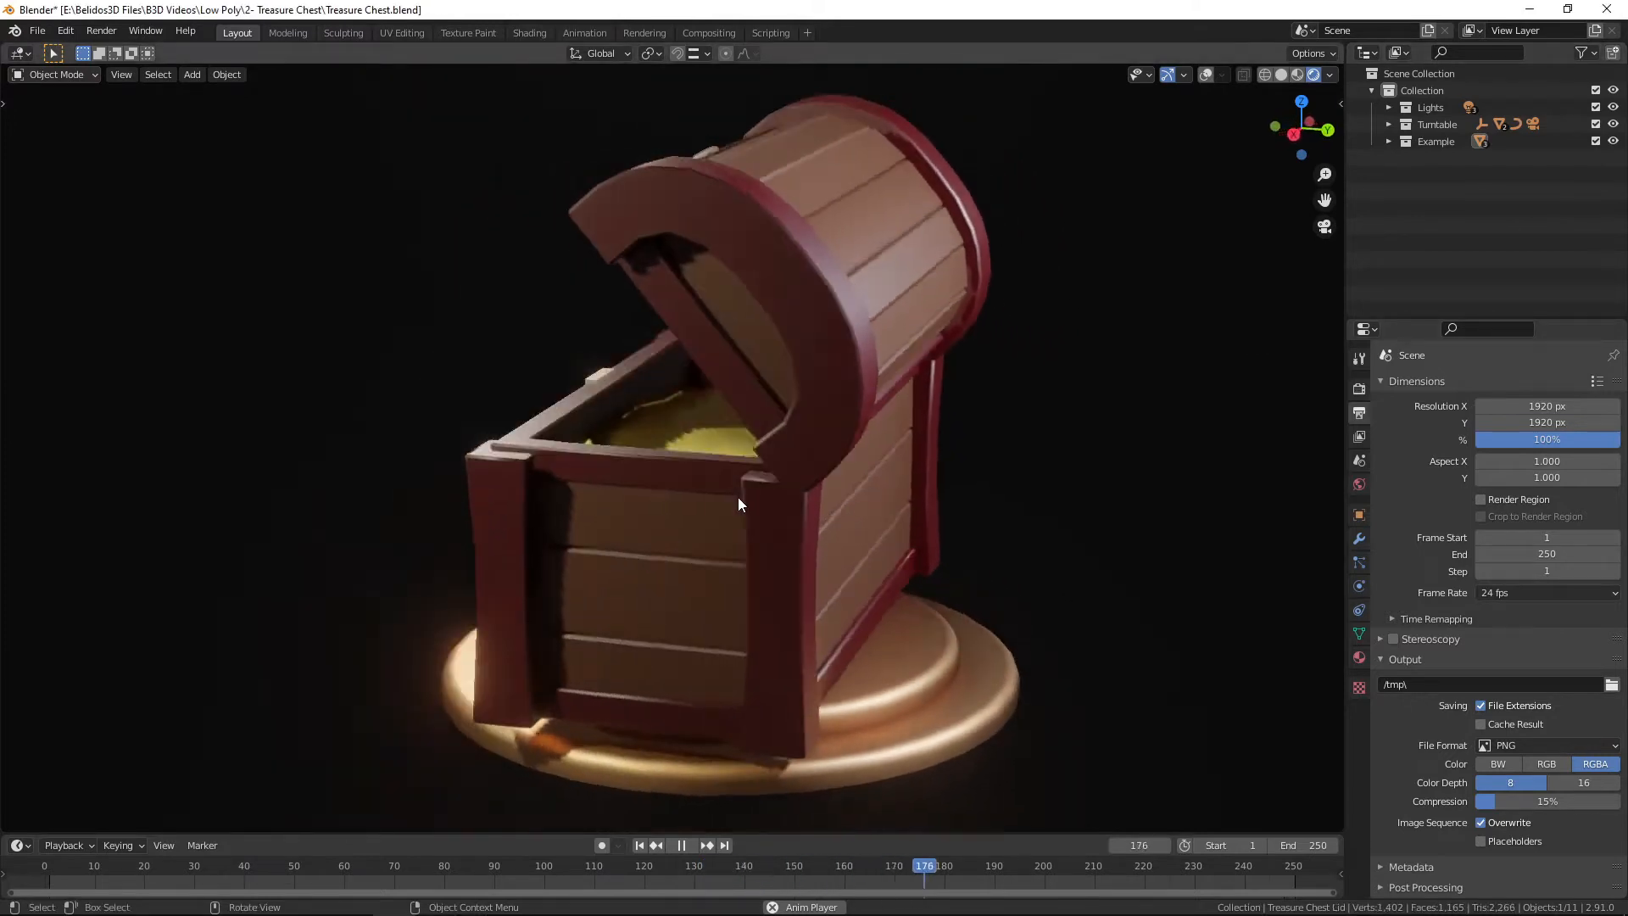
# Stop the turntable animation, return to frame 1, and exclude the Turntable and Example collections from the view layer.
pyautogui.press('space')
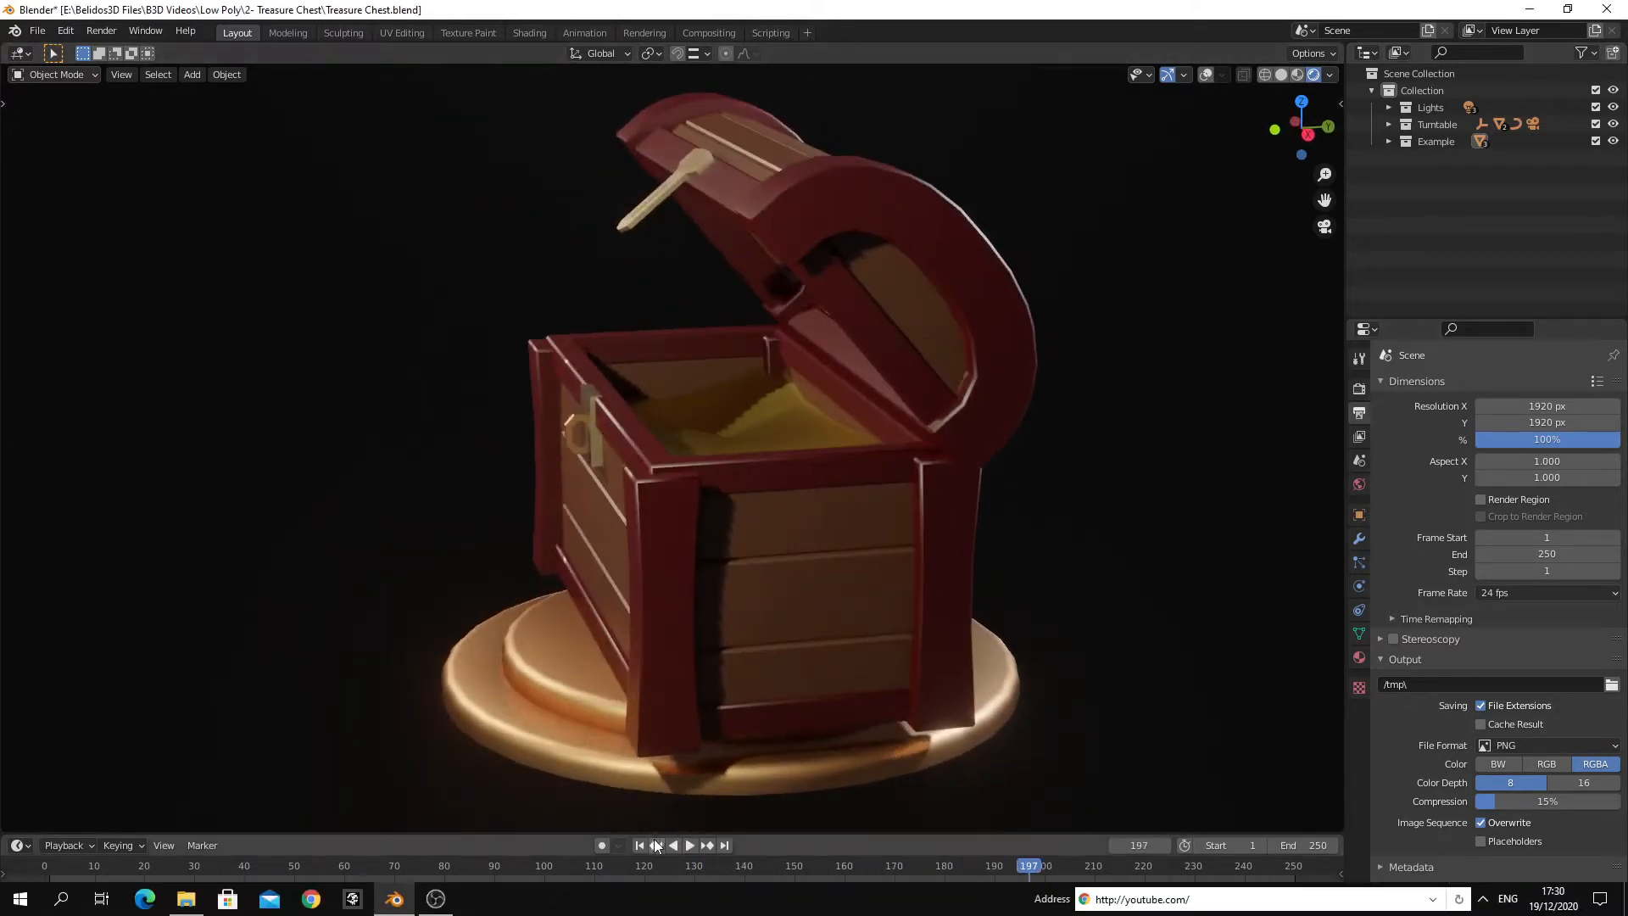
pyautogui.click(639, 845)
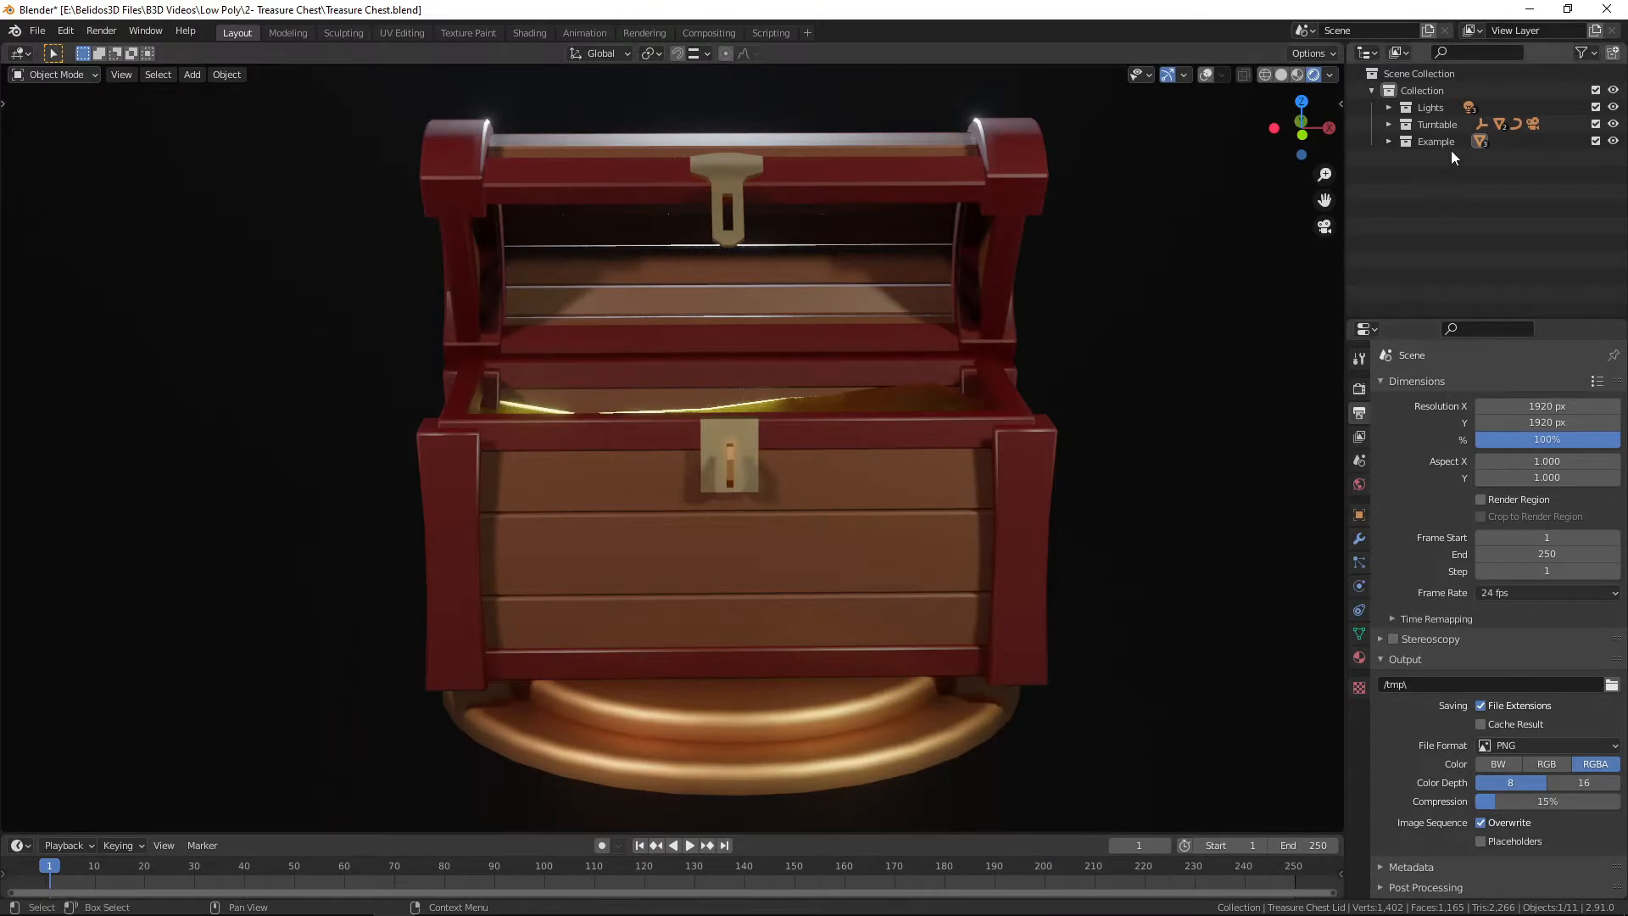
pyautogui.click(1594, 124)
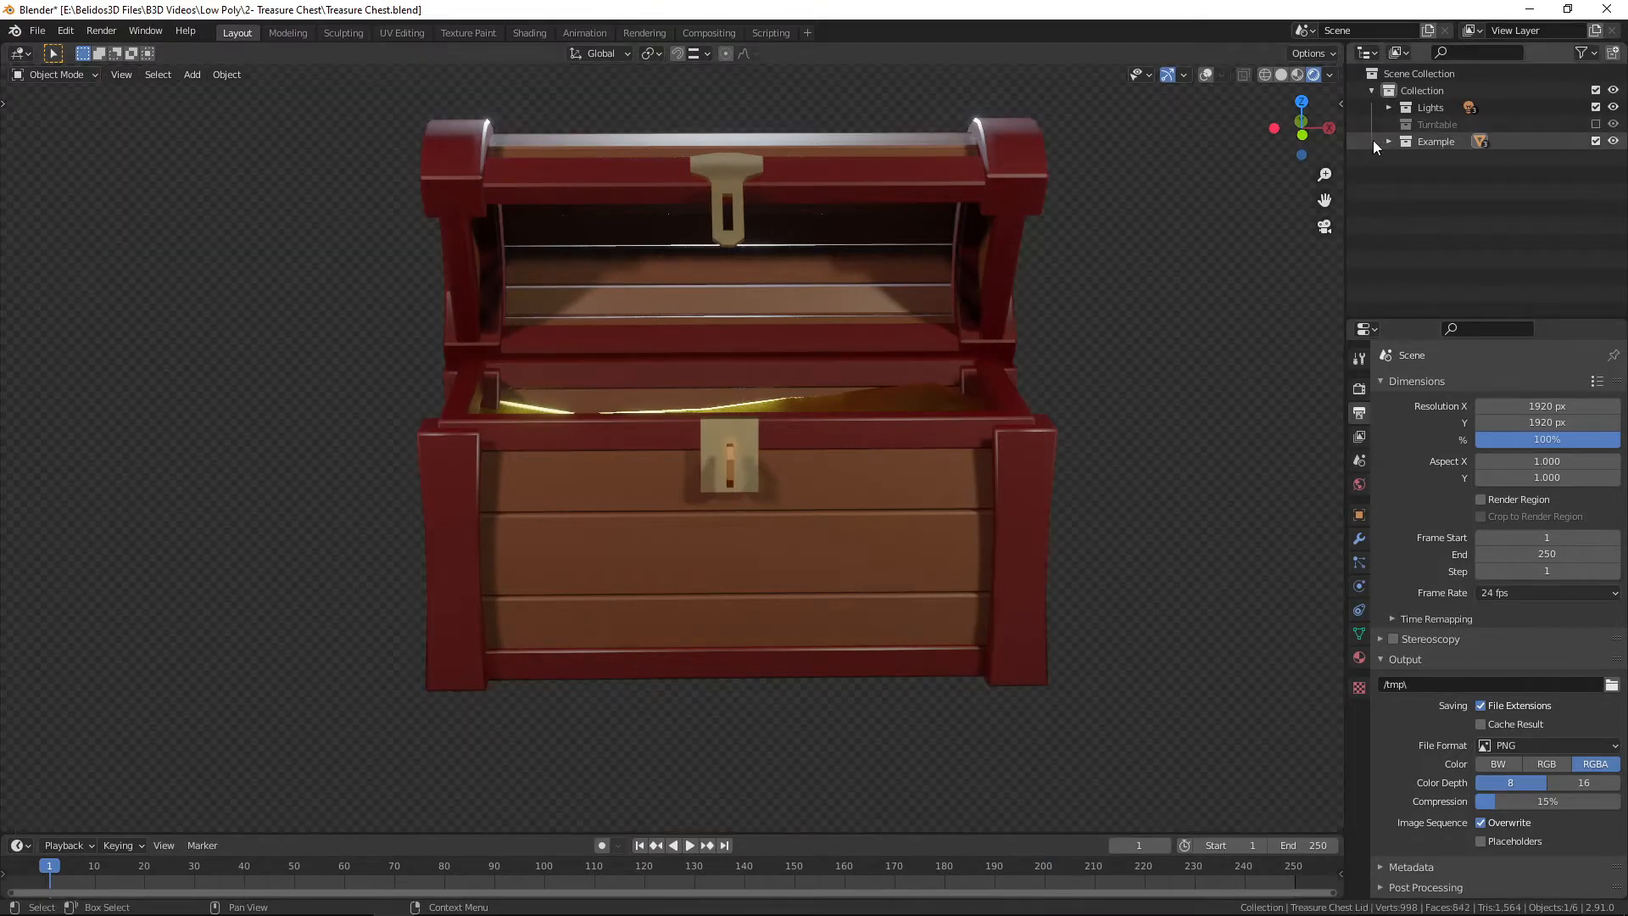
pyautogui.click(1594, 141)
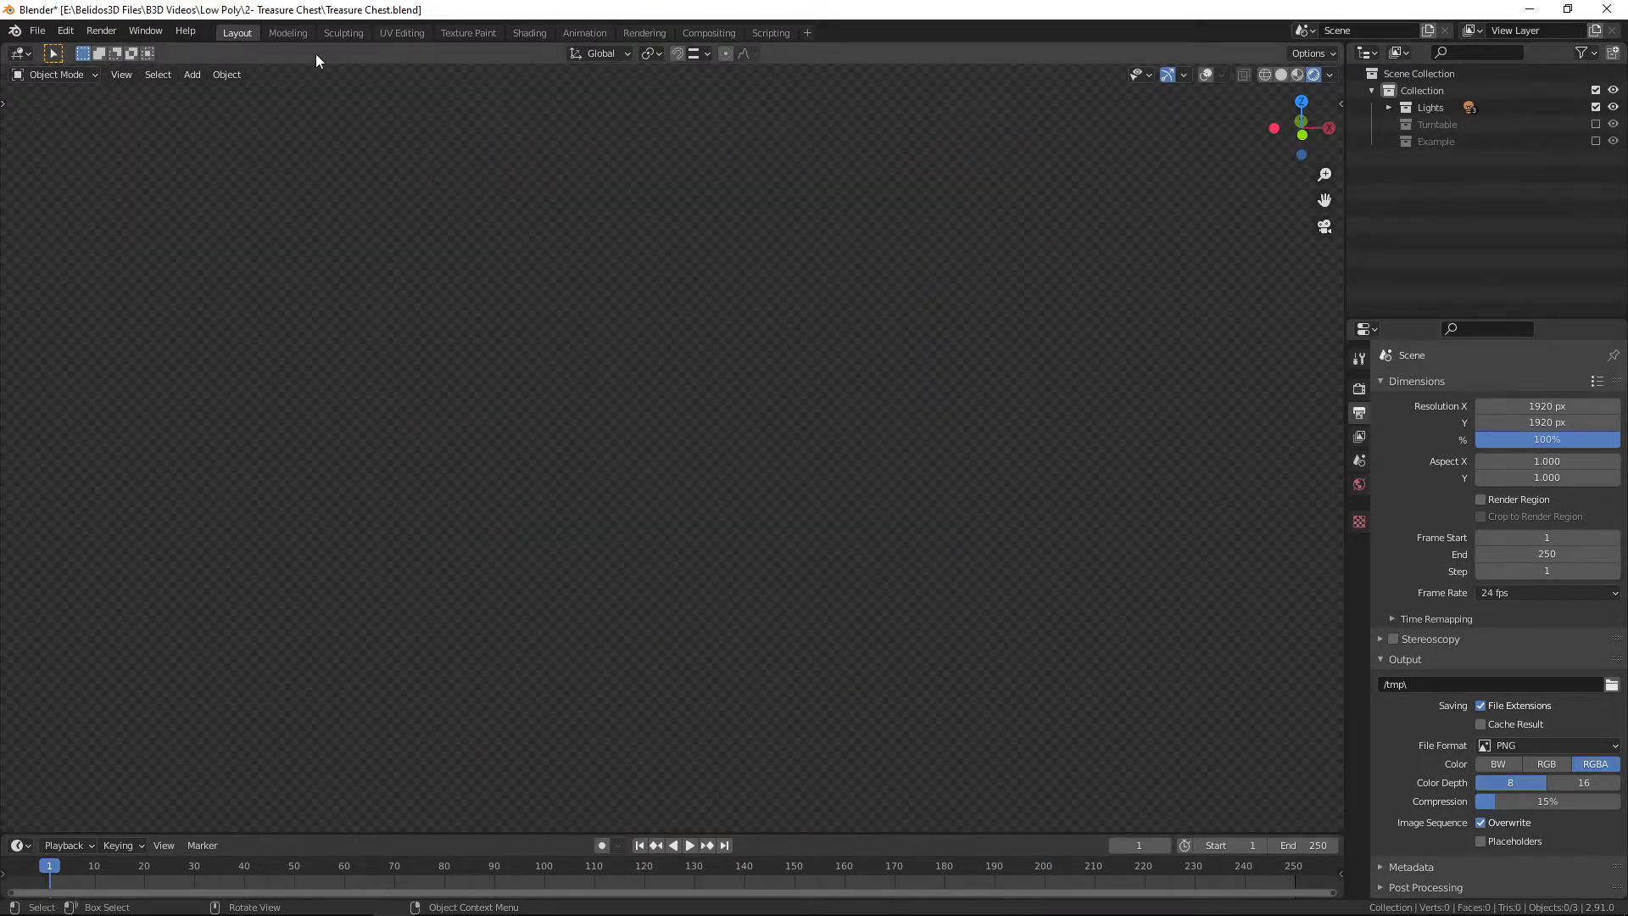
# Switch to the UV Editing workspace and add a 2 m cube mesh at the world origin.
pyautogui.click(413, 32)
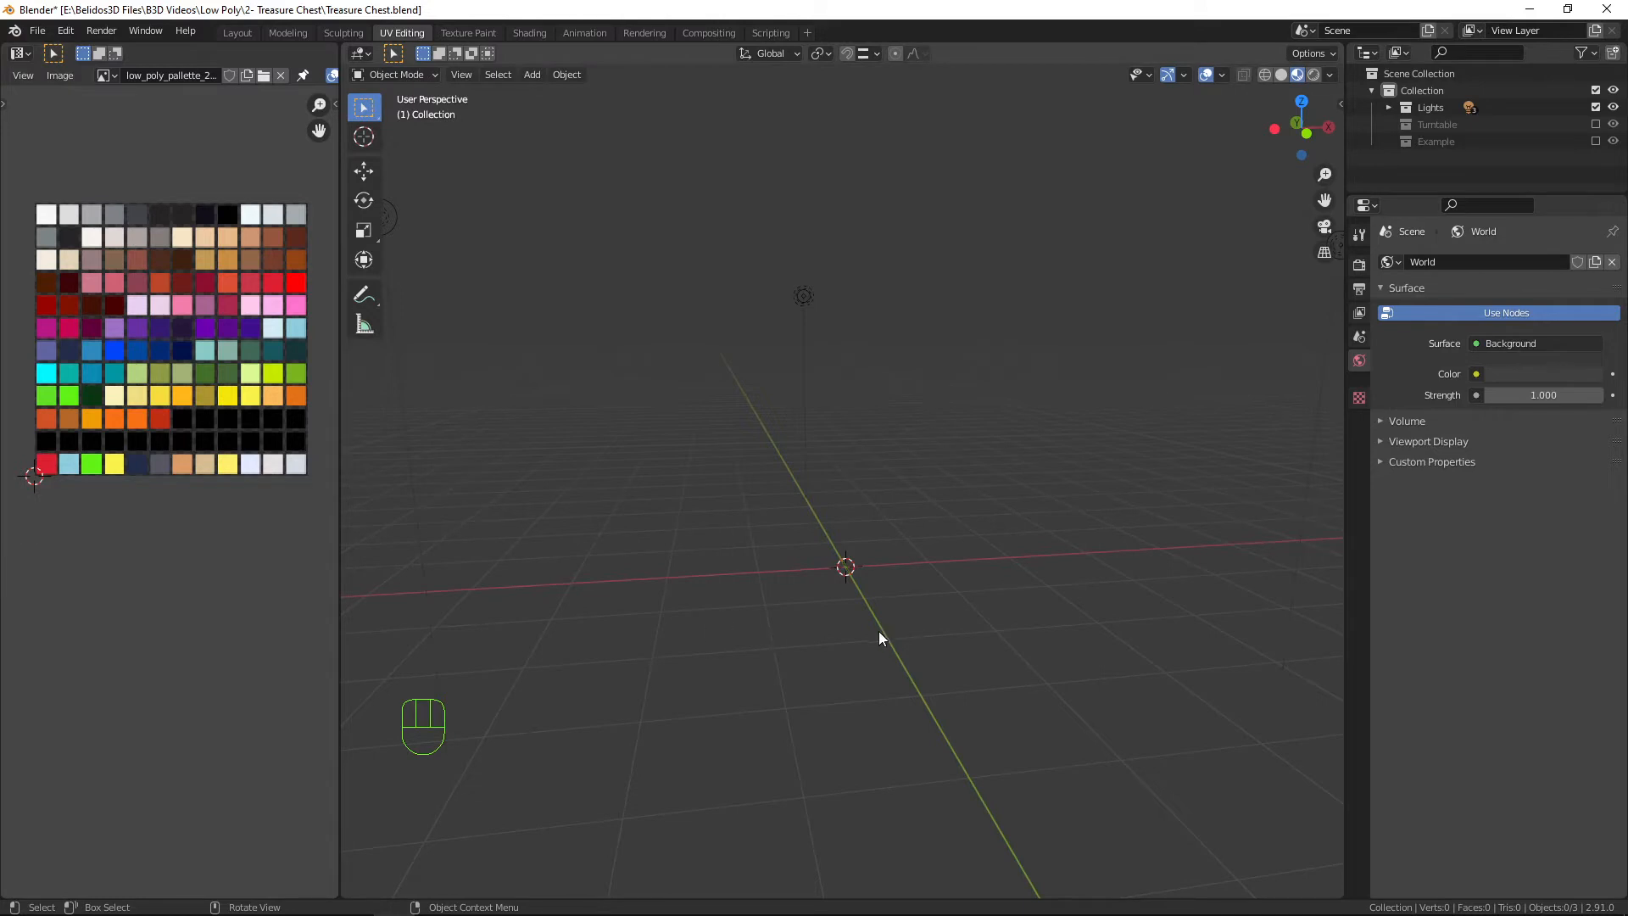
pyautogui.scroll(2, 856, 629)
pyautogui.moveTo(846, 628); pyautogui.dragTo(969, 655, button='middle')
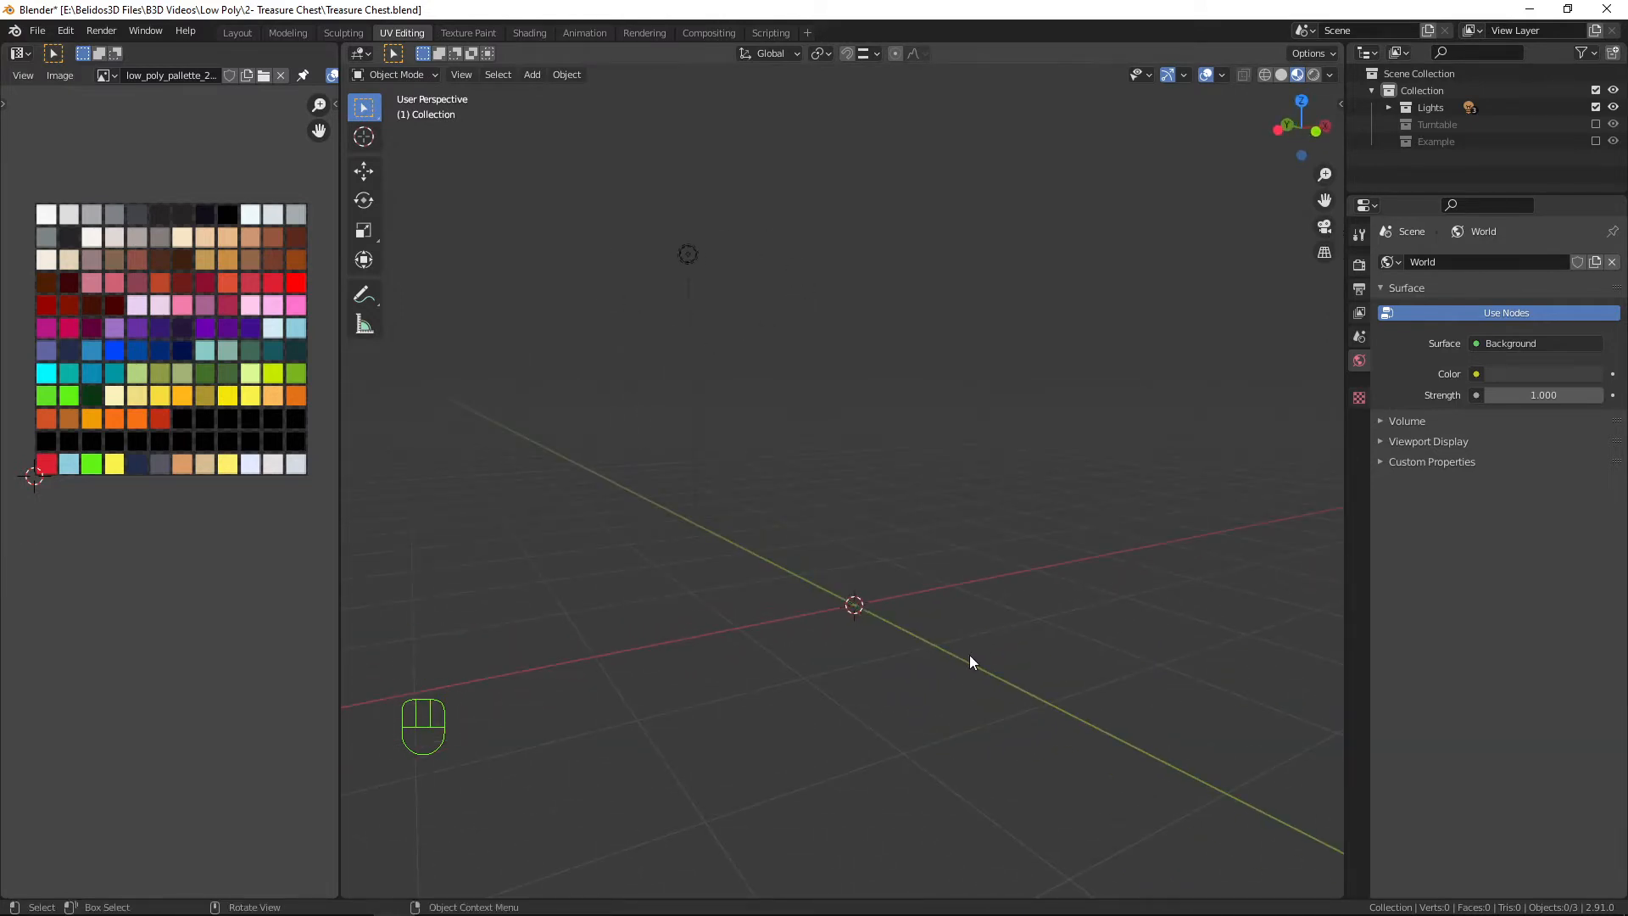
pyautogui.hotkey('shift', 'a')
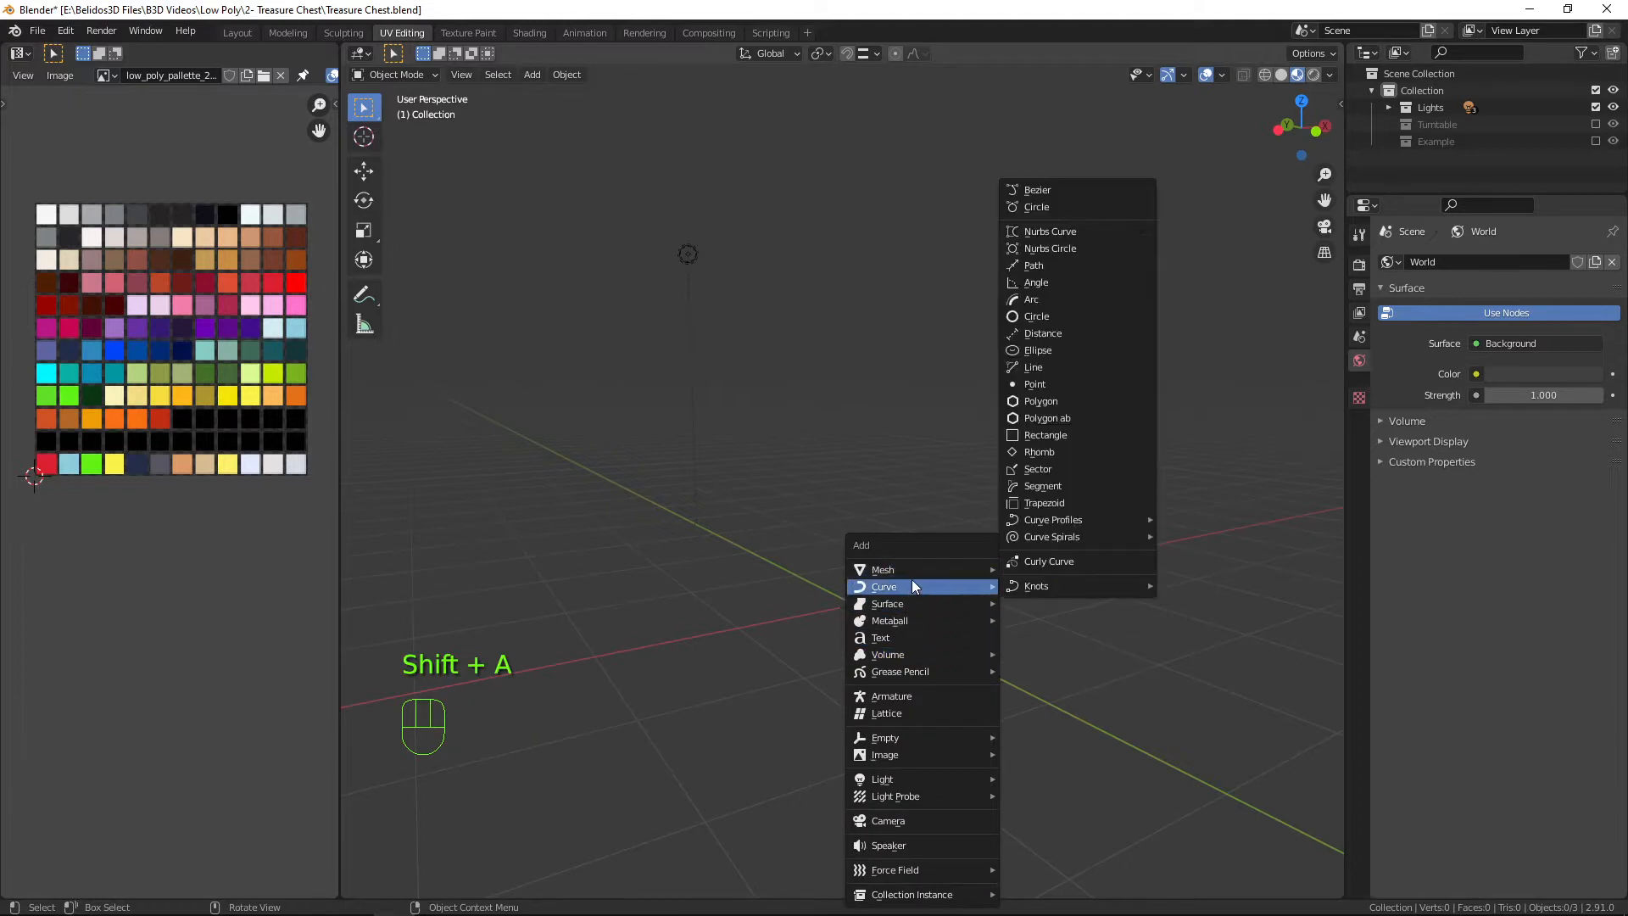
pyautogui.moveTo(973, 570)
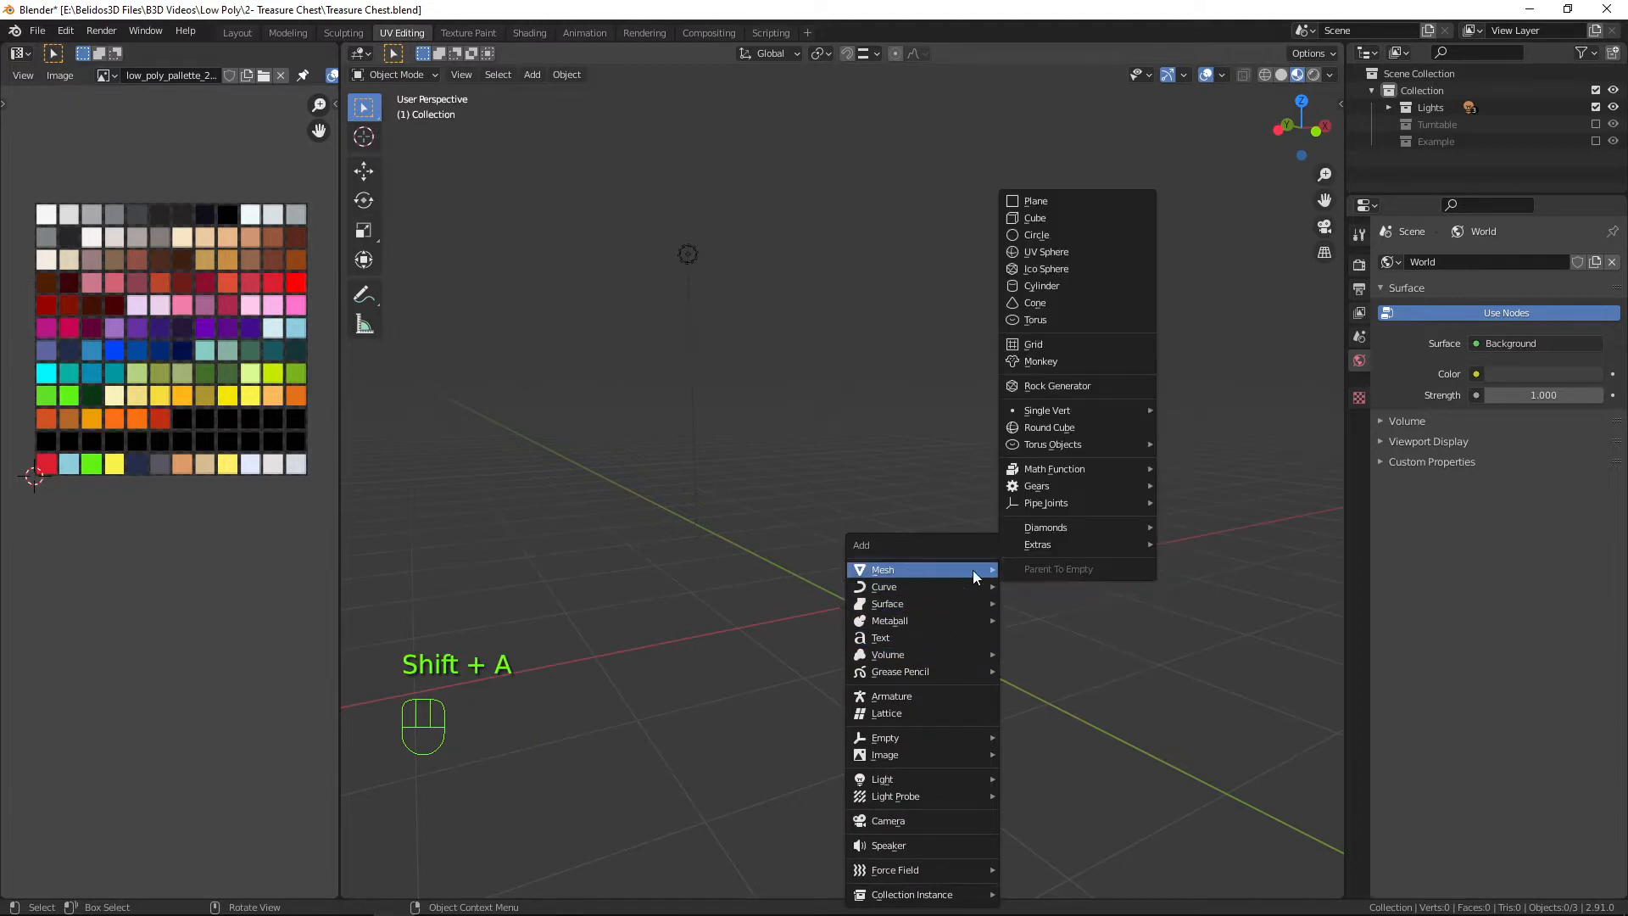
pyautogui.click(1056, 217)
pyautogui.moveTo(886, 607)
pyautogui.mouseDown(button='middle')
pyautogui.moveTo(951, 596)
pyautogui.moveTo(908, 626)
pyautogui.mouseUp(button='middle')
pyautogui.press('`')
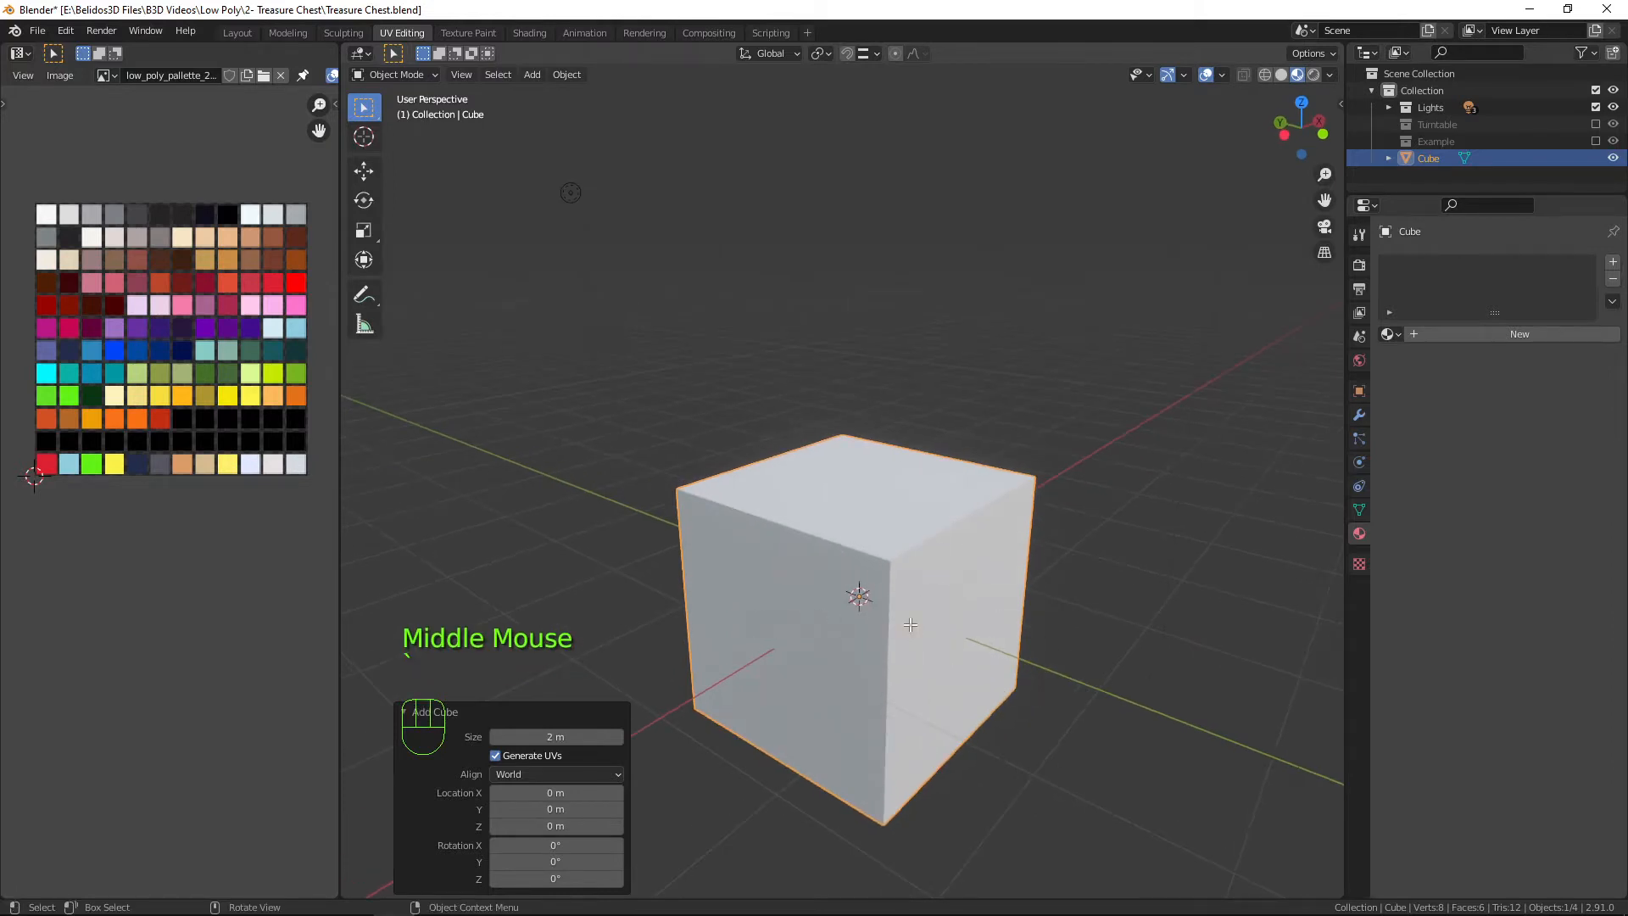
# In Edit Mode, move the cube's whole geometry up 1 m along Z.
pyautogui.press('Tab')
pyautogui.press('g')
pyautogui.press('z')
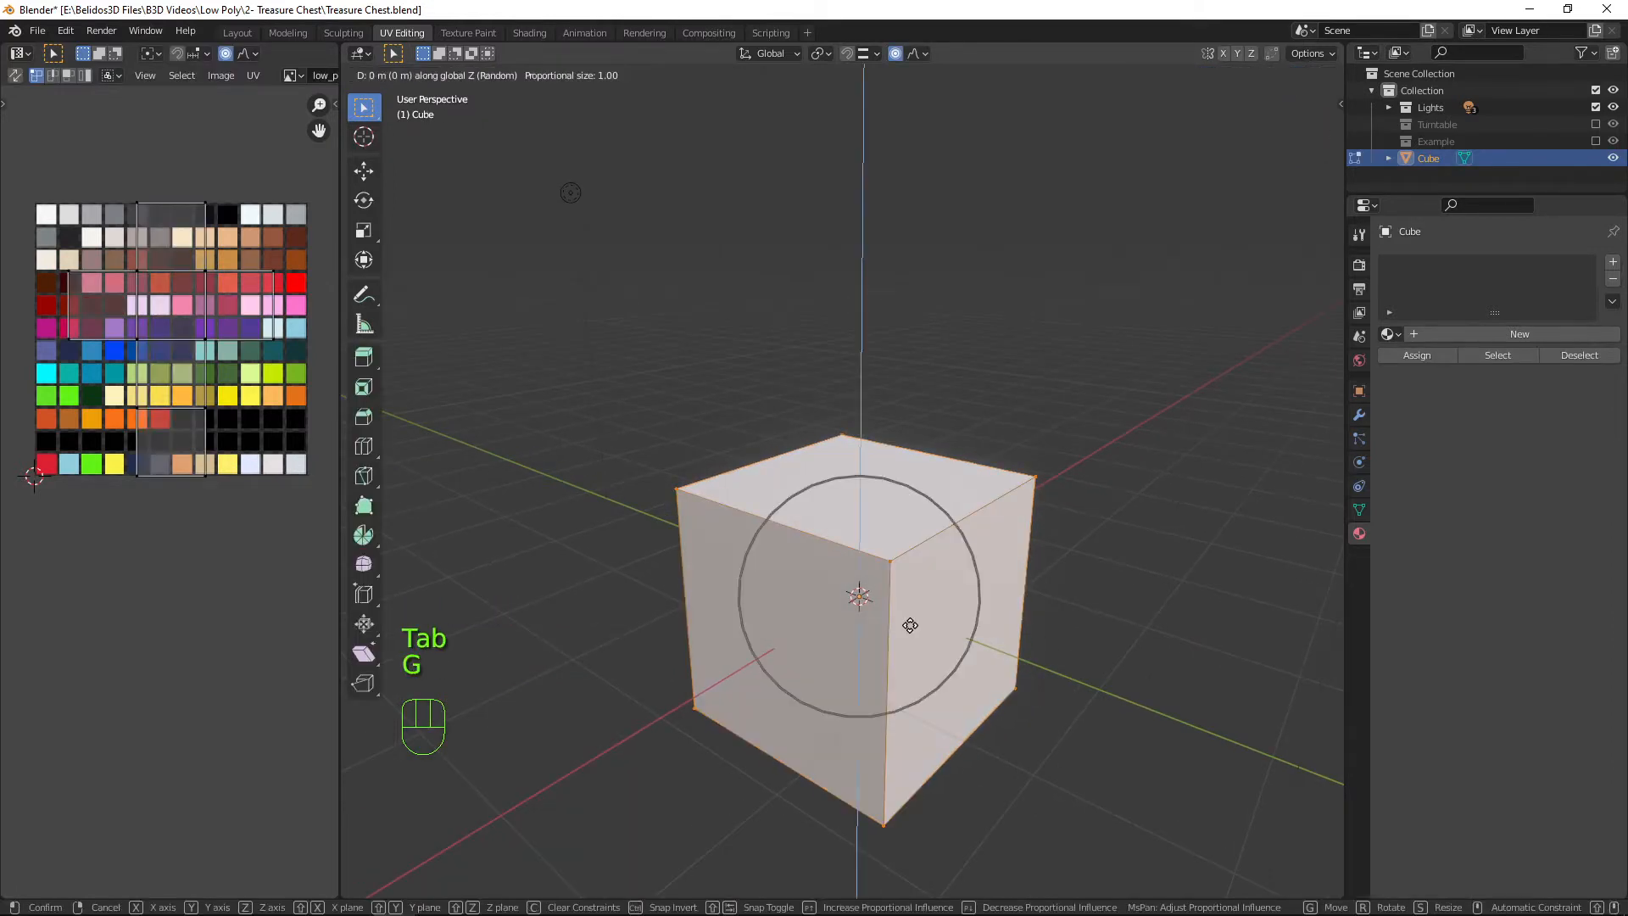
pyautogui.press('1')
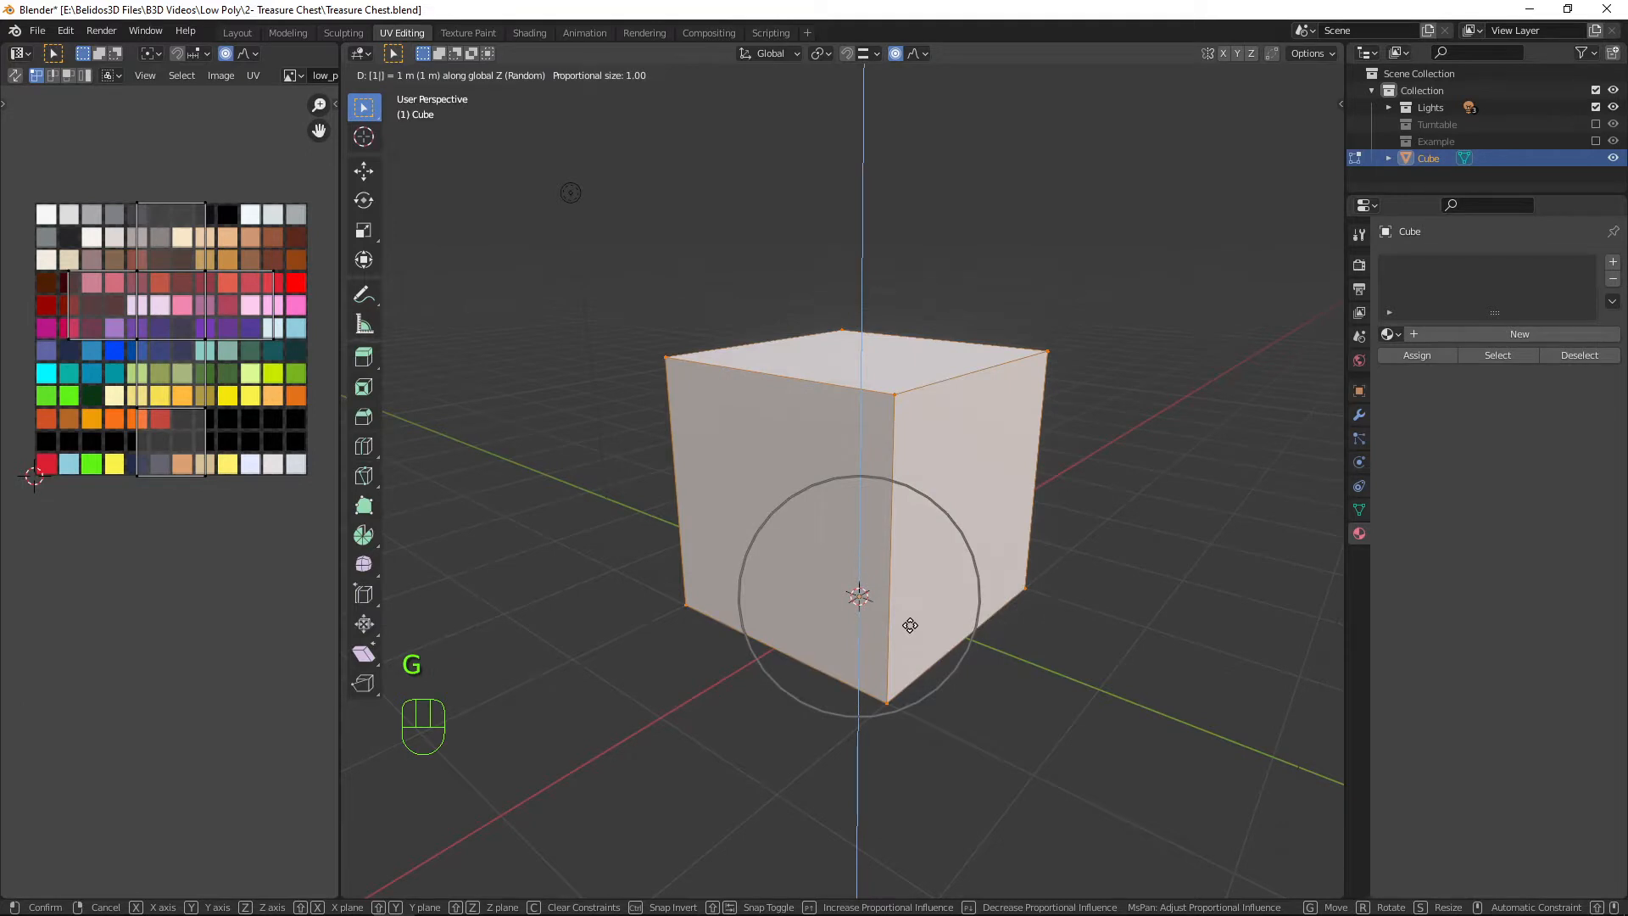
pyautogui.press('Return')
pyautogui.moveTo(661, 684); pyautogui.dragTo(905, 563, button='middle')
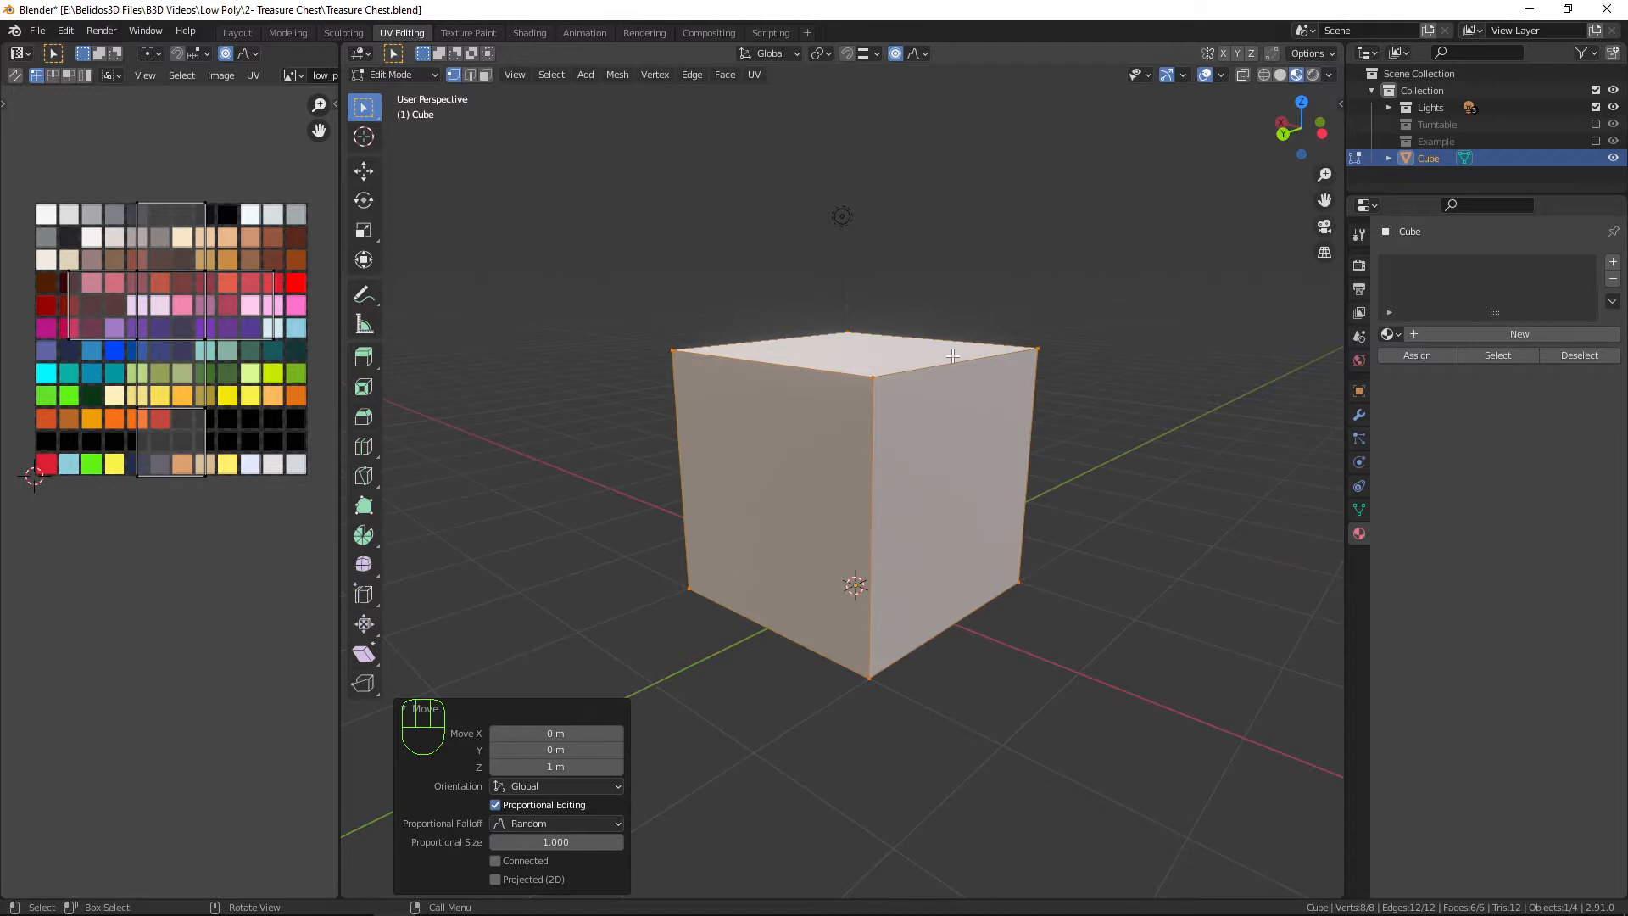
# Turn off proportional editing and scale the cube's geometry by 2 along the X axis.
pyautogui.press('o')
pyautogui.moveTo(714, 422); pyautogui.dragTo(846, 446, button='middle')
pyautogui.scroll(-4, 695, 472)
pyautogui.press('s')
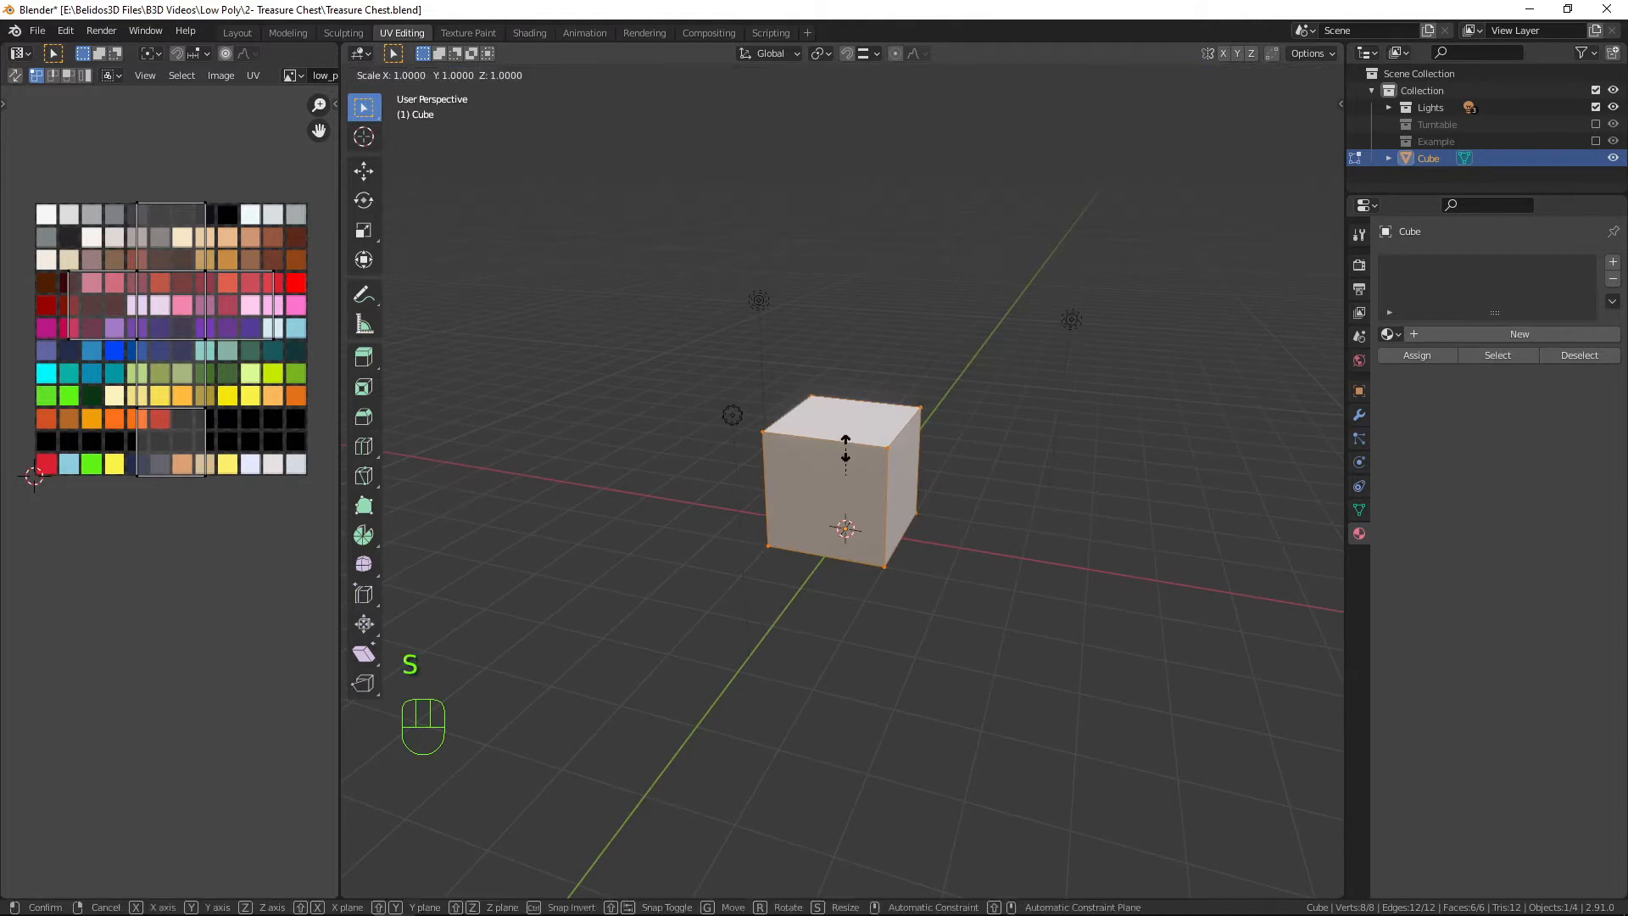
pyautogui.write('x')
pyautogui.write('2')
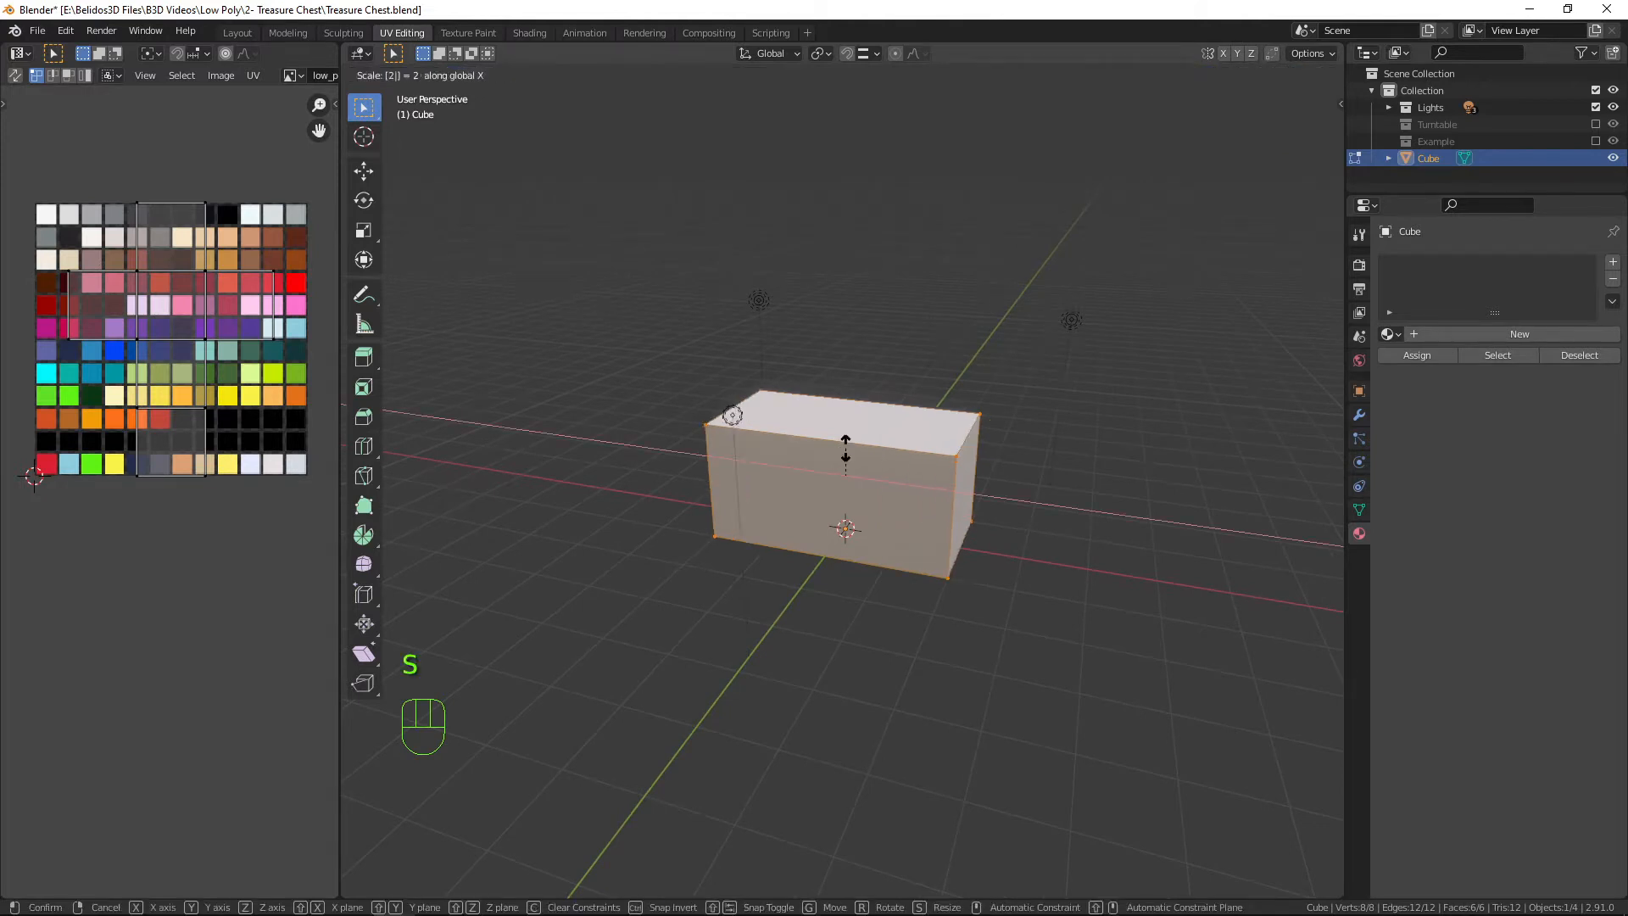
pyautogui.press('Return')
# Scale the box's geometry by about 1.3 along the Y axis to deepen the chest body.
pyautogui.moveTo(1021, 467); pyautogui.dragTo(905, 519, button='middle')
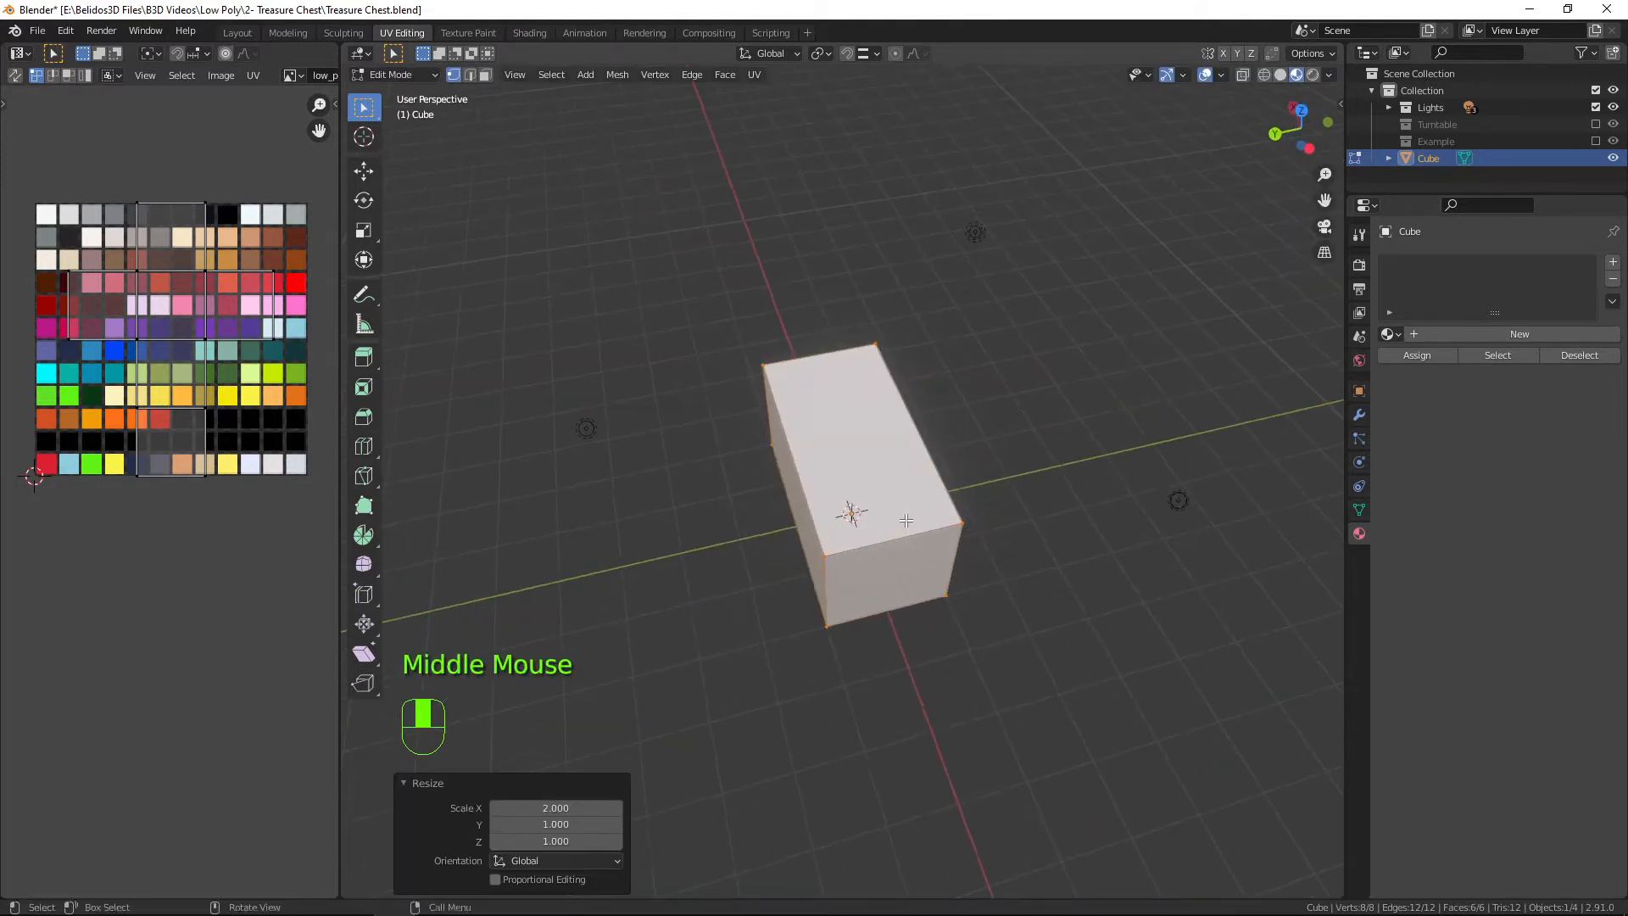
pyautogui.press('s')
pyautogui.press('y')
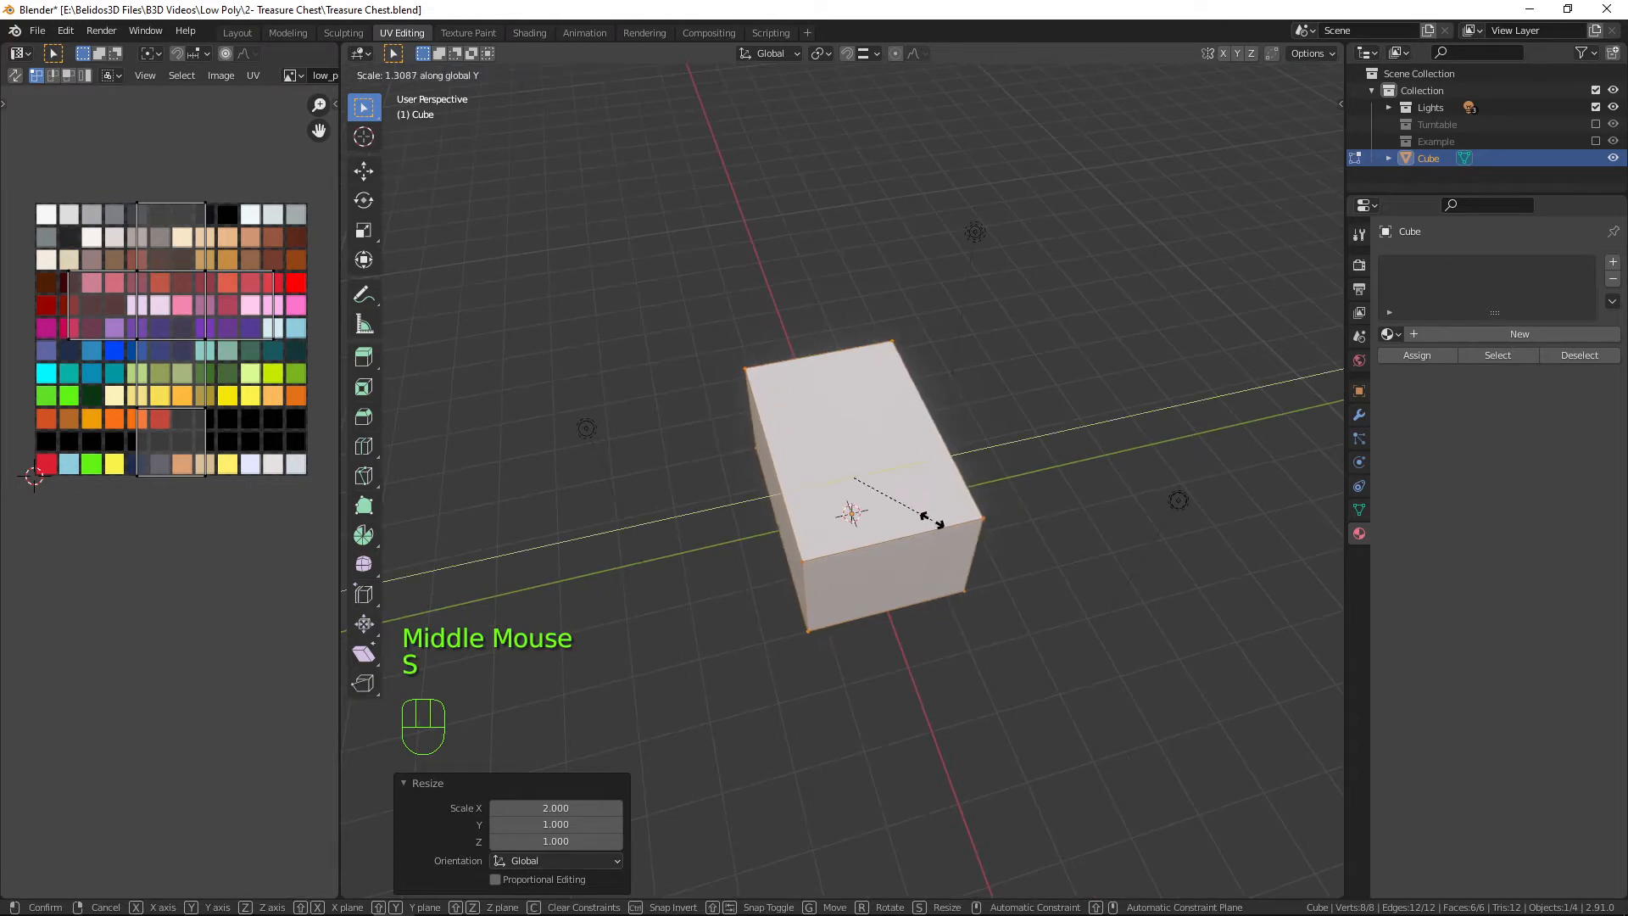
pyautogui.click(932, 521)
pyautogui.moveTo(932, 520); pyautogui.dragTo(1122, 487, button='middle')
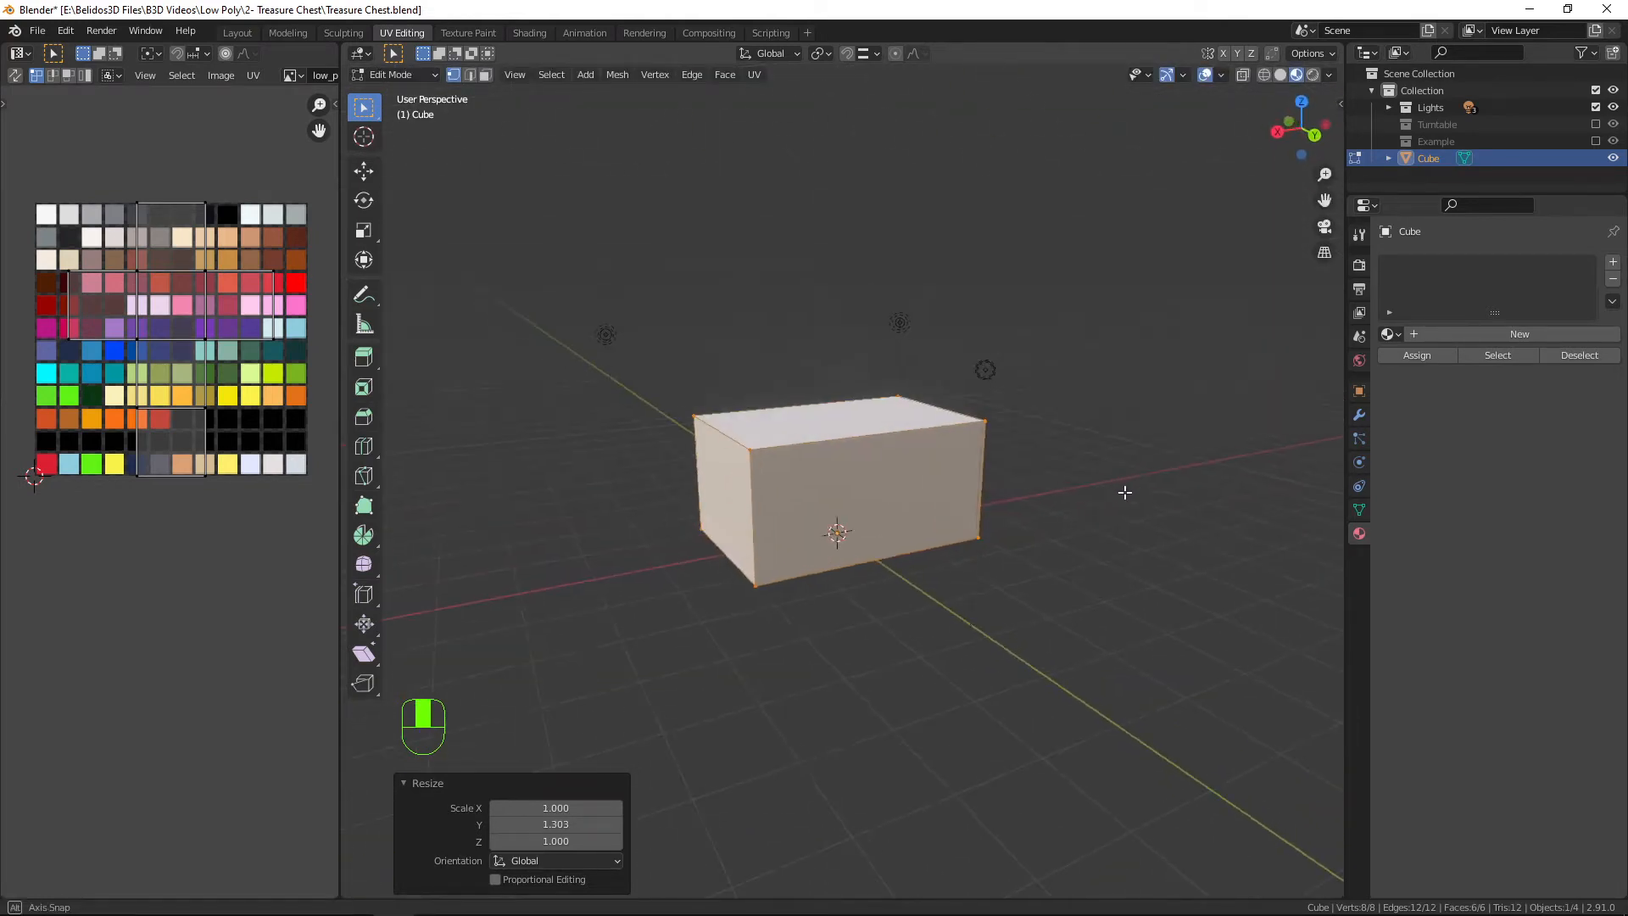
pyautogui.moveTo(868, 472); pyautogui.dragTo(859, 504, button='middle')
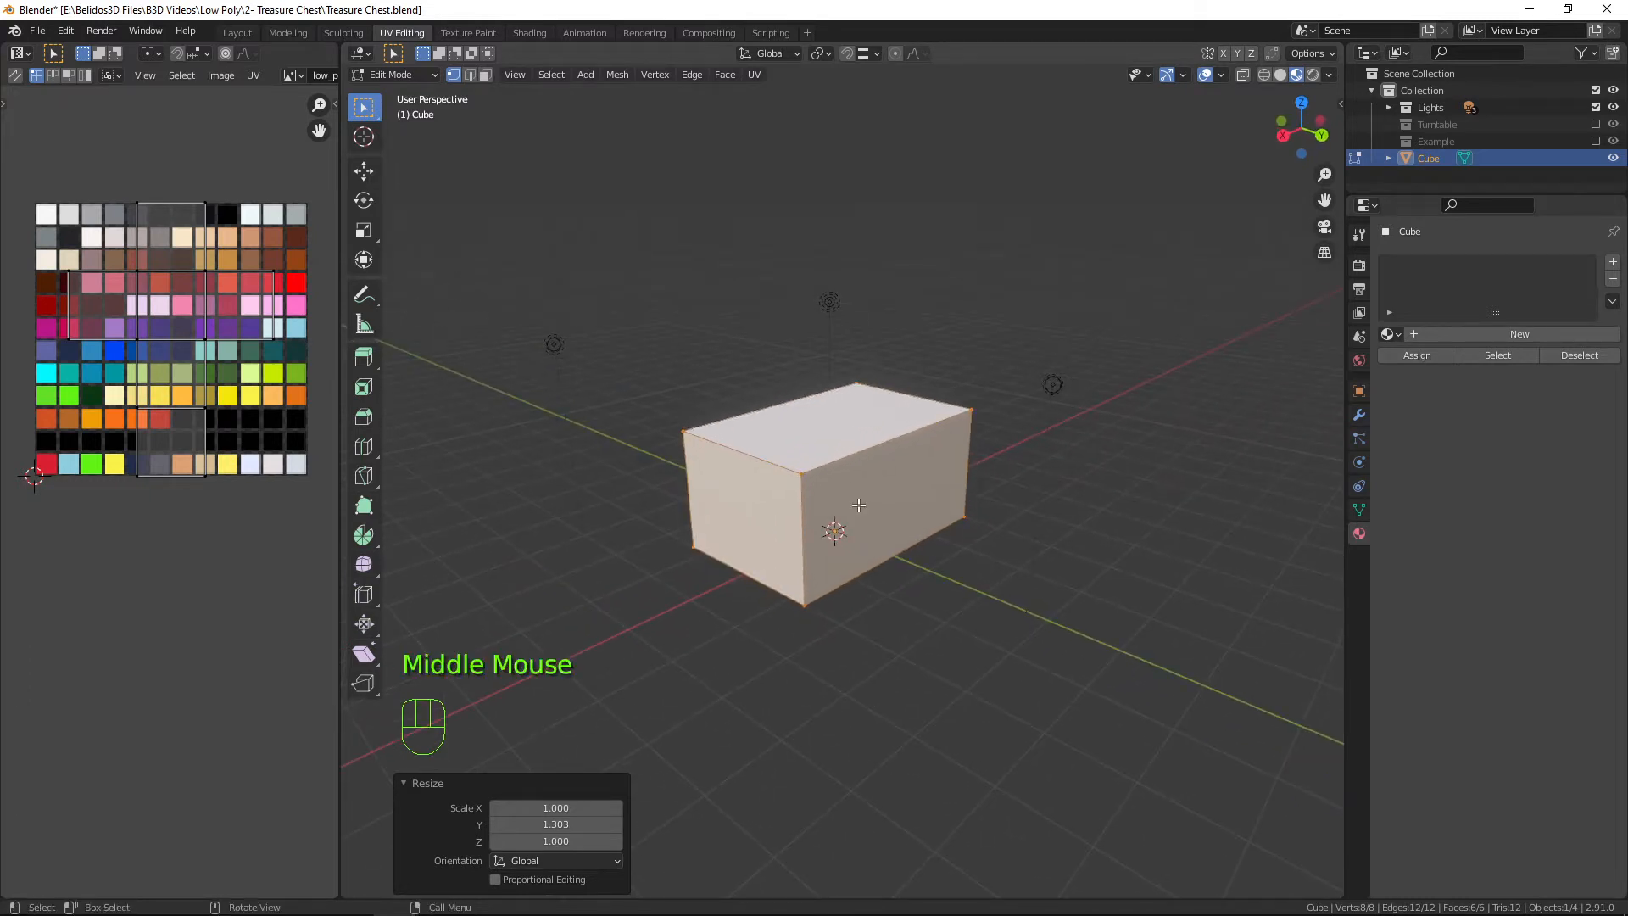
# Snap the 3D cursor to the box's nearest vertical corner edge and return to Object Mode.
pyautogui.press('2')
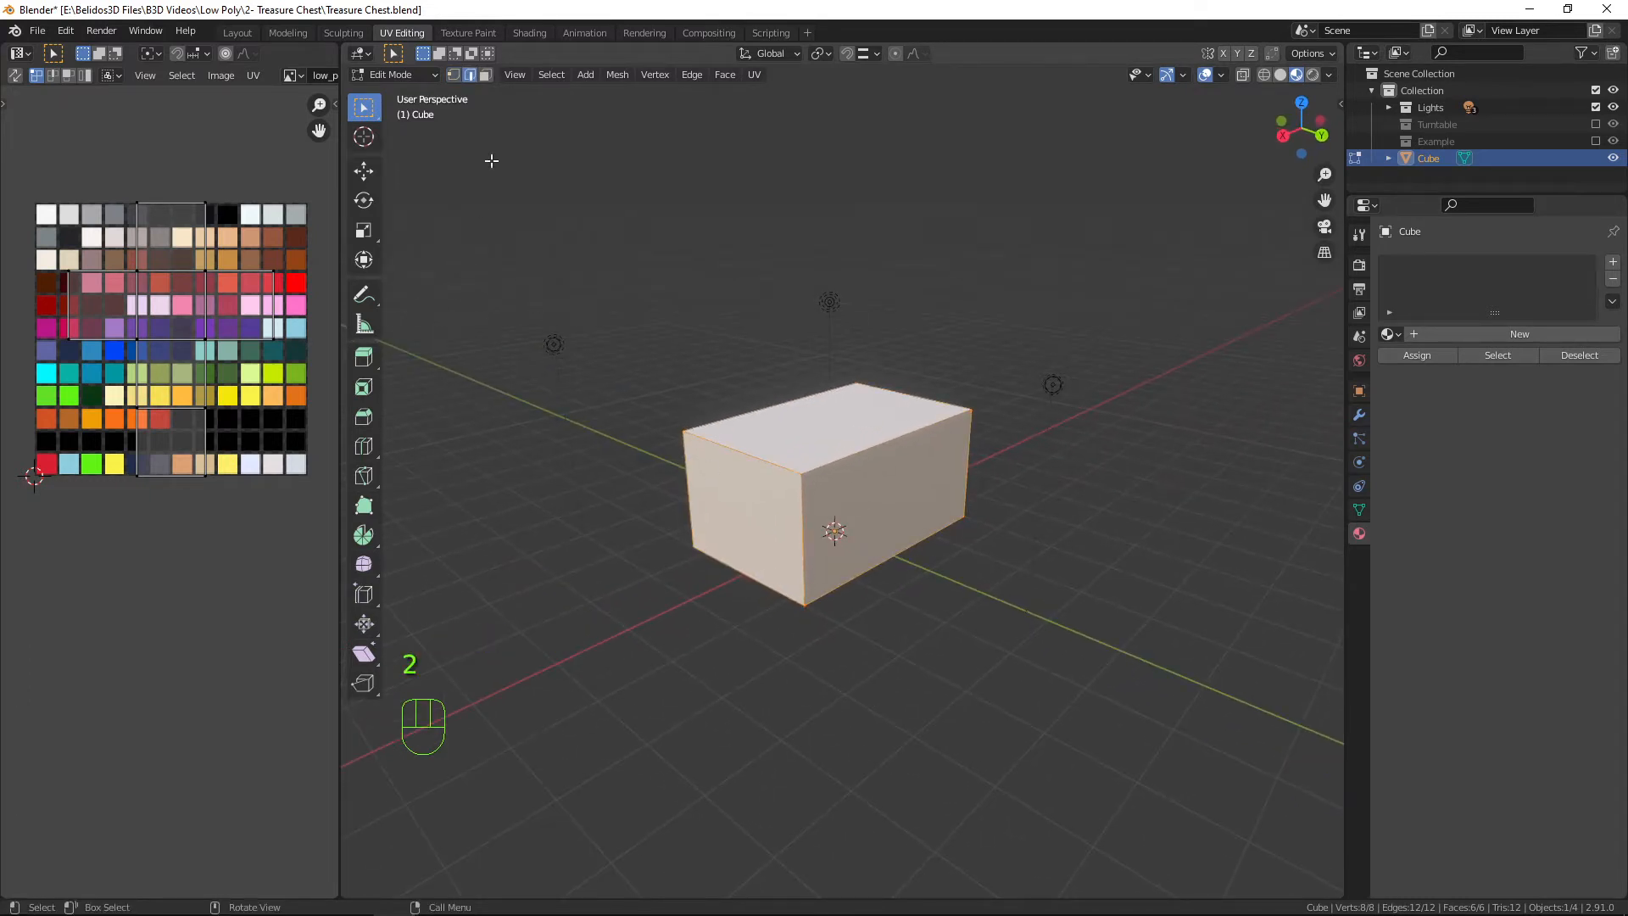
pyautogui.click(797, 518)
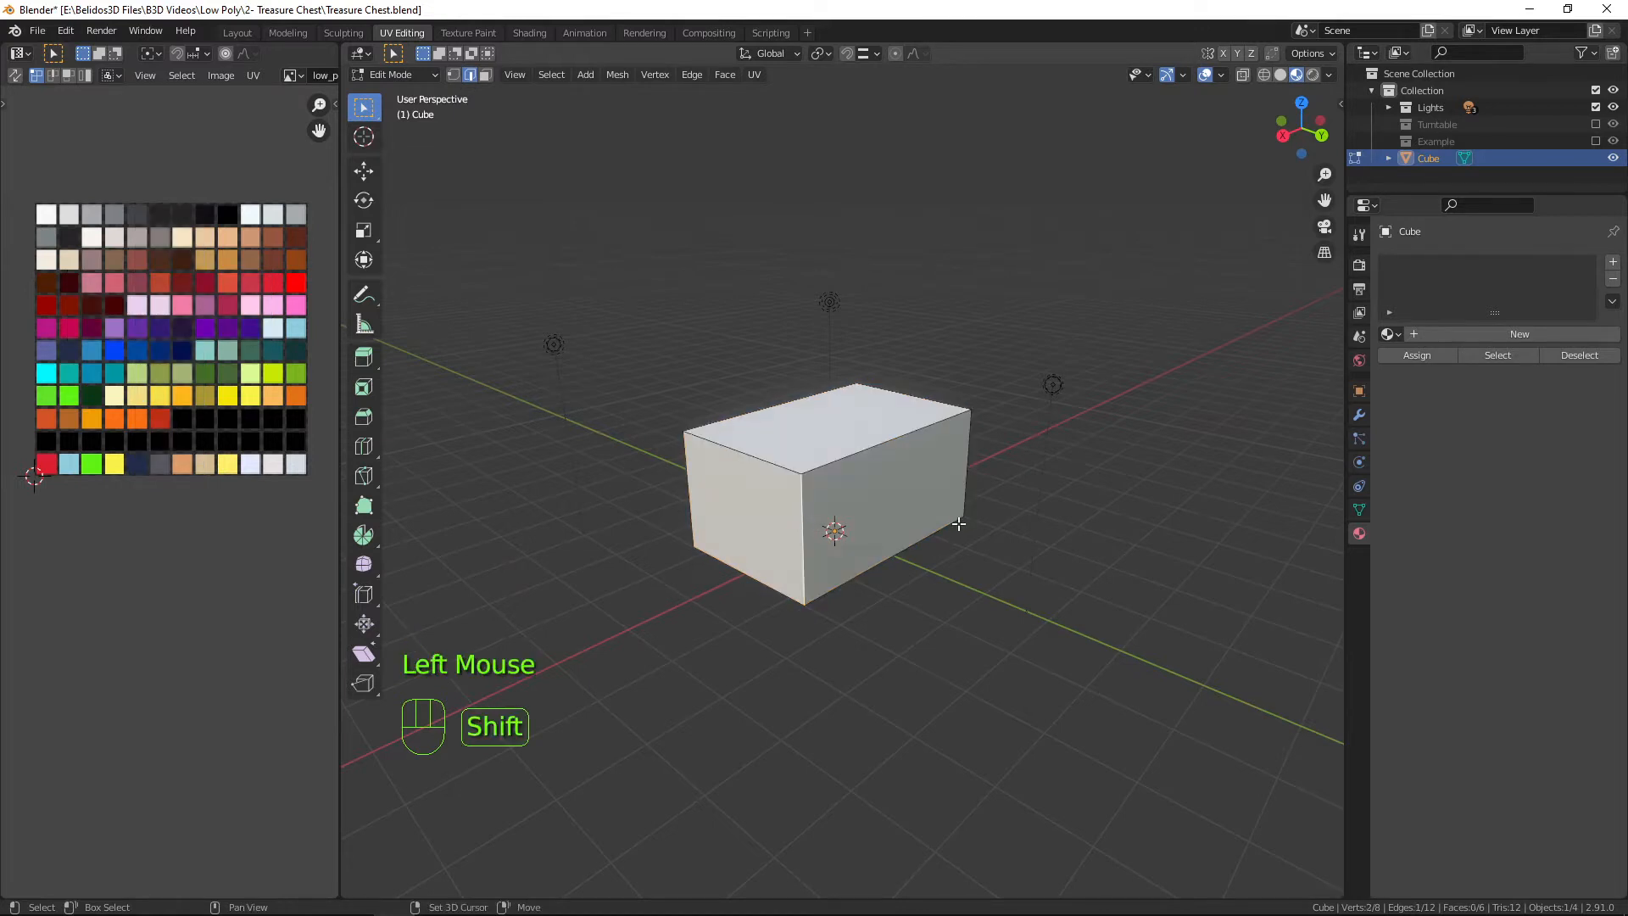
pyautogui.hotkey('shift', 's')
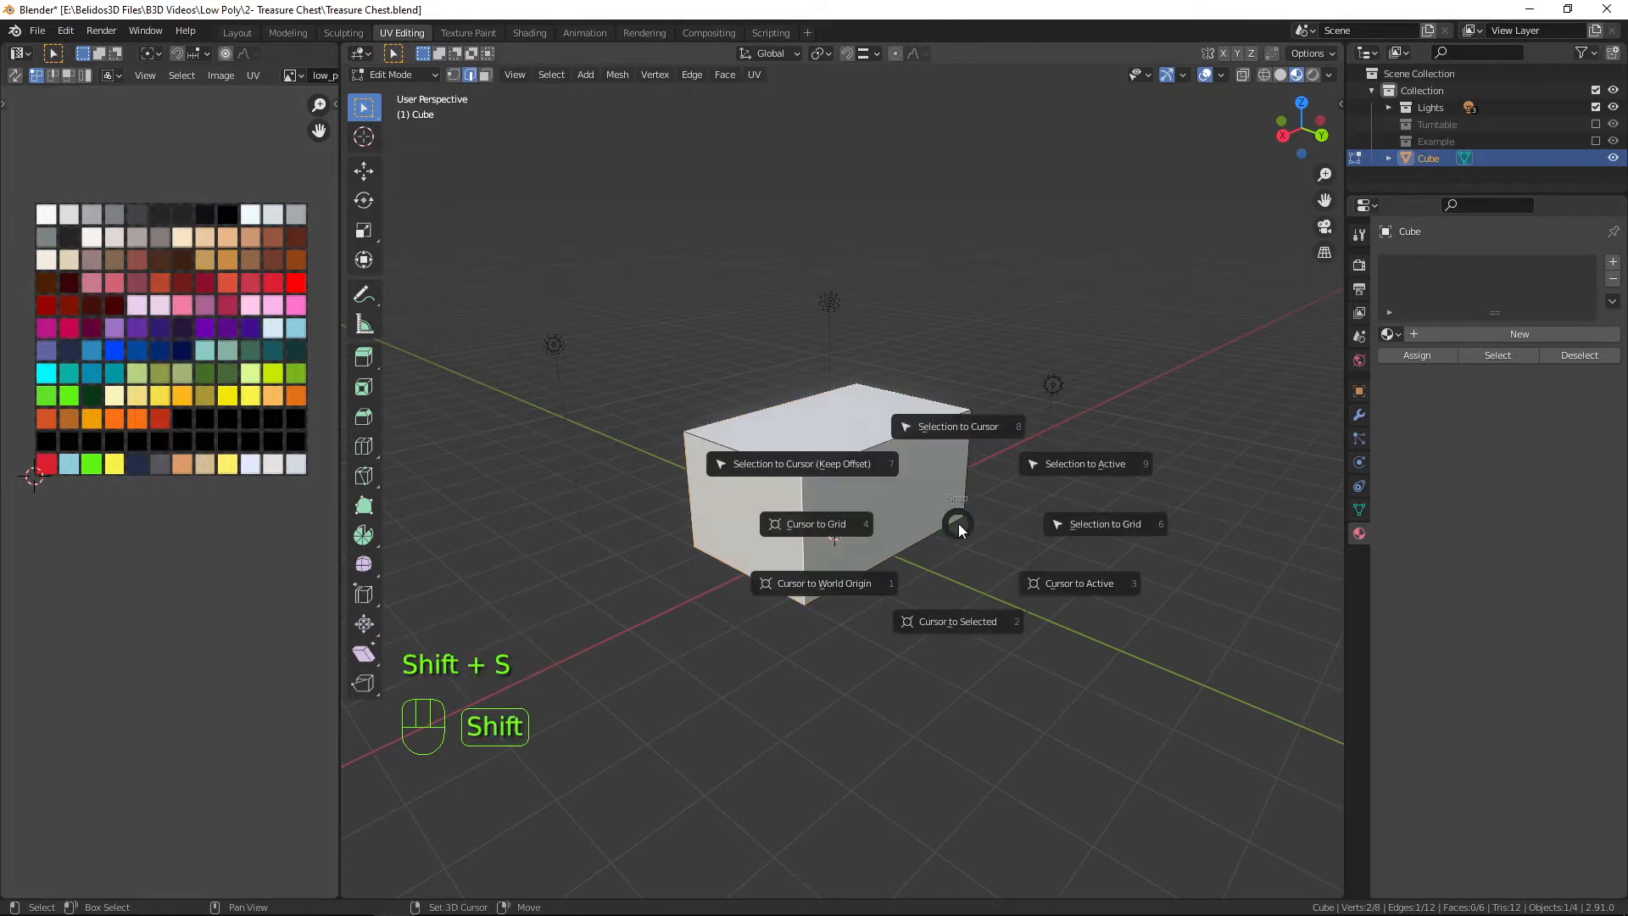
pyautogui.click(963, 624)
pyautogui.press('Tab')
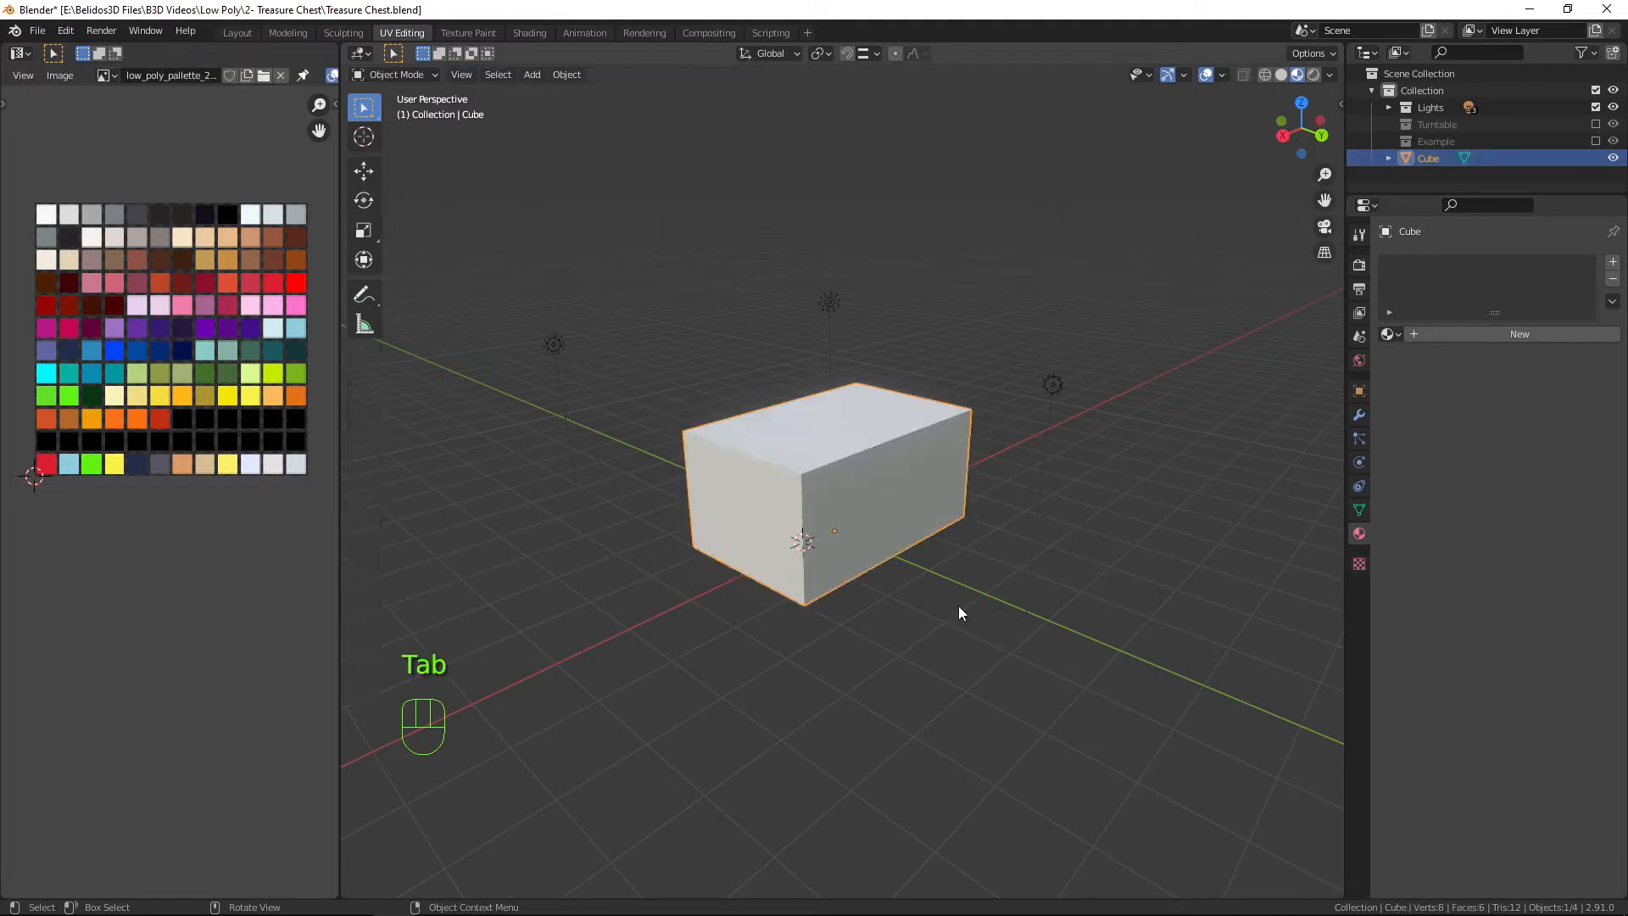
# Assign the existing Palette material to the box.
pyautogui.moveTo(1042, 556); pyautogui.dragTo(945, 556, button='middle')
pyautogui.scroll(4, 931, 580)
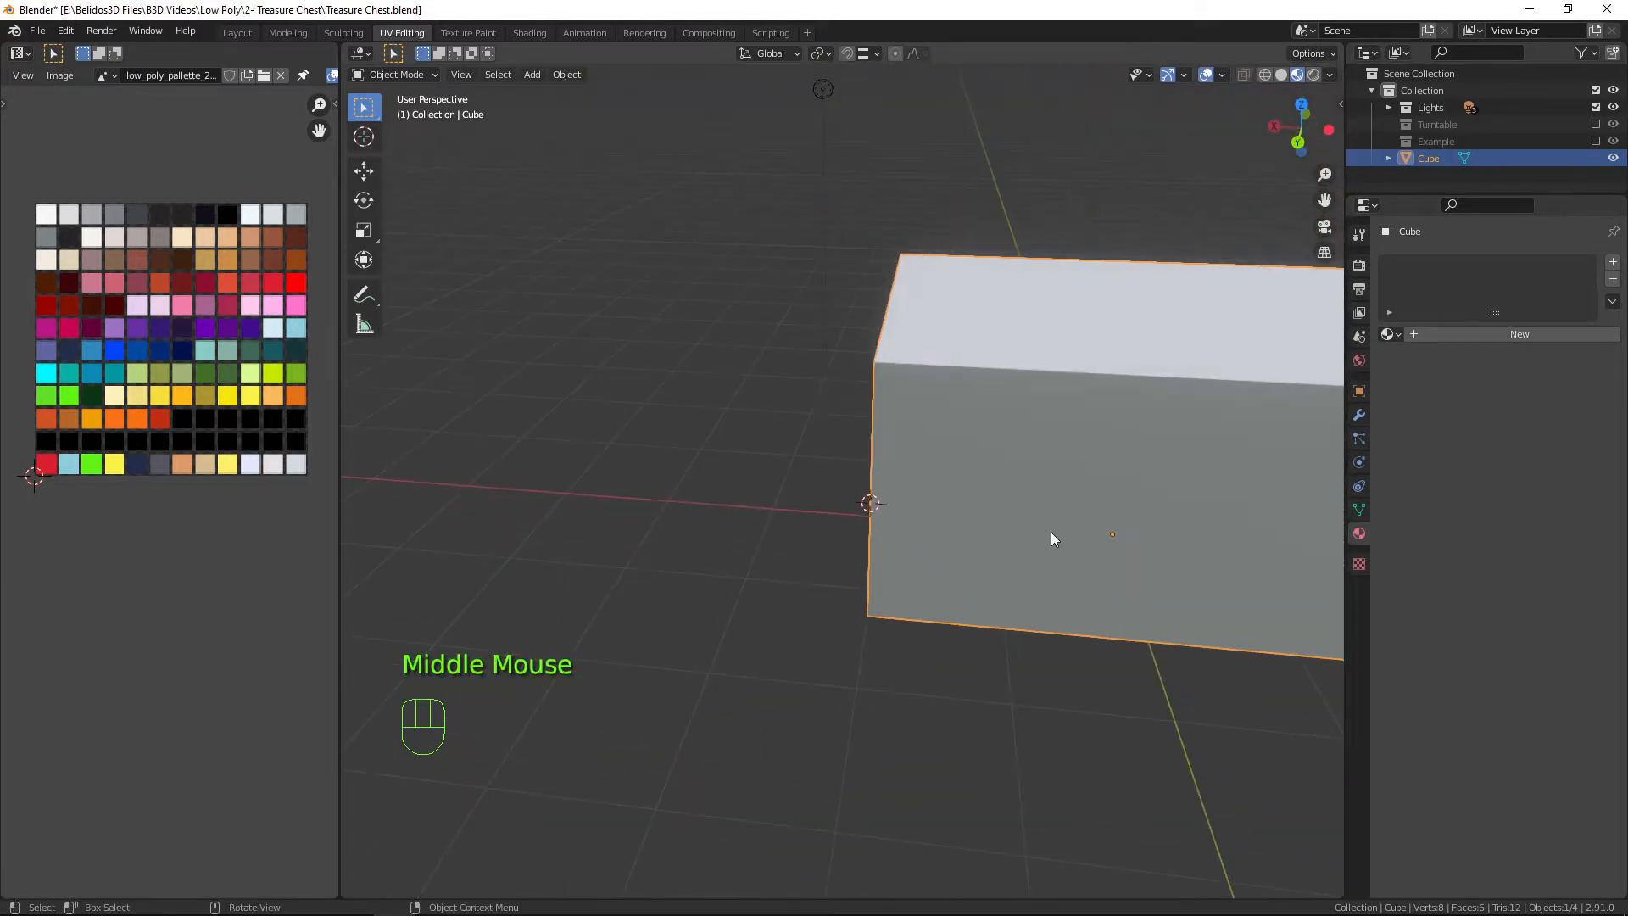
pyautogui.keyDown('shift'); pyautogui.moveTo(1011, 512); pyautogui.dragTo(855, 499, button='middle'); pyautogui.keyUp('shift')
pyautogui.click(1387, 334)
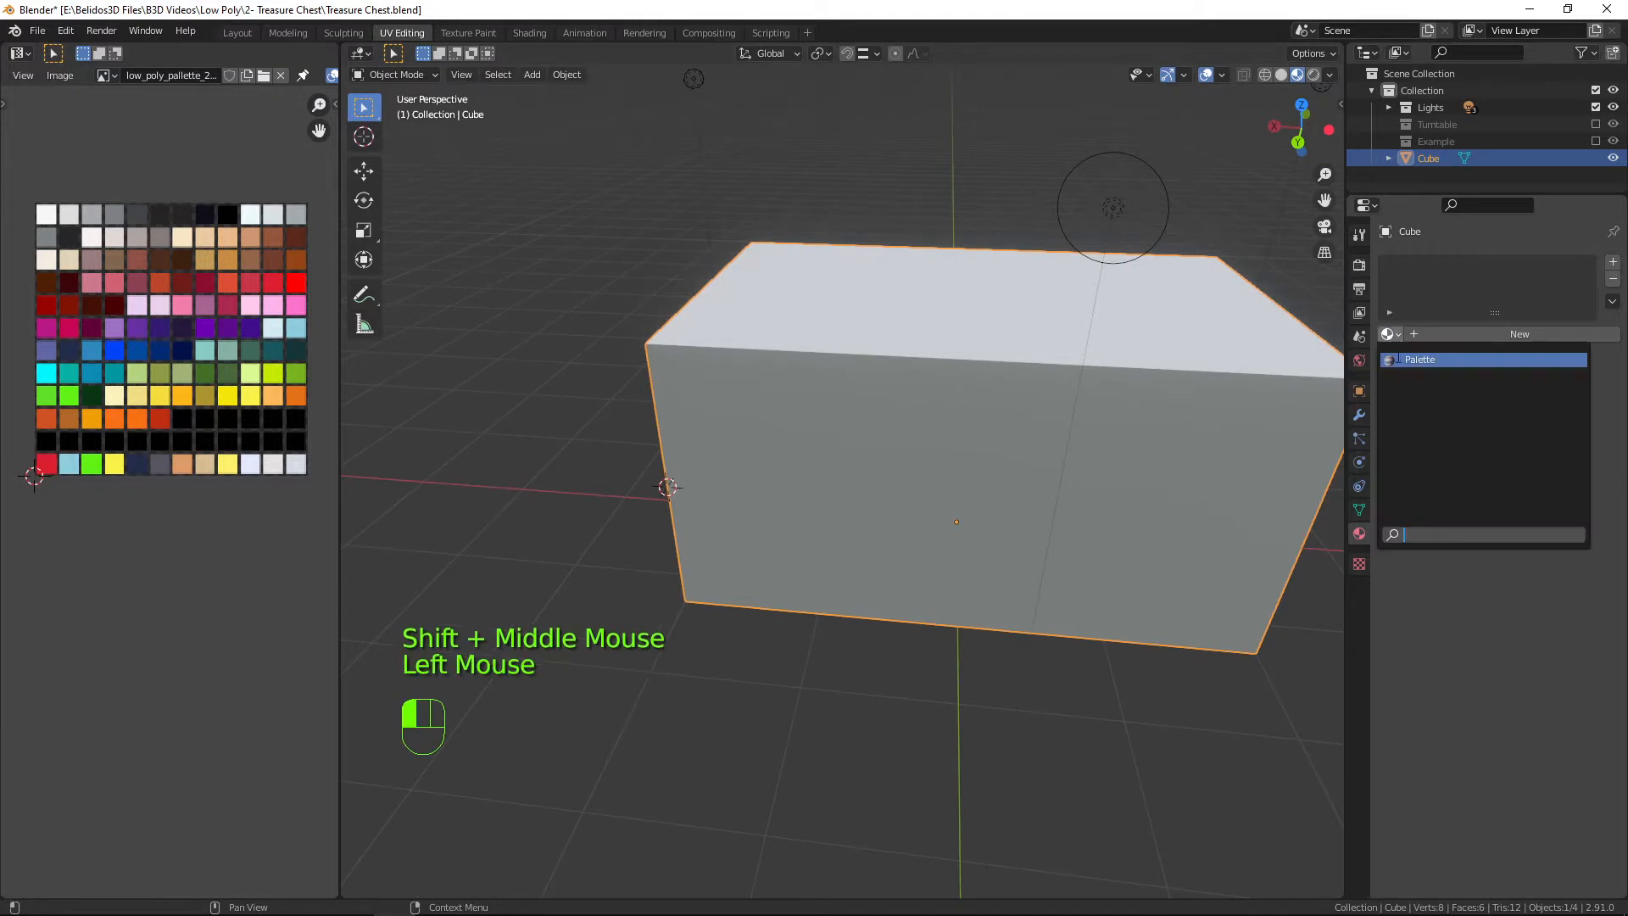
pyautogui.click(1403, 360)
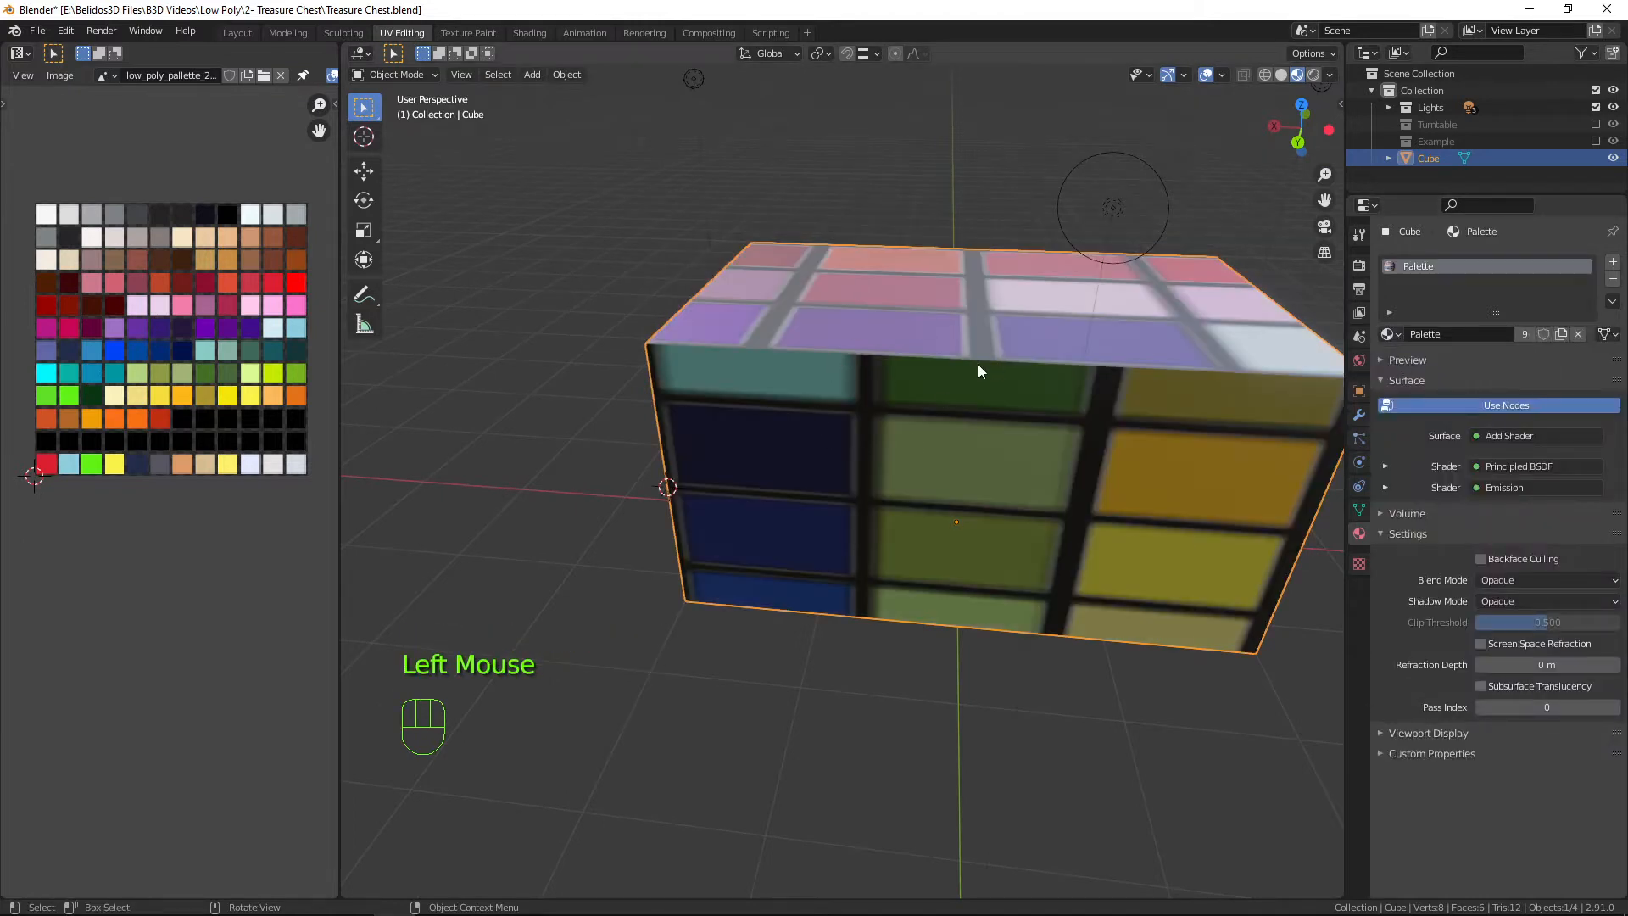
# Select all of the box's geometry in Edit Mode and reset its UV mapping.
pyautogui.press('Tab')
pyautogui.press('a')
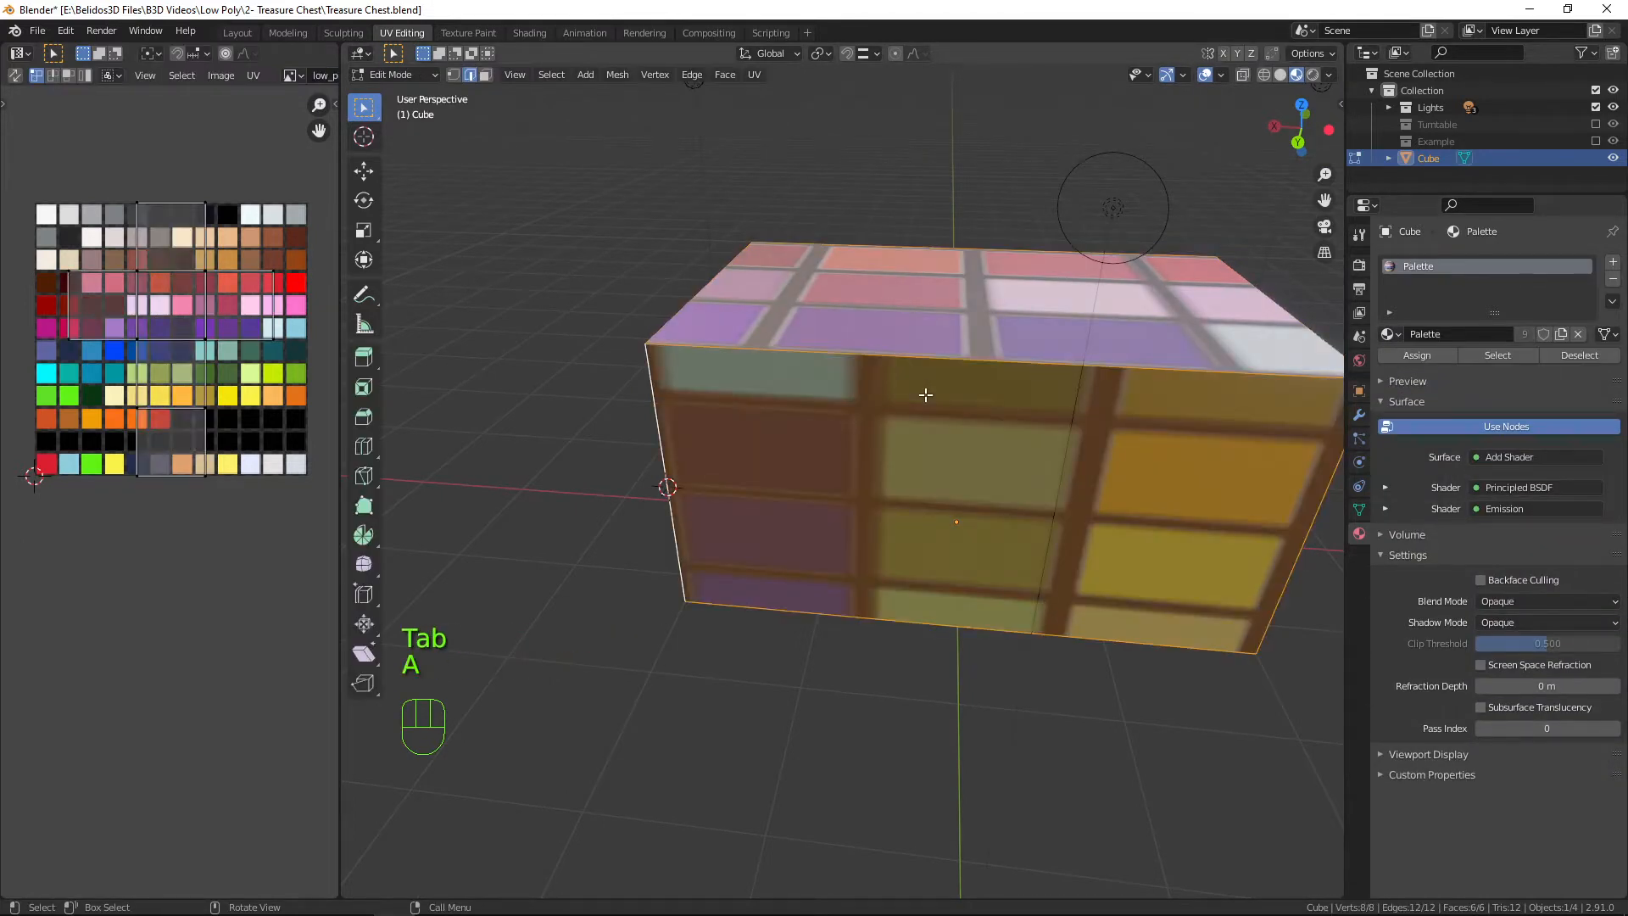
pyautogui.press('u')
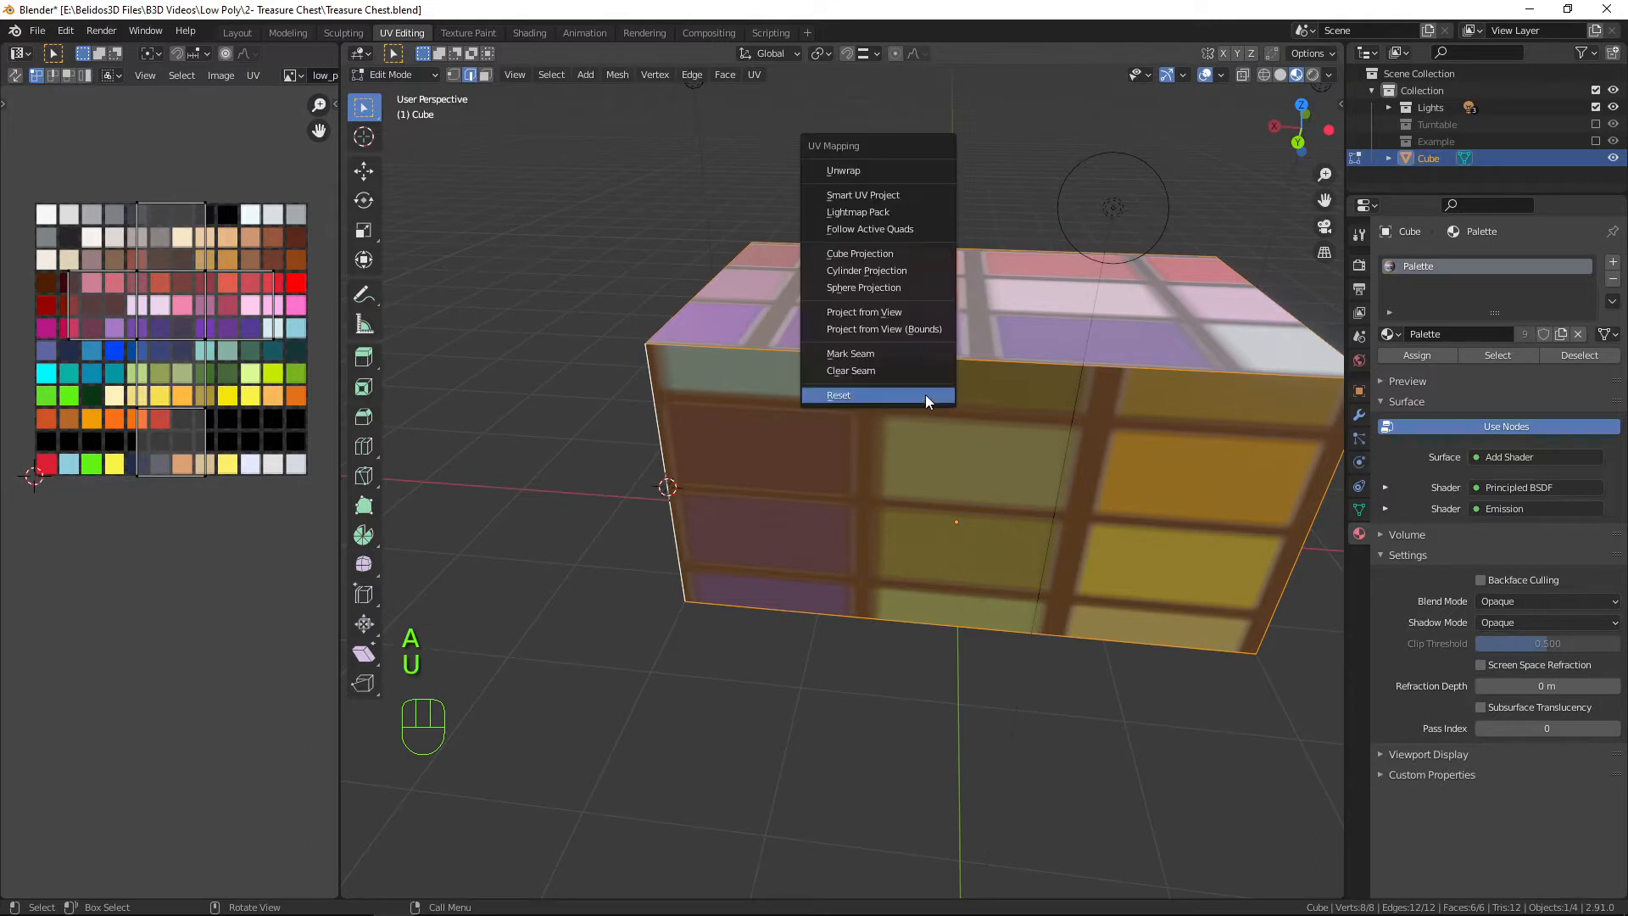
pyautogui.click(924, 394)
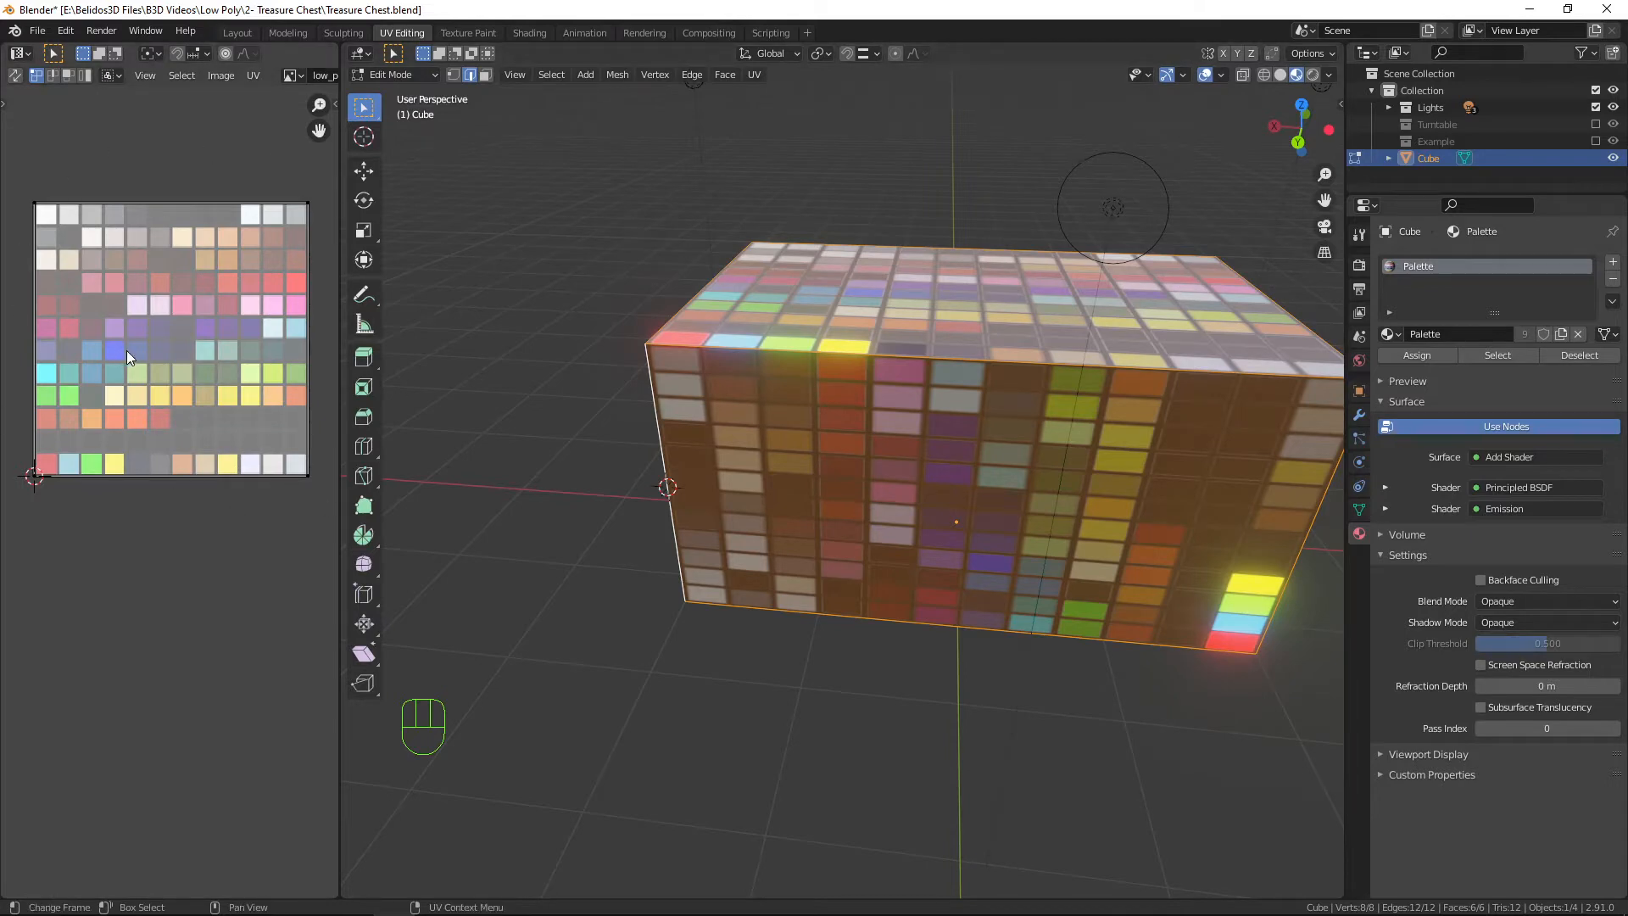
# Select all of the box's UVs and scale them to 0 so they collapse to a single point.
pyautogui.press('a')
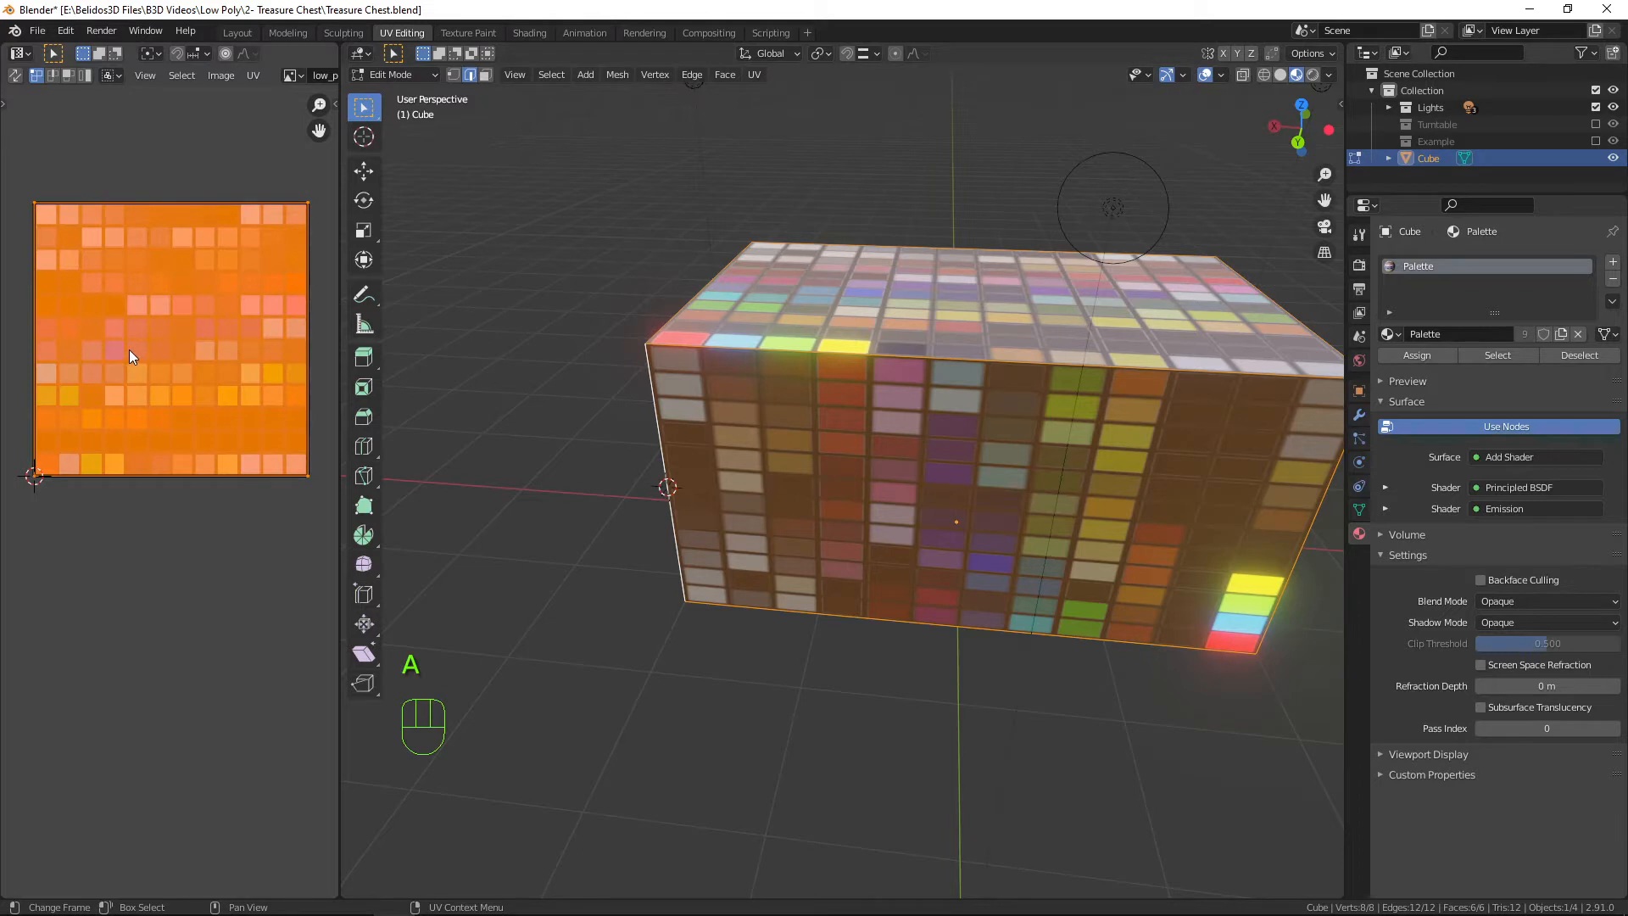
pyautogui.press('s')
pyautogui.press('0')
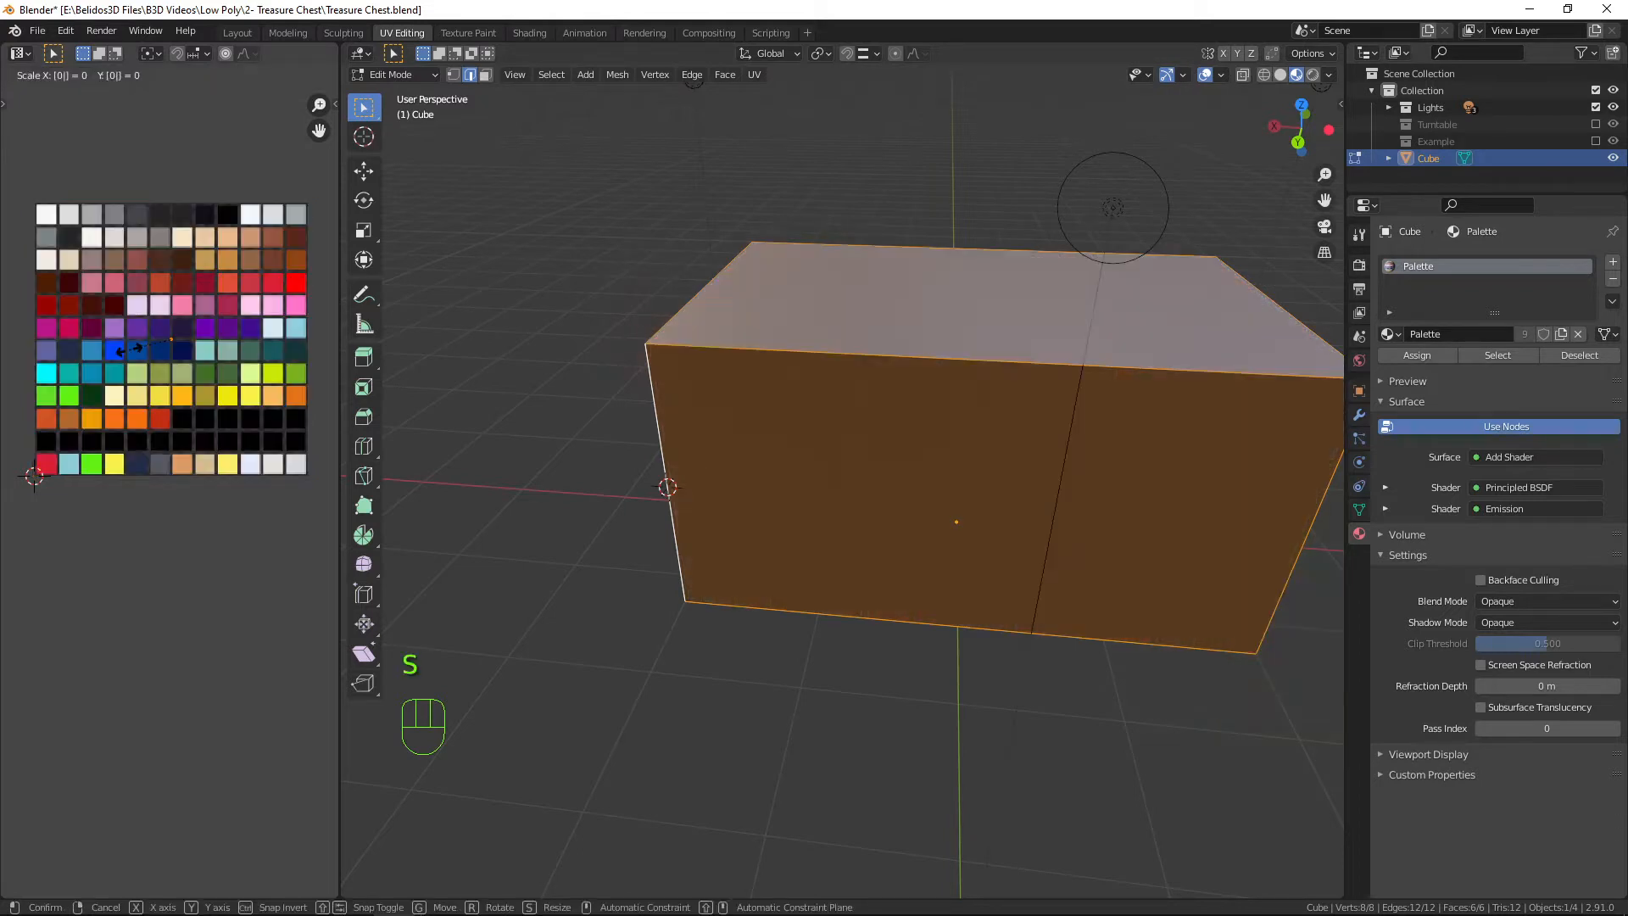
pyautogui.click(129, 351)
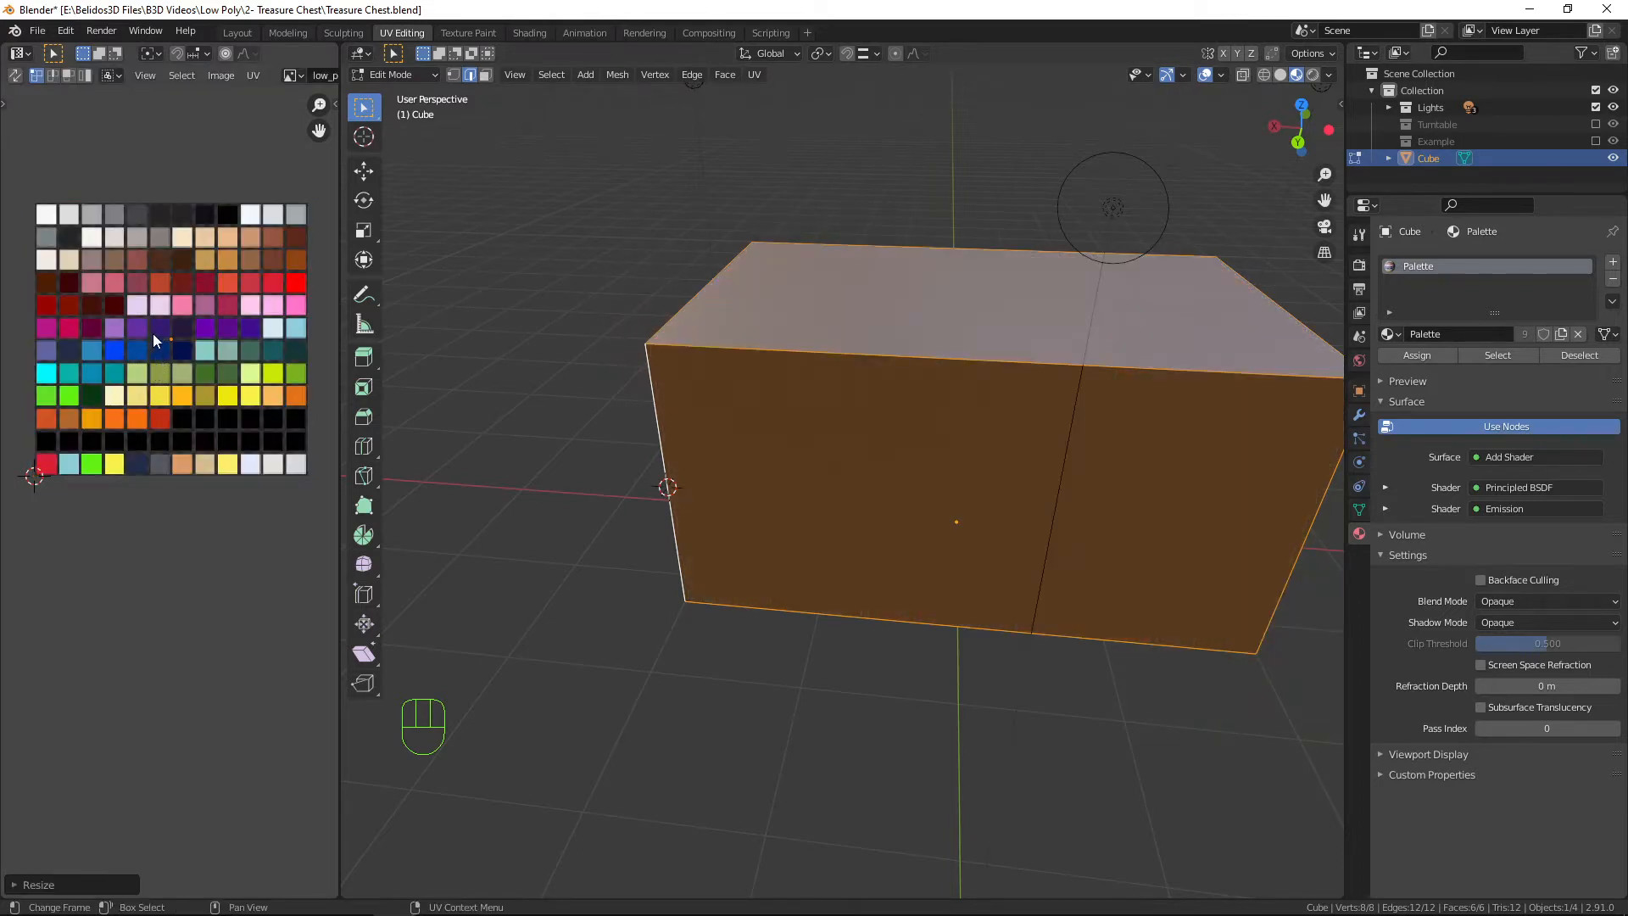
# Move the collapsed UVs onto the very dark red swatch of the palette and return to Object Mode.
pyautogui.press('g')
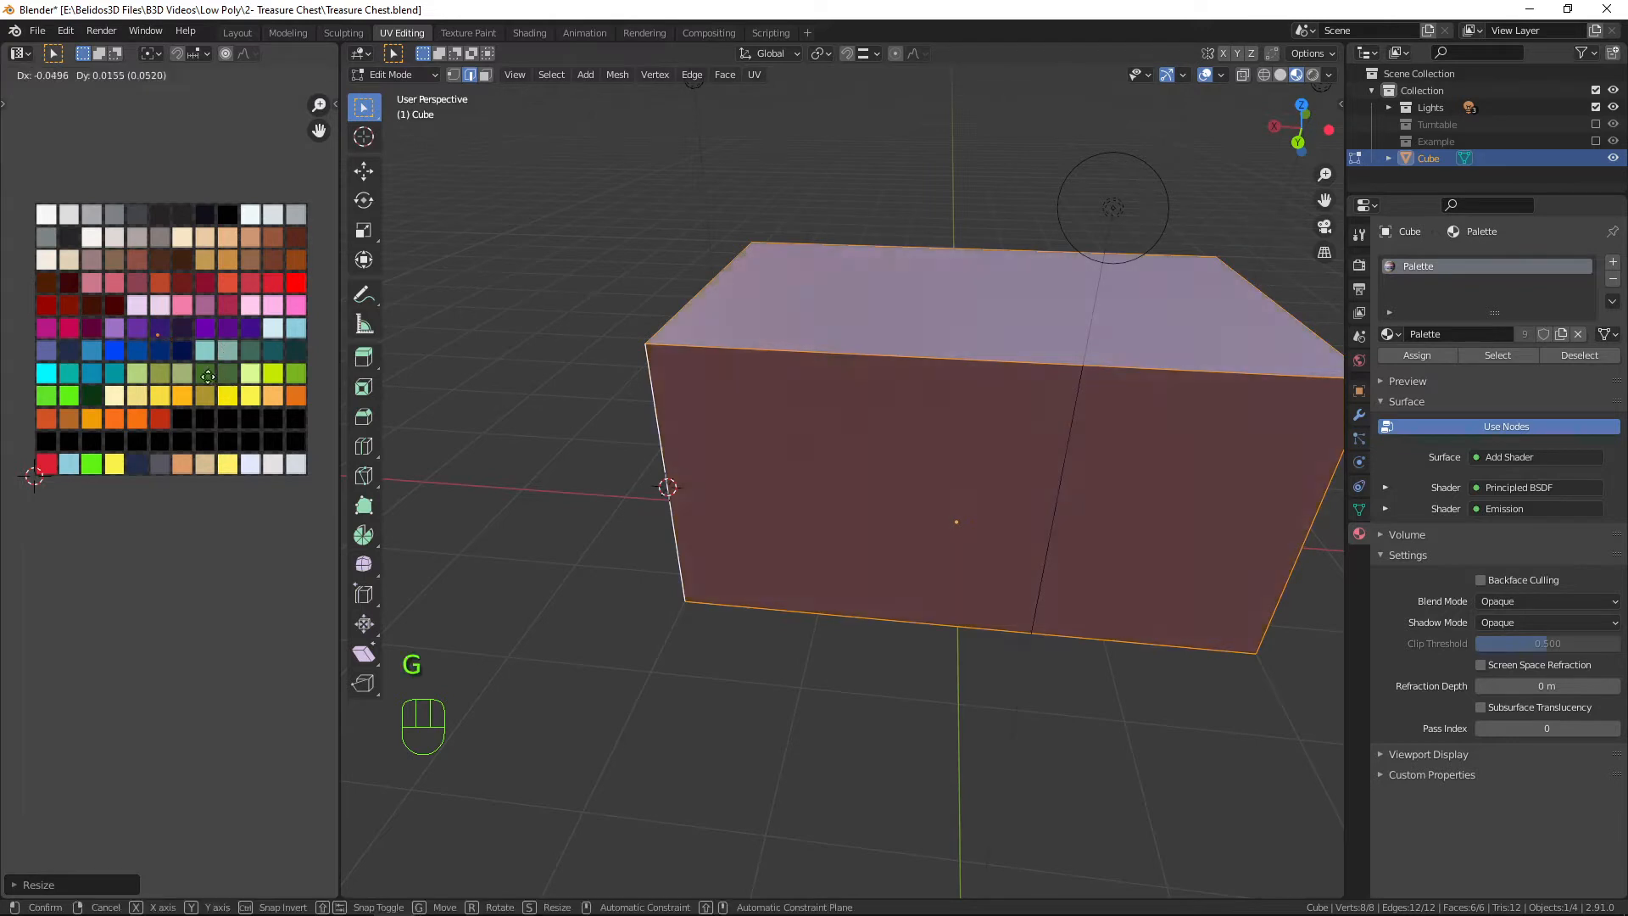
pyautogui.click(168, 349)
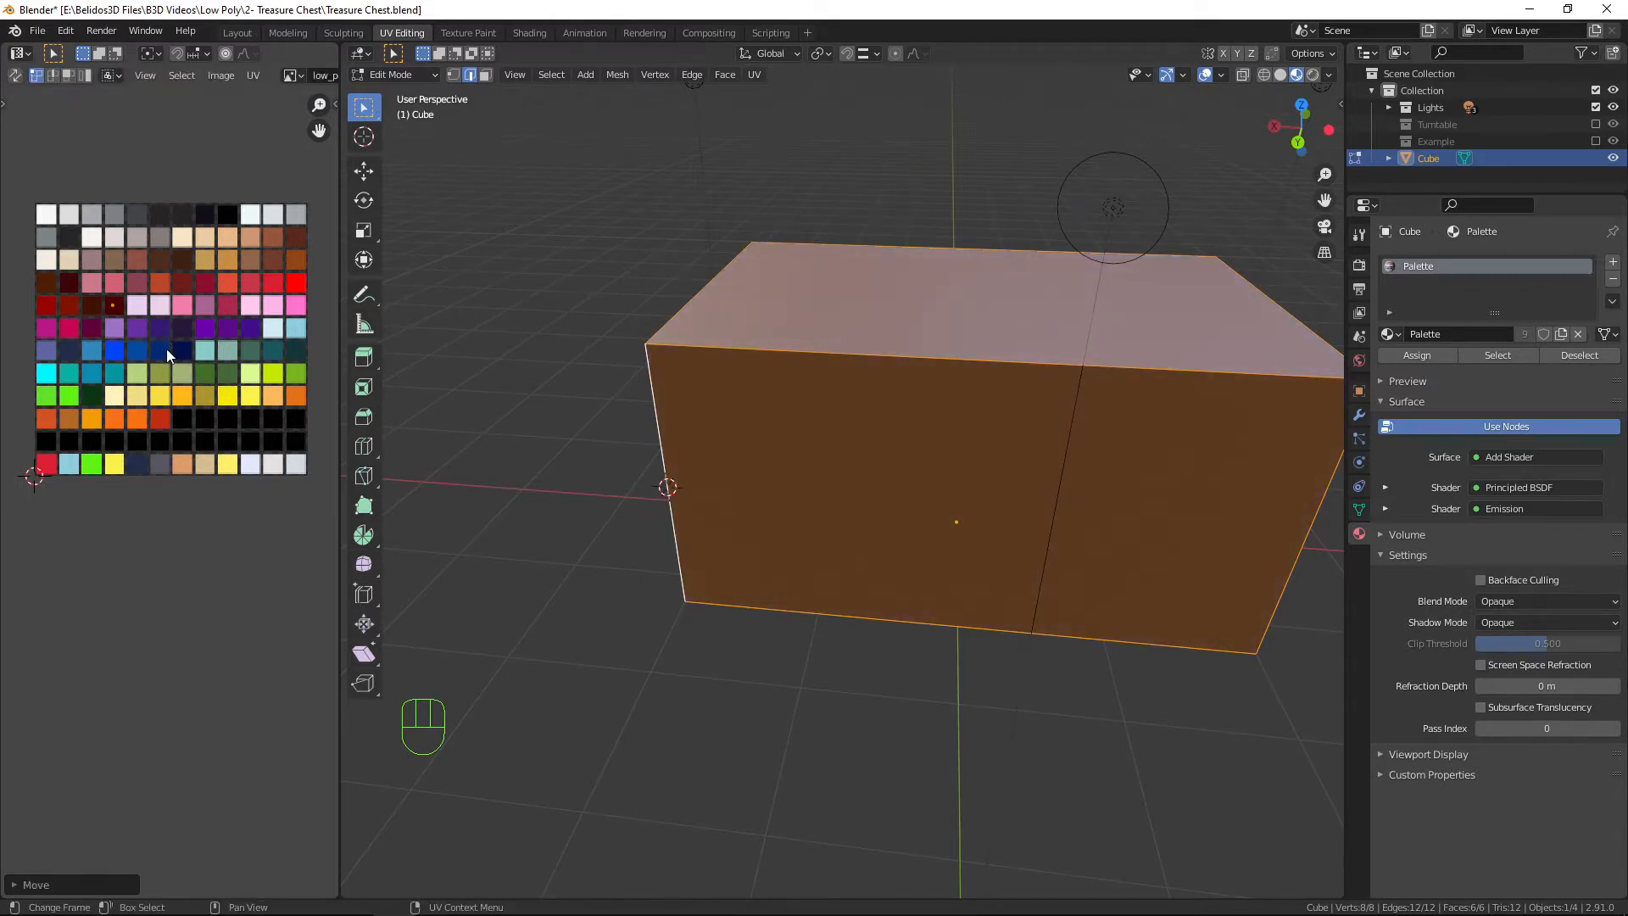
pyautogui.press('Tab')
# Add a 2 m cube mesh at the 3D cursor on the box's corner and assign it the existing Palette material.
pyautogui.moveTo(730, 407); pyautogui.dragTo(873, 493, button='middle')
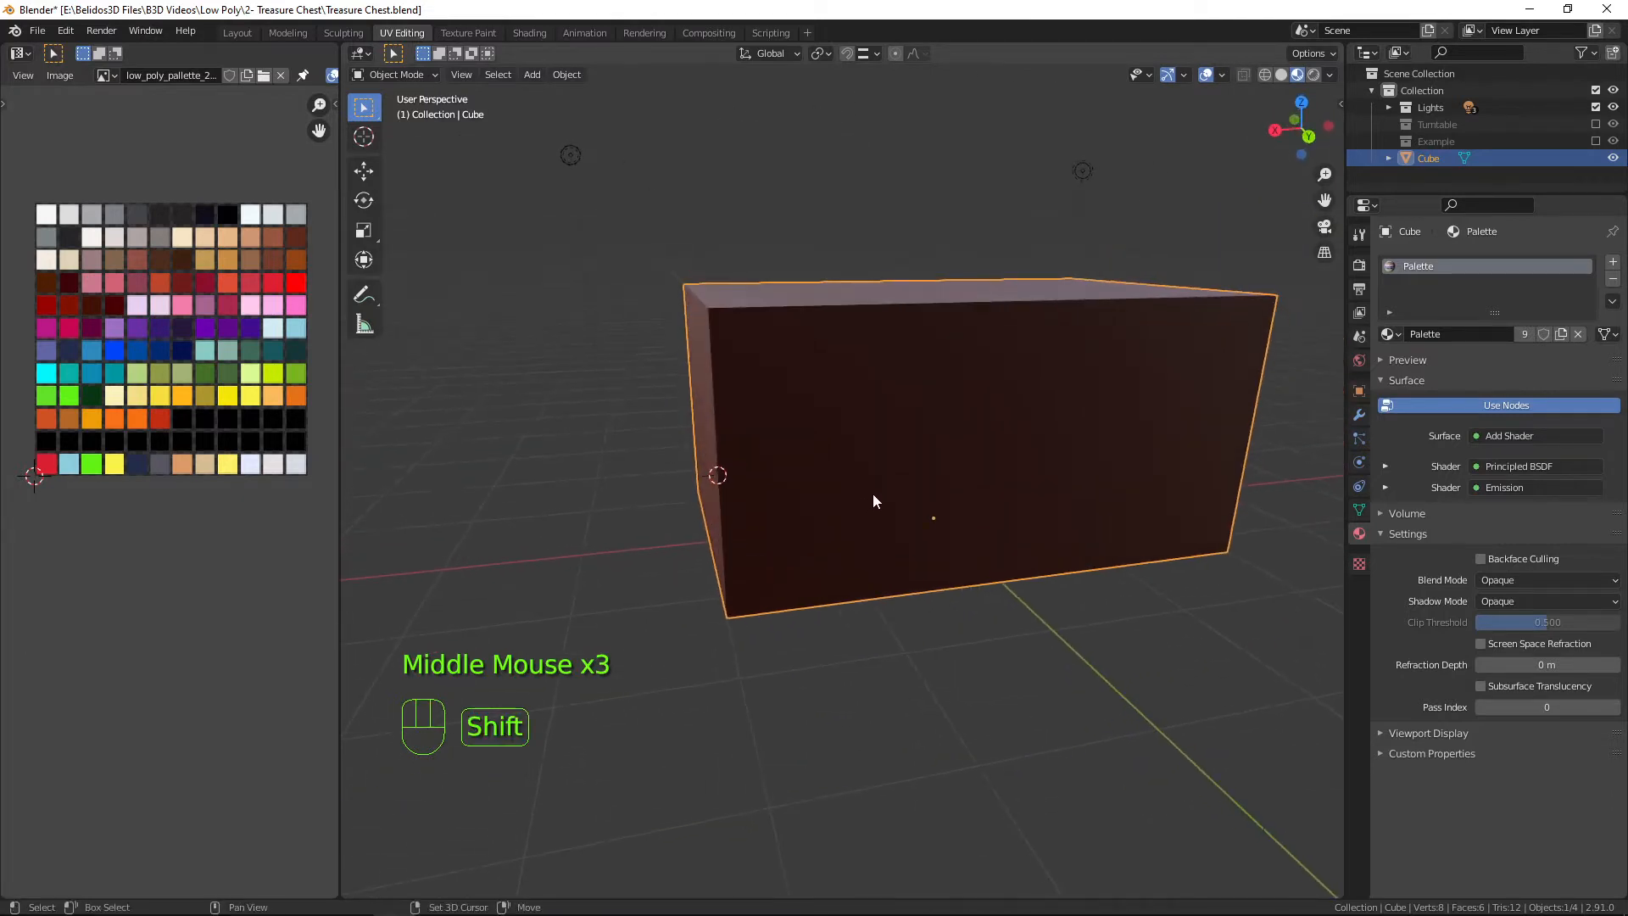
pyautogui.hotkey('shift', 'a')
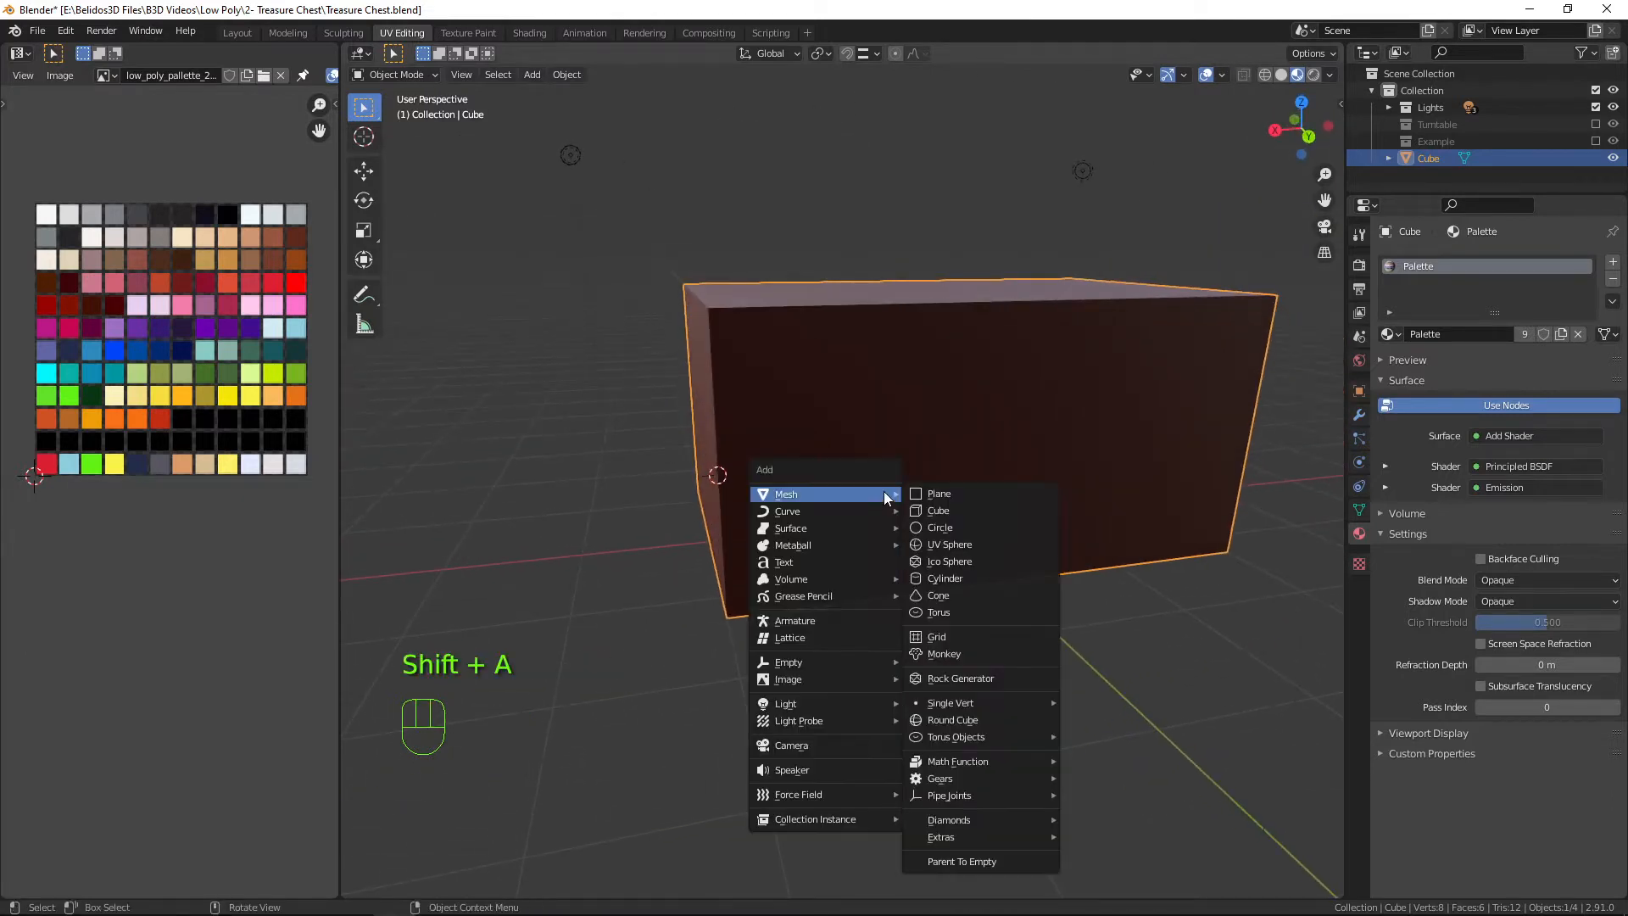
pyautogui.click(948, 509)
pyautogui.moveTo(902, 430); pyautogui.dragTo(964, 460, button='middle')
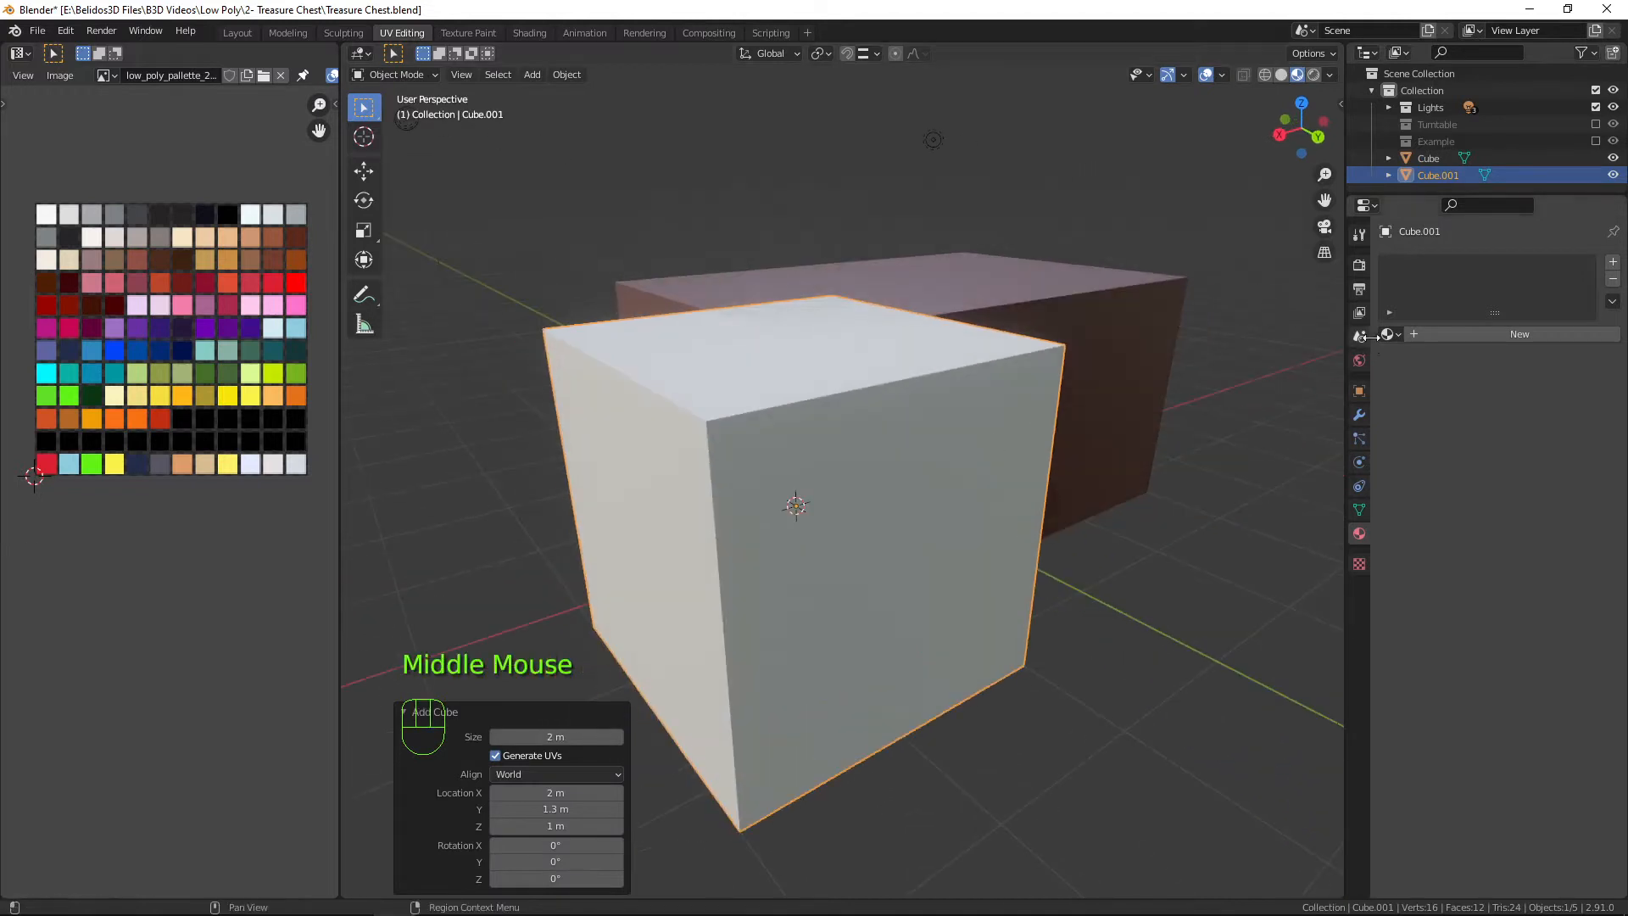
pyautogui.click(1388, 335)
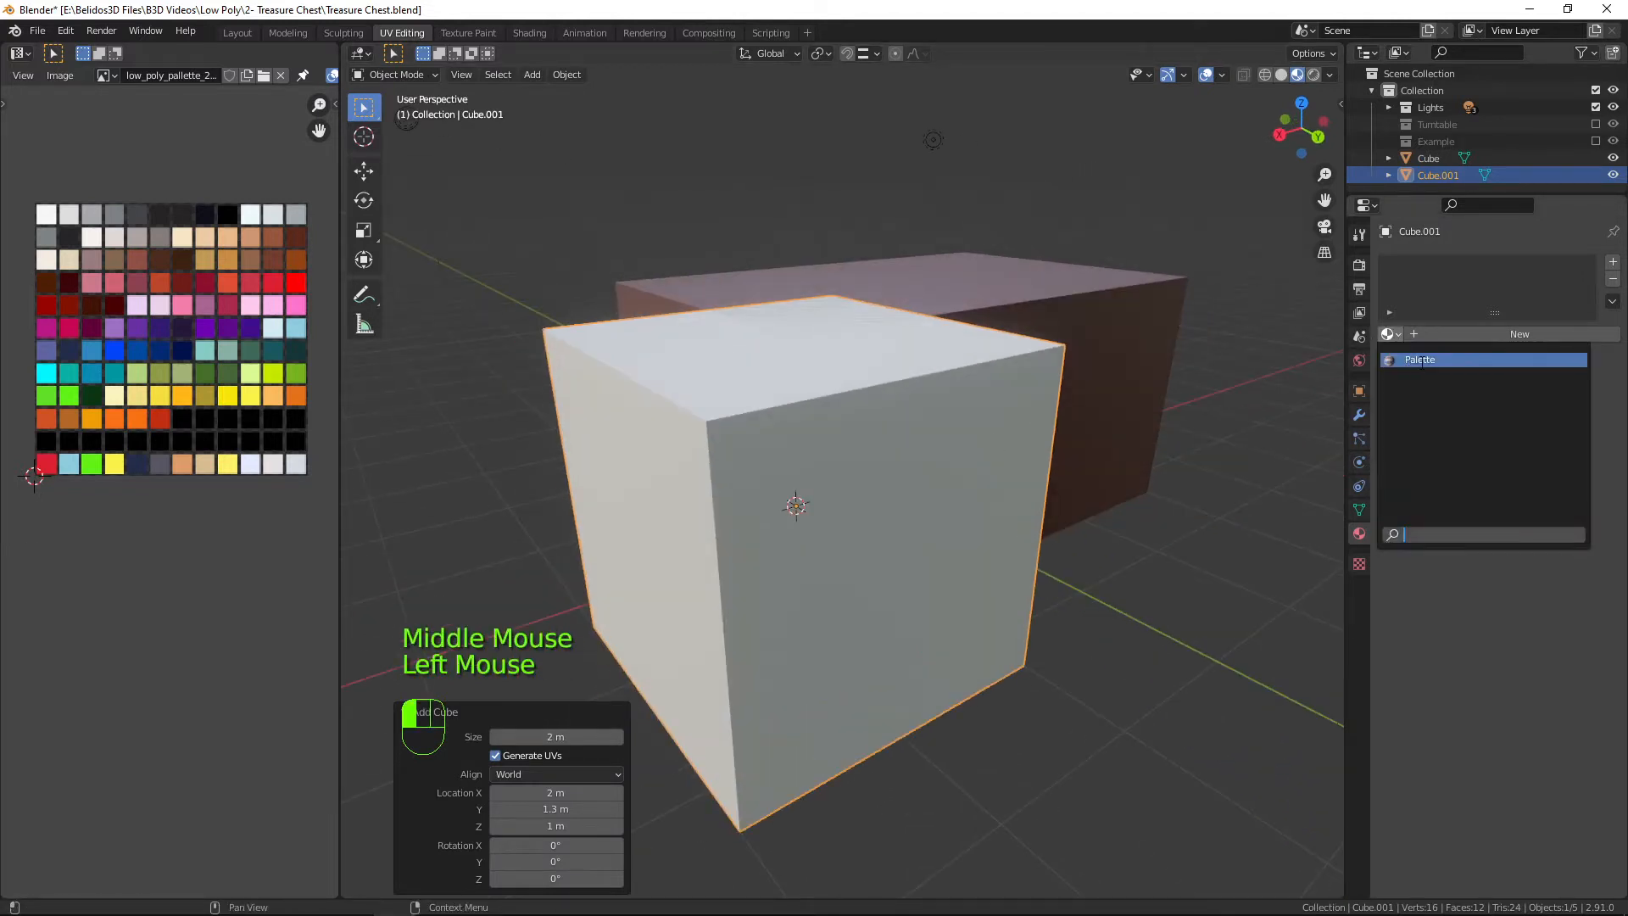
pyautogui.click(1421, 359)
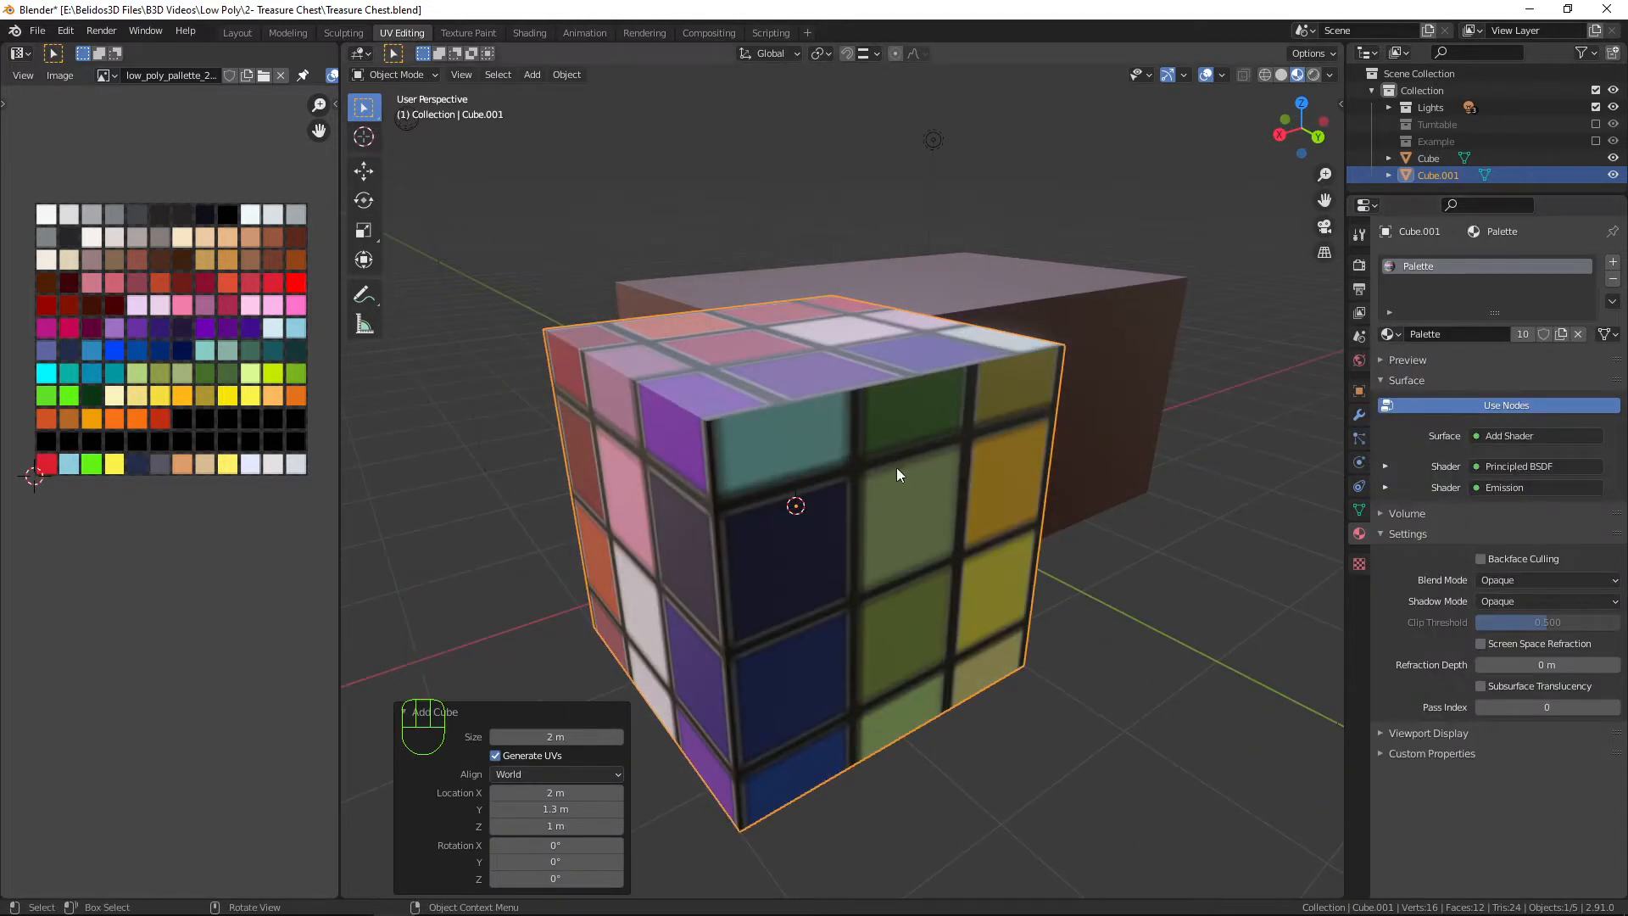
# Enter Edit Mode on the new cube and reset the UV mapping of all its faces.
pyautogui.moveTo(897, 466); pyautogui.dragTo(830, 483, button='middle')
pyautogui.scroll(-2, 816, 443)
pyautogui.press('Tab')
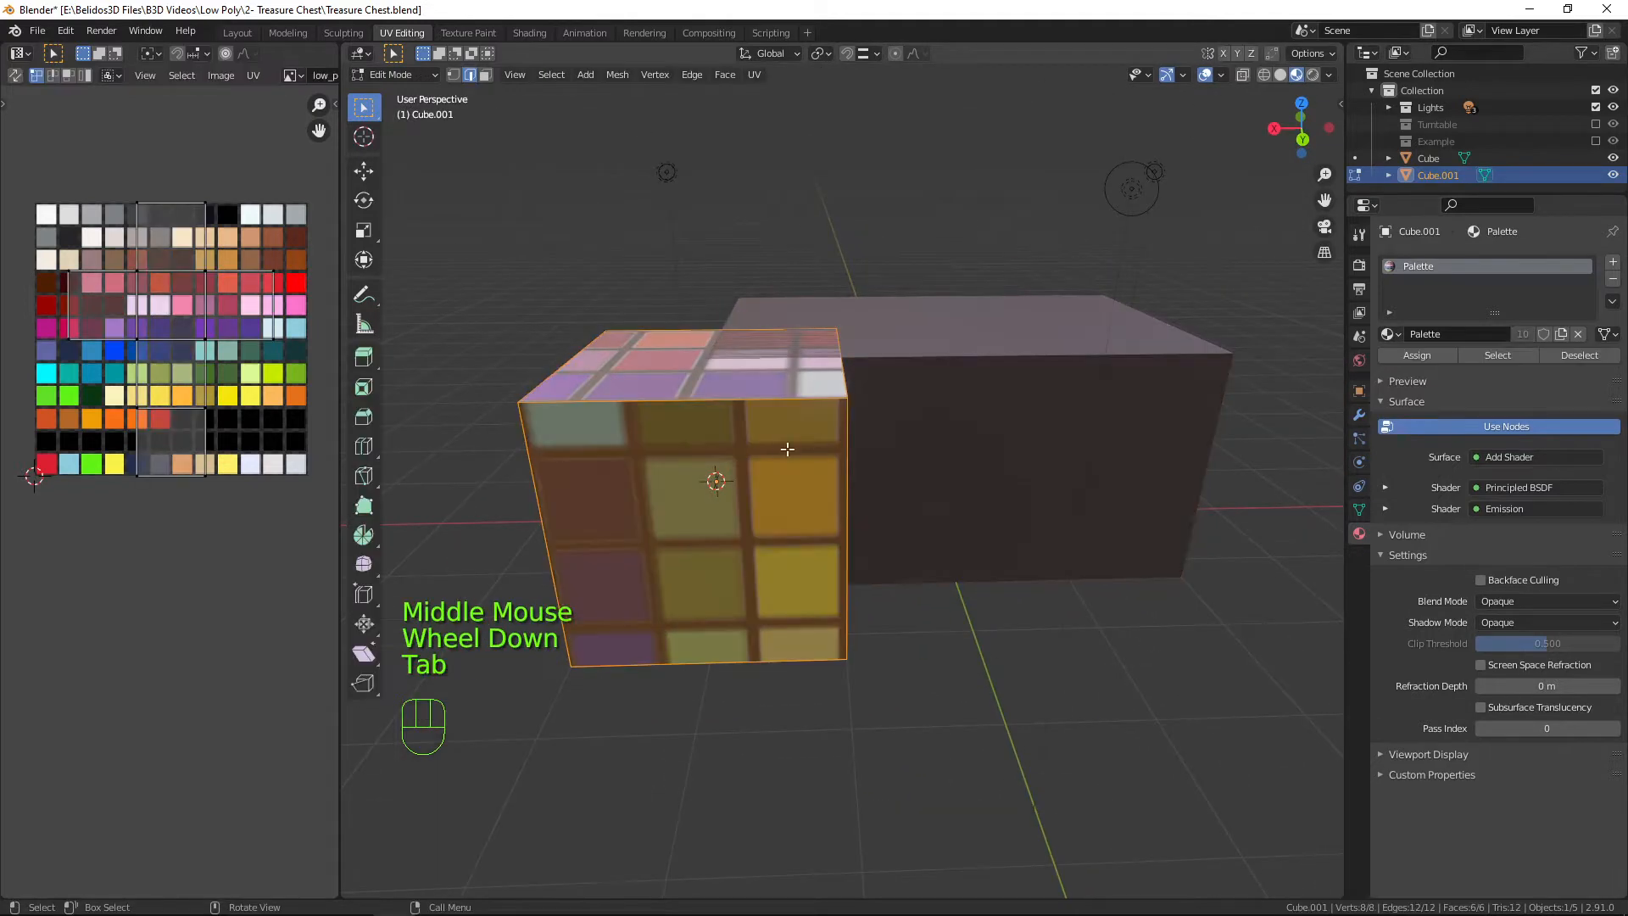
pyautogui.press('u')
pyautogui.click(788, 450)
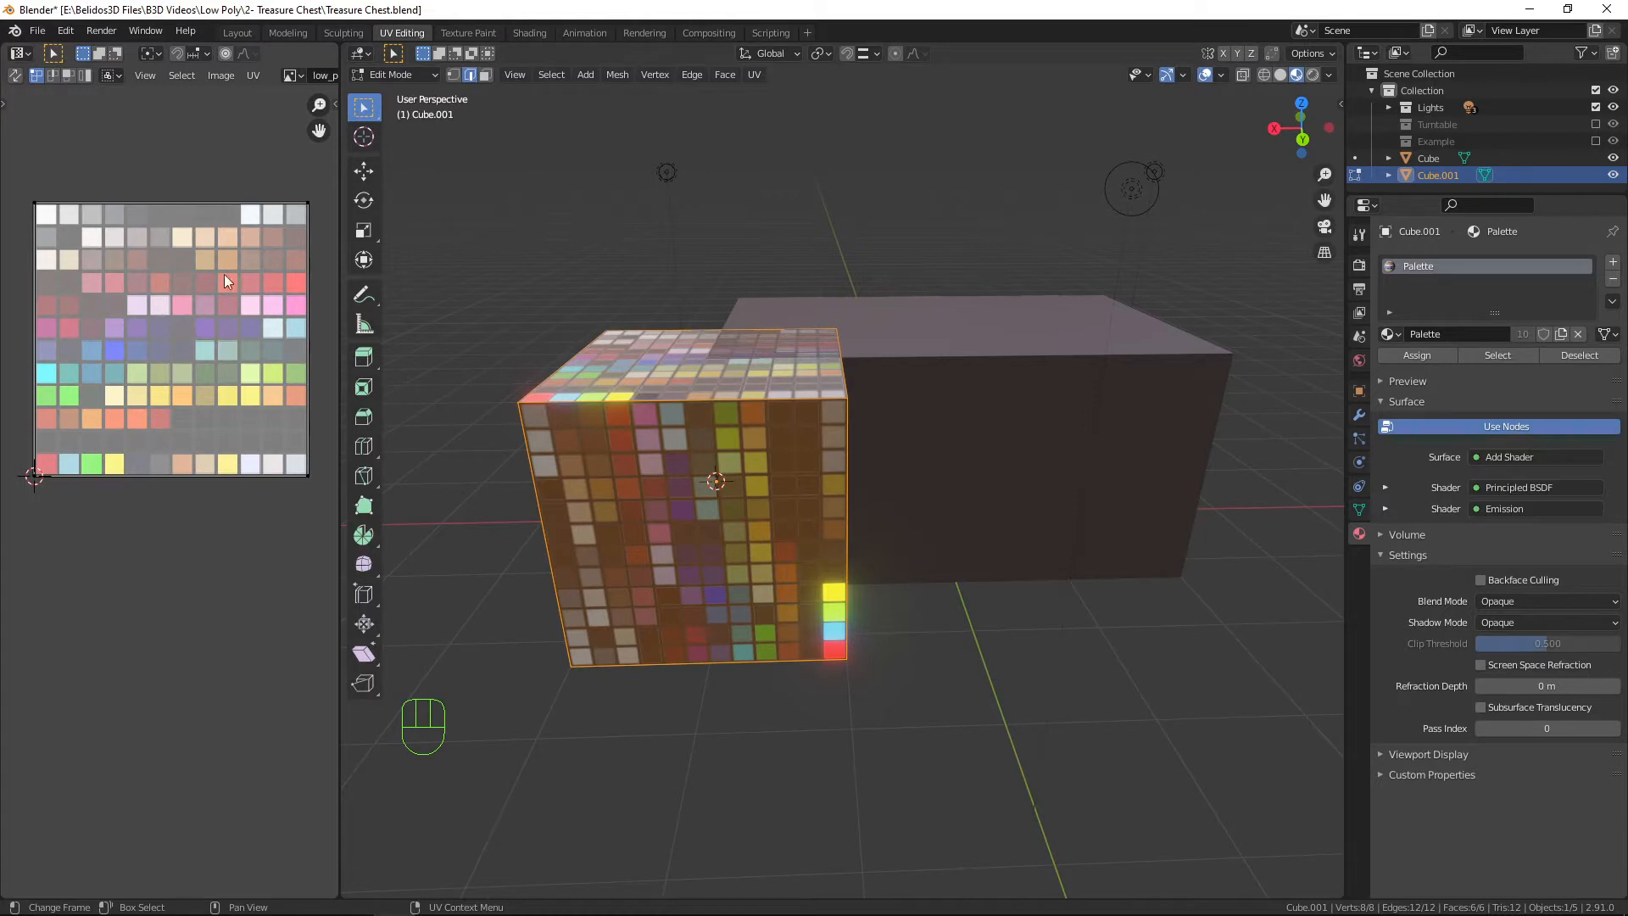
# Scale all of the new cube's UVs to 0 and move them onto the very dark red swatch of the palette.
pyautogui.press('a')
pyautogui.press('s')
pyautogui.press('0')
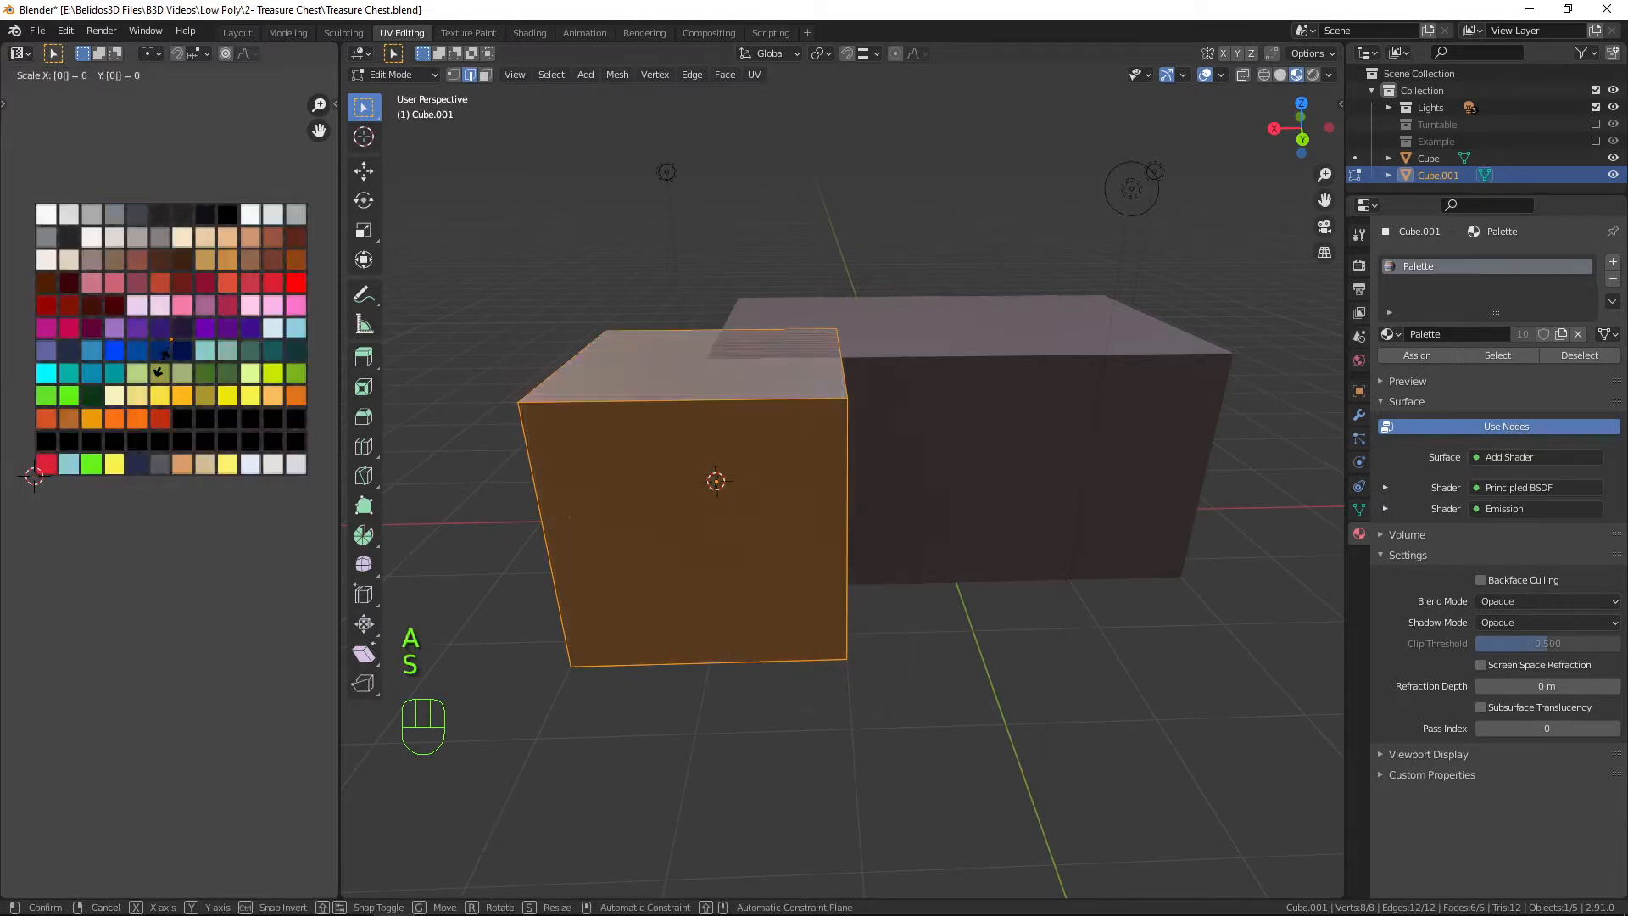
pyautogui.press('Return')
pyautogui.press('g')
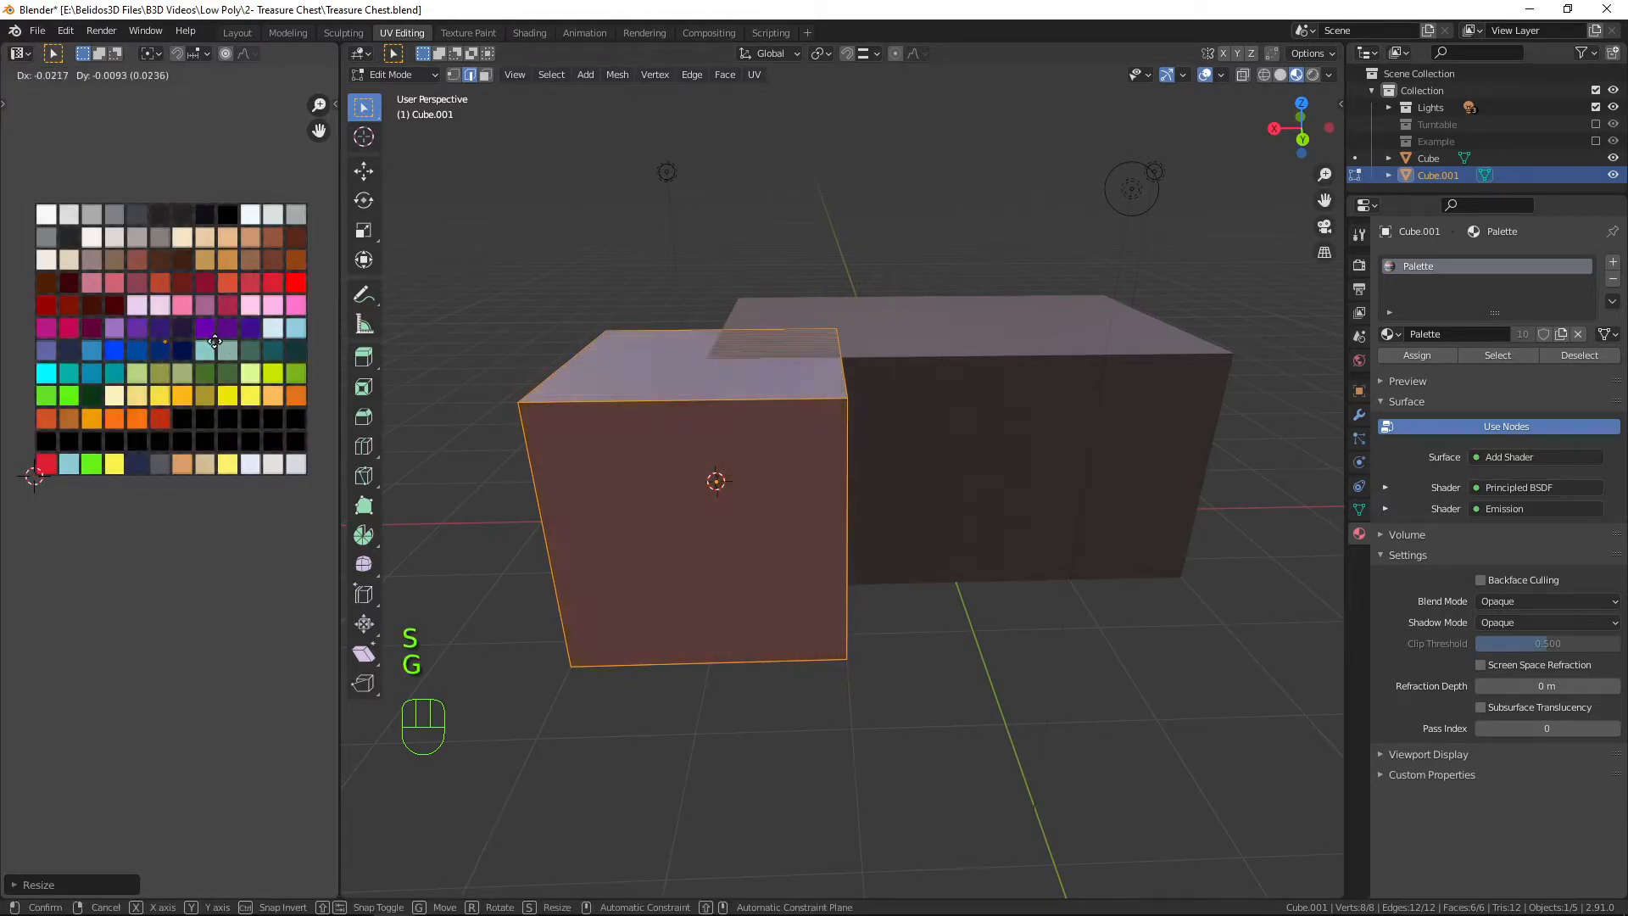
pyautogui.click(164, 304)
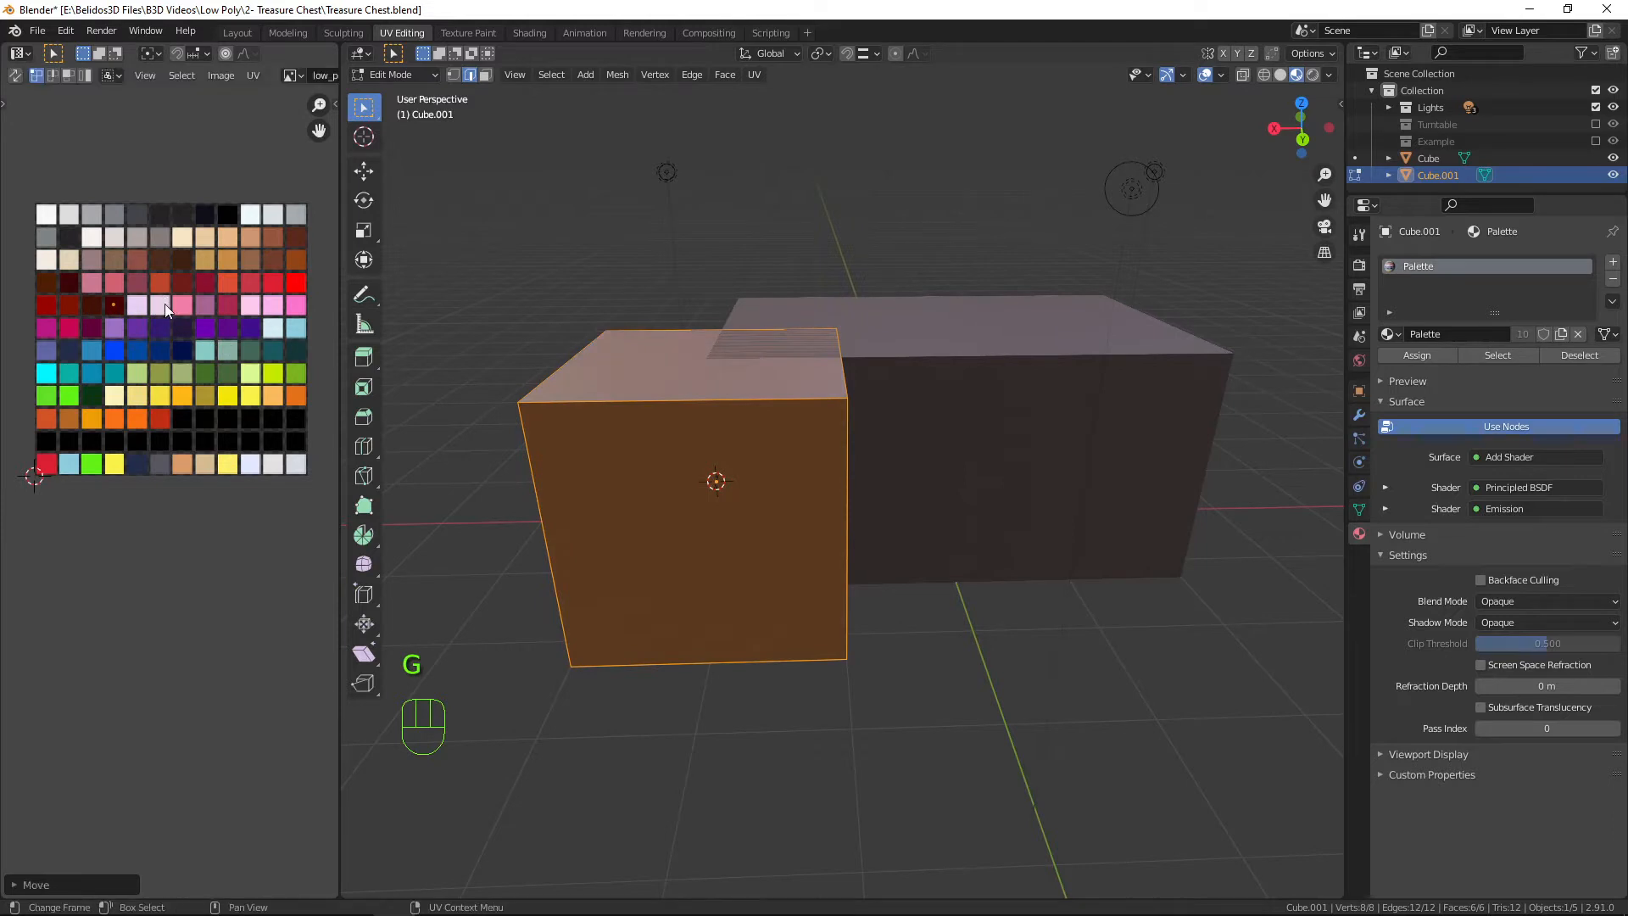
pyautogui.press('Tab')
# Shrink the new cube's geometry uniformly to a small block around the box's corner, finishing with a further scale of 0.778.
pyautogui.moveTo(819, 426); pyautogui.dragTo(791, 465, button='middle')
pyautogui.press('Tab')
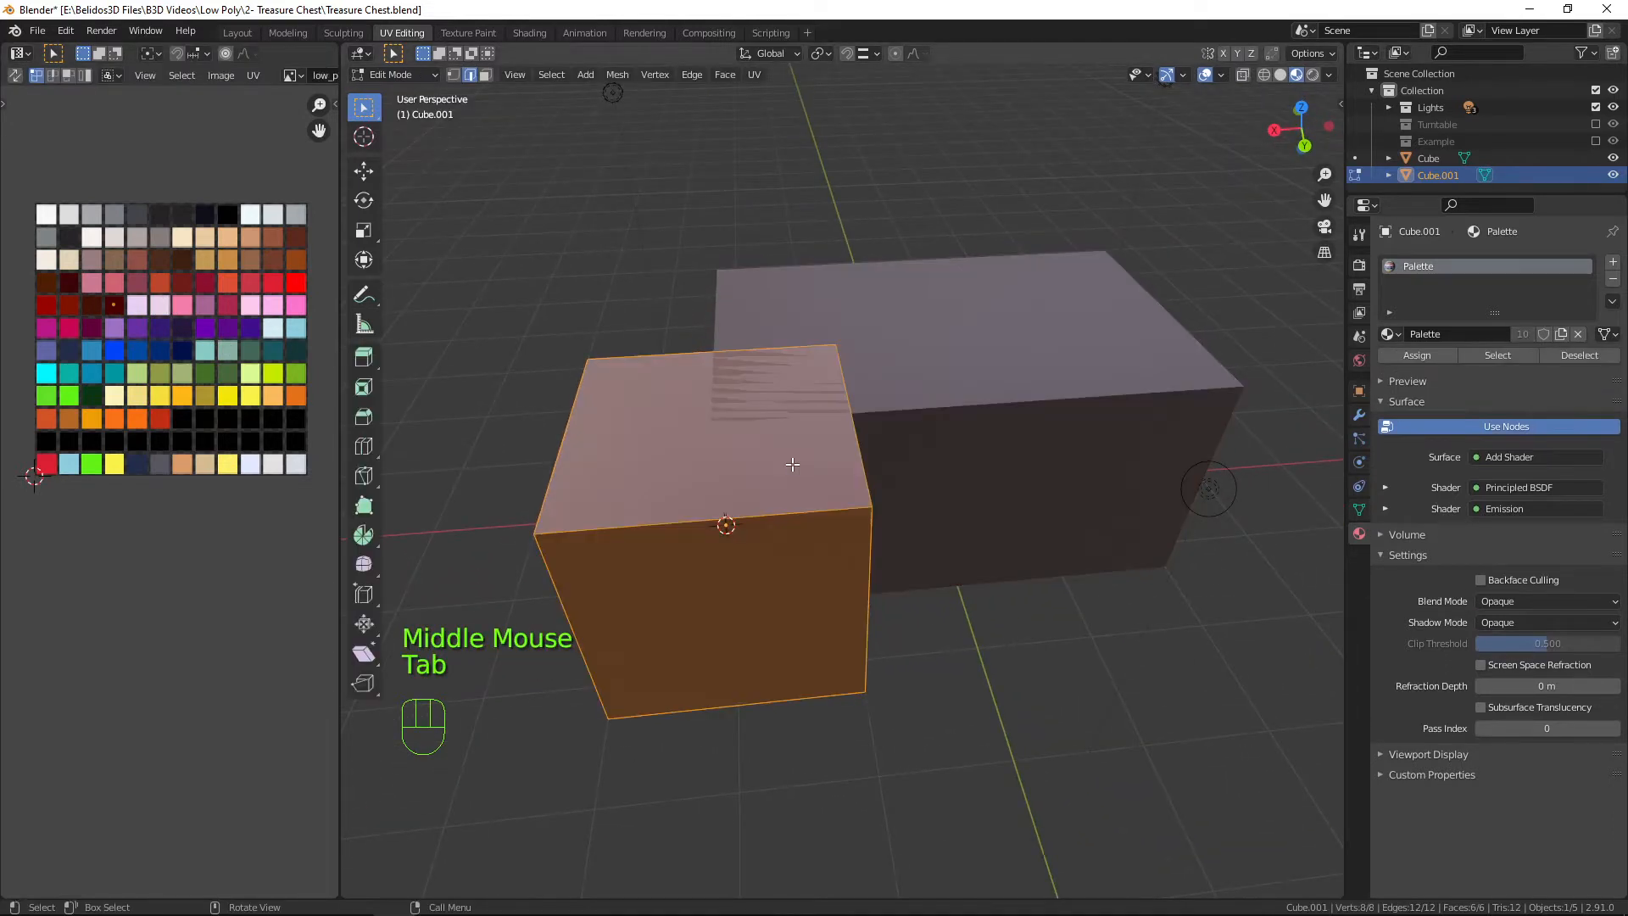
pyautogui.press('KP_7')
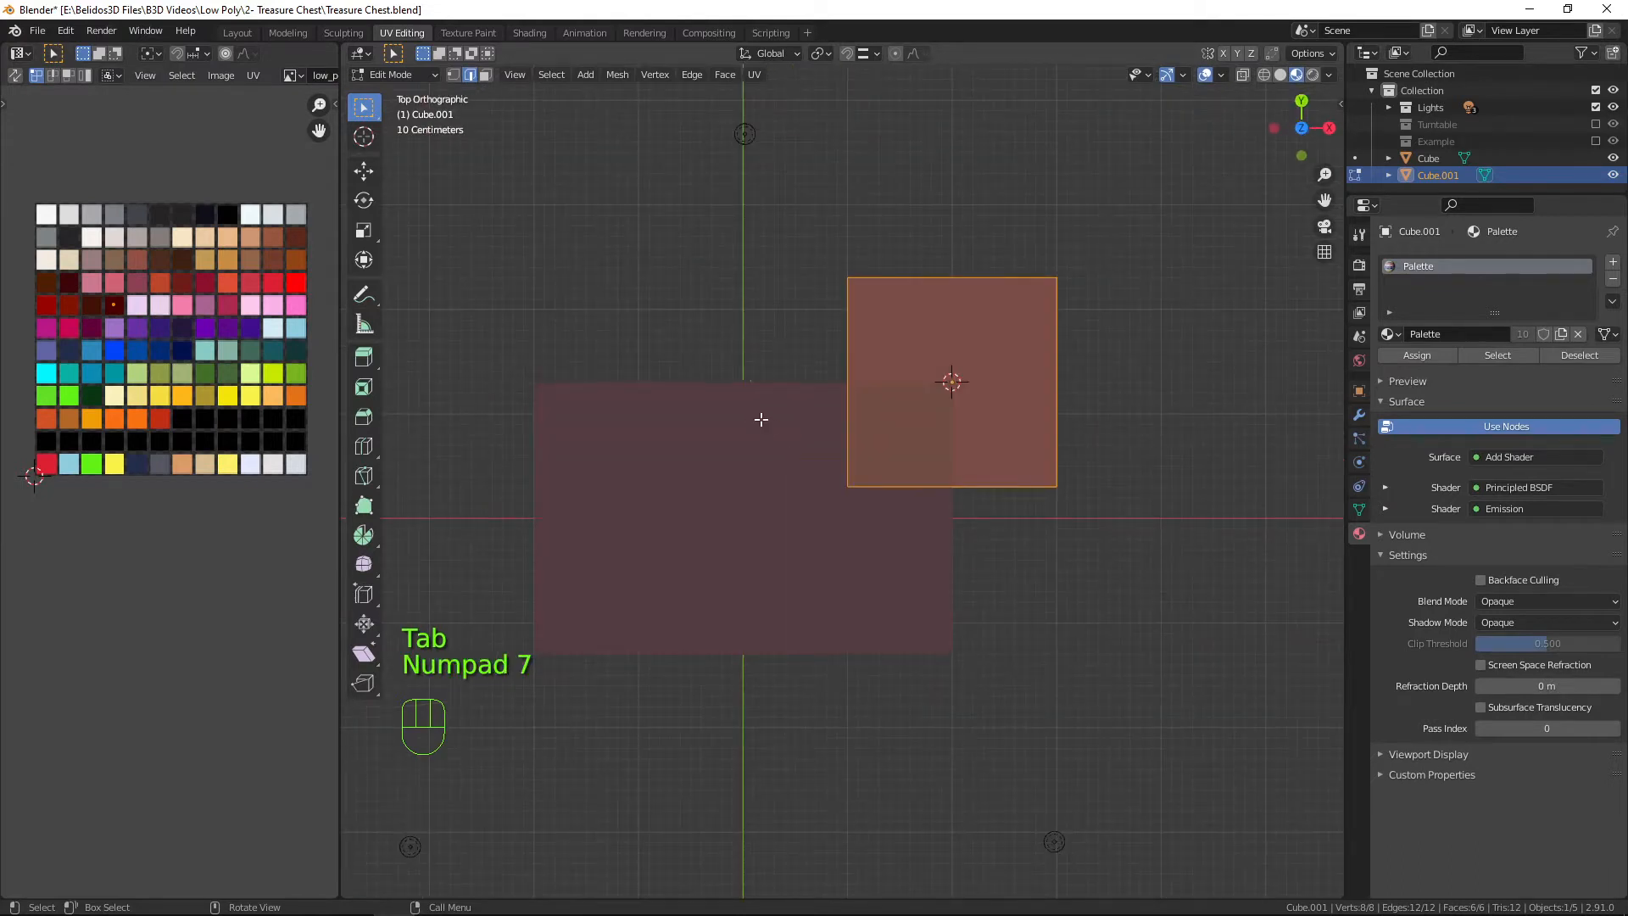
pyautogui.scroll(-4, 760, 419)
pyautogui.keyDown('shift'); pyautogui.moveTo(760, 418); pyautogui.dragTo(903, 564, button='middle'); pyautogui.keyUp('shift')
pyautogui.scroll(1, 904, 564)
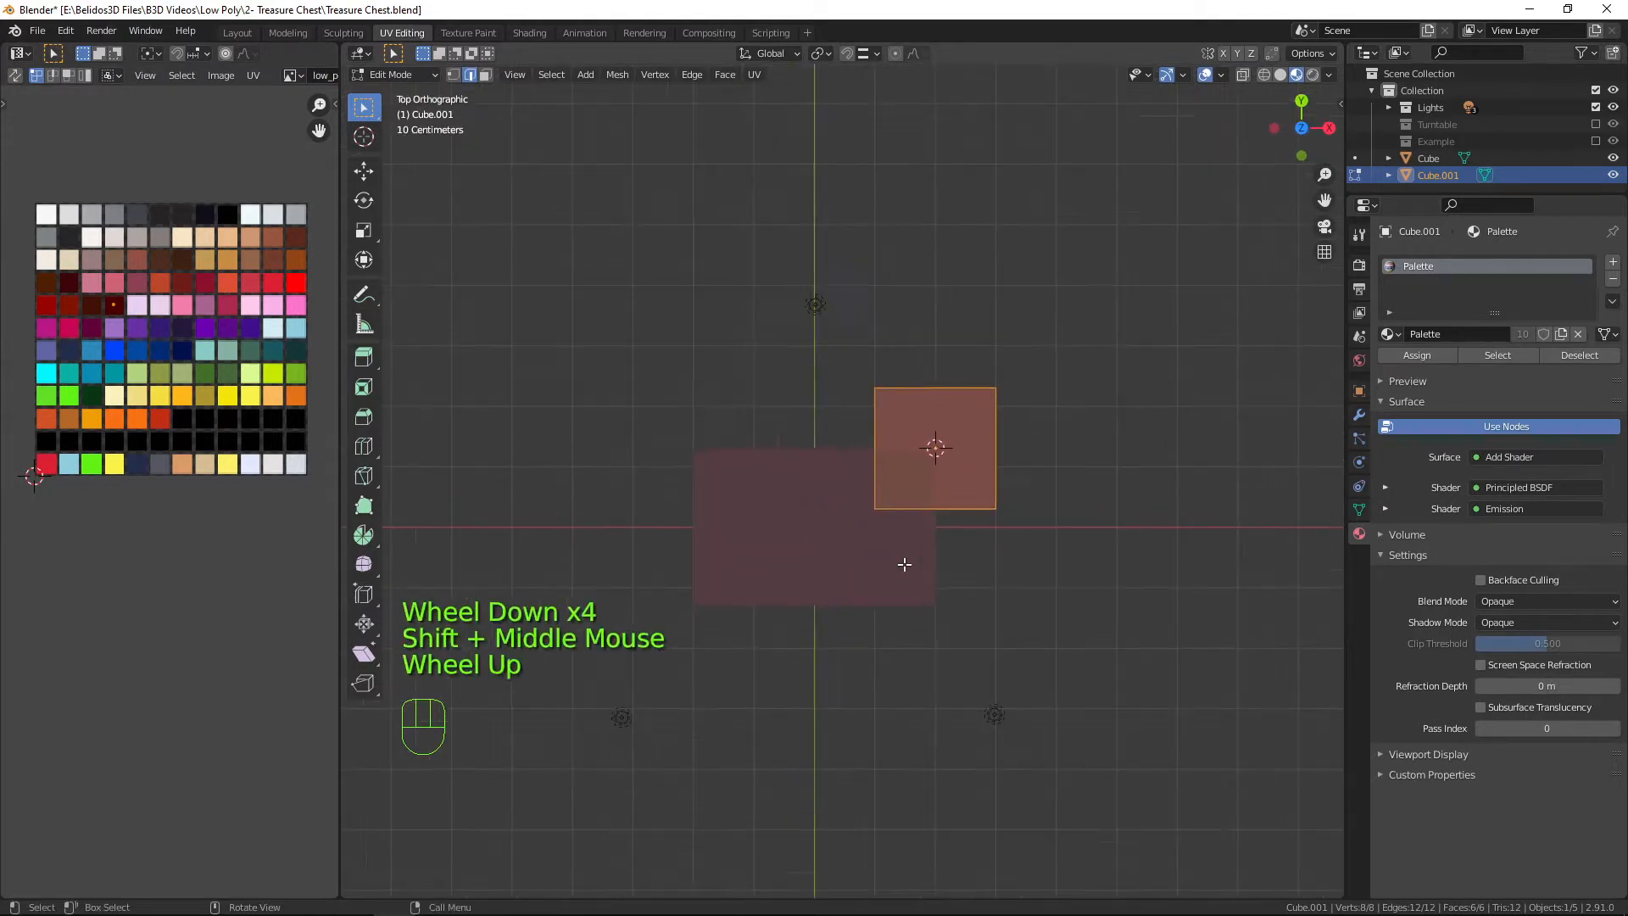
pyautogui.scroll(1, 906, 563)
pyautogui.keyDown('shift'); pyautogui.moveTo(1126, 501); pyautogui.dragTo(991, 529, button='middle'); pyautogui.keyUp('shift')
pyautogui.press('s')
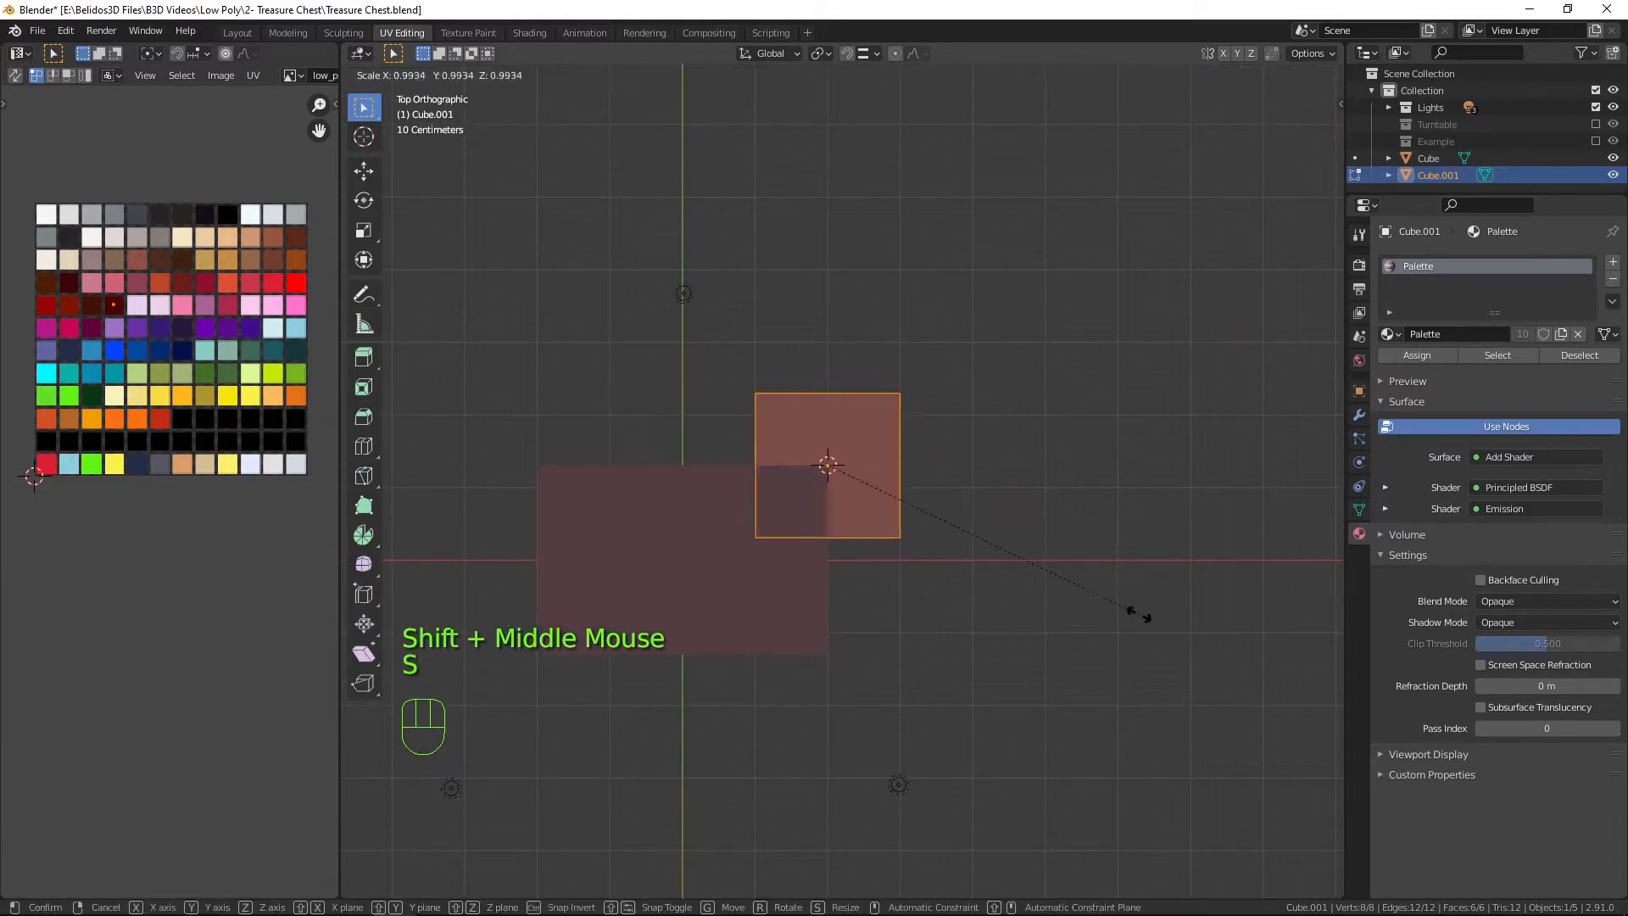
pyautogui.click(916, 512)
pyautogui.moveTo(912, 512); pyautogui.dragTo(589, 350, button='middle')
pyautogui.press('s')
pyautogui.click(937, 515)
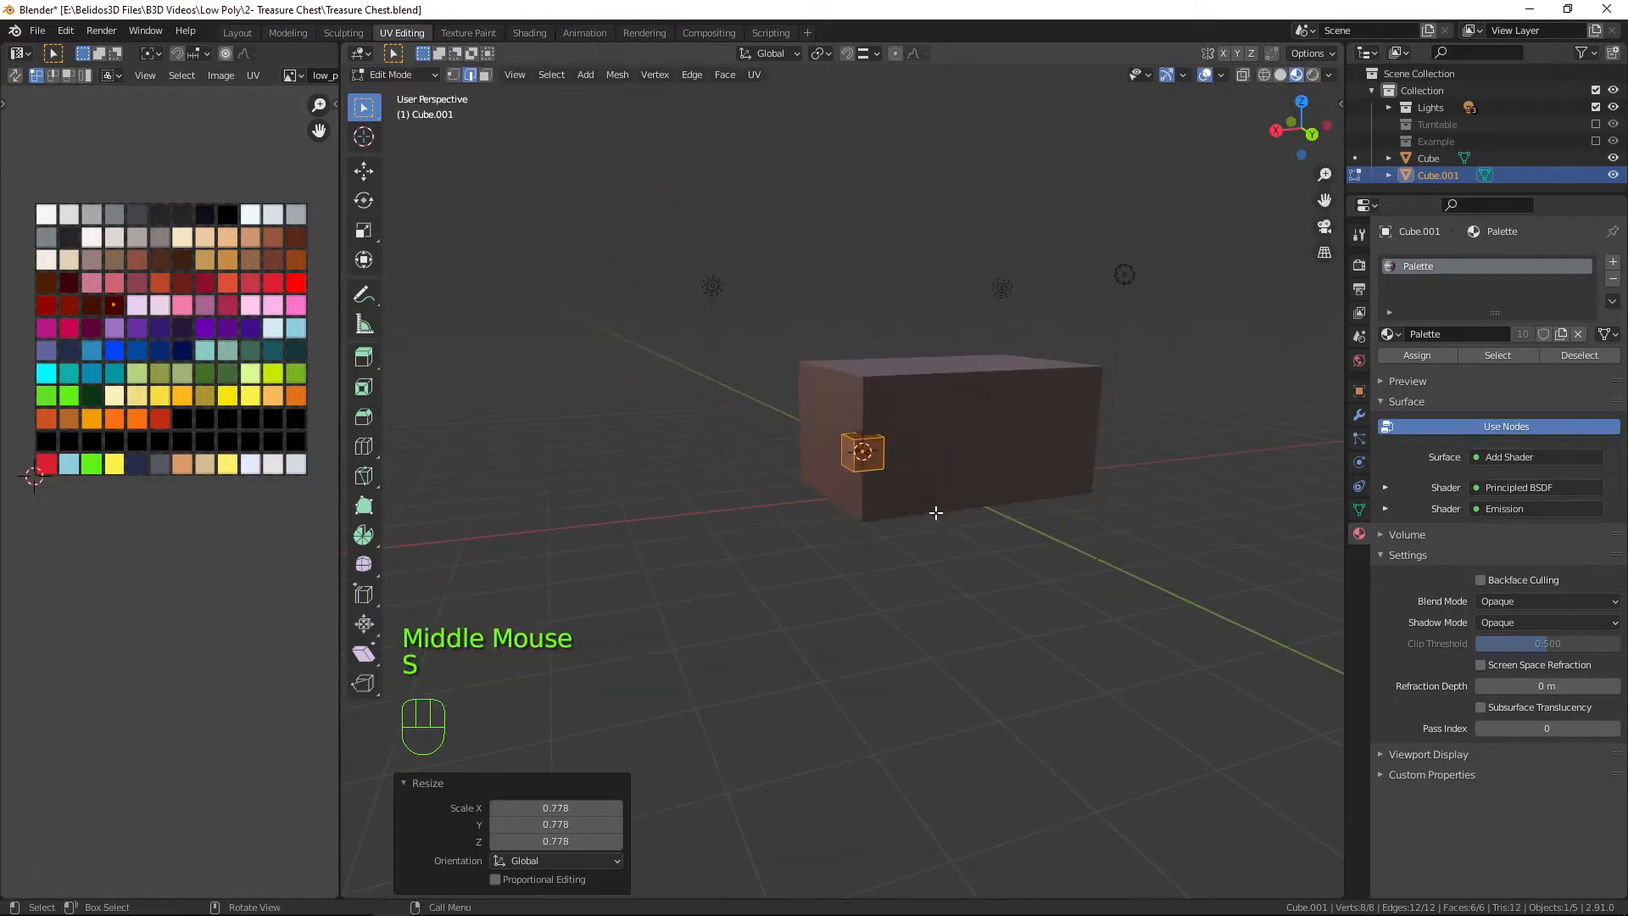
pyautogui.moveTo(933, 512); pyautogui.dragTo(841, 507, button='middle')
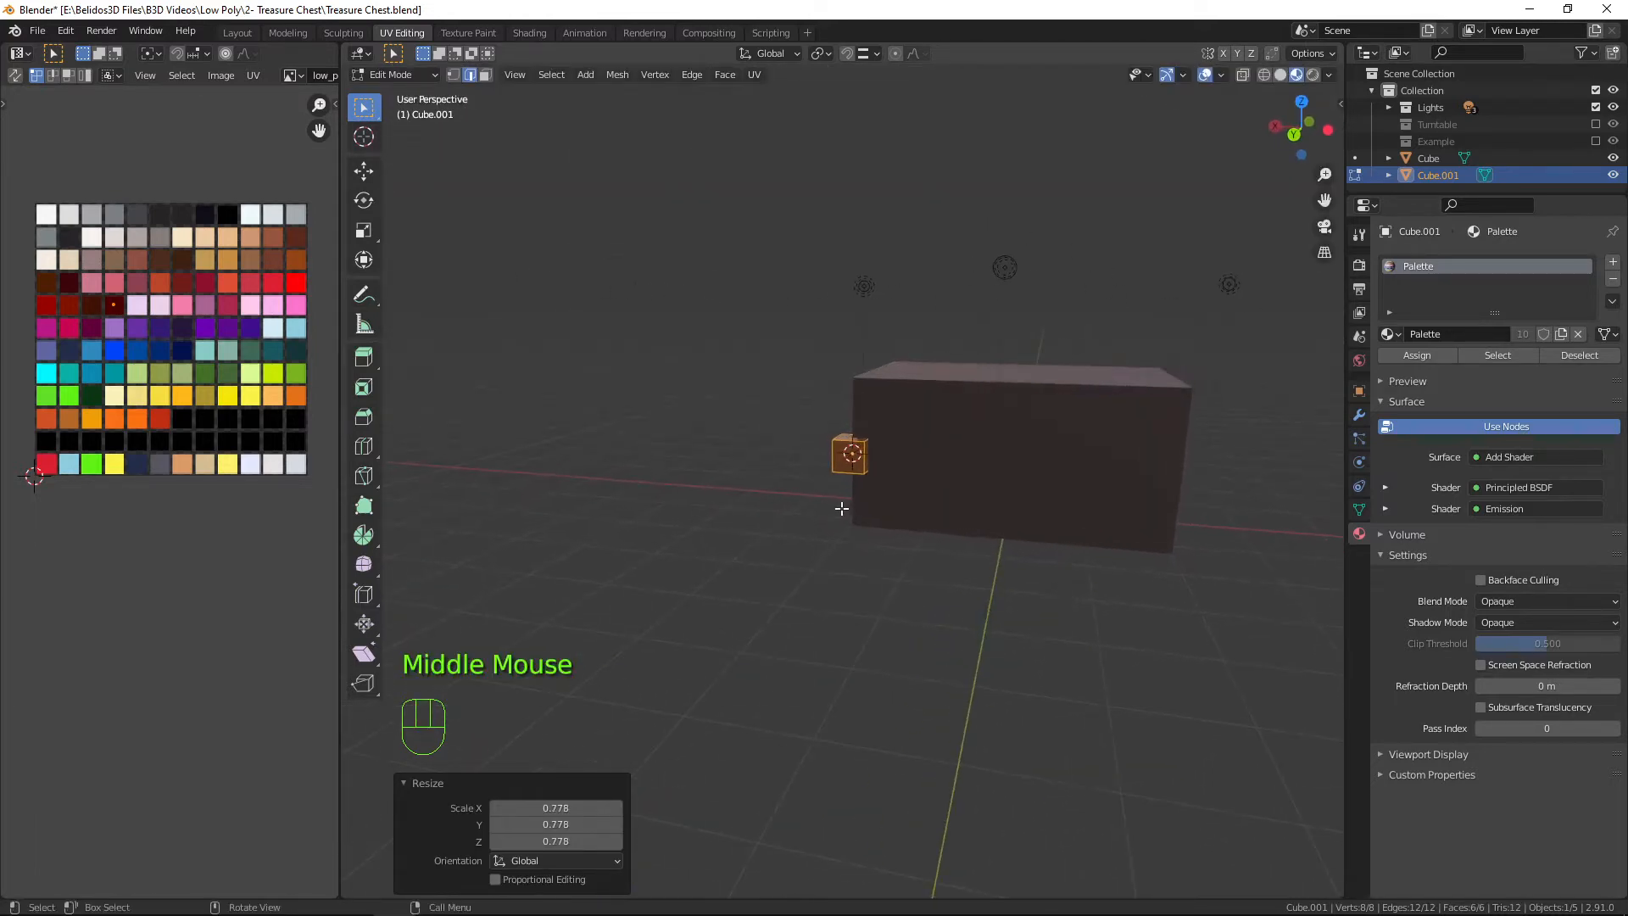
# Stretch the small block along Z by about 4.85 into a corner post slightly taller than the box, and fine-tune its height by 0.985.
pyautogui.press('KP_1')
pyautogui.scroll(4, 873, 481)
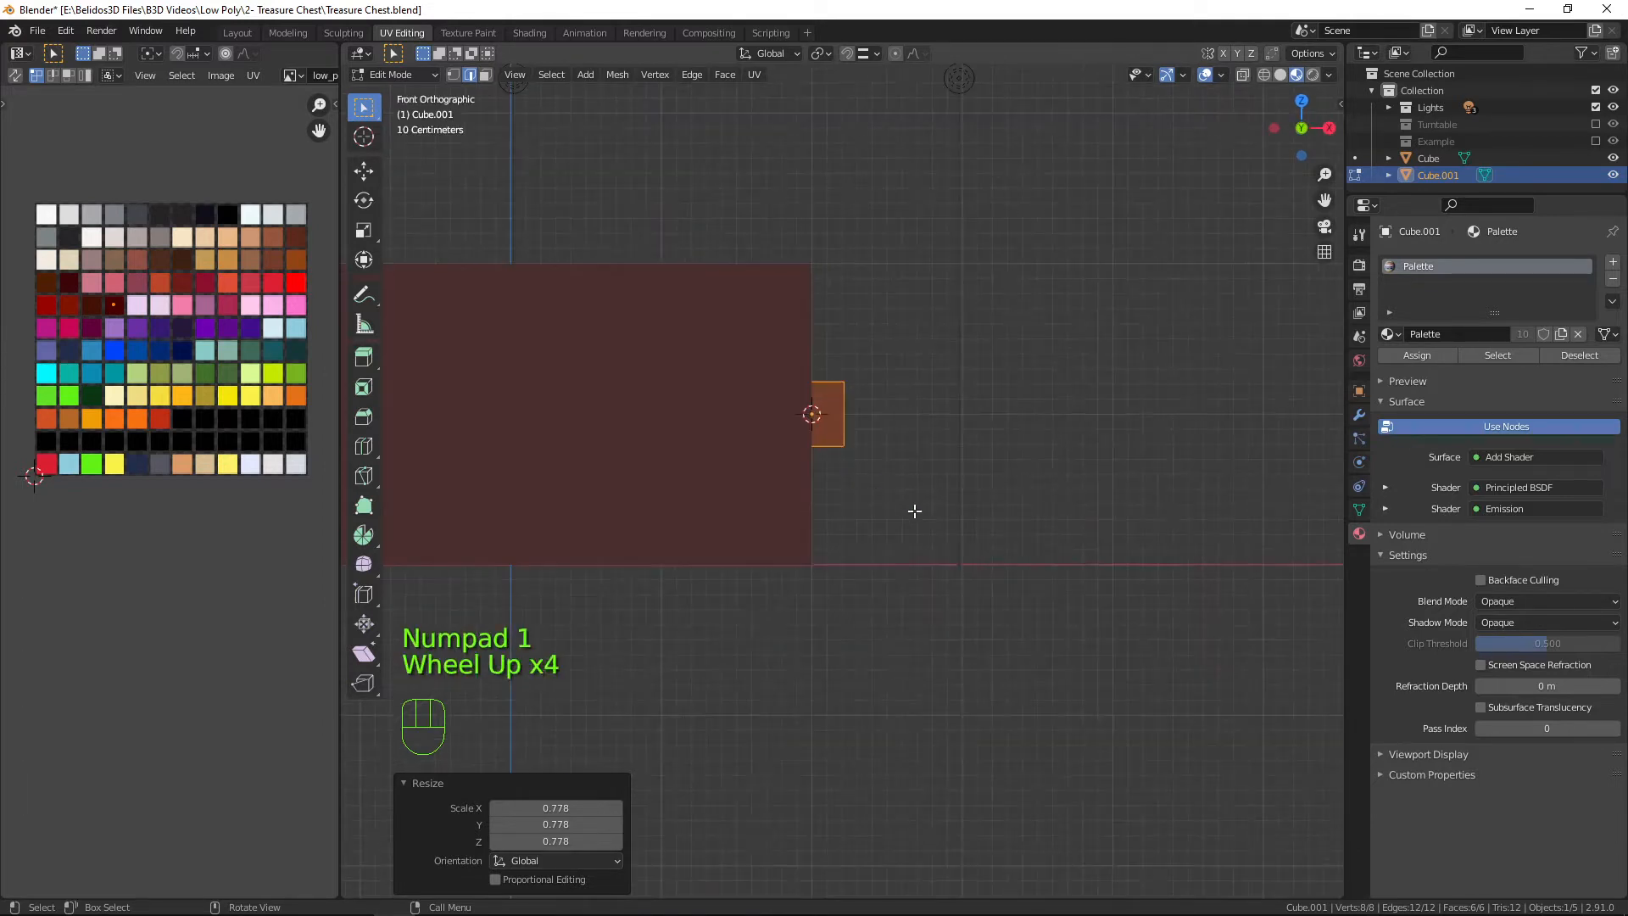
pyautogui.press('s')
pyautogui.press('z')
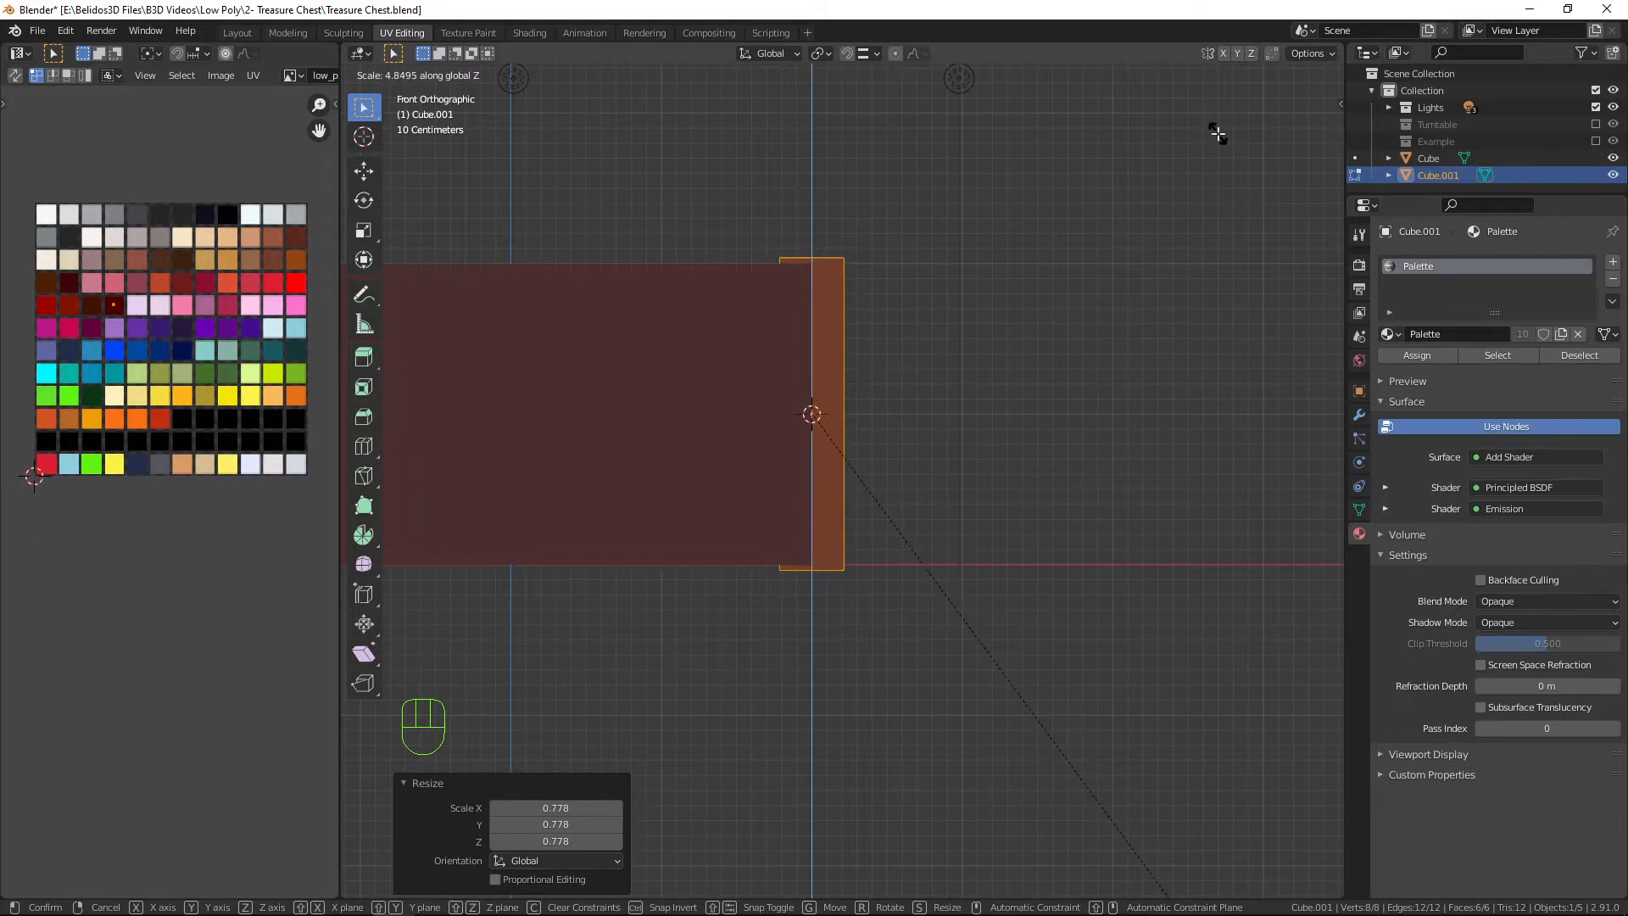
pyautogui.click(1218, 134)
pyautogui.moveTo(1073, 336); pyautogui.dragTo(978, 403, button='middle')
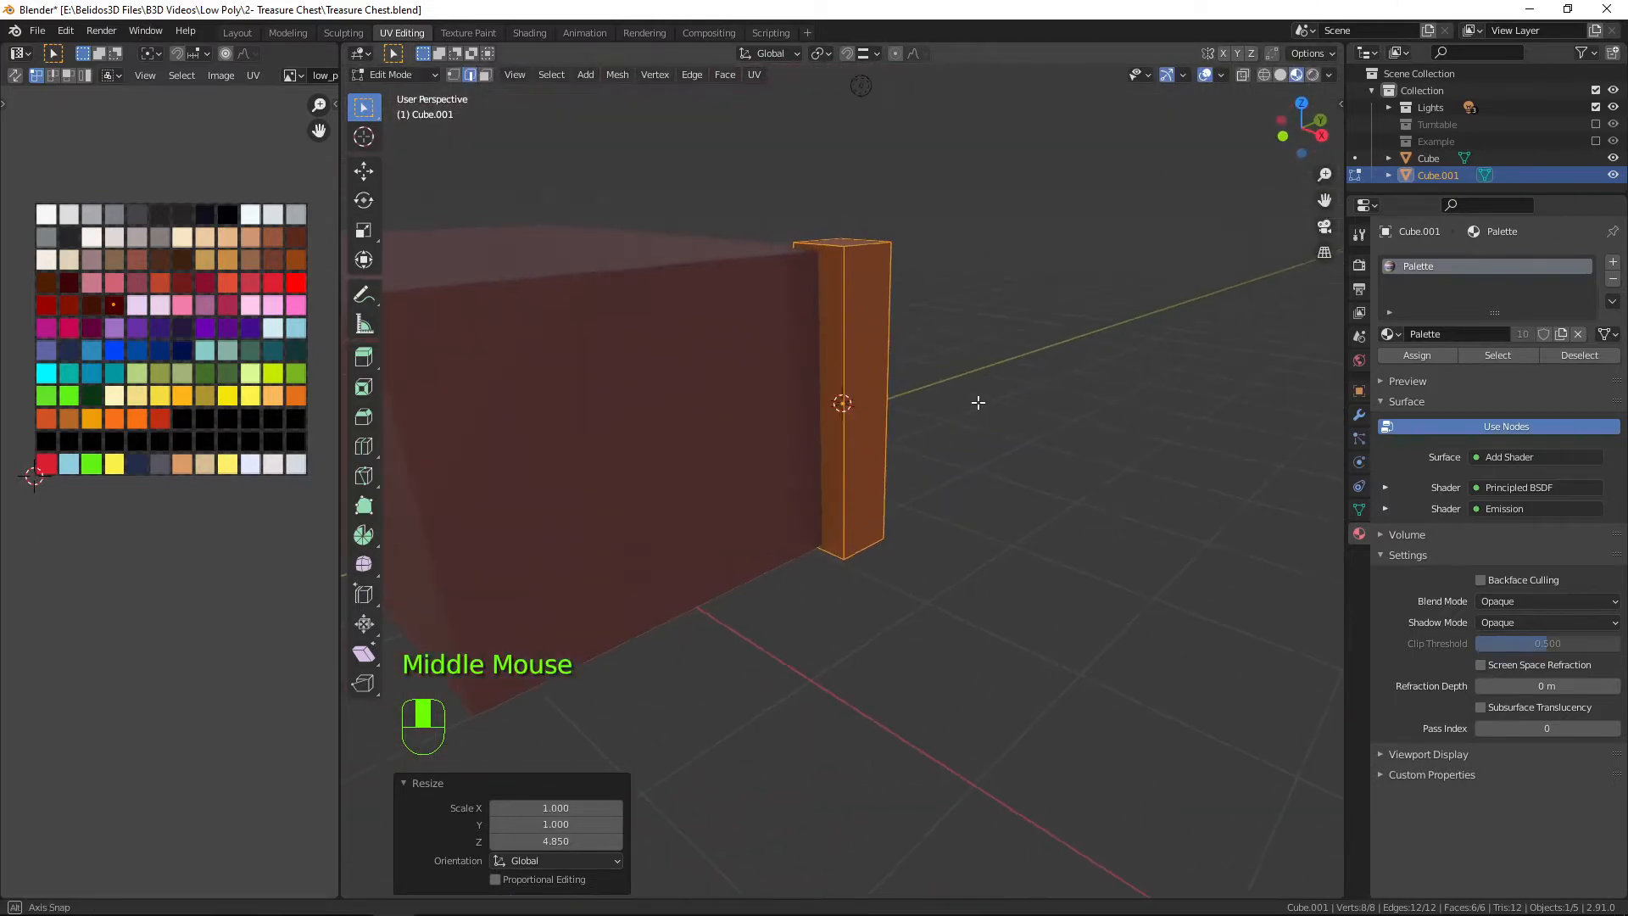
pyautogui.press('s')
pyautogui.press('z')
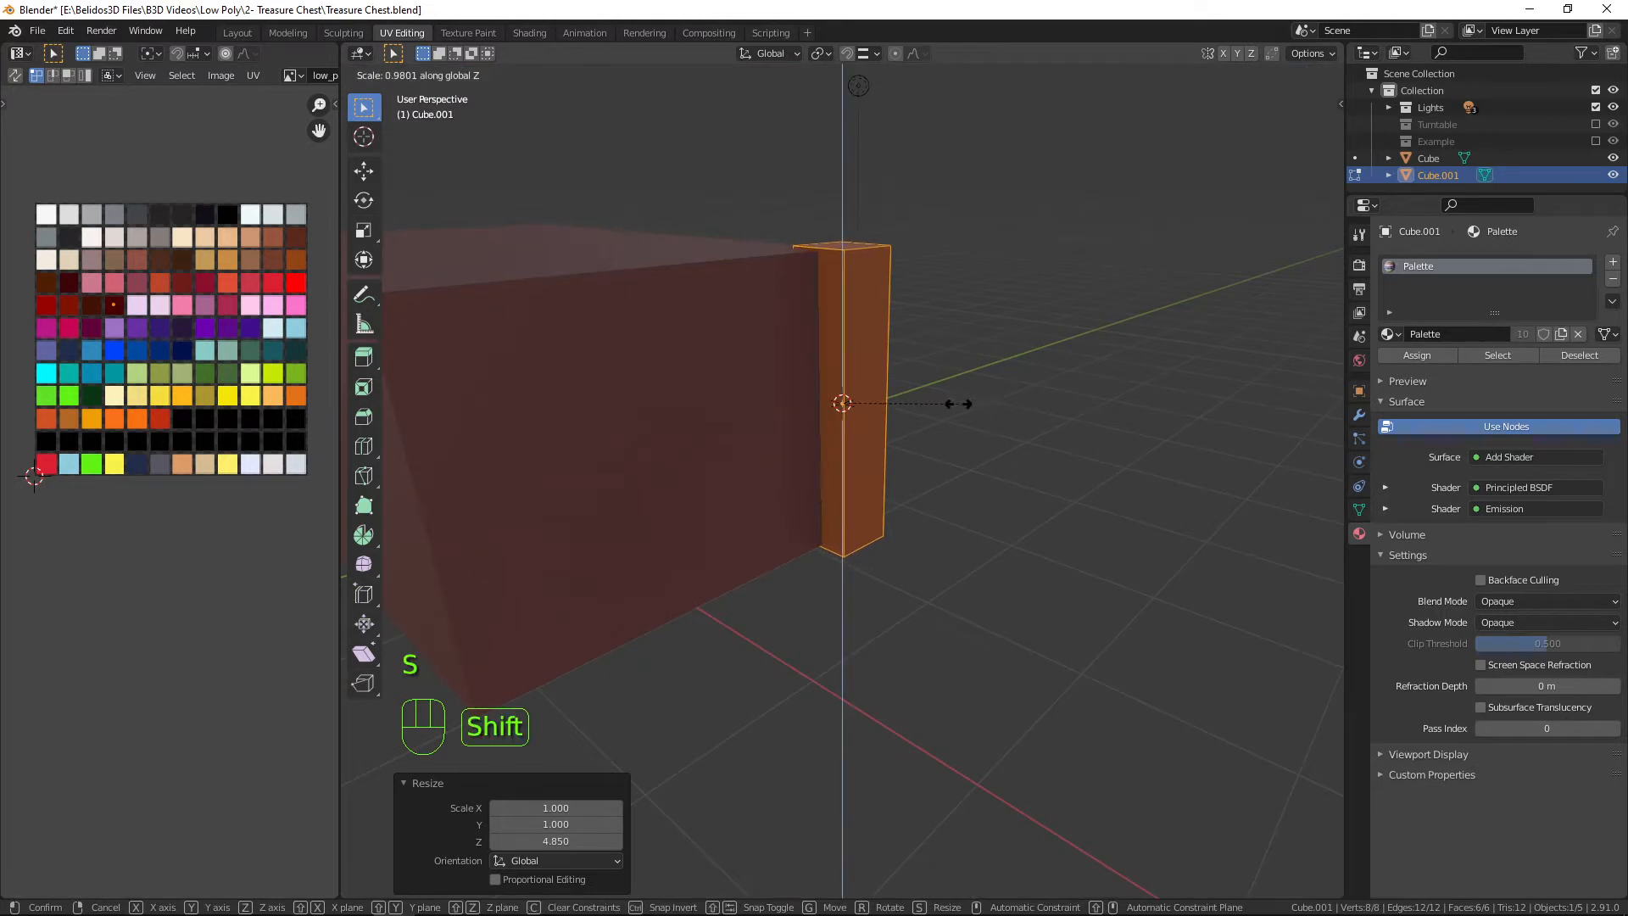
pyautogui.click(964, 404)
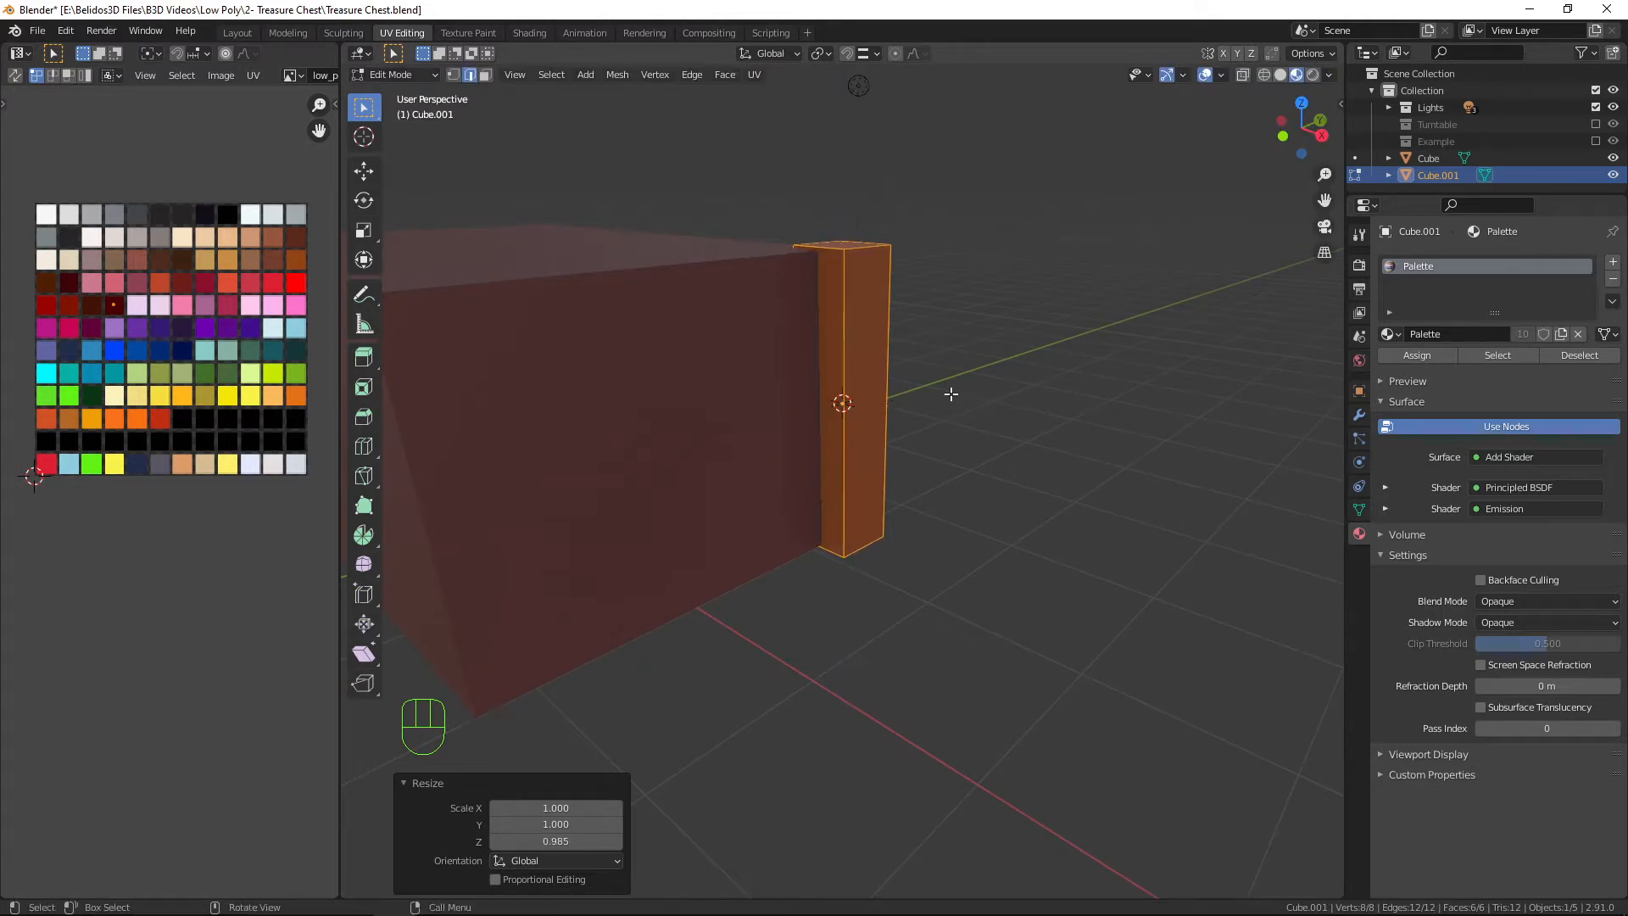
# Add two evenly spaced horizontal loop cuts around the corner post without sliding them.
pyautogui.keyDown('shift'); pyautogui.moveTo(934, 327); pyautogui.dragTo(704, 441, button='middle'); pyautogui.keyUp('shift')
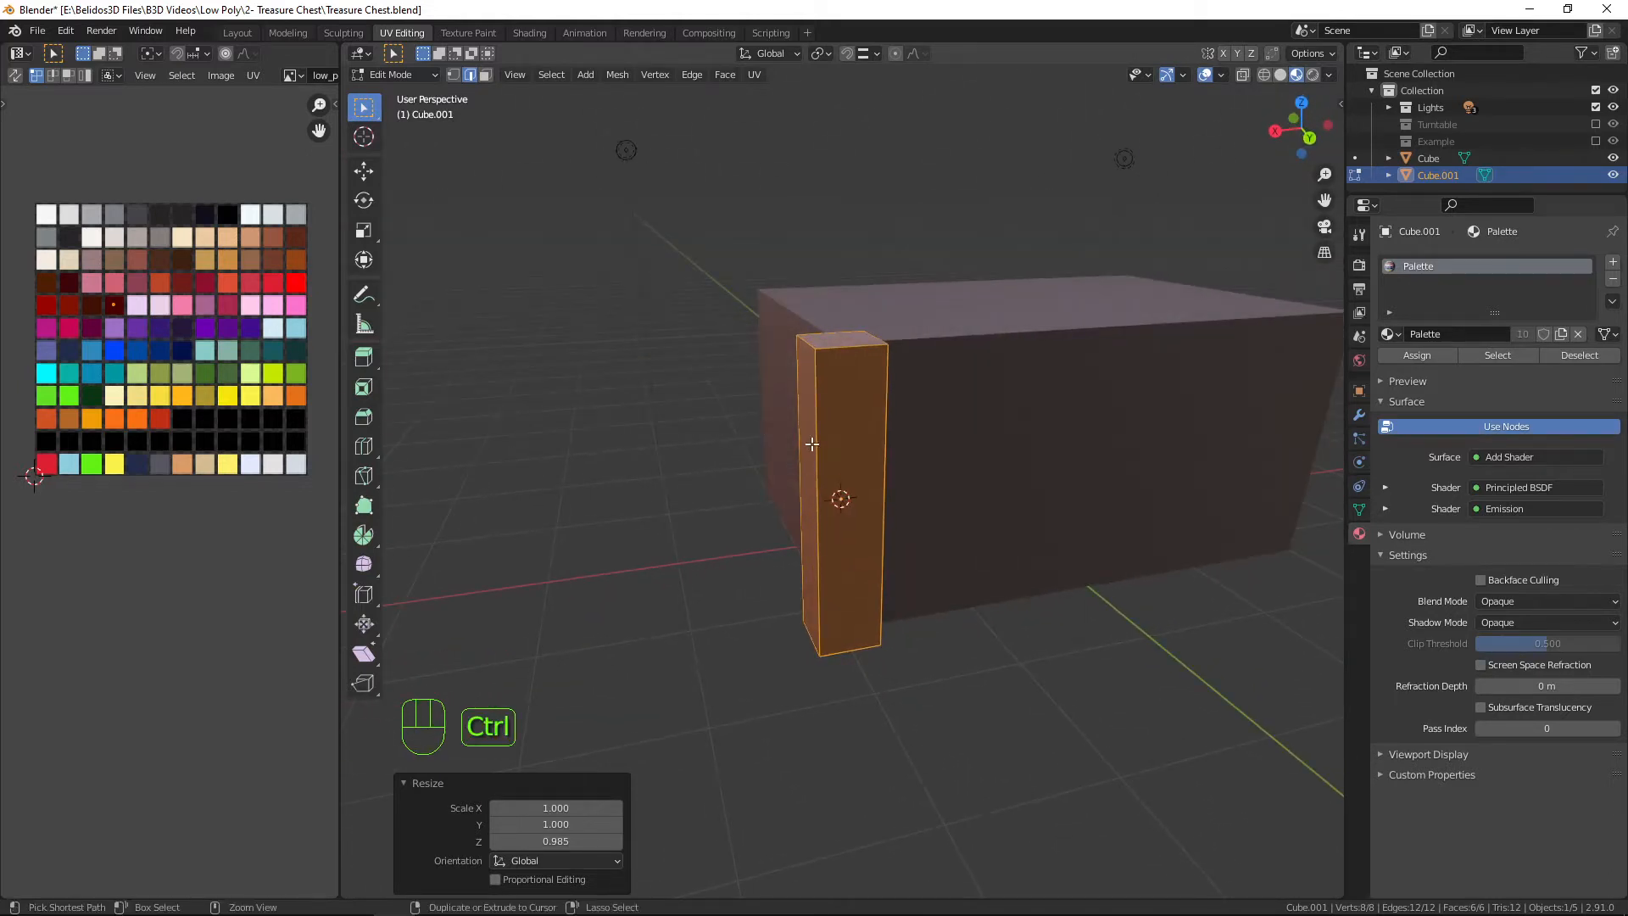
pyautogui.hotkey('ctrl', 'r')
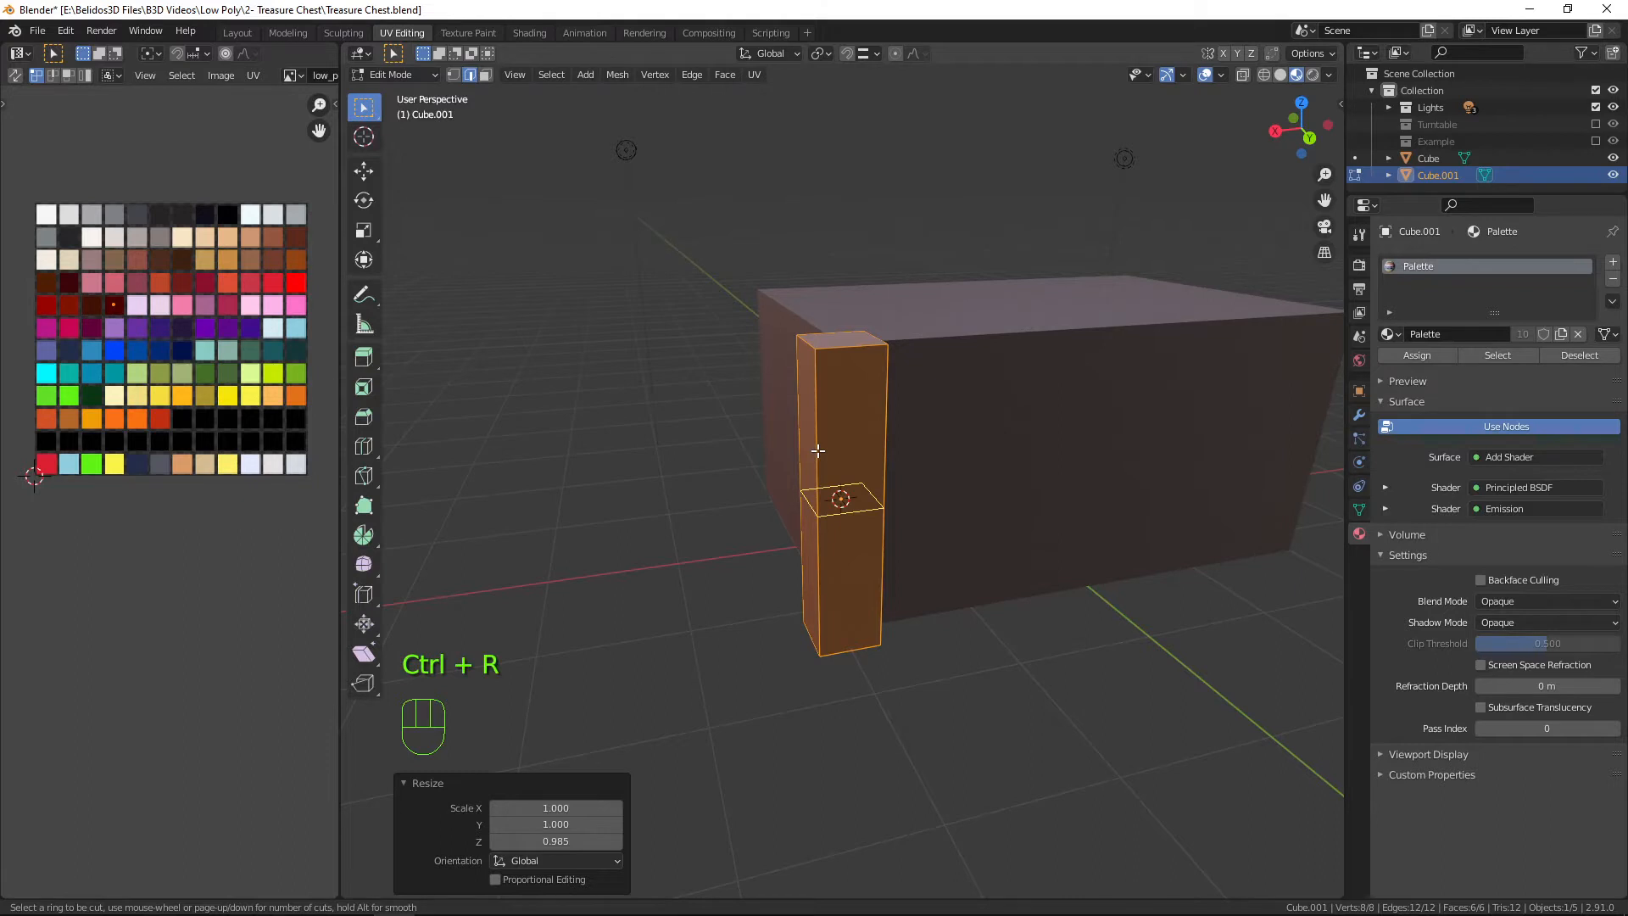
pyautogui.scroll(1, 818, 450)
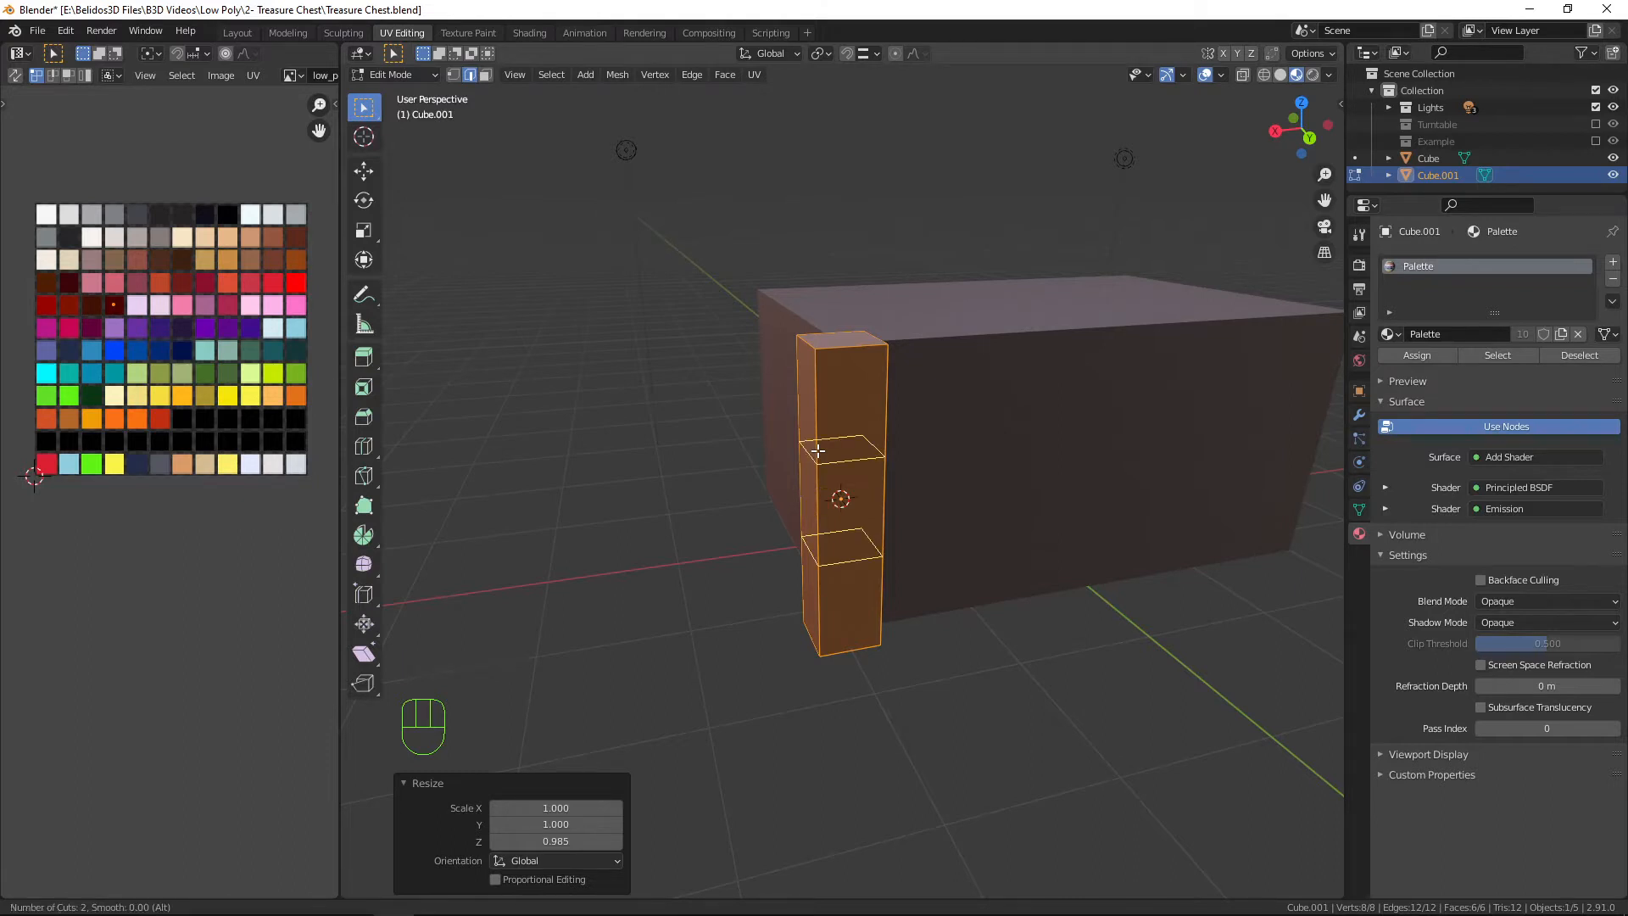
pyautogui.click(818, 450)
pyautogui.rightClick(818, 449)
# Scale the two edge loops slightly inward on X and Y only to narrow the post's middle, and return to Object Mode.
pyautogui.moveTo(818, 450); pyautogui.dragTo(1062, 472, button='middle')
pyautogui.scroll(1, 1071, 430)
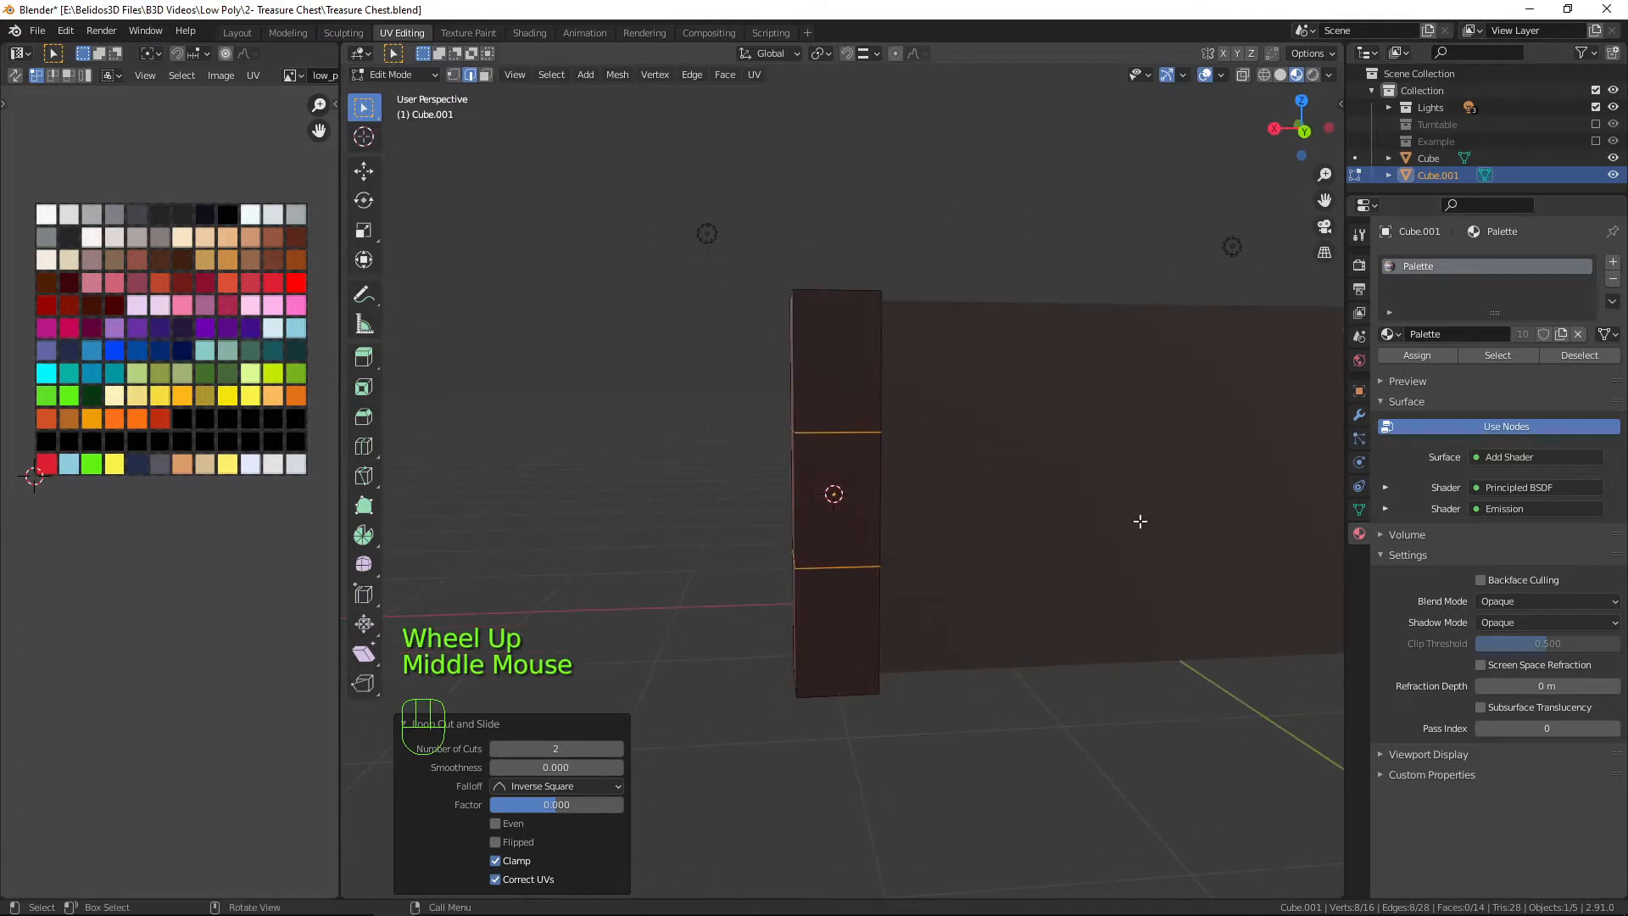
pyautogui.press('s')
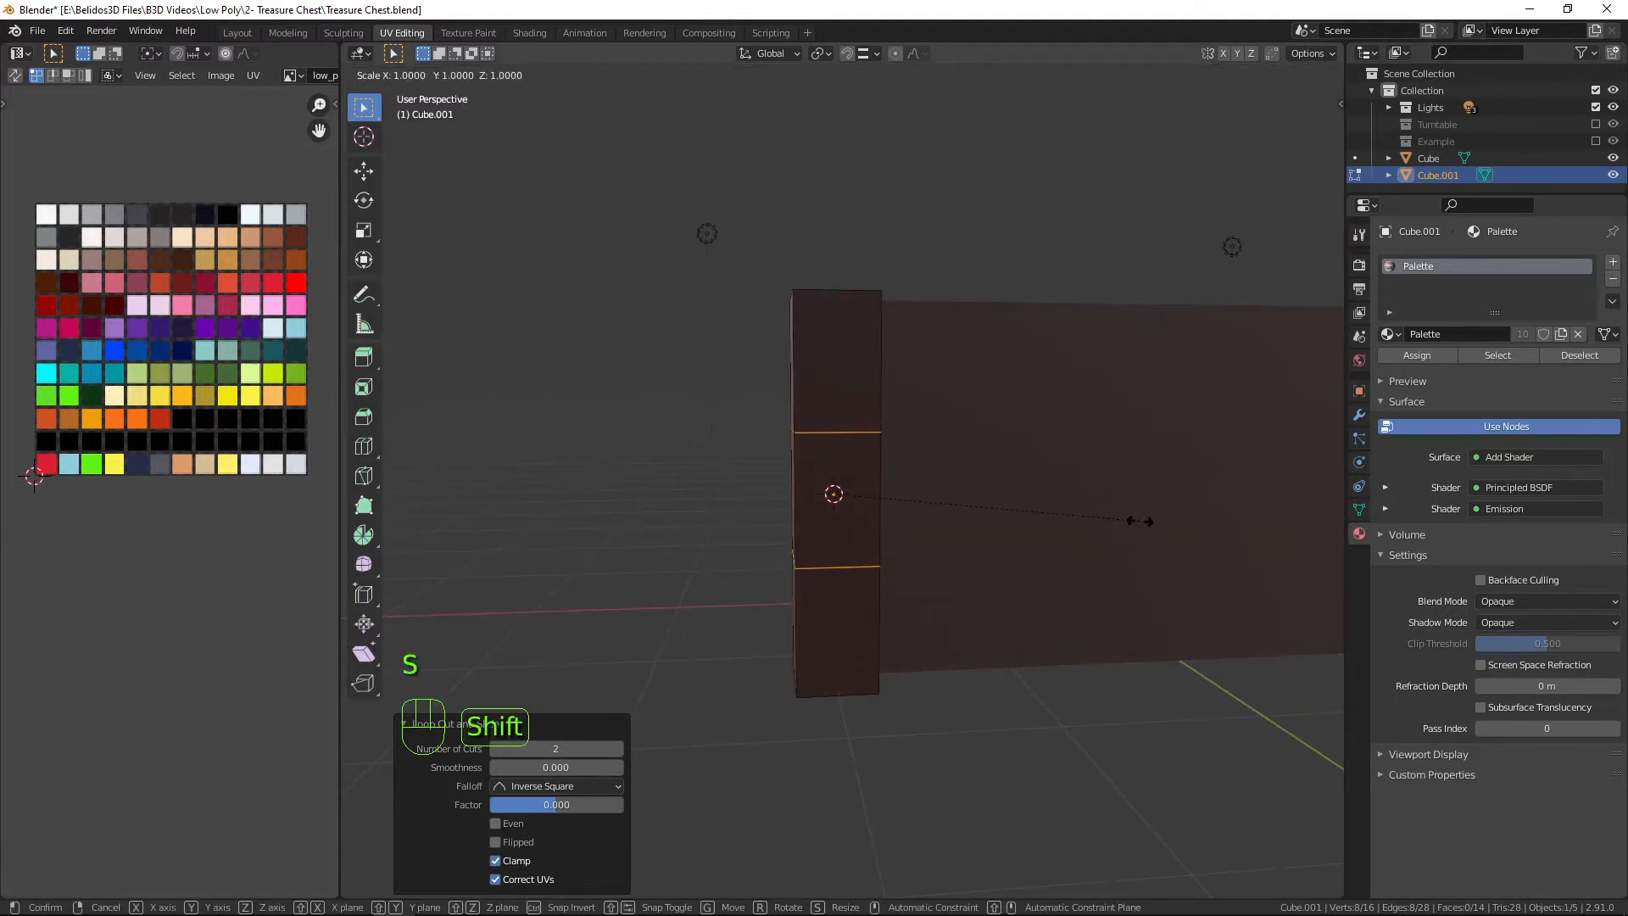
pyautogui.hotkey('shift', 'z')
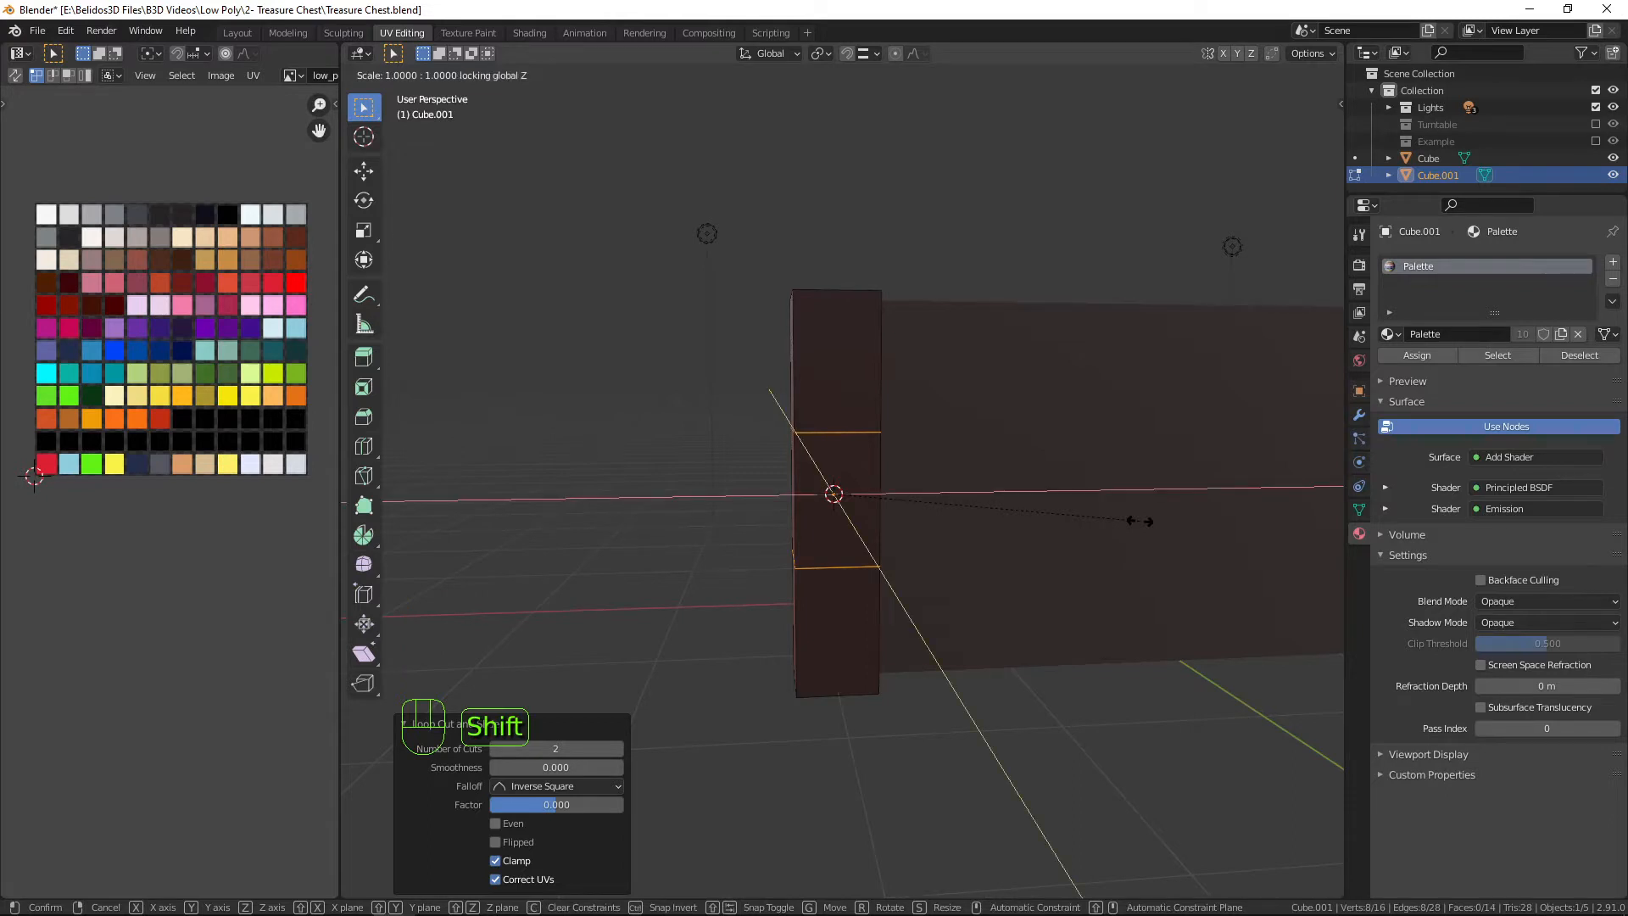
pyautogui.click(1094, 513)
pyautogui.press('Tab')
pyautogui.moveTo(985, 492); pyautogui.dragTo(1025, 412, button='middle')
pyautogui.press('Tab')
pyautogui.press('Tab')
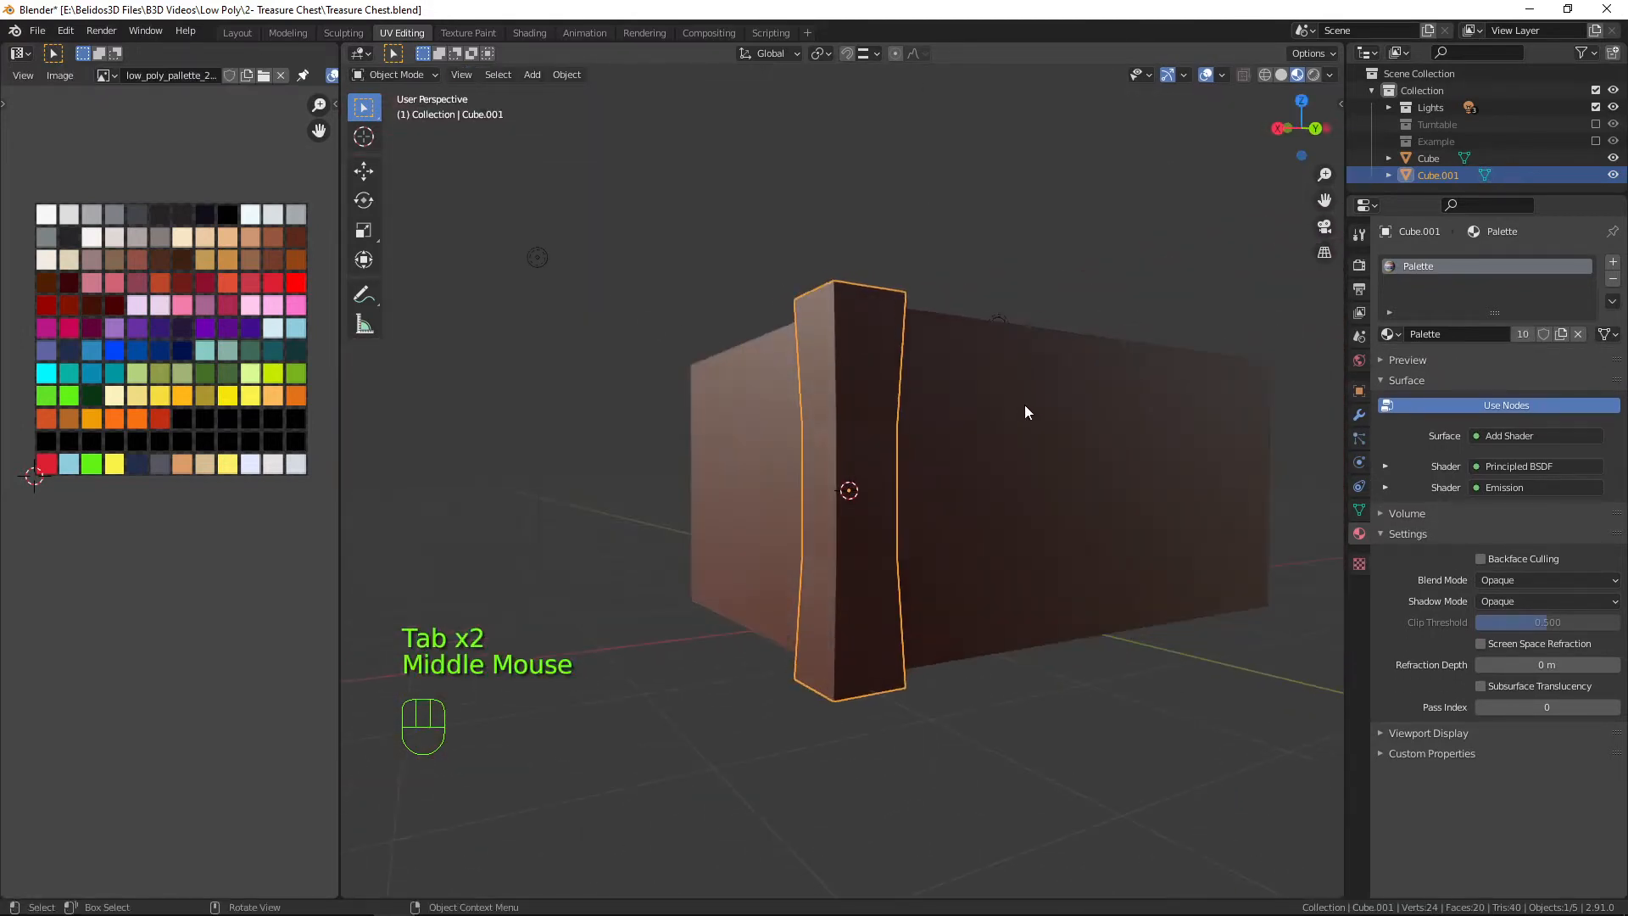
# Shade the corner post smooth and enable Auto Smooth at 30° in its normals settings.
pyautogui.rightClick(846, 369)
pyautogui.click(807, 374)
pyautogui.moveTo(801, 372)
pyautogui.mouseDown(button='middle')
pyautogui.moveTo(658, 500)
pyautogui.moveTo(755, 407)
pyautogui.moveTo(843, 409)
pyautogui.mouseUp(button='middle')
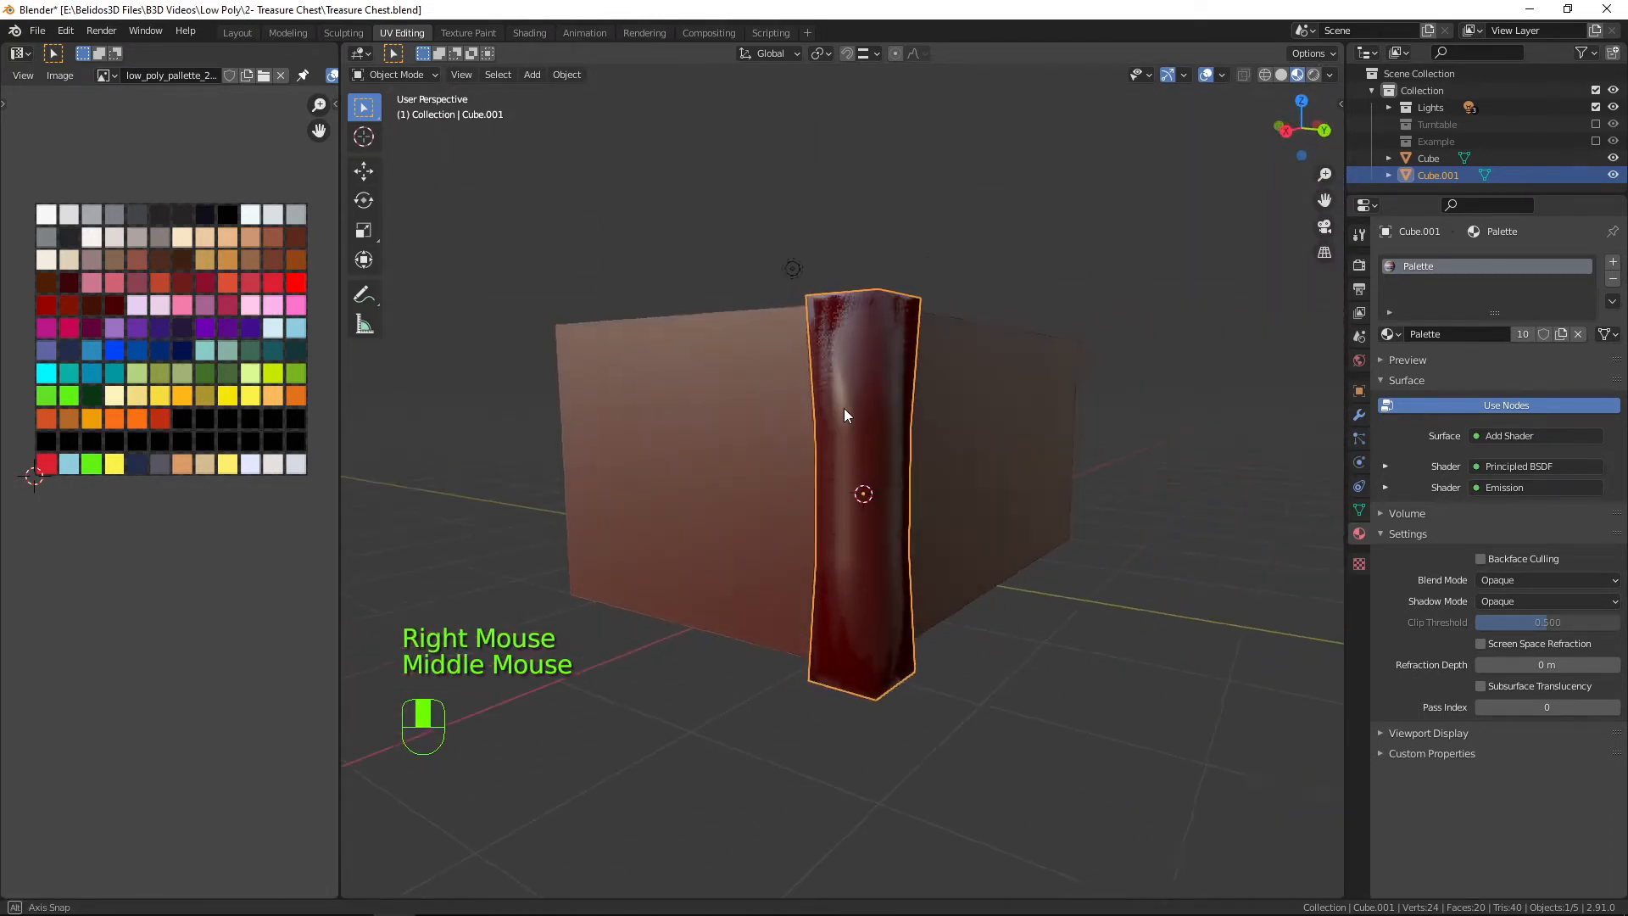
pyautogui.click(1359, 510)
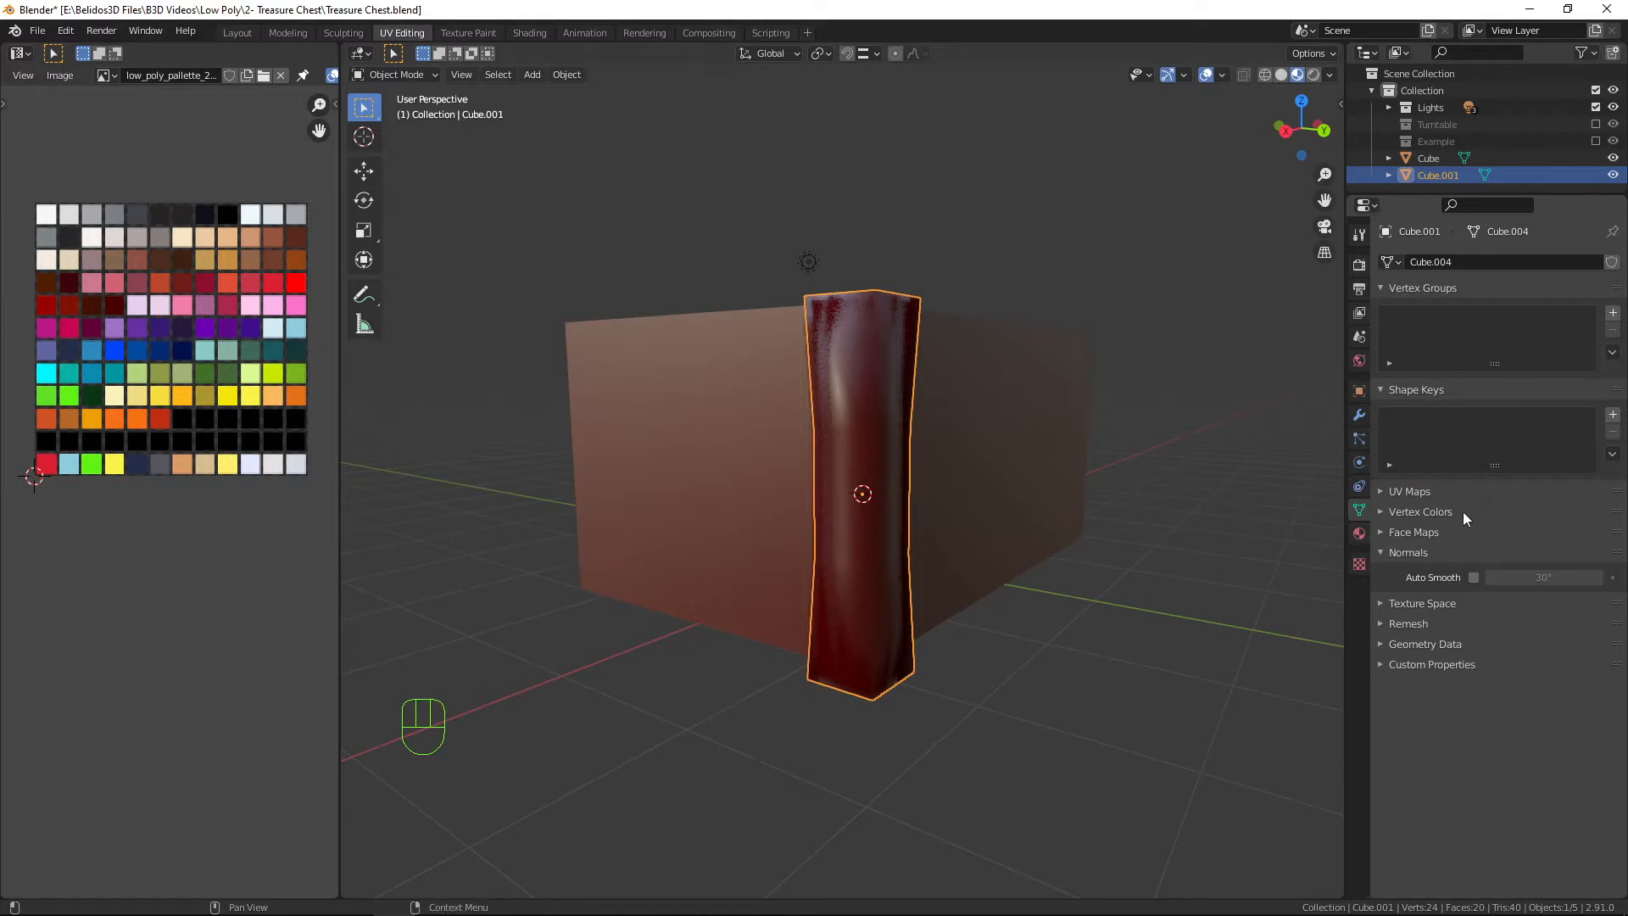
pyautogui.click(1473, 579)
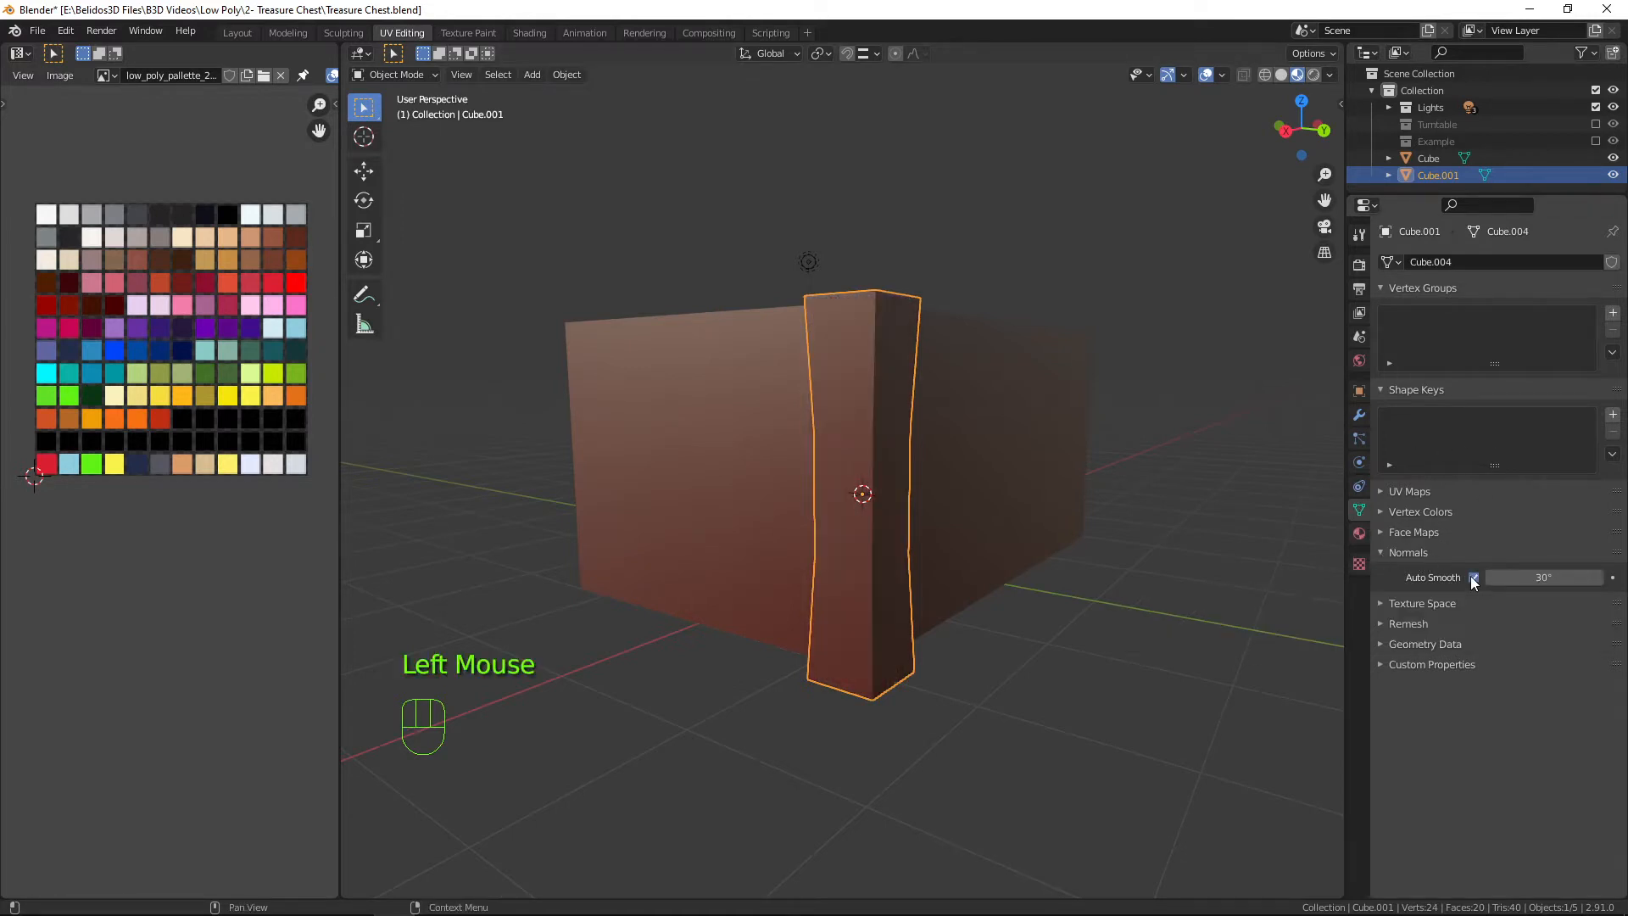
# Add a Bevel modifier to the corner post.
pyautogui.moveTo(1019, 440); pyautogui.dragTo(960, 398, button='middle')
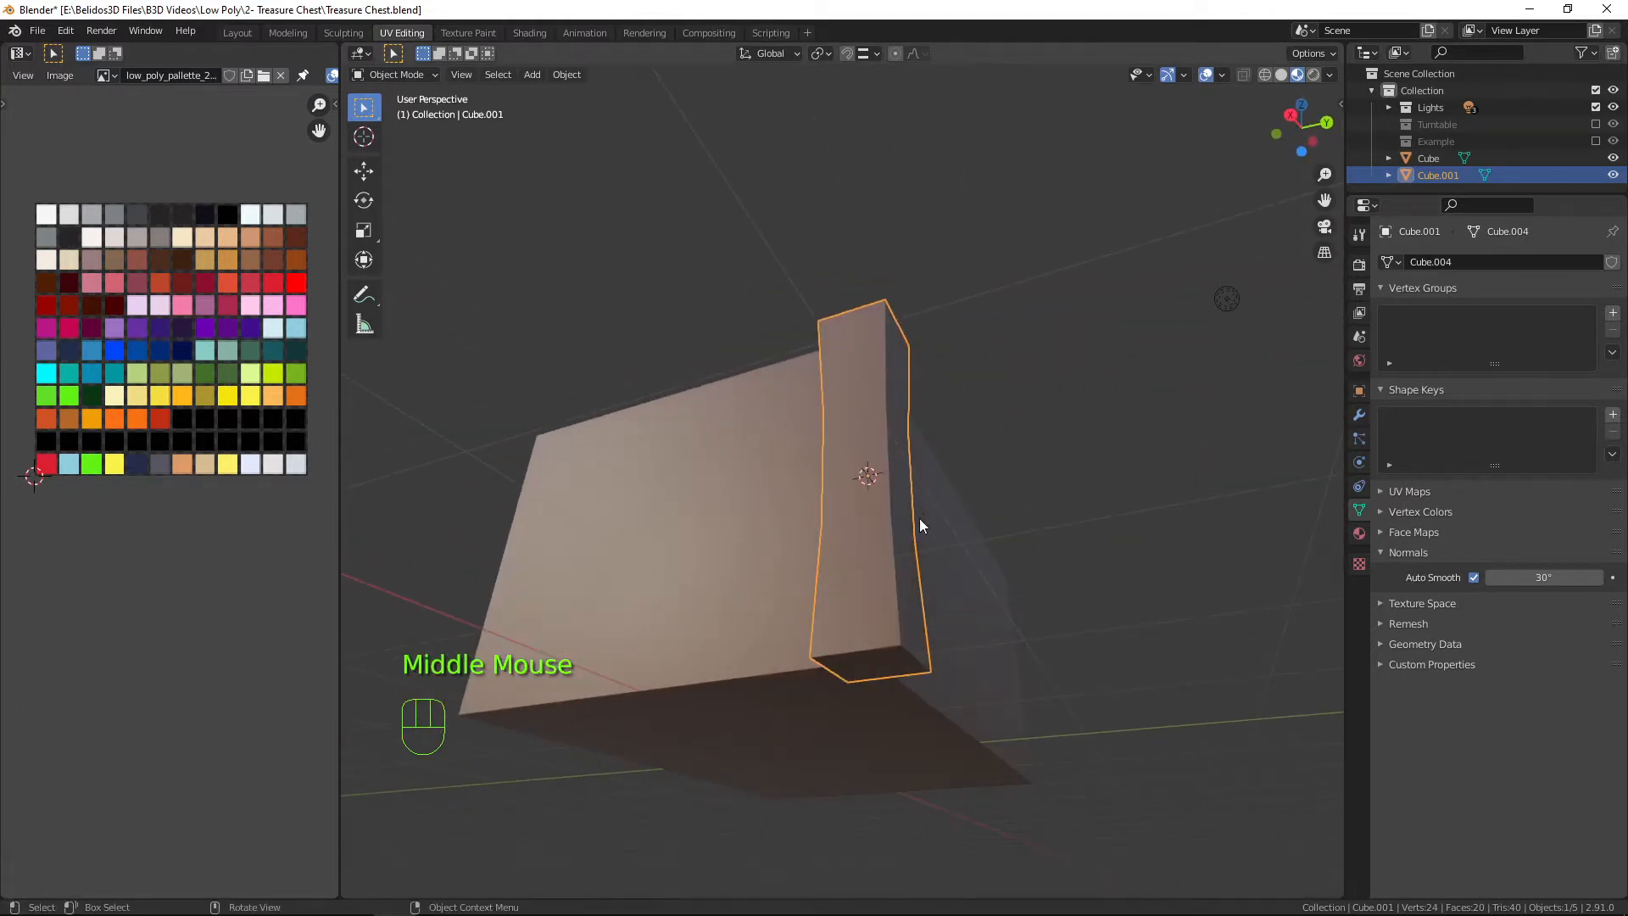
pyautogui.moveTo(921, 524); pyautogui.dragTo(862, 337, button='middle')
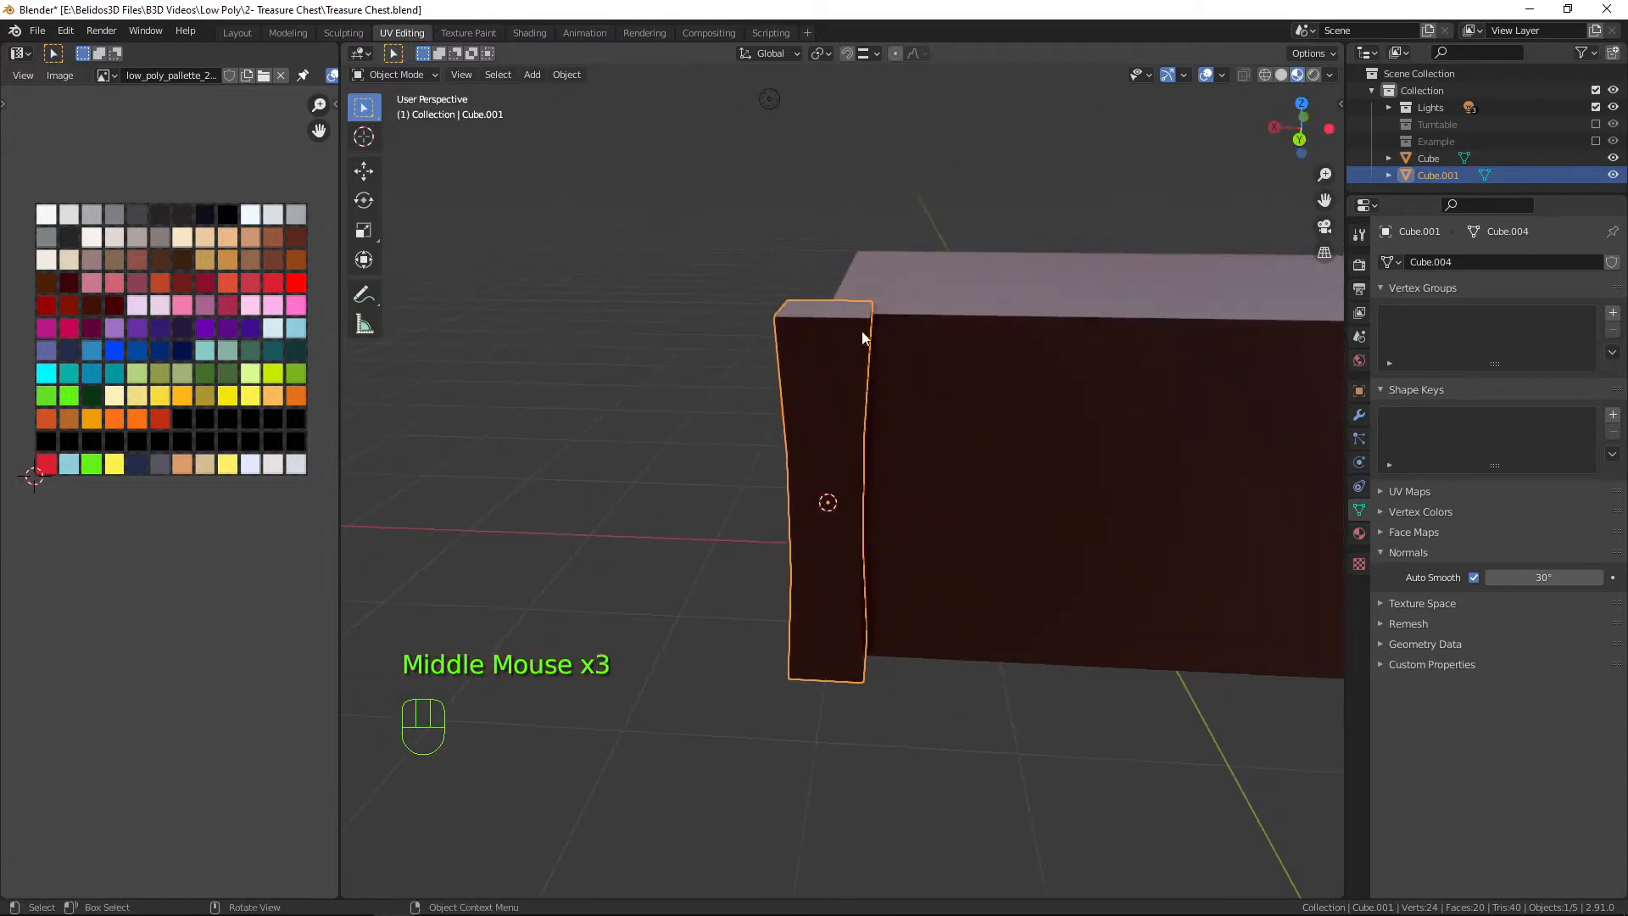
pyautogui.click(1358, 414)
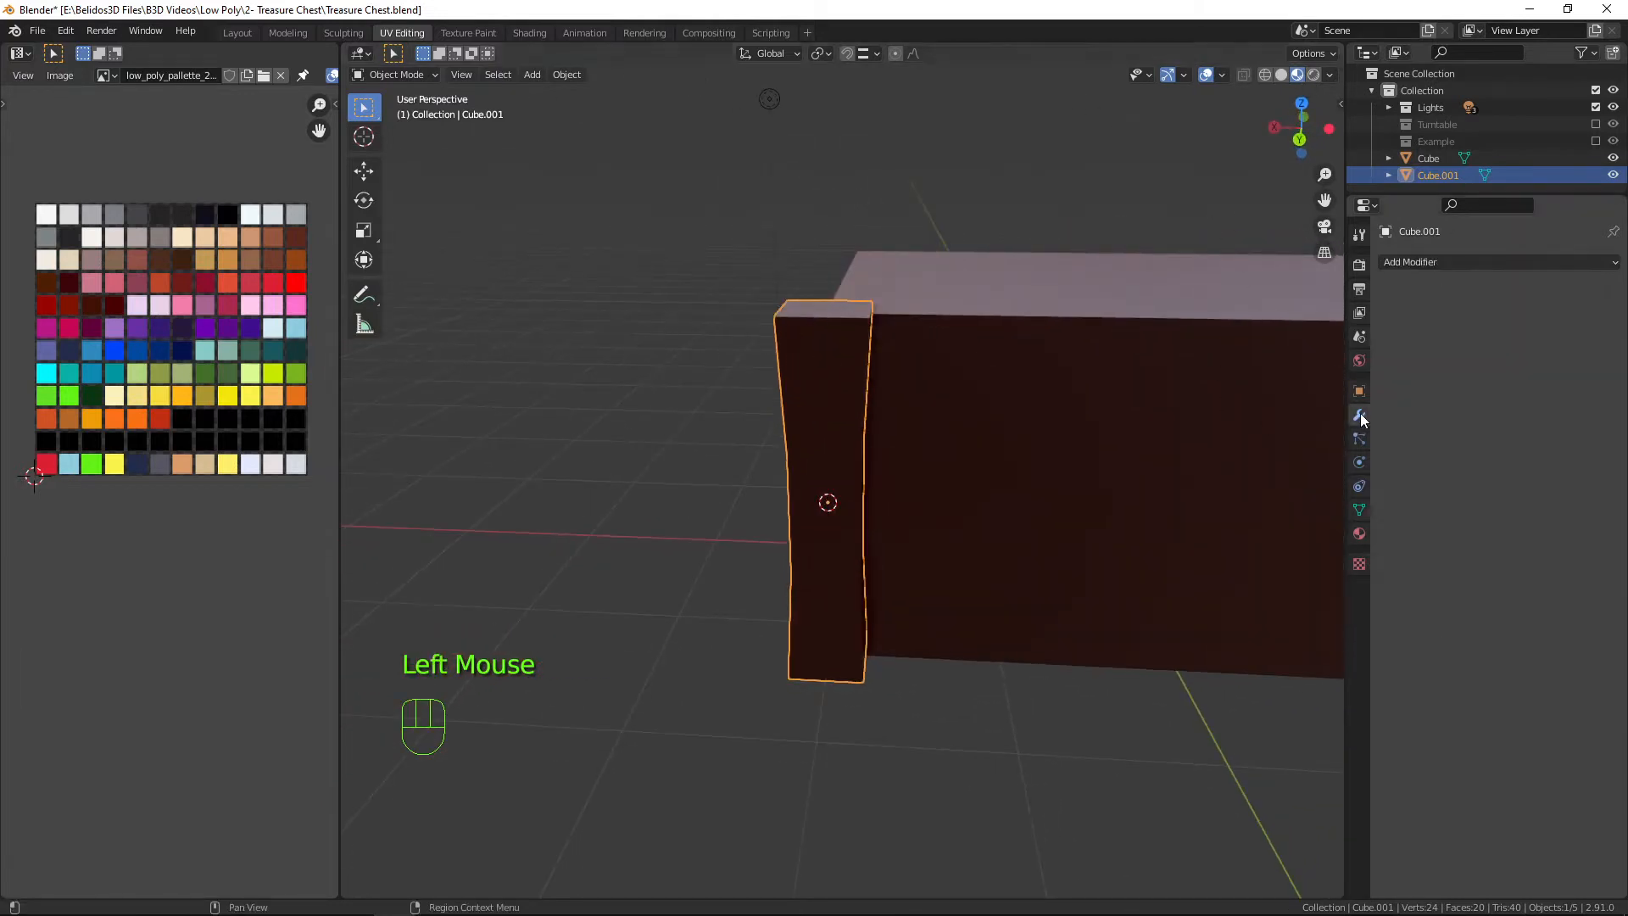
pyautogui.click(1396, 262)
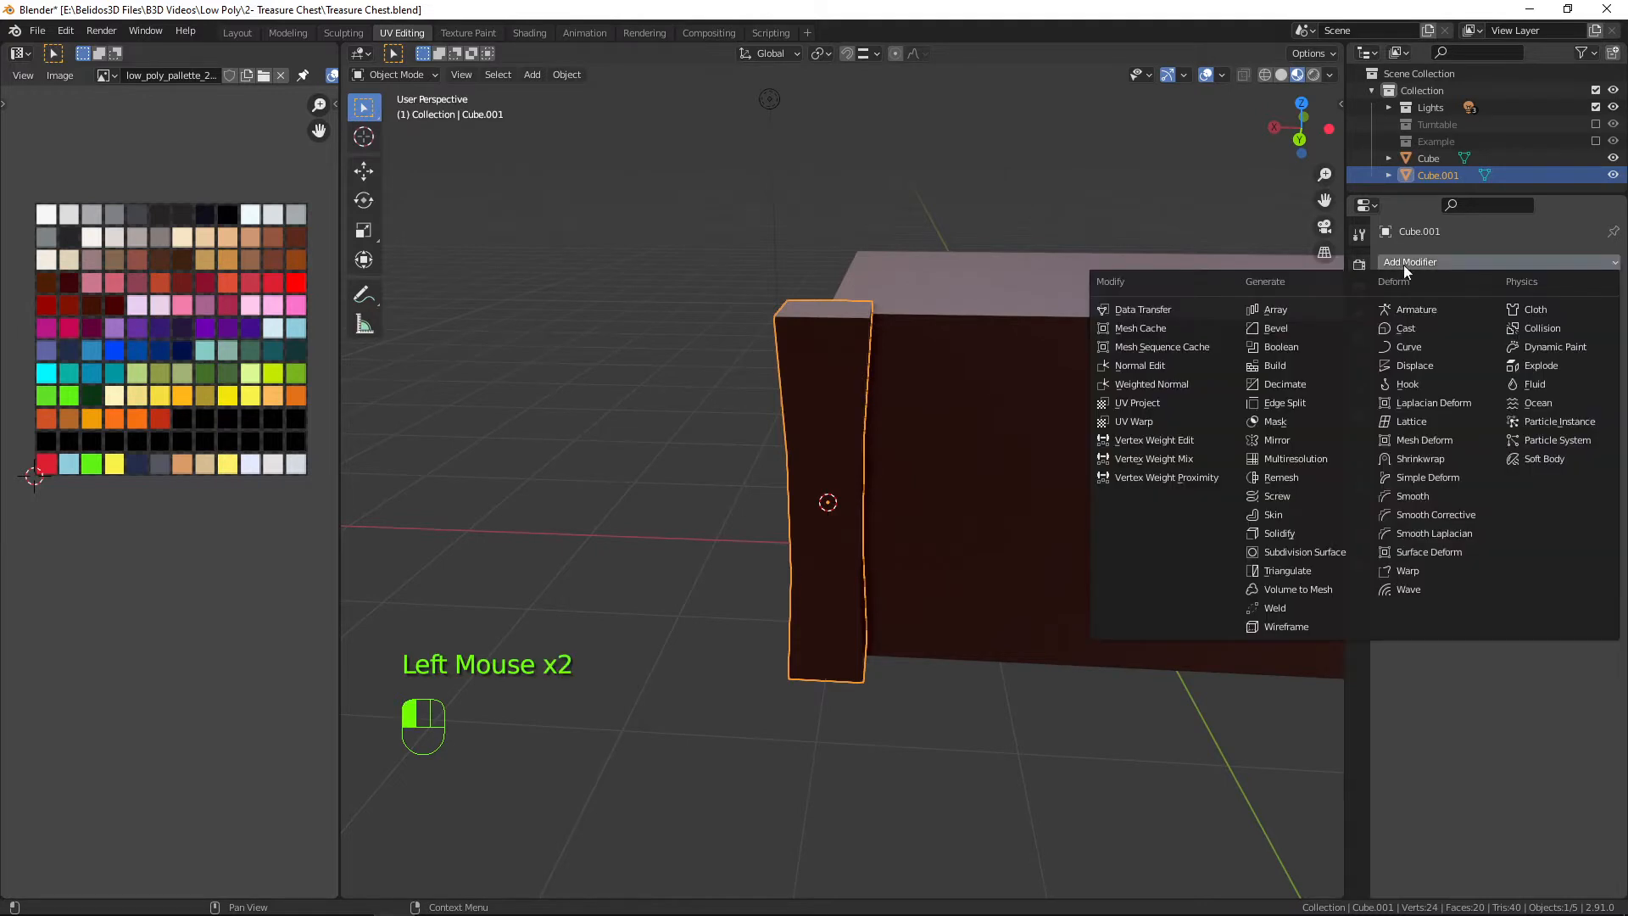
pyautogui.click(1292, 327)
pyautogui.scroll(1, 985, 346)
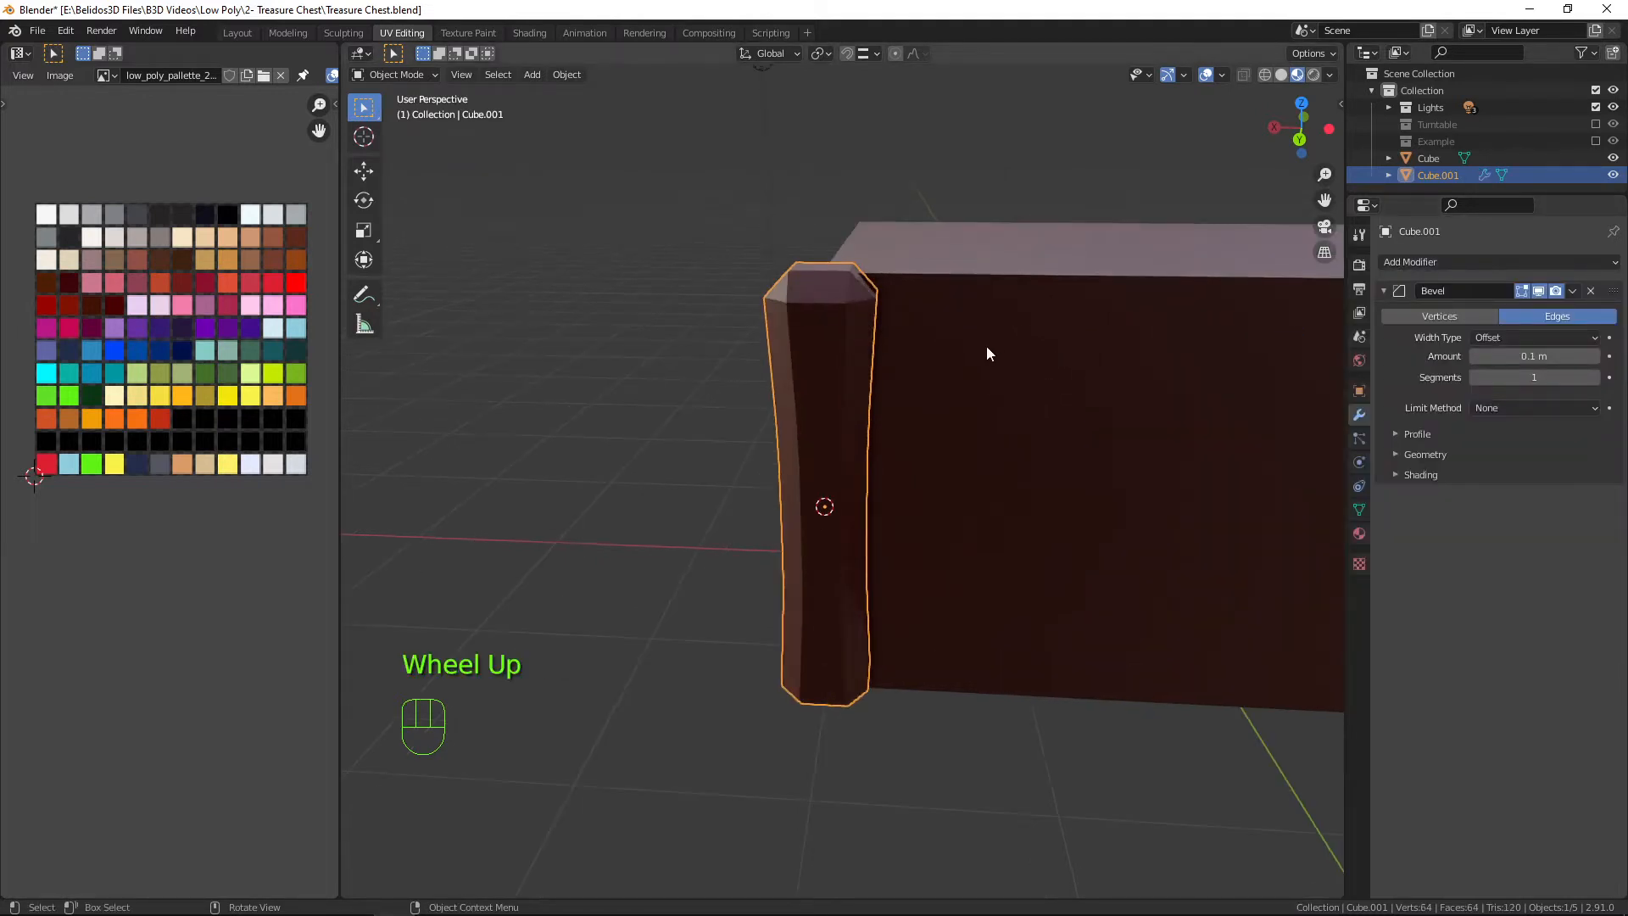
pyautogui.moveTo(985, 346); pyautogui.dragTo(1036, 343, button='middle')
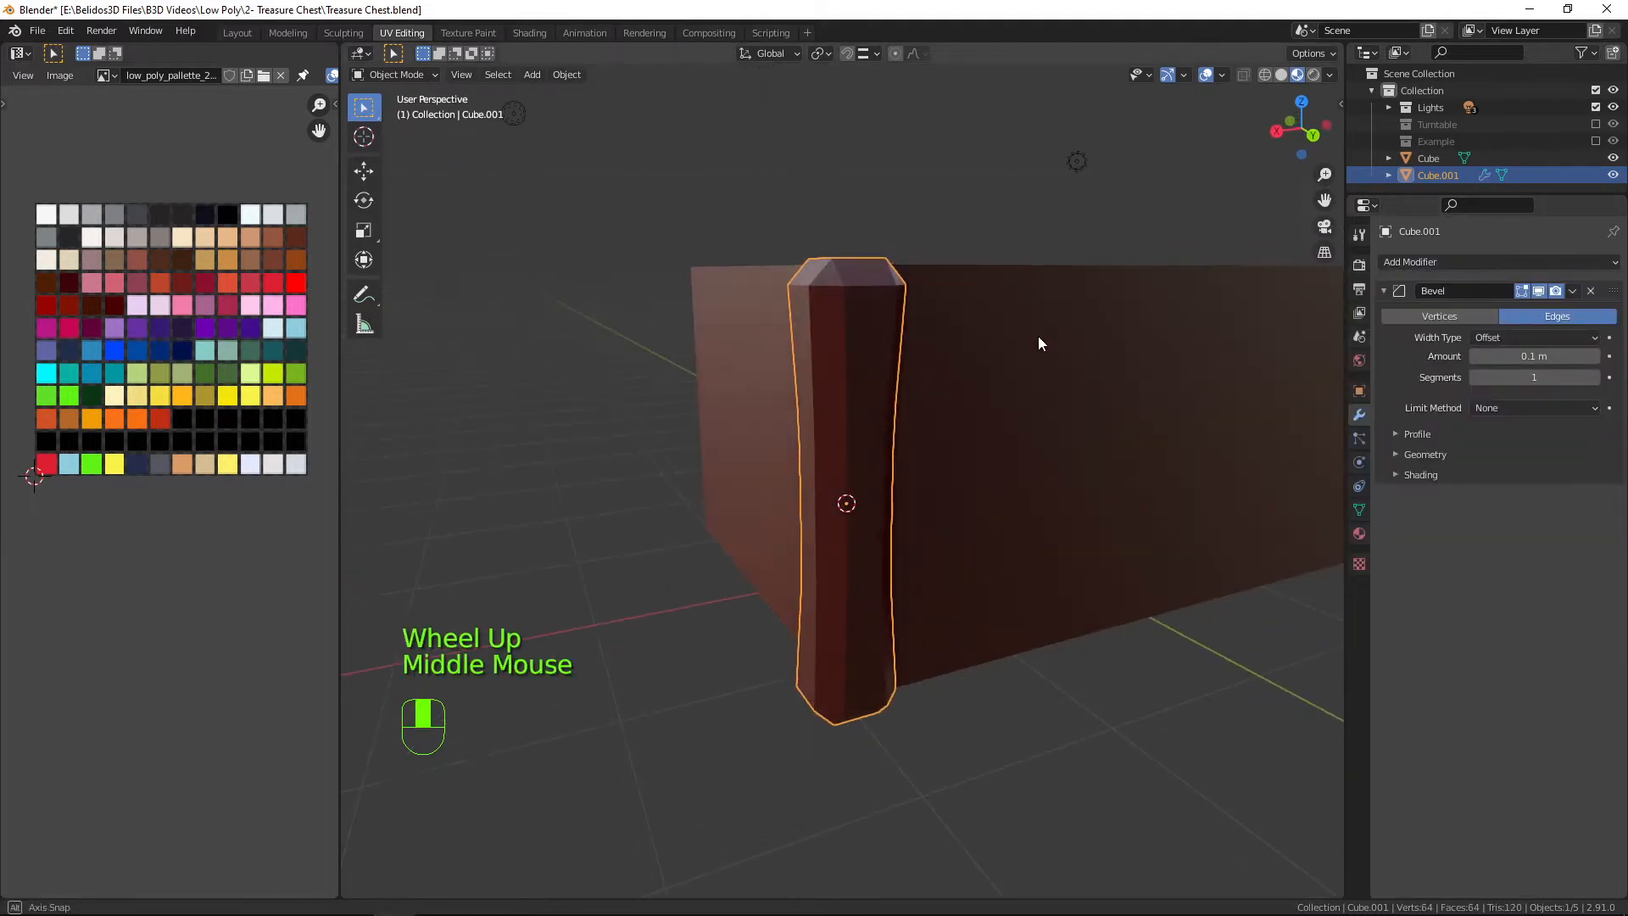
# Set the corner post's bevel amount to 0.02 m.
pyautogui.click(1474, 355)
pyautogui.click(1473, 355)
pyautogui.click(1474, 355)
pyautogui.click(1473, 355)
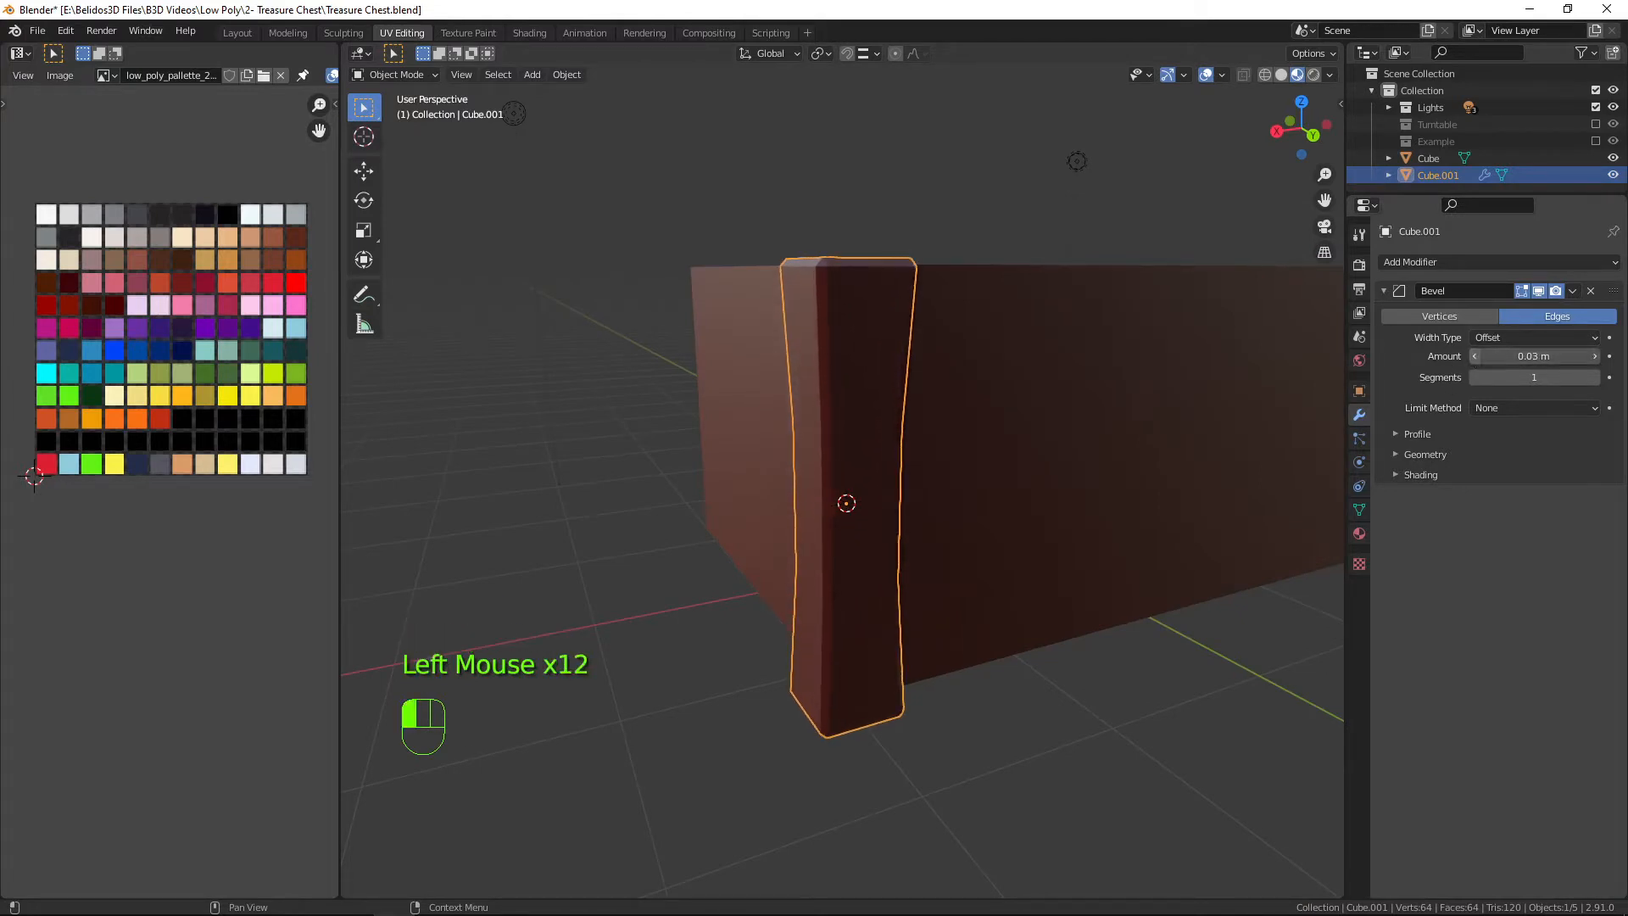
pyautogui.click(1473, 355)
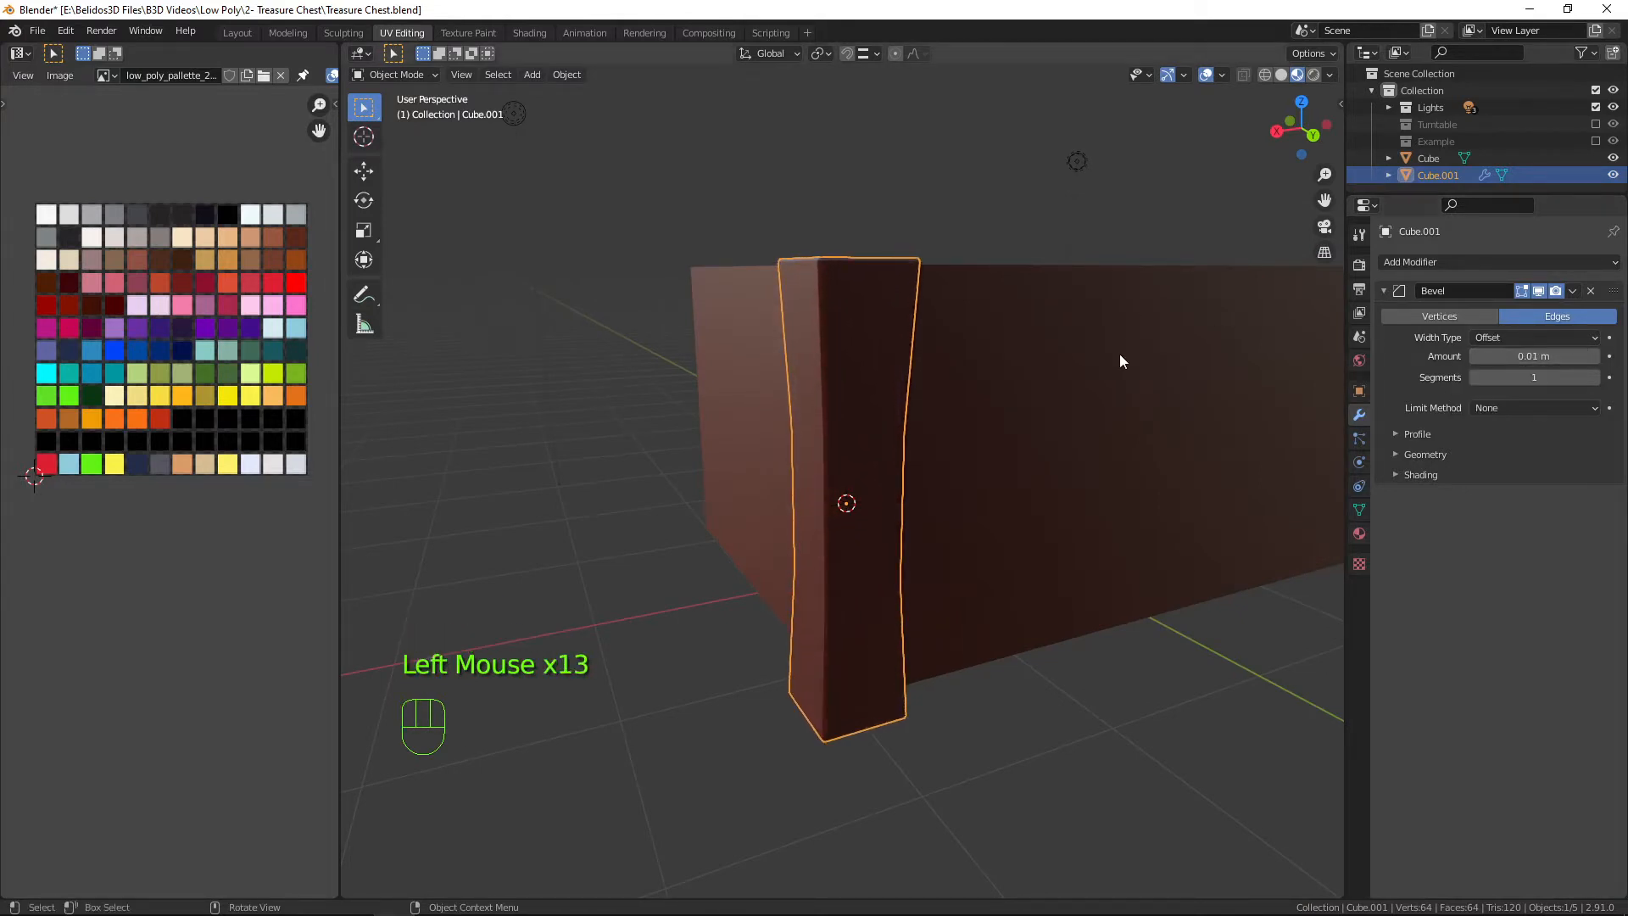
pyautogui.moveTo(1119, 355); pyautogui.dragTo(1449, 331, button='middle')
pyautogui.click(1594, 357)
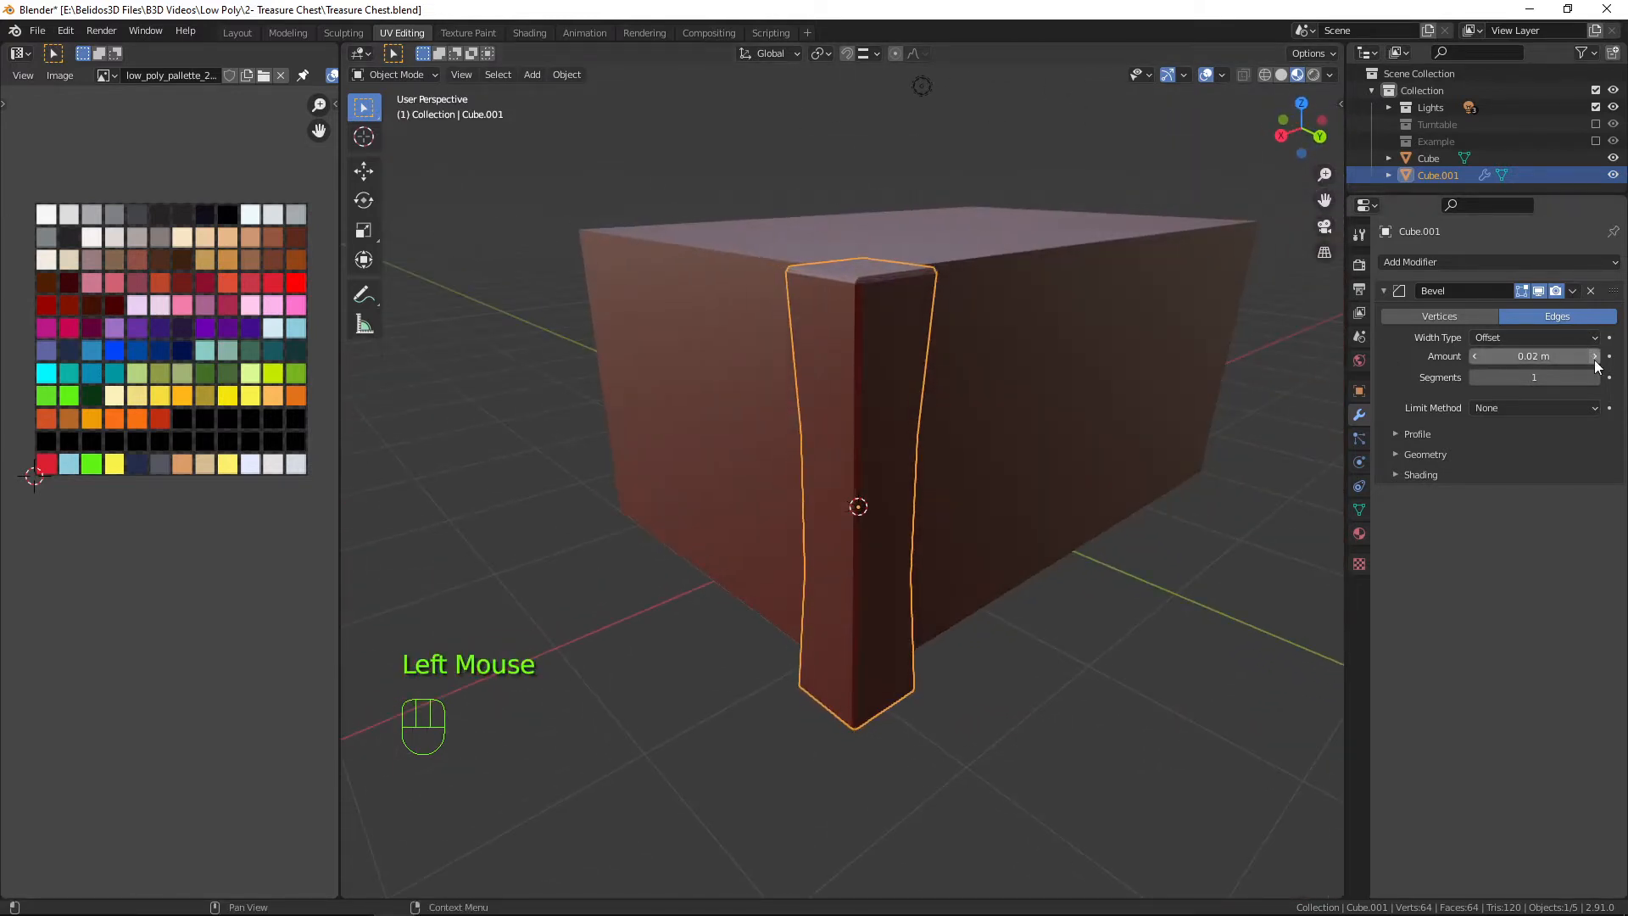
# Set the bevel's limit method to Angle at 30°, check the post's mesh in Edit Mode, and deselect everything in Object Mode.
pyautogui.moveTo(1274, 484); pyautogui.dragTo(1329, 490, button='middle')
pyautogui.click(1492, 401)
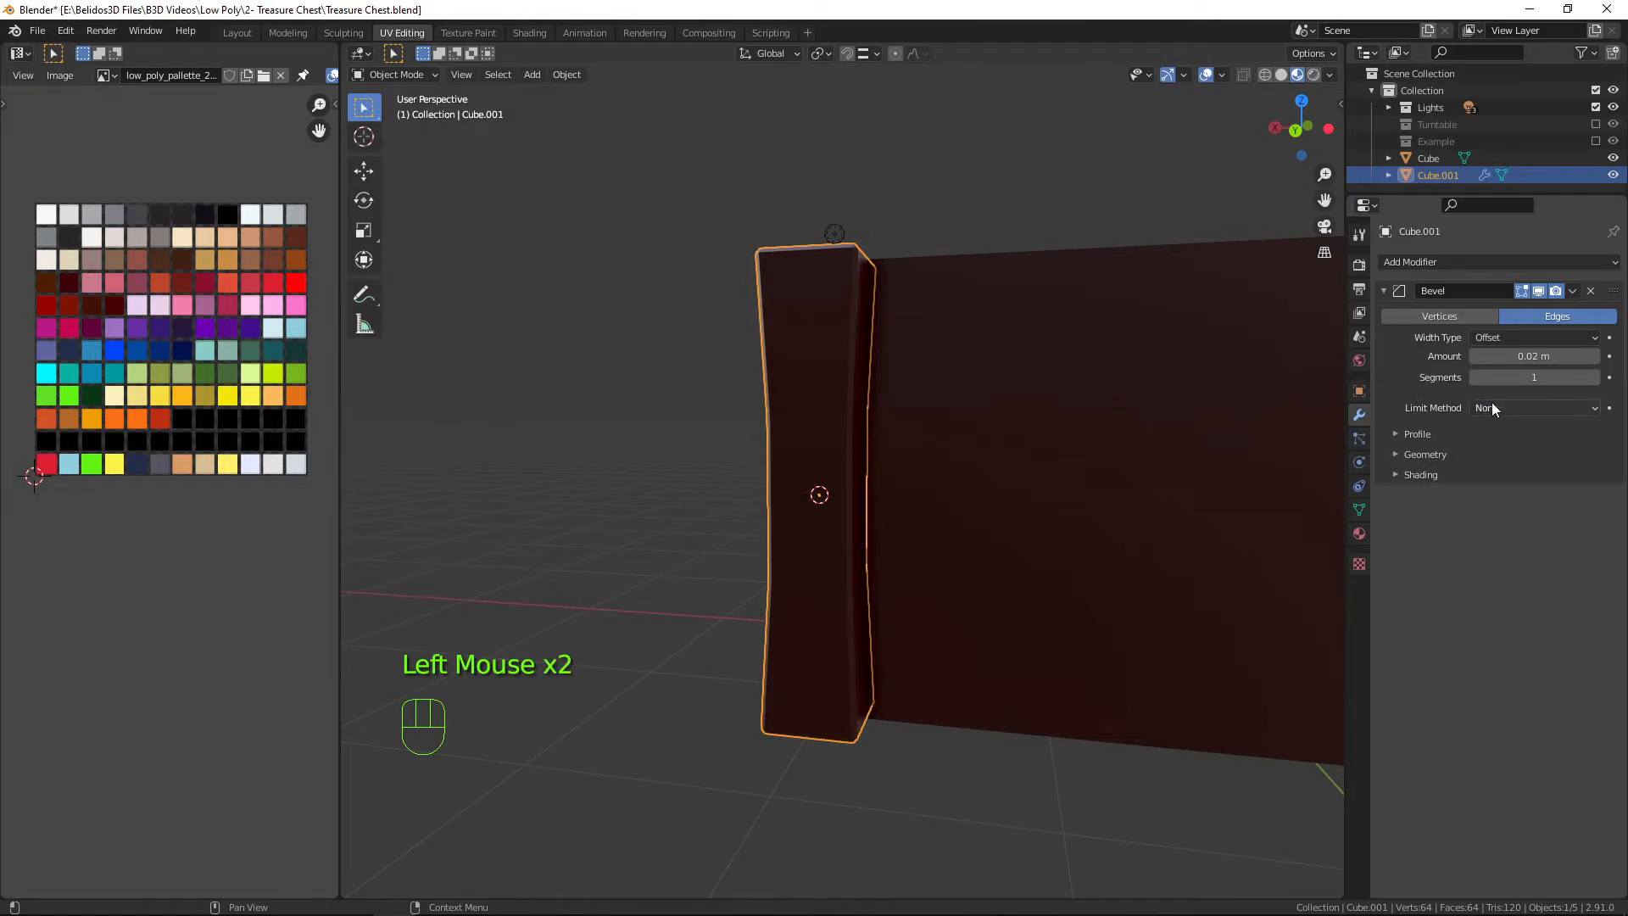
pyautogui.click(1492, 404)
pyautogui.click(1498, 449)
pyautogui.moveTo(800, 428); pyautogui.dragTo(923, 481, button='middle')
pyautogui.press('Tab')
pyautogui.press('Tab')
pyautogui.press('a')
pyautogui.press('a')
pyautogui.press('a')
# Apply the Bevel modifier permanently to the corner post's mesh.
pyautogui.scroll(-4, 995, 465)
pyautogui.moveTo(1127, 384)
pyautogui.mouseDown(button='middle')
pyautogui.moveTo(1185, 426)
pyautogui.moveTo(1136, 407)
pyautogui.mouseUp(button='middle')
pyautogui.press('KP_7')
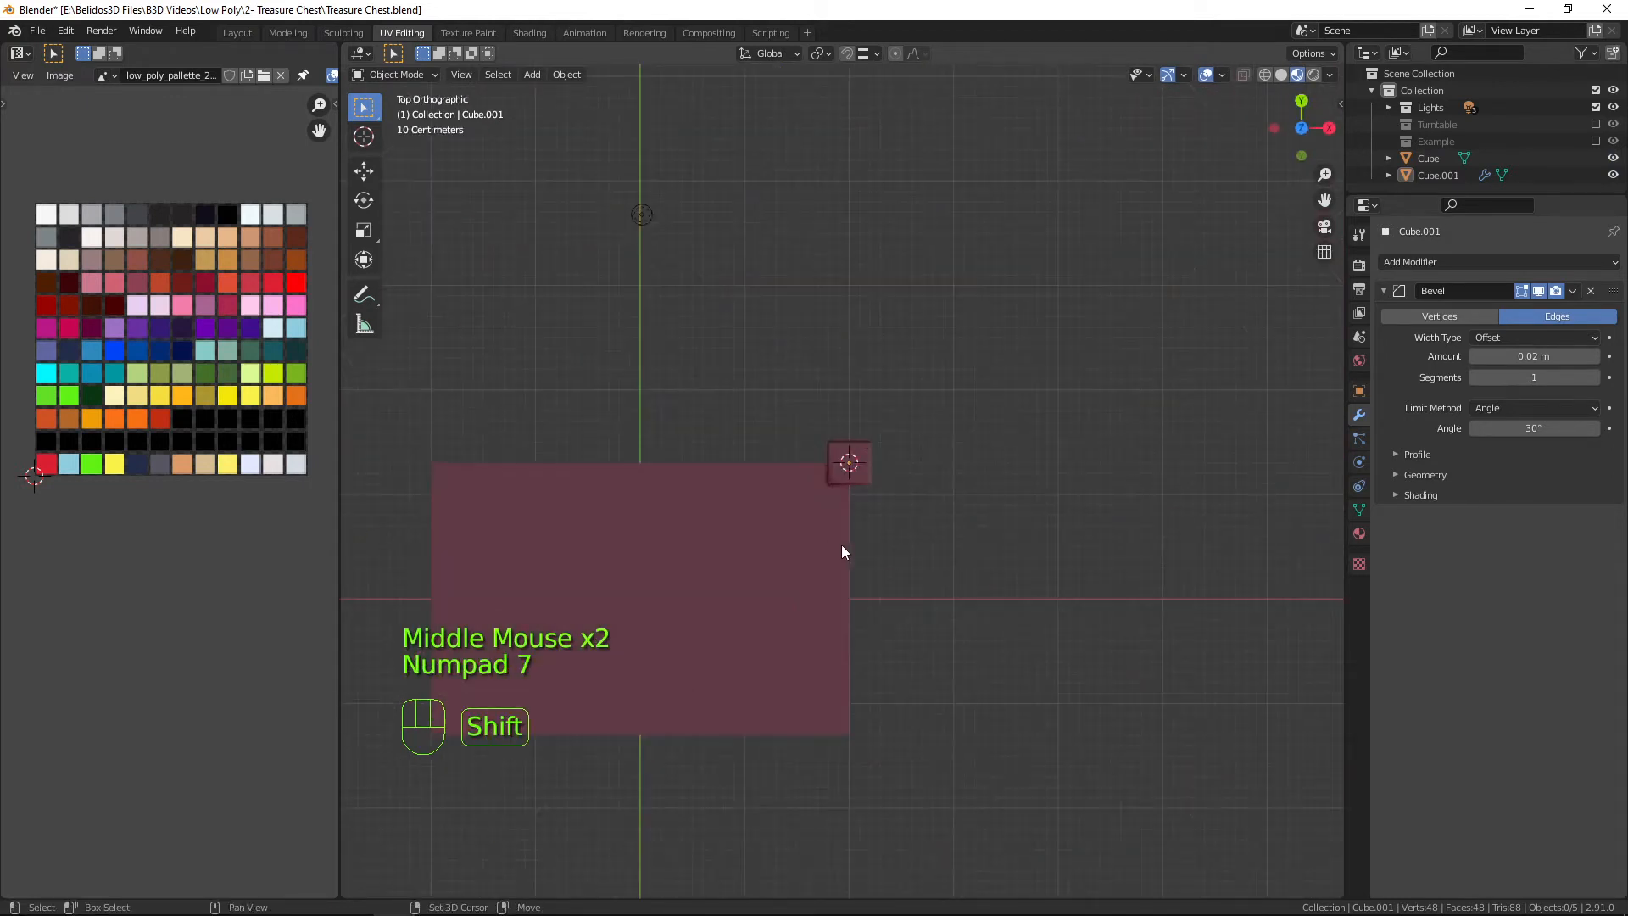
pyautogui.keyDown('shift'); pyautogui.moveTo(841, 544); pyautogui.dragTo(1044, 410, button='middle'); pyautogui.keyUp('shift')
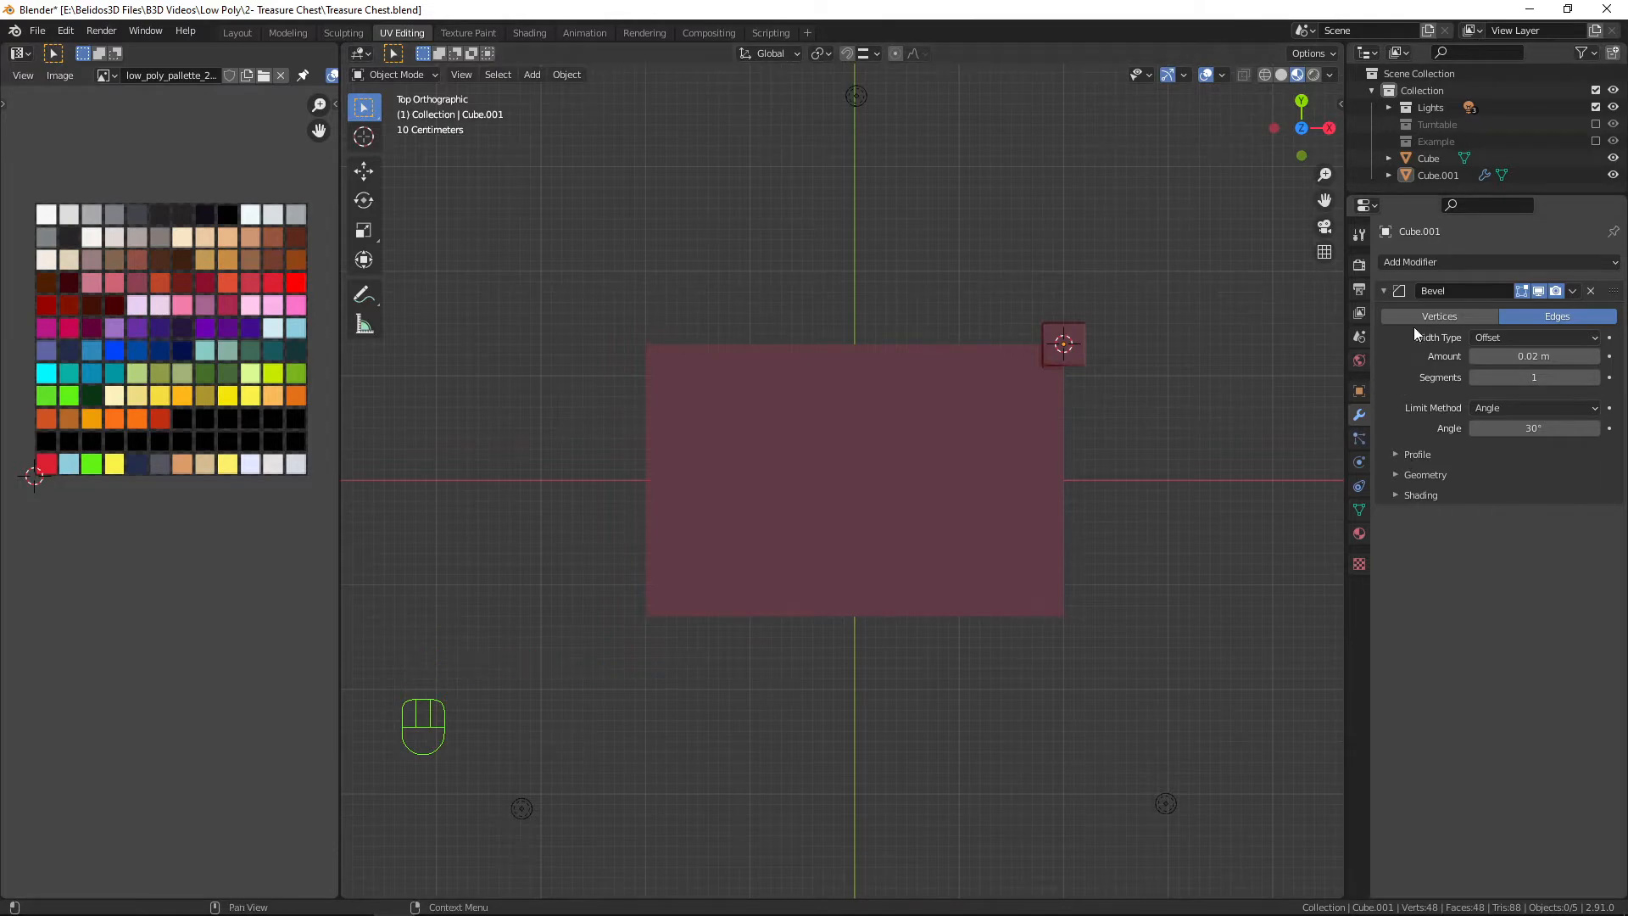
pyautogui.click(1382, 286)
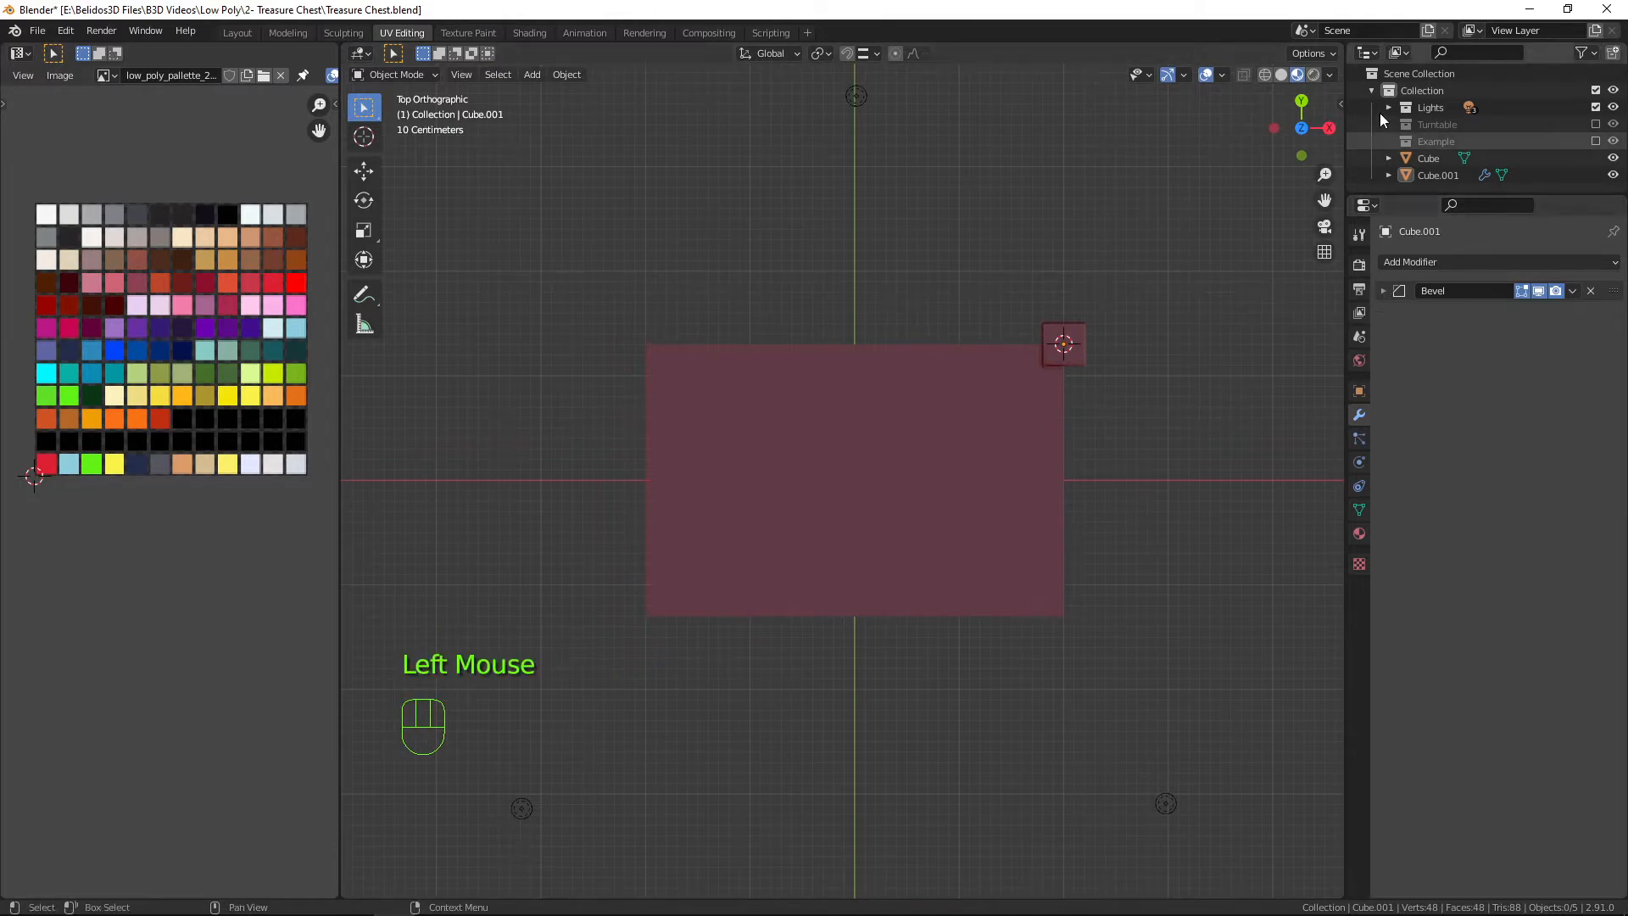
pyautogui.click(1429, 263)
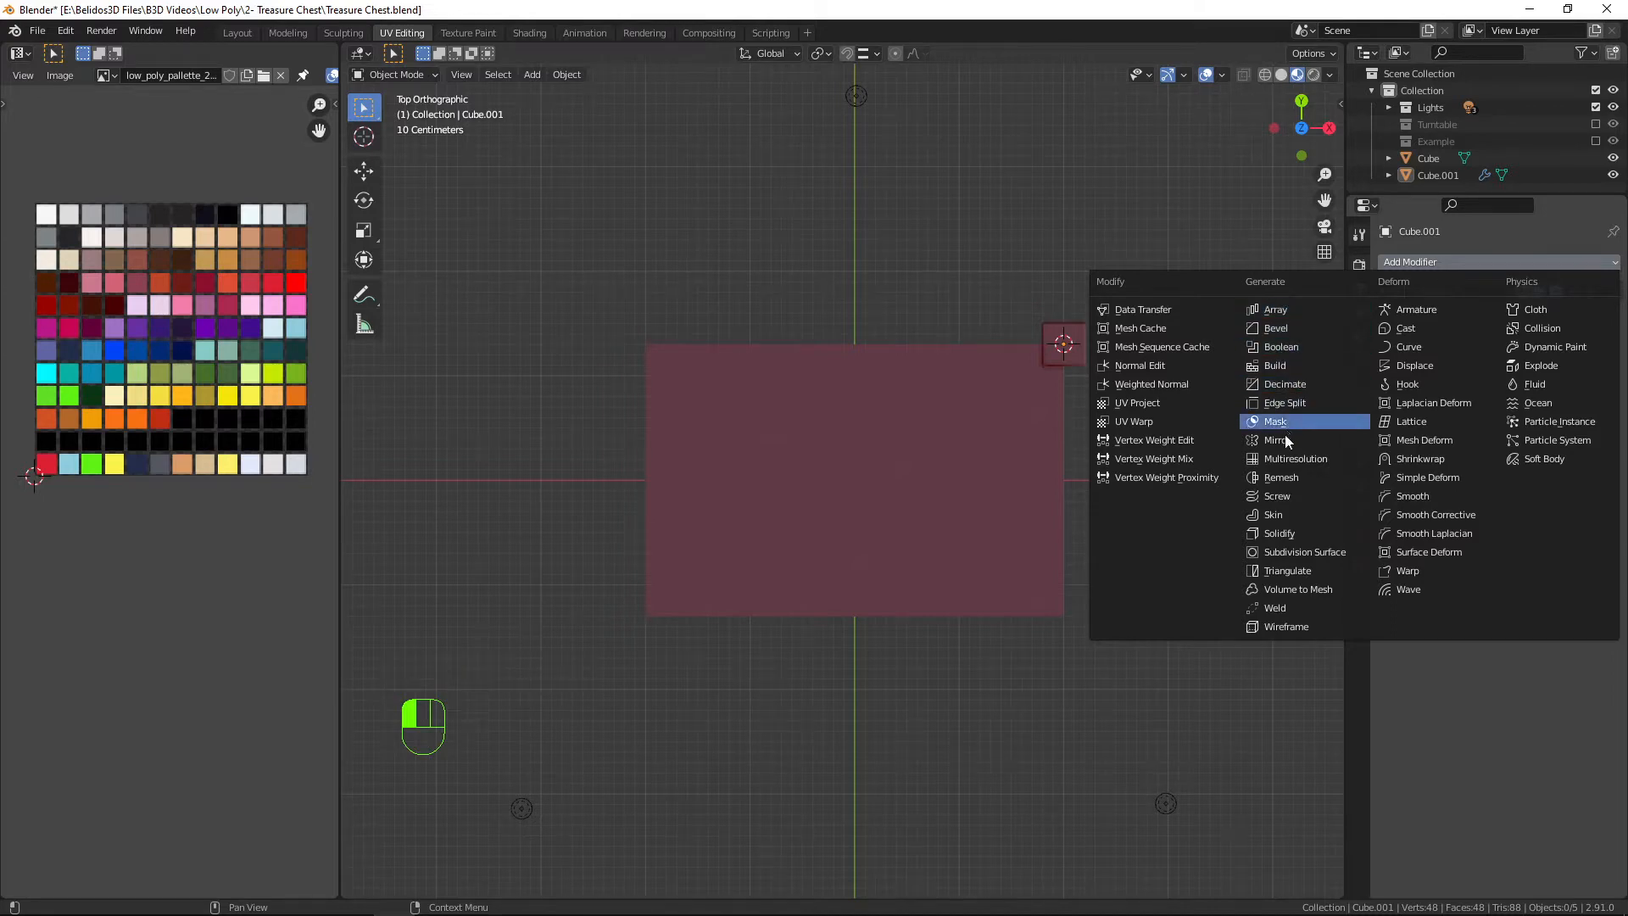
pyautogui.click(1383, 290)
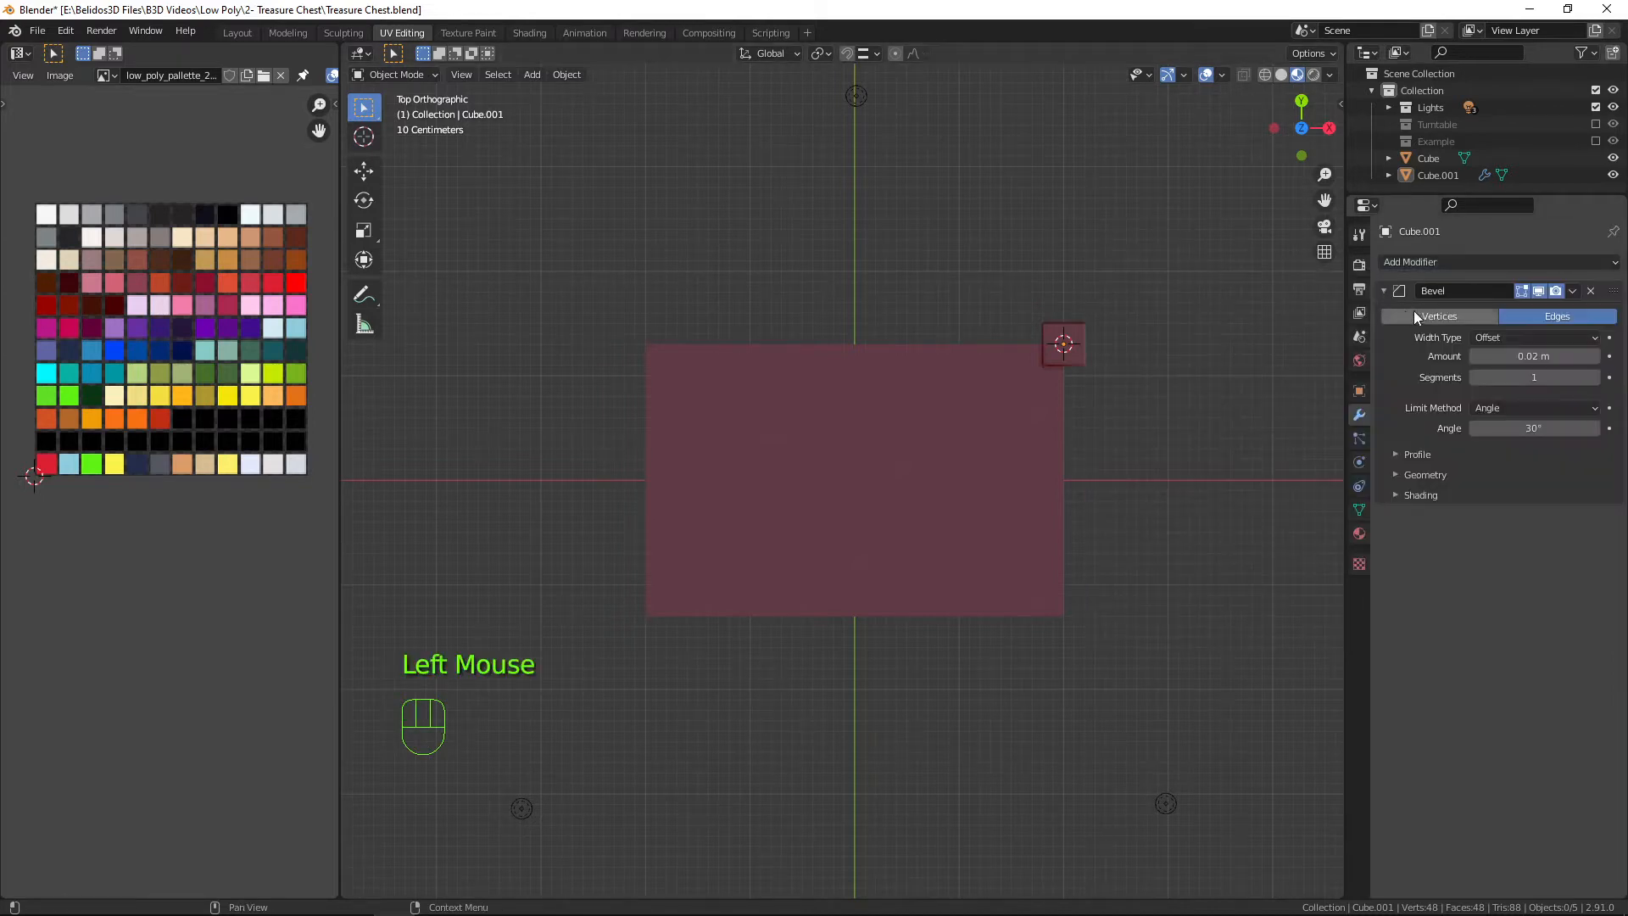
pyautogui.press('ctrl')
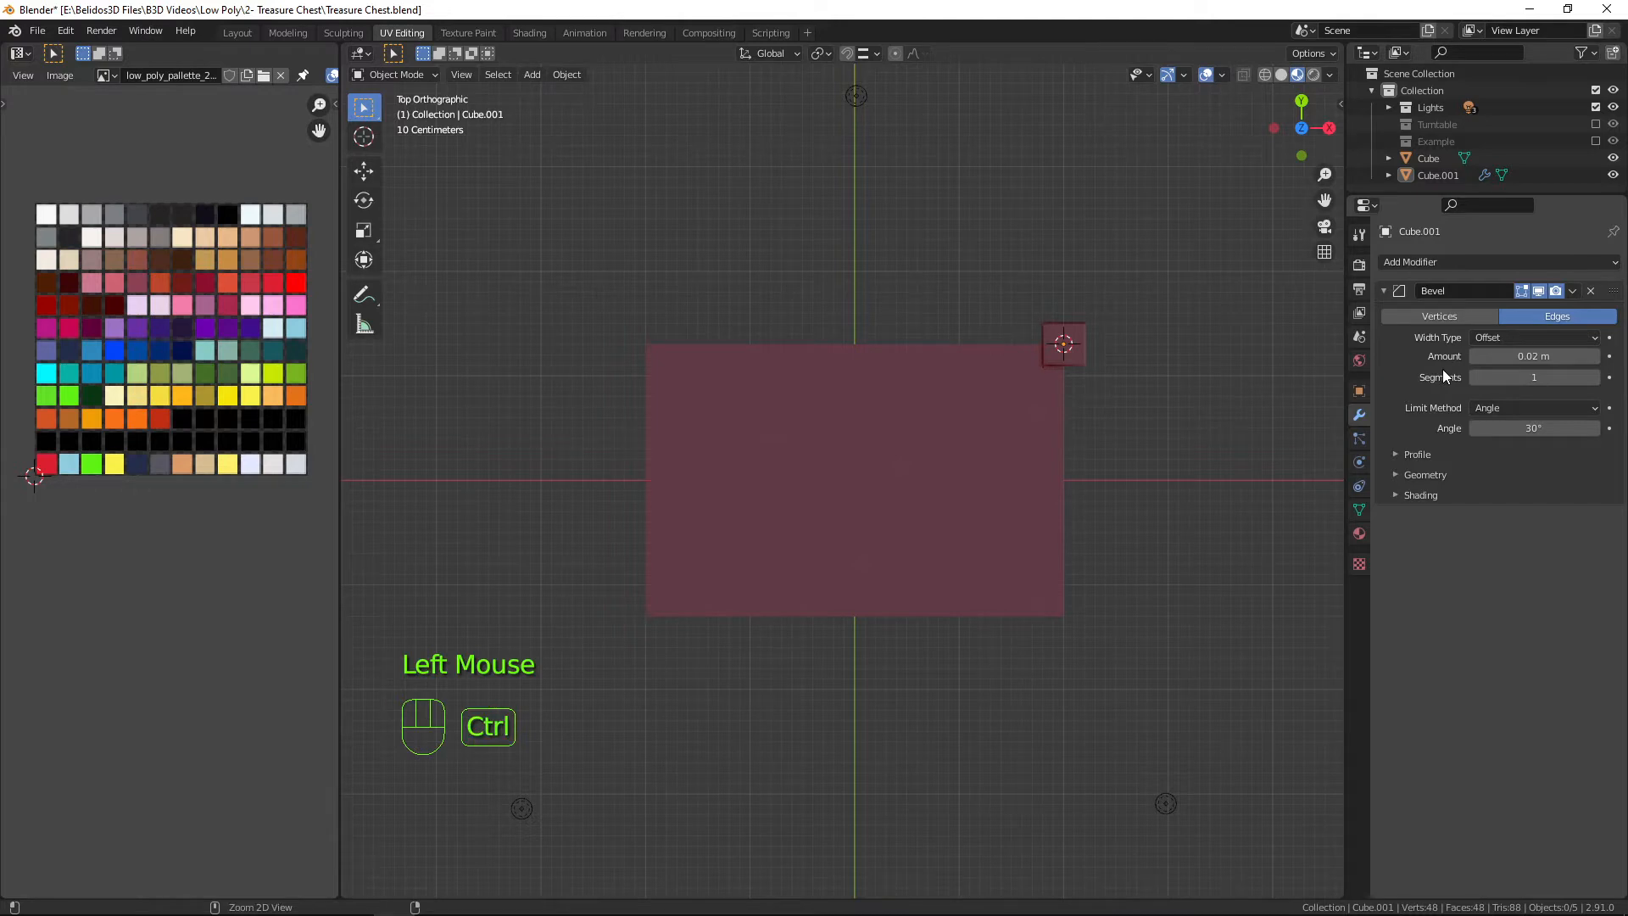
pyautogui.hotkey('ctrl', 'a')
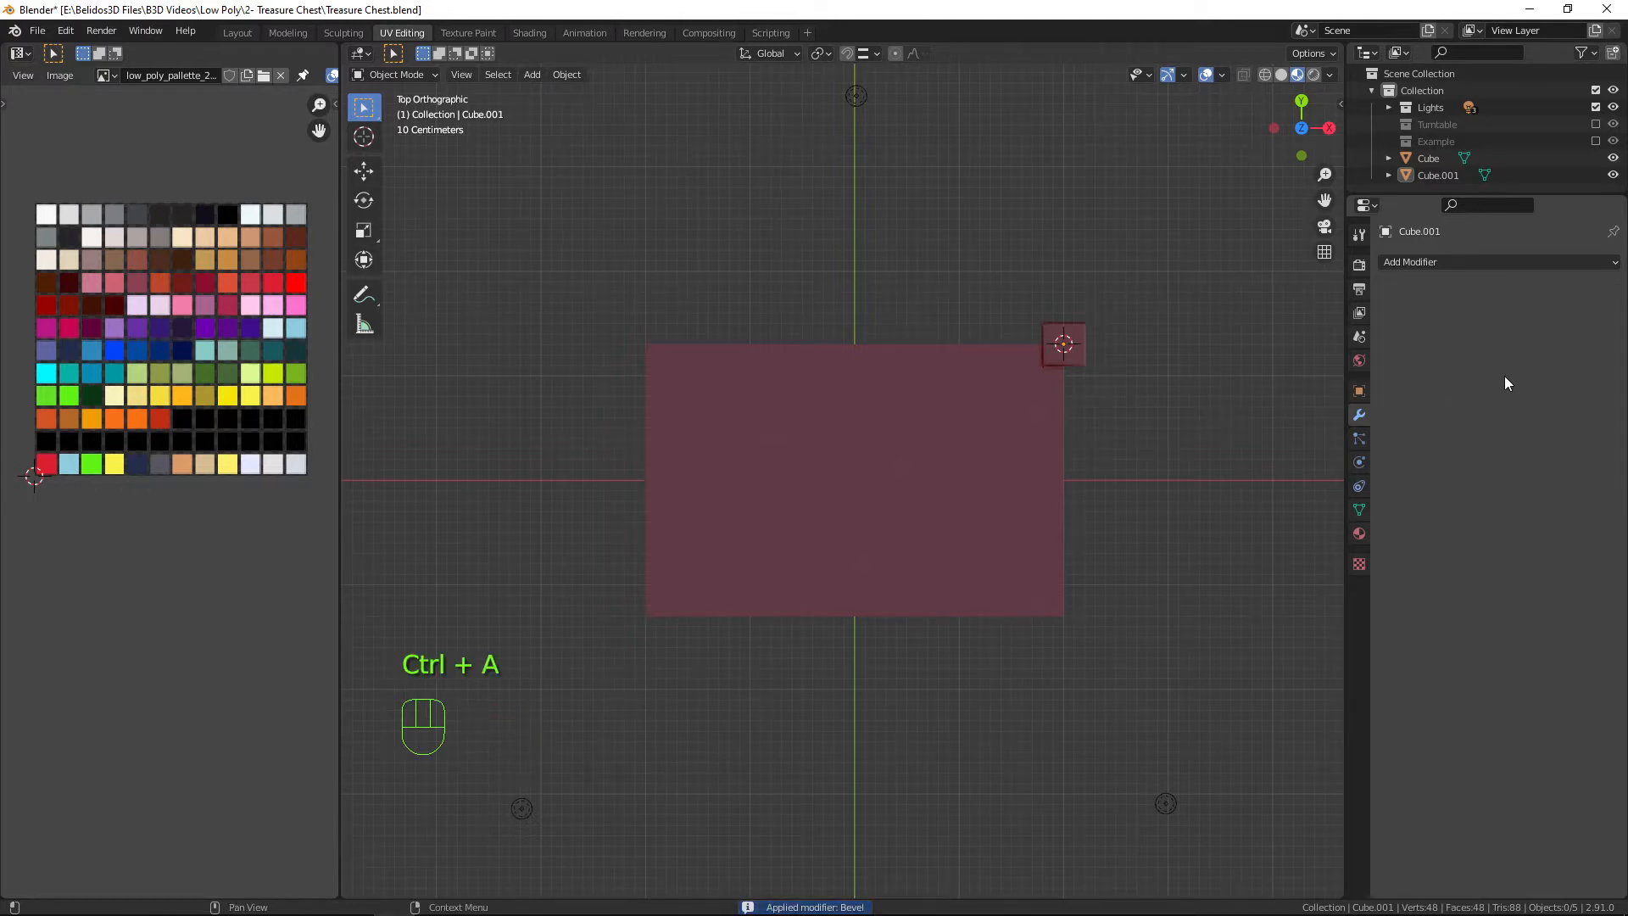
# Add a Mirror modifier to the corner post.
pyautogui.click(1431, 262)
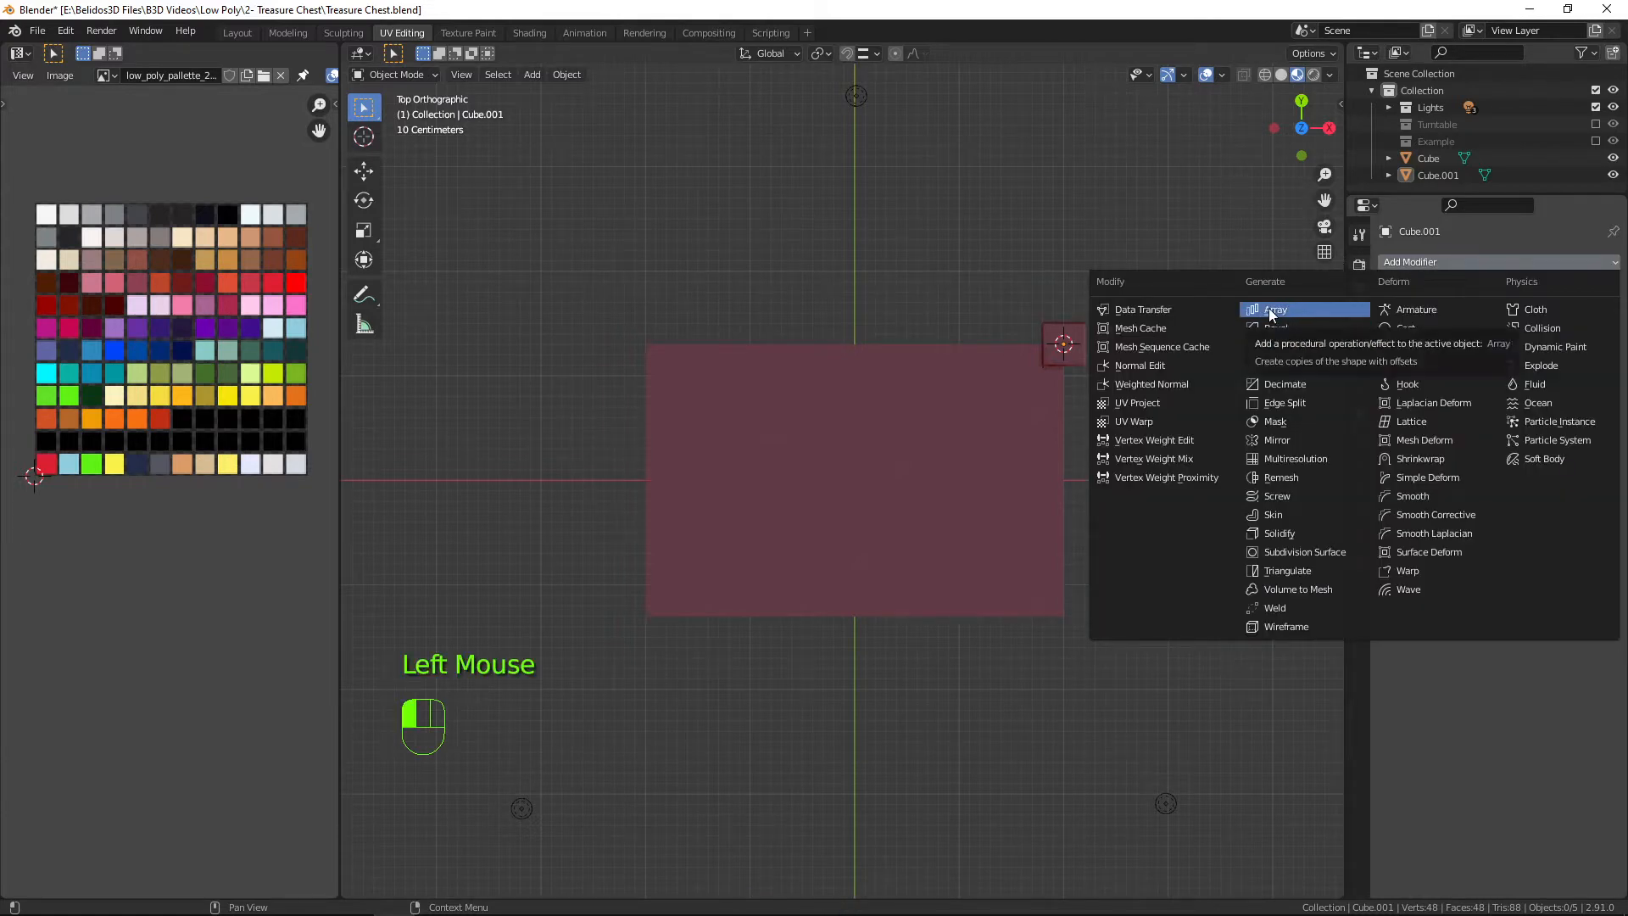
pyautogui.click(1282, 440)
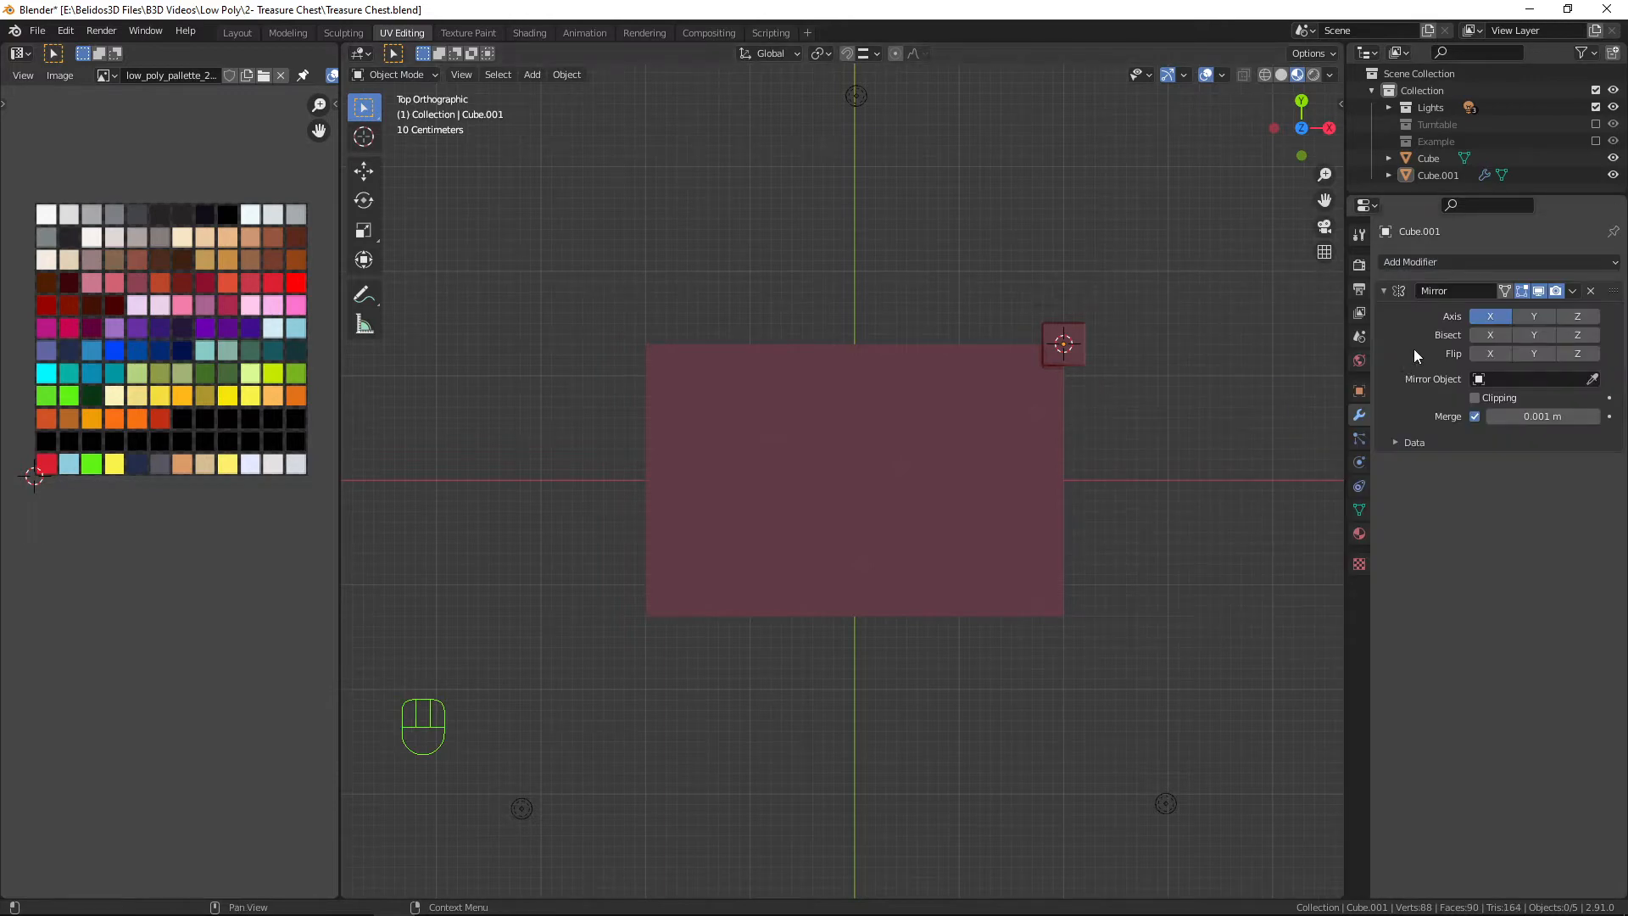
pyautogui.scroll(2, 1091, 396)
pyautogui.moveTo(1092, 397); pyautogui.dragTo(806, 398, button='middle')
pyautogui.keyDown('shift'); pyautogui.moveTo(836, 587); pyautogui.dragTo(897, 501, button='middle'); pyautogui.keyUp('shift')
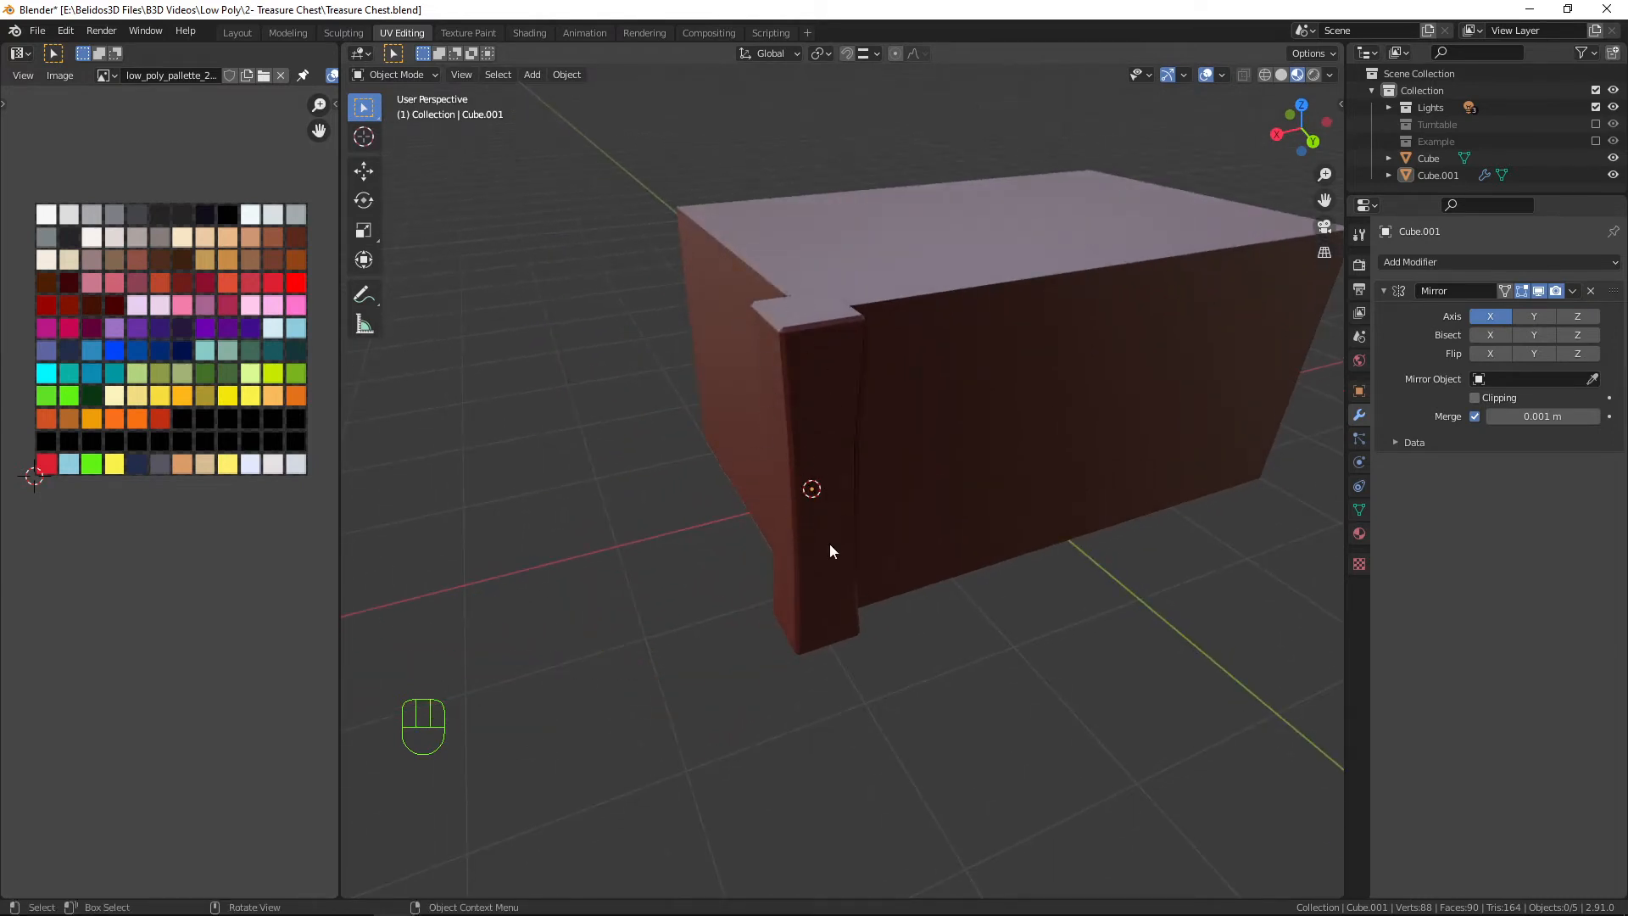
pyautogui.moveTo(745, 322); pyautogui.dragTo(1079, 520, button='middle')
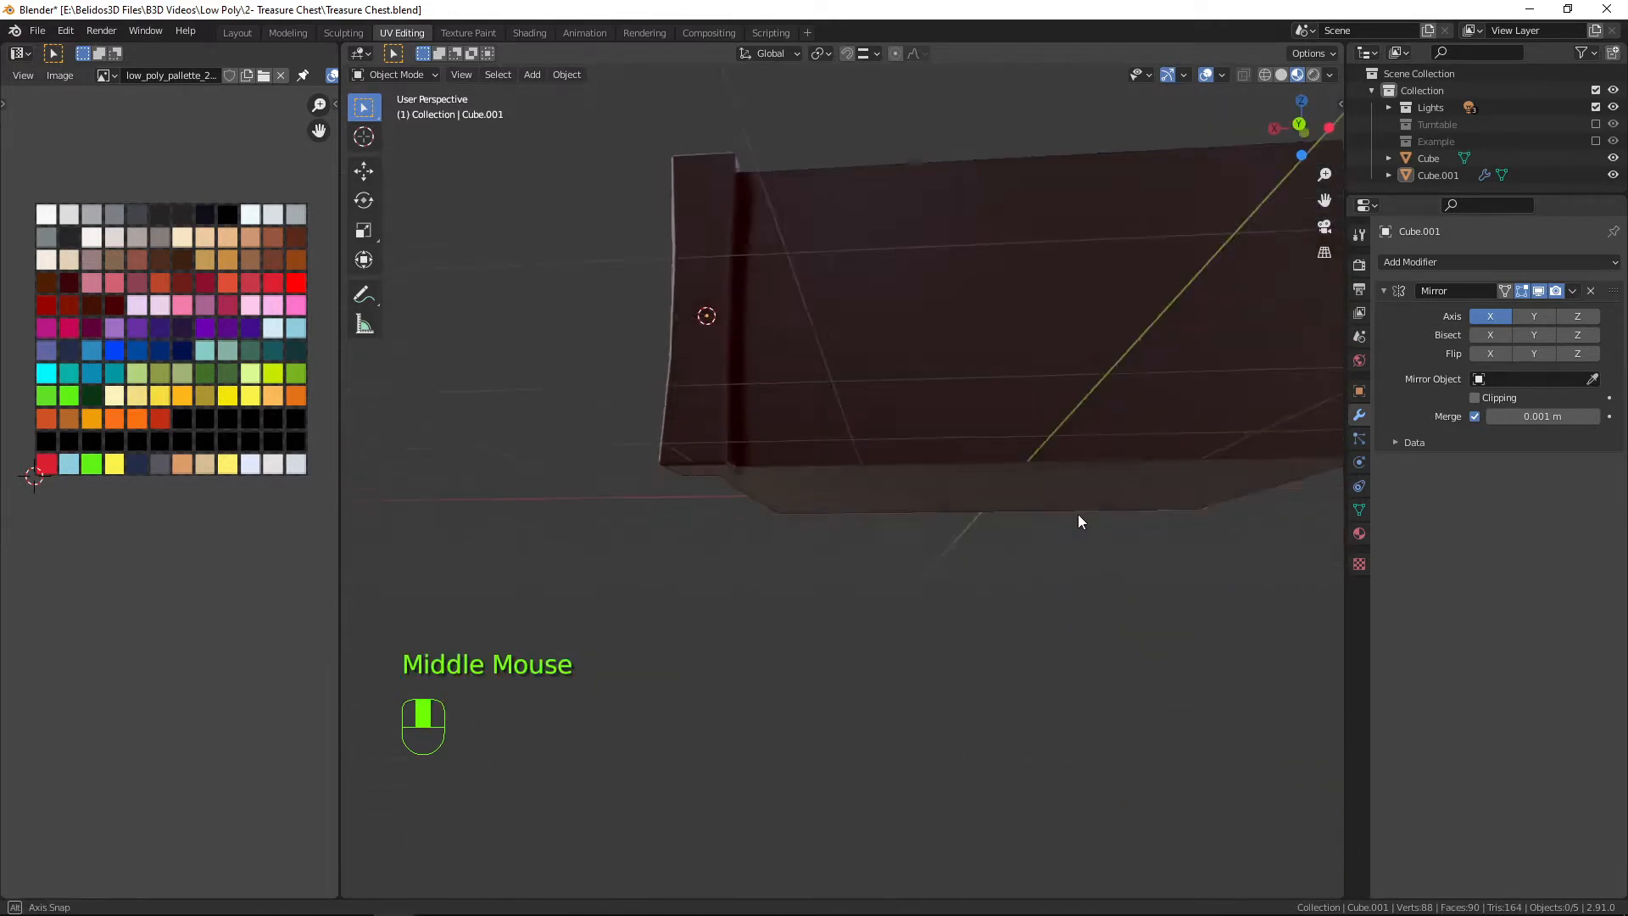
pyautogui.scroll(-1, 1101, 425)
pyautogui.moveTo(1101, 425); pyautogui.dragTo(992, 458, button='middle')
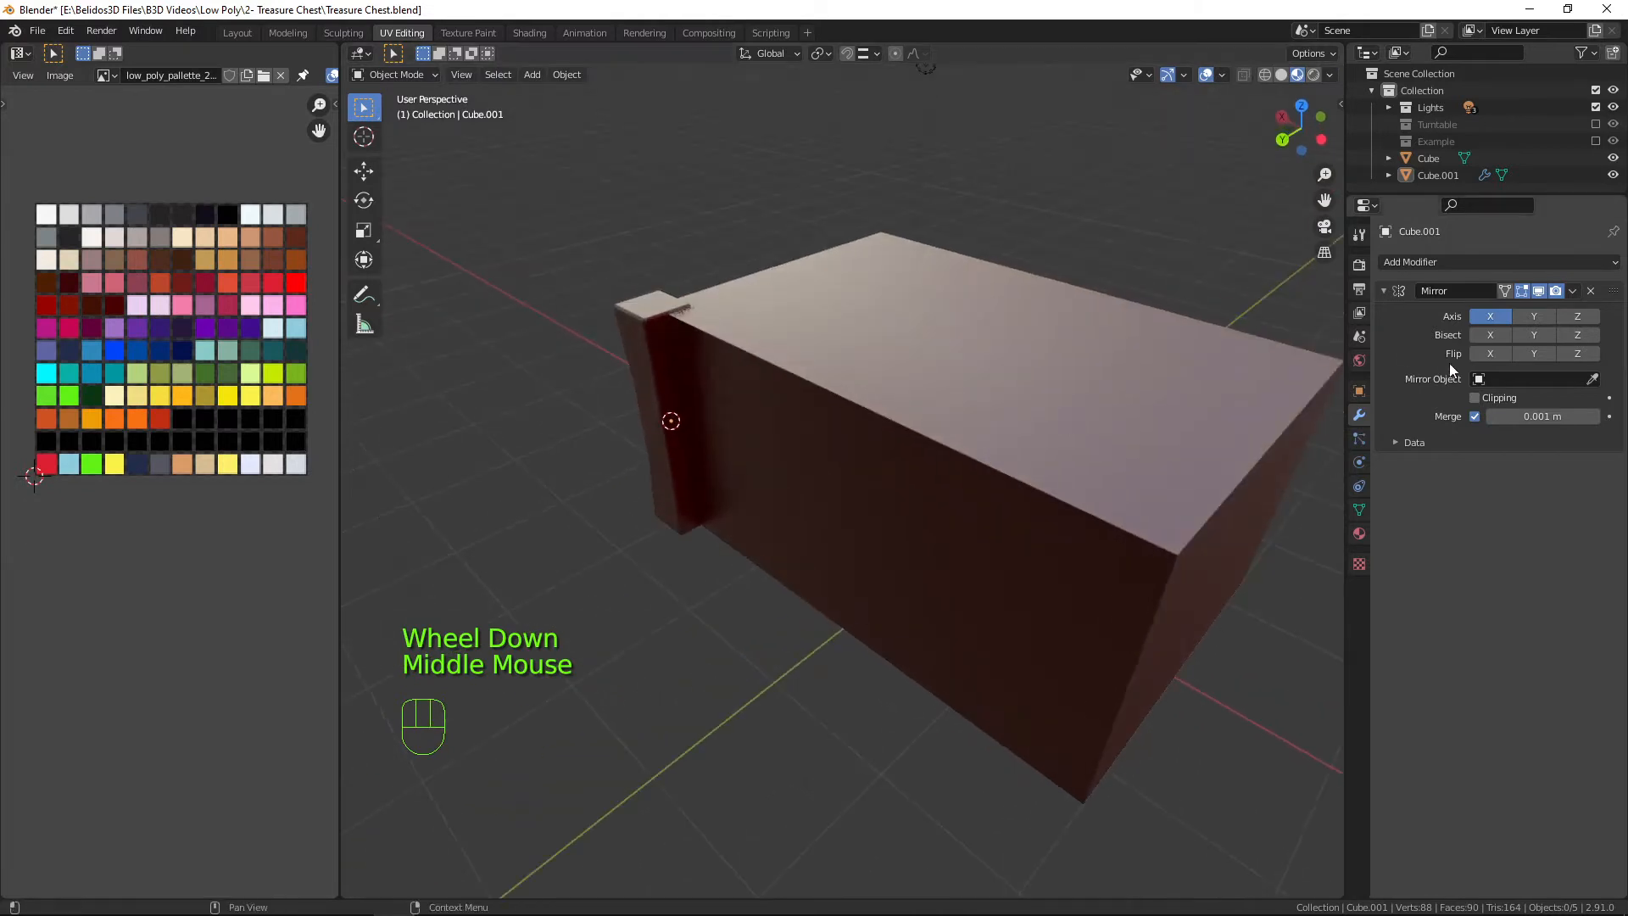
# Use the chest box as the mirror object and mirror the post on both X and Y to fill all four corners.
pyautogui.click(1591, 381)
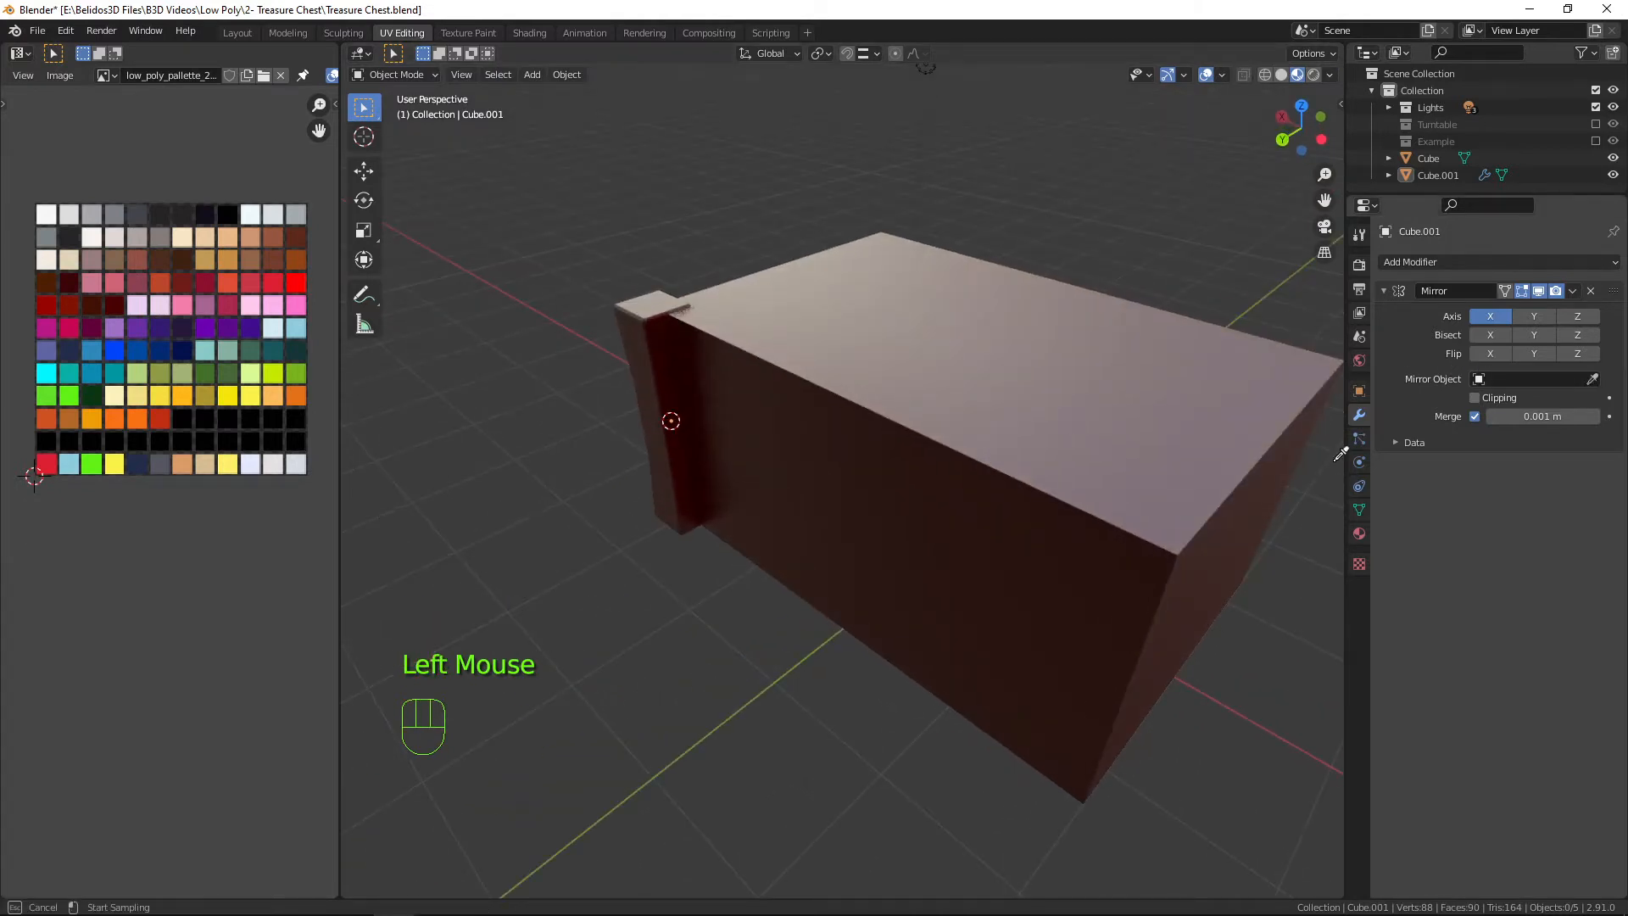
pyautogui.click(967, 380)
pyautogui.moveTo(967, 380); pyautogui.dragTo(847, 483, button='middle')
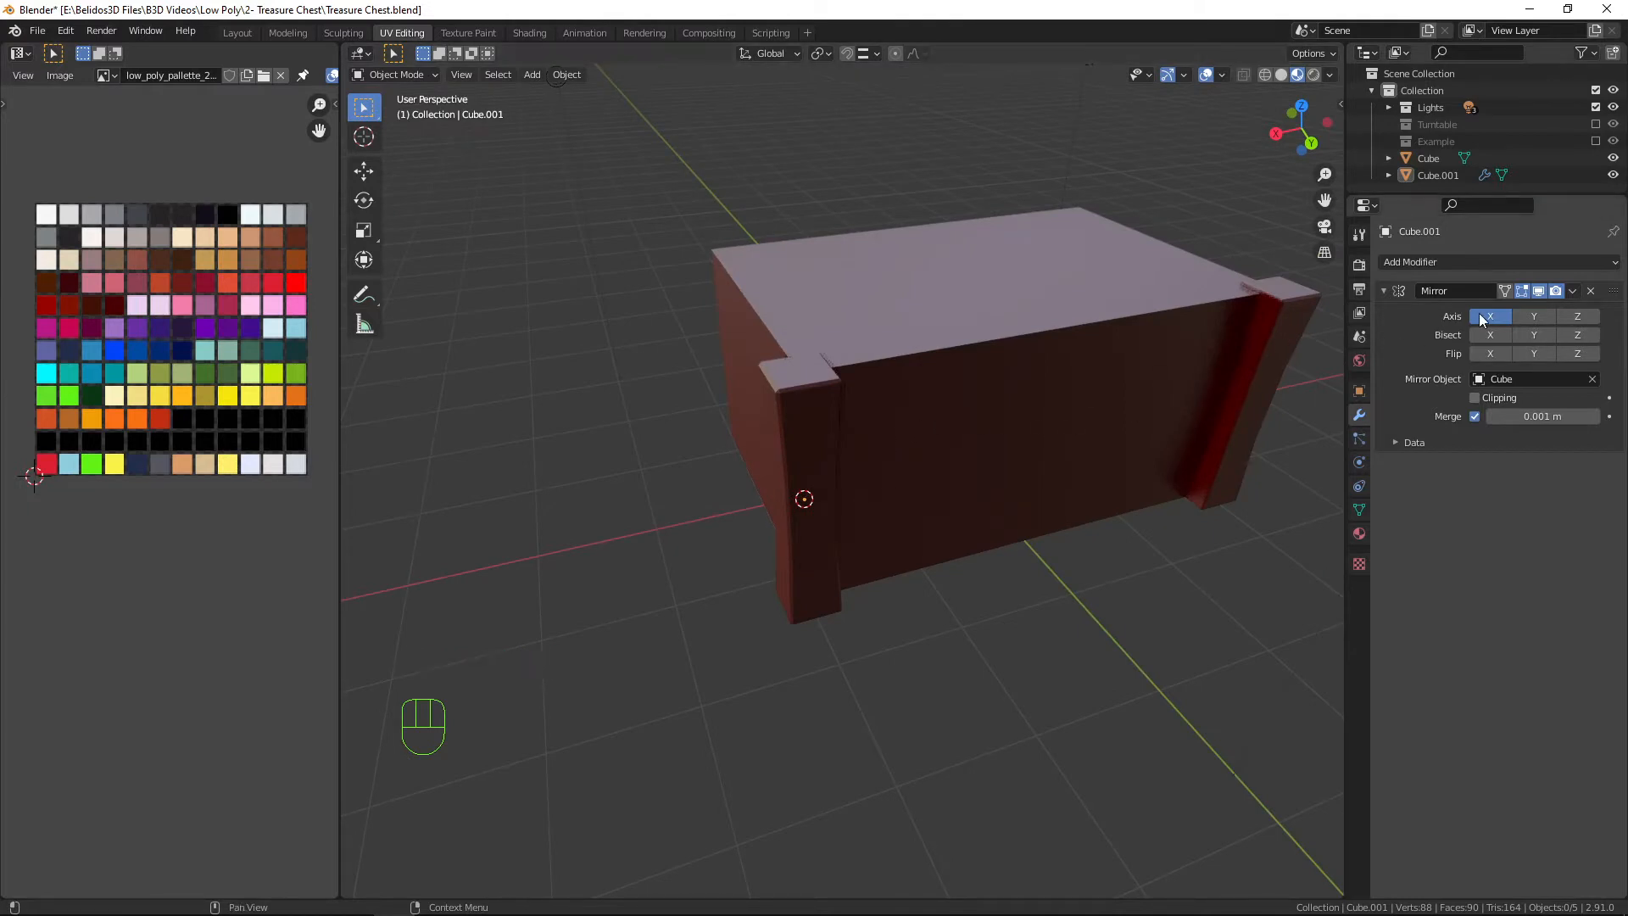
pyautogui.click(1534, 316)
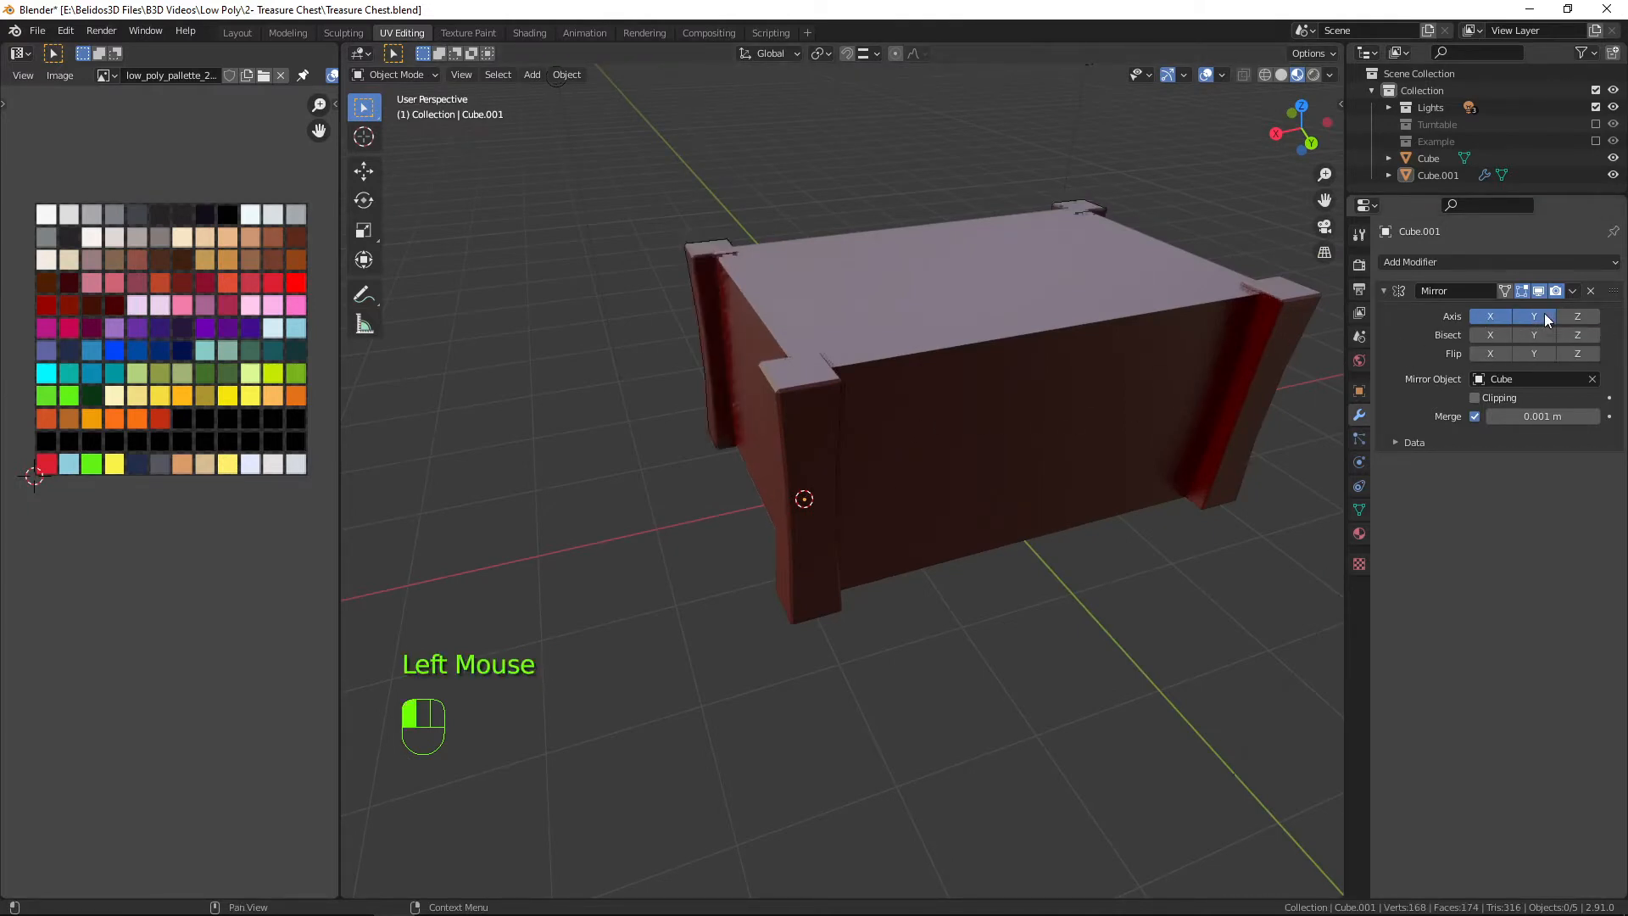
pyautogui.moveTo(1257, 371); pyautogui.dragTo(1004, 406, button='middle')
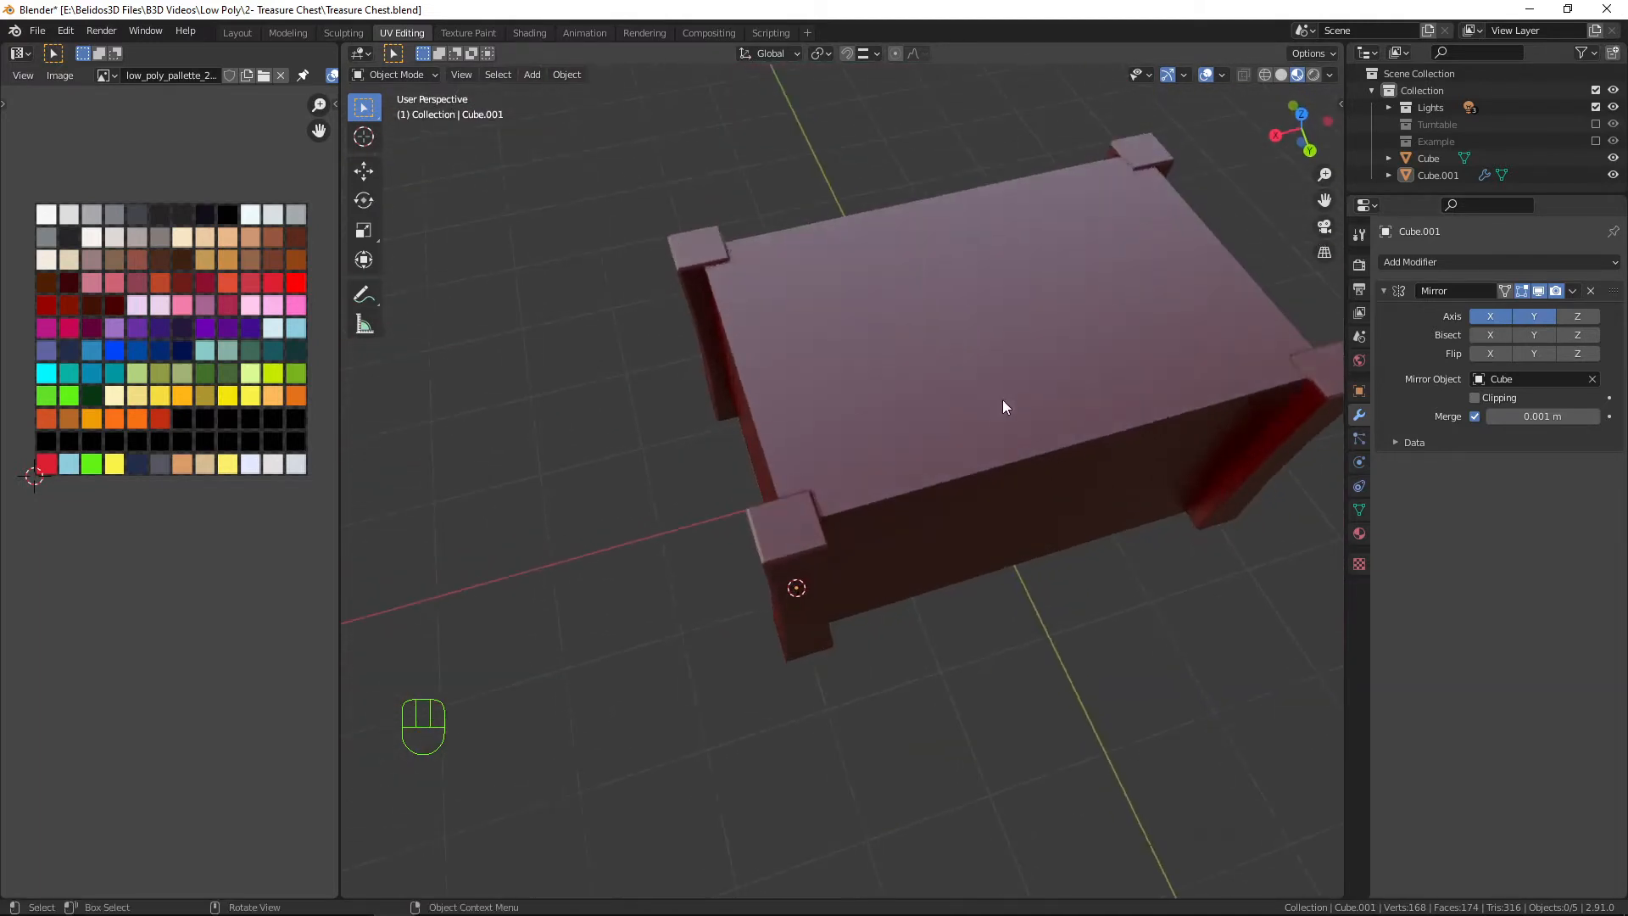
# Move the post's entire mesh inward in top view by about -0.149 m on X and -0.144 m on Y, then return to Object Mode.
pyautogui.scroll(2, 1170, 419)
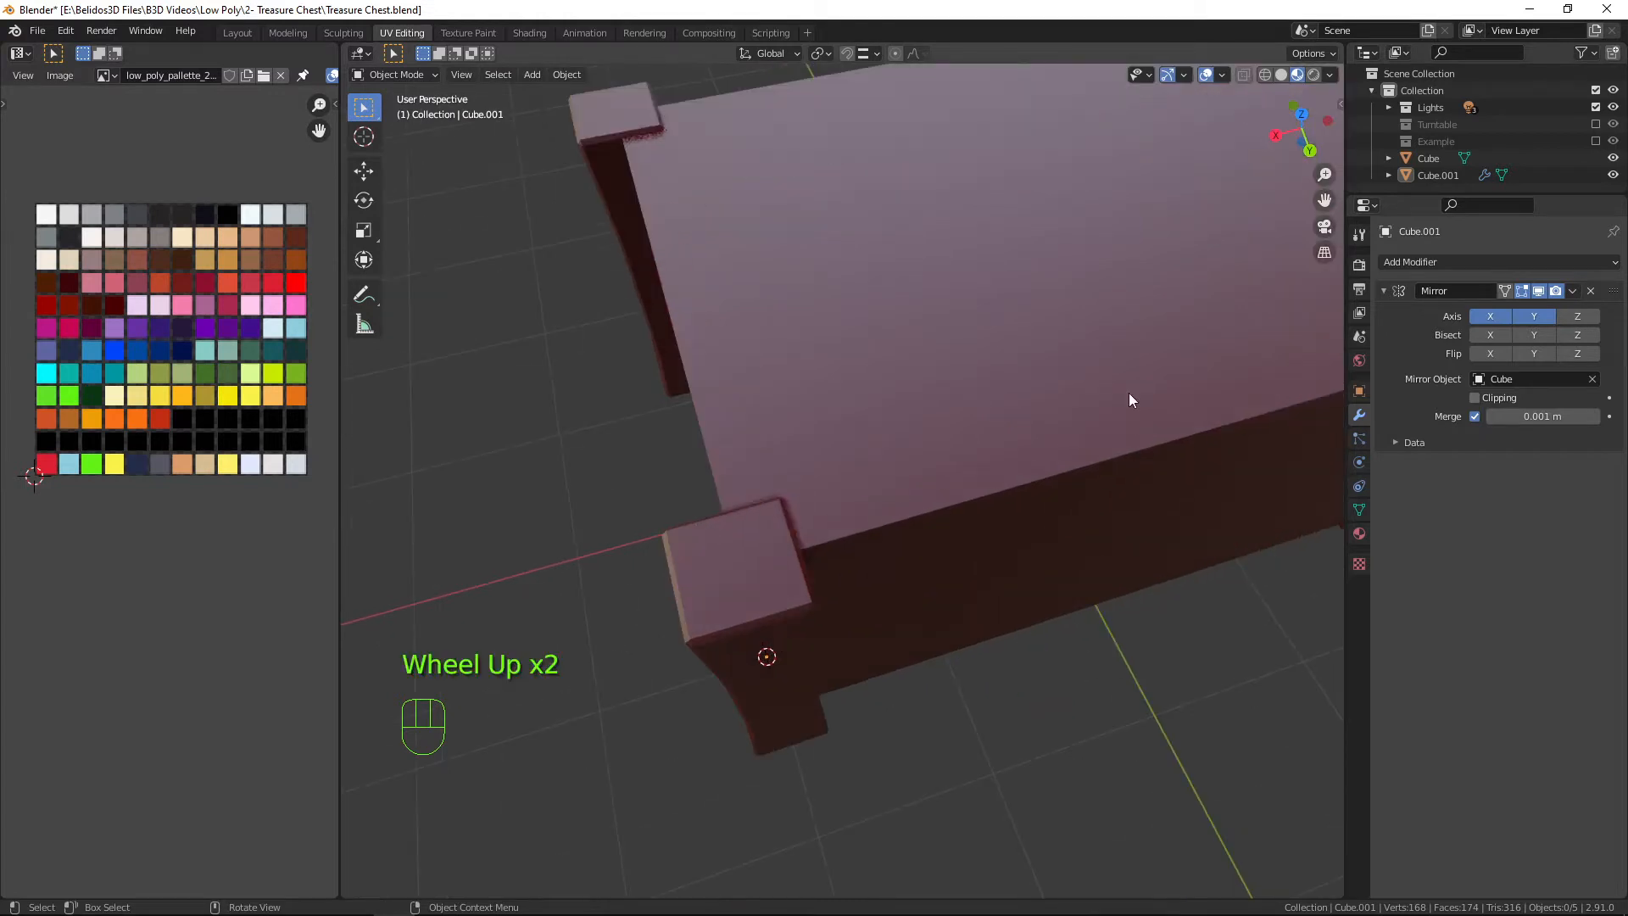
pyautogui.click(781, 569)
pyautogui.press('Tab')
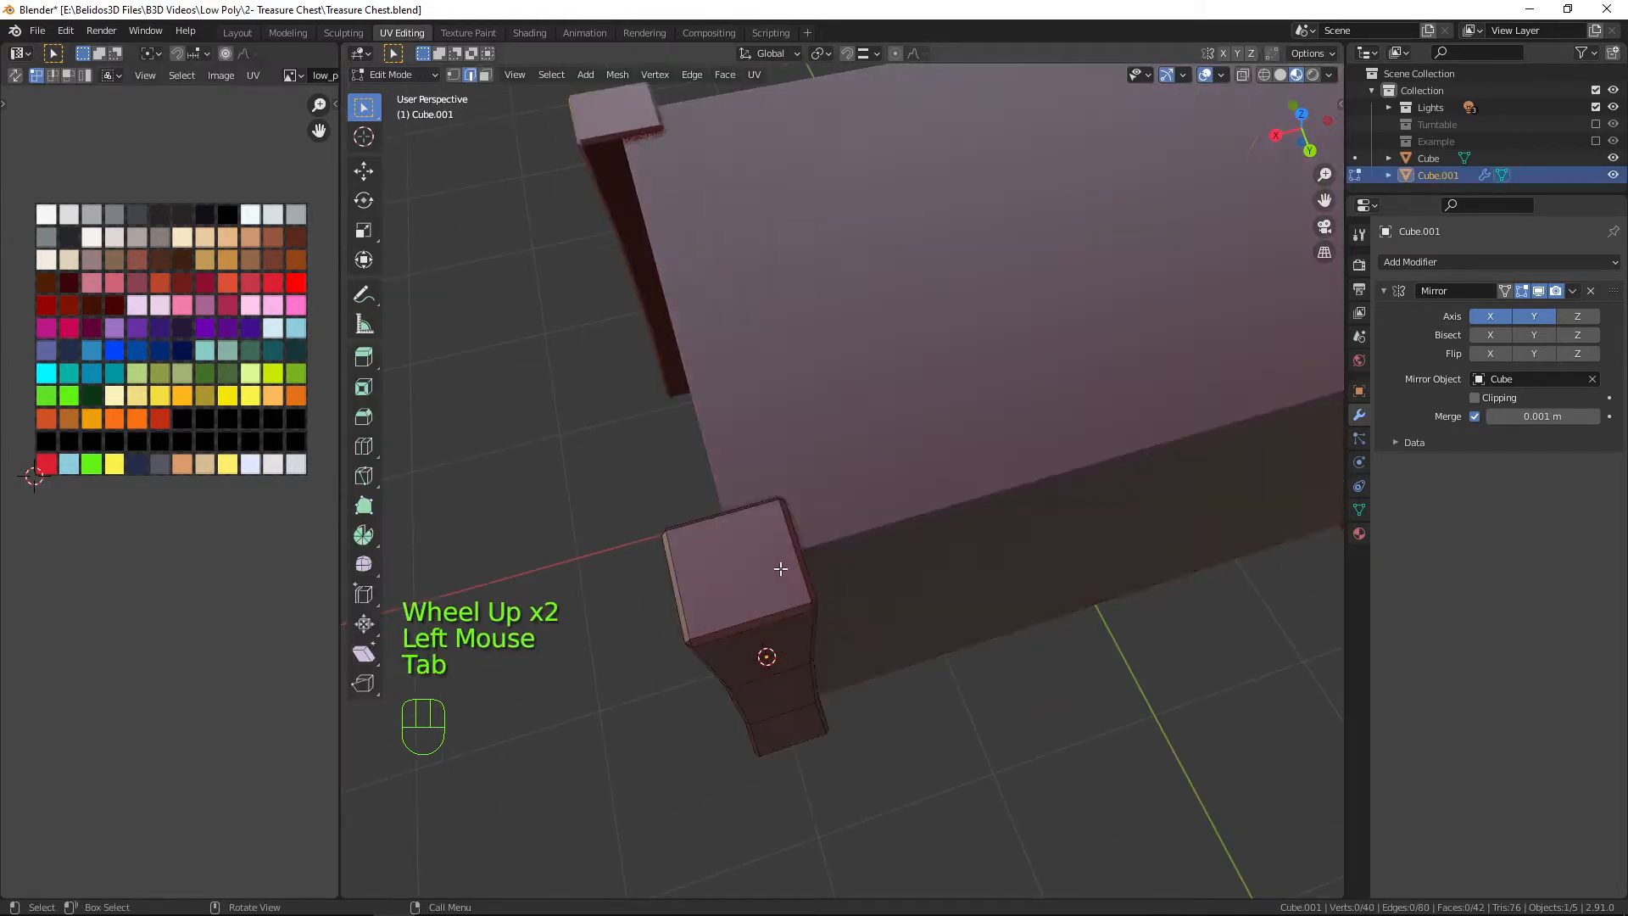
pyautogui.scroll(1, 1021, 602)
pyautogui.press('KP_7')
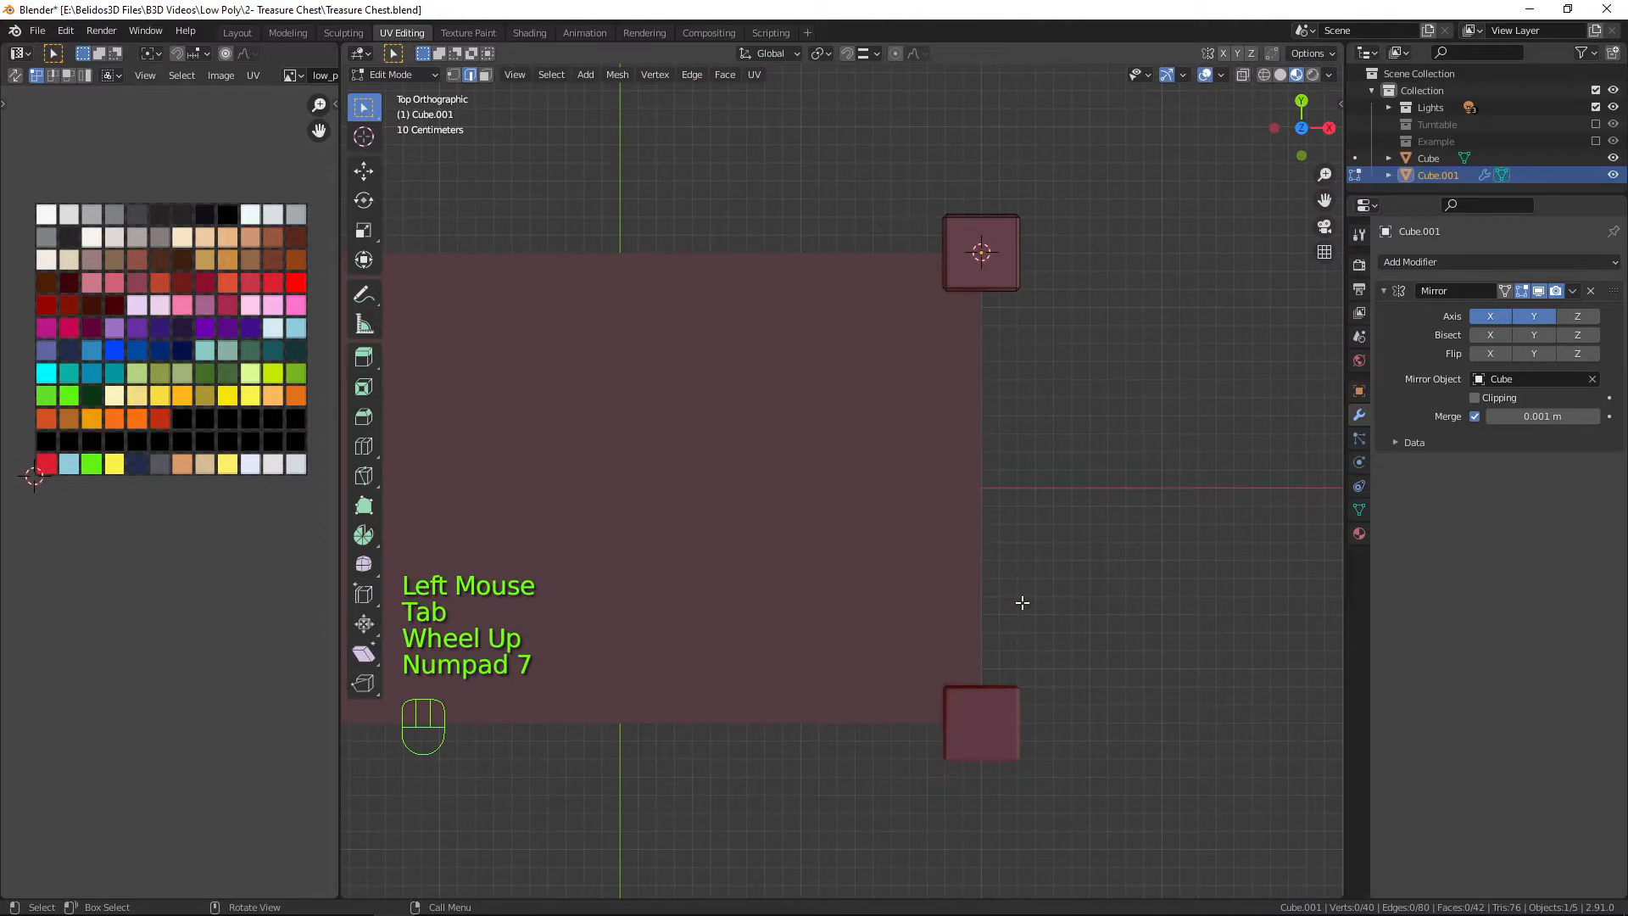
pyautogui.press('a')
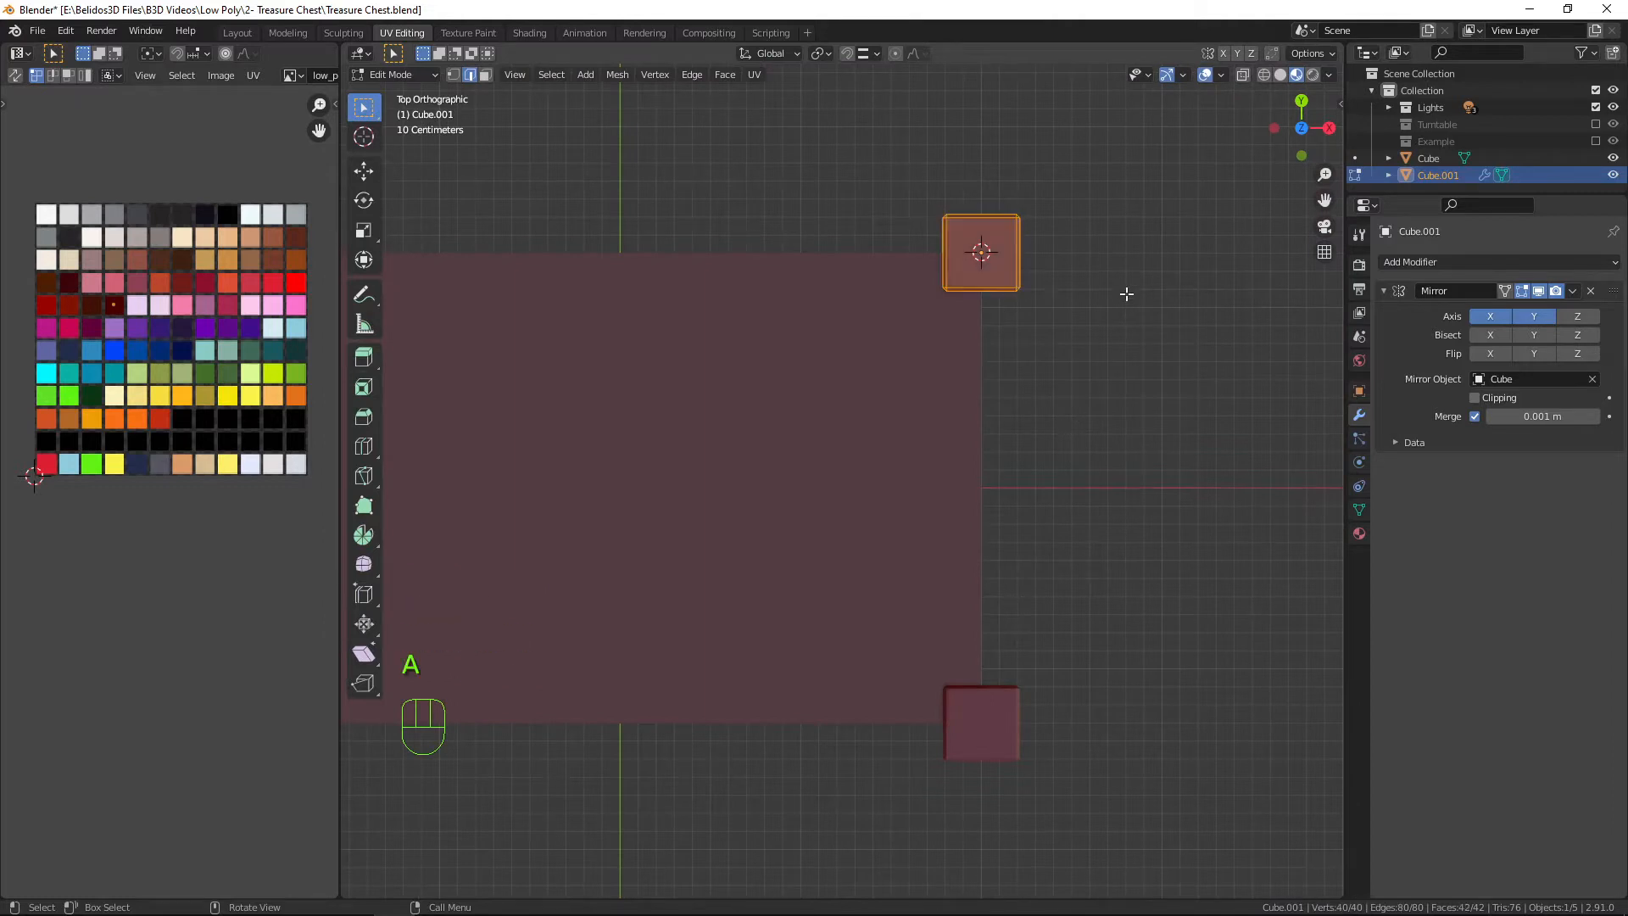
pyautogui.press('g')
pyautogui.press('shift')
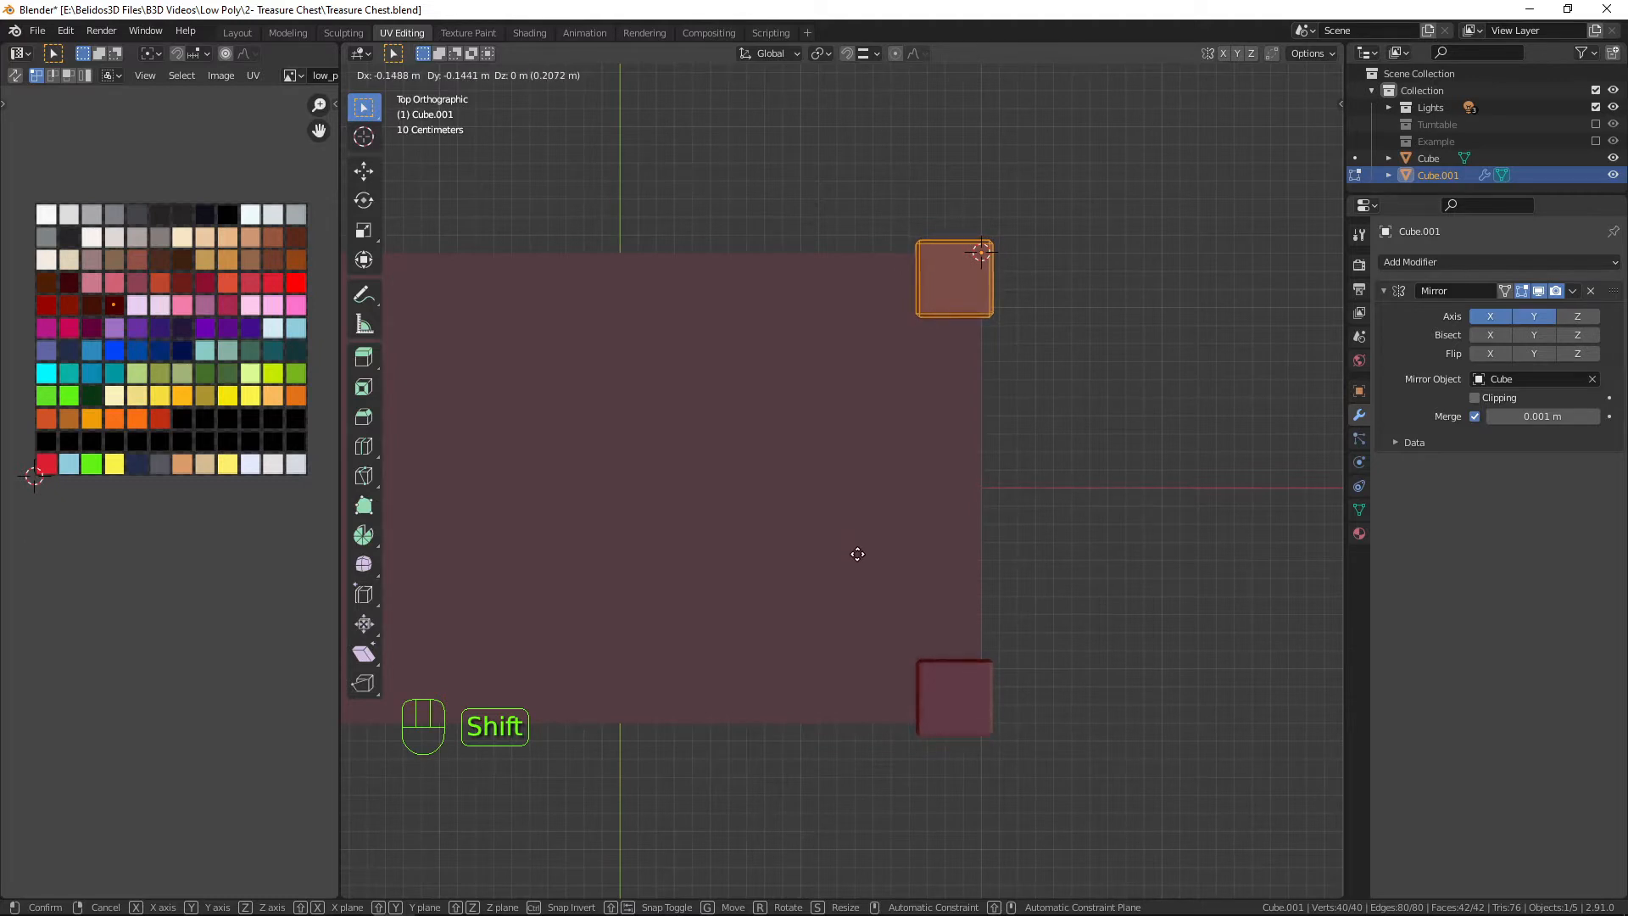
pyautogui.click(857, 553)
pyautogui.moveTo(1235, 545); pyautogui.dragTo(970, 390, button='middle')
pyautogui.scroll(-4, 966, 418)
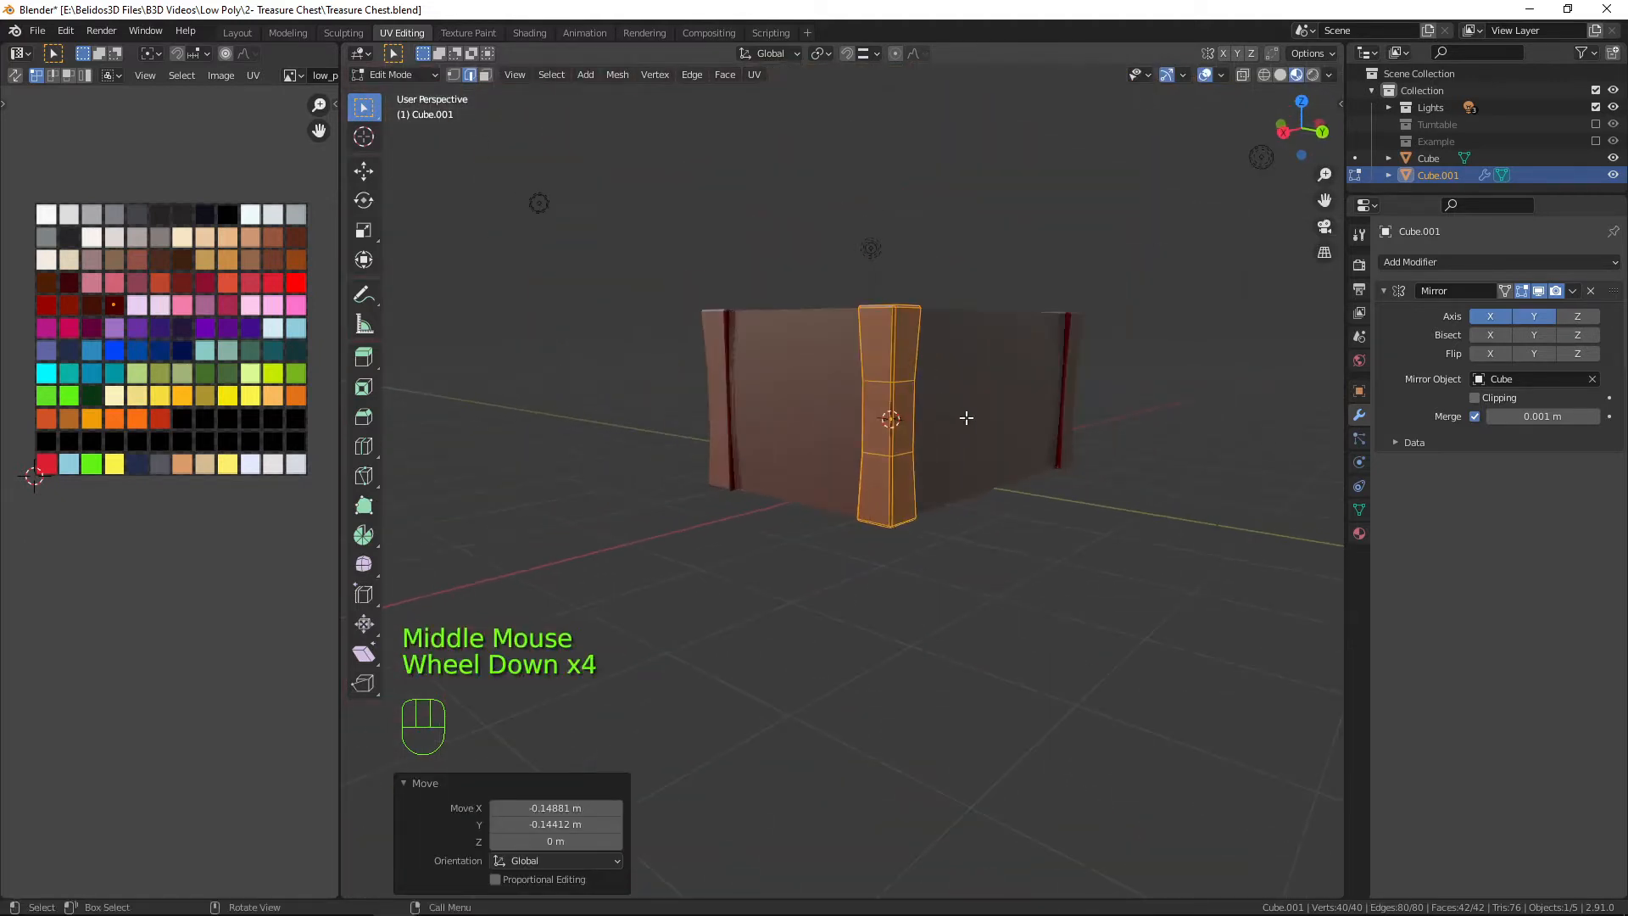
pyautogui.press('Tab')
# Lower the top face of the chest box by about 1.73 m on Z in front view, leaving a low base.
pyautogui.keyDown('shift'); pyautogui.moveTo(1034, 510); pyautogui.dragTo(937, 400, button='middle'); pyautogui.keyUp('shift')
pyautogui.click(867, 395)
pyautogui.press('Tab')
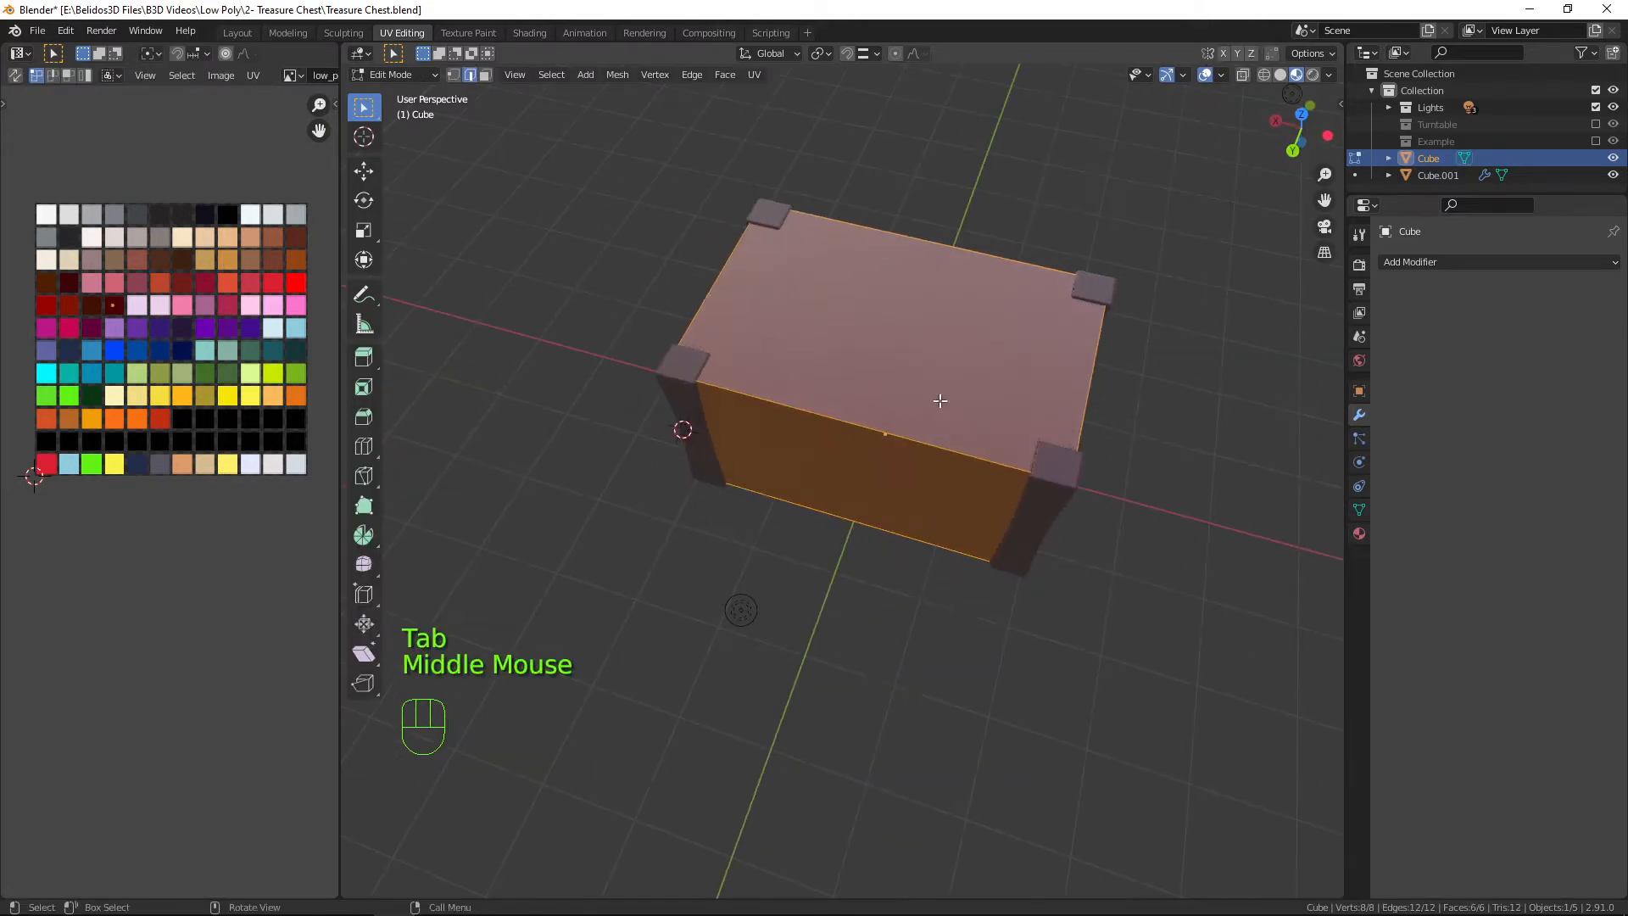
pyautogui.click(925, 298)
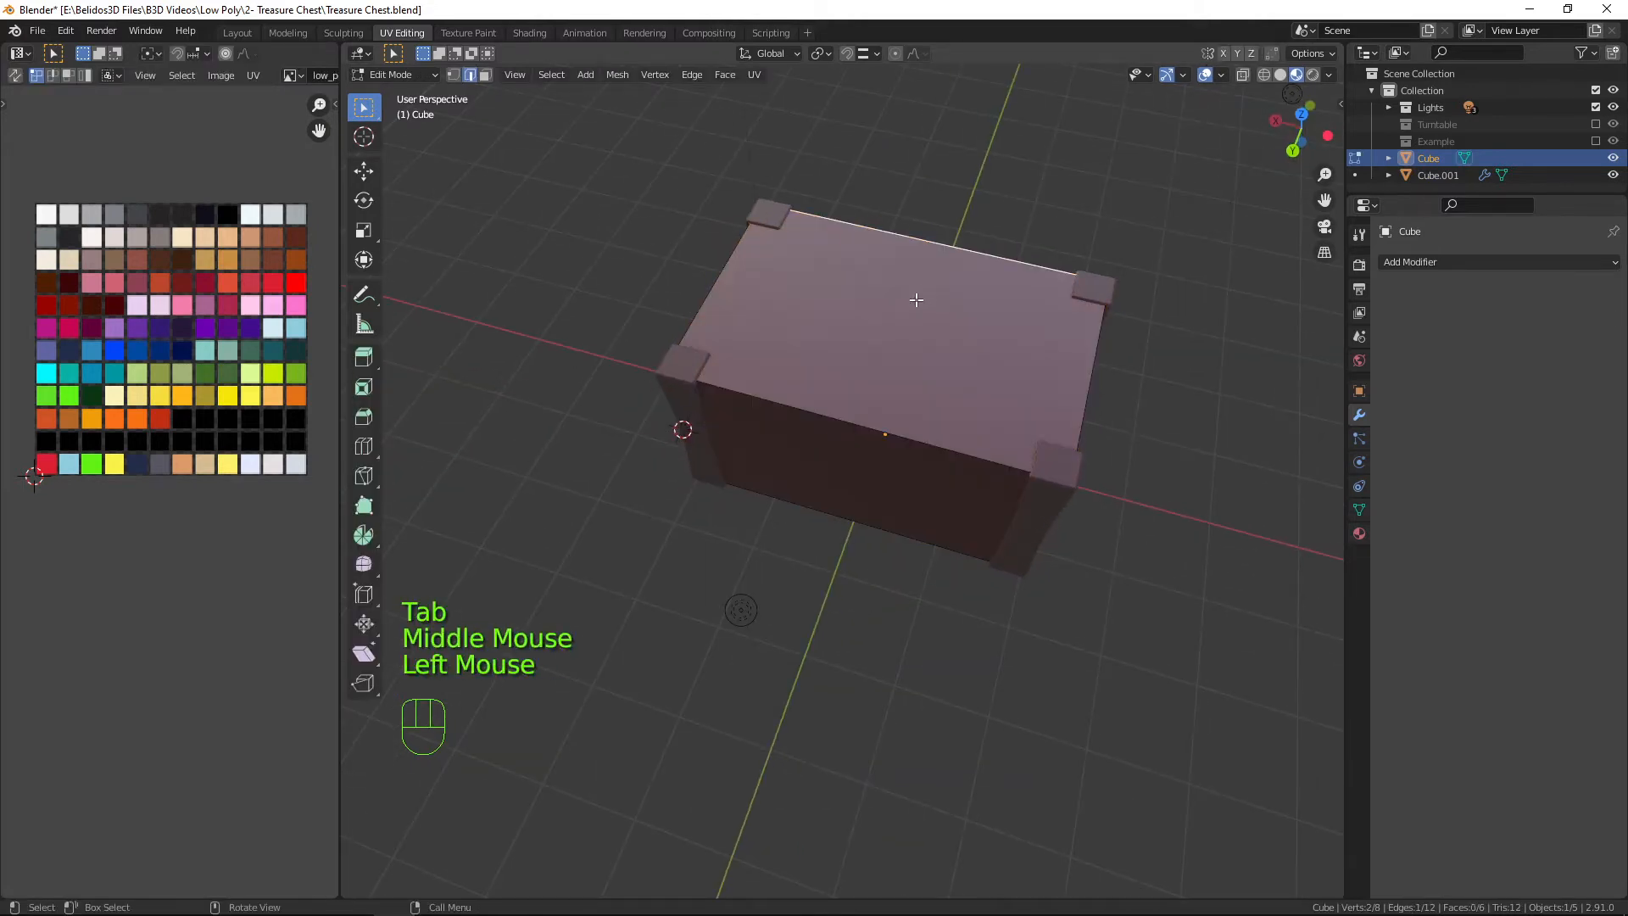
pyautogui.press('3')
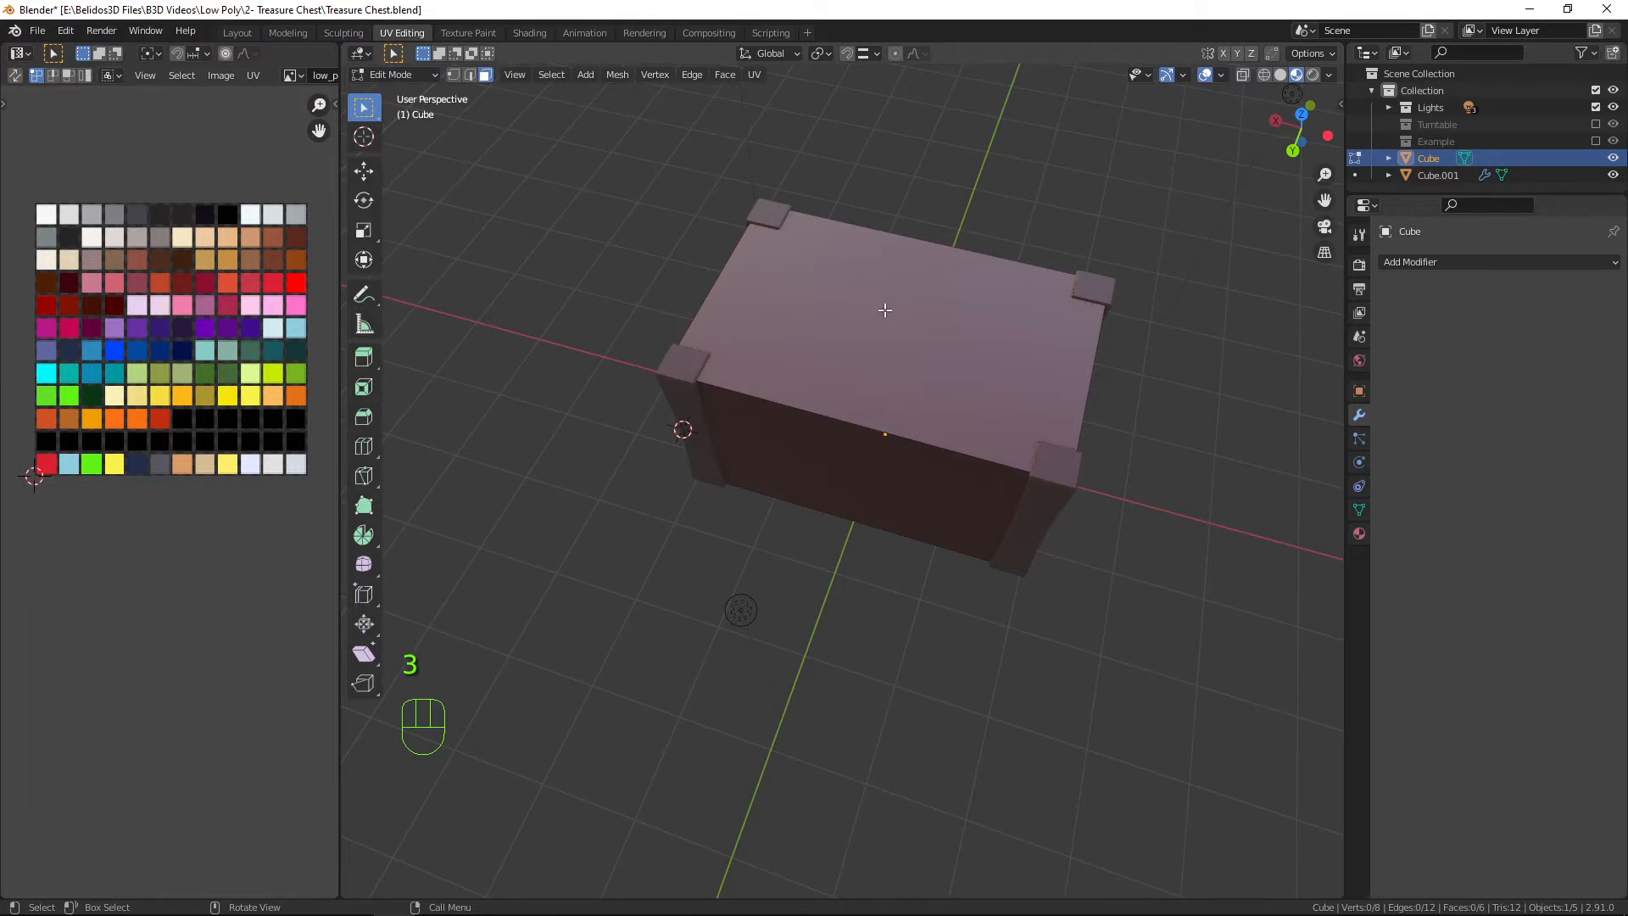
pyautogui.click(907, 329)
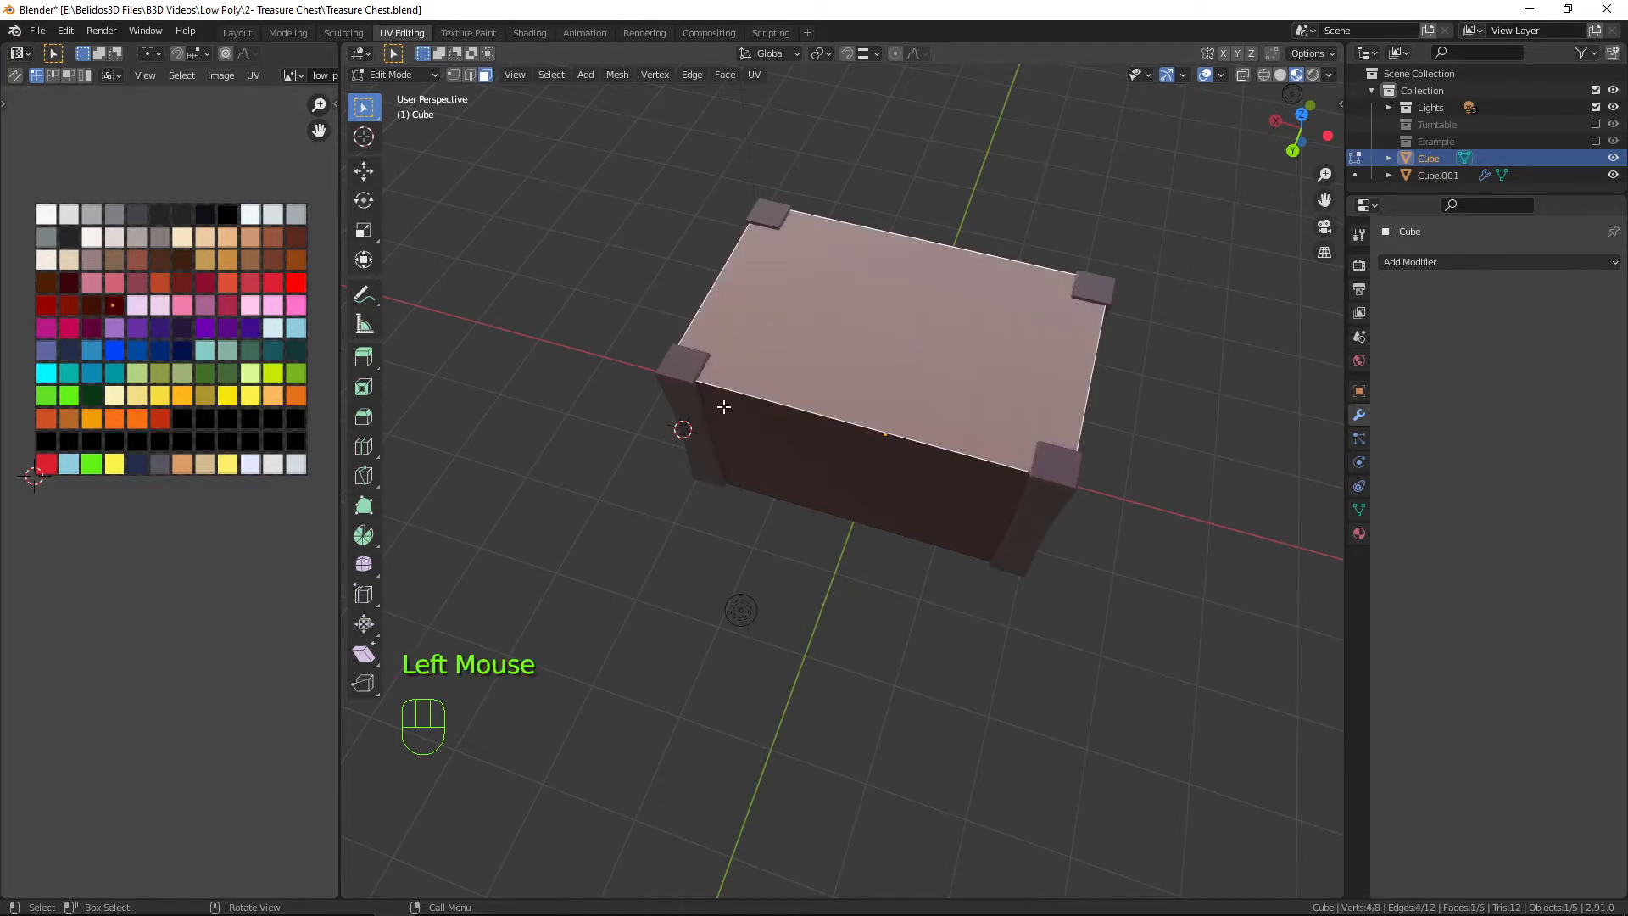
pyautogui.moveTo(723, 407); pyautogui.dragTo(825, 359, button='middle')
pyautogui.press('KP_1')
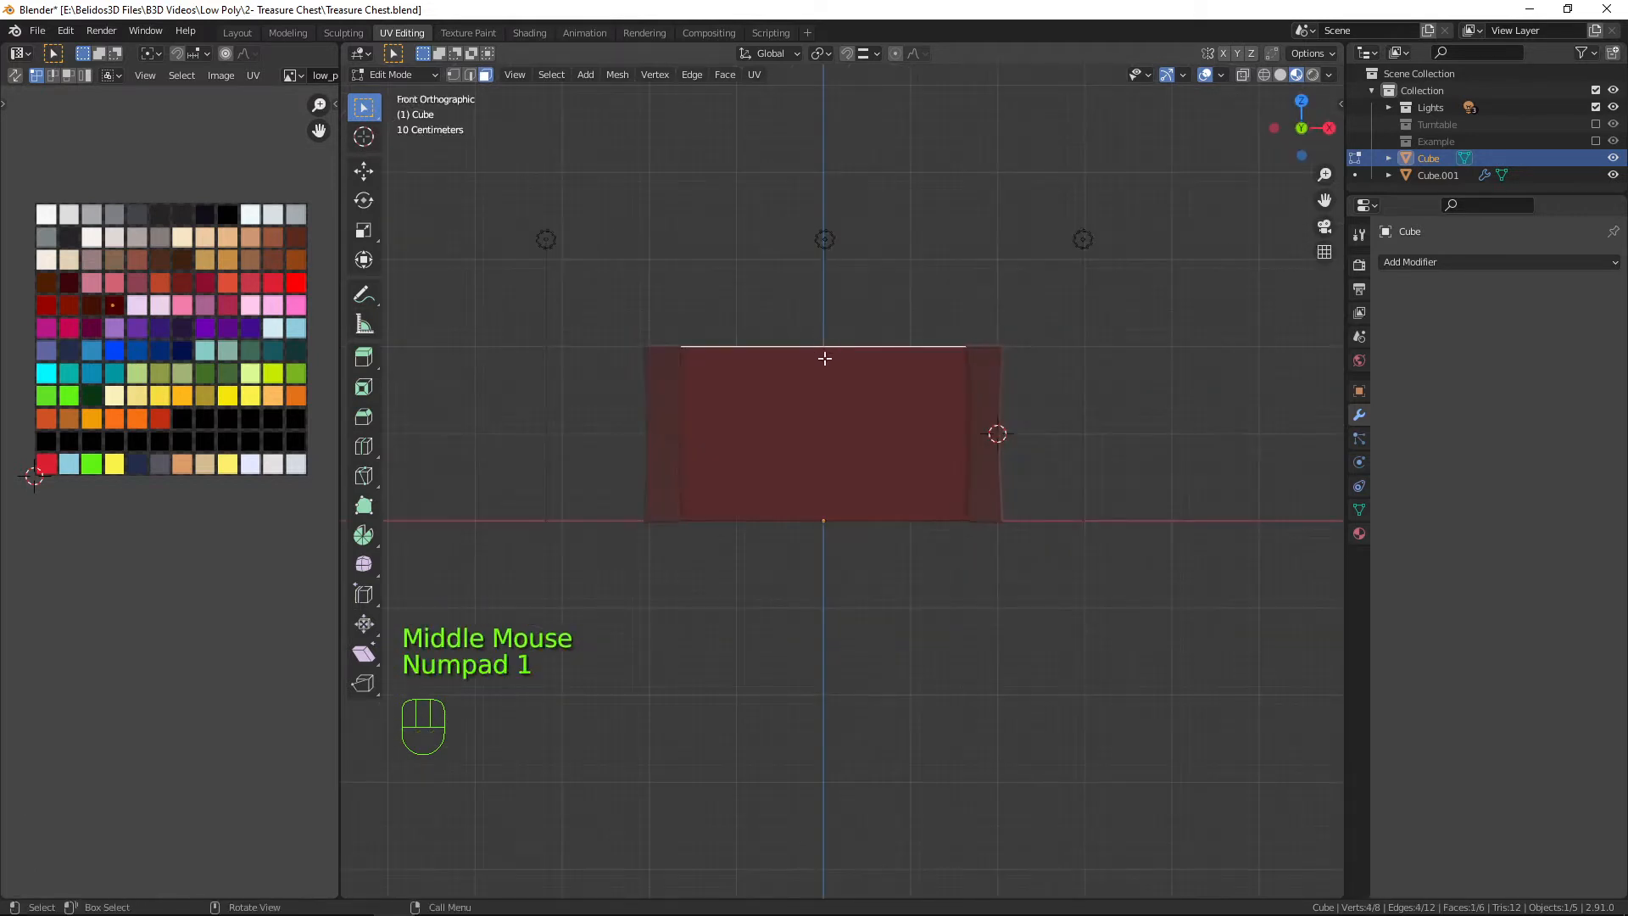
pyautogui.press('g')
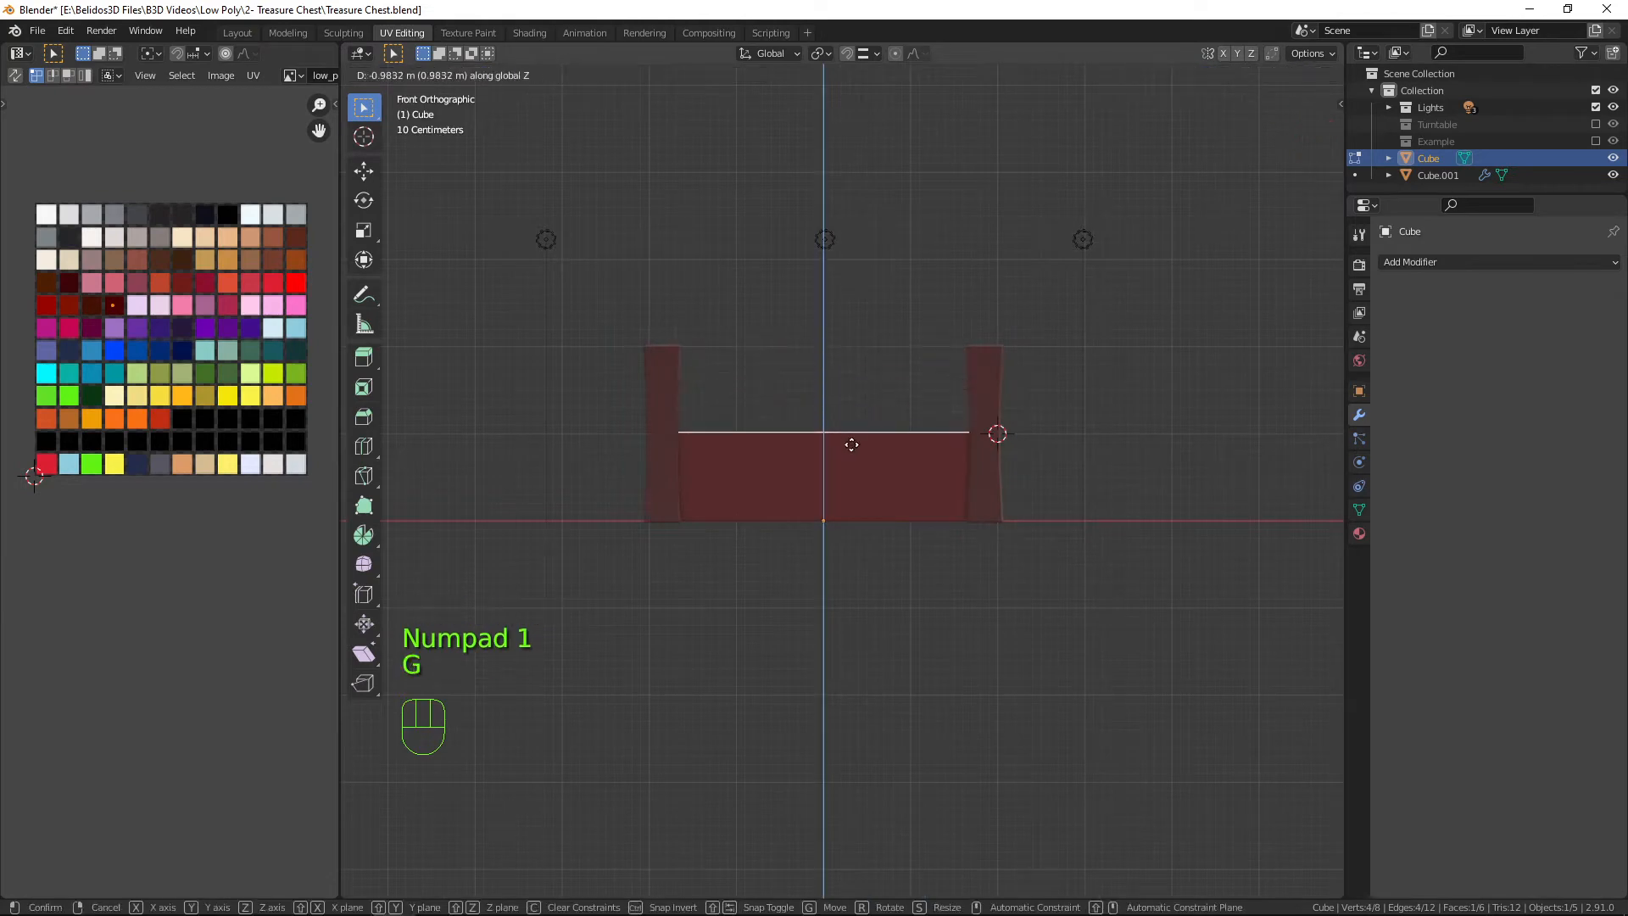
pyautogui.click(846, 506)
pyautogui.moveTo(845, 506); pyautogui.dragTo(801, 463, button='middle')
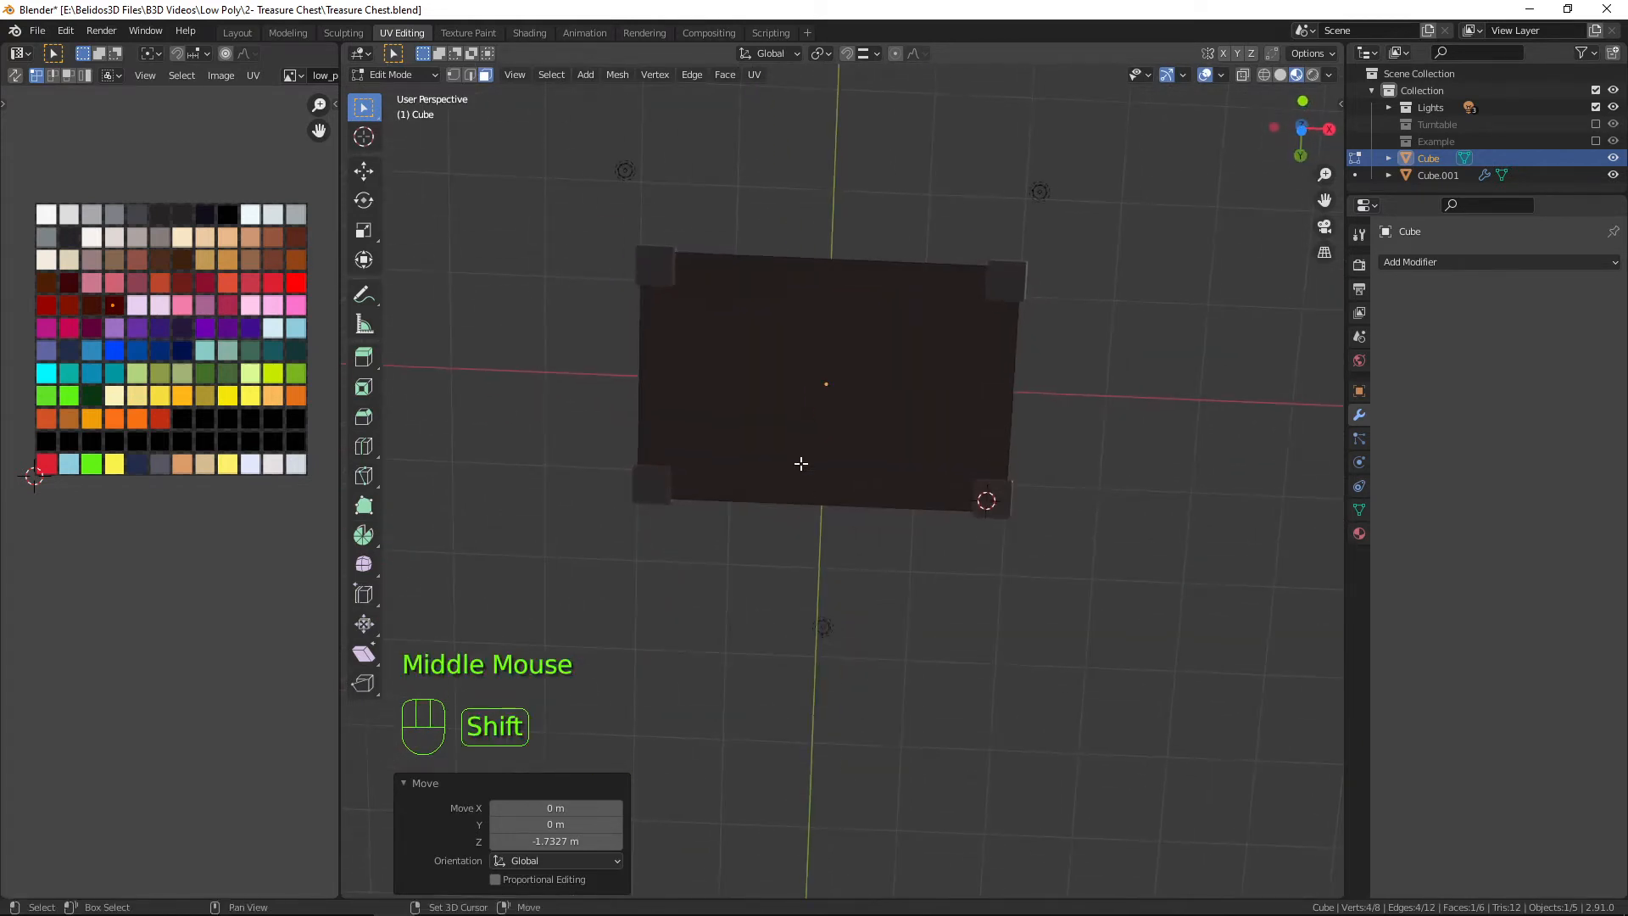
# Inset both the top and bottom faces of the lowered box by about 0.28 m in top view.
pyautogui.keyDown('shift'); pyautogui.click(804, 370); pyautogui.keyUp('shift')
pyautogui.keyDown('shift'); pyautogui.moveTo(839, 392); pyautogui.dragTo(876, 658, button='middle'); pyautogui.keyUp('shift')
pyautogui.scroll(-2, 821, 653)
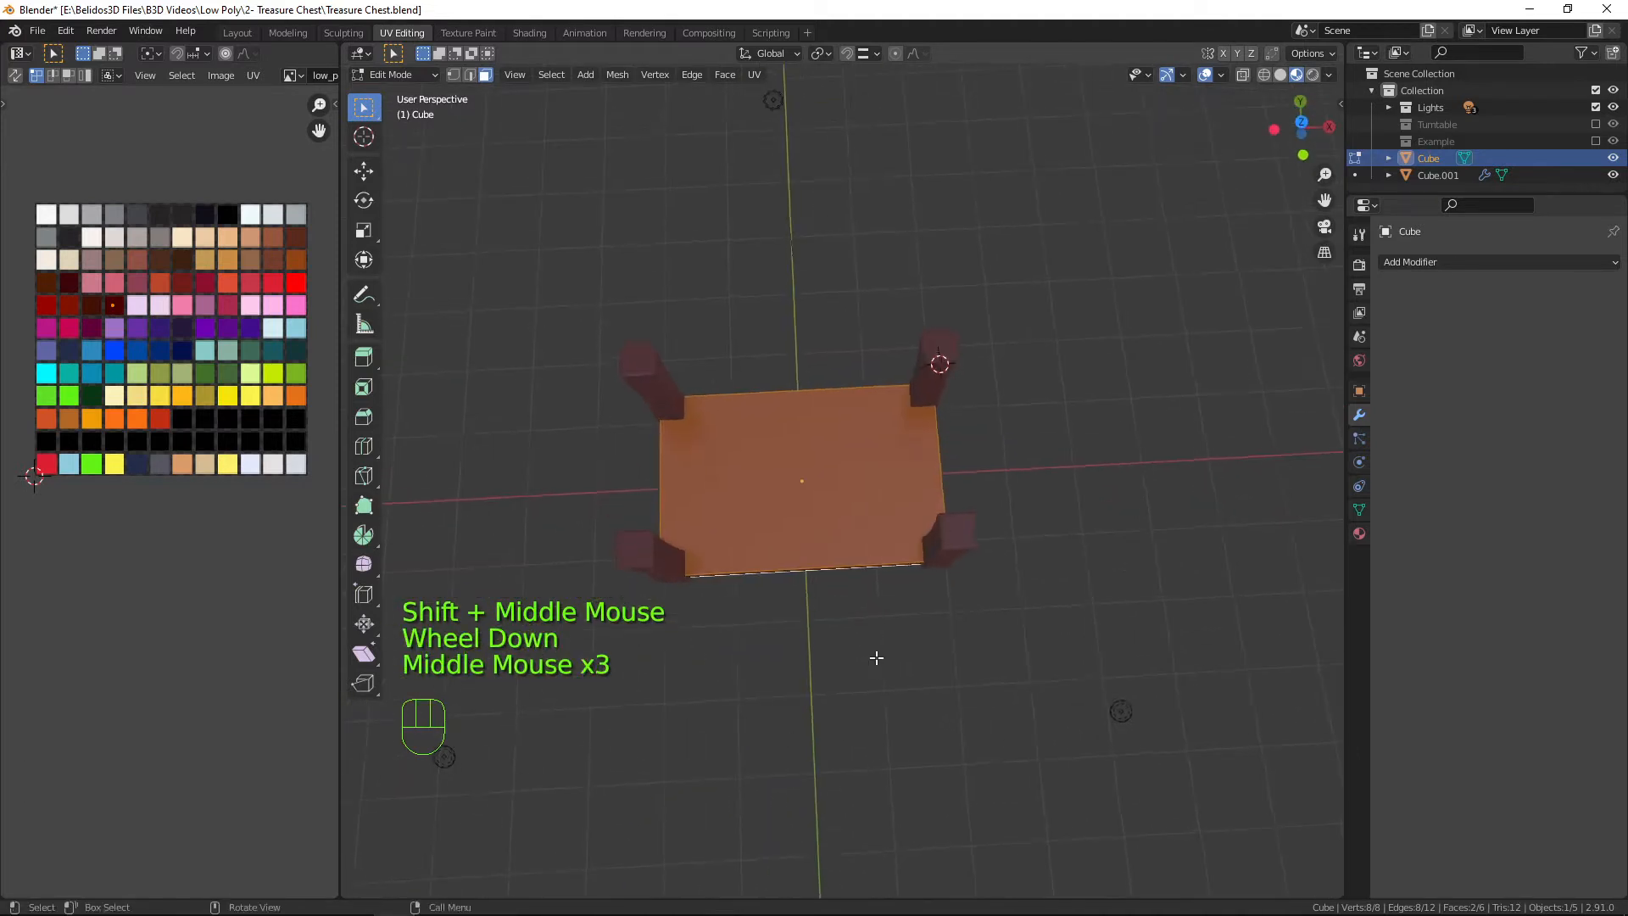
pyautogui.press('KP_7')
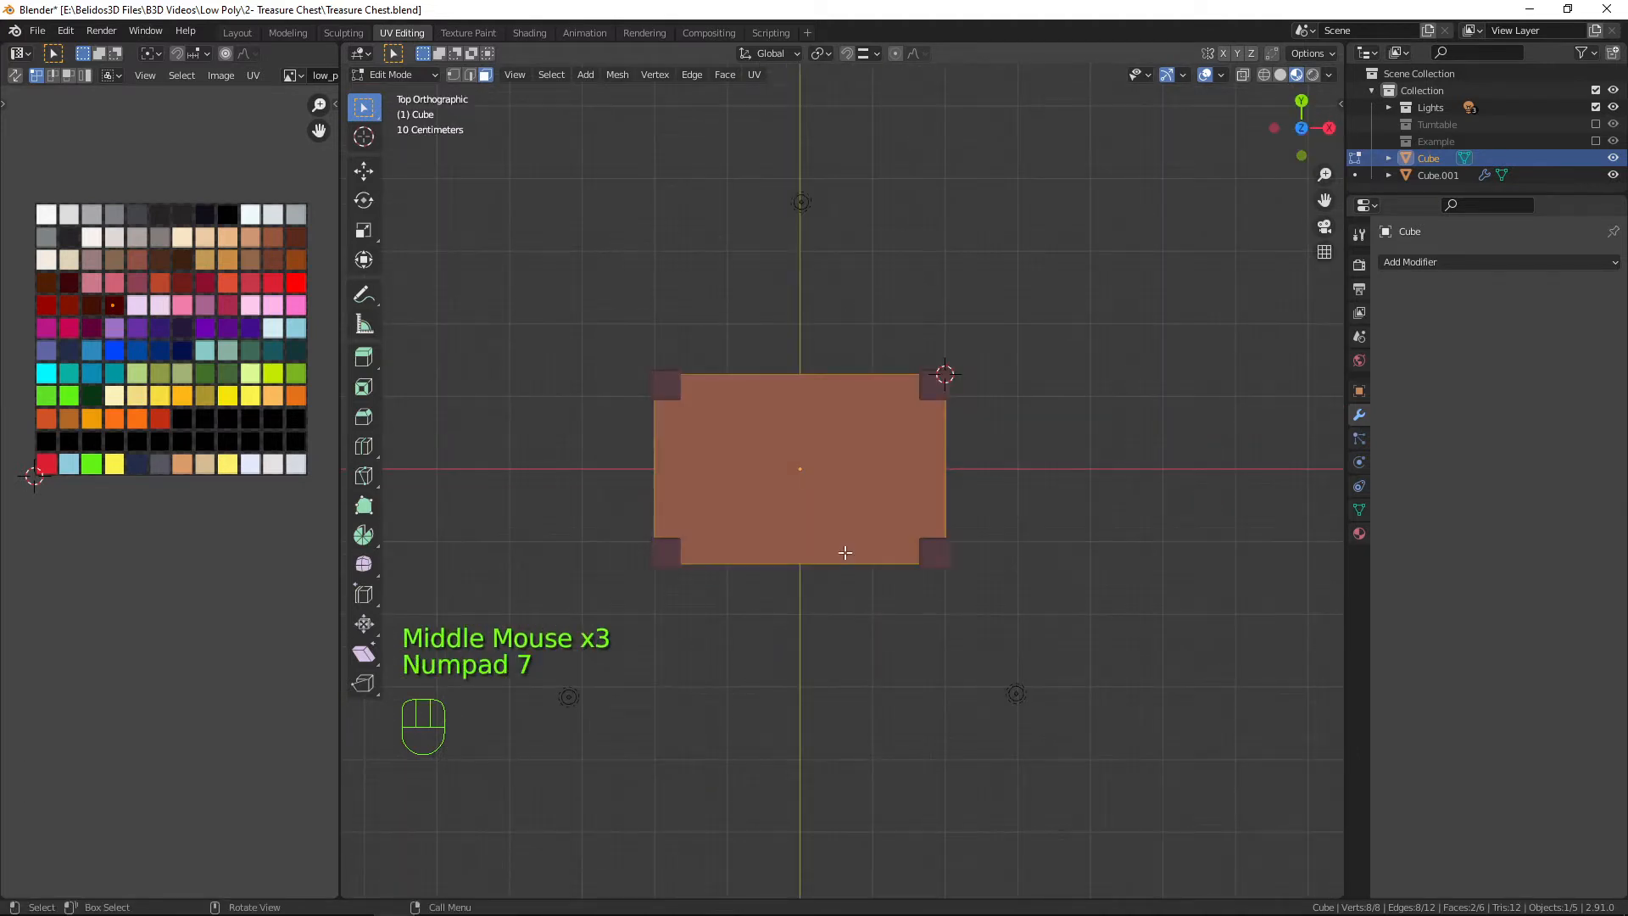
pyautogui.keyDown('shift'); pyautogui.moveTo(806, 458); pyautogui.dragTo(871, 506, button='middle'); pyautogui.keyUp('shift')
pyautogui.scroll(1, 872, 506)
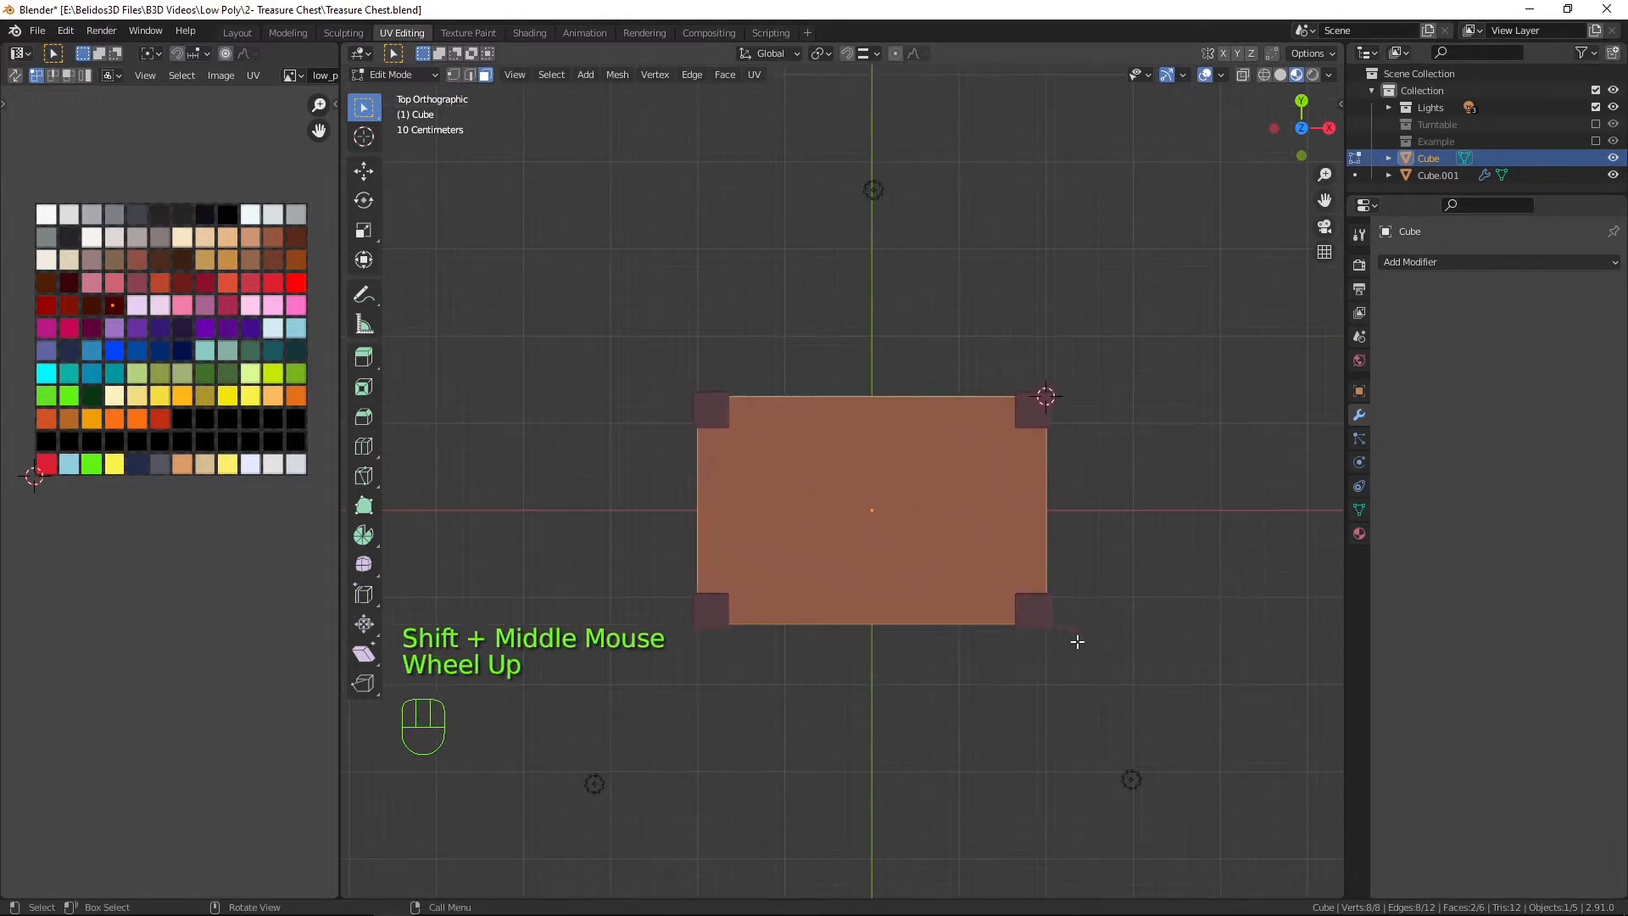
pyautogui.press('i')
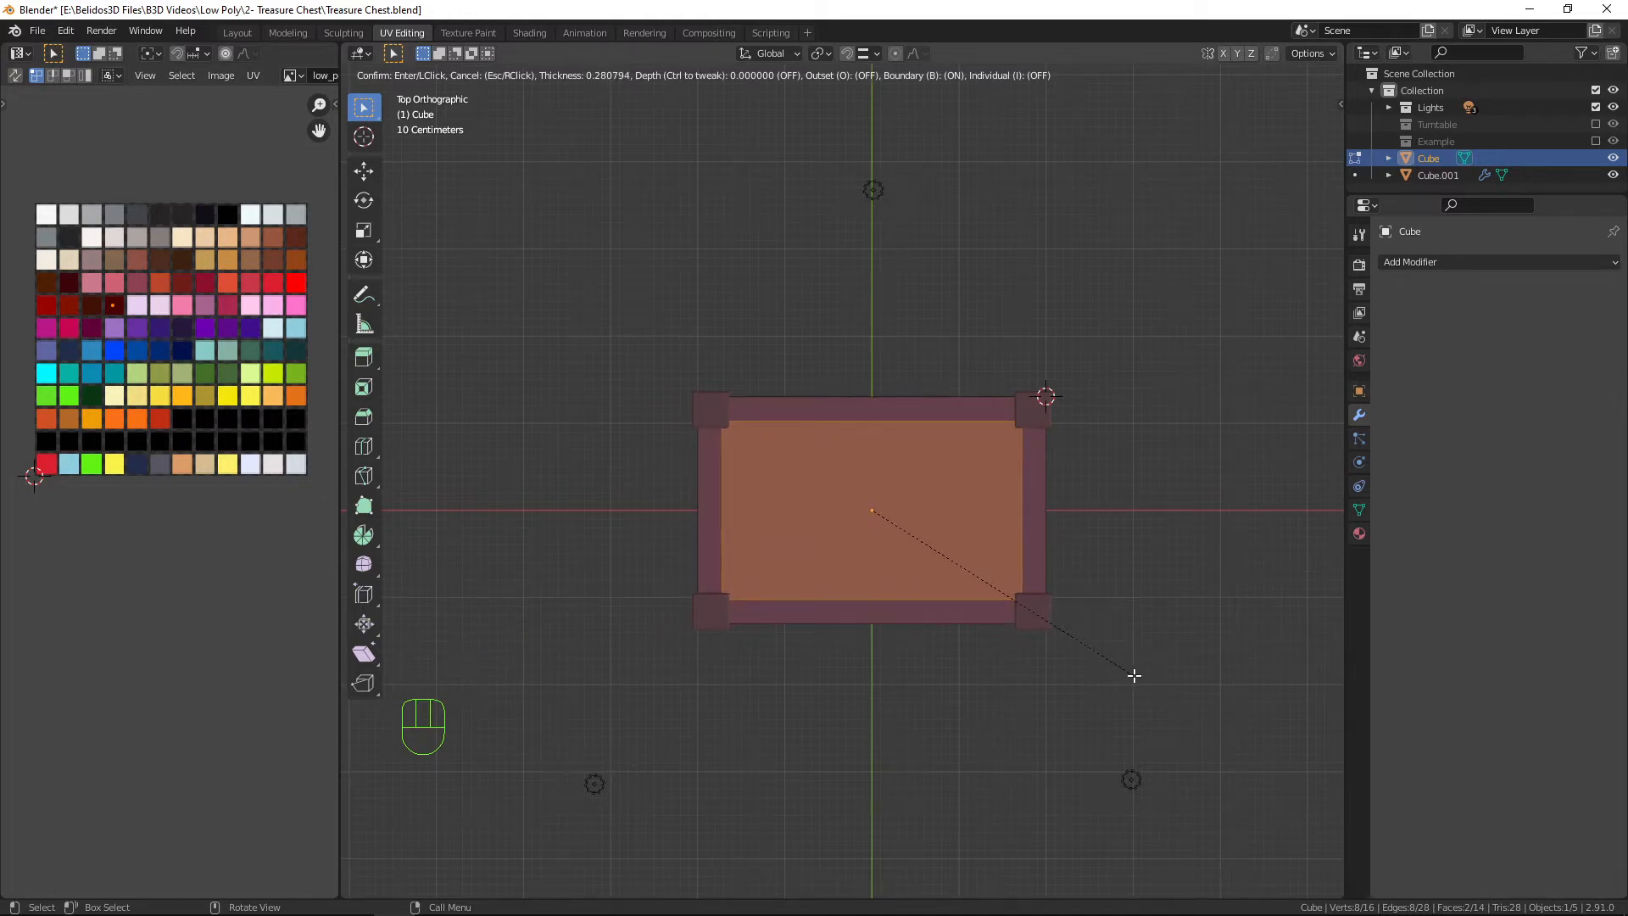
pyautogui.click(1135, 675)
# Bridge the edge loops of the two inset faces to open the base into a hollow frame, then leave Edit Mode.
pyautogui.moveTo(934, 699); pyautogui.dragTo(946, 640, button='middle')
pyautogui.moveTo(807, 610); pyautogui.dragTo(766, 510, button='middle')
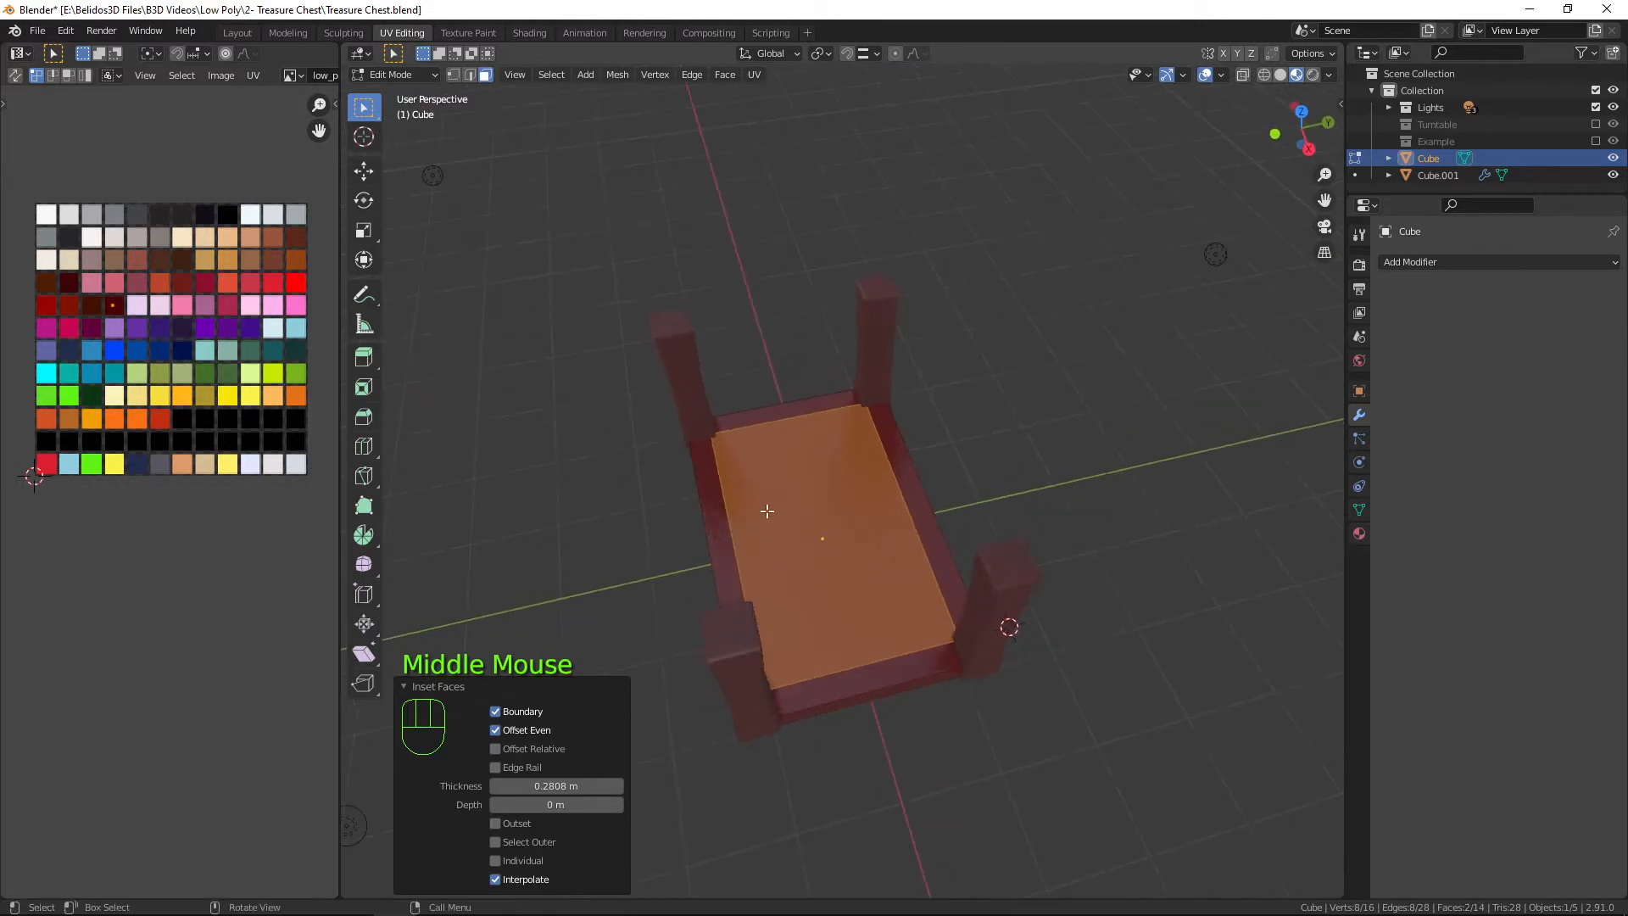
pyautogui.moveTo(903, 727); pyautogui.dragTo(821, 305, button='middle')
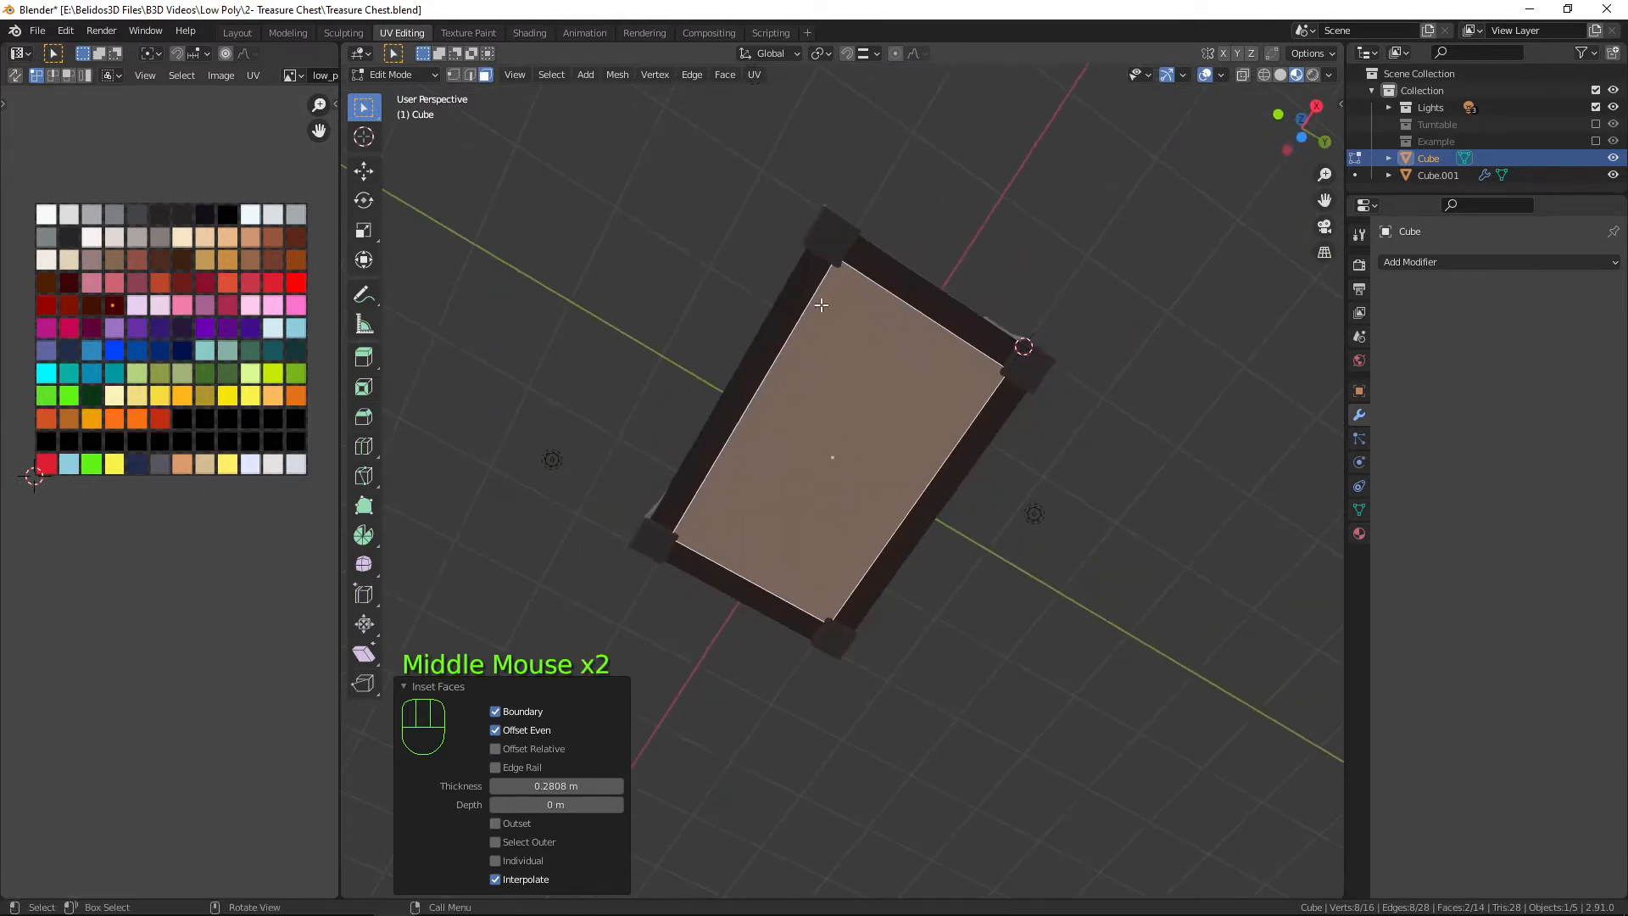
pyautogui.moveTo(933, 527); pyautogui.dragTo(1060, 748, button='middle')
pyautogui.moveTo(946, 628); pyautogui.dragTo(912, 631, button='middle')
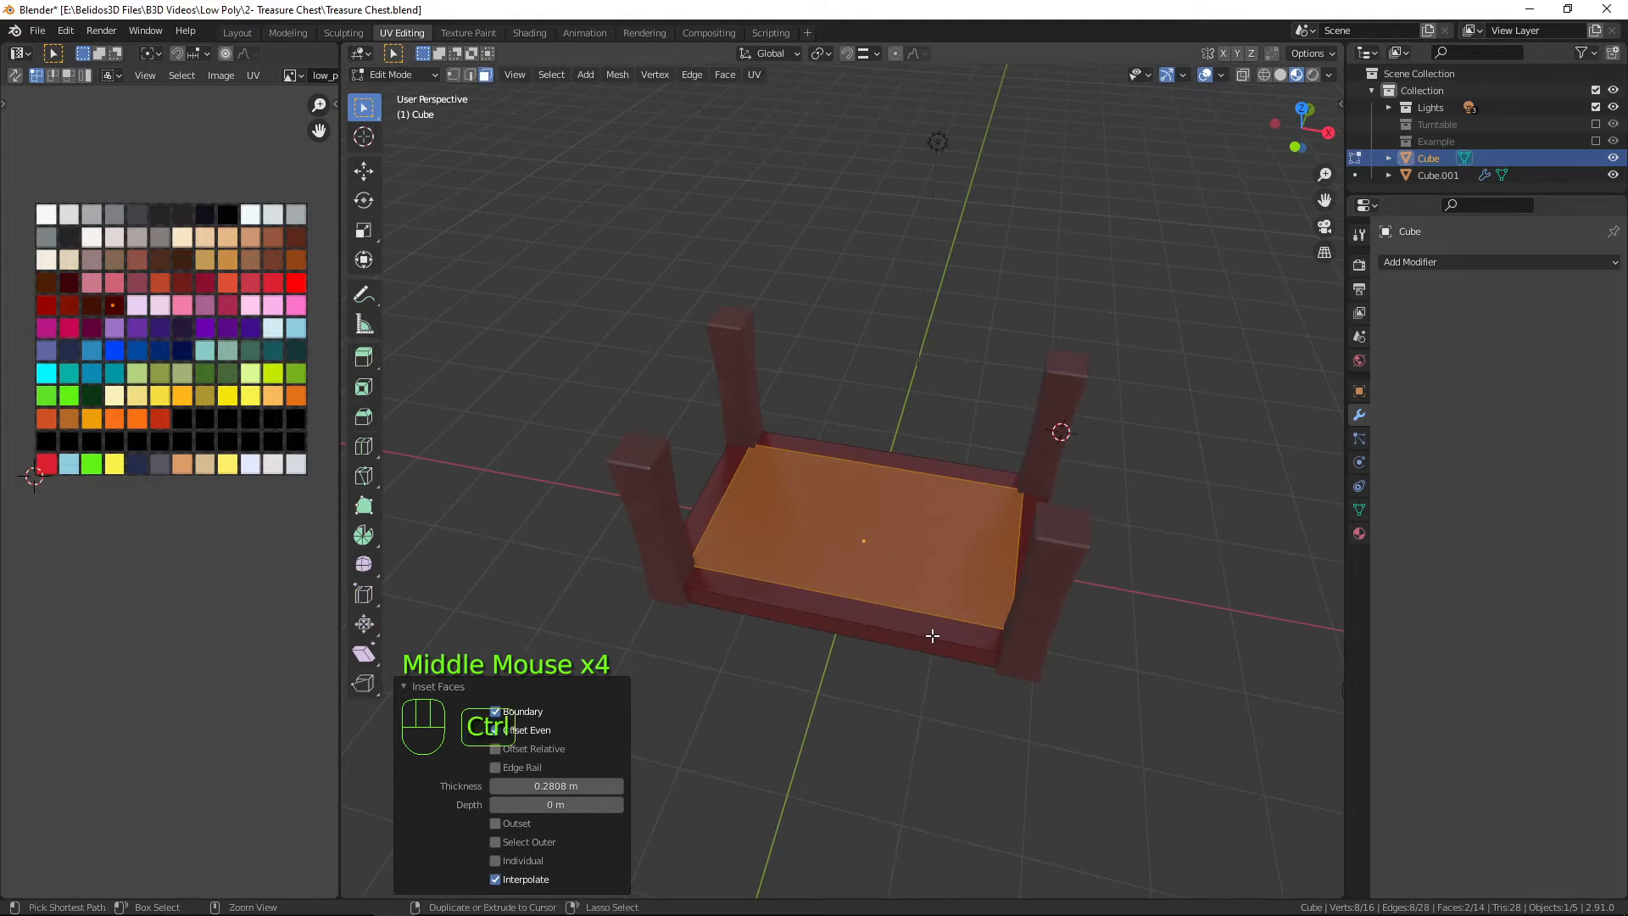
pyautogui.hotkey('ctrl', 'e')
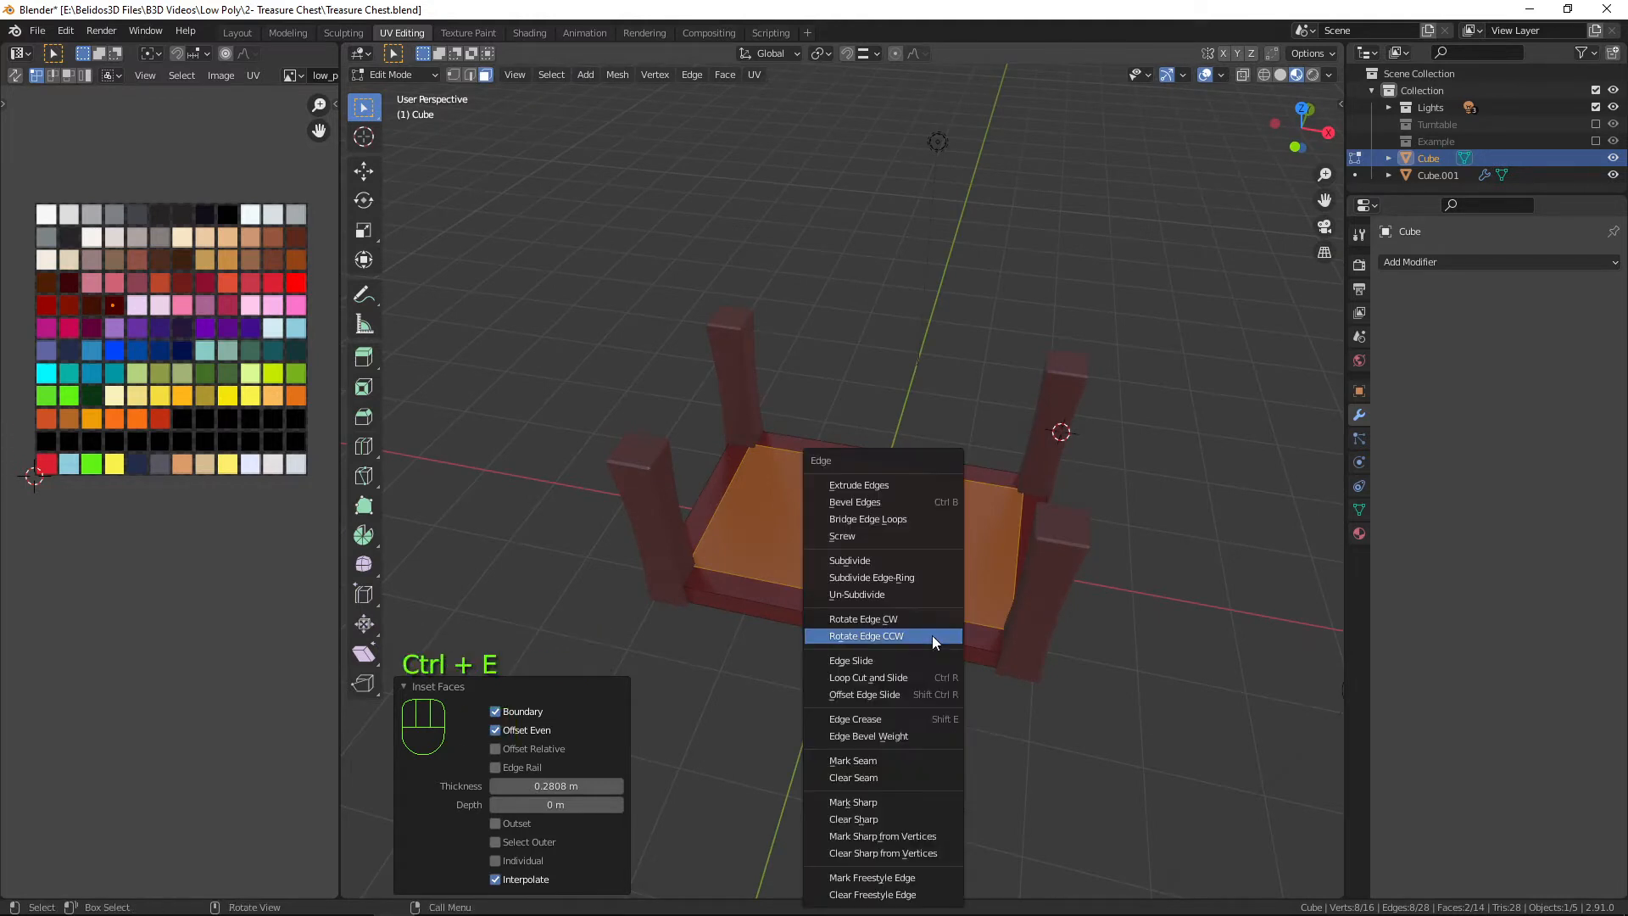
pyautogui.click(912, 516)
pyautogui.moveTo(946, 610); pyautogui.dragTo(817, 339, button='middle')
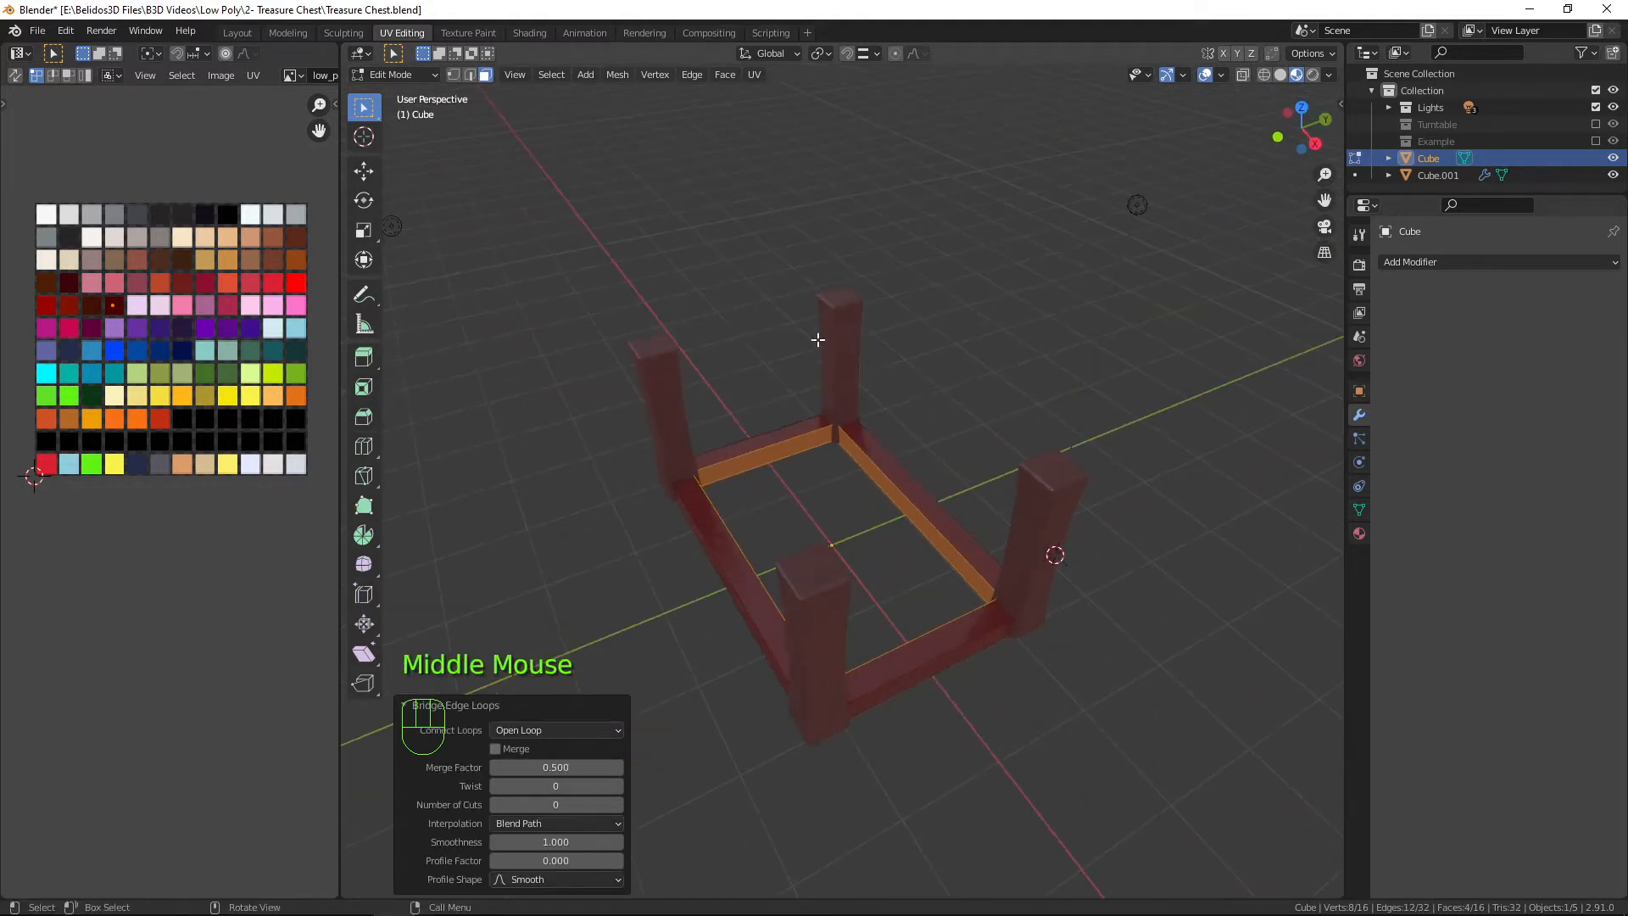
pyautogui.moveTo(817, 642); pyautogui.dragTo(717, 420, button='middle')
pyautogui.press('Tab')
# Duplicate the entire base frame mesh and move the copy up about 1.78 m on Z to the tops of the posts.
pyautogui.moveTo(857, 627); pyautogui.dragTo(827, 515, button='middle')
pyautogui.scroll(3, 959, 540)
pyautogui.press('Tab')
pyautogui.press('a')
pyautogui.press('KP_1')
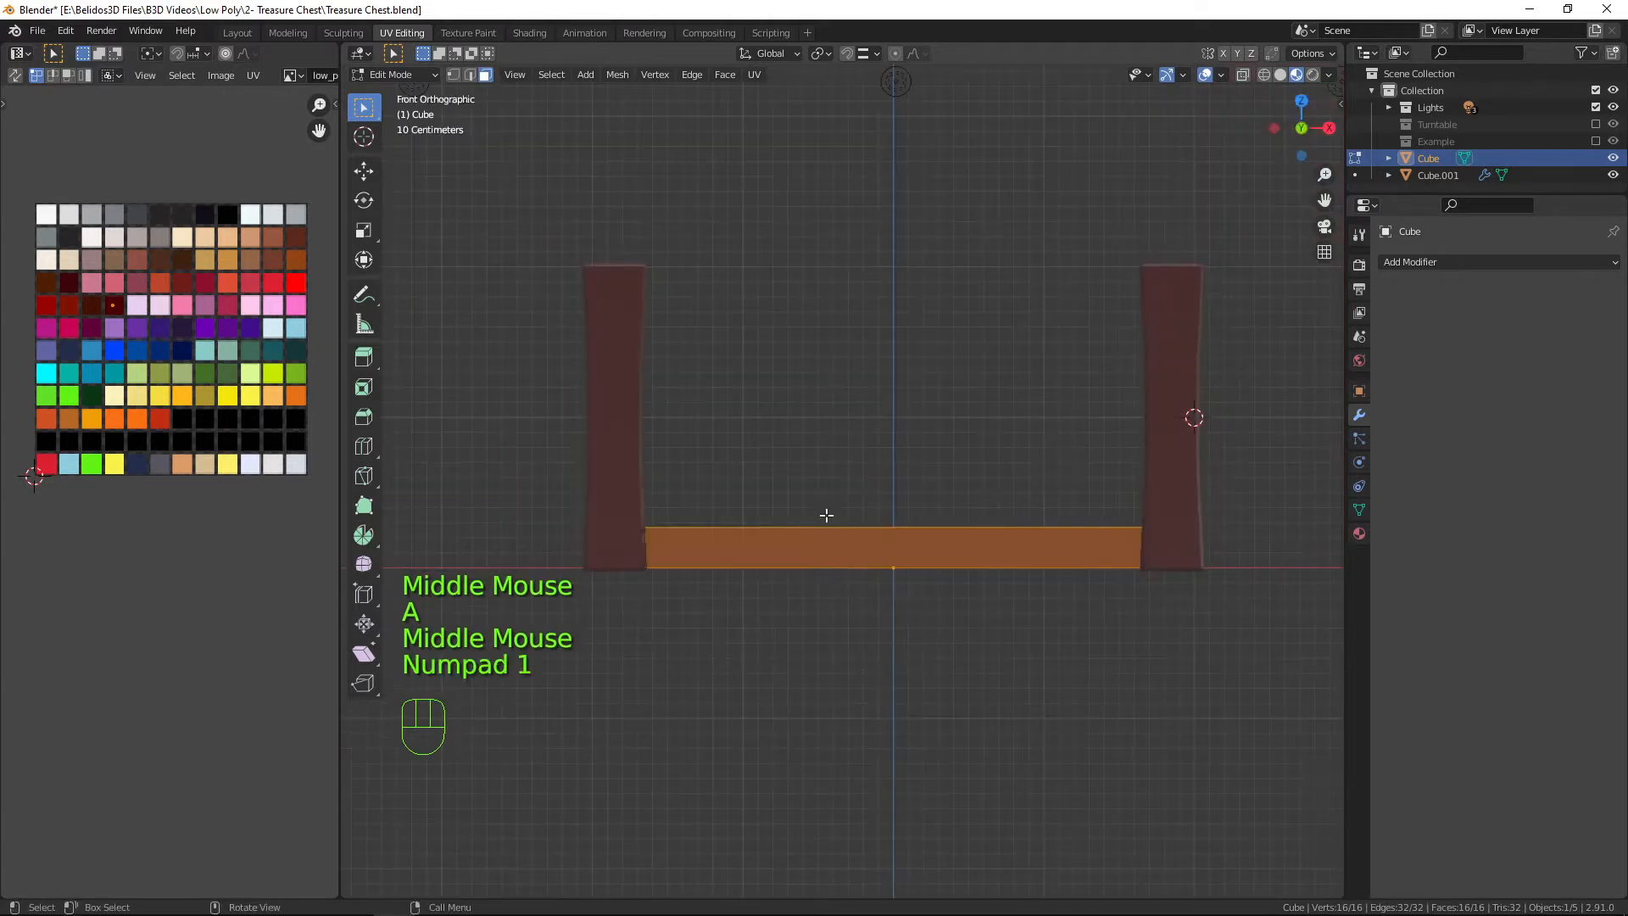
pyautogui.keyDown('shift'); pyautogui.moveTo(1030, 532); pyautogui.dragTo(980, 569, button='middle'); pyautogui.keyUp('shift')
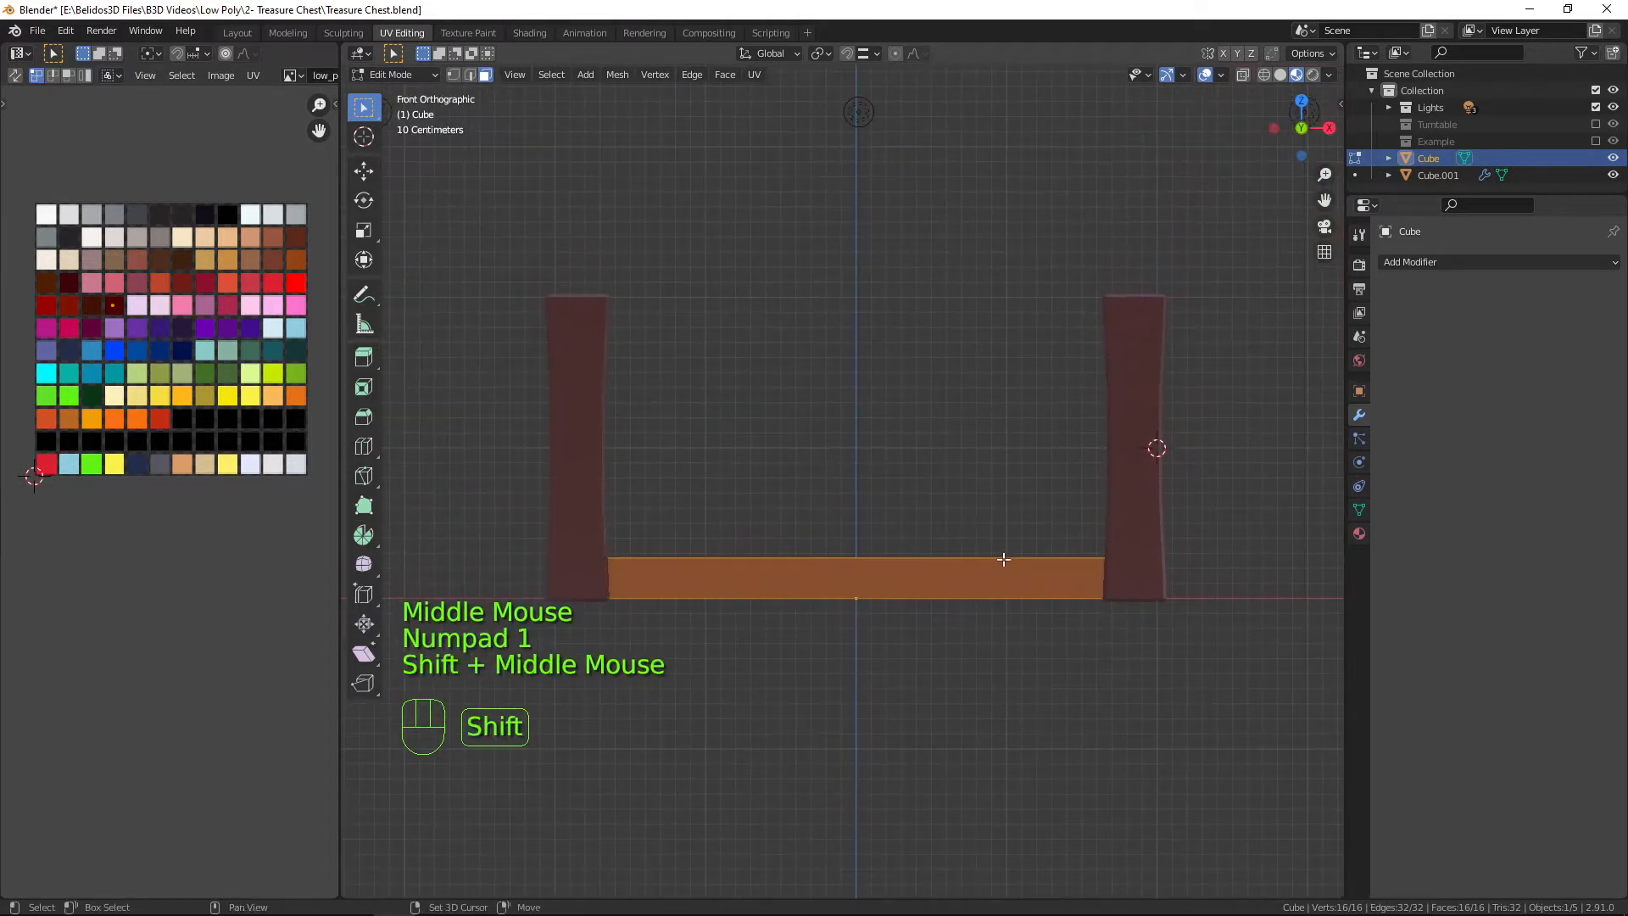
pyautogui.hotkey('shift', 'd')
pyautogui.rightClick(1081, 525)
pyautogui.press('g')
pyautogui.press('z')
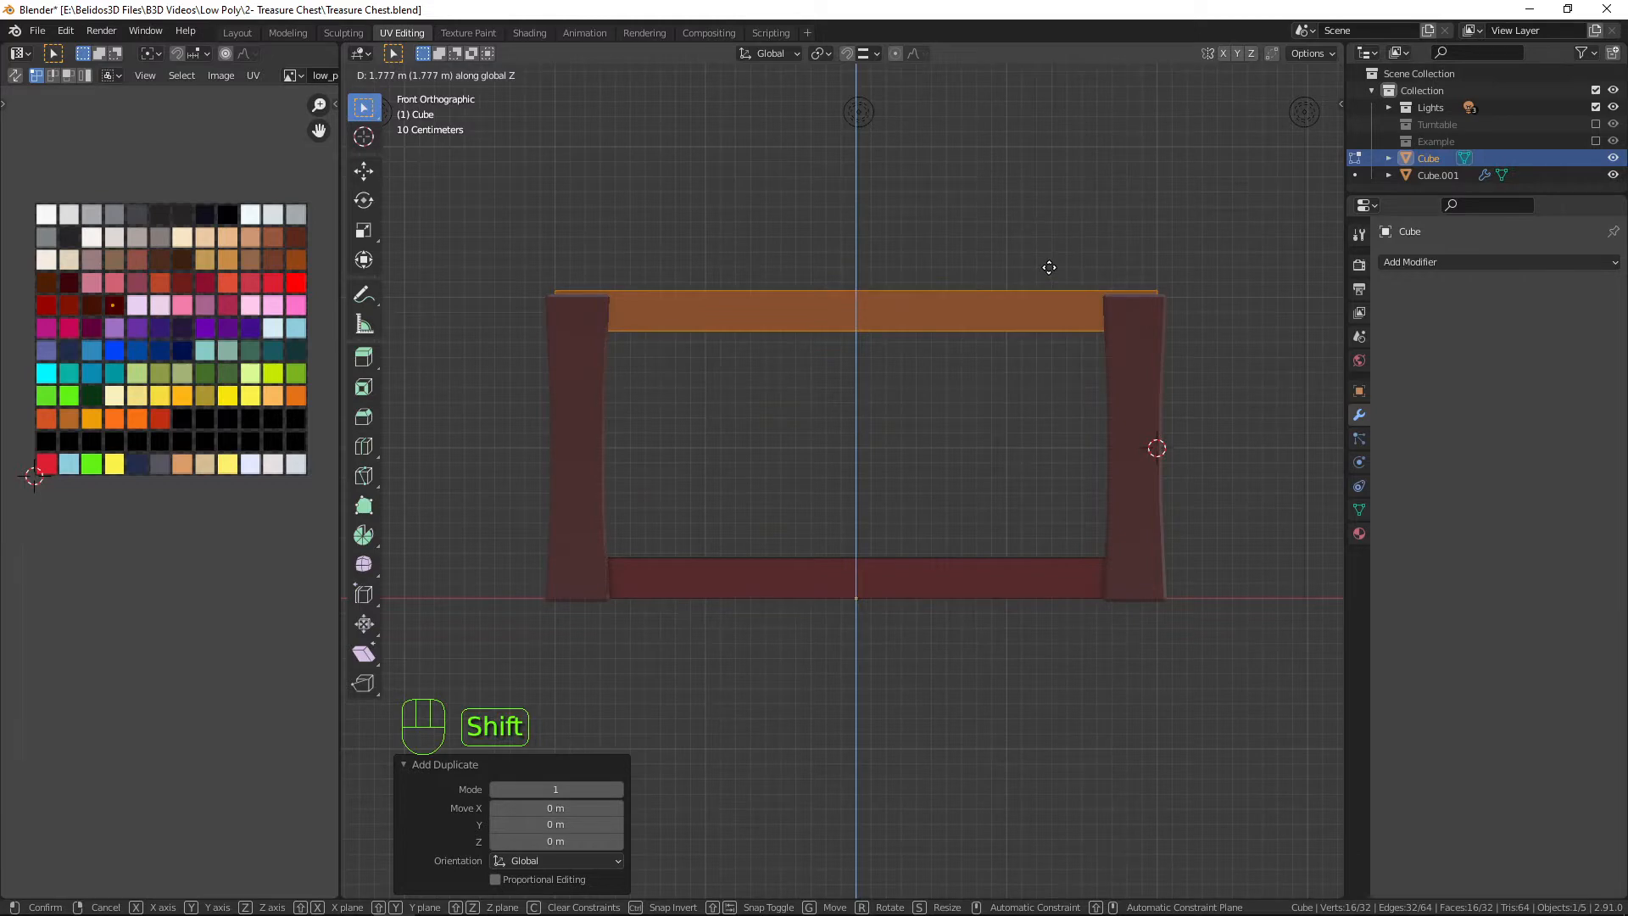
pyautogui.click(1048, 267)
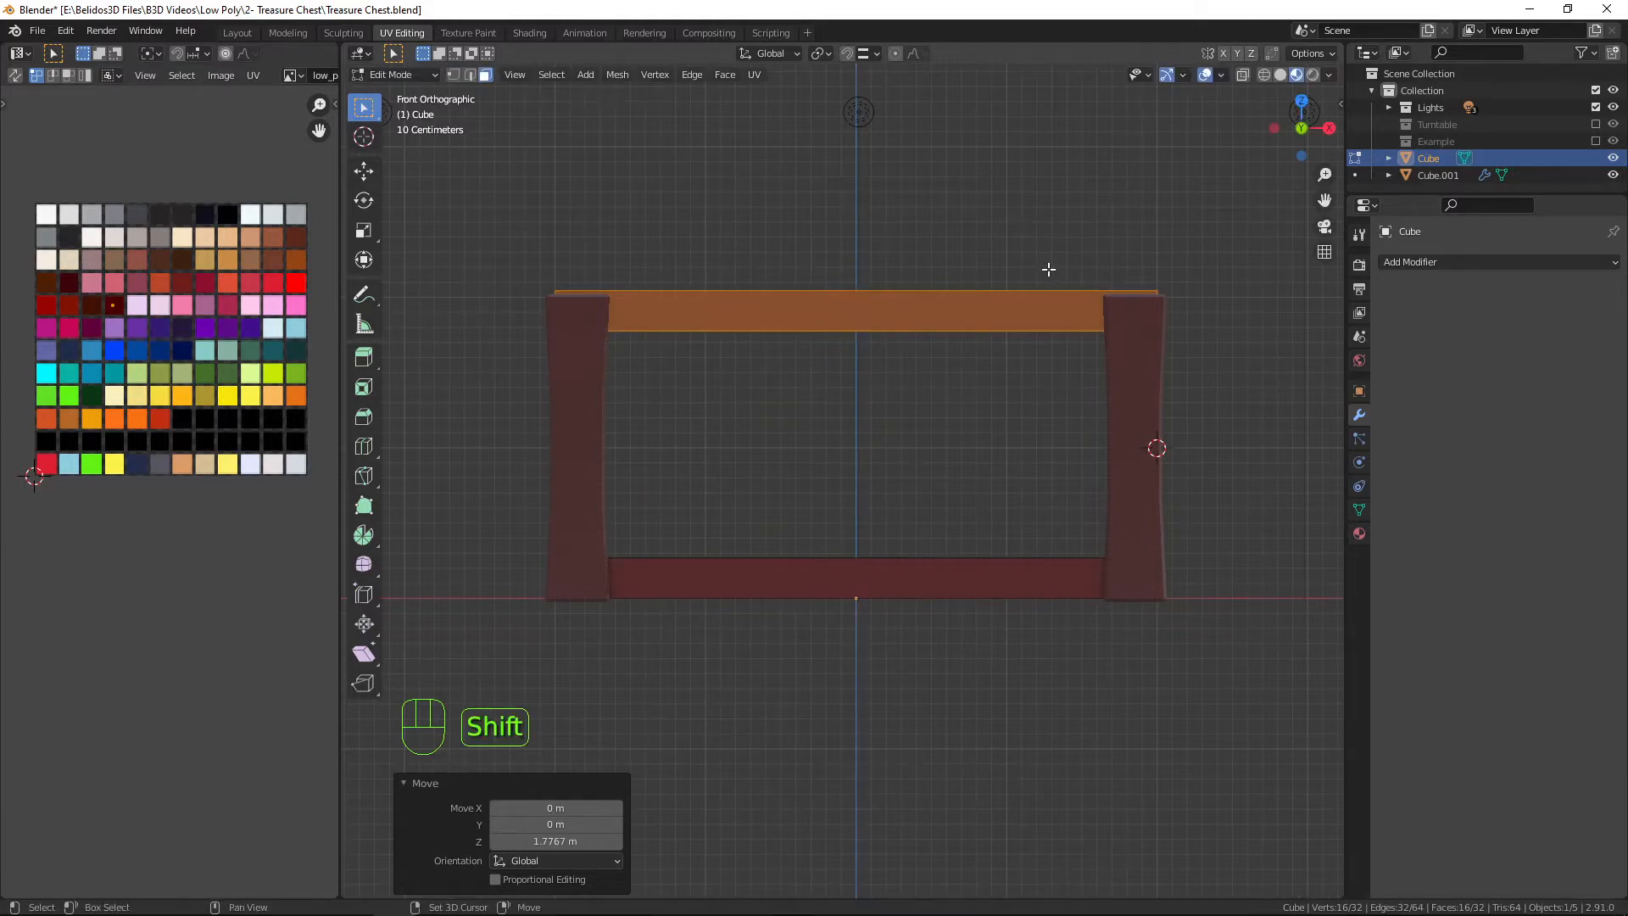
# Duplicate the upper frame in place, separate the copy by selection into its own object, and return to Object Mode.
pyautogui.hotkey('shift', 'd')
pyautogui.rightClick(961, 197)
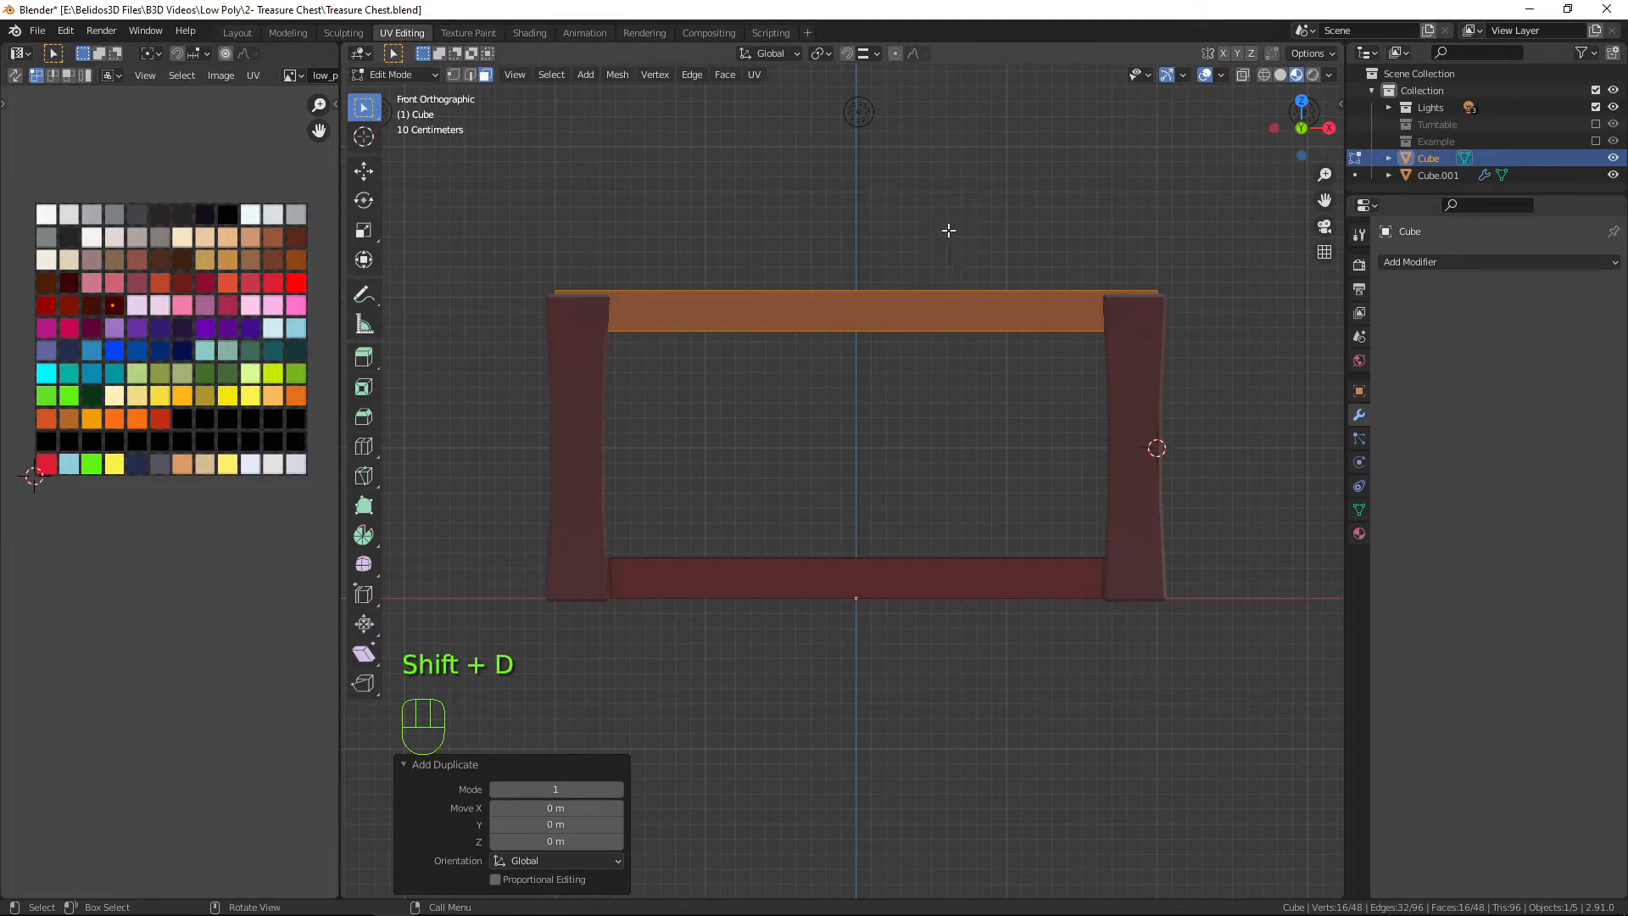
pyautogui.moveTo(1119, 282); pyautogui.dragTo(1107, 398, button='middle')
pyautogui.press('p')
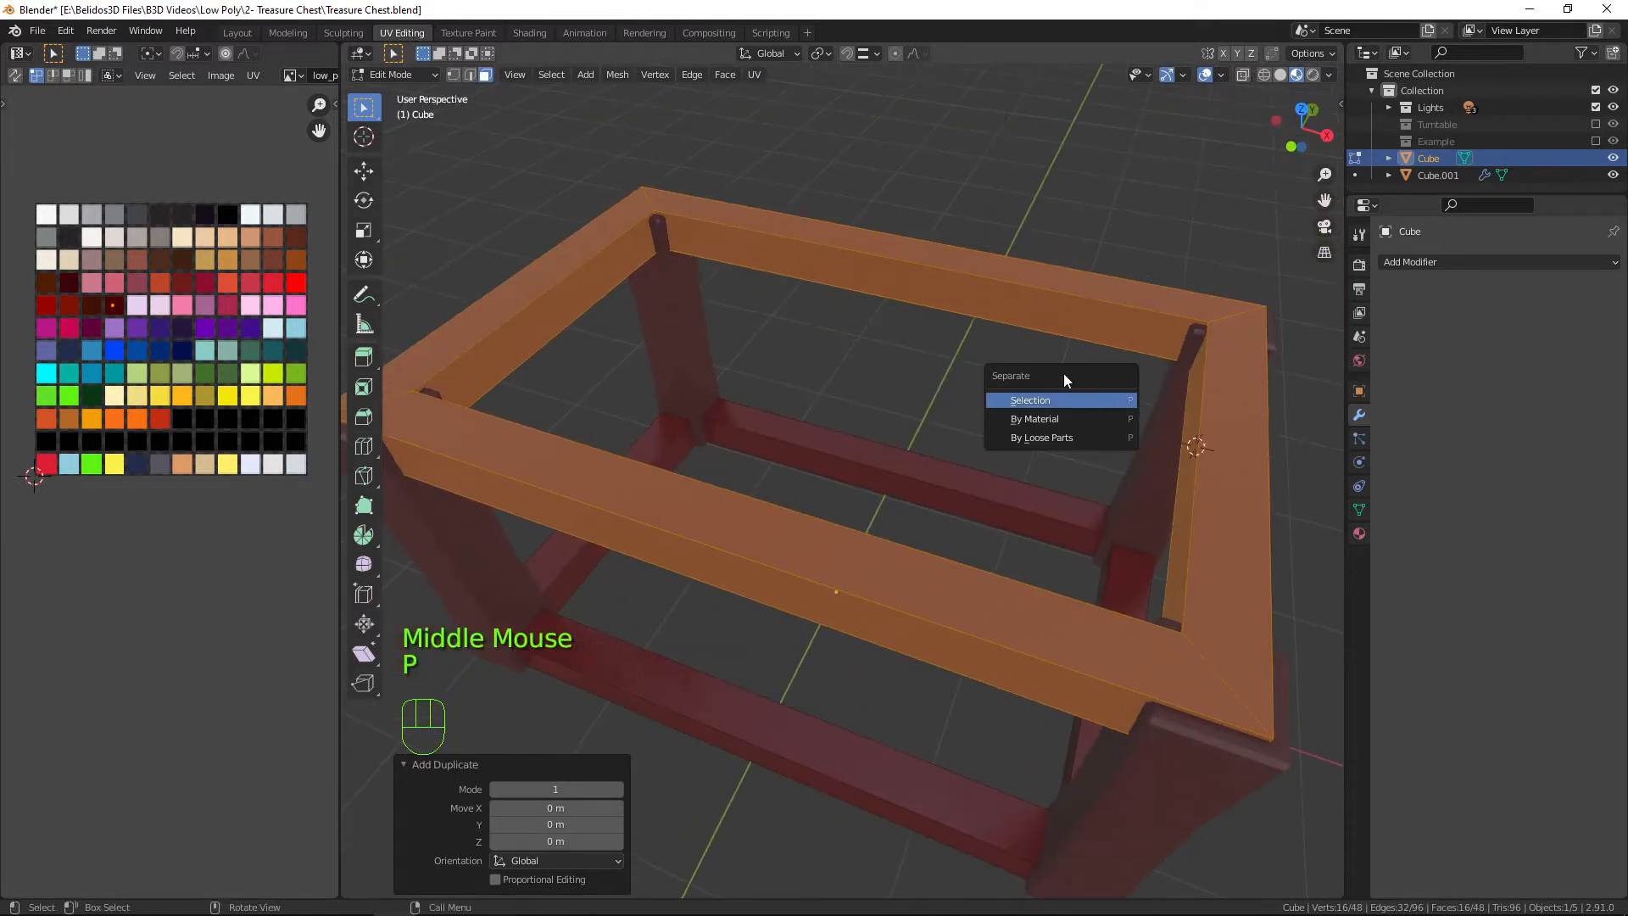
pyautogui.click(1034, 397)
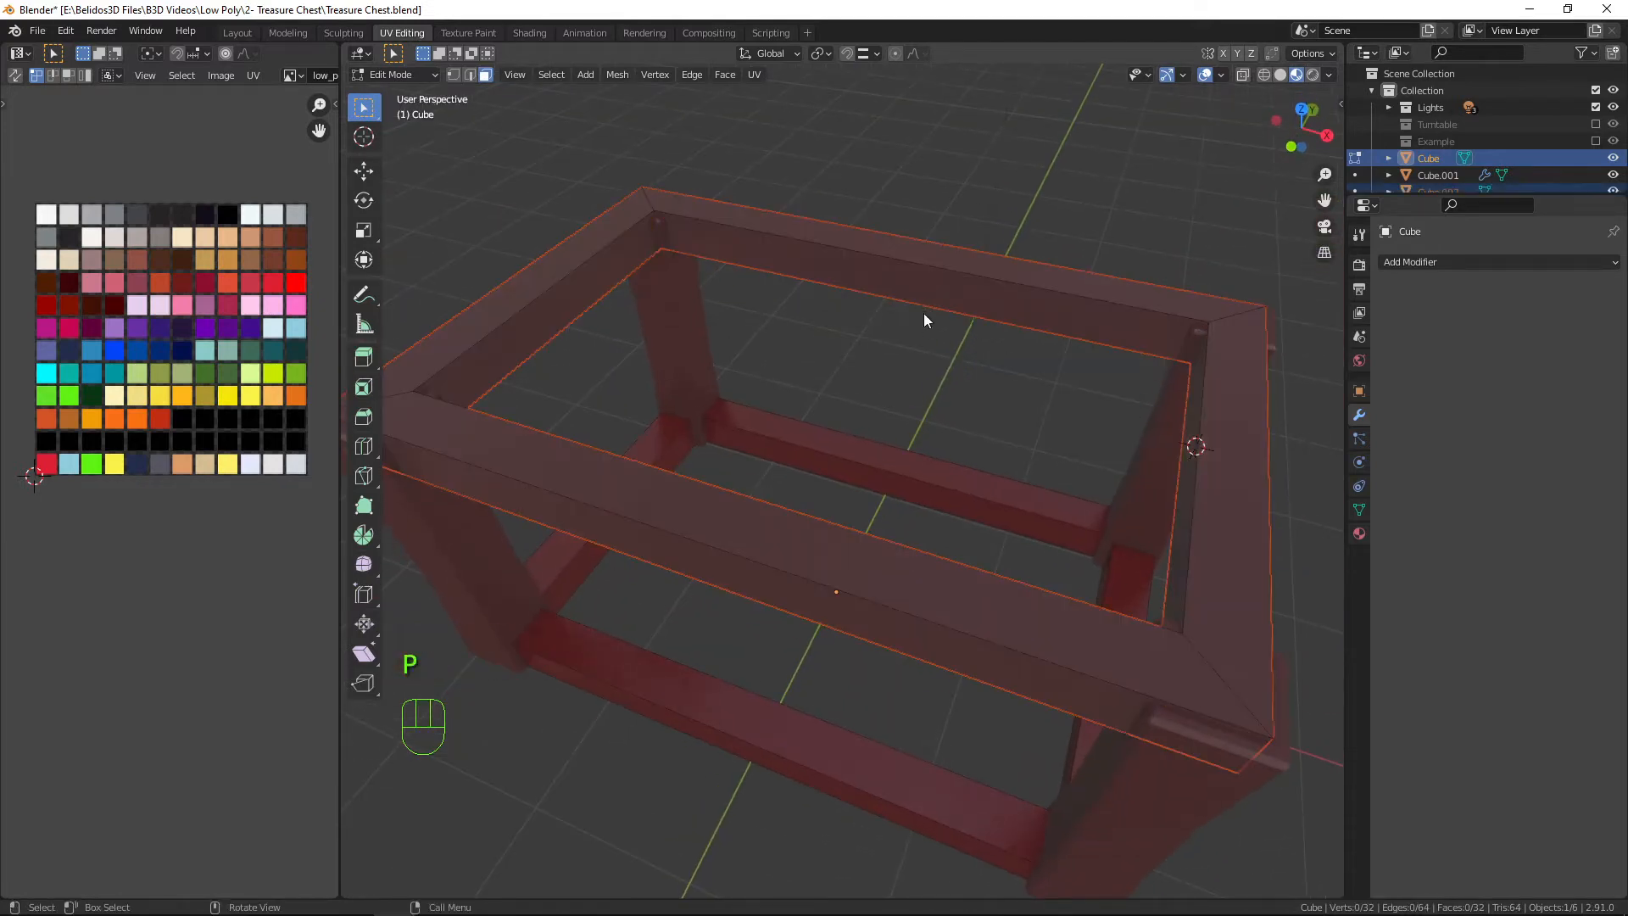
pyautogui.press('Tab')
# Raise the separated frame copy by about 0.86 m on Z and hide it.
pyautogui.scroll(-2, 924, 319)
pyautogui.moveTo(924, 319); pyautogui.dragTo(822, 364, button='middle')
pyautogui.click(821, 365)
pyautogui.moveTo(817, 419); pyautogui.dragTo(844, 395, button='middle')
pyautogui.press('g')
pyautogui.click(841, 289)
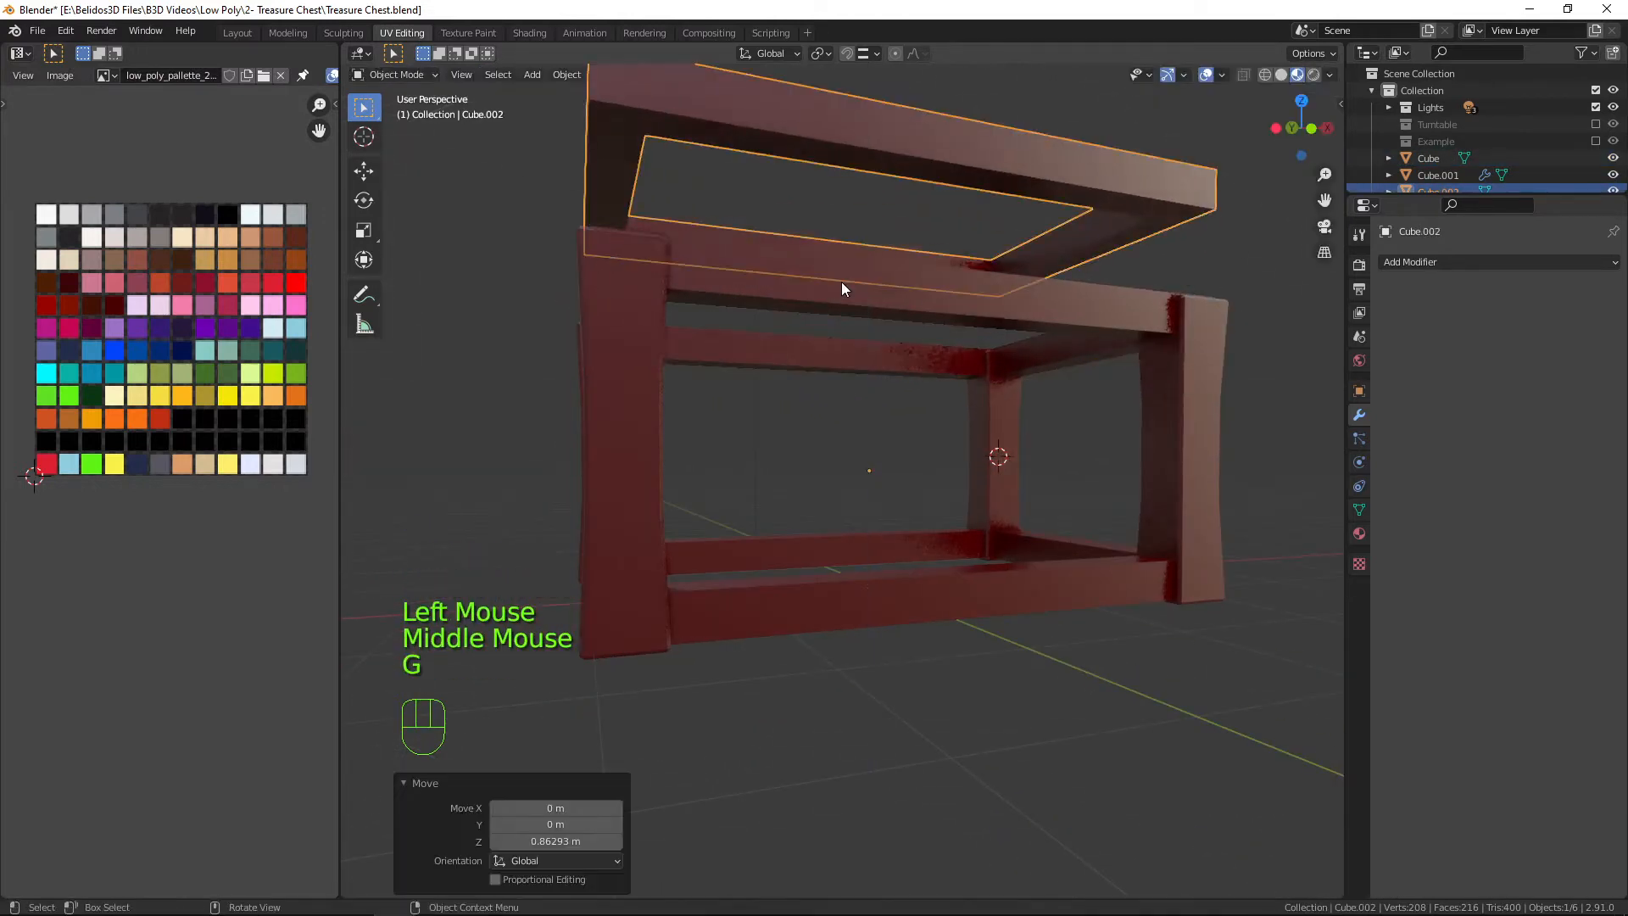
pyautogui.moveTo(841, 289); pyautogui.dragTo(947, 363, button='middle')
pyautogui.press('h')
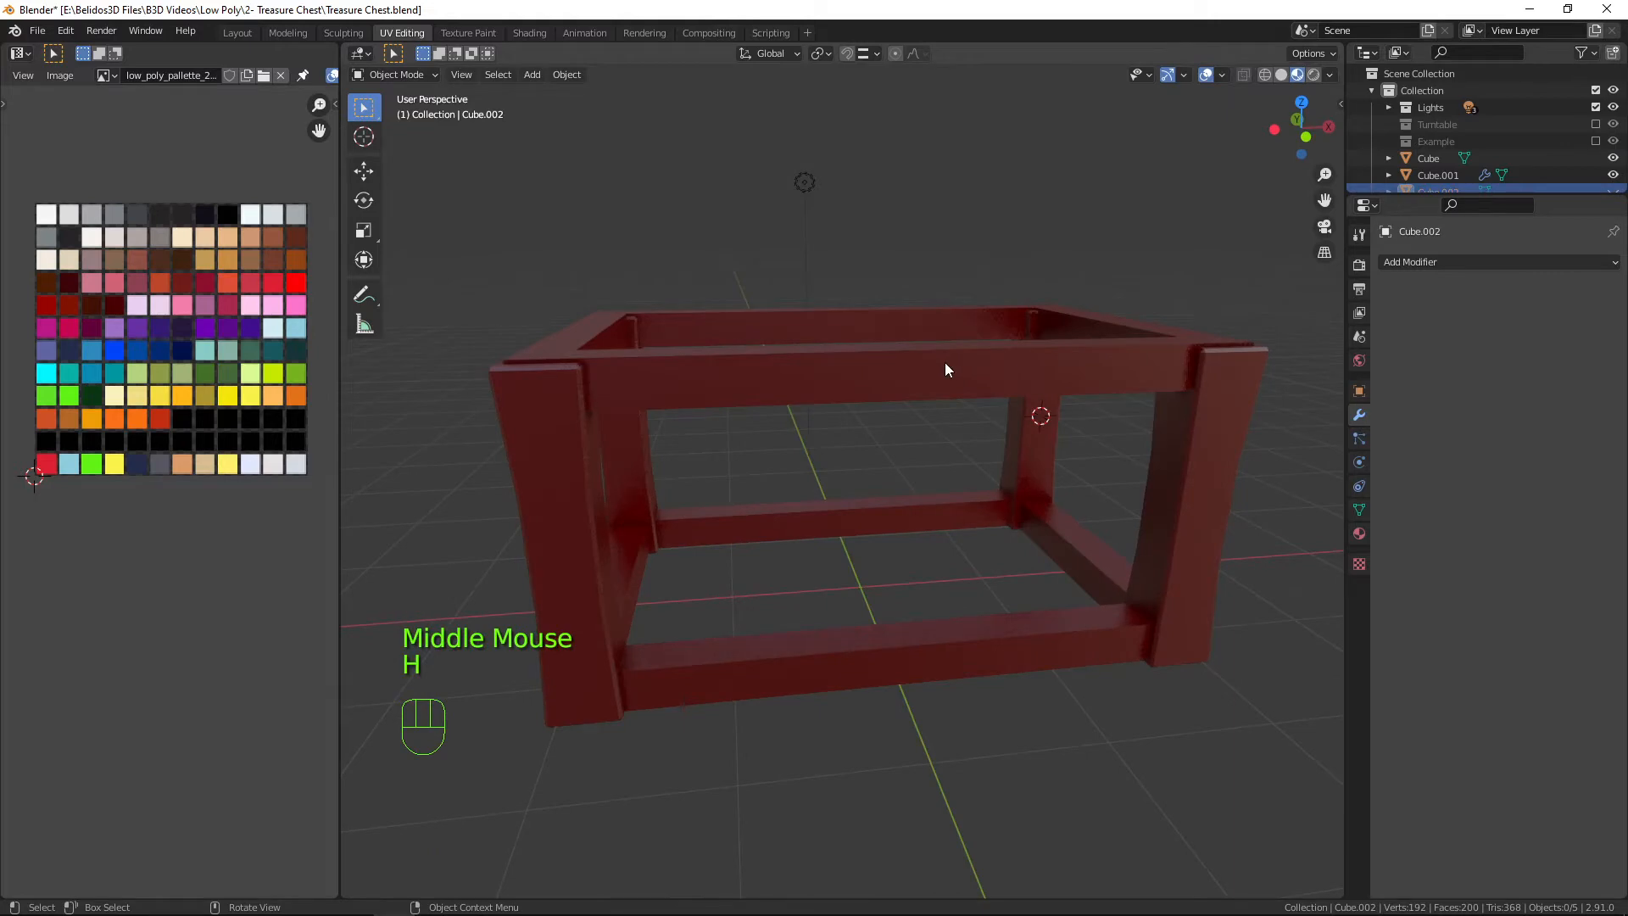
# Reset the 3D cursor to the world origin and add a 2 m cube there.
pyautogui.moveTo(946, 368); pyautogui.dragTo(705, 490, button='middle')
pyautogui.moveTo(774, 272); pyautogui.dragTo(1174, 543, button='middle')
pyautogui.moveTo(745, 440); pyautogui.dragTo(610, 693, button='middle')
pyautogui.scroll(-1, 680, 573)
pyautogui.moveTo(680, 572); pyautogui.dragTo(733, 561, button='middle')
pyautogui.hotkey('shift', 'c')
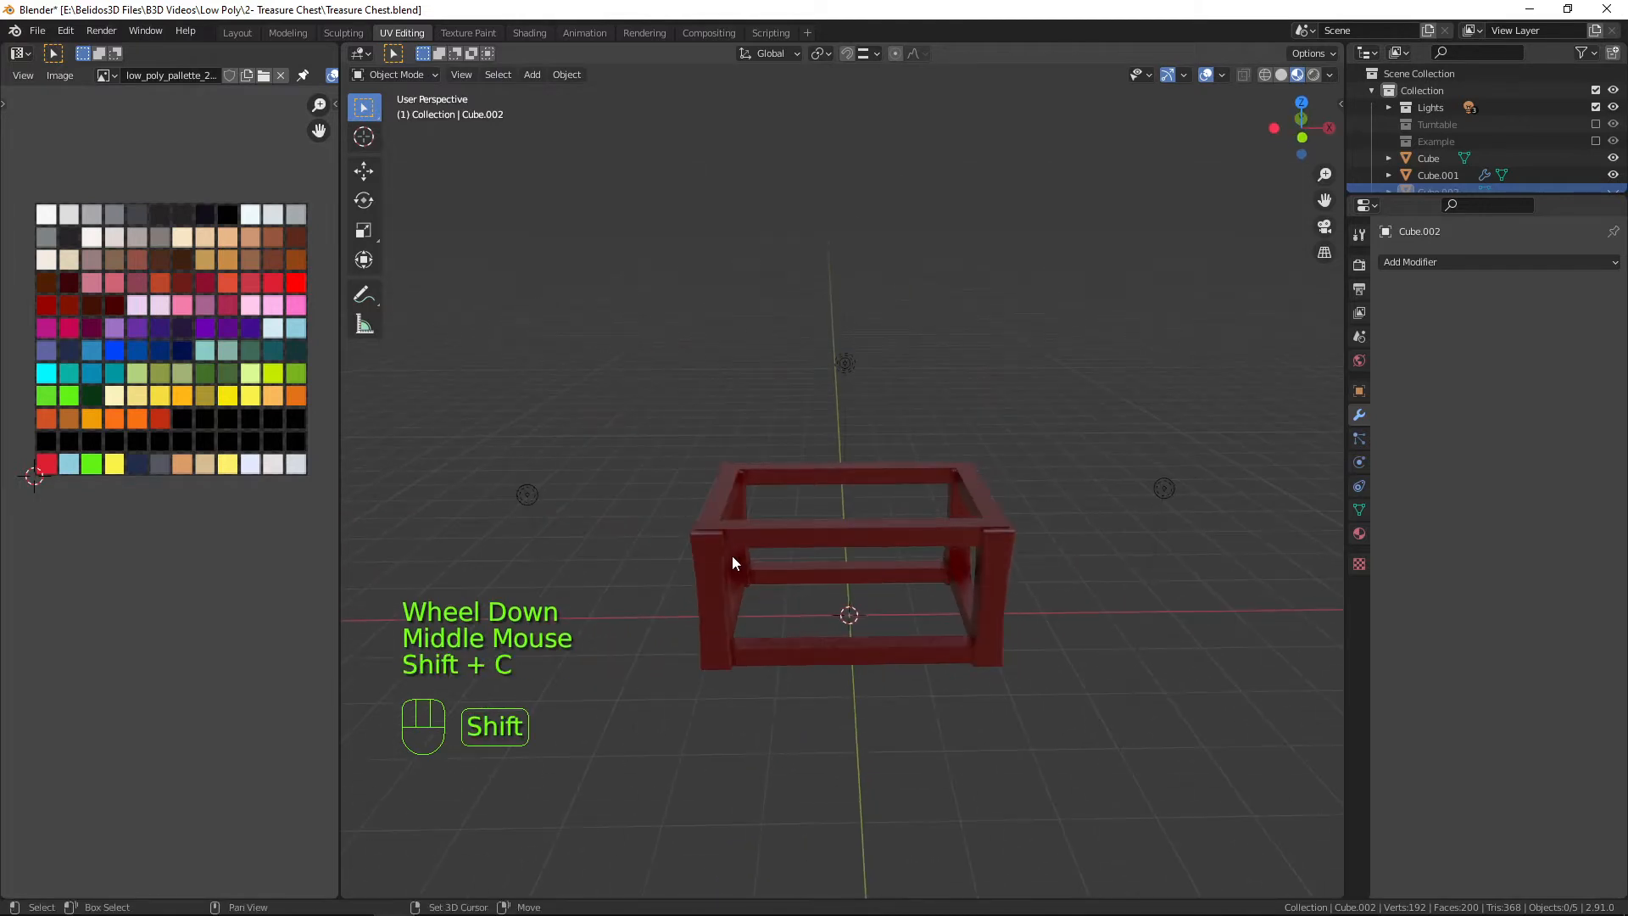
pyautogui.scroll(5, 887, 695)
pyautogui.keyDown('shift'); pyautogui.moveTo(888, 695); pyautogui.dragTo(877, 449, button='middle'); pyautogui.keyUp('shift')
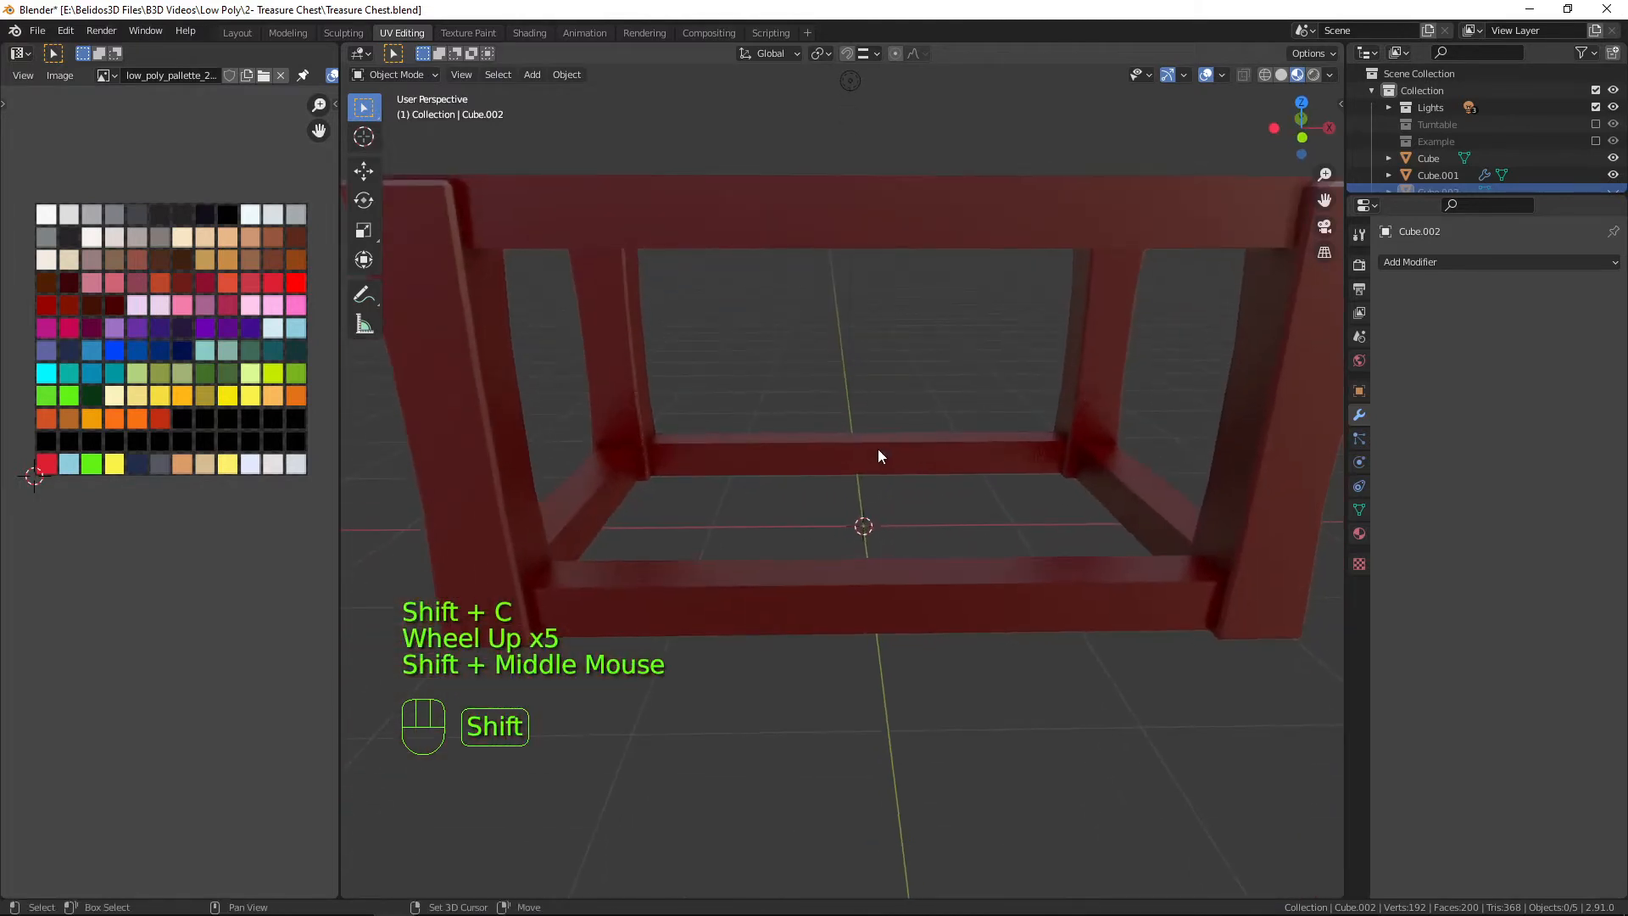
pyautogui.hotkey('shift', 'a')
pyautogui.moveTo(878, 450)
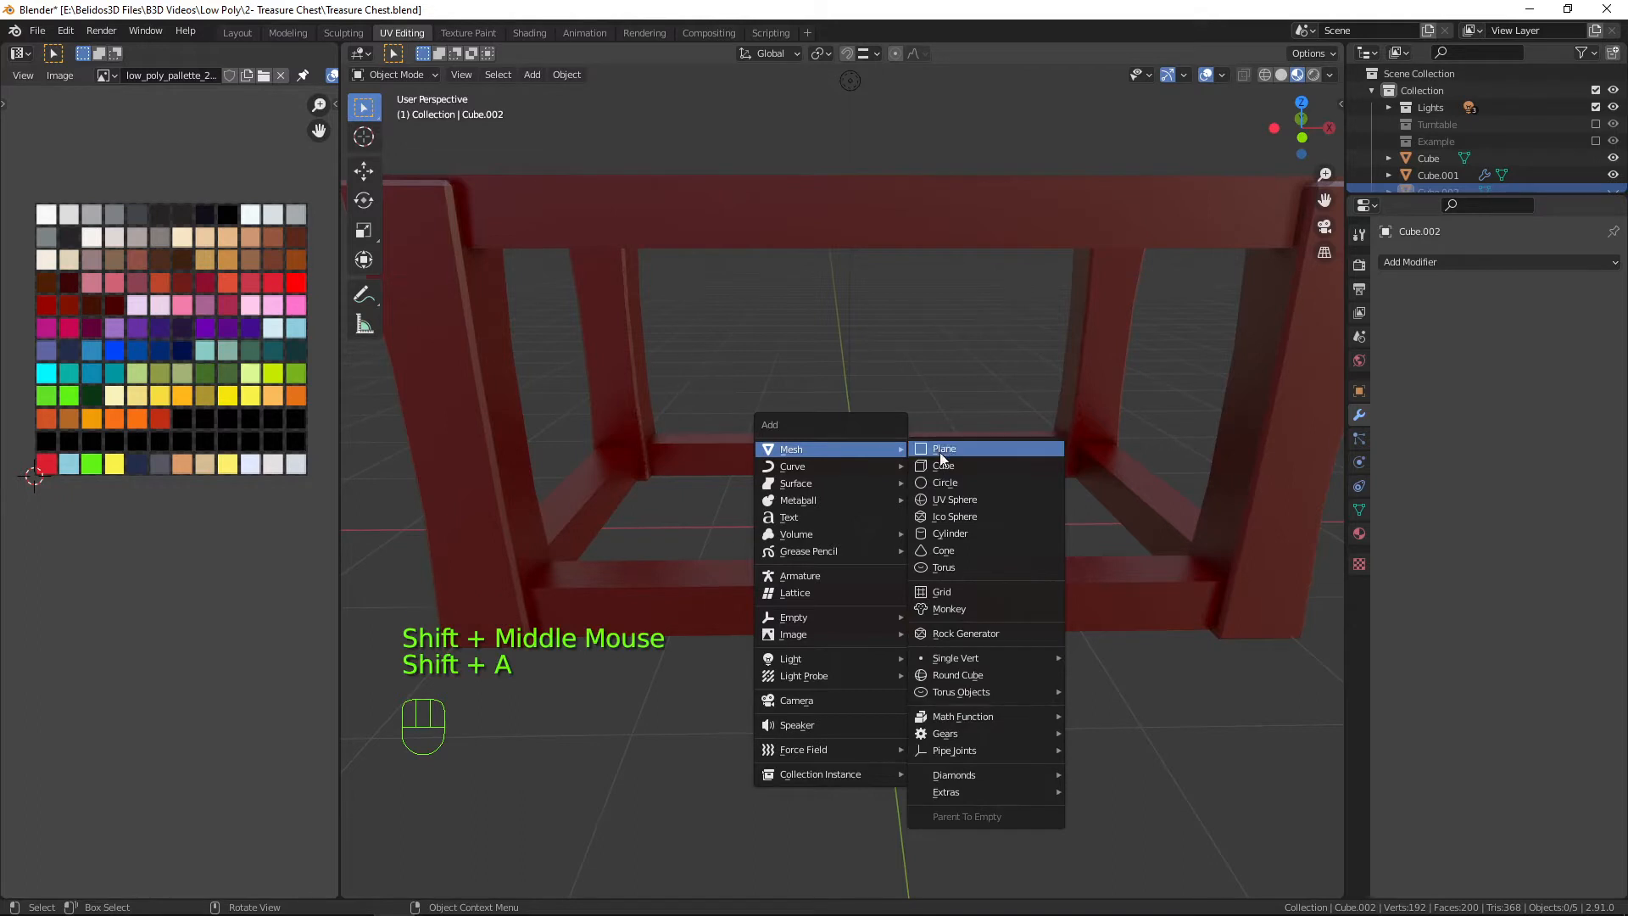
pyautogui.click(980, 461)
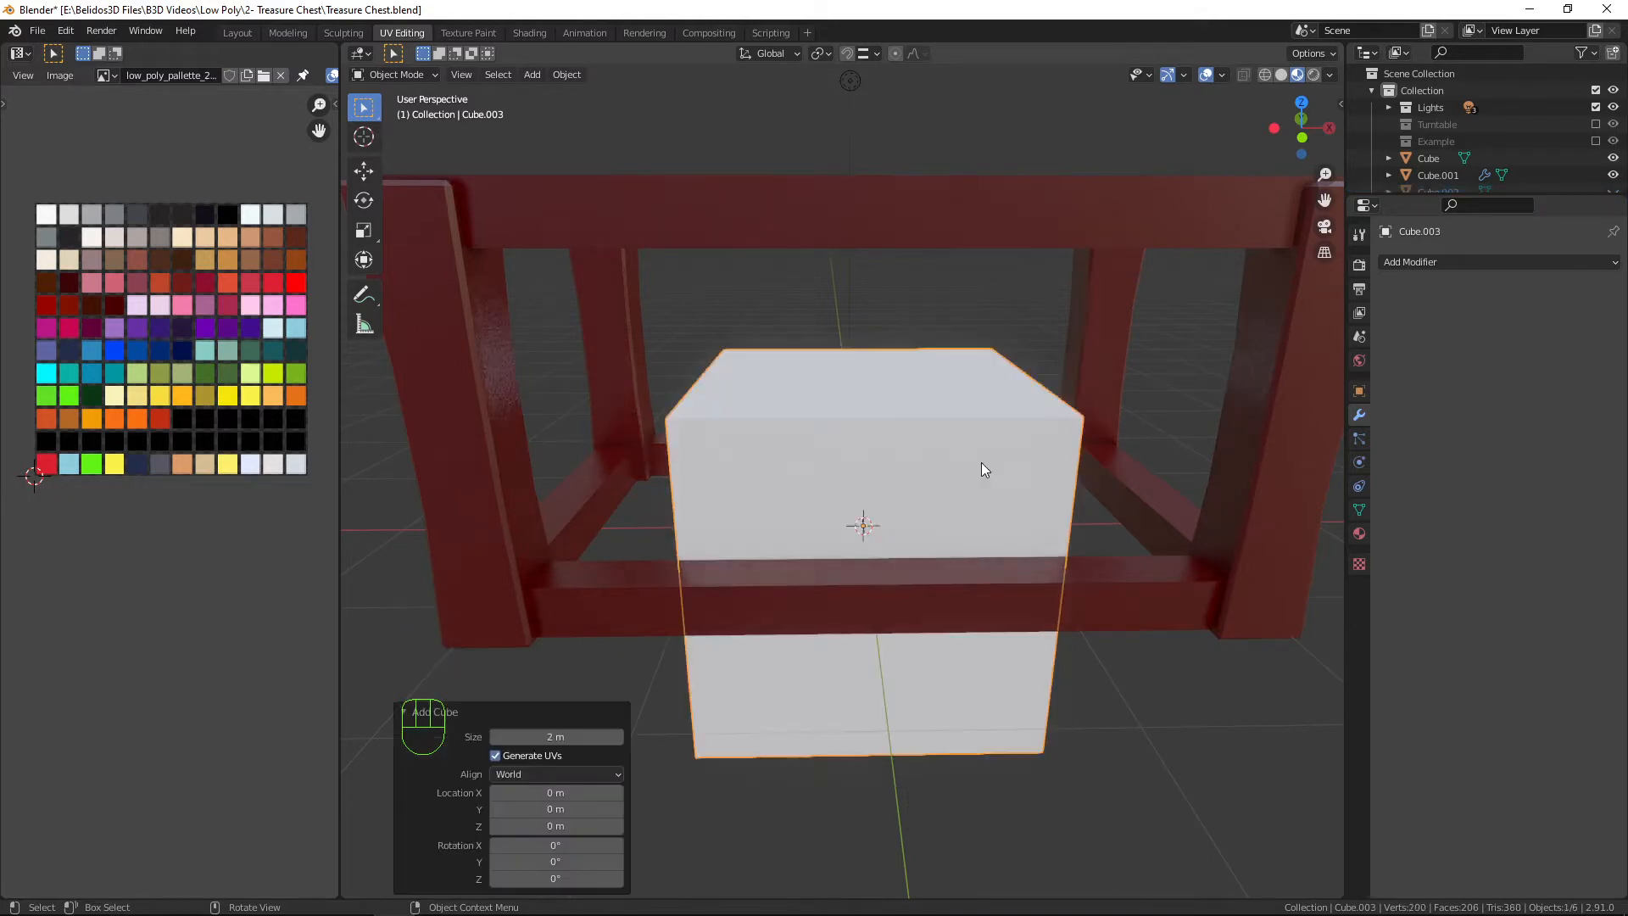
# Assign the existing Palette material to the new cube.
pyautogui.moveTo(958, 468); pyautogui.dragTo(1305, 441, button='middle')
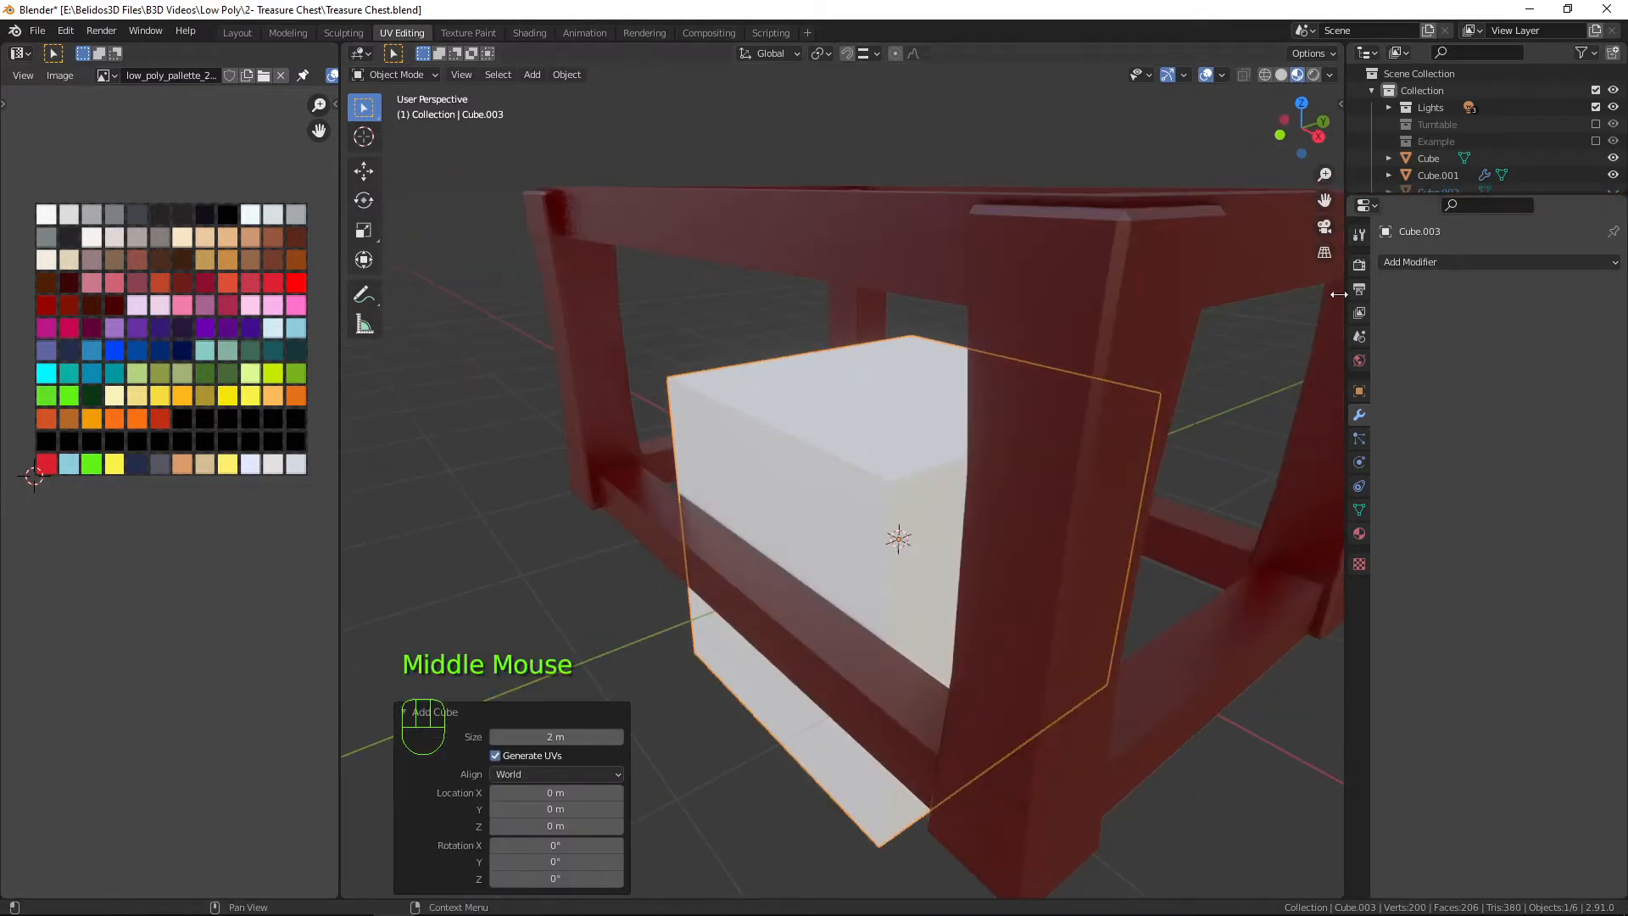
pyautogui.click(1361, 535)
pyautogui.click(1388, 334)
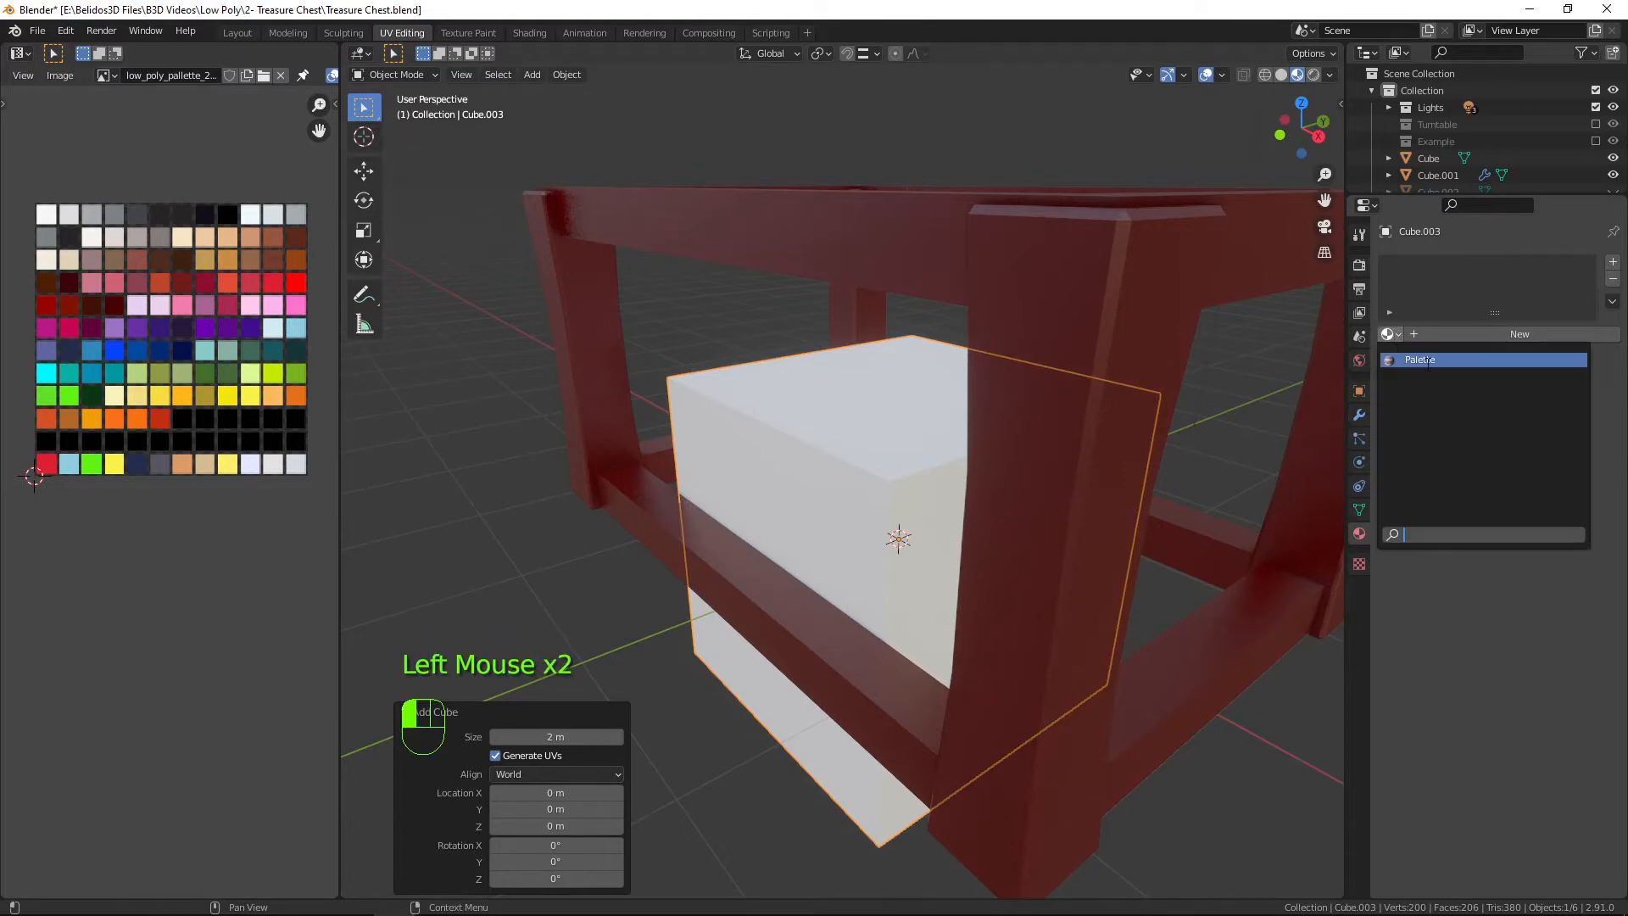
pyautogui.click(1427, 360)
# Reset the UVs of all the new cube's faces and scale them to 0 so they collapse to one palette point.
pyautogui.moveTo(881, 475); pyautogui.dragTo(827, 422, button='middle')
pyautogui.press('Tab')
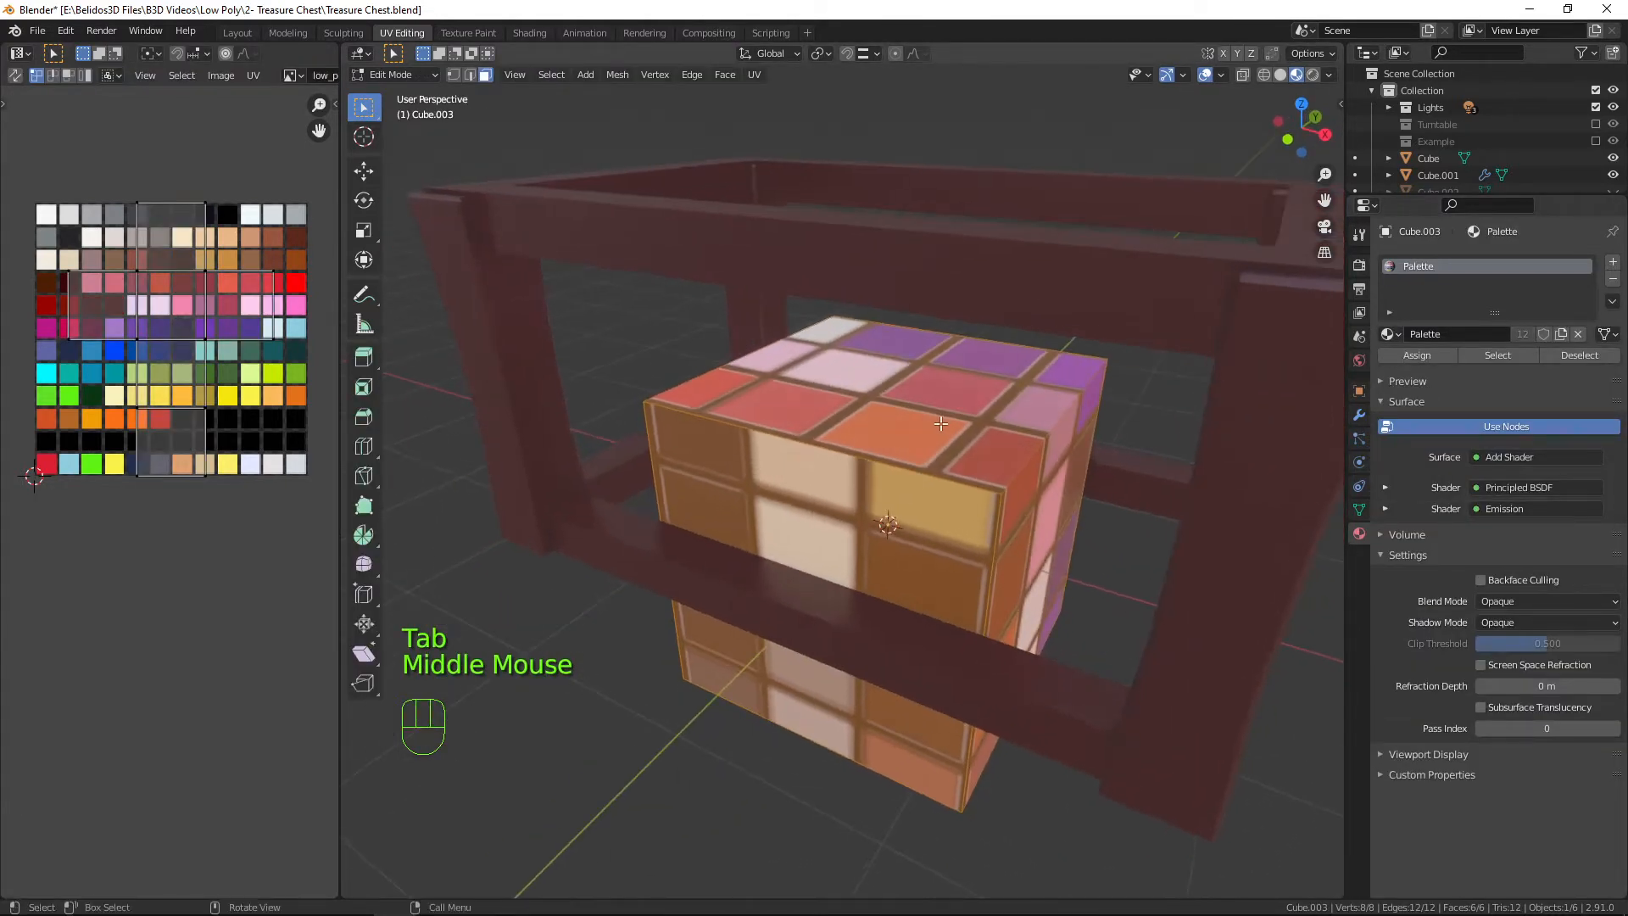
pyautogui.press('a')
pyautogui.press('u')
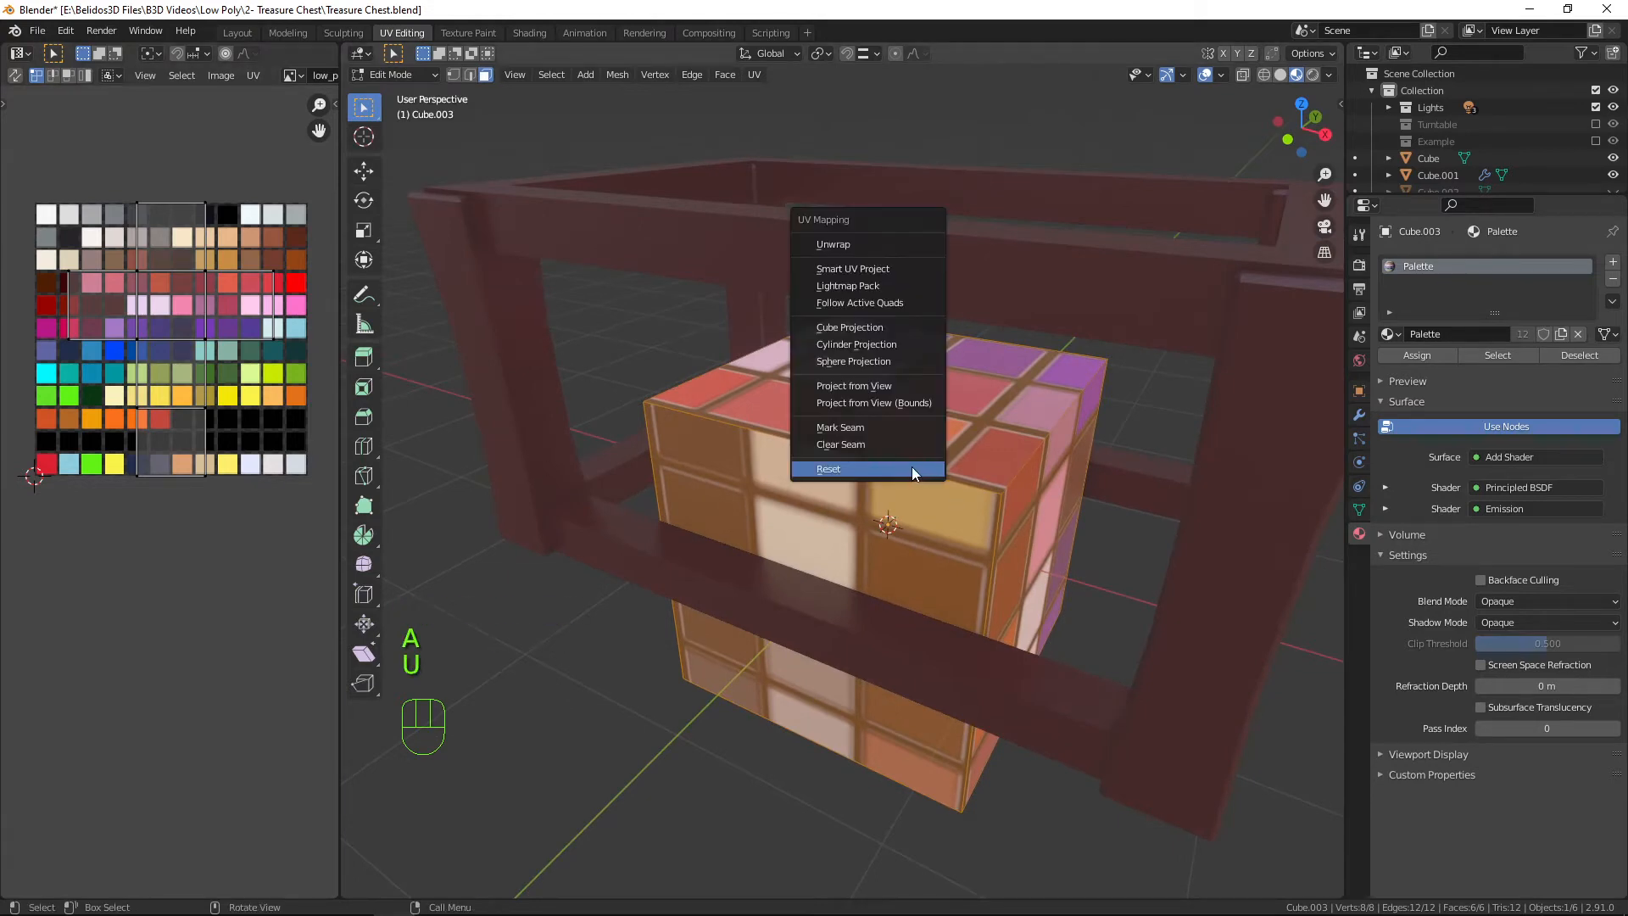
pyautogui.click(912, 466)
pyautogui.press('a')
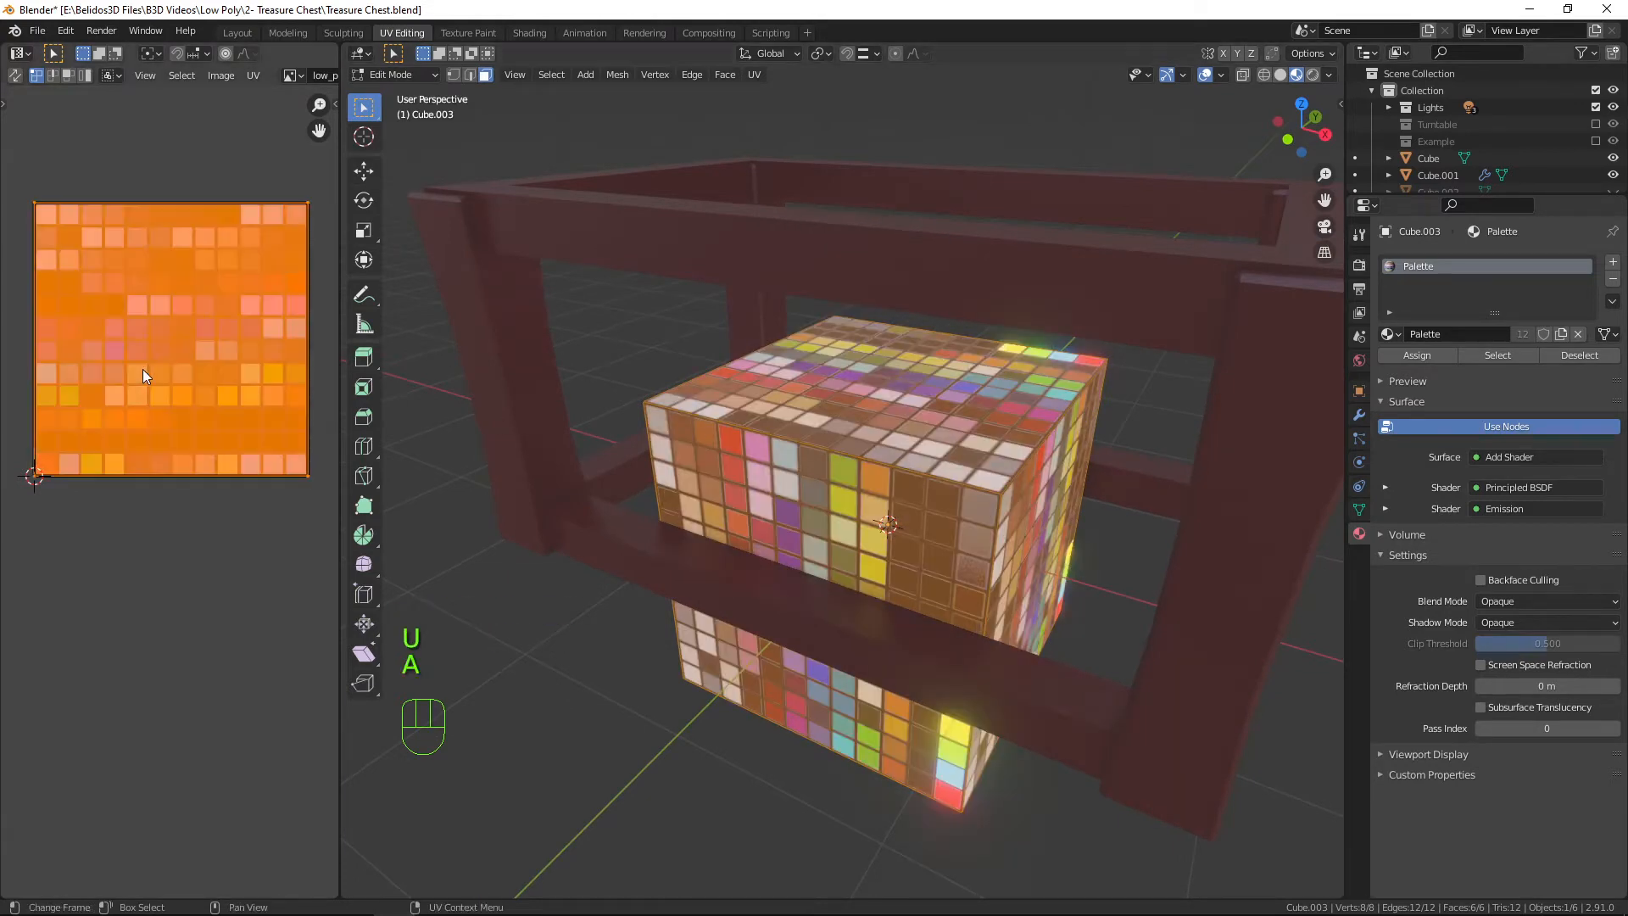
pyautogui.press('s')
pyautogui.press('0')
pyautogui.click(142, 367)
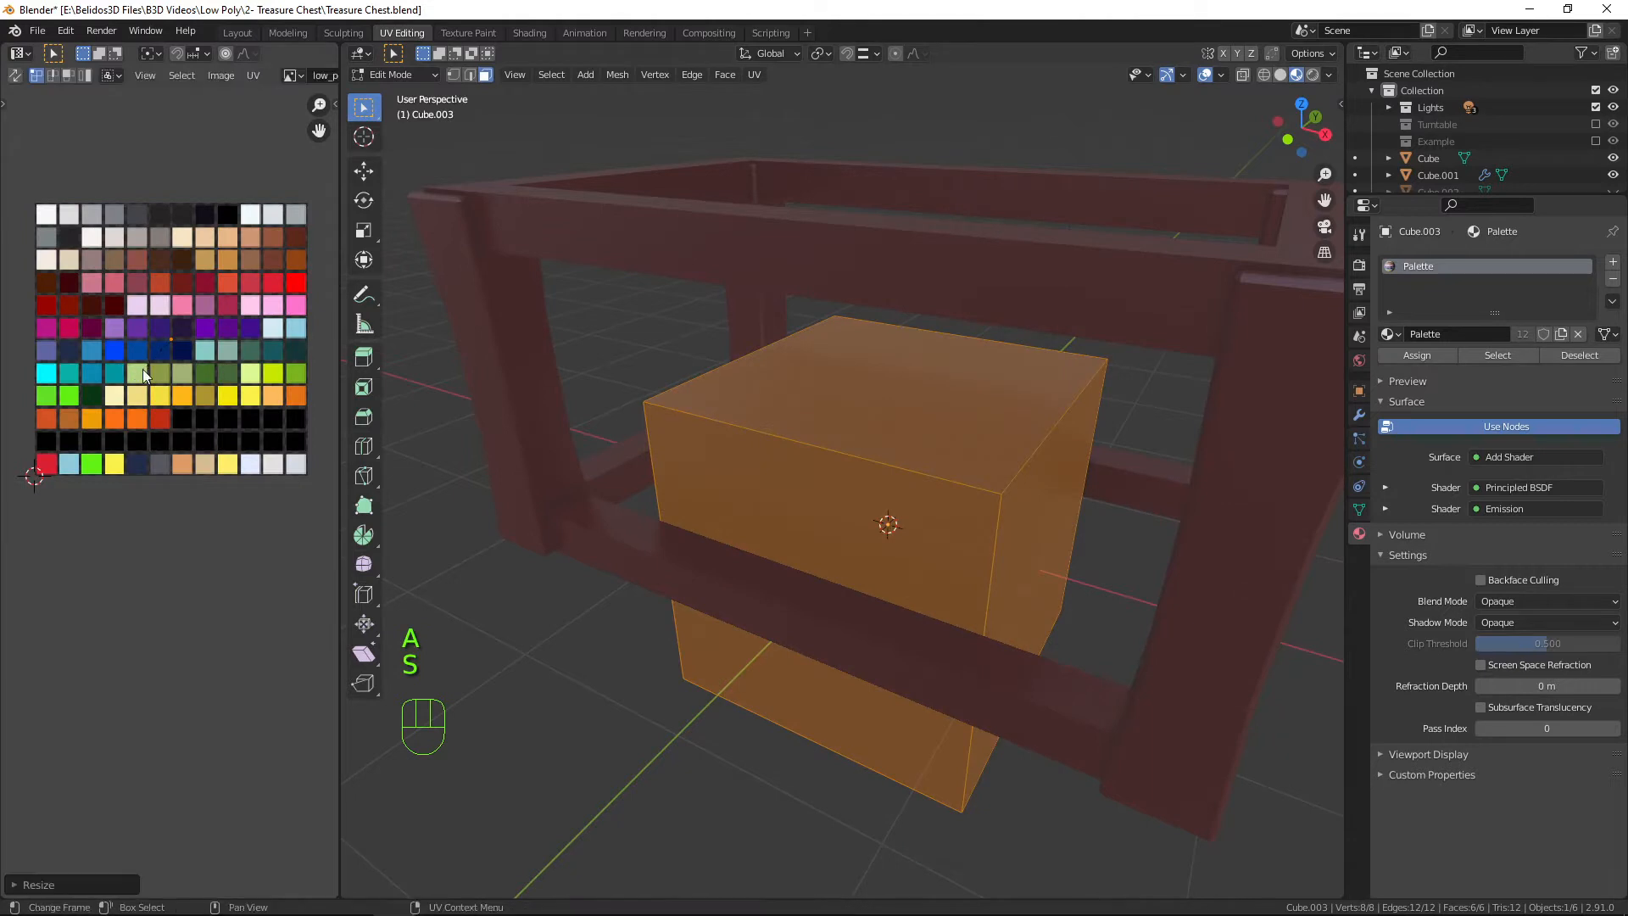
# Move the cube's collapsed UVs onto the reddish-brown swatch in the palette's third row, sixth column.
pyautogui.press('g')
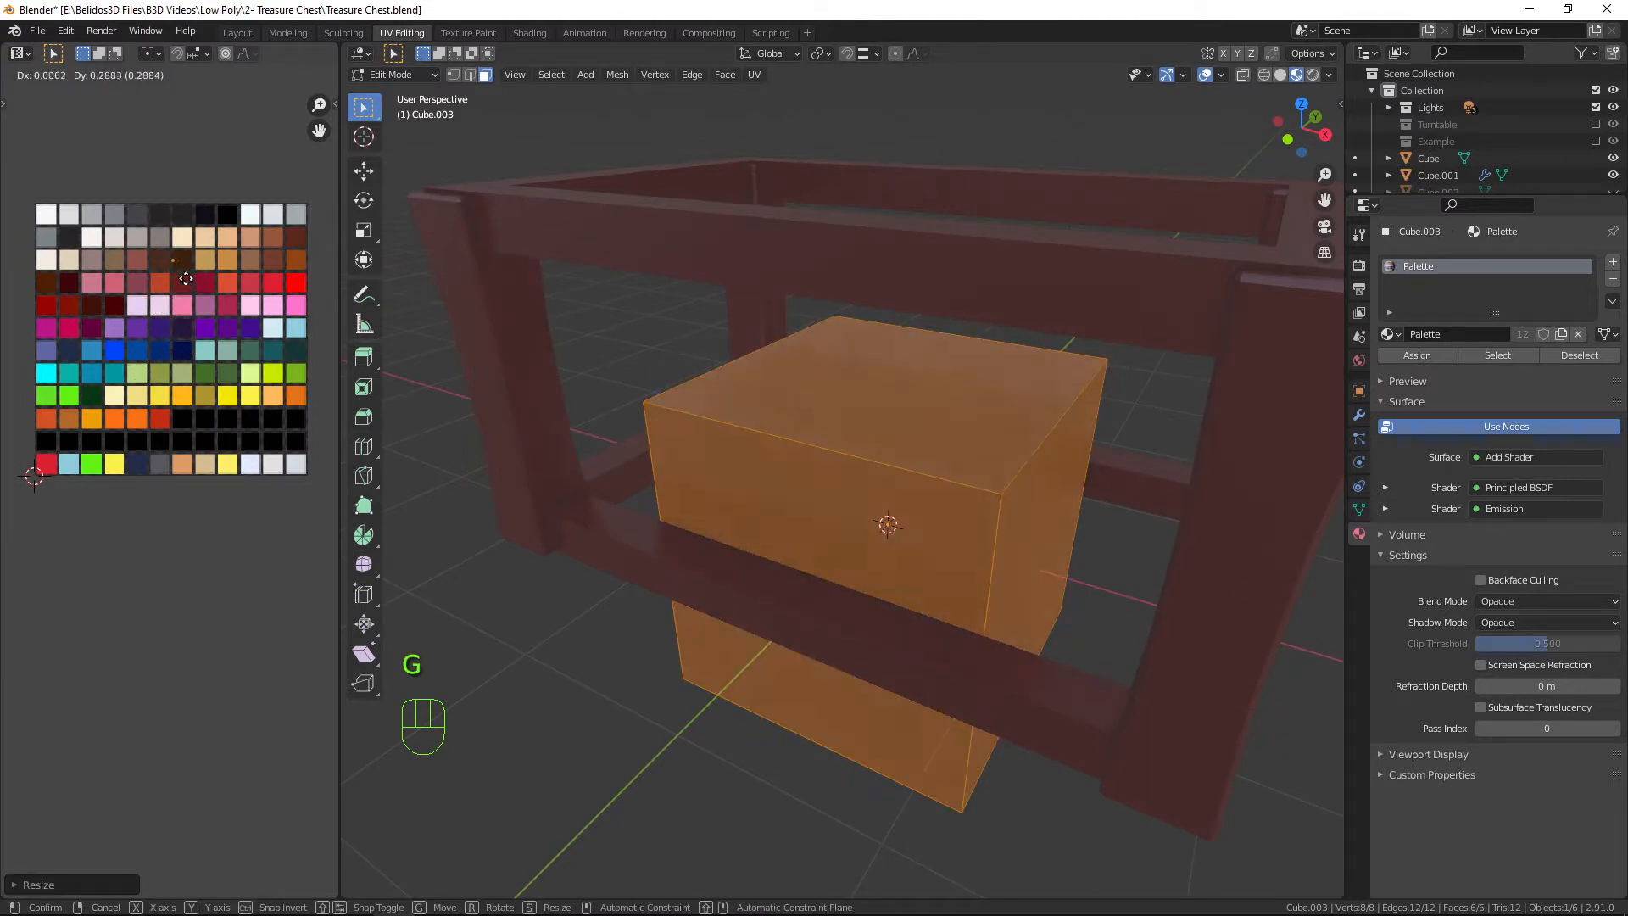
pyautogui.click(178, 282)
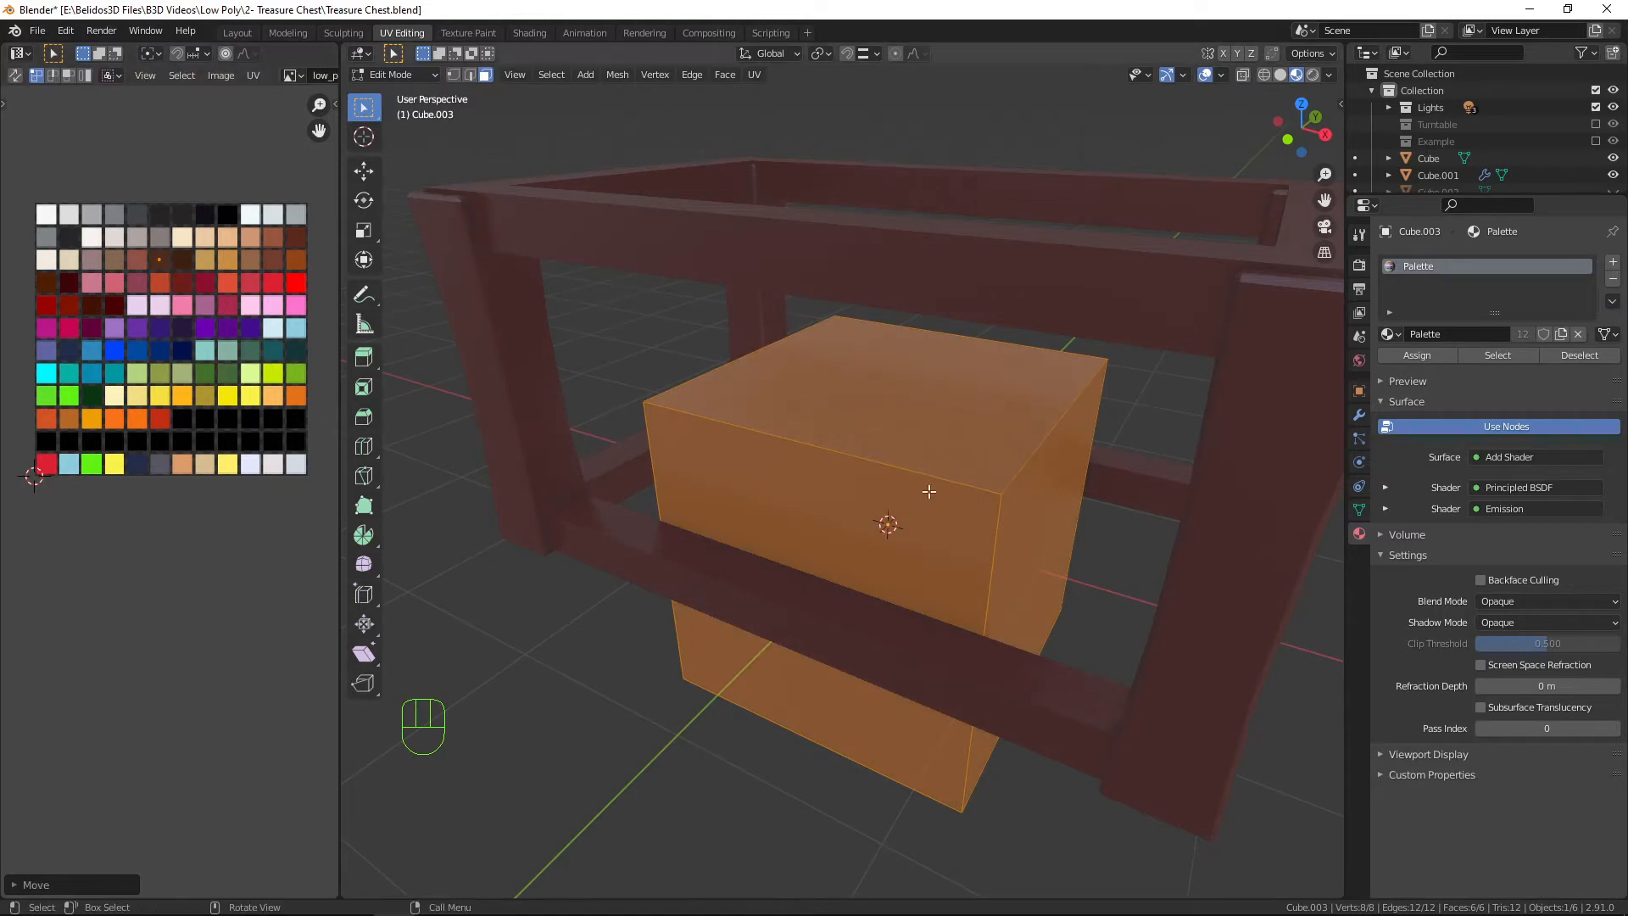
pyautogui.press('Tab')
pyautogui.moveTo(928, 492)
pyautogui.mouseDown(button='middle')
pyautogui.moveTo(943, 507)
pyautogui.moveTo(1155, 441)
pyautogui.moveTo(1069, 507)
pyautogui.moveTo(796, 492)
pyautogui.moveTo(980, 490)
pyautogui.moveTo(961, 510)
pyautogui.moveTo(983, 483)
pyautogui.mouseUp(button='middle')
# Scale the cube by about 1.759 along X so its ends sink into the corner posts.
pyautogui.press('Tab')
pyautogui.press('KP_1')
pyautogui.press('s')
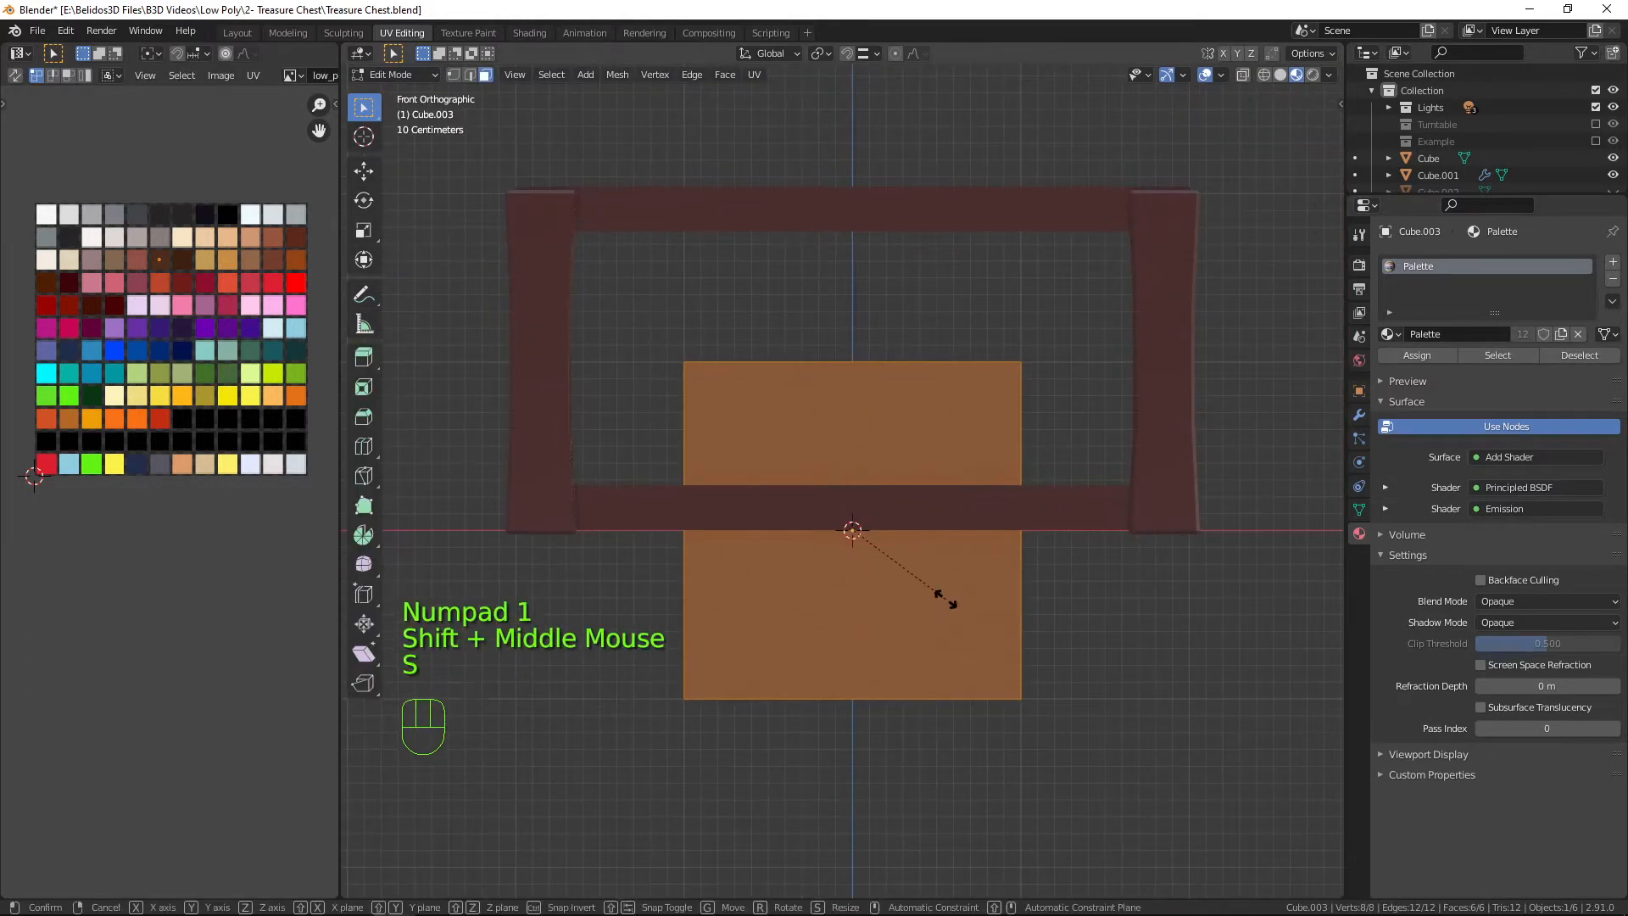
pyautogui.press('x')
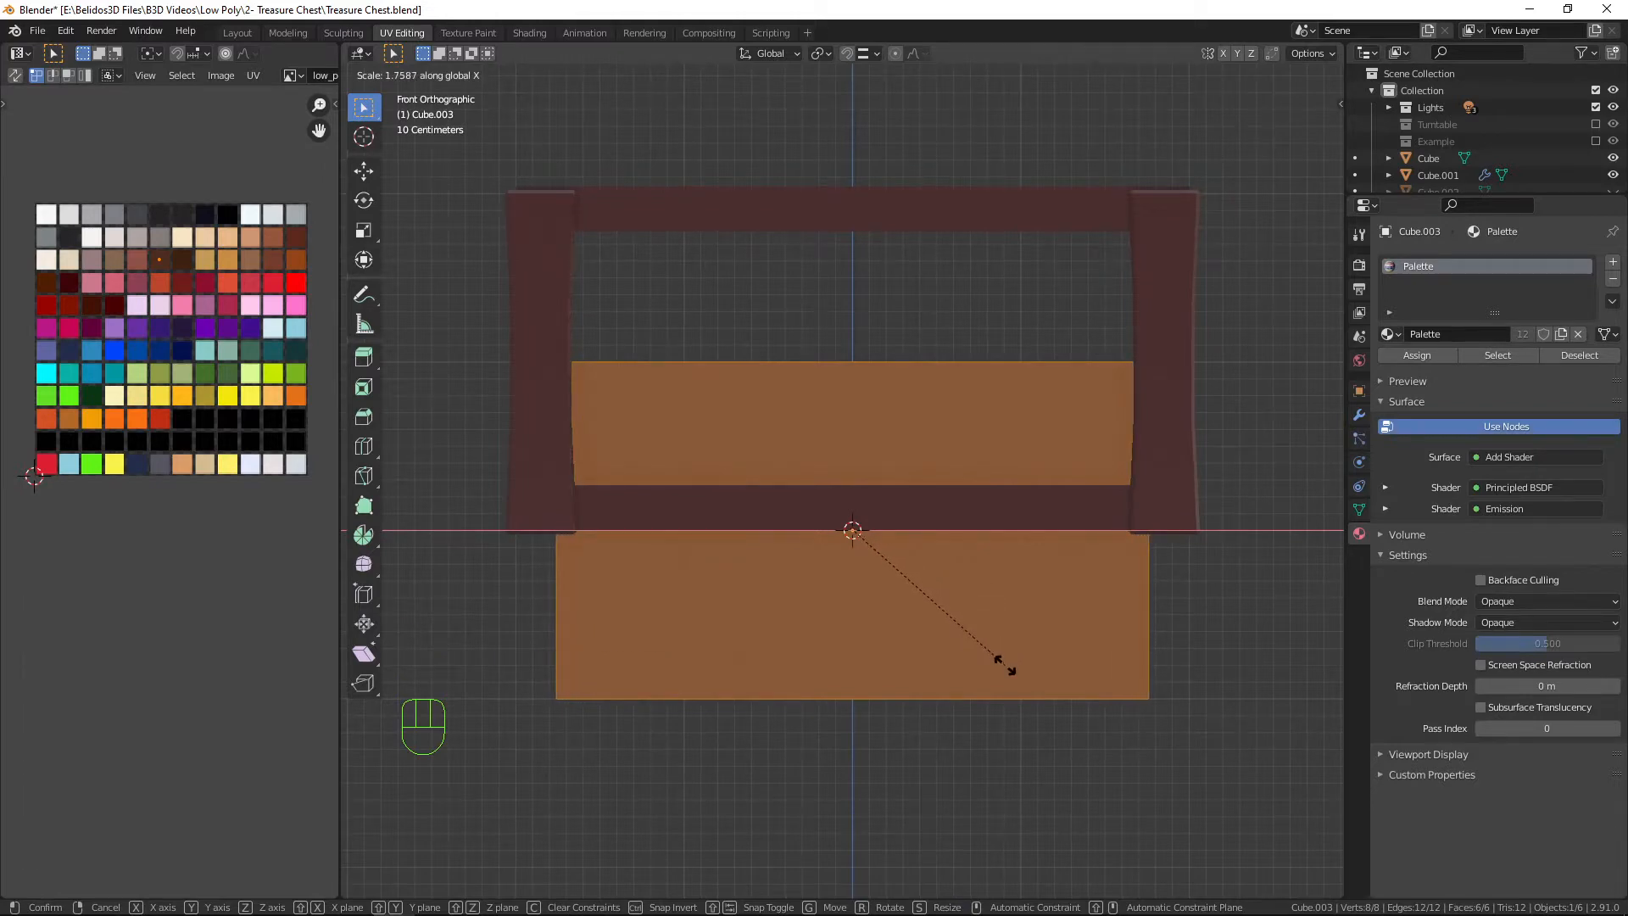
pyautogui.click(1005, 665)
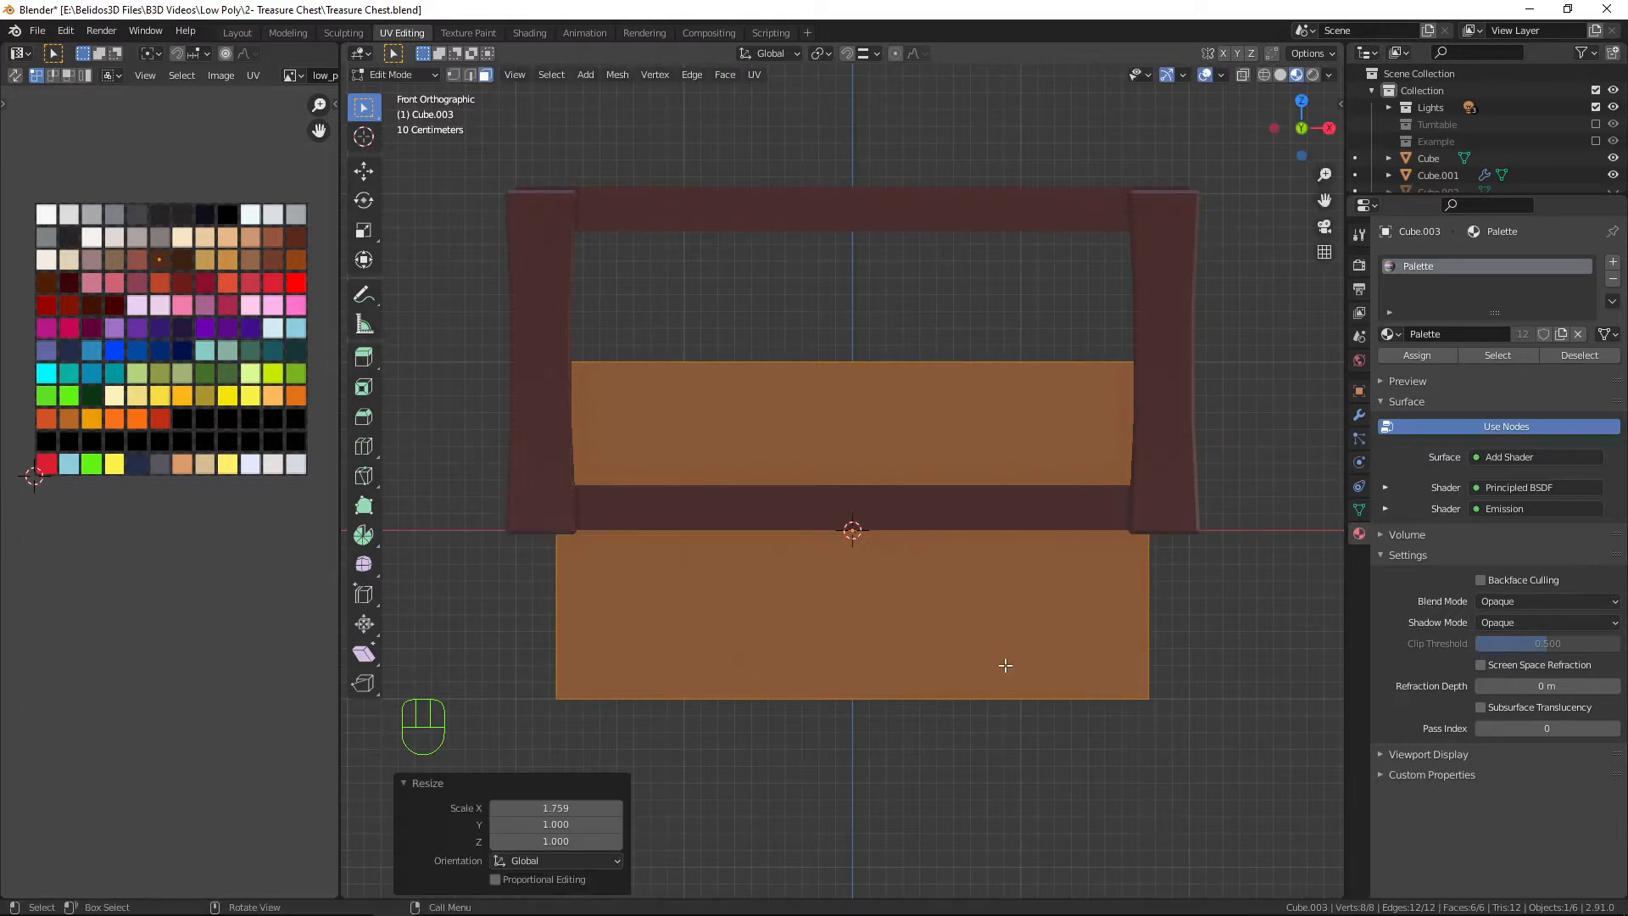
# Flatten the cube into a plank by scaling it about 0.168 along Z.
pyautogui.moveTo(1041, 566)
pyautogui.mouseDown(button='middle')
pyautogui.moveTo(937, 592)
pyautogui.moveTo(1017, 592)
pyautogui.moveTo(1057, 570)
pyautogui.moveTo(1040, 564)
pyautogui.mouseUp(button='middle')
pyautogui.press('KP_1')
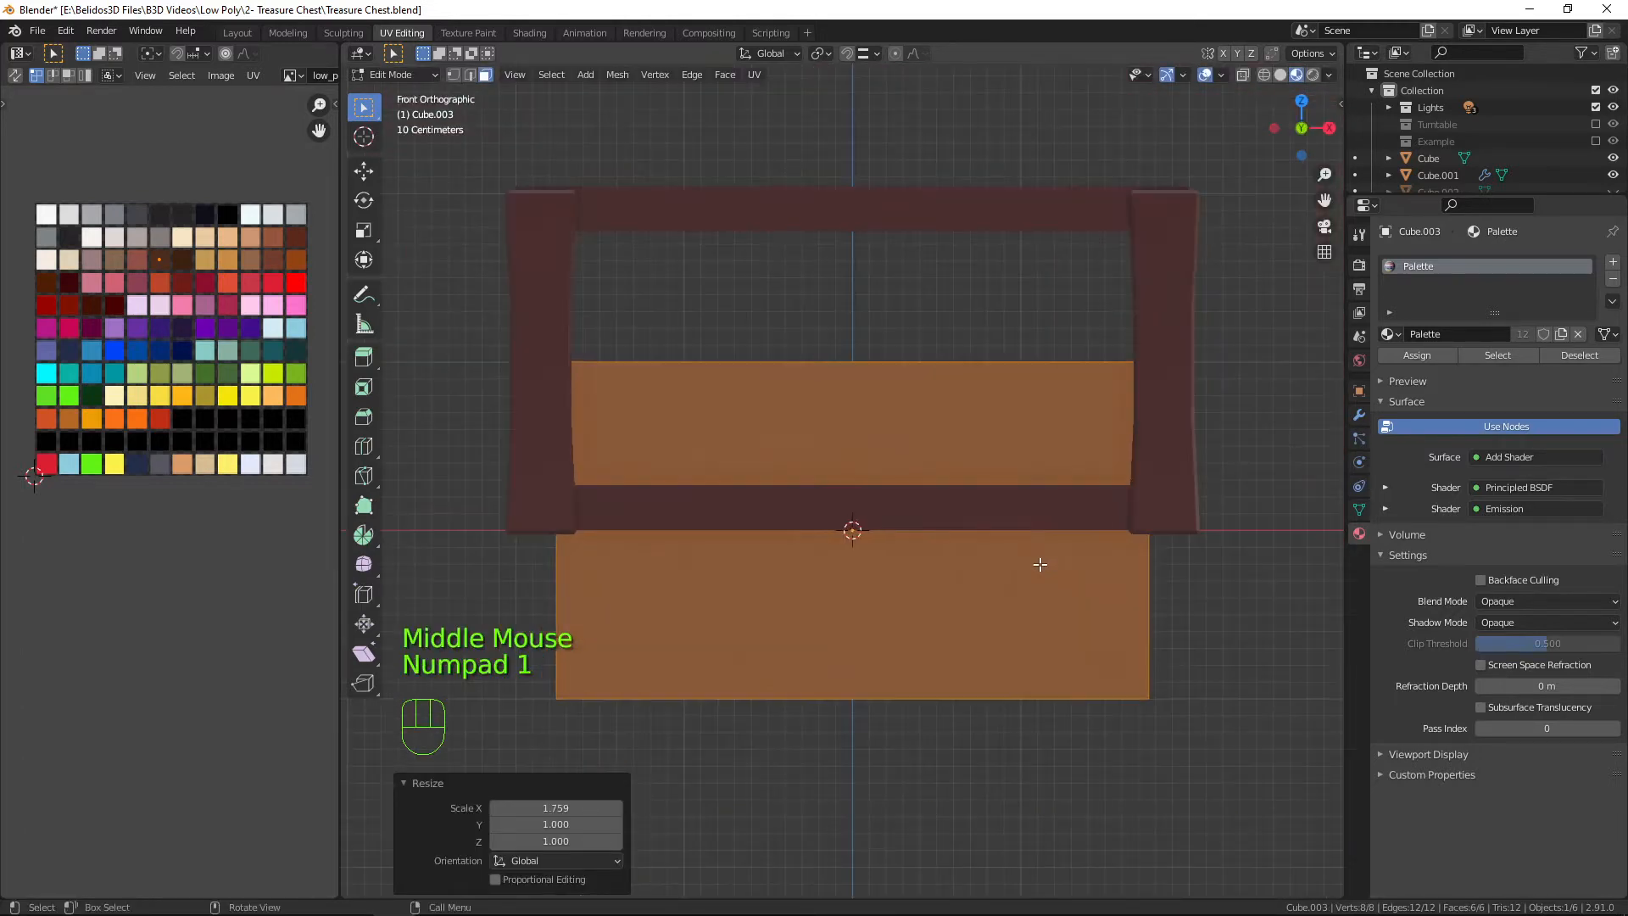
pyautogui.press('s')
pyautogui.press('z')
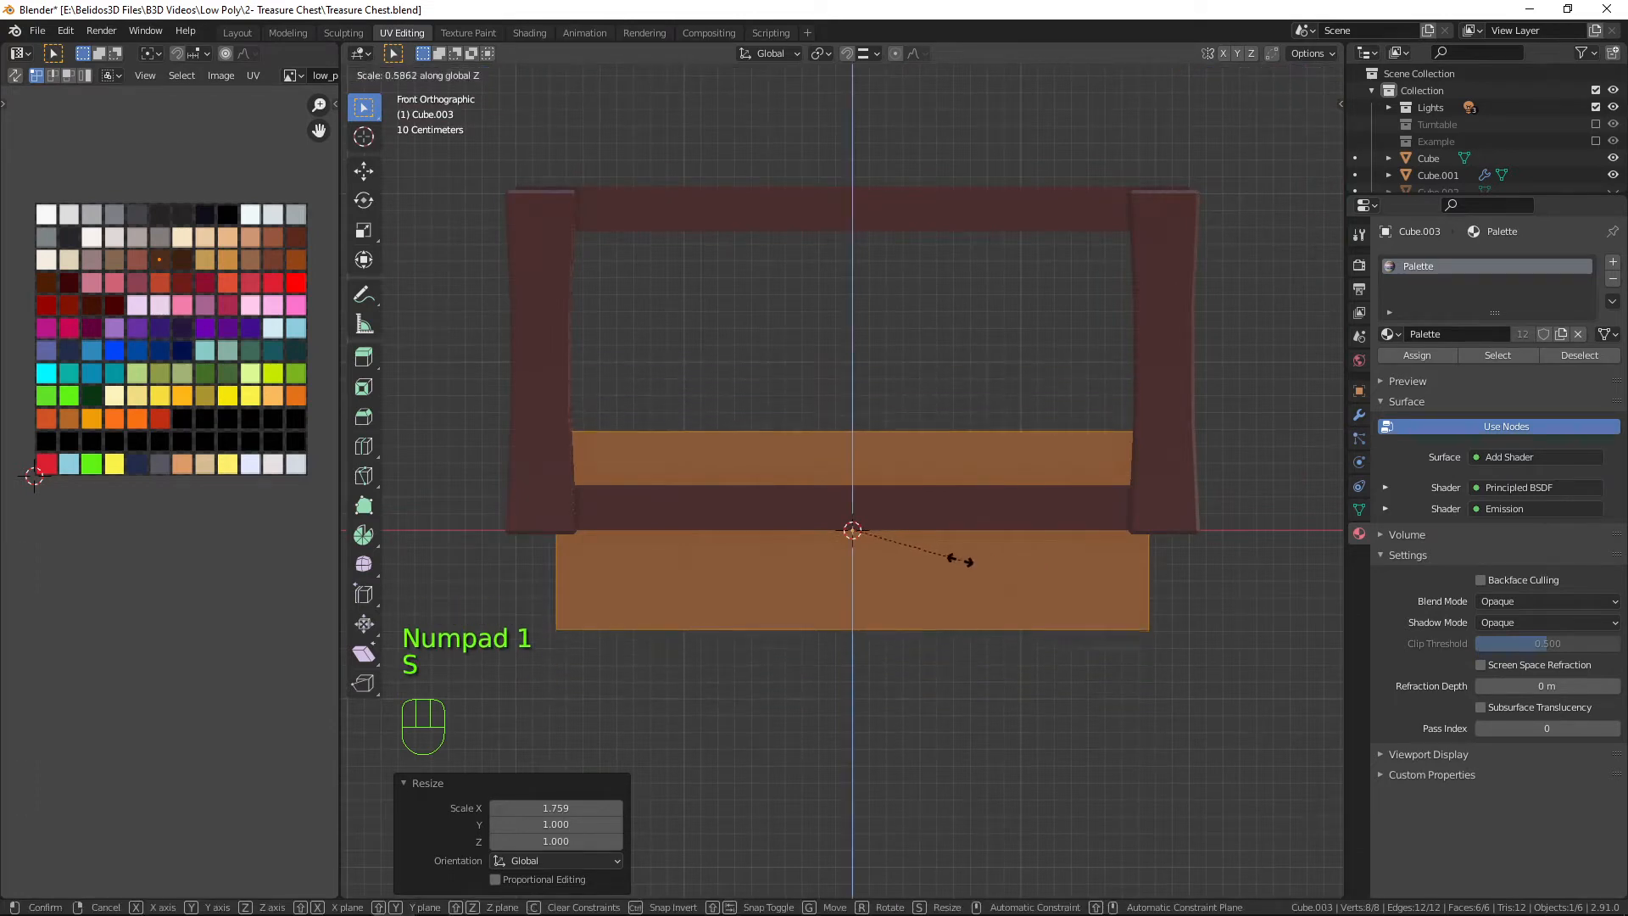
pyautogui.click(882, 540)
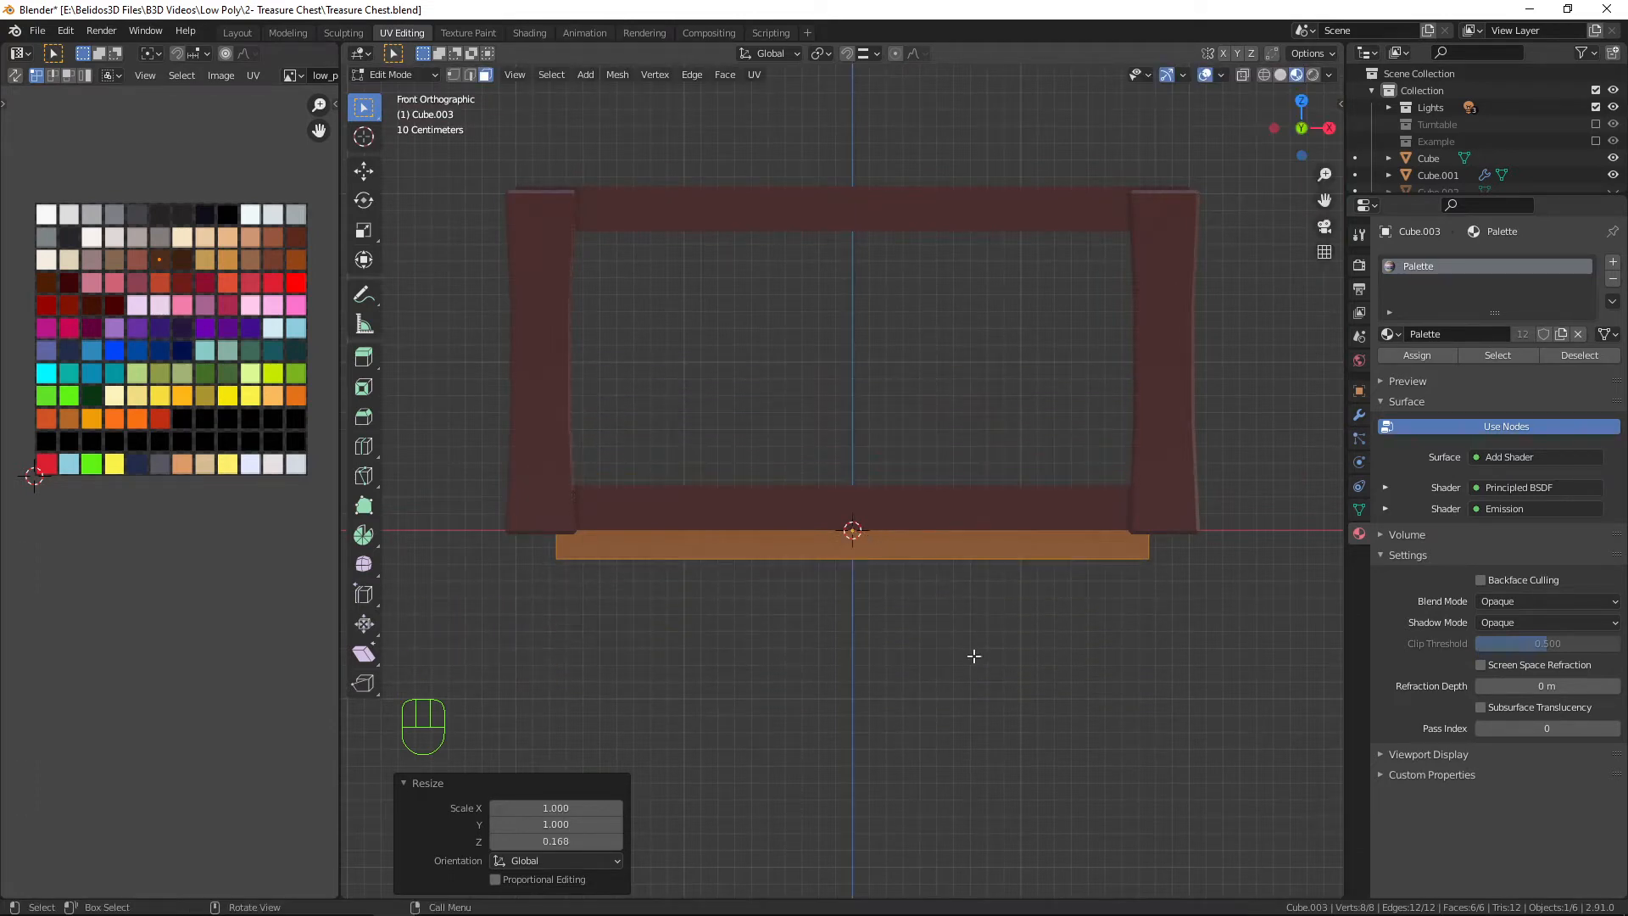
# Raise the plank about 0.947 m on Z, between the bottom and top frames.
pyautogui.press('g')
pyautogui.press('z')
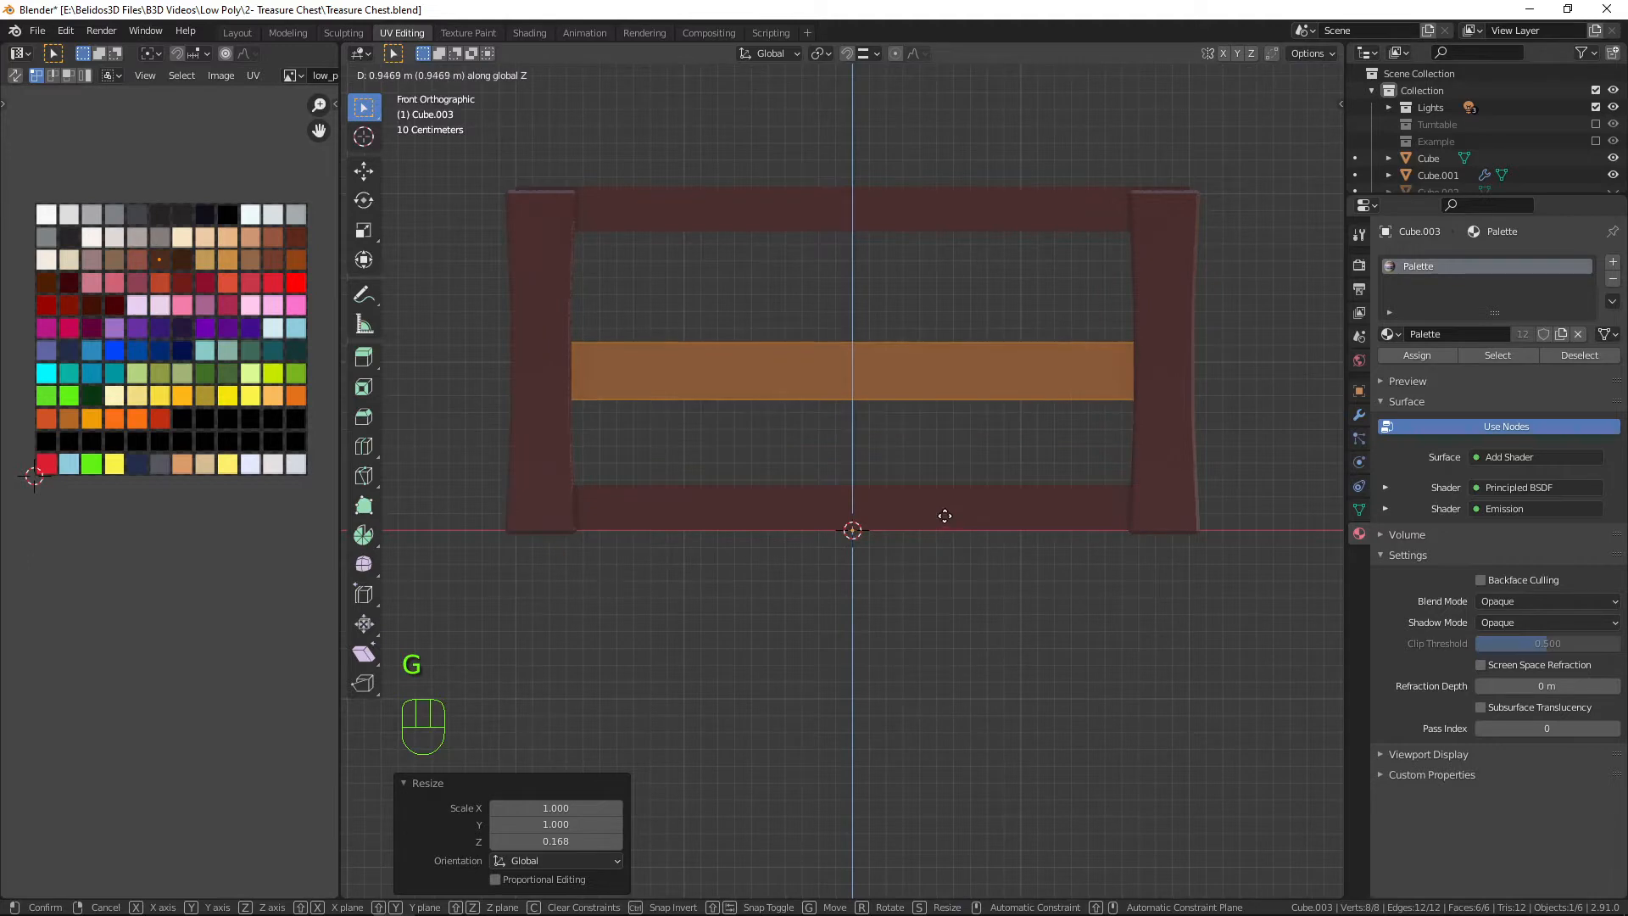
pyautogui.click(944, 516)
pyautogui.moveTo(990, 577); pyautogui.dragTo(1050, 608, button='middle')
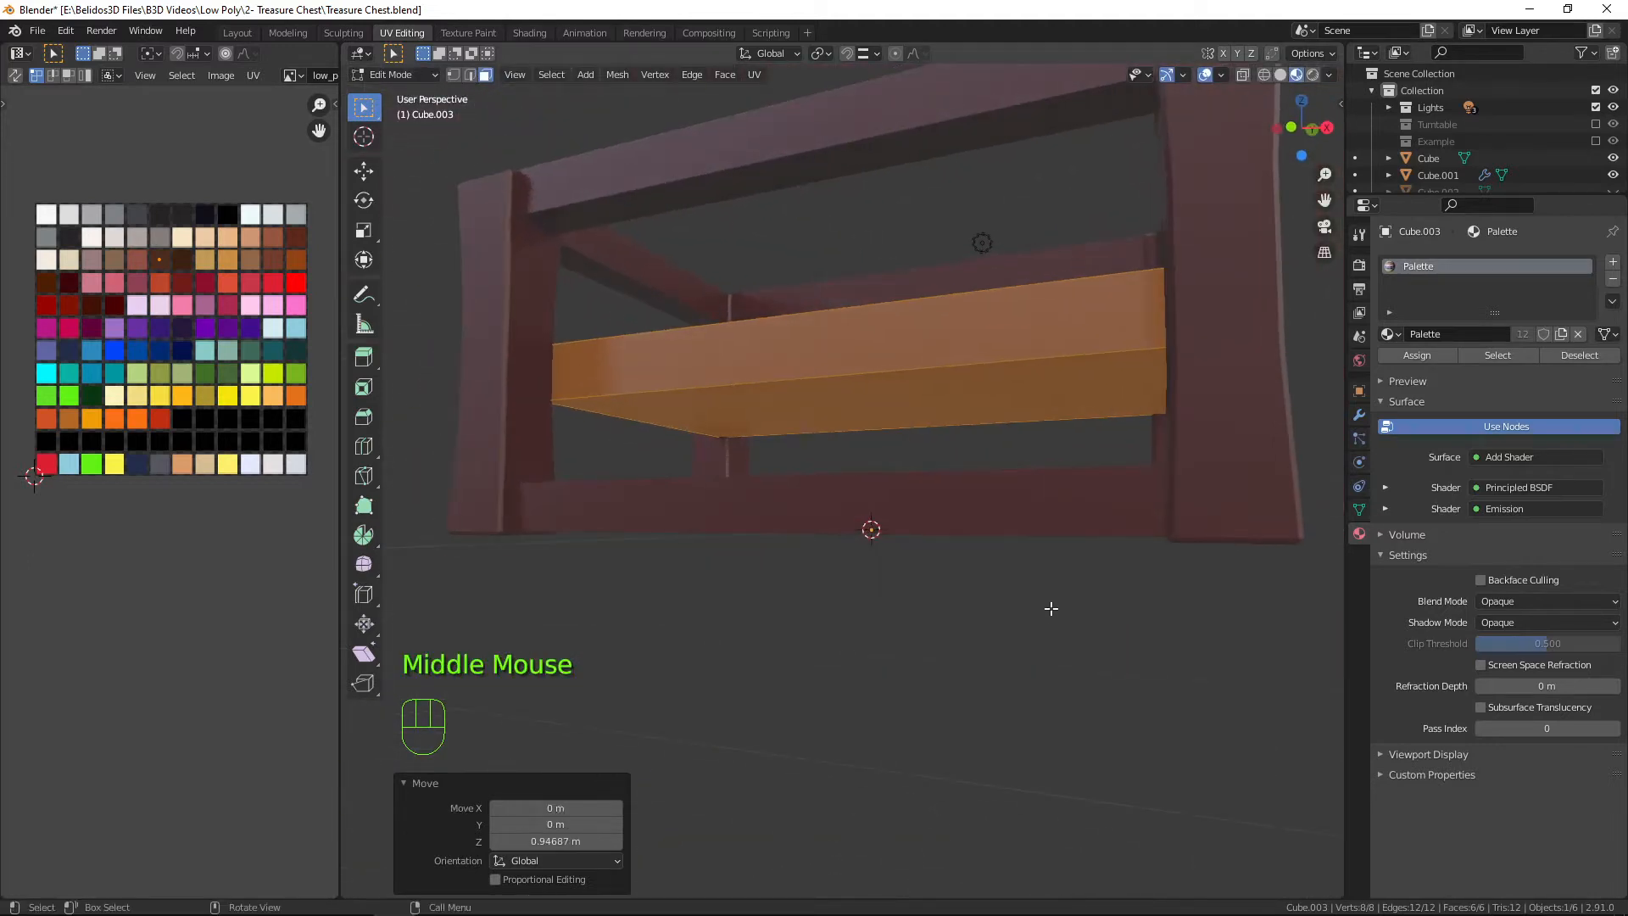
# Move the plank about -1.22 m along Y, over the chest's front frame rail.
pyautogui.press('KP_7')
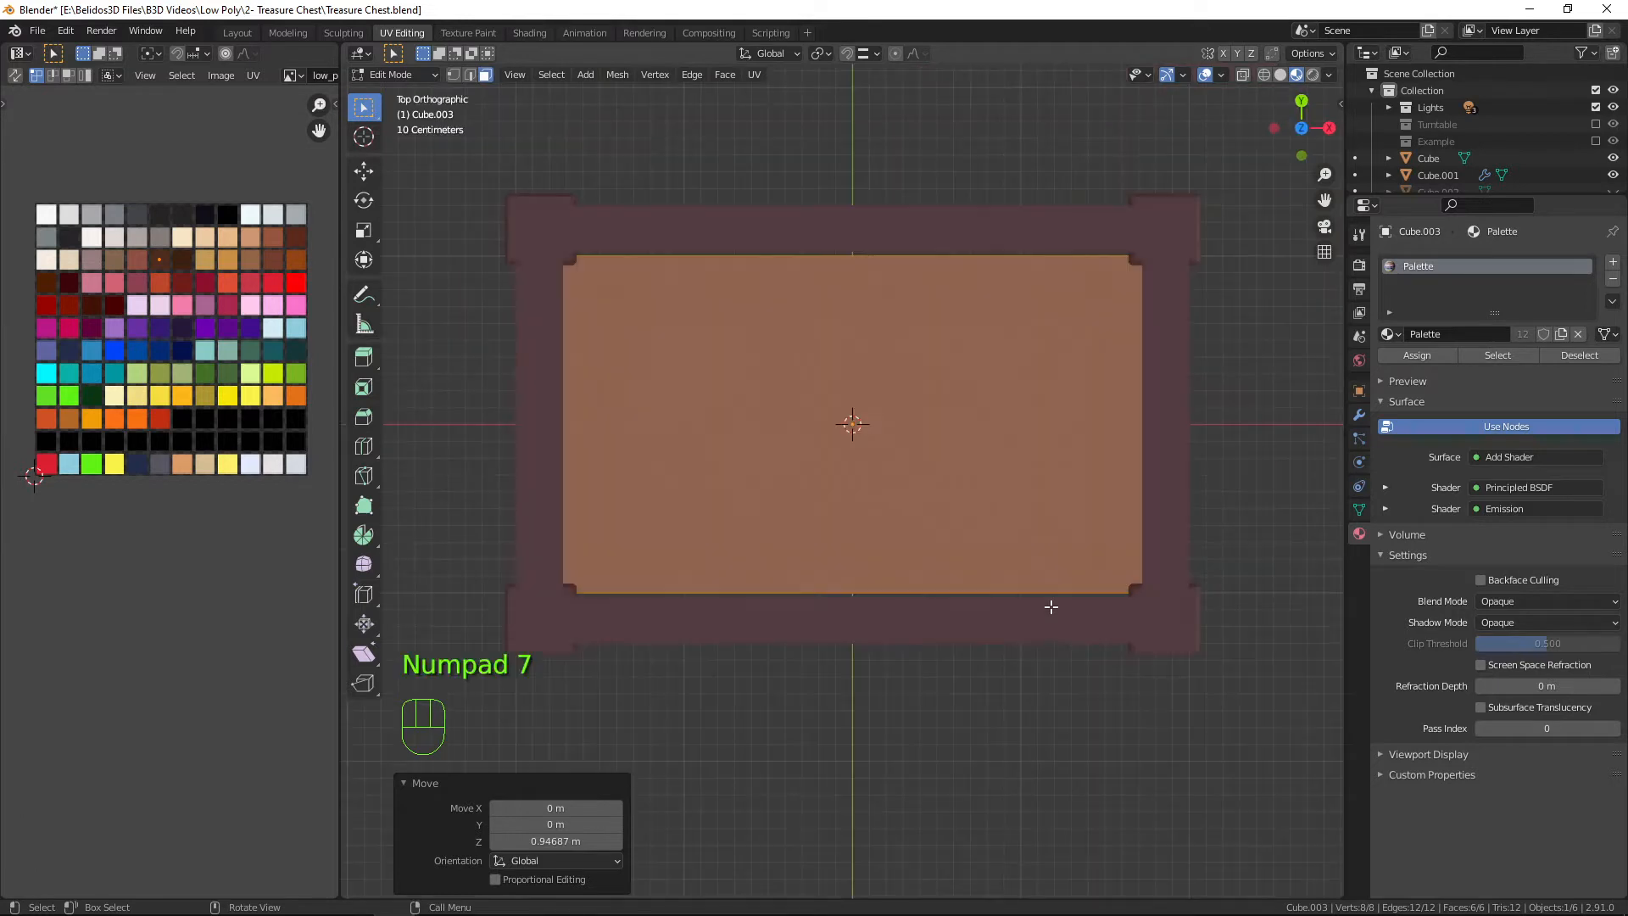
pyautogui.press('g')
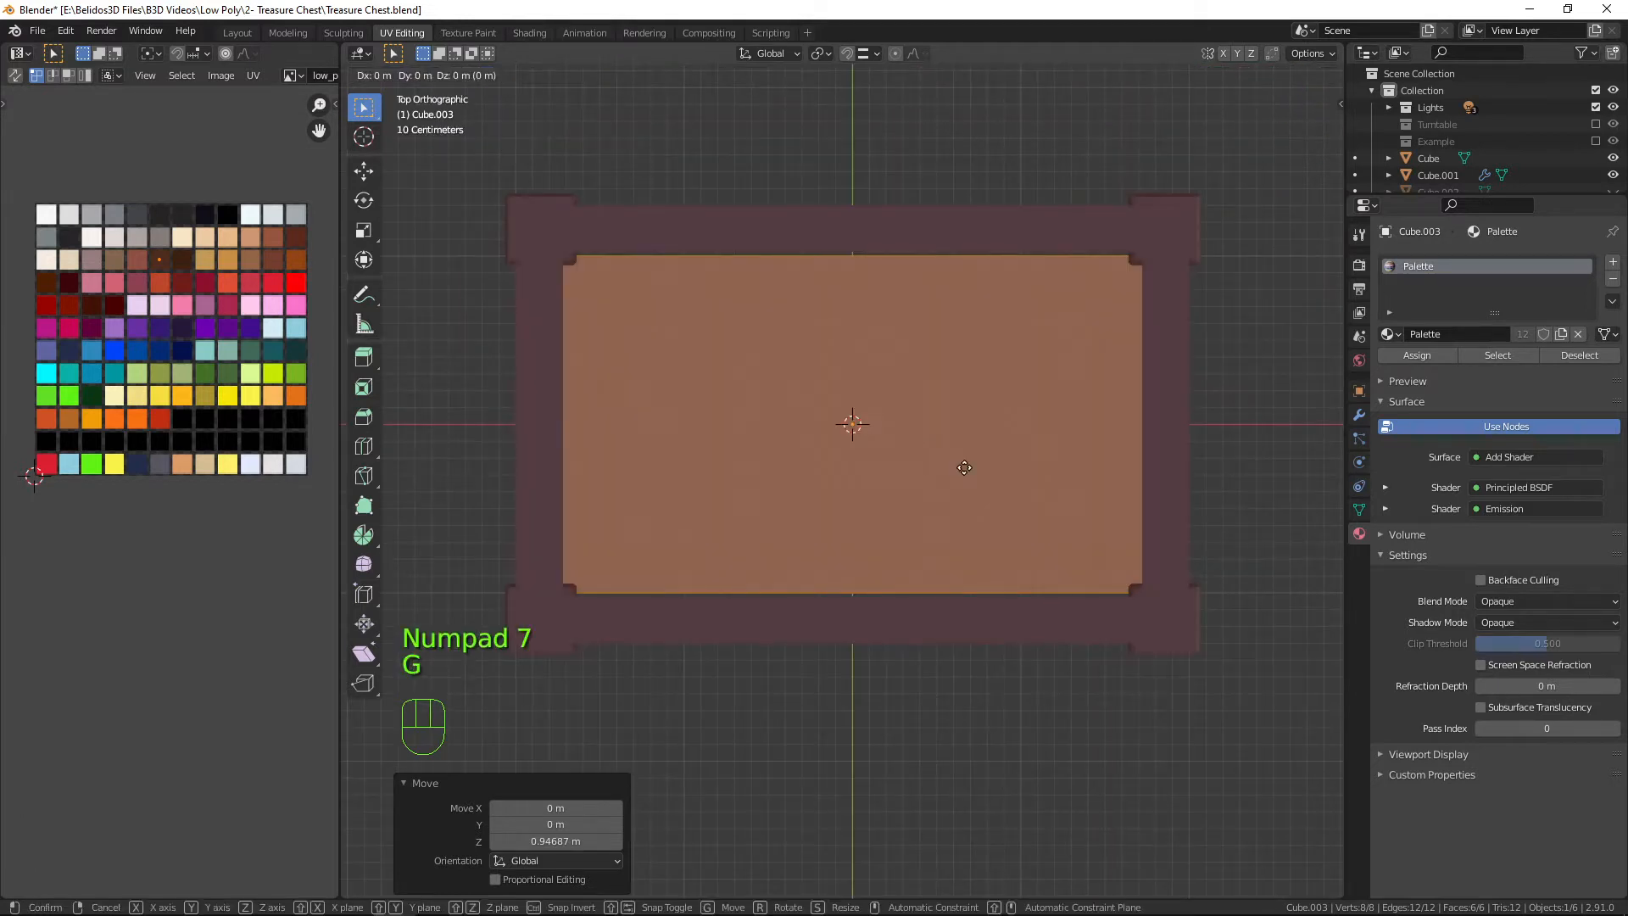
pyautogui.press('y')
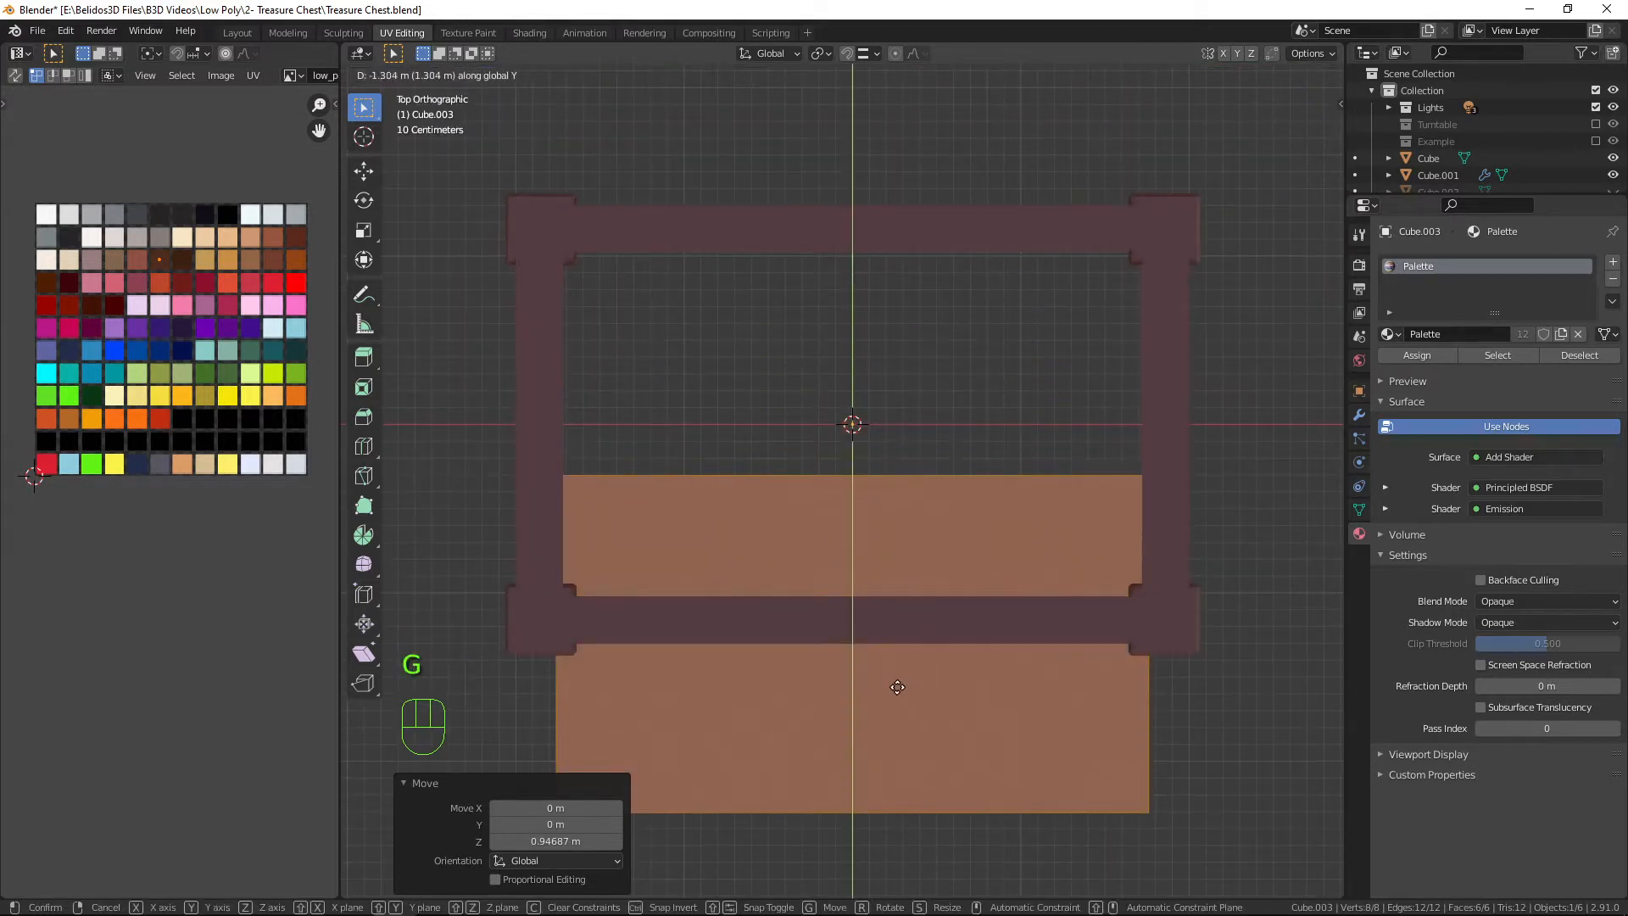
pyautogui.click(896, 687)
pyautogui.press('g')
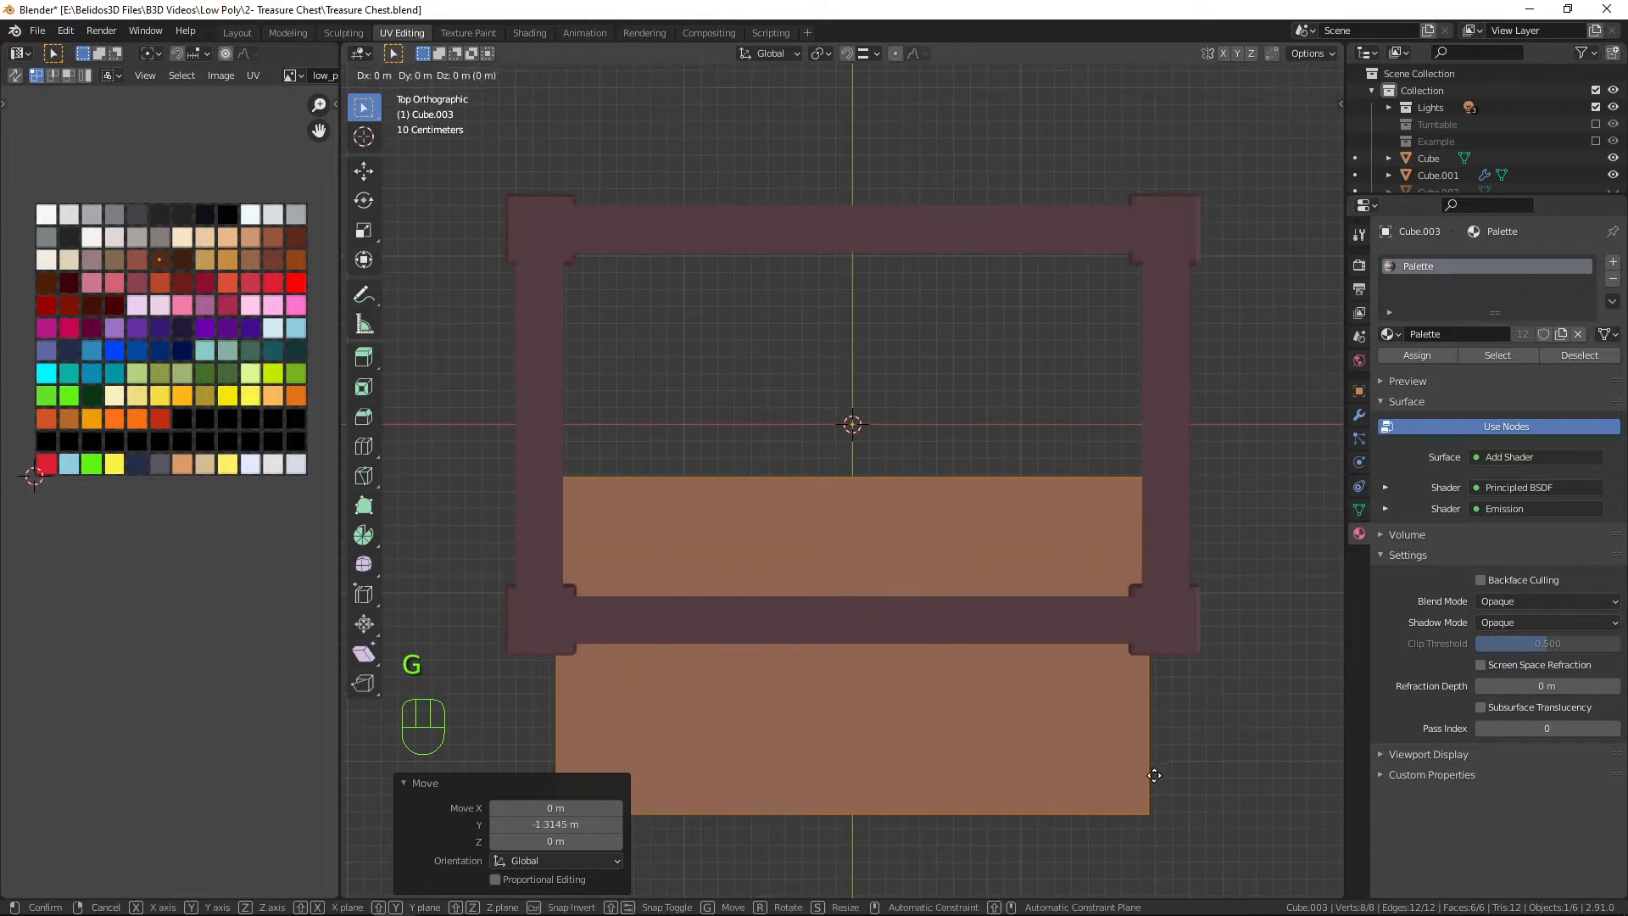
pyautogui.press('y')
pyautogui.click(1152, 759)
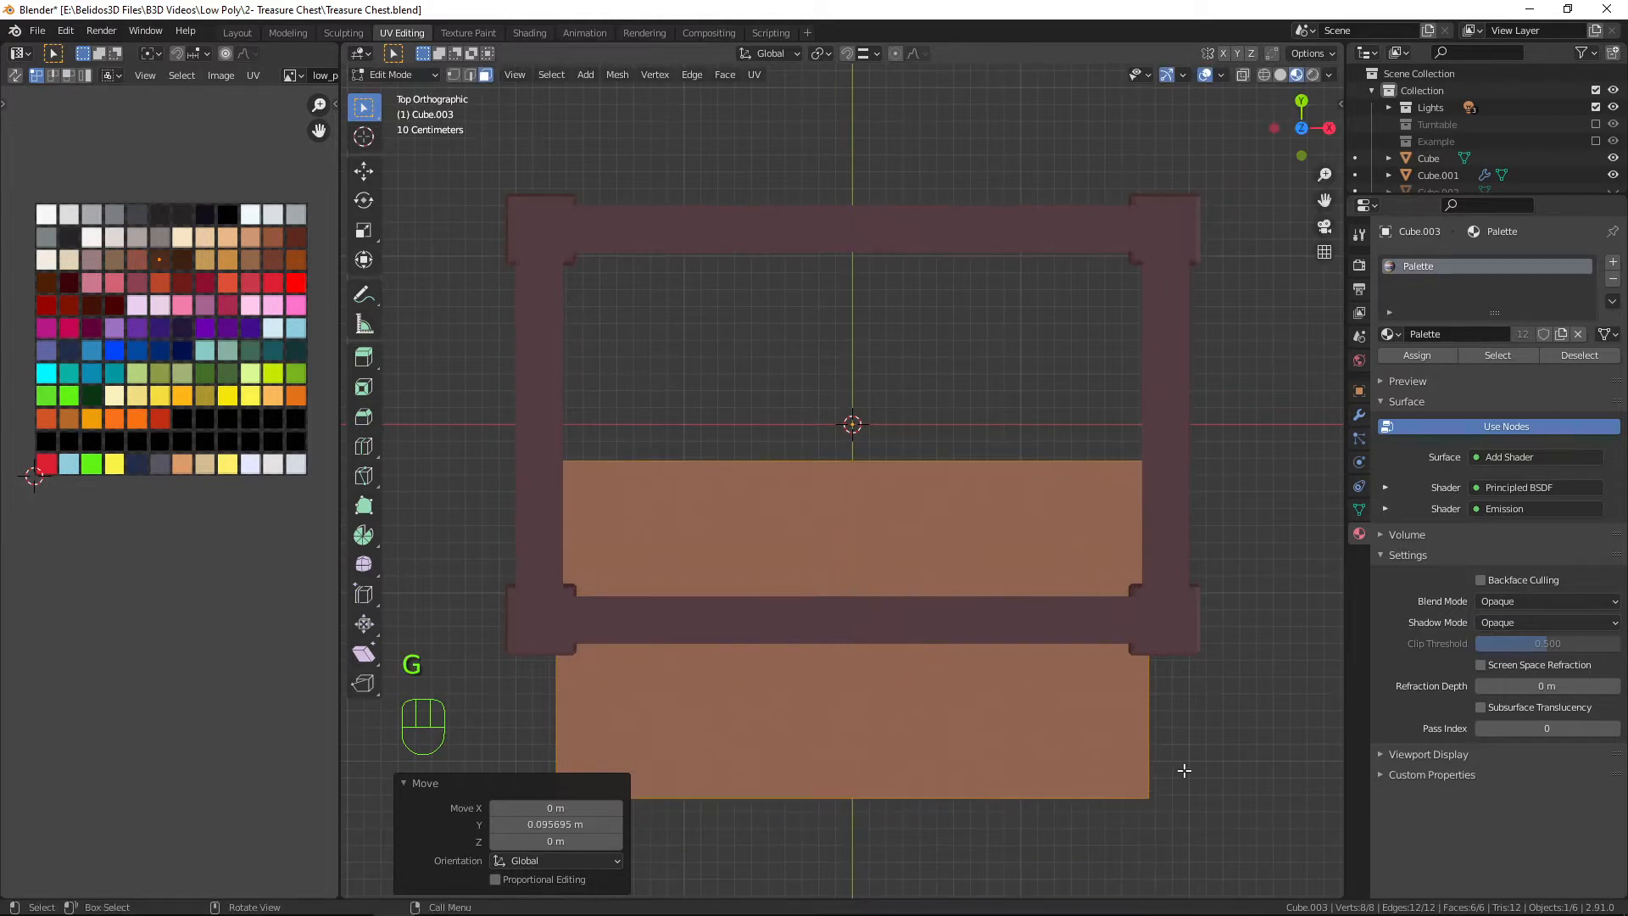
# Reduce the plank's depth by scaling it about 0.264 along Y.
pyautogui.press('s')
pyautogui.press('y')
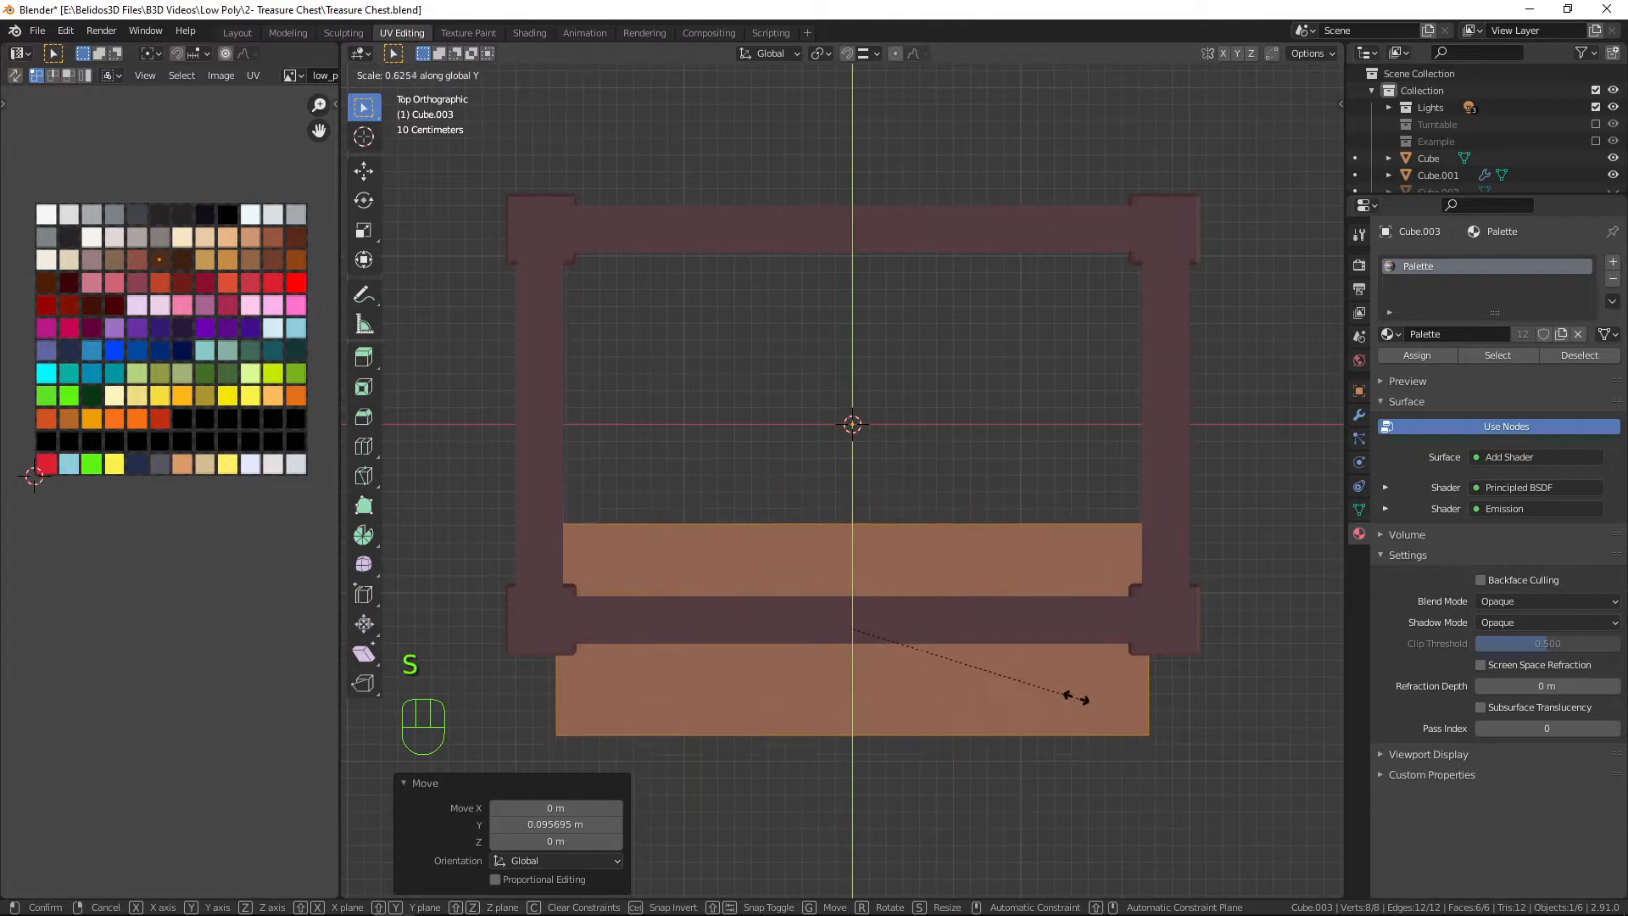
pyautogui.click(953, 623)
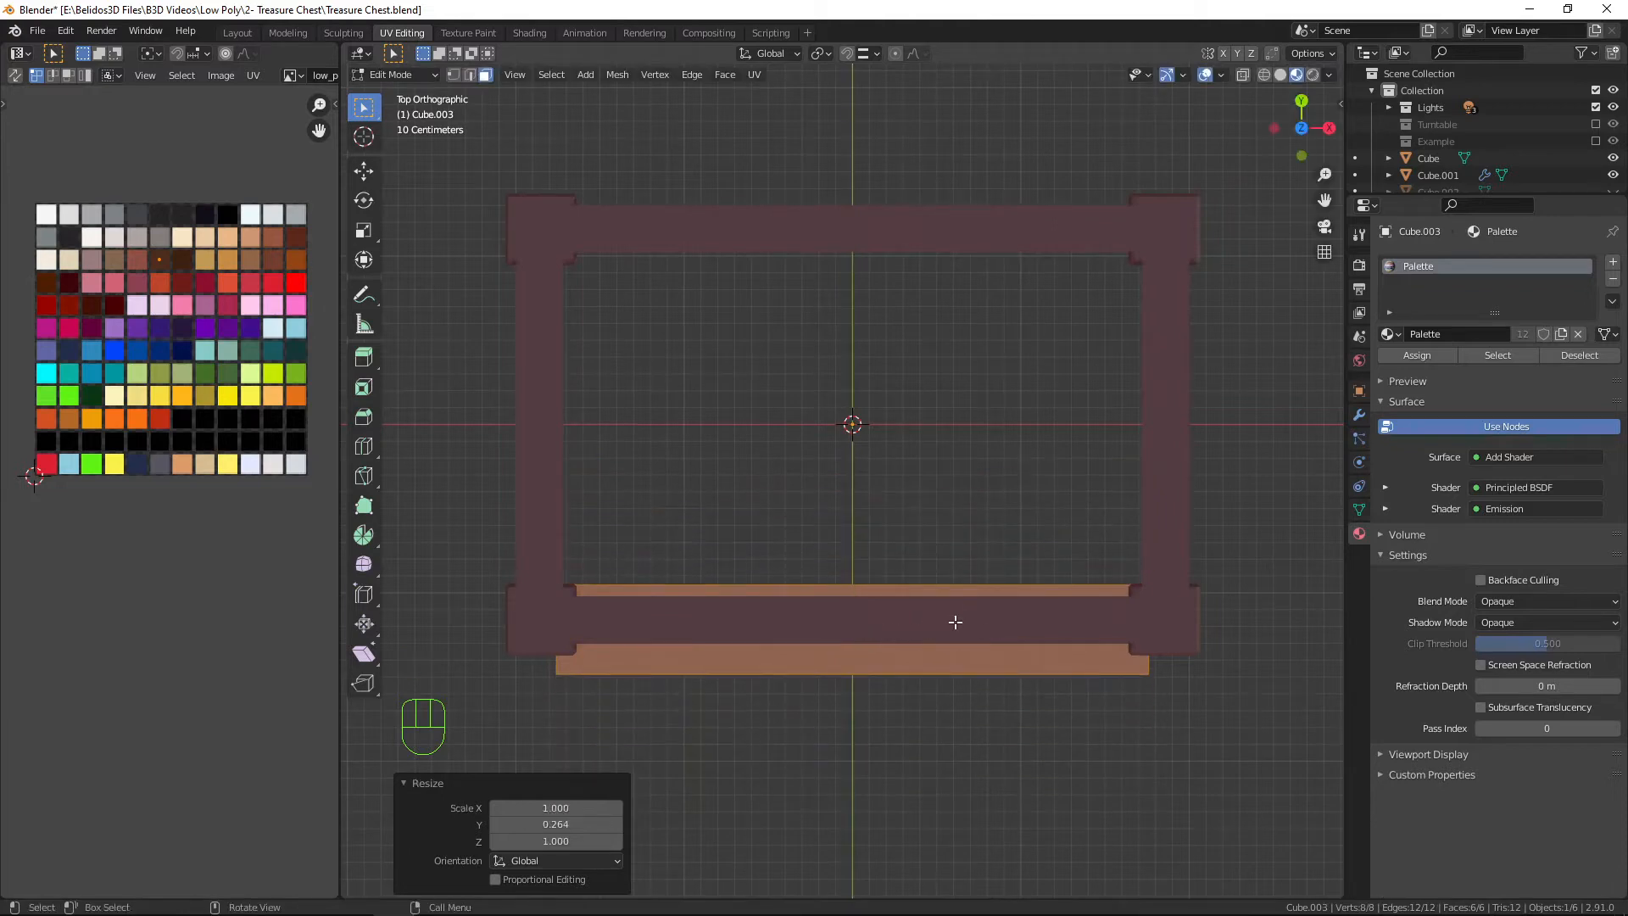
# In wireframe display, shift the plank about 0.063 m along Y to centre it on the front rail.
pyautogui.hotkey('shift', 'z')
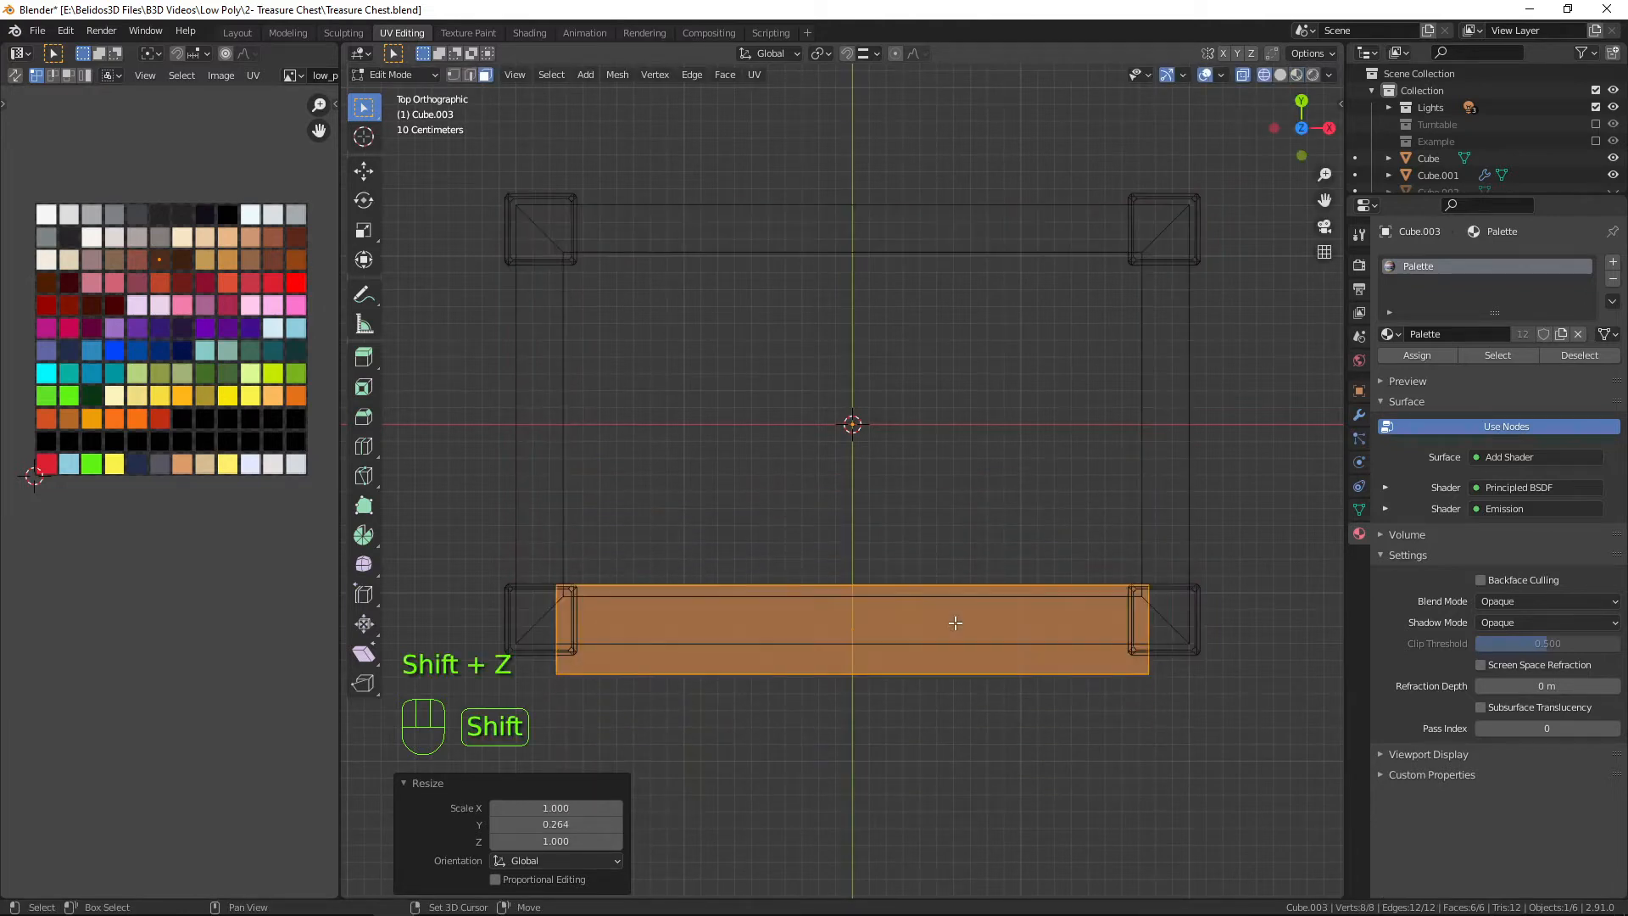
pyautogui.scroll(1, 1082, 843)
pyautogui.keyDown('shift'); pyautogui.moveTo(1083, 843); pyautogui.dragTo(1079, 755, button='middle'); pyautogui.keyUp('shift')
pyautogui.press('g')
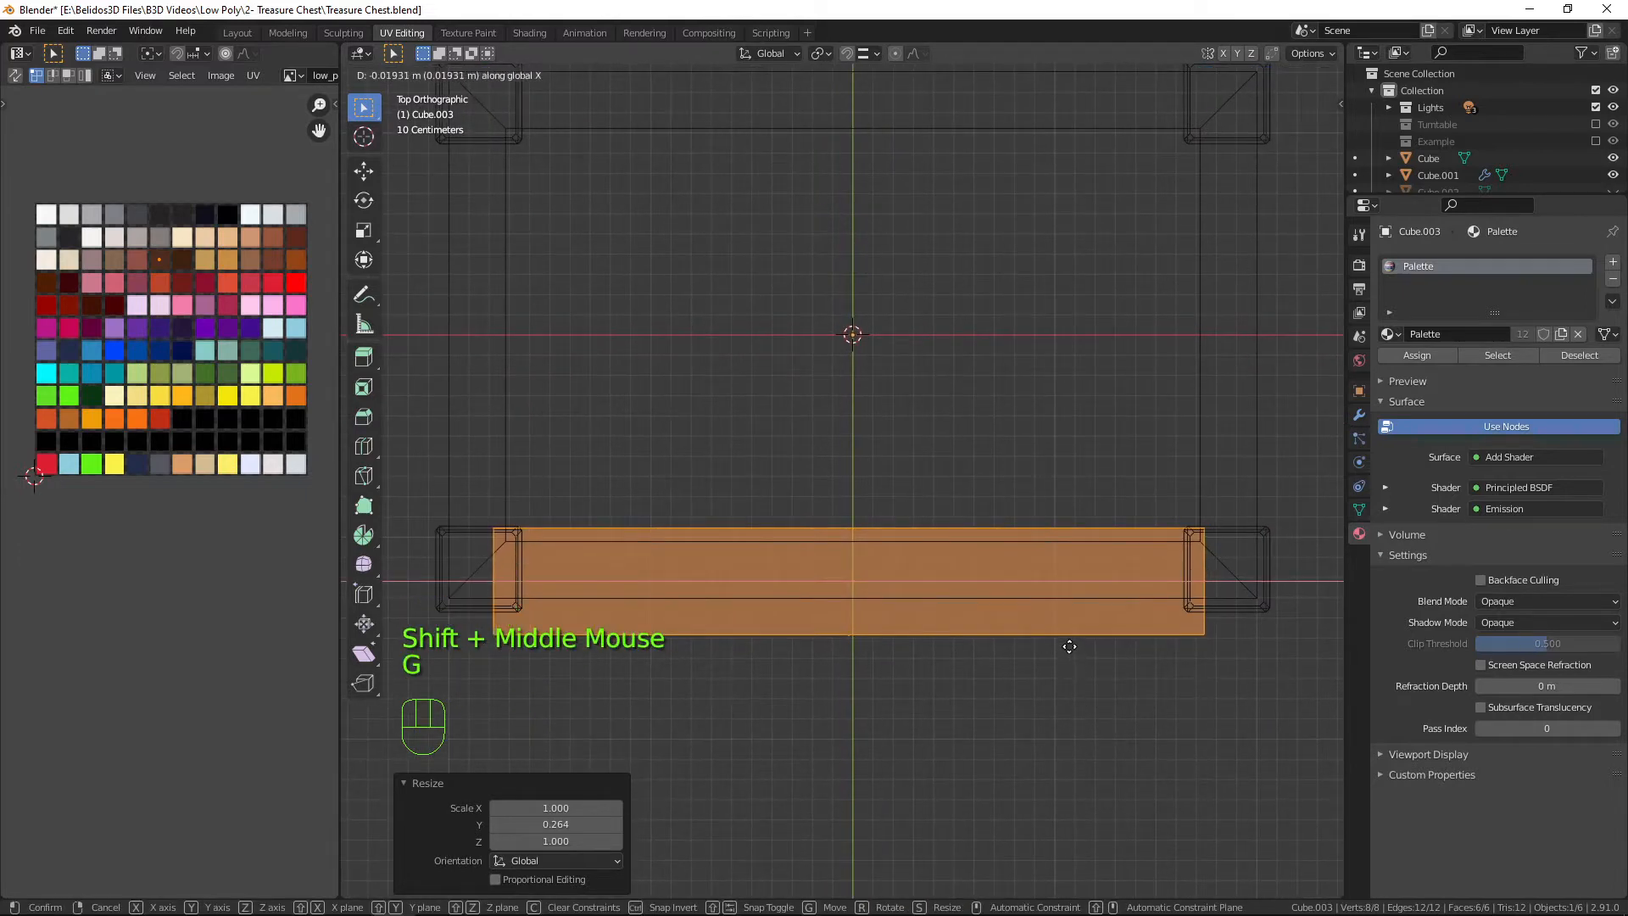
pyautogui.press('y')
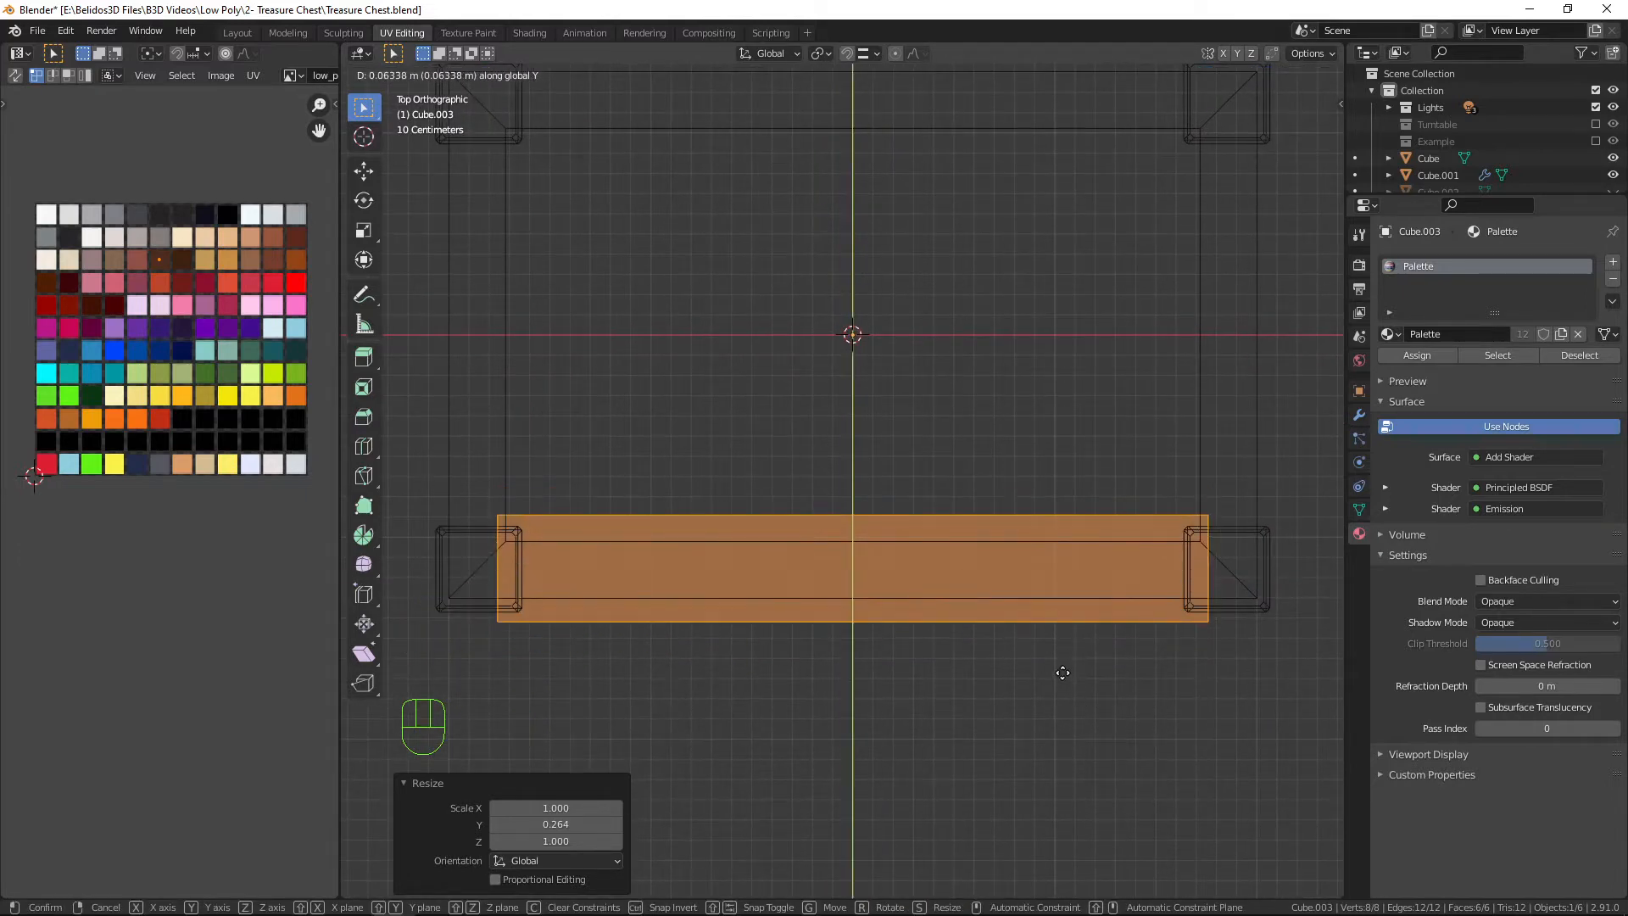
pyautogui.click(1060, 671)
# Scale the plank along Y by about 0.435 and again by 0.639 to make it thinner than the front rail, and restore the shaded display.
pyautogui.press('s')
pyautogui.press('y')
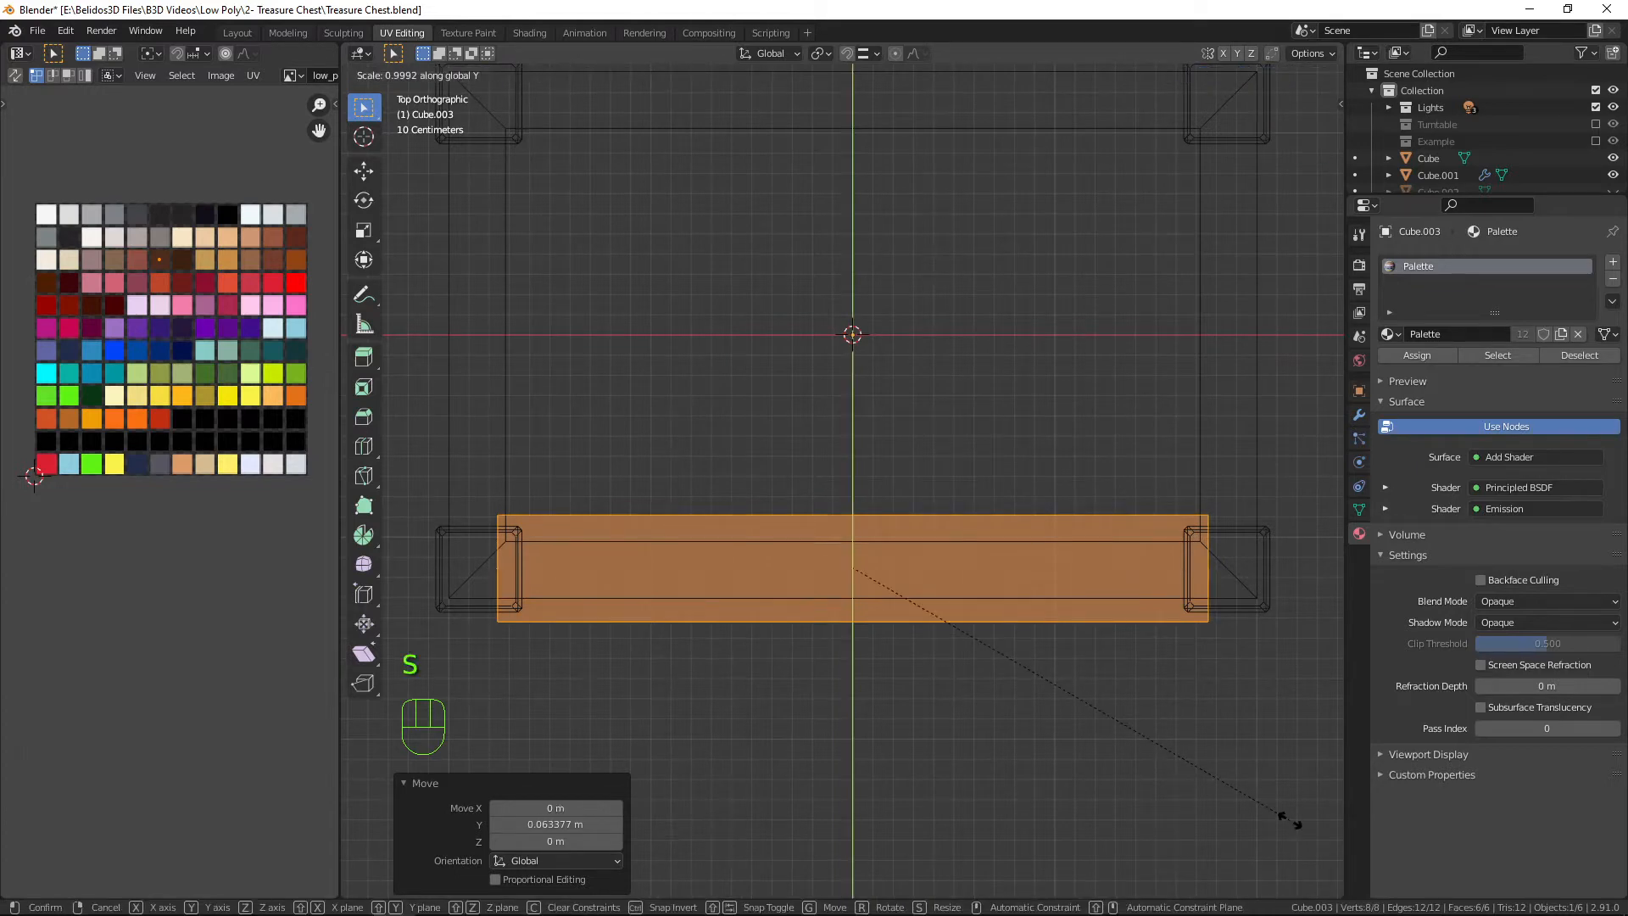
pyautogui.click(1048, 622)
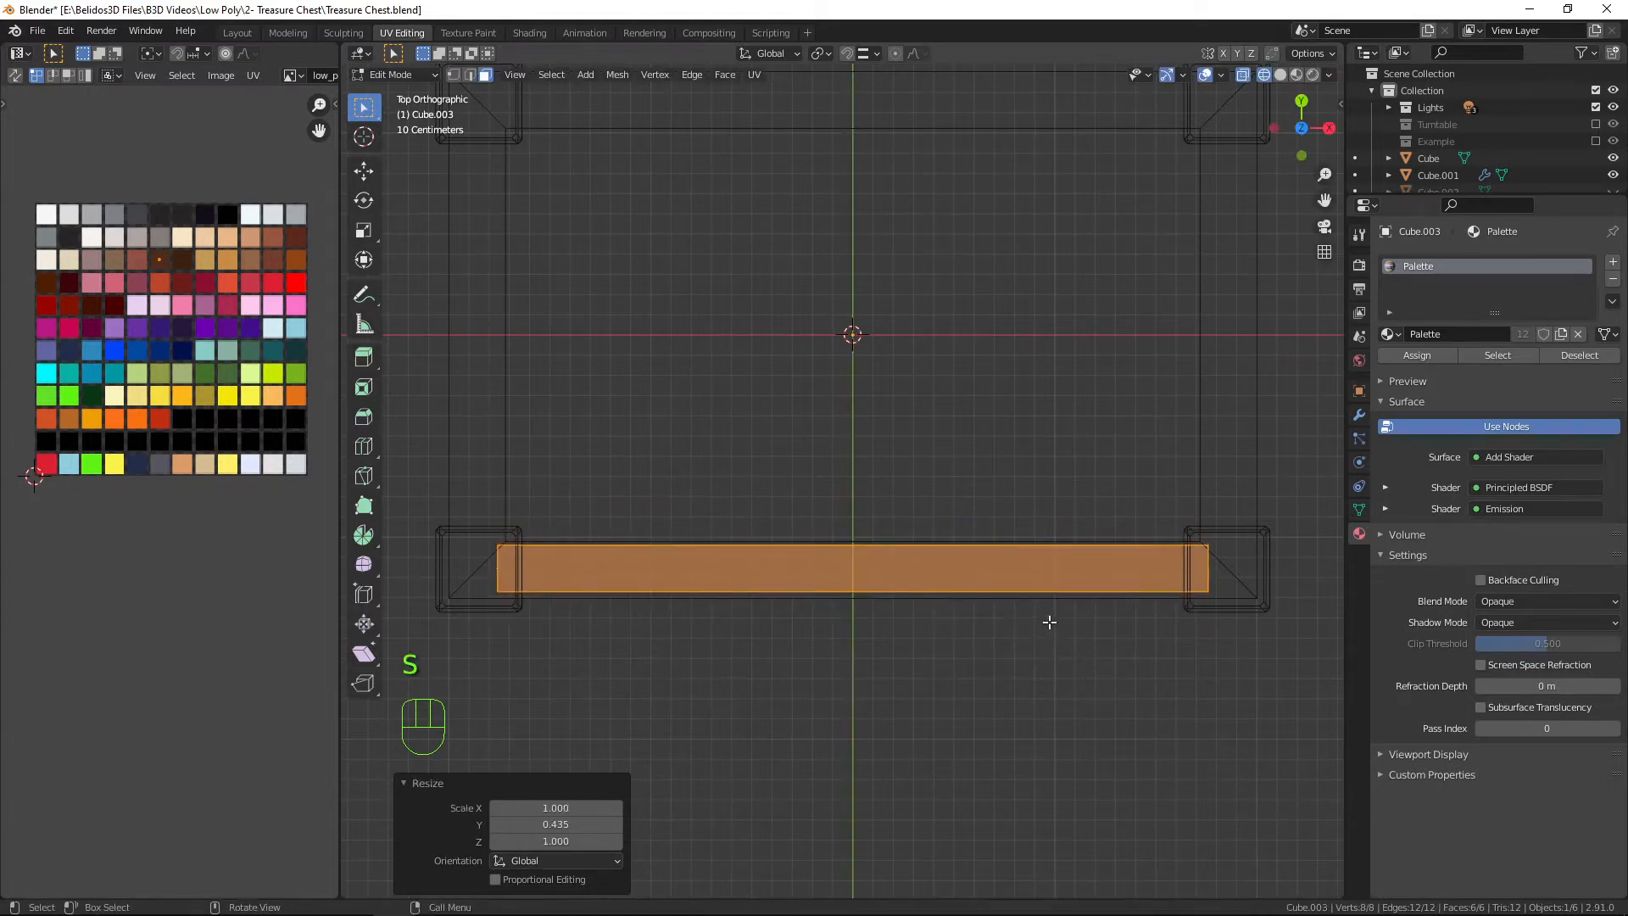
pyautogui.press('s')
pyautogui.press('y')
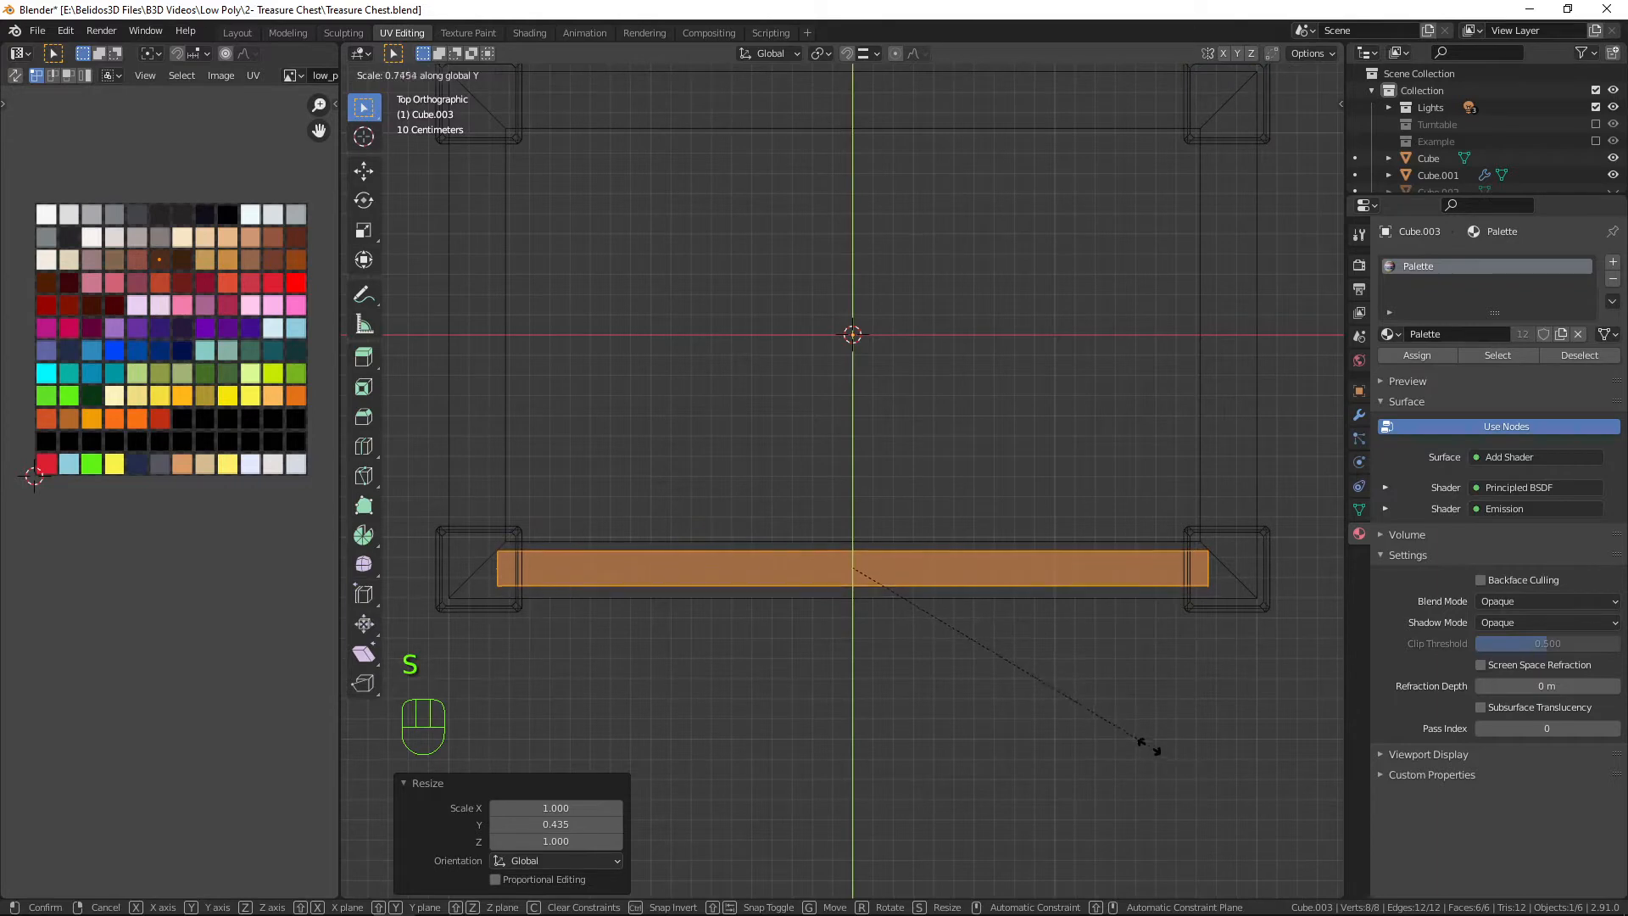
pyautogui.click(1110, 714)
pyautogui.moveTo(1040, 727); pyautogui.dragTo(1026, 591, button='middle')
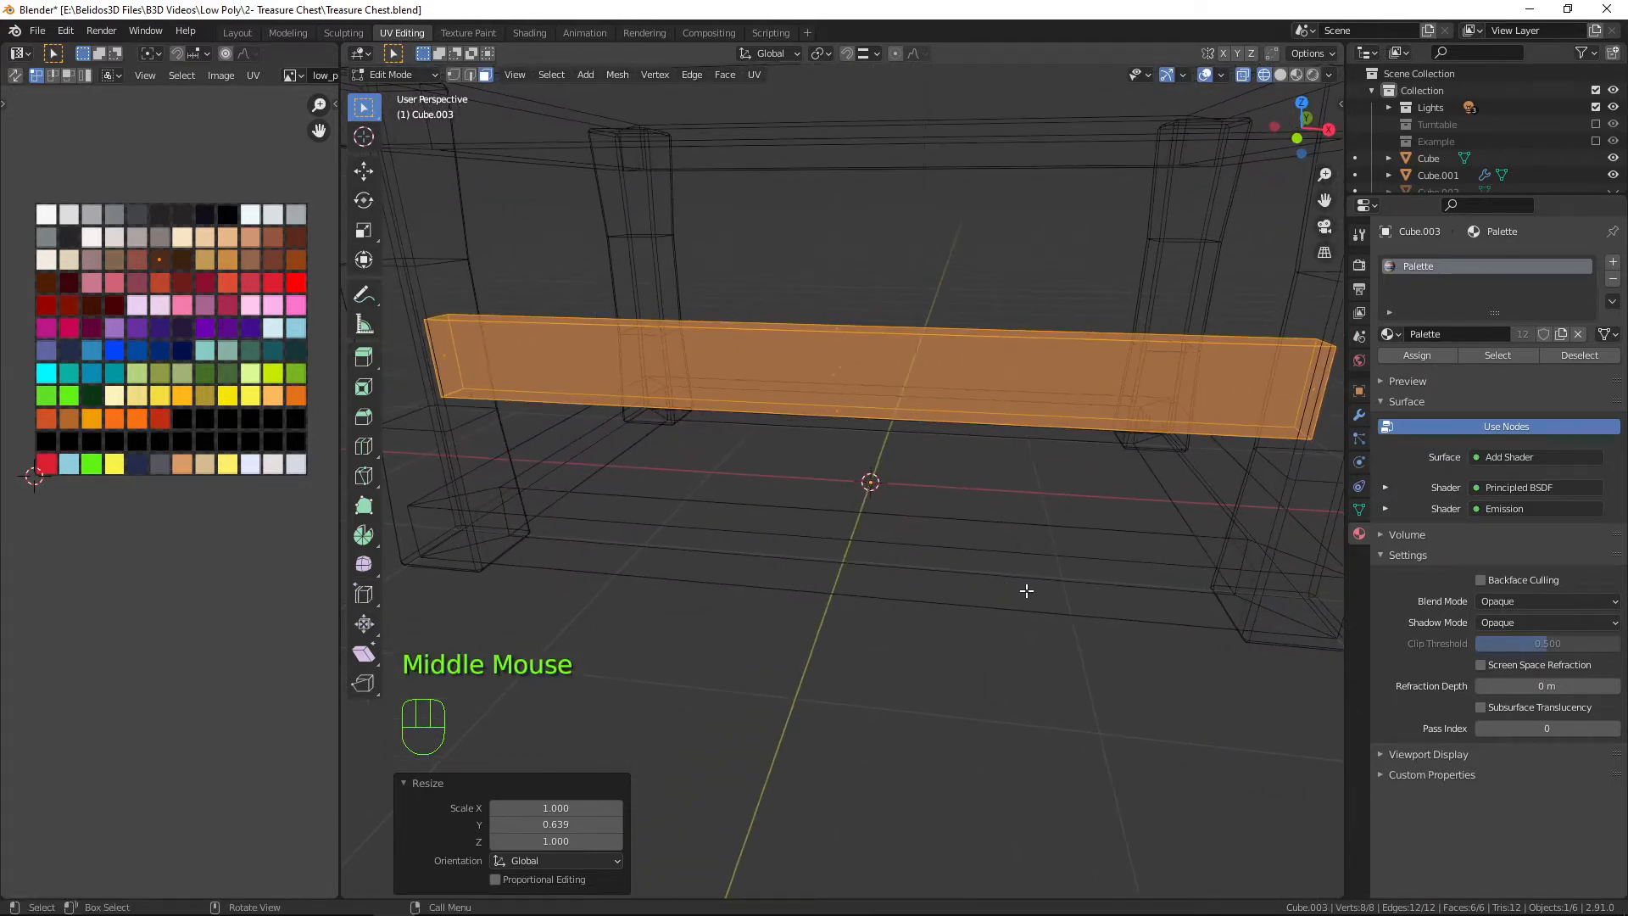
pyautogui.hotkey('shift', 'z')
pyautogui.scroll(-3, 926, 565)
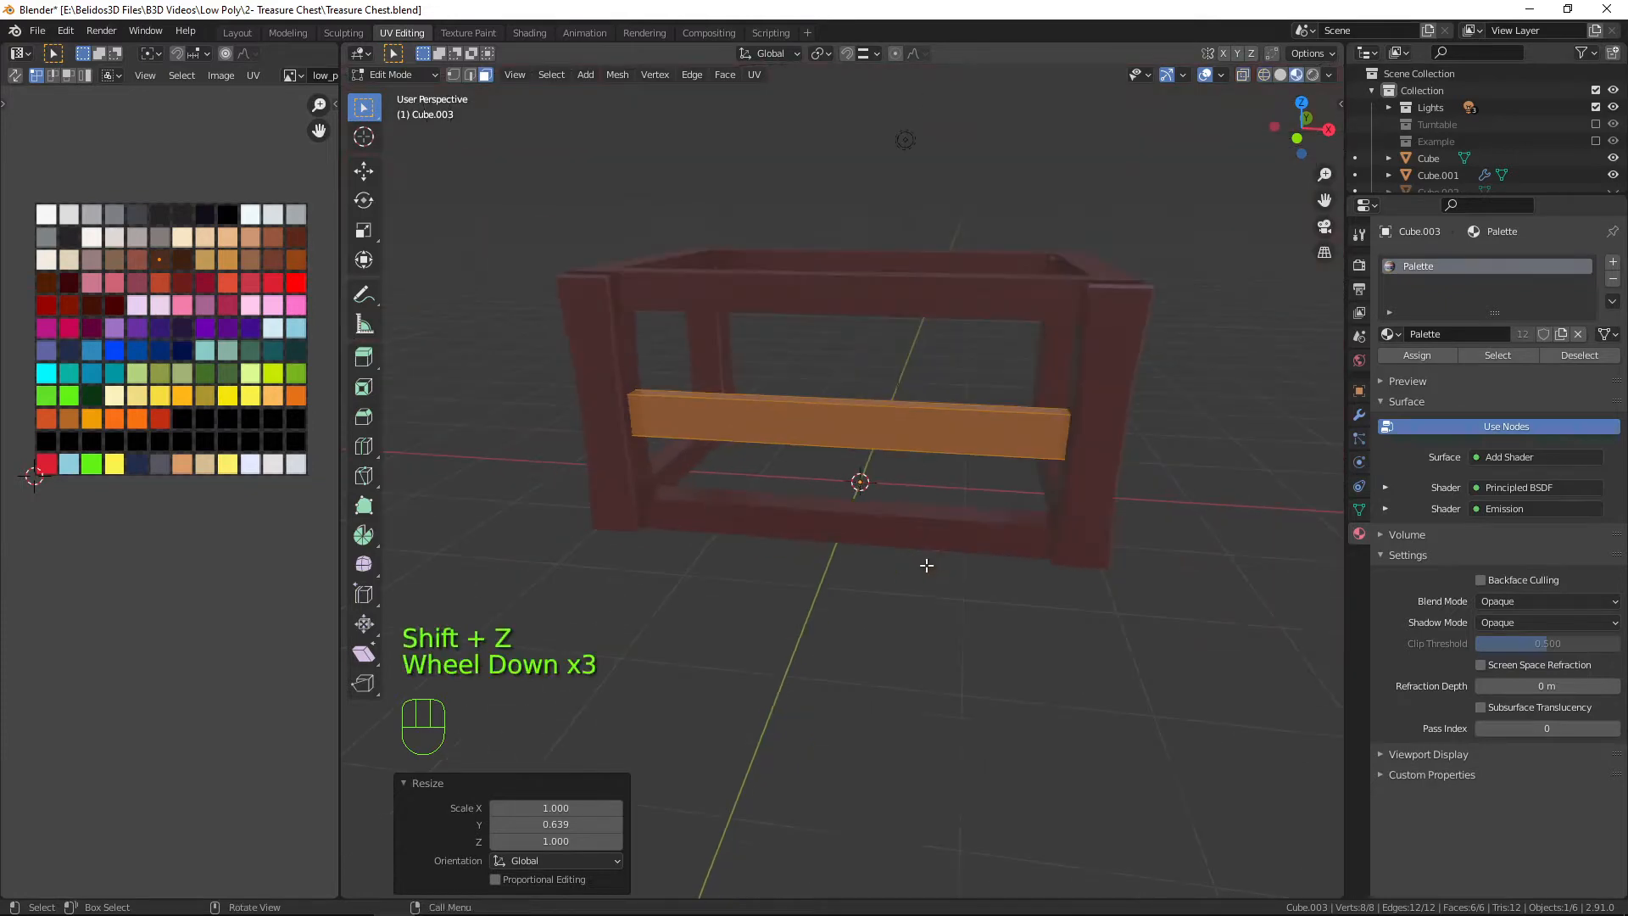
pyautogui.keyDown('shift'); pyautogui.moveTo(927, 565); pyautogui.dragTo(1005, 656, button='middle'); pyautogui.keyUp('shift')
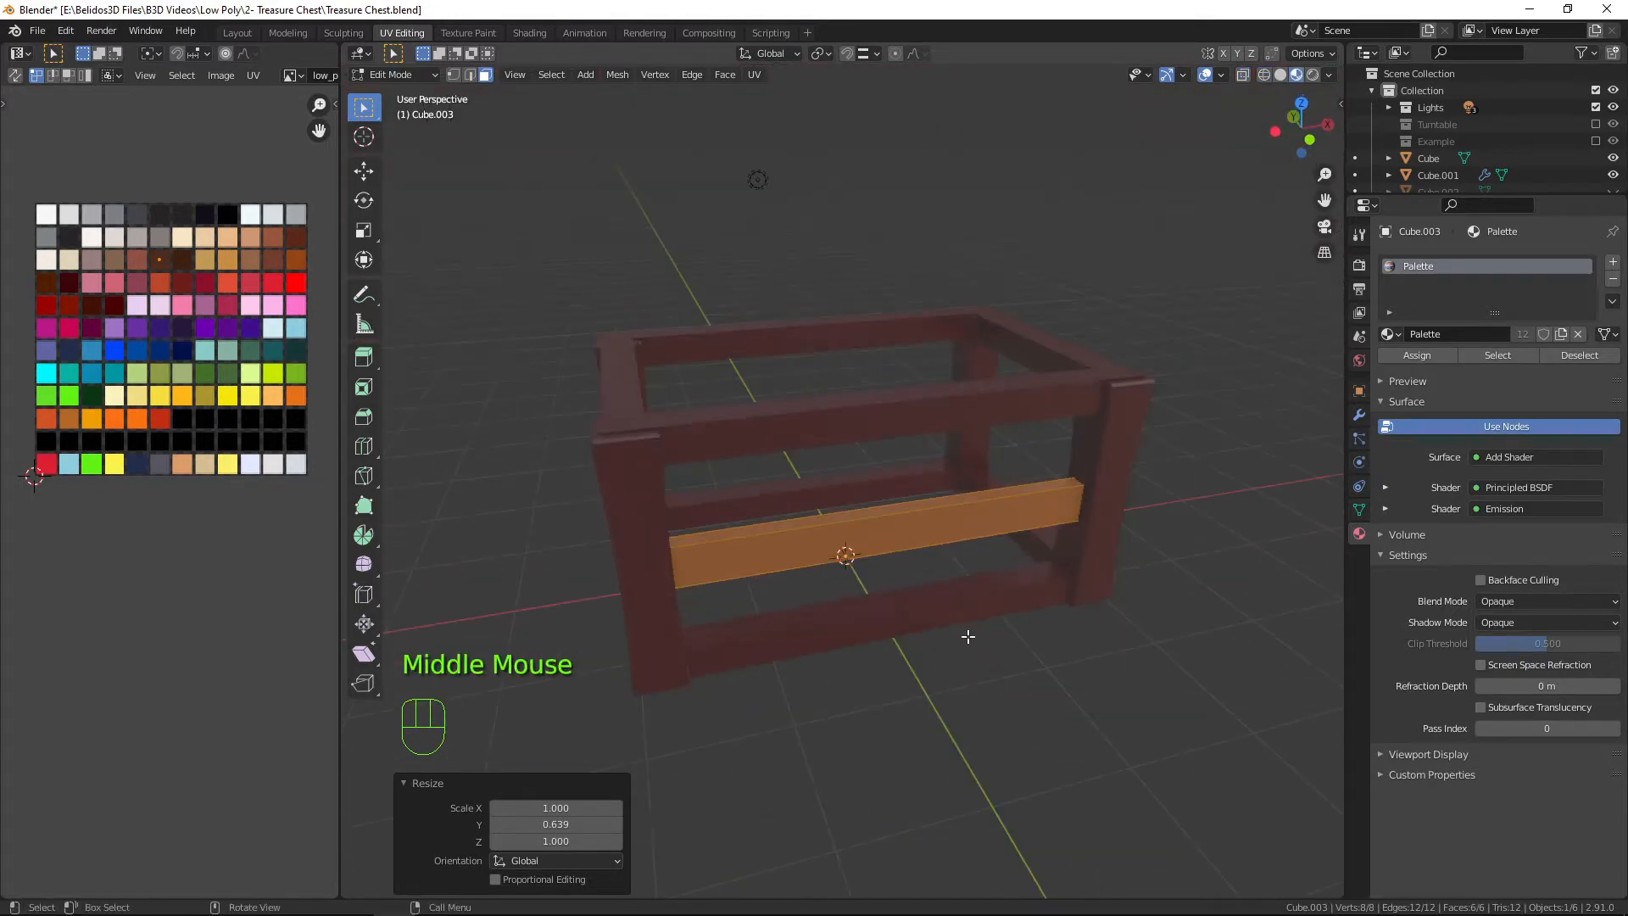
# Duplicate the plank and raise the copy about 0.348 m on Z, directly above the original.
pyautogui.press('KP_1')
pyautogui.scroll(3, 1043, 585)
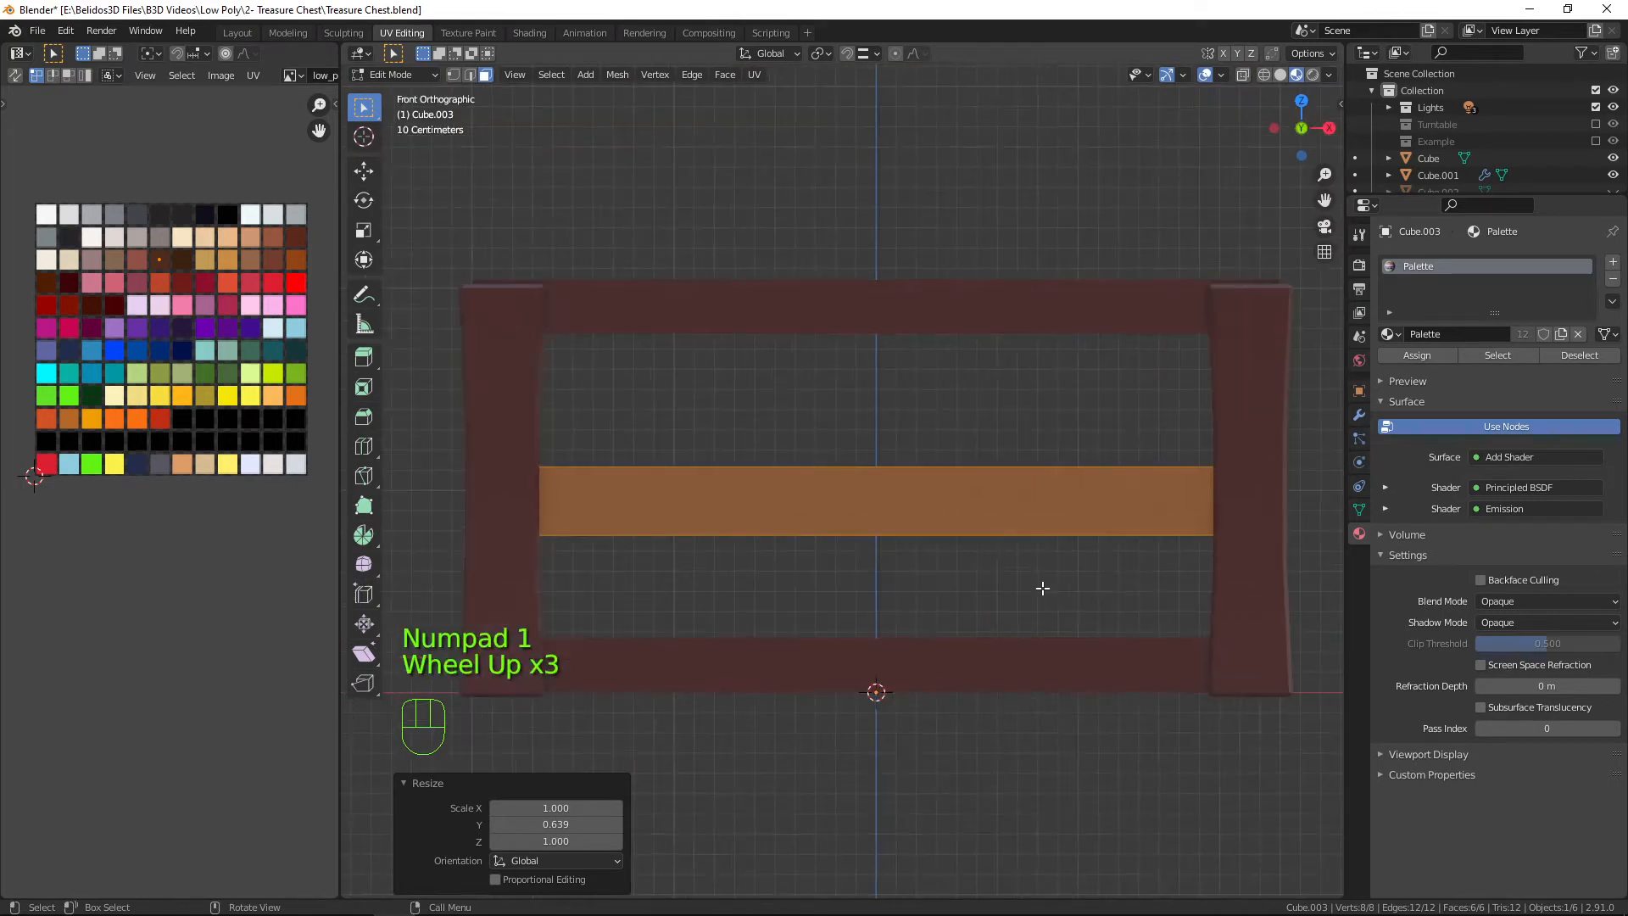
pyautogui.hotkey('shift', 'd')
pyautogui.rightClick(1017, 585)
pyautogui.press('g')
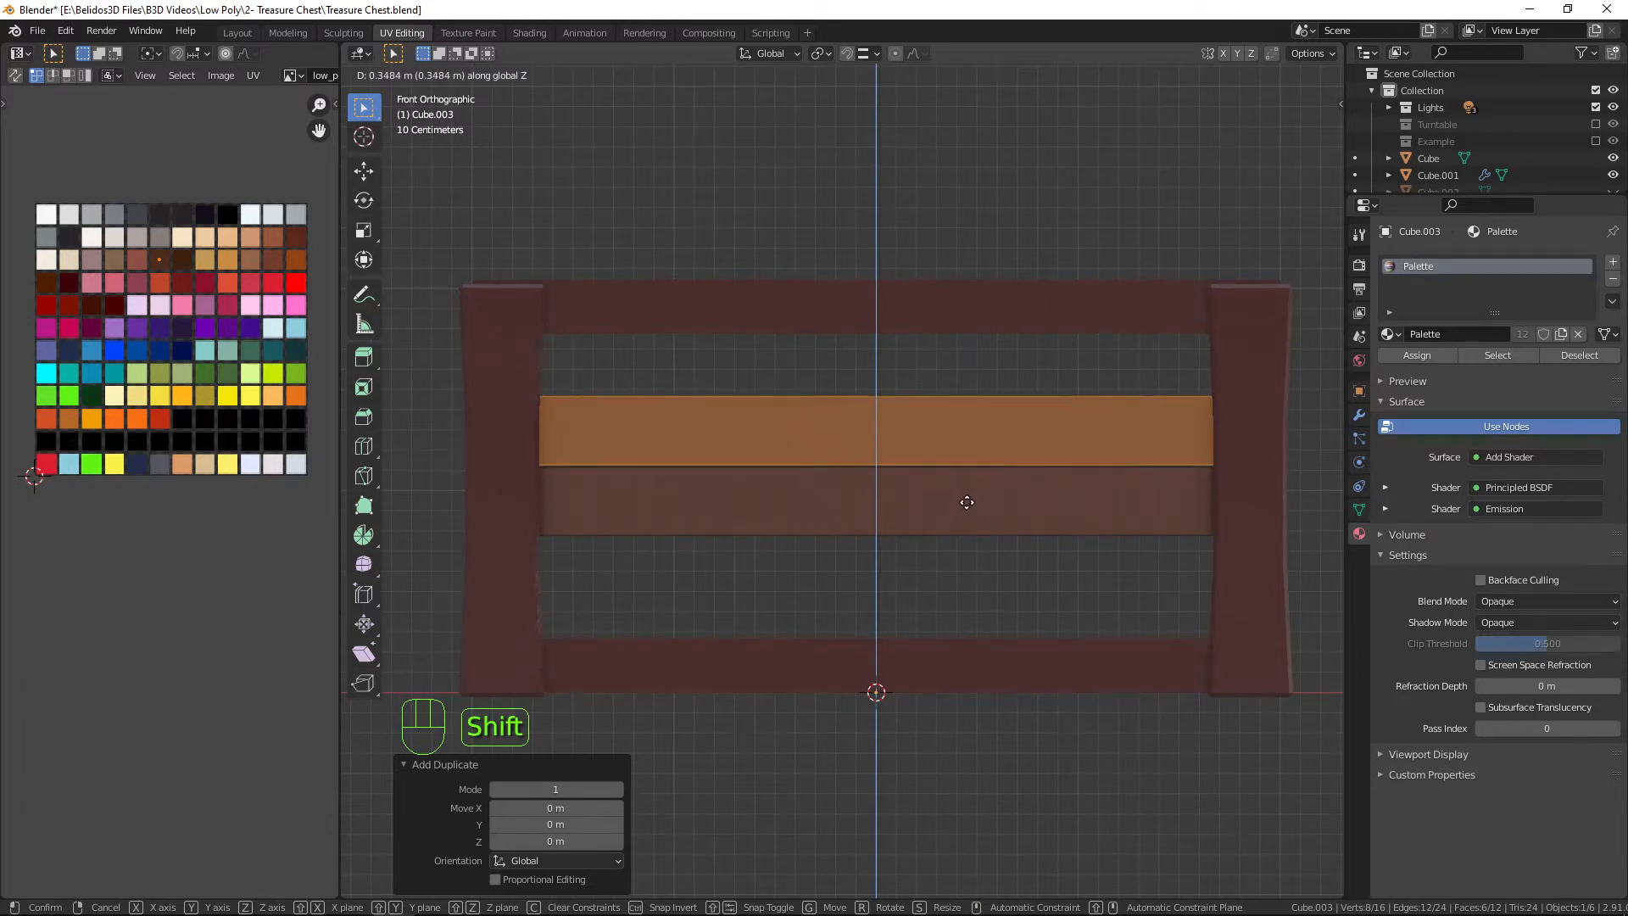
pyautogui.click(967, 502)
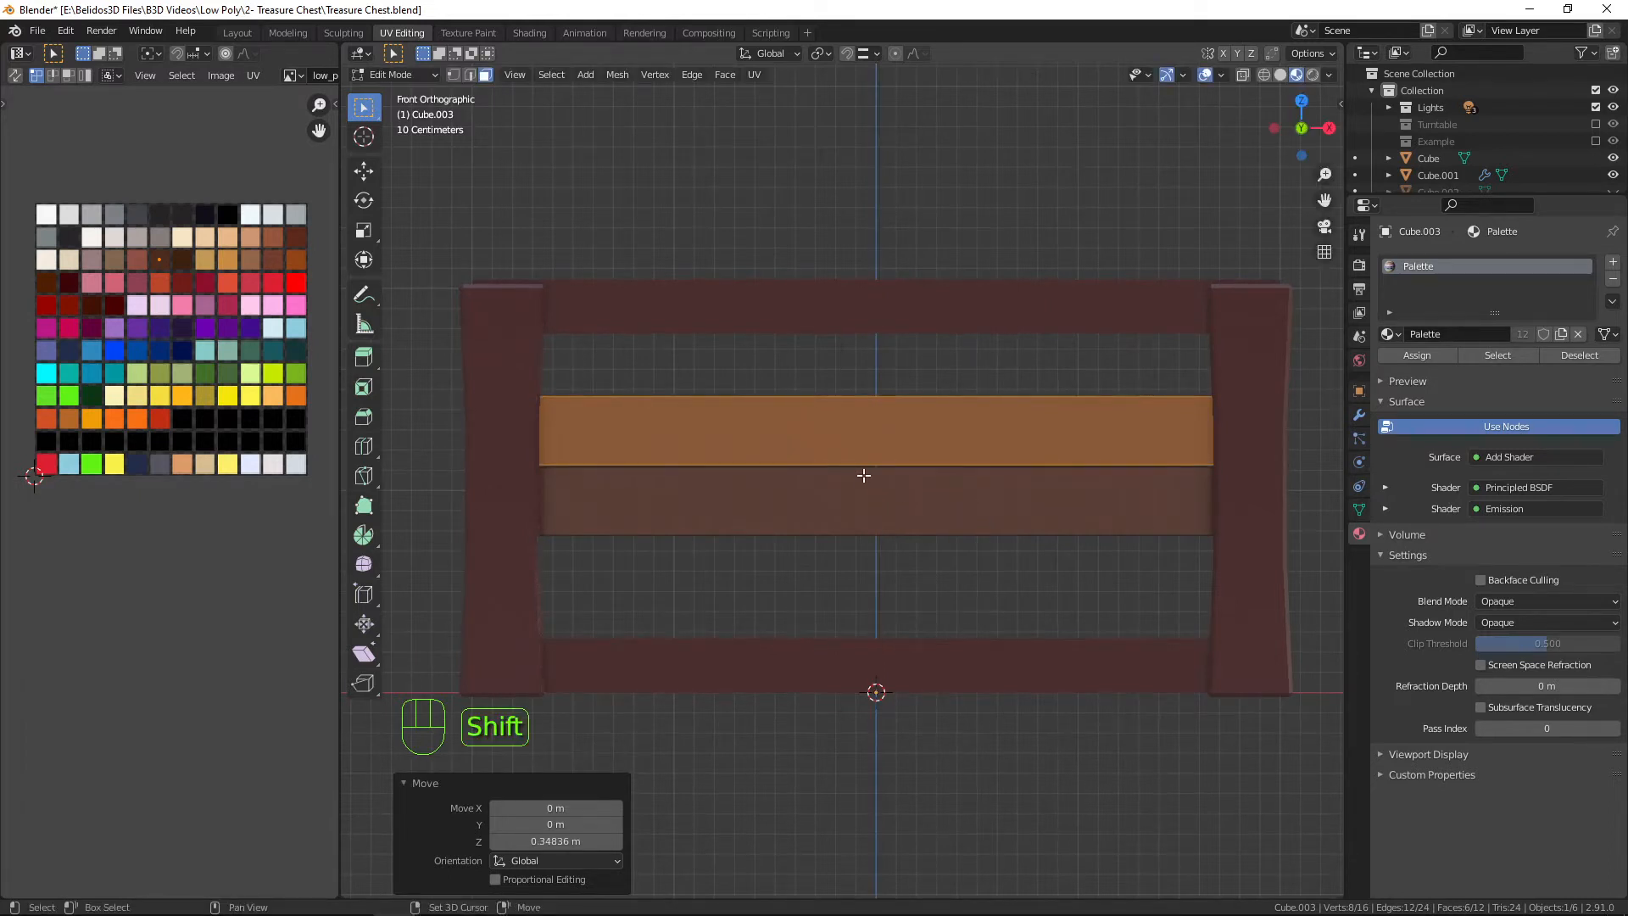
# Duplicate the upper plank and lower the copy about 0.699 m on Z, directly below the original plank.
pyautogui.hotkey('shift', 'd')
pyautogui.rightClick(898, 491)
pyautogui.press('g')
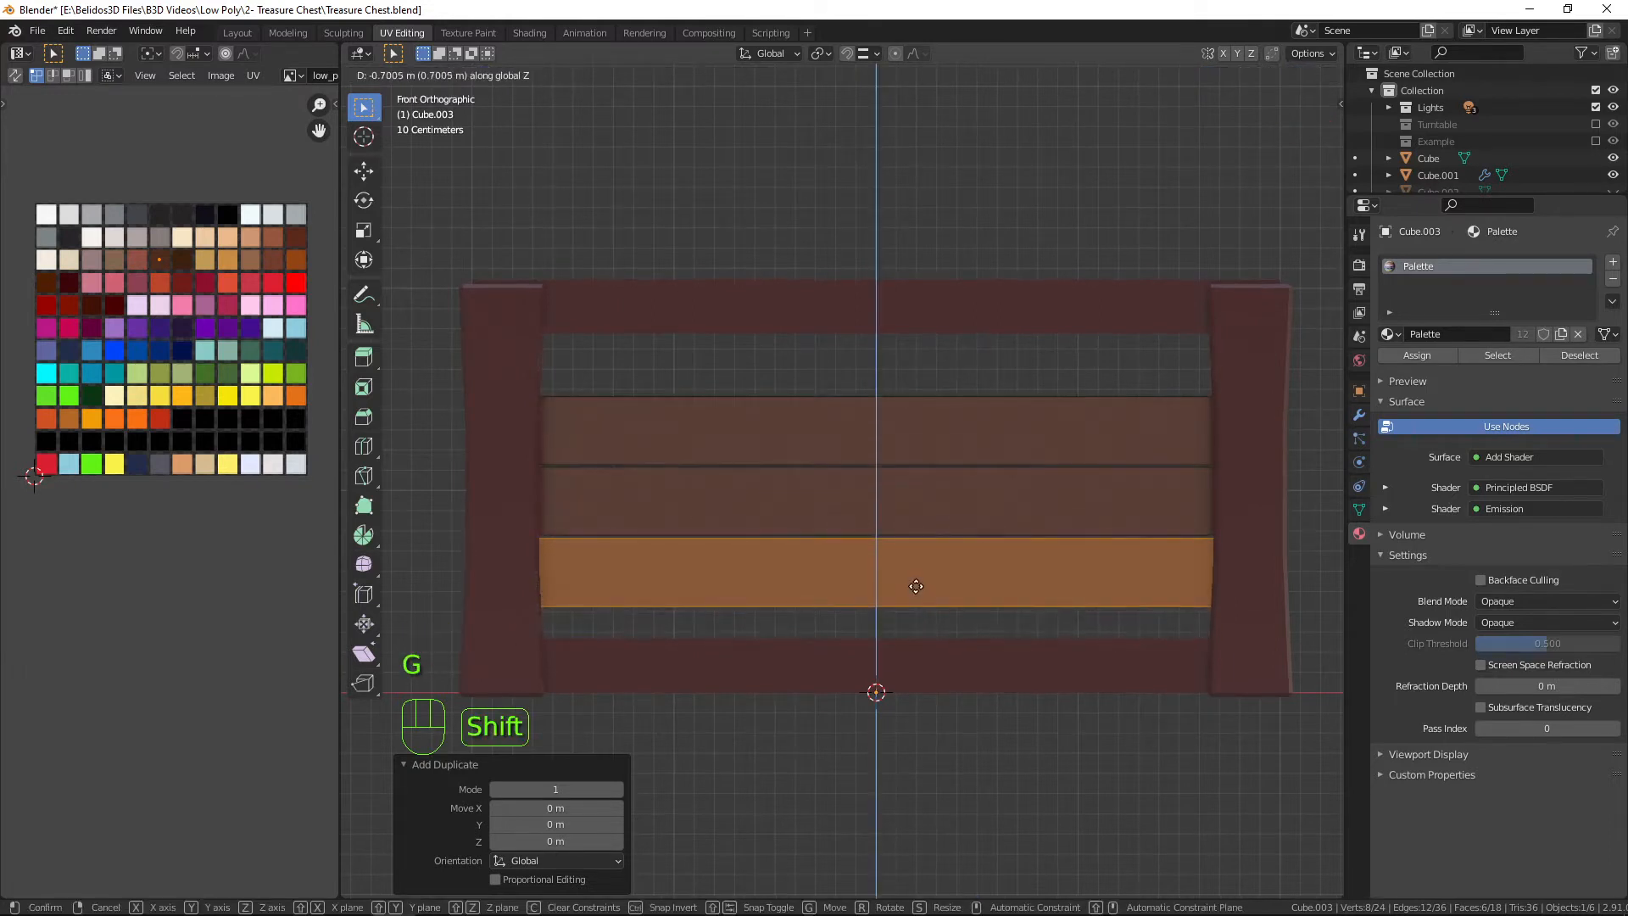
pyautogui.click(914, 583)
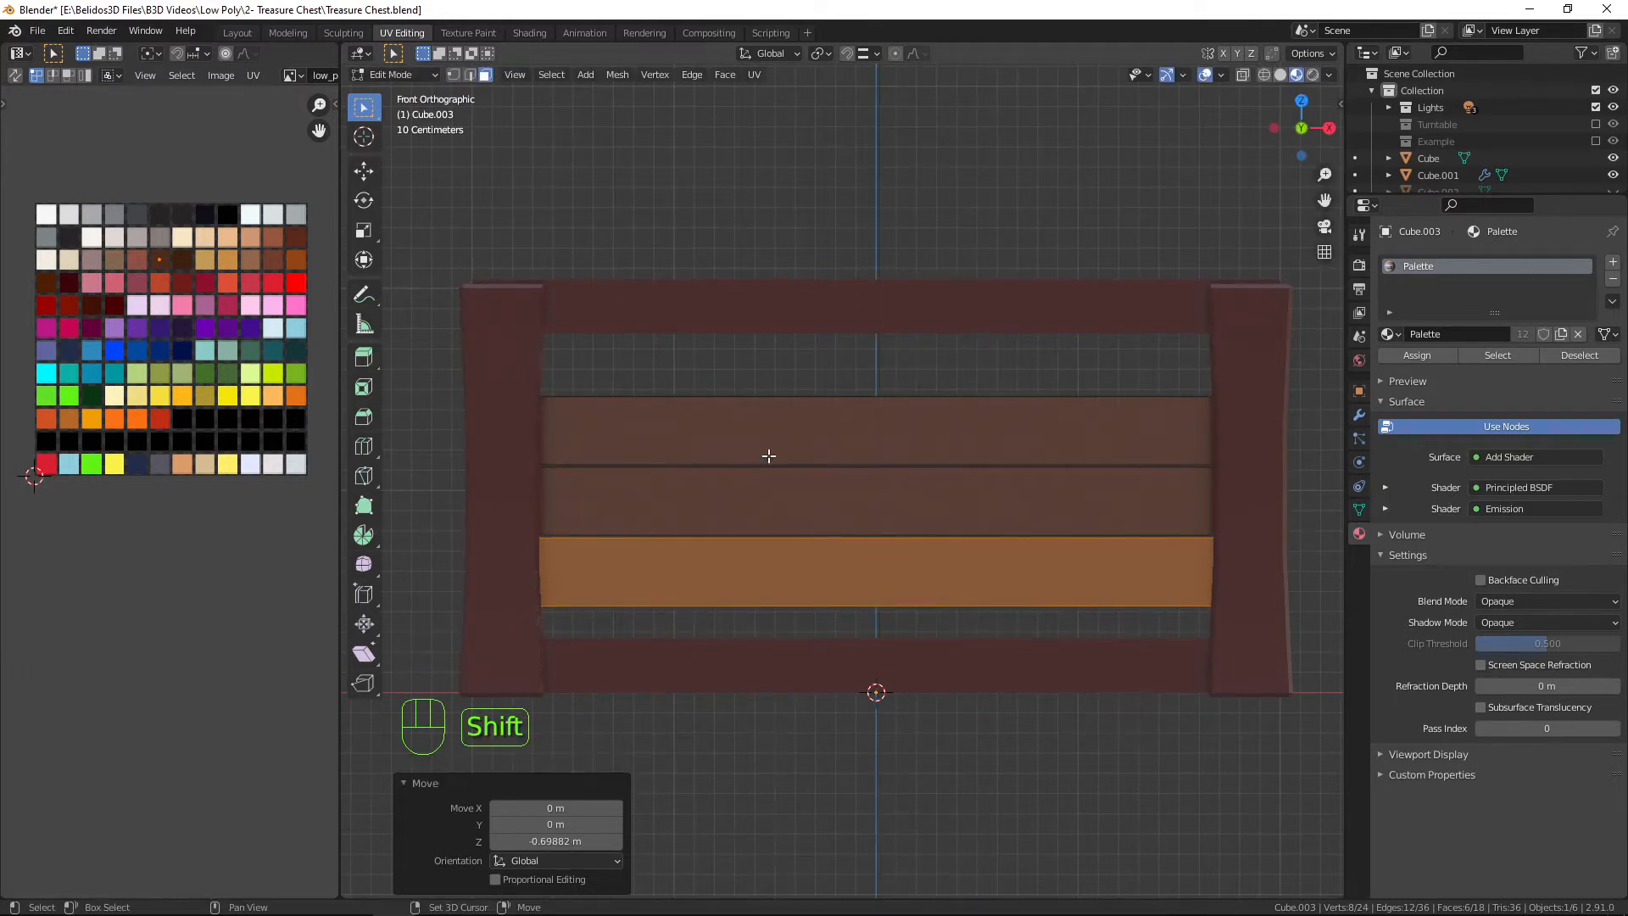
# Raise all three planks together about 0.097 m on Z to centre them between the frames, and switch to wireframe display.
pyautogui.press('a')
pyautogui.press('g')
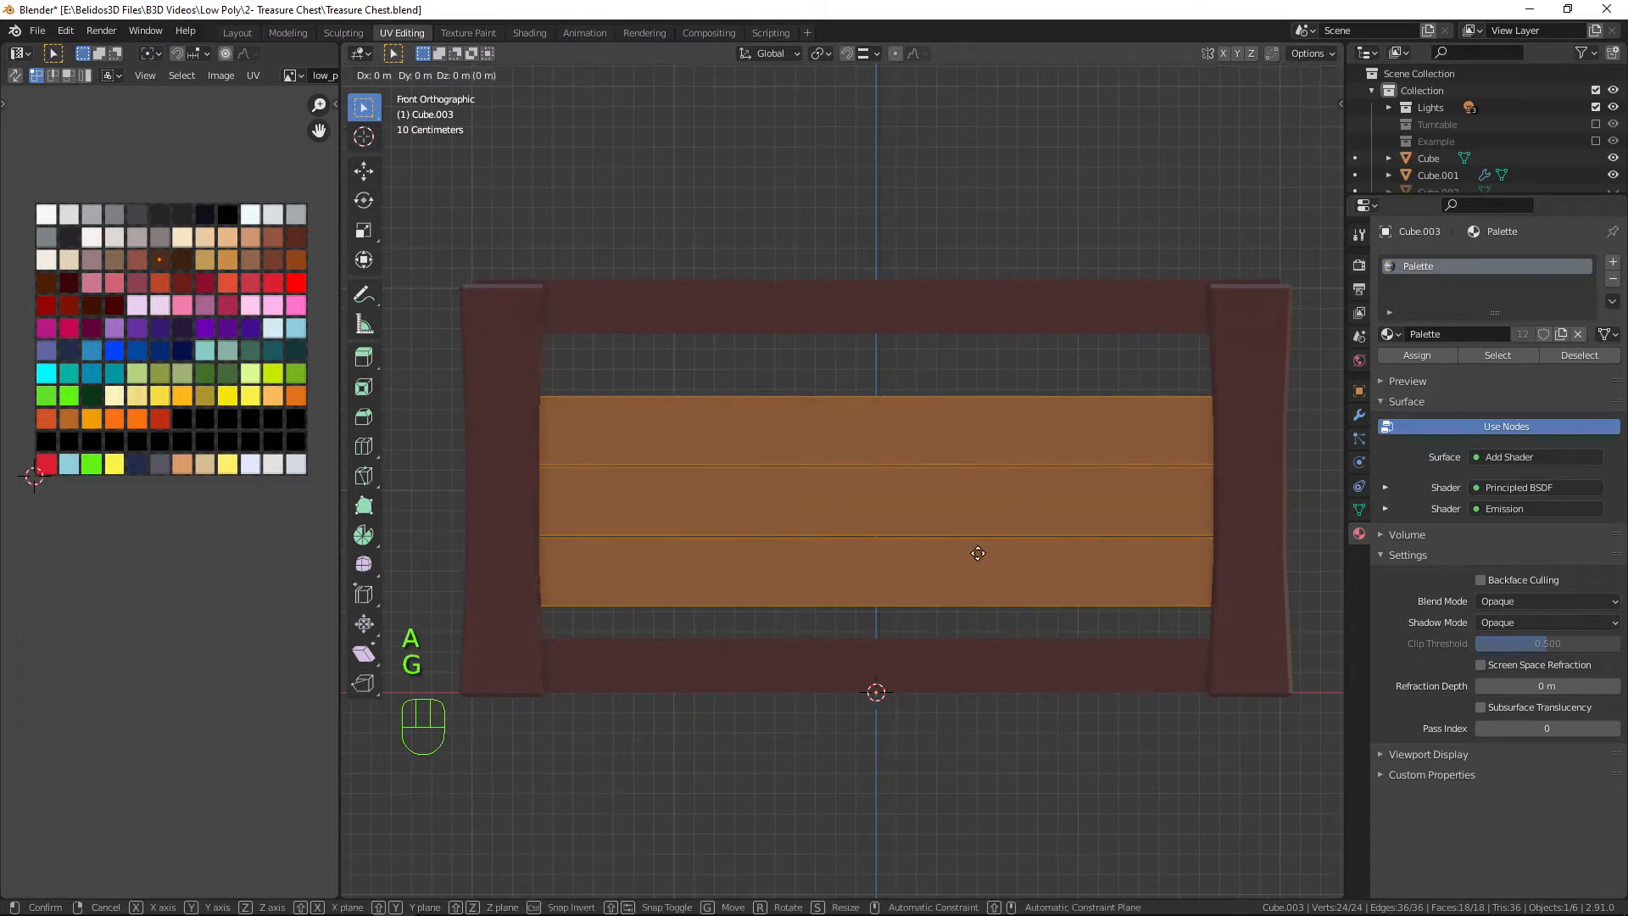
pyautogui.press('z')
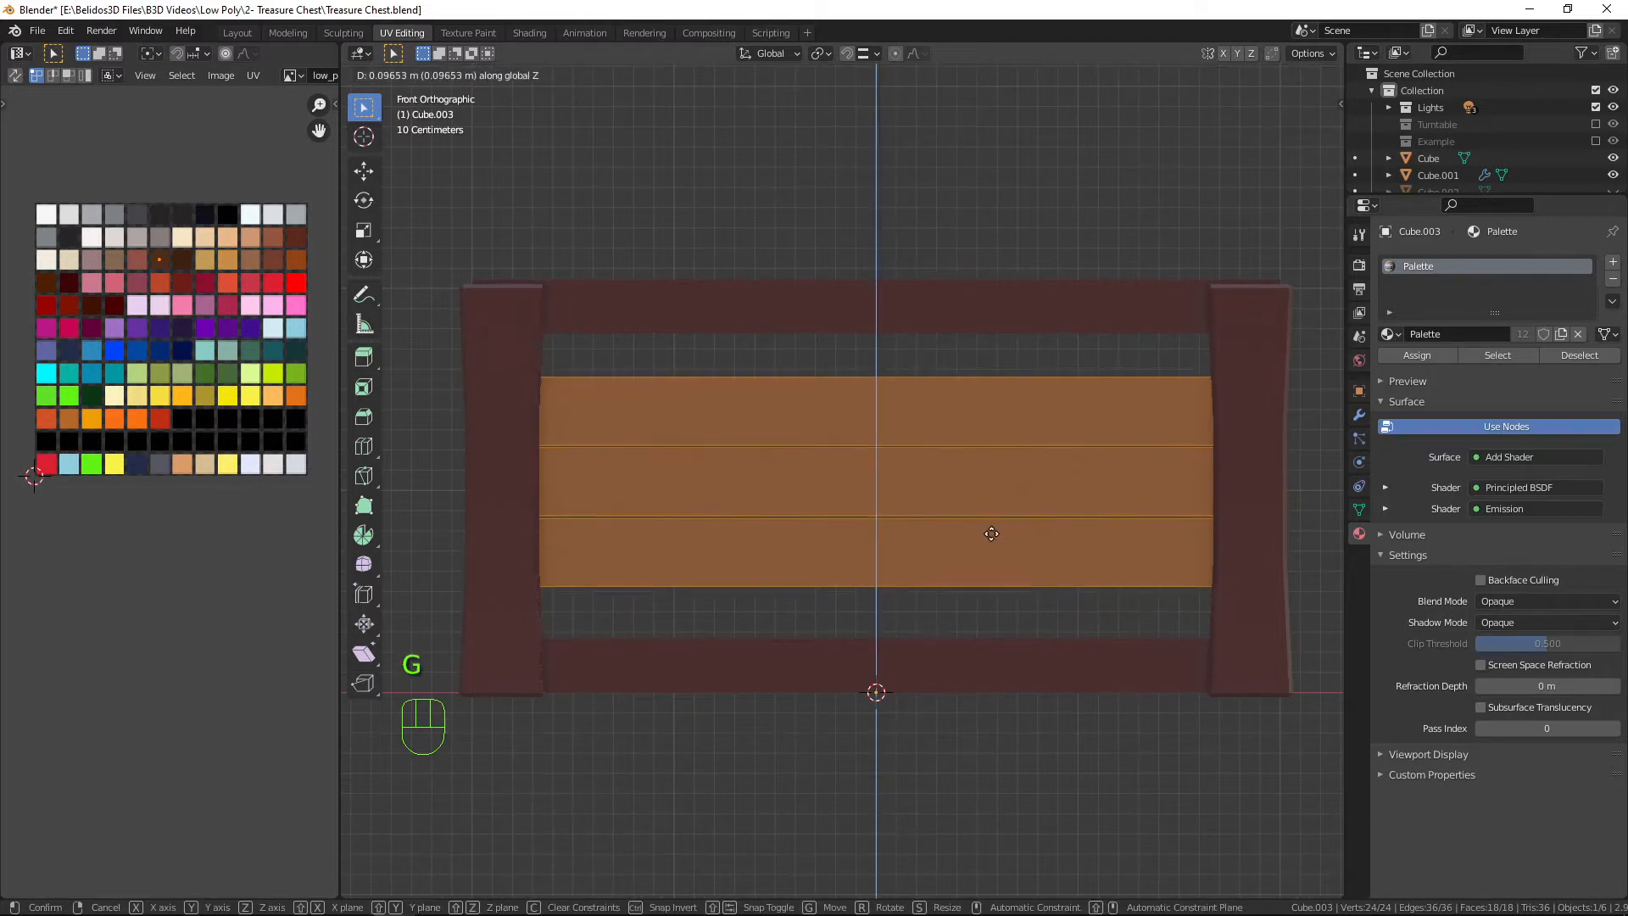
pyautogui.click(991, 533)
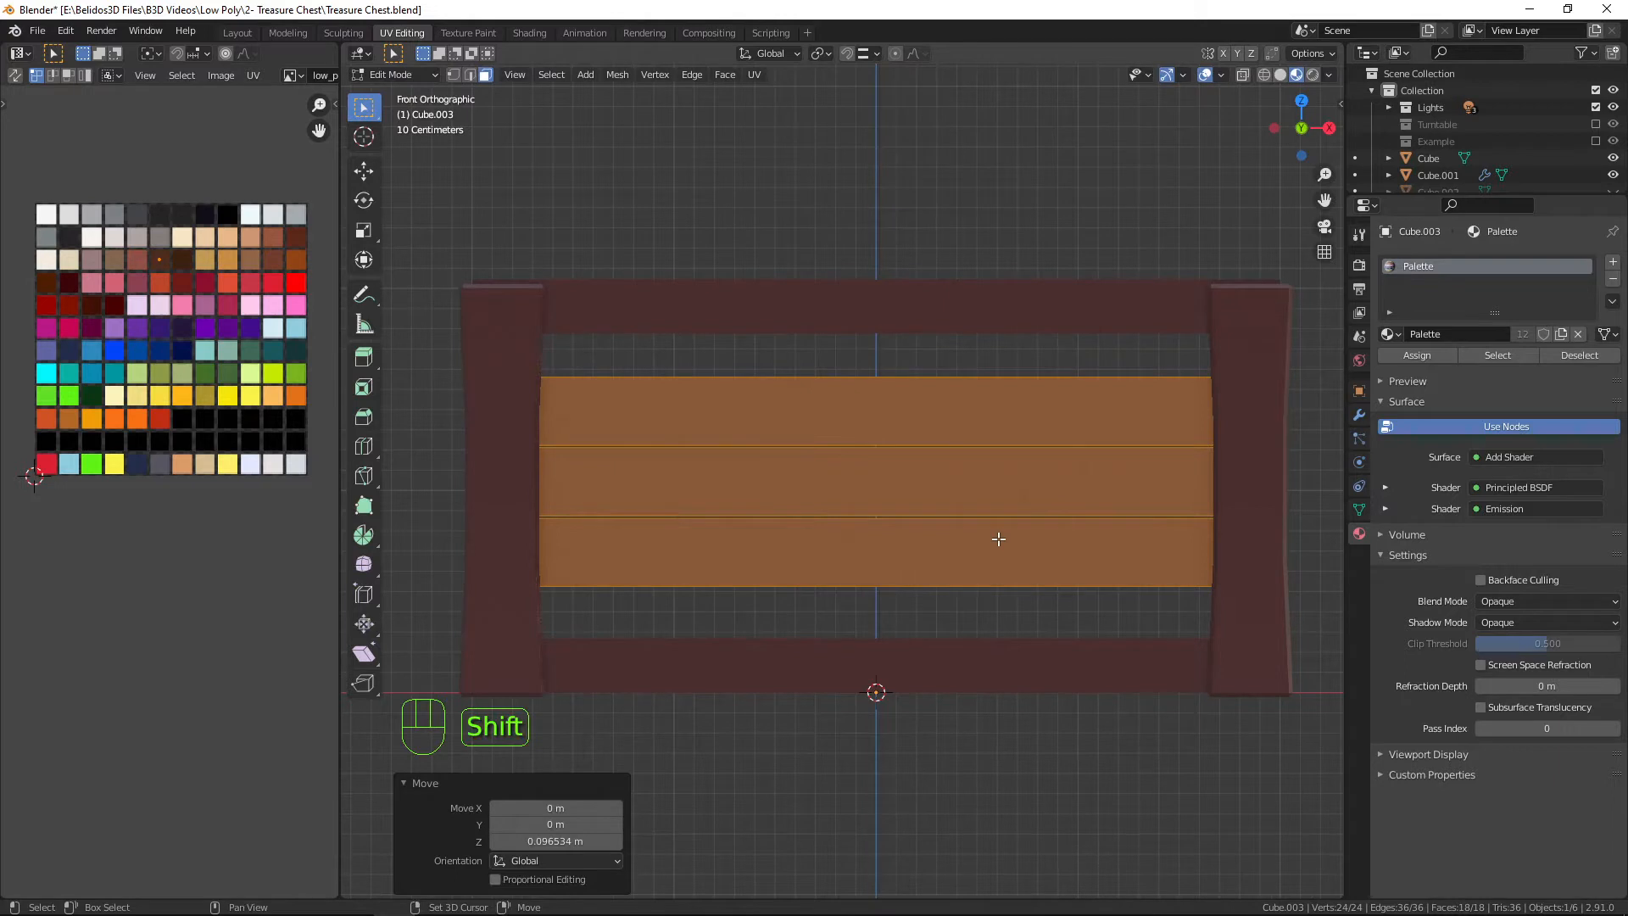
pyautogui.hotkey('shift', 'z')
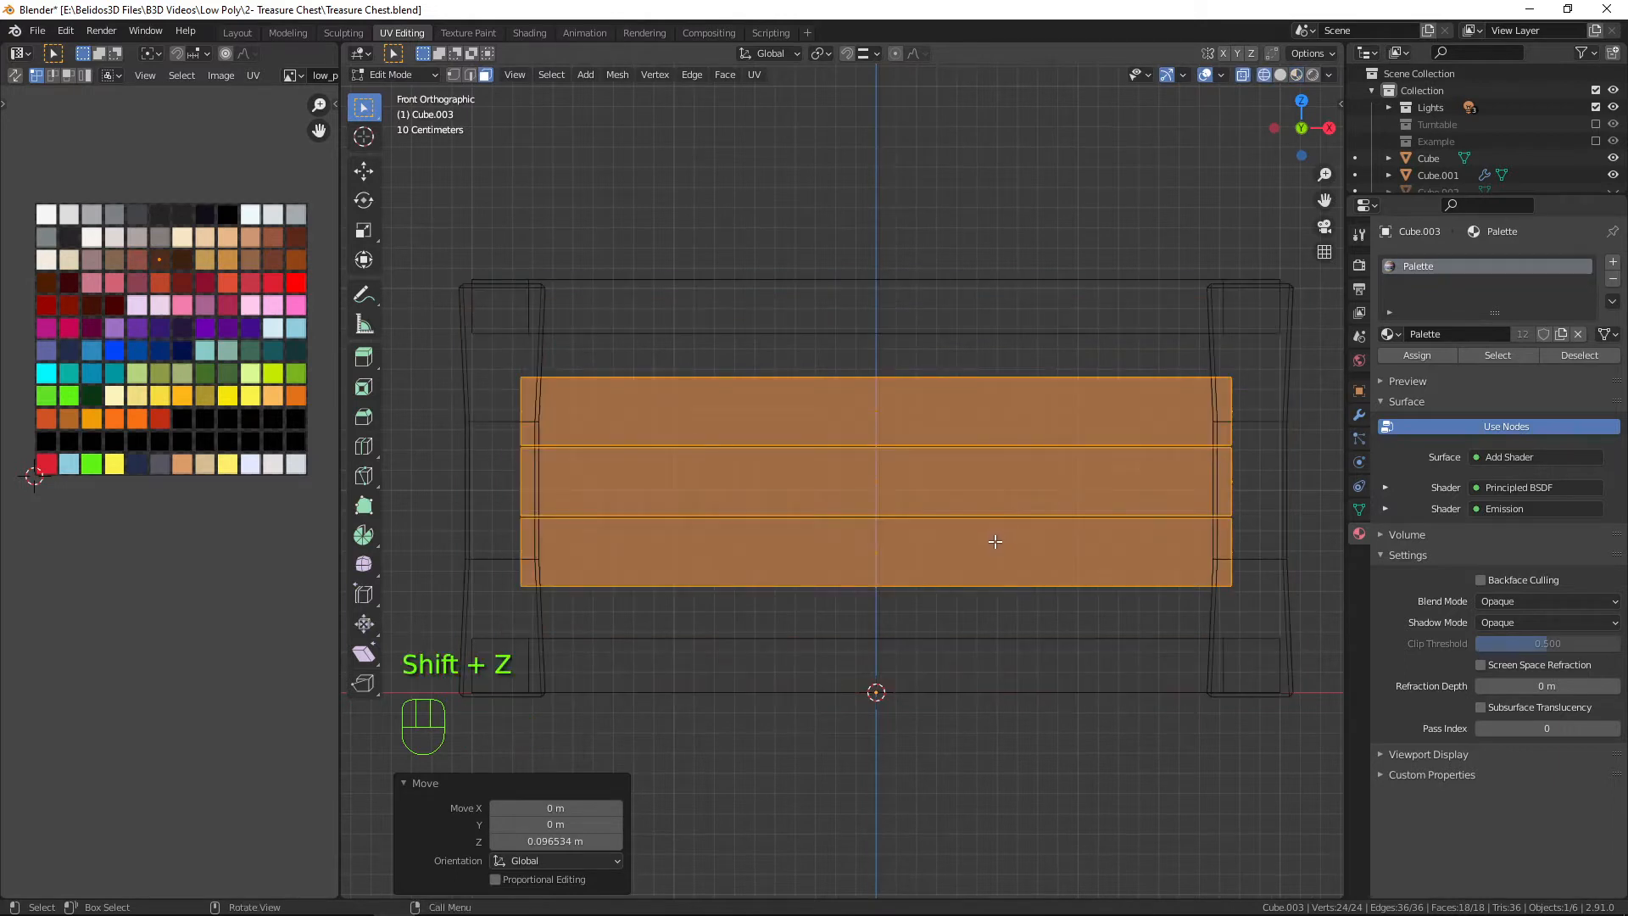
# Scale the three planks about 1.497 along Z, lower them about 0.021 m to fill the gap between frames, and return to shaded Object Mode.
pyautogui.press('s')
pyautogui.press('z')
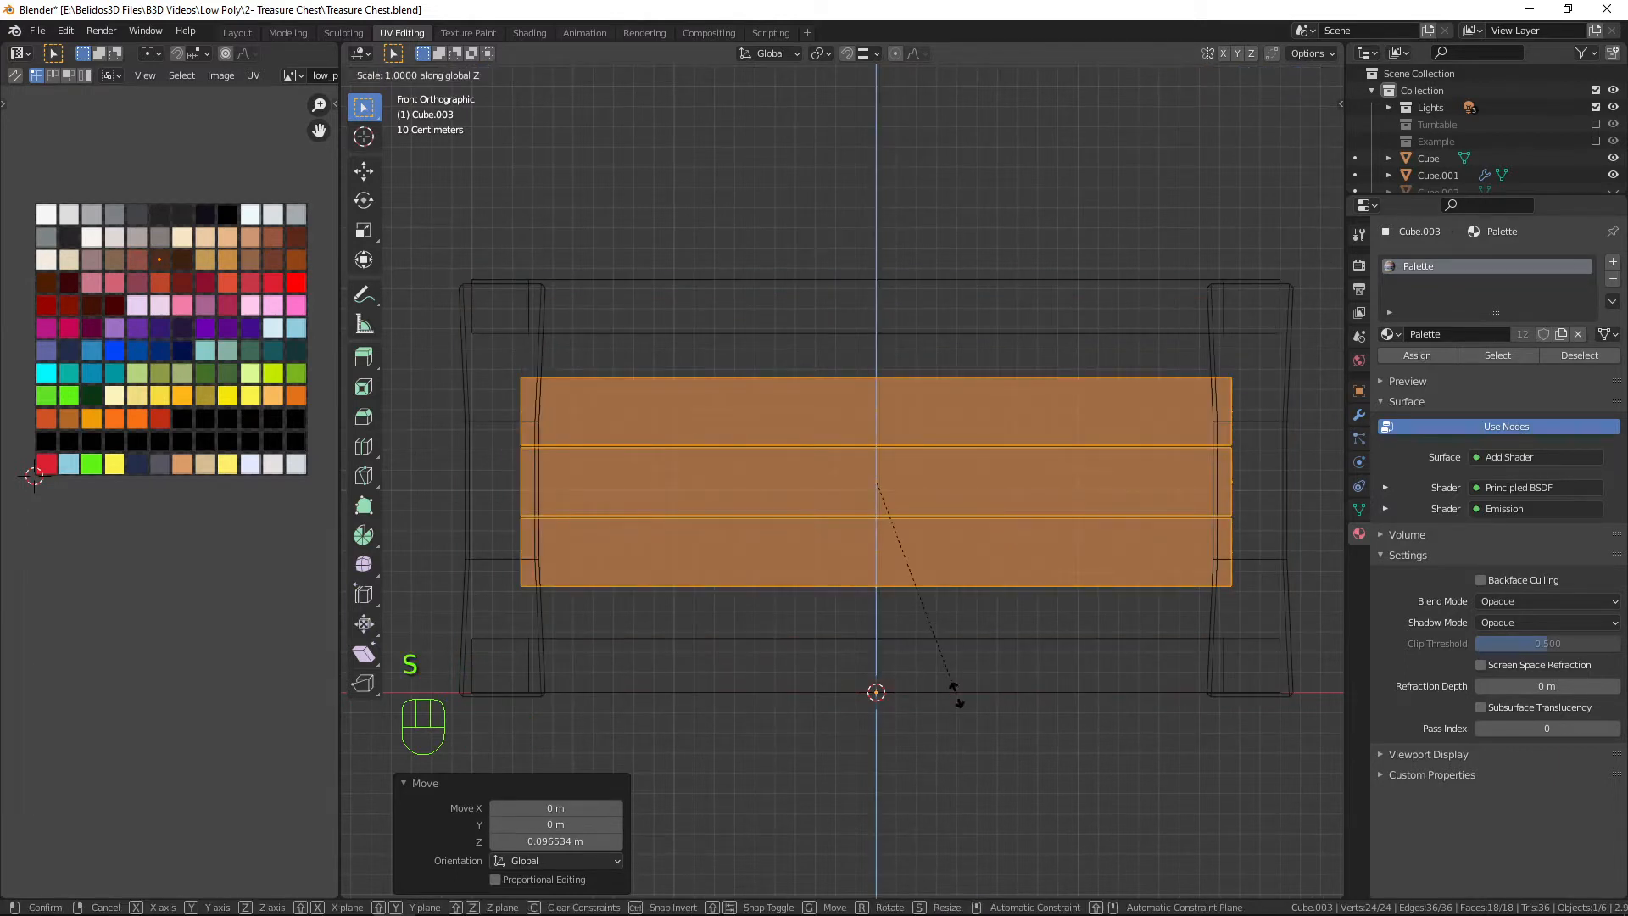
pyautogui.click(1006, 795)
pyautogui.press('g')
pyautogui.press('z')
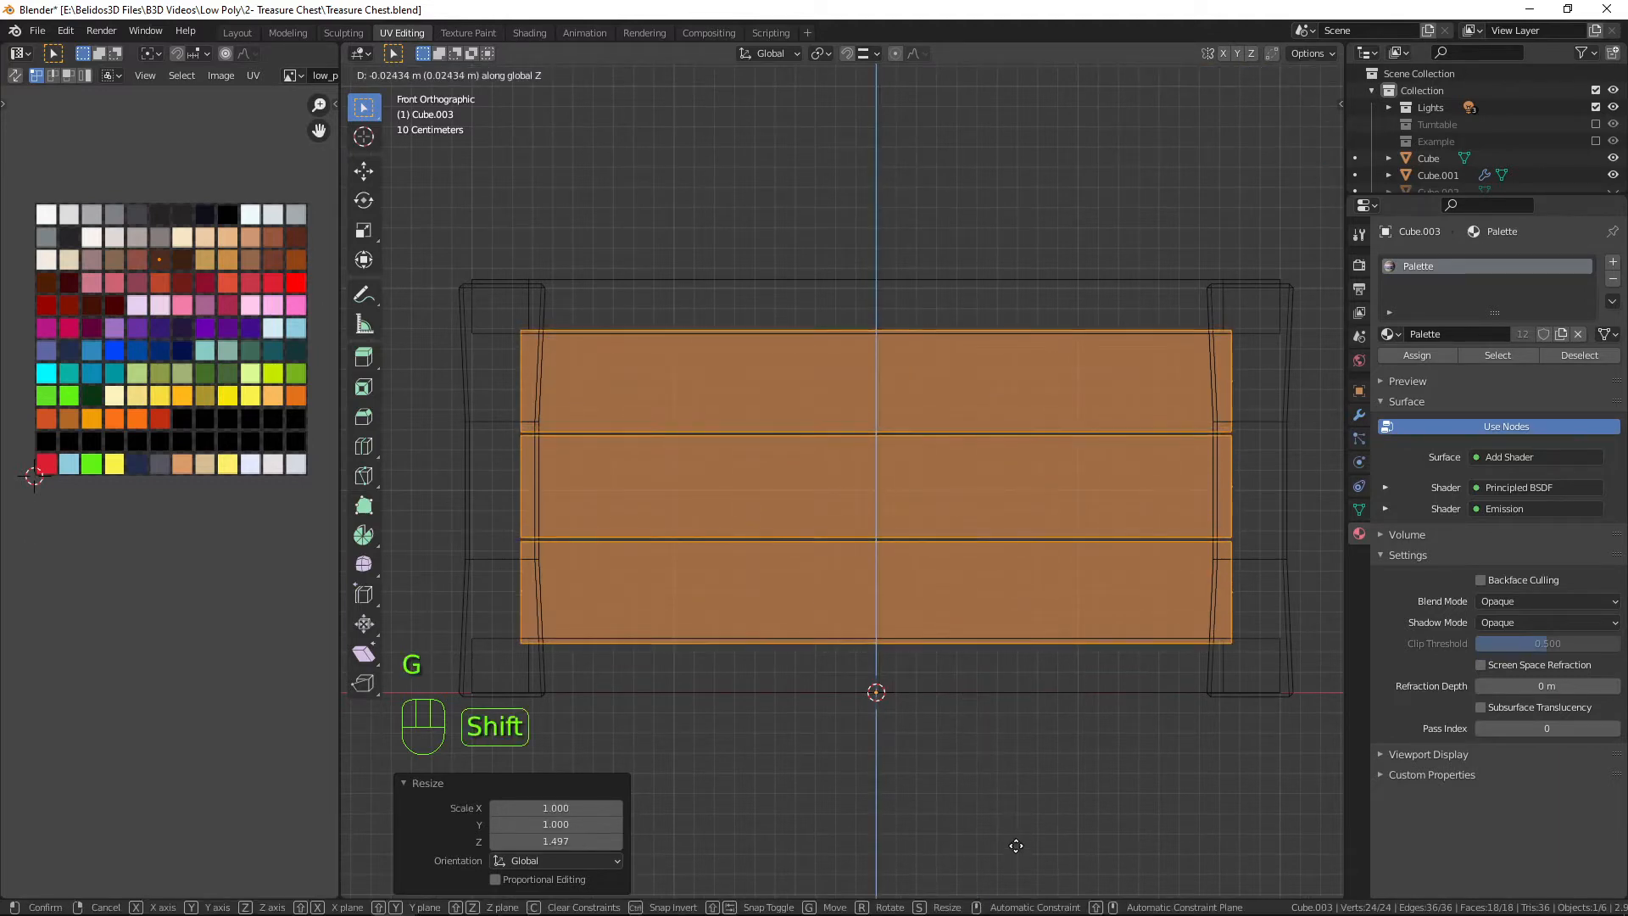
pyautogui.click(1015, 838)
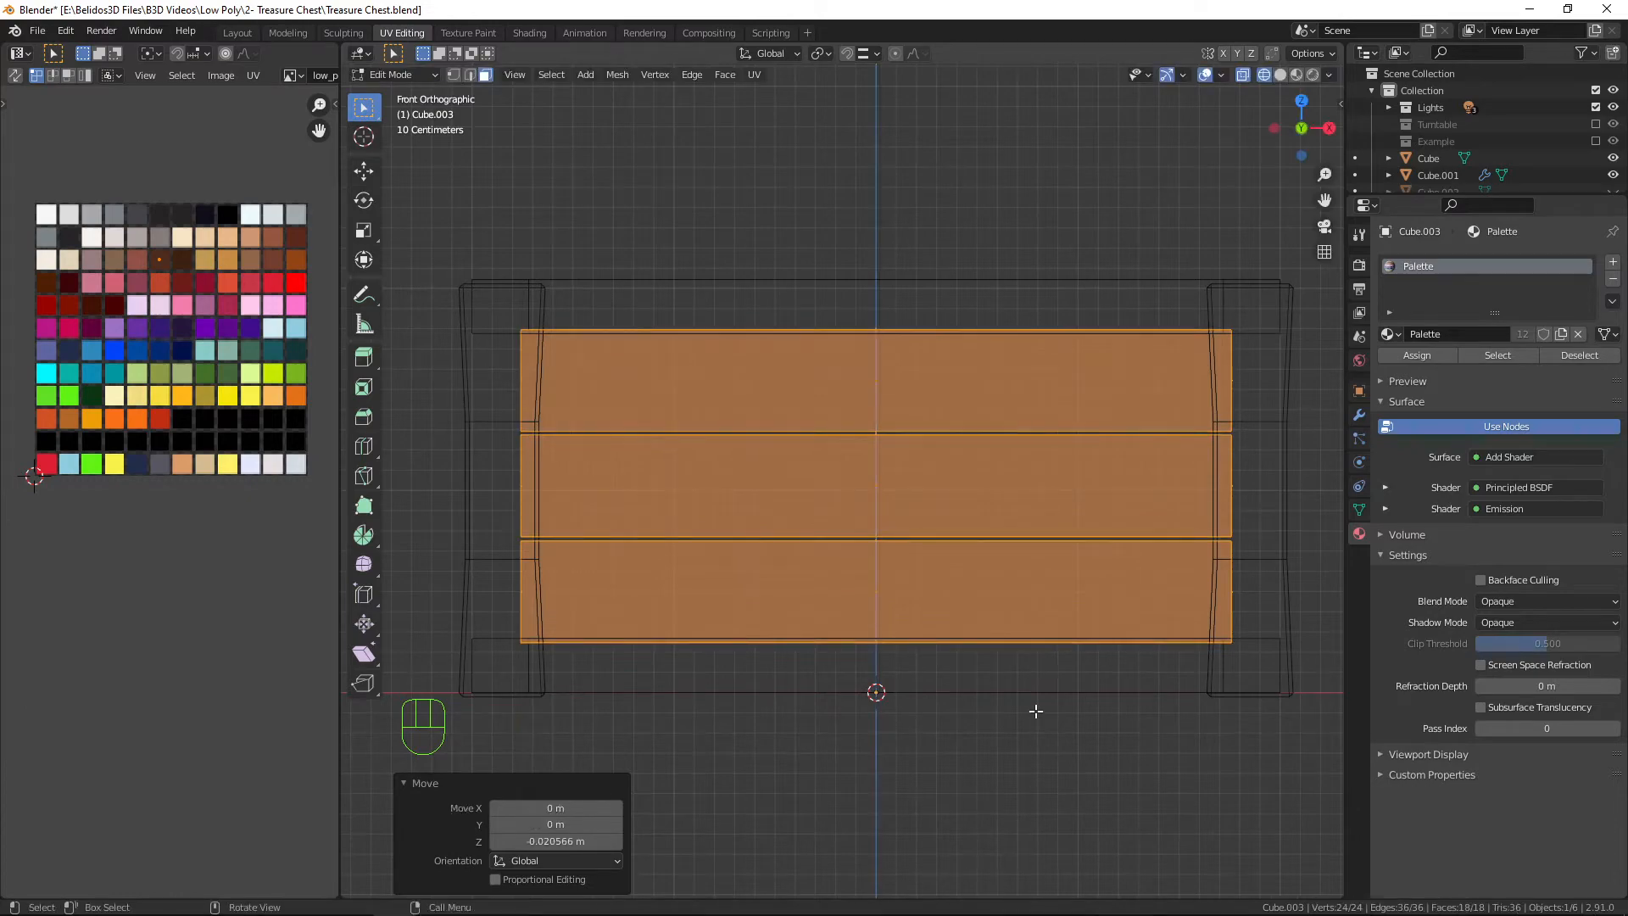
pyautogui.moveTo(1091, 594); pyautogui.dragTo(1047, 623, button='middle')
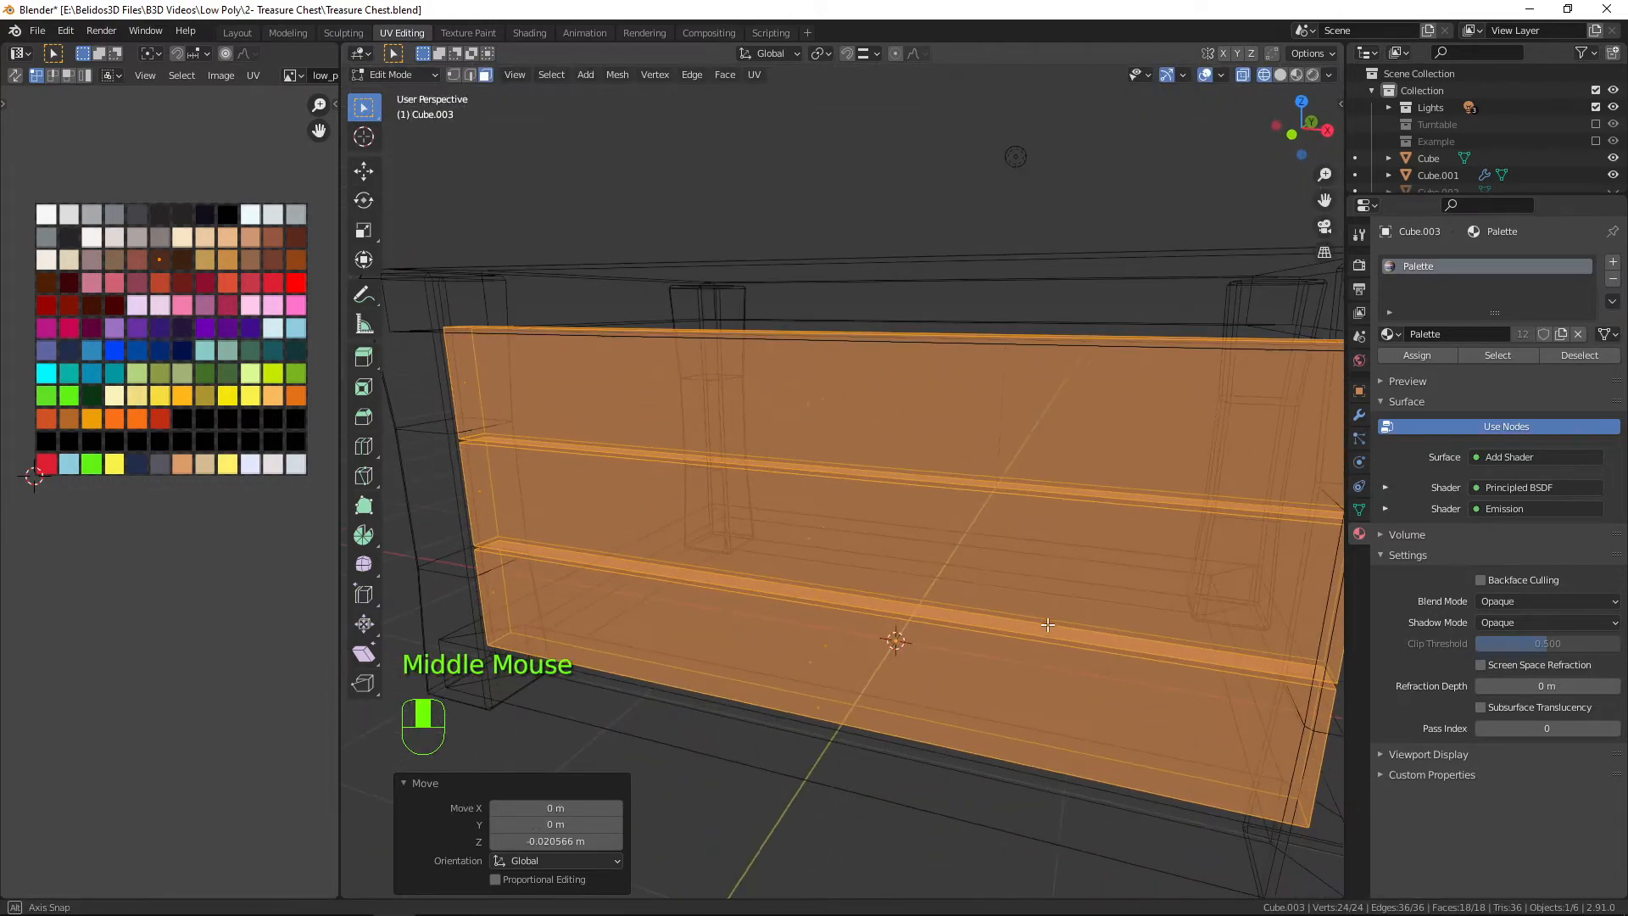
pyautogui.hotkey('shift', 'z')
pyautogui.scroll(-4, 940, 574)
pyautogui.scroll(-1, 940, 574)
pyautogui.press('Tab')
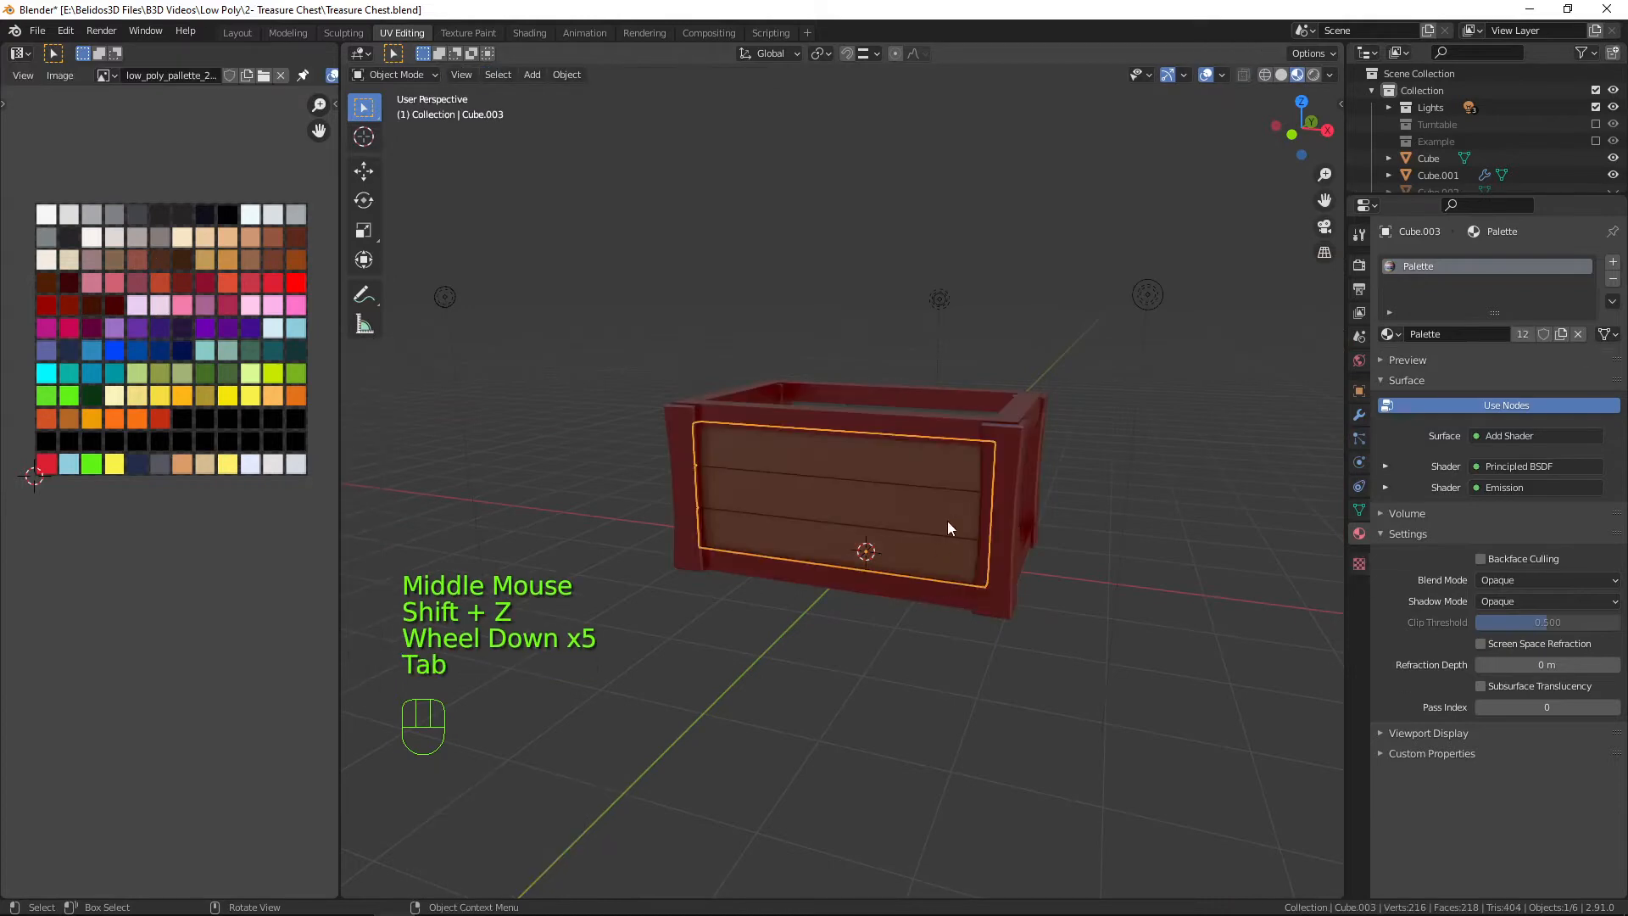
# Duplicate the three front planks in place in Edit Mode and rotate the copy 90° about Z.
pyautogui.moveTo(948, 520); pyautogui.dragTo(907, 516, button='middle')
pyautogui.press('a')
pyautogui.moveTo(819, 472)
pyautogui.mouseDown(button='middle')
pyautogui.moveTo(843, 348)
pyautogui.moveTo(1035, 426)
pyautogui.moveTo(947, 456)
pyautogui.moveTo(1028, 416)
pyautogui.moveTo(550, 498)
pyautogui.moveTo(479, 429)
pyautogui.moveTo(681, 389)
pyautogui.moveTo(821, 475)
pyautogui.moveTo(846, 422)
pyautogui.moveTo(795, 474)
pyautogui.mouseUp(button='middle')
pyautogui.press('a')
pyautogui.press('a')
pyautogui.press('a')
pyautogui.scroll(3, 1004, 576)
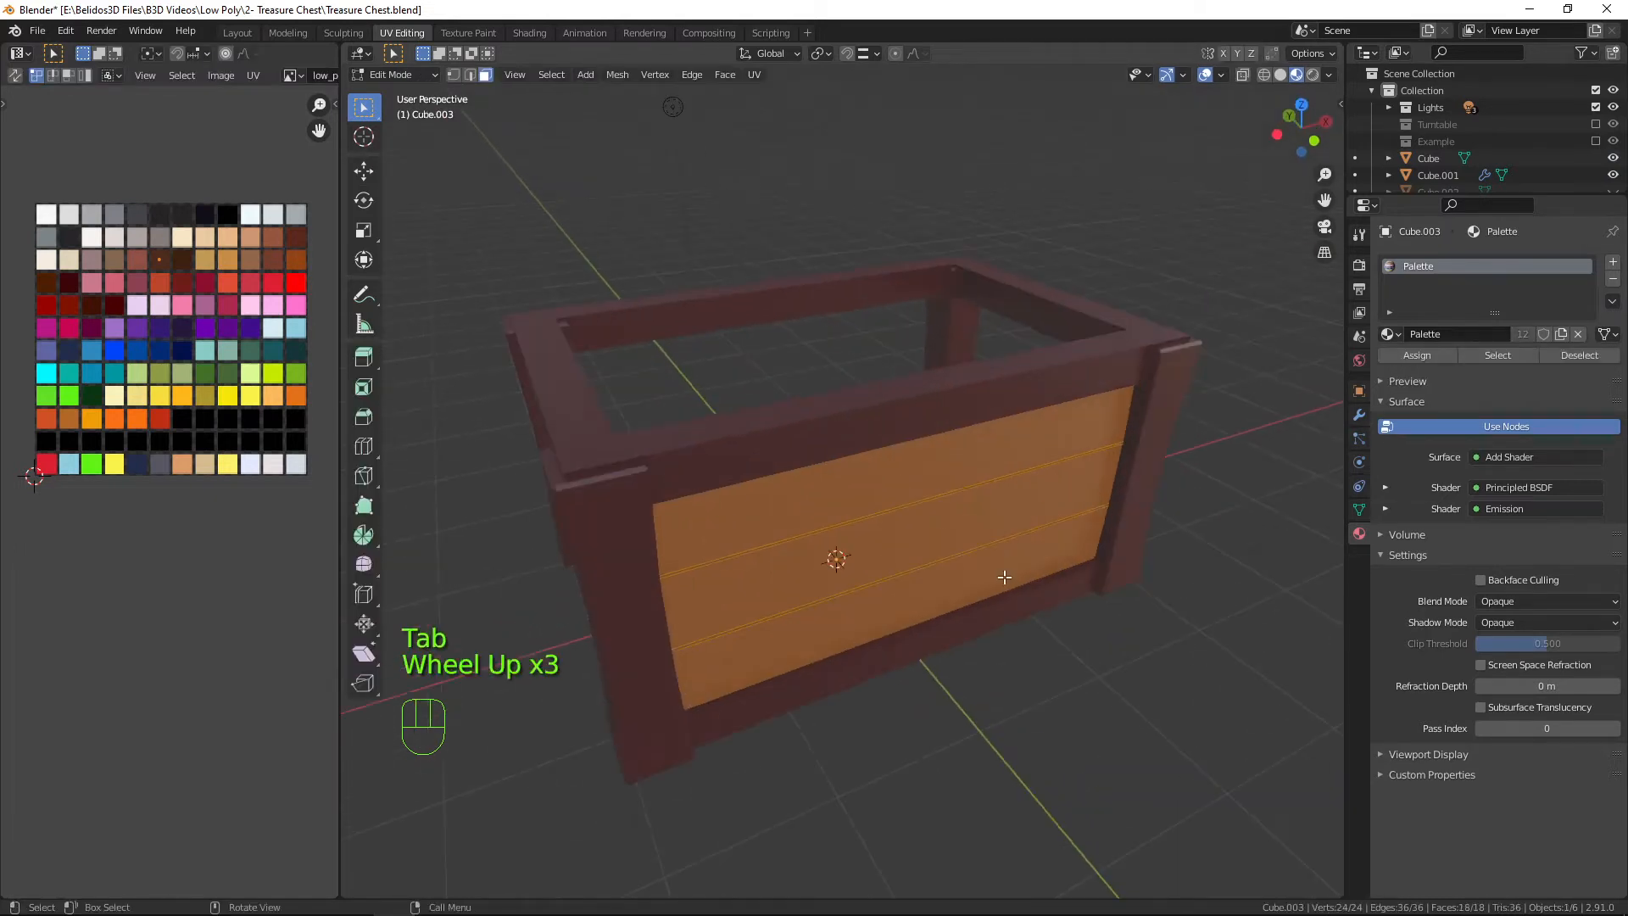
pyautogui.hotkey('shift', 'd')
pyautogui.rightClick(943, 267)
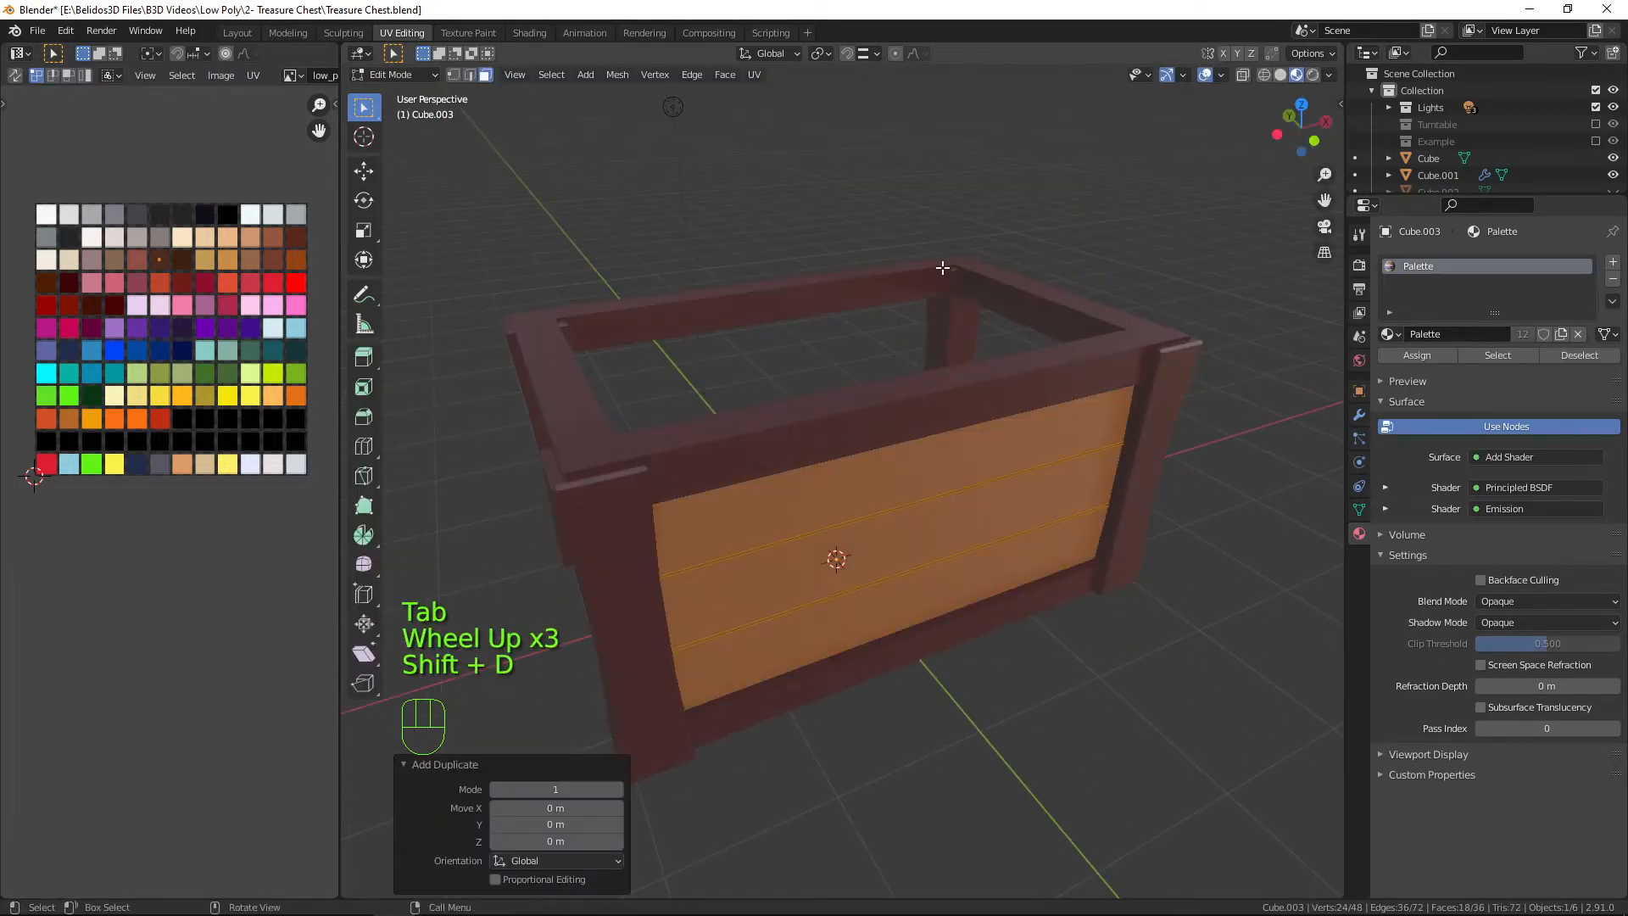
pyautogui.write('r')
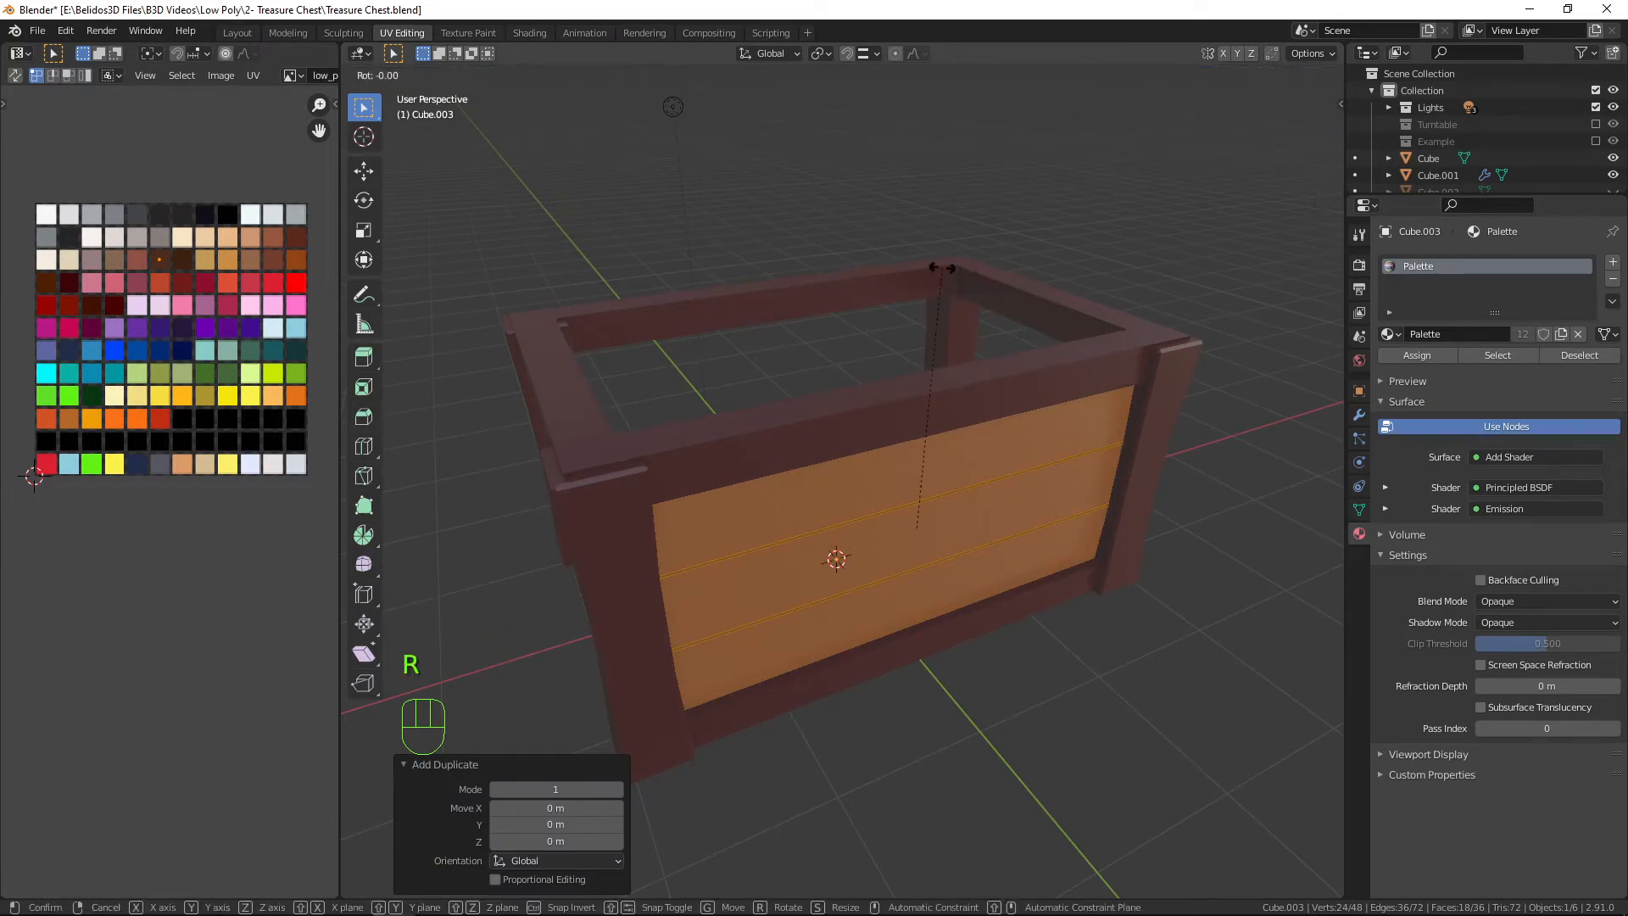
pyautogui.write('z90')
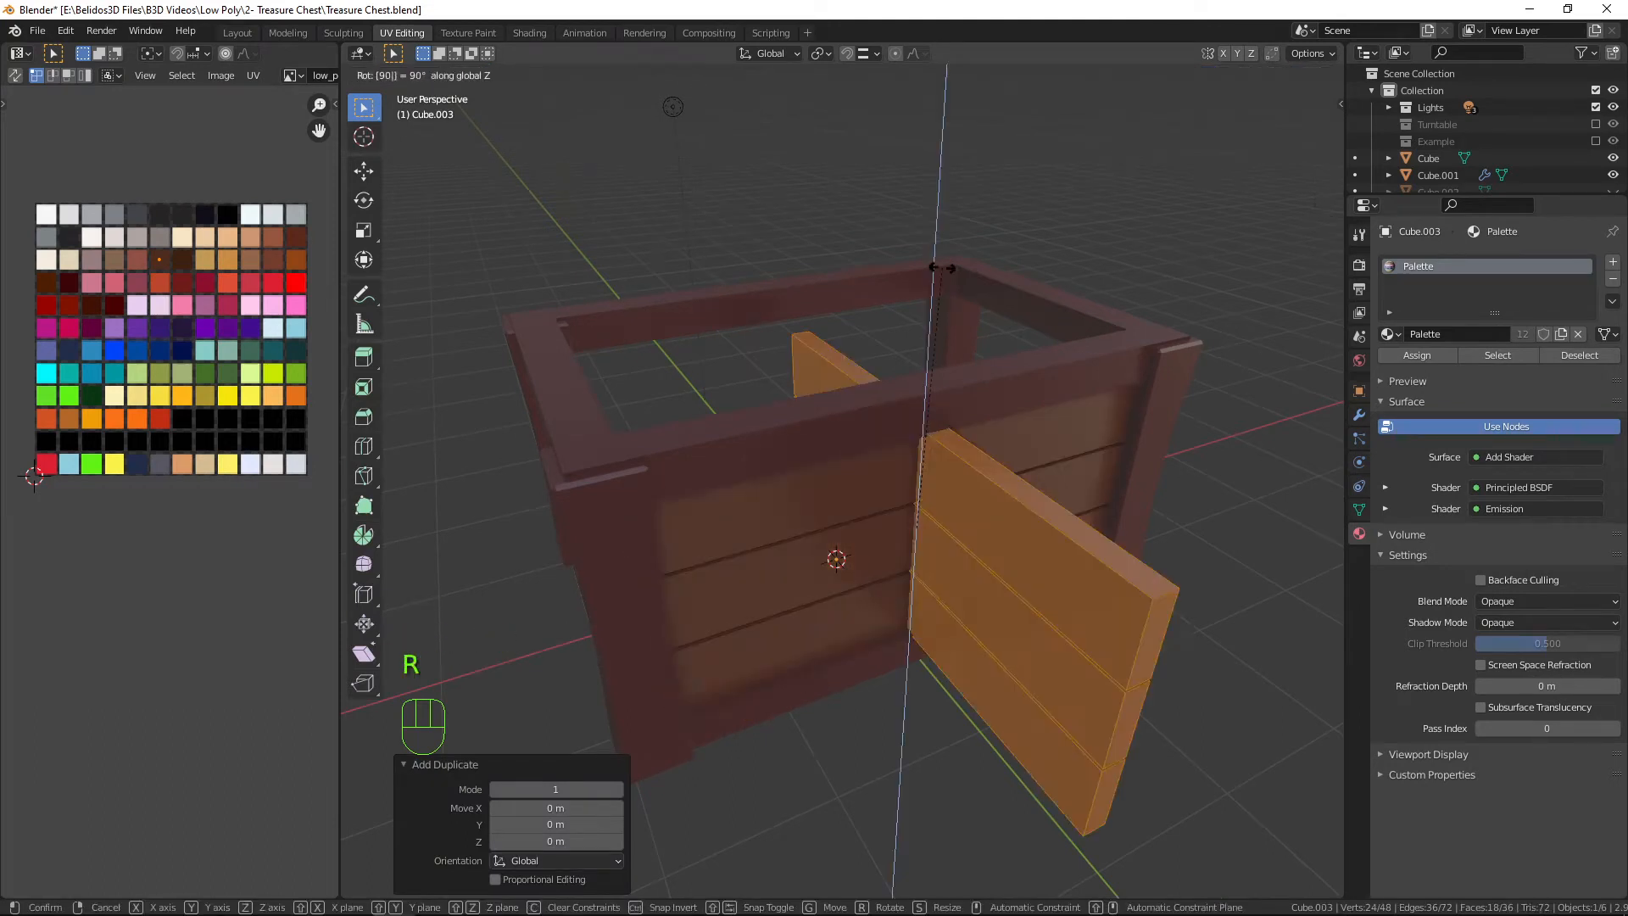
pyautogui.press('Return')
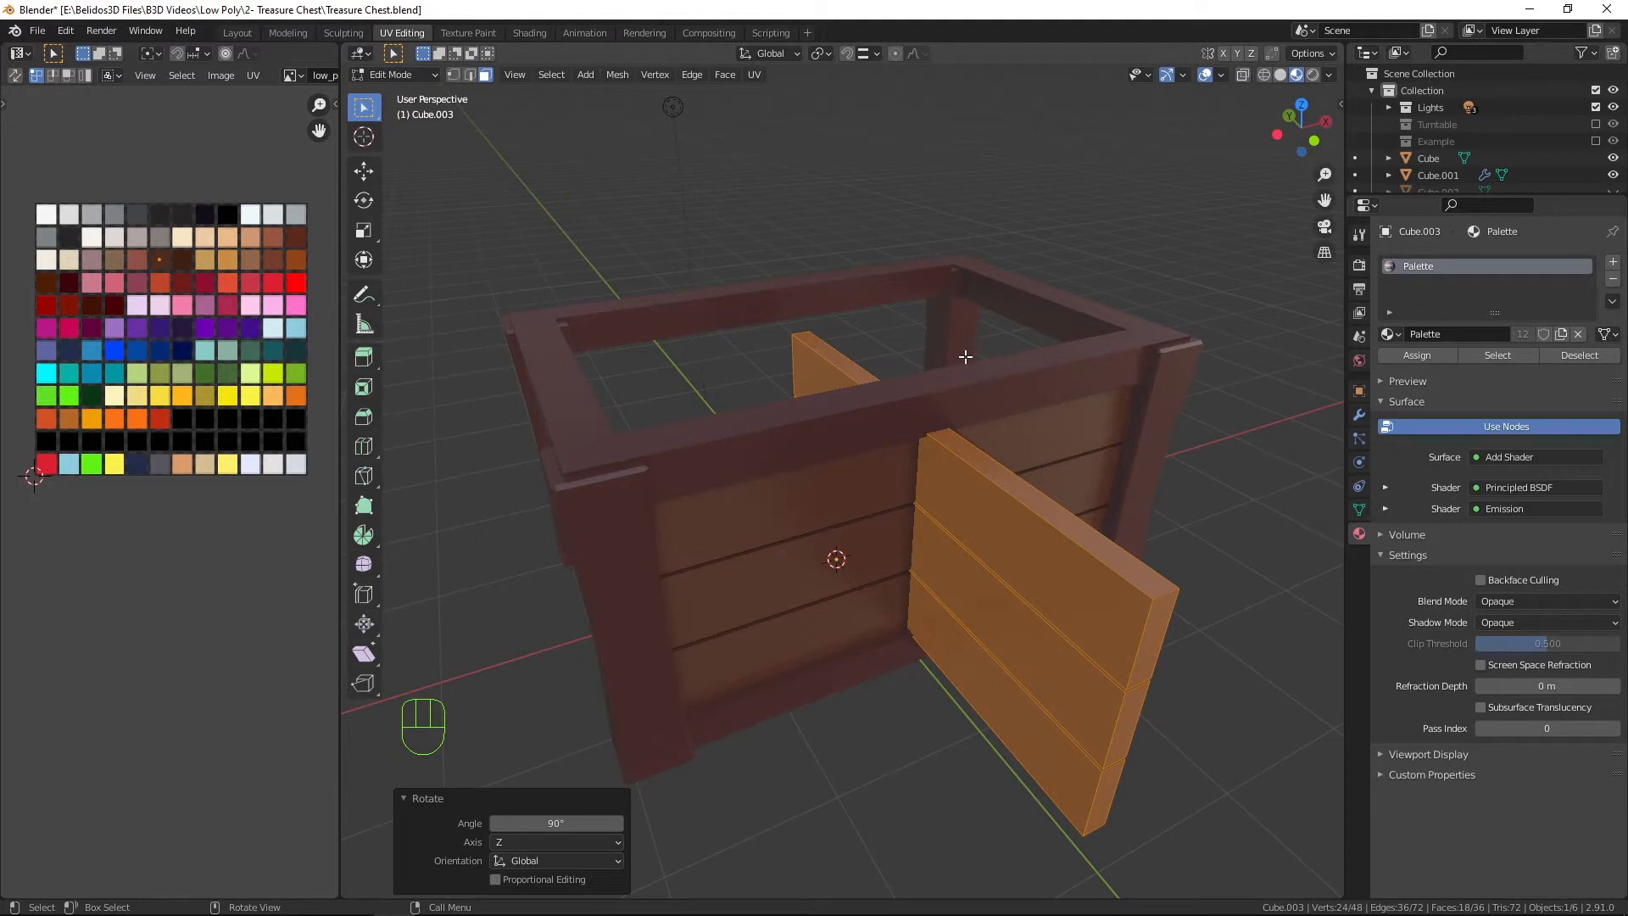
# In wireframe top view, move the rotated planks about -1.849 m on X and 1.106 m on Y onto the chest's left side.
pyautogui.press('KP_7')
pyautogui.hotkey('shift', 'z')
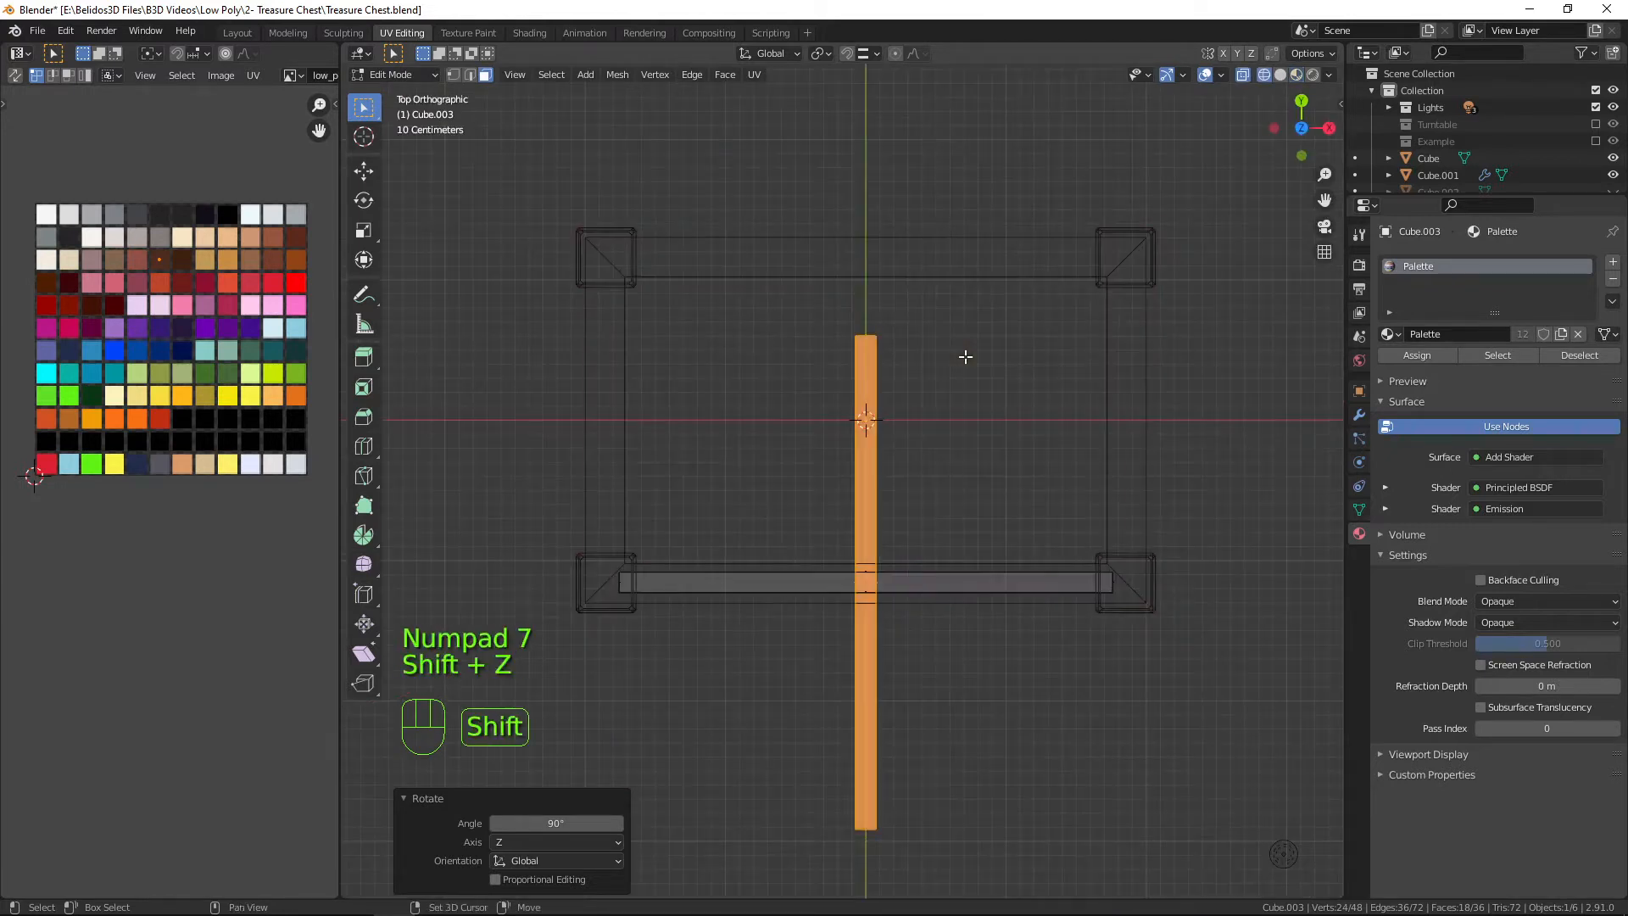
pyautogui.press('g')
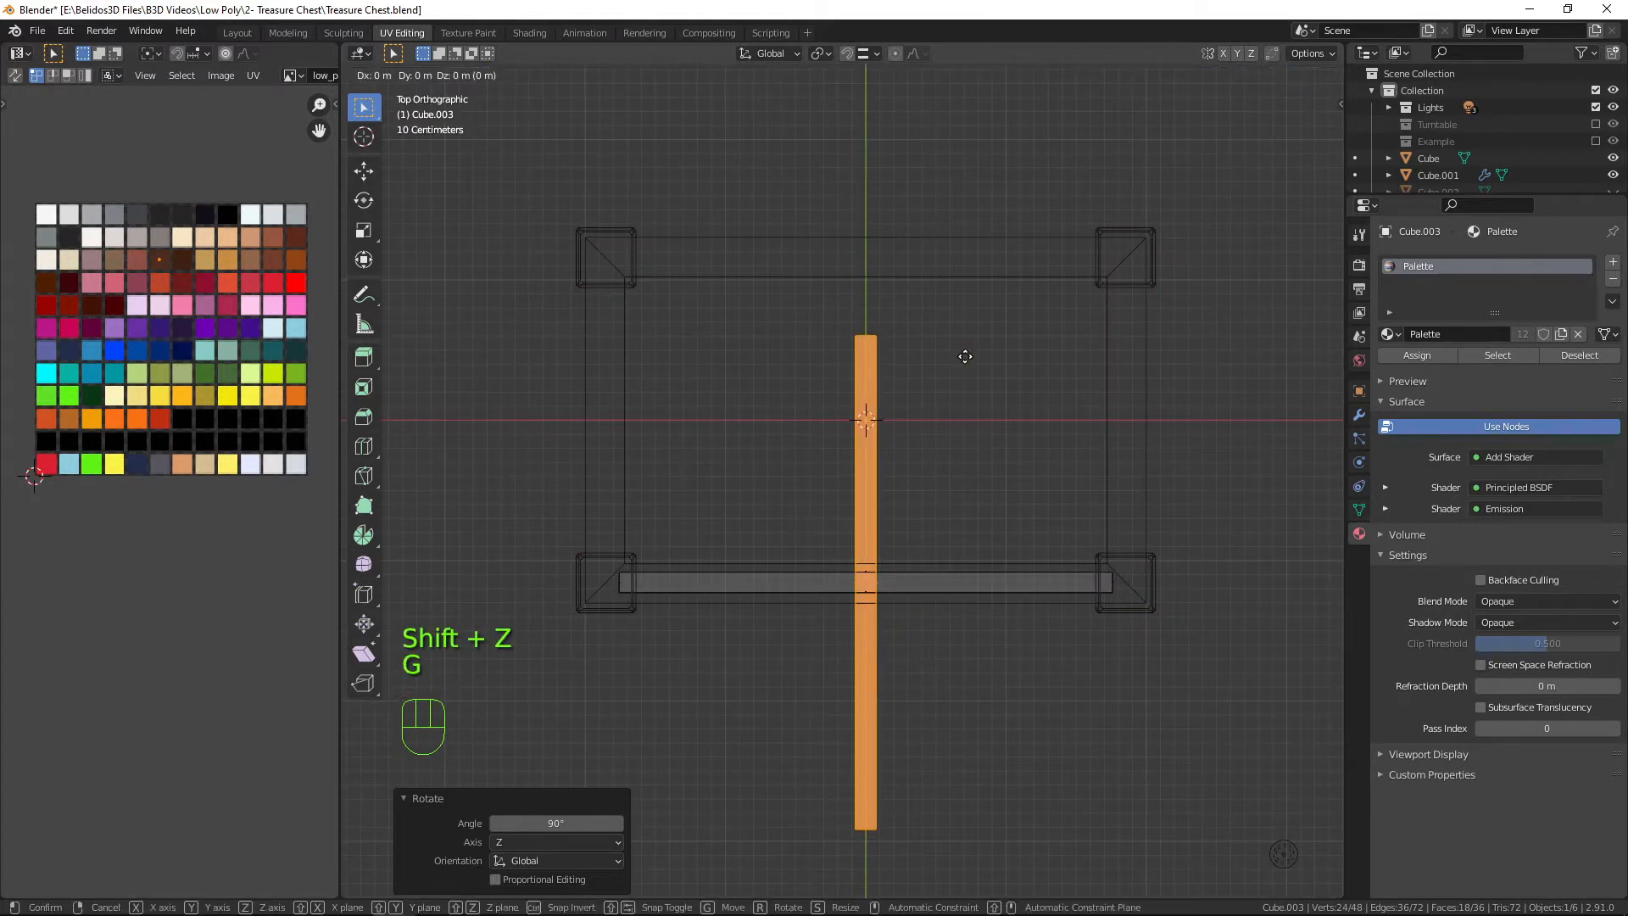
pyautogui.press('x')
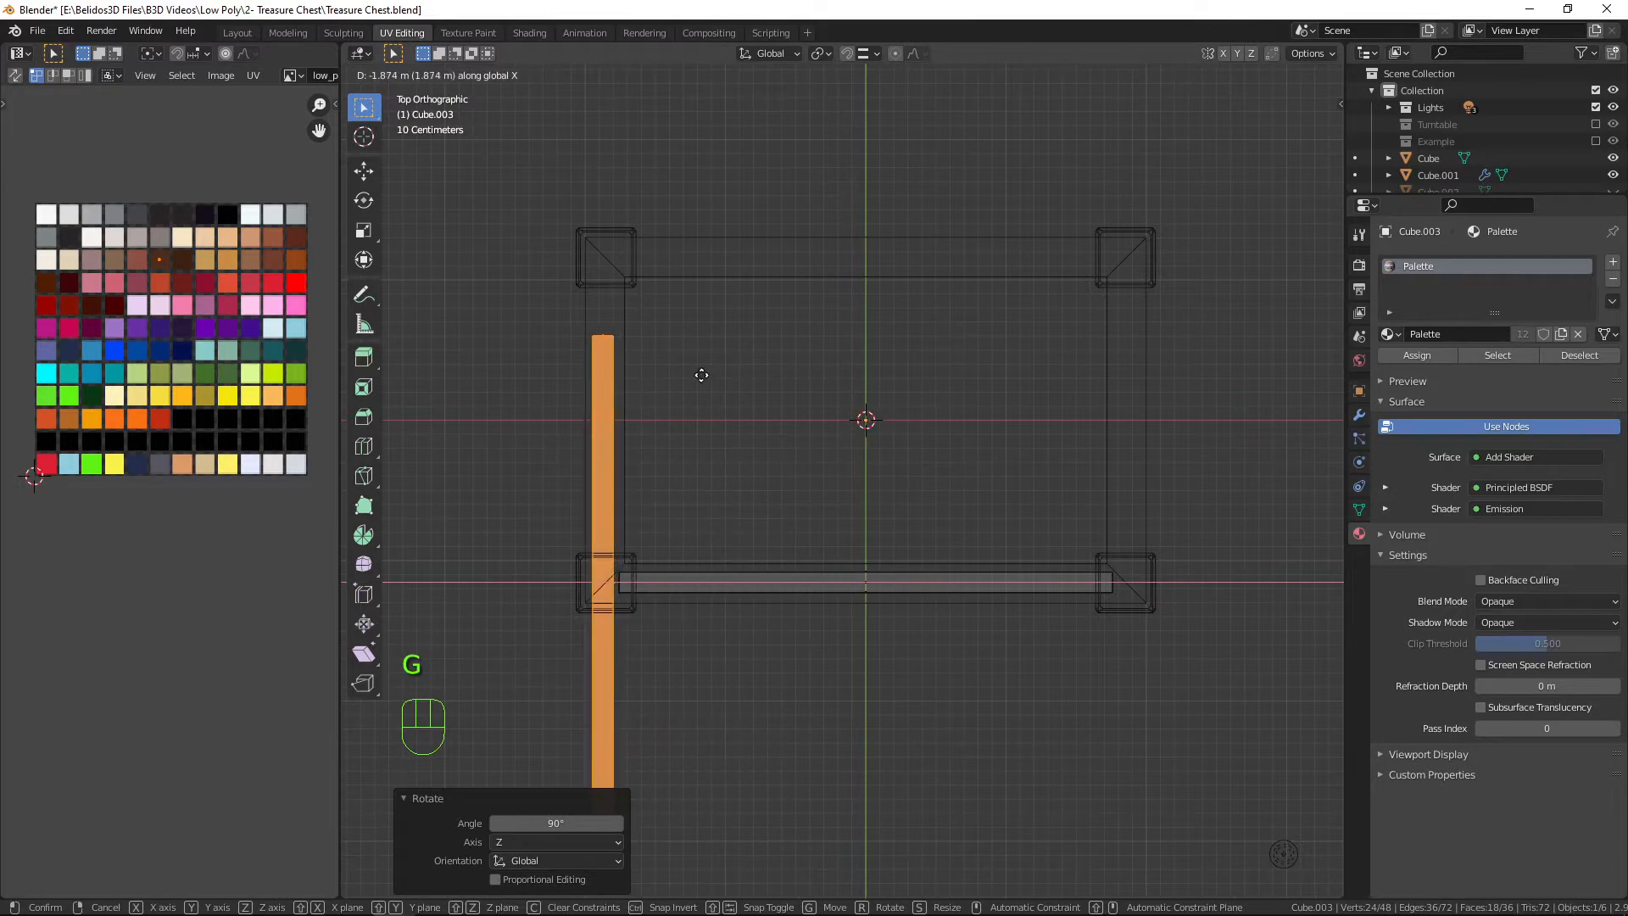
pyautogui.click(703, 376)
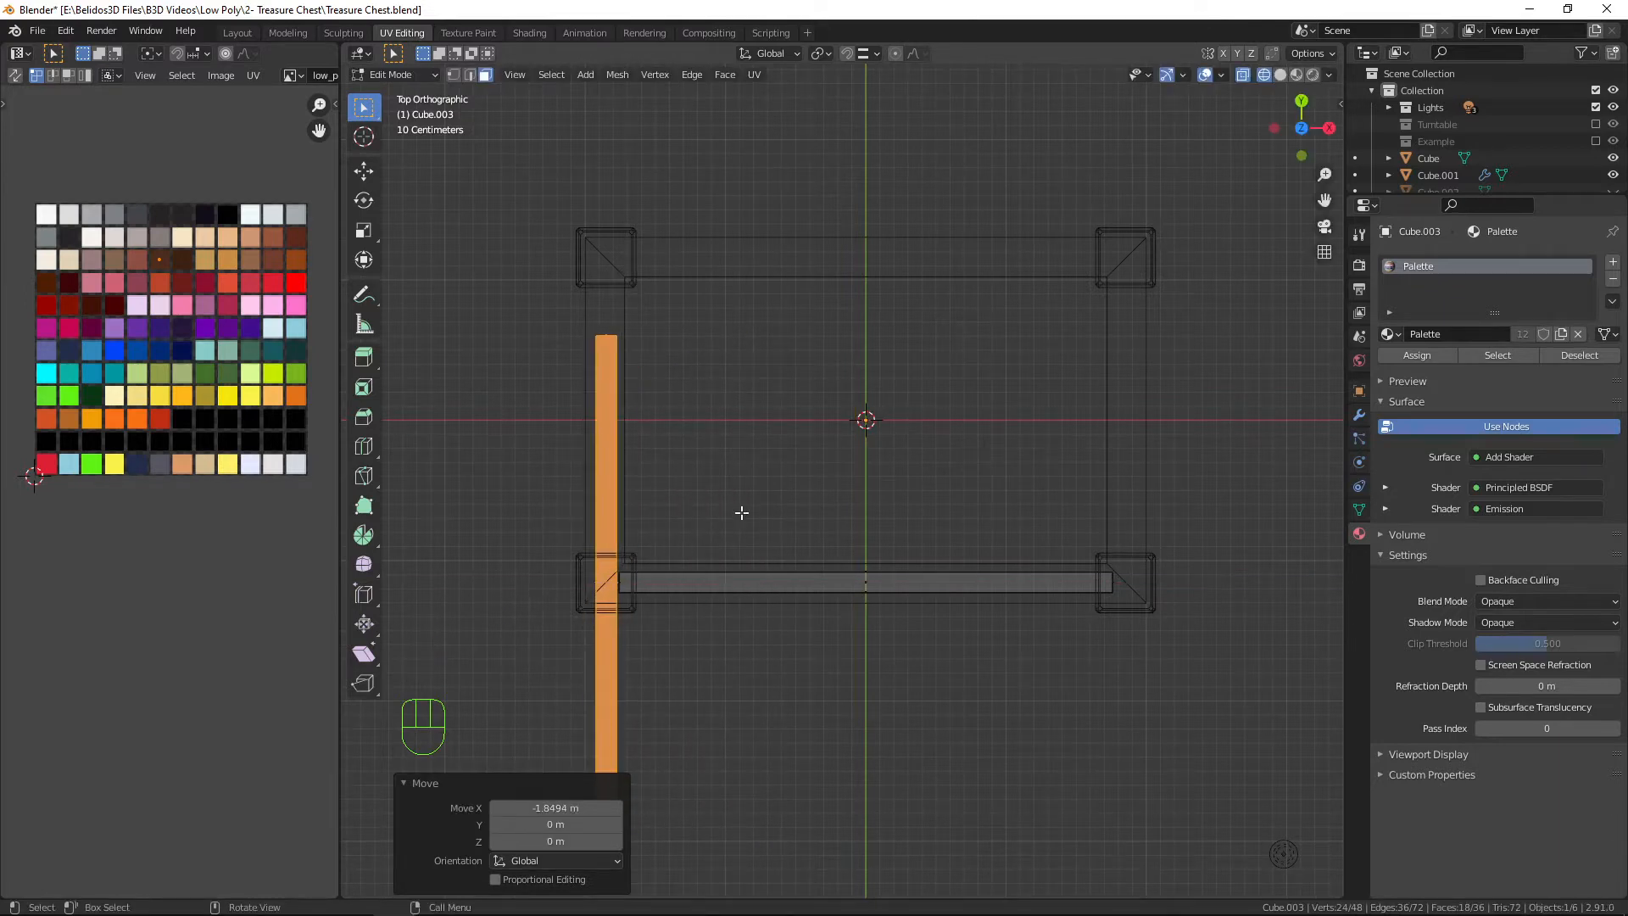
pyautogui.press('g')
pyautogui.press('y')
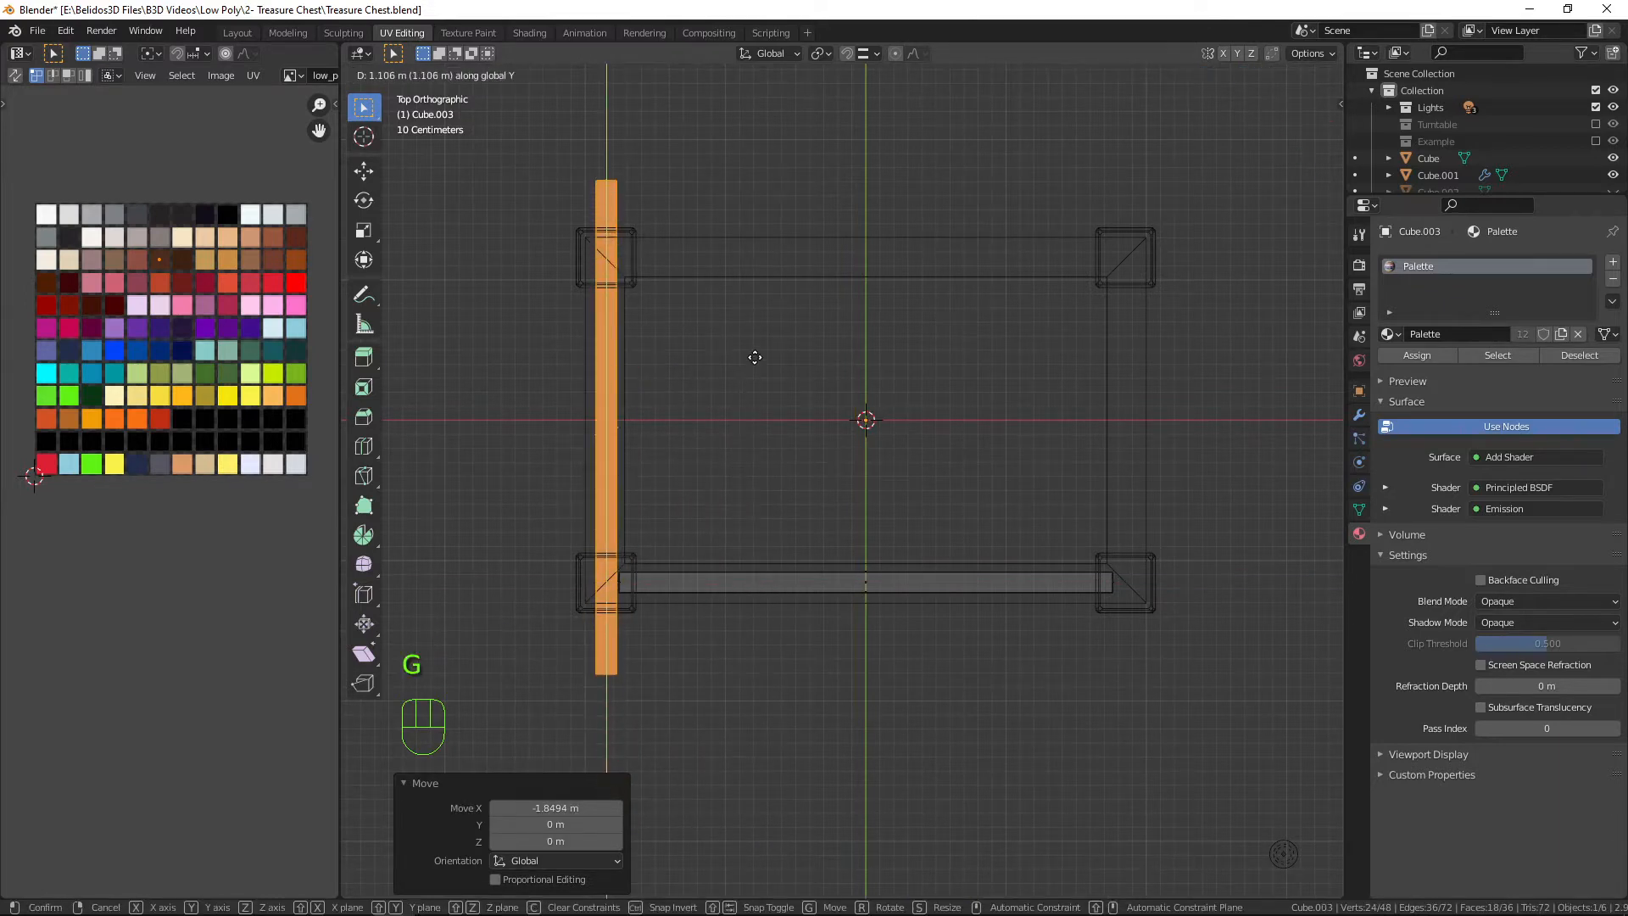
pyautogui.click(755, 357)
# Scale the side planks along Y by about 0.628, shift them about 0.042 m on Y, and scale again by 0.946 to fit between the posts.
pyautogui.press('s')
pyautogui.press('y')
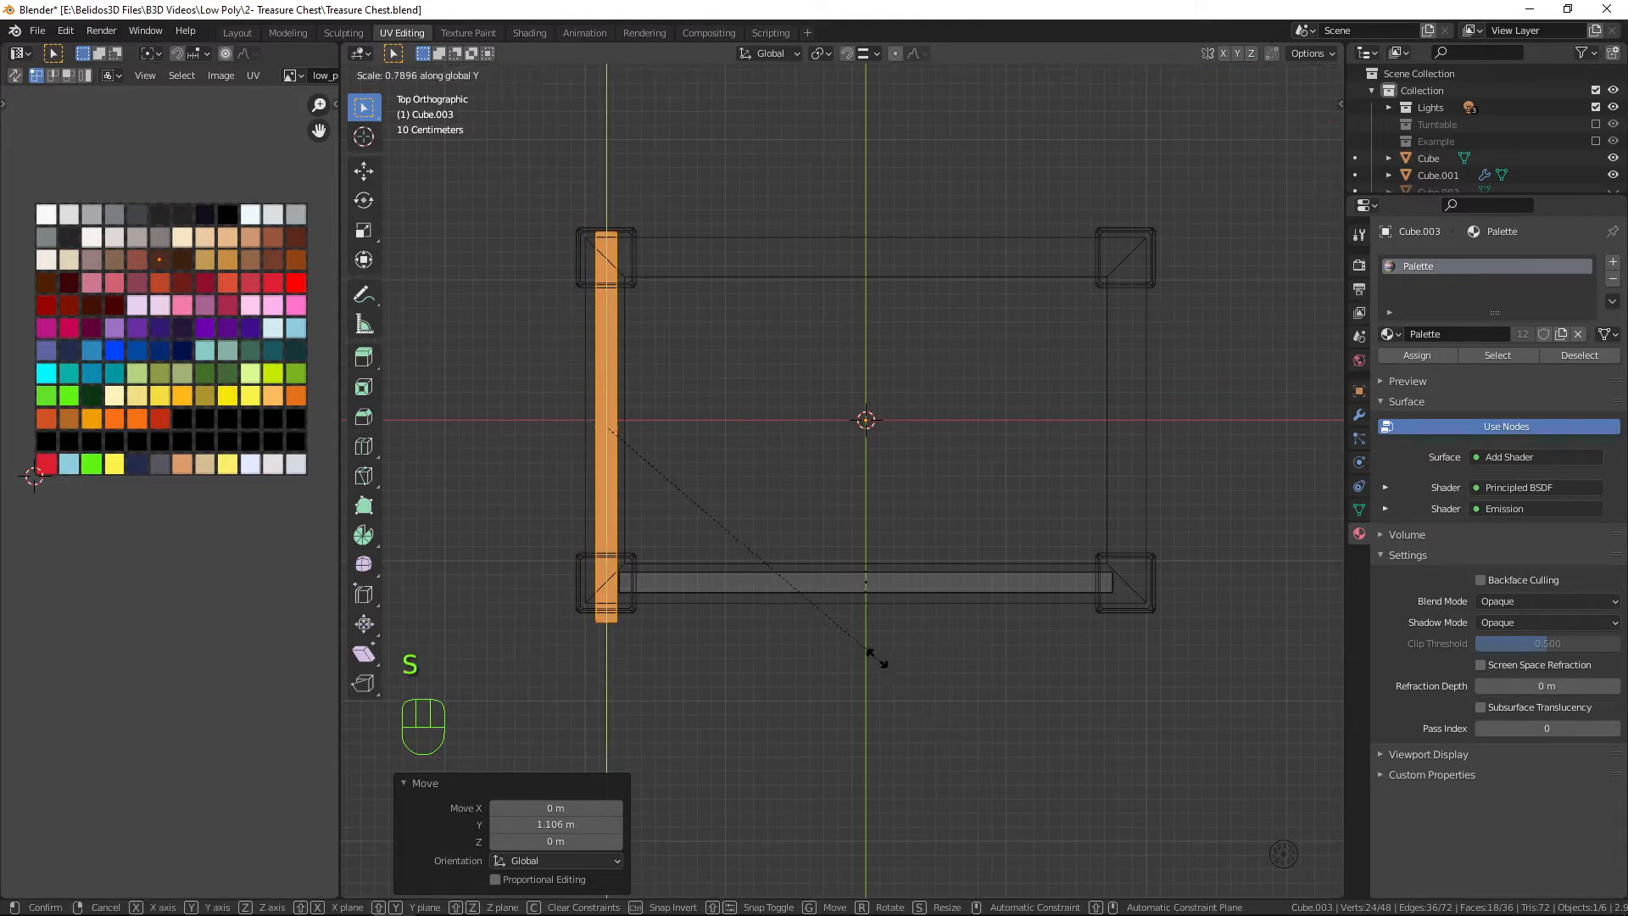
pyautogui.click(837, 589)
pyautogui.press('g')
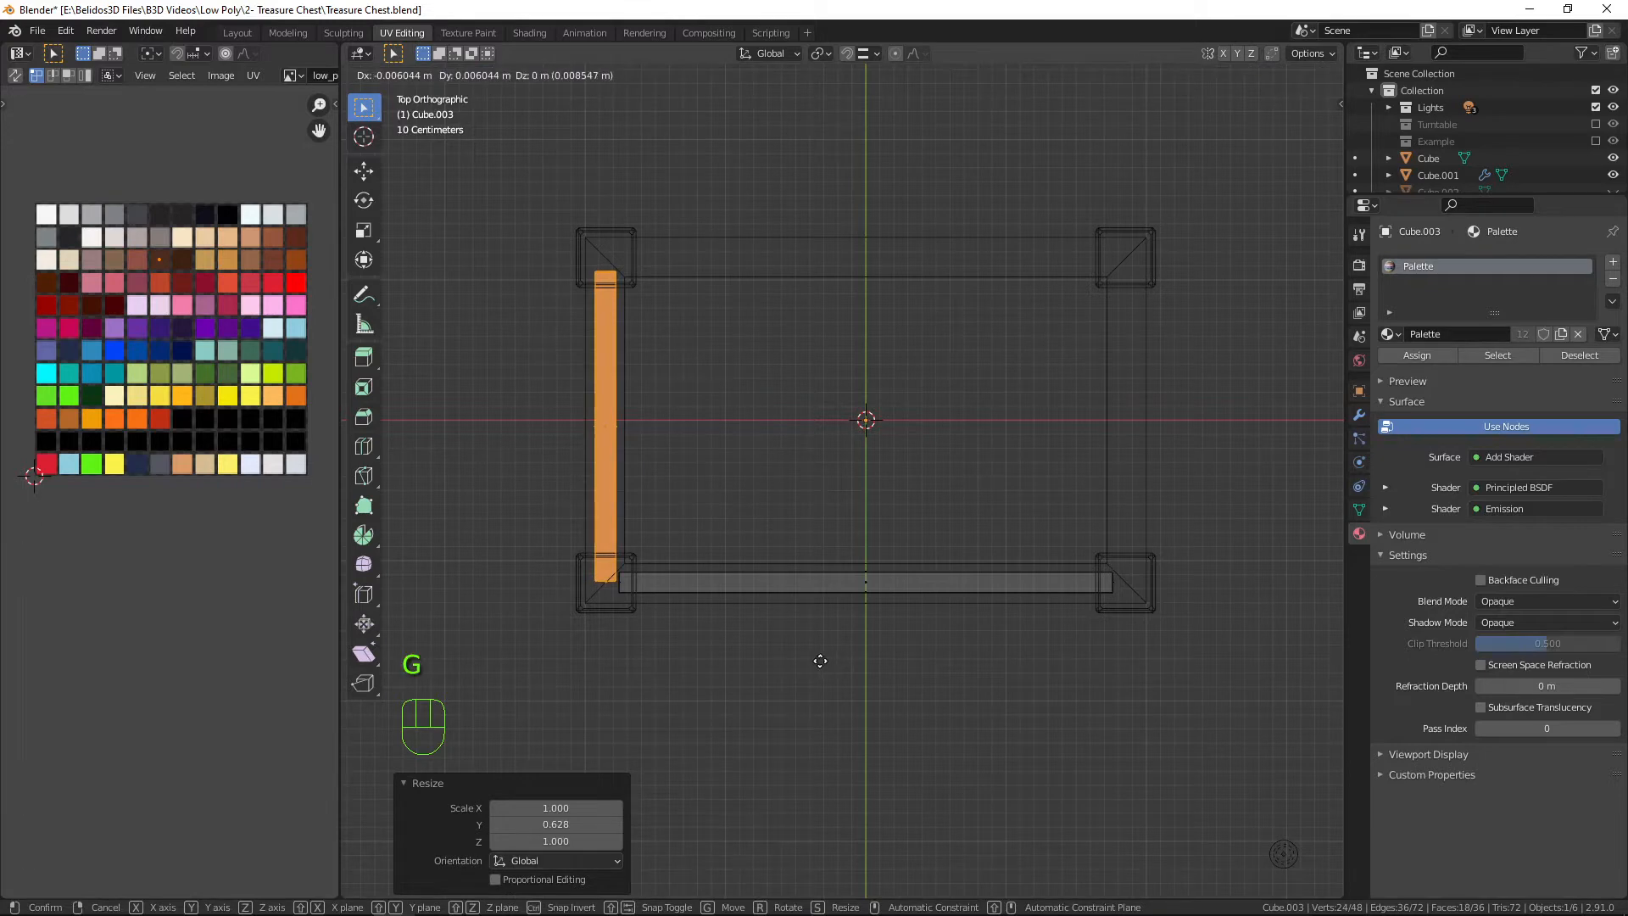
pyautogui.press('y')
pyautogui.click(817, 656)
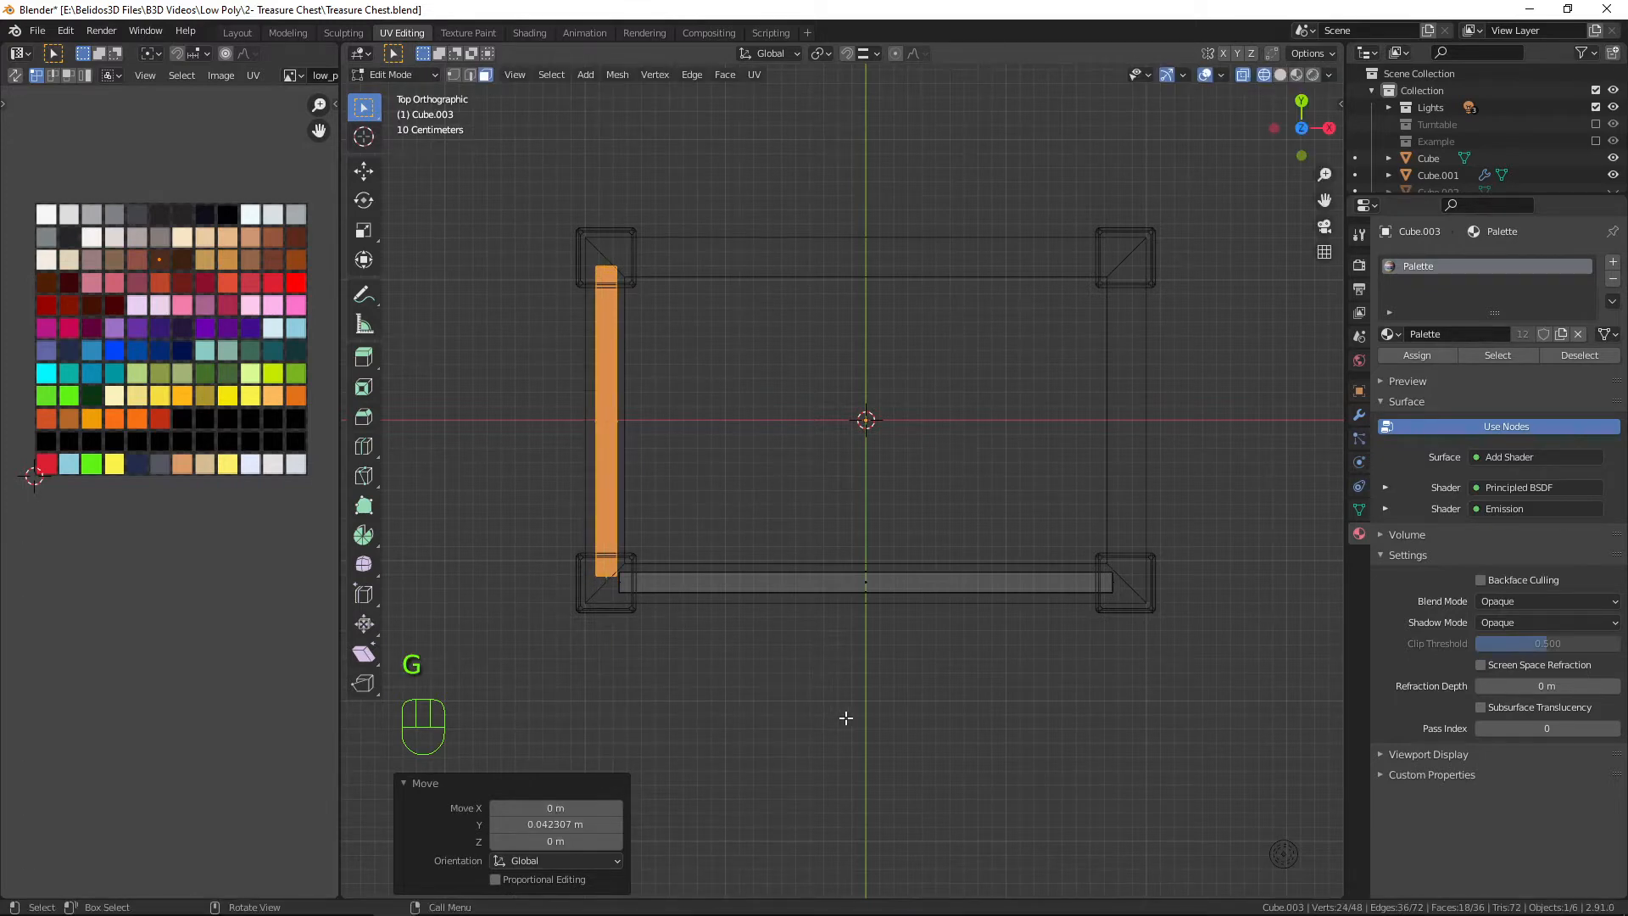
pyautogui.press('s')
pyautogui.press('y')
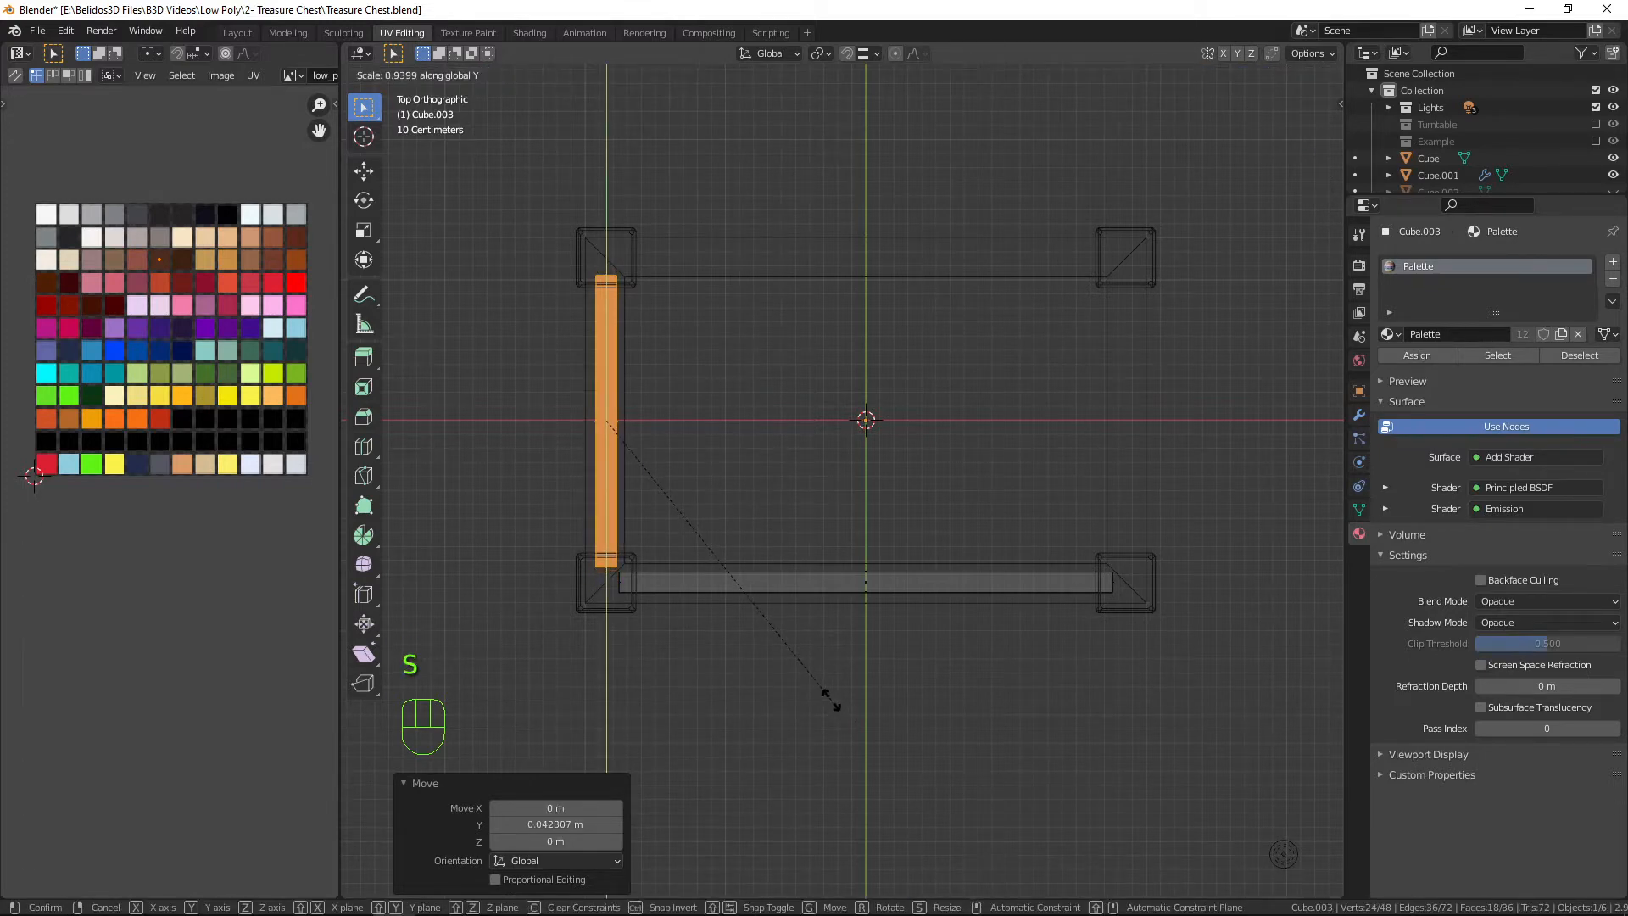
pyautogui.click(832, 701)
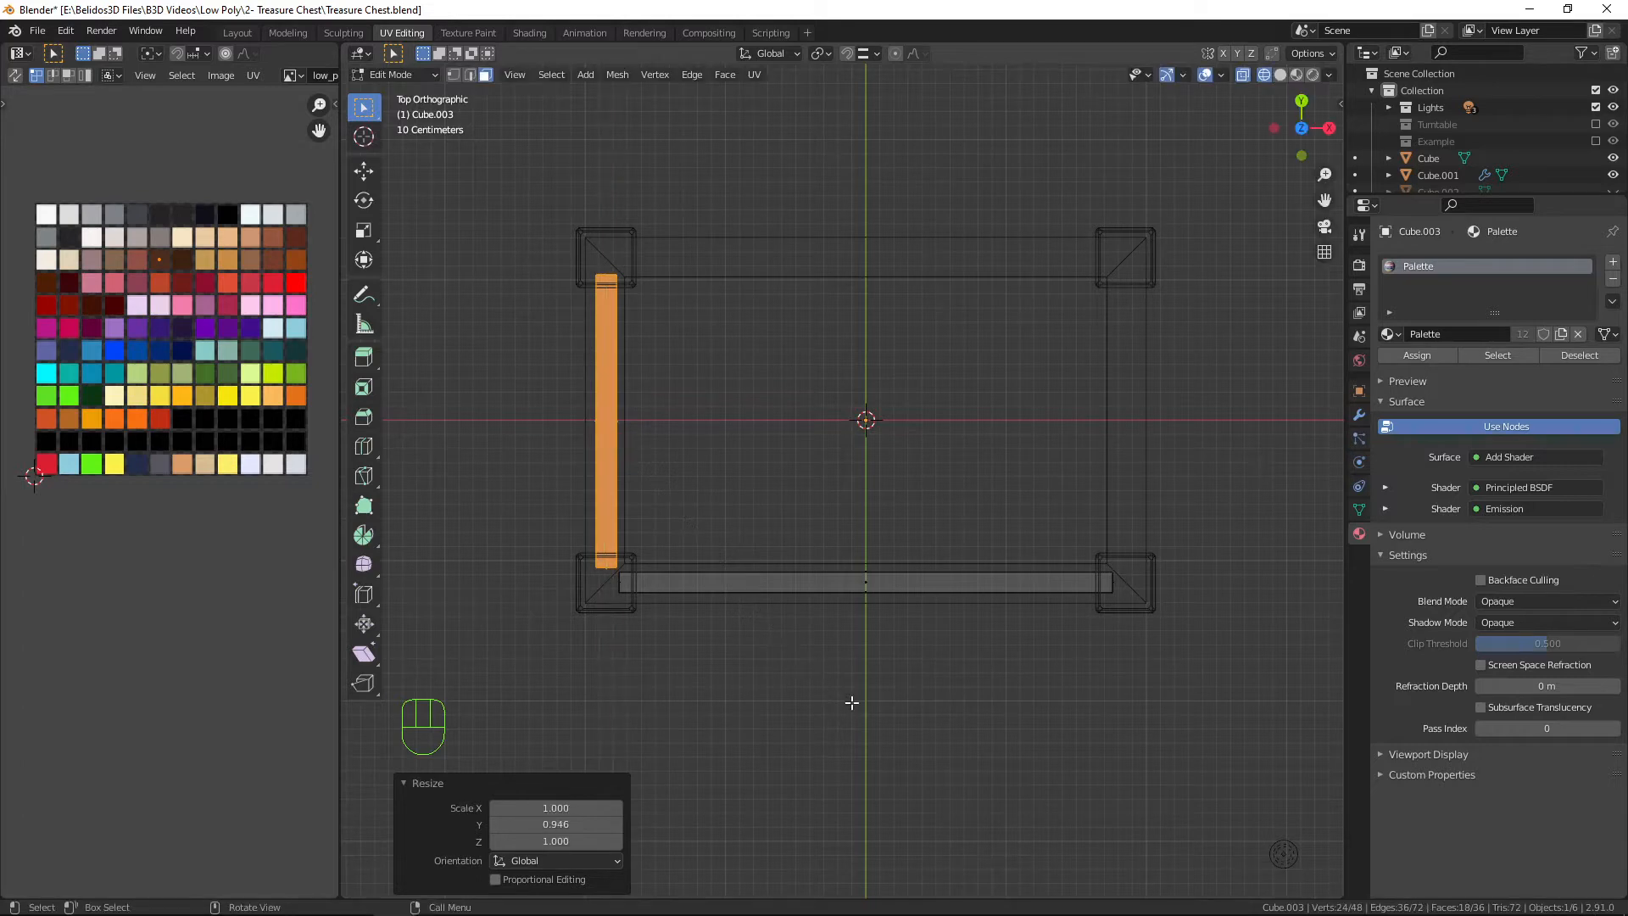
pyautogui.hotkey('shift', 'z')
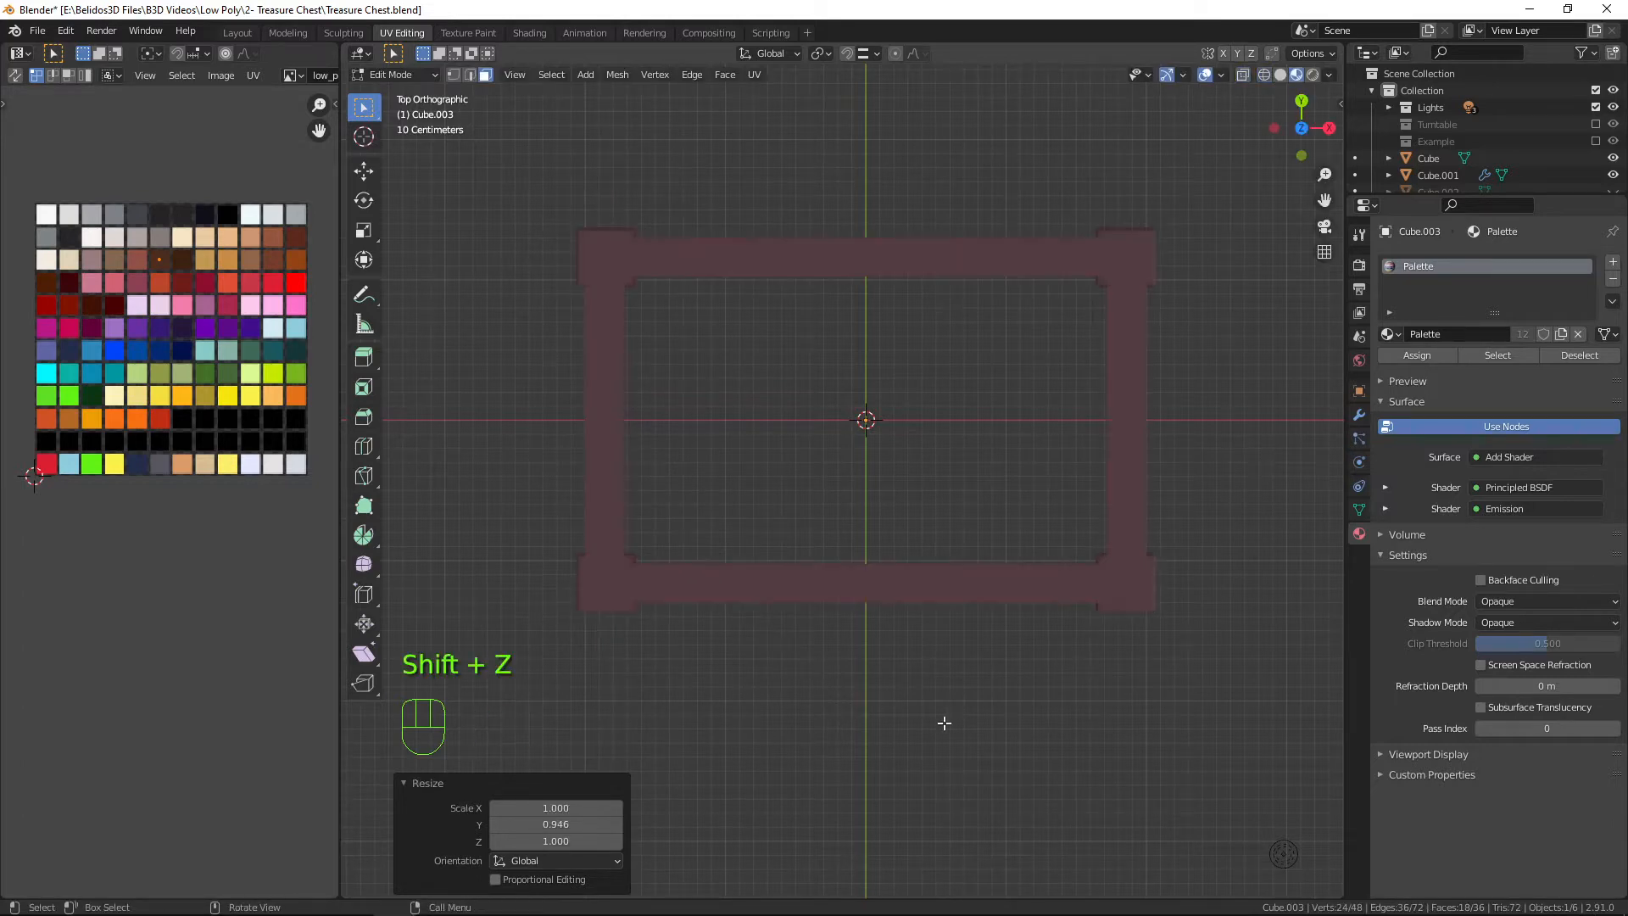
pyautogui.moveTo(944, 720)
pyautogui.mouseDown(button='middle')
pyautogui.moveTo(802, 639)
pyautogui.moveTo(889, 439)
pyautogui.moveTo(975, 526)
pyautogui.moveTo(1206, 476)
pyautogui.moveTo(690, 600)
pyautogui.moveTo(811, 581)
pyautogui.moveTo(818, 624)
pyautogui.moveTo(788, 621)
pyautogui.mouseUp(button='middle')
pyautogui.press('Tab')
# Duplicate the left side planks, move the copy along X to the opposite side between the right posts, and deselect everything.
pyautogui.press('KP_7')
pyautogui.press('Tab')
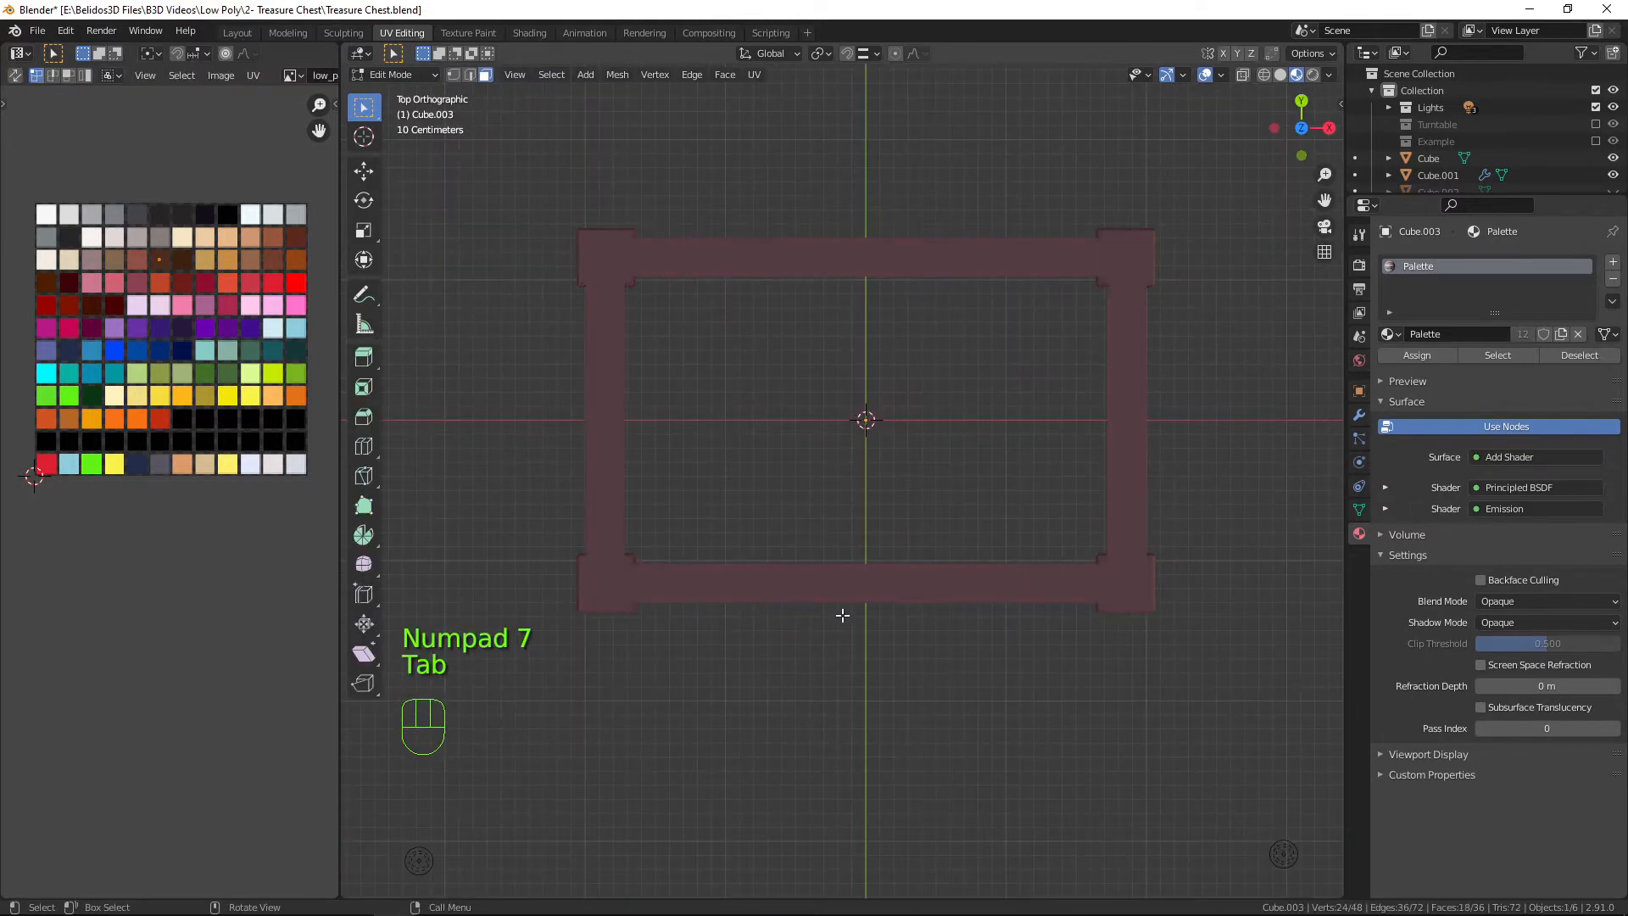
pyautogui.hotkey('shift', 'z')
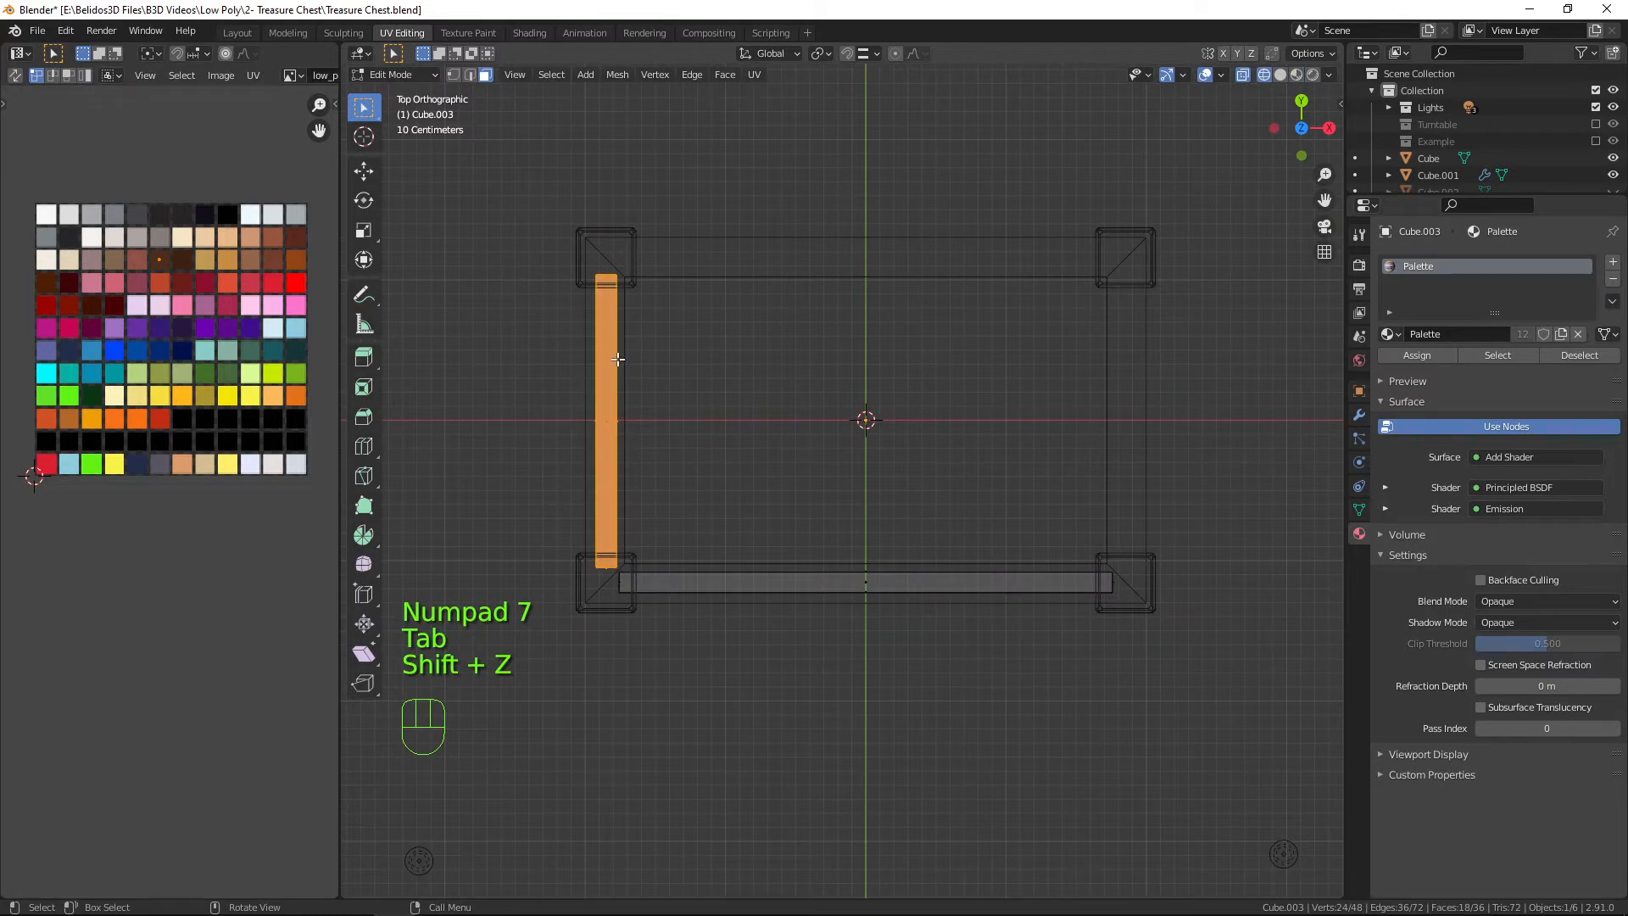
pyautogui.hotkey('shift', 'd')
pyautogui.rightClick(669, 275)
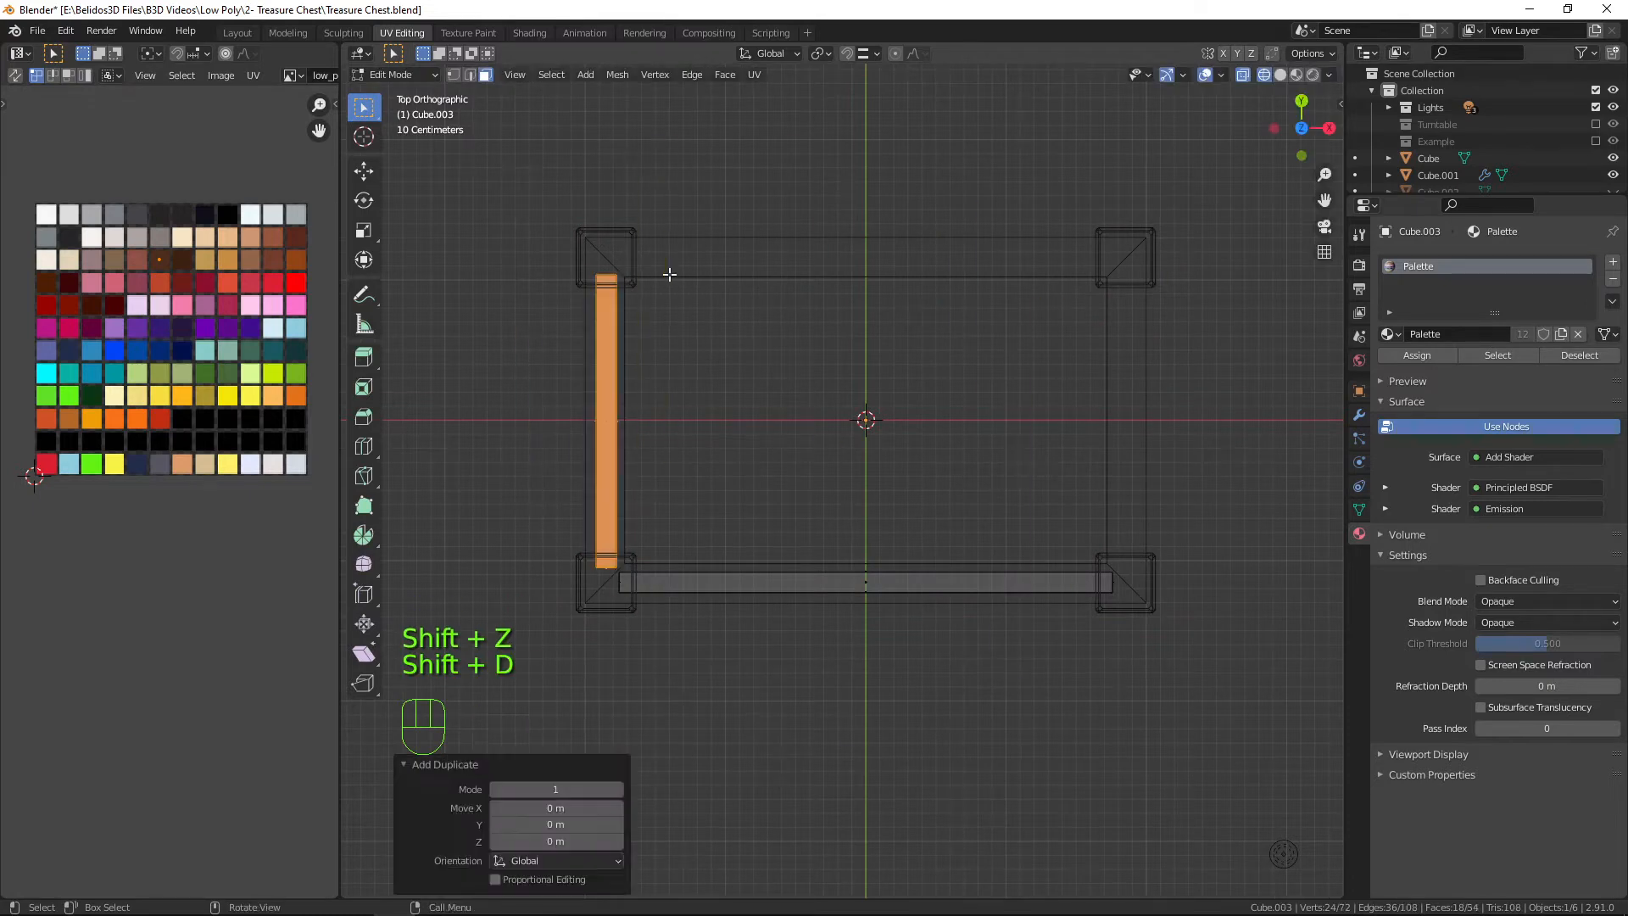
pyautogui.press('g')
pyautogui.press('x')
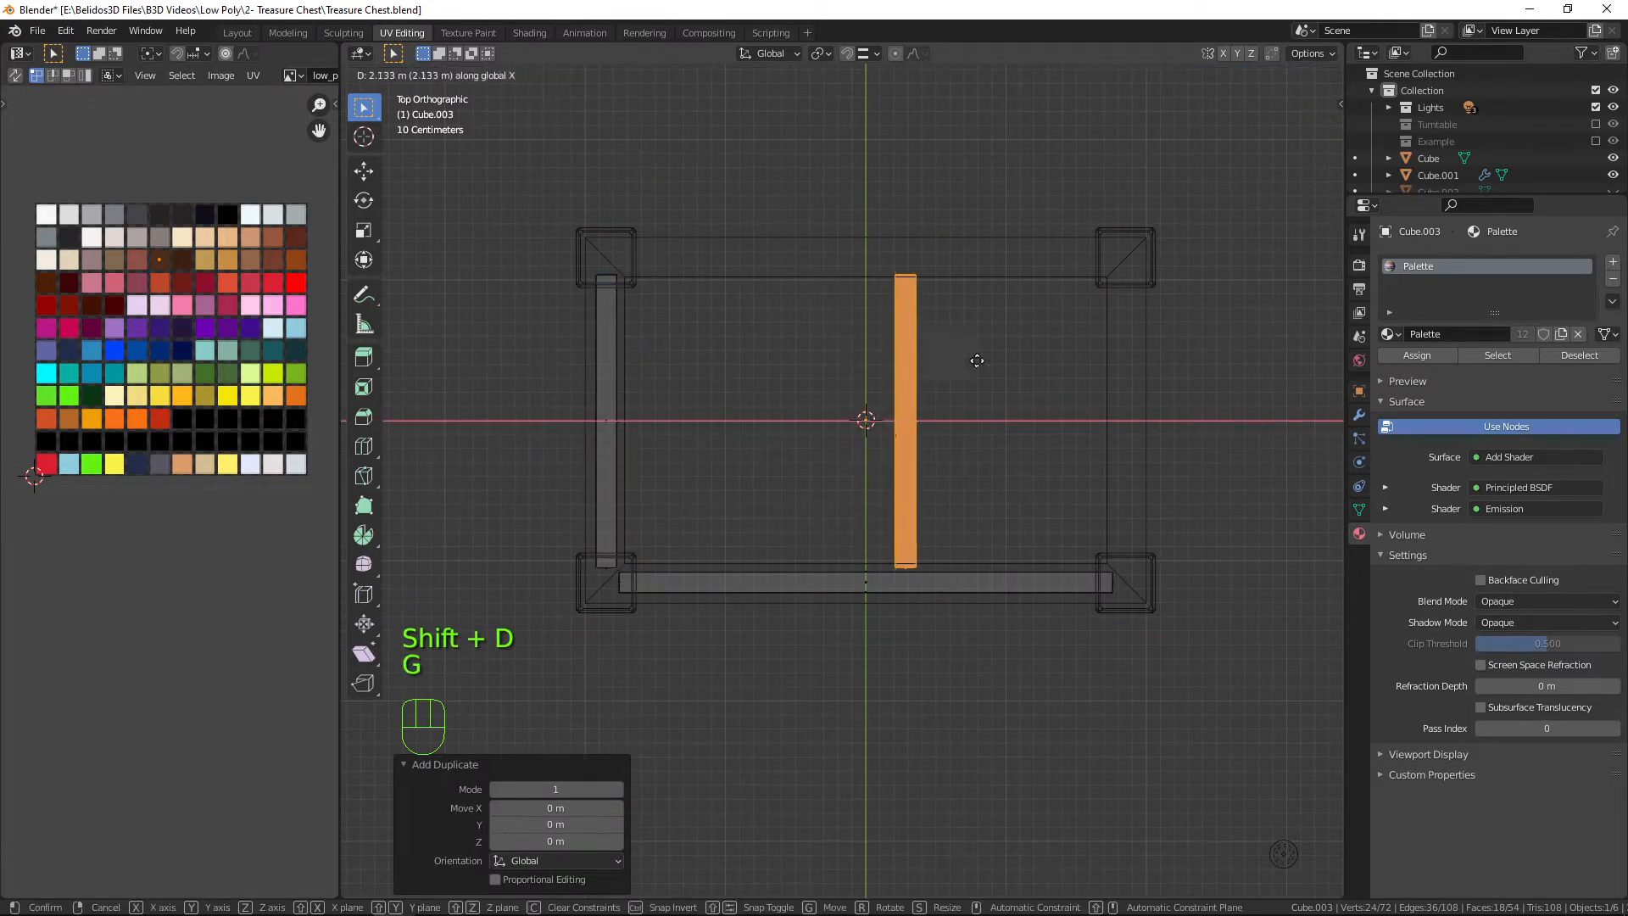
pyautogui.click(1190, 448)
pyautogui.press('a')
pyautogui.press('a')
pyautogui.press('a')
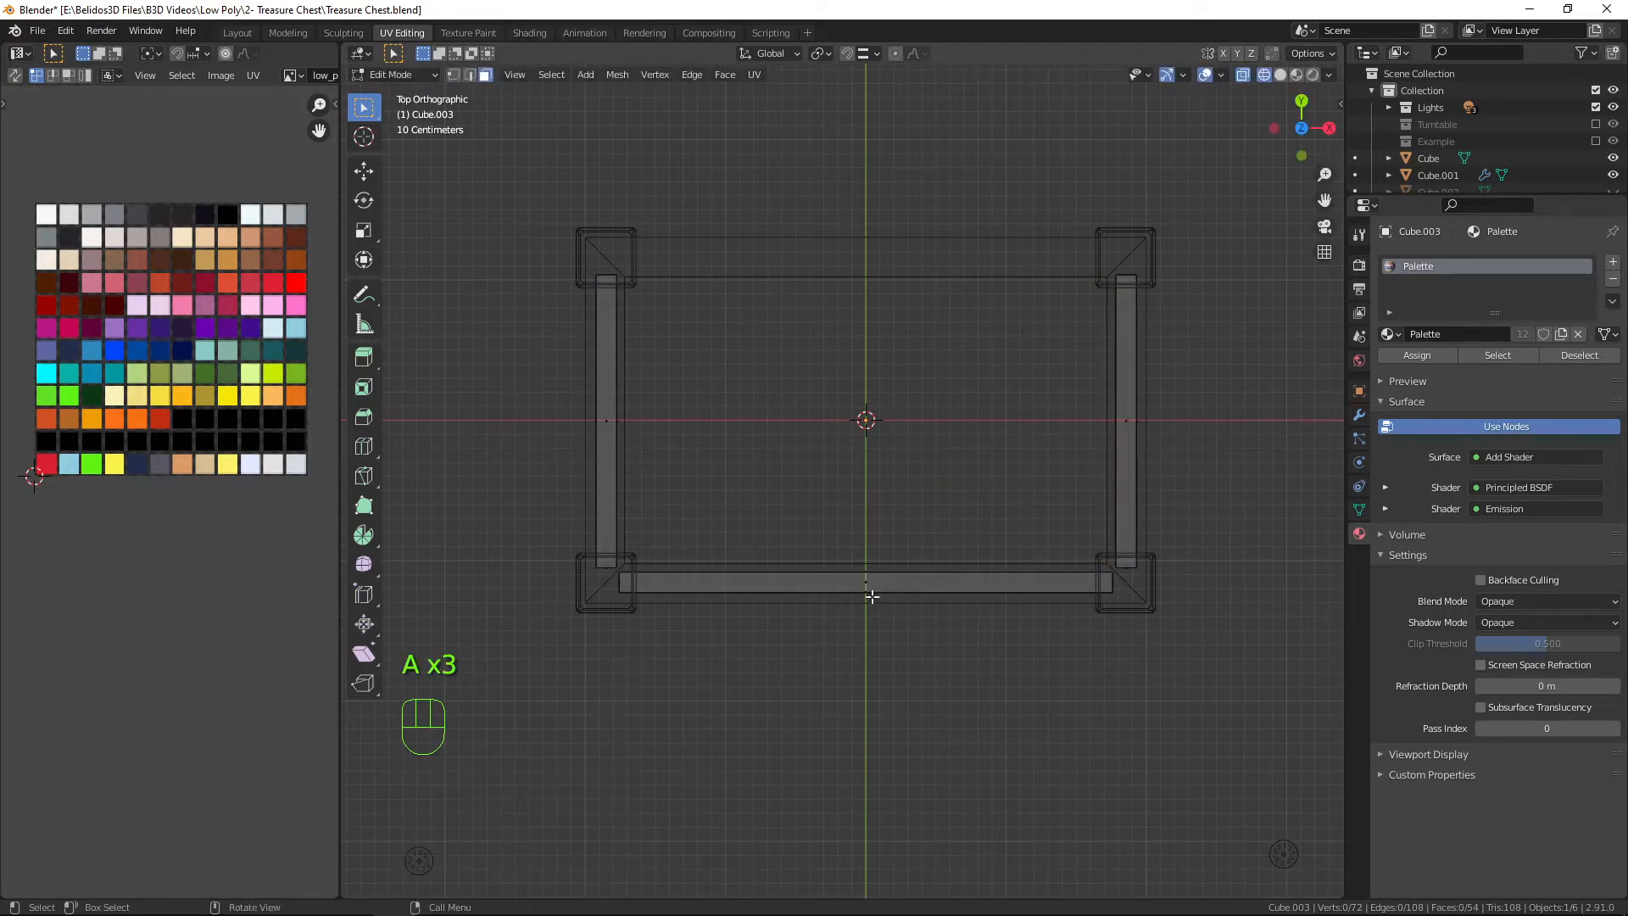
# Duplicate the three front planks, move the copy about 2.333 m on Y to the rear side, and restore the shaded display.
pyautogui.moveTo(843, 568); pyautogui.dragTo(864, 388, button='middle')
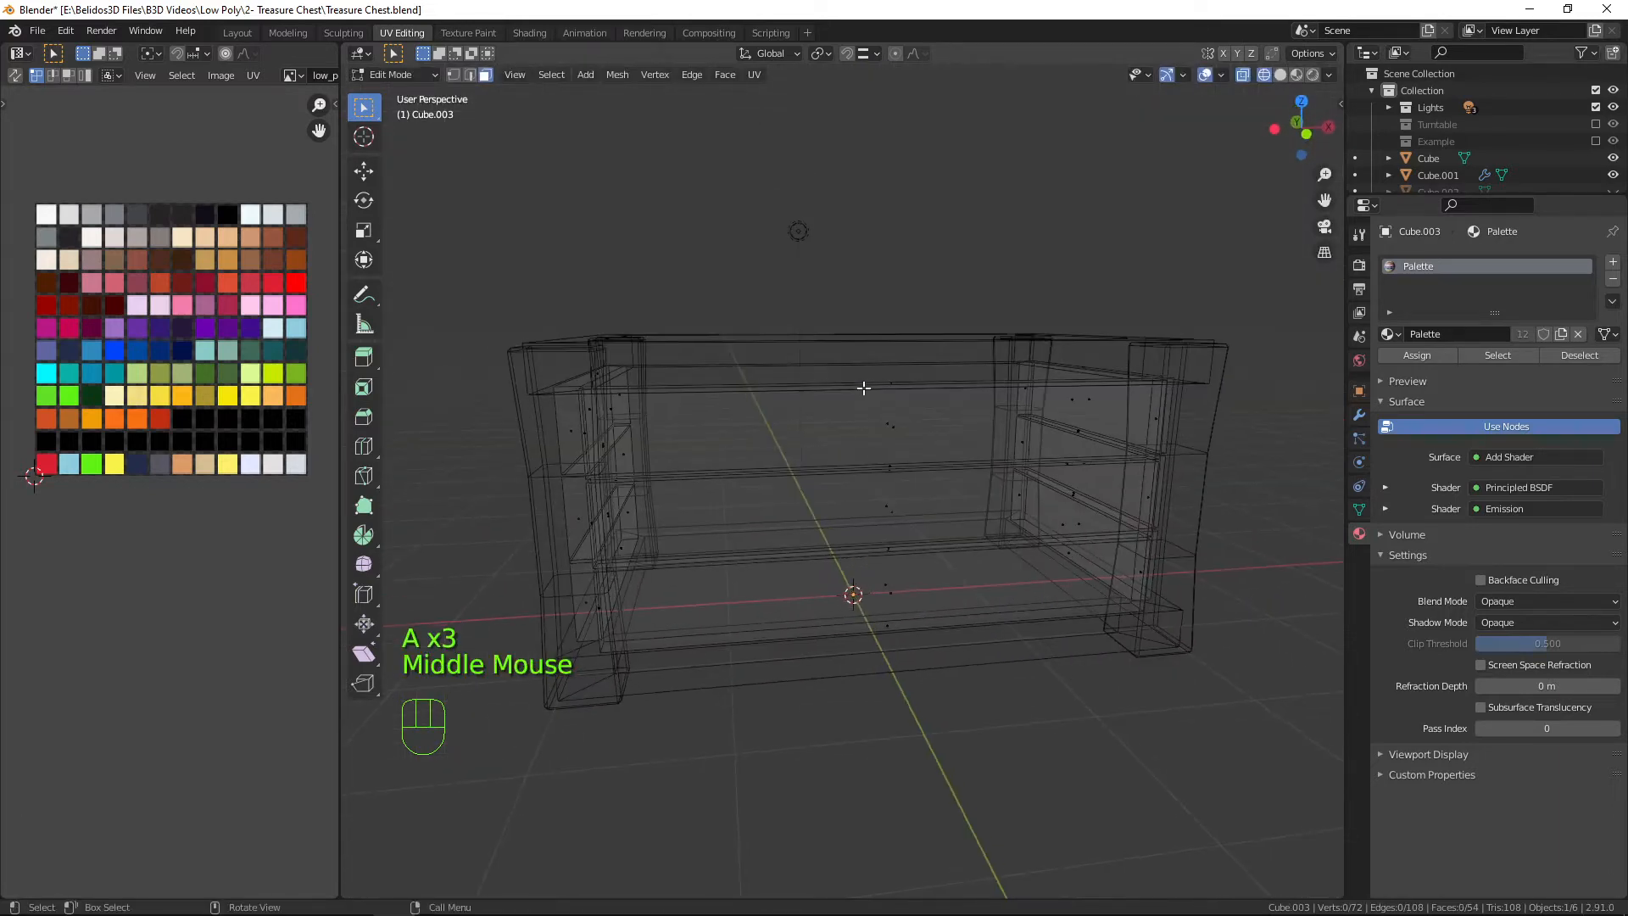
pyautogui.press('b')
pyautogui.moveTo(818, 257); pyautogui.dragTo(946, 743)
pyautogui.press('KP_7')
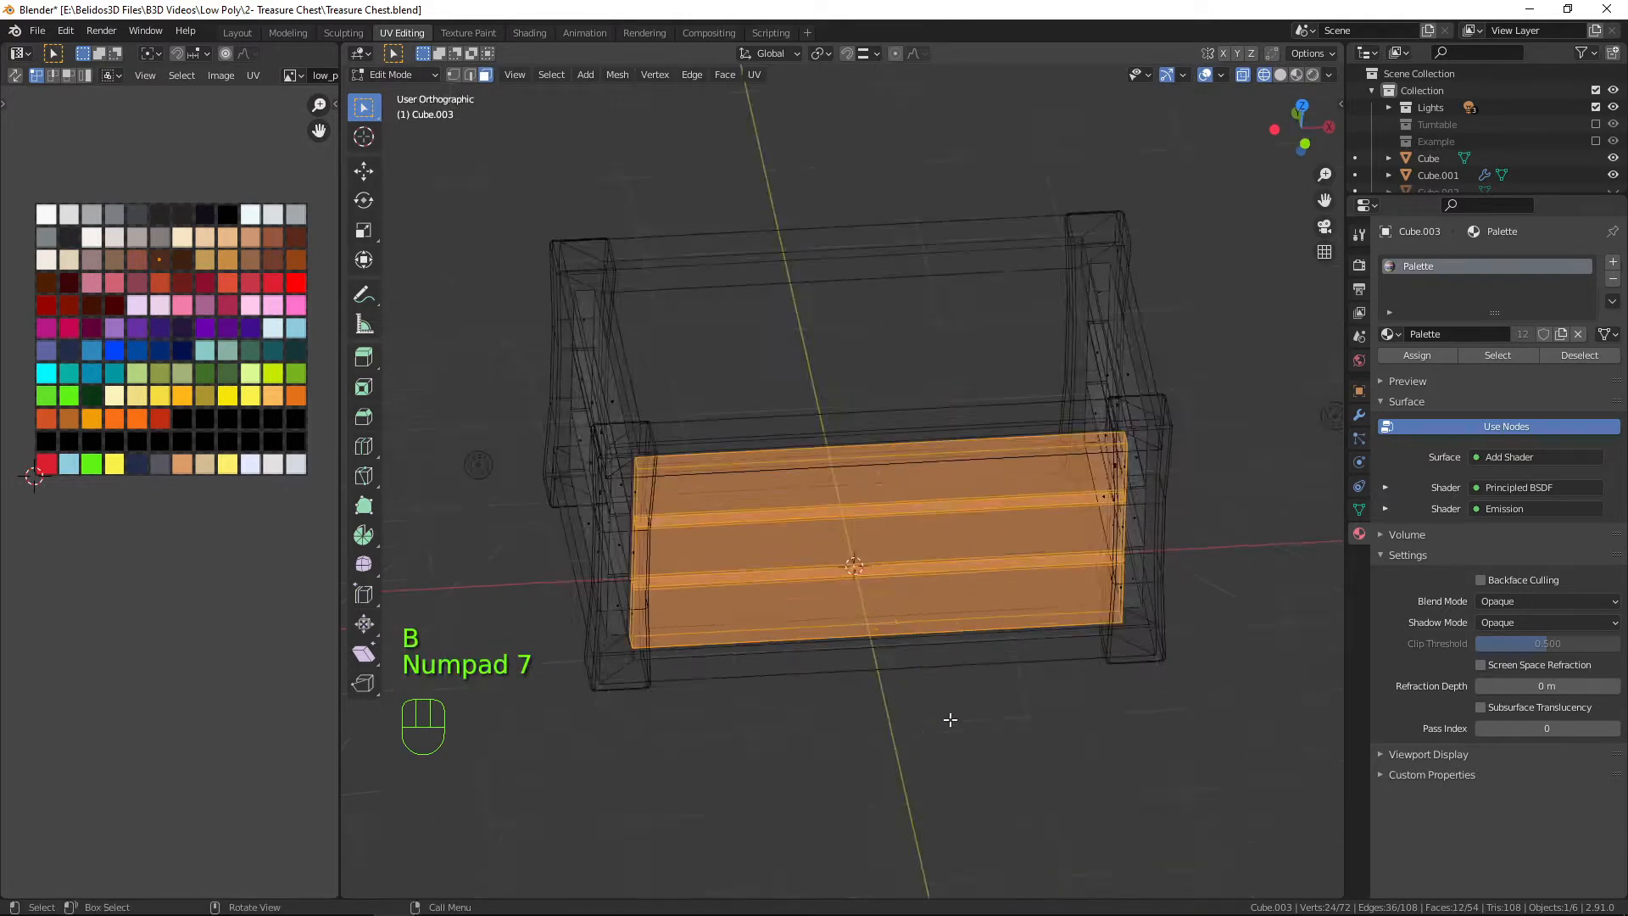
pyautogui.hotkey('shift', 'd')
pyautogui.rightClick(1000, 687)
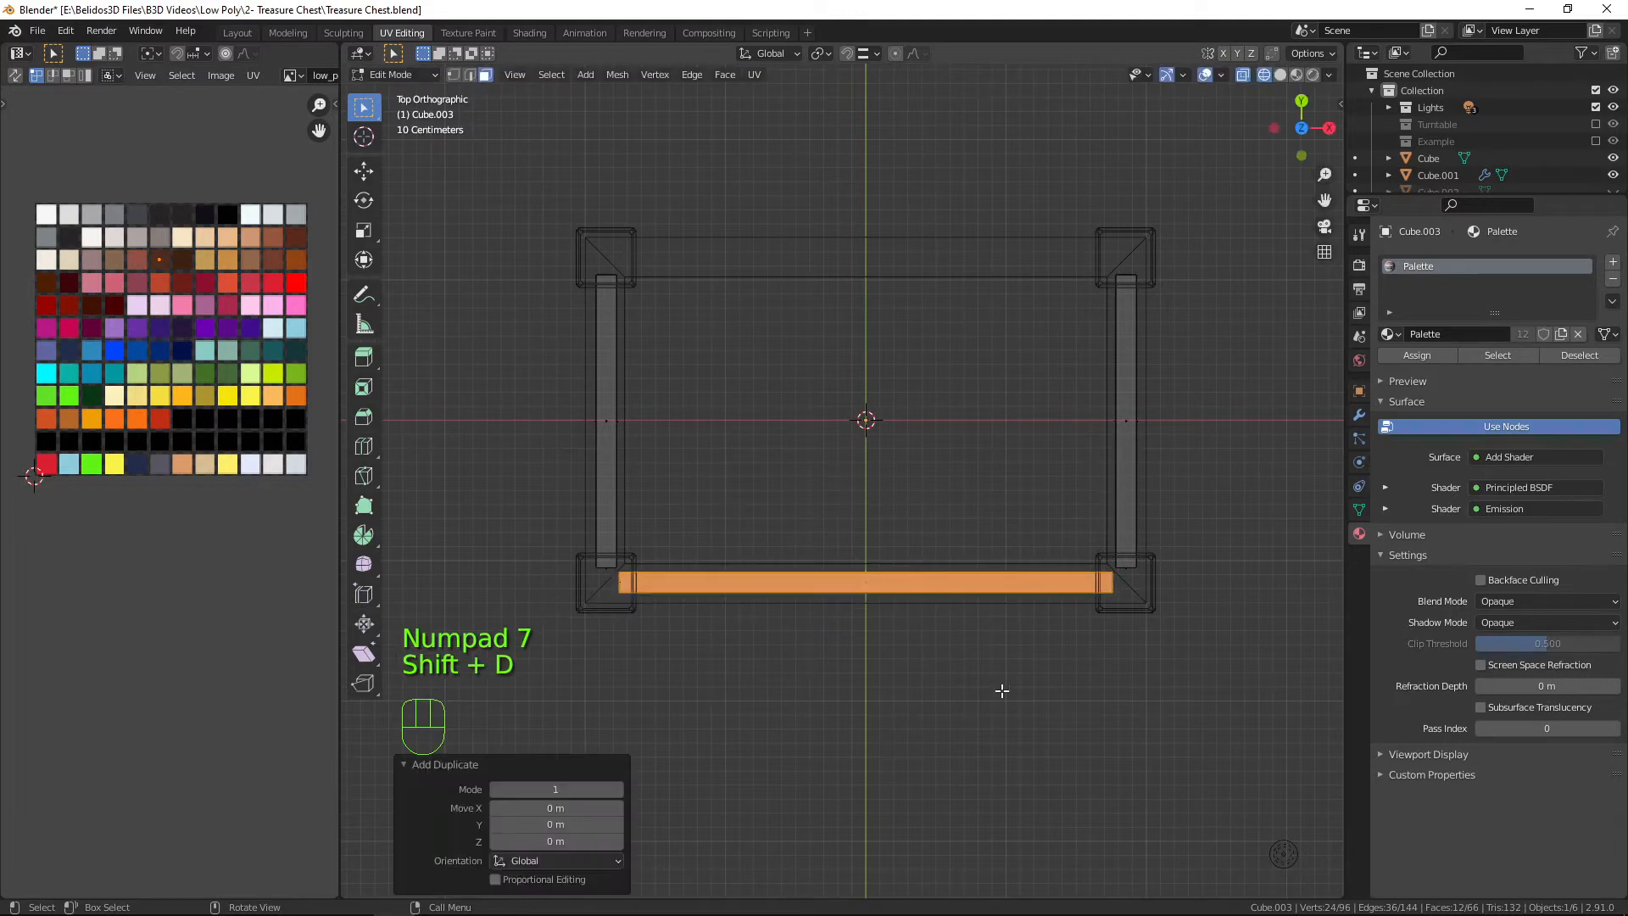
pyautogui.press('g')
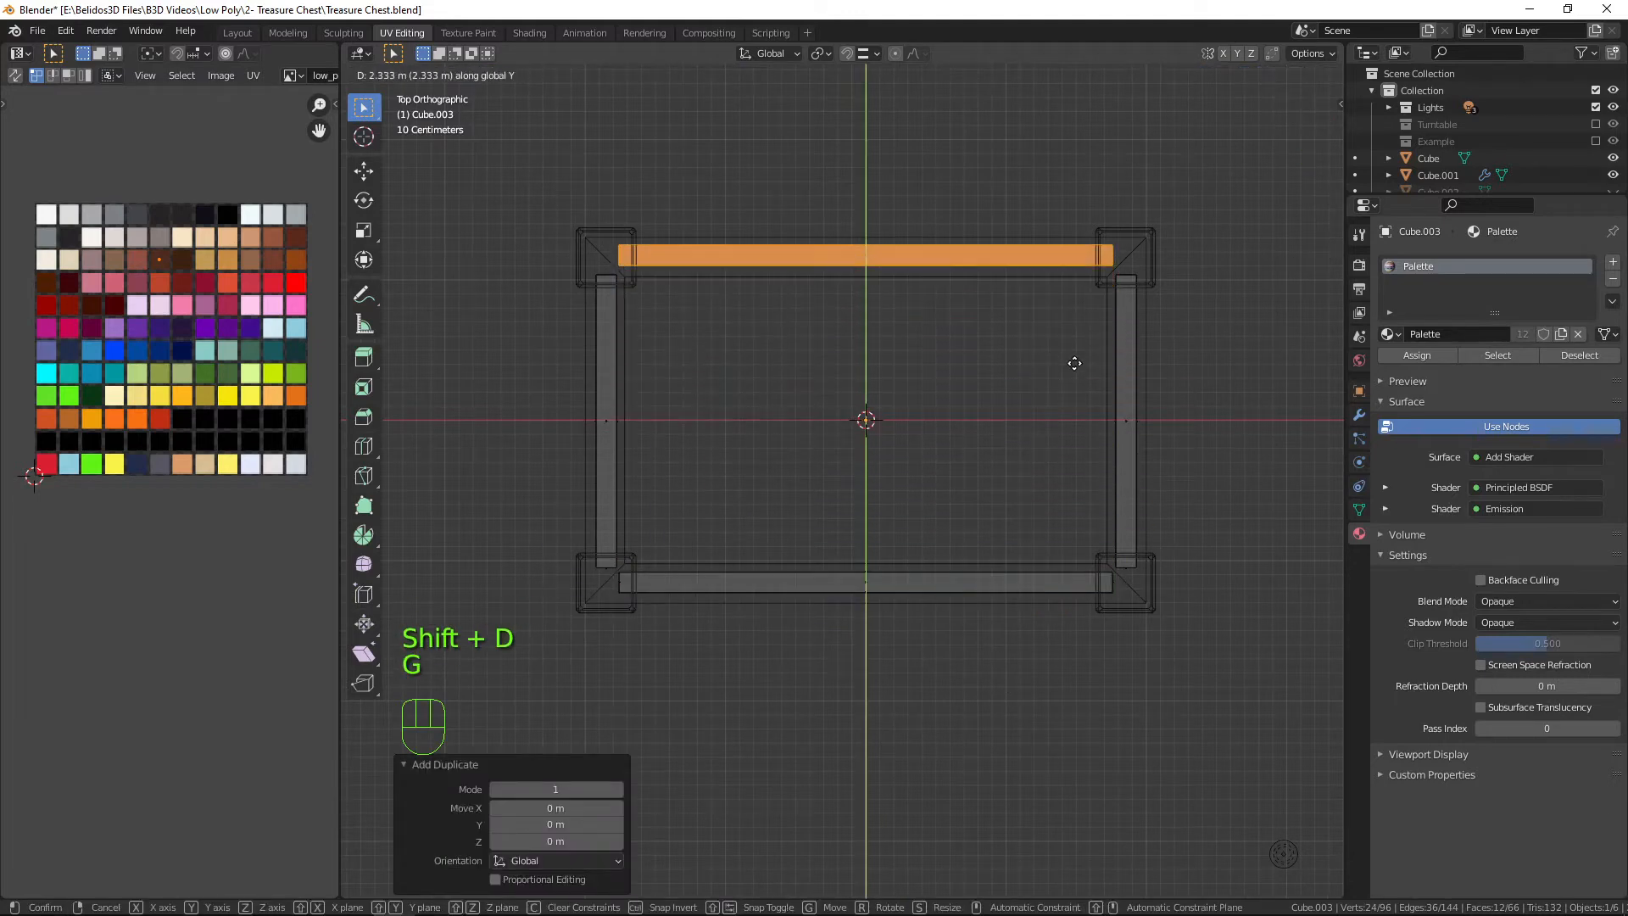
pyautogui.click(1074, 363)
pyautogui.hotkey('shift', 'z')
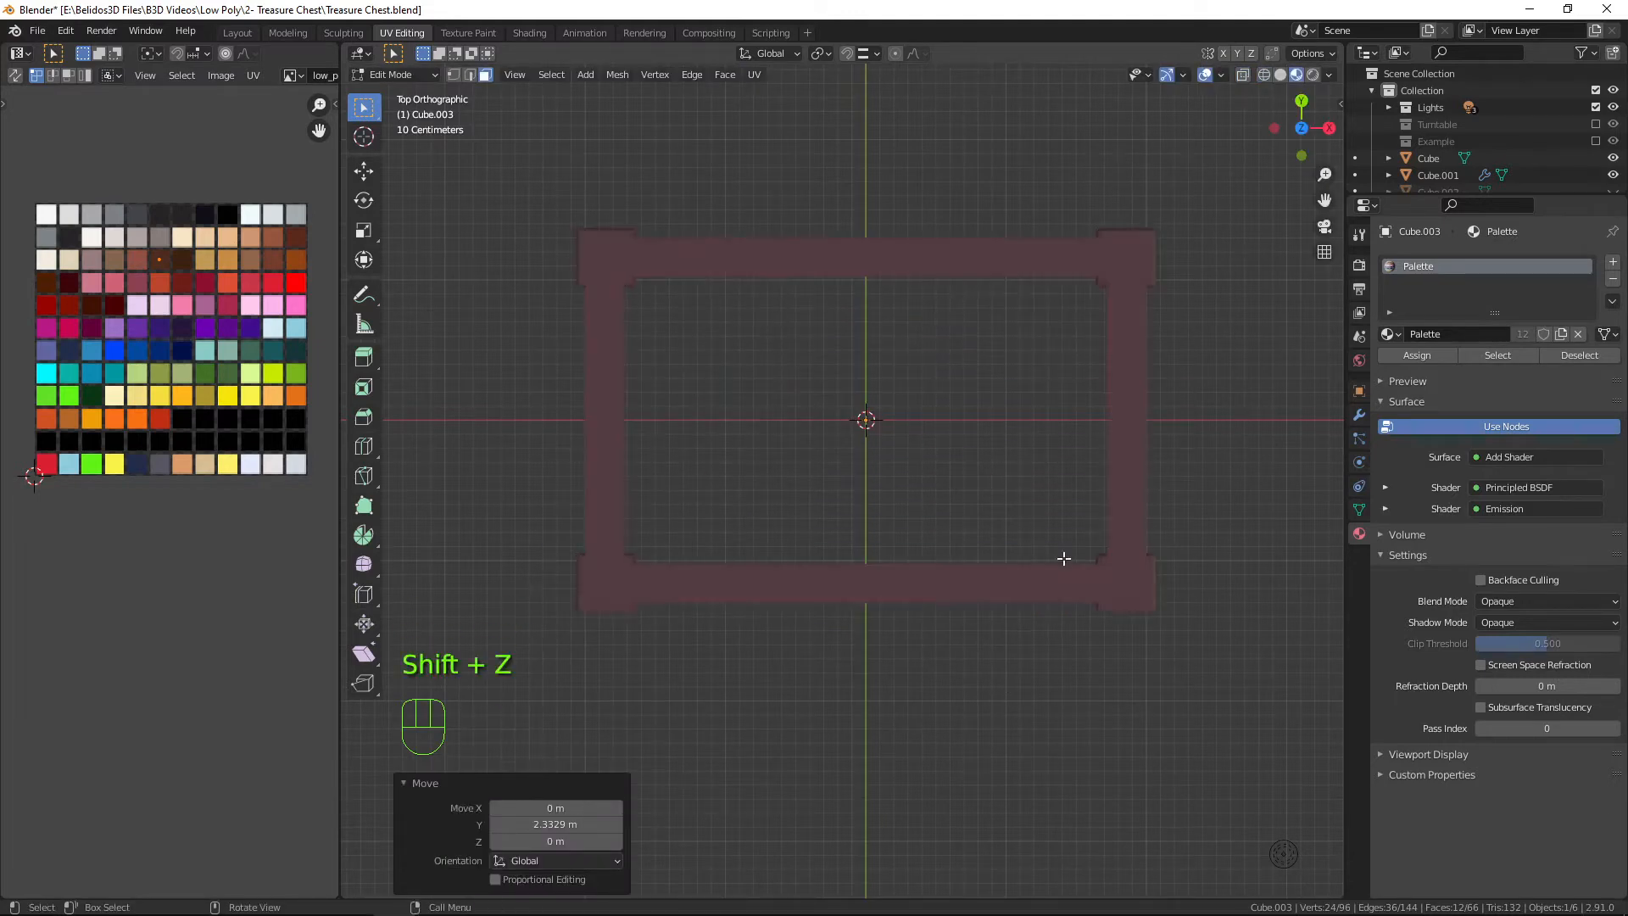
# Duplicate the rear infill planks in place and rotate the copy 90° about the global X axis.
pyautogui.moveTo(1060, 559); pyautogui.dragTo(682, 322, button='middle')
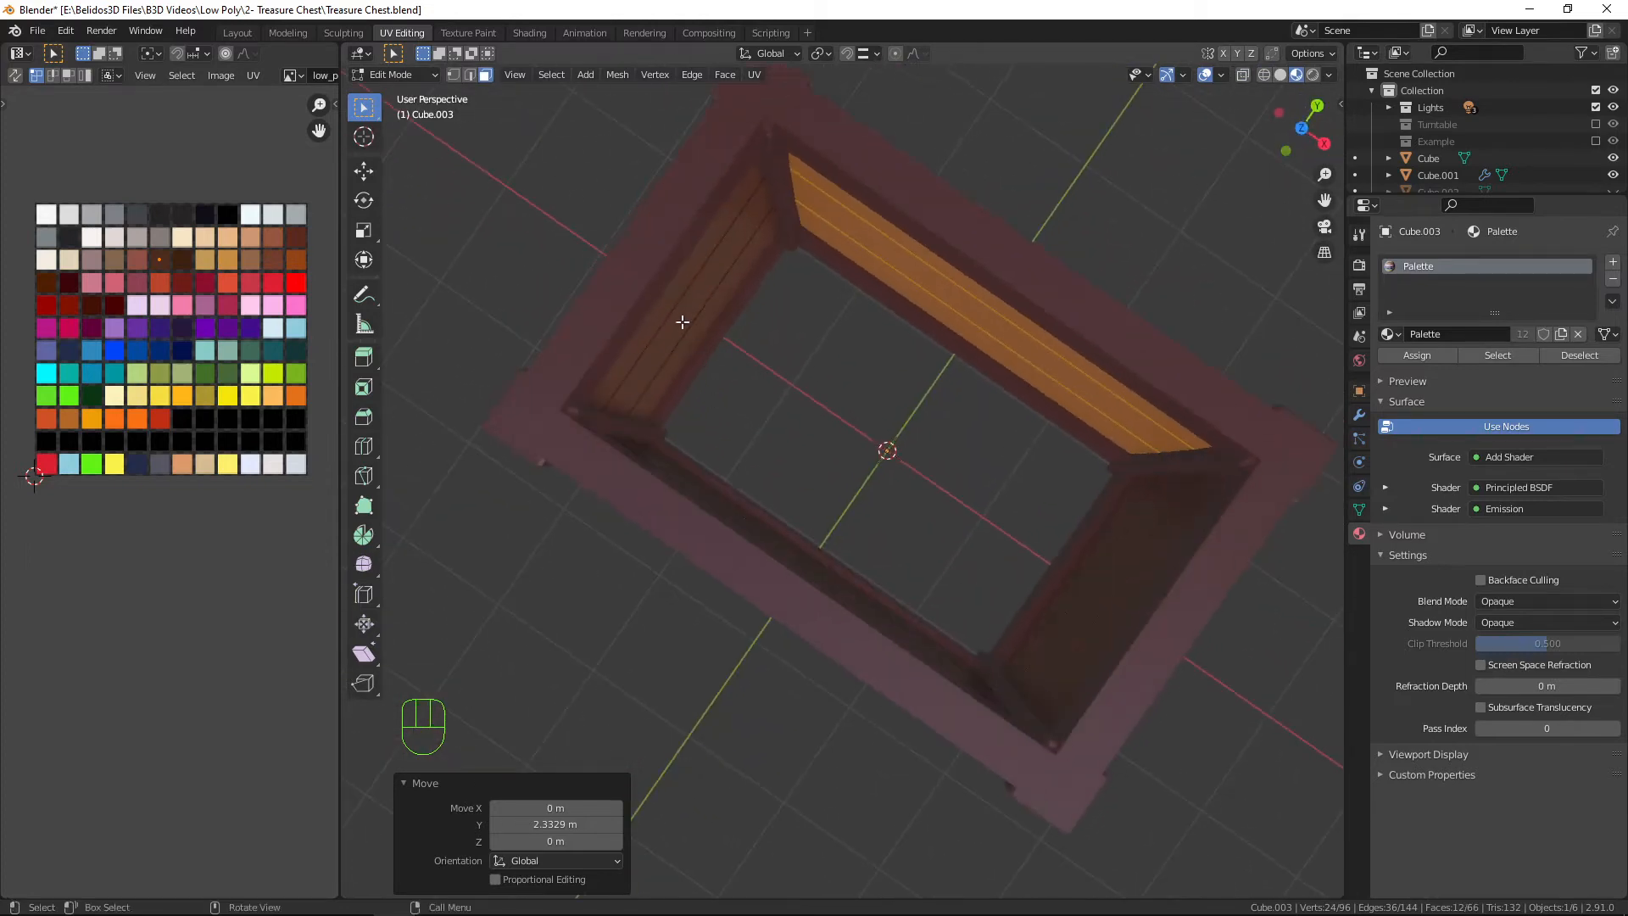
pyautogui.moveTo(897, 578); pyautogui.dragTo(851, 465, button='middle')
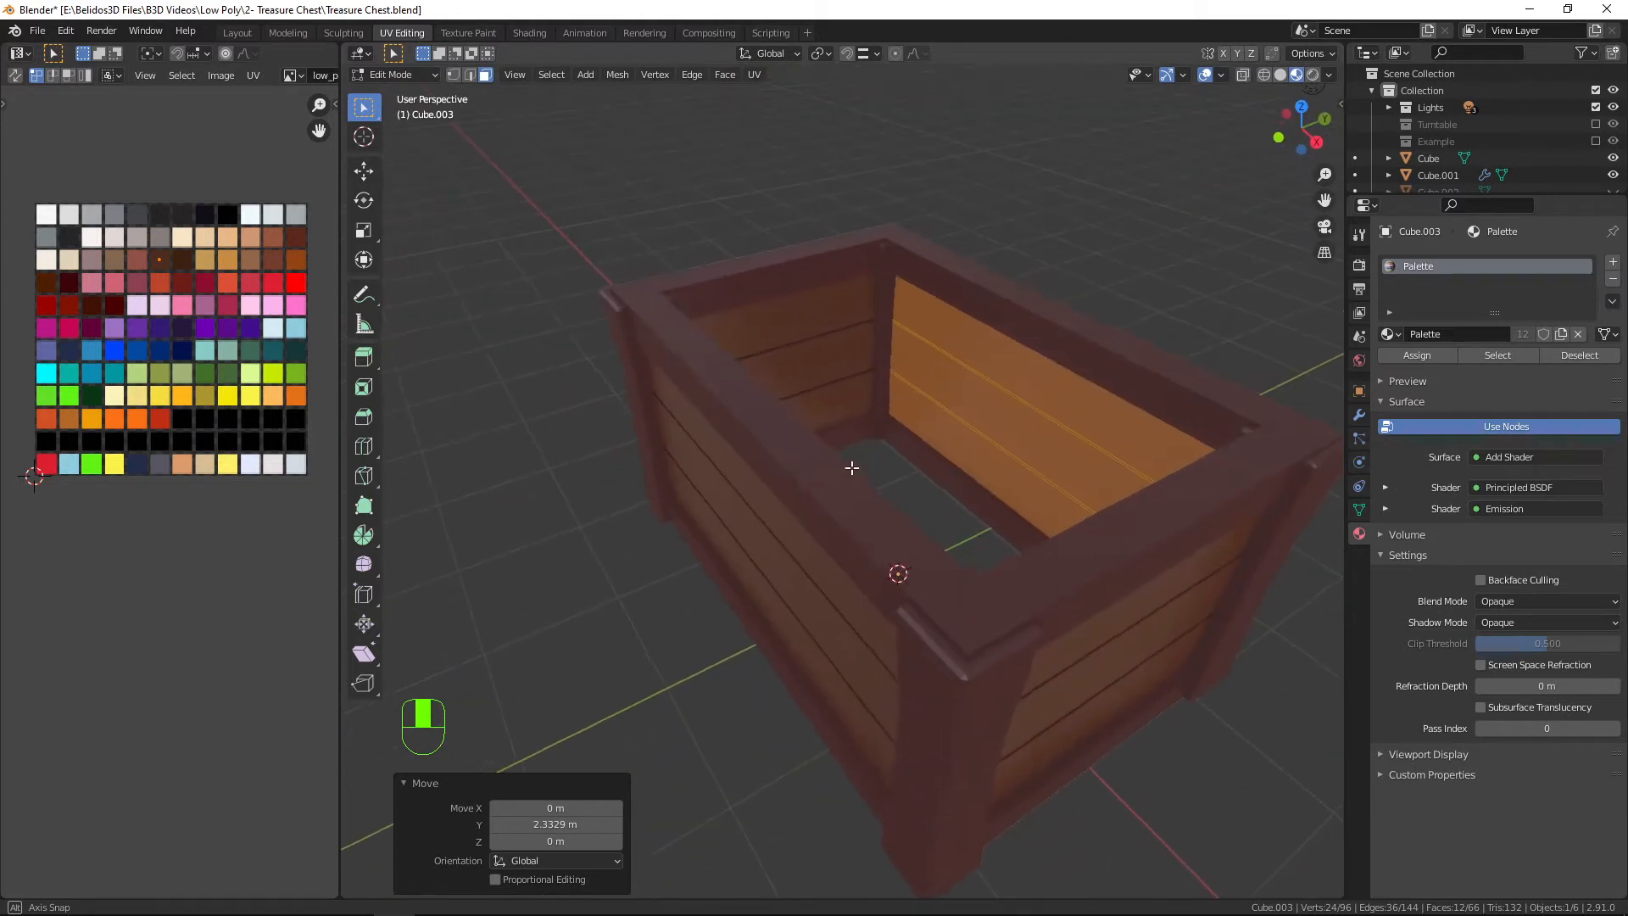
pyautogui.hotkey('shift', 'd')
pyautogui.rightClick(804, 206)
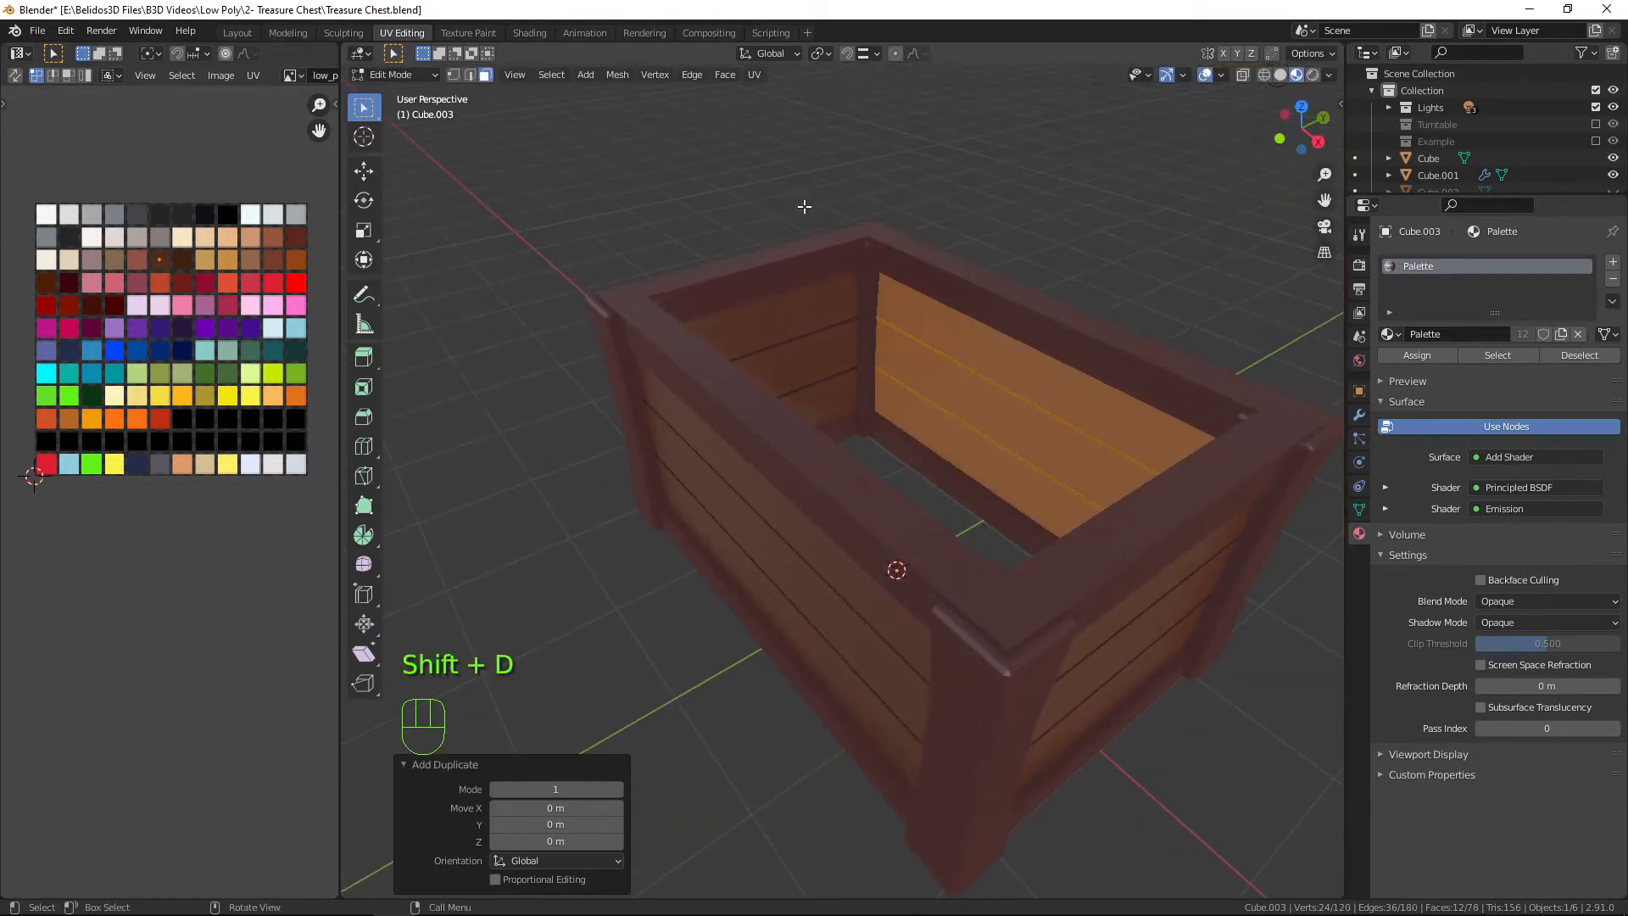
pyautogui.scroll(-1, 970, 368)
pyautogui.scroll(-2, 971, 368)
pyautogui.moveTo(970, 369); pyautogui.dragTo(901, 367, button='middle')
pyautogui.press('r')
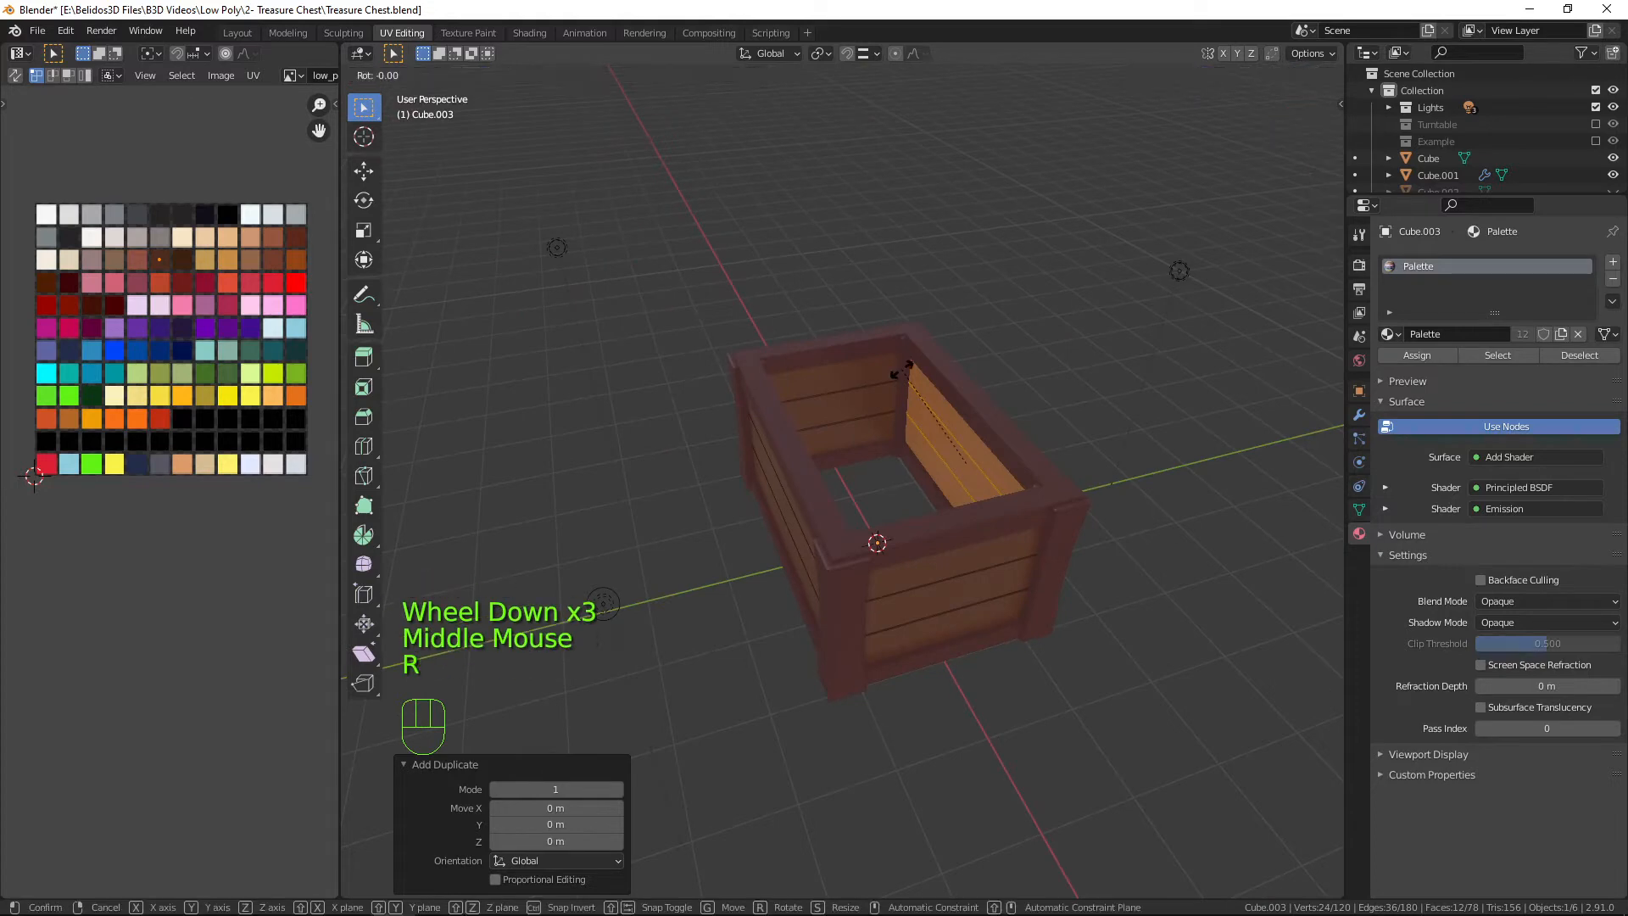
pyautogui.write('x')
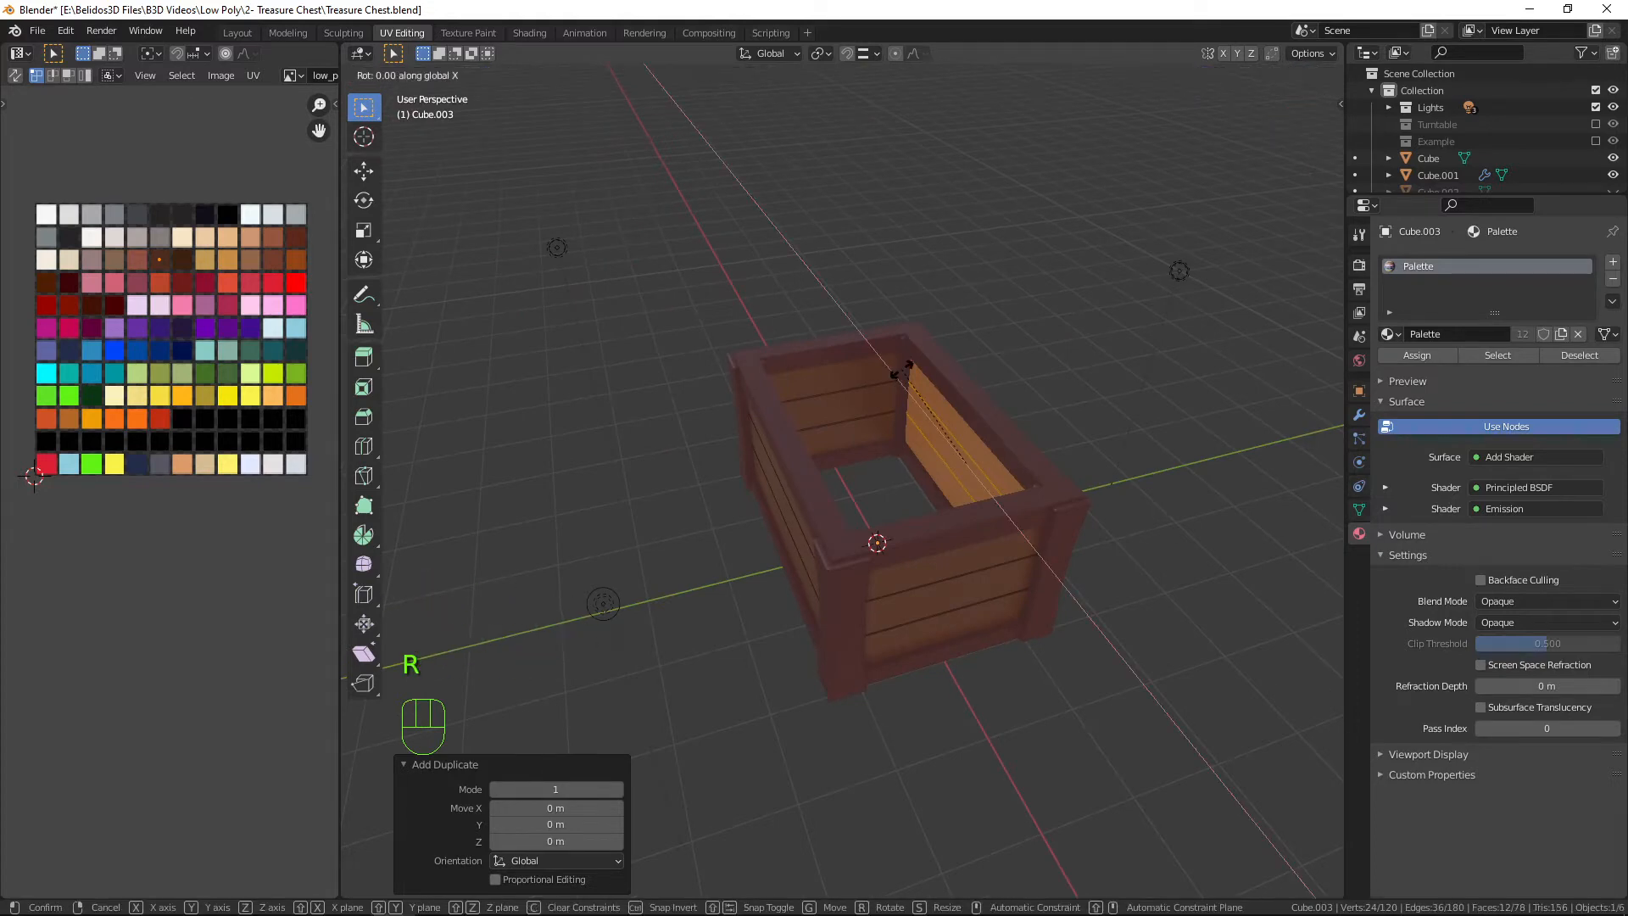
pyautogui.write('90')
pyautogui.press('Return')
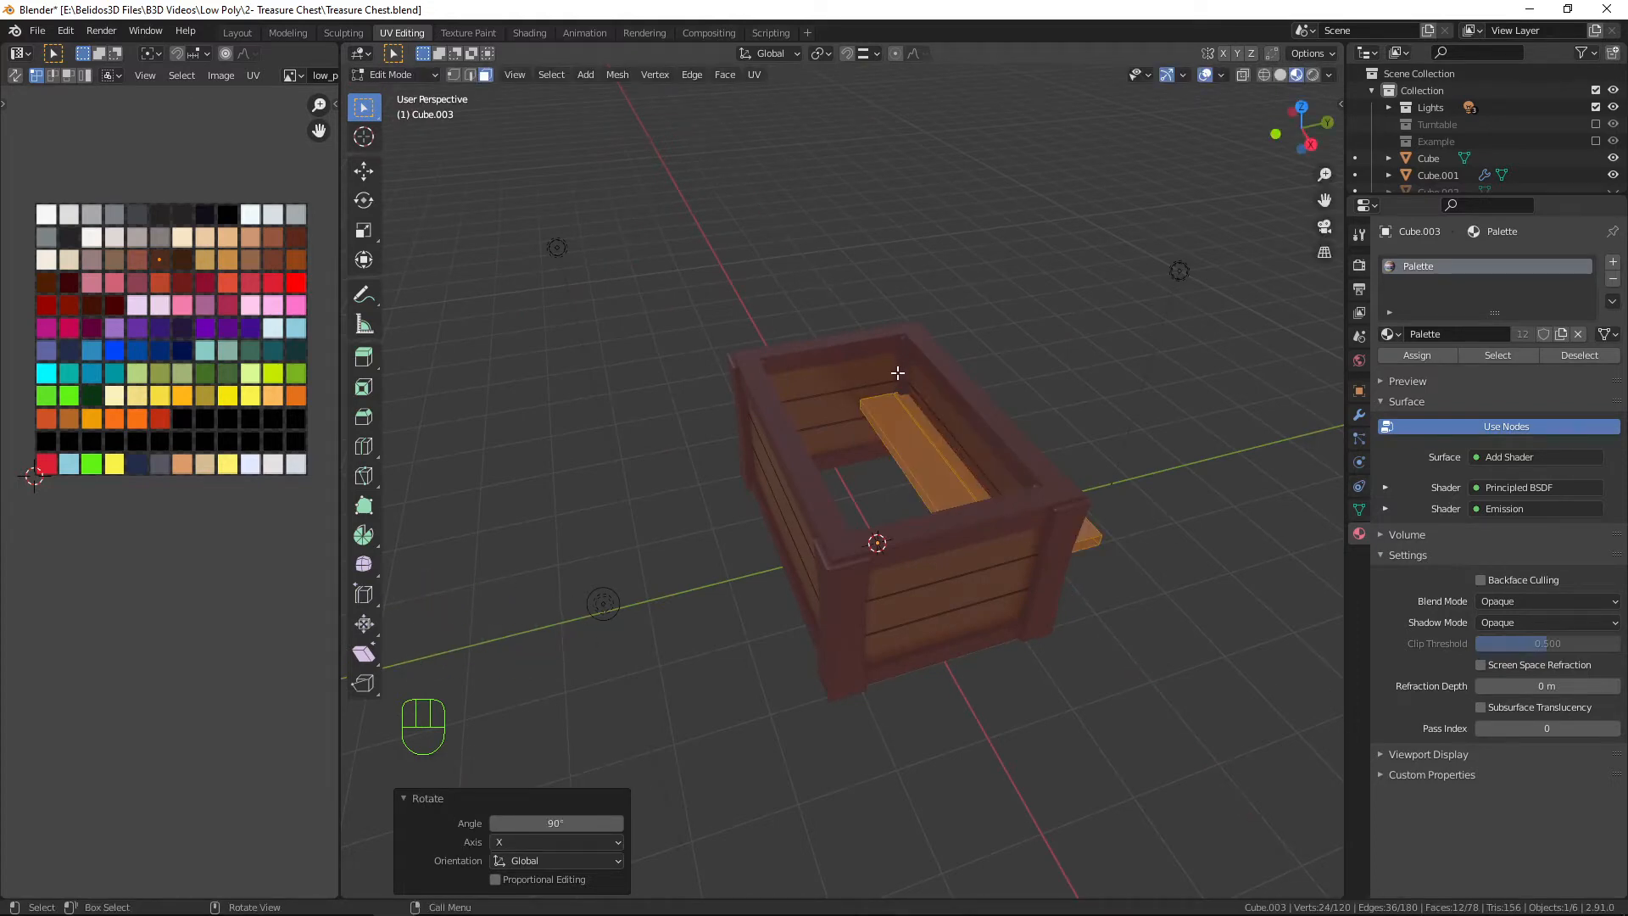
# In top view, move the flat plank copy about -1.179 m on Y to centre it inside the chest frame.
pyautogui.press('KP_7')
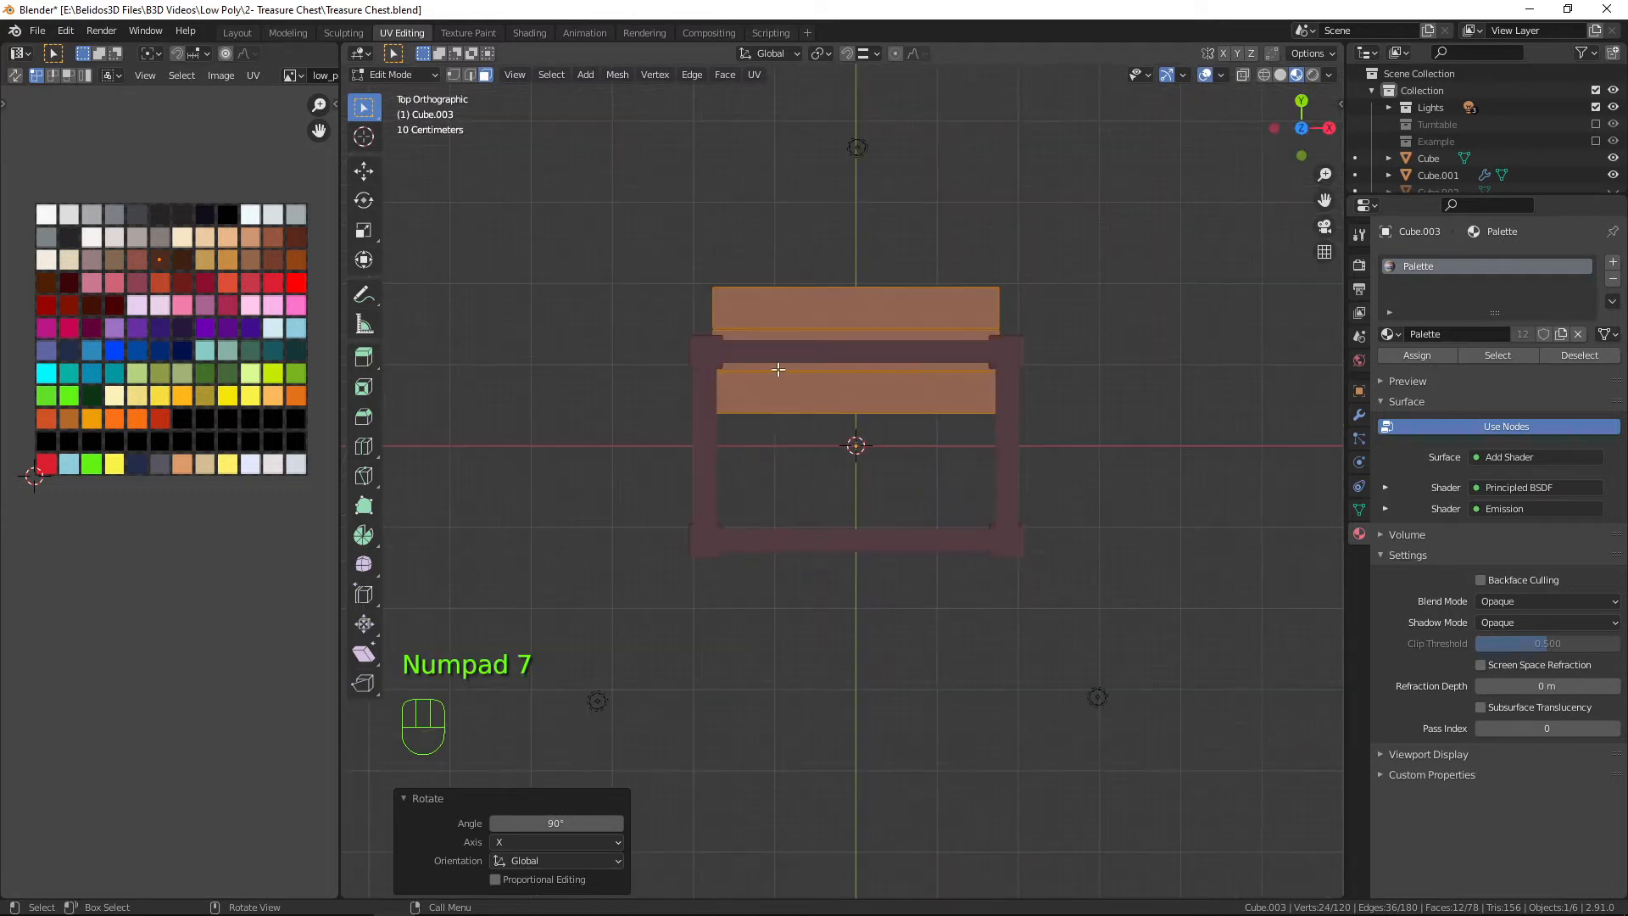
pyautogui.scroll(4, 778, 370)
pyautogui.scroll(-1, 830, 377)
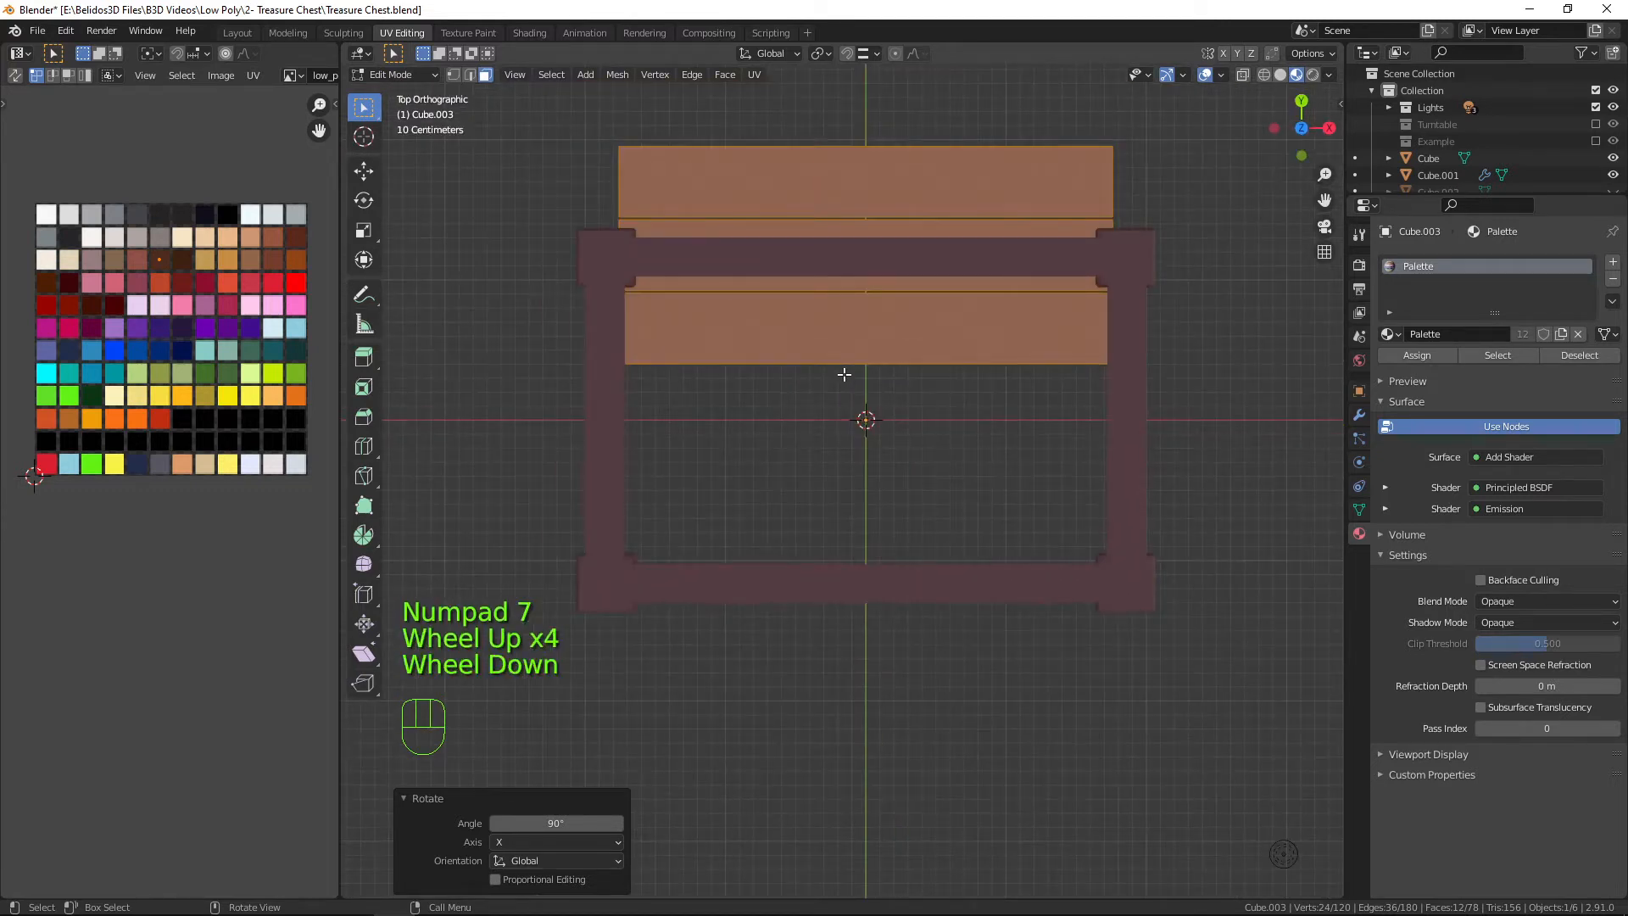
pyautogui.press('g')
pyautogui.press('shift')
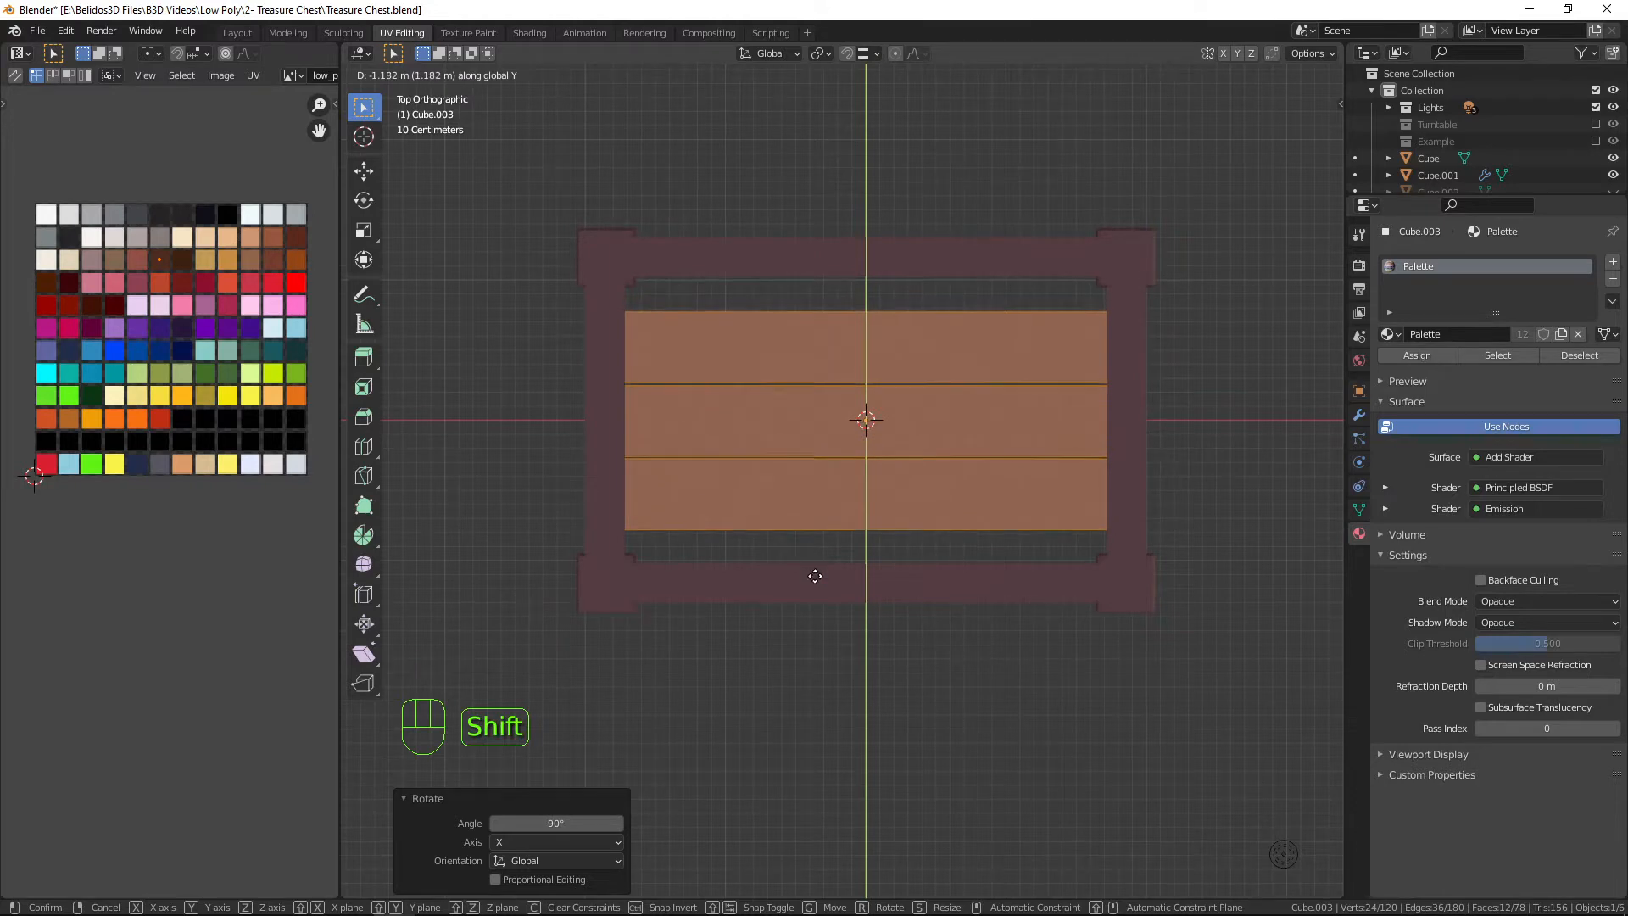
pyautogui.click(814, 569)
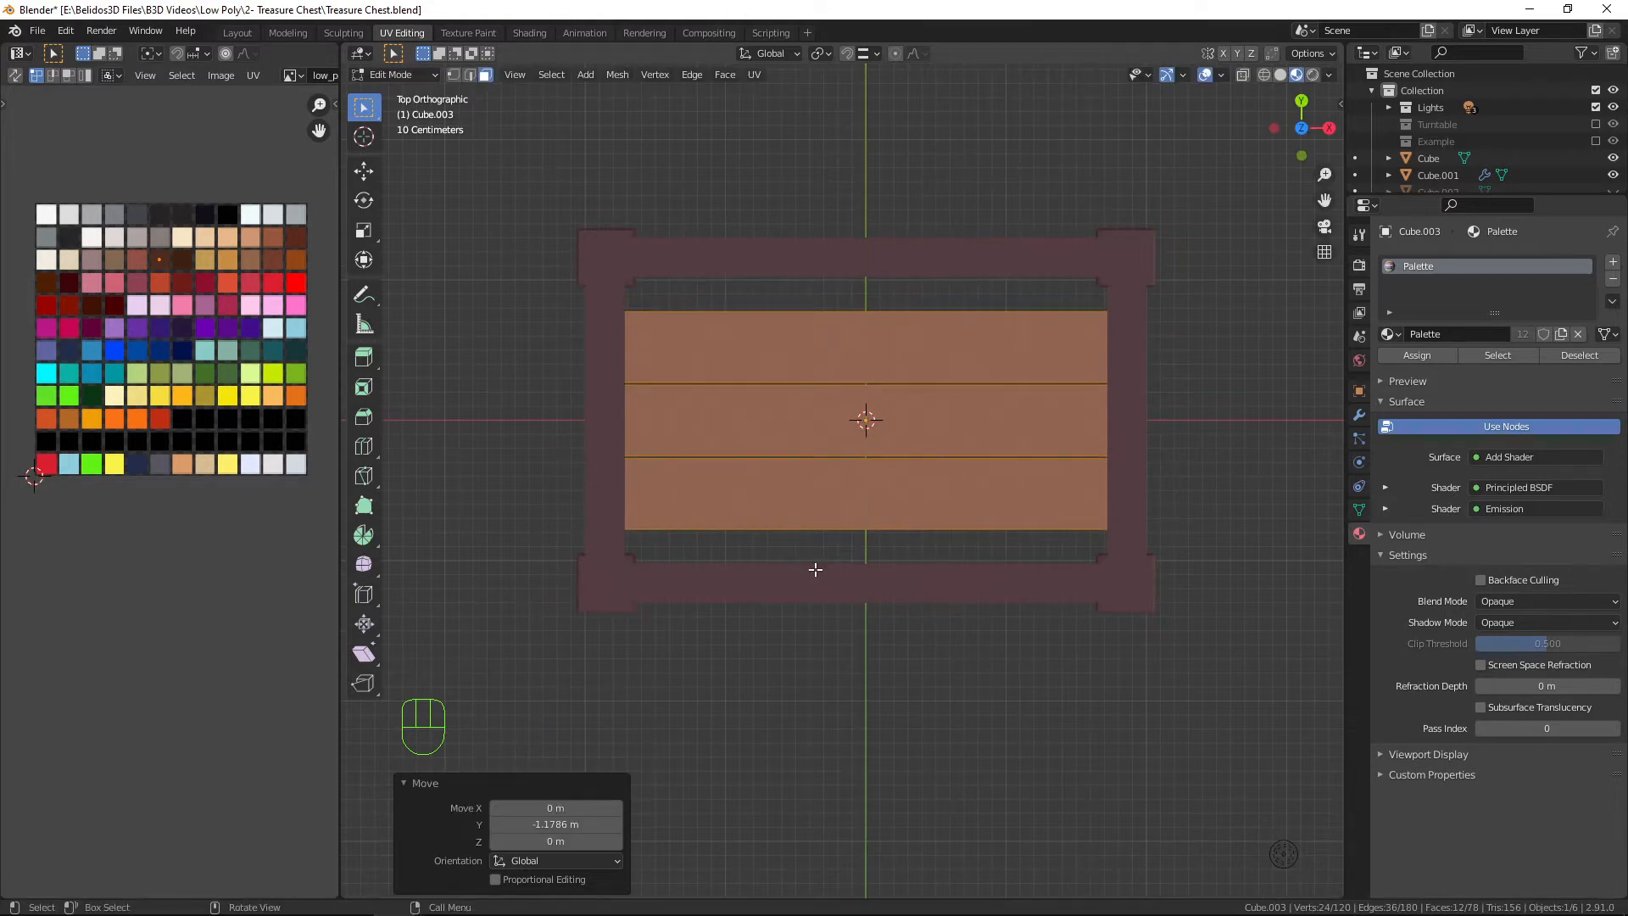
# In wireframe, scale the floor planks about 1.458 along Y, shift them about 0.015 m on Y, and restore the shaded display.
pyautogui.hotkey('shift', 'z')
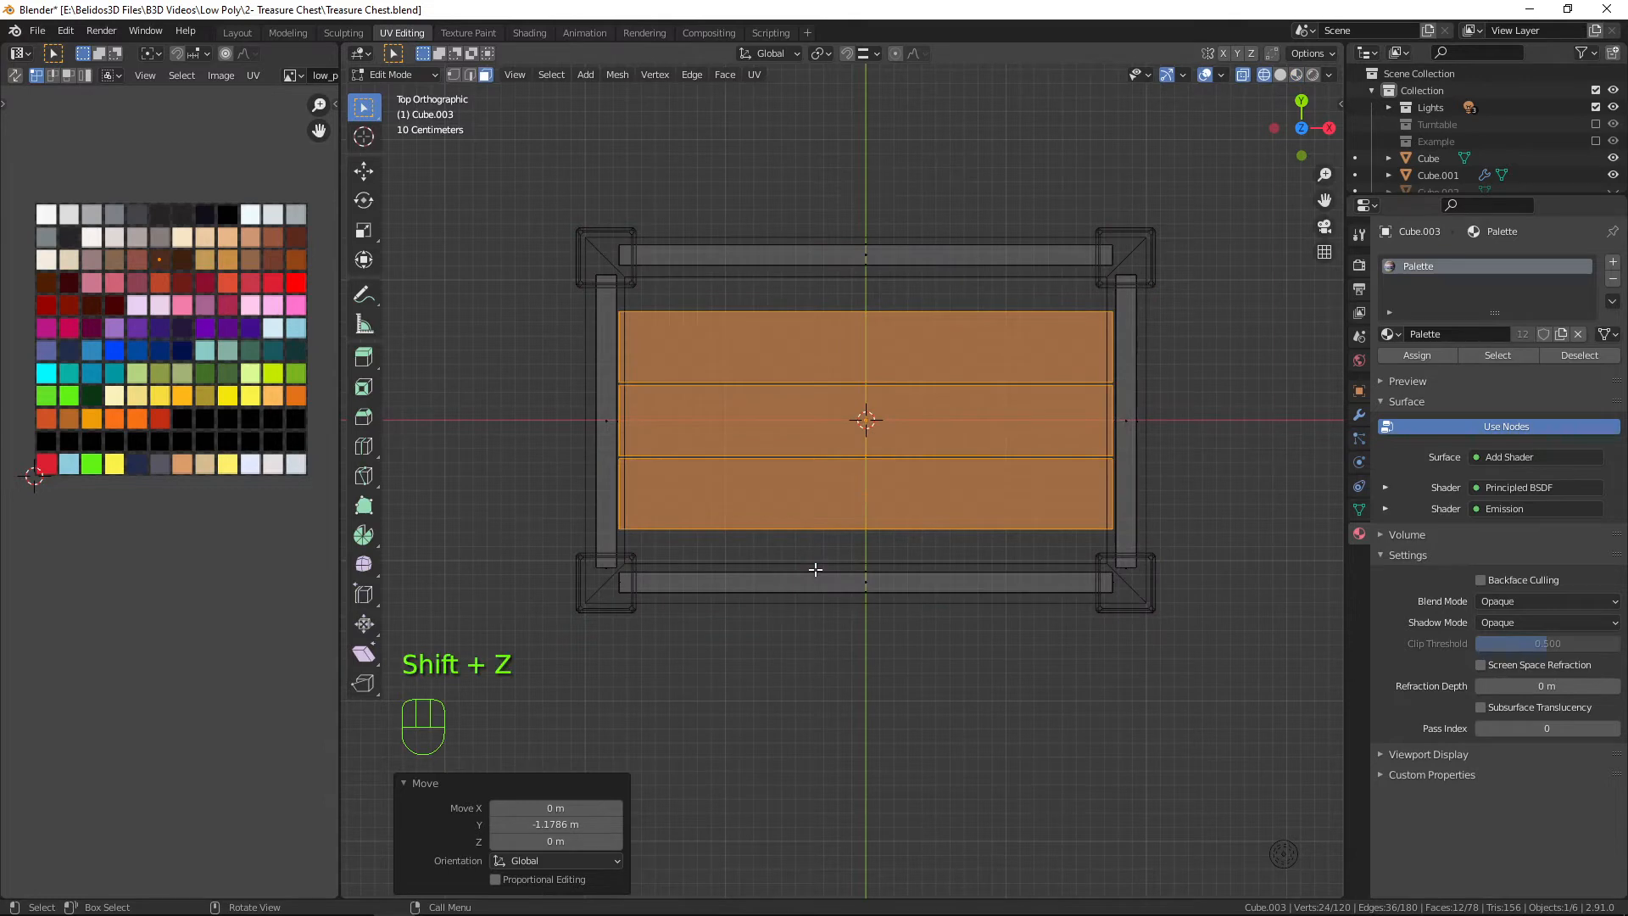
pyautogui.press('s')
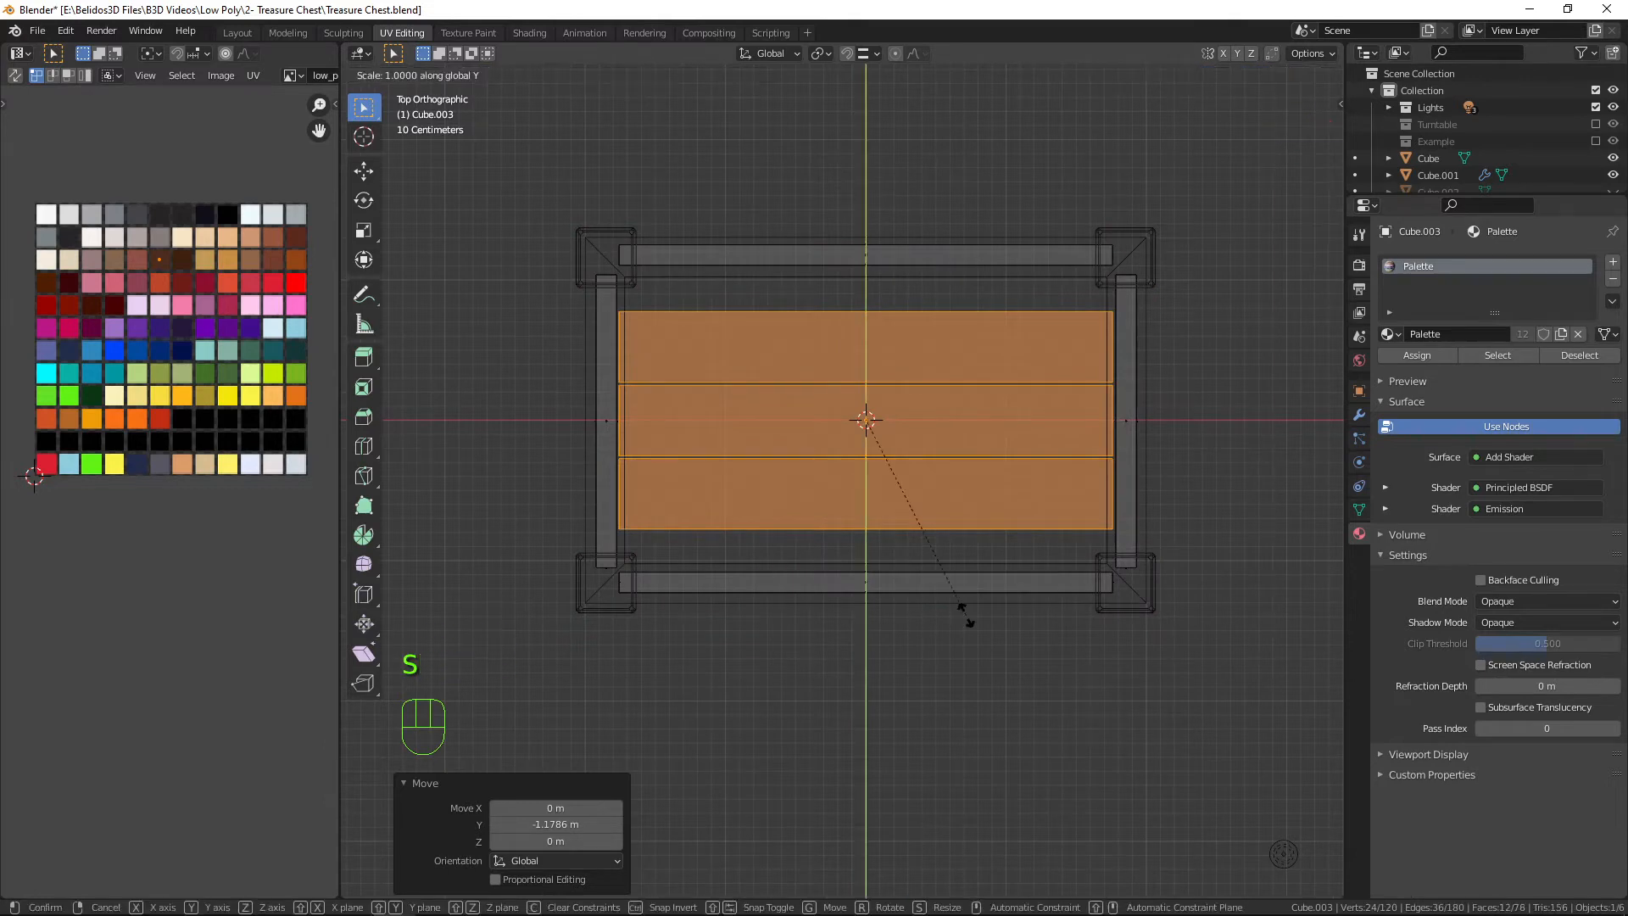
pyautogui.click(1046, 682)
pyautogui.press('g')
pyautogui.press('y')
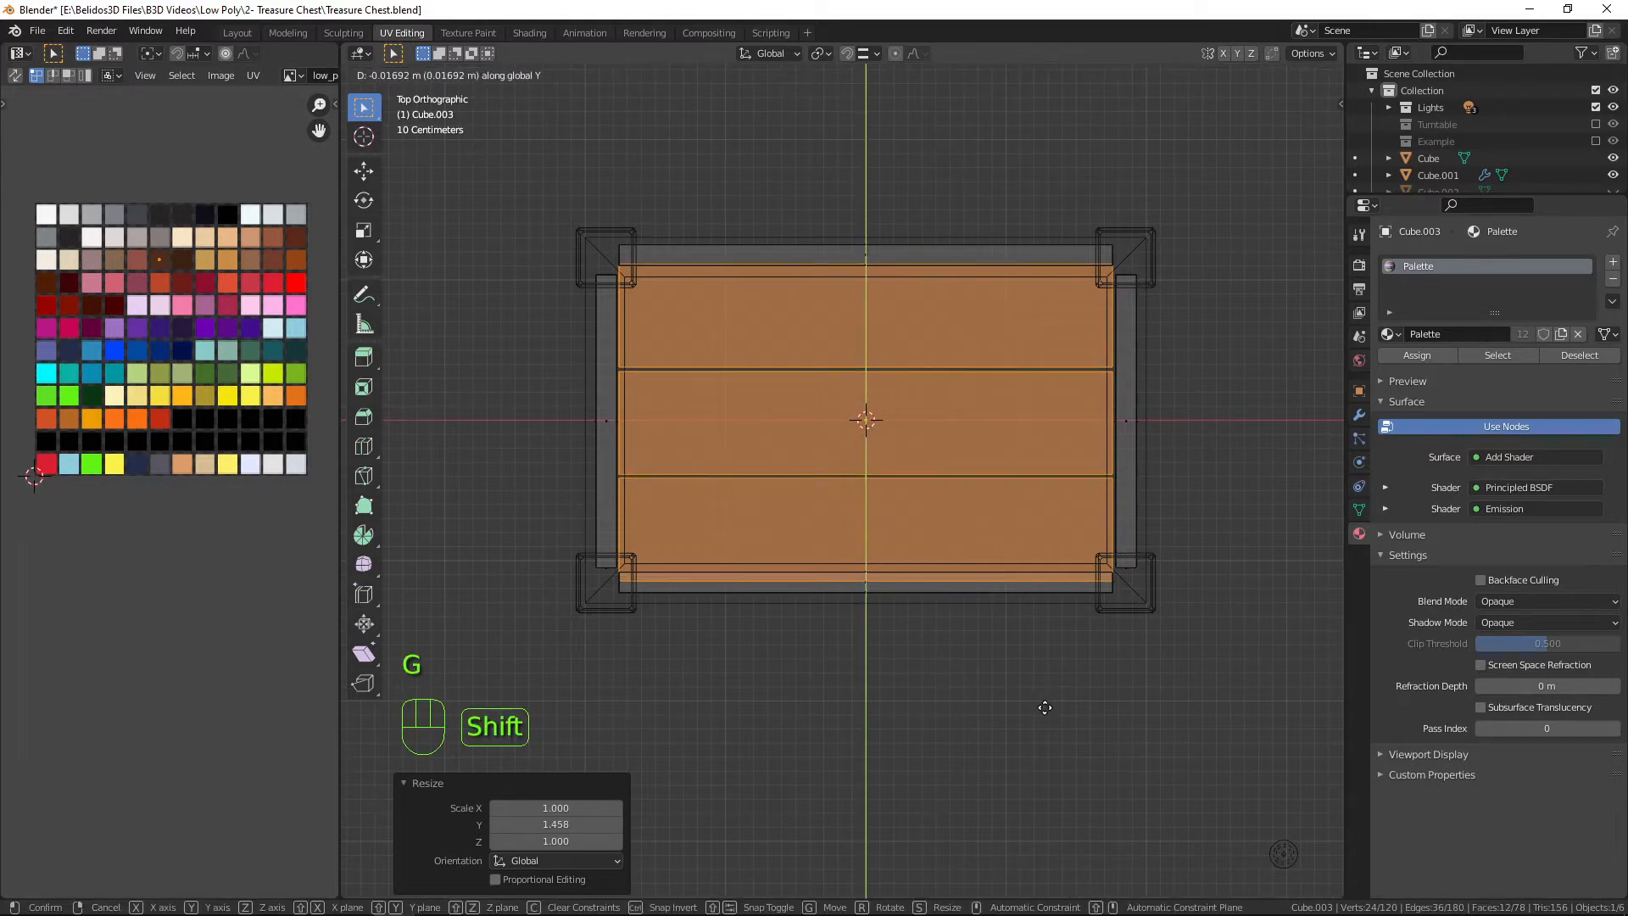
pyautogui.click(1053, 662)
pyautogui.hotkey('shift', 'z')
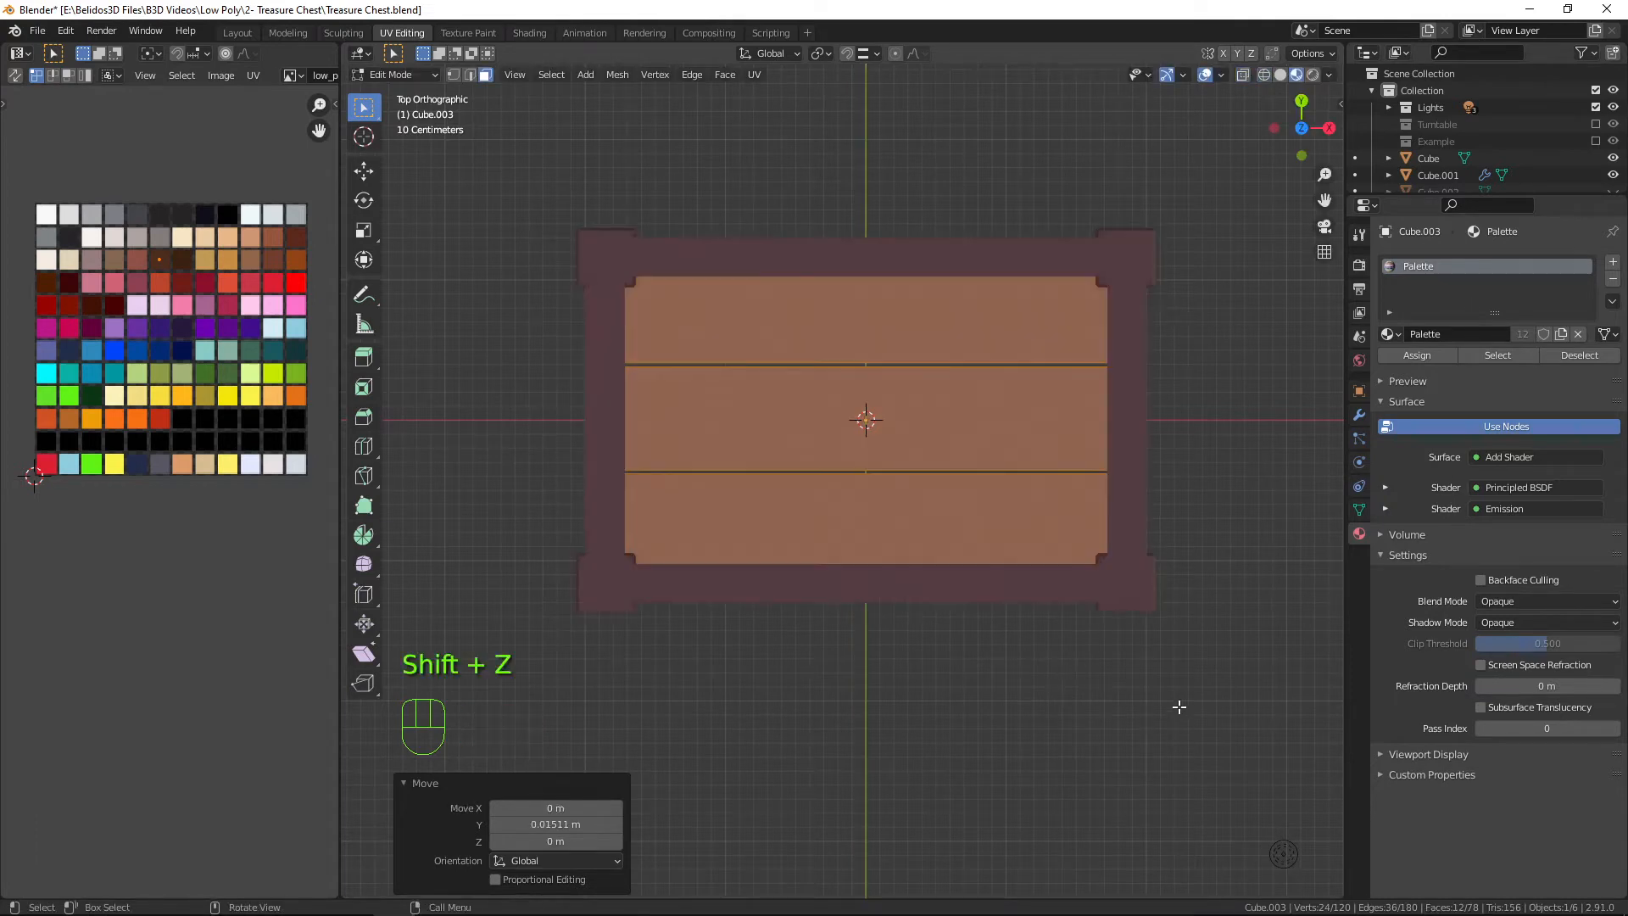
# In wireframe front view, lower the floor planks about 0.895 m on Z into the bottom frame and restore the shaded display.
pyautogui.moveTo(1177, 705)
pyautogui.mouseDown(button='middle')
pyautogui.moveTo(1142, 543)
pyautogui.moveTo(901, 552)
pyautogui.moveTo(1090, 494)
pyautogui.moveTo(1236, 550)
pyautogui.moveTo(1119, 644)
pyautogui.moveTo(938, 498)
pyautogui.moveTo(987, 482)
pyautogui.mouseUp(button='middle')
pyautogui.scroll(-3, 980, 538)
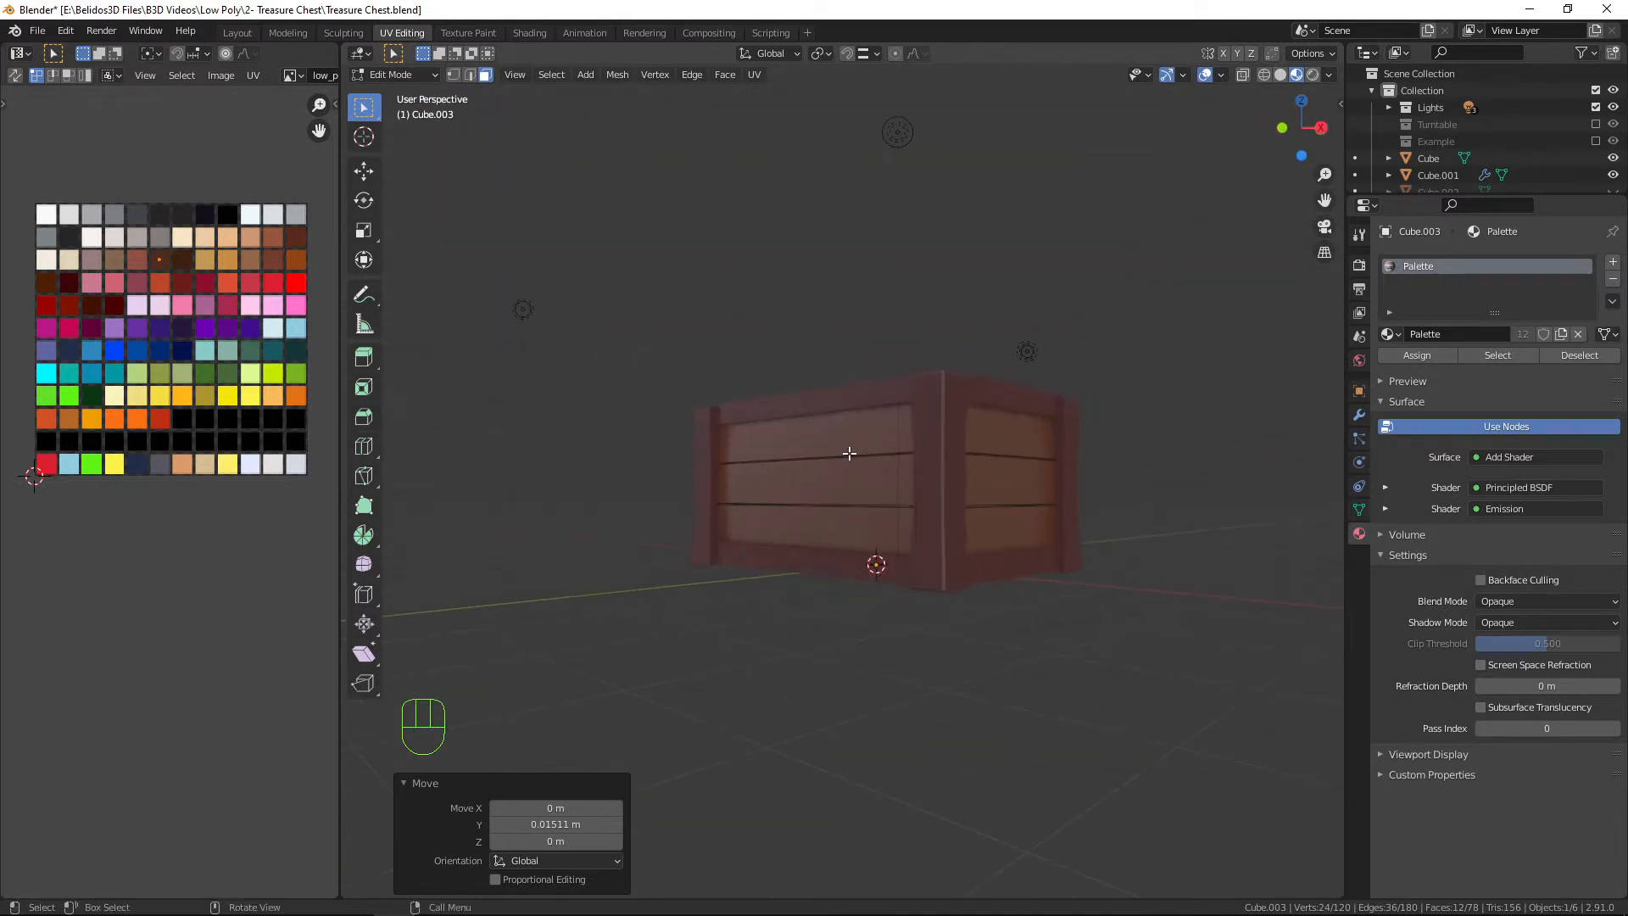
pyautogui.press('KP_1')
pyautogui.scroll(1, 849, 453)
pyautogui.press('Tab')
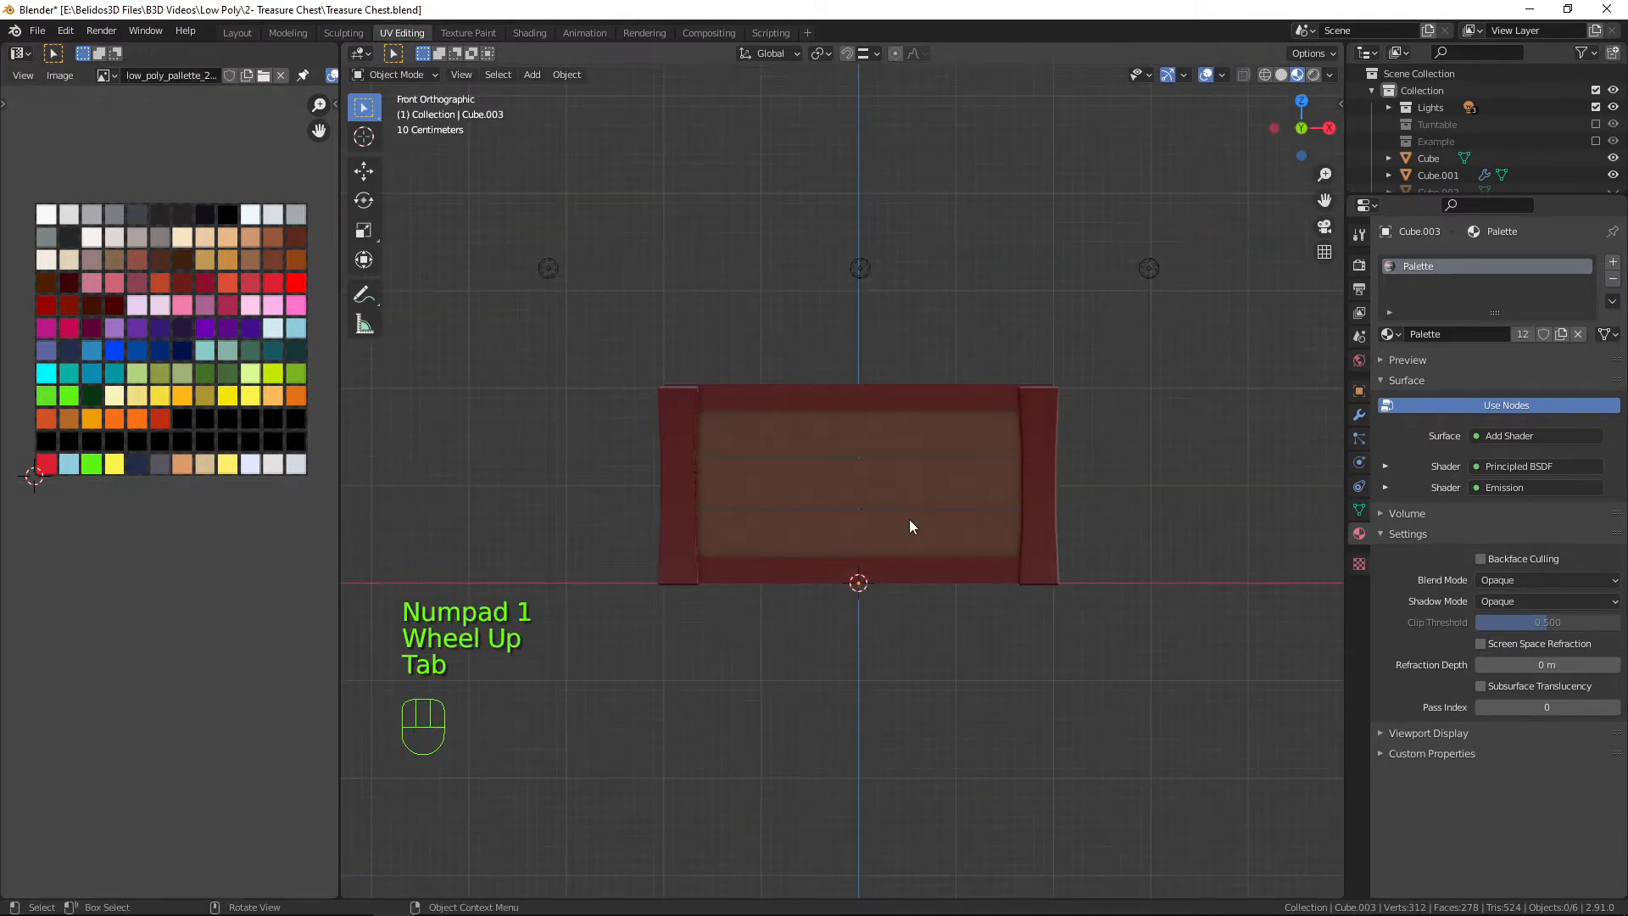
pyautogui.hotkey('shift', 'z')
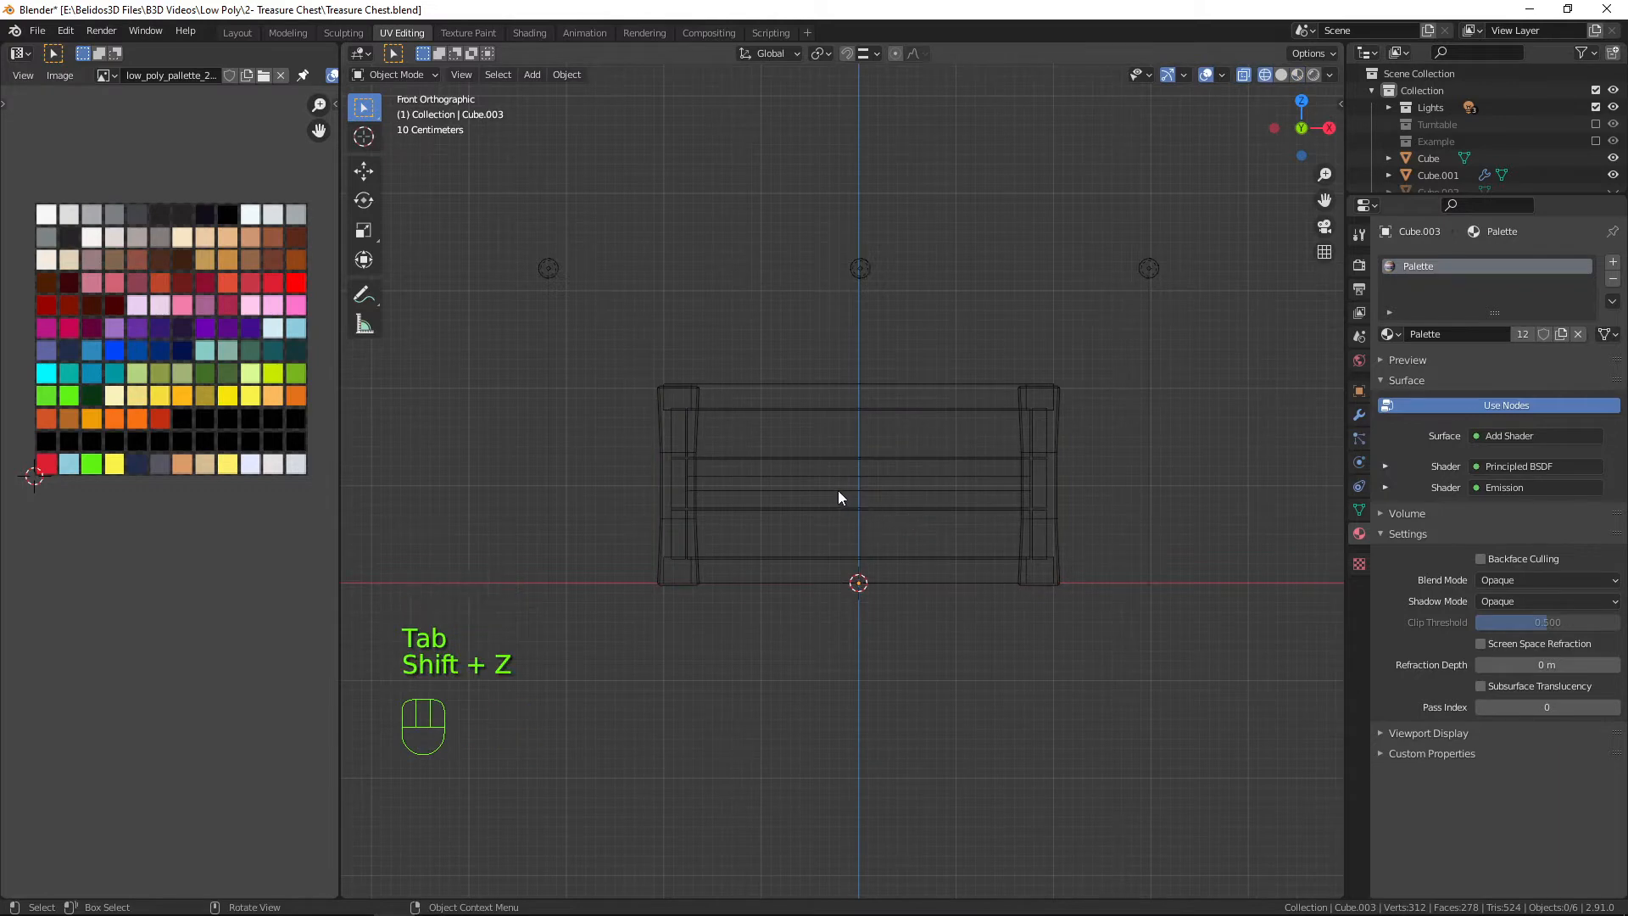
pyautogui.press('Tab')
pyautogui.press('g')
pyautogui.press('z')
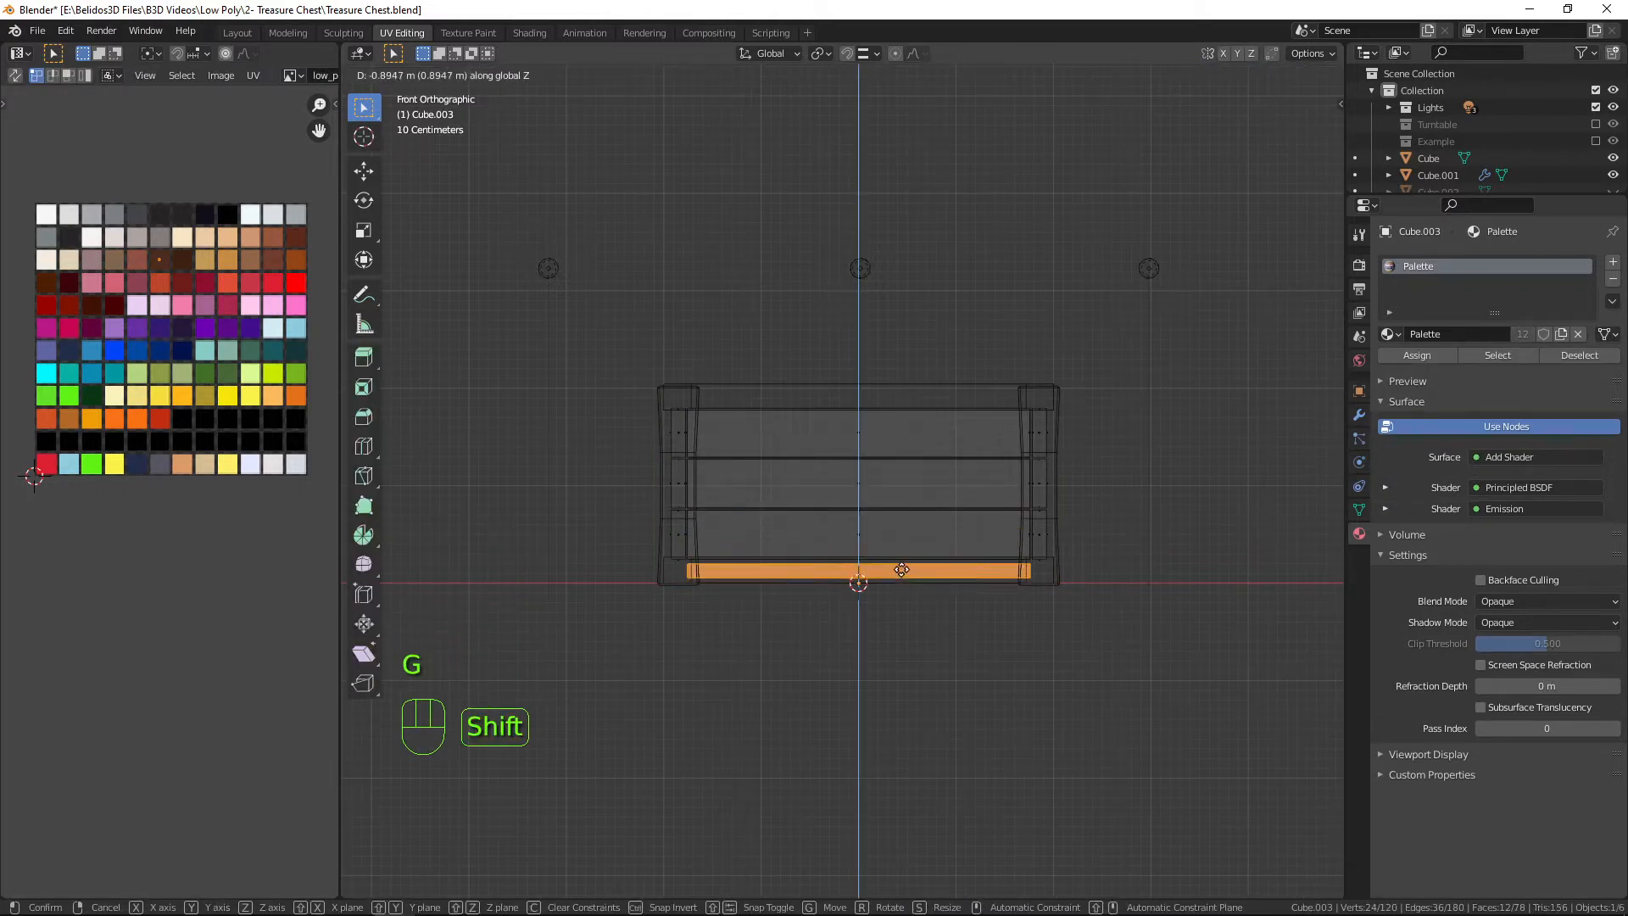
pyautogui.click(901, 570)
pyautogui.hotkey('shift', 'z')
# Select all the infill planks and bevel their edges with one segment and a width of about 0.01 m.
pyautogui.moveTo(1052, 555)
pyautogui.mouseDown(button='middle')
pyautogui.moveTo(810, 669)
pyautogui.moveTo(1018, 603)
pyautogui.moveTo(1076, 748)
pyautogui.moveTo(1068, 676)
pyautogui.mouseUp(button='middle')
pyautogui.scroll(4, 981, 625)
pyautogui.moveTo(981, 625); pyautogui.dragTo(687, 486, button='middle')
pyautogui.press('a')
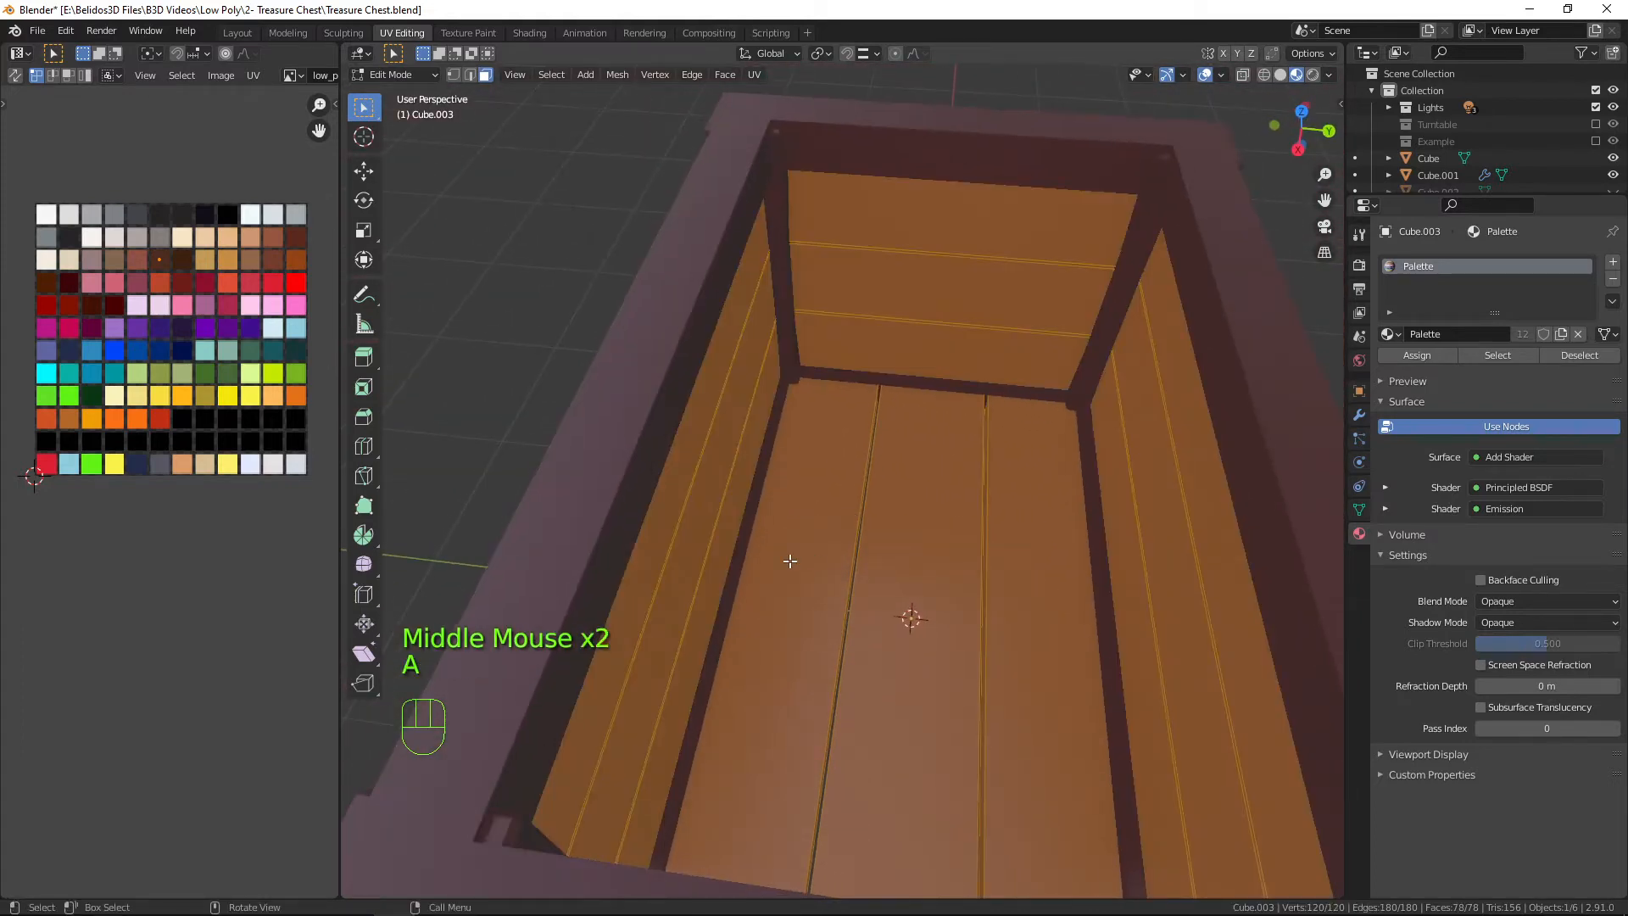
pyautogui.moveTo(790, 560); pyautogui.dragTo(920, 490, button='middle')
pyautogui.press('ctrl')
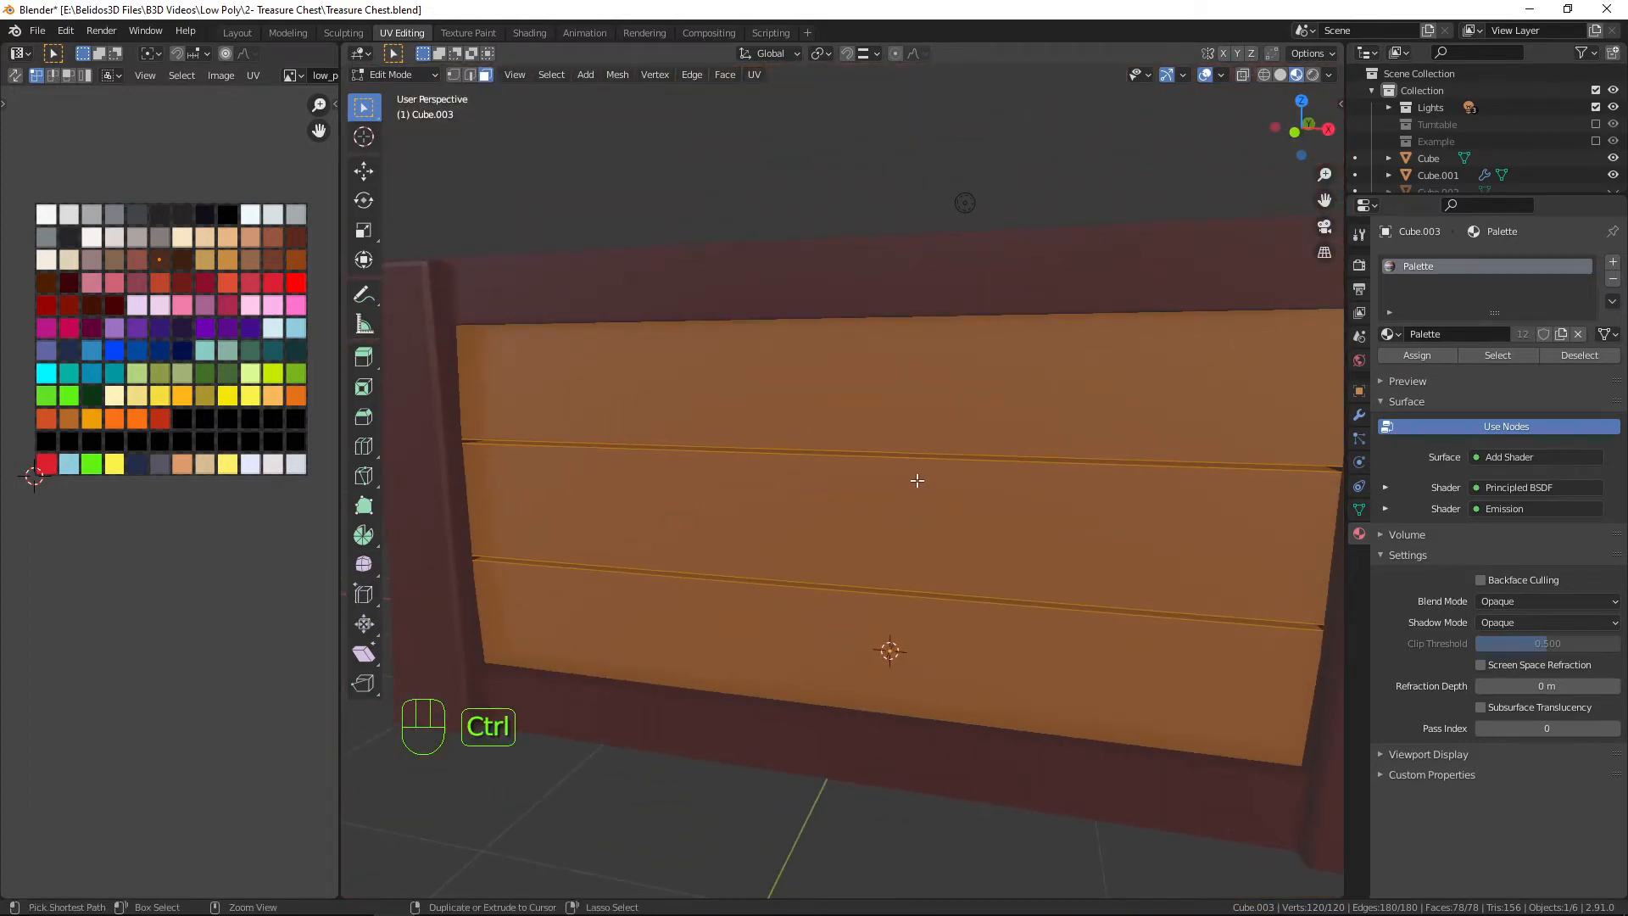
pyautogui.hotkey('ctrl', 'b')
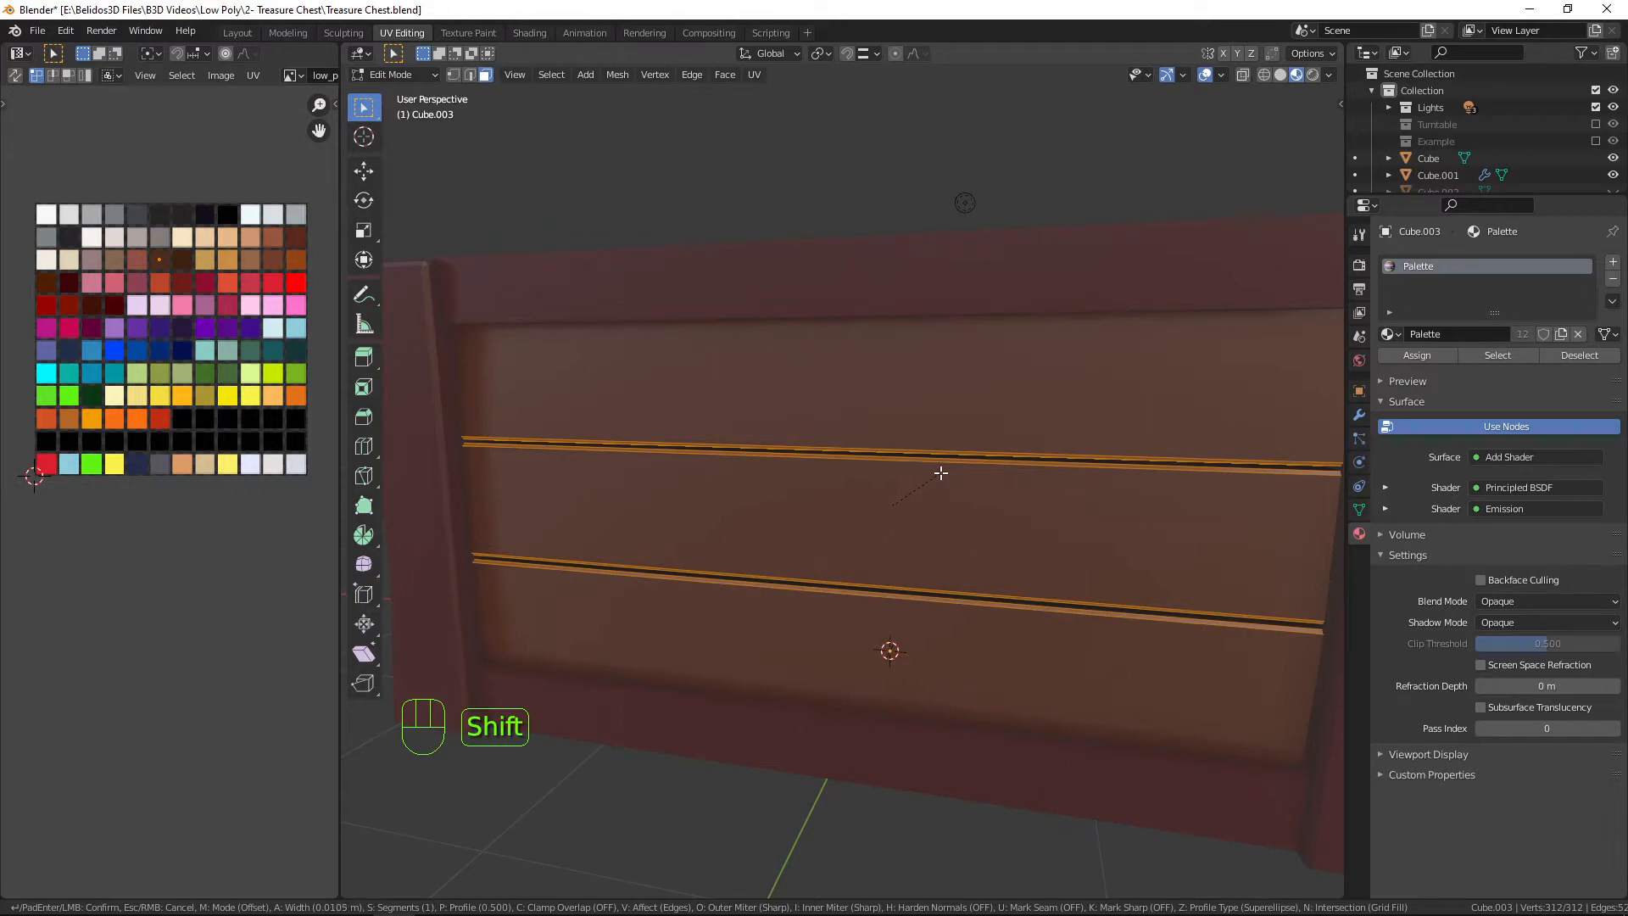
pyautogui.click(939, 472)
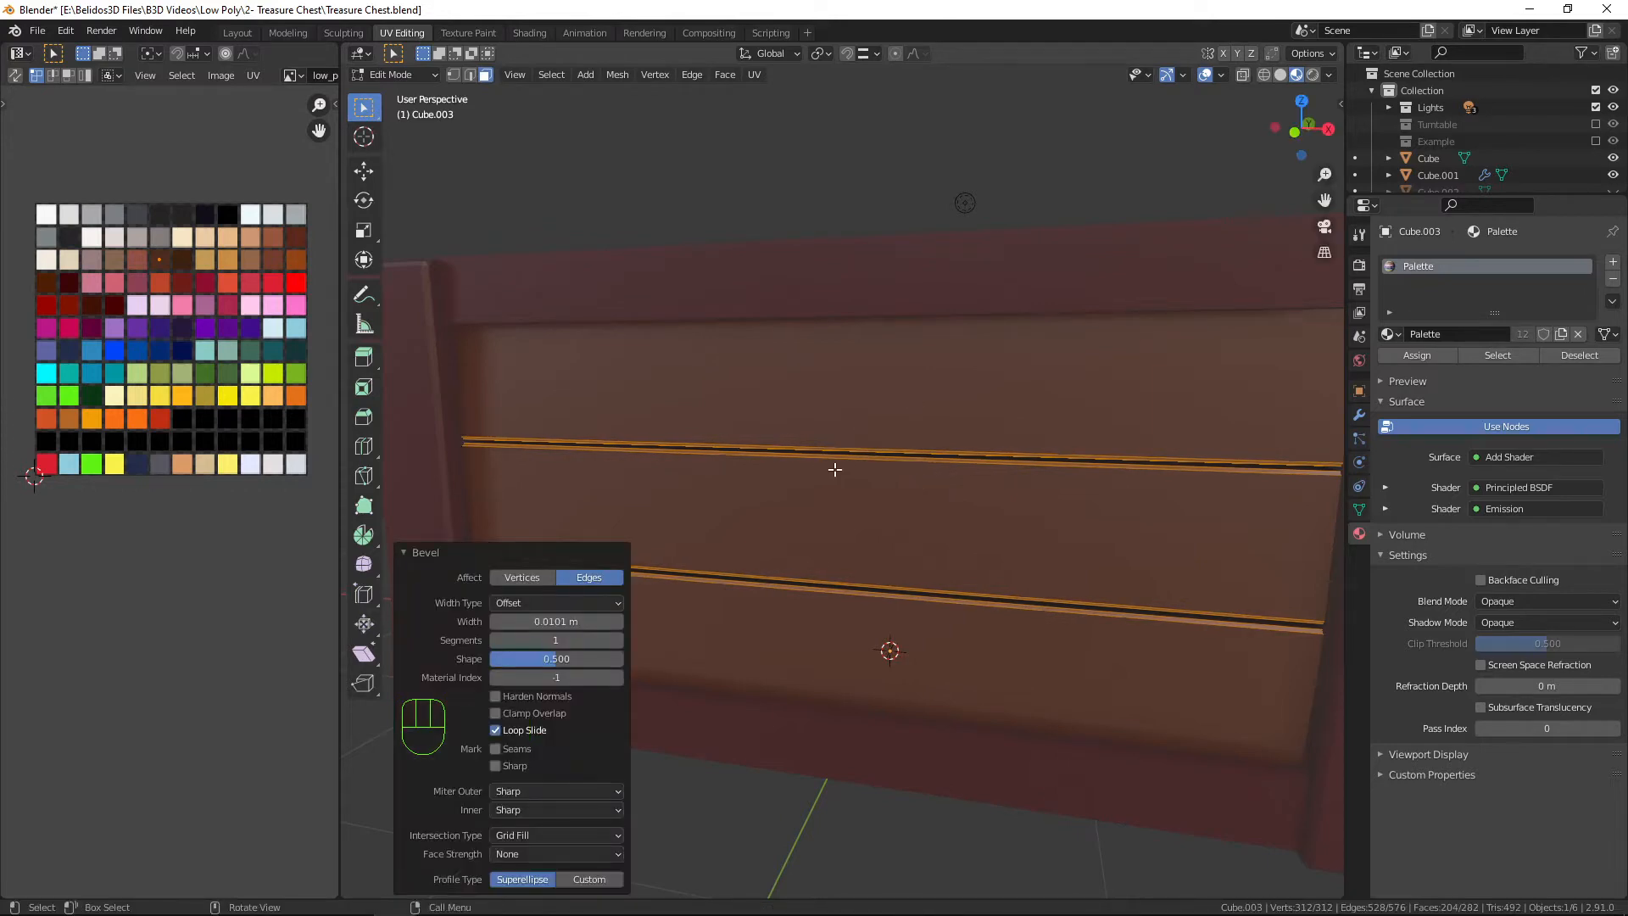
# Shade the infill planks smooth in Object Mode and enable Auto Smooth at 30° on their mesh.
pyautogui.press('Tab')
pyautogui.moveTo(792, 519); pyautogui.dragTo(938, 542, button='middle')
pyautogui.rightClick(968, 492)
pyautogui.click(970, 497)
pyautogui.click(894, 514)
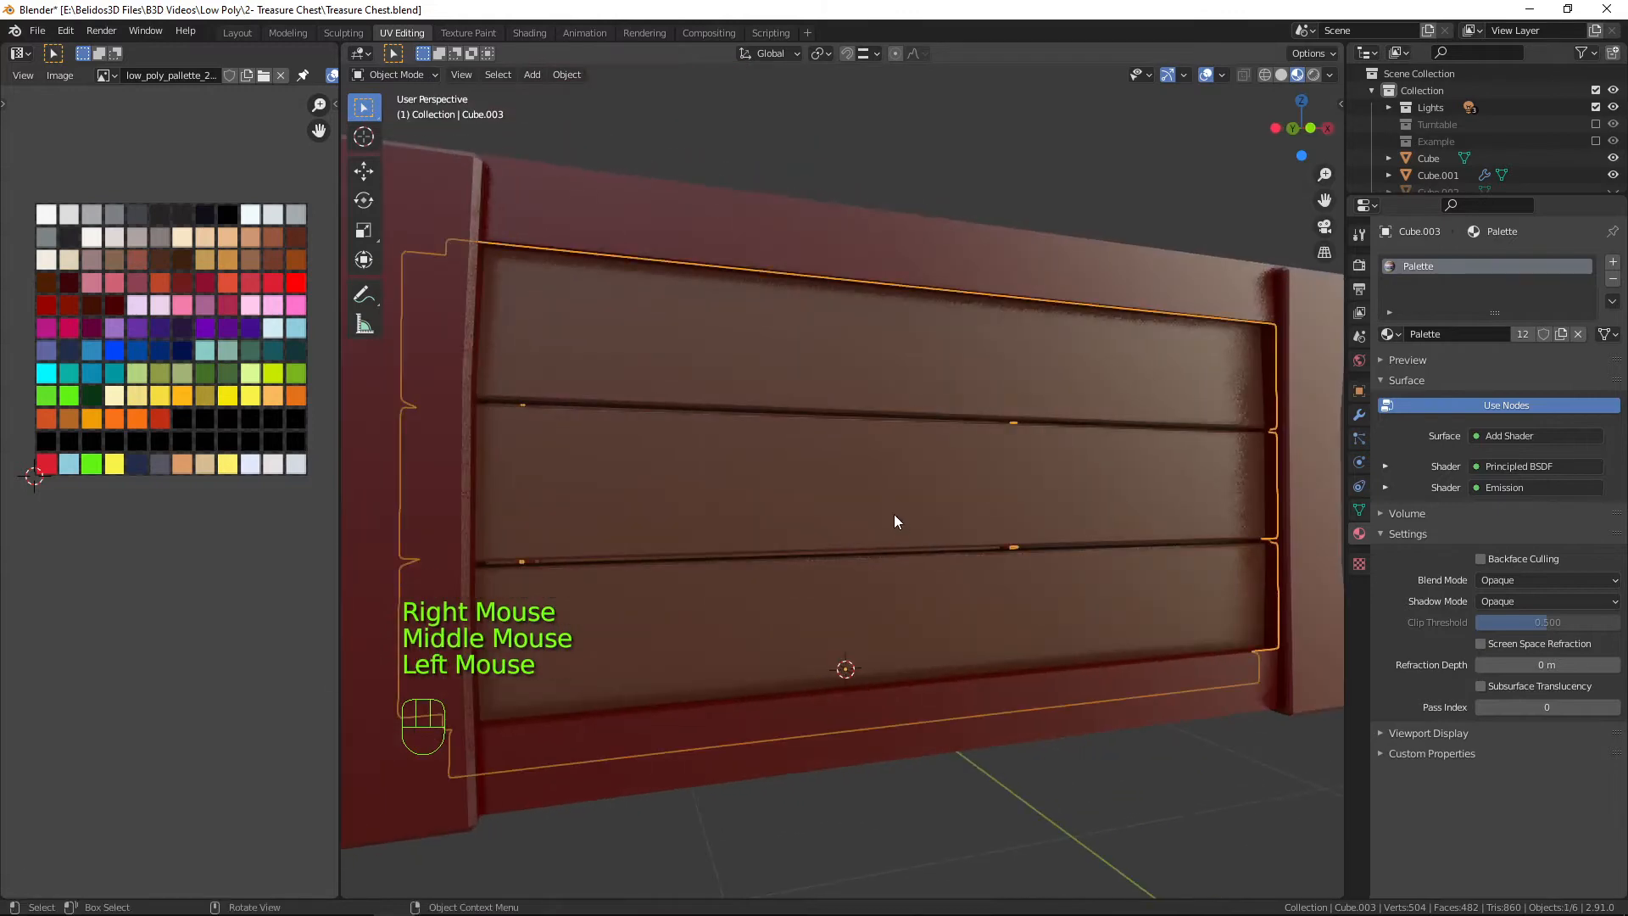
pyautogui.rightClick(893, 514)
pyautogui.click(893, 512)
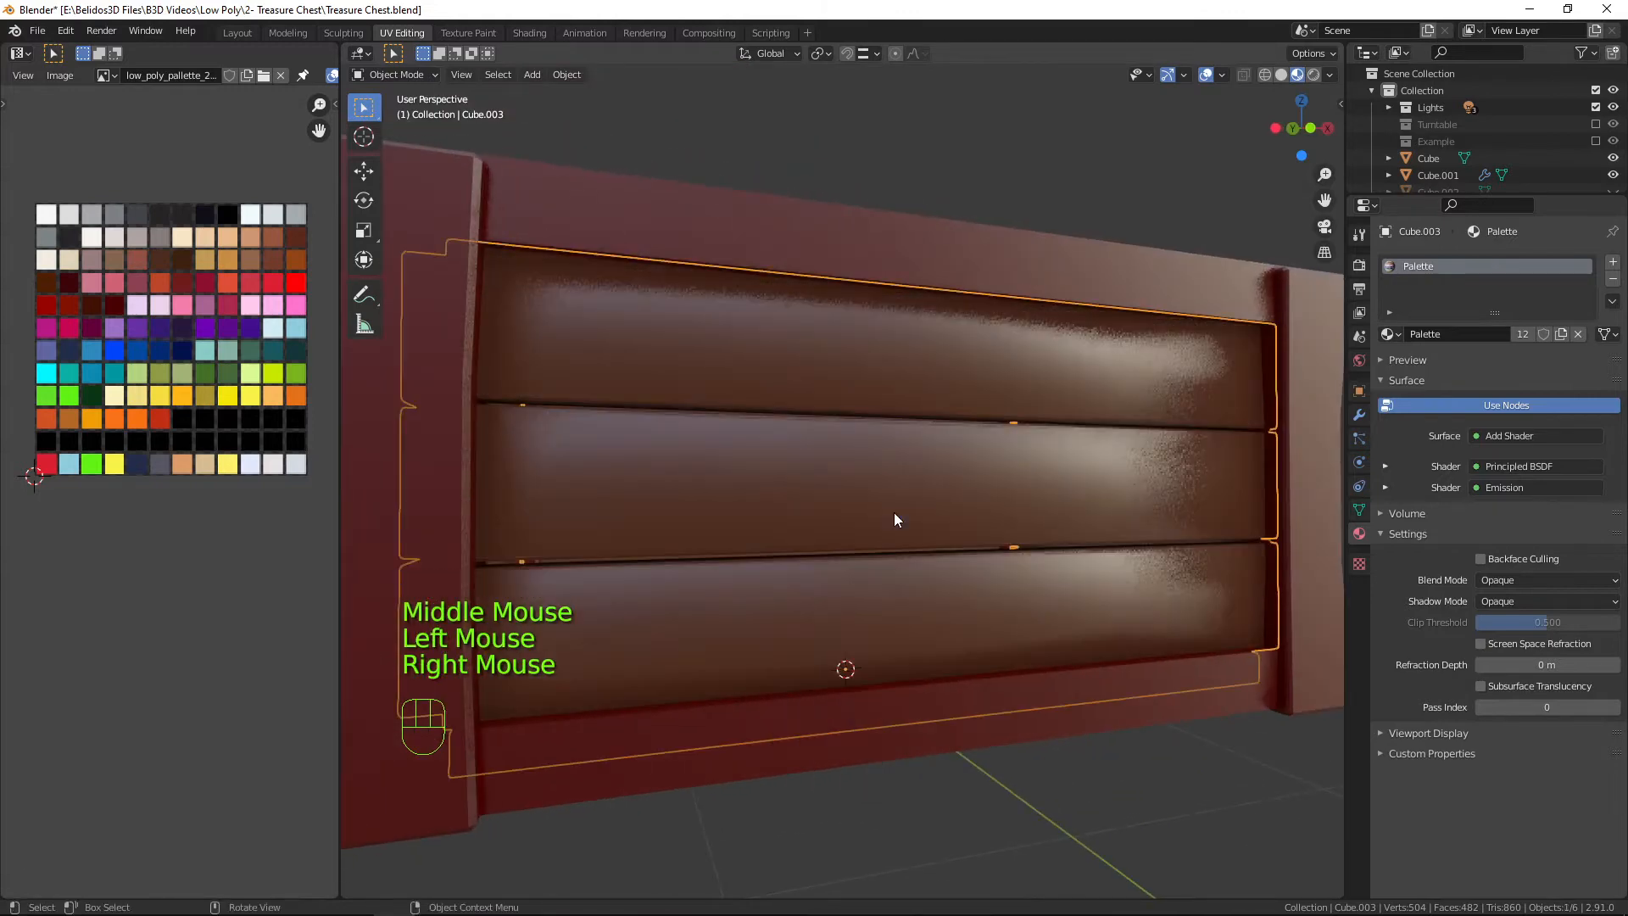
pyautogui.click(1359, 509)
pyautogui.click(1472, 576)
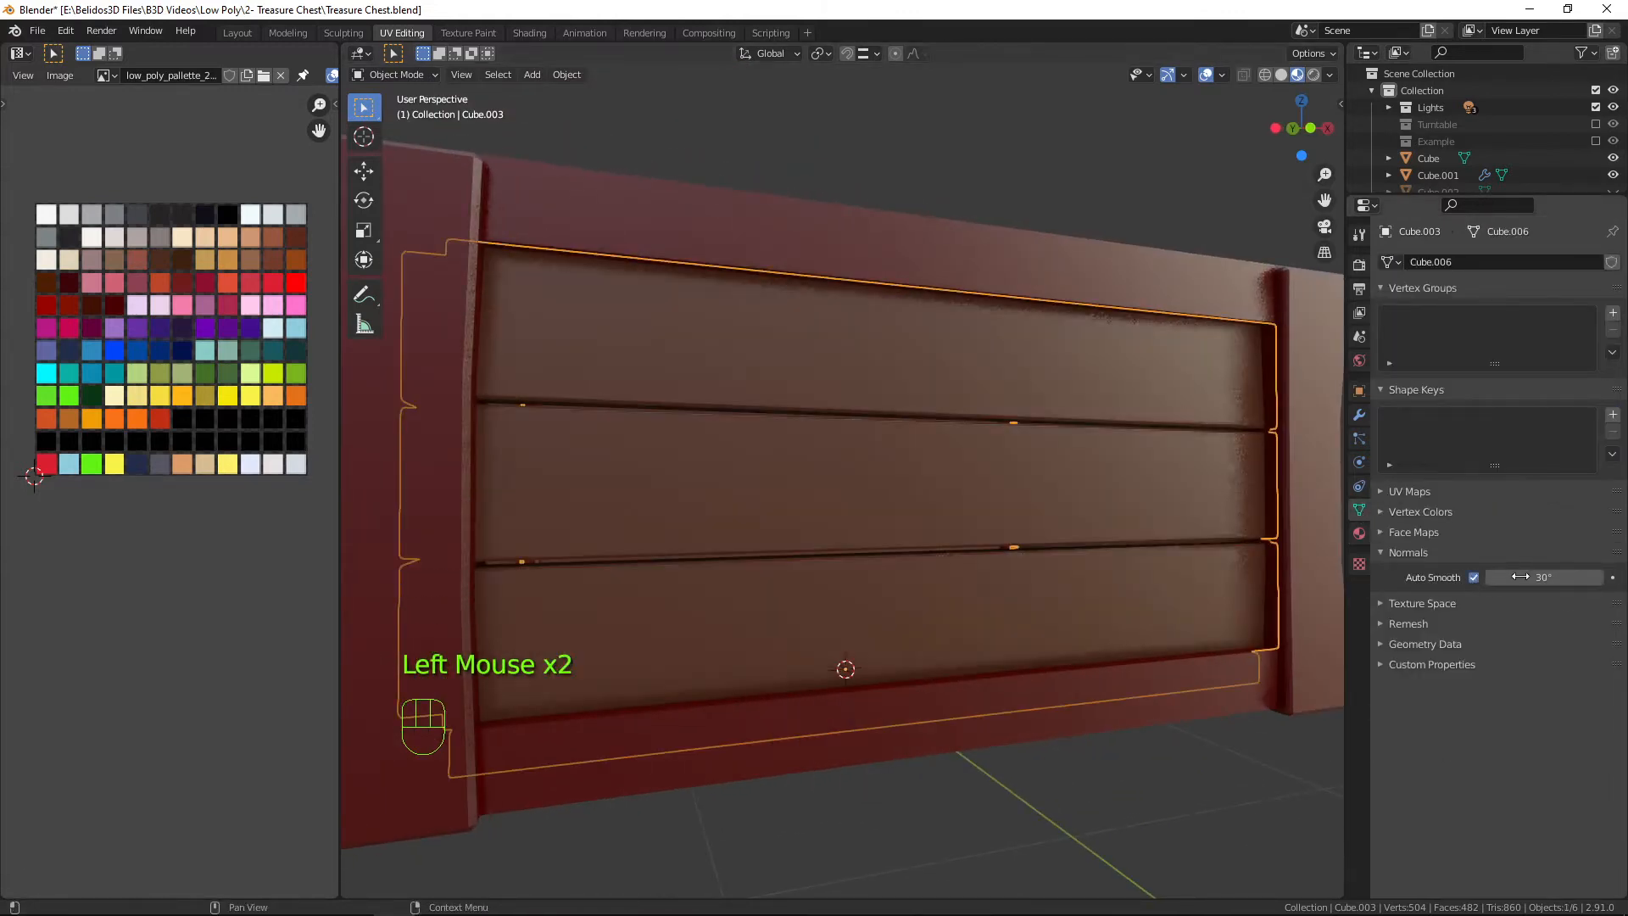
pyautogui.moveTo(844, 478)
pyautogui.mouseDown(button='middle')
pyautogui.moveTo(834, 462)
pyautogui.moveTo(755, 468)
pyautogui.mouseUp(button='middle')
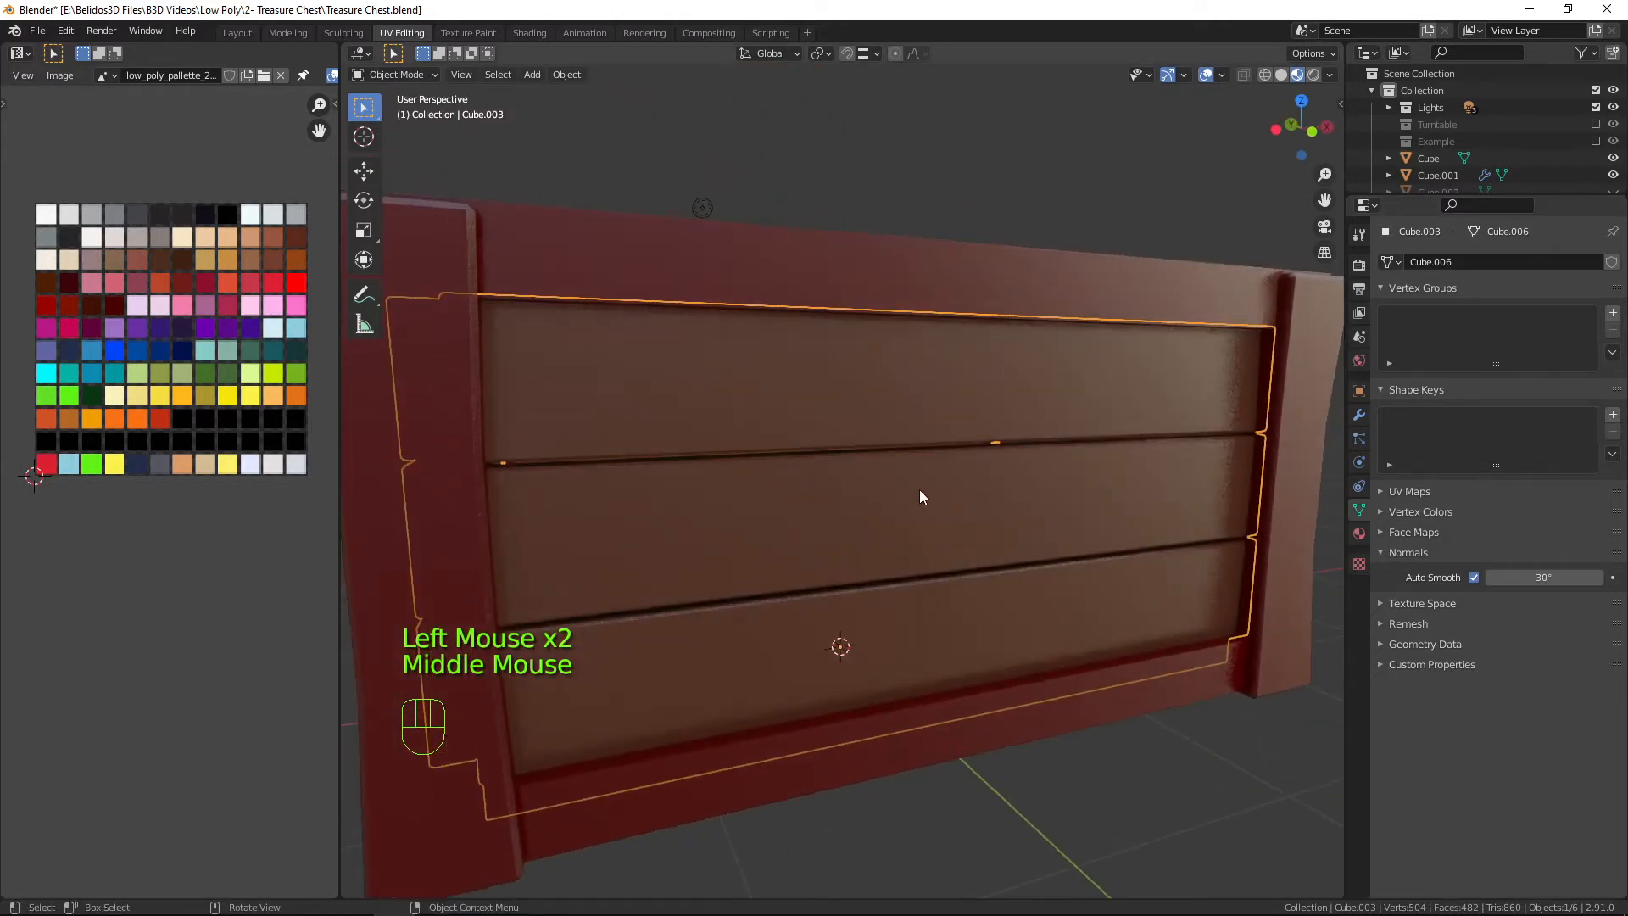
pyautogui.press('a')
pyautogui.press('a')
pyautogui.press('a')
# Open the horizontal frame object for mesh editing, select all of it, and switch to edge selection.
pyautogui.moveTo(1085, 543); pyautogui.dragTo(1018, 576, button='middle')
pyautogui.click(775, 287)
pyautogui.press('Tab')
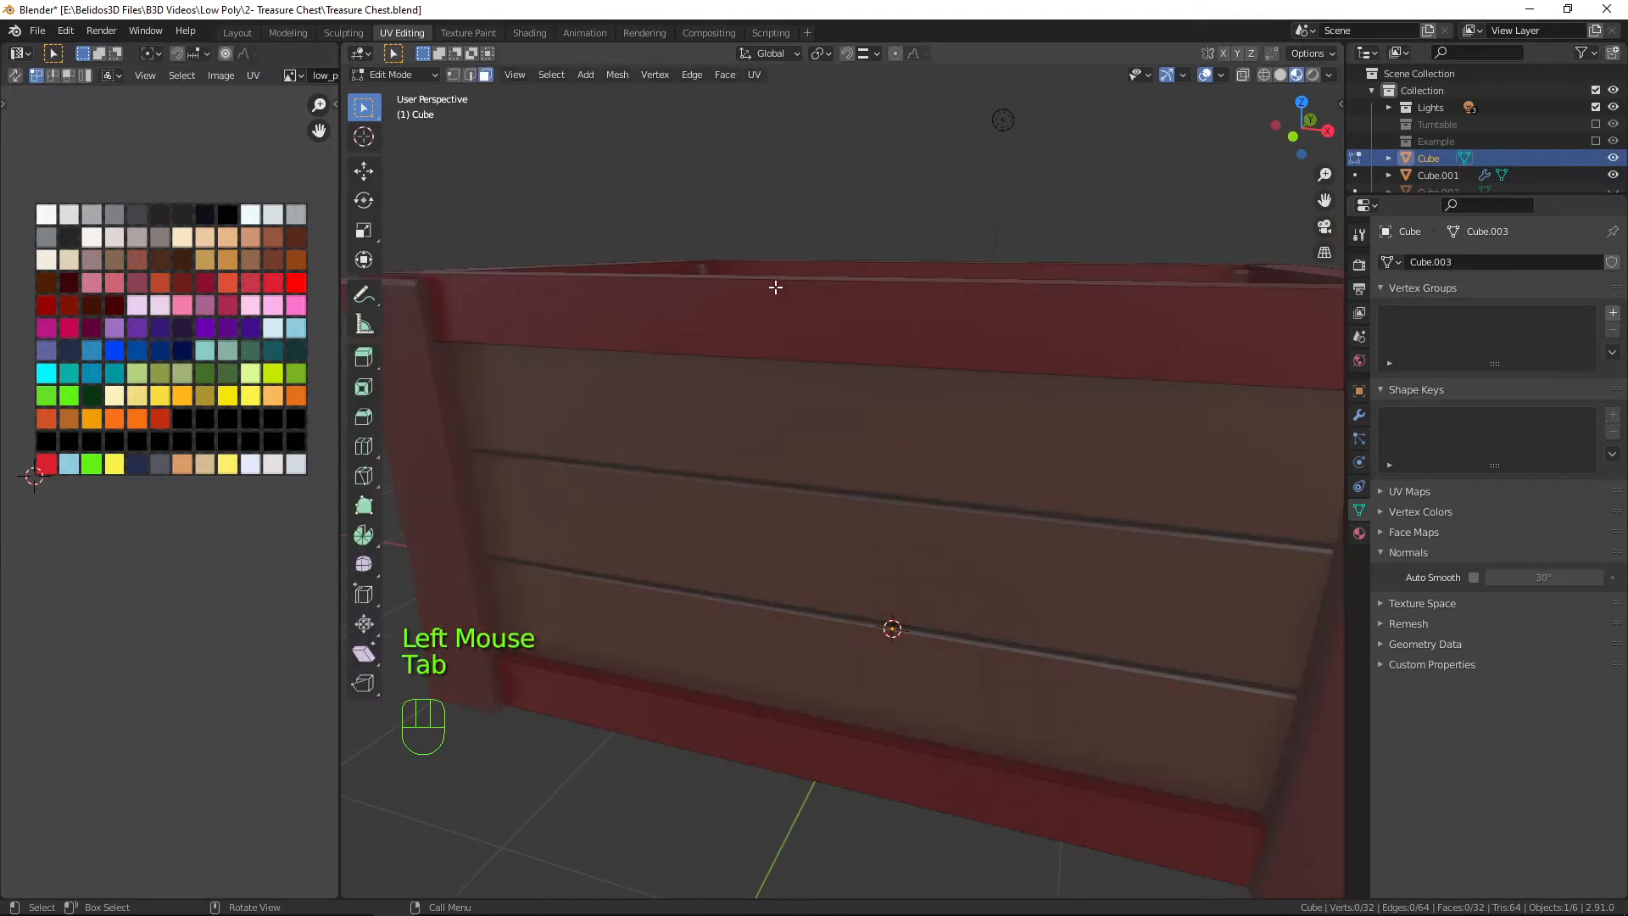
pyautogui.moveTo(862, 367); pyautogui.dragTo(703, 348, button='middle')
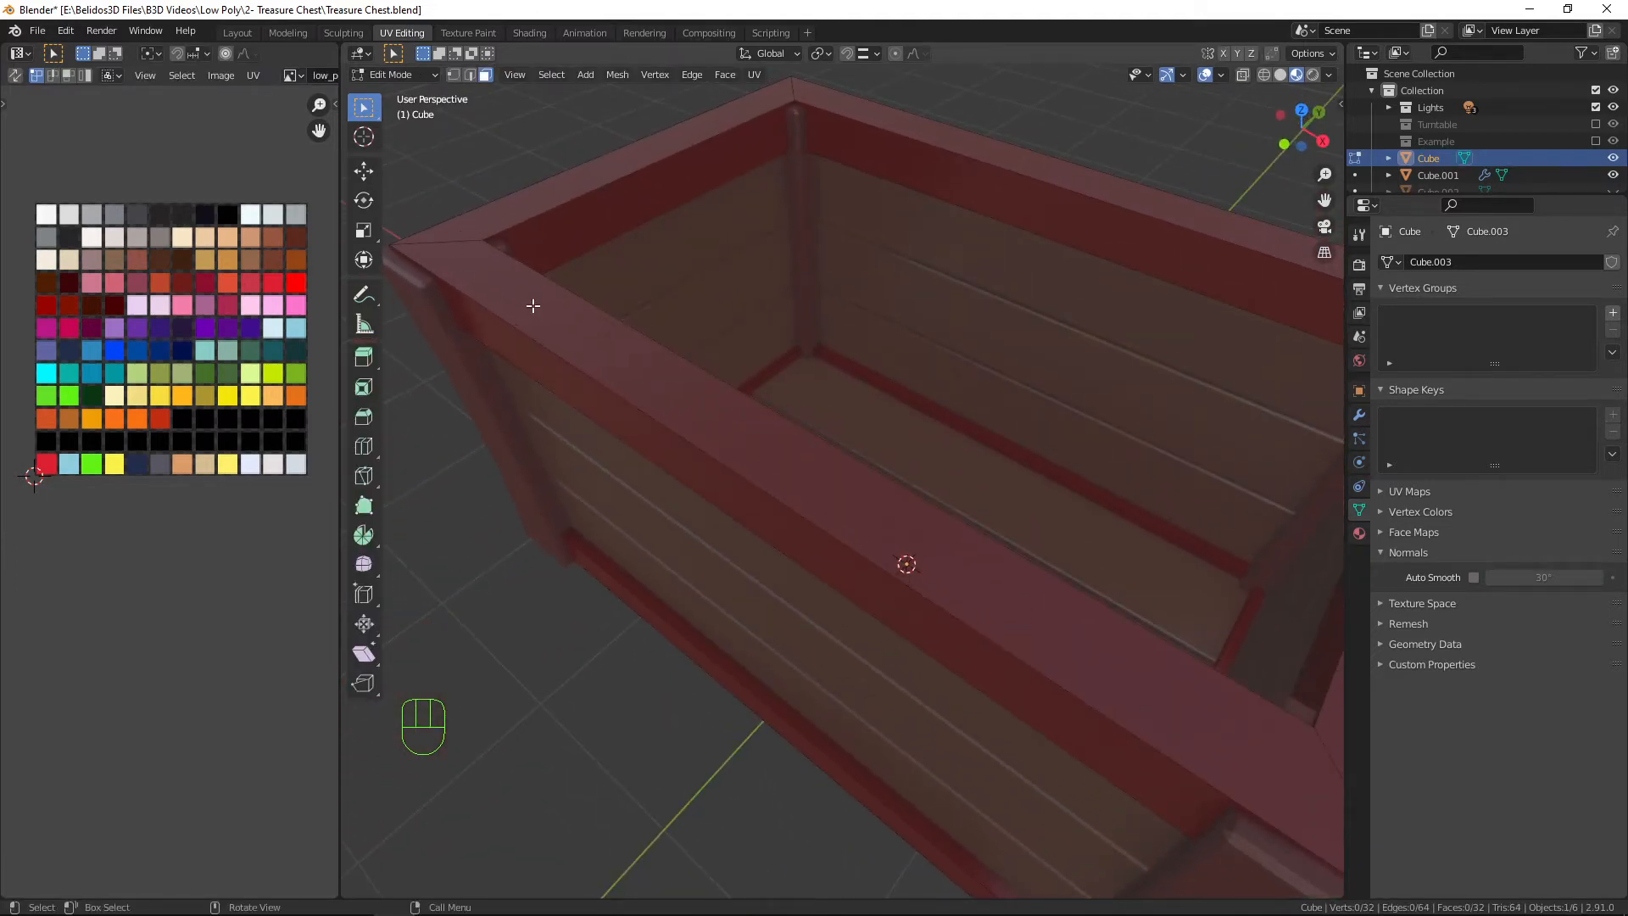
pyautogui.press('a')
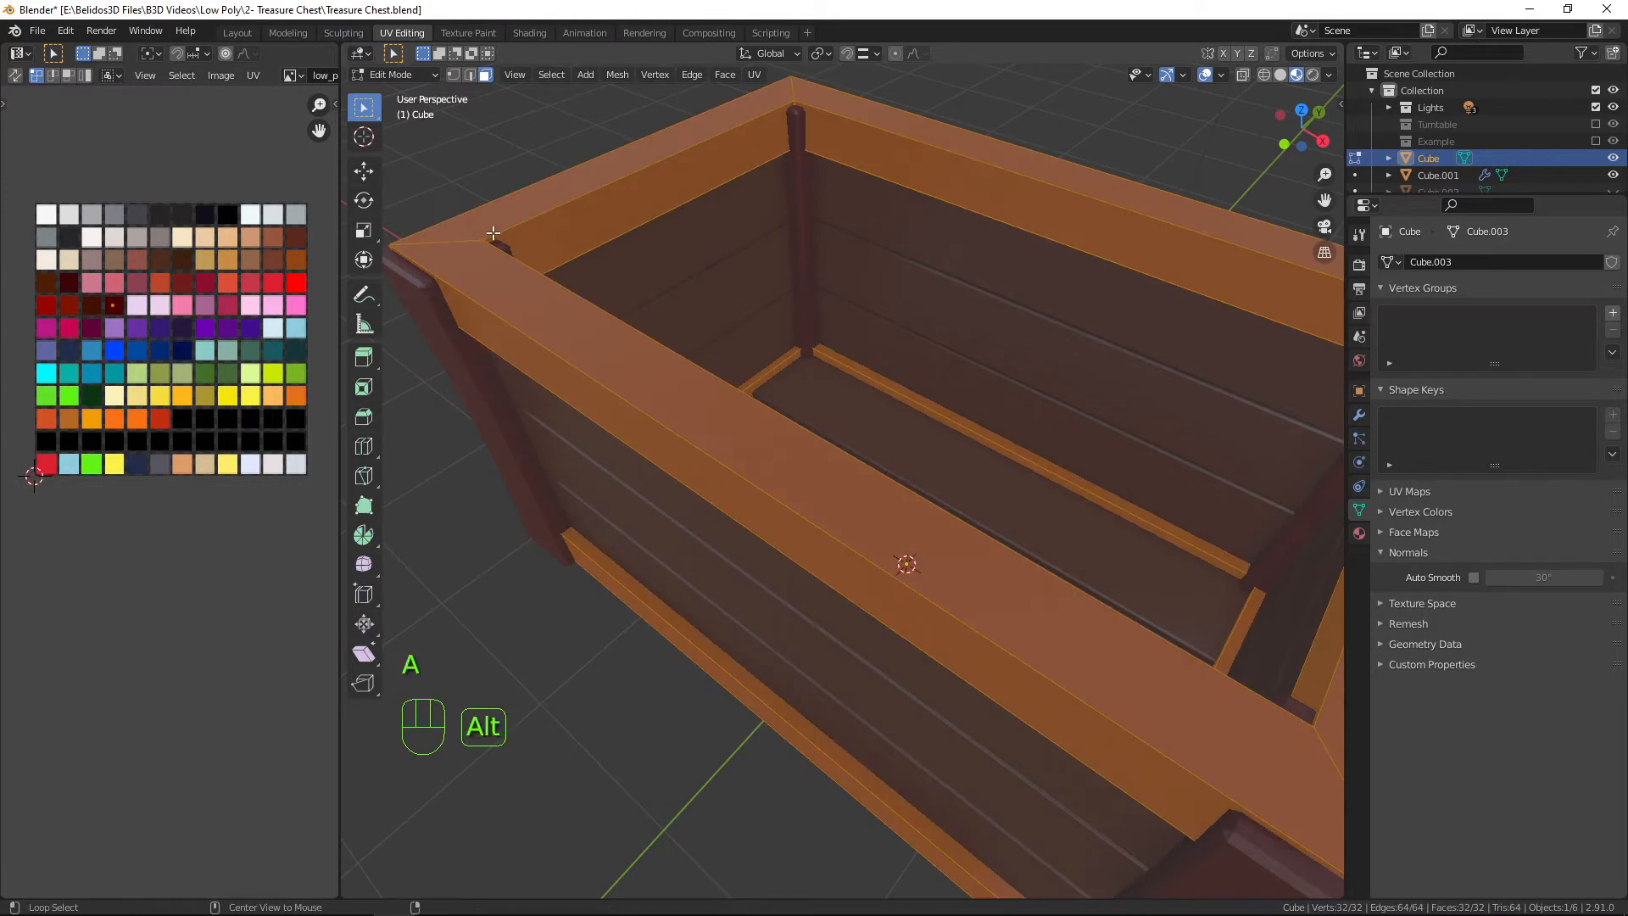
pyautogui.click(469, 75)
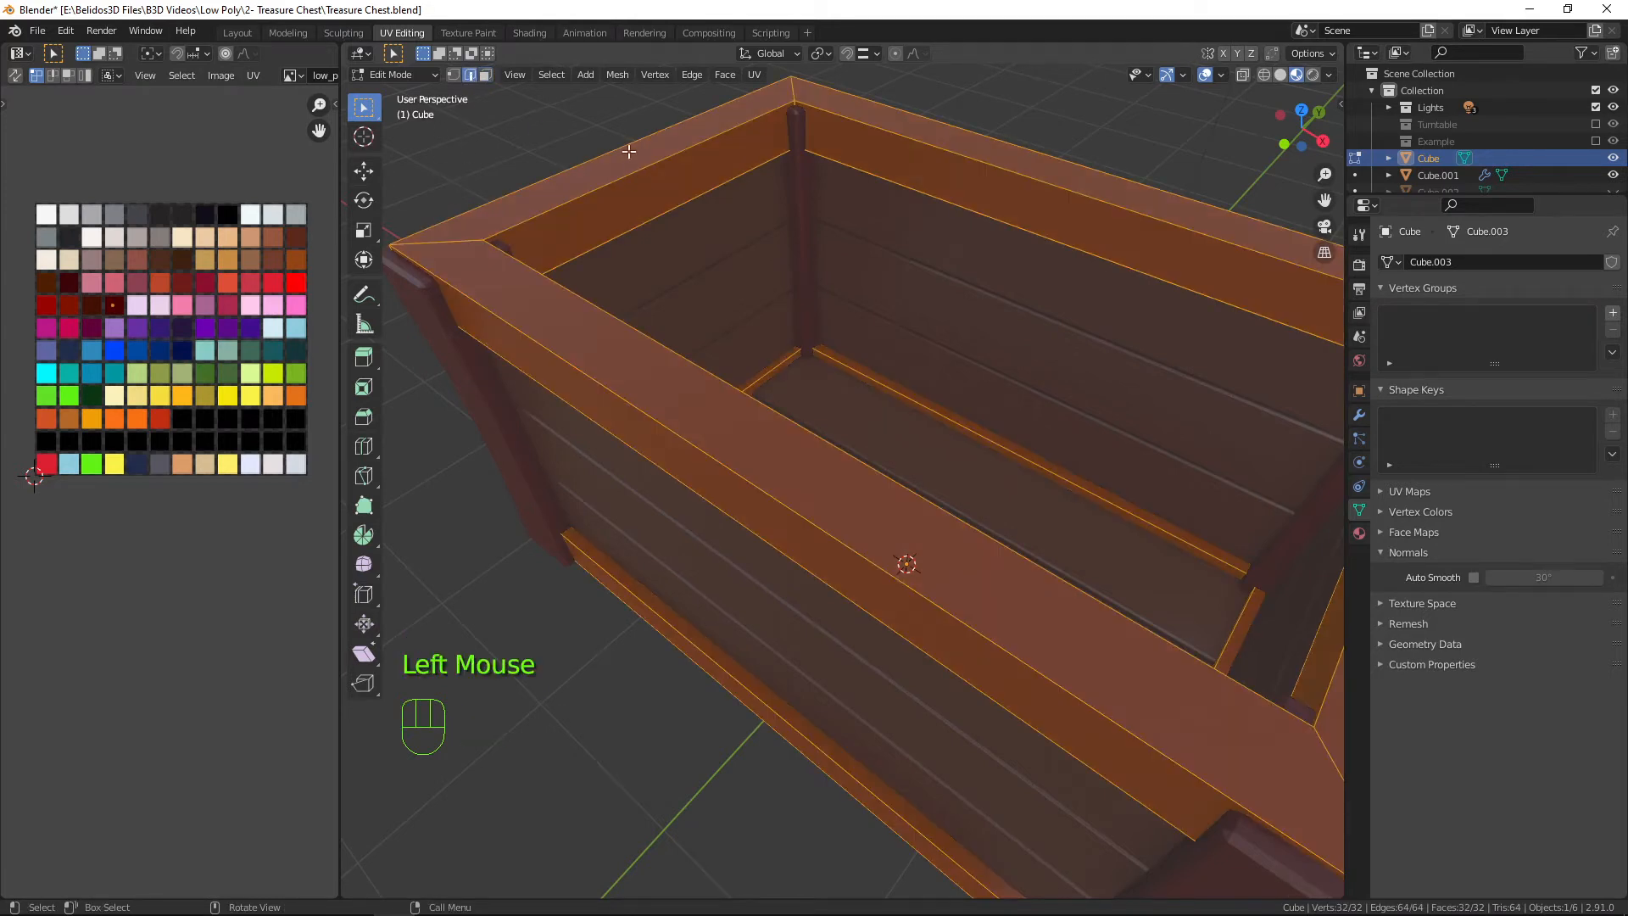
# Remove the diagonal corner edge loops of the upper frame from the selection.
pyautogui.keyDown('alt'); pyautogui.keyDown('shift'); pyautogui.click(455, 239); pyautogui.keyUp('shift'); pyautogui.keyUp('alt')
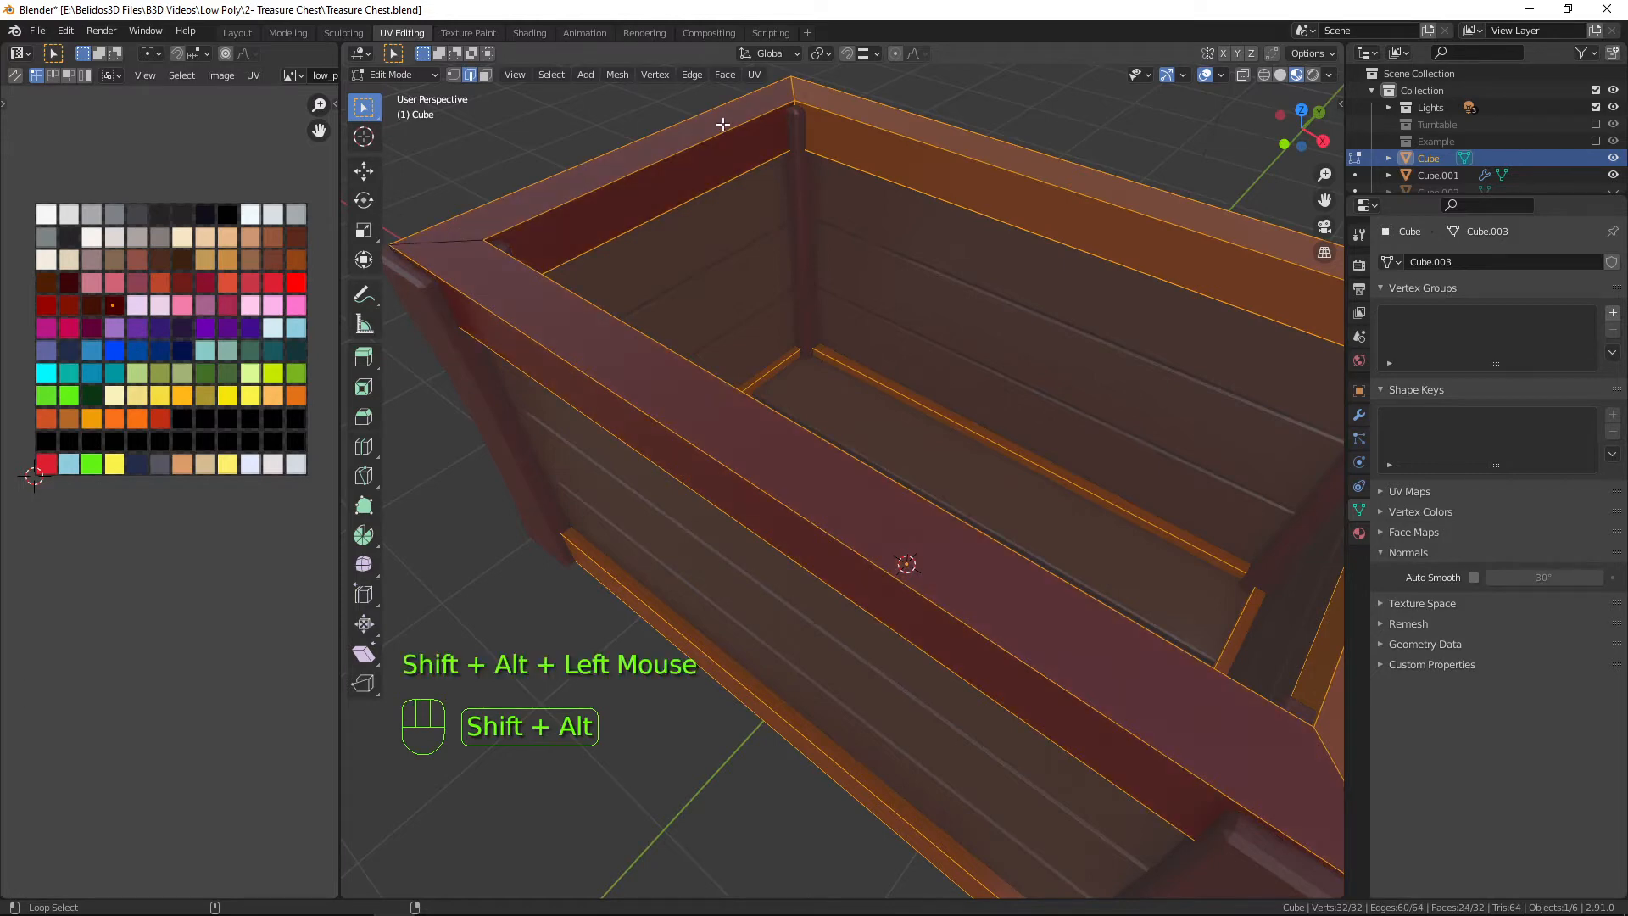
pyautogui.keyDown('shift'); pyautogui.scroll(-2, 945, 320); pyautogui.keyUp('shift')
pyautogui.keyDown('shift'); pyautogui.moveTo(944, 319); pyautogui.dragTo(1060, 243, button='middle'); pyautogui.keyUp('shift')
pyautogui.keyDown('alt'); pyautogui.keyDown('shift'); pyautogui.click(1150, 229); pyautogui.keyUp('shift'); pyautogui.keyUp('alt')
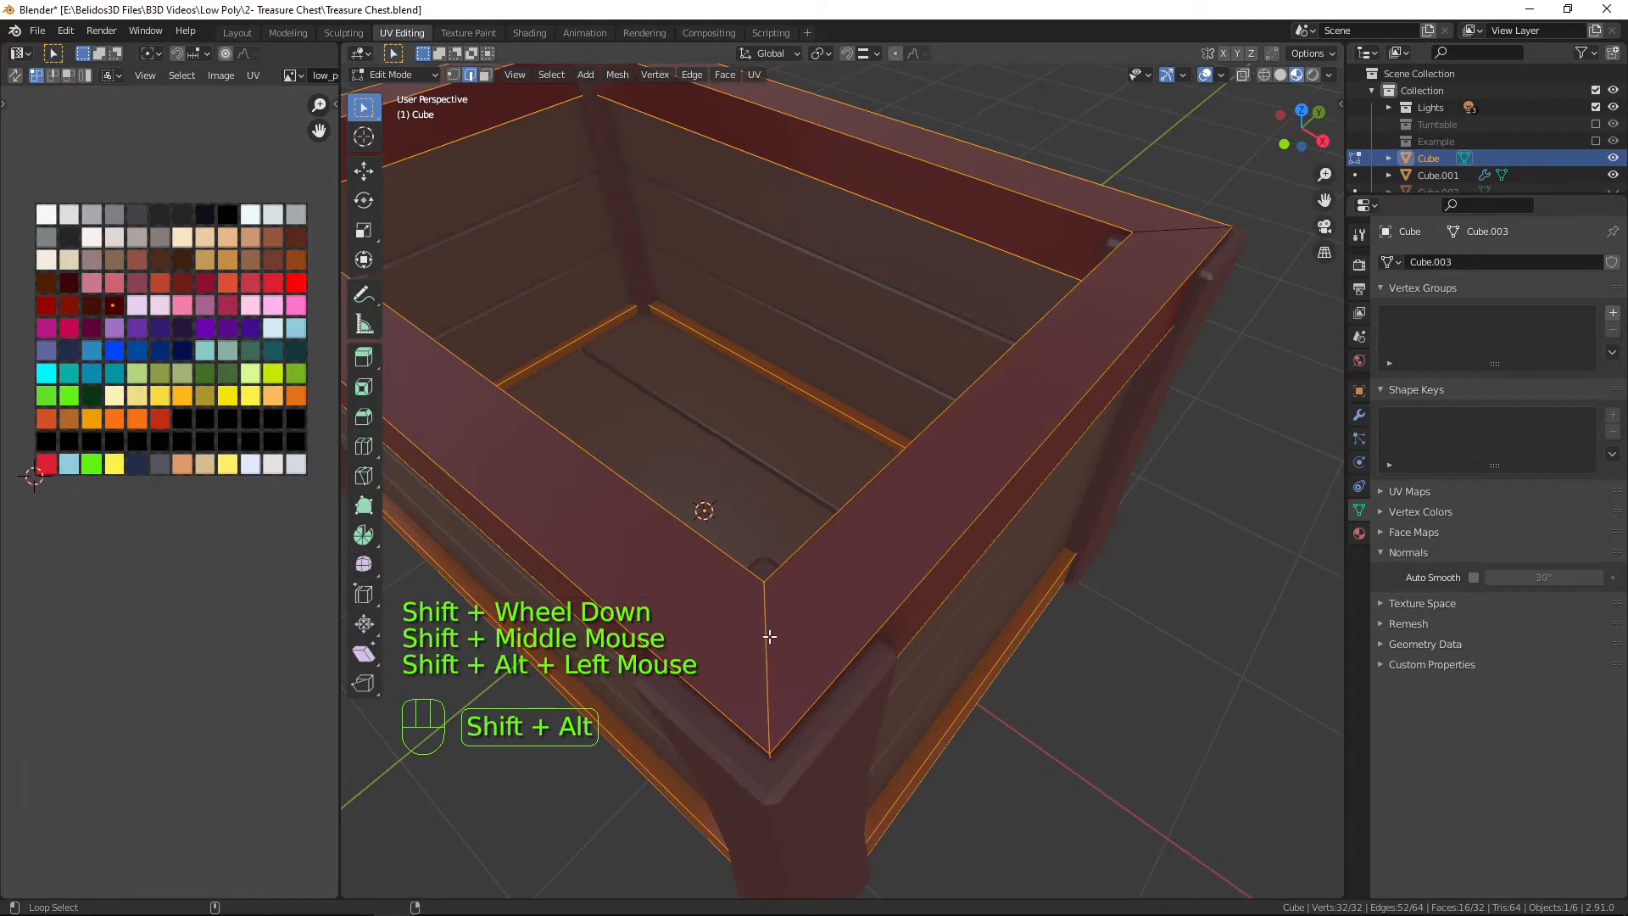
pyautogui.keyDown('alt'); pyautogui.keyDown('shift'); pyautogui.click(886, 662); pyautogui.keyUp('shift'); pyautogui.keyUp('alt')
# Remove the diagonal corner edge loops of the lower frame from the selection, using wireframe display to reach them.
pyautogui.moveTo(898, 683); pyautogui.dragTo(944, 465, button='middle')
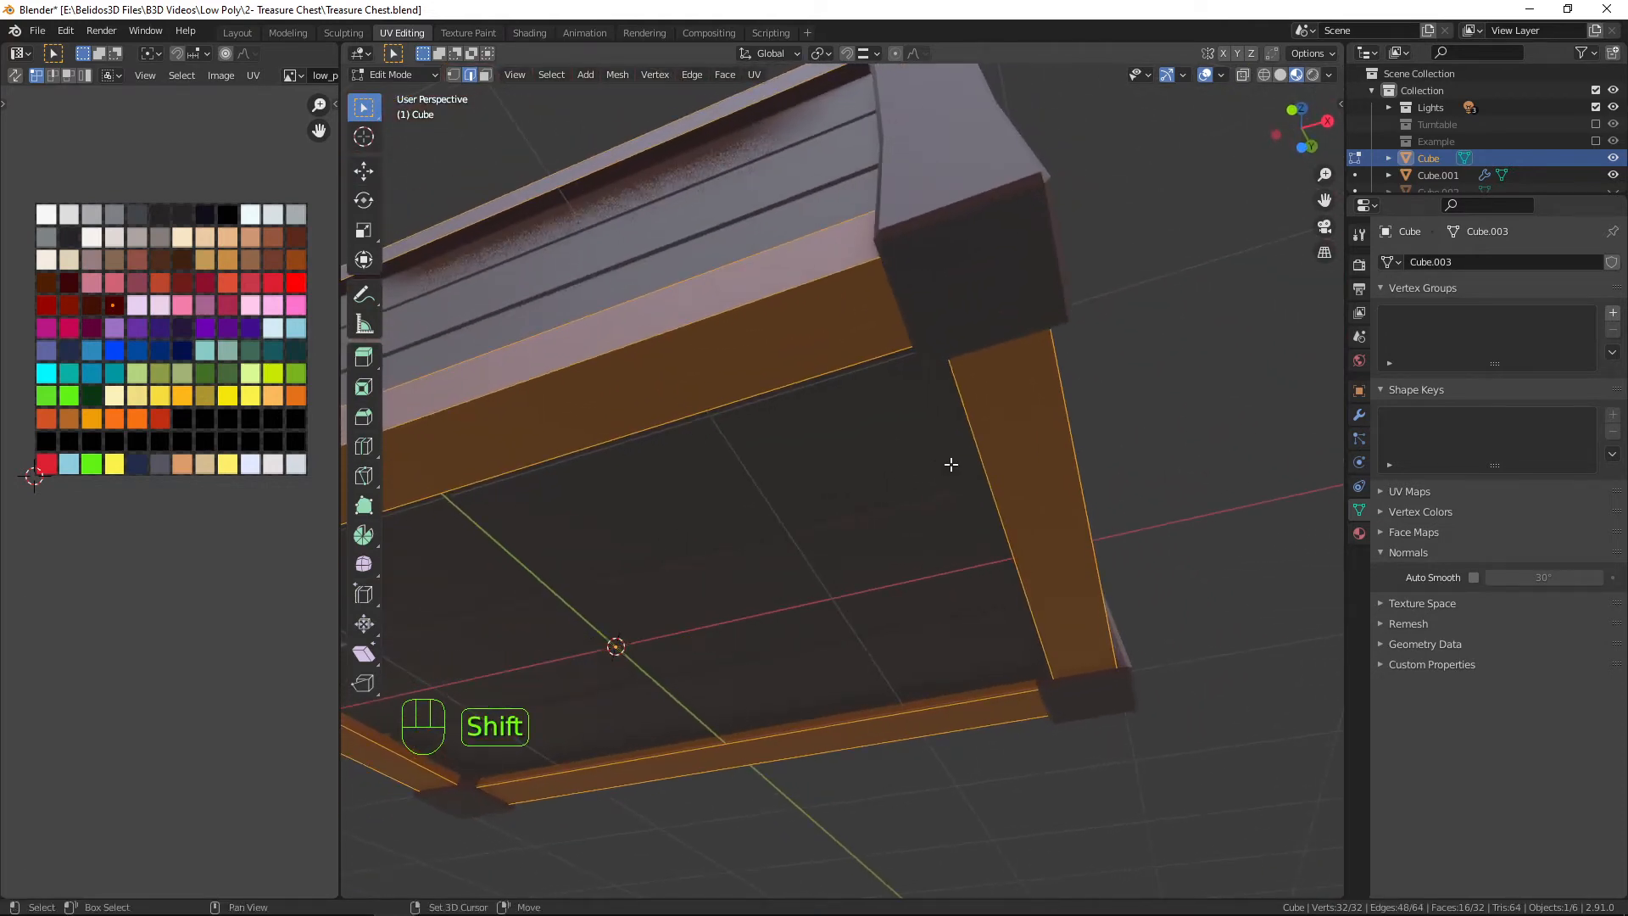
pyautogui.hotkey('shift', 'z')
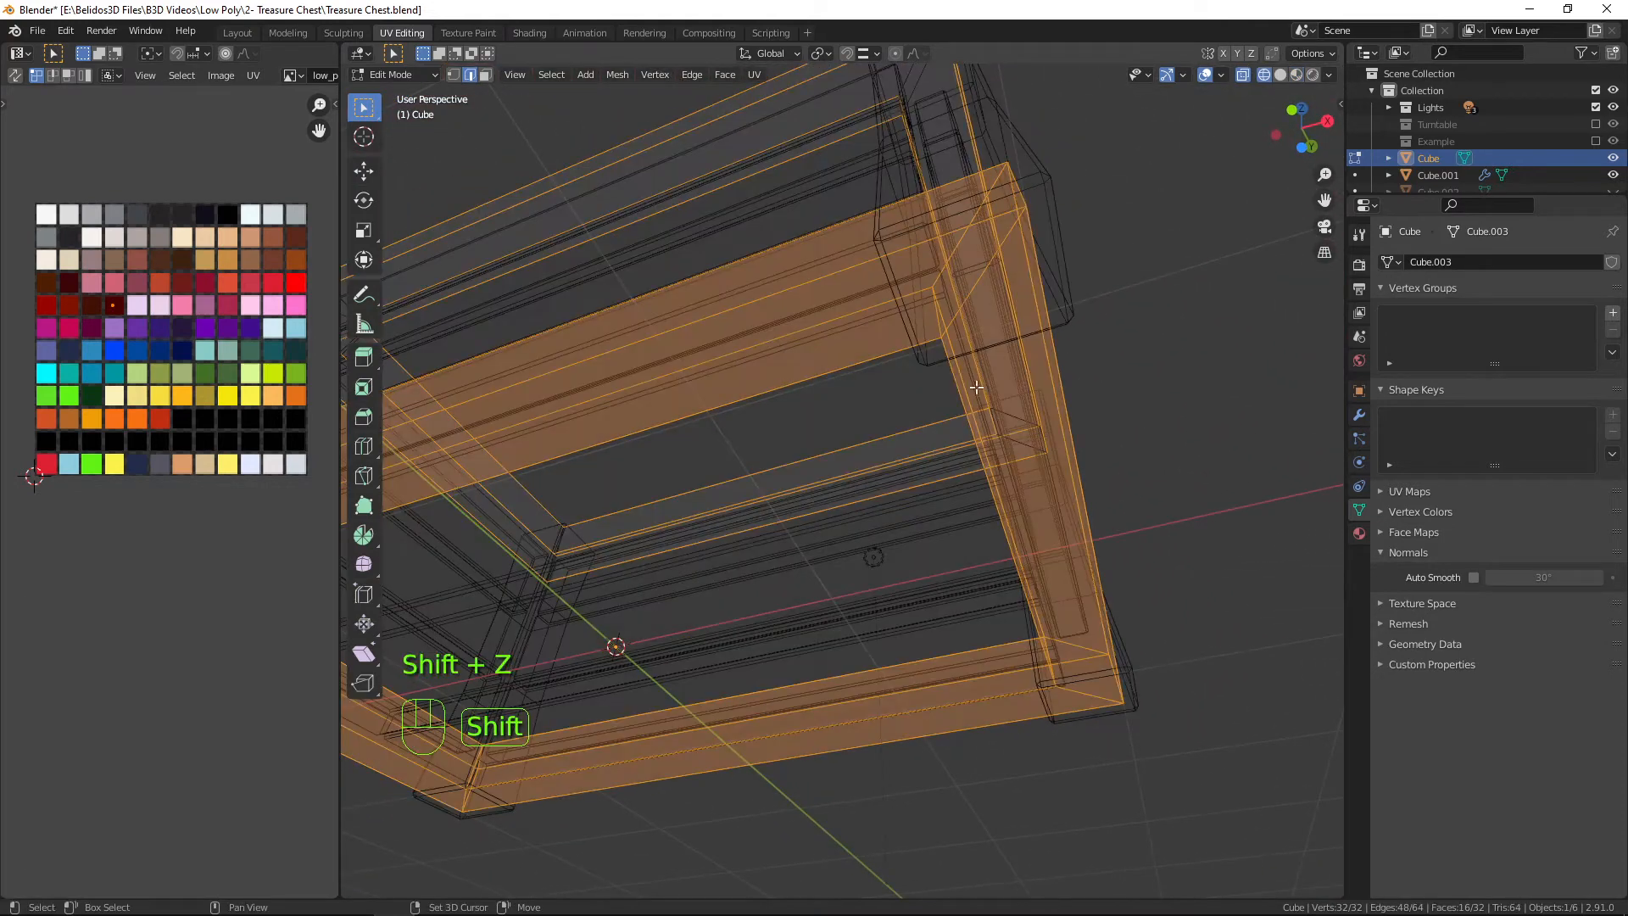
pyautogui.keyDown('alt'); pyautogui.keyDown('shift'); pyautogui.click(973, 287); pyautogui.keyUp('shift'); pyautogui.keyUp('alt')
pyautogui.keyDown('alt'); pyautogui.keyDown('shift'); pyautogui.click(1088, 692); pyautogui.keyUp('shift'); pyautogui.keyUp('alt')
pyautogui.keyDown('shift'); pyautogui.moveTo(1087, 692); pyautogui.dragTo(887, 545, button='middle'); pyautogui.keyUp('shift')
pyautogui.keyDown('alt'); pyautogui.keyDown('shift'); pyautogui.click(787, 550); pyautogui.keyUp('shift'); pyautogui.keyUp('alt')
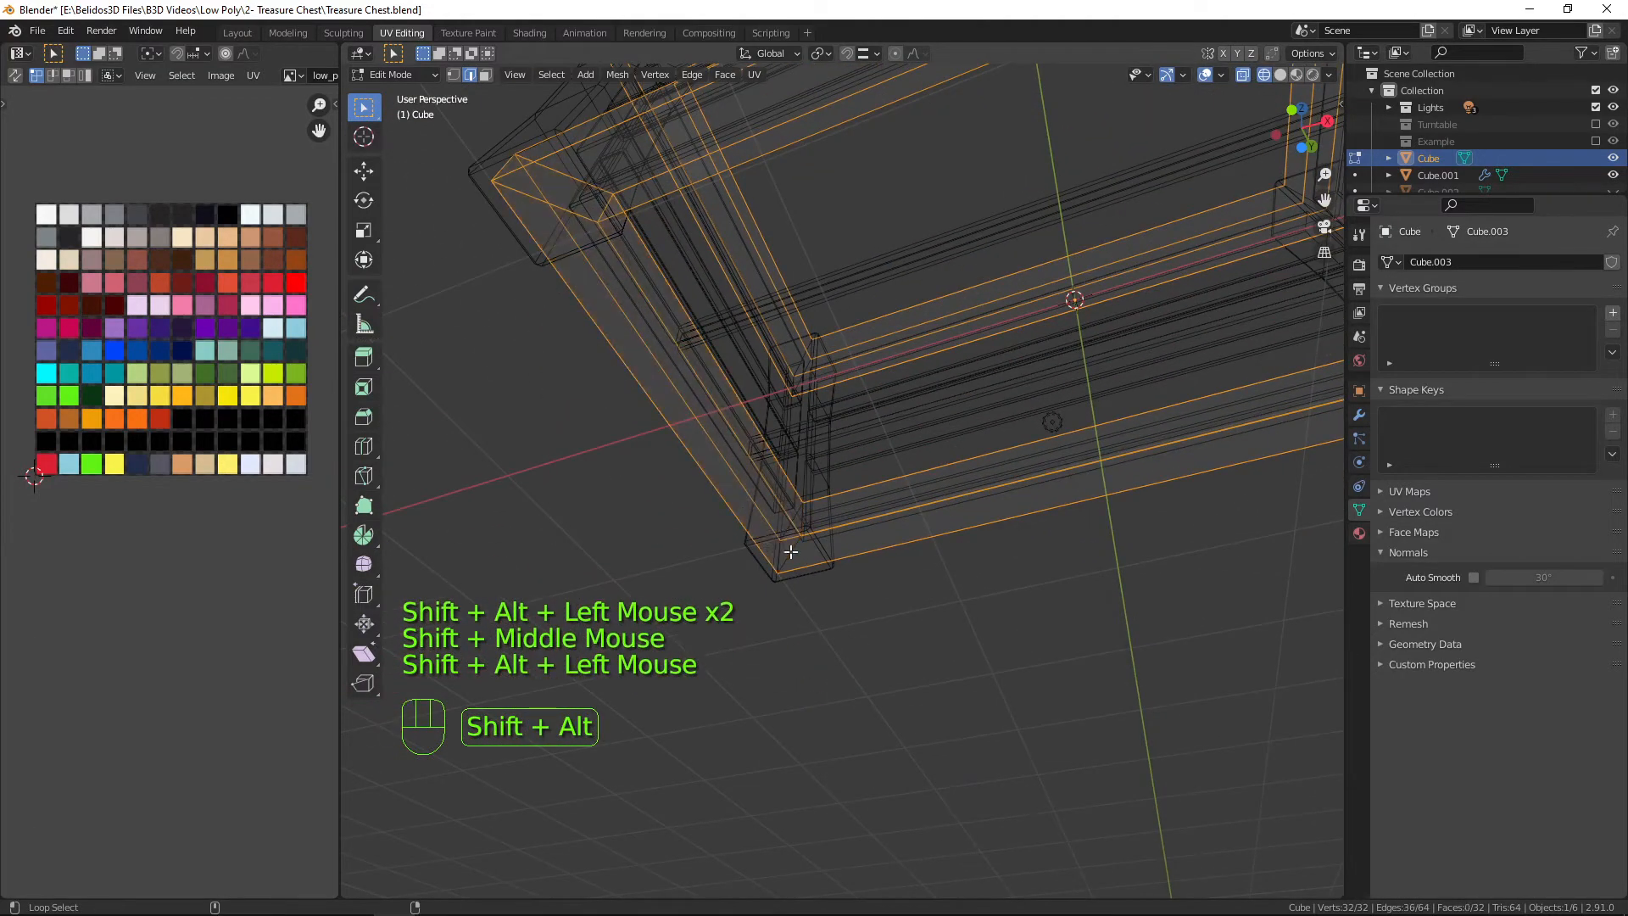
pyautogui.keyDown('alt'); pyautogui.keyDown('shift'); pyautogui.click(543, 205); pyautogui.keyUp('shift'); pyautogui.keyUp('alt')
pyautogui.moveTo(543, 205)
pyautogui.mouseDown(button='middle')
pyautogui.moveTo(780, 450)
pyautogui.moveTo(697, 470)
pyautogui.moveTo(762, 461)
pyautogui.moveTo(763, 399)
pyautogui.moveTo(726, 516)
pyautogui.moveTo(743, 502)
pyautogui.mouseUp(button='middle')
pyautogui.hotkey('shift', 'z')
# Bevel the selected edges of the upper and lower frames with one segment and a width of about 0.012 m.
pyautogui.scroll(-5, 801, 411)
pyautogui.scroll(3, 746, 487)
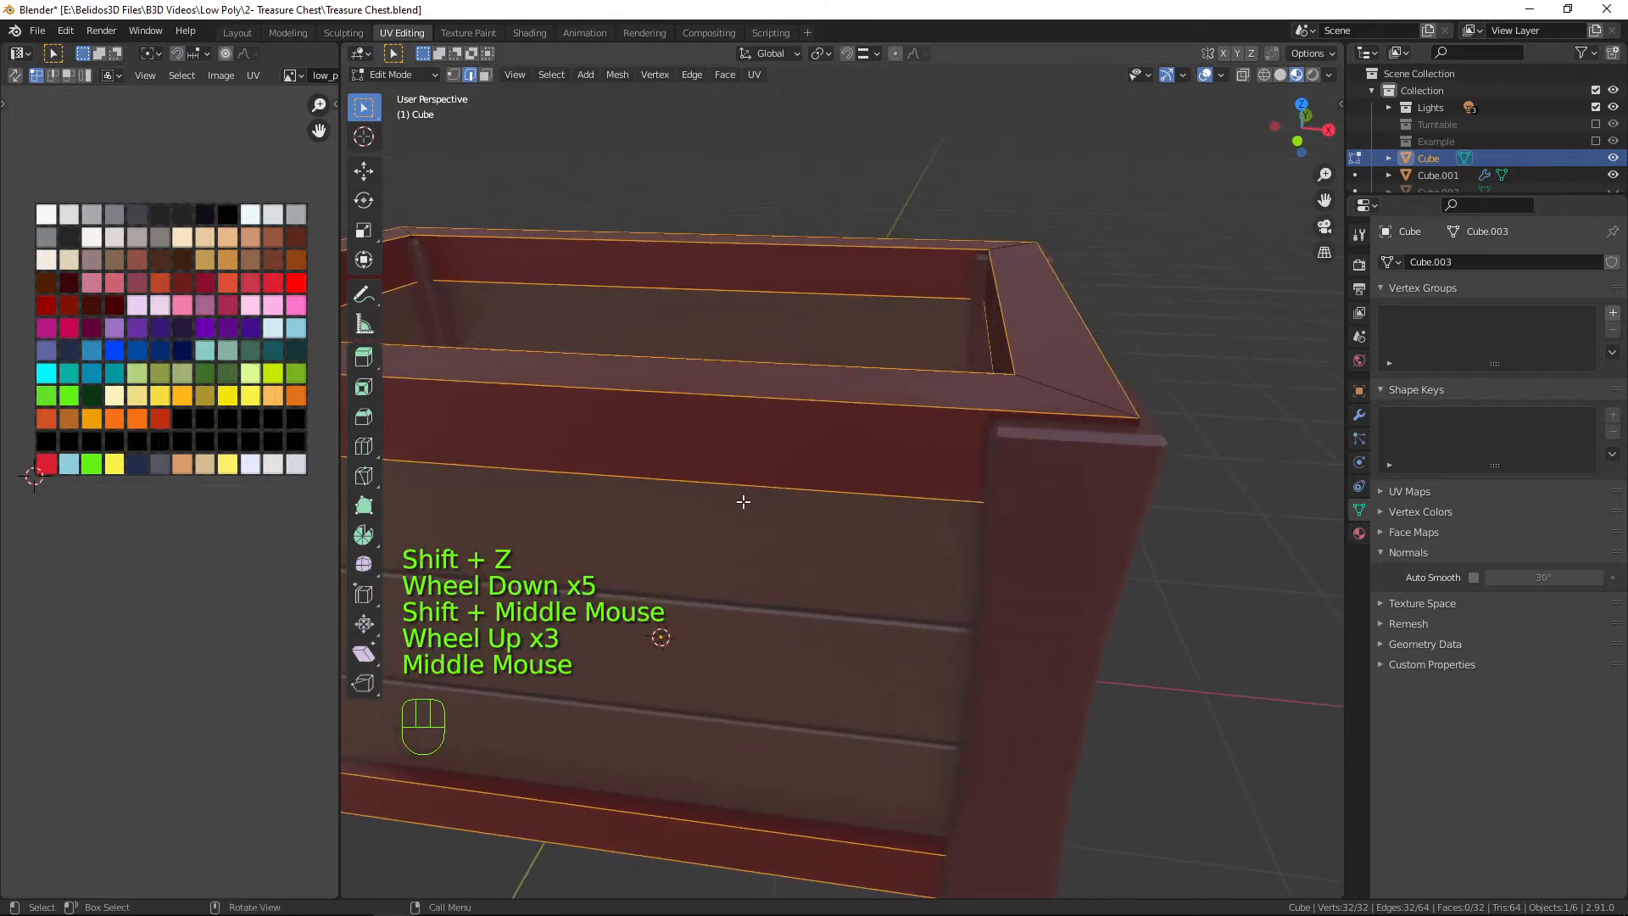
pyautogui.hotkey('ctrl', 'b')
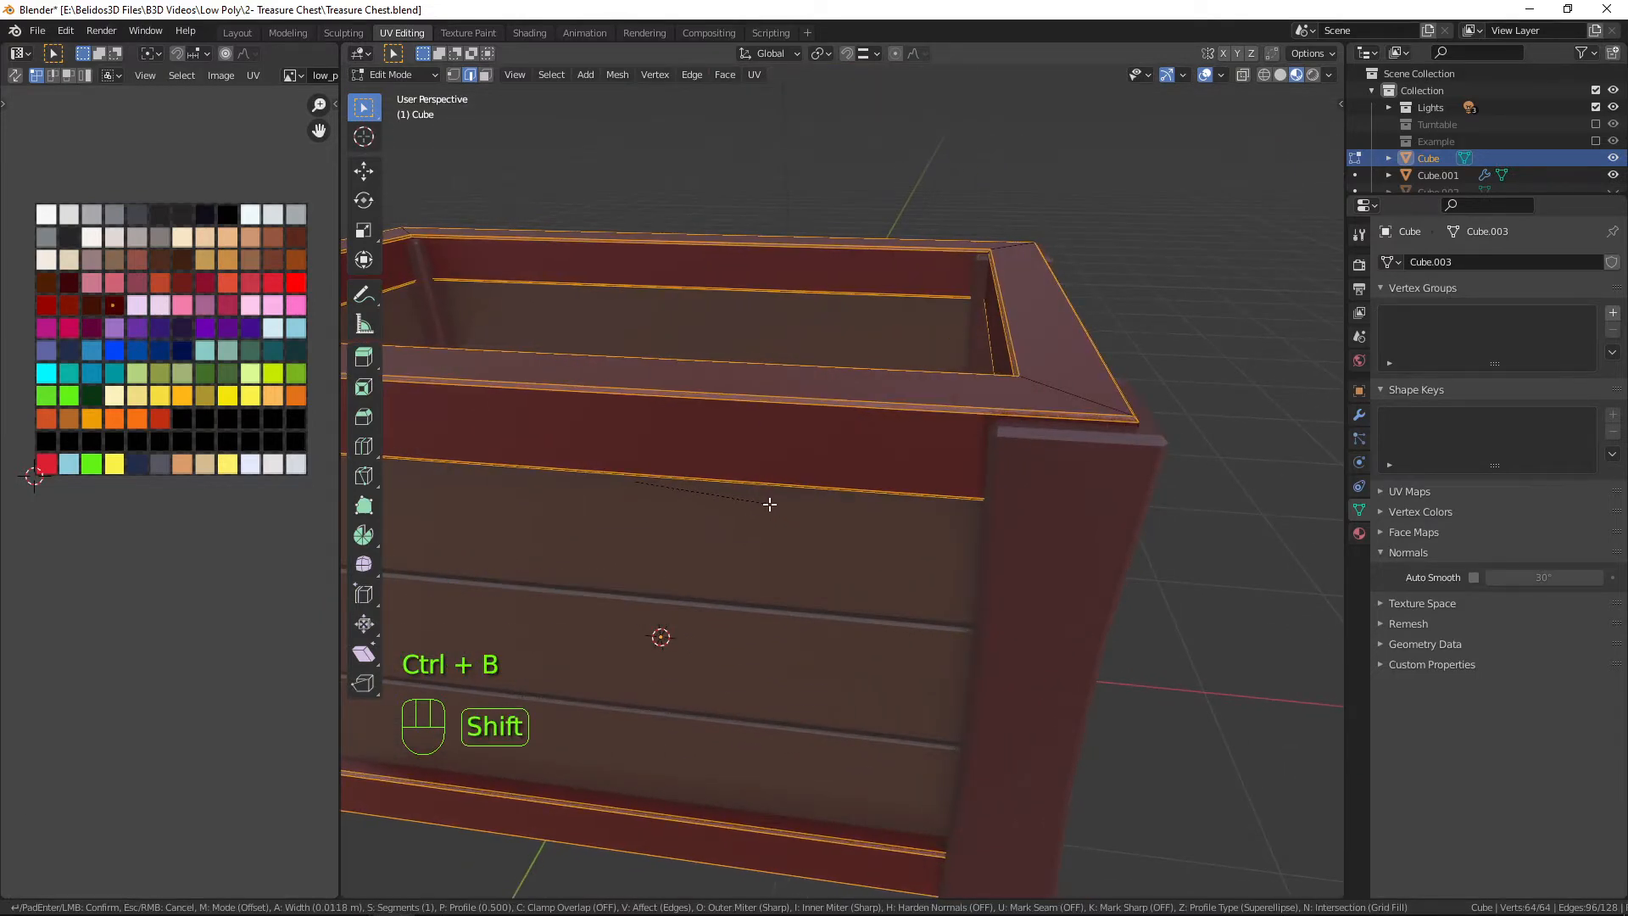
pyautogui.click(768, 504)
pyautogui.scroll(-3, 766, 501)
pyautogui.moveTo(832, 483)
pyautogui.mouseDown(button='middle')
pyautogui.moveTo(684, 496)
pyautogui.moveTo(862, 498)
pyautogui.moveTo(948, 607)
pyautogui.moveTo(1032, 598)
pyautogui.moveTo(1046, 576)
pyautogui.moveTo(1014, 586)
pyautogui.moveTo(1000, 568)
pyautogui.mouseUp(button='middle')
pyautogui.scroll(4, 852, 462)
# Shade the horizontal frame object smooth in Object Mode and enable Auto Smooth at 30° on its mesh.
pyautogui.press('Tab')
pyautogui.rightClick(913, 447)
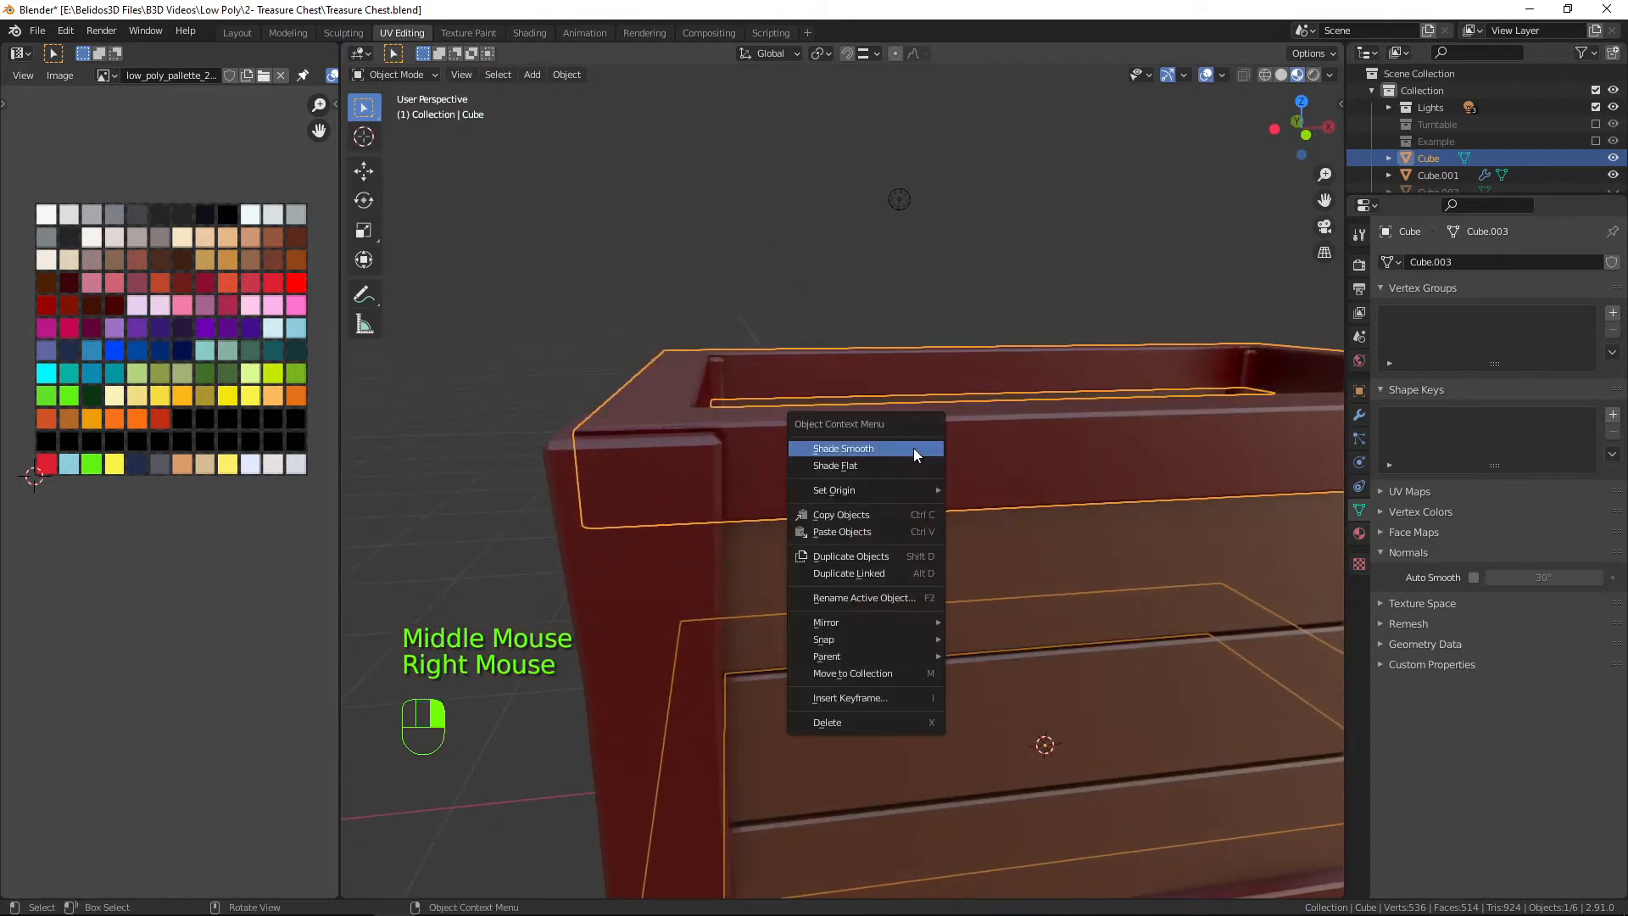
pyautogui.click(913, 448)
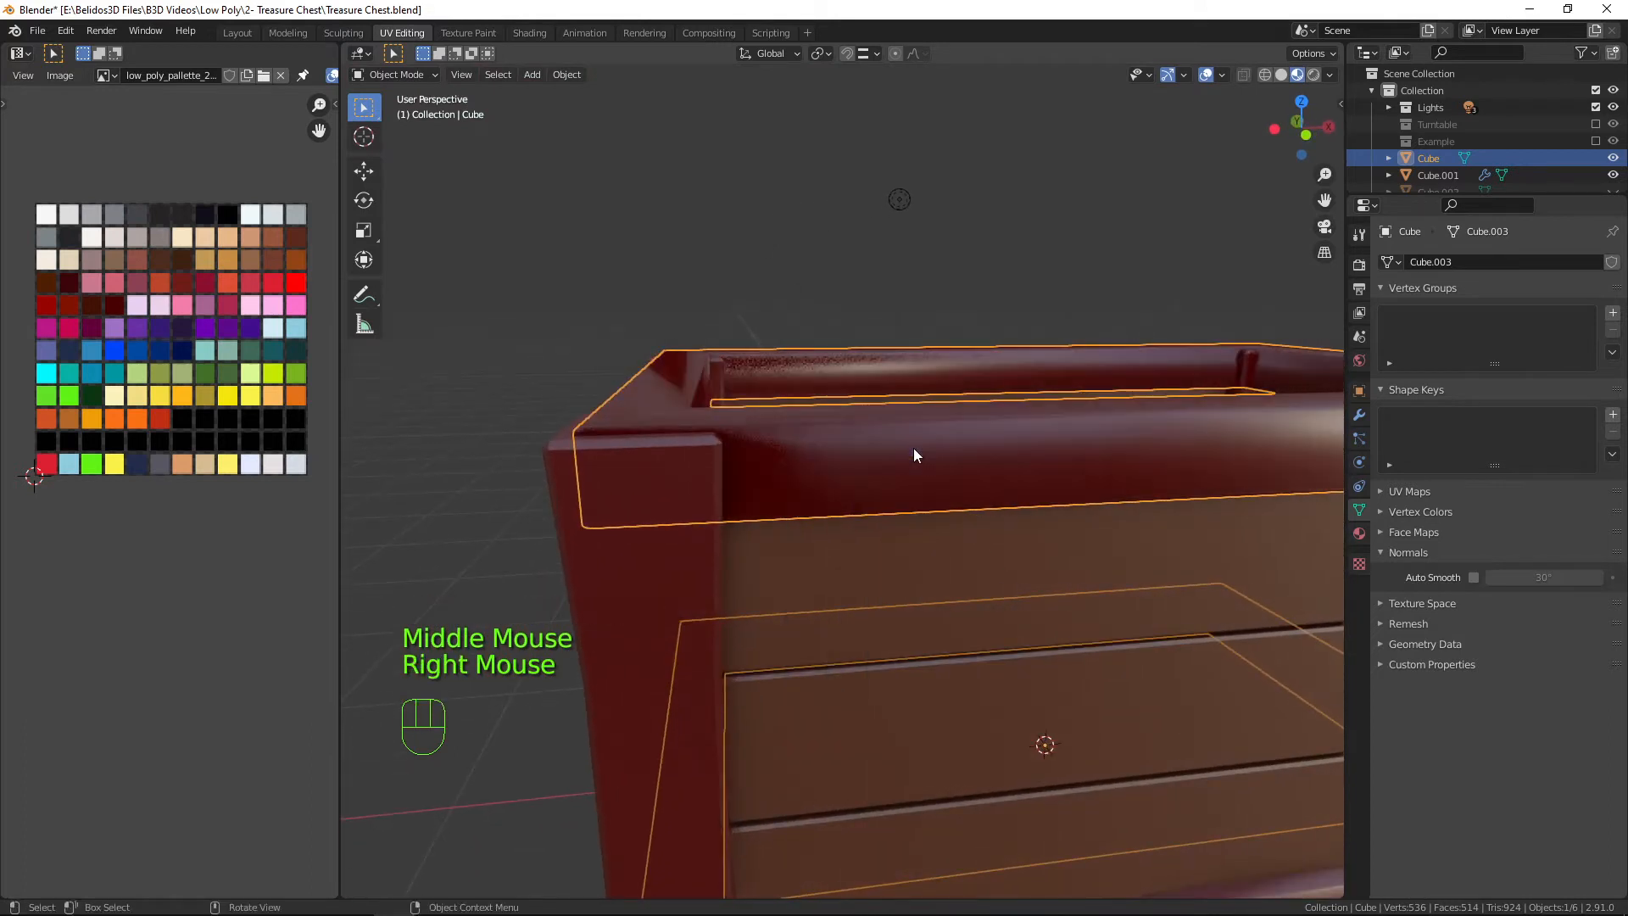
pyautogui.click(1474, 578)
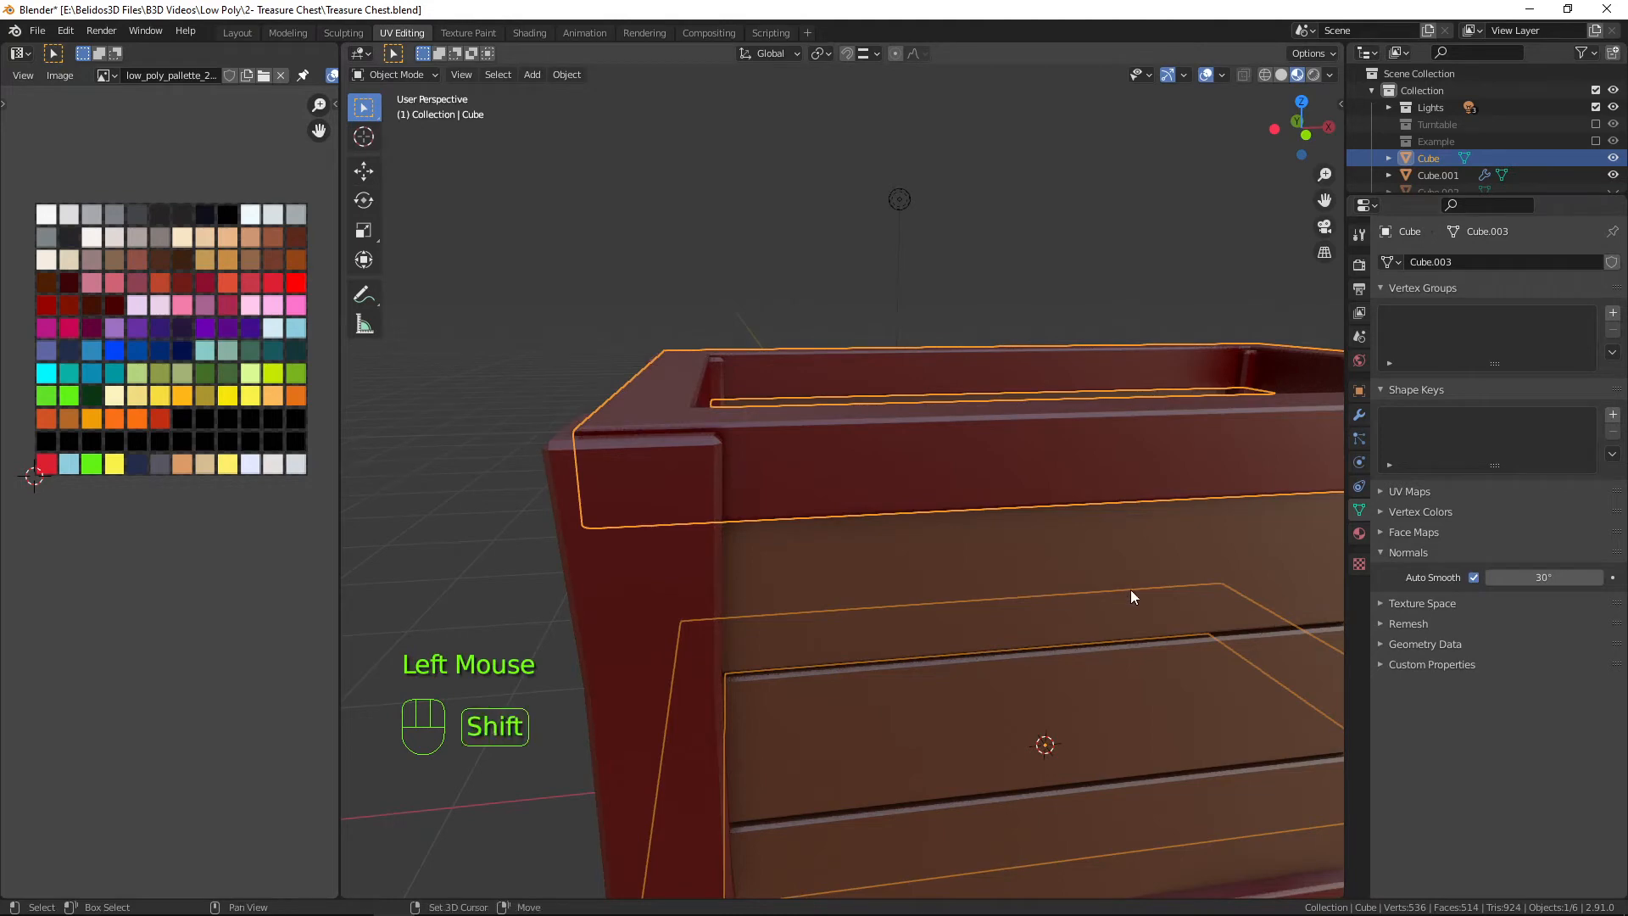
pyautogui.keyDown('shift'); pyautogui.moveTo(1132, 583); pyautogui.dragTo(934, 609, button='middle'); pyautogui.keyUp('shift')
pyautogui.scroll(-3, 955, 615)
# Apply the Mirror modifier on the corner posts object, Cube.001.
pyautogui.press('a')
pyautogui.press('a')
pyautogui.press('a')
pyautogui.scroll(-2, 954, 617)
pyautogui.scroll(-1, 965, 517)
pyautogui.scroll(3, 934, 608)
pyautogui.click(837, 425)
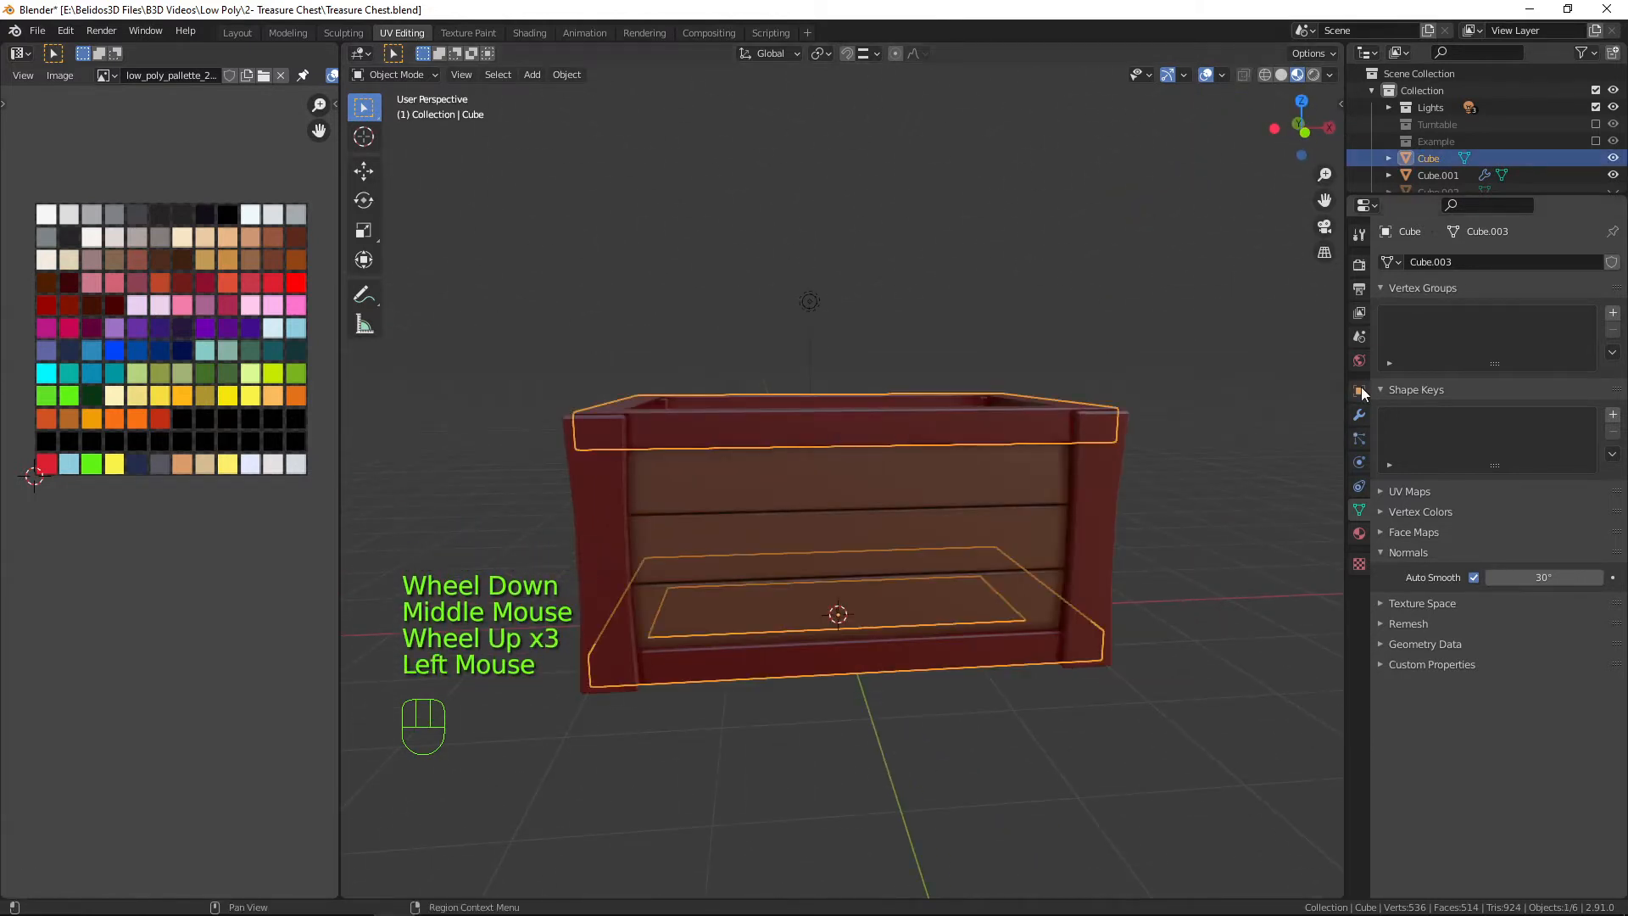
pyautogui.click(1359, 414)
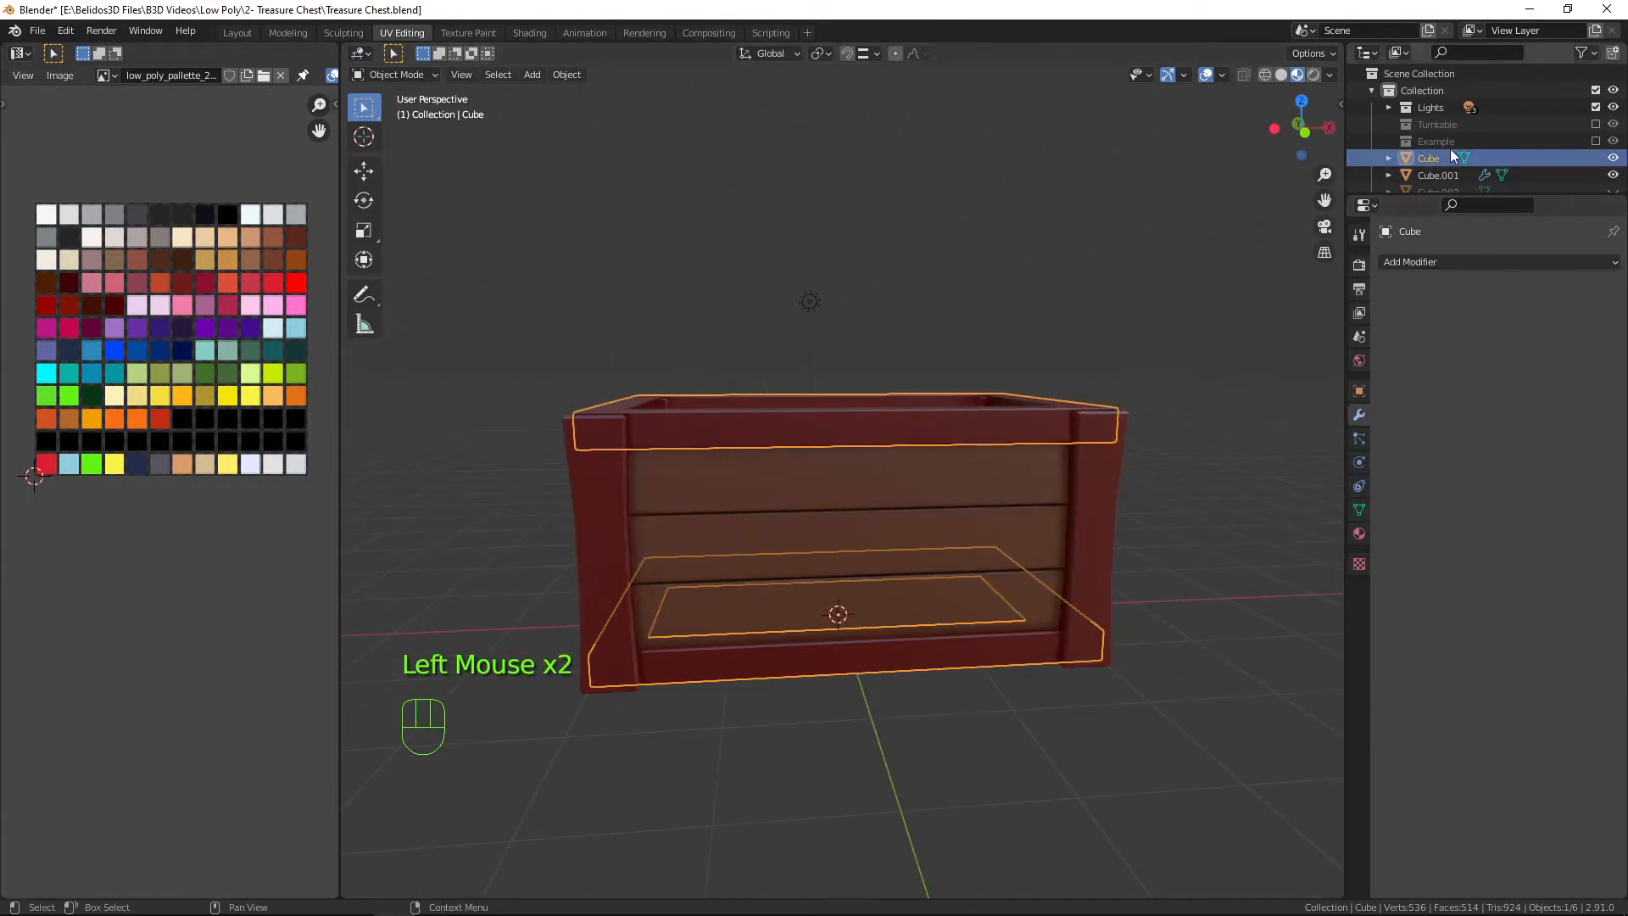
pyautogui.click(1450, 175)
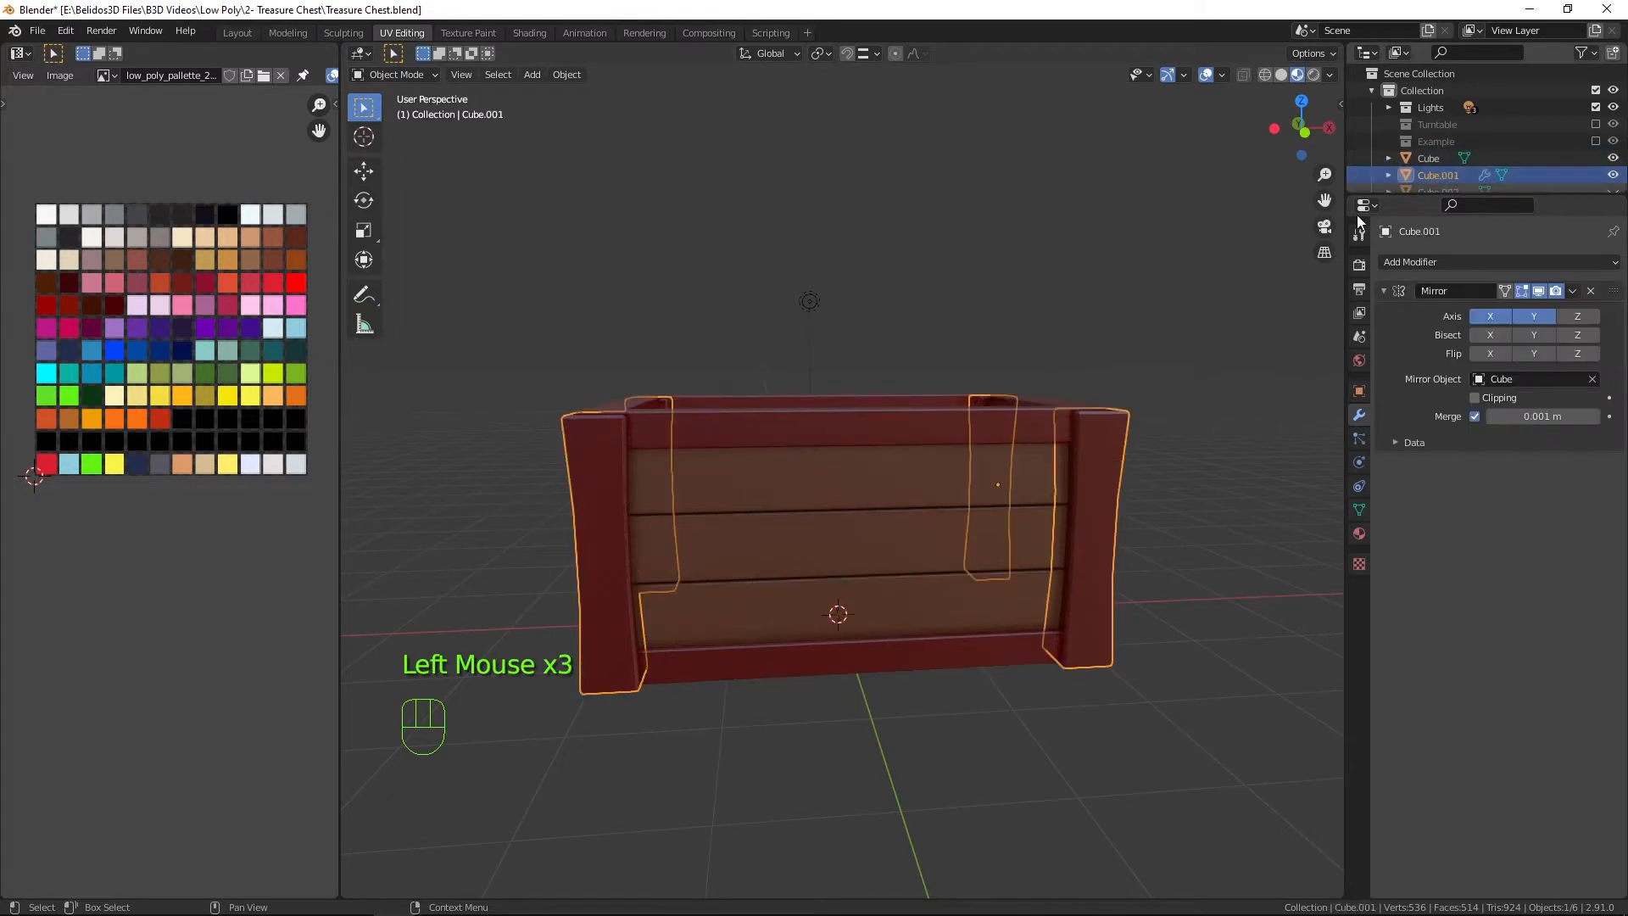
pyautogui.hotkey('ctrl', 'a')
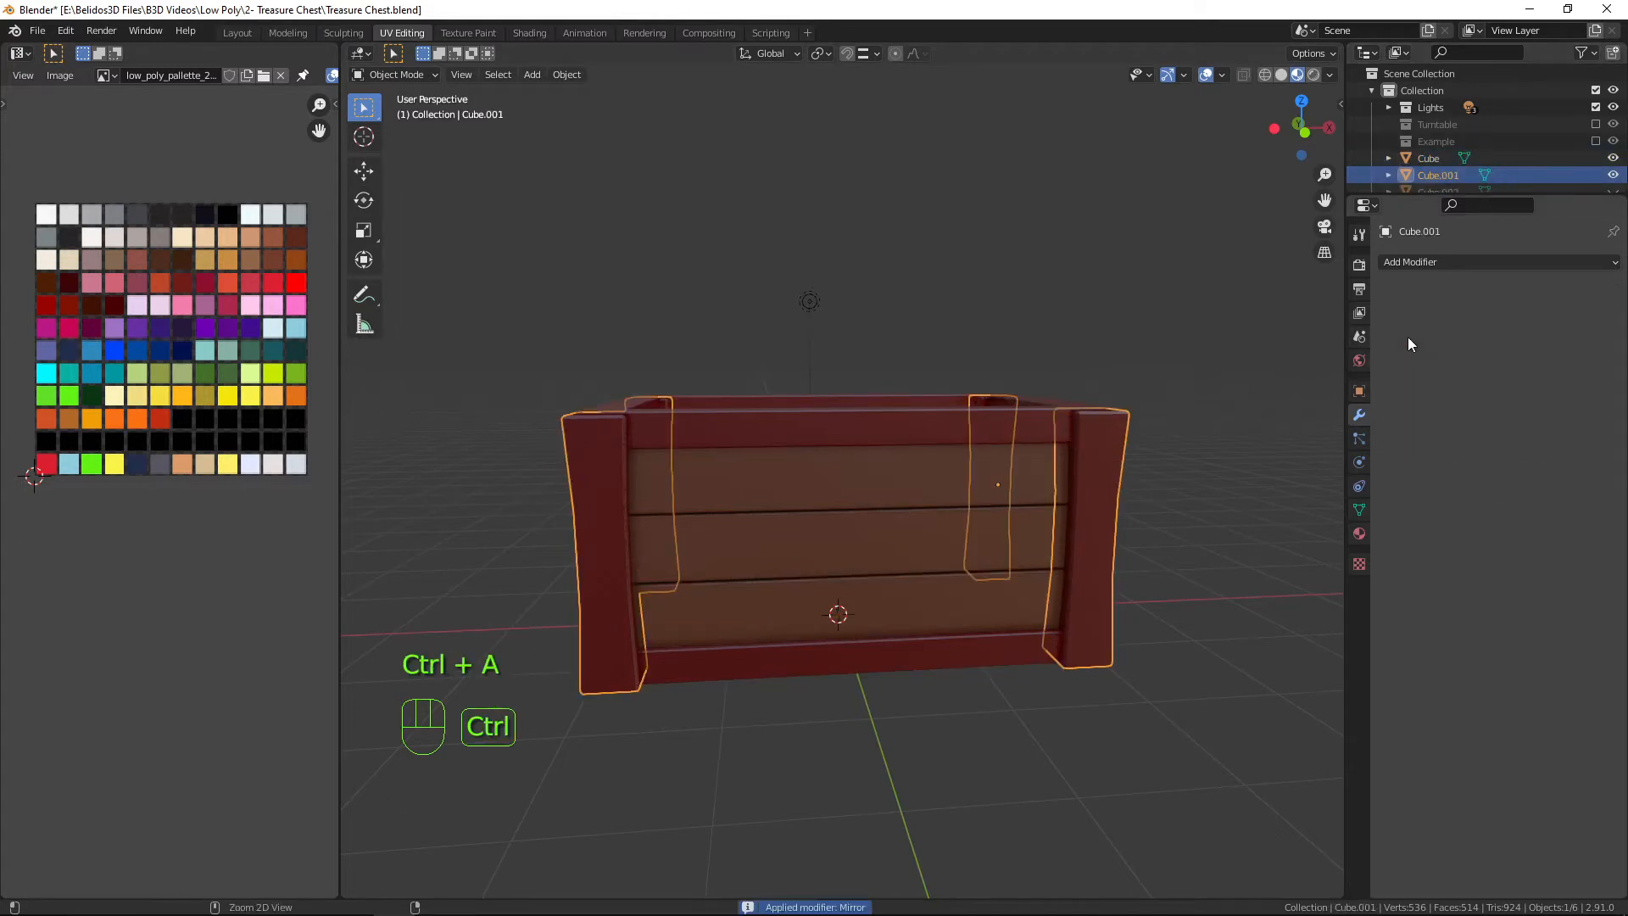
# Join the corner posts and infill planks into the horizontal frame object and deselect everything.
pyautogui.scroll(-3, 1458, 164)
pyautogui.click(818, 403)
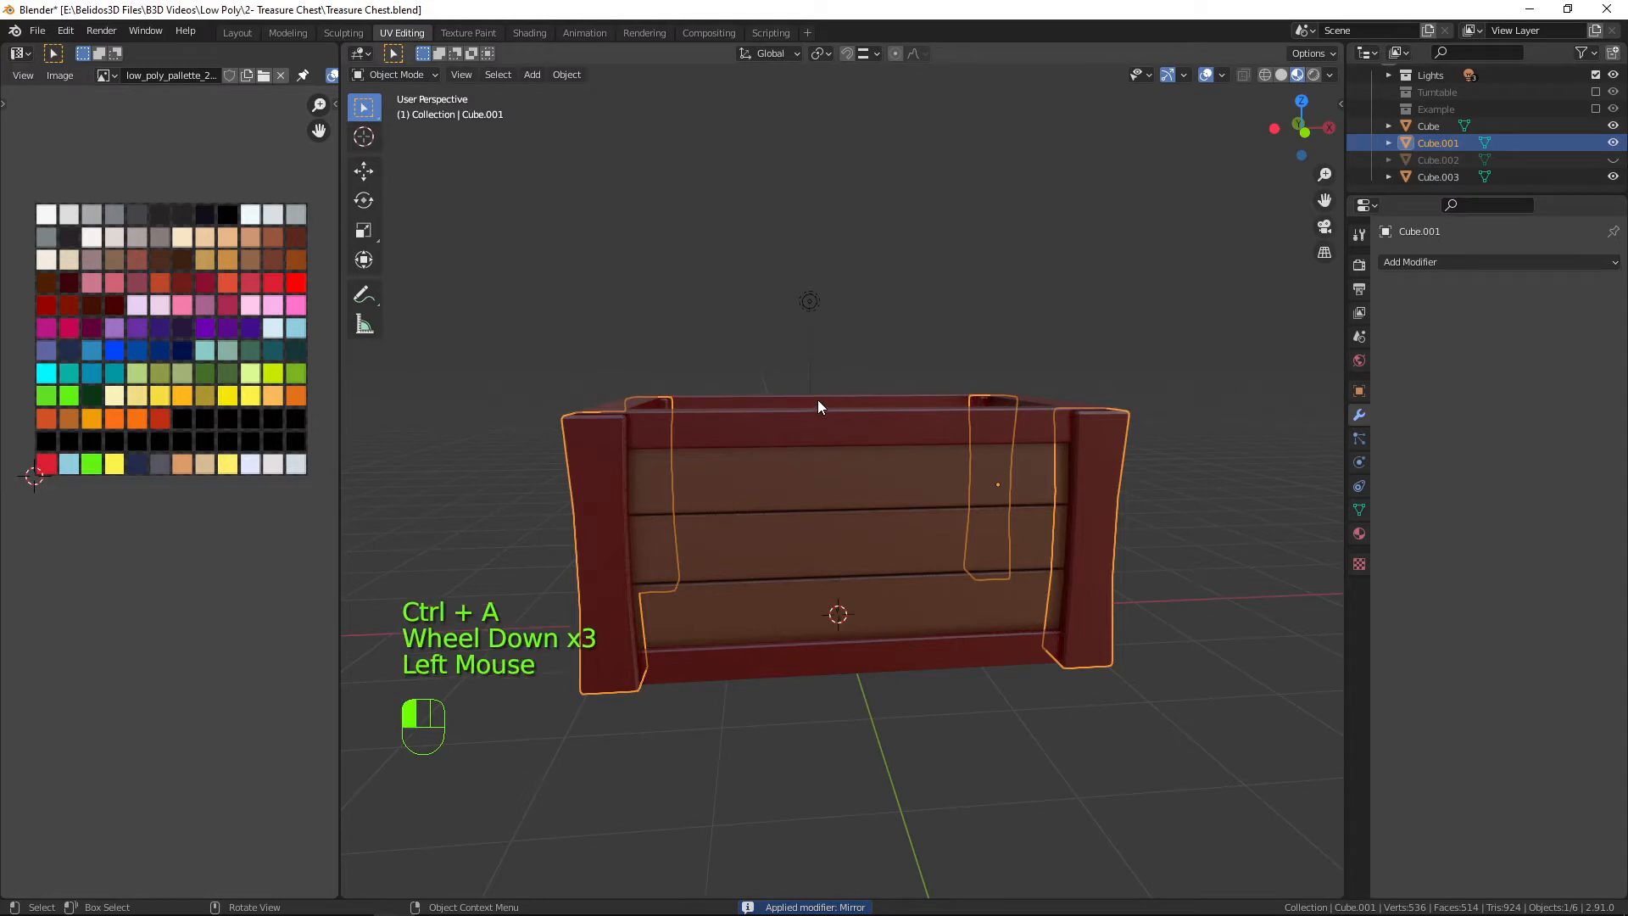
pyautogui.click(596, 534)
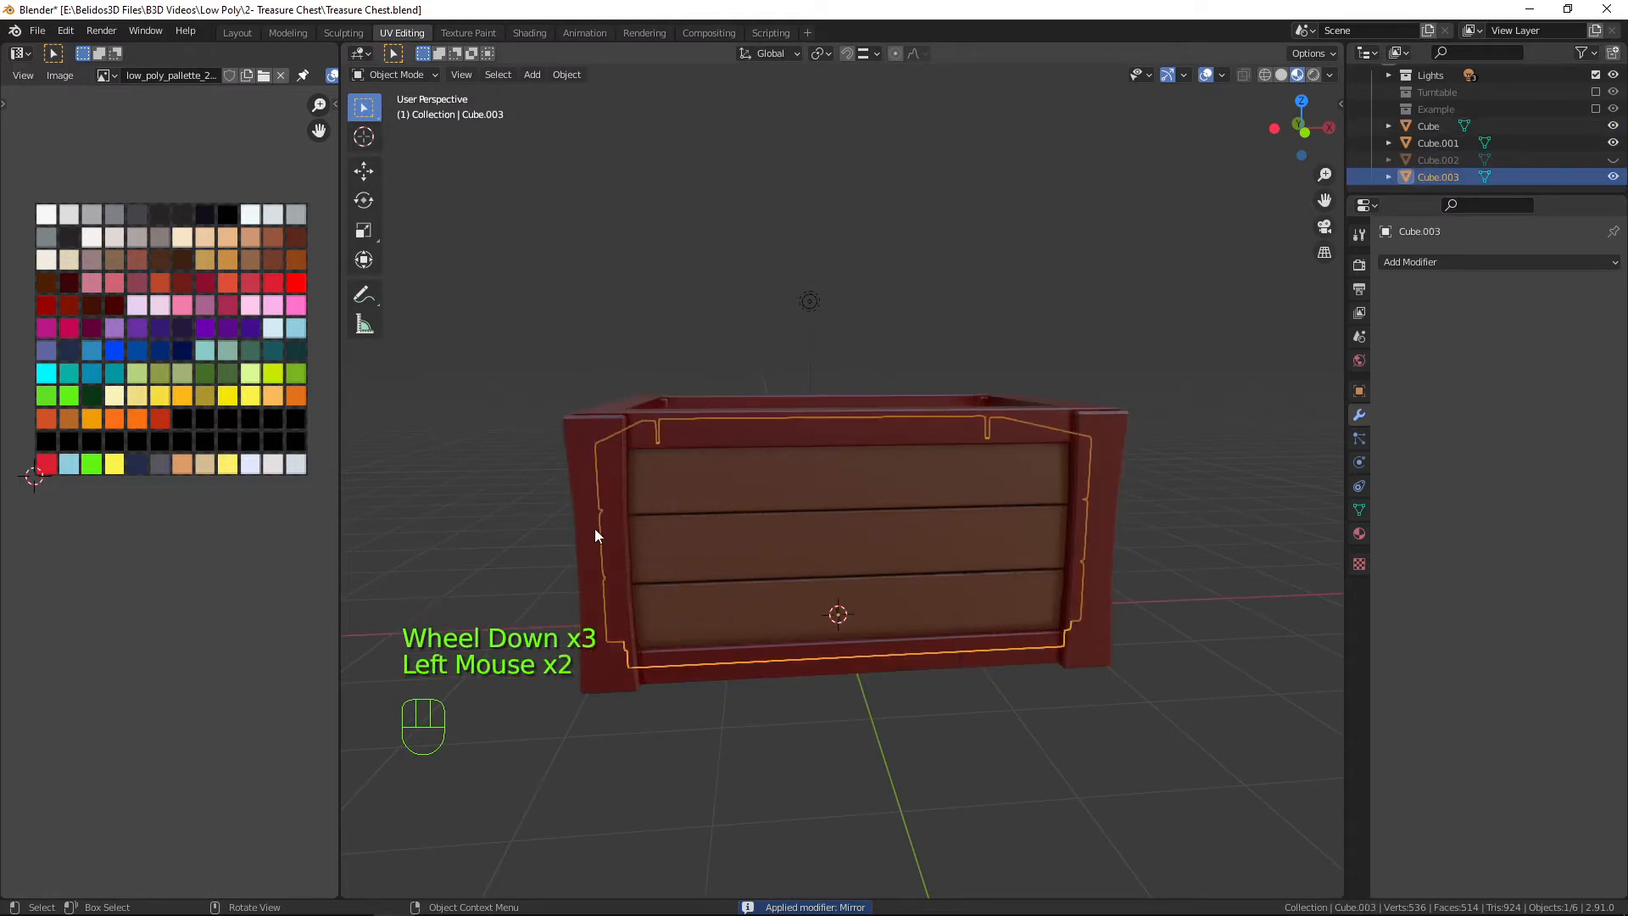
pyautogui.click(582, 435)
pyautogui.keyDown('shift'); pyautogui.click(793, 480); pyautogui.keyUp('shift')
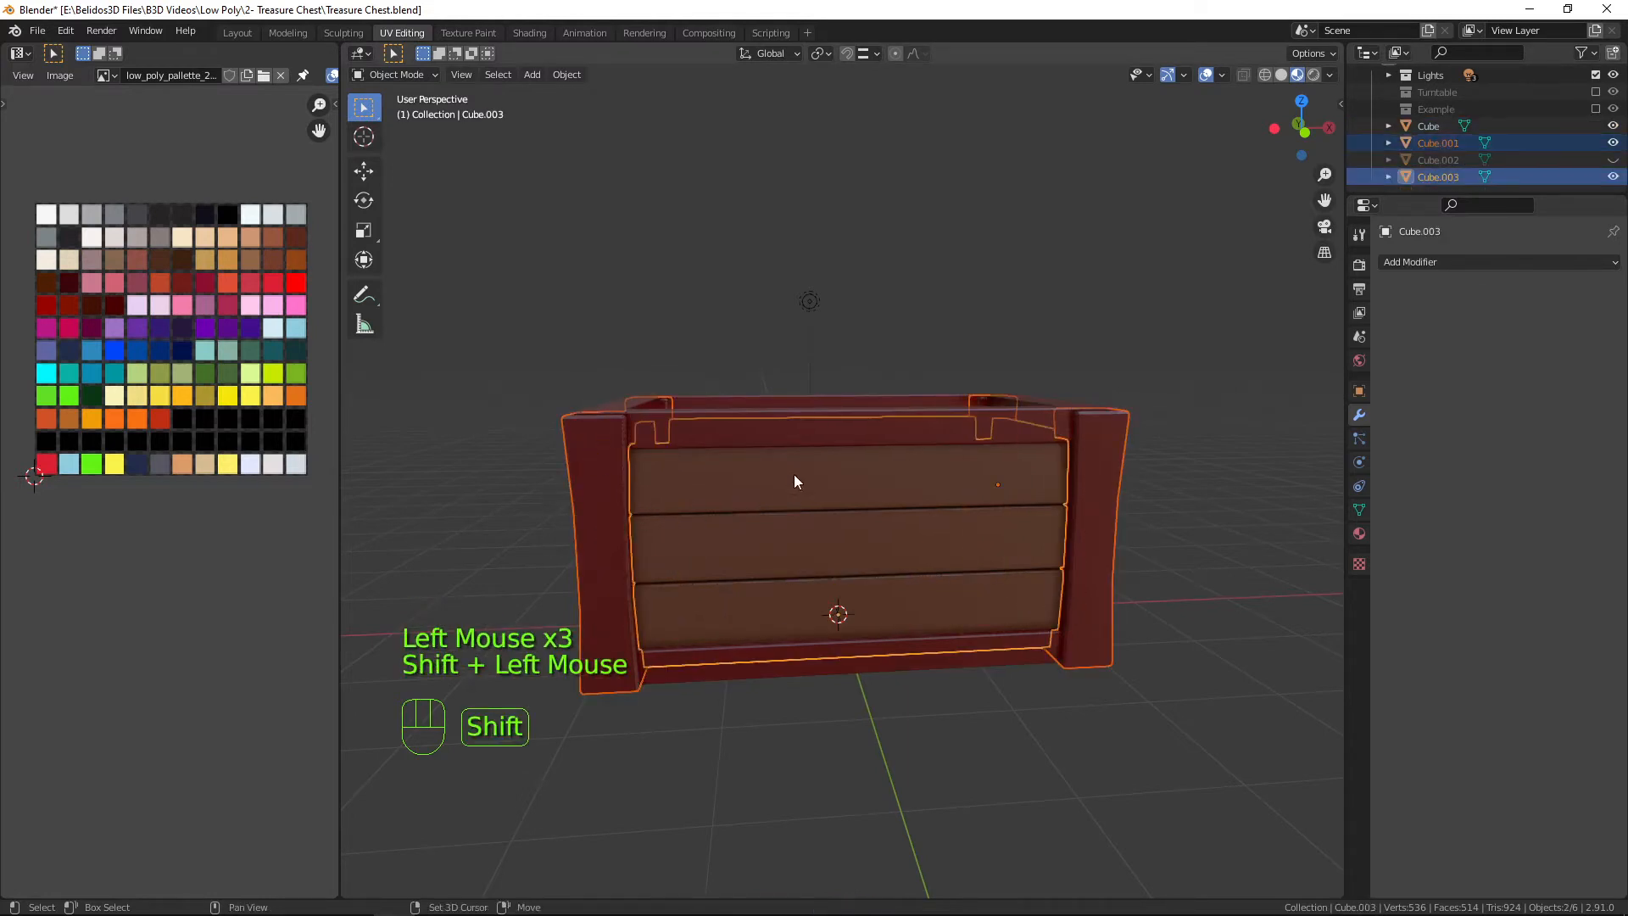
pyautogui.keyDown('shift'); pyautogui.click(740, 399); pyautogui.keyUp('shift')
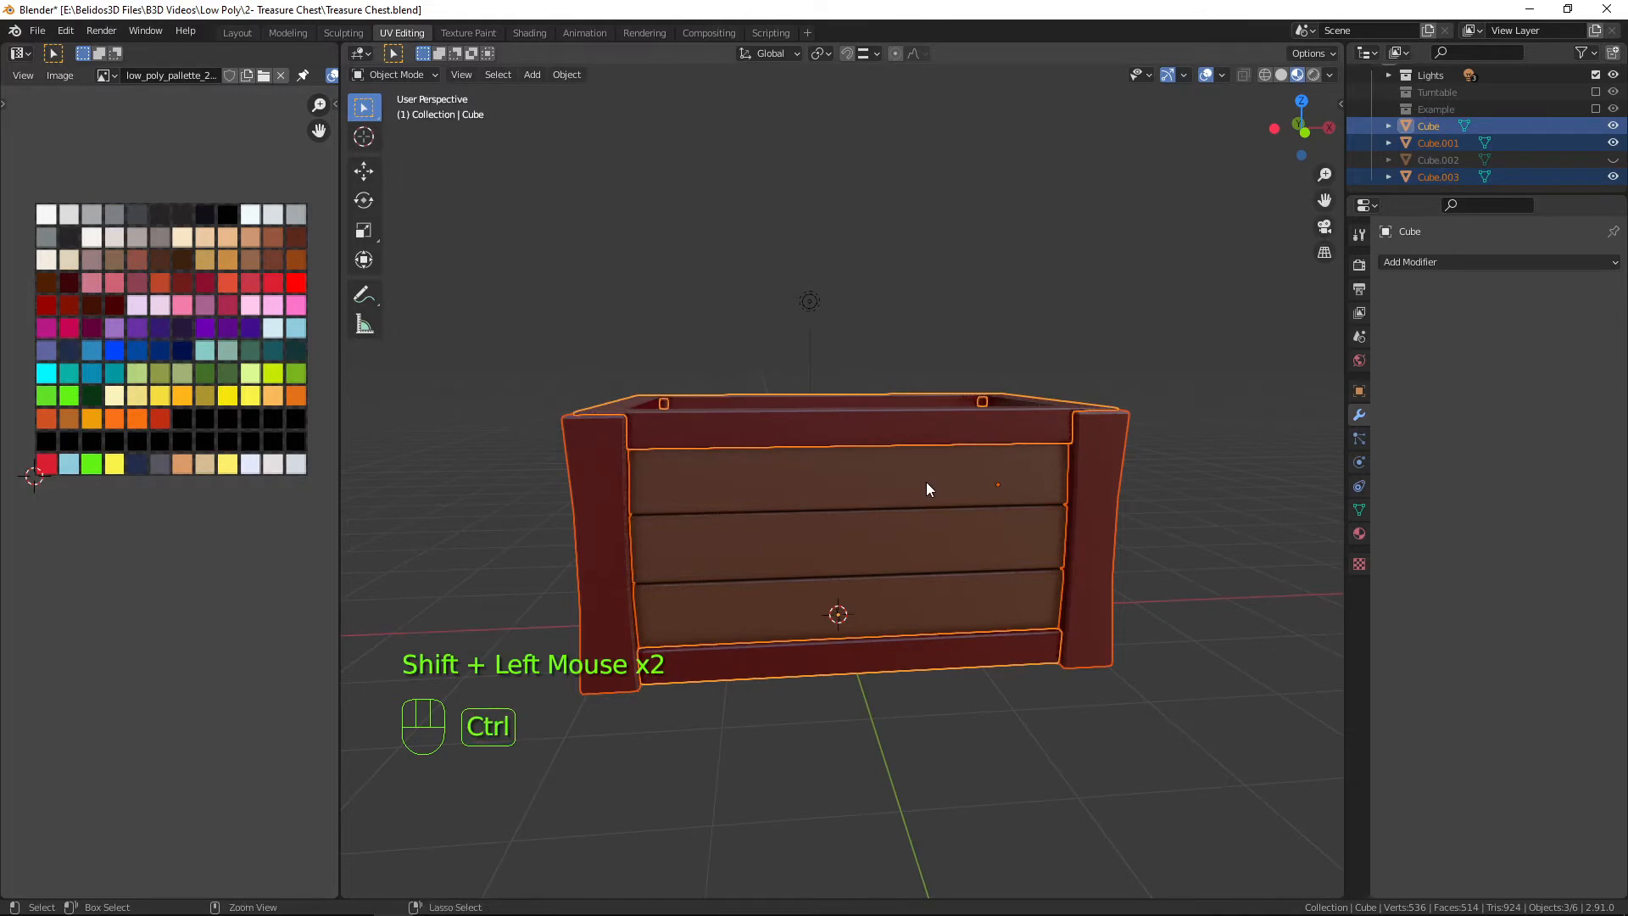
pyautogui.hotkey('ctrl', 'j')
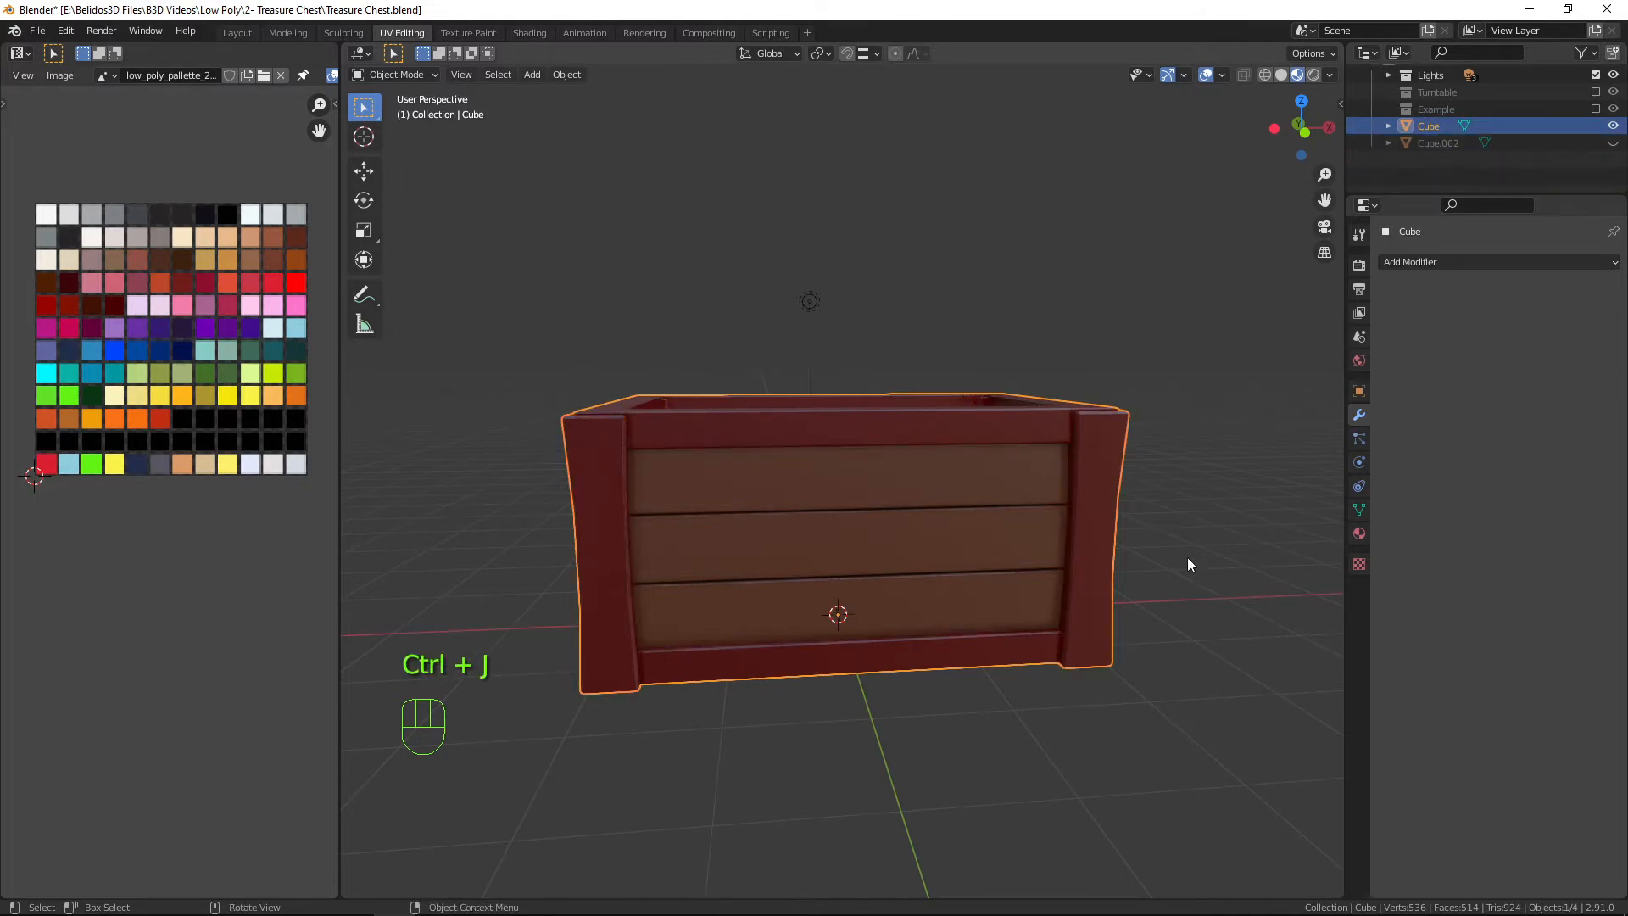
pyautogui.press('Tab')
pyautogui.moveTo(1161, 553); pyautogui.dragTo(975, 592, button='middle')
pyautogui.press('Tab')
pyautogui.press('a')
pyautogui.press('a')
pyautogui.press('a')
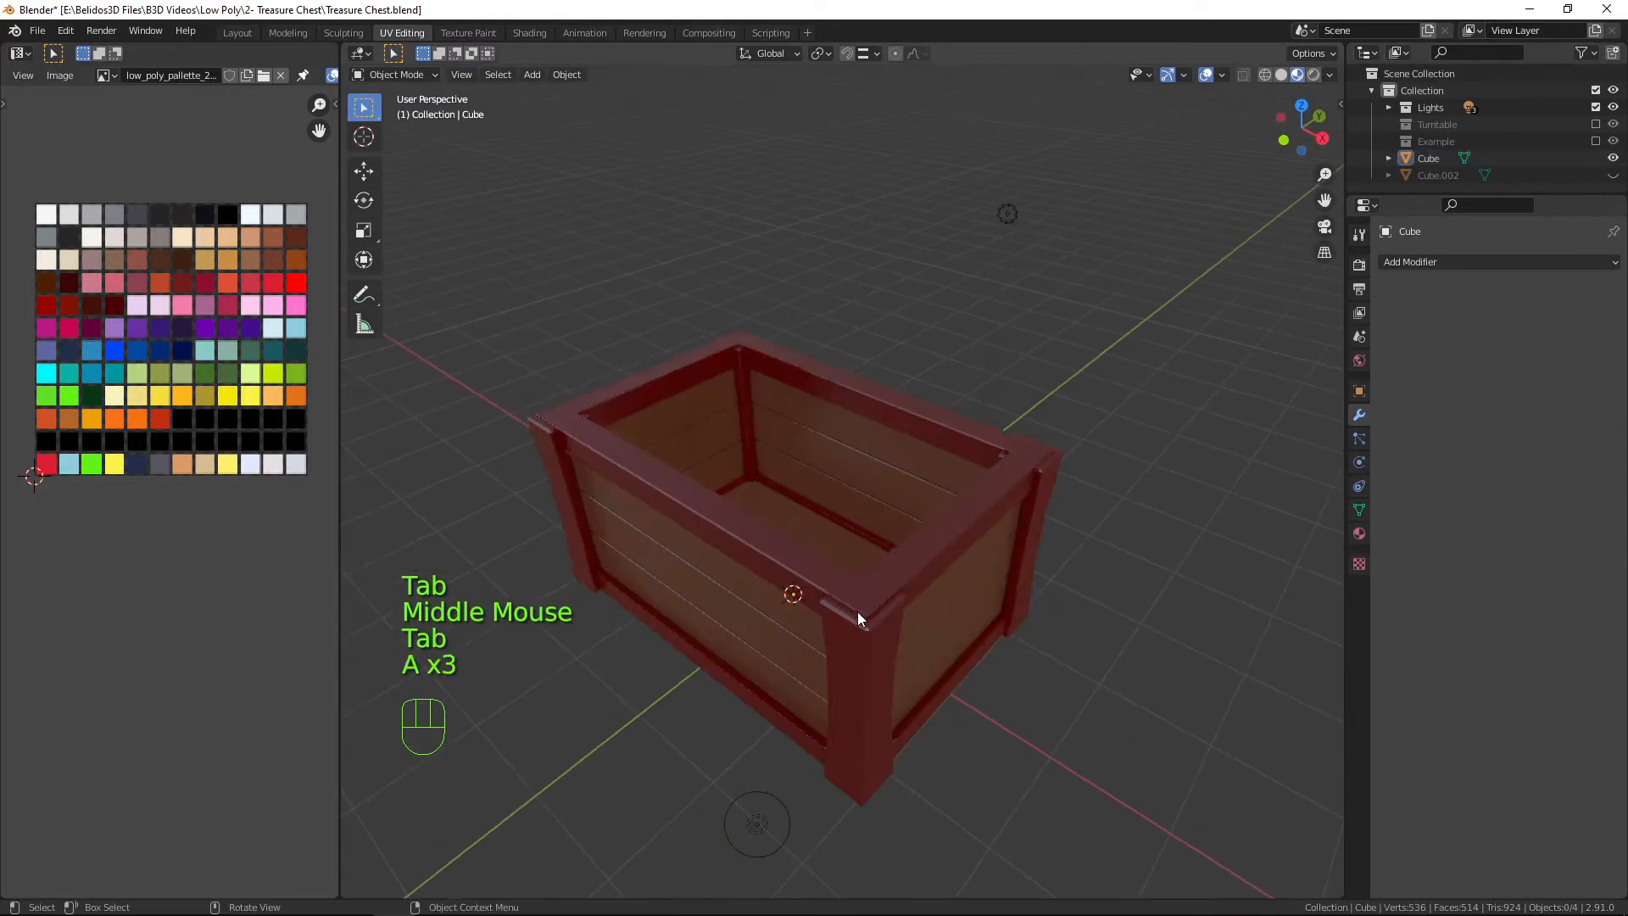
# Unhide the lid frame object Cube.002 above the chest and open it for mesh editing.
pyautogui.moveTo(861, 618); pyautogui.dragTo(923, 563, button='middle')
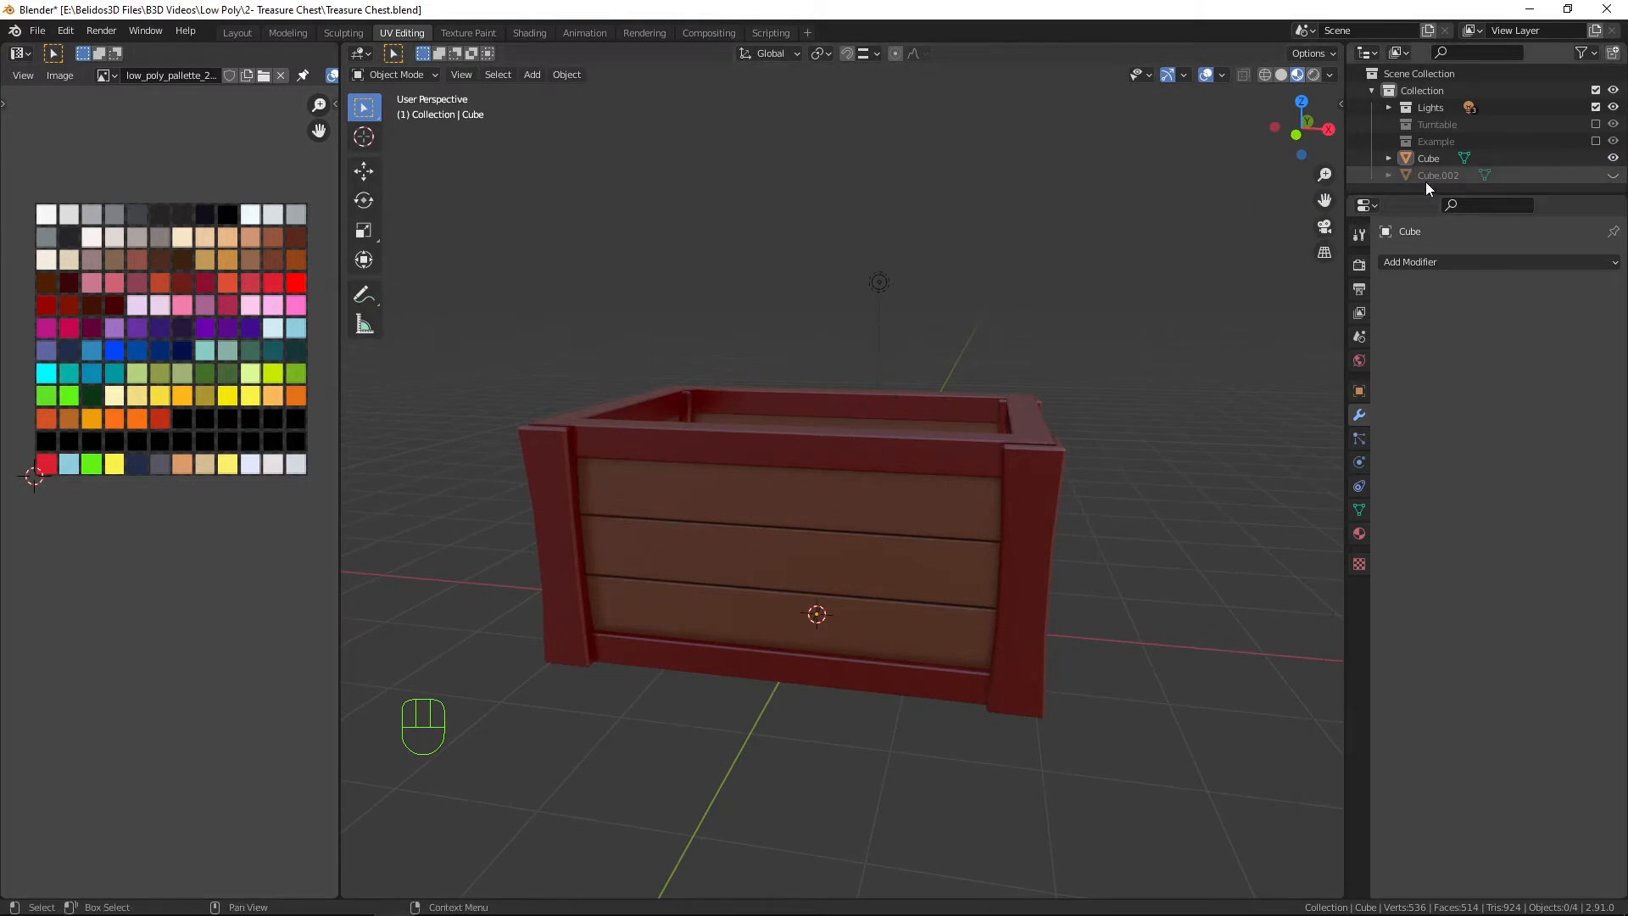
pyautogui.click(1612, 175)
pyautogui.moveTo(873, 450); pyautogui.dragTo(676, 468, button='middle')
pyautogui.click(849, 472)
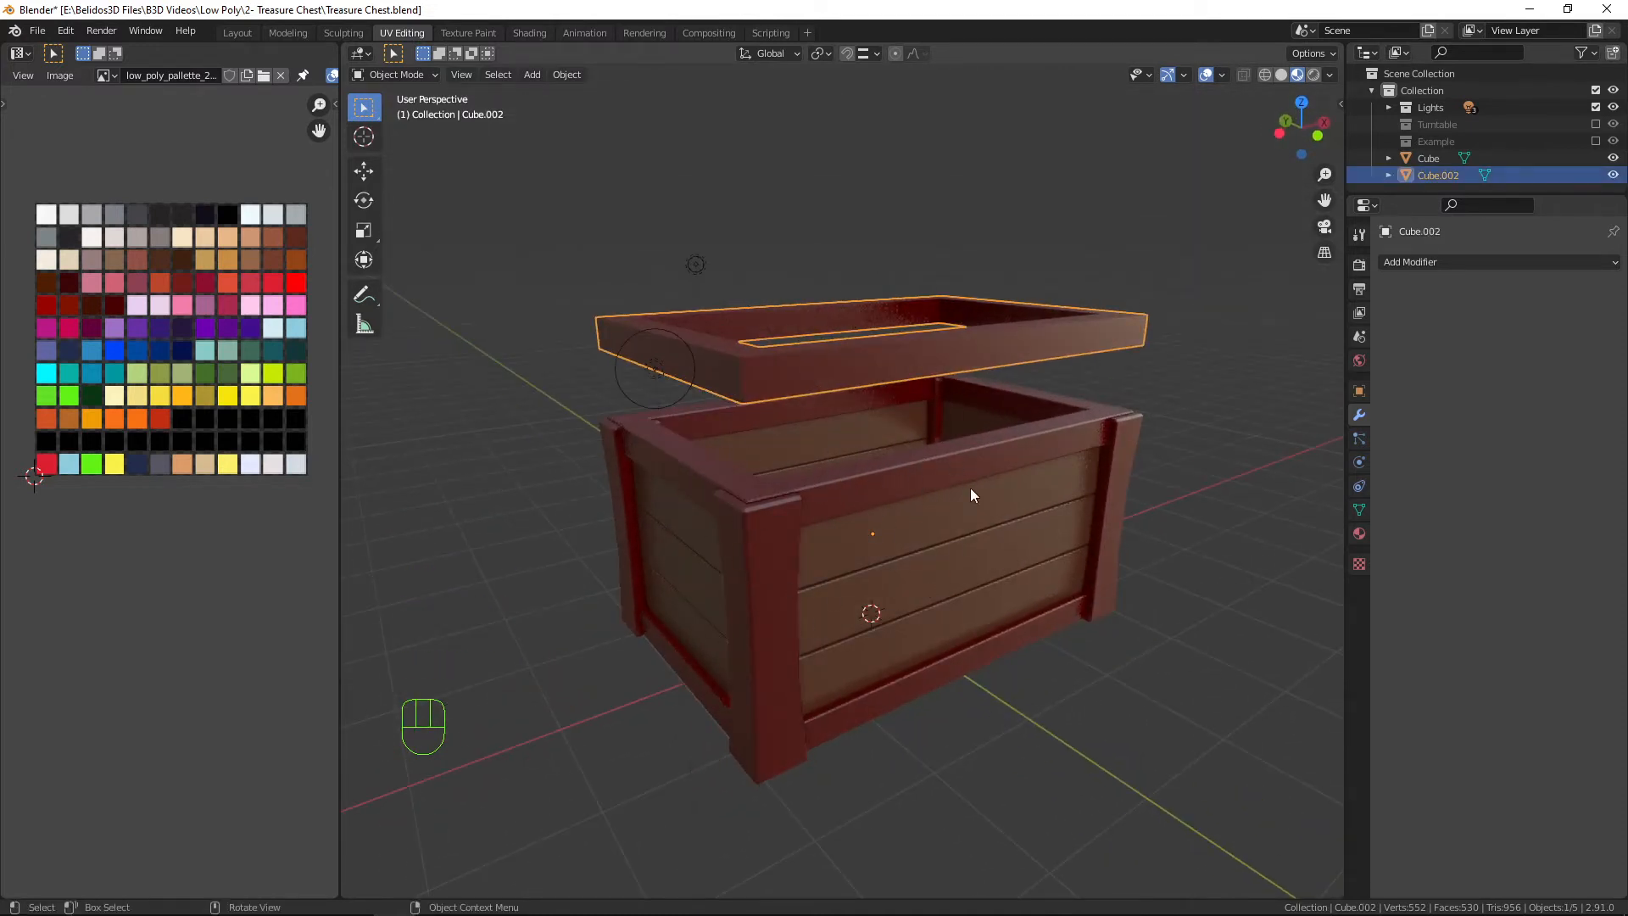
pyautogui.moveTo(970, 492); pyautogui.dragTo(716, 439, button='middle')
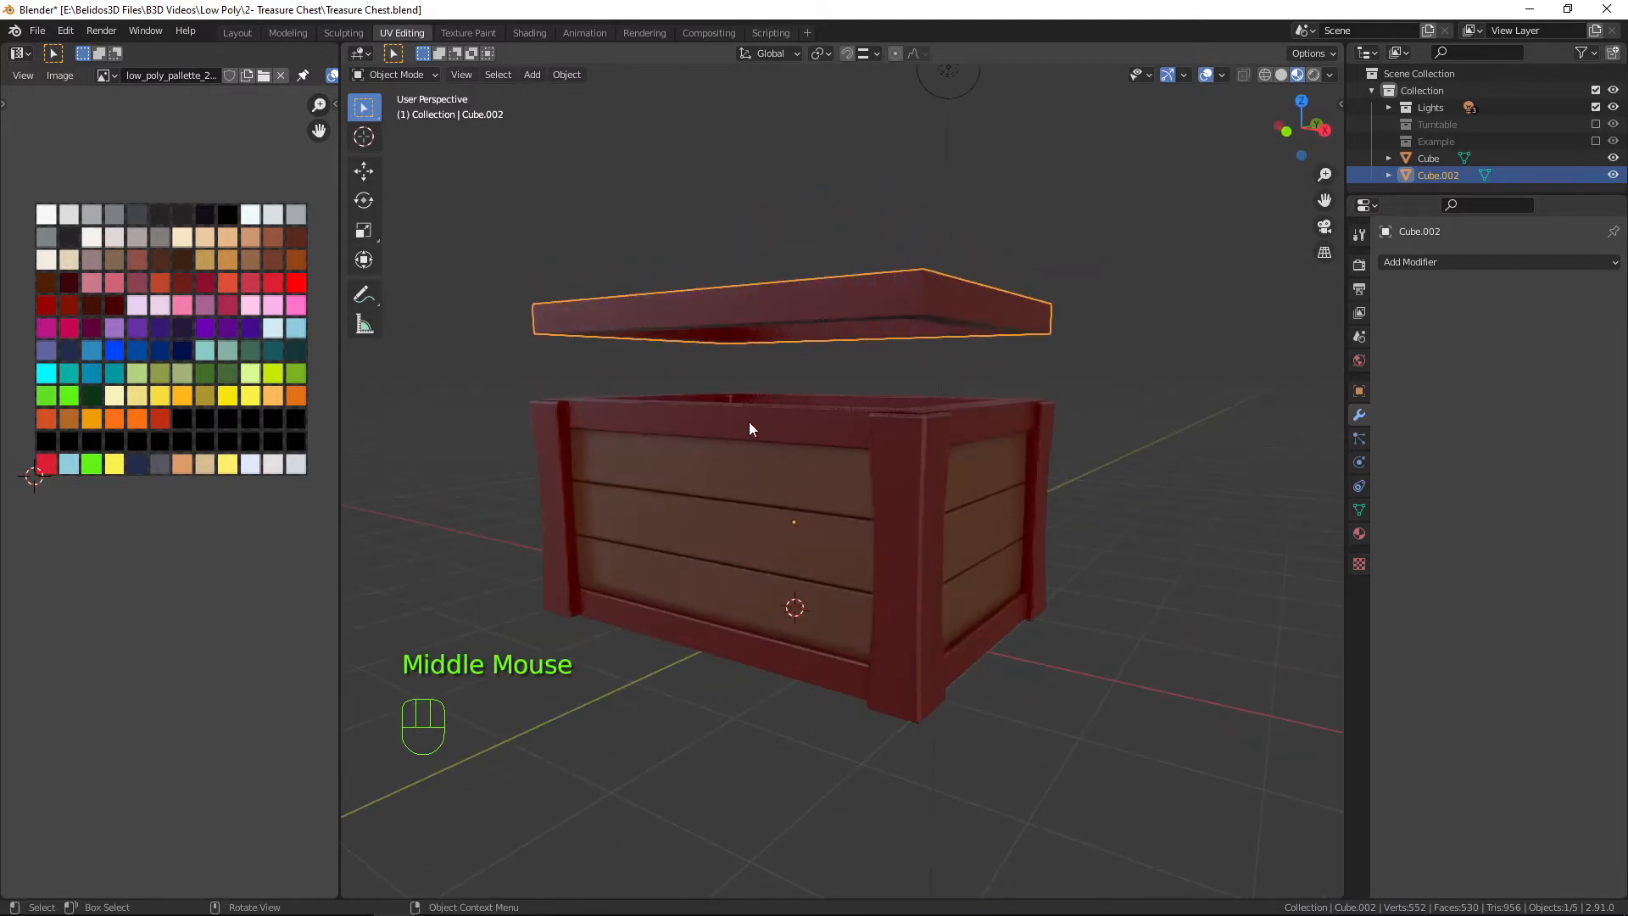
pyautogui.press('Tab')
pyautogui.keyDown('shift'); pyautogui.moveTo(814, 352); pyautogui.dragTo(738, 460, button='middle'); pyautogui.keyUp('shift')
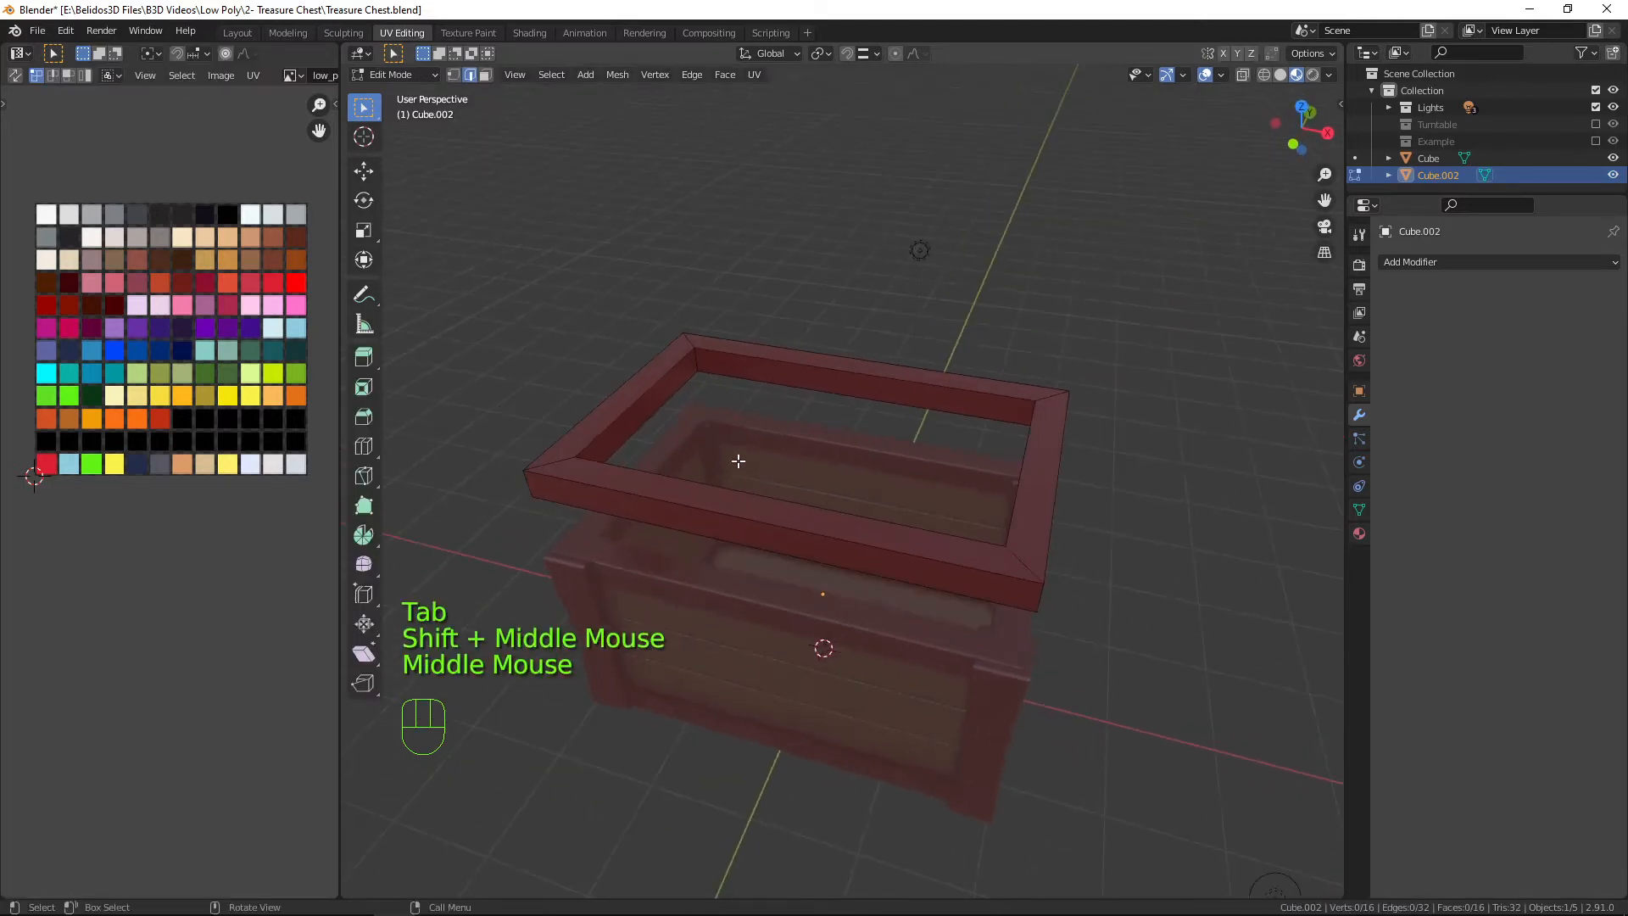
# Select the lid frame's inner and outer edge loops on top and bottom, plus its four outer vertical corner edges.
pyautogui.keyDown('alt'); pyautogui.click(604, 466); pyautogui.keyUp('alt')
pyautogui.keyDown('alt'); pyautogui.keyDown('shift'); pyautogui.click(579, 481); pyautogui.keyUp('shift'); pyautogui.keyUp('alt')
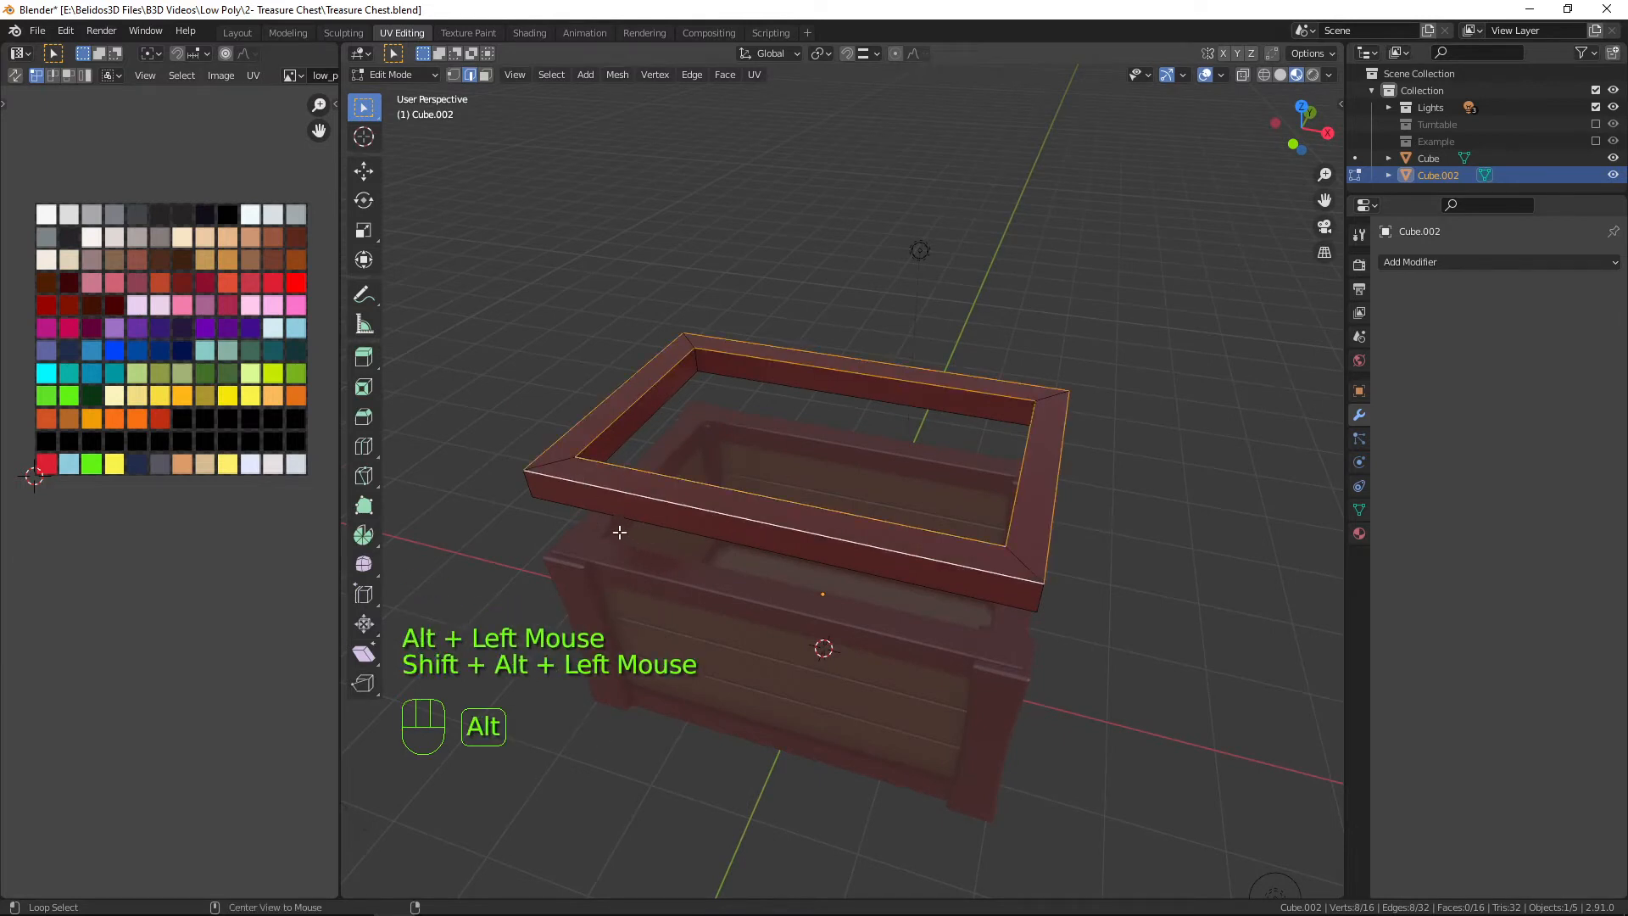
pyautogui.keyDown('alt'); pyautogui.keyDown('shift'); pyautogui.click(592, 510); pyautogui.keyUp('shift'); pyautogui.keyUp('alt')
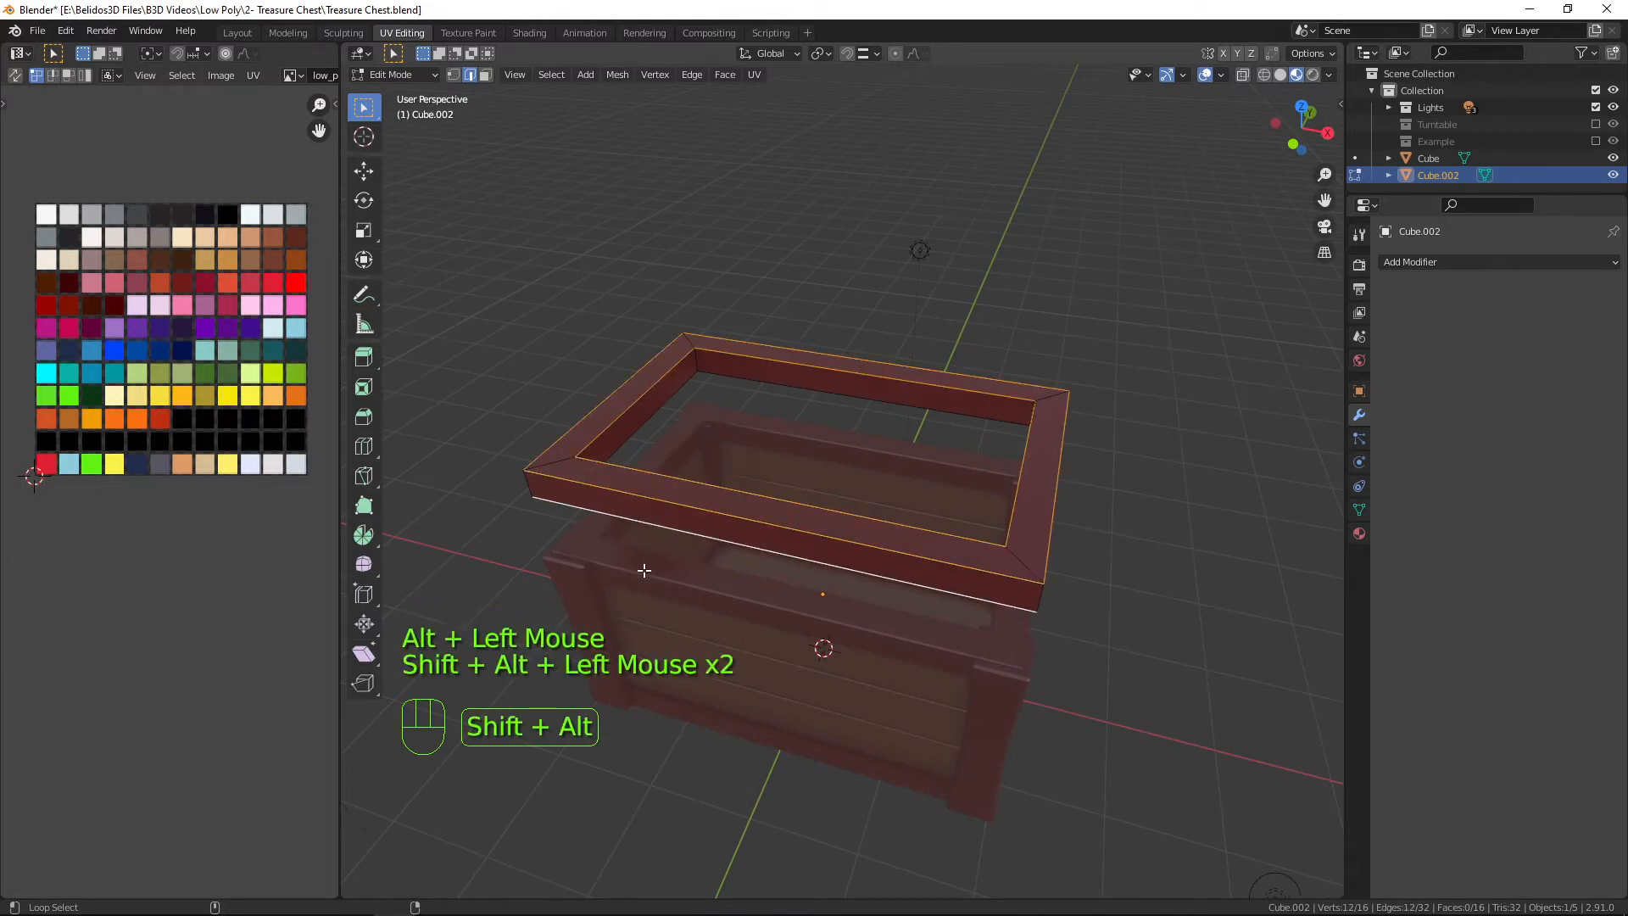
pyautogui.keyDown('shift'); pyautogui.click(529, 481); pyautogui.keyUp('shift')
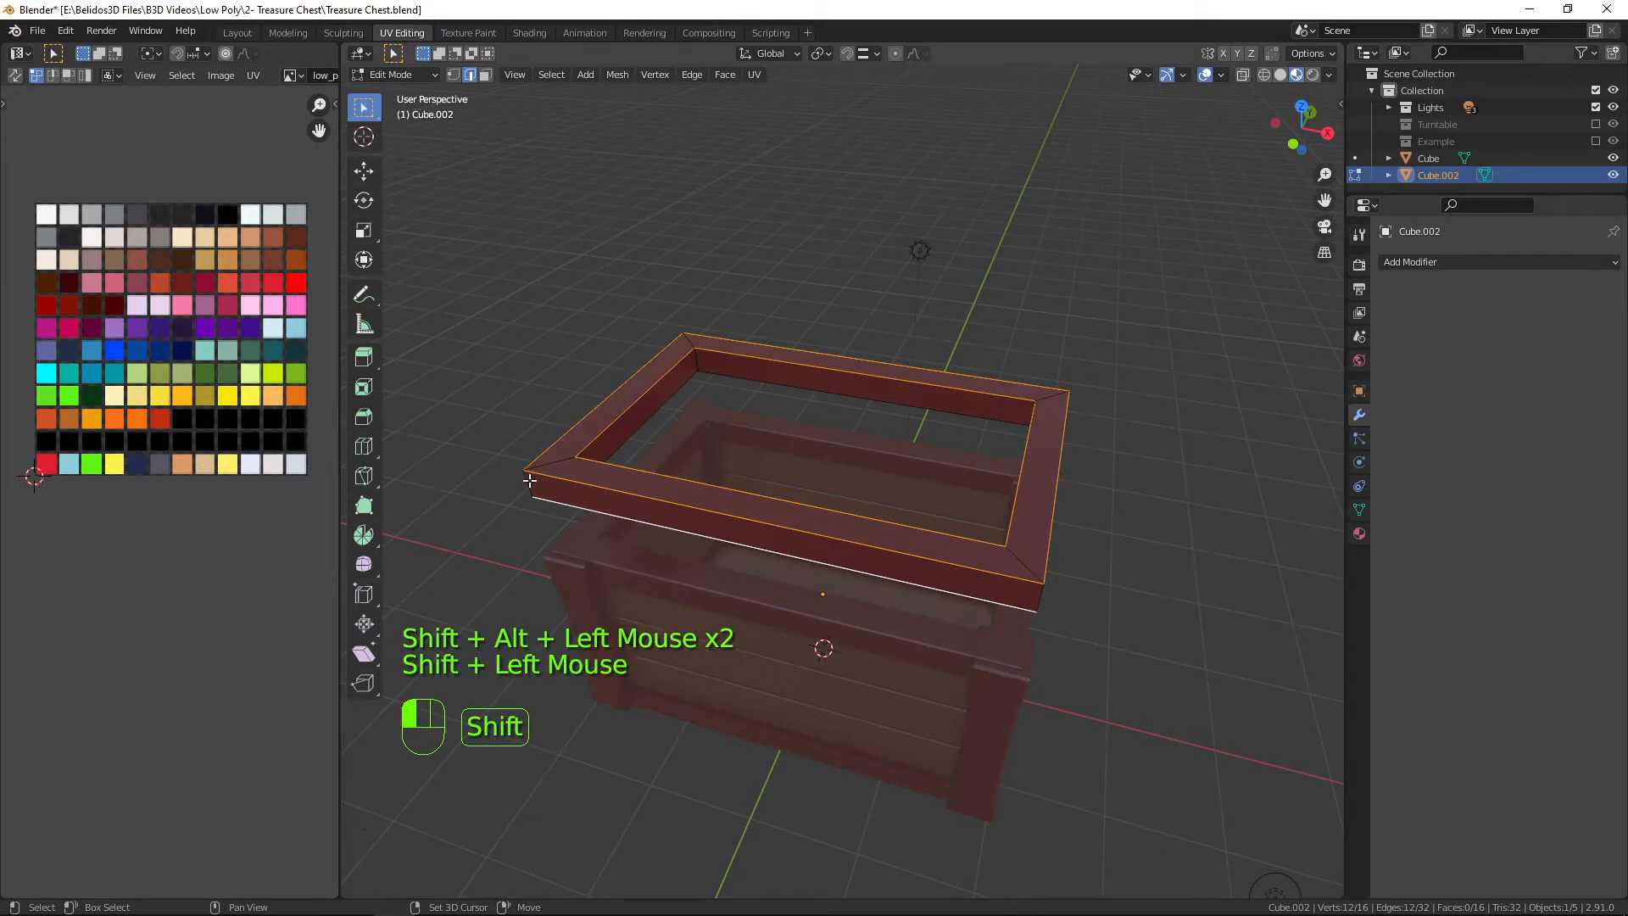
pyautogui.keyDown('shift'); pyautogui.click(1042, 595); pyautogui.keyUp('shift')
pyautogui.moveTo(1086, 603); pyautogui.dragTo(886, 589, button='middle')
pyautogui.keyDown('shift'); pyautogui.click(751, 456); pyautogui.keyUp('shift')
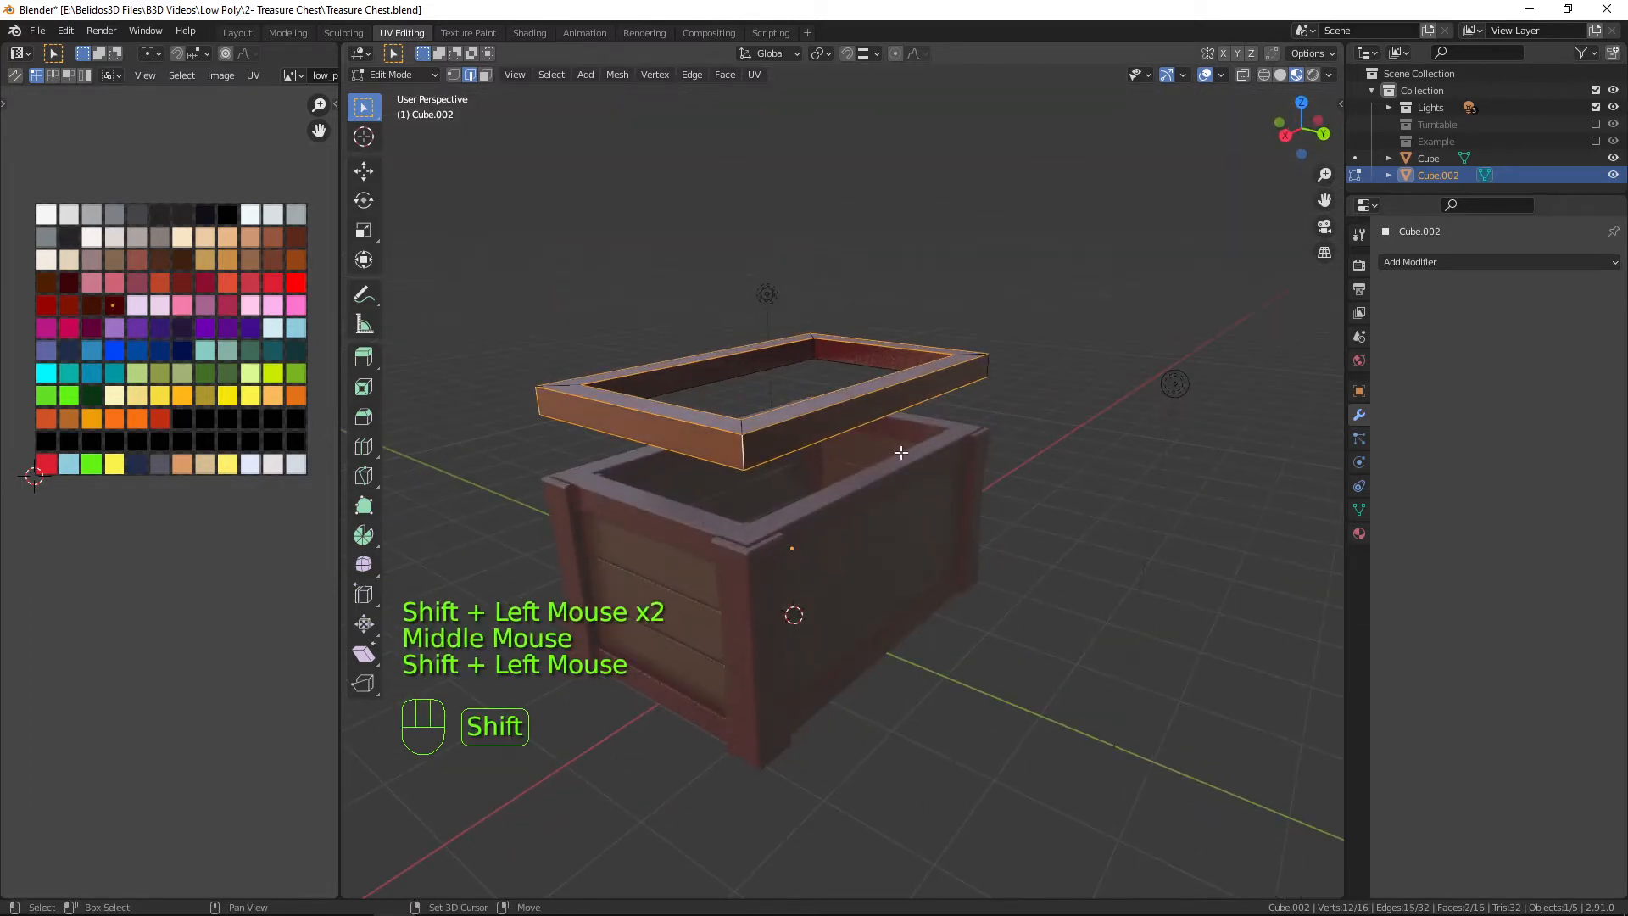
pyautogui.moveTo(975, 451); pyautogui.dragTo(768, 443, button='middle')
pyautogui.keyDown('shift'); pyautogui.click(903, 400); pyautogui.keyUp('shift')
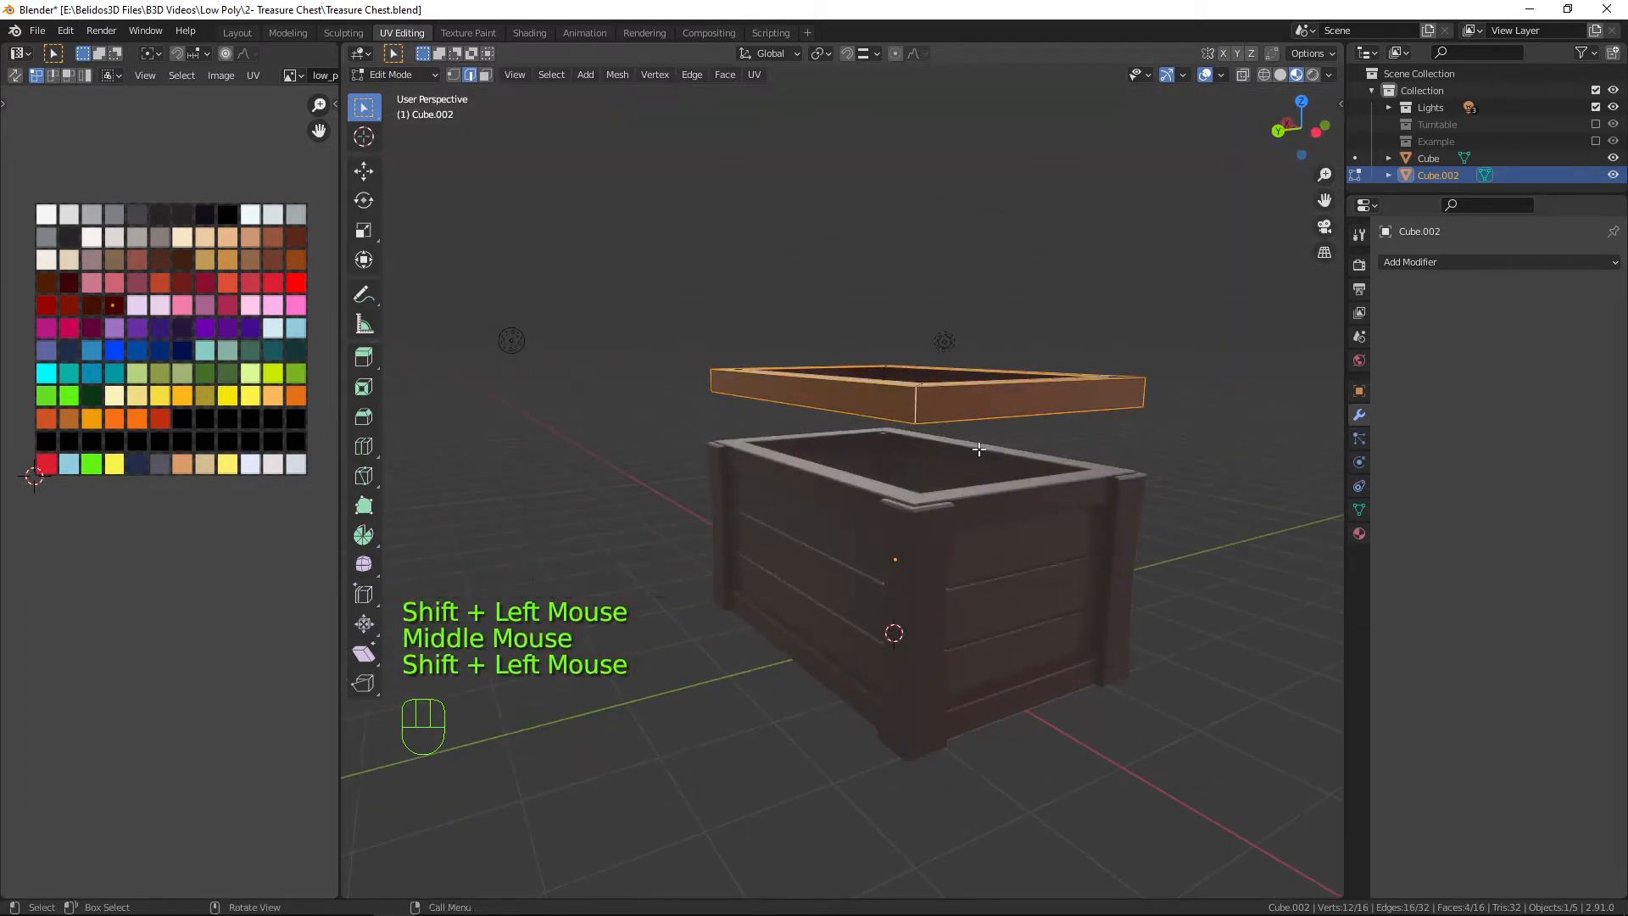
pyautogui.moveTo(904, 401); pyautogui.dragTo(835, 397, button='middle')
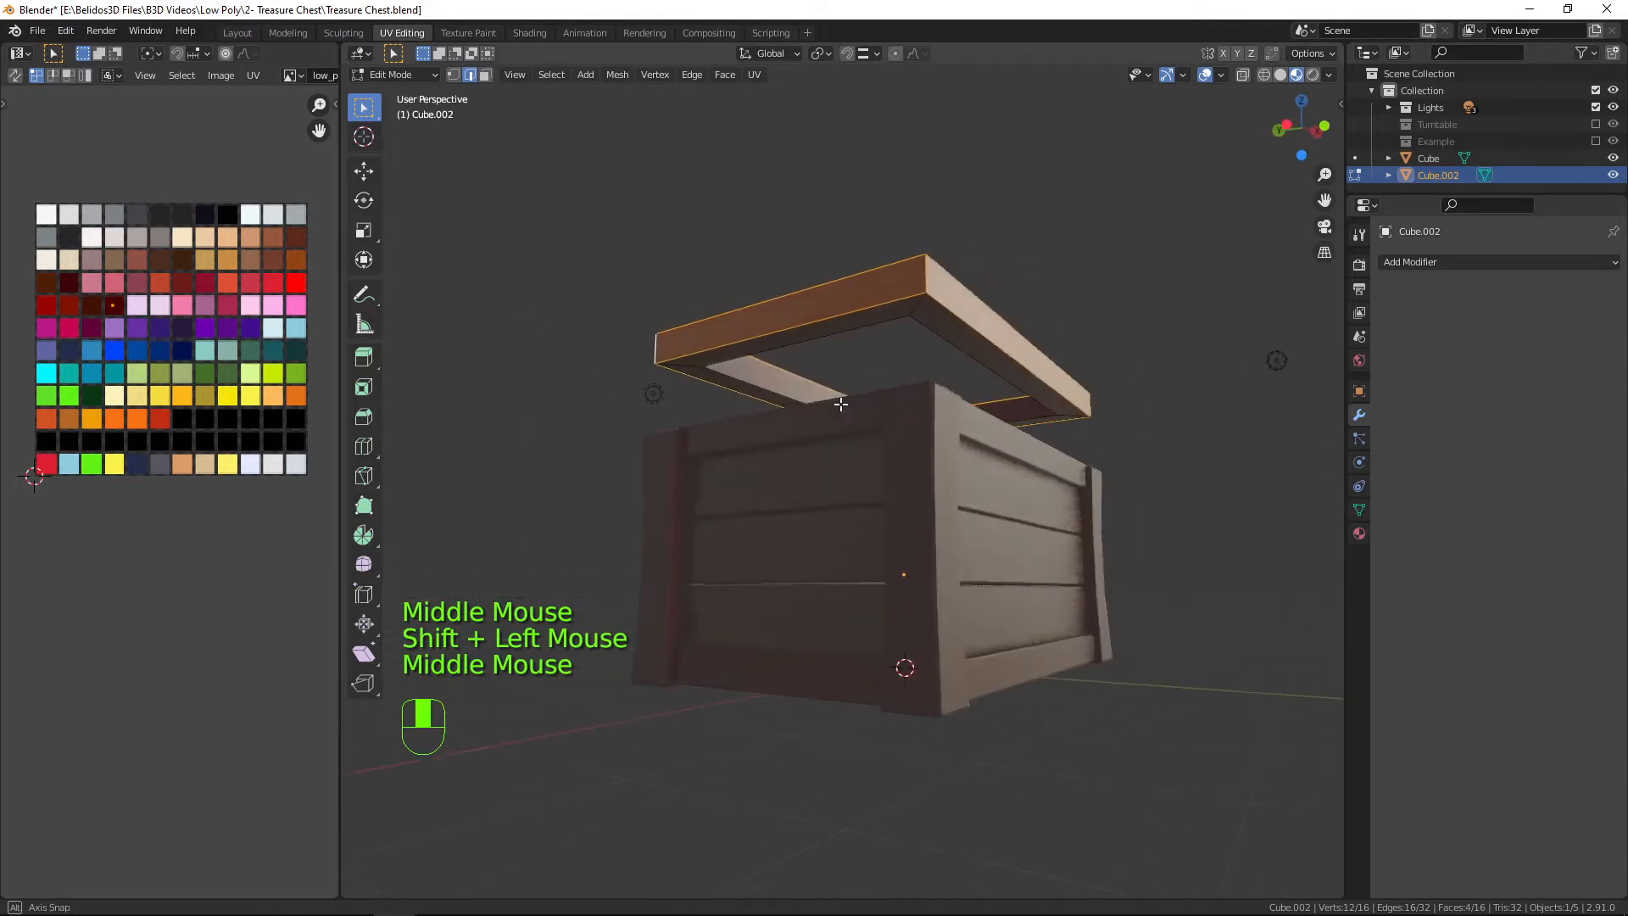
pyautogui.keyDown('alt'); pyautogui.keyDown('shift'); pyautogui.click(721, 378); pyautogui.keyUp('shift'); pyautogui.keyUp('alt')
# Bevel the selected lid frame edges with one segment and a width of 0.0102 m.
pyautogui.moveTo(722, 378); pyautogui.dragTo(970, 541, button='middle')
pyautogui.scroll(3, 970, 541)
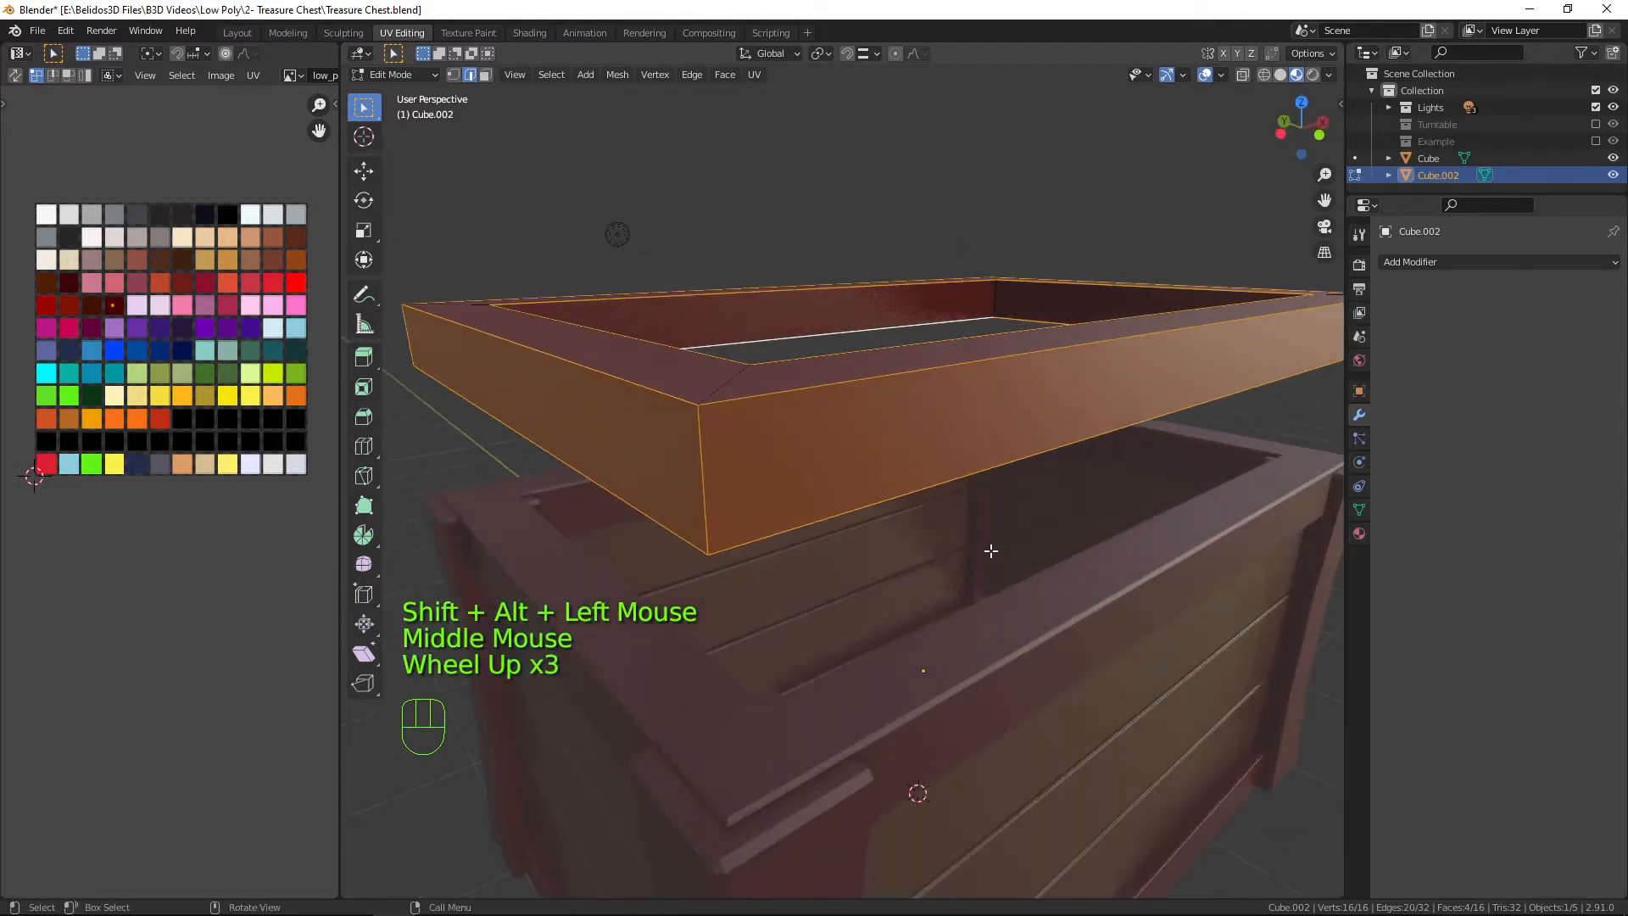
pyautogui.hotkey('ctrl', 'b')
pyautogui.click(1011, 567)
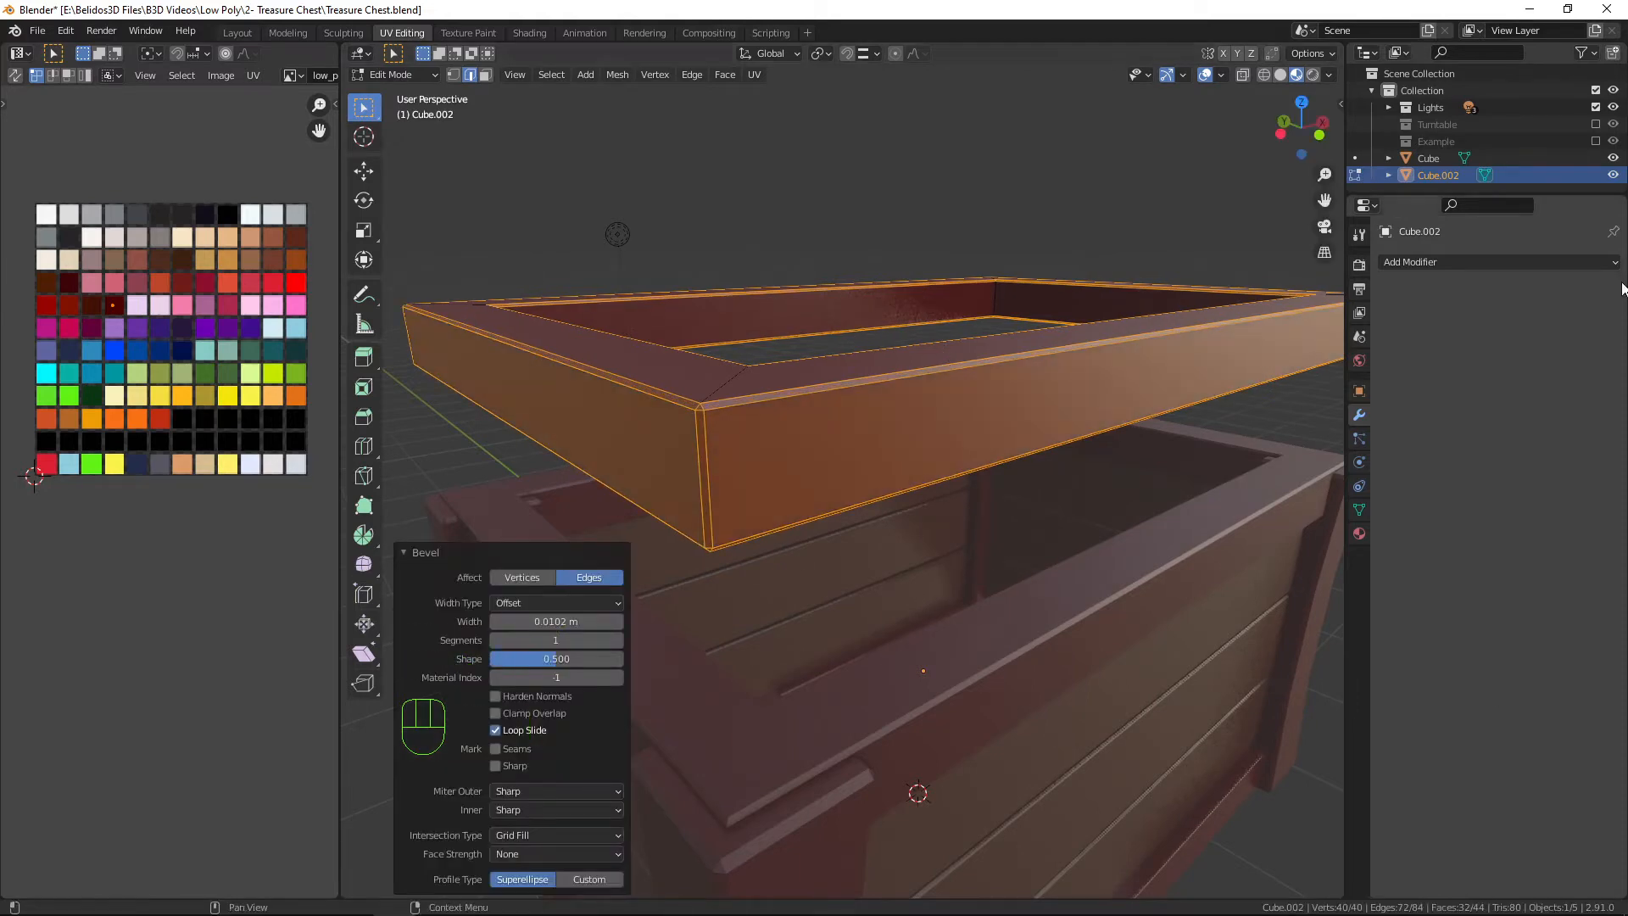
pyautogui.moveTo(722, 585); pyautogui.dragTo(876, 512, button='middle')
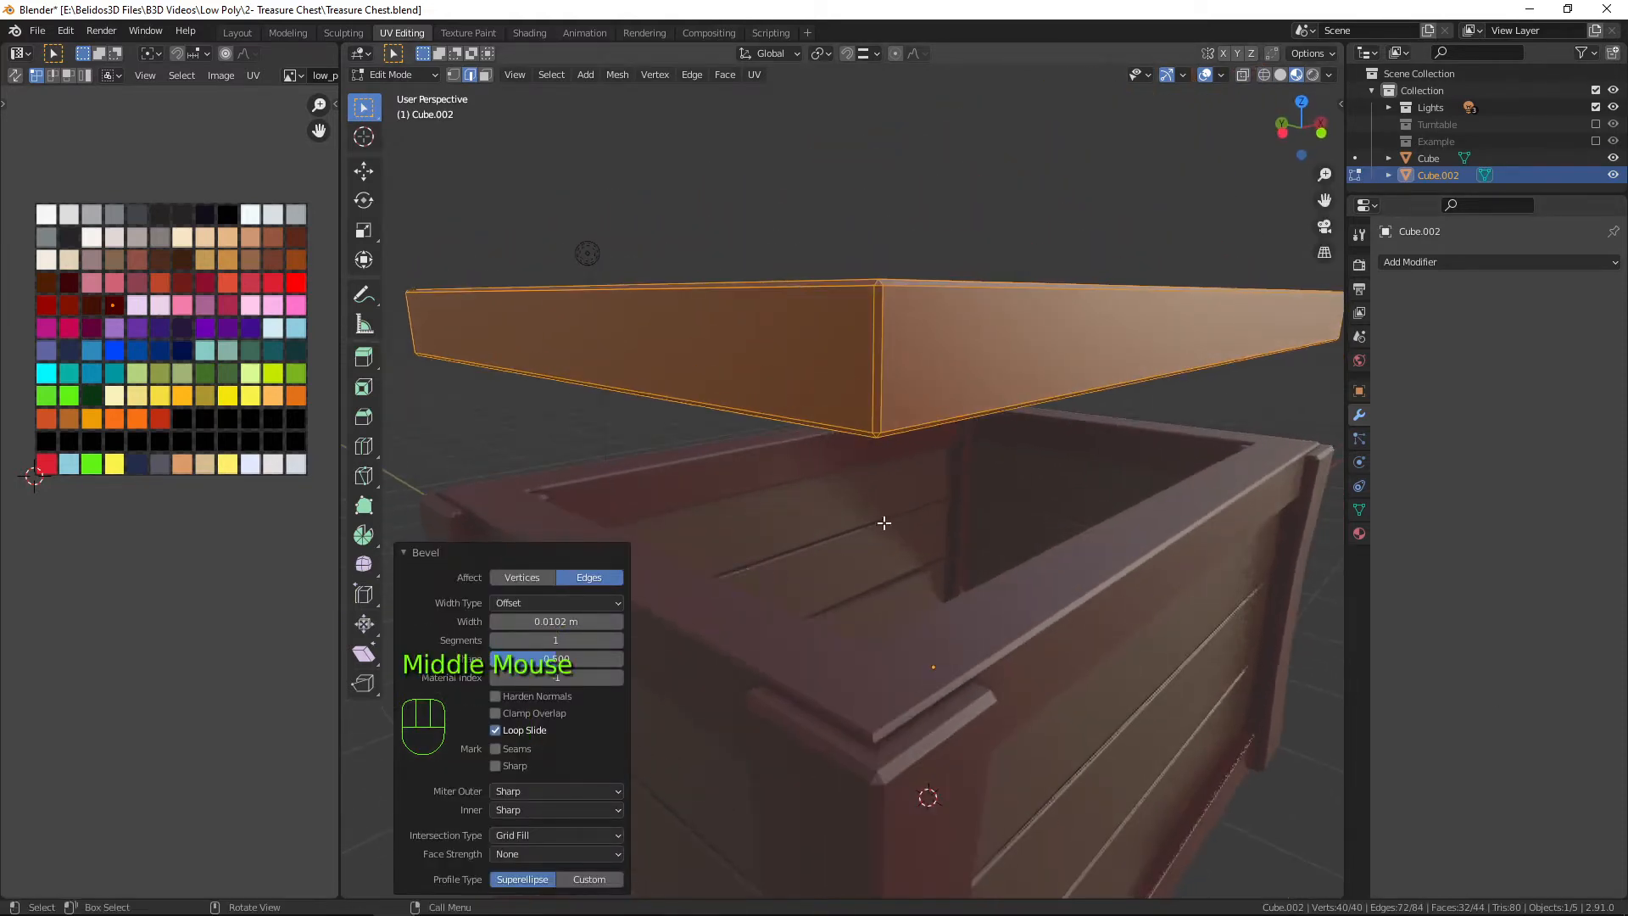
# Shade the lid frame smooth in Object Mode and enable Auto Smooth at 30° on its mesh.
pyautogui.press('Tab')
pyautogui.rightClick(924, 369)
pyautogui.click(924, 369)
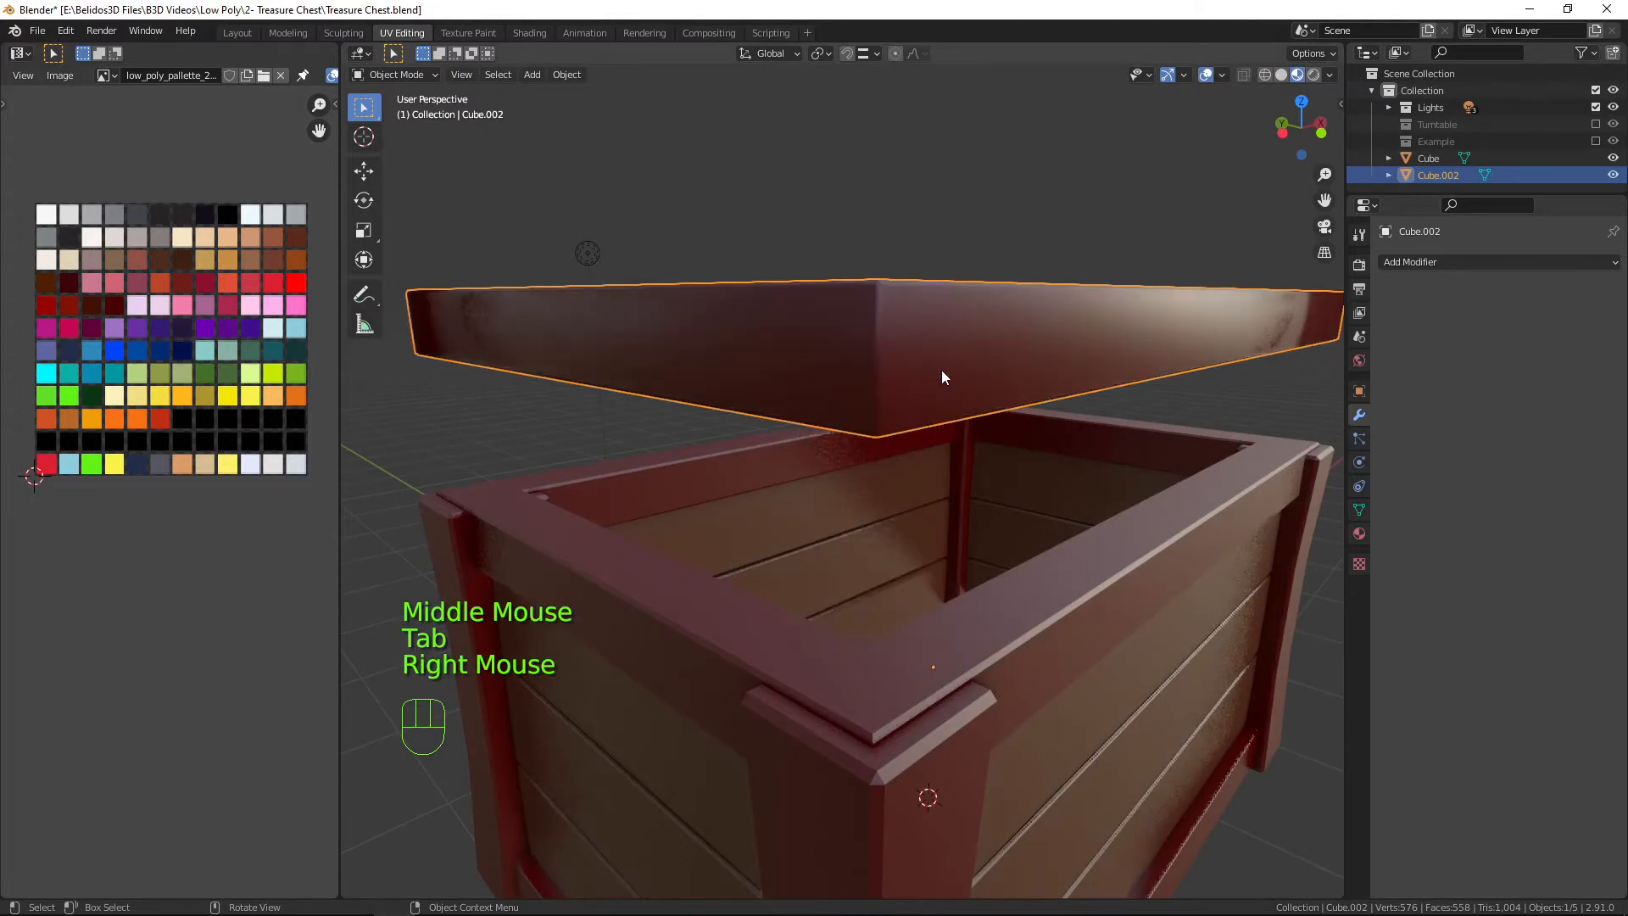
pyautogui.click(1358, 512)
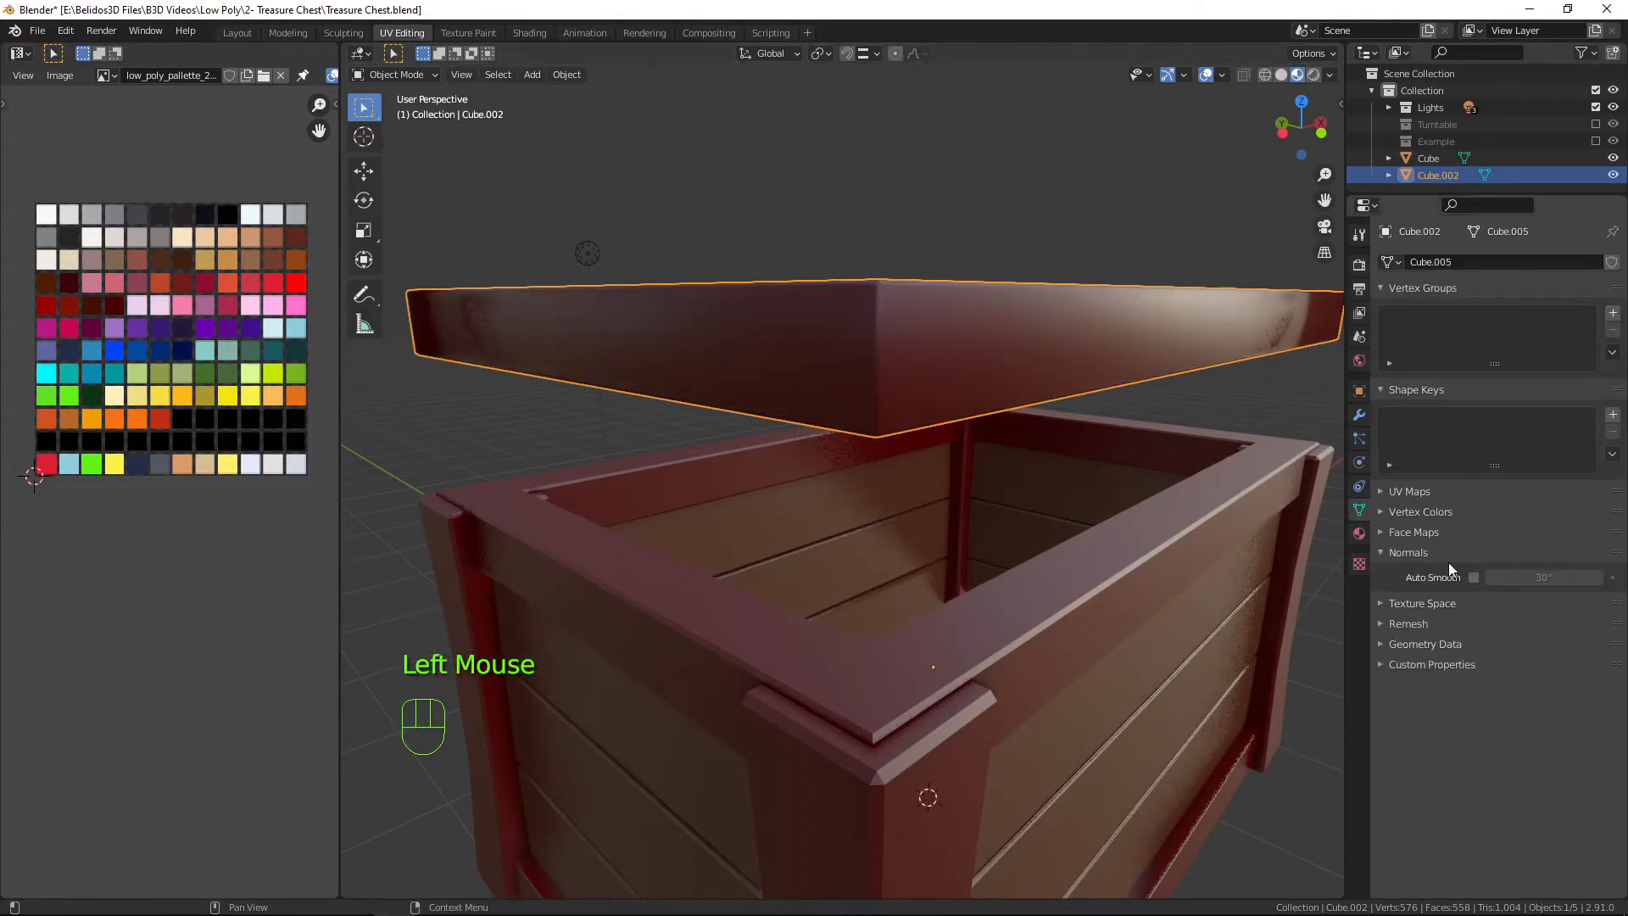
pyautogui.click(1471, 577)
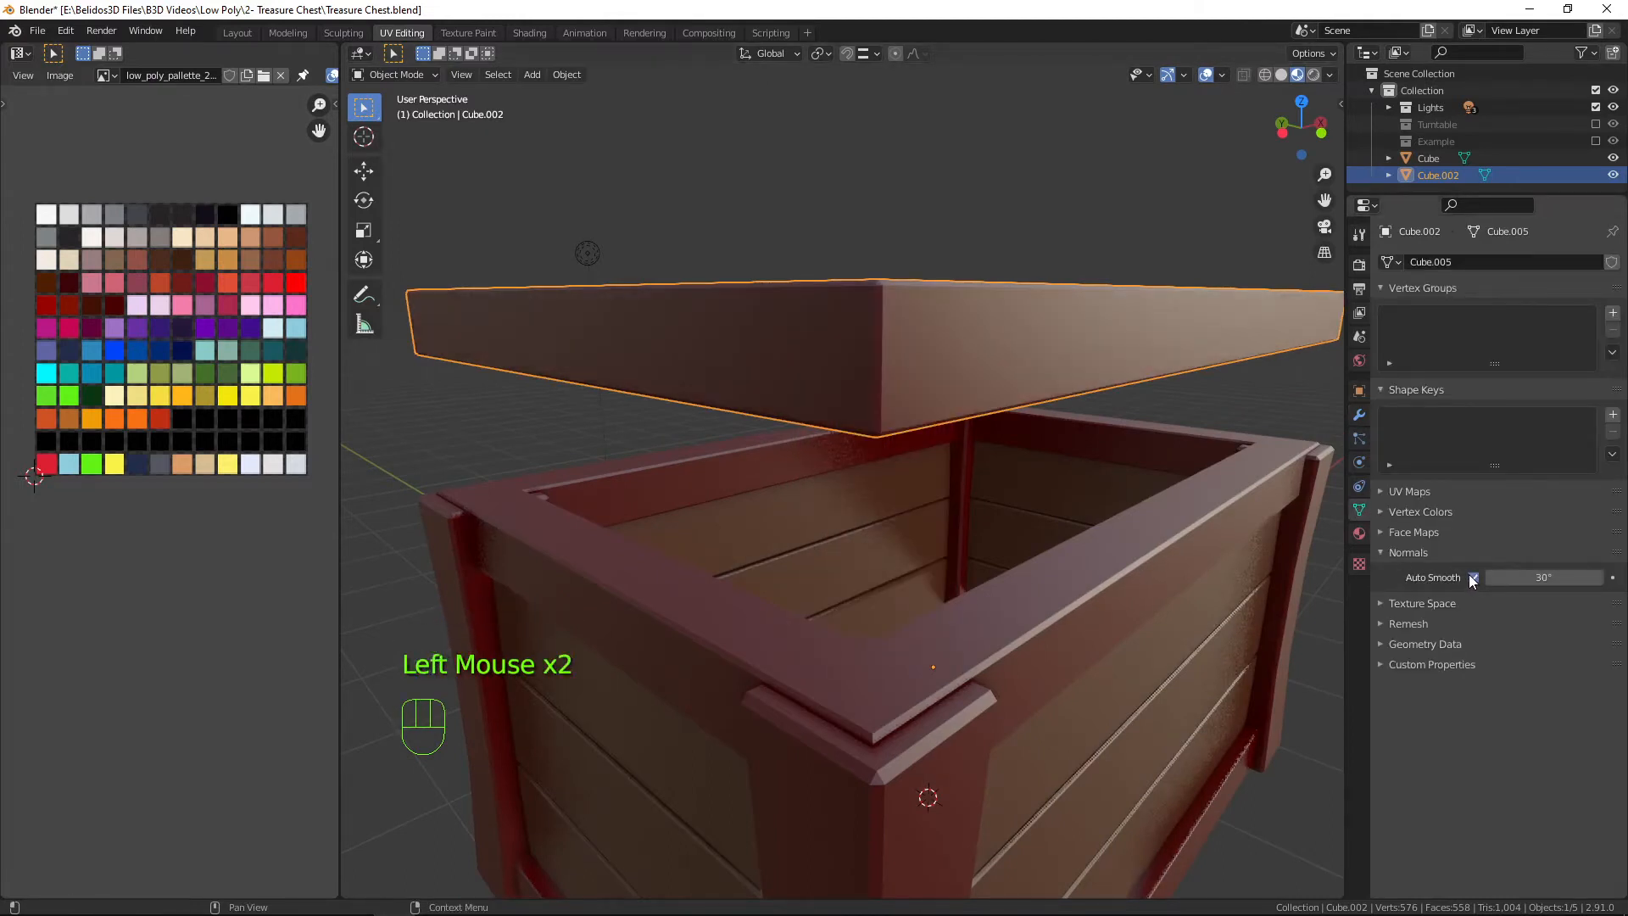
pyautogui.moveTo(1085, 358)
pyautogui.mouseDown(button='middle')
pyautogui.moveTo(974, 435)
pyautogui.moveTo(861, 414)
pyautogui.moveTo(939, 398)
pyautogui.moveTo(867, 413)
pyautogui.moveTo(954, 359)
pyautogui.moveTo(1067, 399)
pyautogui.moveTo(950, 386)
pyautogui.moveTo(1024, 419)
pyautogui.moveTo(1111, 565)
pyautogui.moveTo(1005, 567)
pyautogui.moveTo(914, 596)
pyautogui.moveTo(994, 551)
pyautogui.moveTo(890, 592)
pyautogui.mouseUp(button='middle')
pyautogui.scroll(-3, 939, 399)
pyautogui.scroll(3, 914, 596)
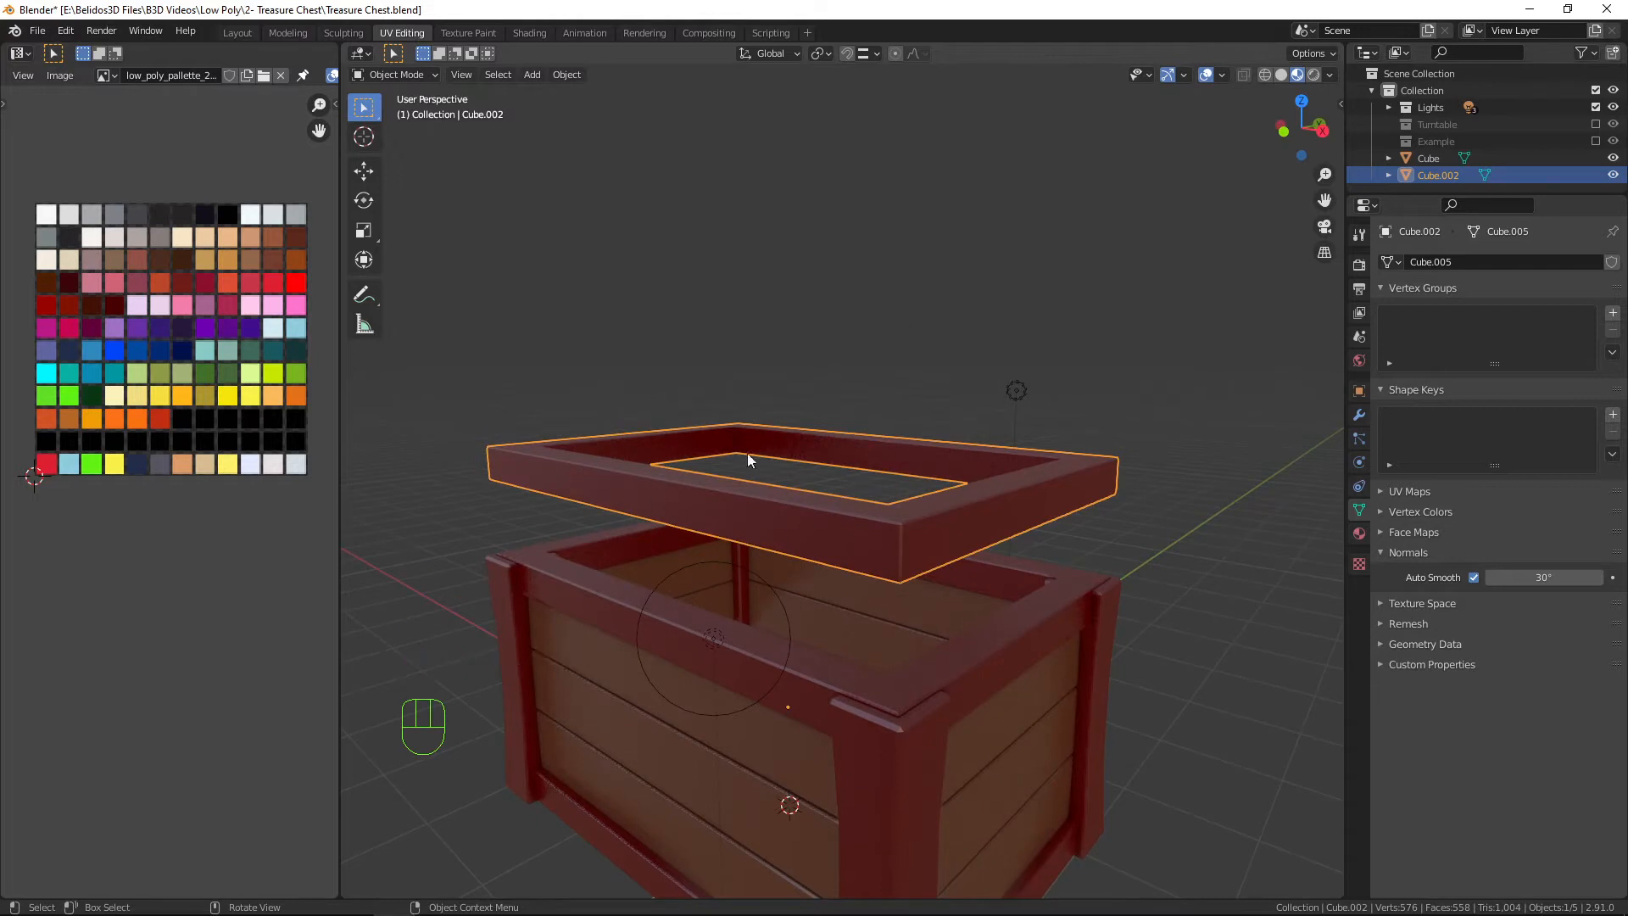
# Lower the lid frame along Z until it sits just above the chest base's top rim.
pyautogui.moveTo(943, 571); pyautogui.dragTo(836, 575, button='middle')
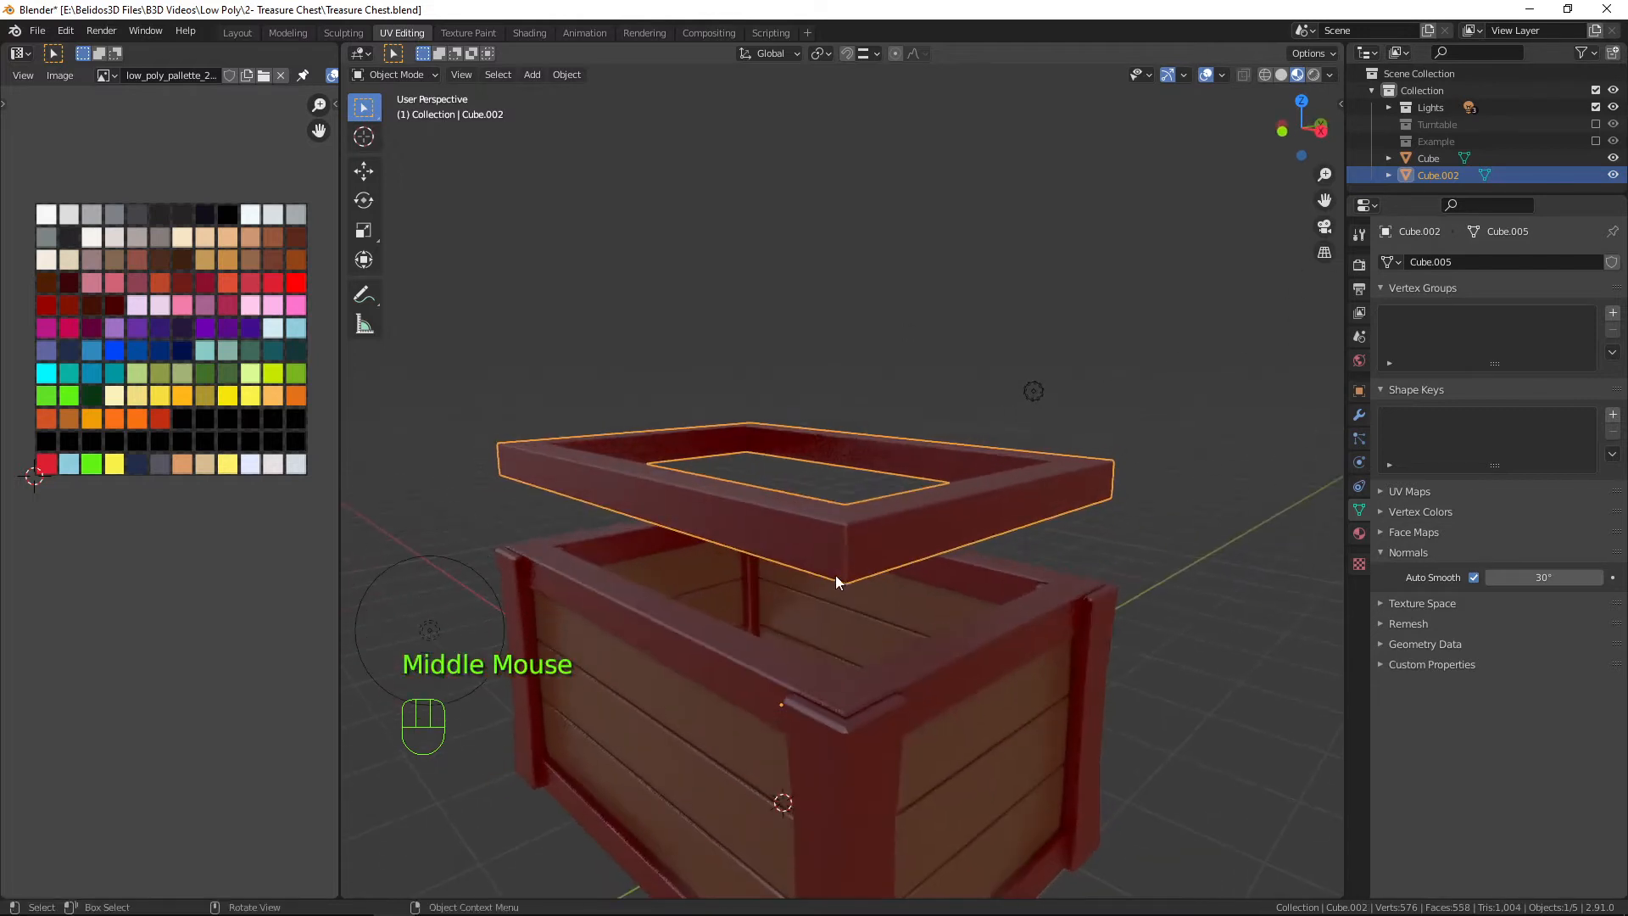
pyautogui.keyDown('alt'); pyautogui.moveTo(722, 598); pyautogui.dragTo(897, 582, button='middle'); pyautogui.keyUp('alt')
pyautogui.press('KP_1')
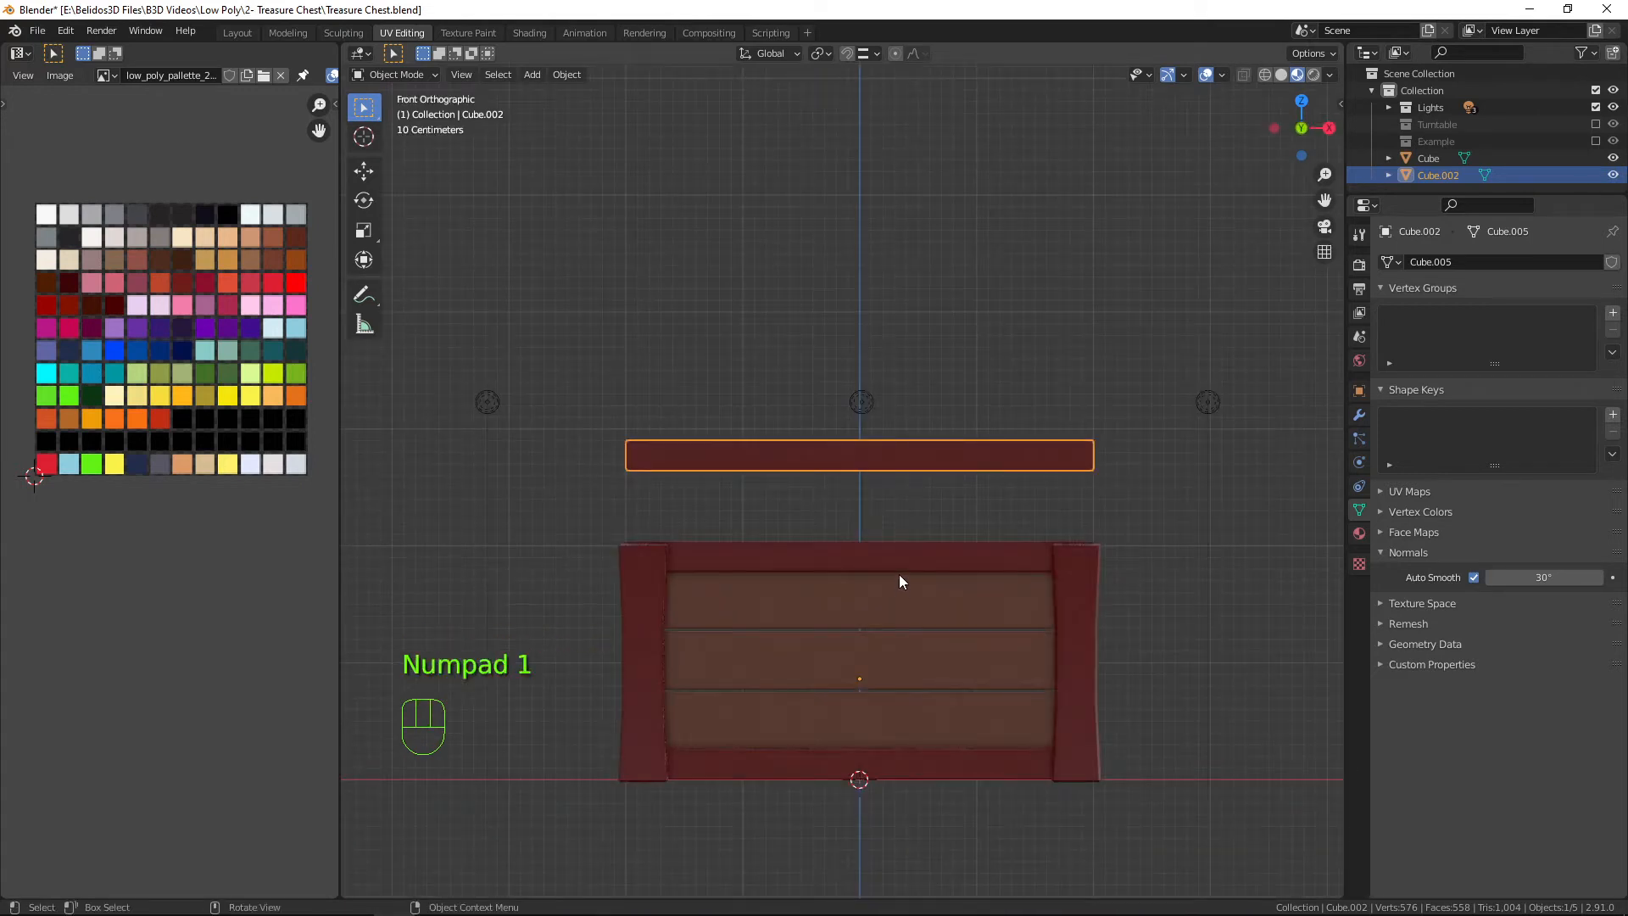
pyautogui.press('g')
pyautogui.press('z')
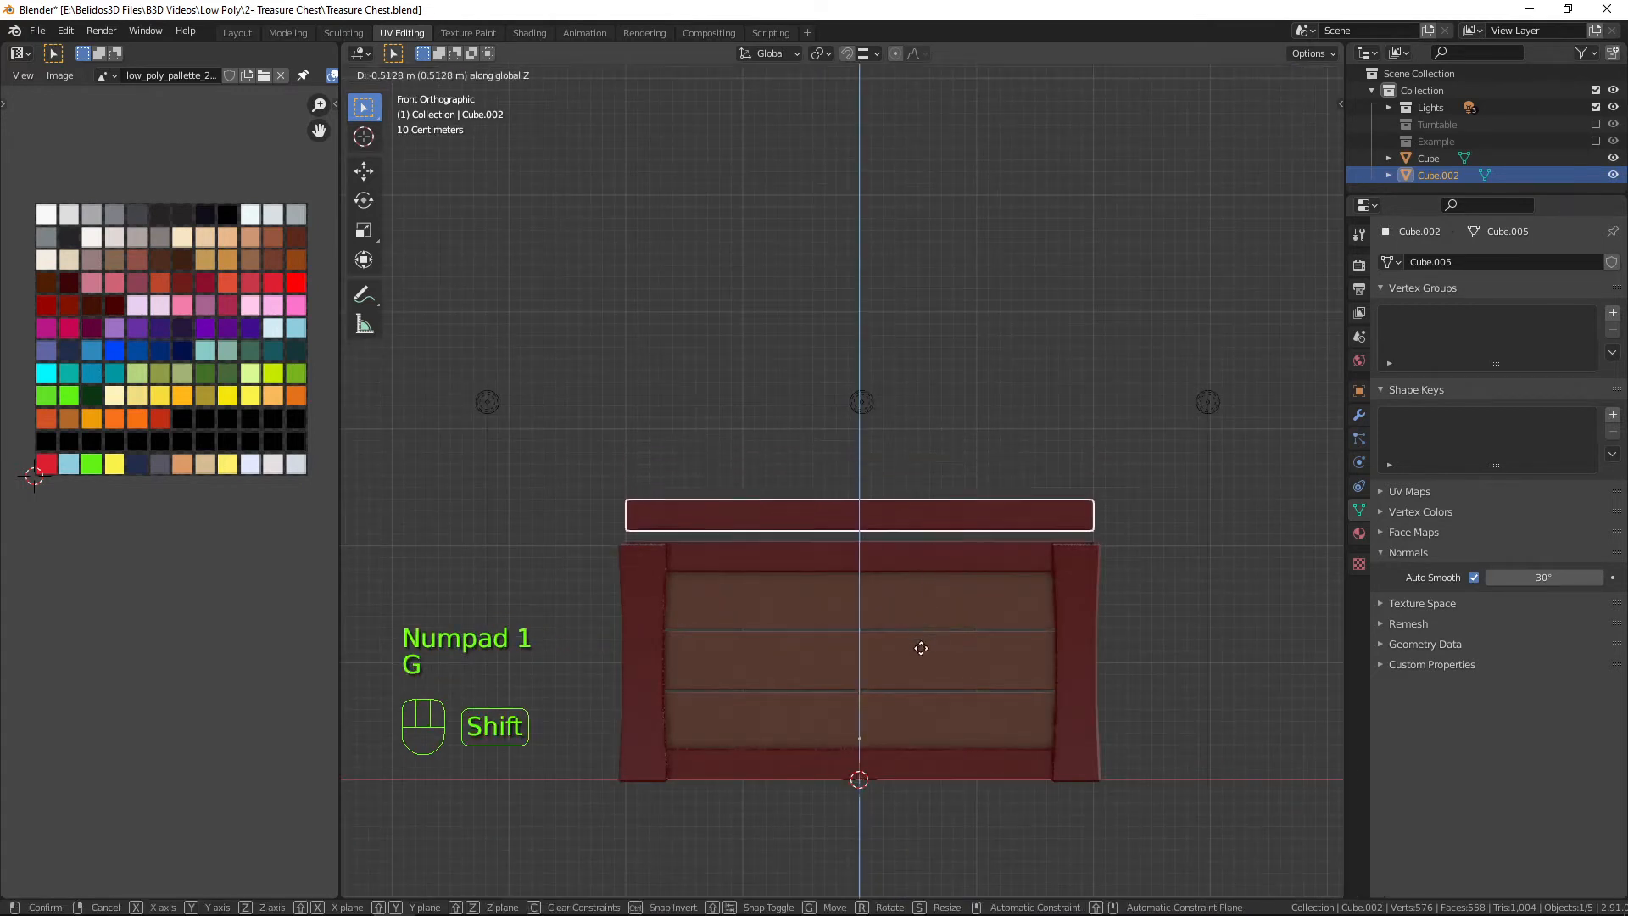
pyautogui.click(917, 726)
# Scale the lid frame's whole mesh by about 1.008 in X and Y only, keeping its height, and return to Object Mode.
pyautogui.scroll(4, 1017, 720)
pyautogui.keyDown('shift'); pyautogui.moveTo(1107, 712); pyautogui.dragTo(1009, 582, button='middle'); pyautogui.keyUp('shift')
pyautogui.scroll(-1, 1038, 618)
pyautogui.scroll(-1, 1110, 500)
pyautogui.moveTo(1110, 500); pyautogui.dragTo(995, 539, button='middle')
pyautogui.press('Tab')
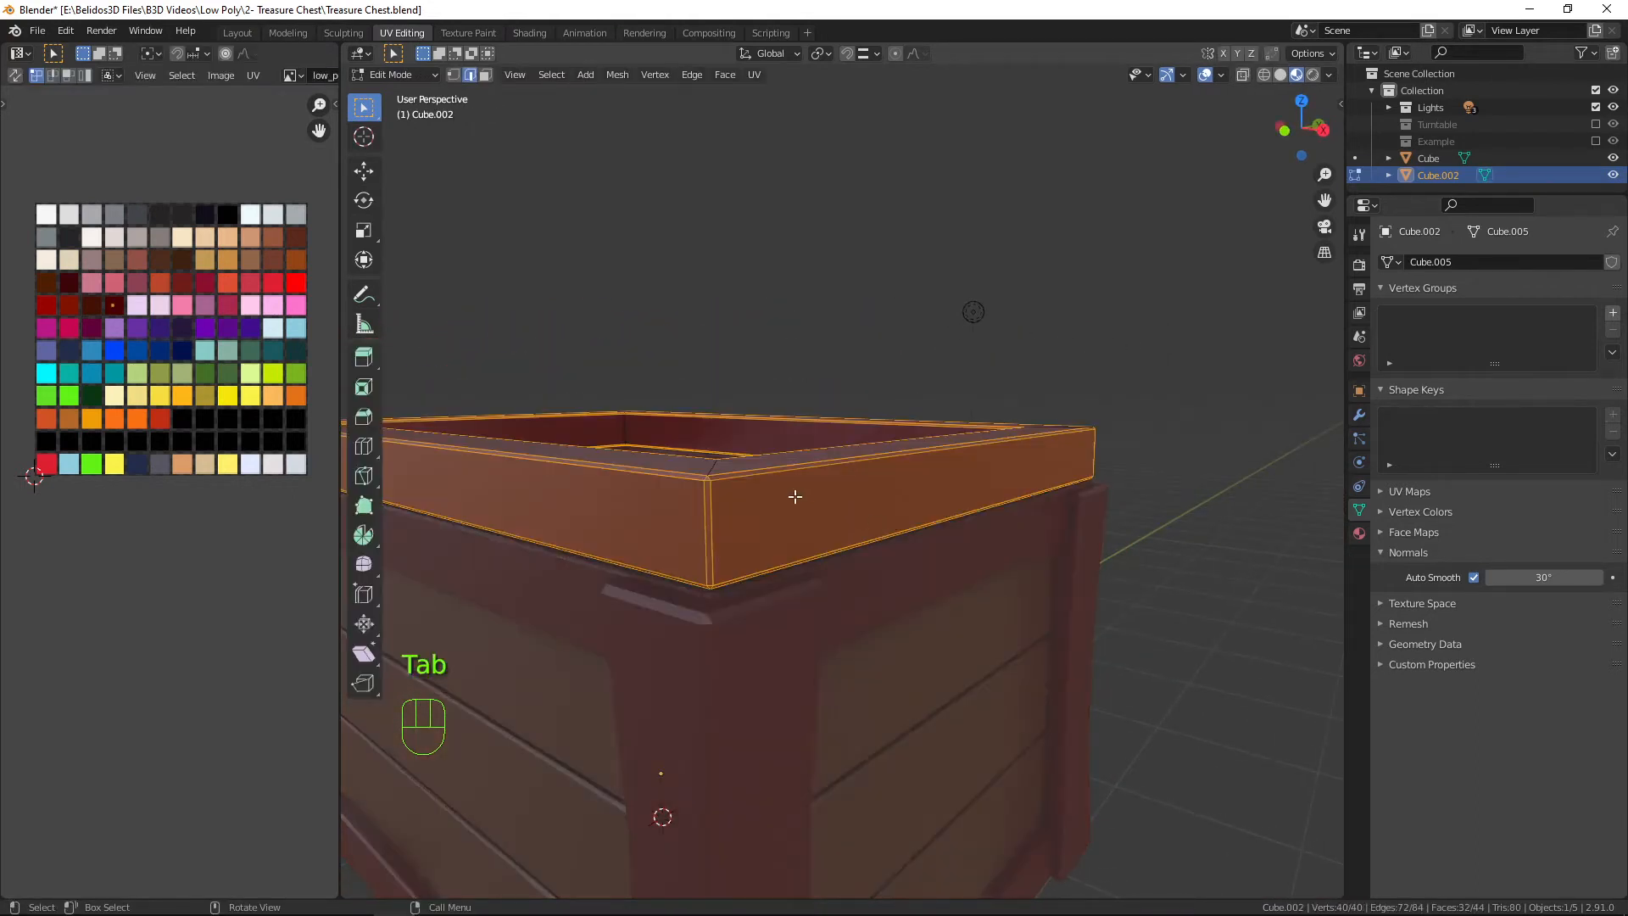
pyautogui.press('a')
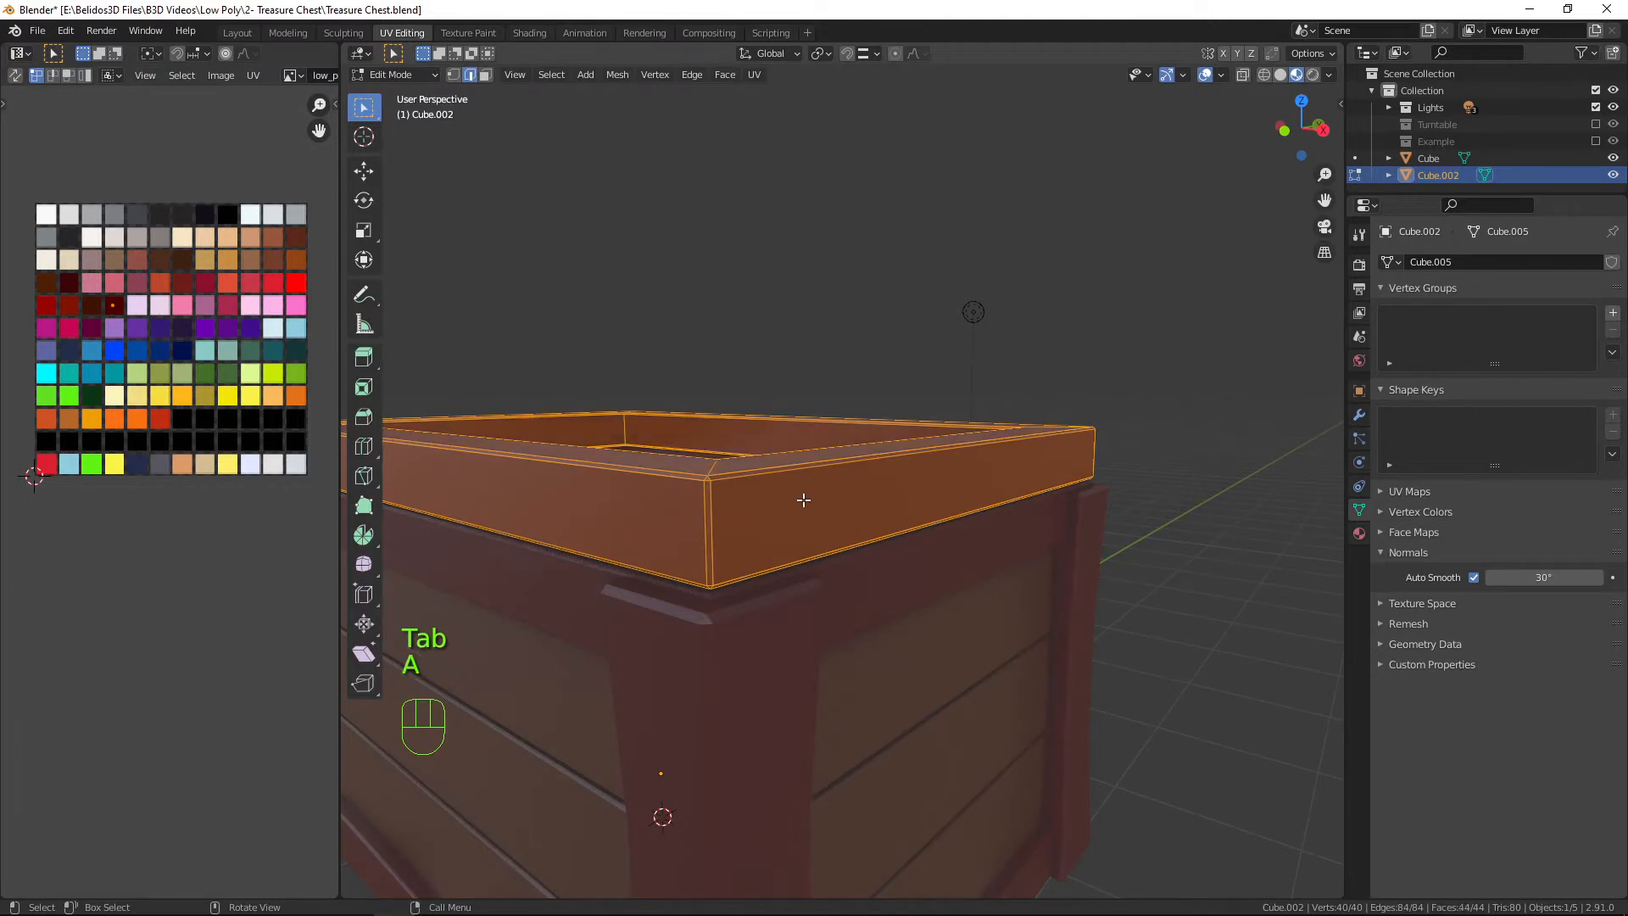
pyautogui.press('s')
pyautogui.keyDown('shift'); pyautogui.middleClick(802, 501); pyautogui.keyUp('shift')
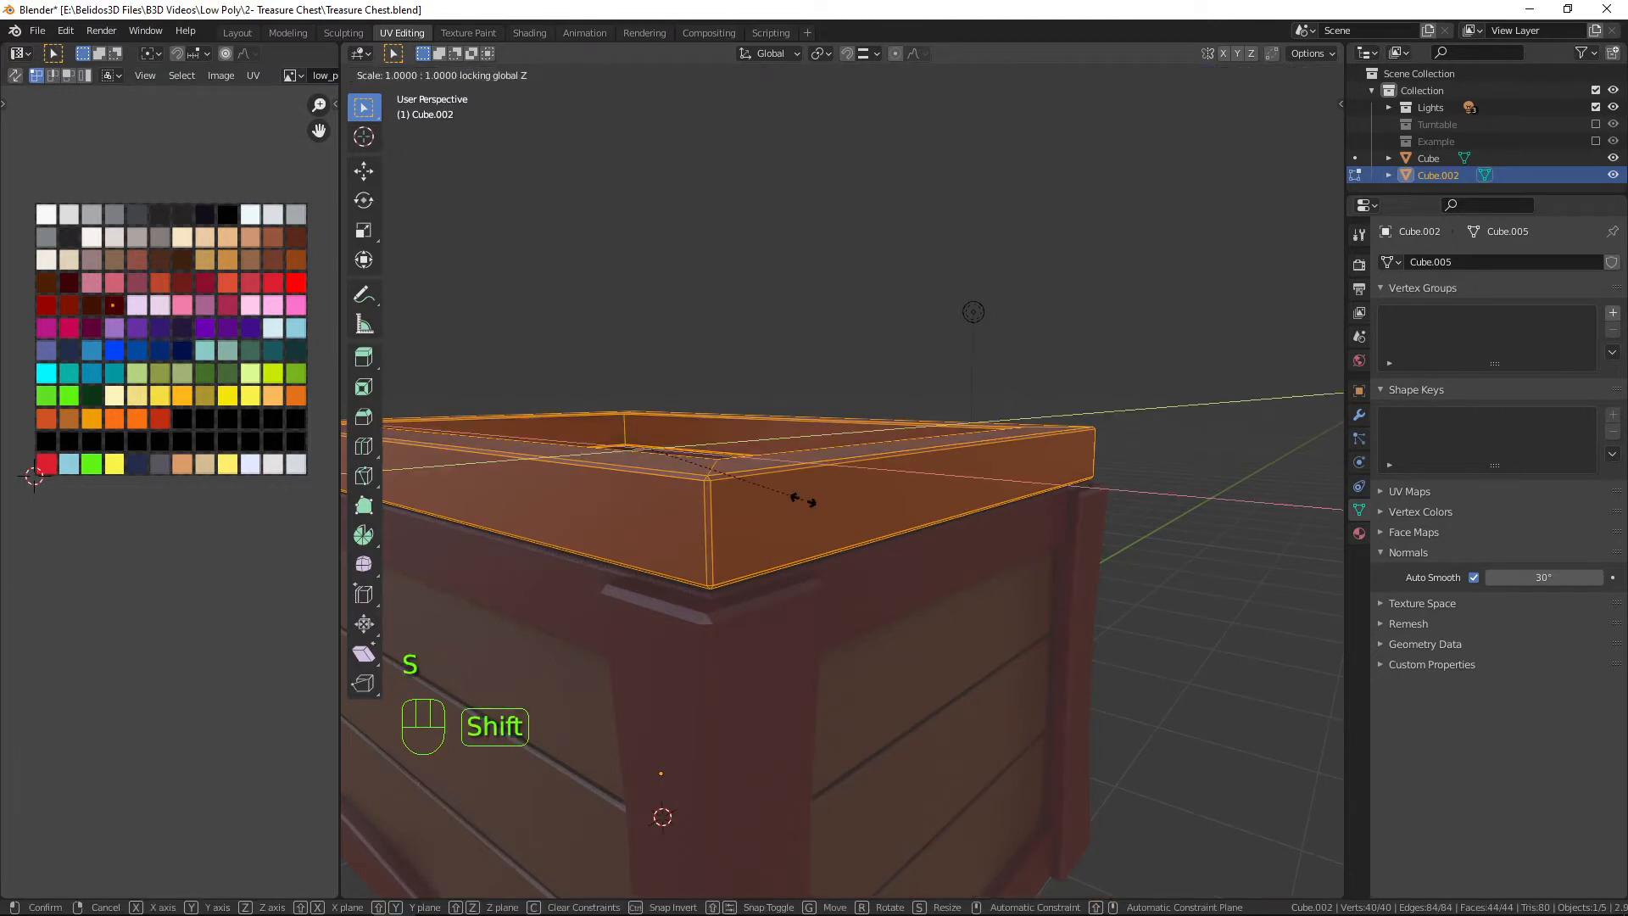
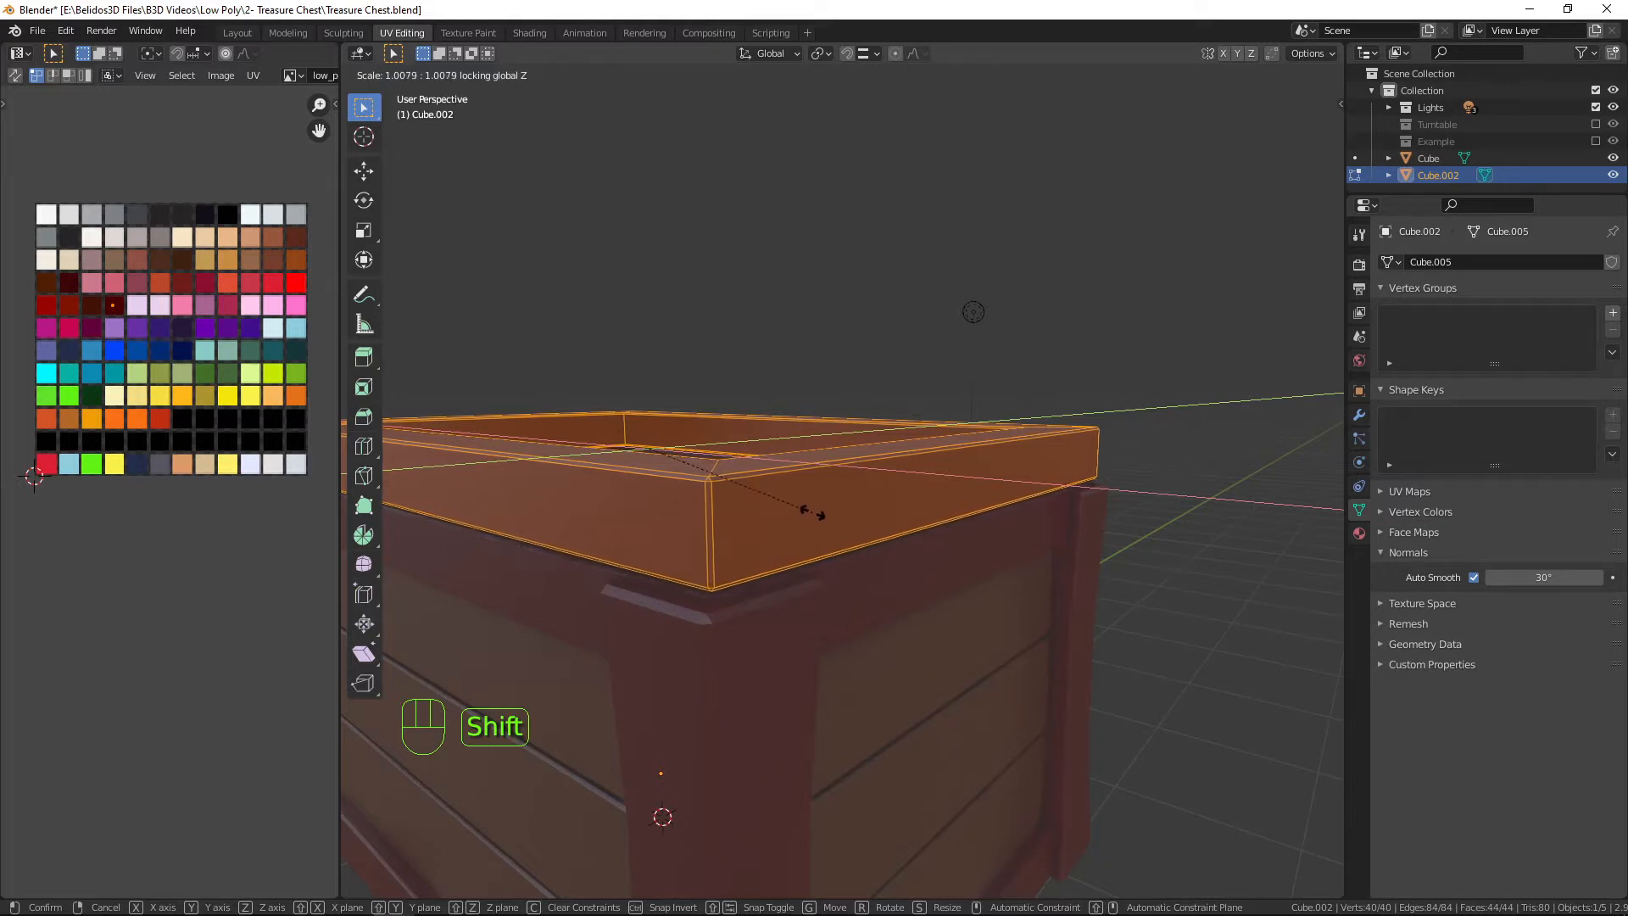
pyautogui.click(814, 515)
pyautogui.press('Tab')
# Deselect everything and open the chest base for mesh editing with none of its geometry selected.
pyautogui.moveTo(817, 516); pyautogui.dragTo(1017, 550, button='middle')
pyautogui.scroll(-3, 984, 508)
pyautogui.press('a')
pyautogui.press('a')
pyautogui.press('a')
pyautogui.press('a')
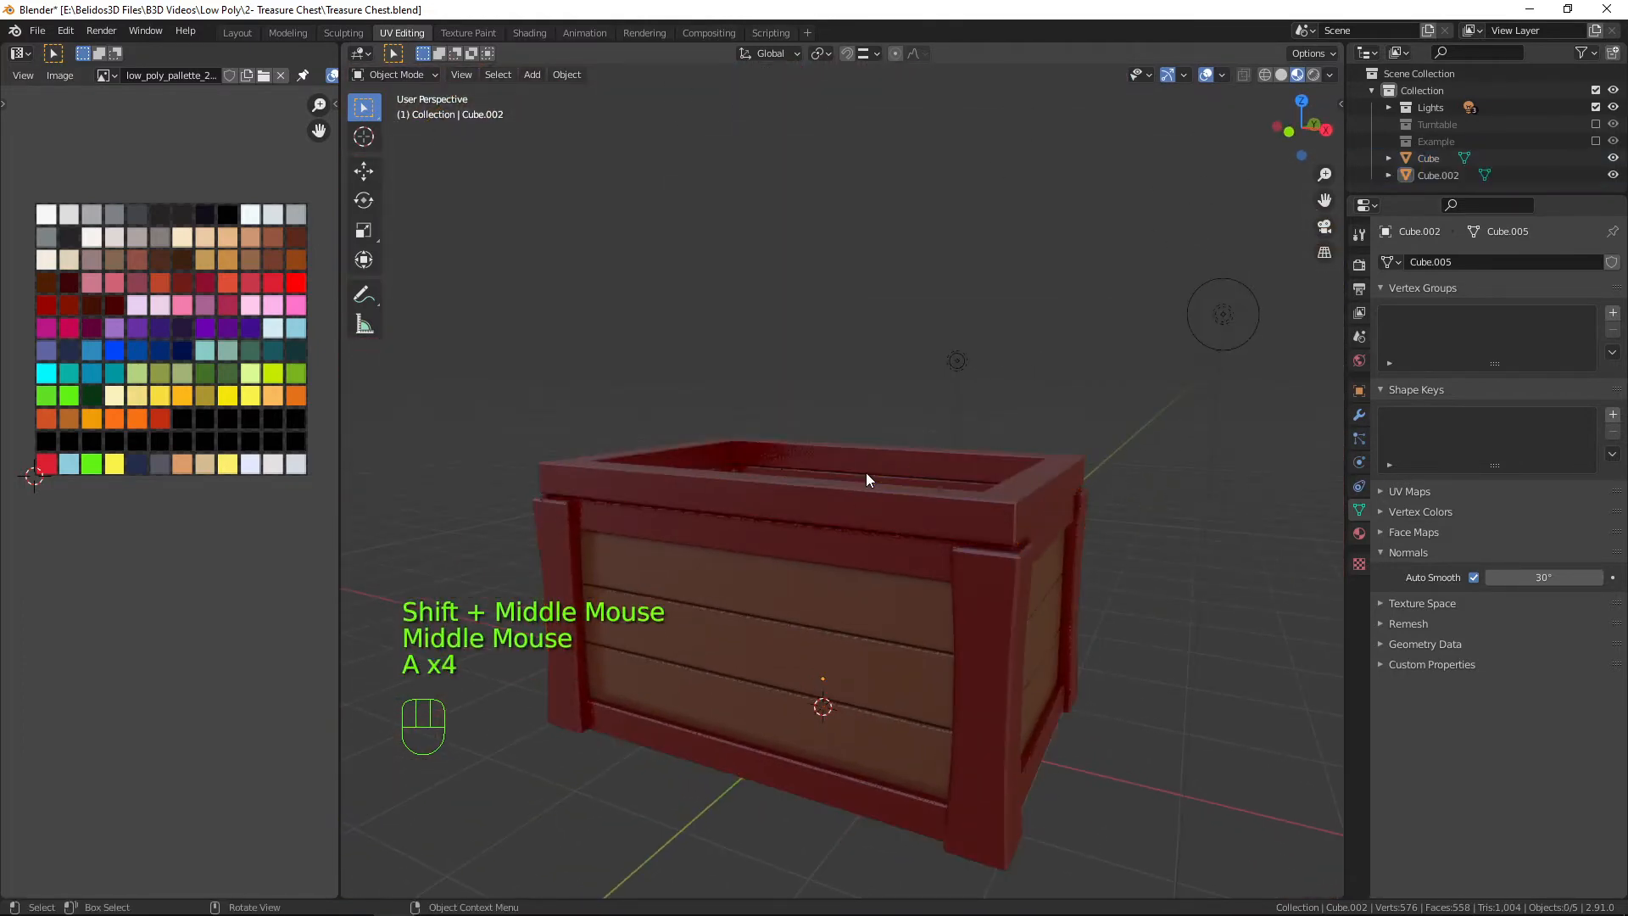
pyautogui.moveTo(866, 472); pyautogui.dragTo(939, 567, button='middle')
pyautogui.click(939, 573)
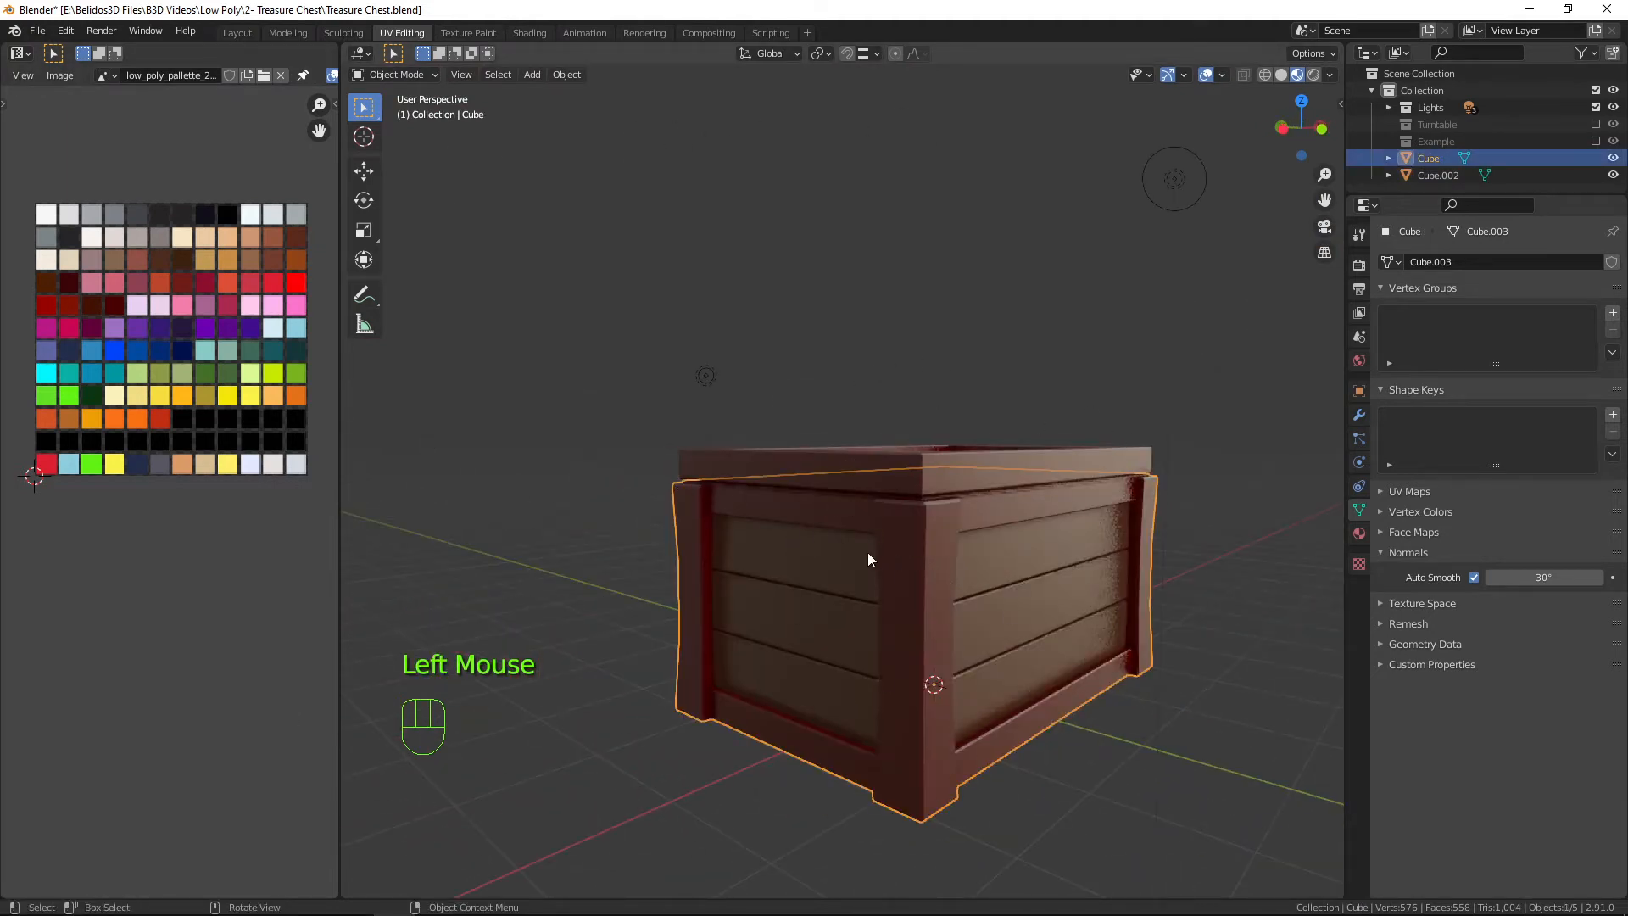
pyautogui.press('Tab')
pyautogui.press('a')
pyautogui.press('a')
pyautogui.press('a')
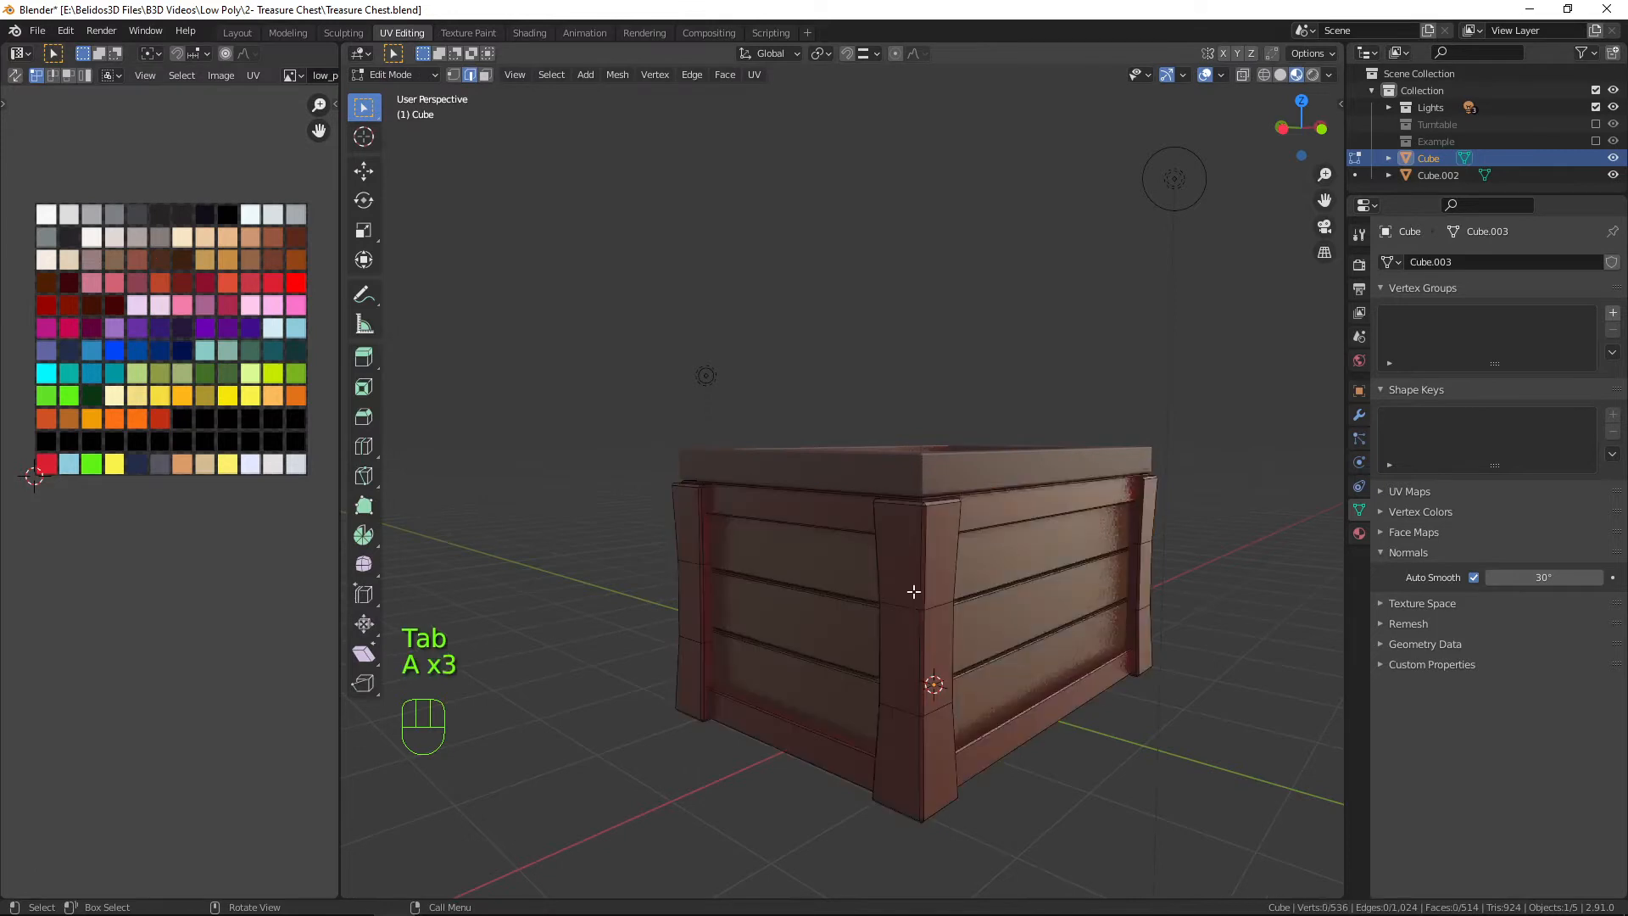
# Duplicate the whole top plank on each short end of the chest in place and separate the copies into their own object.
pyautogui.moveTo(1008, 591)
pyautogui.mouseDown(button='middle')
pyautogui.moveTo(944, 654)
pyautogui.moveTo(1024, 569)
pyautogui.mouseUp(button='middle')
pyautogui.scroll(1, 974, 619)
pyautogui.press('3')
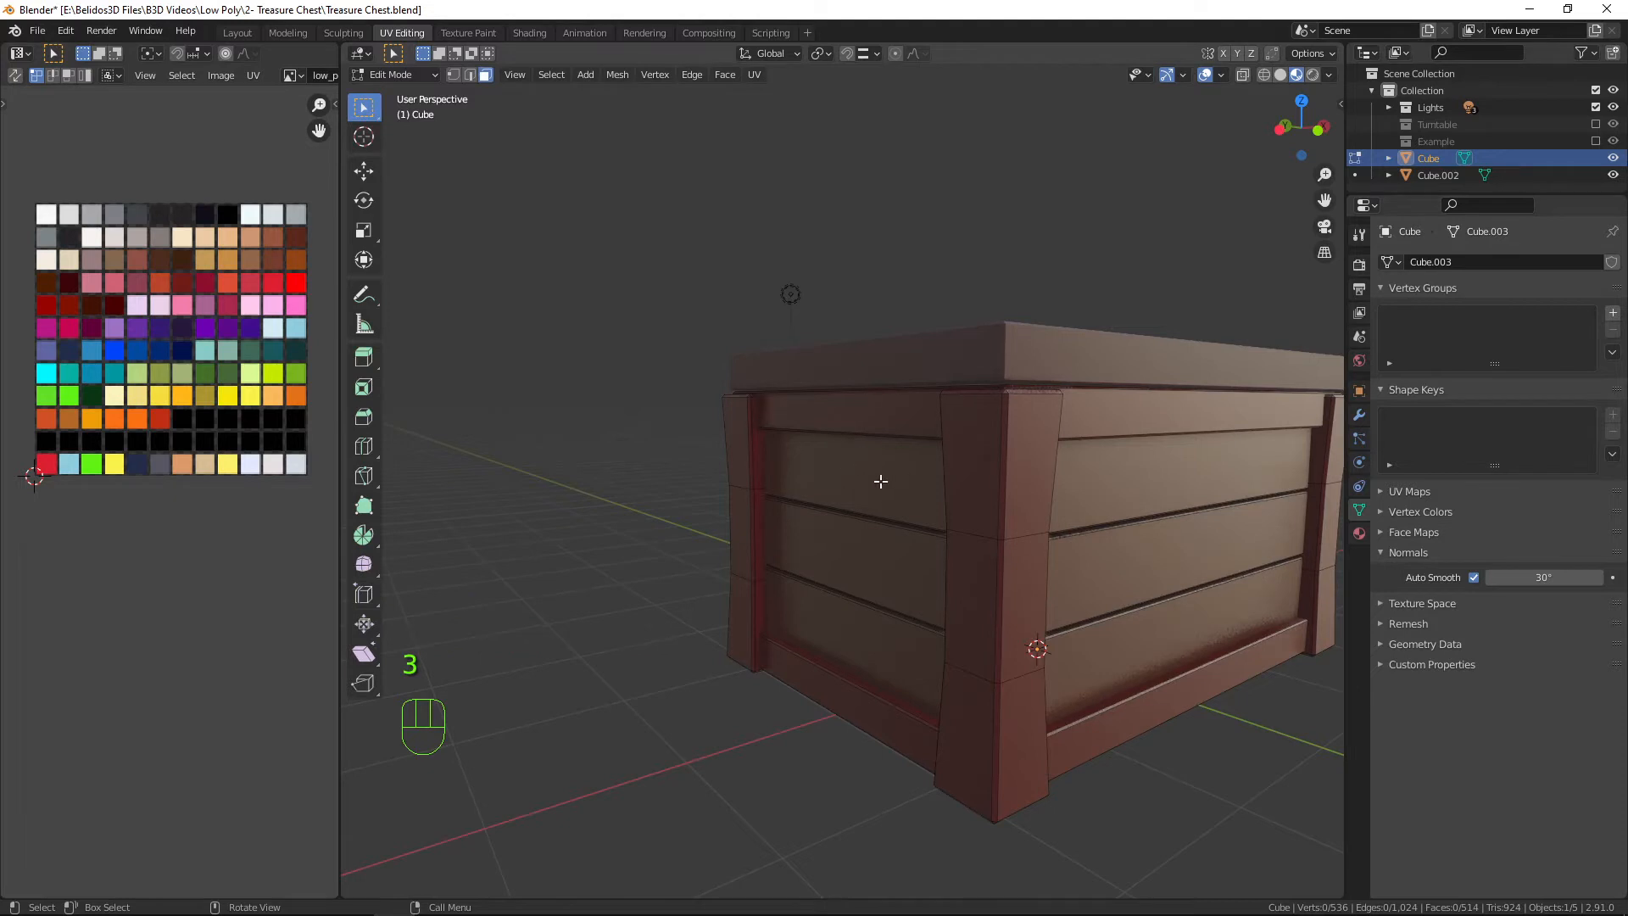
pyautogui.press('l')
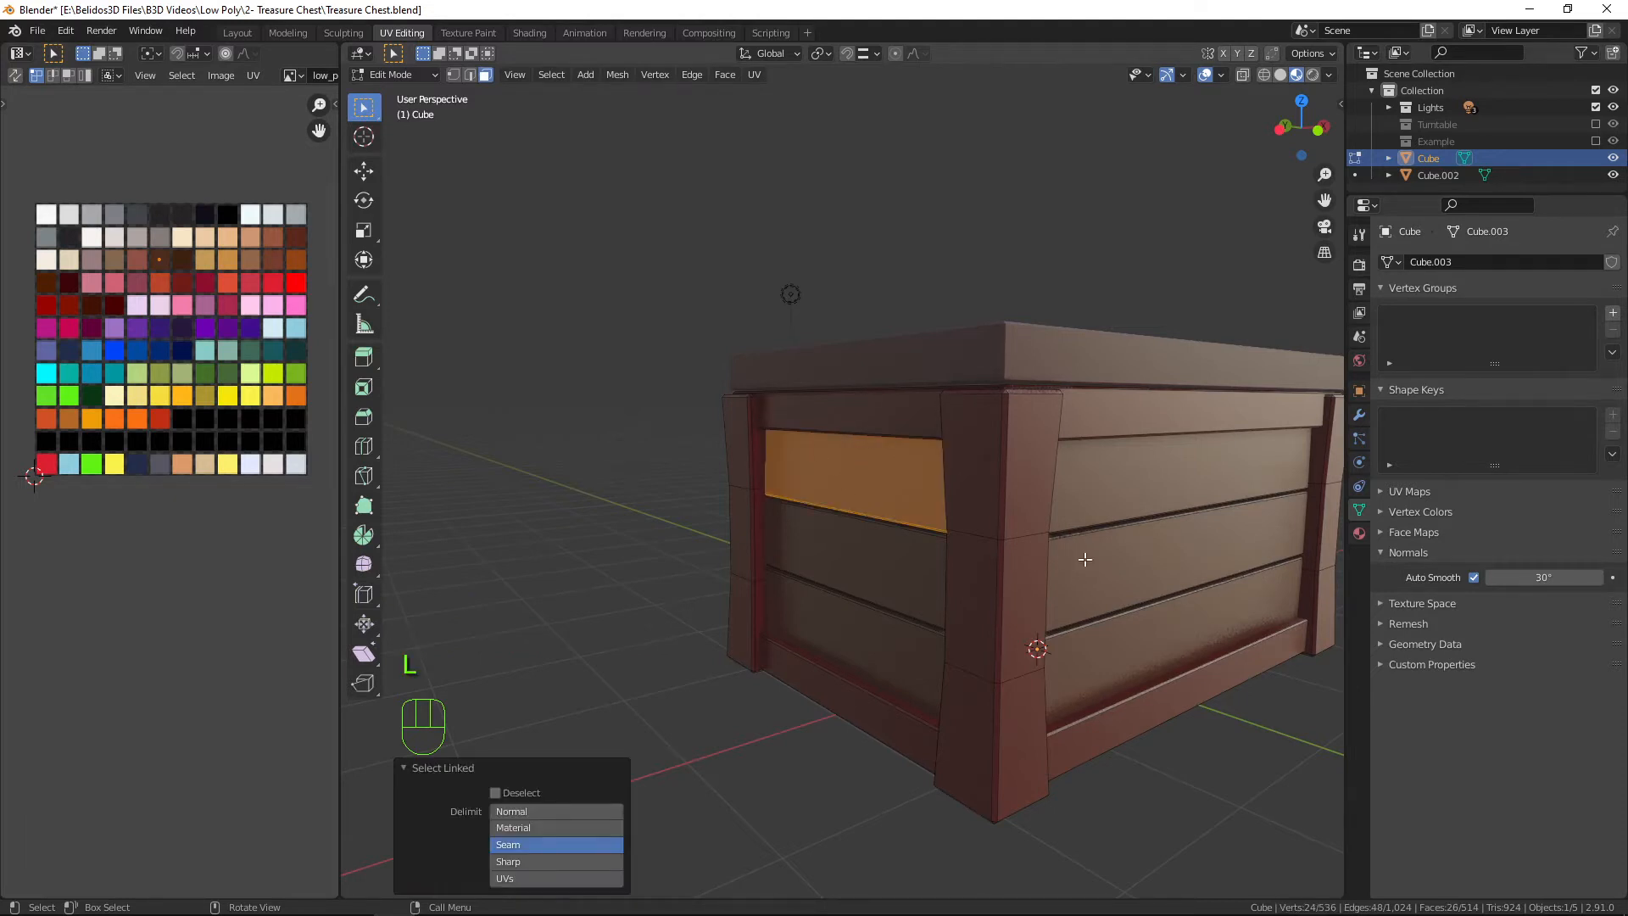
pyautogui.scroll(-3, 1084, 559)
pyautogui.moveTo(1084, 559); pyautogui.dragTo(930, 585, button='middle')
pyautogui.press('l')
pyautogui.hotkey('shift', 'd')
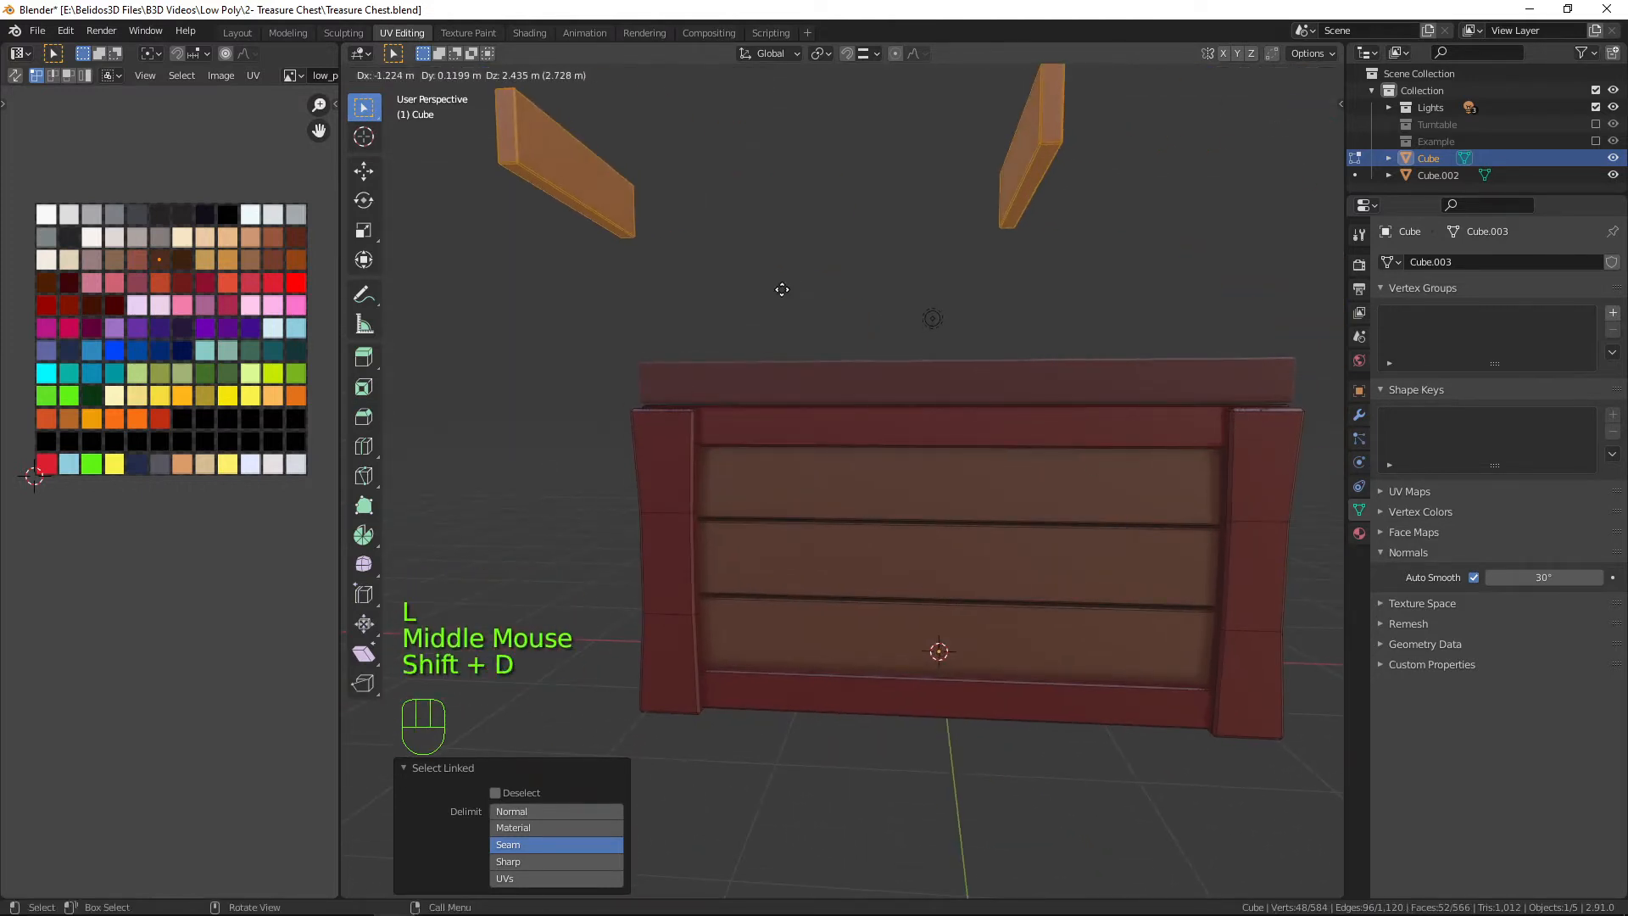
pyautogui.rightClick(788, 305)
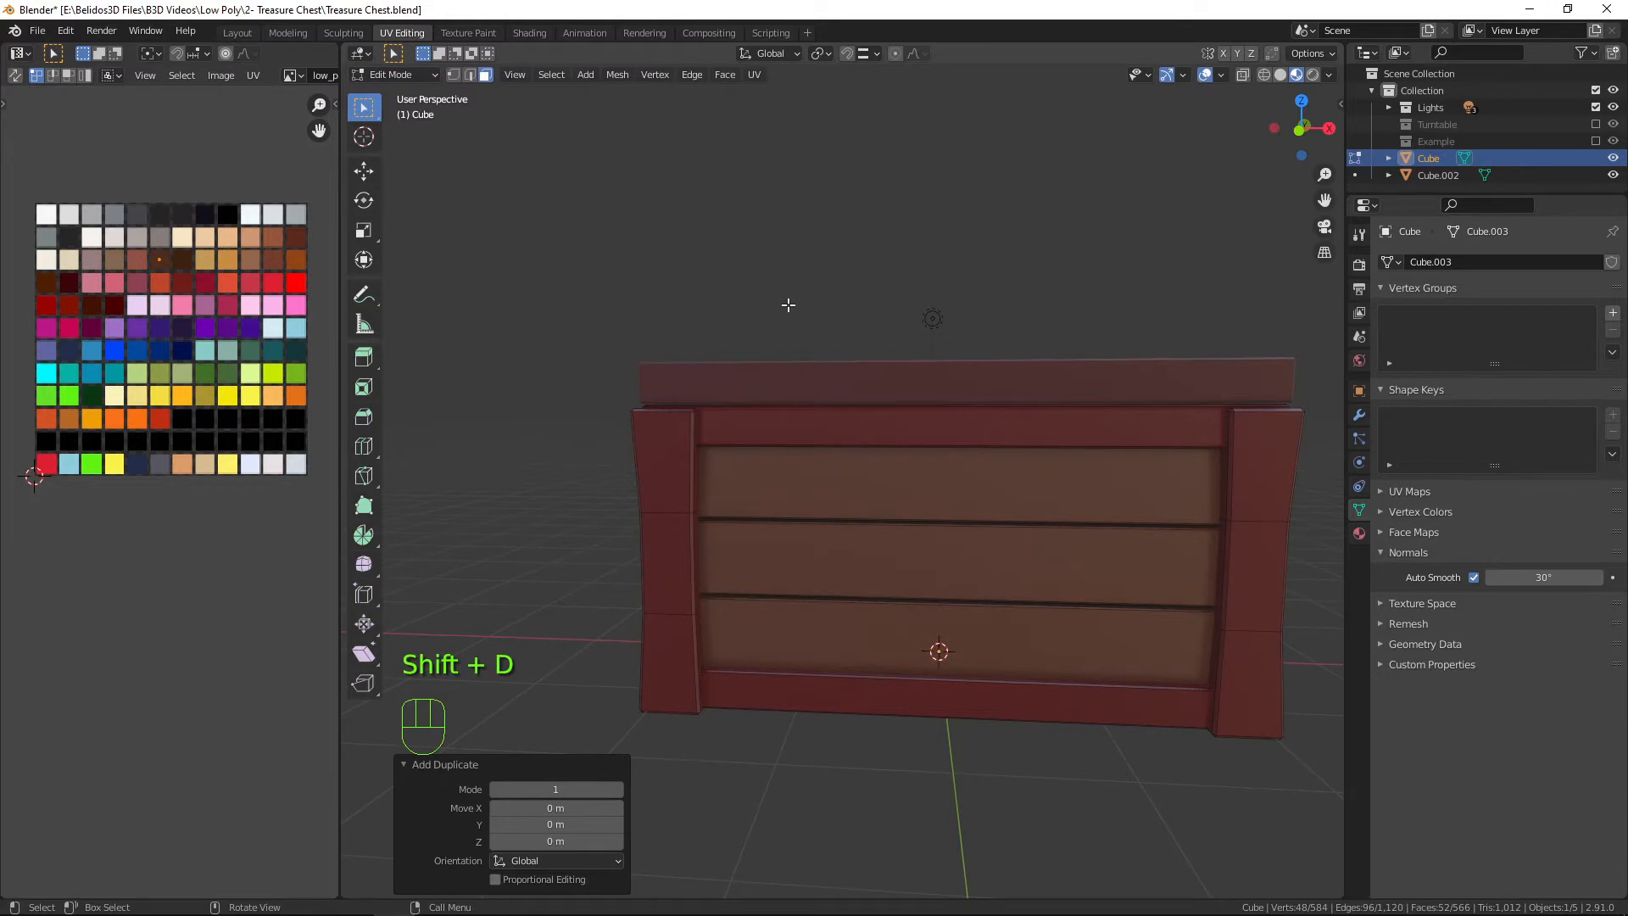
pyautogui.press('p')
pyautogui.click(789, 304)
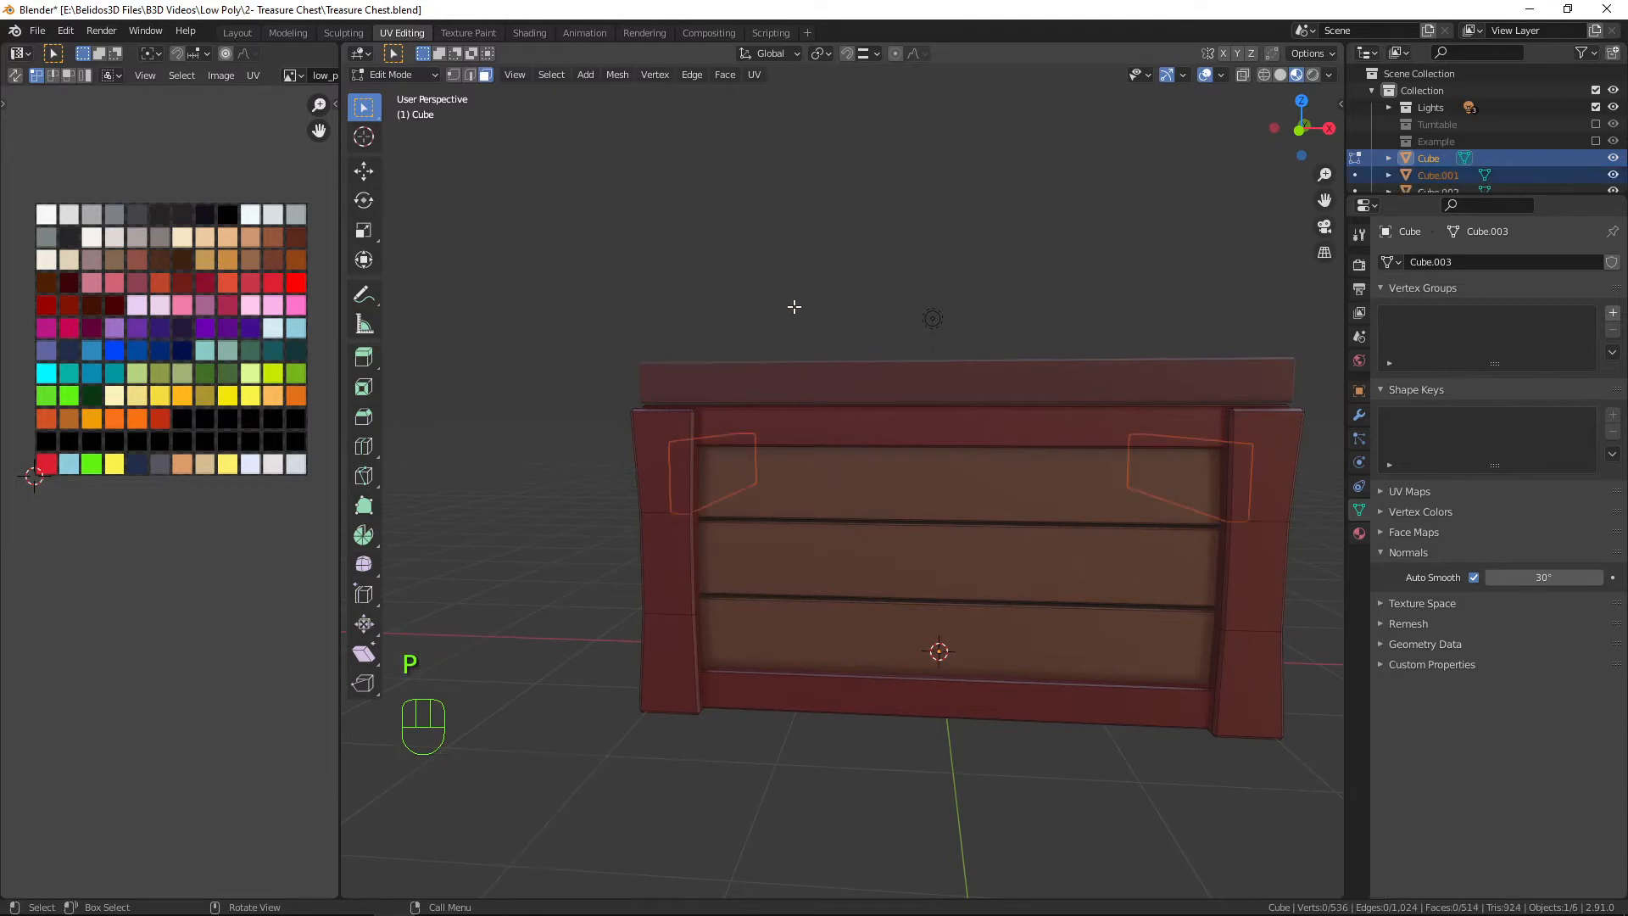
pyautogui.press('Tab')
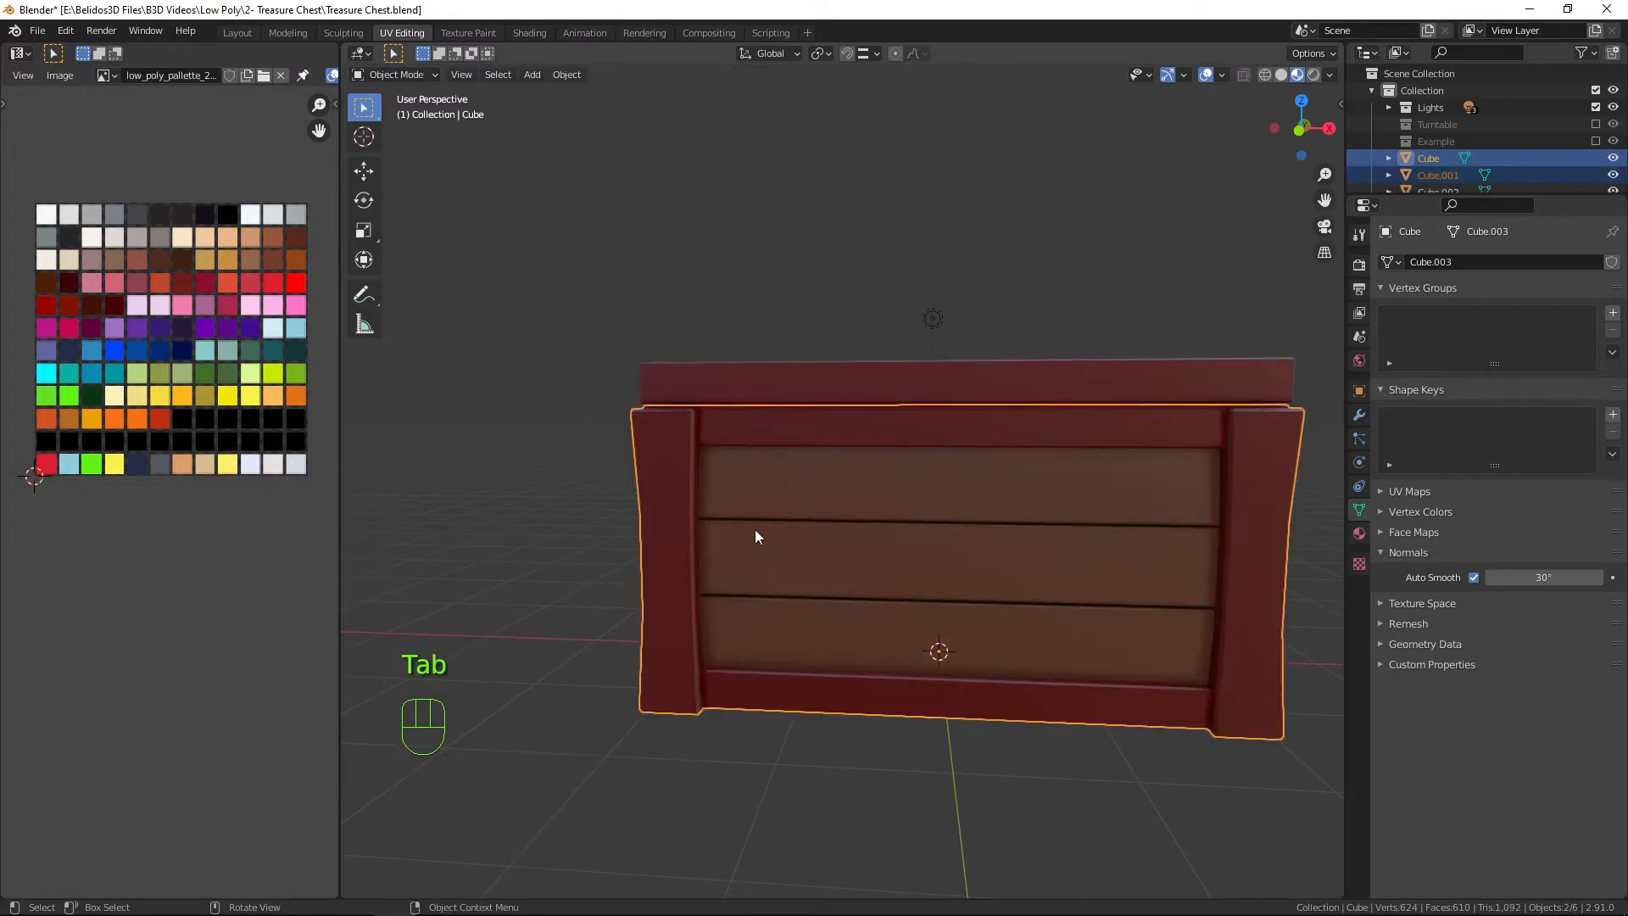
# Select the separated plank pair alone and raise it about 0.998 m along Z onto the lid frame.
pyautogui.moveTo(755, 534); pyautogui.dragTo(849, 547, button='middle')
pyautogui.press('a')
pyautogui.press('a')
pyautogui.press('a')
pyautogui.click(812, 483)
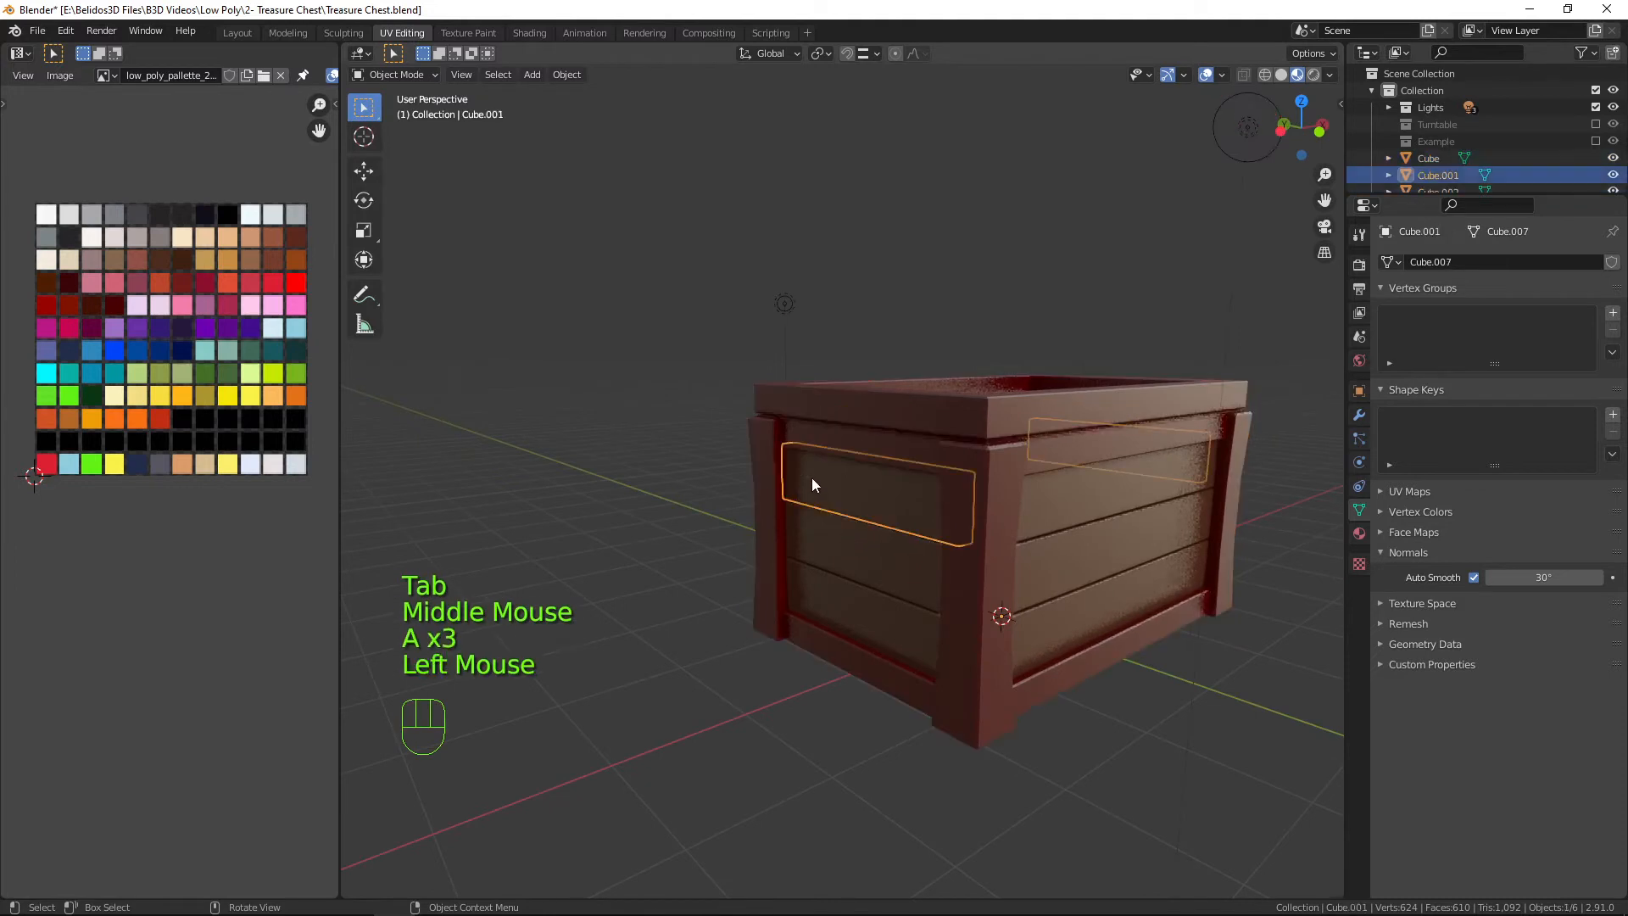
pyautogui.press('g')
pyautogui.press('z')
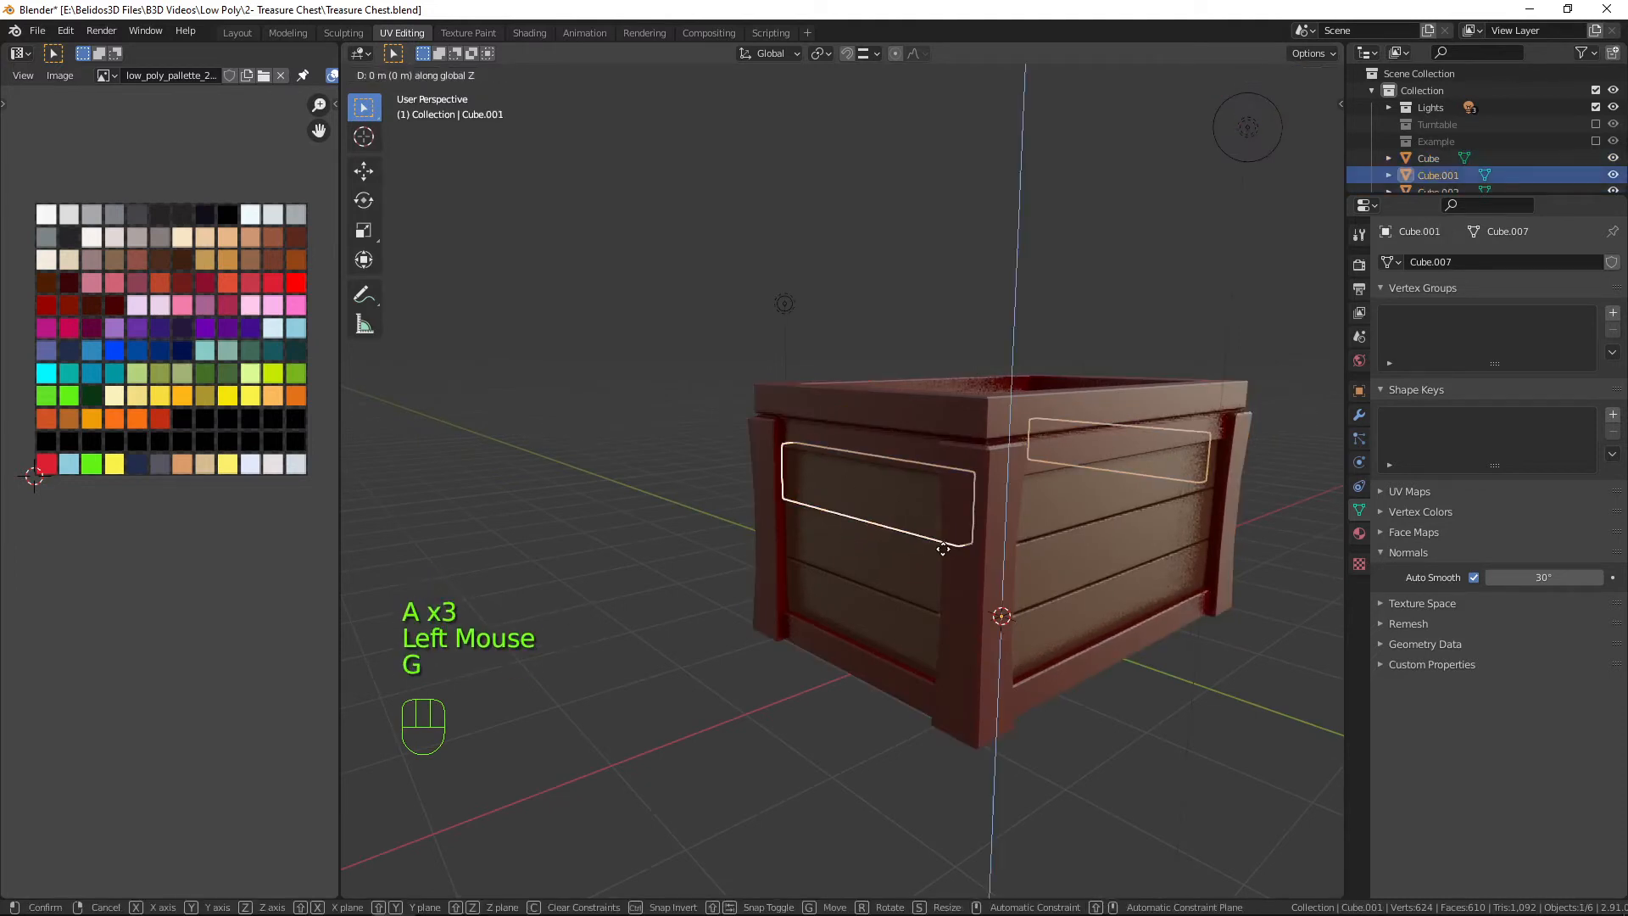
pyautogui.click(928, 447)
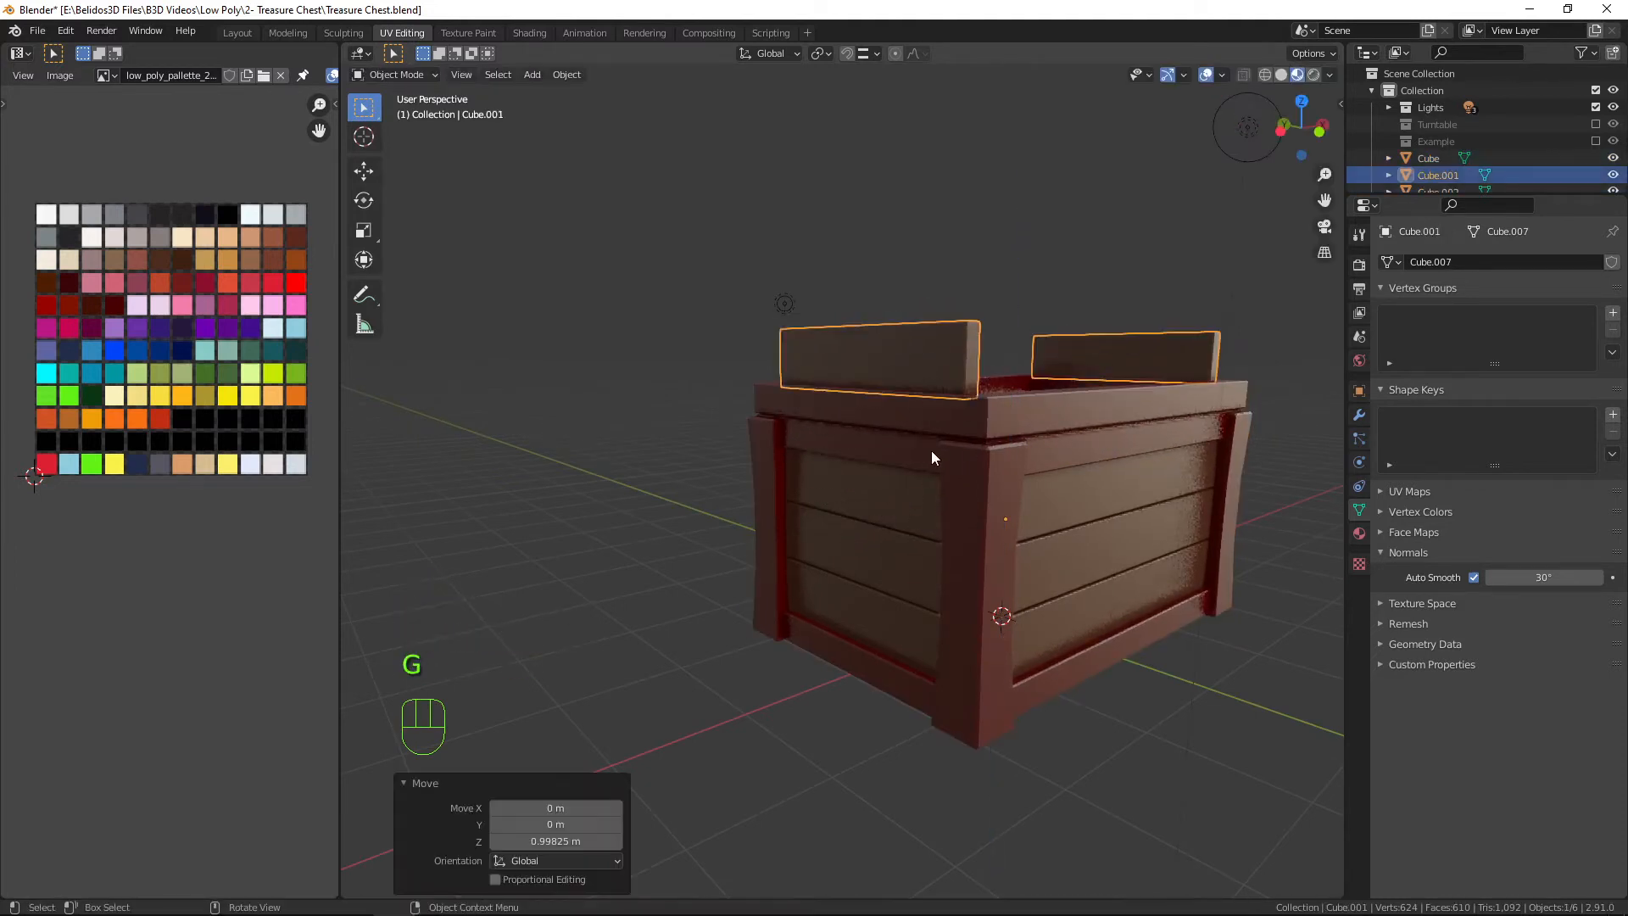
# Check the planks' fit from the right side and join them with the lid frame into one object.
pyautogui.press('KP_3')
pyautogui.scroll(3, 1024, 422)
pyautogui.keyDown('shift'); pyautogui.moveTo(1018, 407); pyautogui.dragTo(1187, 593, button='middle'); pyautogui.keyUp('shift')
pyautogui.keyDown('shift'); pyautogui.scroll(1, 1217, 614); pyautogui.keyUp('shift')
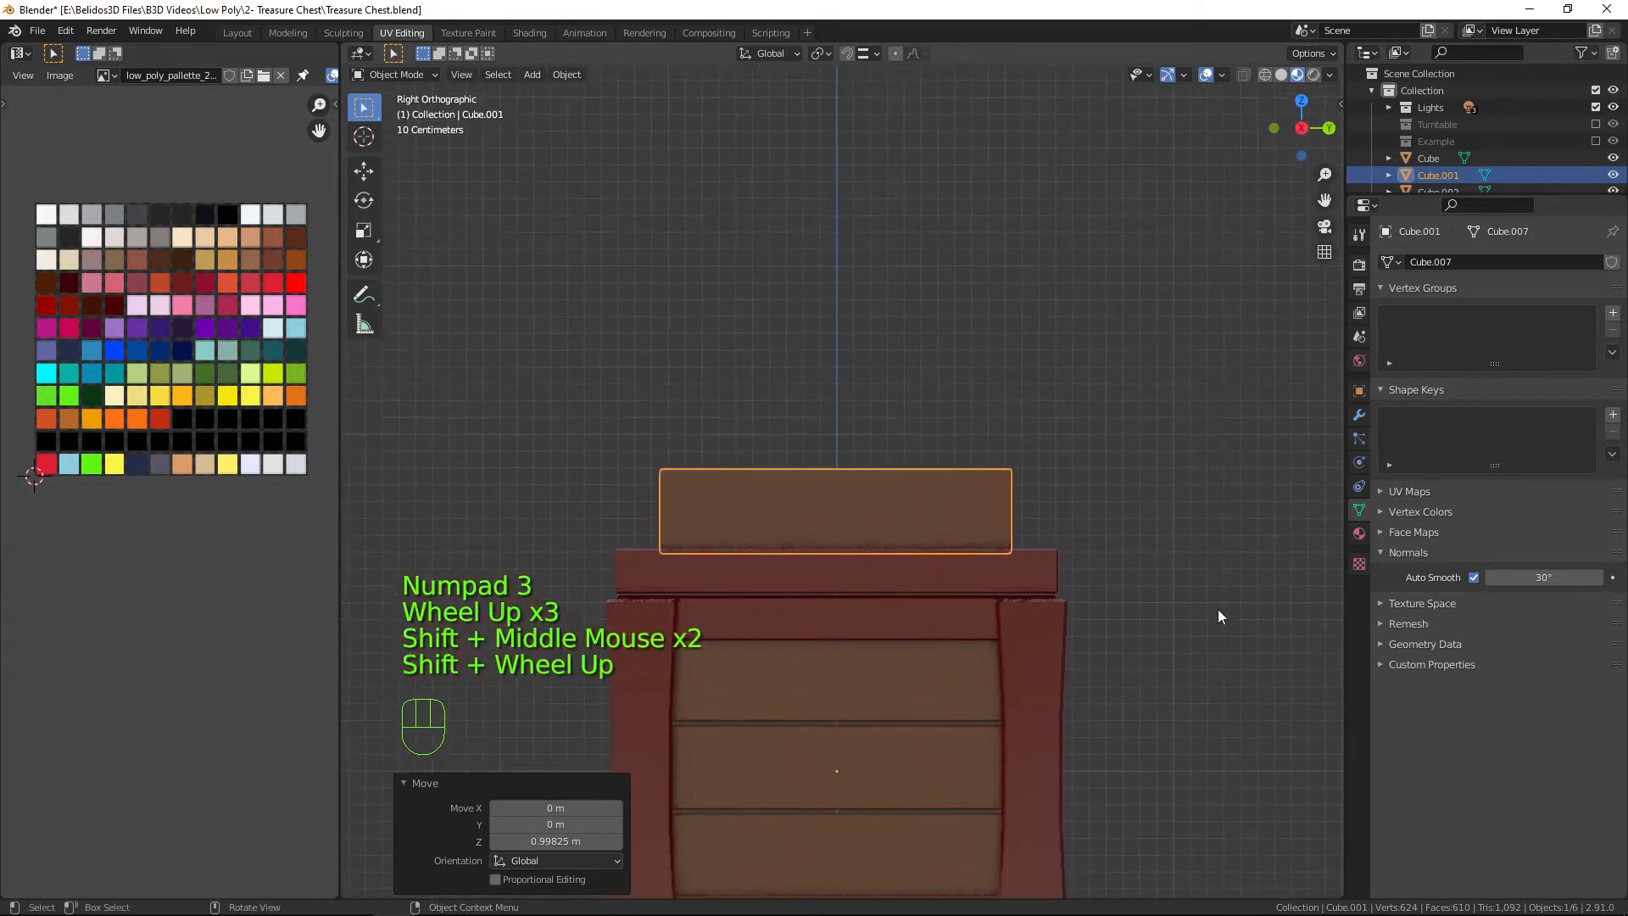
pyautogui.scroll(1, 1047, 640)
pyautogui.keyDown('shift'); pyautogui.moveTo(1048, 639); pyautogui.dragTo(1121, 551, button='middle'); pyautogui.keyUp('shift')
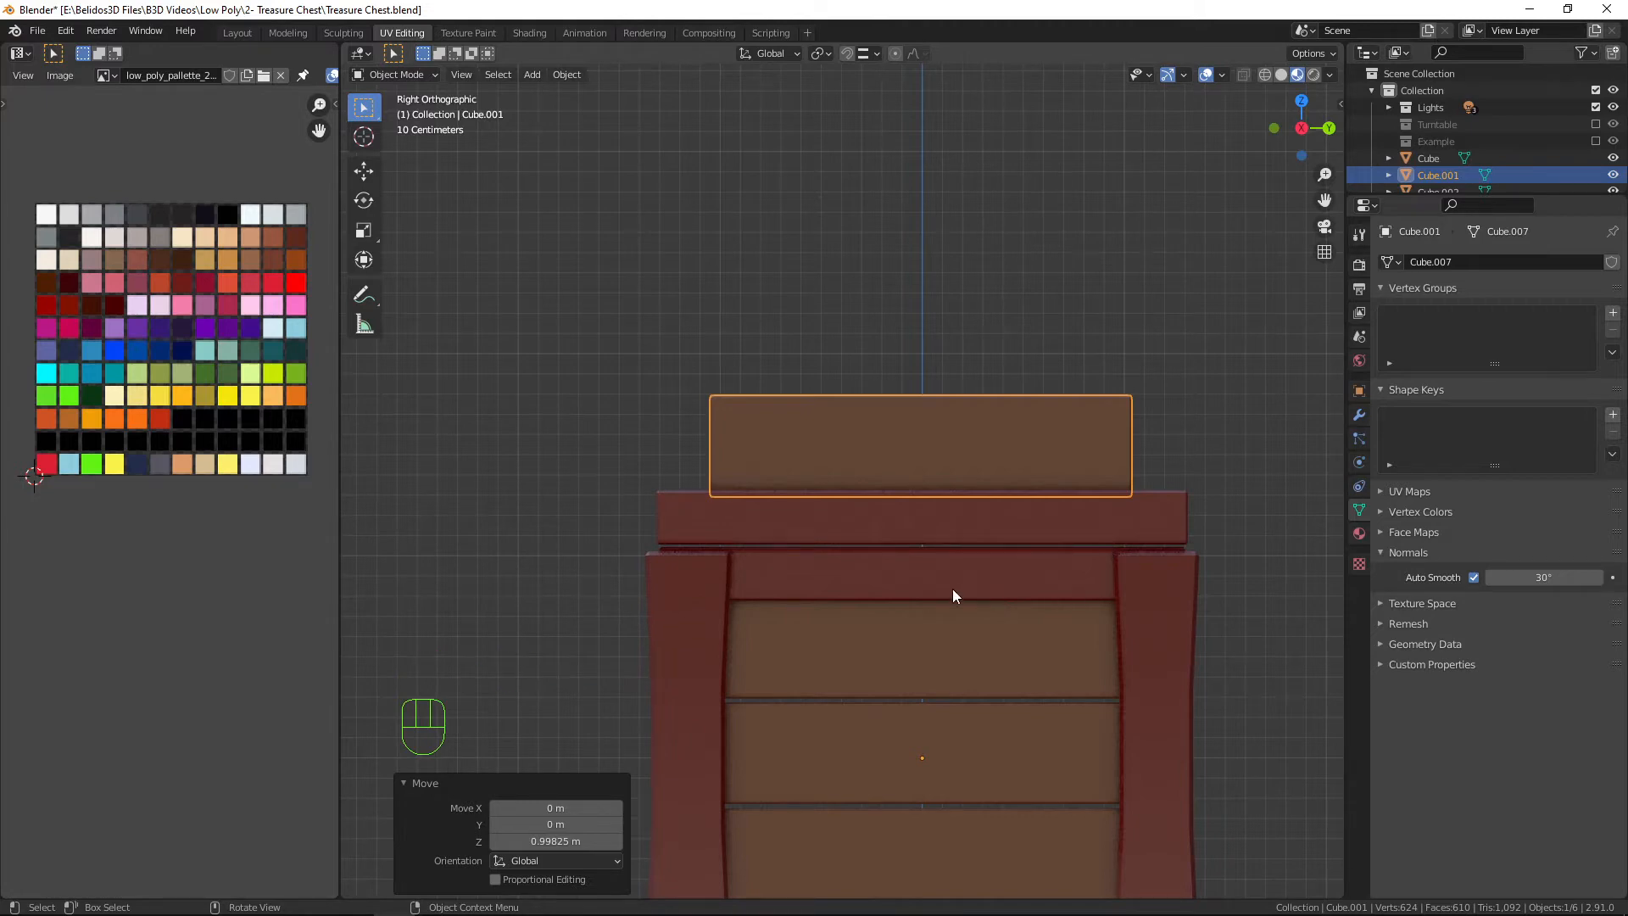
pyautogui.moveTo(953, 589)
pyautogui.mouseDown(button='middle')
pyautogui.moveTo(1058, 632)
pyautogui.moveTo(1060, 607)
pyautogui.moveTo(909, 578)
pyautogui.moveTo(929, 589)
pyautogui.mouseUp(button='middle')
pyautogui.scroll(-3, 1060, 607)
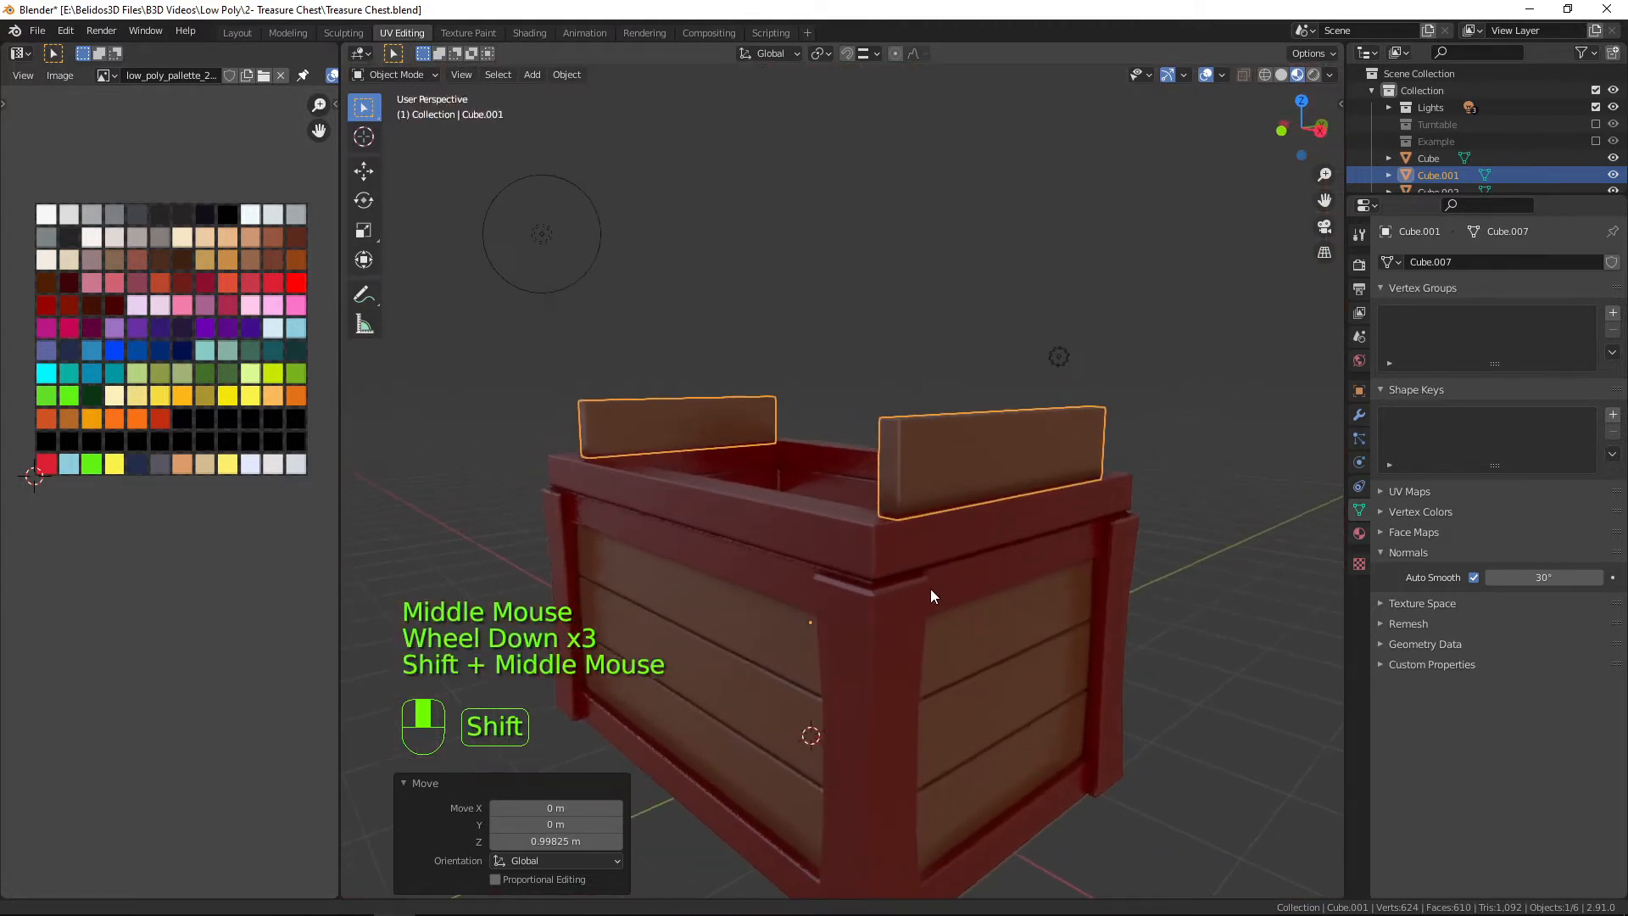
pyautogui.keyDown('shift'); pyautogui.click(846, 518); pyautogui.keyUp('shift')
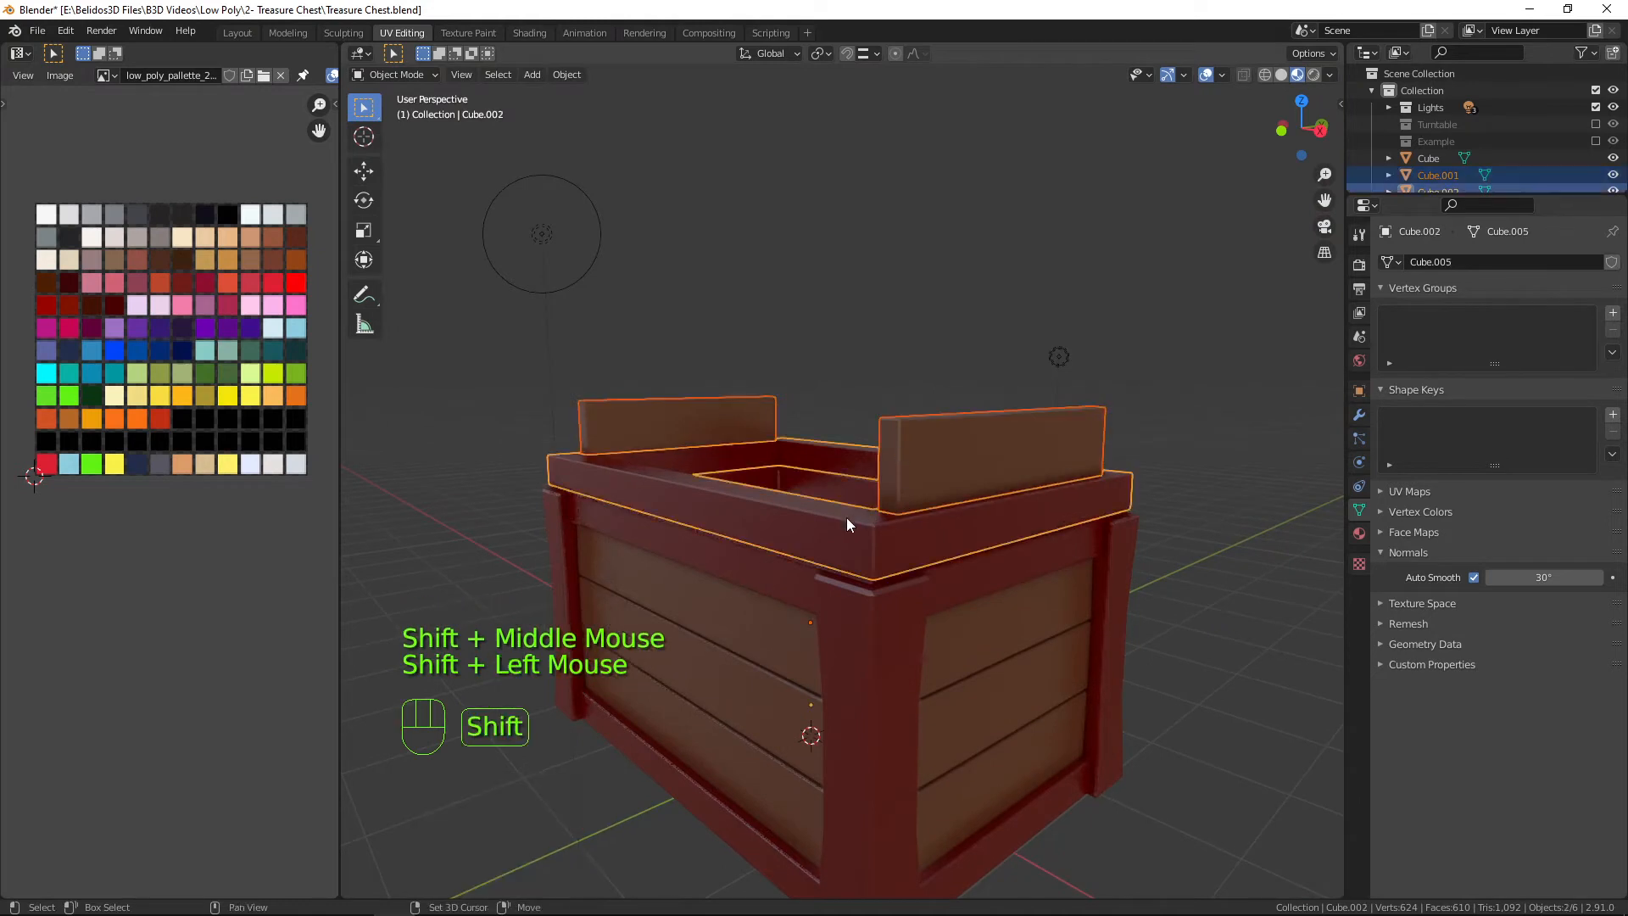
pyautogui.hotkey('ctrl', 'j')
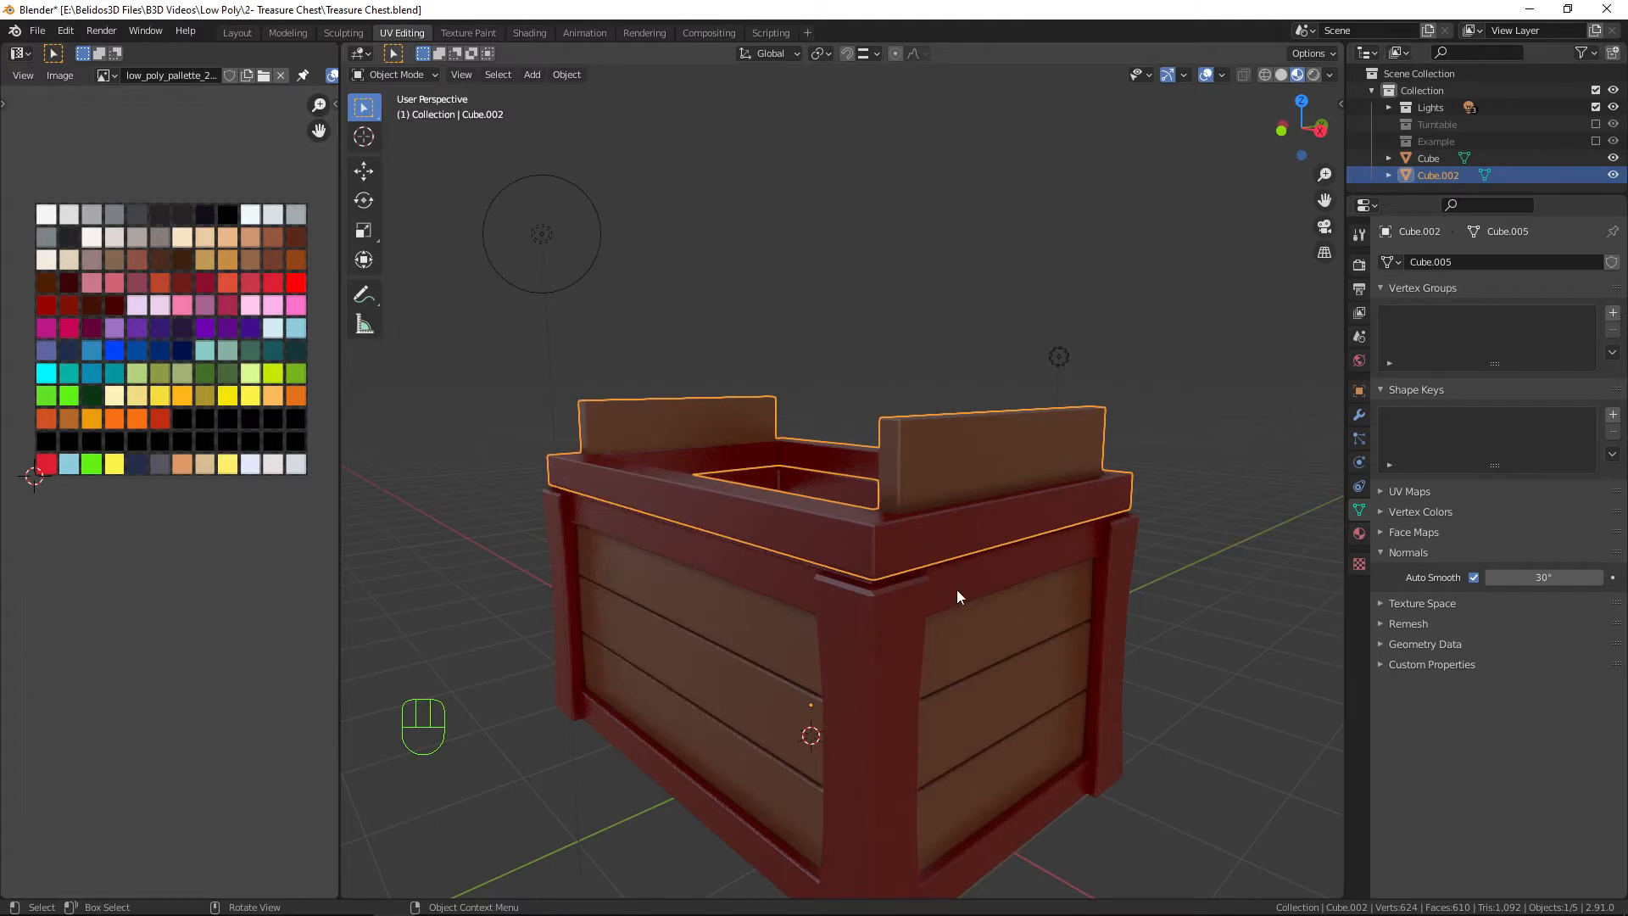
# Select the chest base again and open it for mesh editing near its front-right corner post.
pyautogui.moveTo(957, 589); pyautogui.dragTo(678, 571, button='middle')
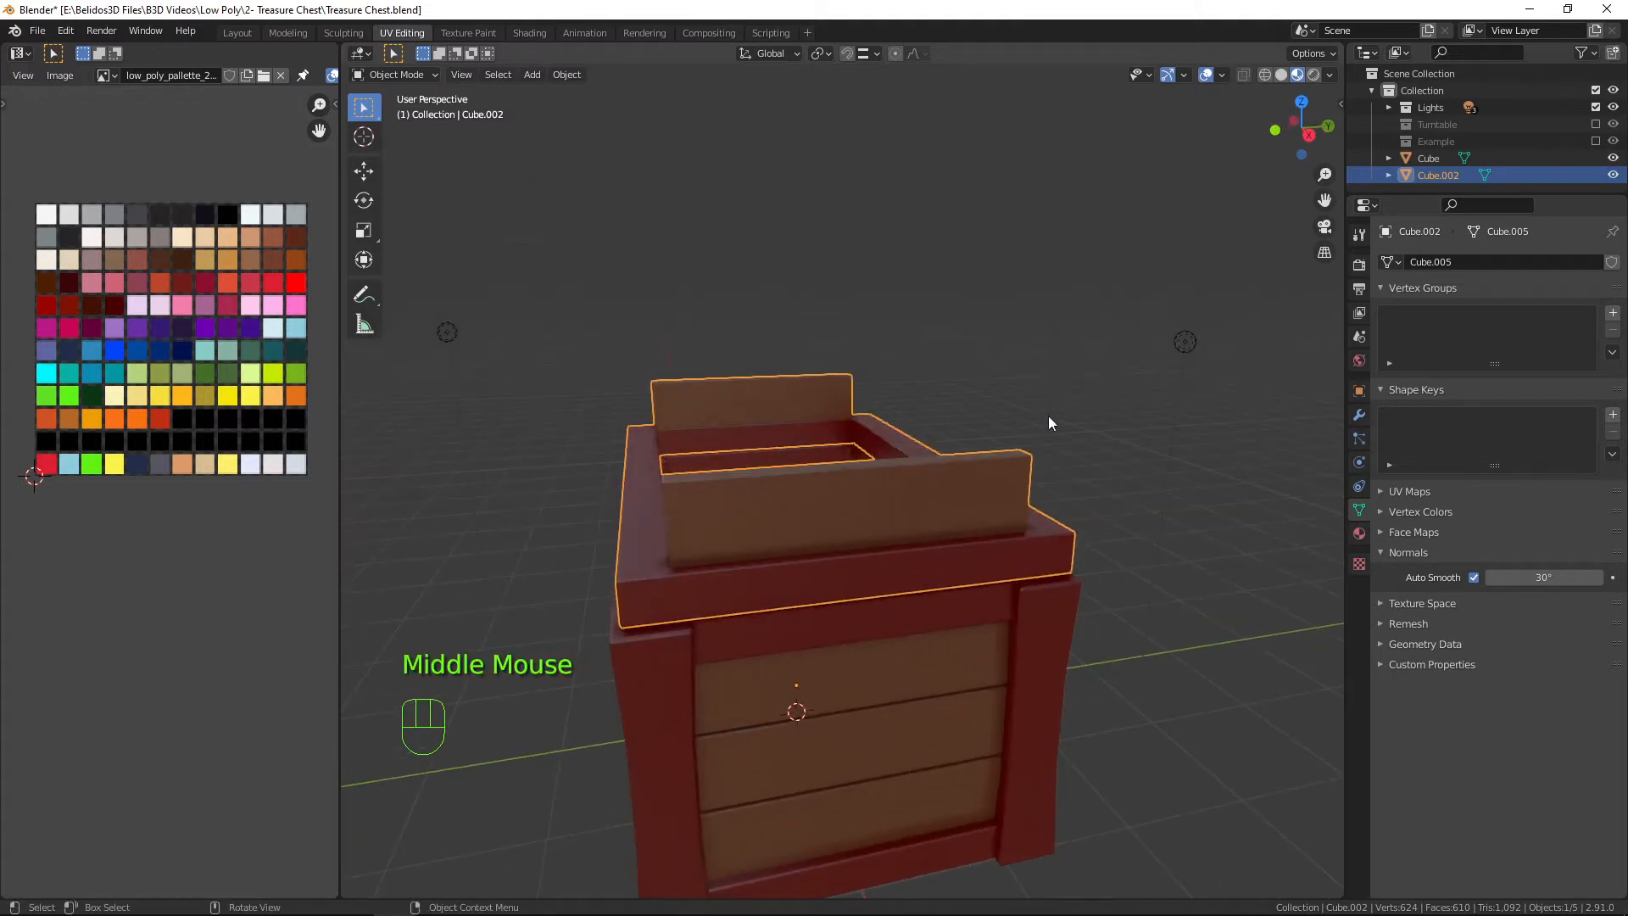
pyautogui.moveTo(790, 495); pyautogui.dragTo(1040, 663, button='middle')
pyautogui.scroll(-4, 855, 497)
pyautogui.press('KP_1')
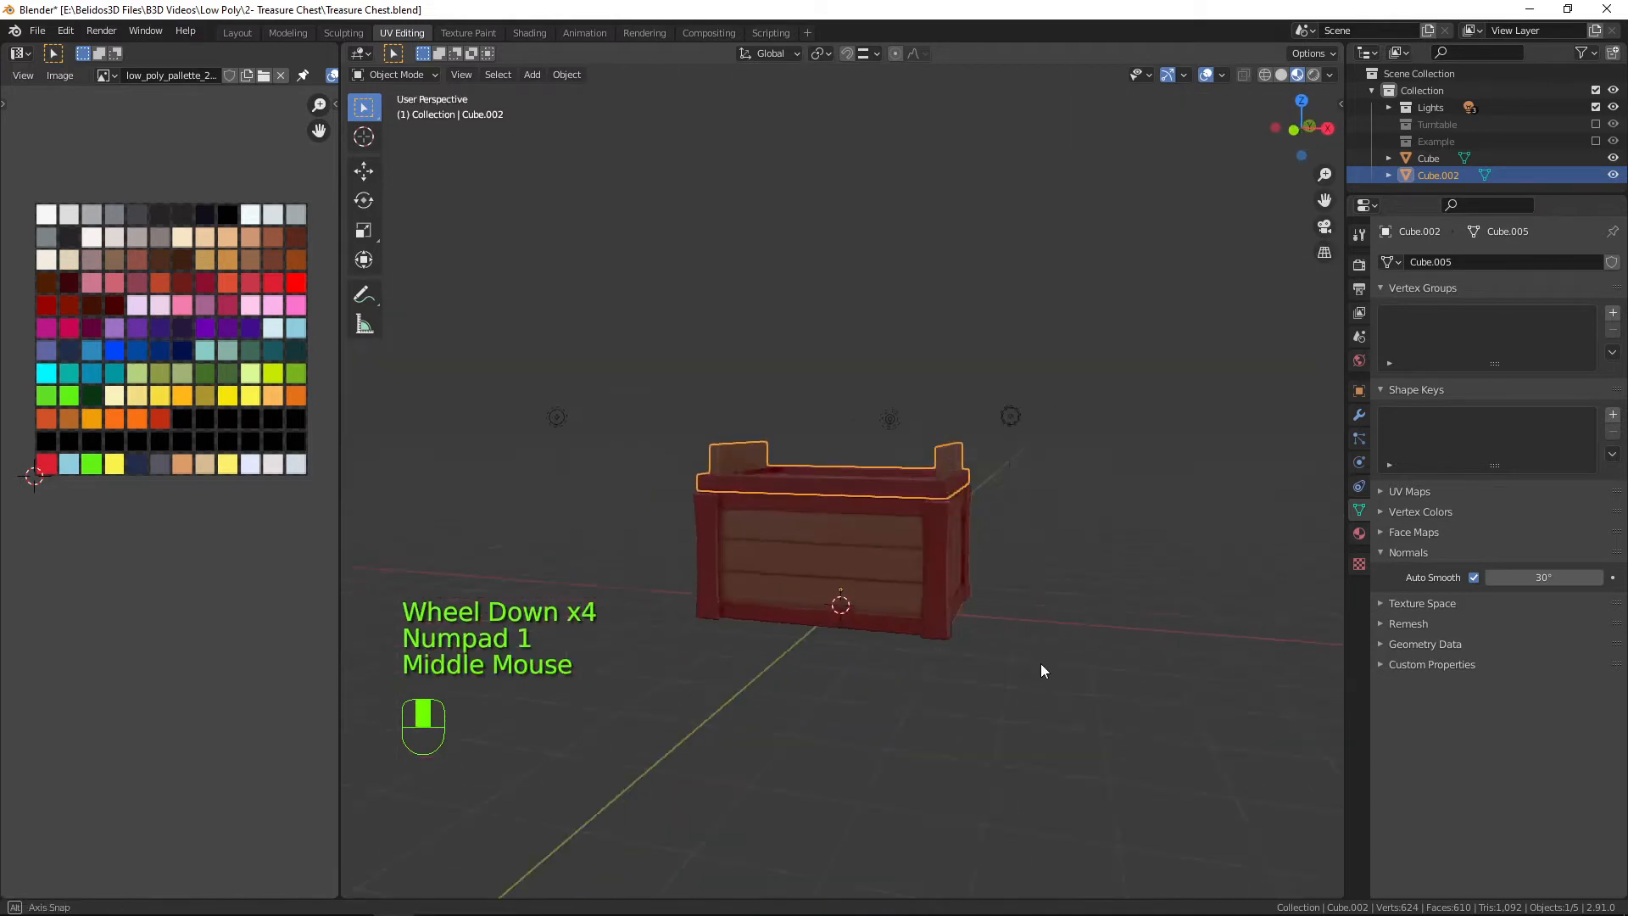
pyautogui.scroll(4, 975, 674)
pyautogui.click(856, 657)
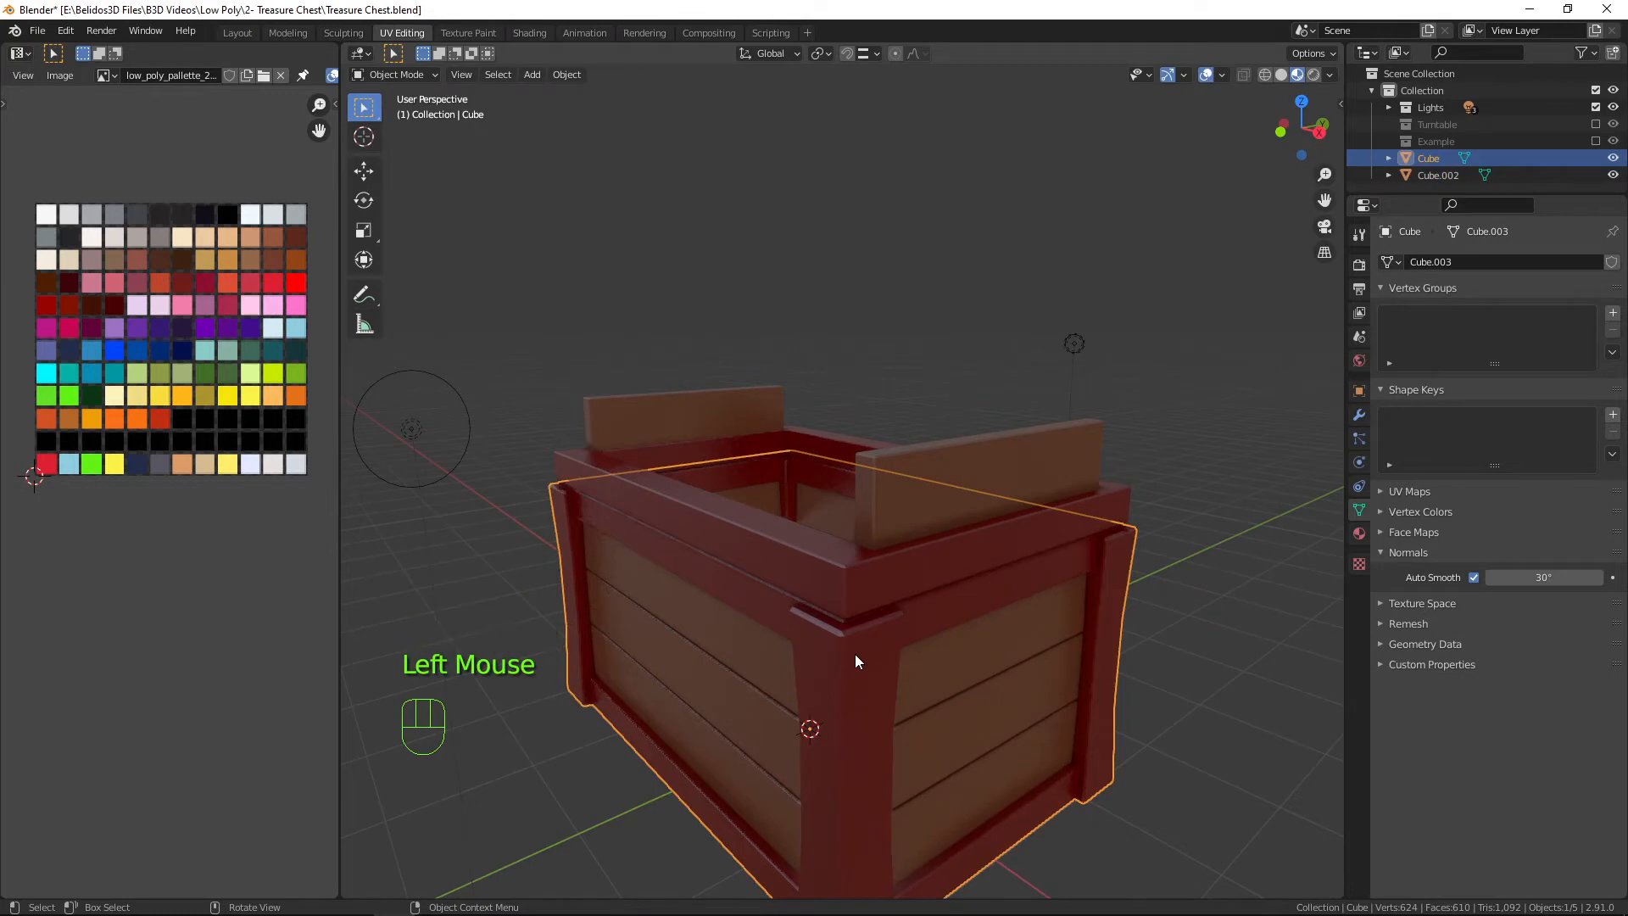
pyautogui.keyDown('shift'); pyautogui.moveTo(836, 659); pyautogui.dragTo(830, 602, button='middle'); pyautogui.keyUp('shift')
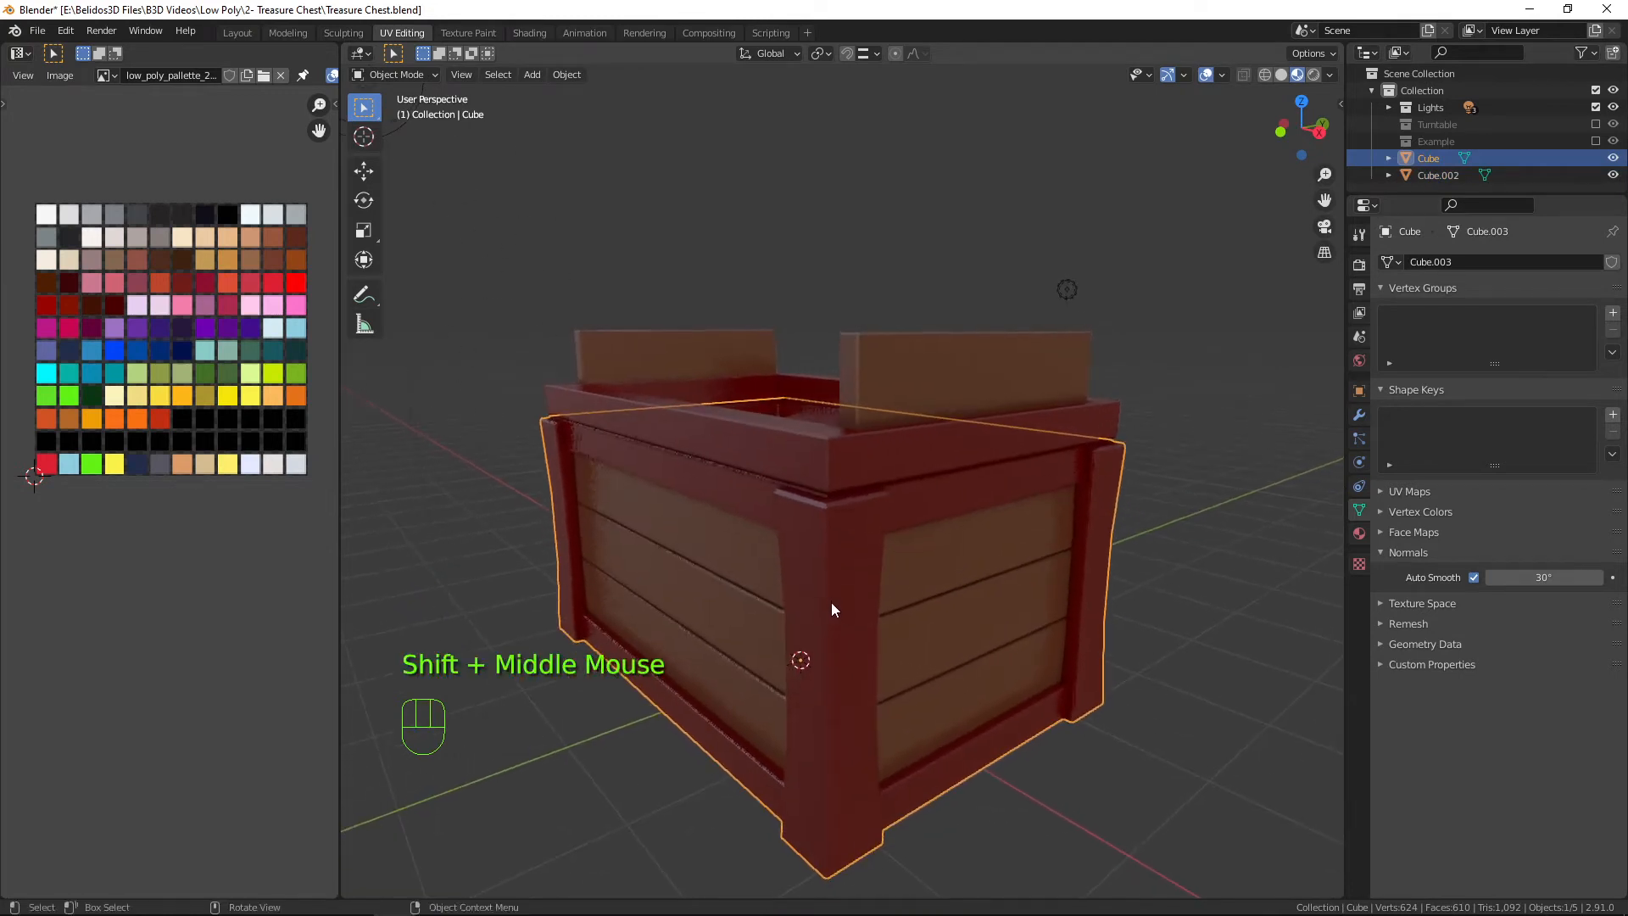
pyautogui.scroll(2, 826, 594)
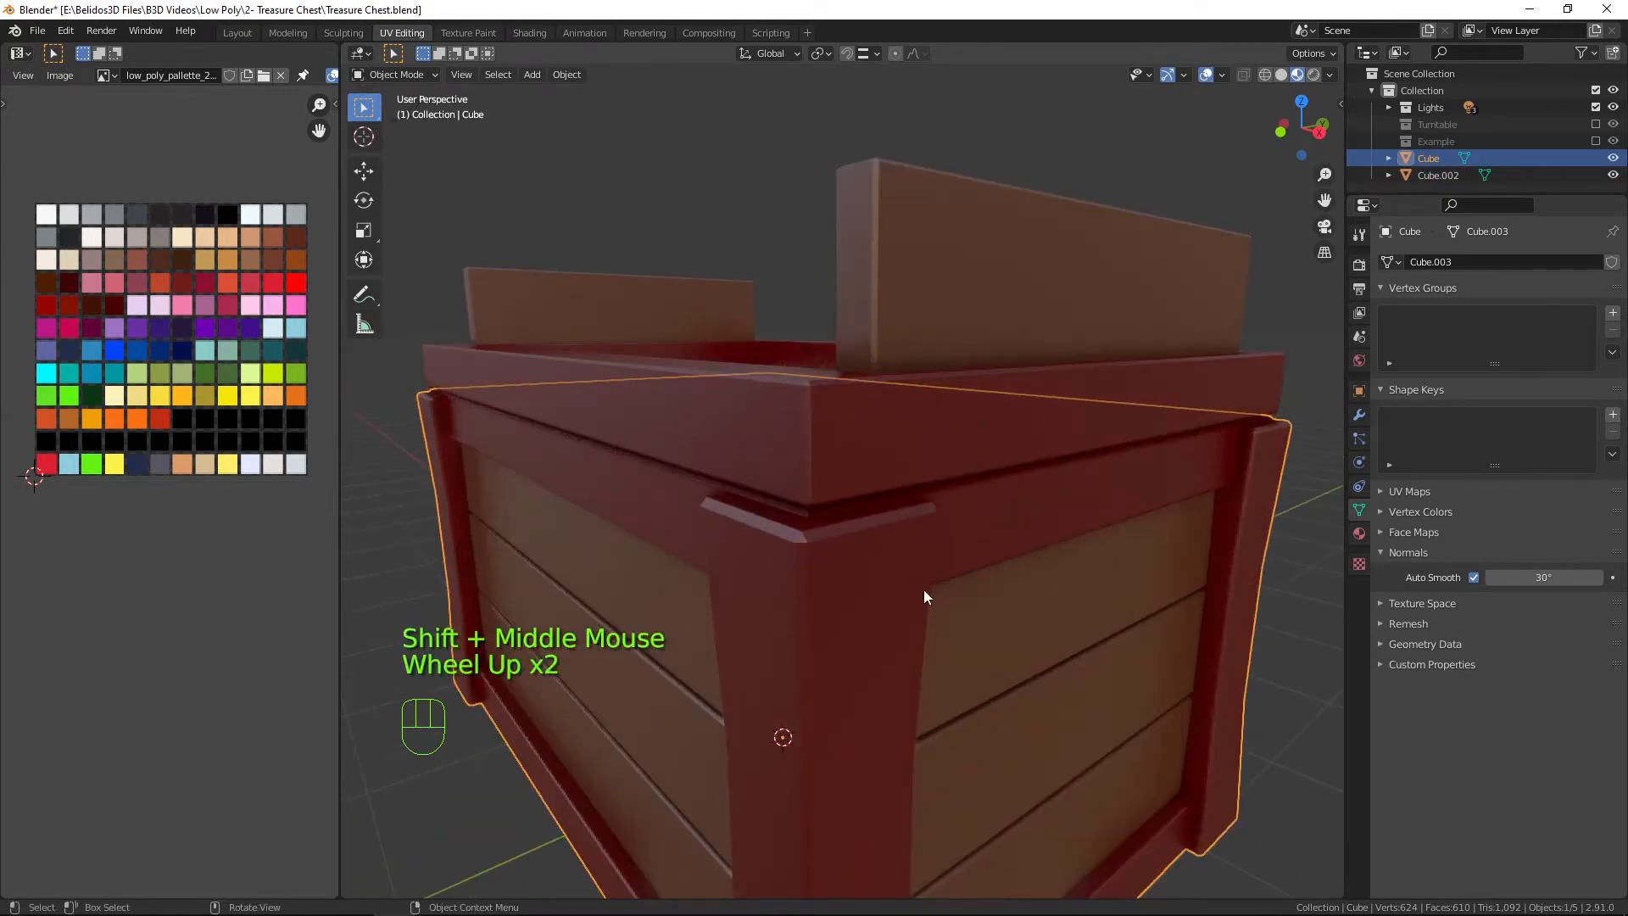
pyautogui.press('Tab')
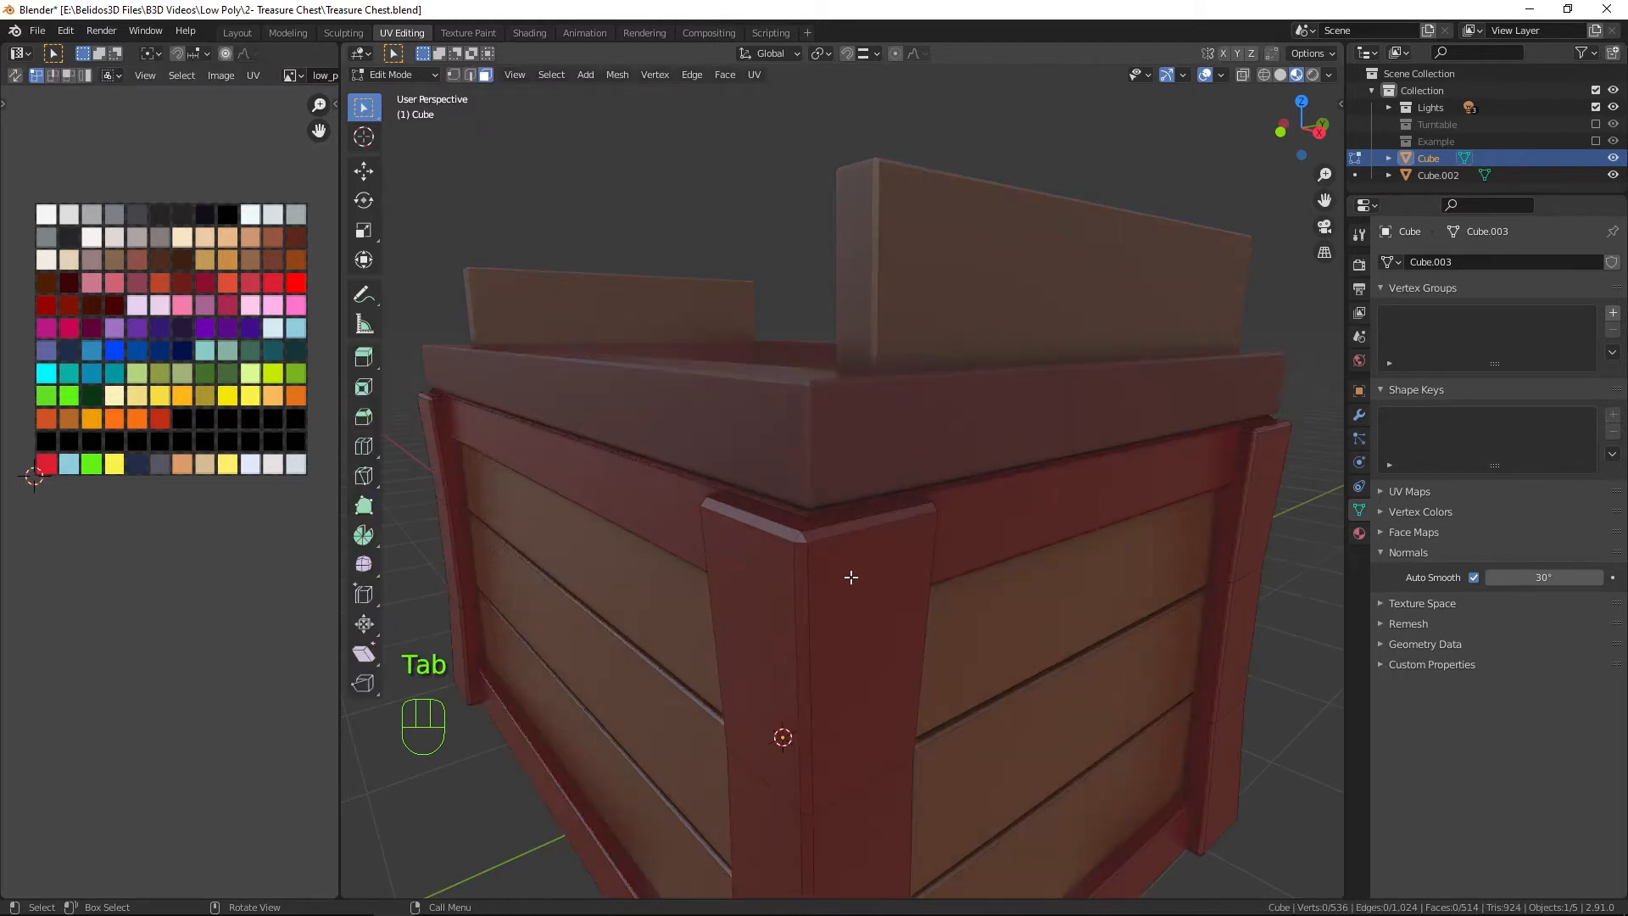
# Duplicate the L-shaped top face of the front-right corner post in place and scale the copy by 1.059.
pyautogui.moveTo(719, 594); pyautogui.dragTo(739, 592, button='middle')
pyautogui.middleClick(789, 579)
pyautogui.click(892, 566)
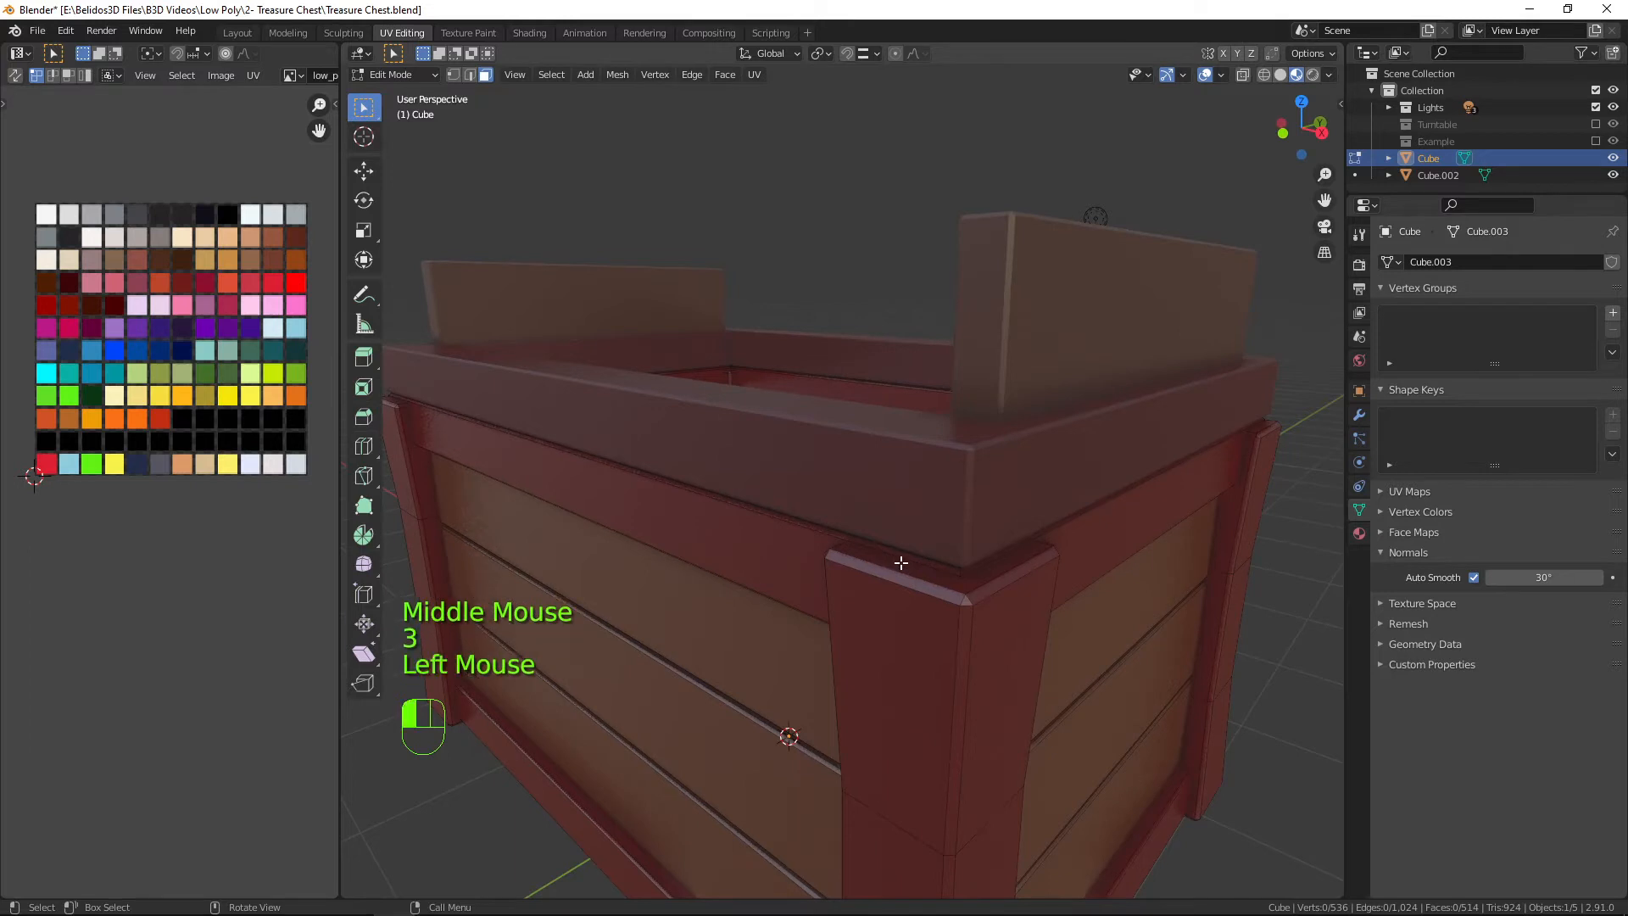
pyautogui.hotkey('shift', 'd')
pyautogui.rightClick(877, 557)
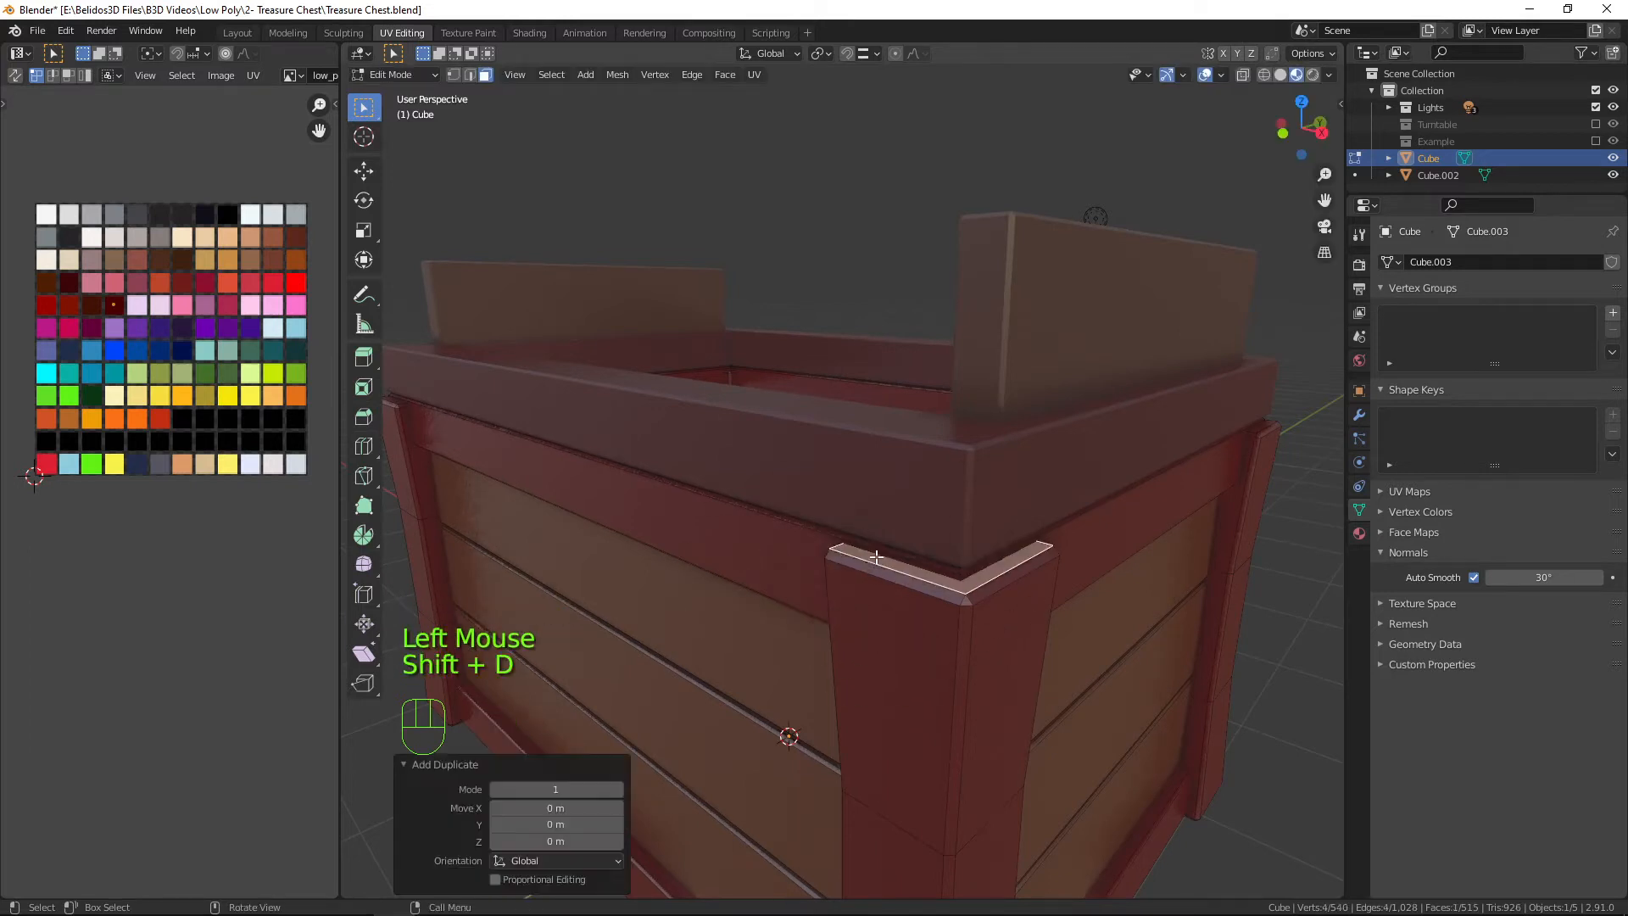
pyautogui.press('s')
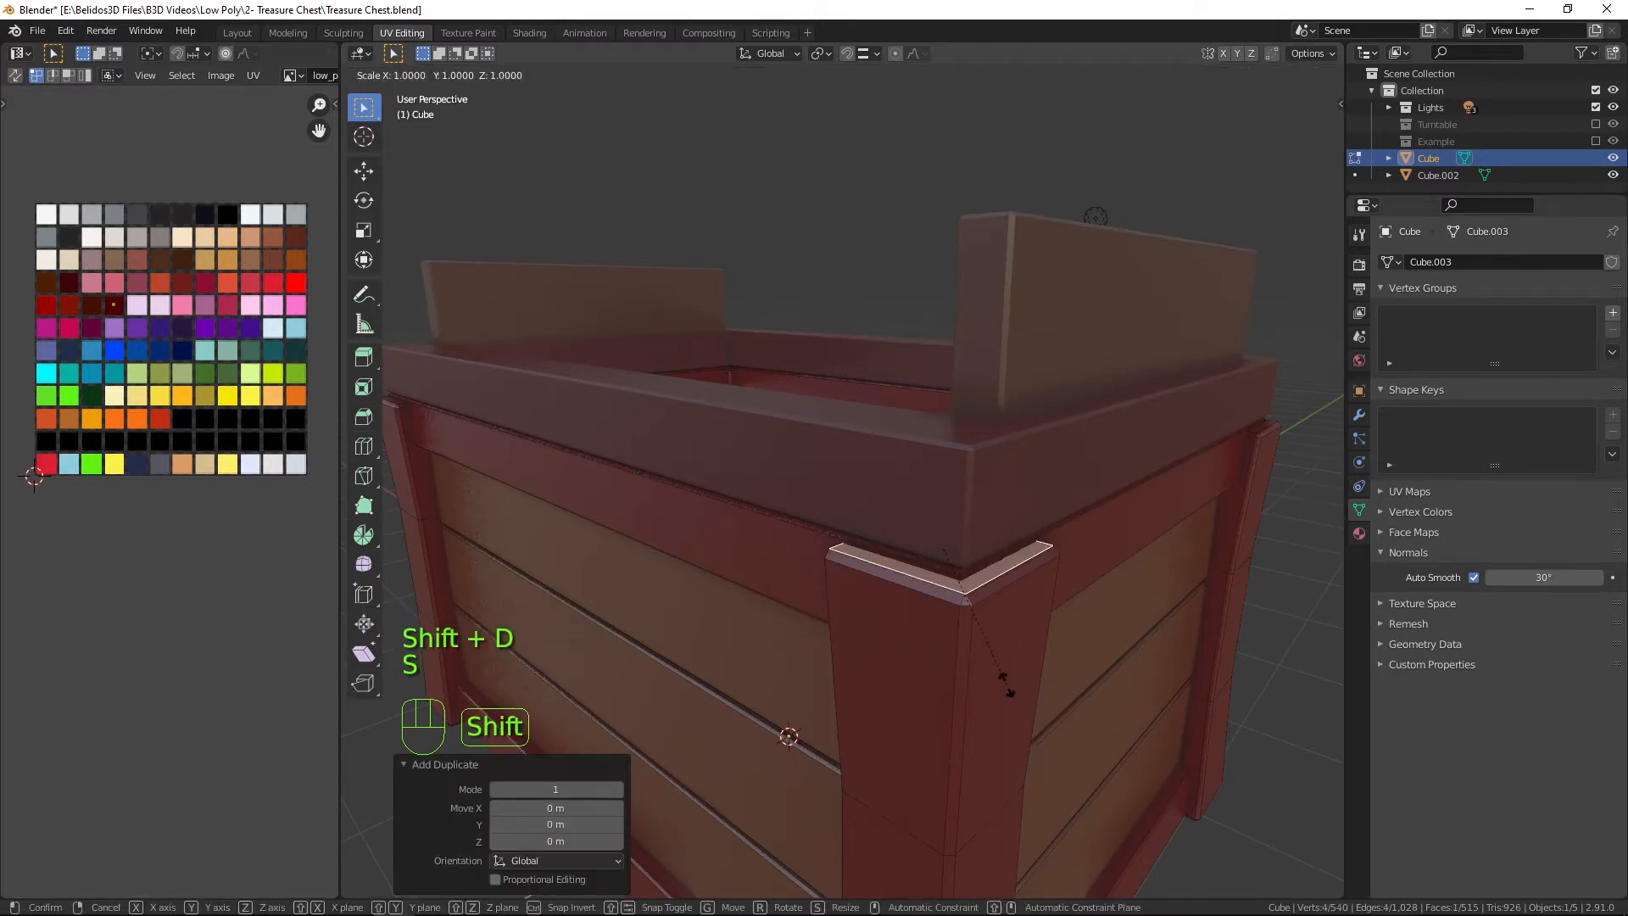
pyautogui.click(1089, 743)
# Enlarge the duplicated L-shaped face by a further 1.032, judging its overhang on the corner post in front view.
pyautogui.press('KP_1')
pyautogui.scroll(4, 1030, 691)
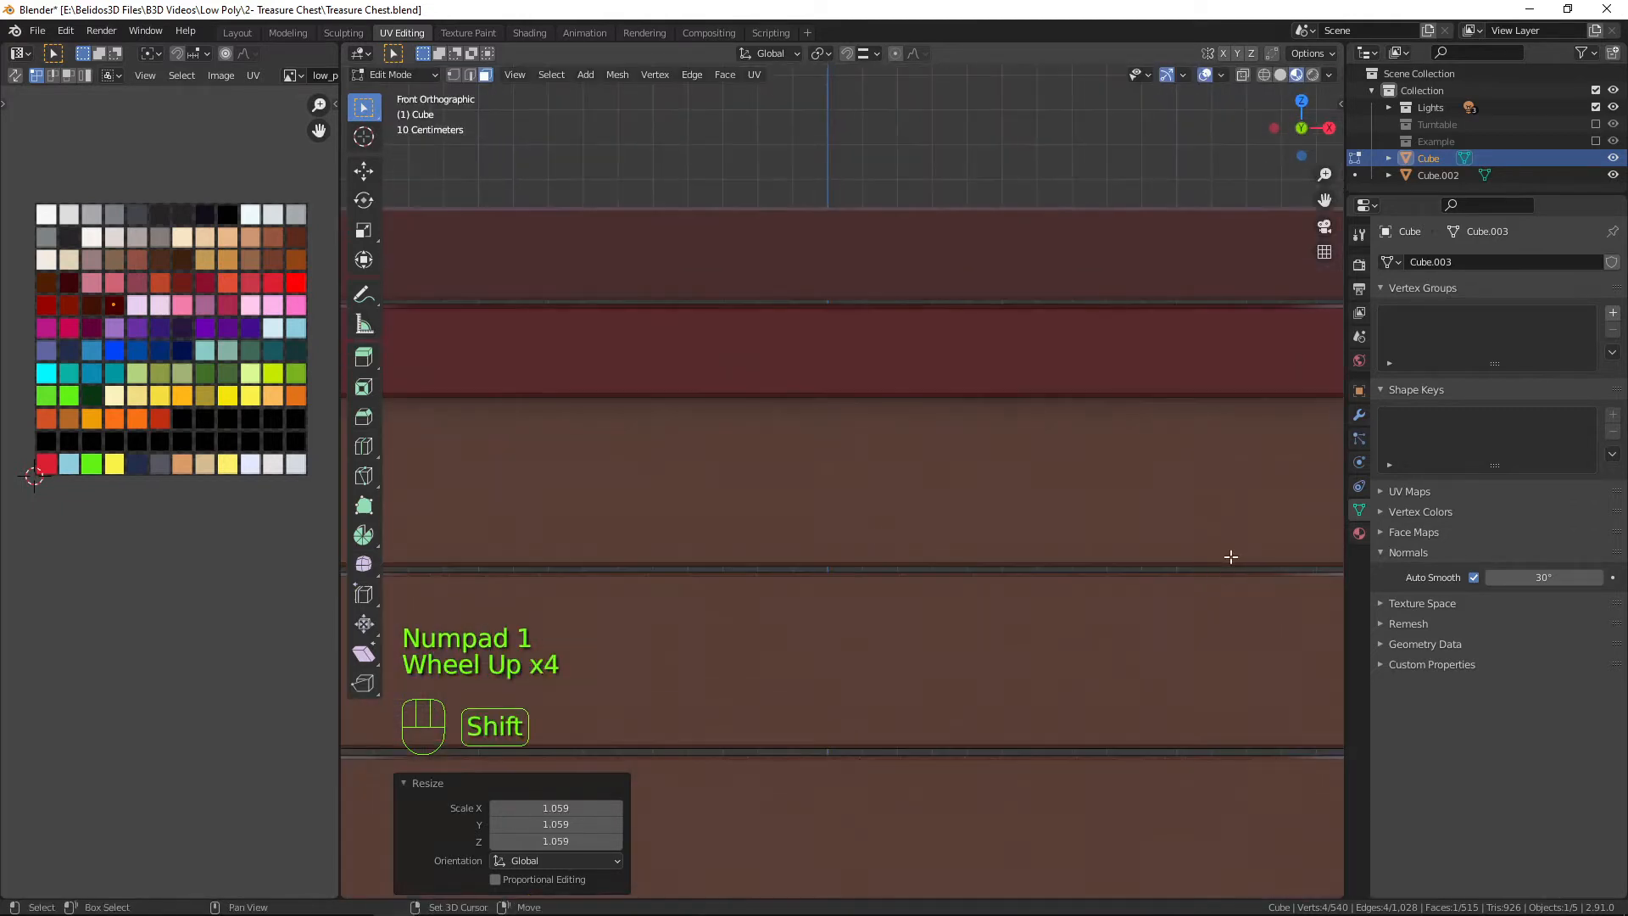
pyautogui.keyDown('shift'); pyautogui.moveTo(1228, 556); pyautogui.dragTo(618, 643, button='middle'); pyautogui.keyUp('shift')
pyautogui.scroll(4, 791, 551)
pyautogui.keyDown('shift'); pyautogui.scroll(2, 792, 552); pyautogui.keyUp('shift')
pyautogui.keyDown('shift'); pyautogui.moveTo(792, 552); pyautogui.dragTo(1050, 532, button='middle'); pyautogui.keyUp('shift')
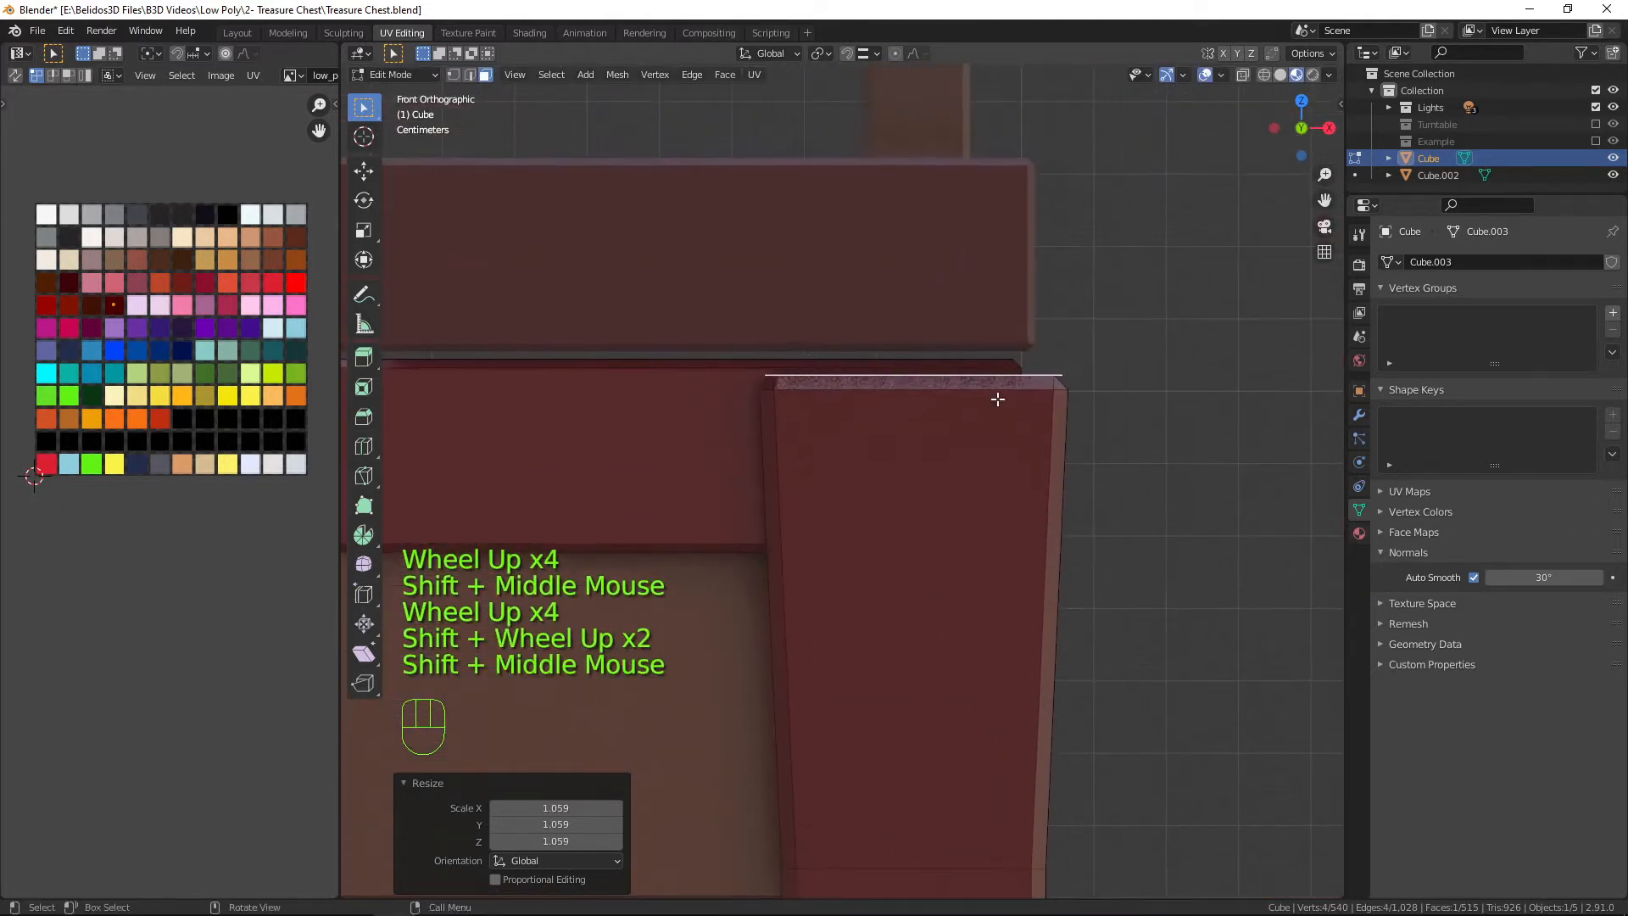
pyautogui.press('s')
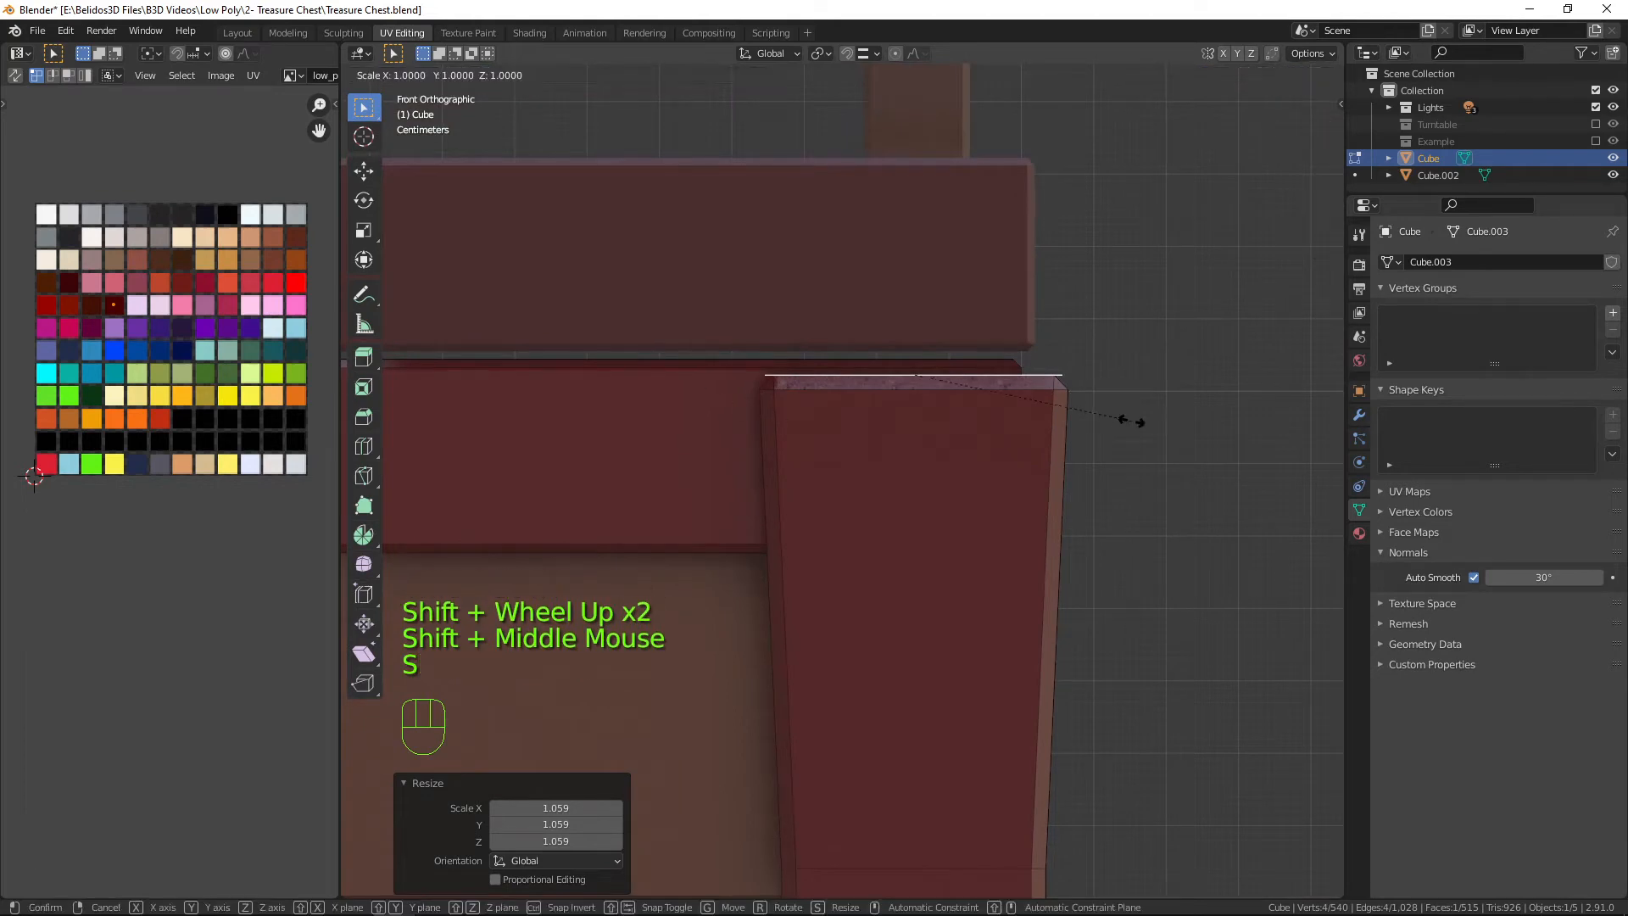
pyautogui.click(1195, 452)
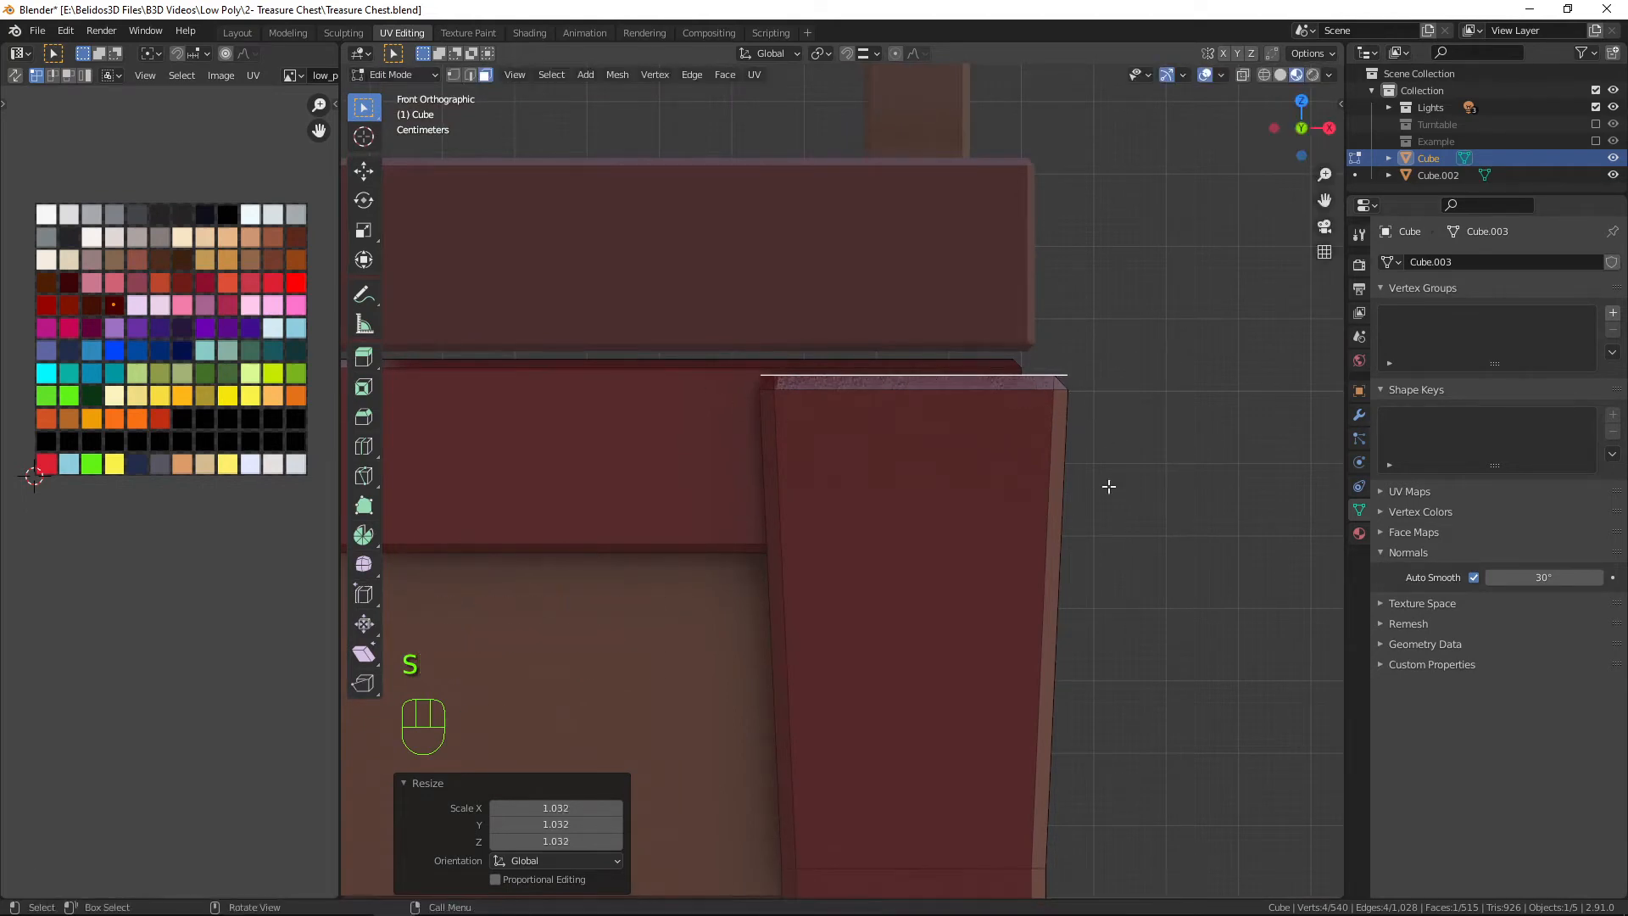
# Separate the duplicated L-shaped face into its own object and open that object alone for mesh editing.
pyautogui.scroll(-1, 1102, 488)
pyautogui.moveTo(1102, 487); pyautogui.dragTo(981, 530, button='middle')
pyautogui.scroll(-8, 981, 531)
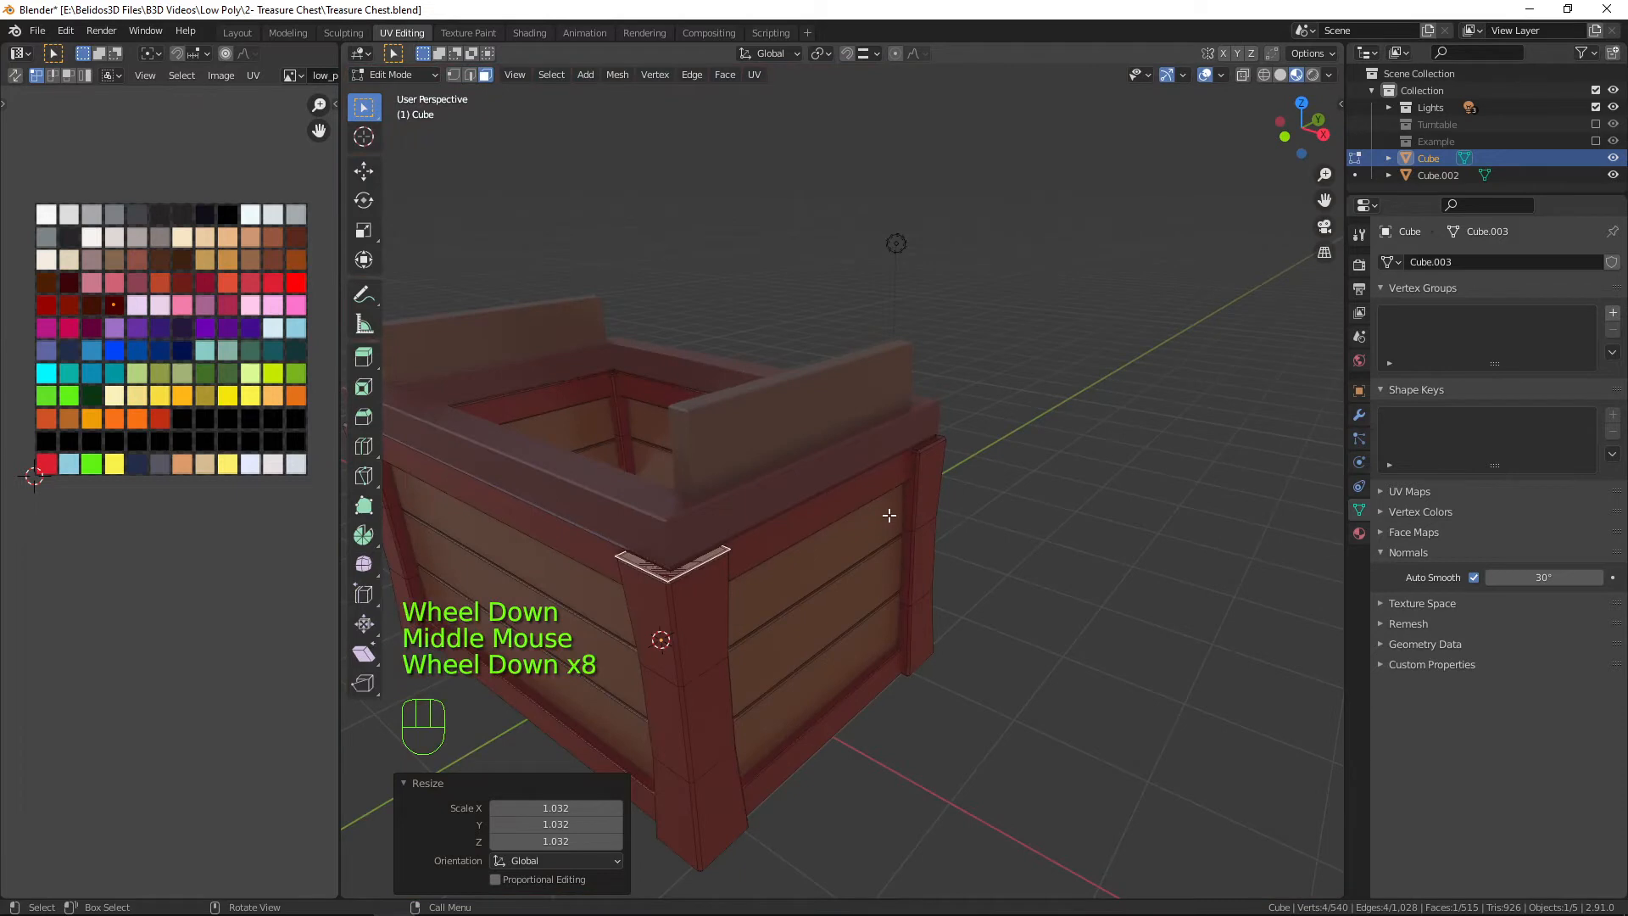
pyautogui.press('p')
pyautogui.click(889, 515)
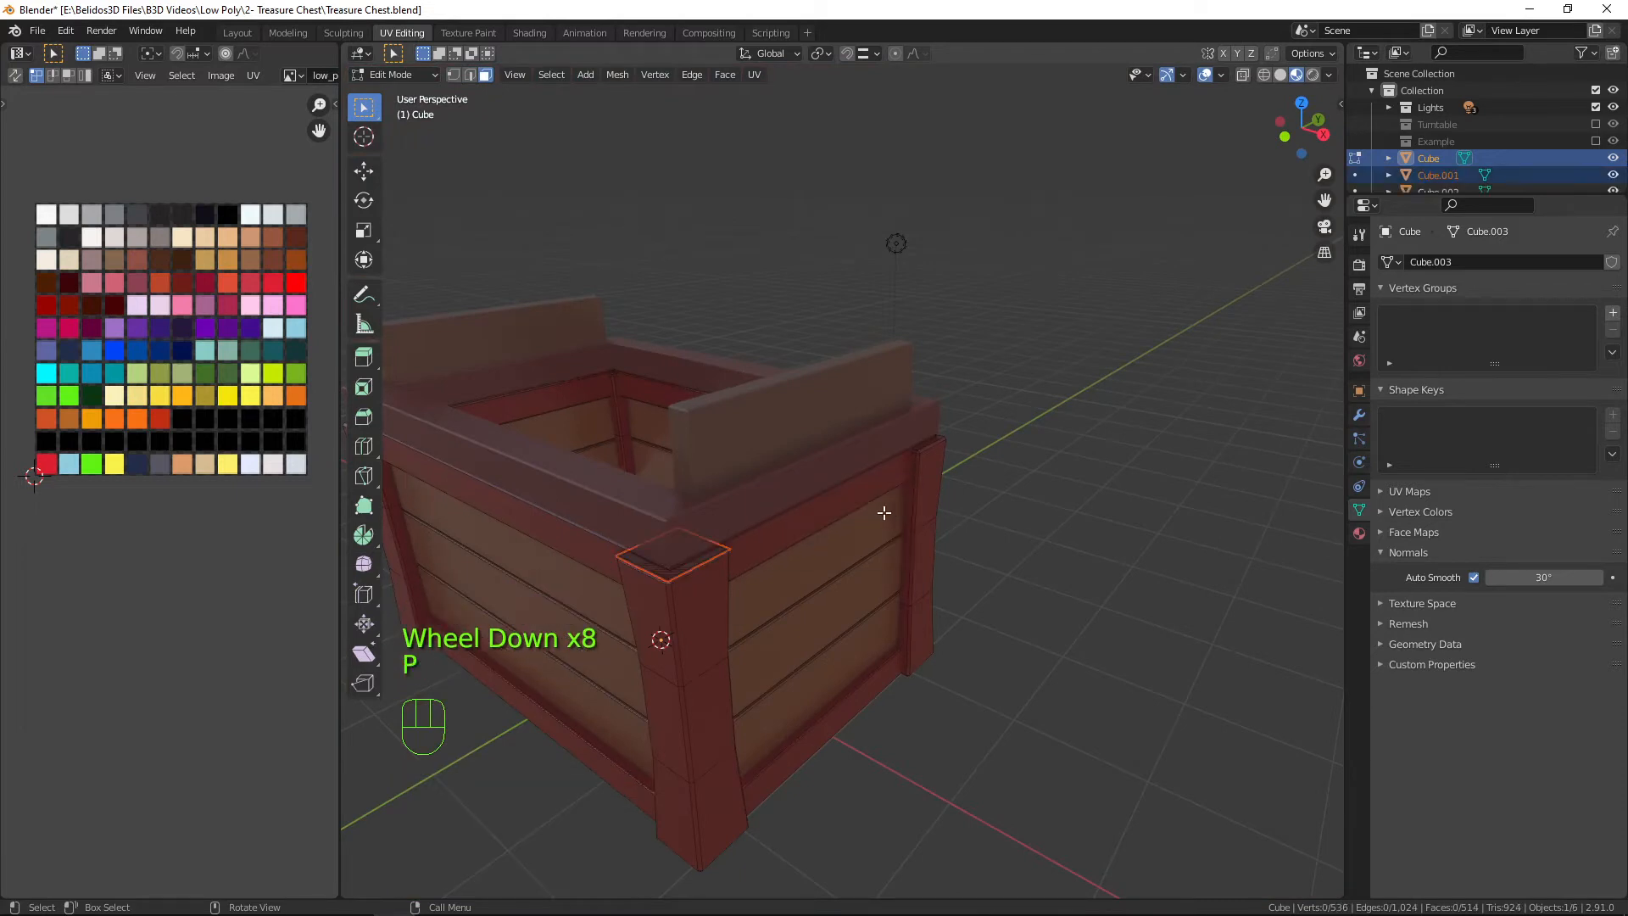
pyautogui.press('Tab')
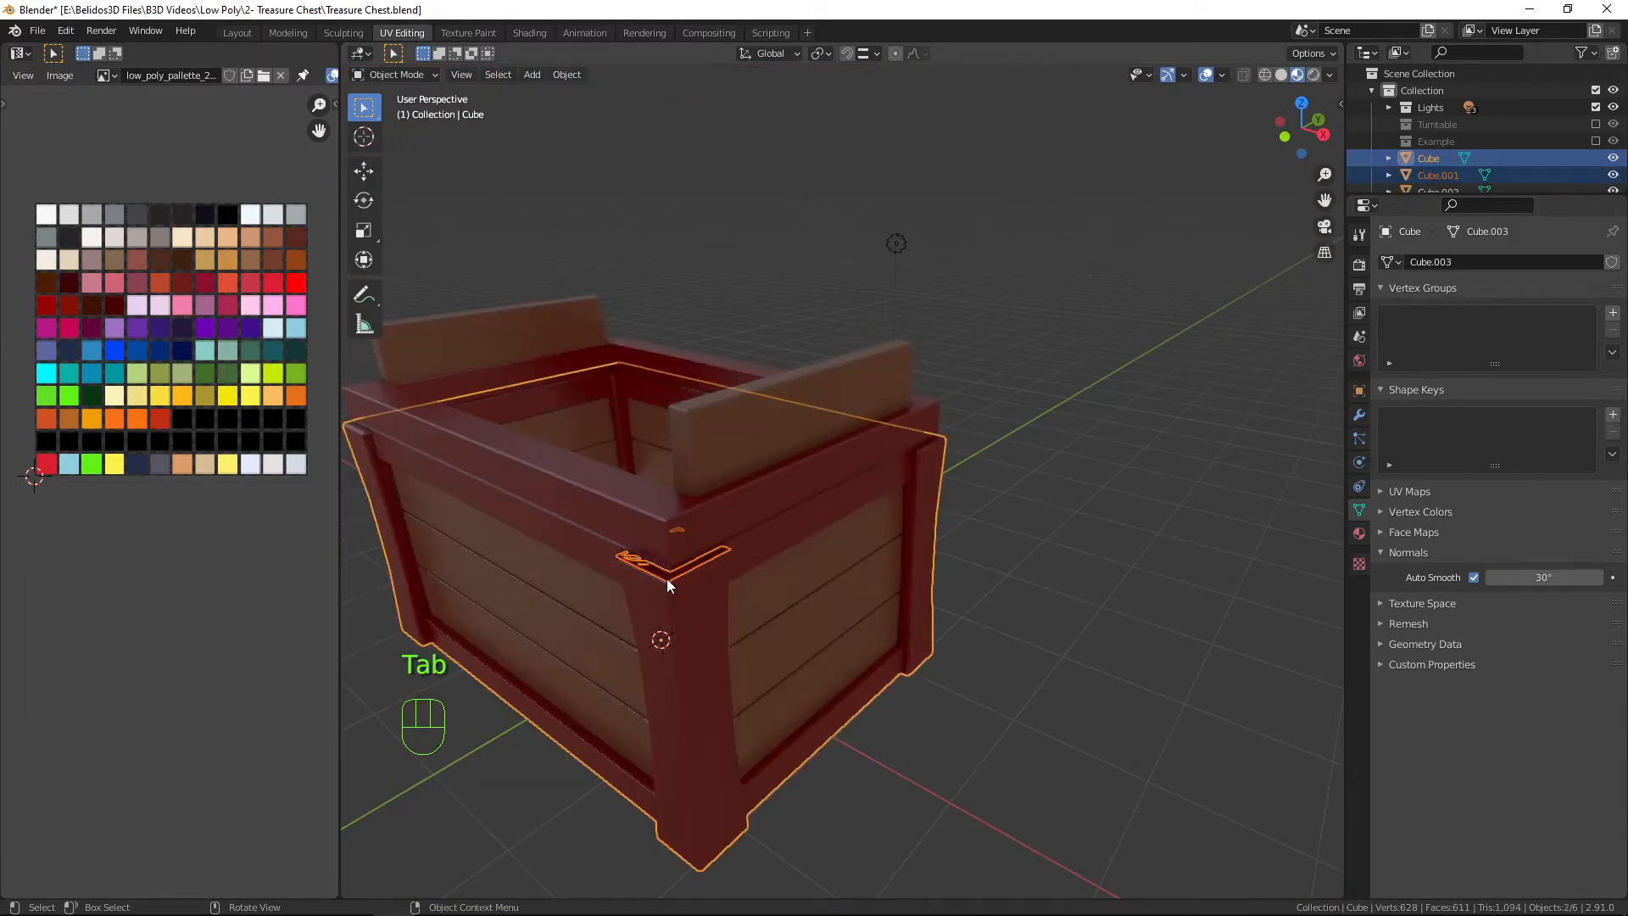
pyautogui.click(666, 583)
pyautogui.keyDown('shift'); pyautogui.moveTo(885, 562); pyautogui.dragTo(926, 573, button='middle'); pyautogui.keyUp('shift')
pyautogui.press('Tab')
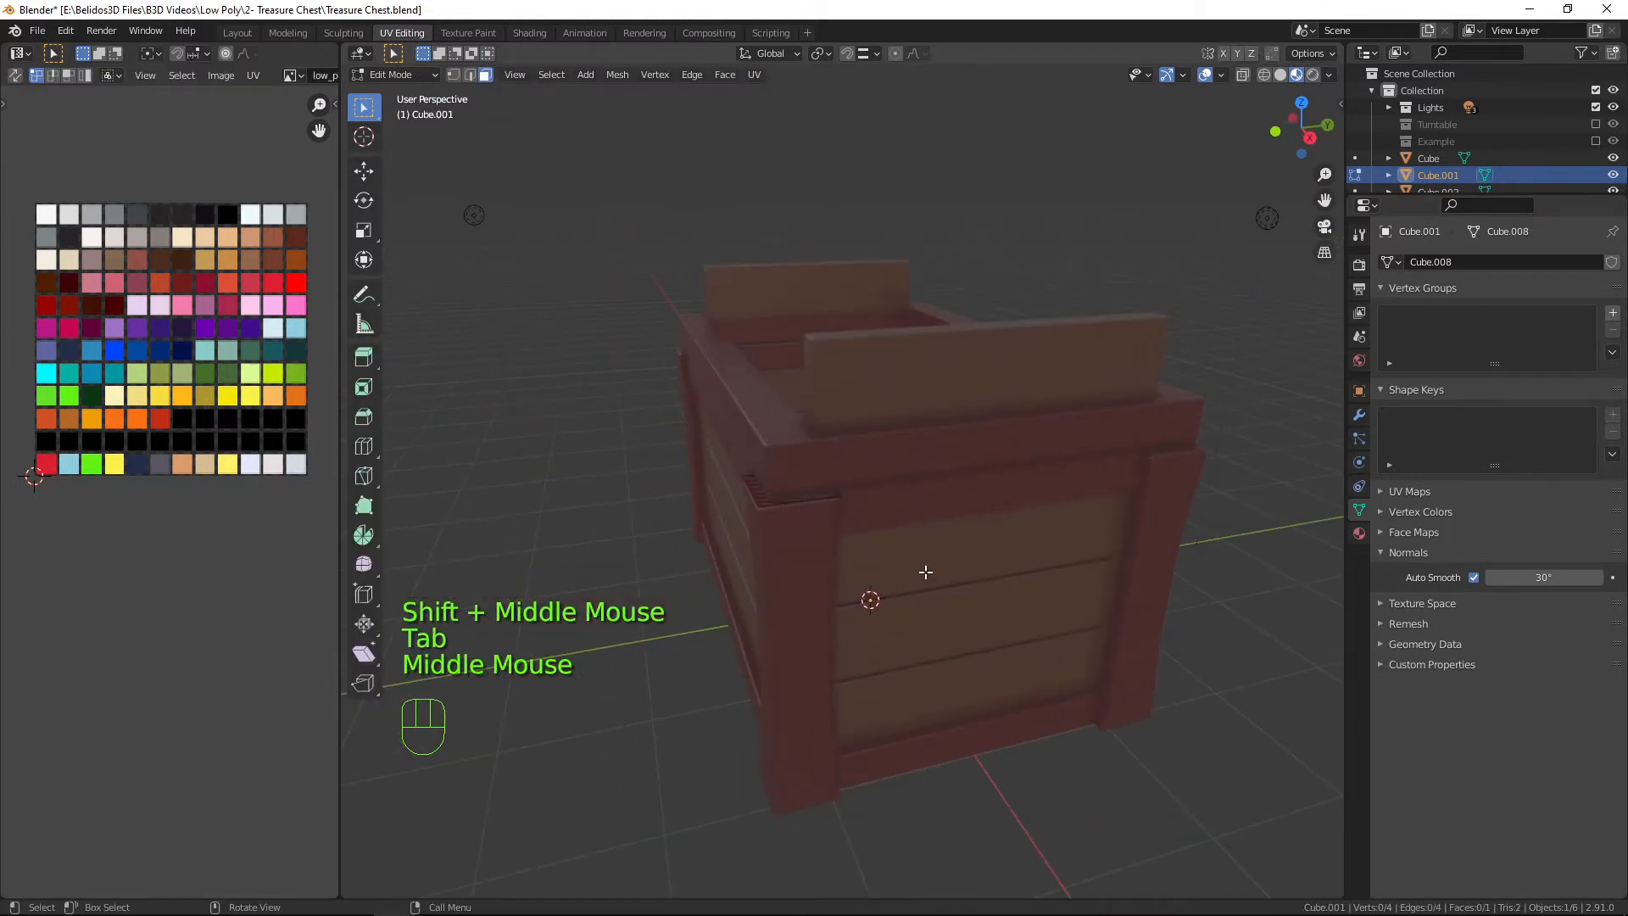
# Extrude the whole L-shaped face upward about 0.352 m along its normal to form a corner block around the lid frame.
pyautogui.press('a')
pyautogui.keyDown('shift'); pyautogui.moveTo(970, 658); pyautogui.dragTo(1065, 712, button='middle'); pyautogui.keyUp('shift')
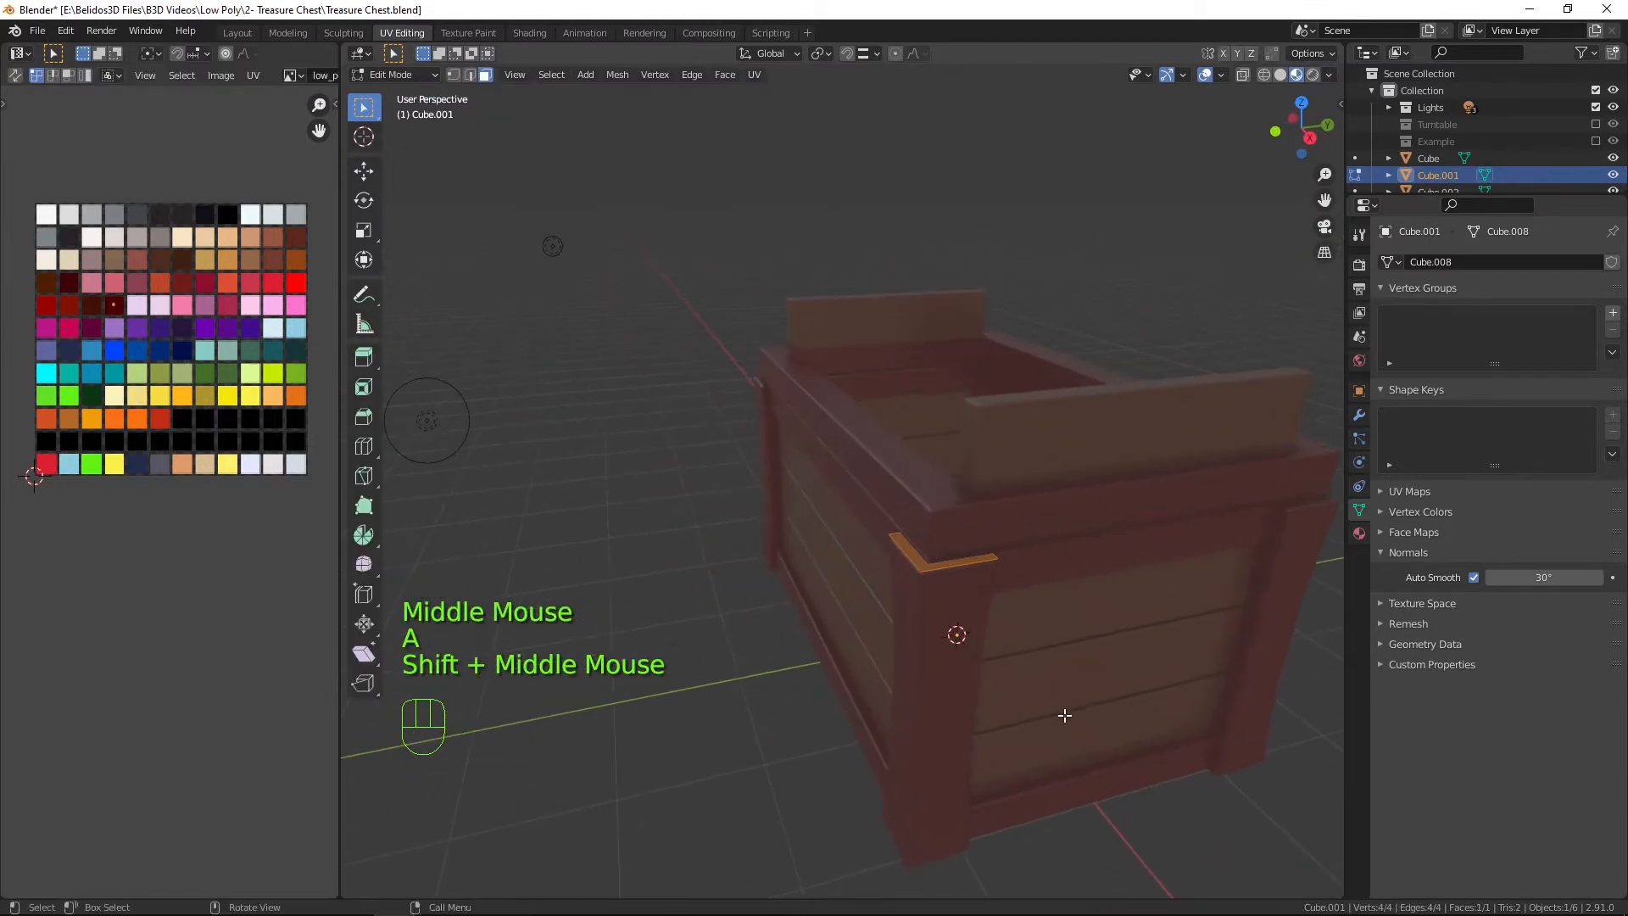
pyautogui.scroll(2, 1066, 714)
pyautogui.moveTo(1139, 762); pyautogui.dragTo(1156, 708, button='middle')
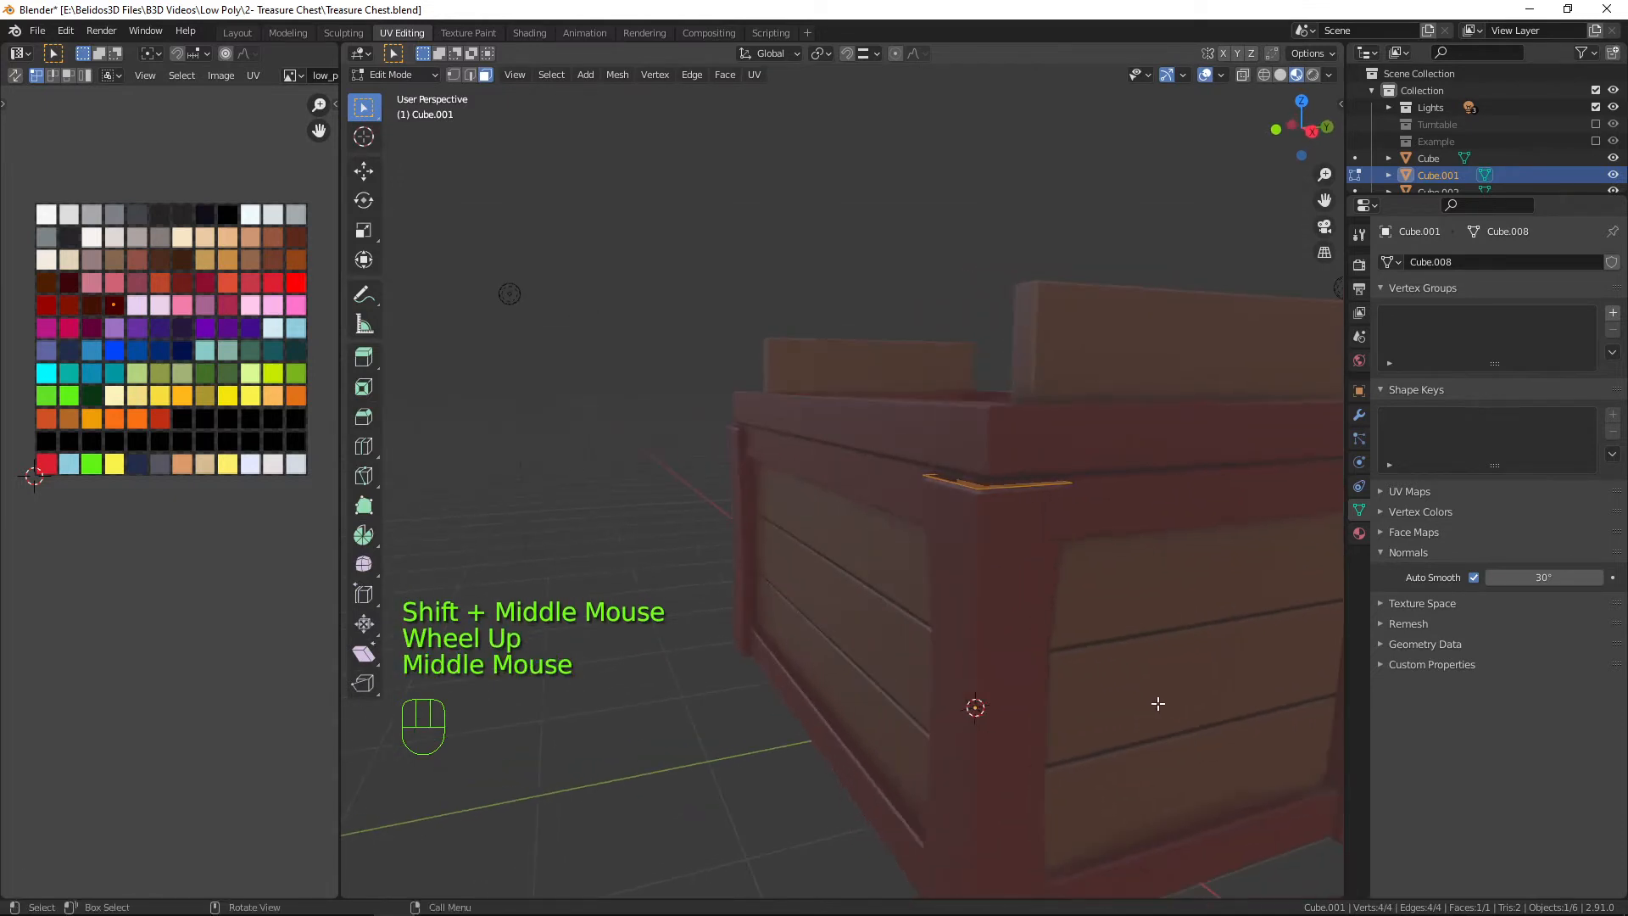
pyautogui.press('e')
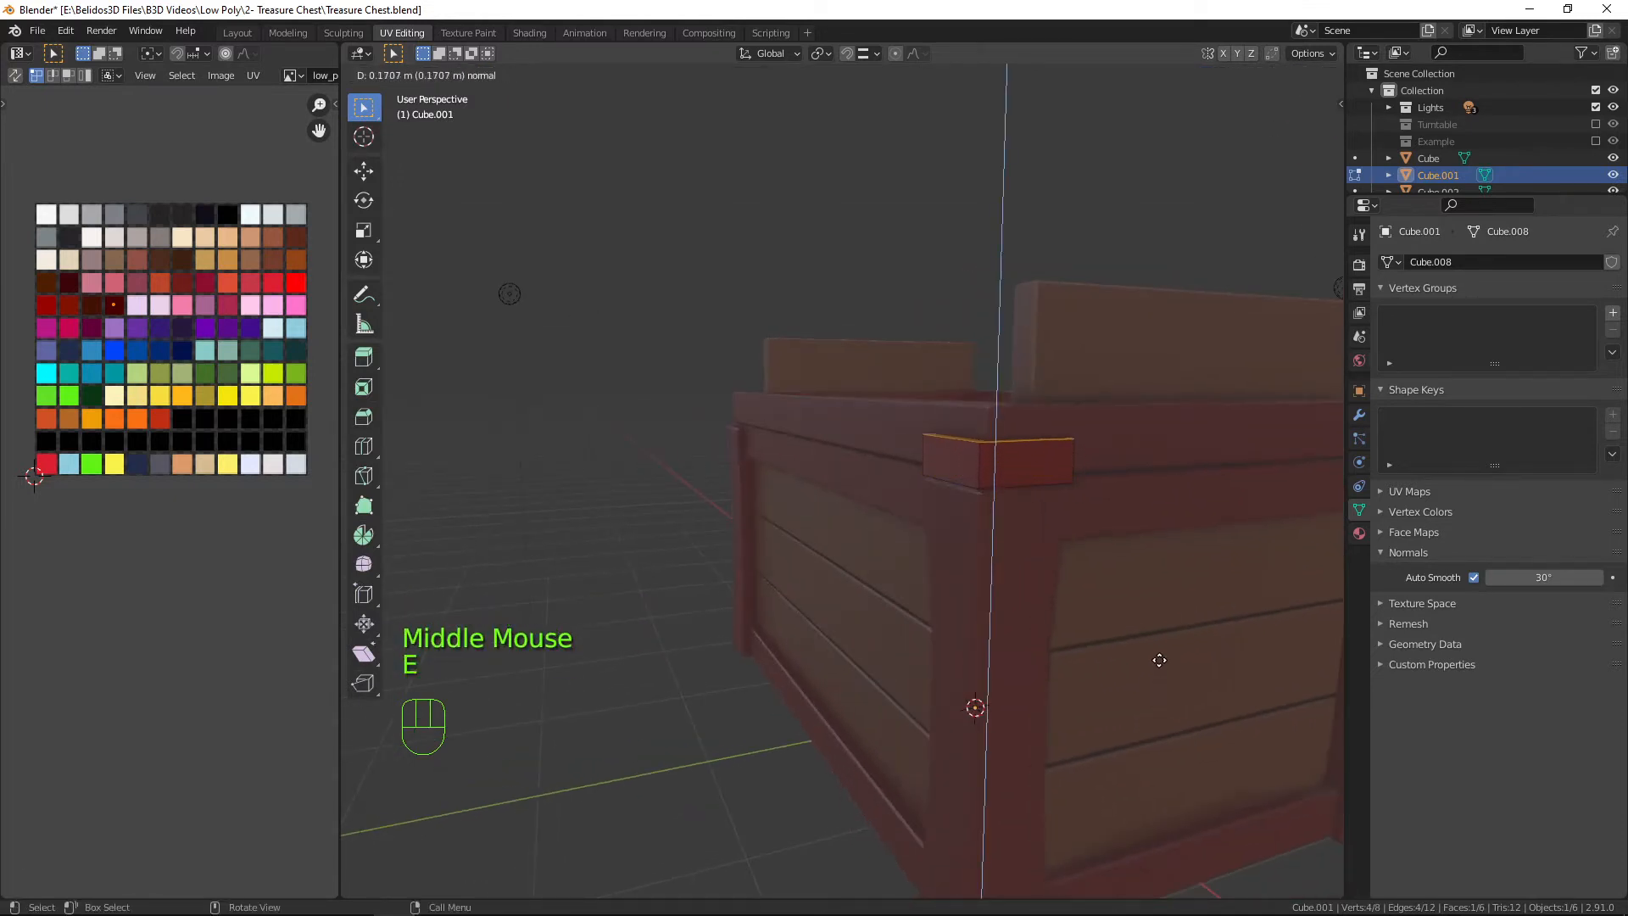
pyautogui.click(1161, 616)
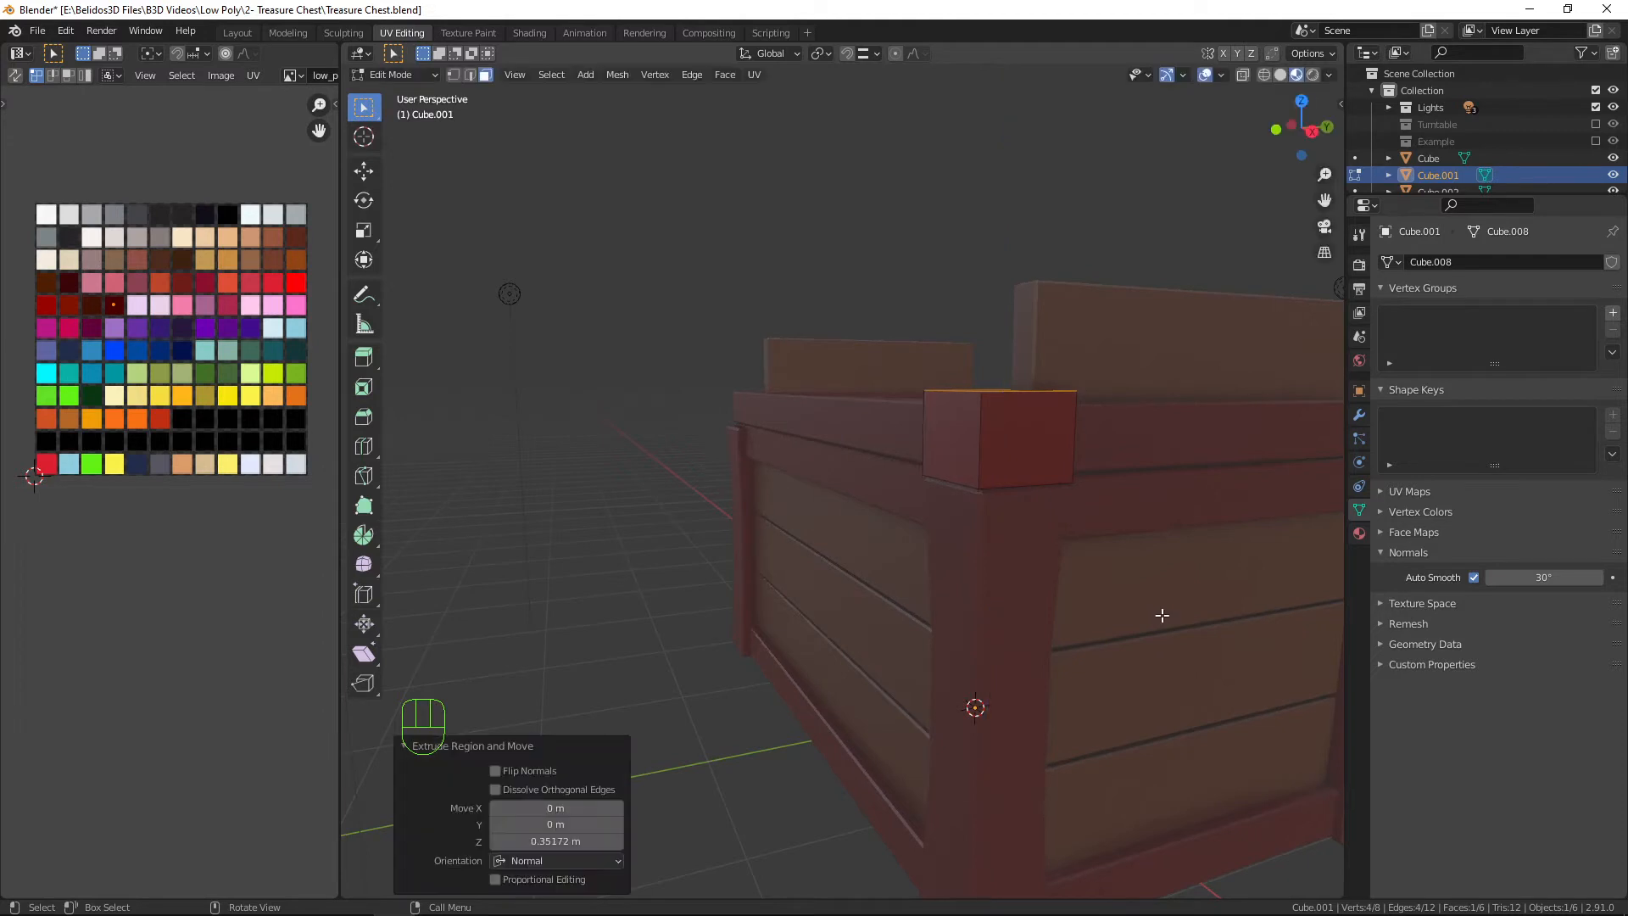
pyautogui.scroll(-2, 1128, 619)
pyautogui.moveTo(1102, 621)
pyautogui.mouseDown(button='middle')
pyautogui.moveTo(984, 621)
pyautogui.moveTo(1039, 639)
pyautogui.moveTo(1075, 625)
pyautogui.mouseUp(button='middle')
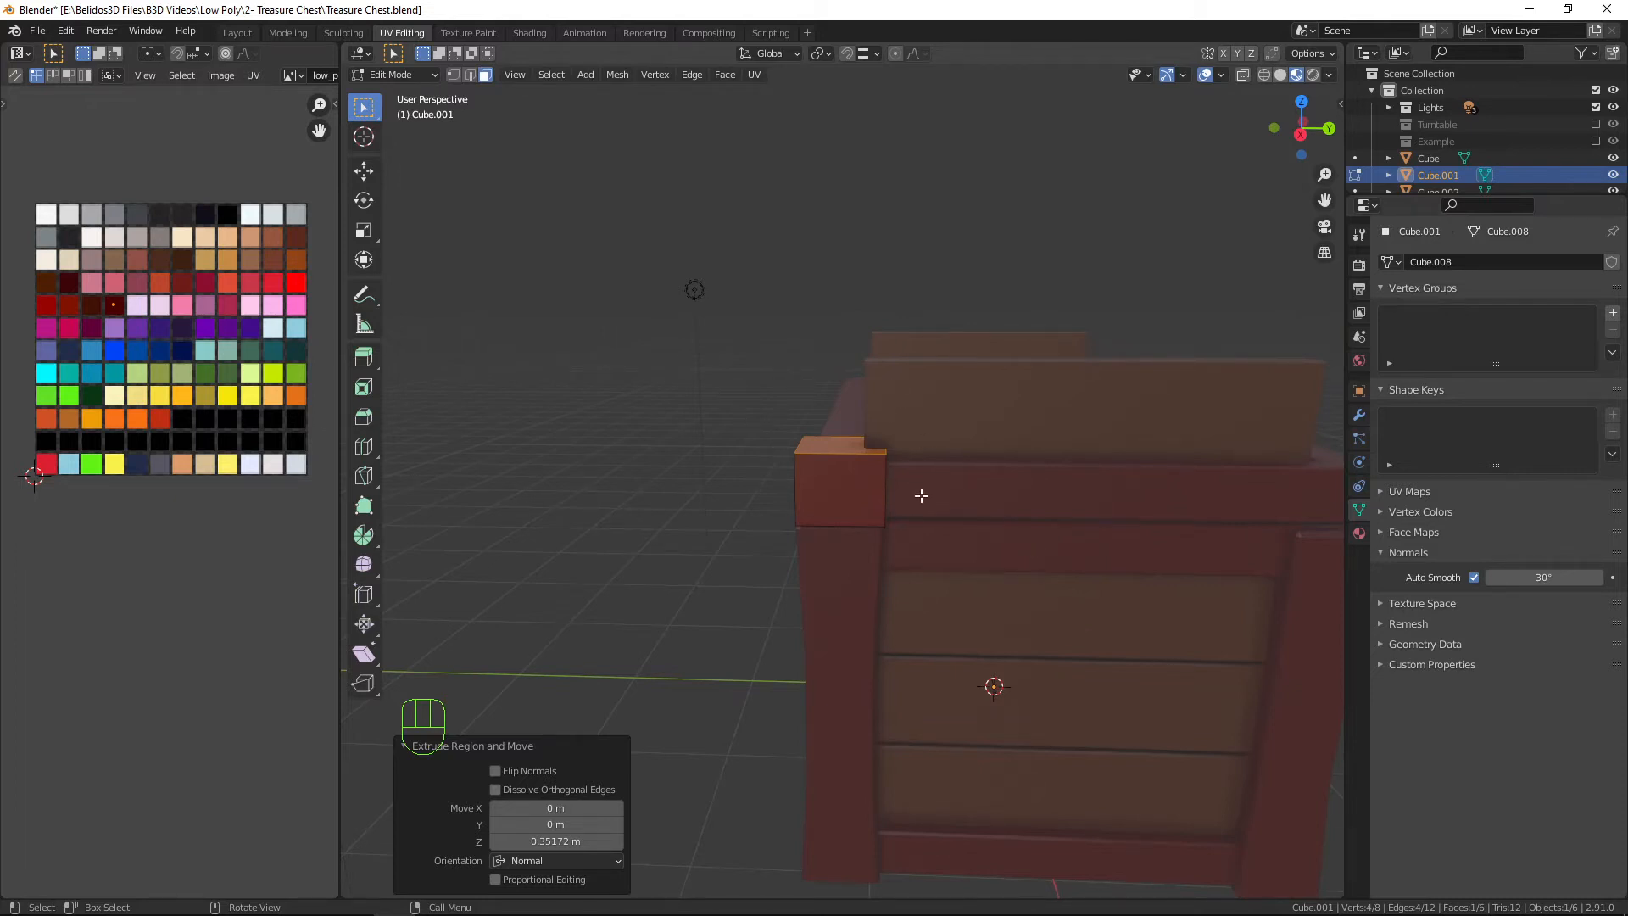
# Split the corner block's top face from its sides and rotate it 90° about the X axis.
pyautogui.press('y')
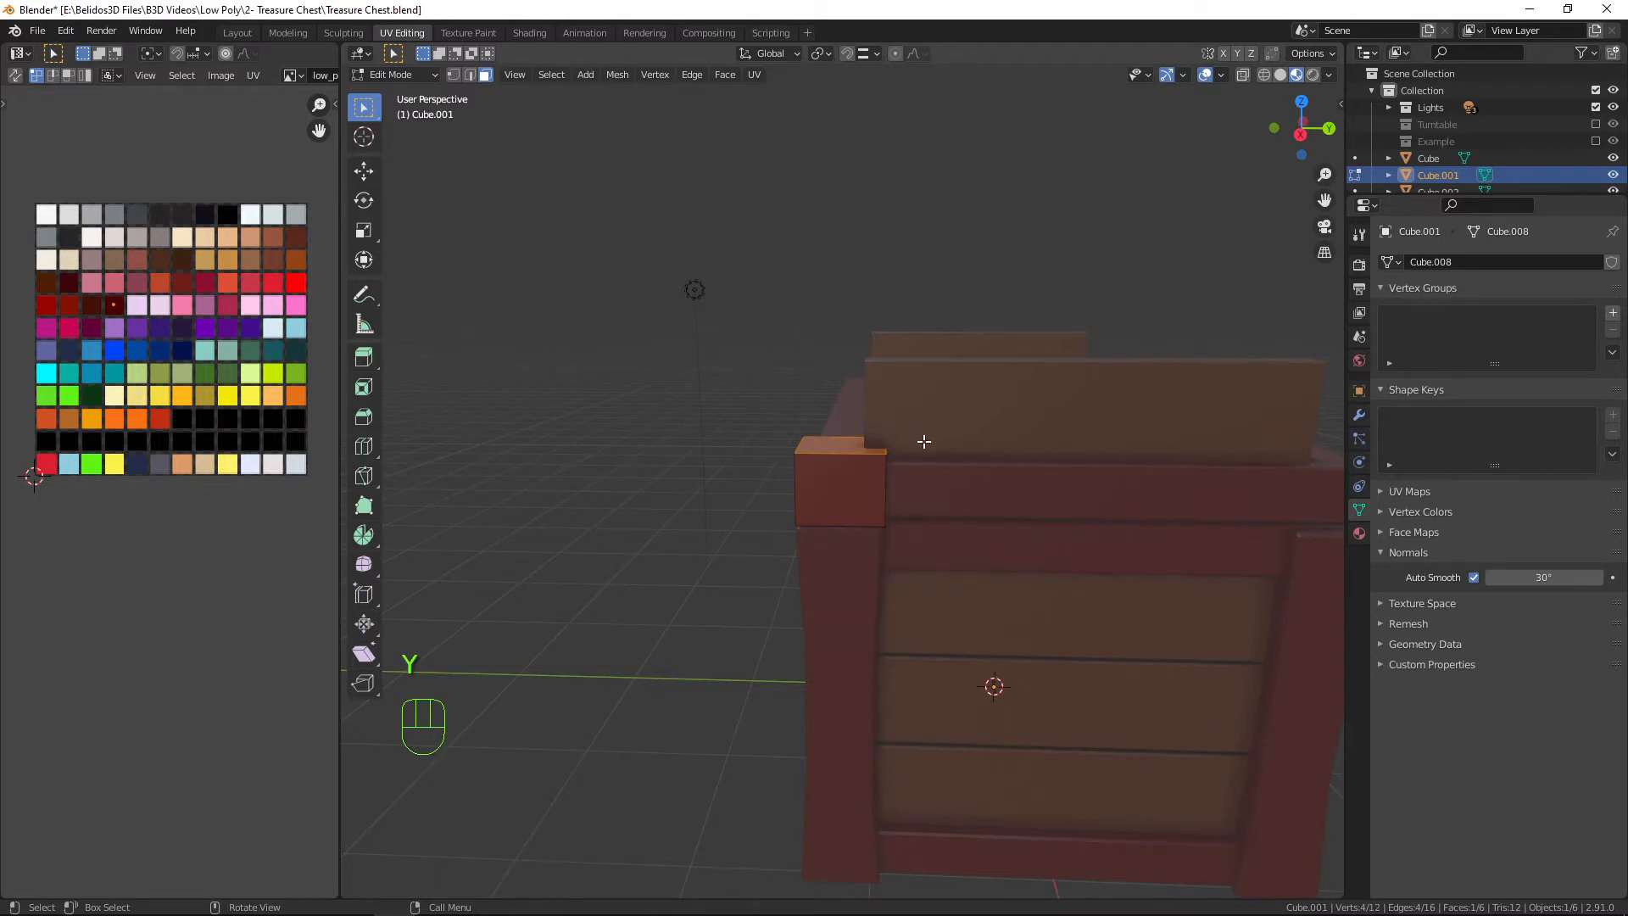
pyautogui.press('g')
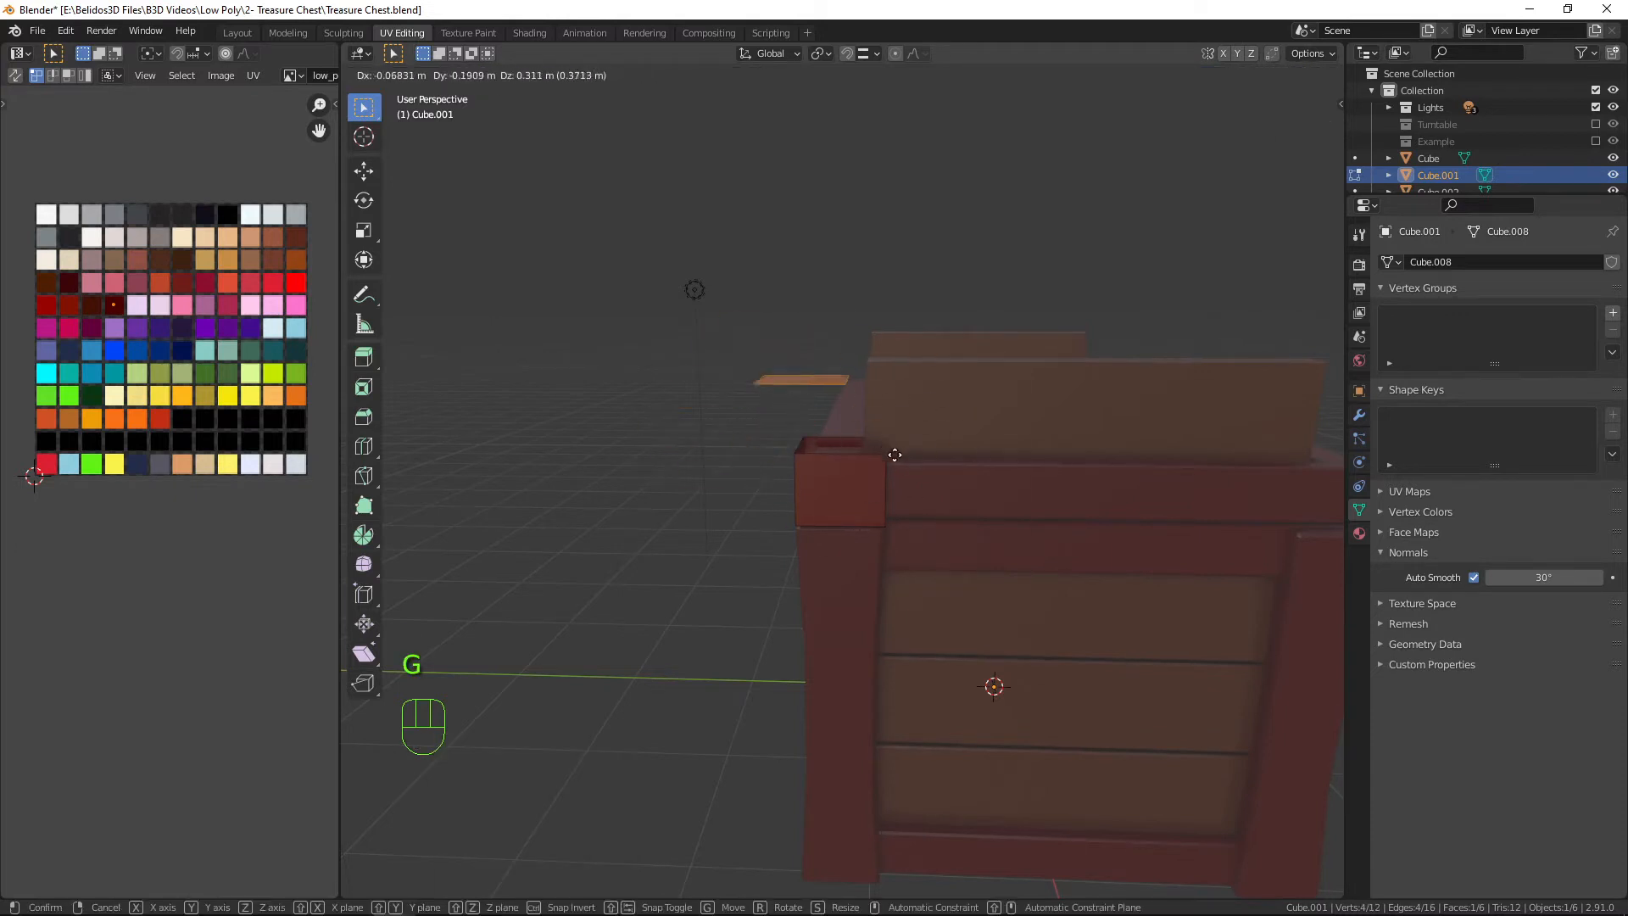
pyautogui.rightClick(870, 471)
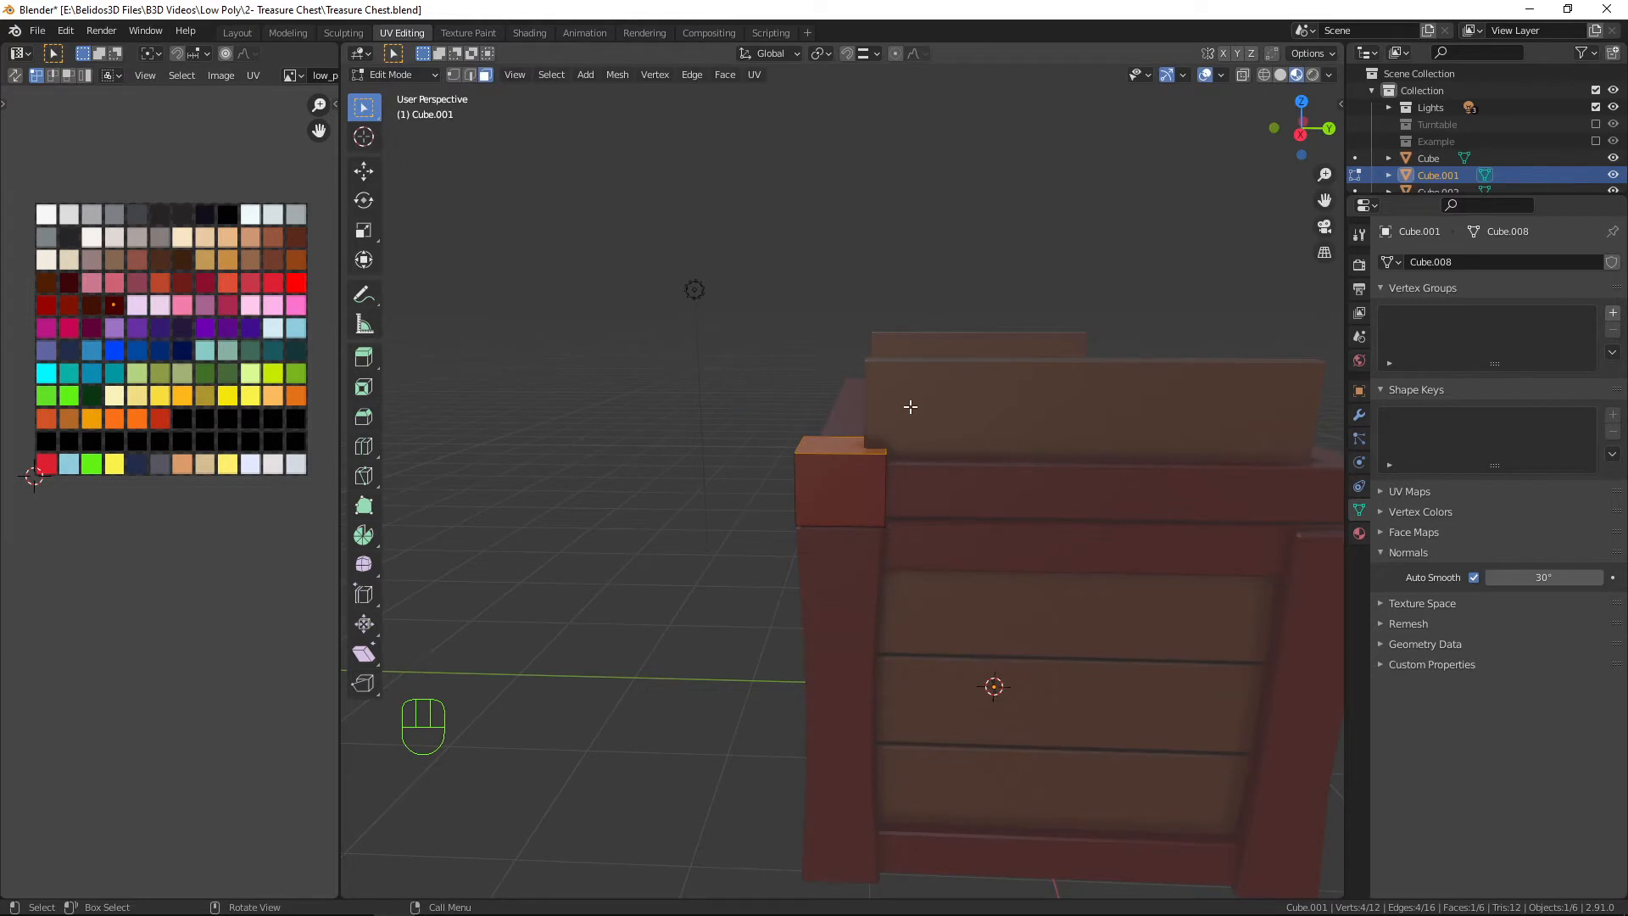
pyautogui.moveTo(965, 506); pyautogui.dragTo(981, 472, button='middle')
pyautogui.write('r')
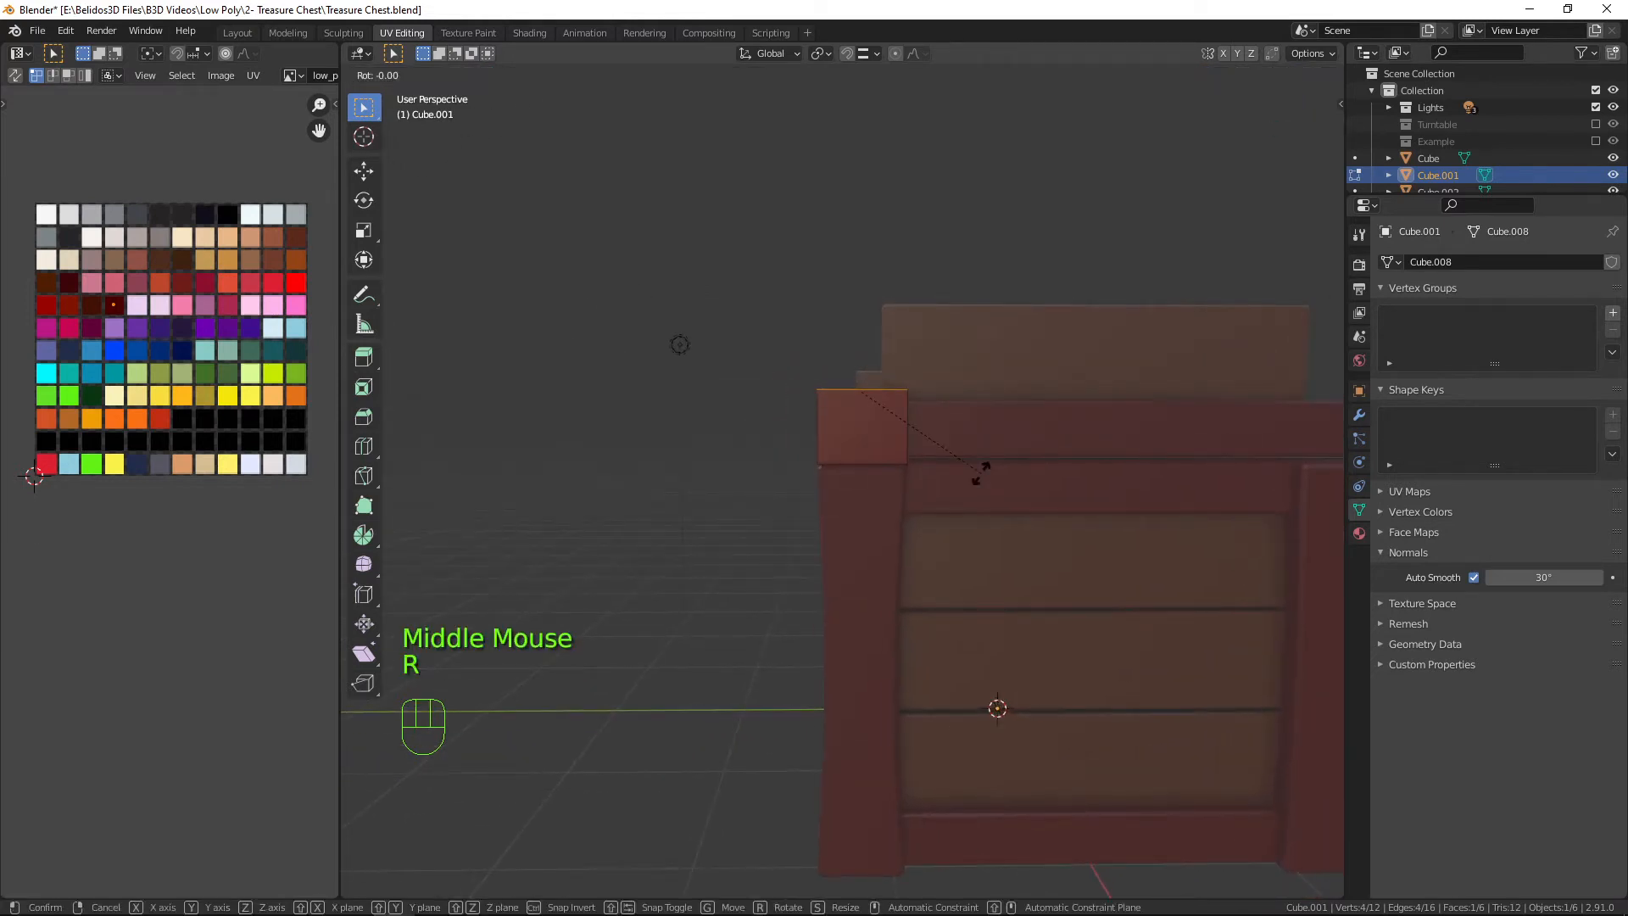
pyautogui.write('x90')
pyautogui.press('Return')
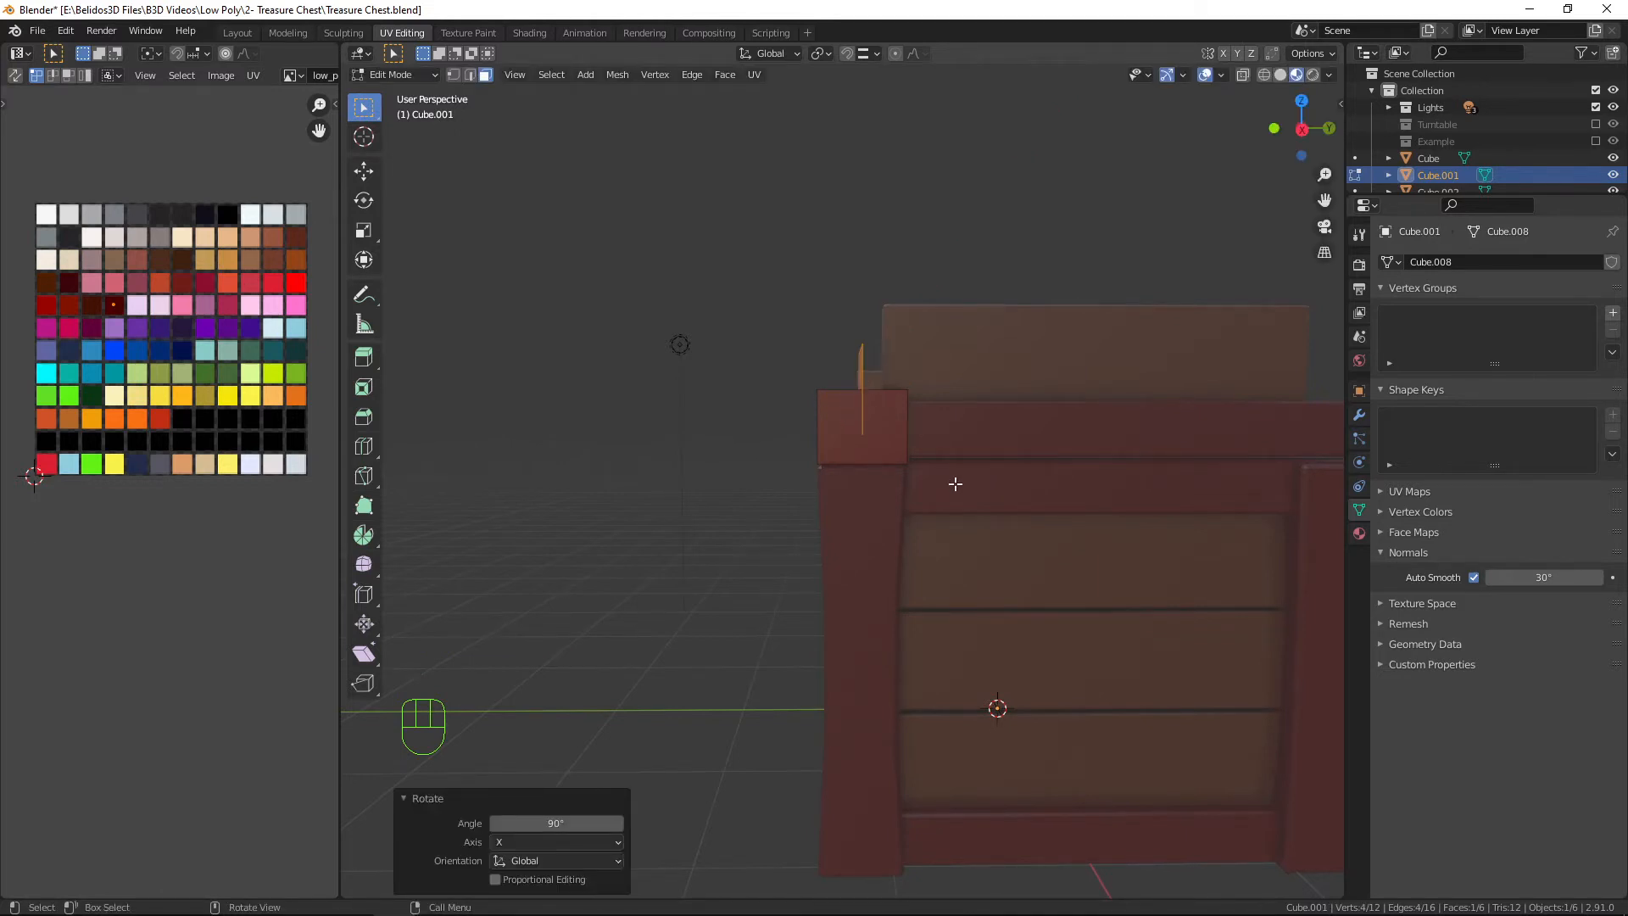
# Move the upright face about 1.118 m along Y and 0.58 m along Z above the side plank, then switch to edge selection.
pyautogui.press('KP_3')
pyautogui.keyDown('shift'); pyautogui.moveTo(1008, 500); pyautogui.dragTo(883, 631, button='middle'); pyautogui.keyUp('shift')
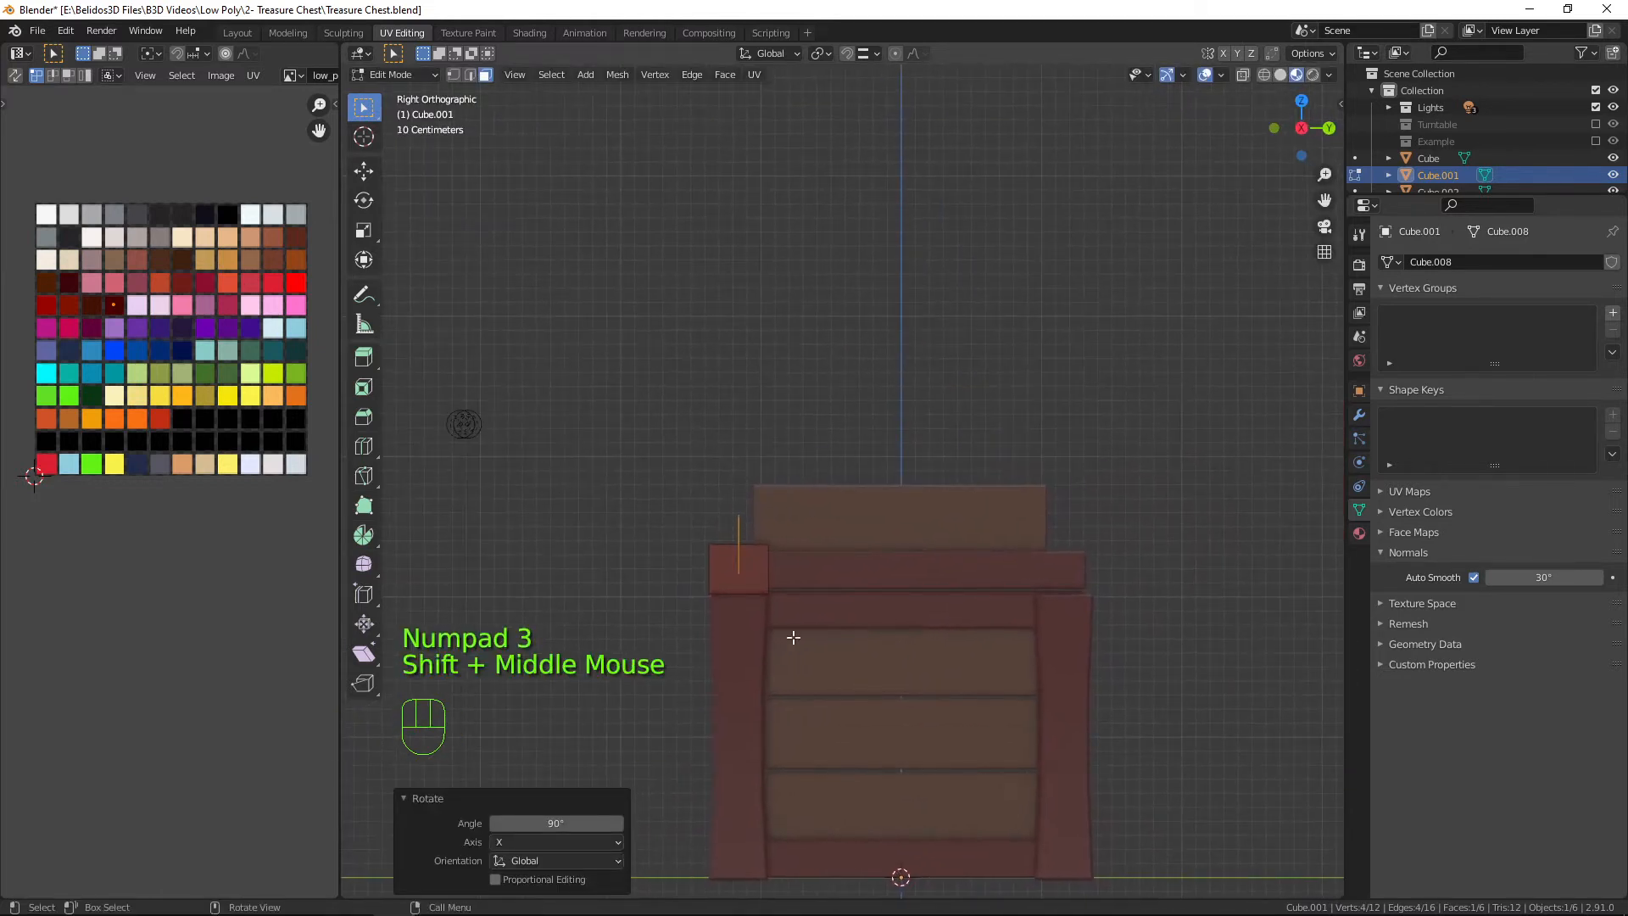
pyautogui.press('g')
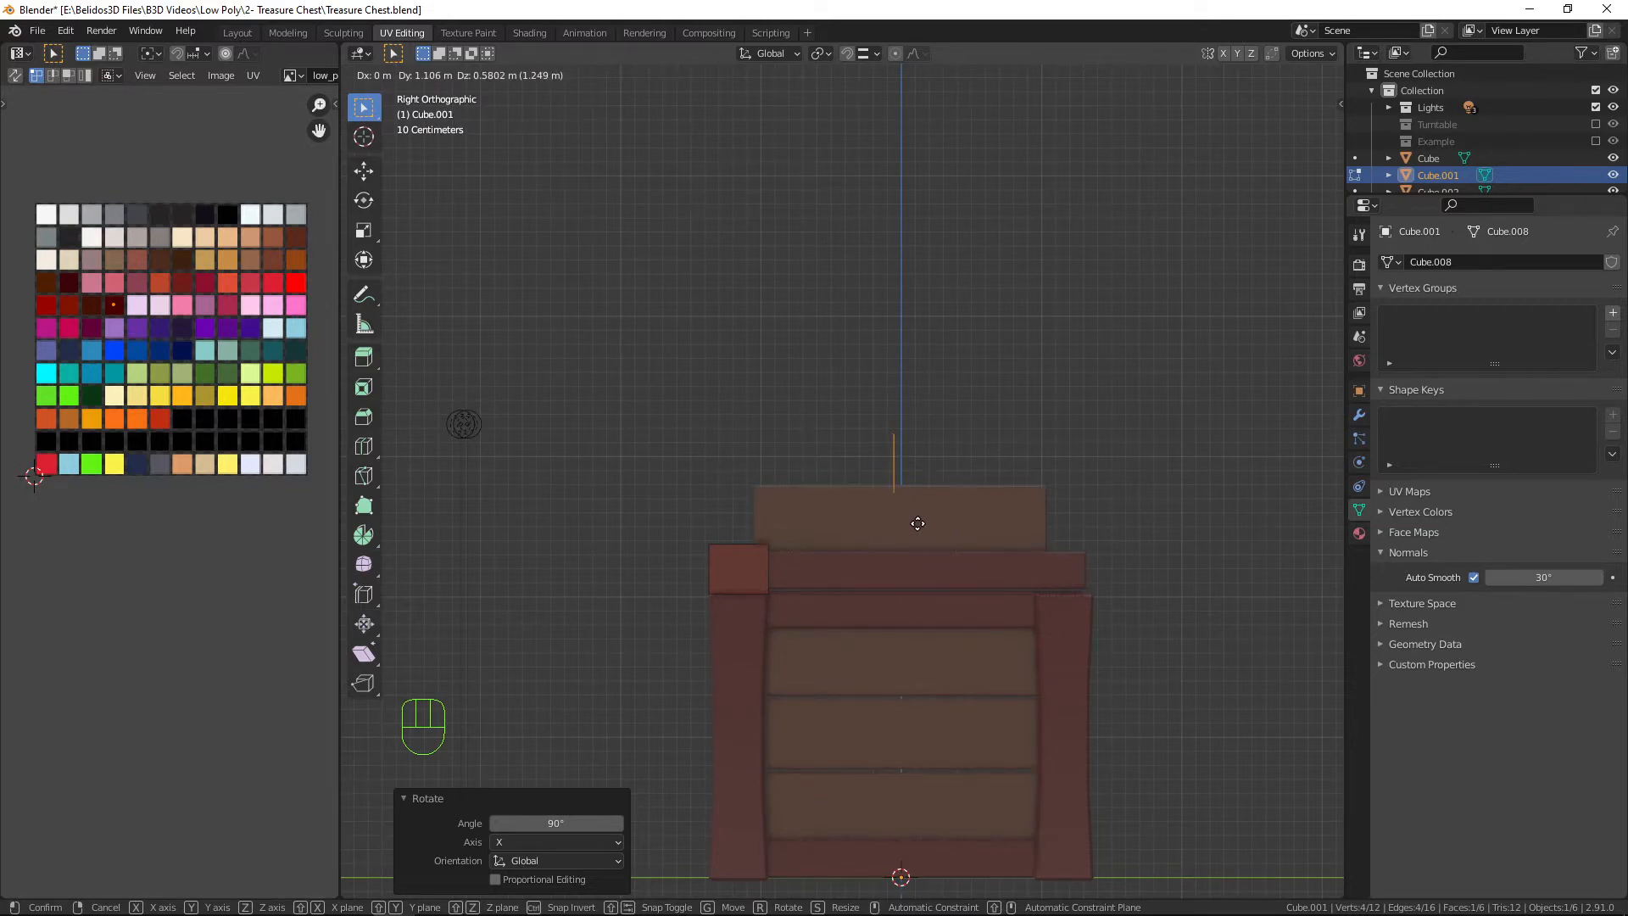
pyautogui.click(919, 523)
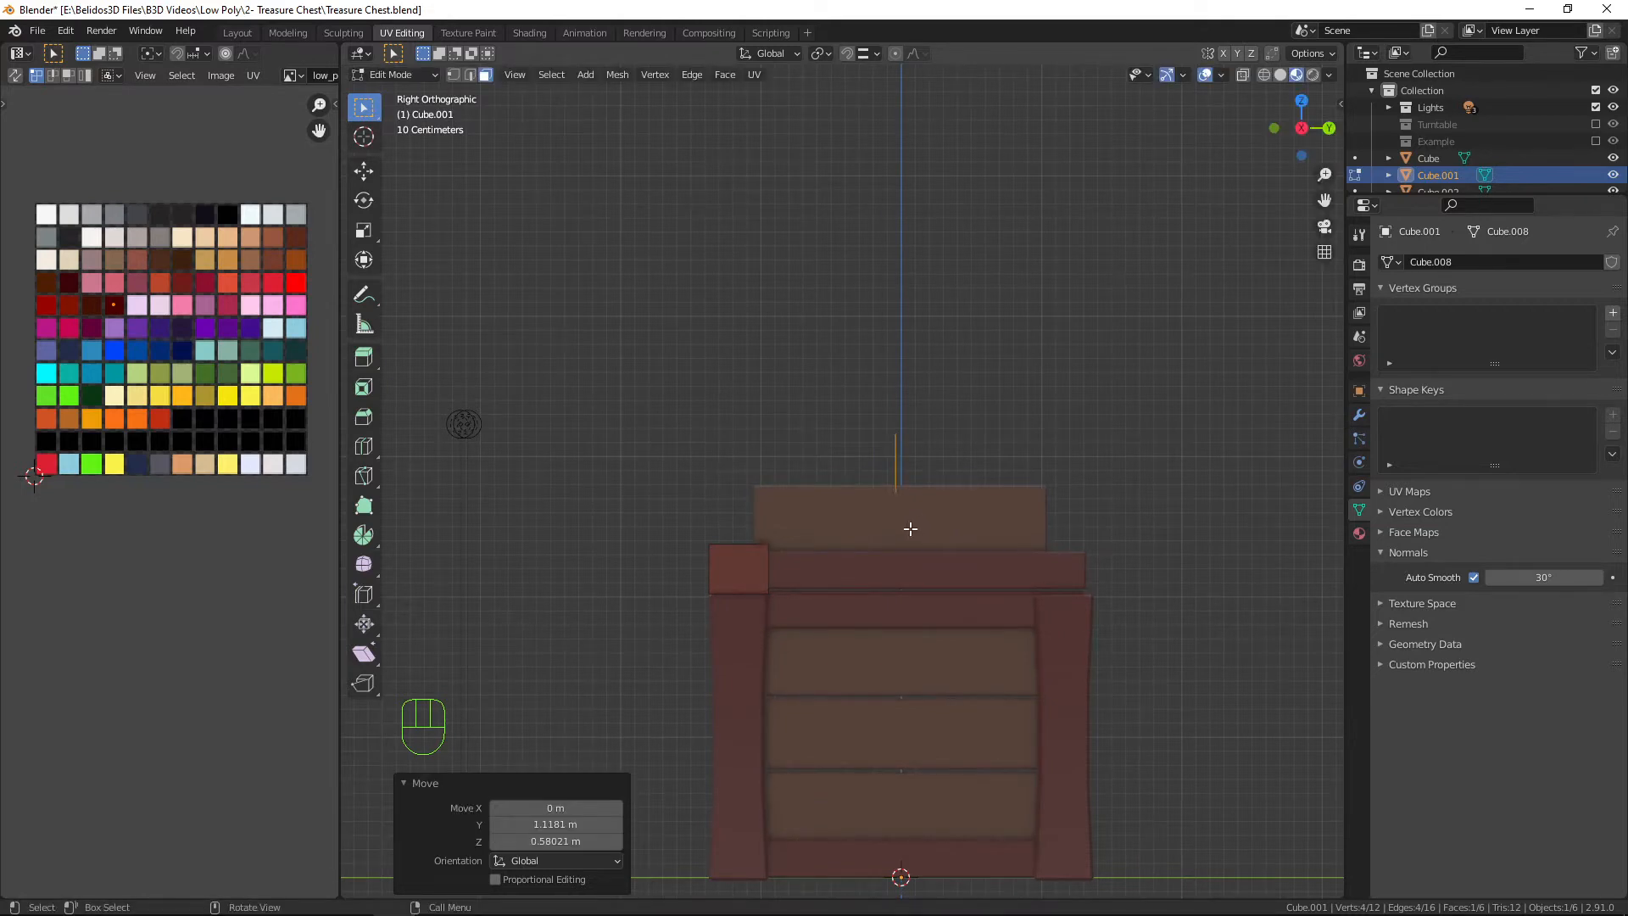
pyautogui.moveTo(910, 529); pyautogui.dragTo(923, 594, button='middle')
pyautogui.press('2')
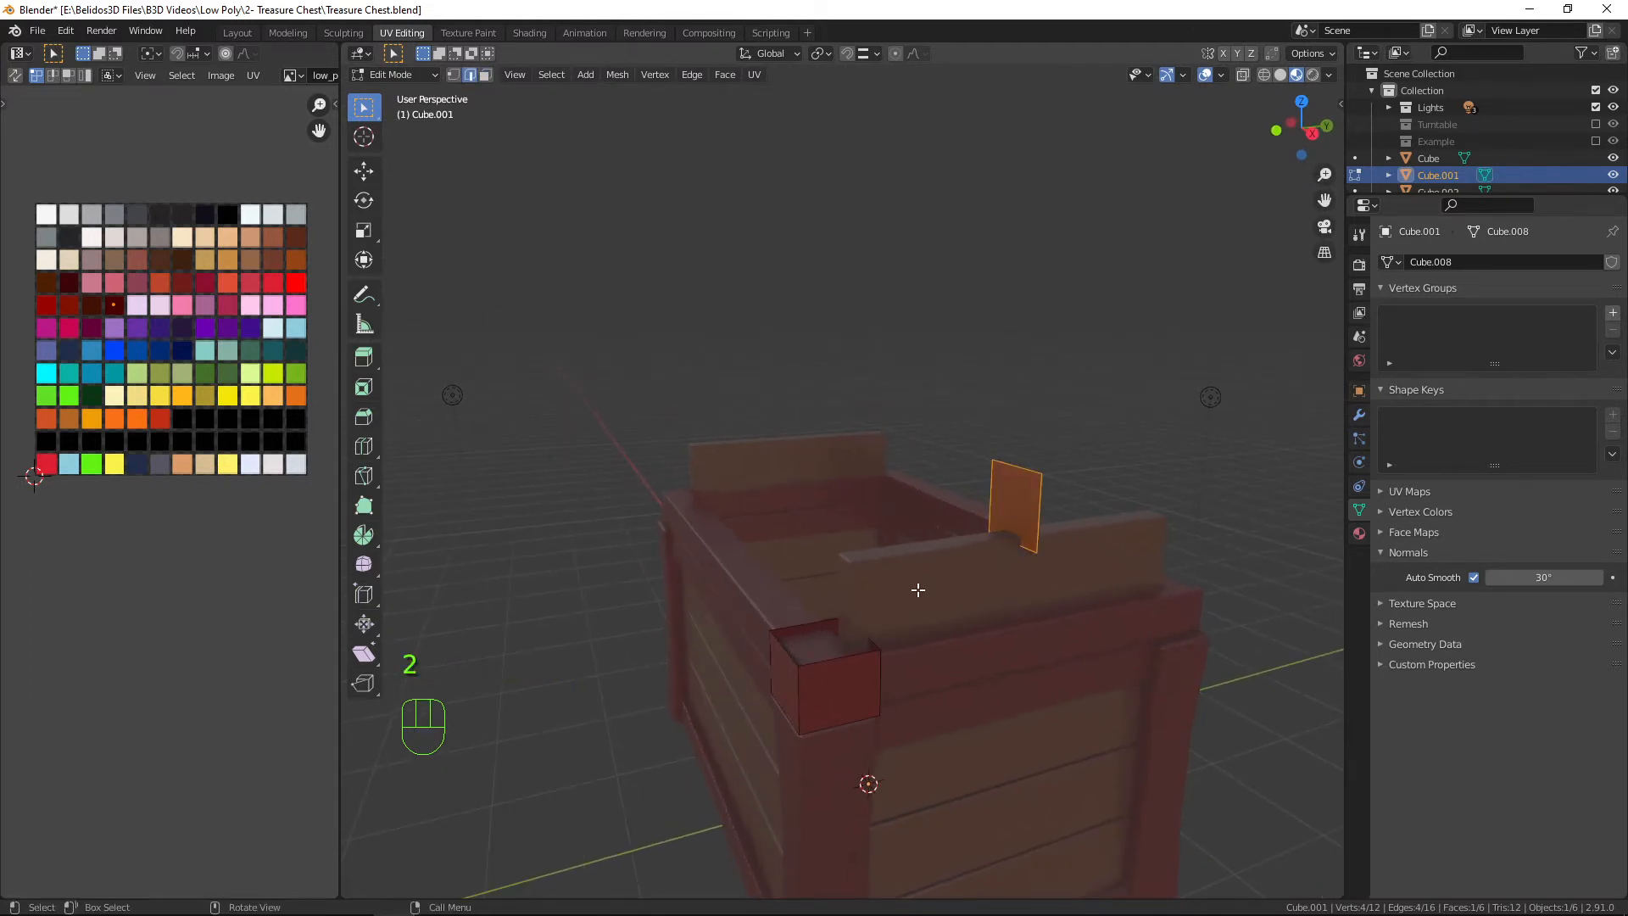
# Try bridging the corner block's open top edge loop to the upright face's edges, and undo the bridge.
pyautogui.press('shift')
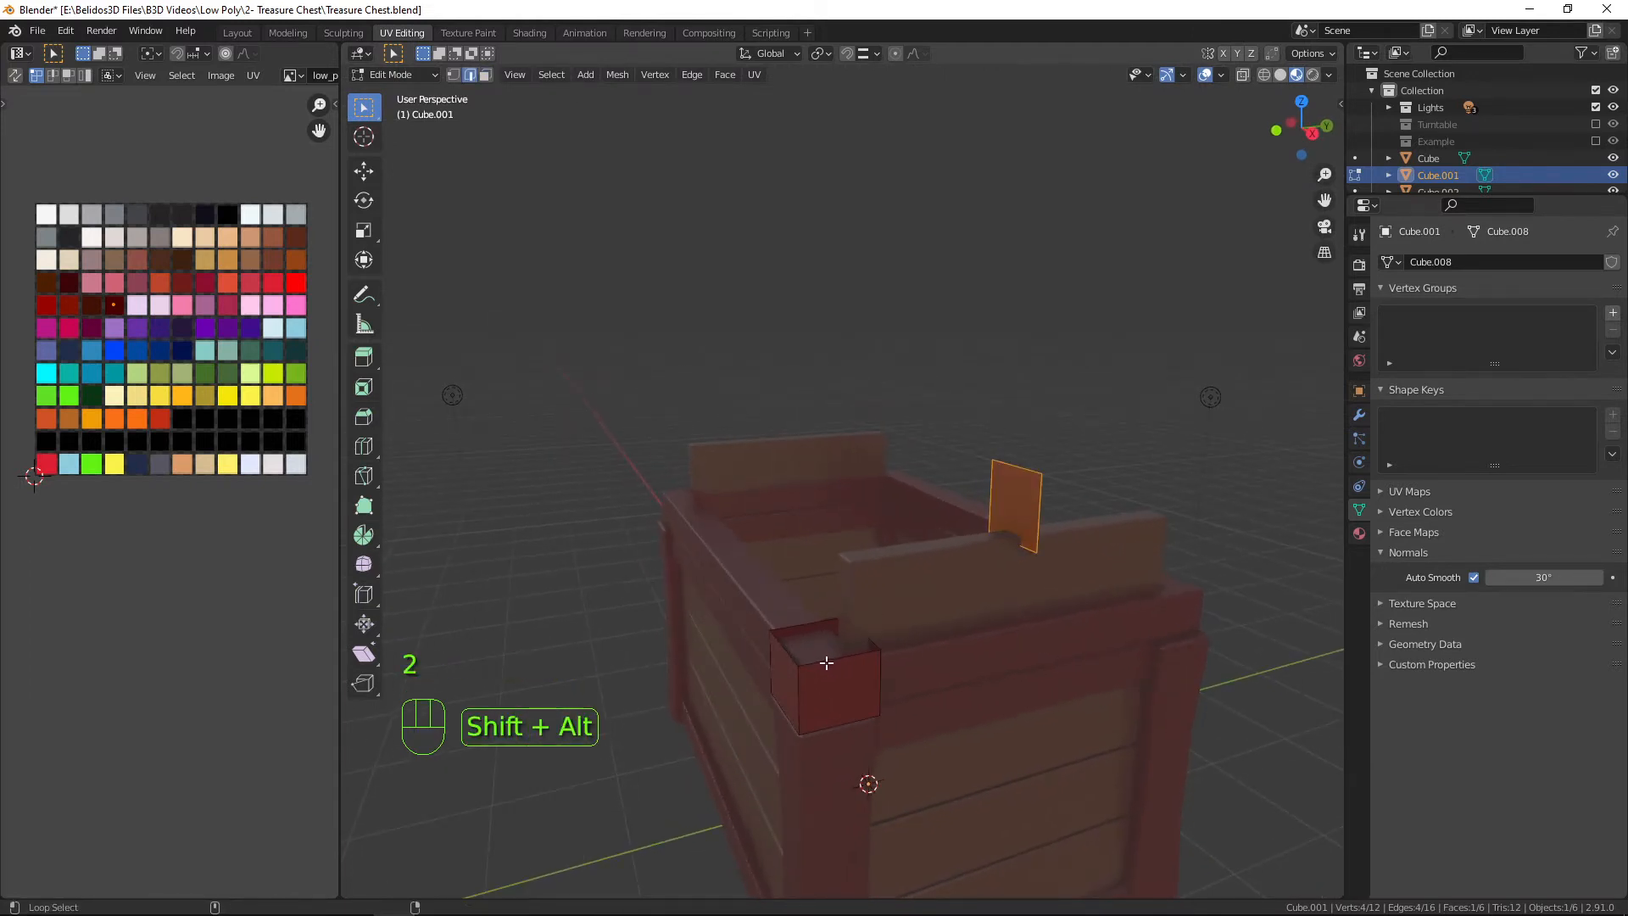
pyautogui.keyDown('alt'); pyautogui.keyDown('shift'); pyautogui.click(827, 662); pyautogui.keyUp('shift'); pyautogui.keyUp('alt')
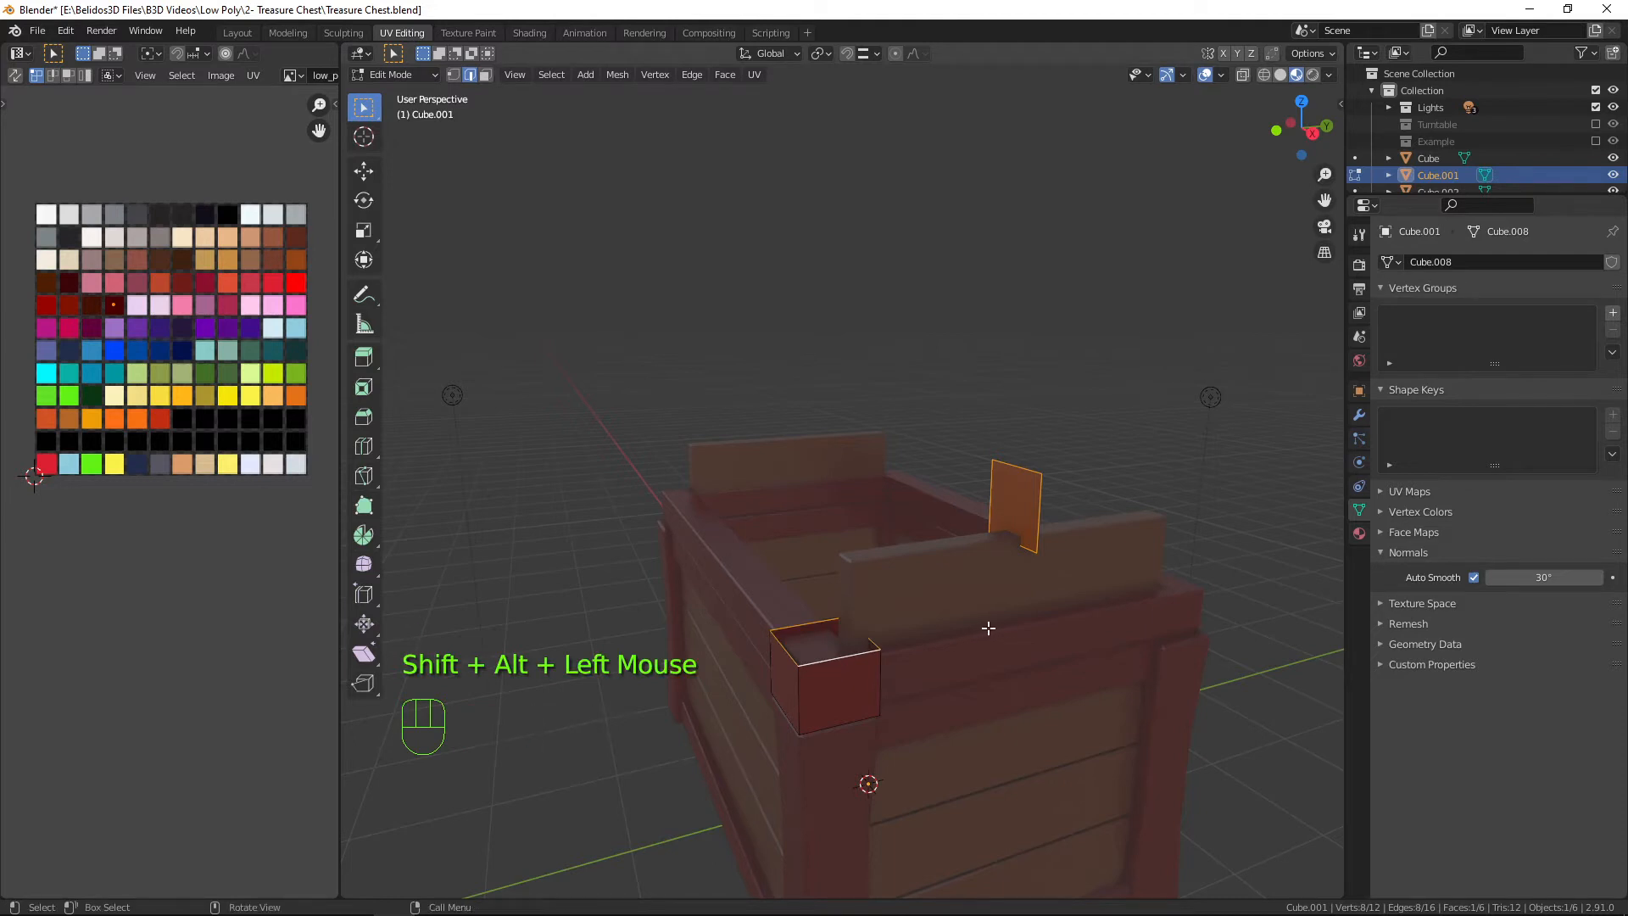
pyautogui.hotkey('ctrl', 'e')
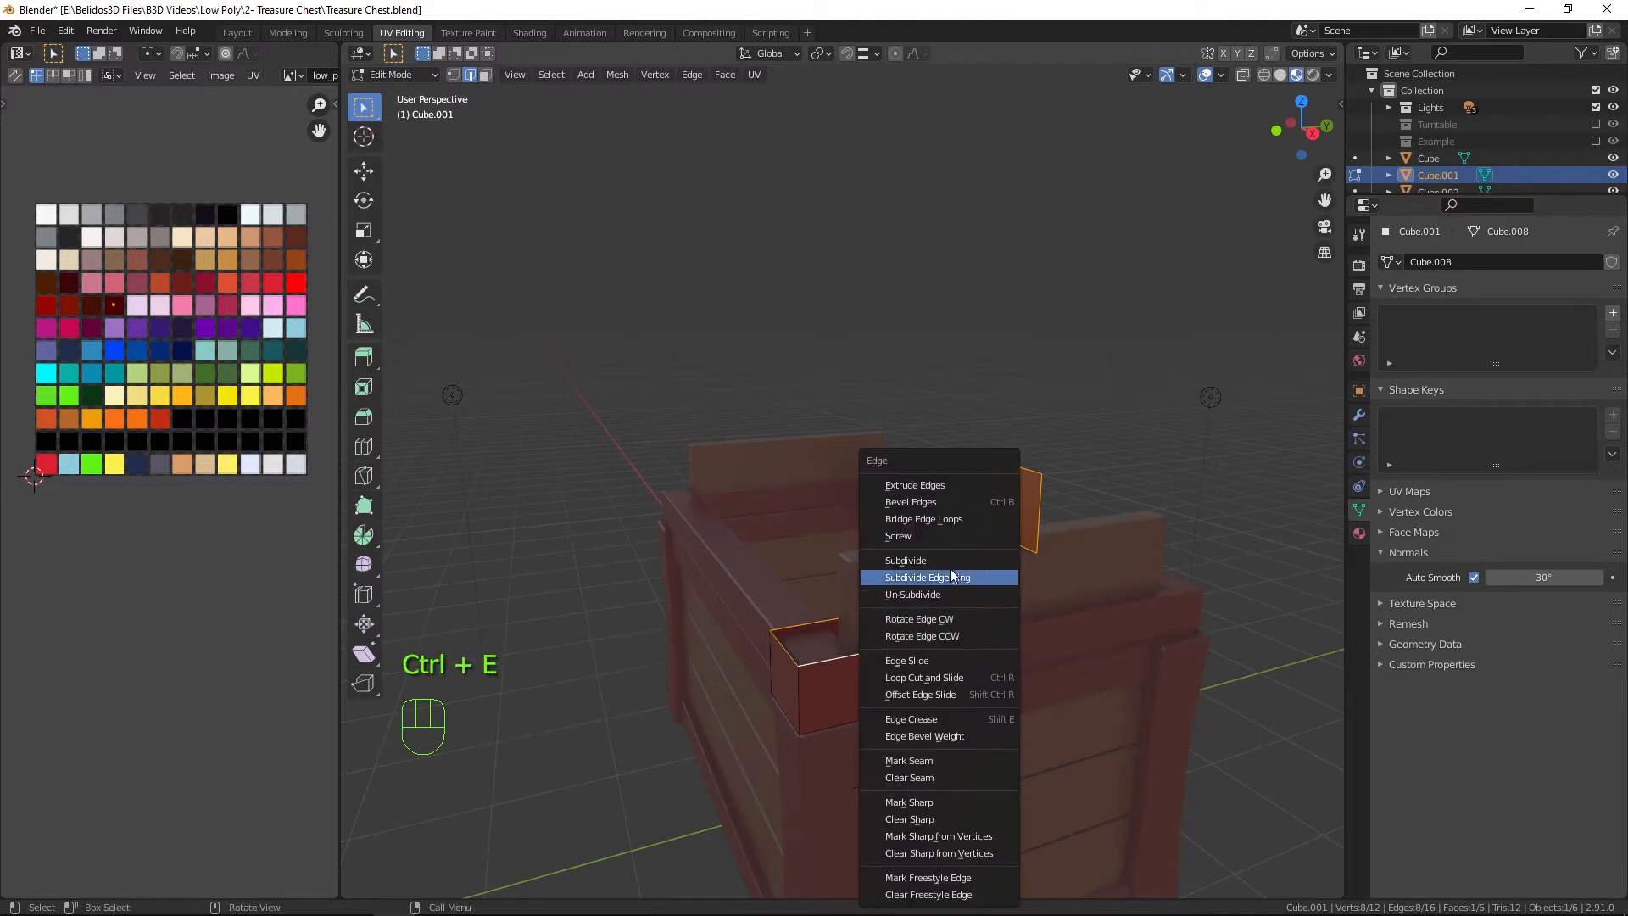
pyautogui.click(951, 518)
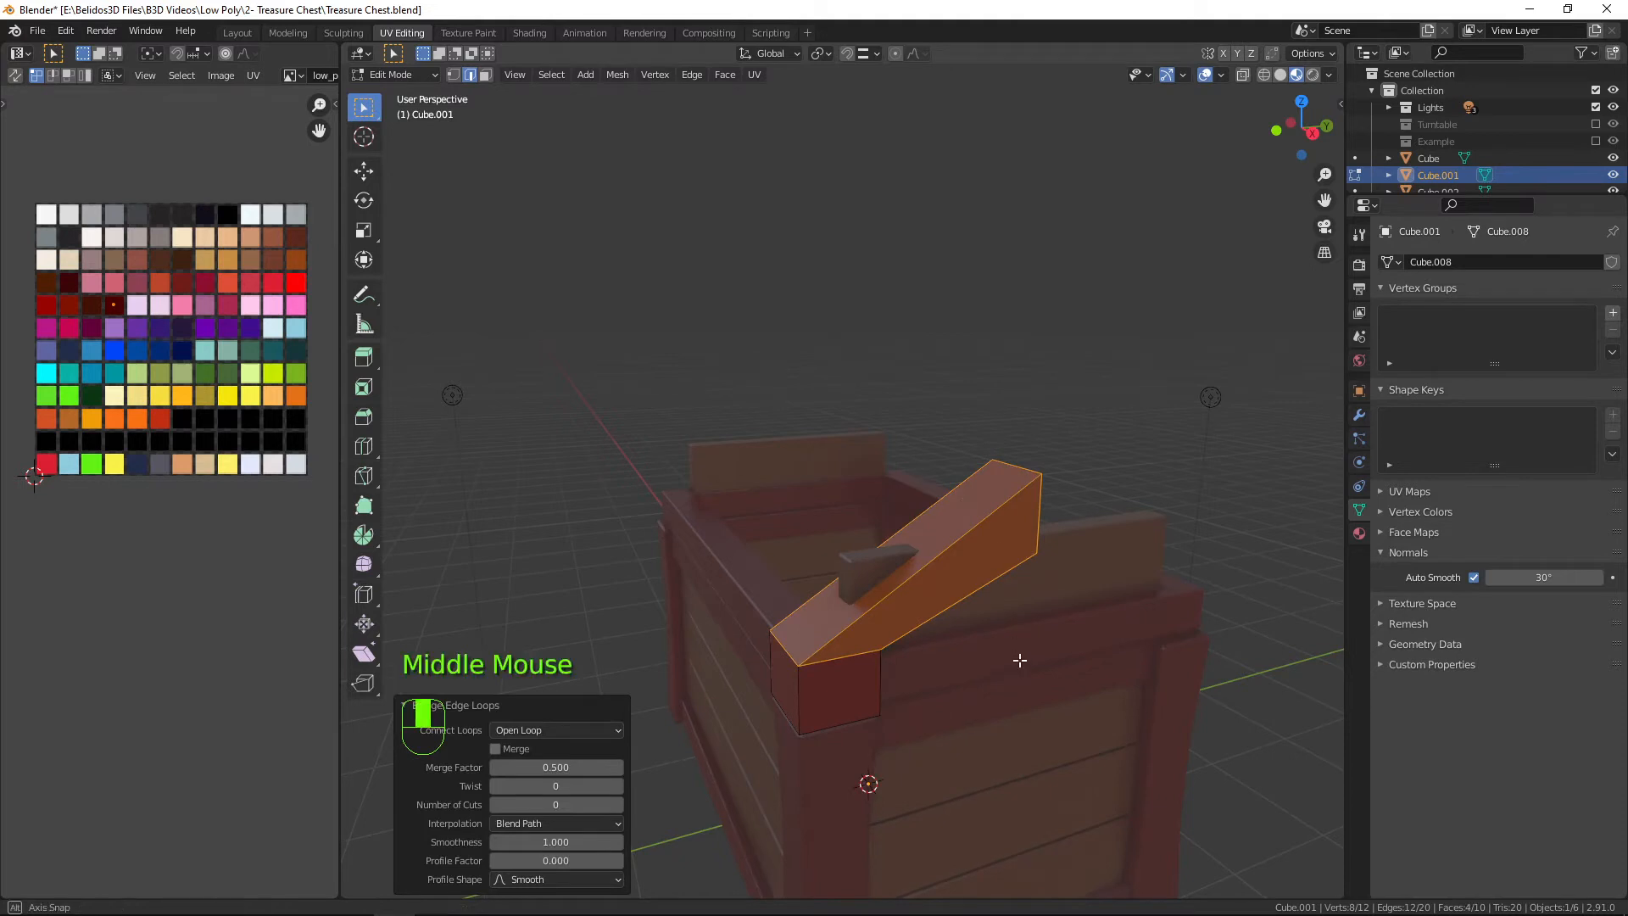
pyautogui.moveTo(1021, 661); pyautogui.dragTo(991, 632, button='middle')
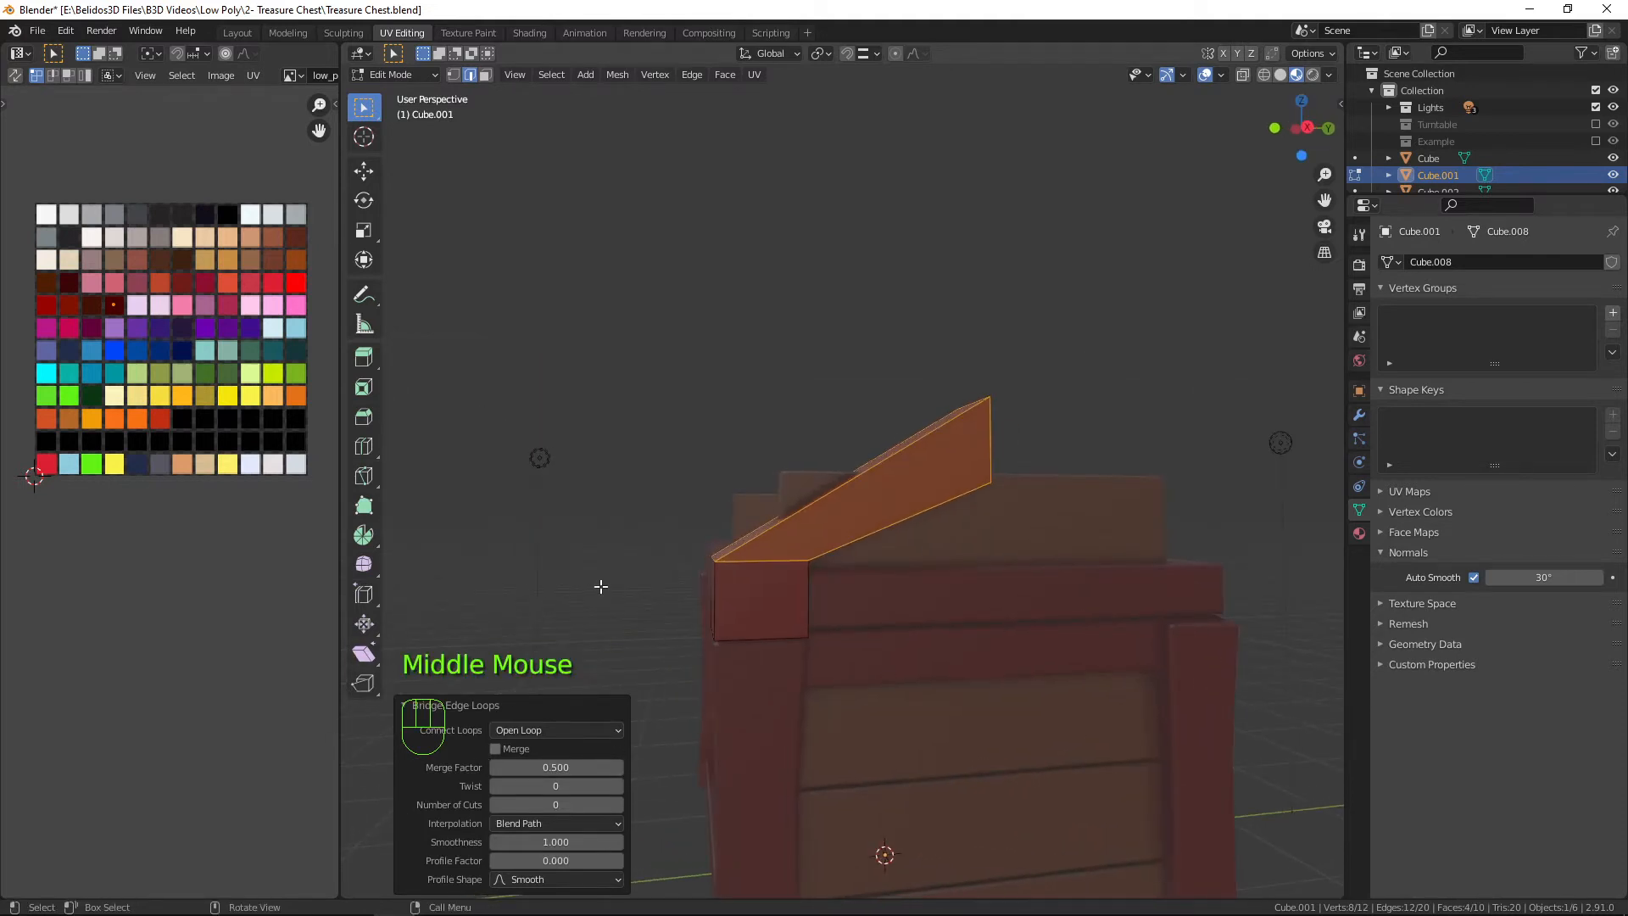
pyautogui.hotkey('ctrl', 'z')
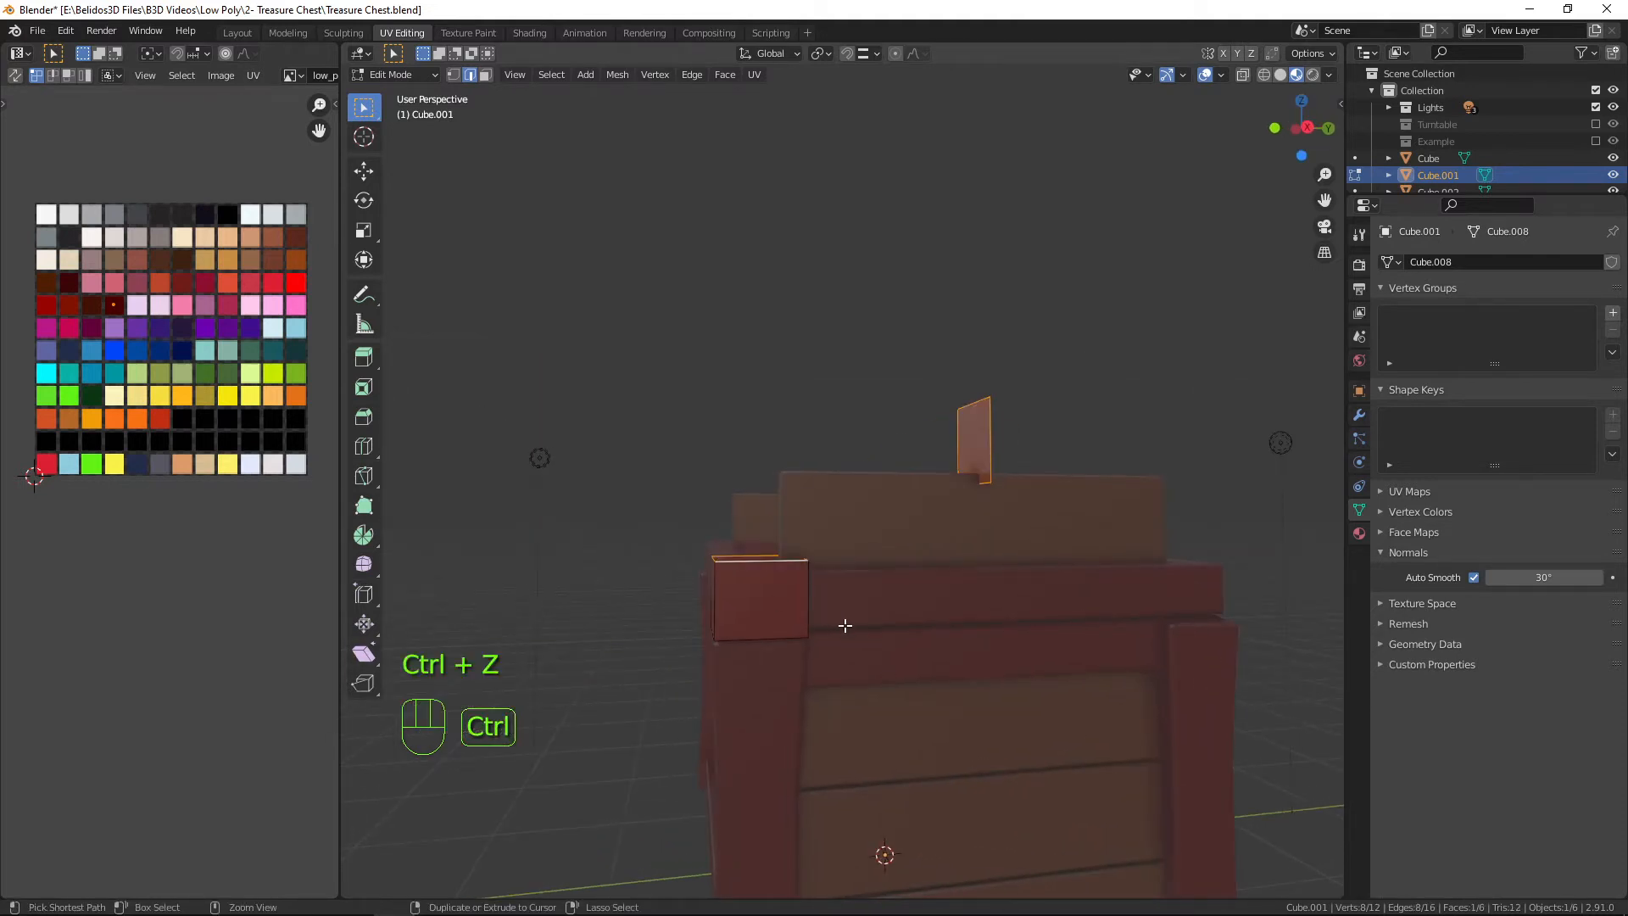
# Raise the outer front edge of the corner block's open top about 0.19 m along Z.
pyautogui.moveTo(860, 641)
pyautogui.mouseDown(button='middle')
pyautogui.moveTo(915, 650)
pyautogui.moveTo(886, 650)
pyautogui.mouseUp(button='middle')
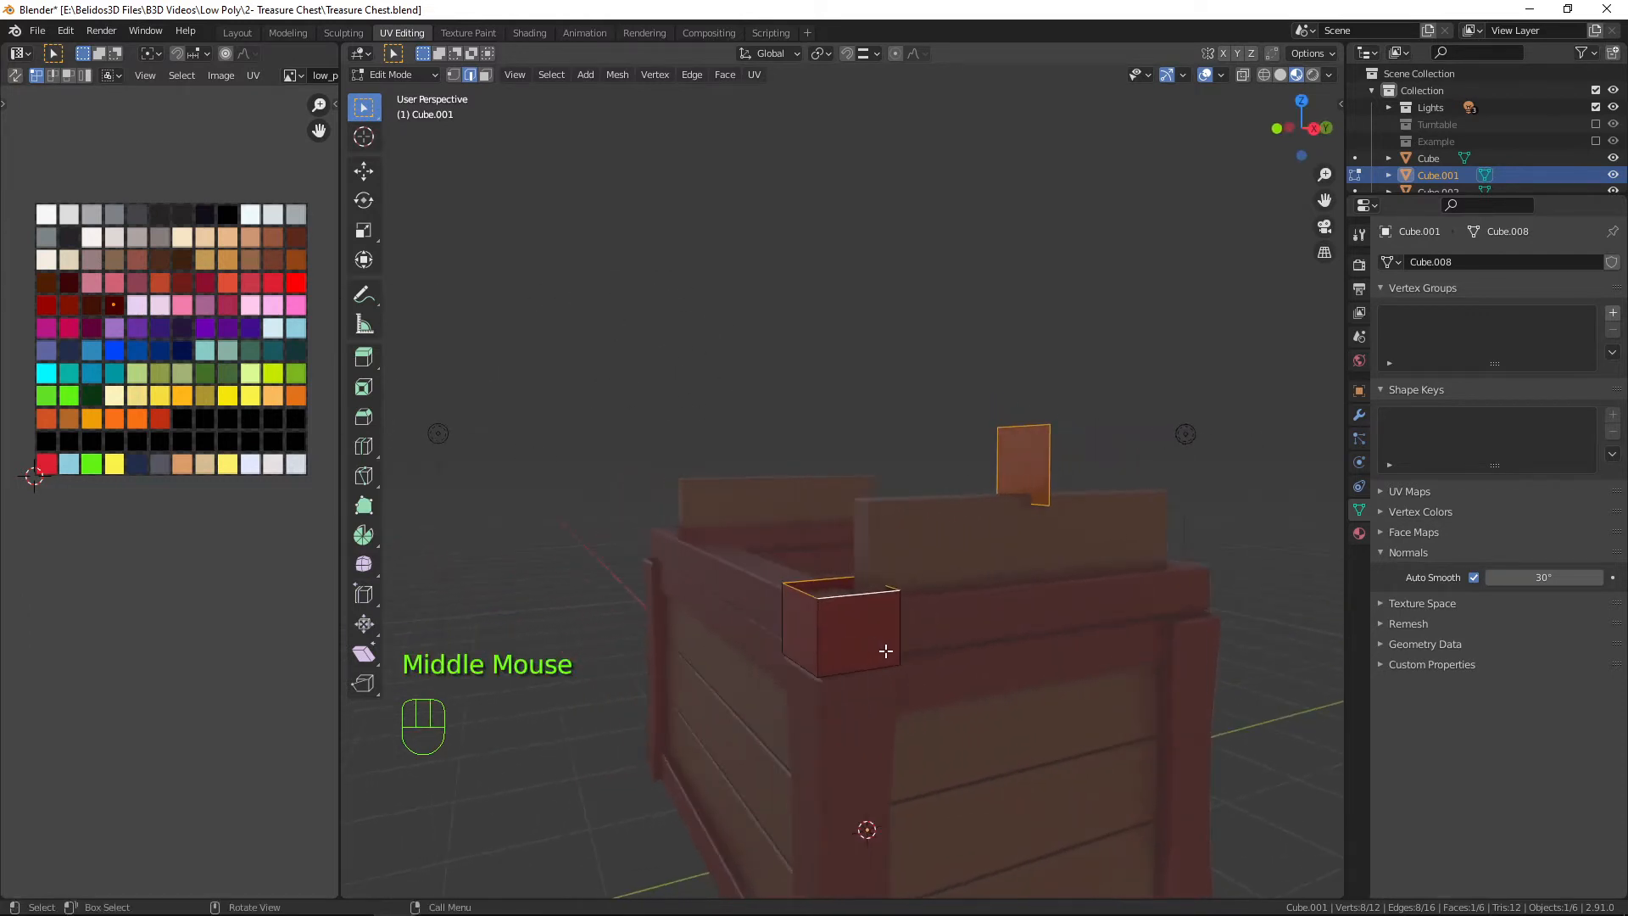
pyautogui.click(799, 591)
pyautogui.press('g')
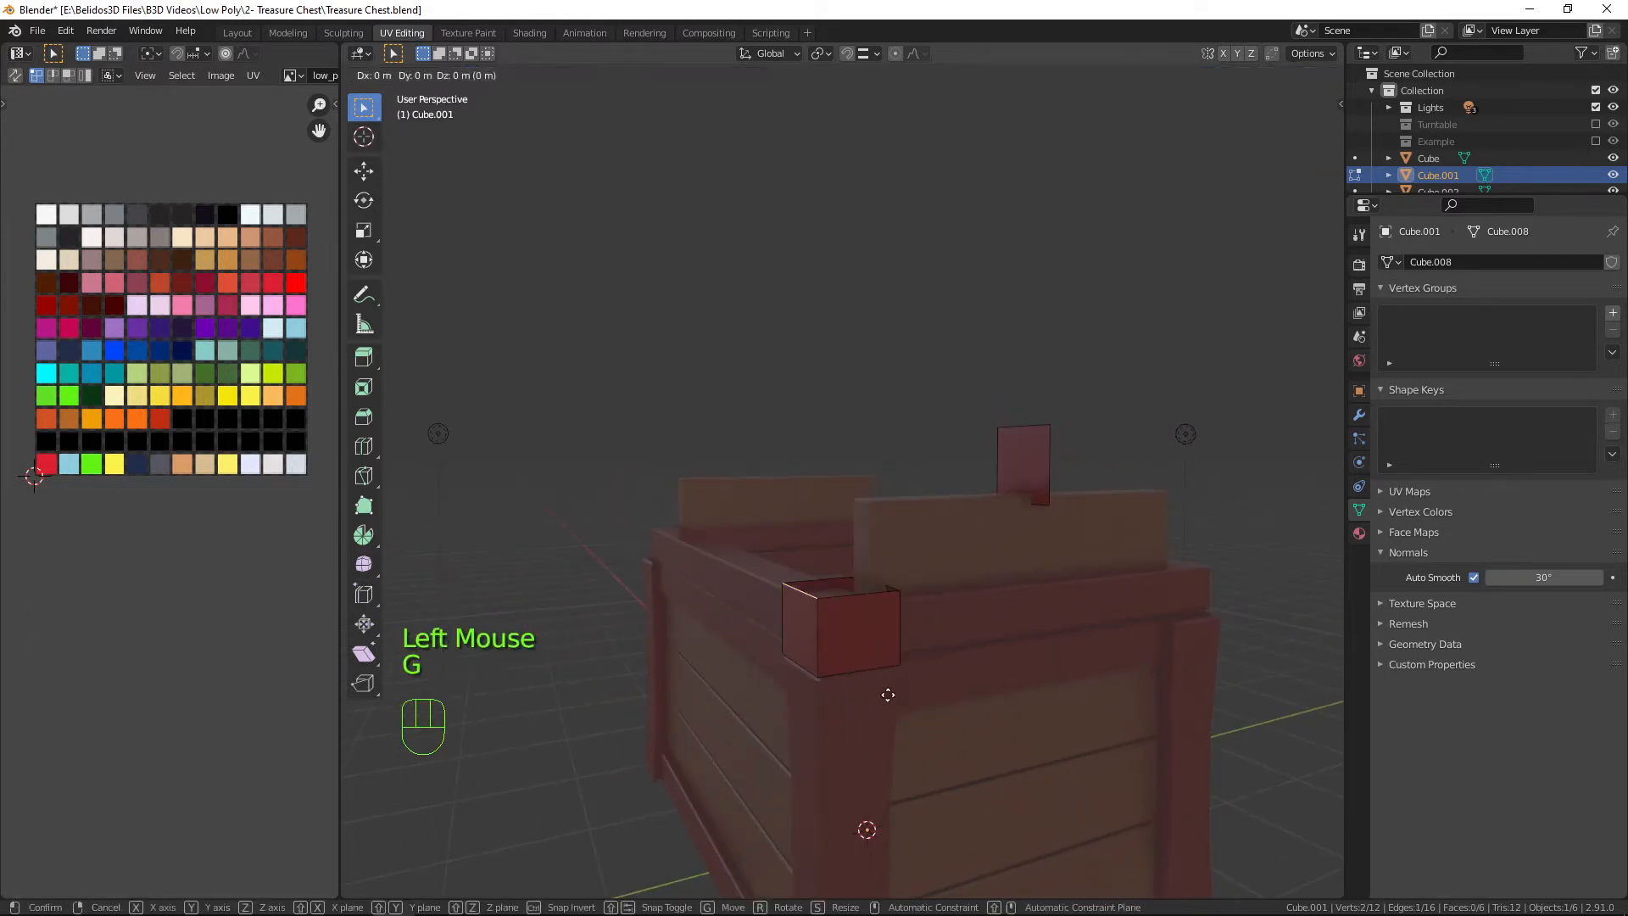
pyautogui.press('z')
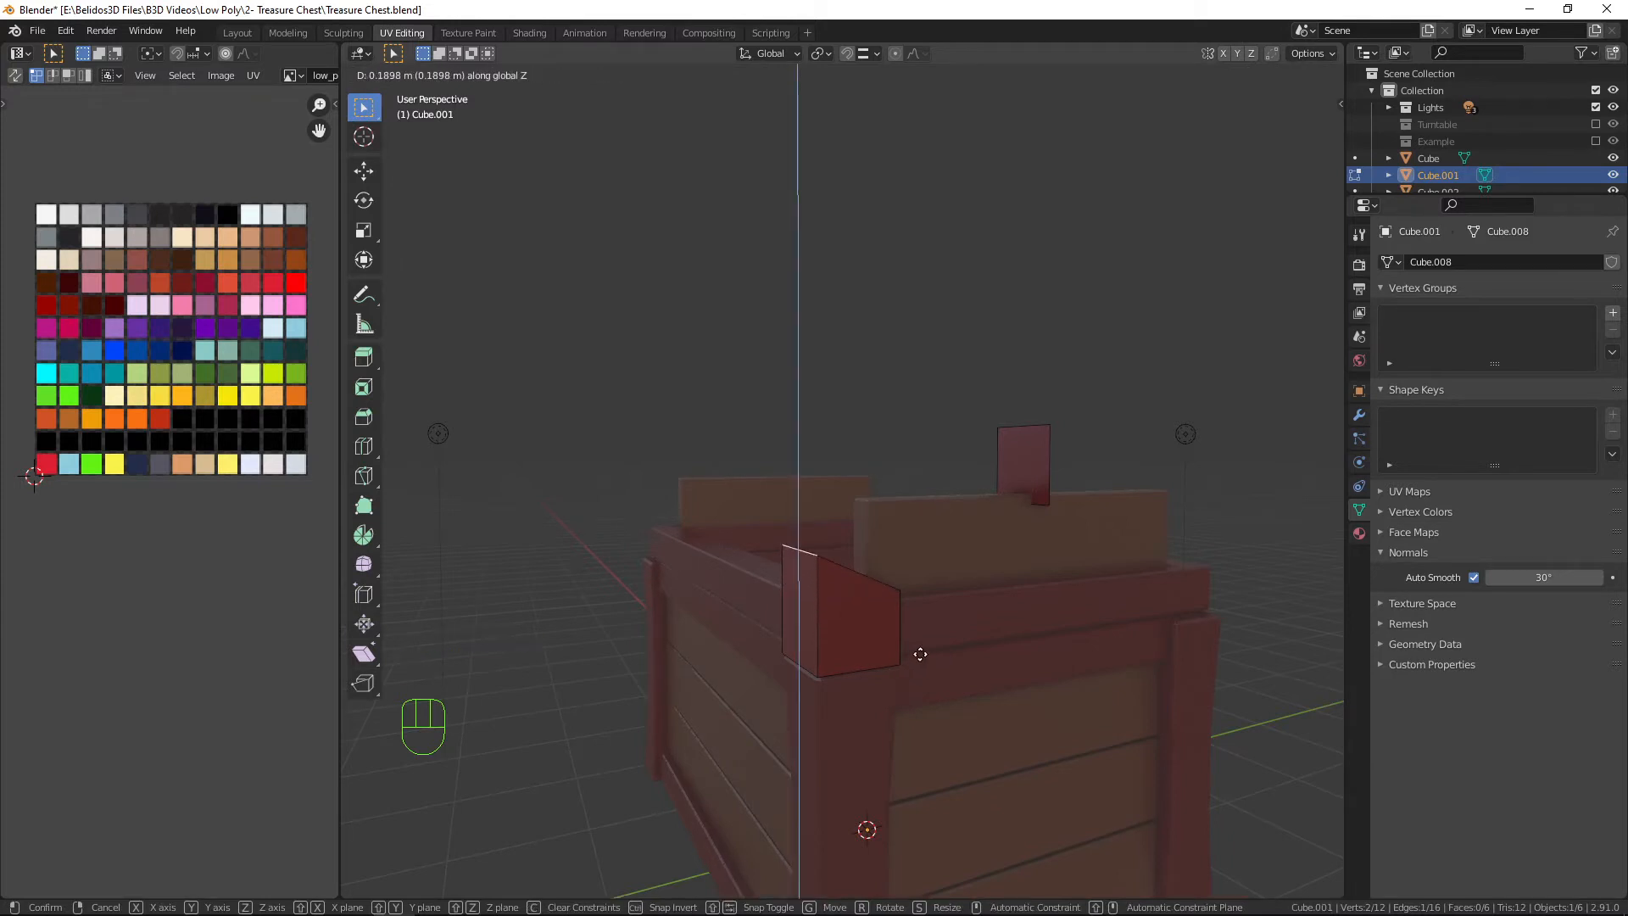
pyautogui.click(920, 653)
# Bridge the corner block's slanted top edge loop to all four sides of the upright face, forming a sloping beam.
pyautogui.moveTo(900, 627); pyautogui.dragTo(1153, 567, button='middle')
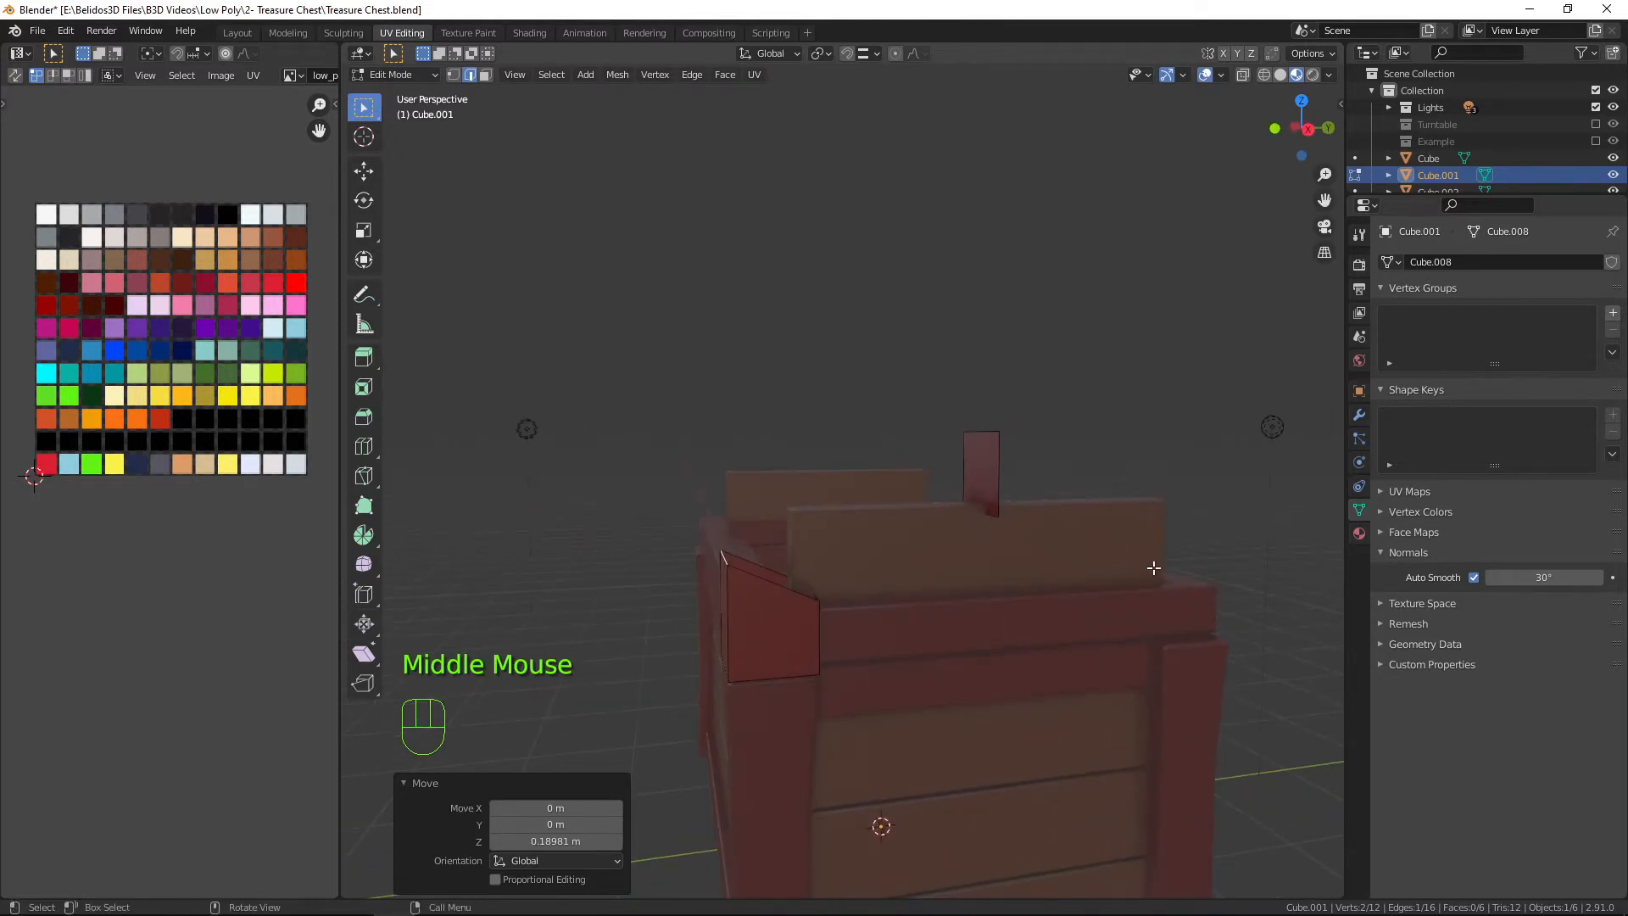
pyautogui.keyDown('alt'); pyautogui.click(769, 576); pyautogui.keyUp('alt')
pyautogui.keyDown('alt'); pyautogui.keyDown('shift'); pyautogui.click(998, 465); pyautogui.keyUp('shift'); pyautogui.keyUp('alt')
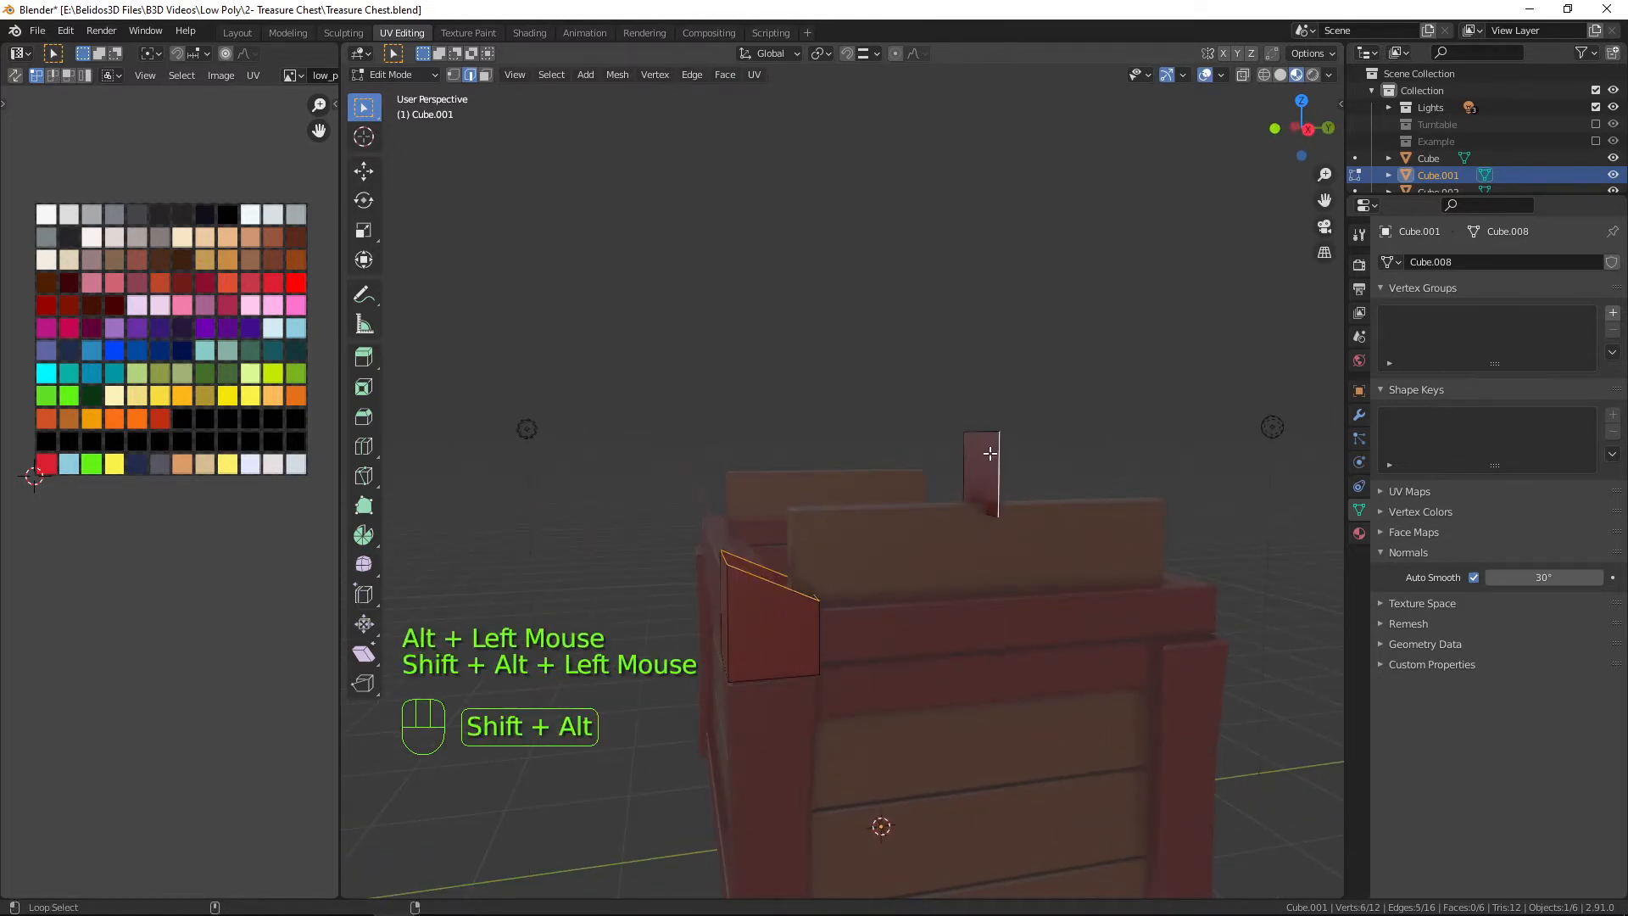
pyautogui.keyDown('shift'); pyautogui.click(977, 440); pyautogui.keyUp('shift')
pyautogui.keyDown('shift'); pyautogui.click(972, 489); pyautogui.keyUp('shift')
pyautogui.keyDown('shift'); pyautogui.click(982, 504); pyautogui.keyUp('shift')
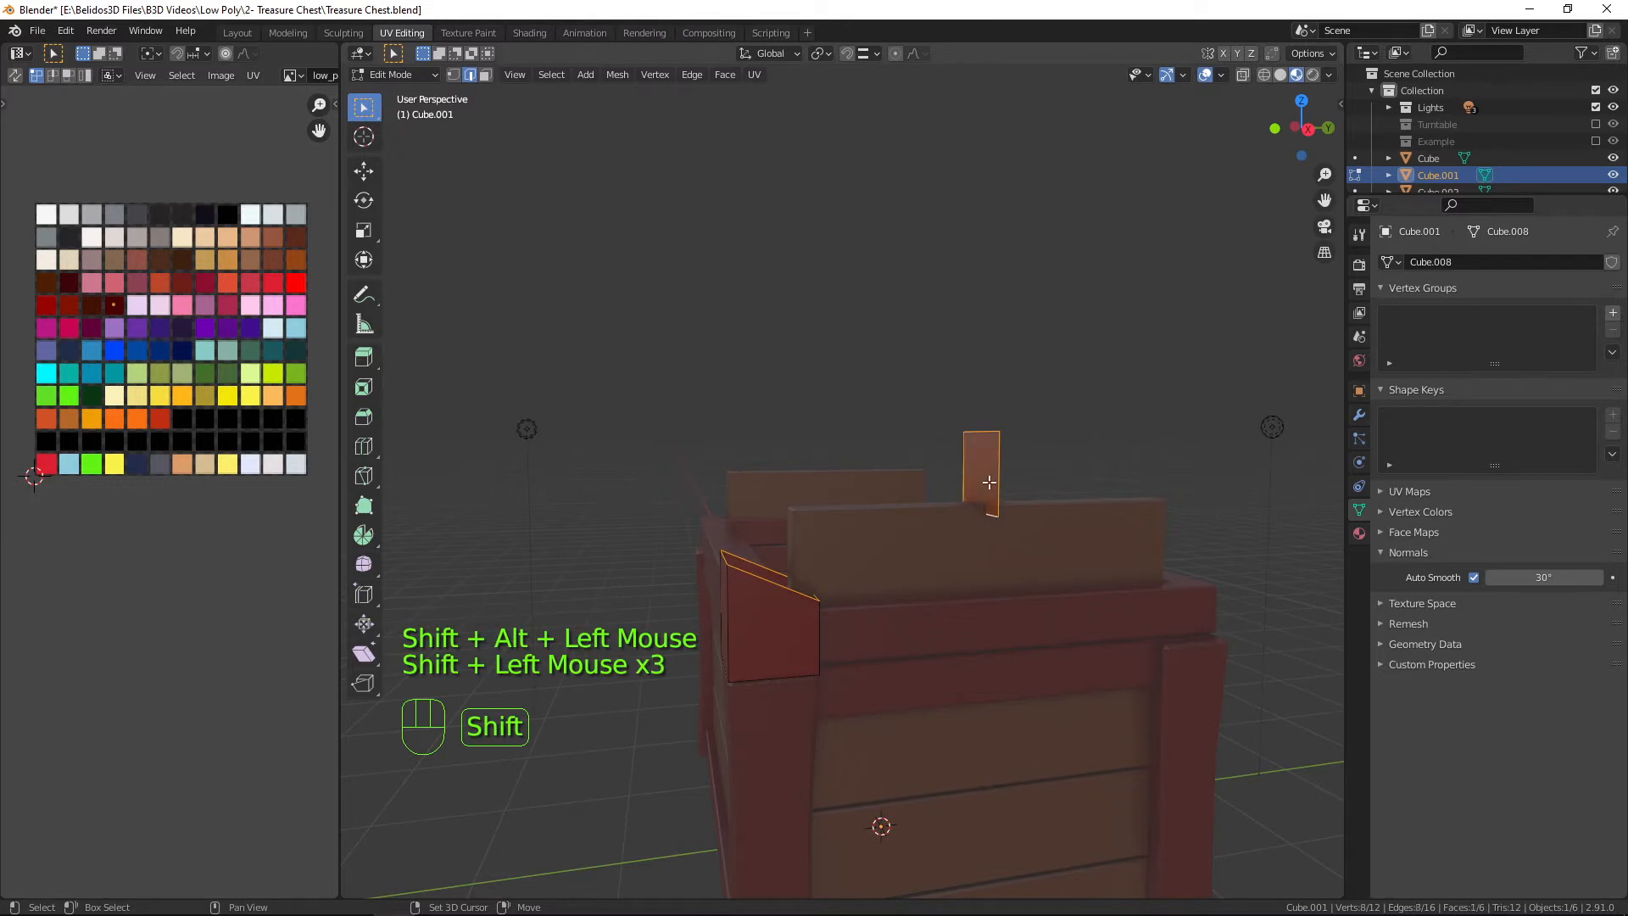
pyautogui.hotkey('ctrl', 'e')
pyautogui.click(988, 482)
pyautogui.moveTo(926, 554); pyautogui.dragTo(795, 512, button='middle')
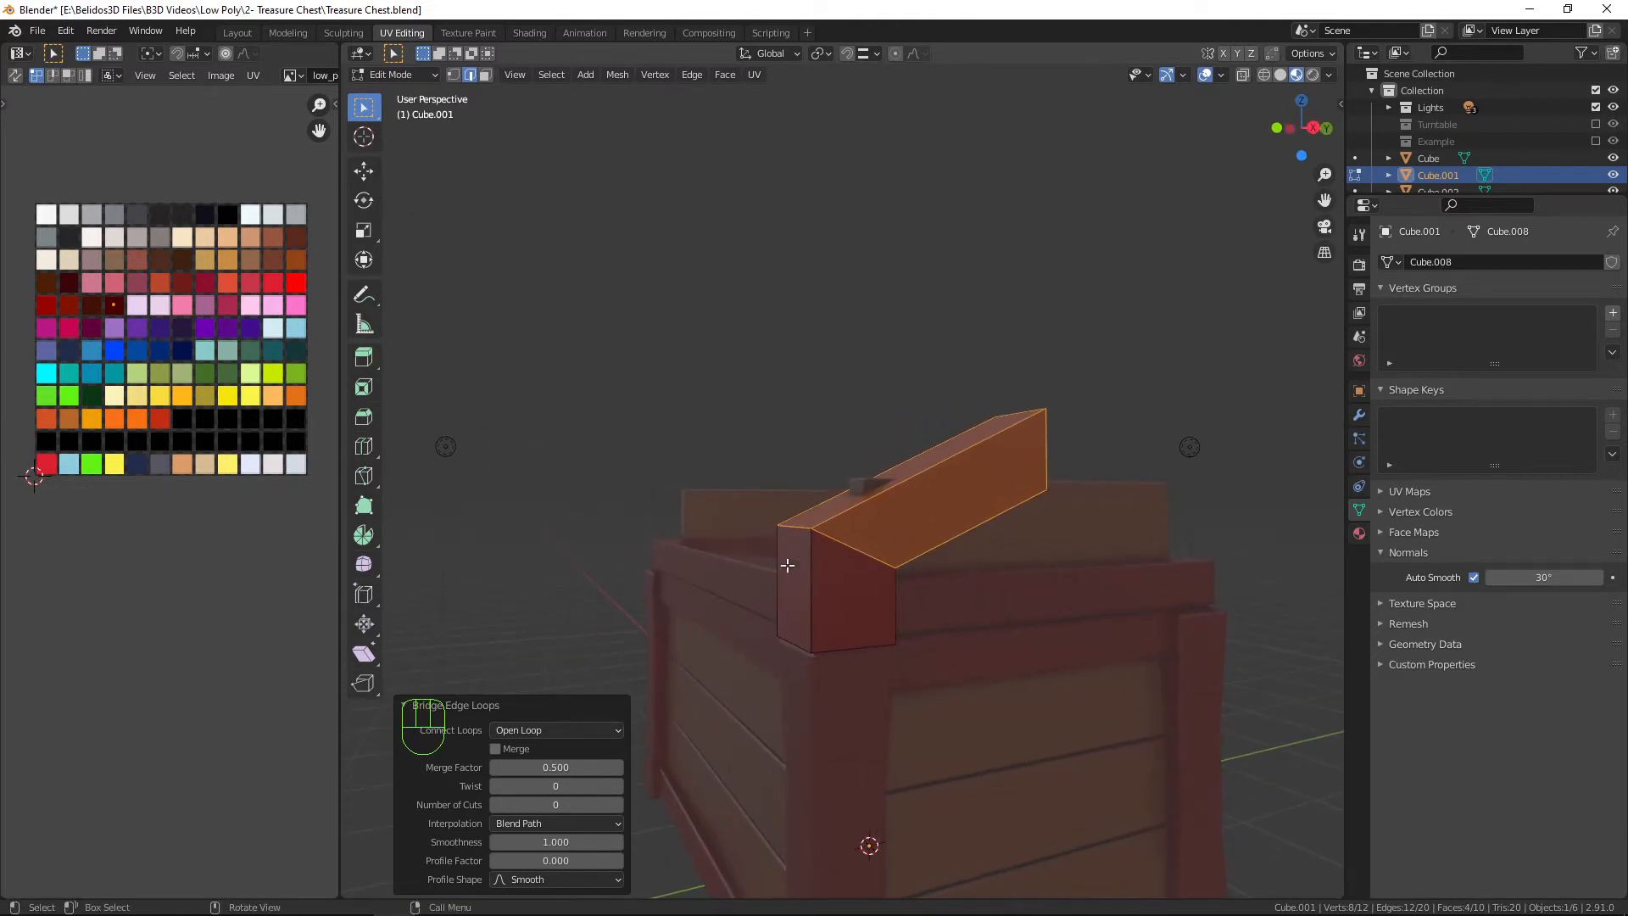
# Set the number of cuts to 2 for the bridge between the corner block and the upright face, curving the beam.
pyautogui.click(620, 804)
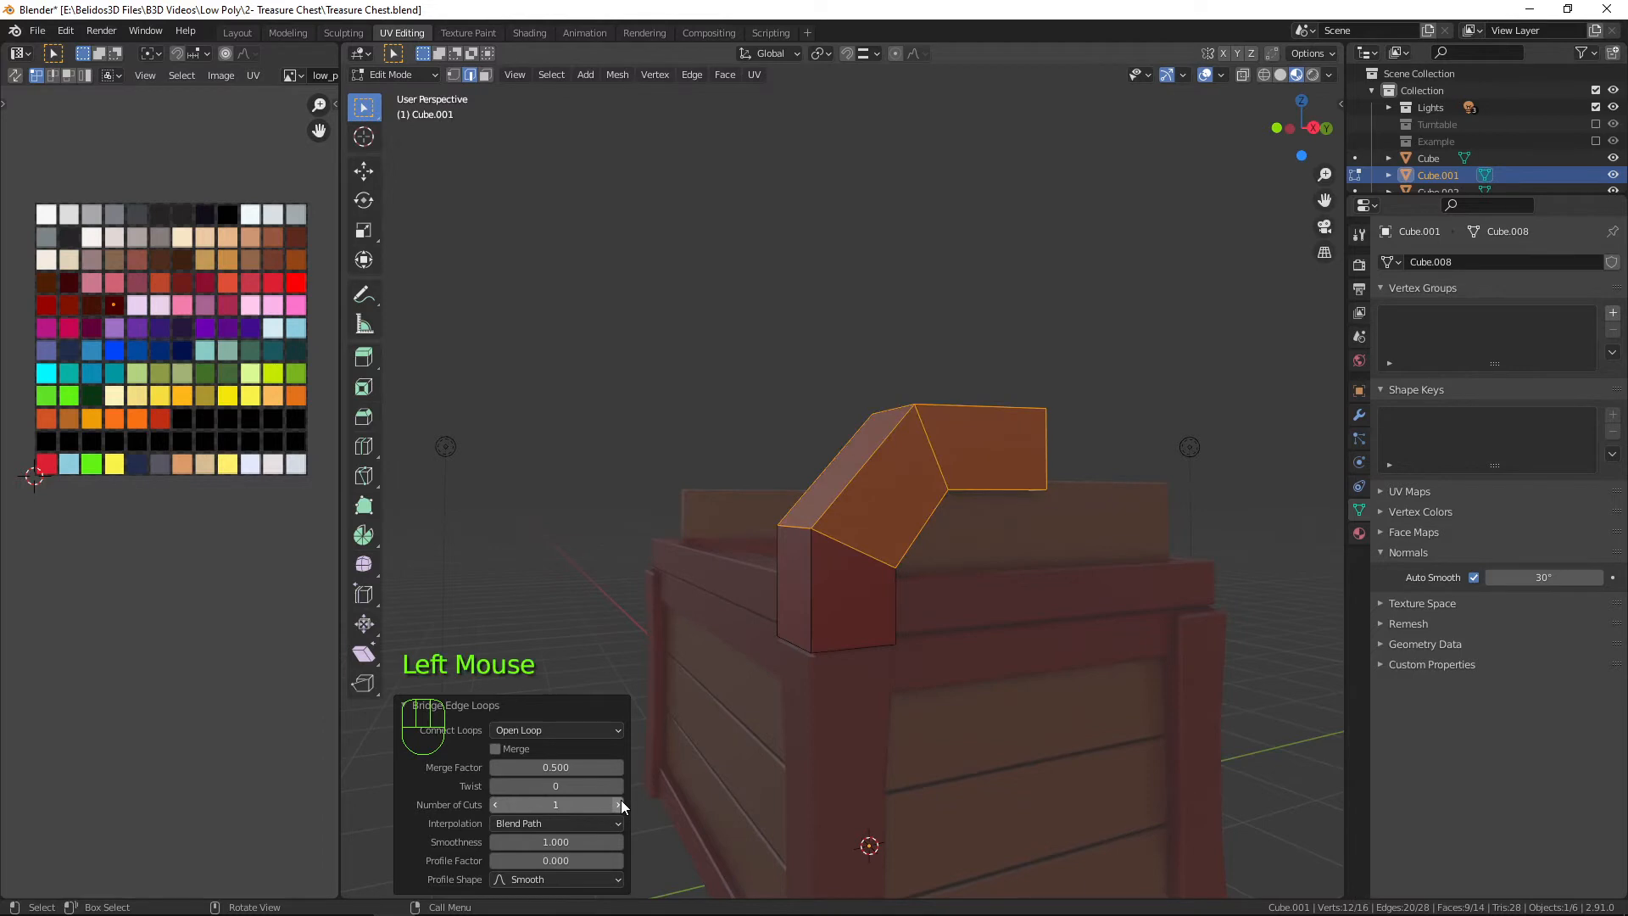
pyautogui.click(617, 803)
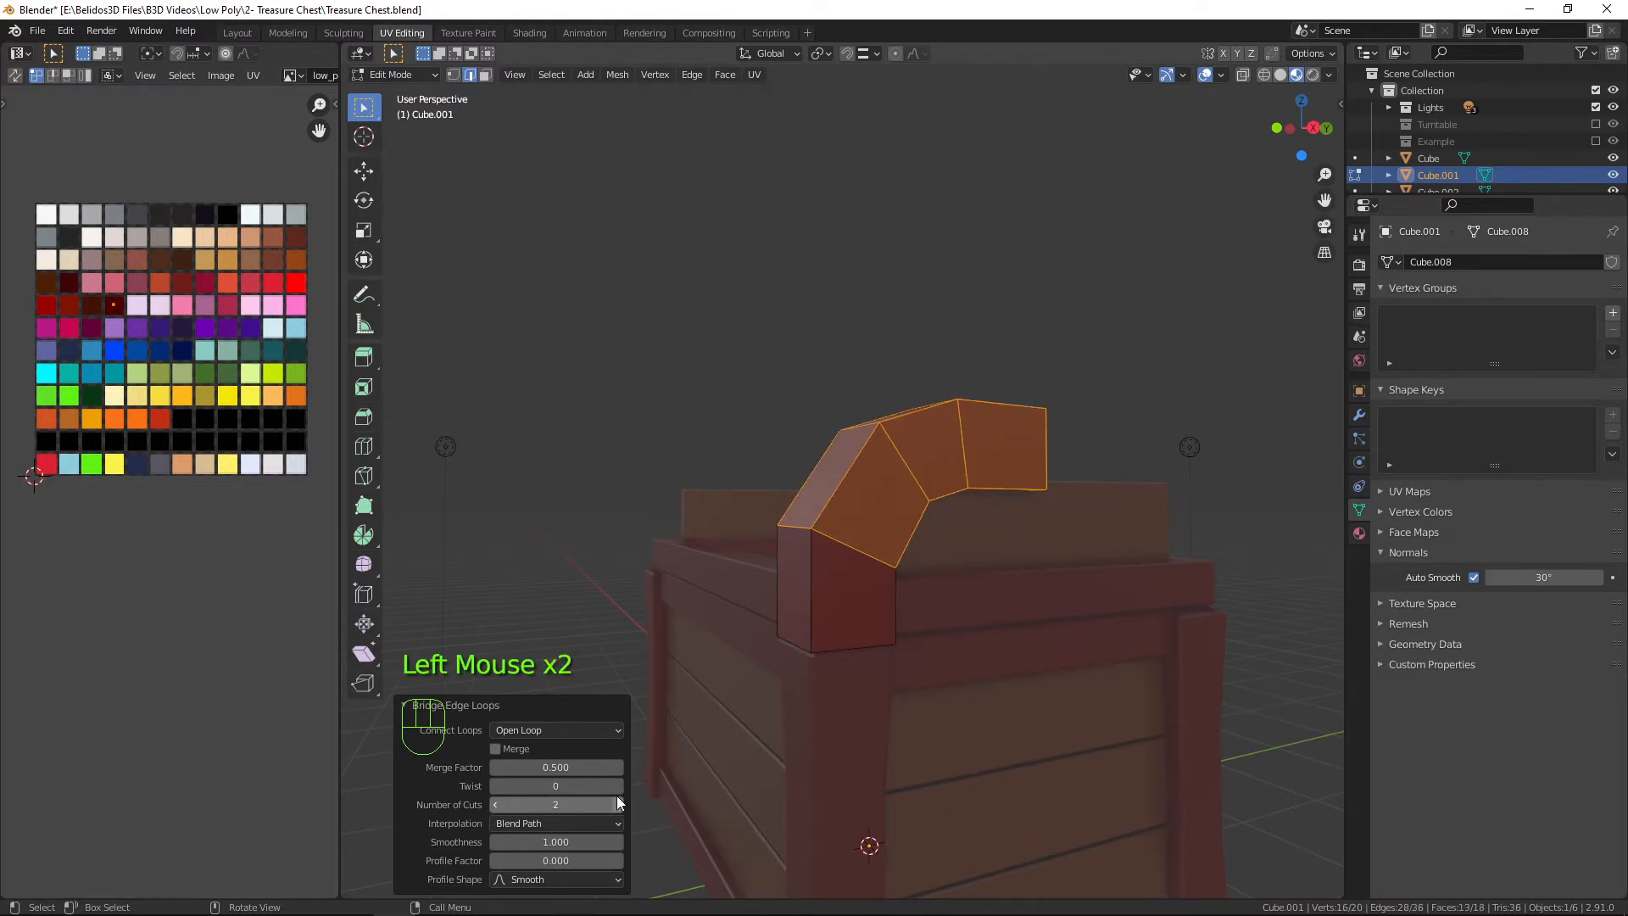
pyautogui.moveTo(854, 595); pyautogui.dragTo(779, 634, button='middle')
pyautogui.press('Tab')
pyautogui.press('Tab')
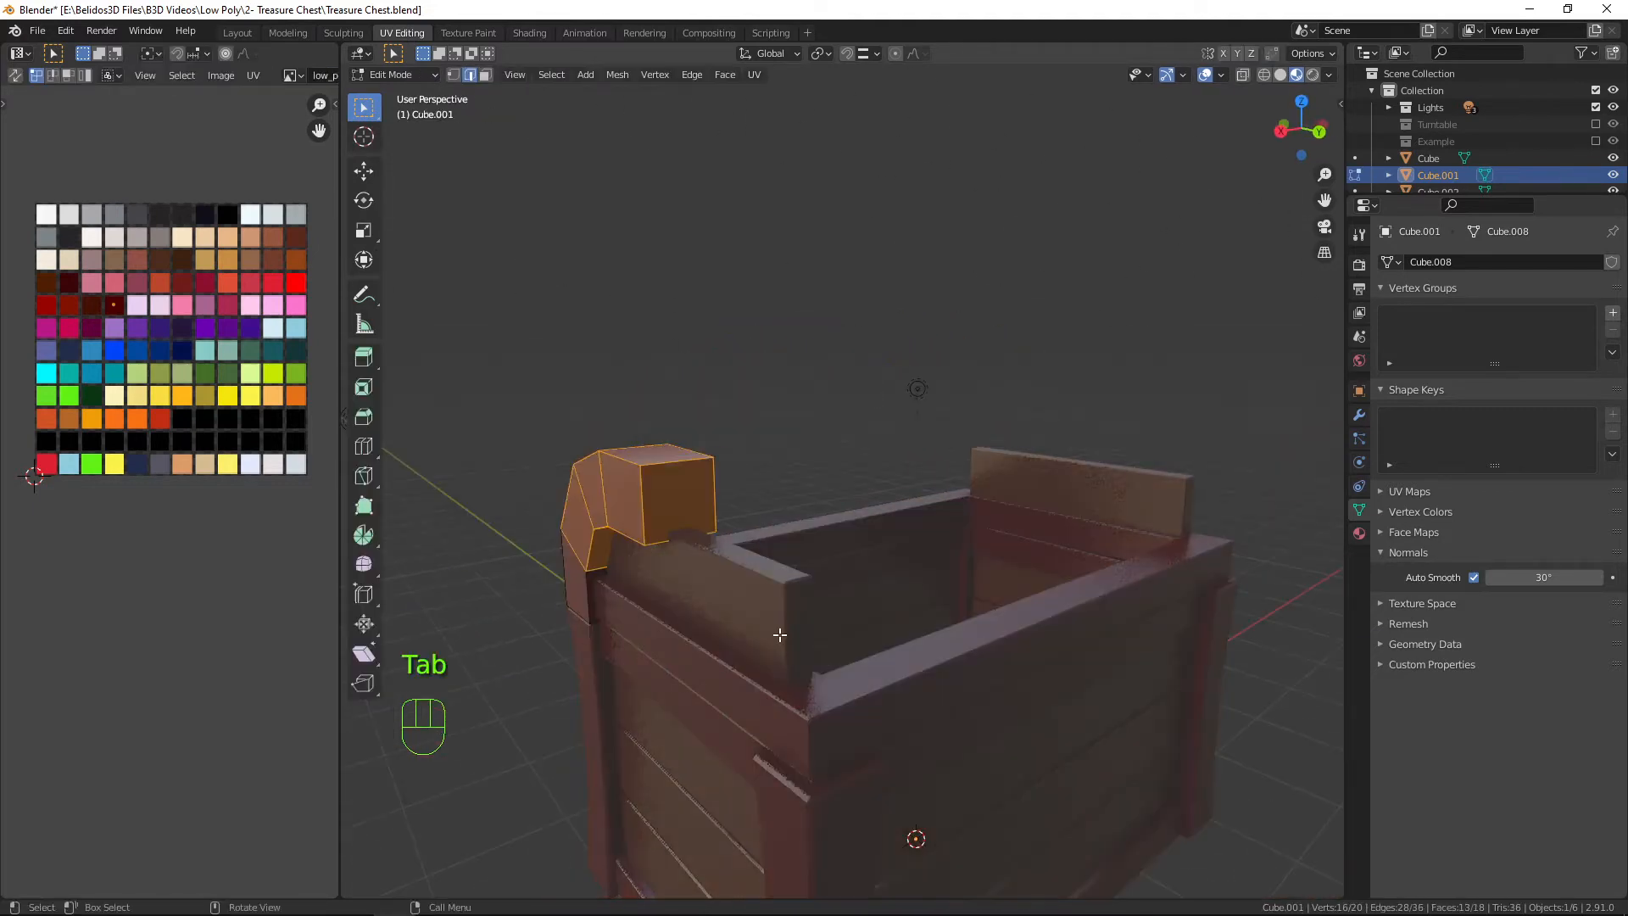
pyautogui.moveTo(677, 570); pyautogui.dragTo(737, 665, button='middle')
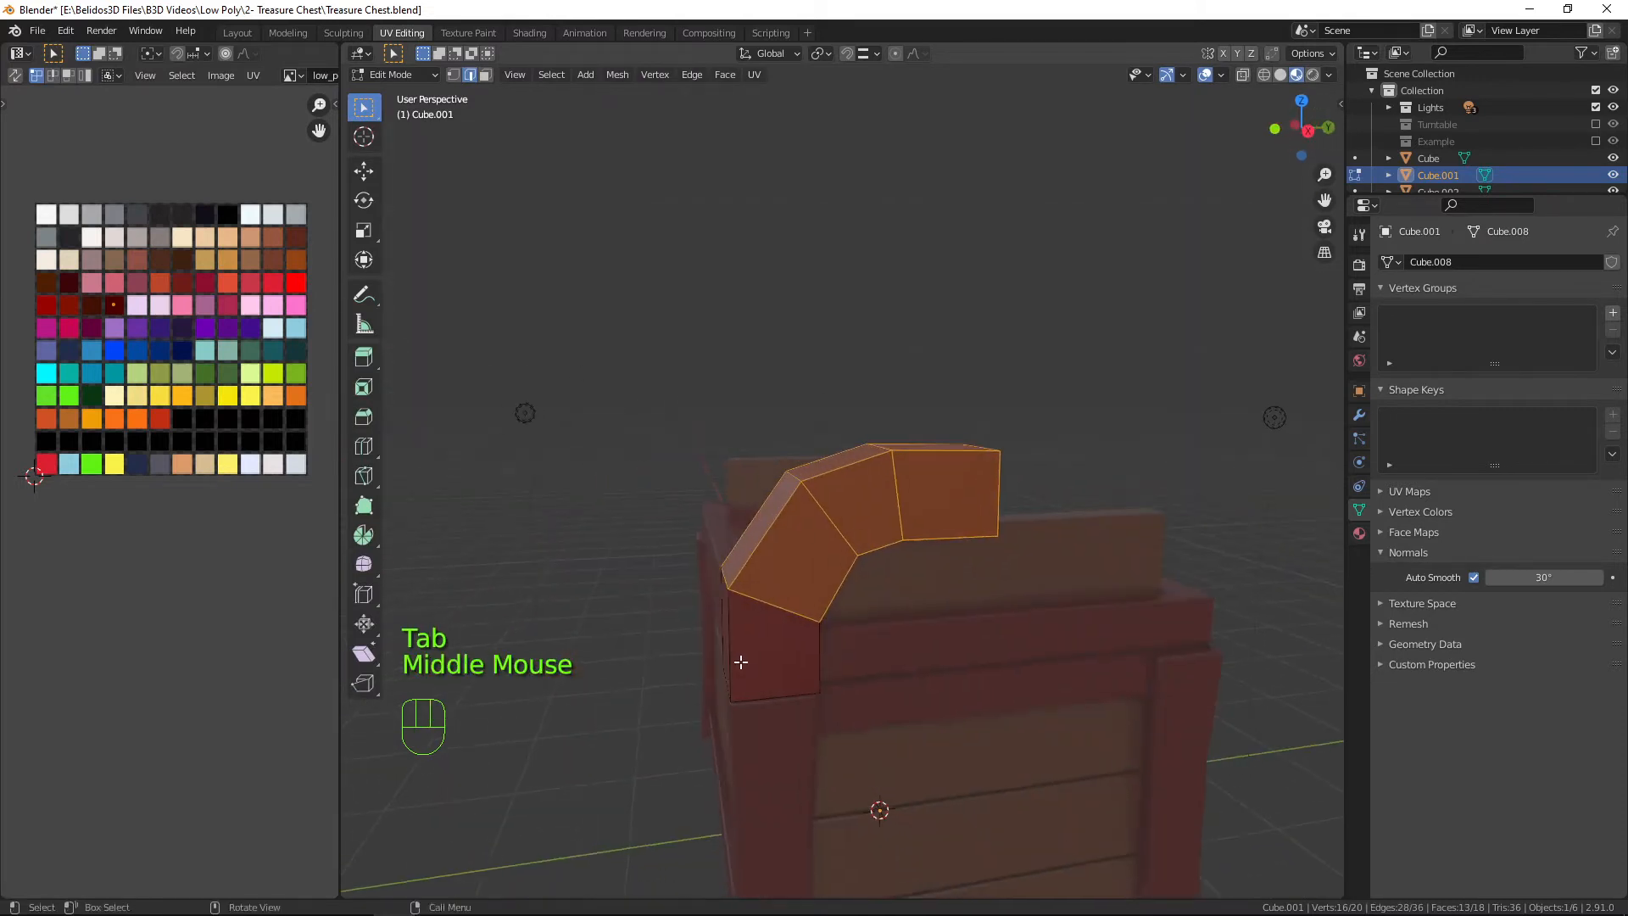
# Add a Mirror modifier to the curved corner beam, mirroring it on both the X and Y axes.
pyautogui.click(1365, 411)
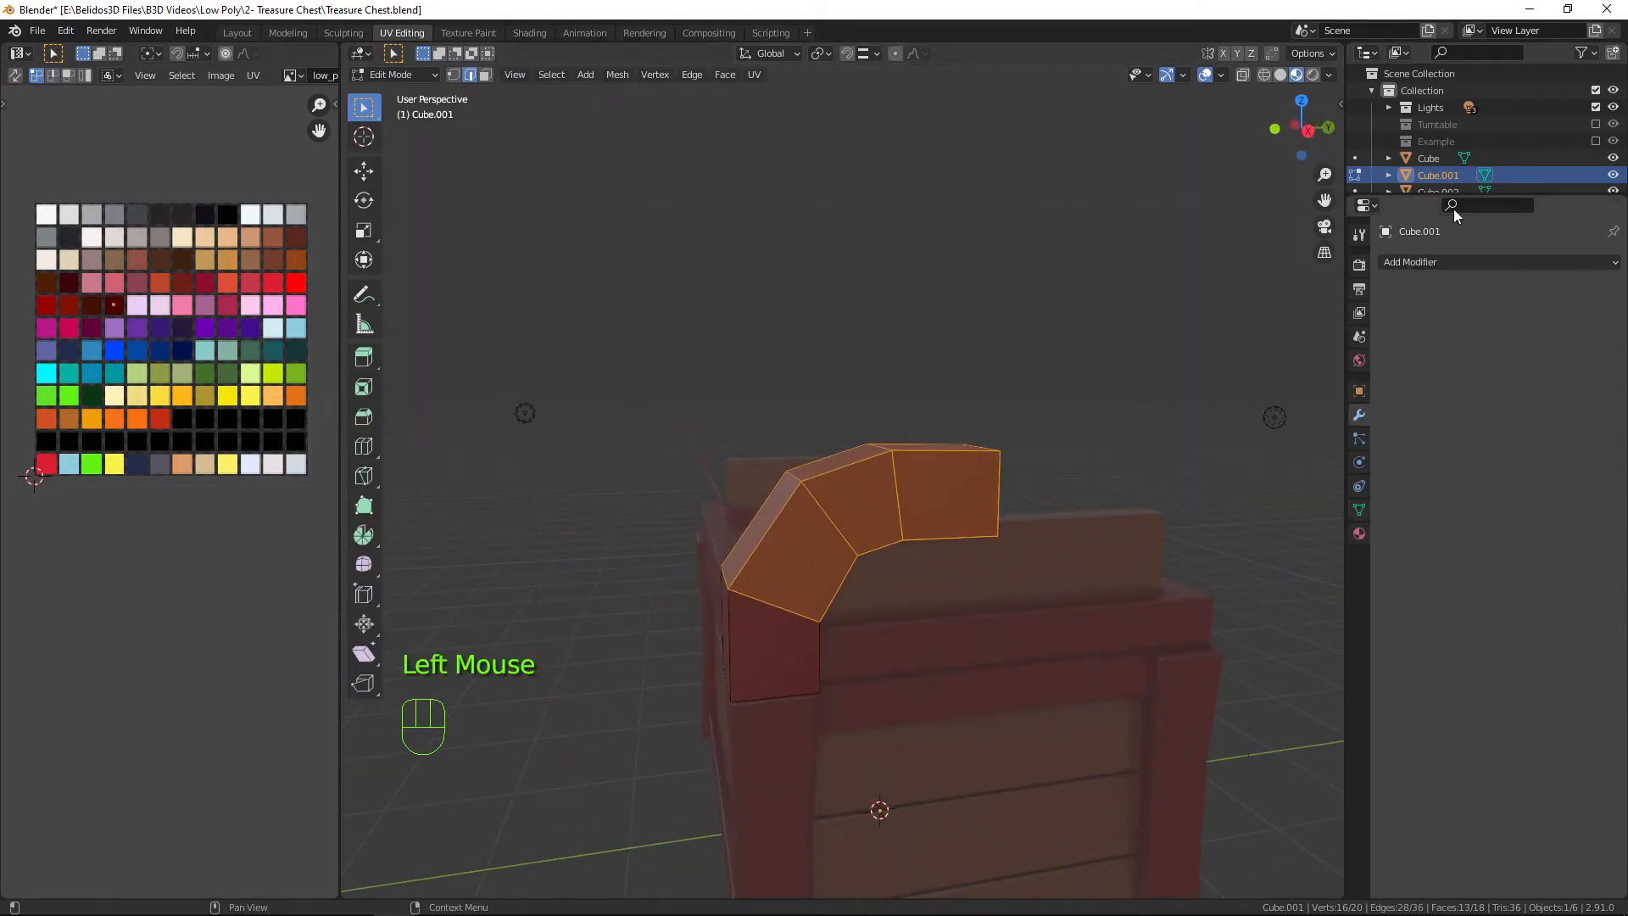
pyautogui.click(1426, 257)
pyautogui.click(1280, 422)
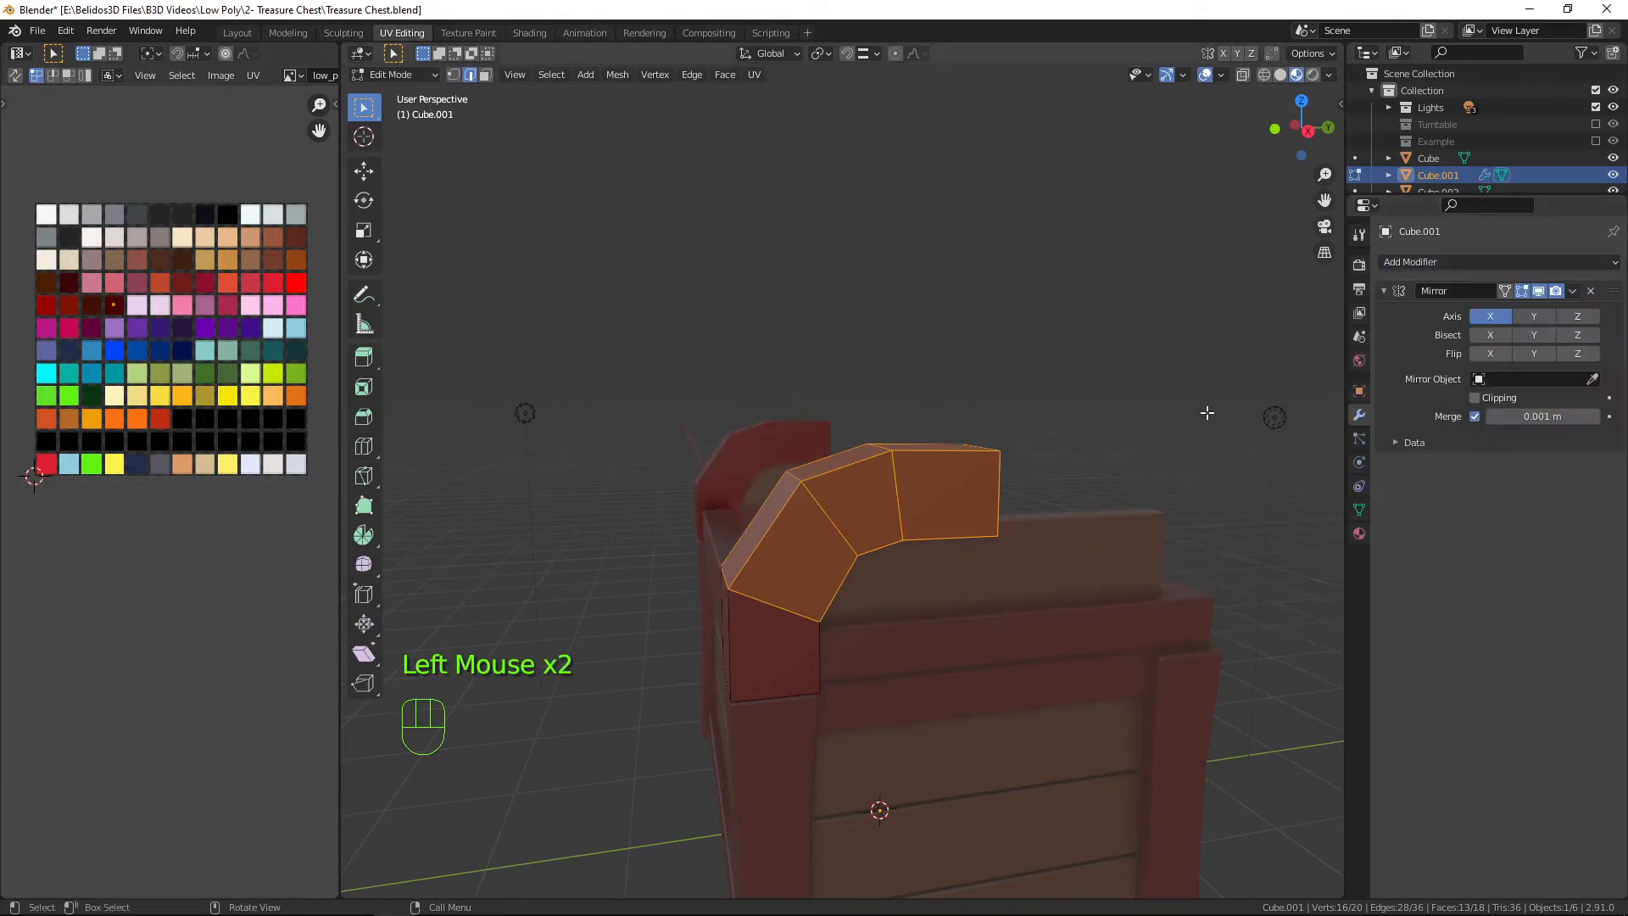
pyautogui.moveTo(1314, 437); pyautogui.dragTo(1391, 423, button='middle')
pyautogui.click(1528, 316)
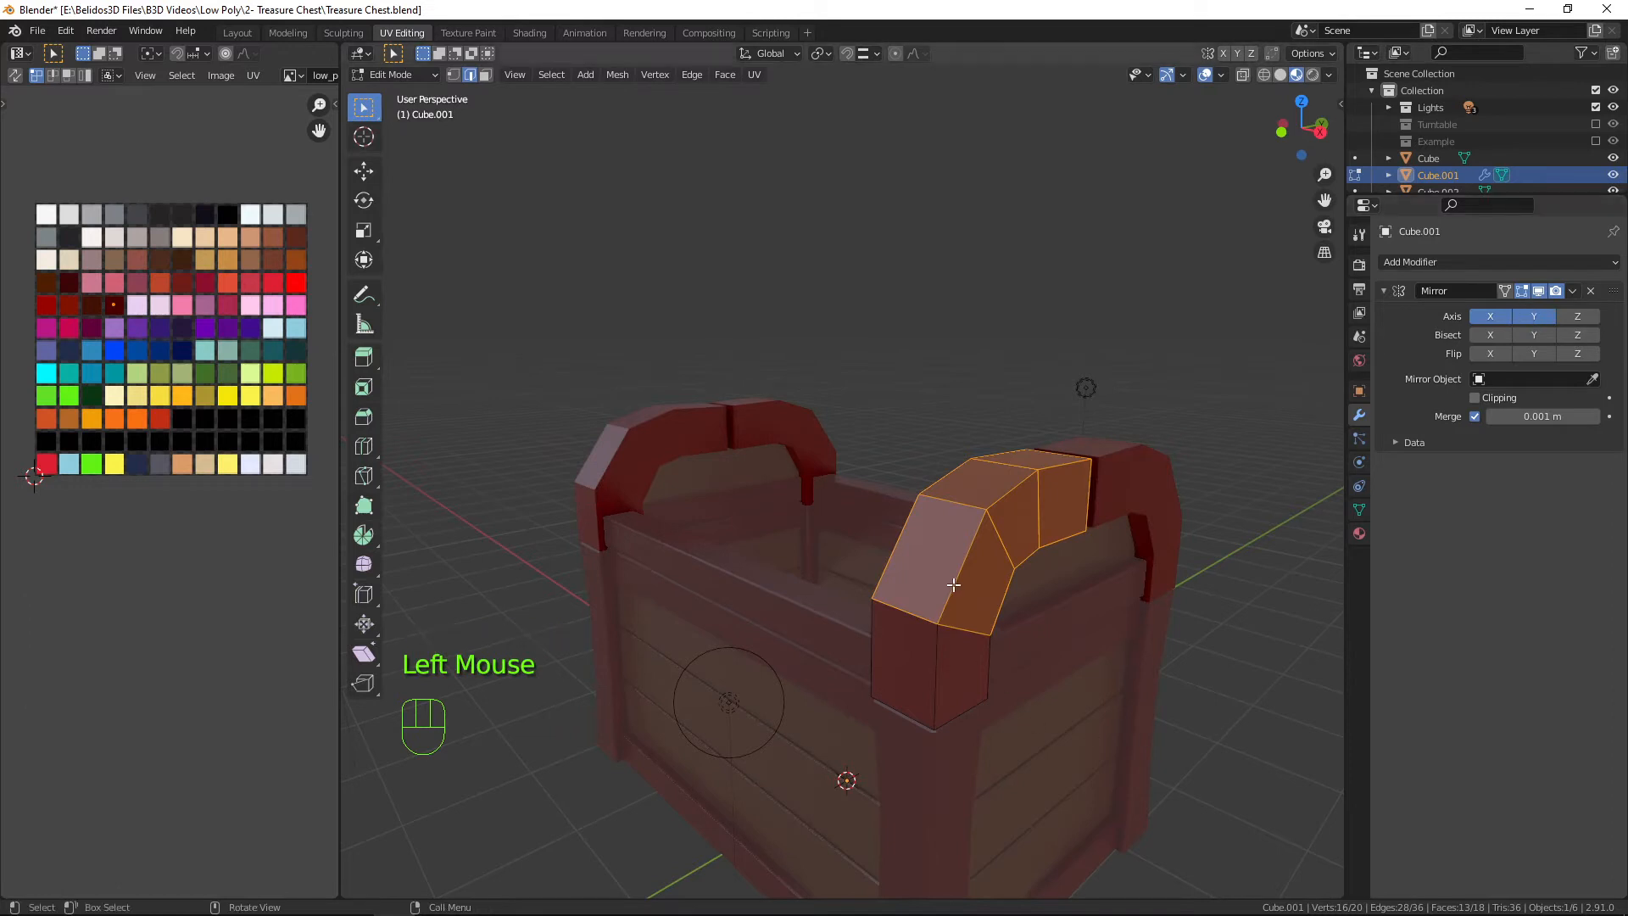
# Enable Clipping on the Mirror modifier and move the beam's inner end face about 0.328 m along Y to meet its mirrored half.
pyautogui.moveTo(953, 584); pyautogui.dragTo(757, 534, button='middle')
pyautogui.moveTo(962, 644); pyautogui.dragTo(735, 499, button='middle')
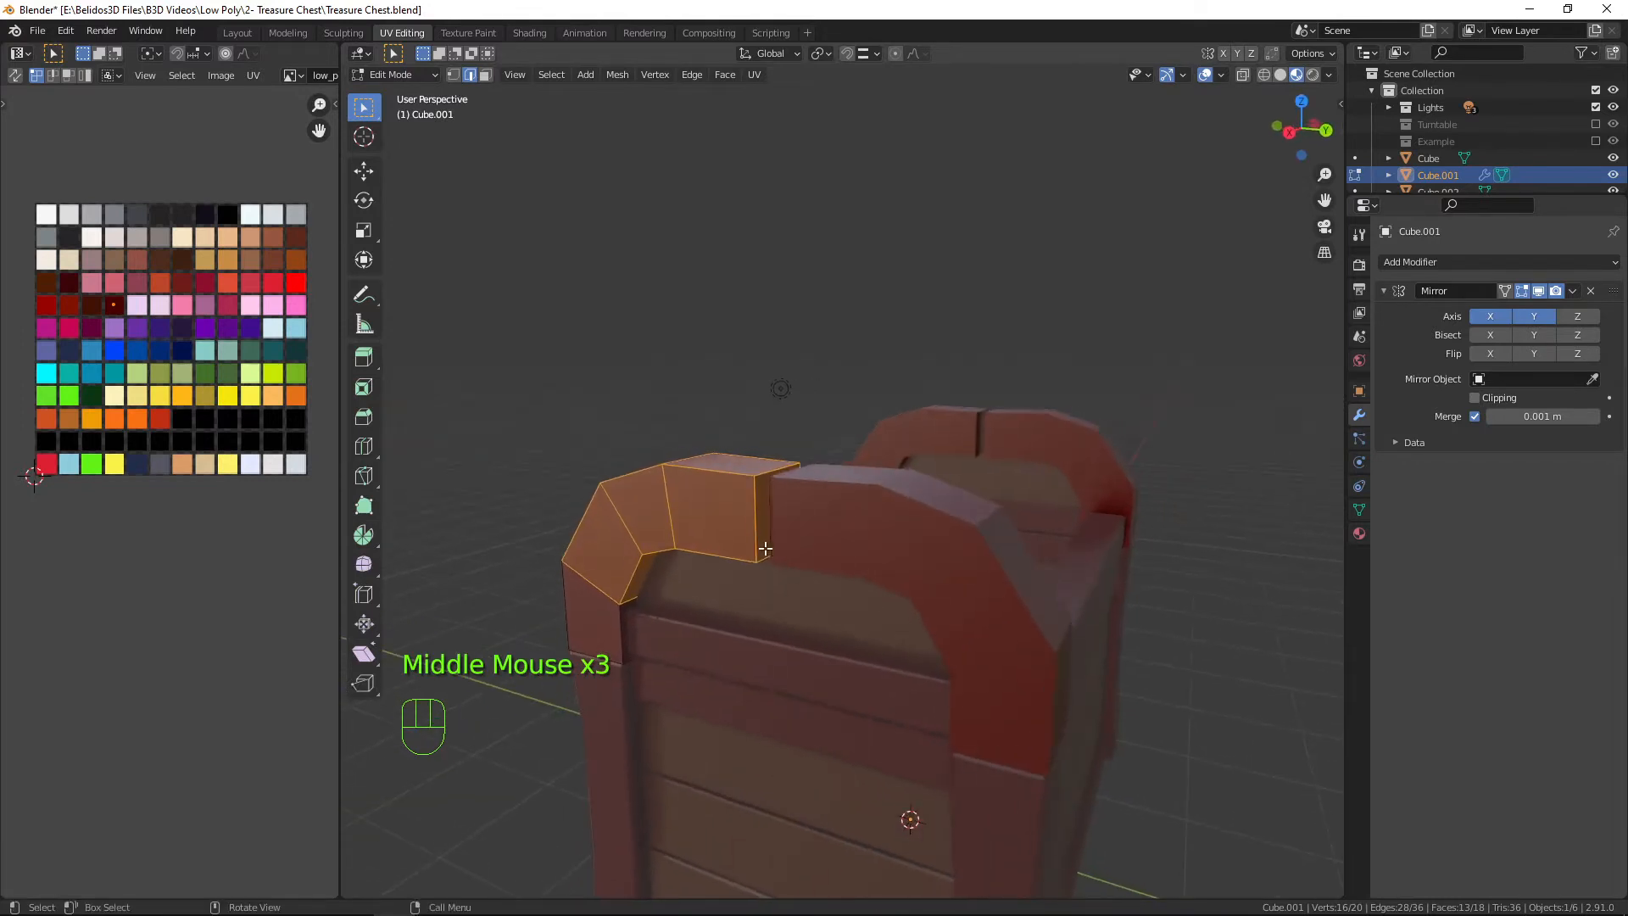
pyautogui.press('3')
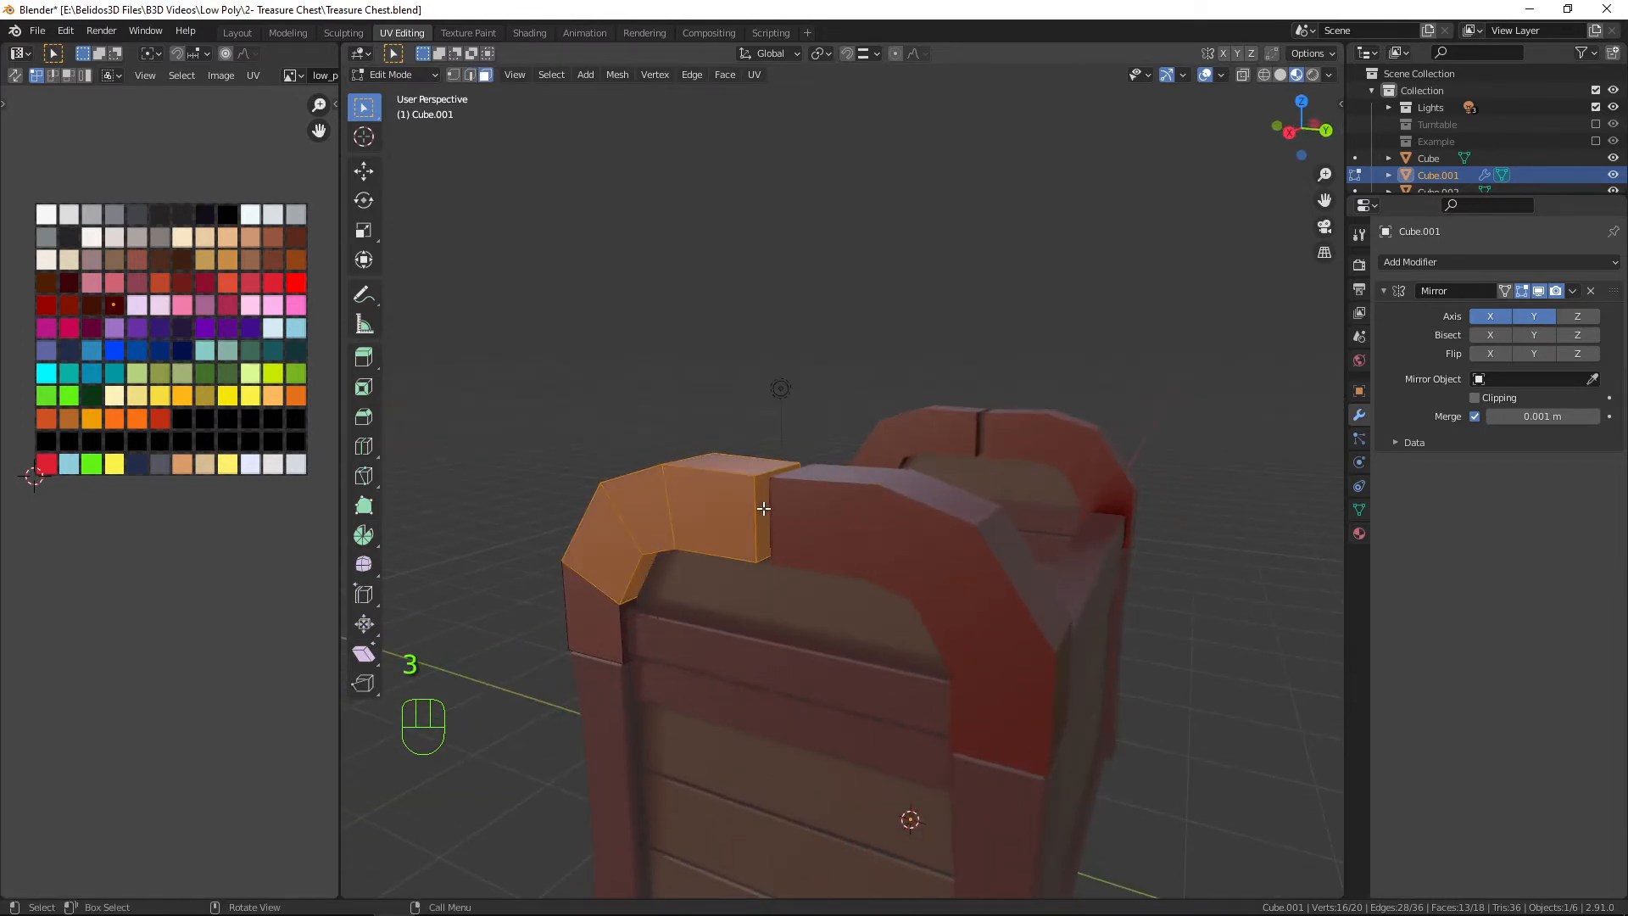
pyautogui.click(766, 519)
pyautogui.moveTo(801, 610); pyautogui.dragTo(837, 603, button='middle')
pyautogui.press('g')
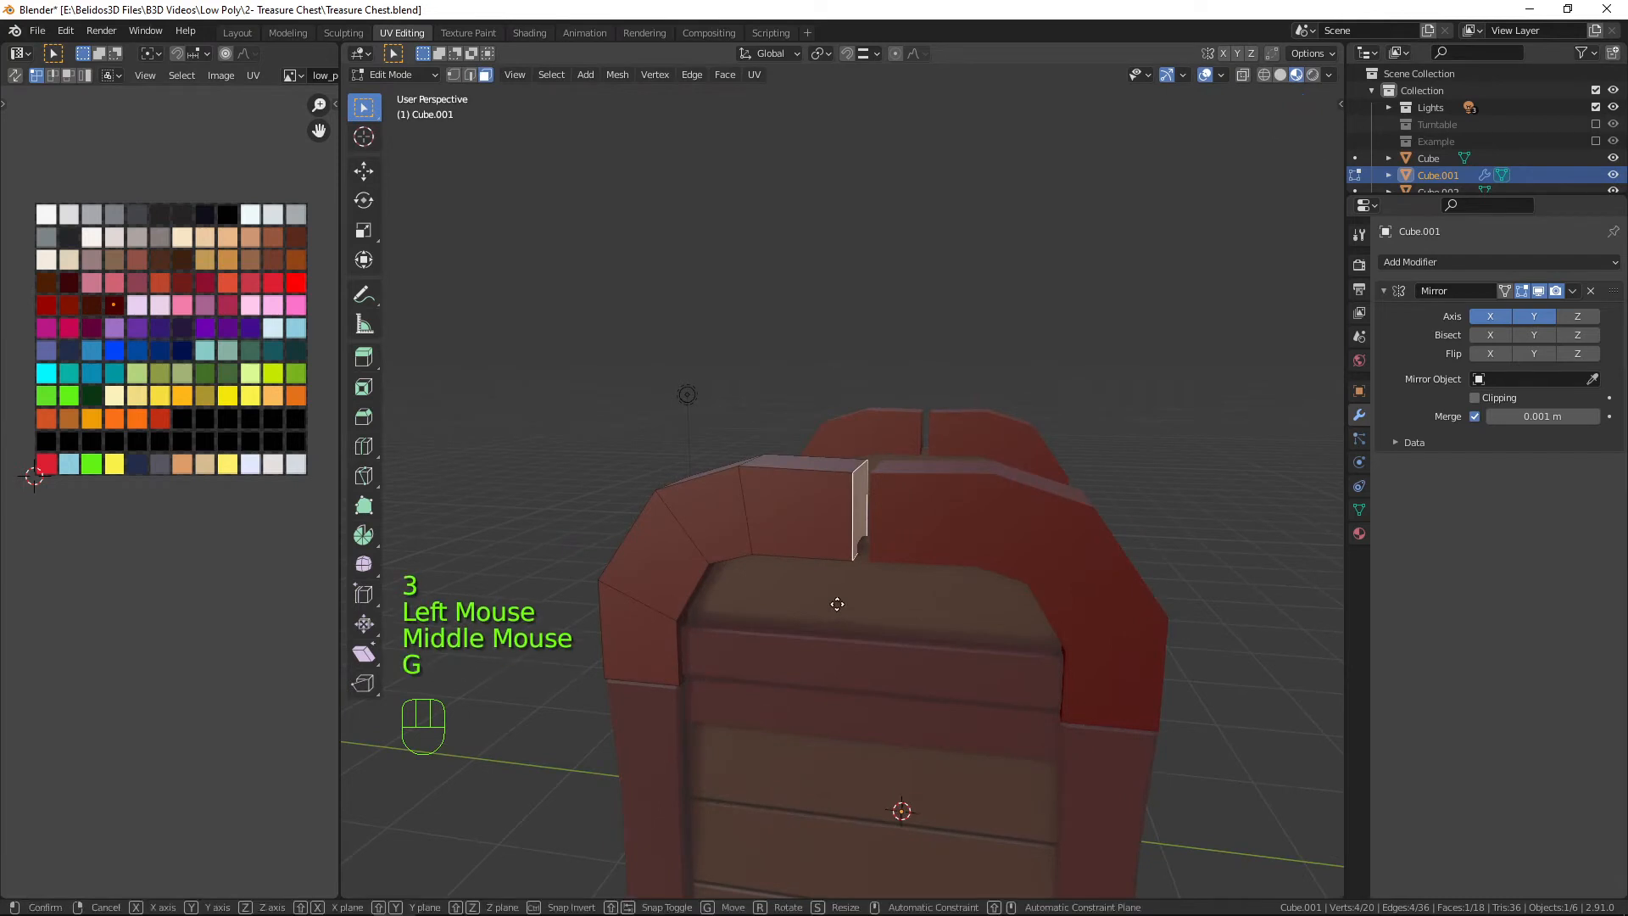
pyautogui.press('y')
pyautogui.click(839, 583)
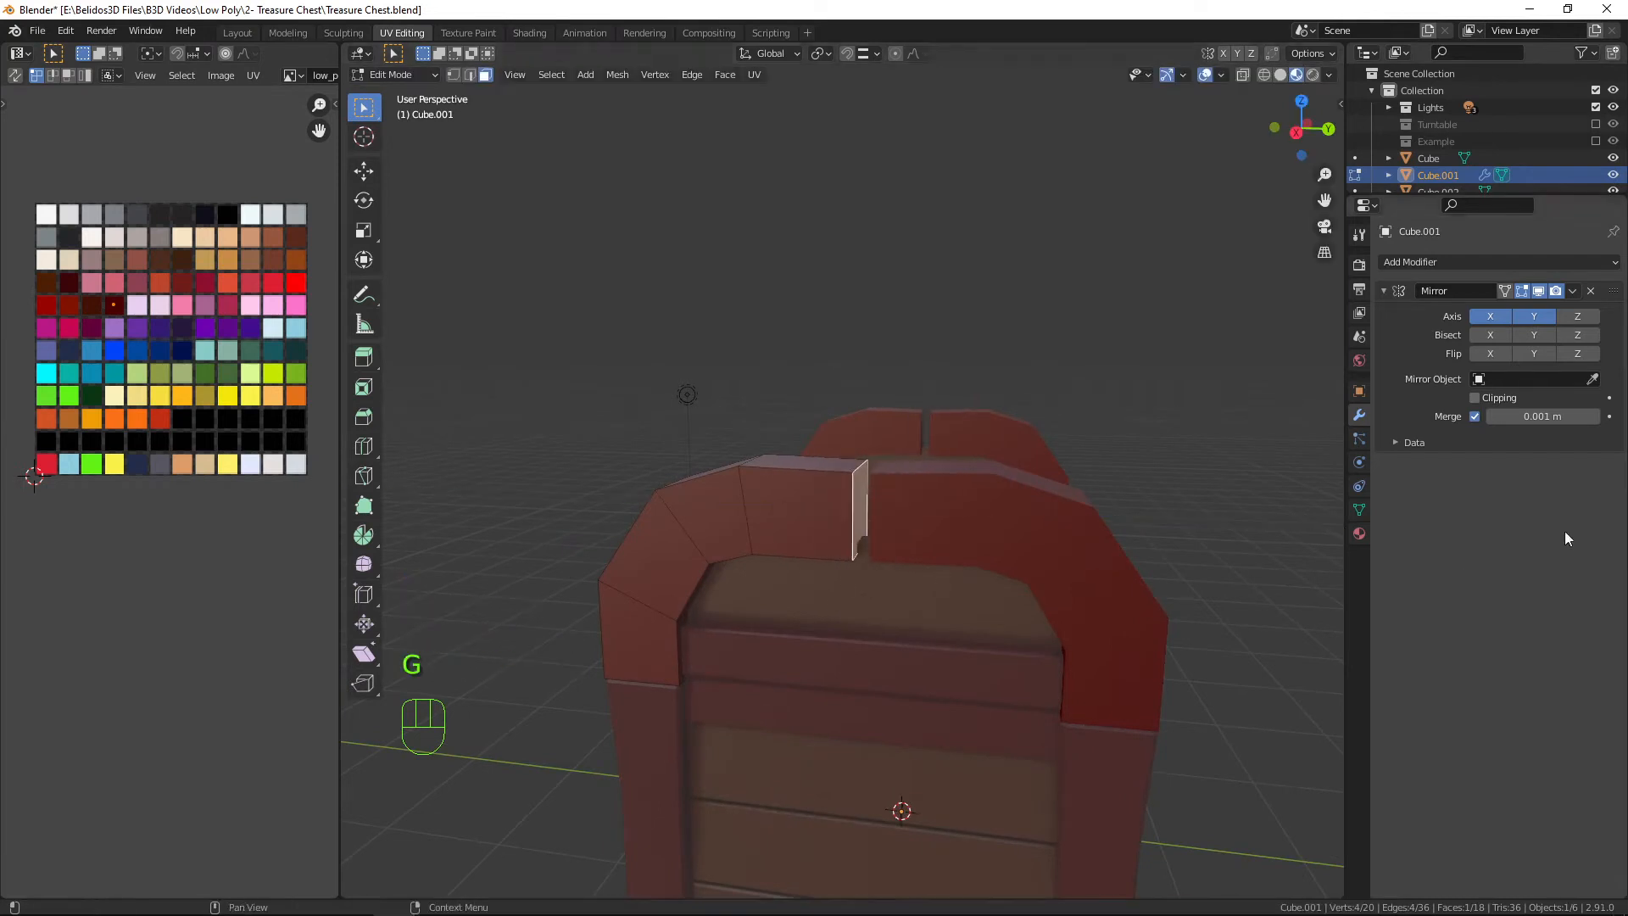
pyautogui.click(1475, 397)
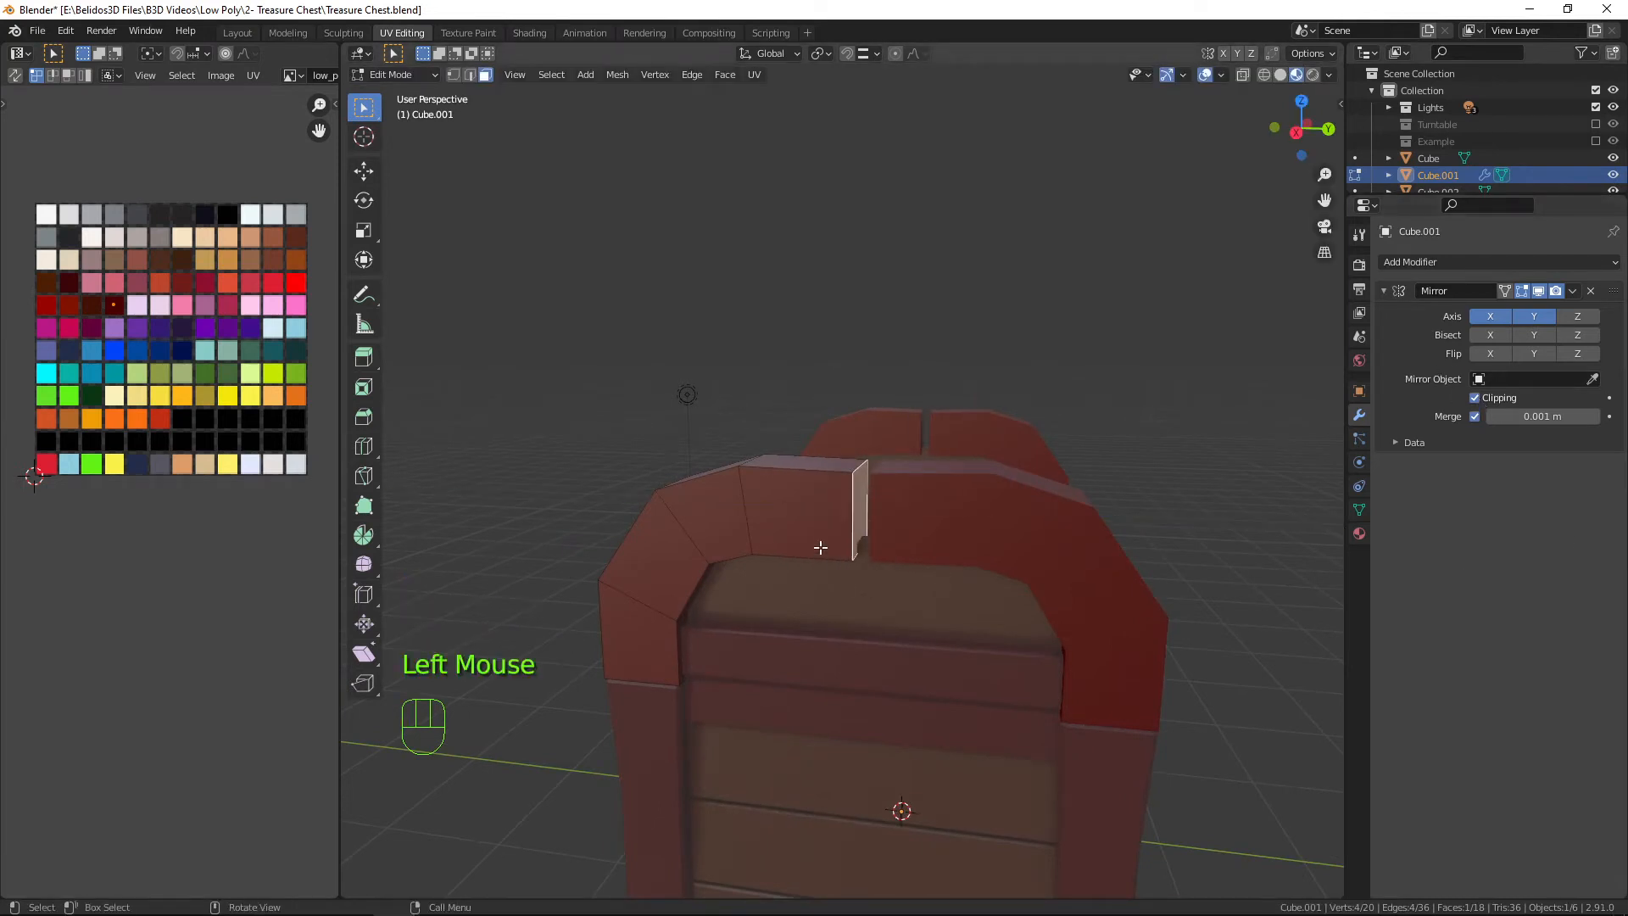
pyautogui.press('g')
pyautogui.click(886, 554)
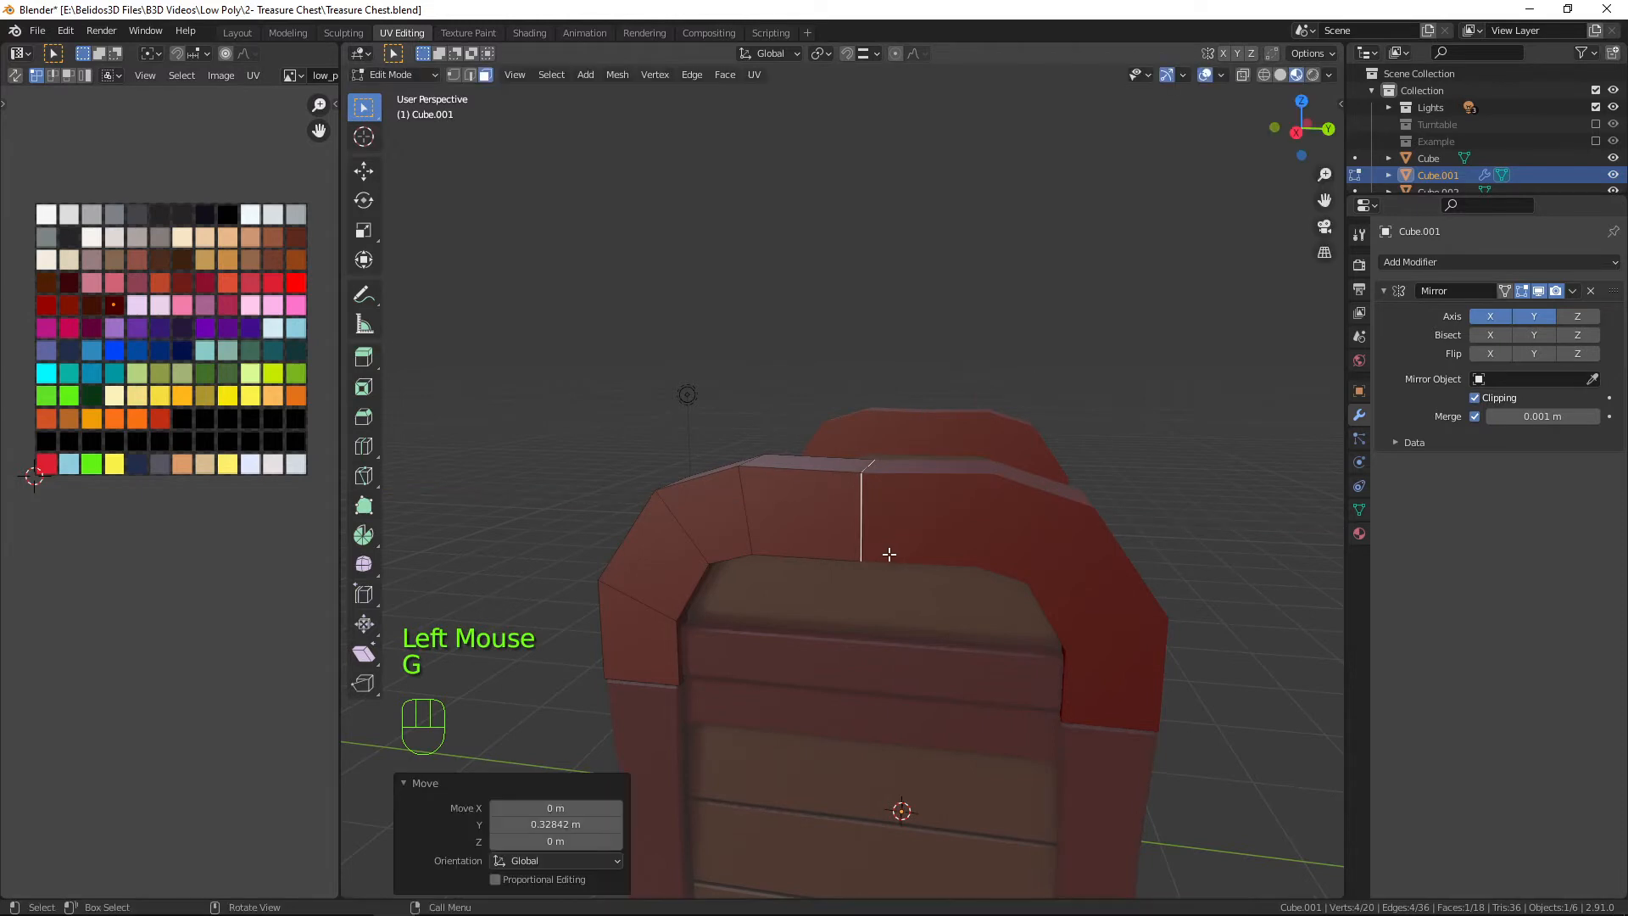
# Raise the beam's end face at the centre of the arch about 0.018 m along Z in the right view.
pyautogui.press('KP_3')
pyautogui.scroll(2, 916, 558)
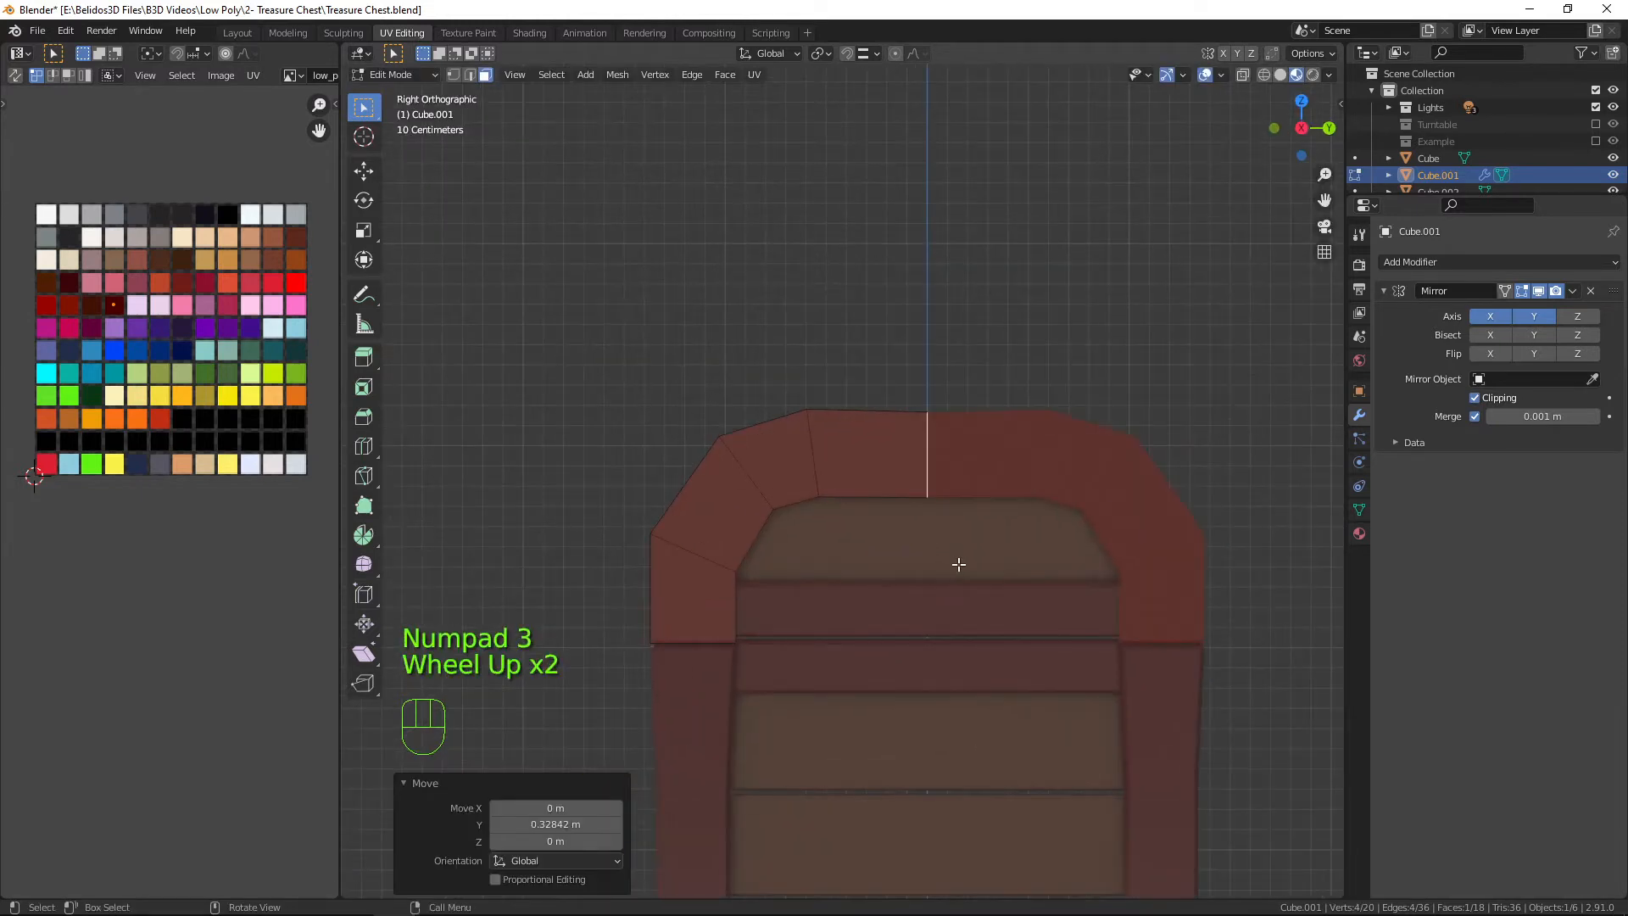
pyautogui.press('g')
pyautogui.middleClick(958, 563)
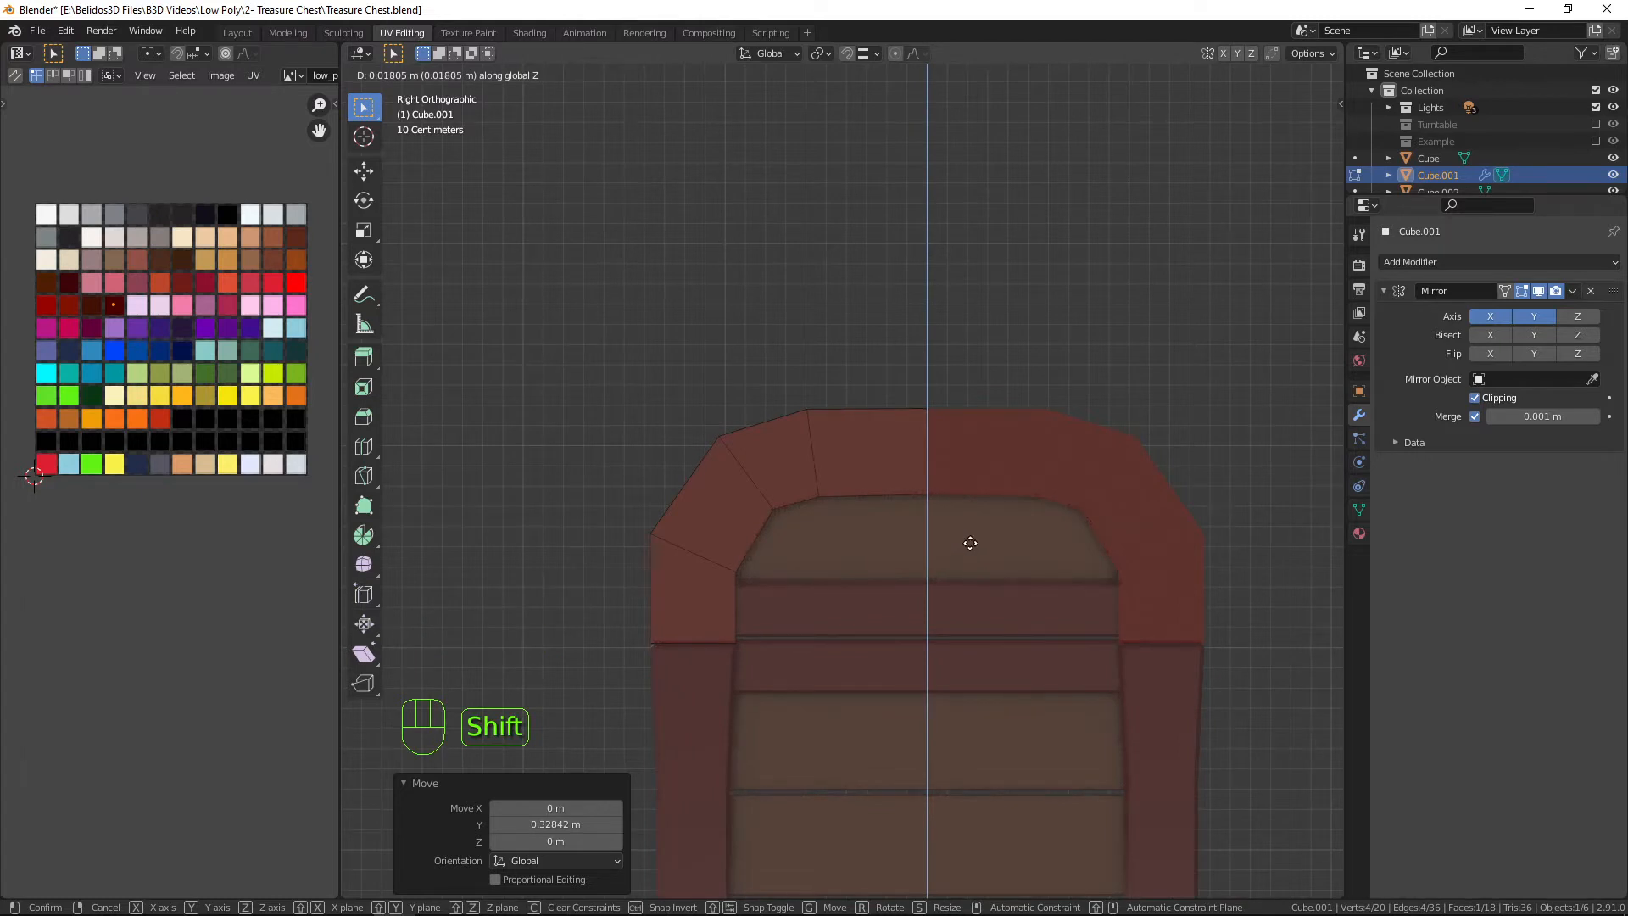
pyautogui.click(970, 543)
# Delete the internal face at the centre of the arch, return to Object Mode and apply the Mirror modifier.
pyautogui.press('x')
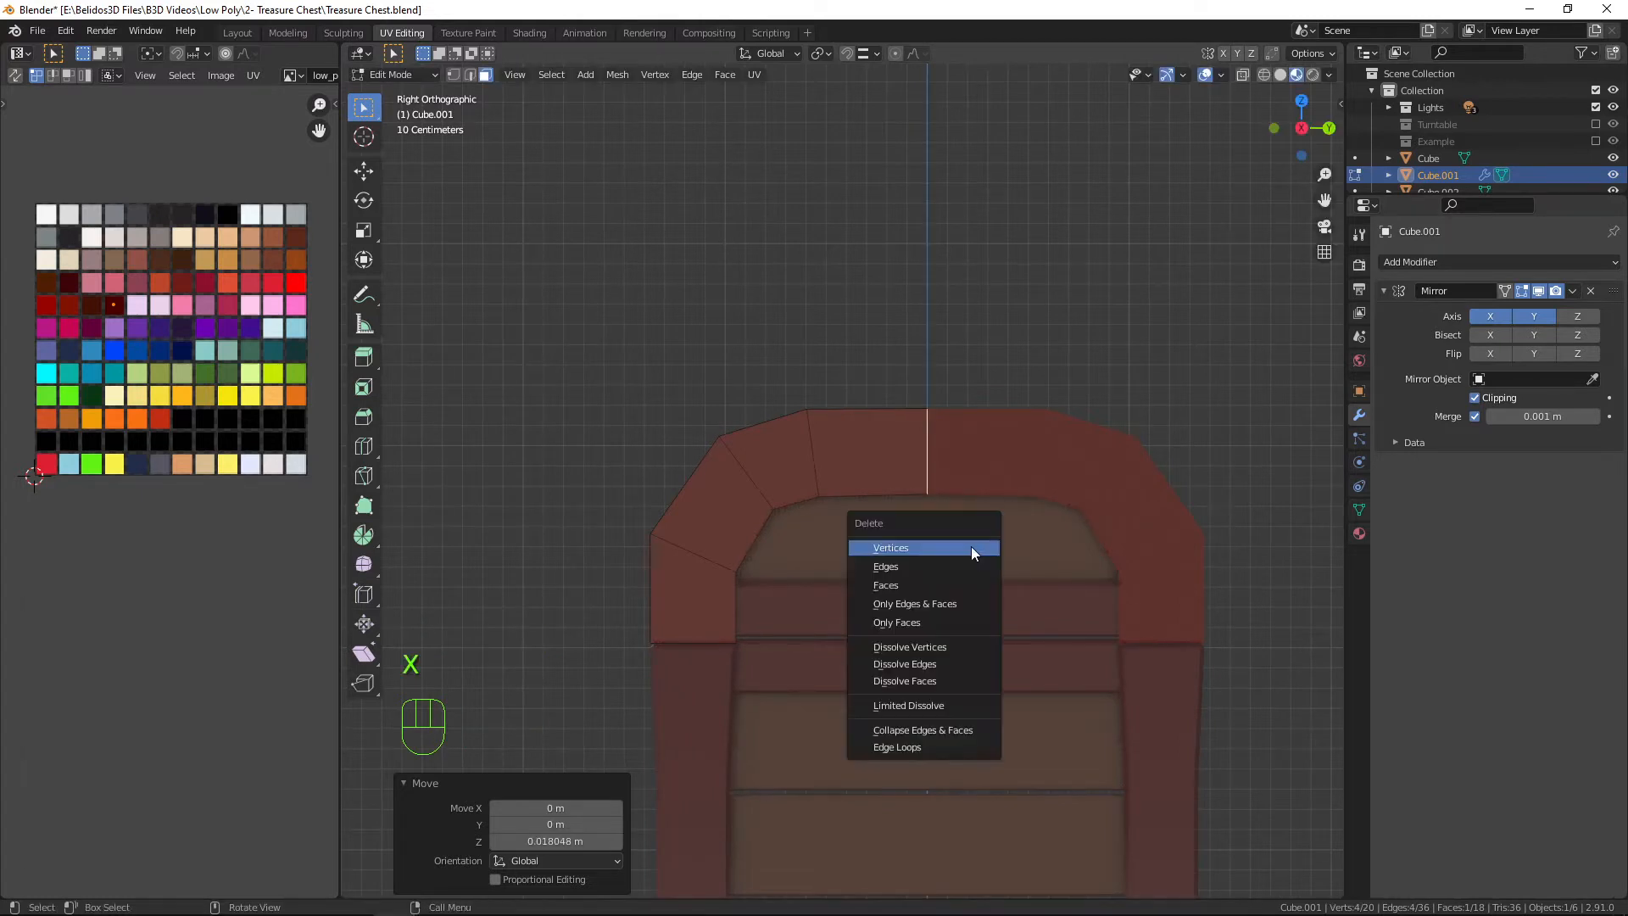
pyautogui.click(972, 547)
pyautogui.moveTo(941, 552); pyautogui.dragTo(869, 573, button='middle')
pyautogui.press('Tab')
pyautogui.scroll(-1, 919, 544)
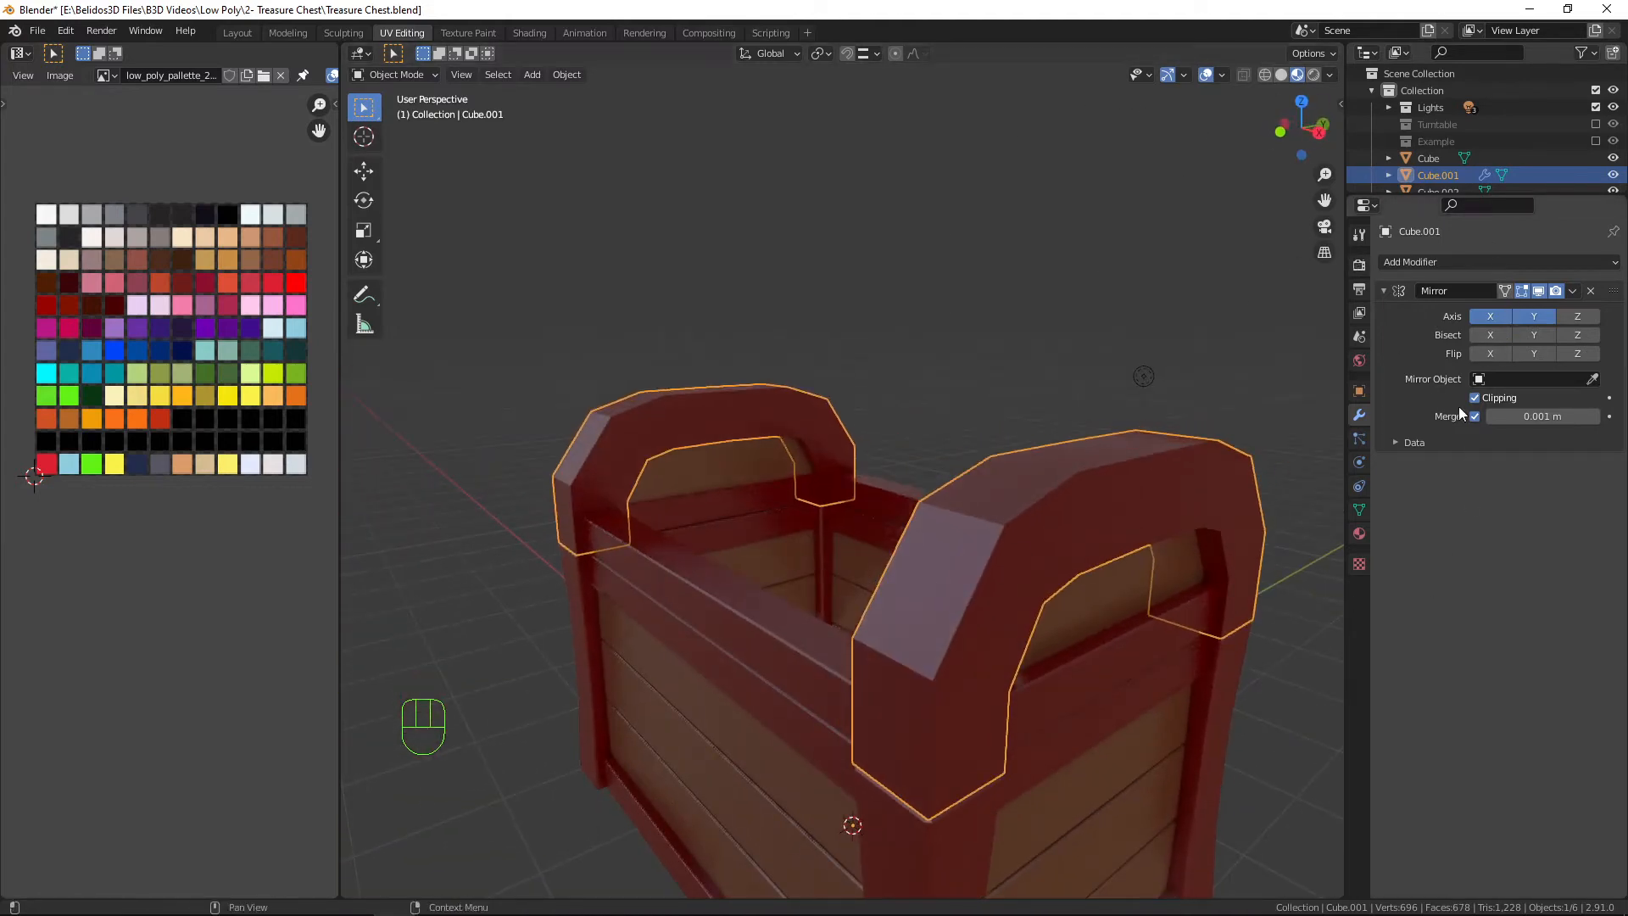
pyautogui.hotkey('ctrl', 'a')
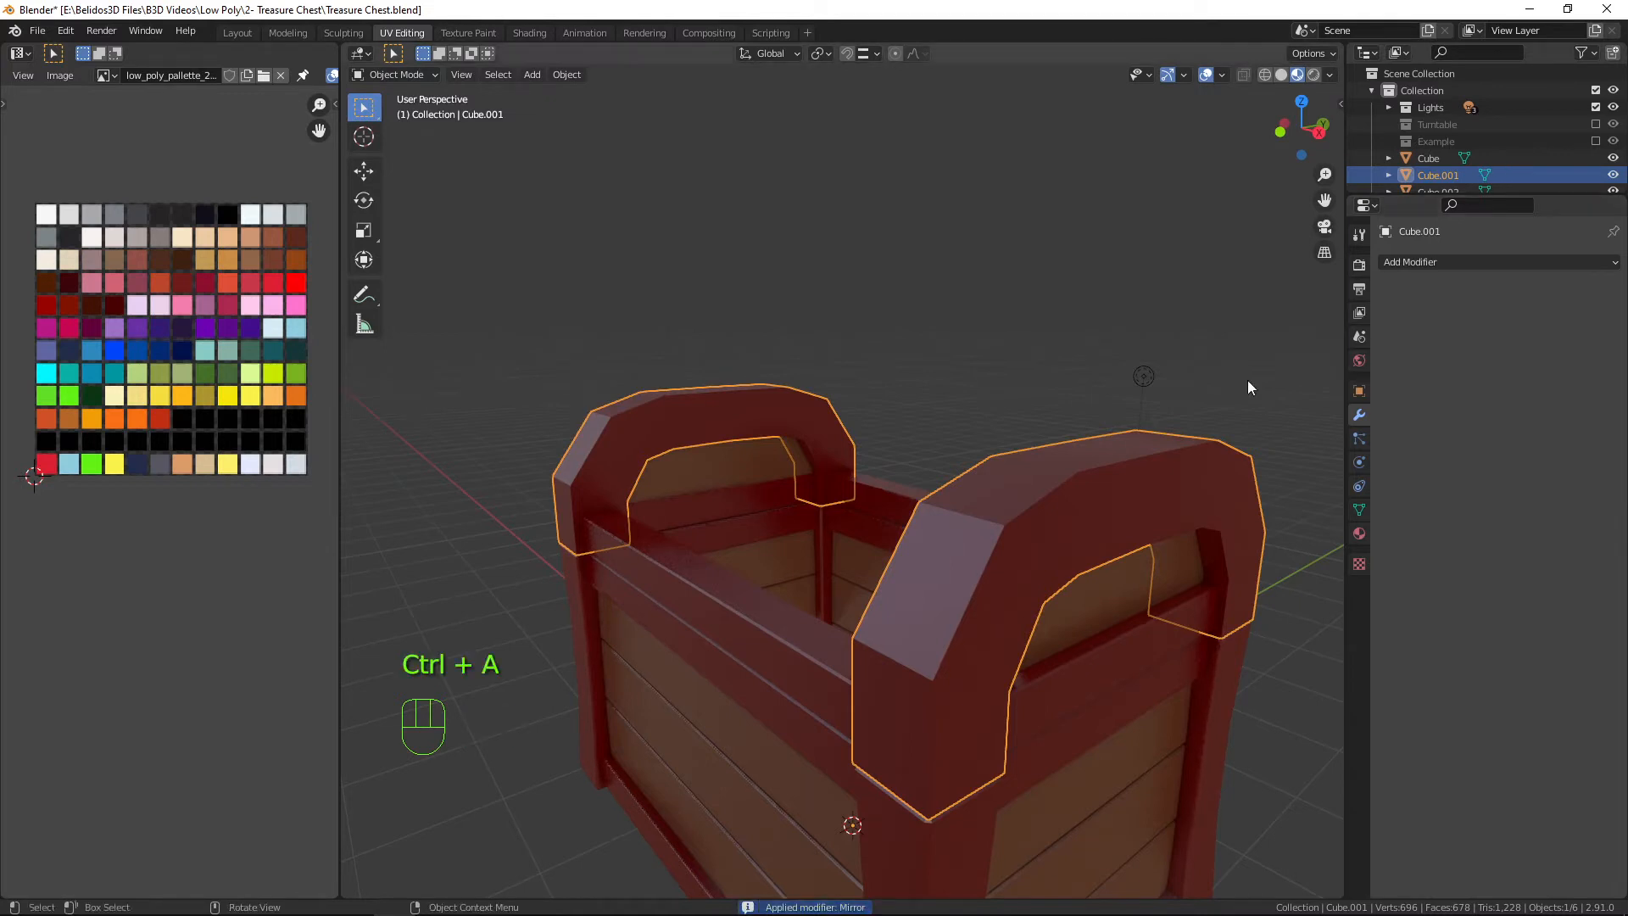
# Add a Bevel modifier to the arches with an amount of 0.02 m and the limit method set to Angle at 30°.
pyautogui.click(1403, 262)
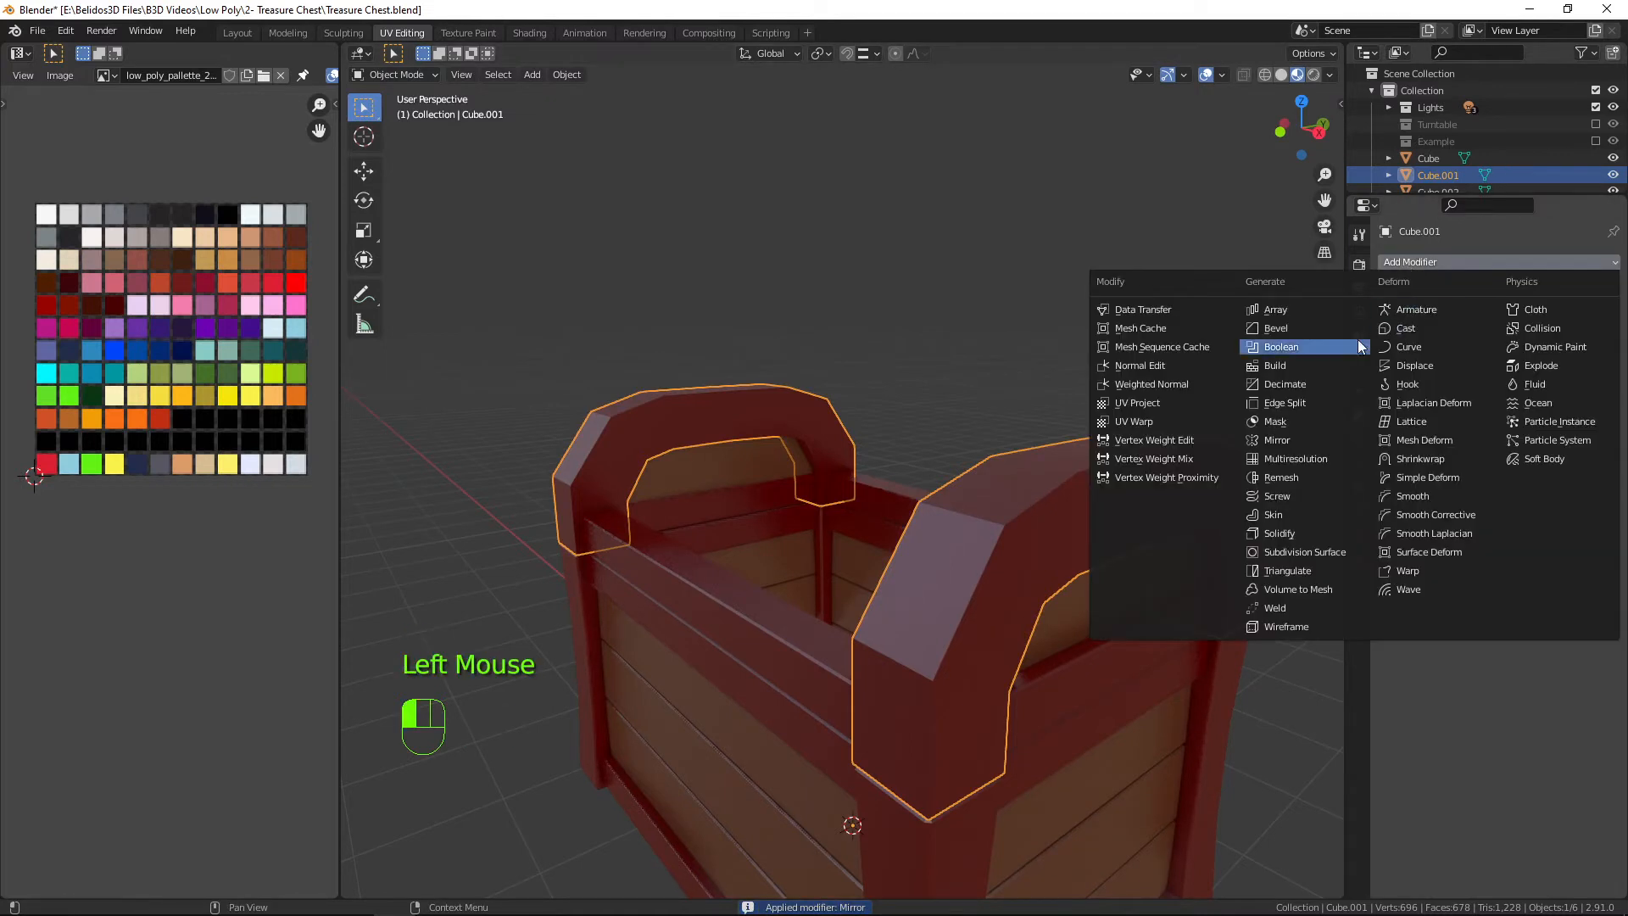
pyautogui.click(1285, 326)
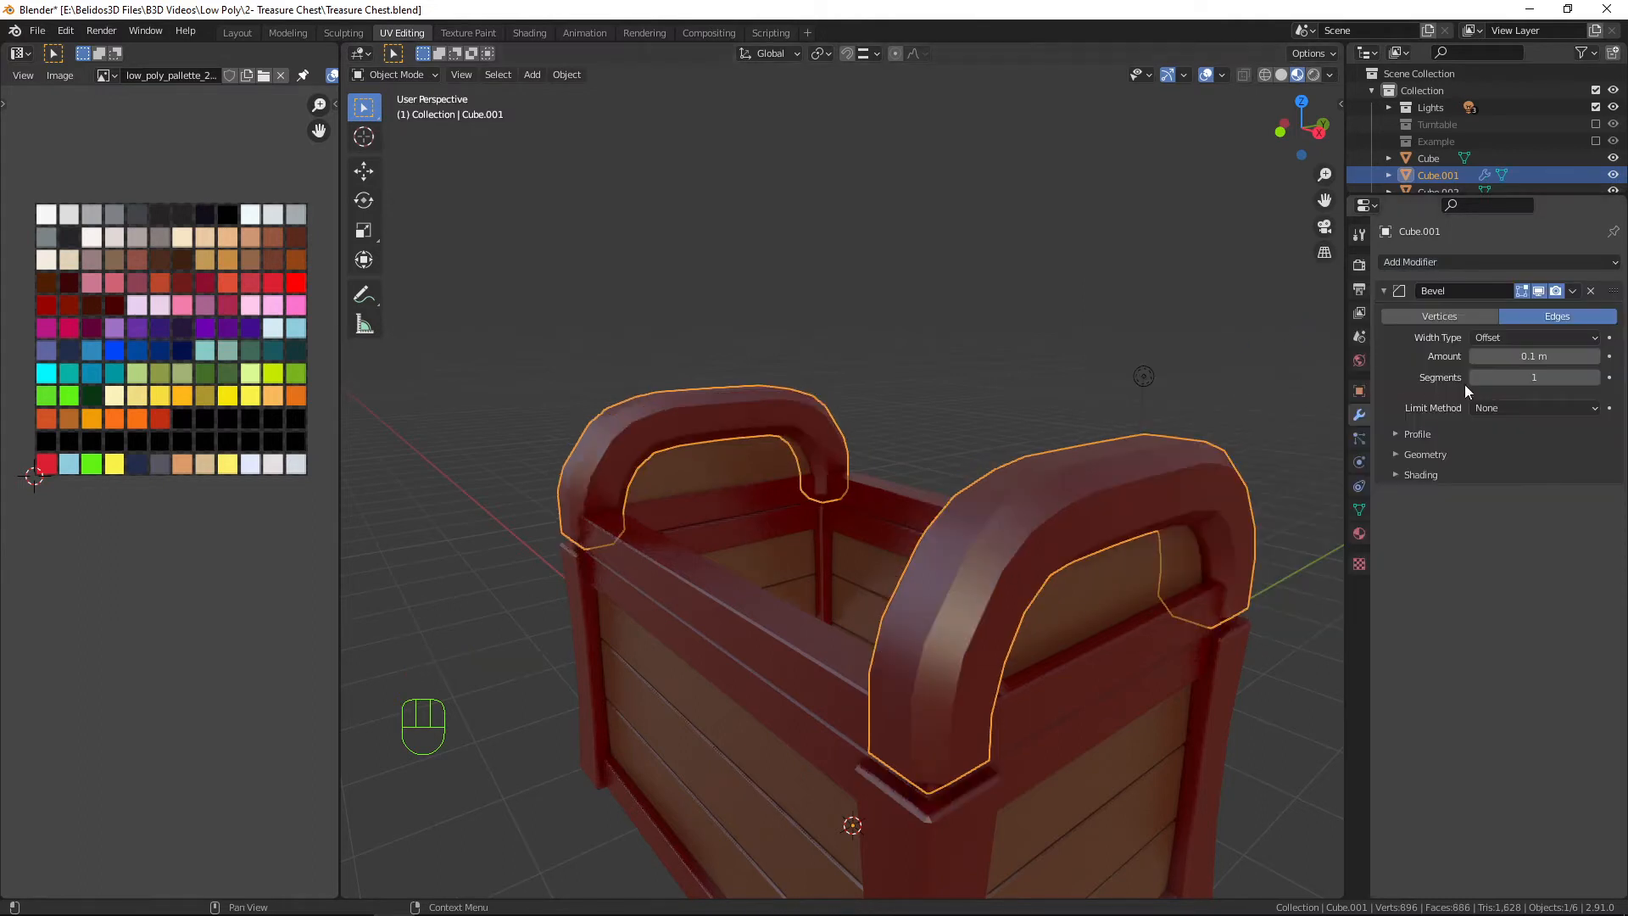
pyautogui.click(1472, 356)
pyautogui.click(1471, 356)
pyautogui.click(1471, 356)
pyautogui.click(1471, 356)
pyautogui.click(1472, 356)
pyautogui.click(1472, 356)
pyautogui.click(1472, 356)
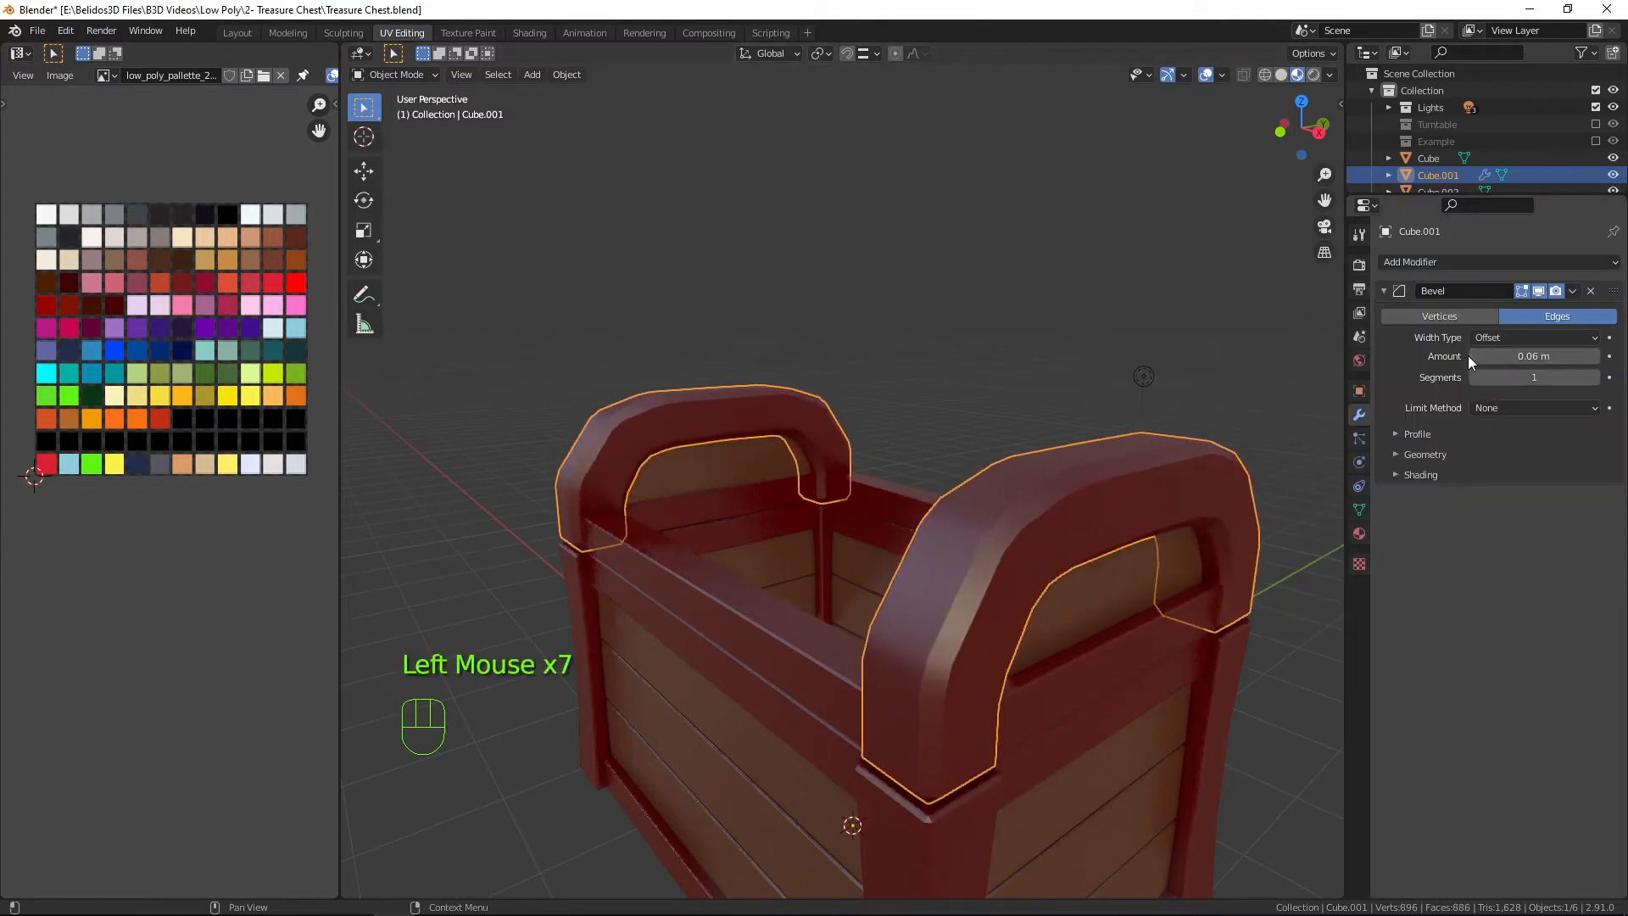
pyautogui.click(1469, 356)
pyautogui.click(1469, 356)
pyautogui.click(1469, 356)
pyautogui.click(1474, 356)
pyautogui.click(1475, 356)
pyautogui.click(1477, 356)
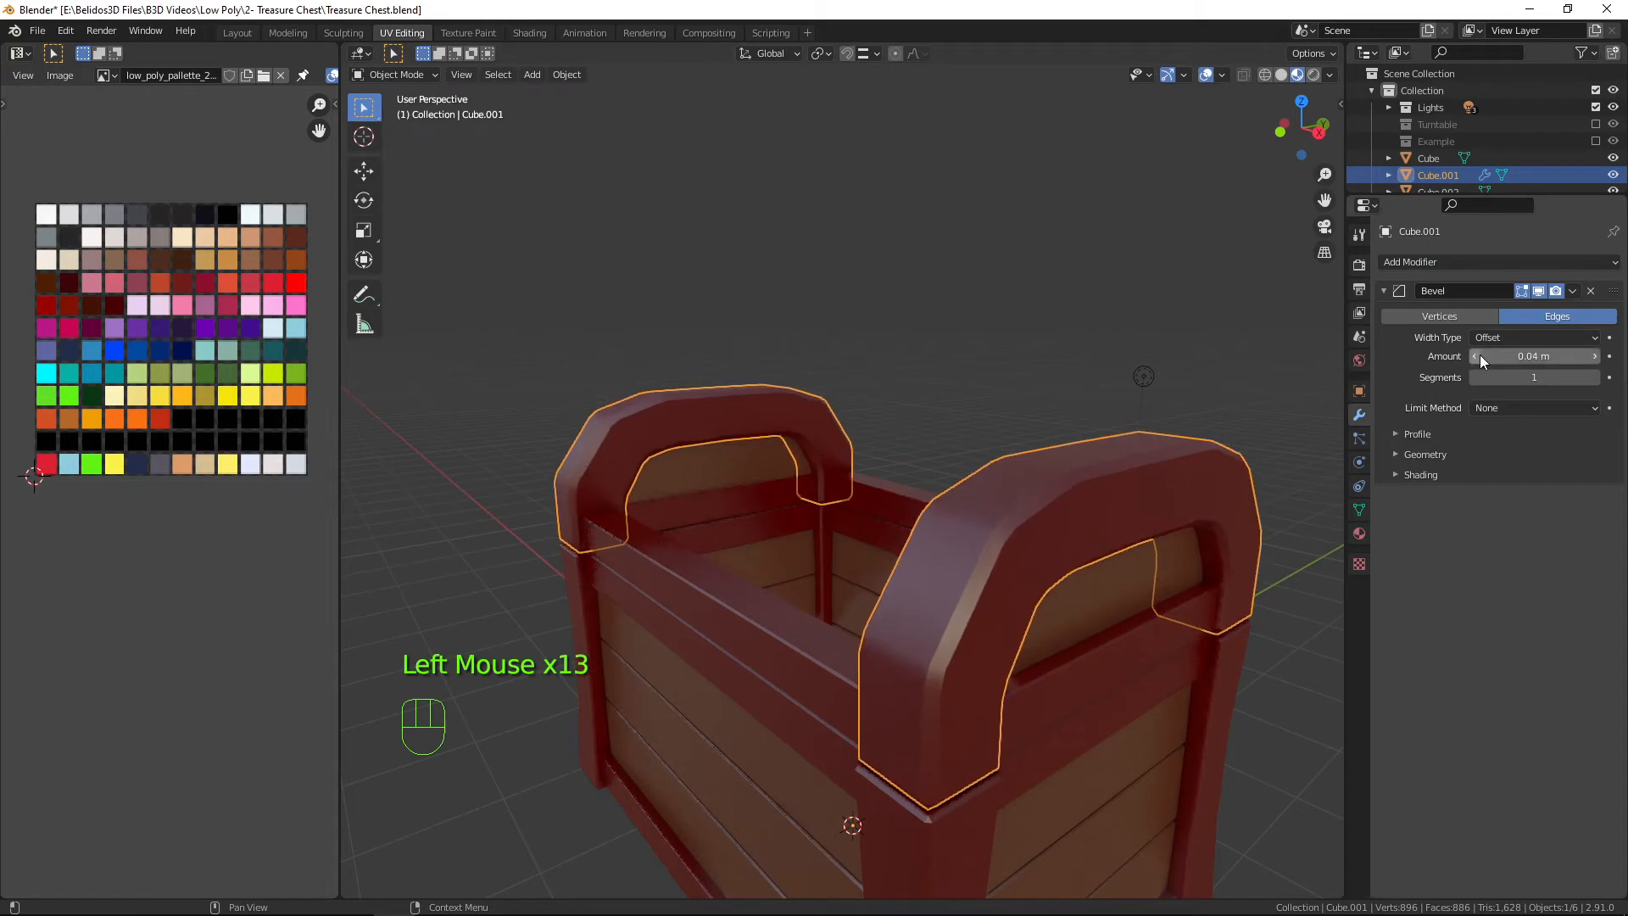
pyautogui.click(1476, 356)
pyautogui.click(1477, 356)
pyautogui.click(1477, 356)
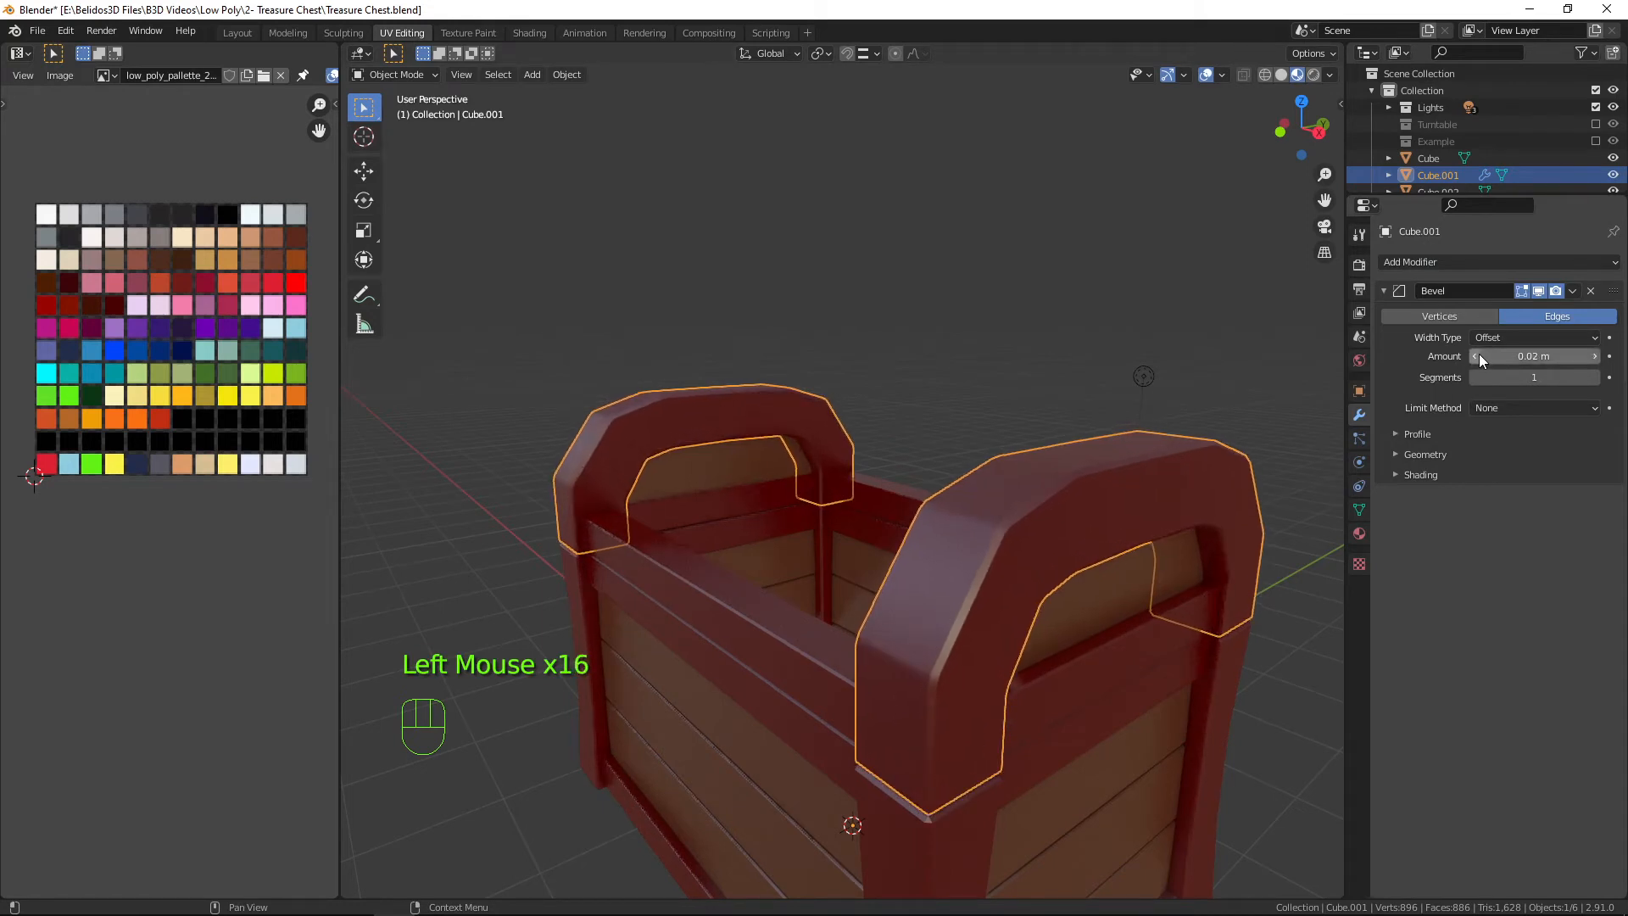
pyautogui.click(1481, 358)
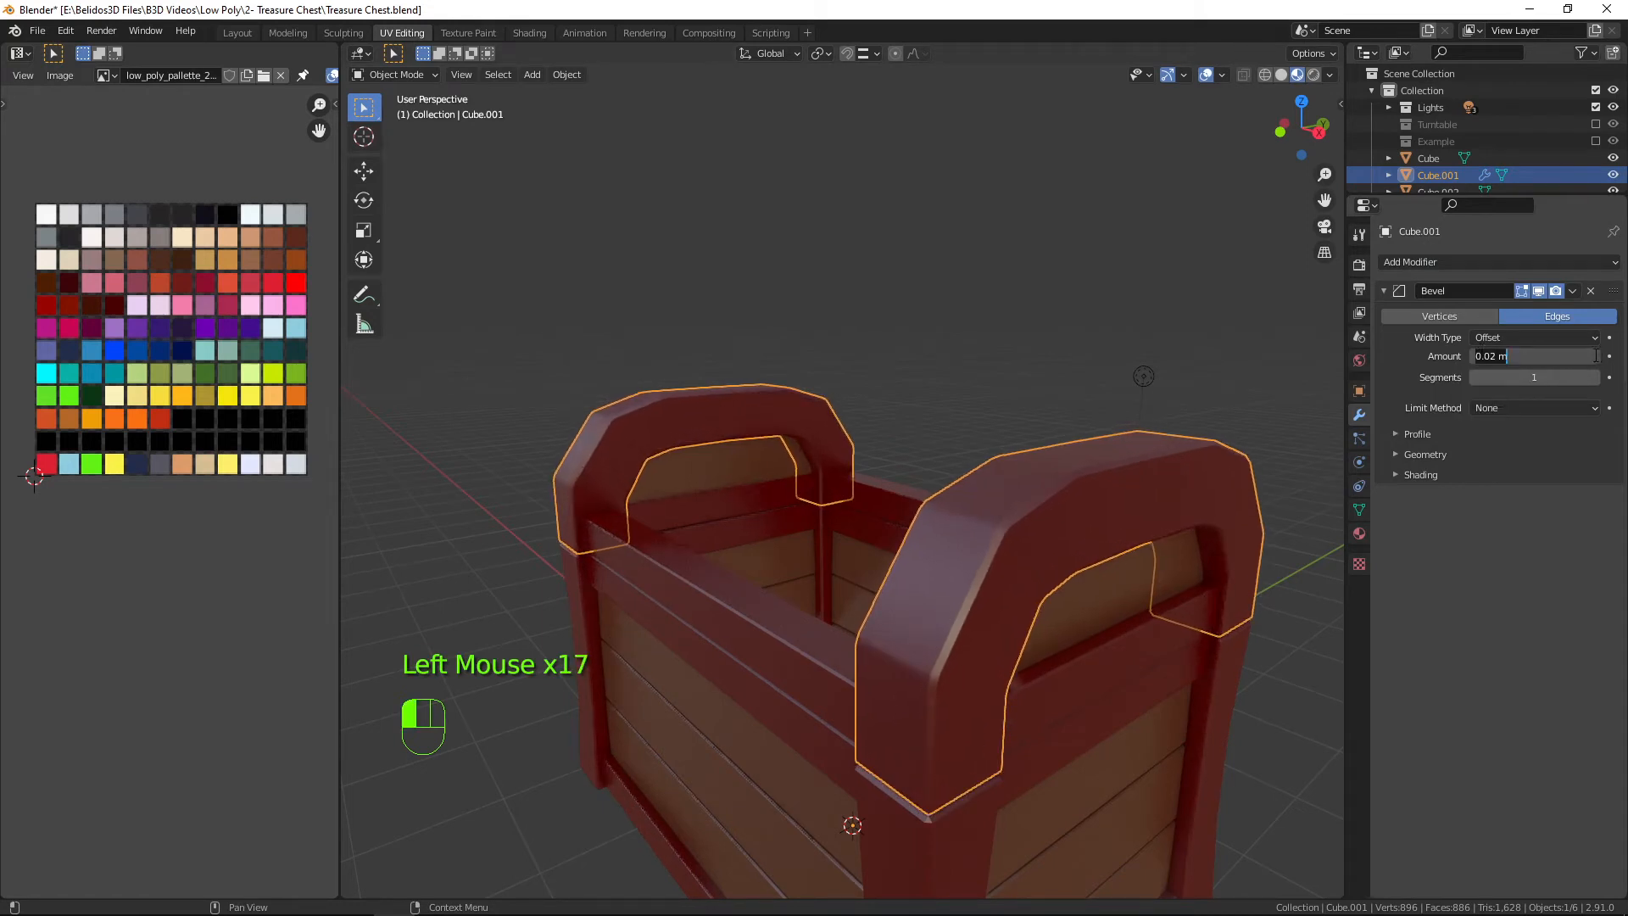
pyautogui.moveTo(1492, 410); pyautogui.dragTo(1529, 444)
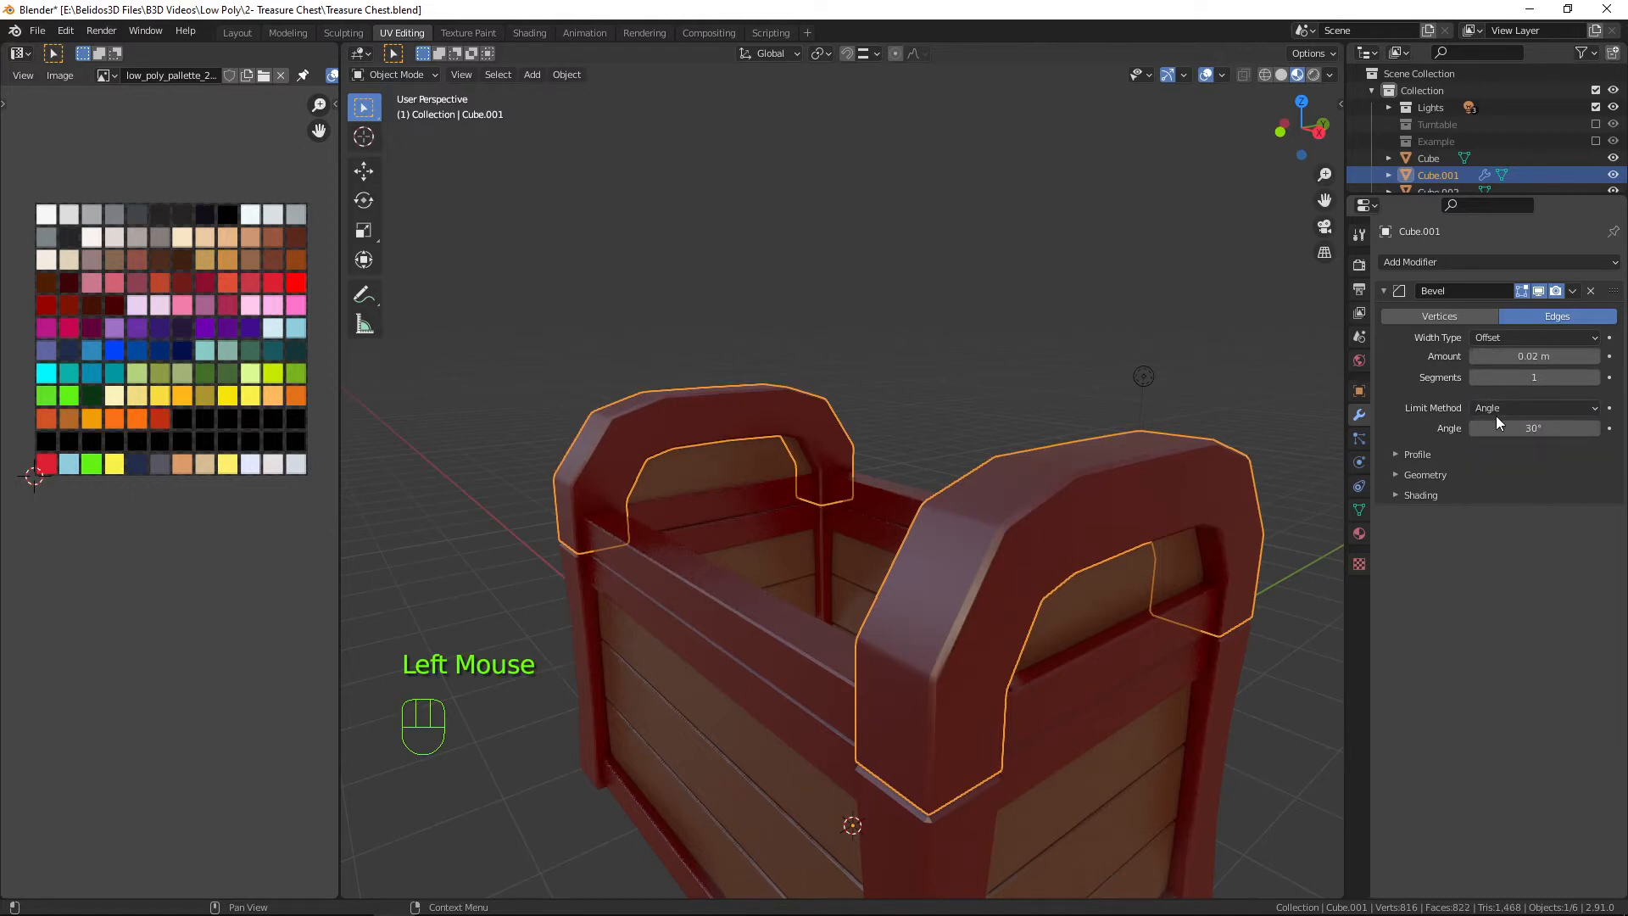
# Shade the arches smooth and check that Auto Smooth is enabled at 30° in their normals settings.
pyautogui.moveTo(1086, 703); pyautogui.dragTo(1051, 588, button='middle')
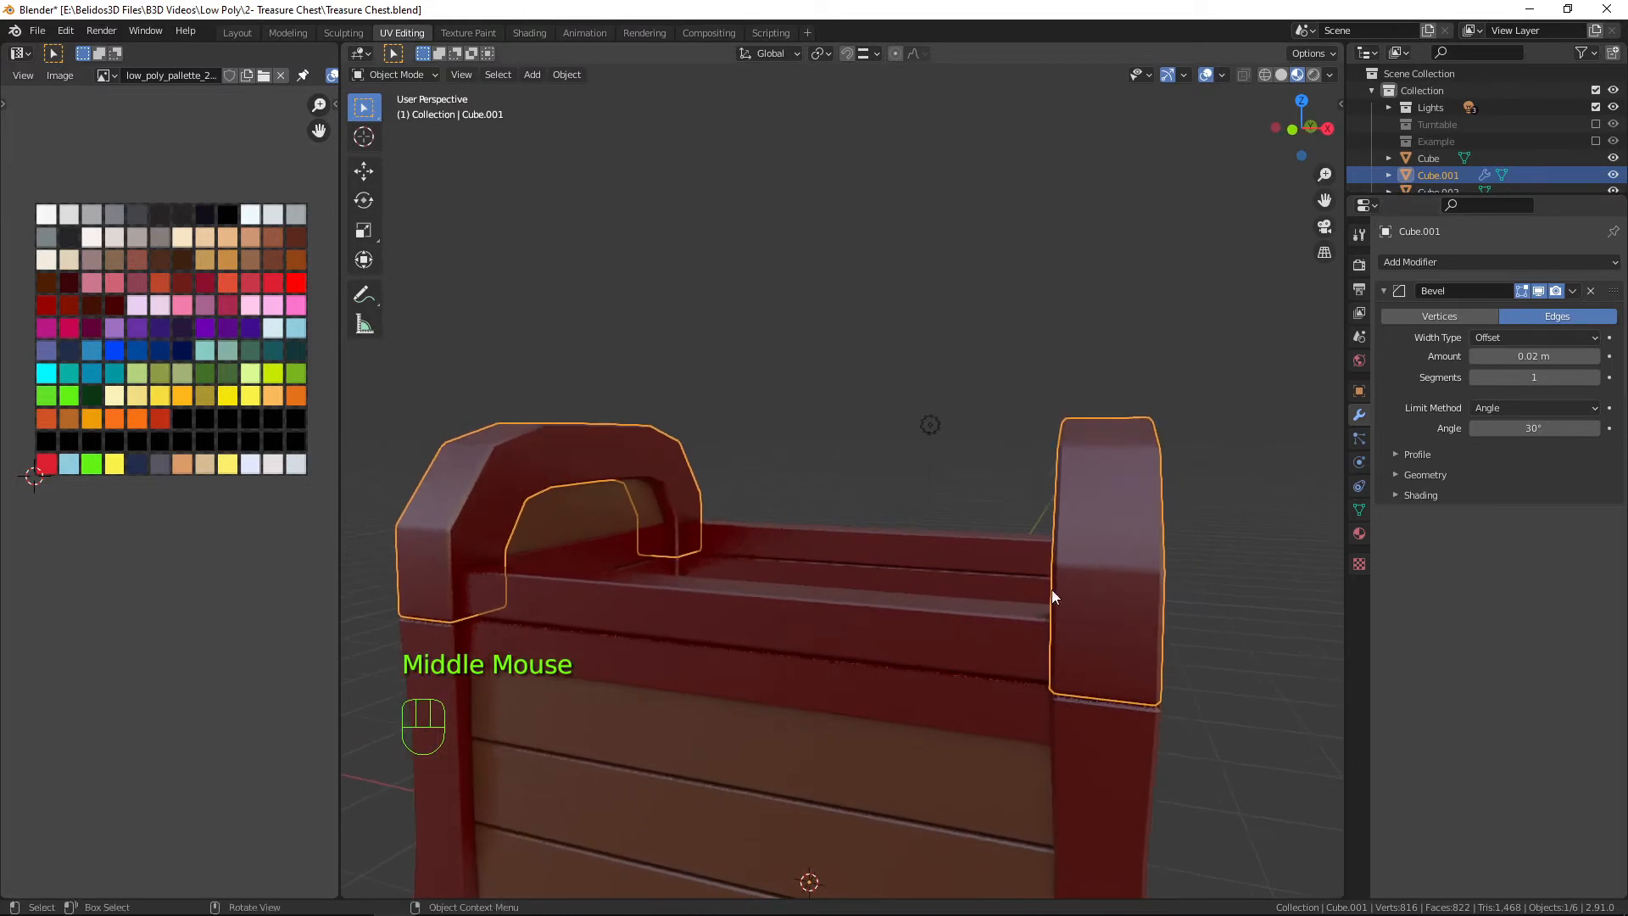
pyautogui.rightClick(1088, 504)
pyautogui.click(1083, 504)
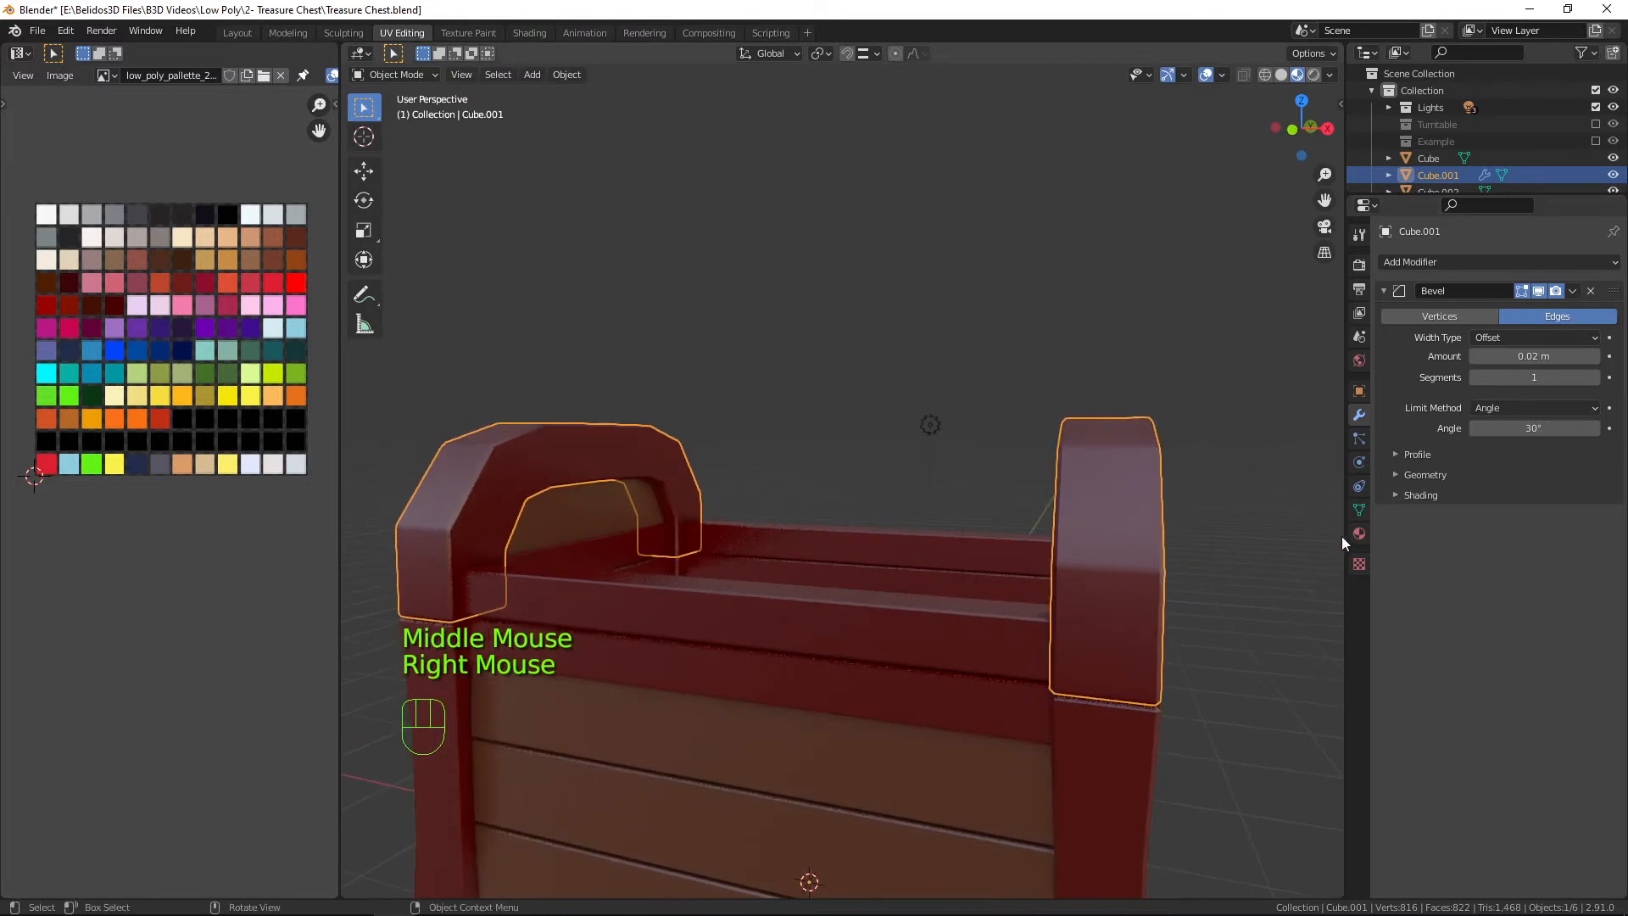
pyautogui.click(1358, 509)
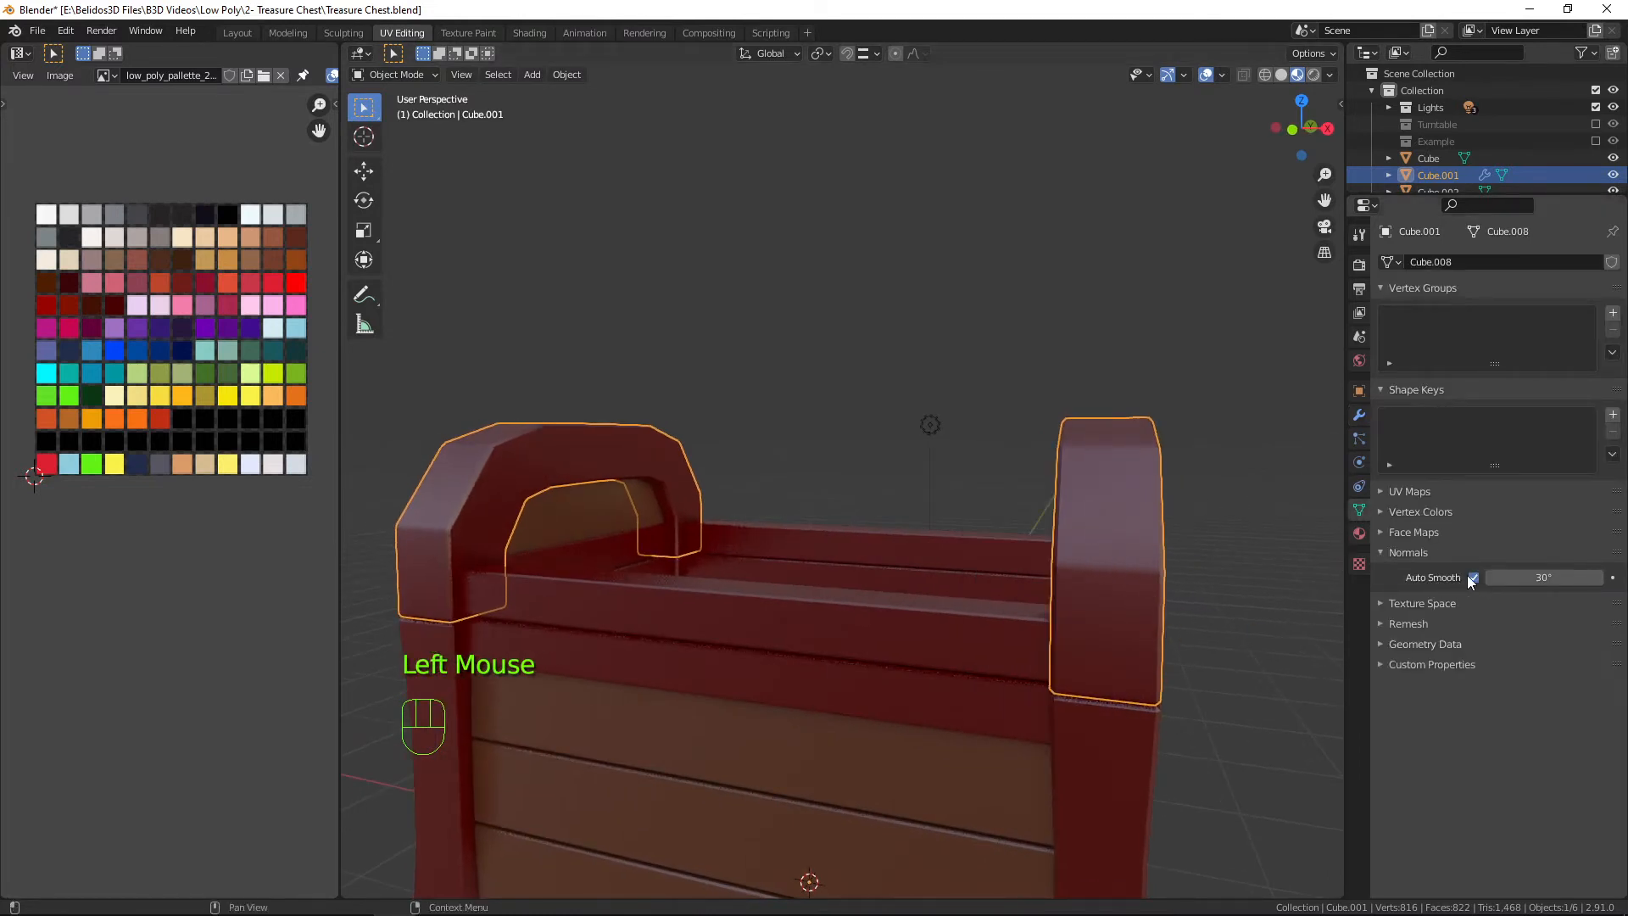
pyautogui.moveTo(1221, 611); pyautogui.dragTo(979, 732, button='middle')
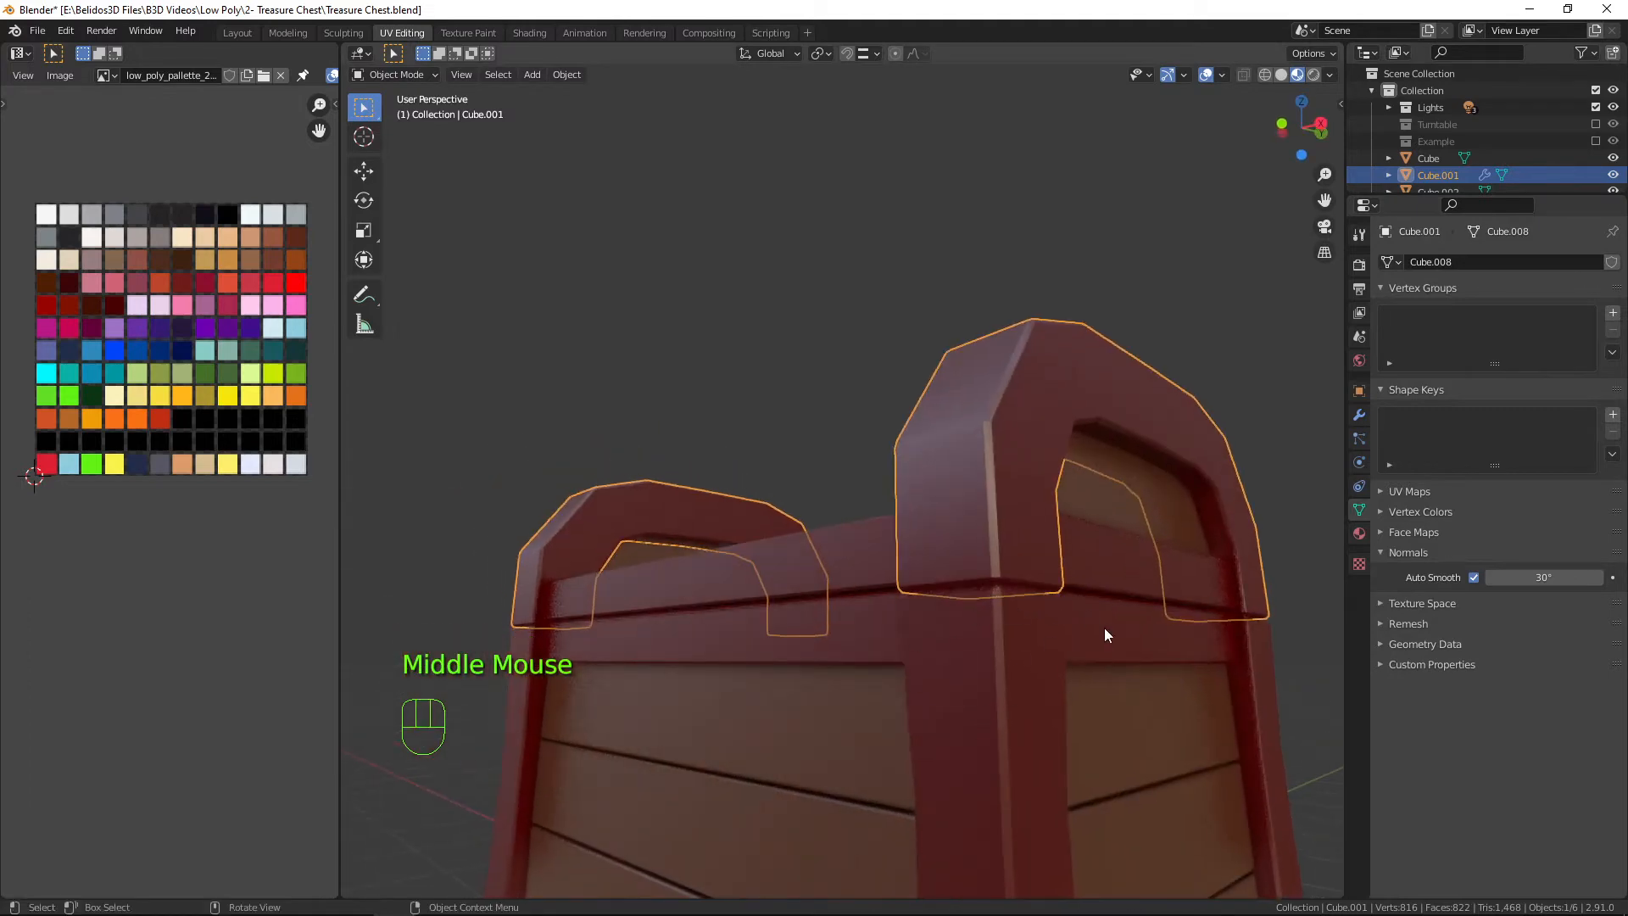
pyautogui.moveTo(920, 679)
pyautogui.mouseDown(button='middle')
pyautogui.moveTo(1090, 653)
pyautogui.moveTo(941, 702)
pyautogui.mouseUp(button='middle')
# Deselect everything and examine the bevelled arches, the chest's front and its interior floor.
pyautogui.press('a')
pyautogui.press('a')
pyautogui.press('a')
pyautogui.moveTo(888, 607)
pyautogui.mouseDown(button='middle')
pyautogui.moveTo(1102, 584)
pyautogui.moveTo(1071, 646)
pyautogui.moveTo(1064, 628)
pyautogui.moveTo(836, 643)
pyautogui.moveTo(828, 686)
pyautogui.moveTo(1105, 574)
pyautogui.moveTo(1034, 600)
pyautogui.moveTo(1060, 597)
pyautogui.moveTo(916, 593)
pyautogui.moveTo(909, 610)
pyautogui.mouseUp(button='middle')
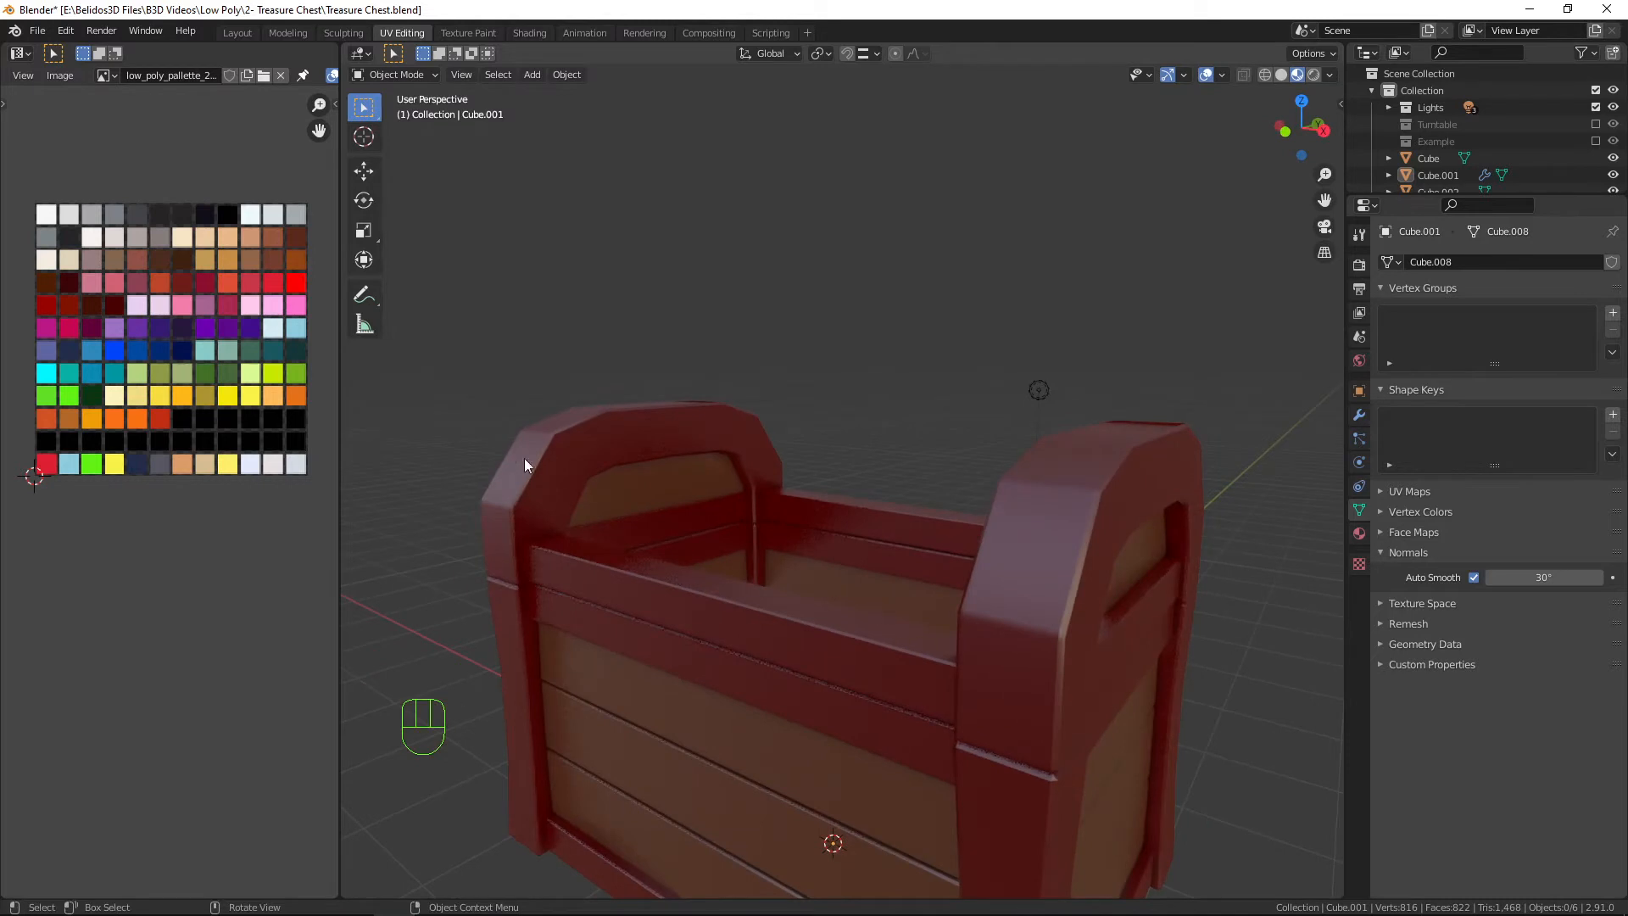
pyautogui.moveTo(852, 463); pyautogui.dragTo(865, 508, button='middle')
pyautogui.scroll(-3, 860, 500)
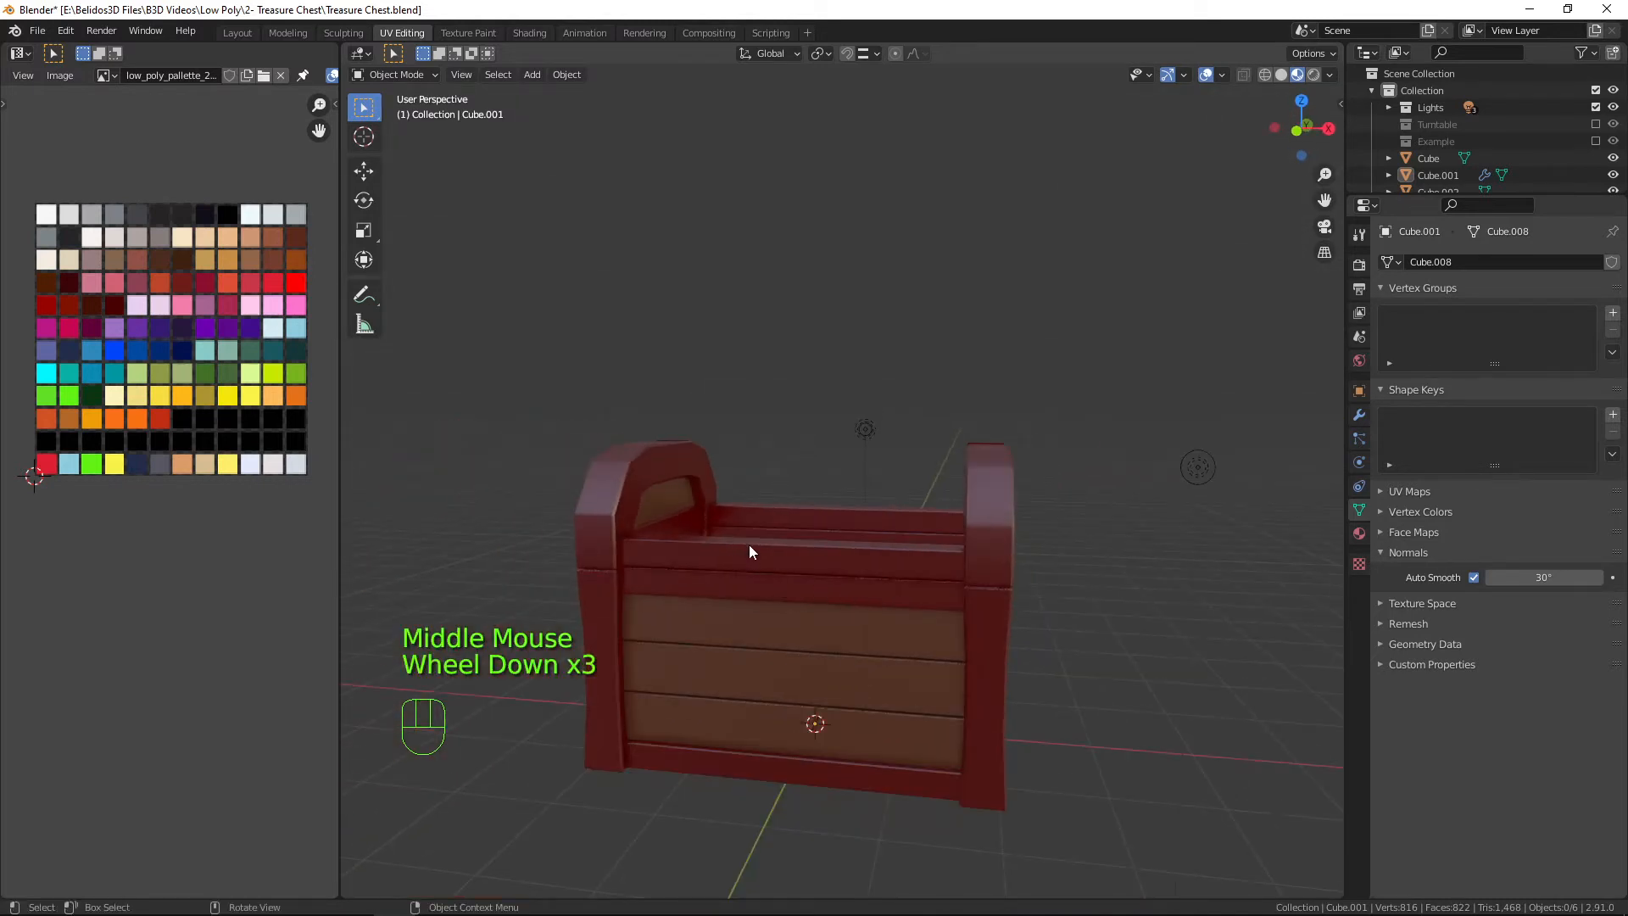
pyautogui.moveTo(804, 686); pyautogui.dragTo(824, 787, button='middle')
pyautogui.scroll(4, 827, 704)
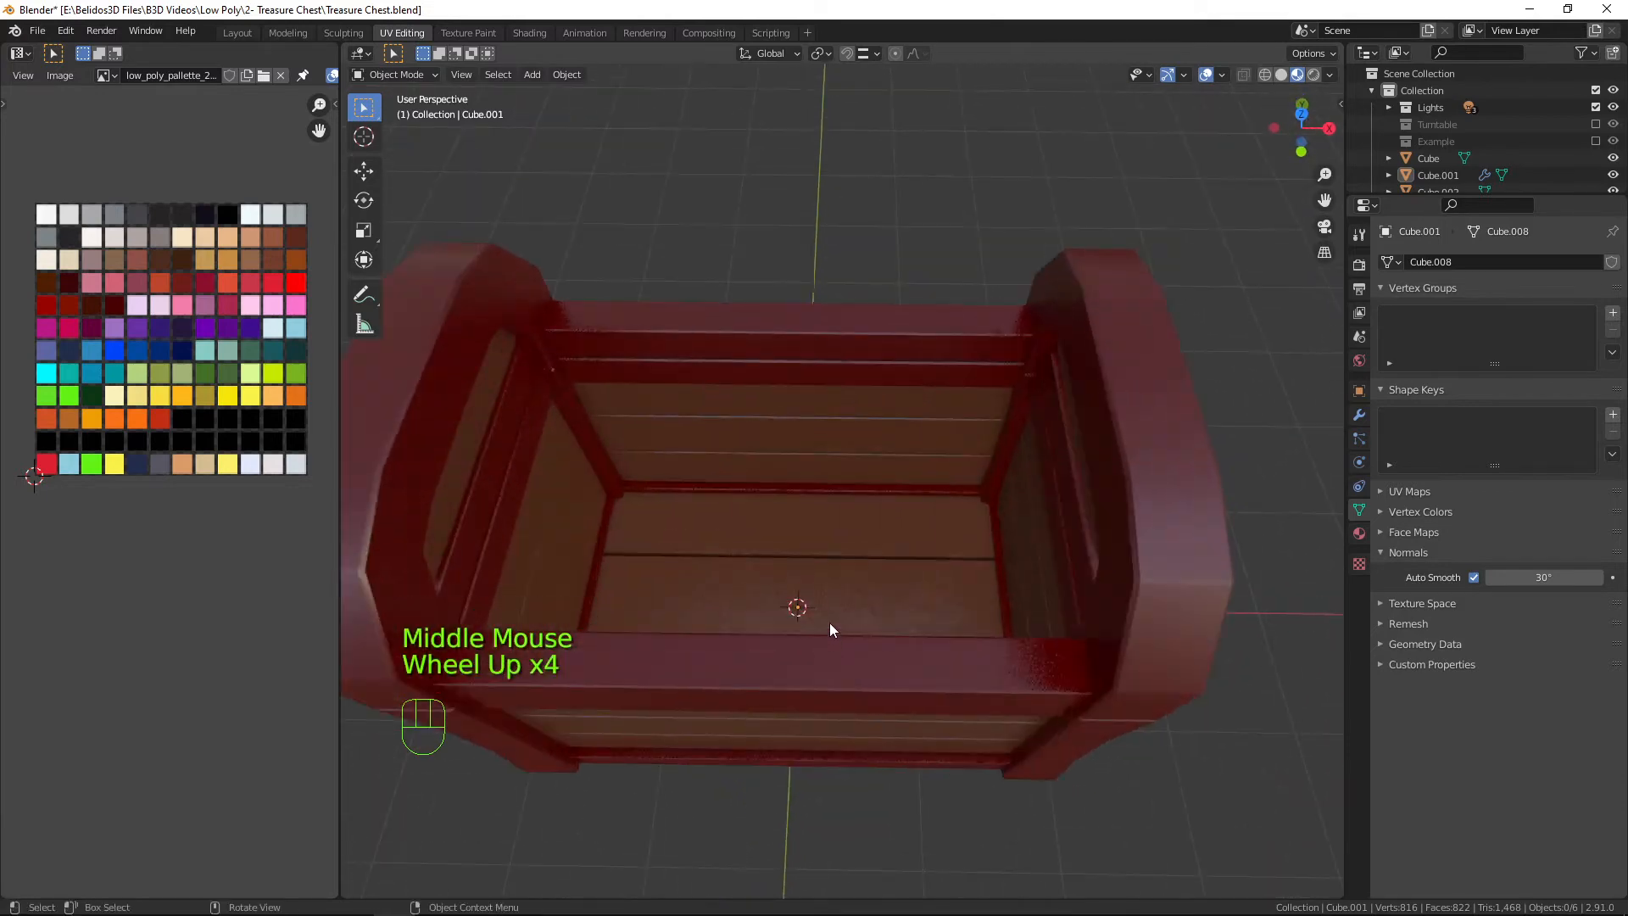
pyautogui.moveTo(829, 622); pyautogui.dragTo(832, 571, button='middle')
# Duplicate the three floor planks of the chest base in place, separate the copies into their own object, and return to Object Mode.
pyautogui.click(864, 502)
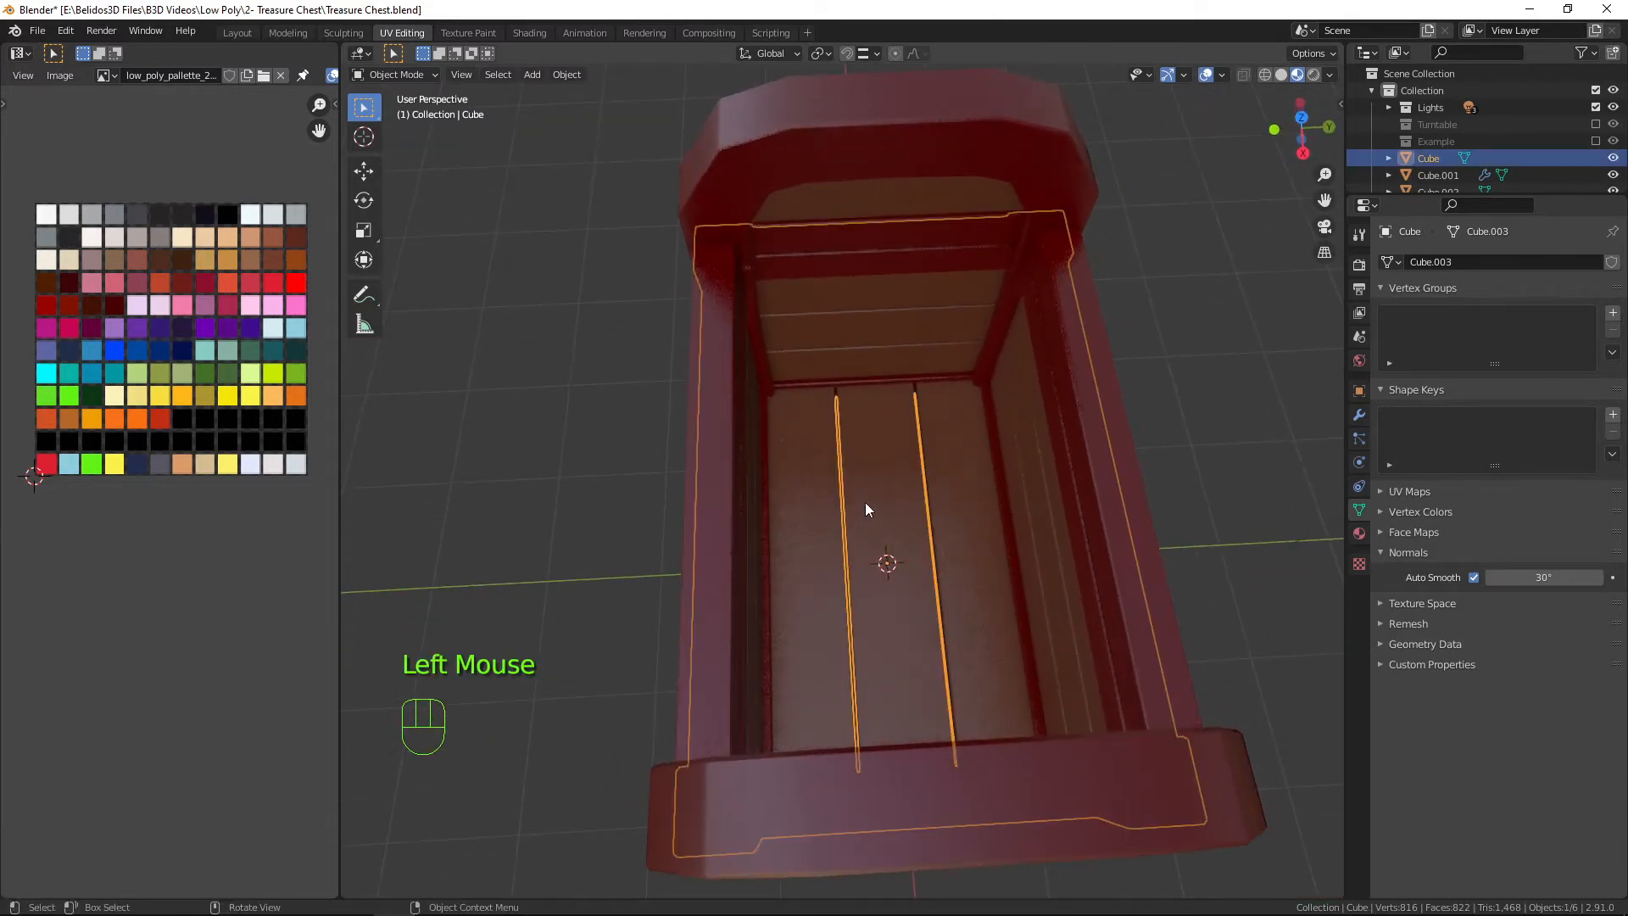
pyautogui.press('Tab')
pyautogui.press('a')
pyautogui.press('a')
pyautogui.press('a')
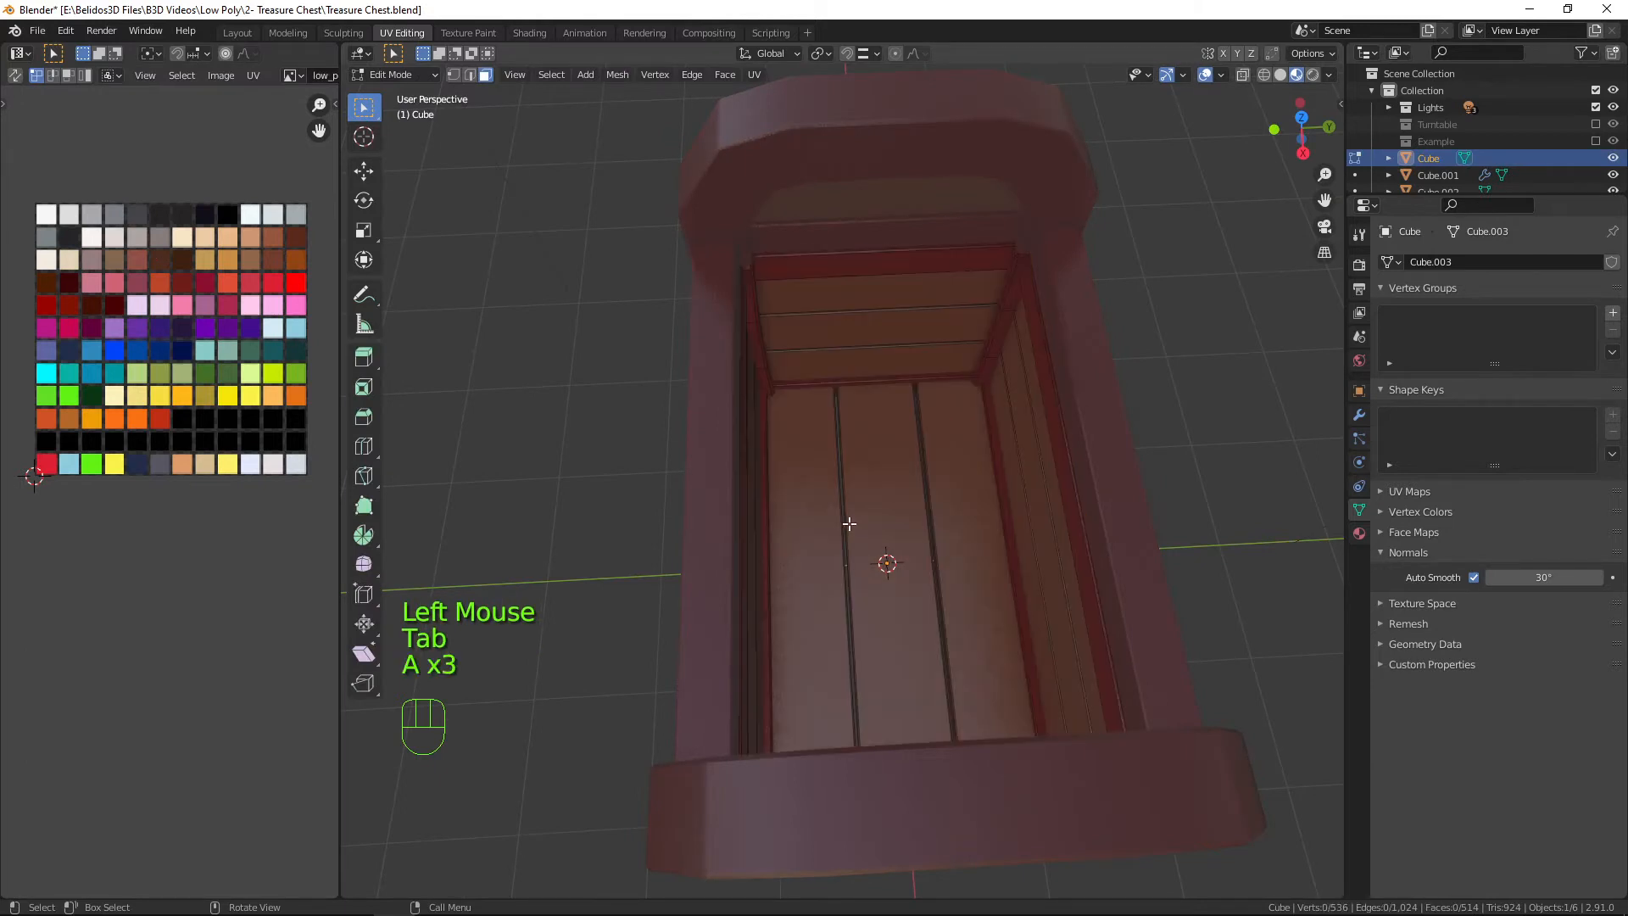
pyautogui.press('l')
pyautogui.press('l')
pyautogui.press('l')
pyautogui.press('l')
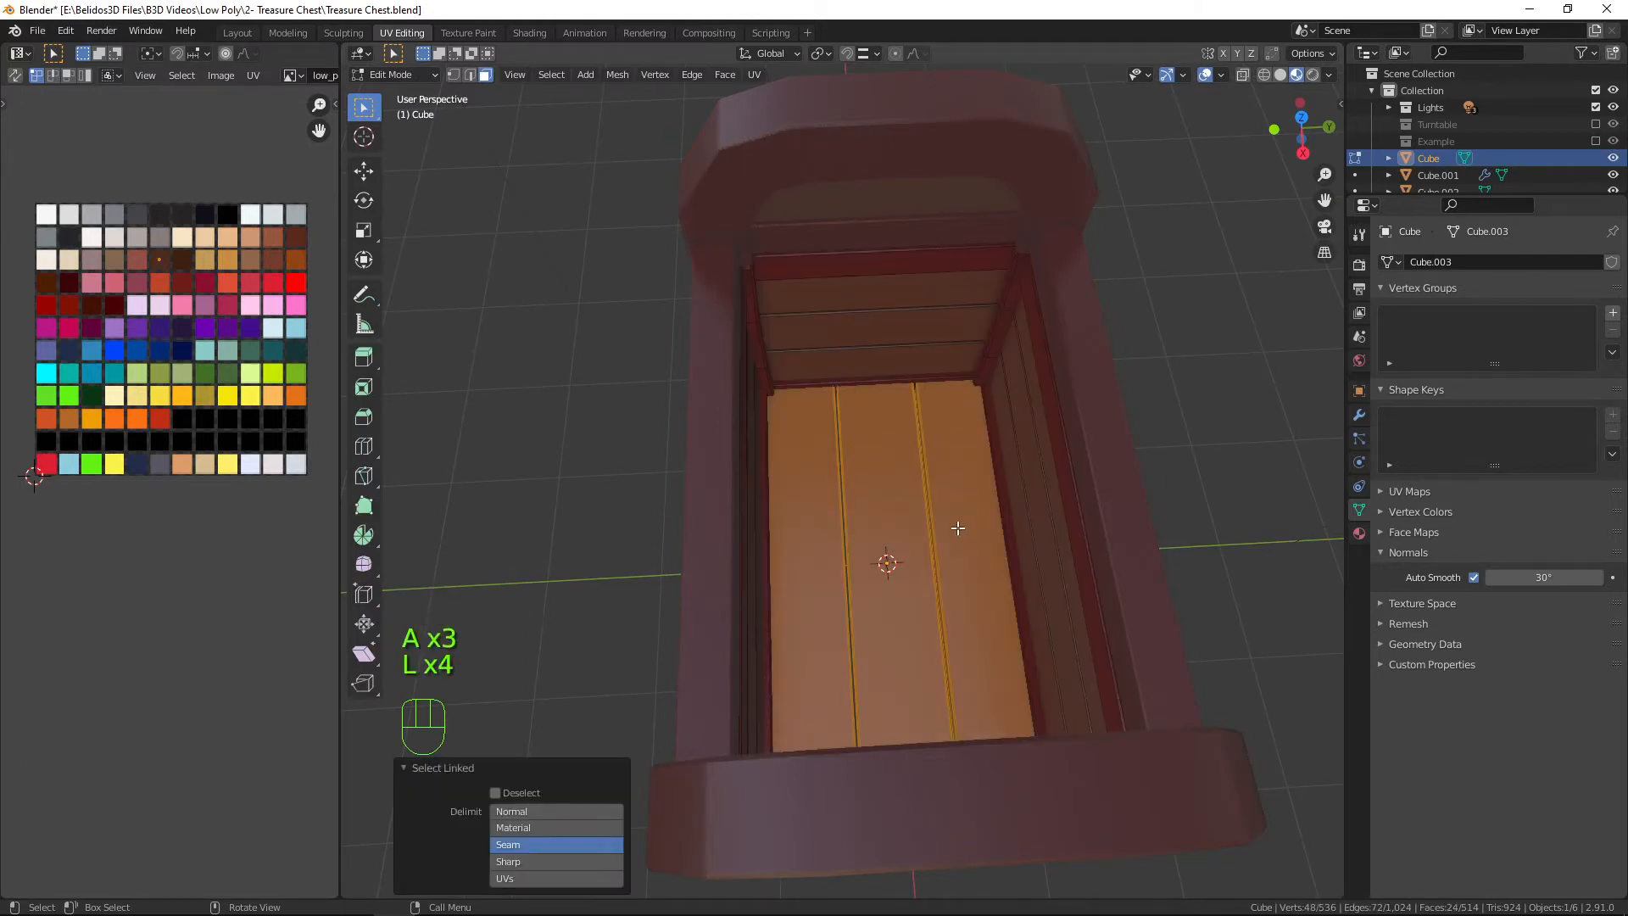
pyautogui.hotkey('shift', 'd')
pyautogui.rightClick(903, 478)
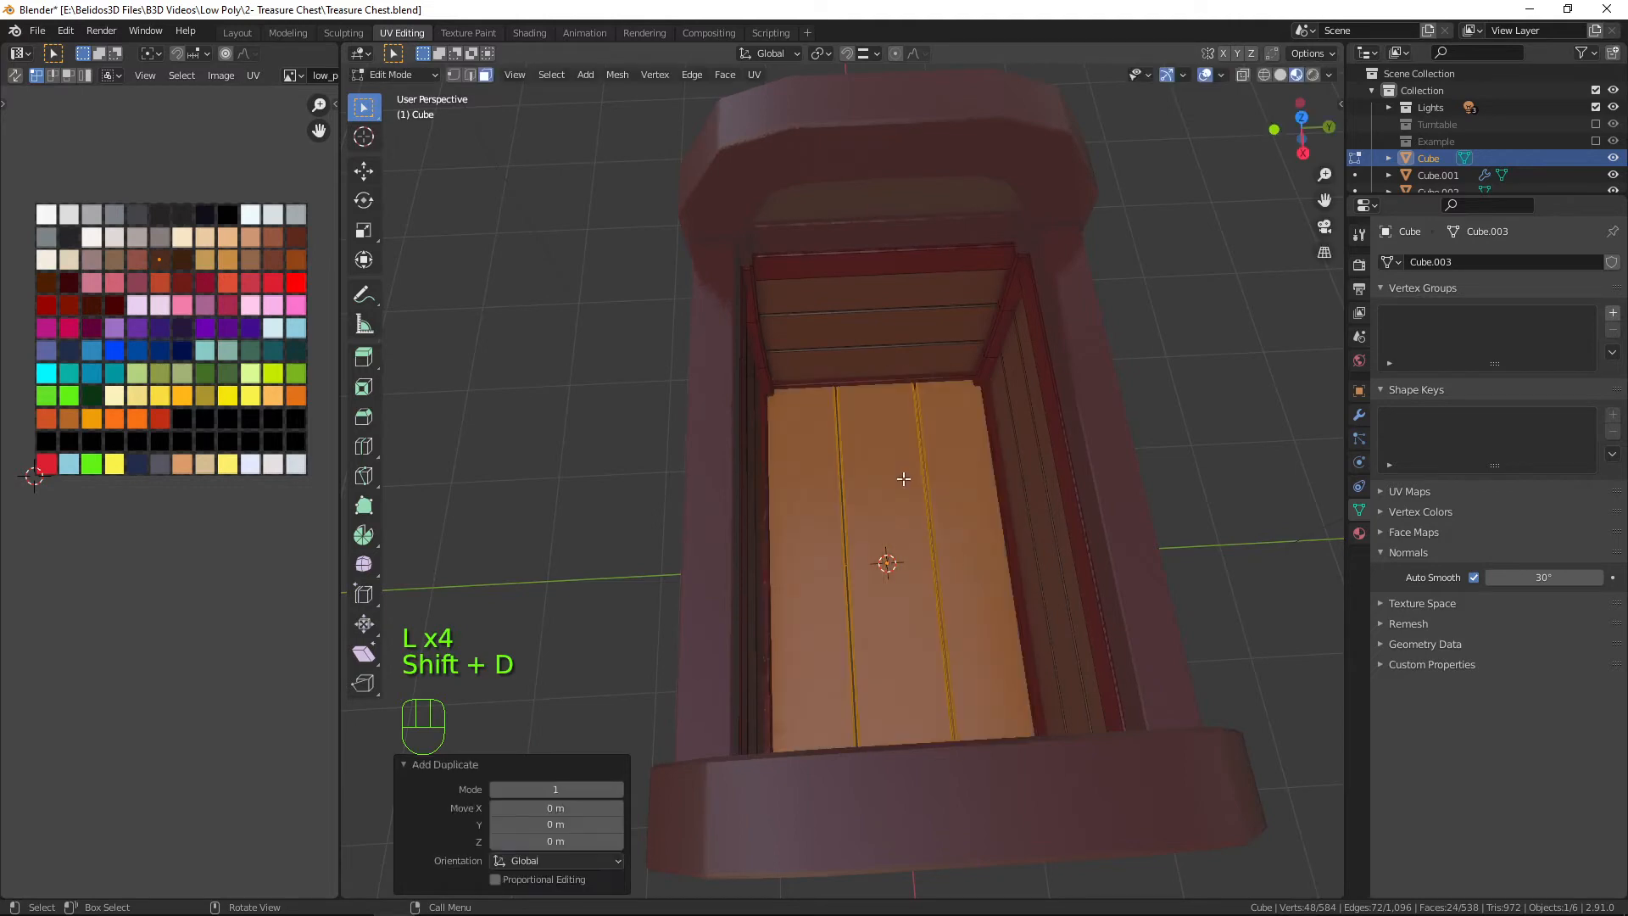
pyautogui.press('p')
pyautogui.click(903, 478)
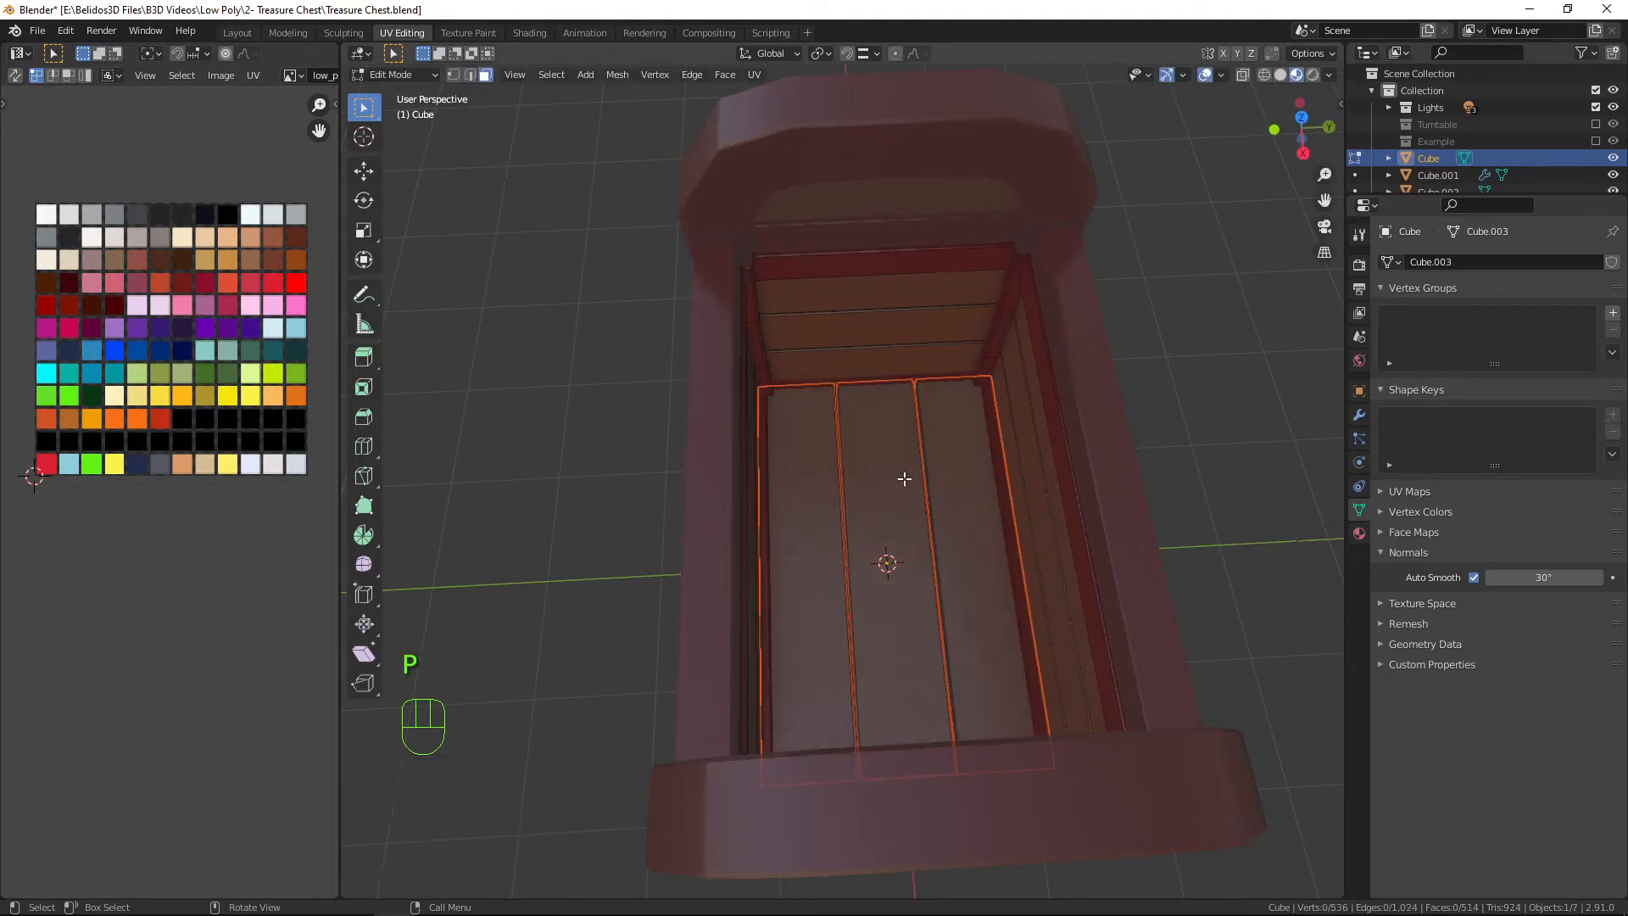
pyautogui.moveTo(843, 489); pyautogui.dragTo(974, 436, button='middle')
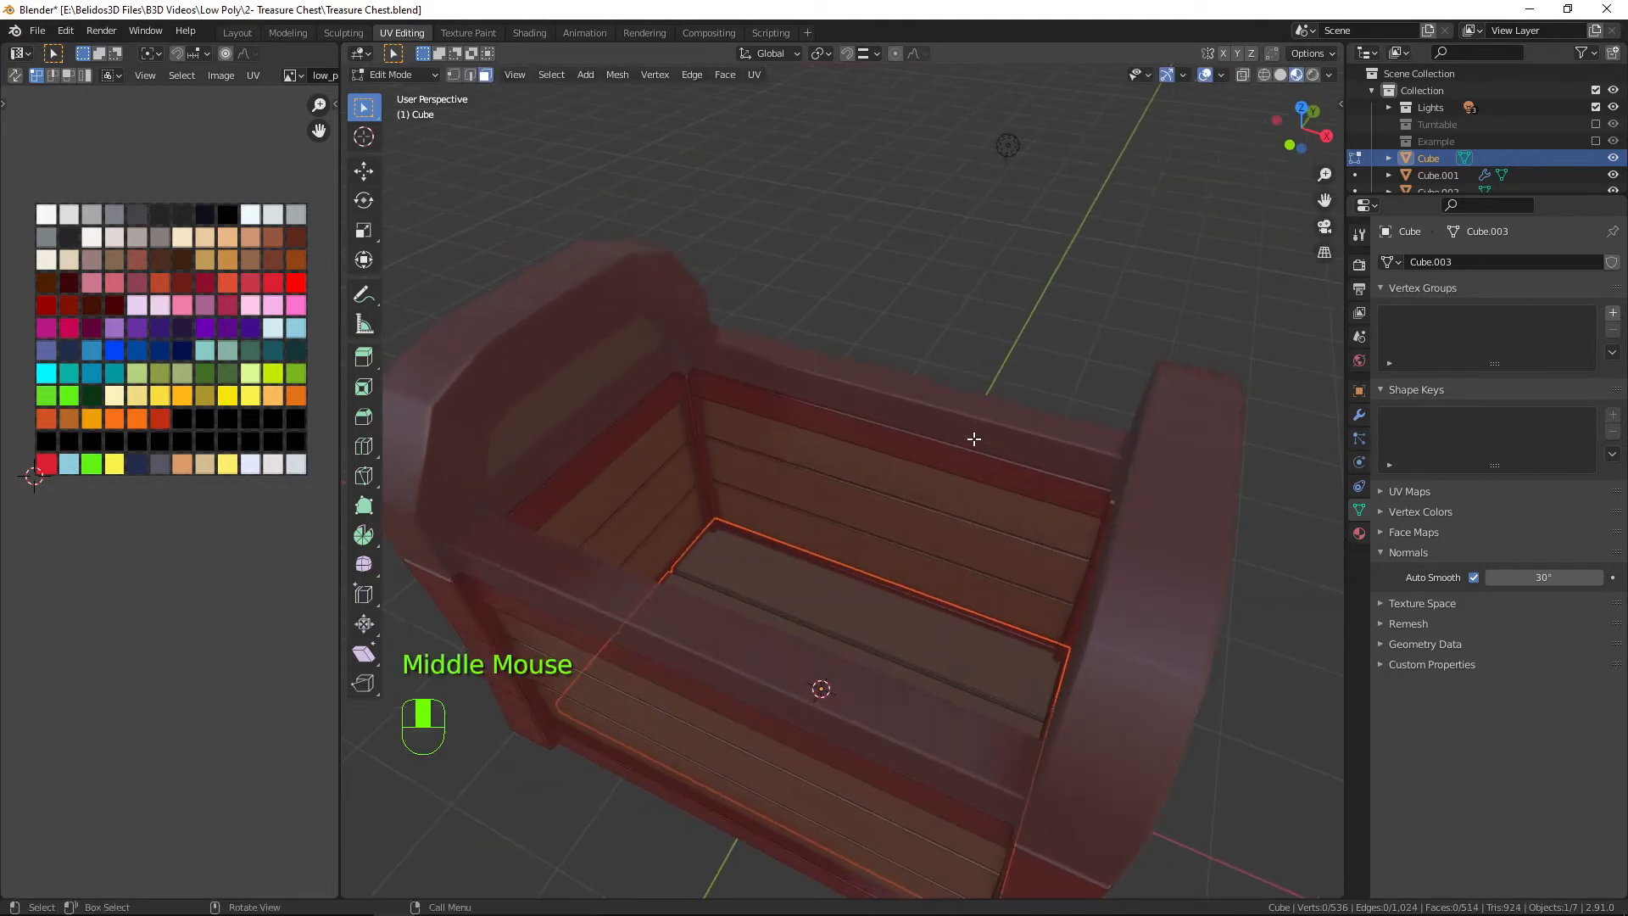
pyautogui.press('Tab')
# Move the separated planks about 2.92 m up along Z to the top of the lid's arches.
pyautogui.click(762, 566)
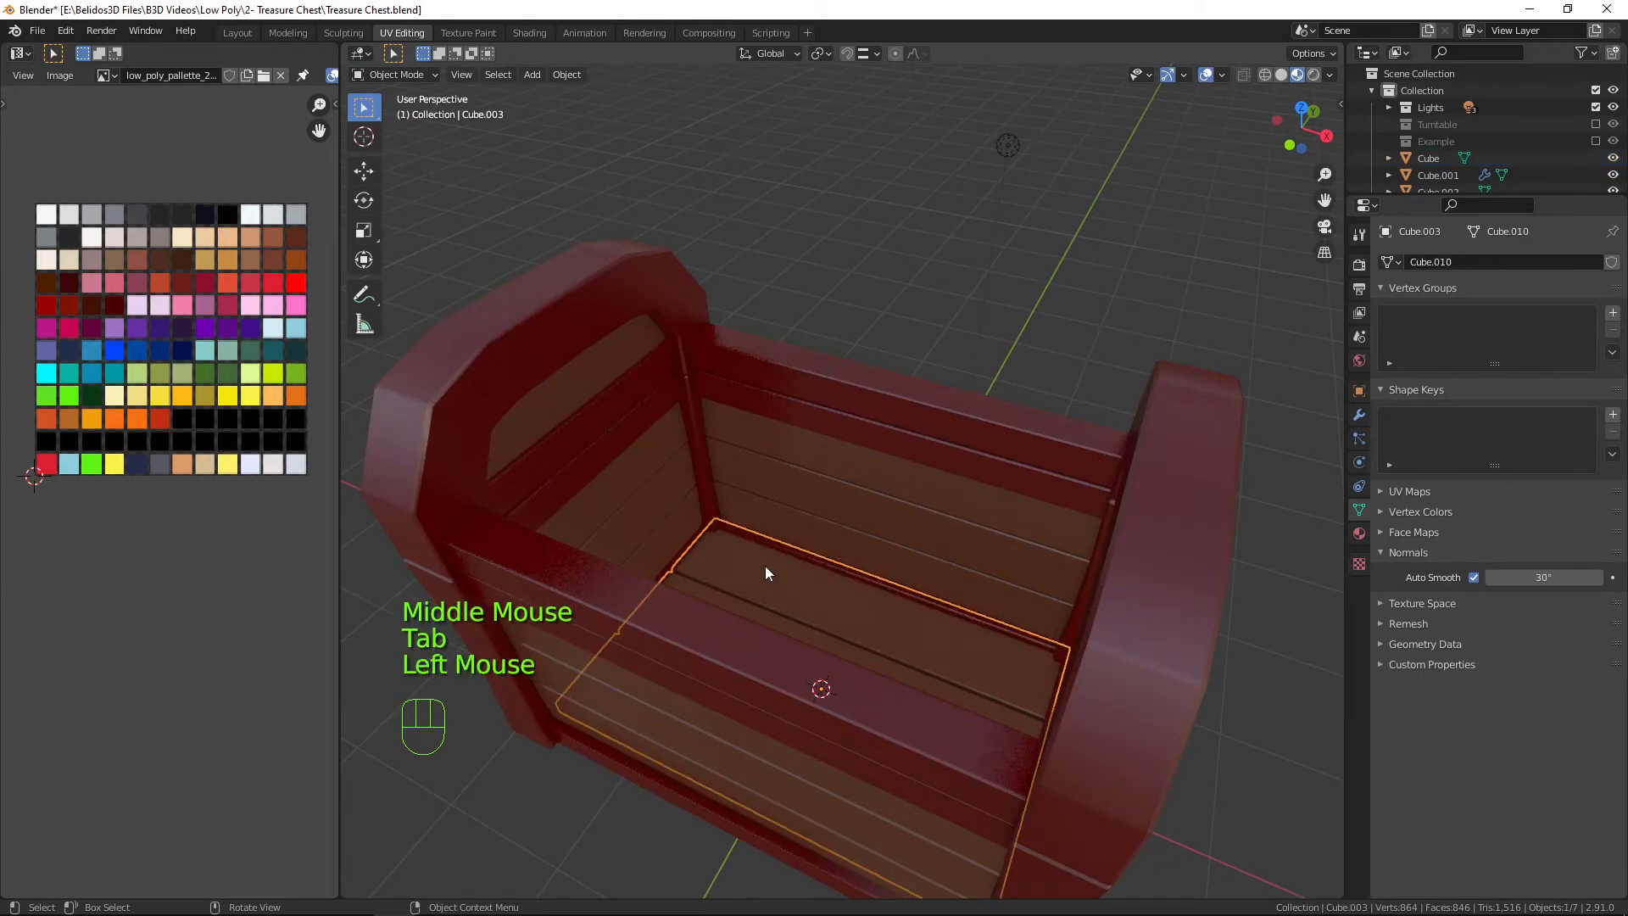
pyautogui.press('KP_1')
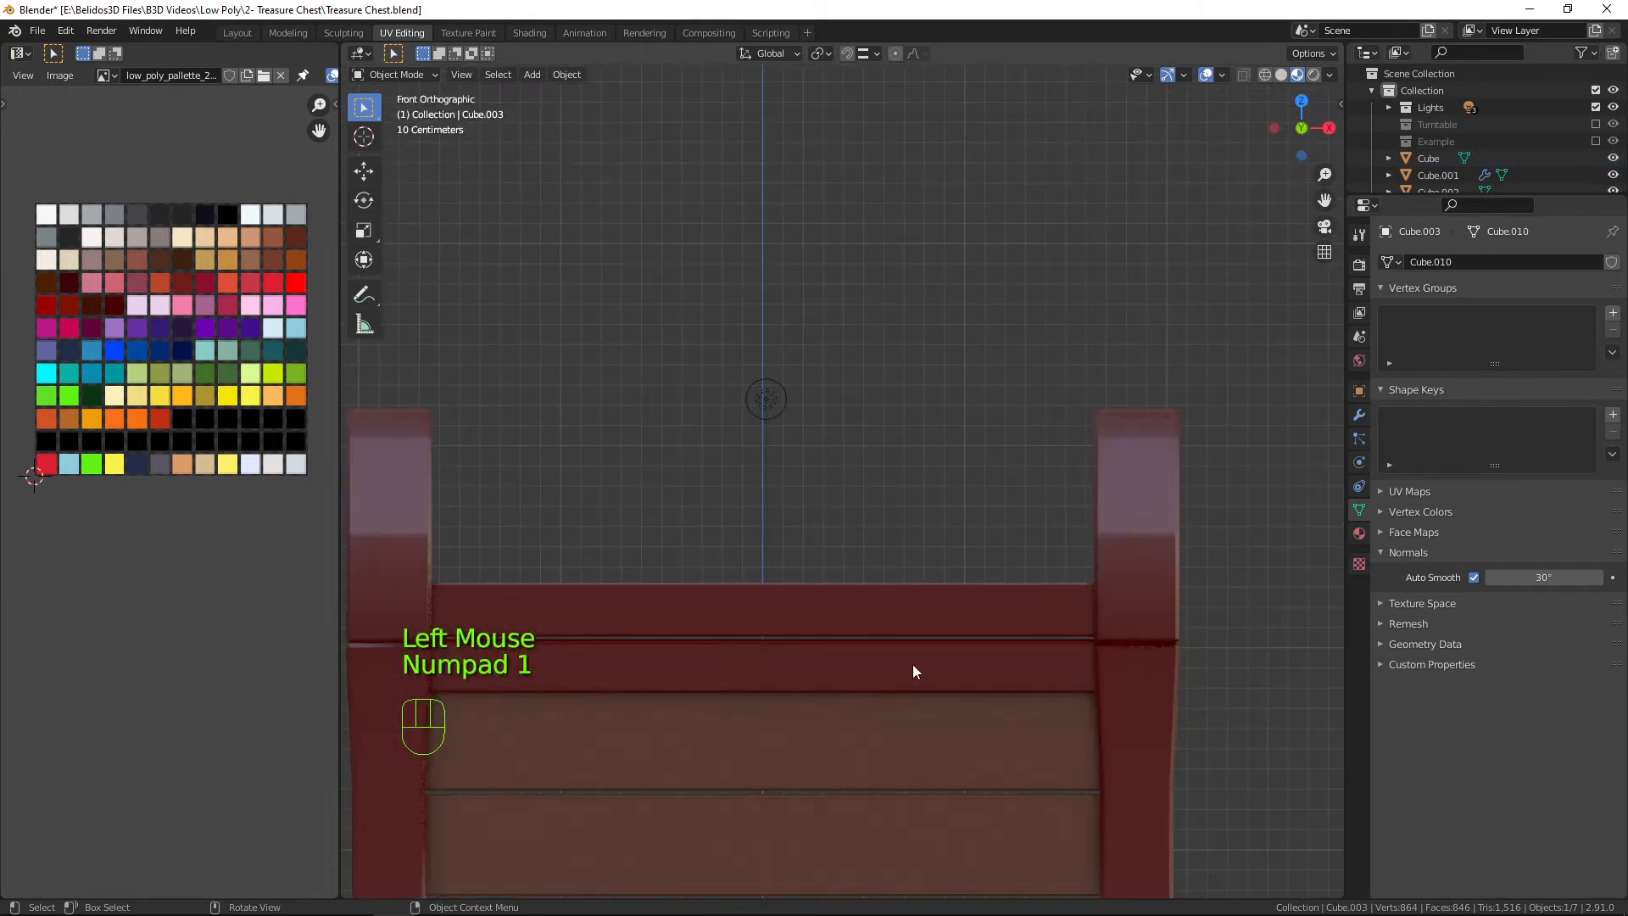
pyautogui.scroll(-3, 912, 664)
pyautogui.press('g')
pyautogui.press('z')
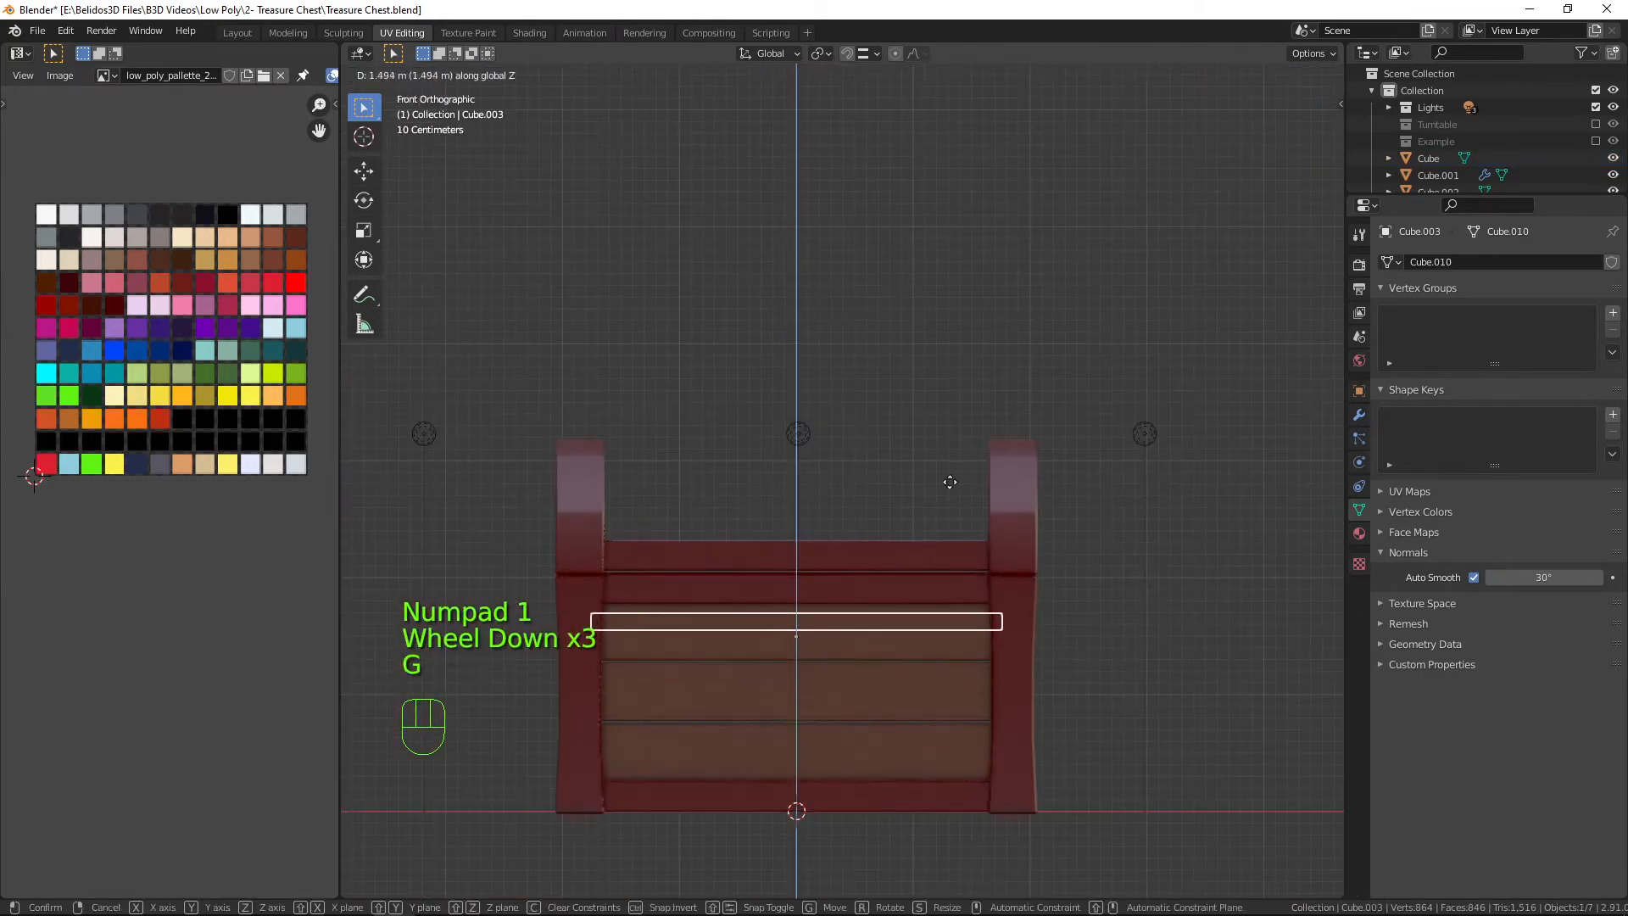
pyautogui.click(1035, 322)
pyautogui.moveTo(1034, 322); pyautogui.dragTo(975, 634, button='middle')
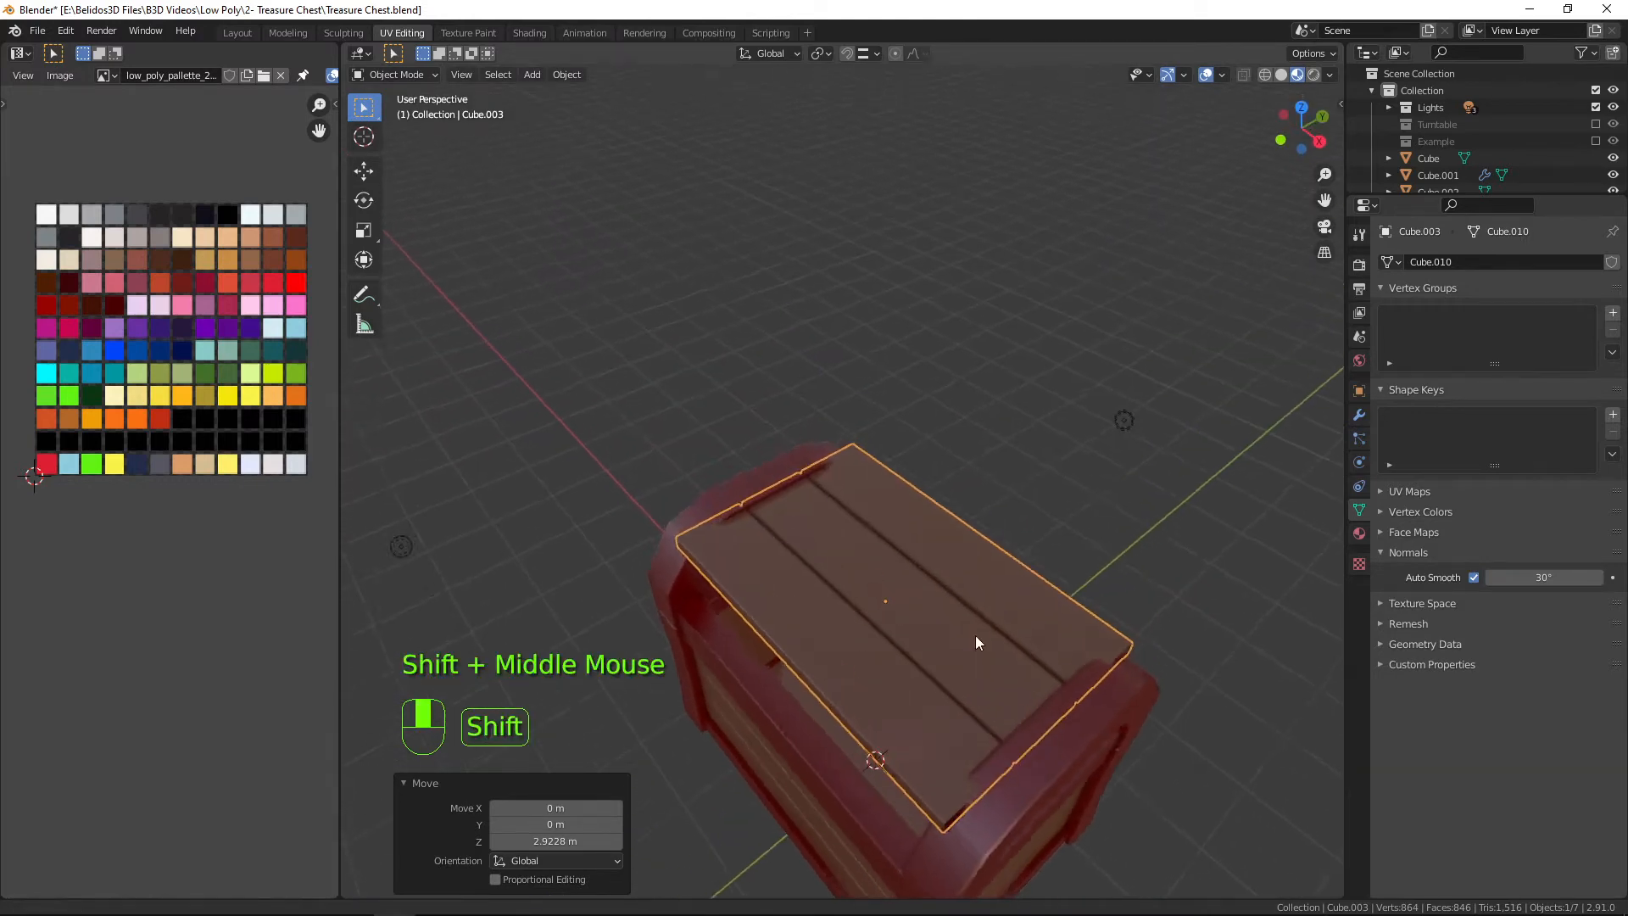
# Delete the rear plank of the three lid planks, including all its vertices.
pyautogui.scroll(3, 998, 689)
pyautogui.press('Tab')
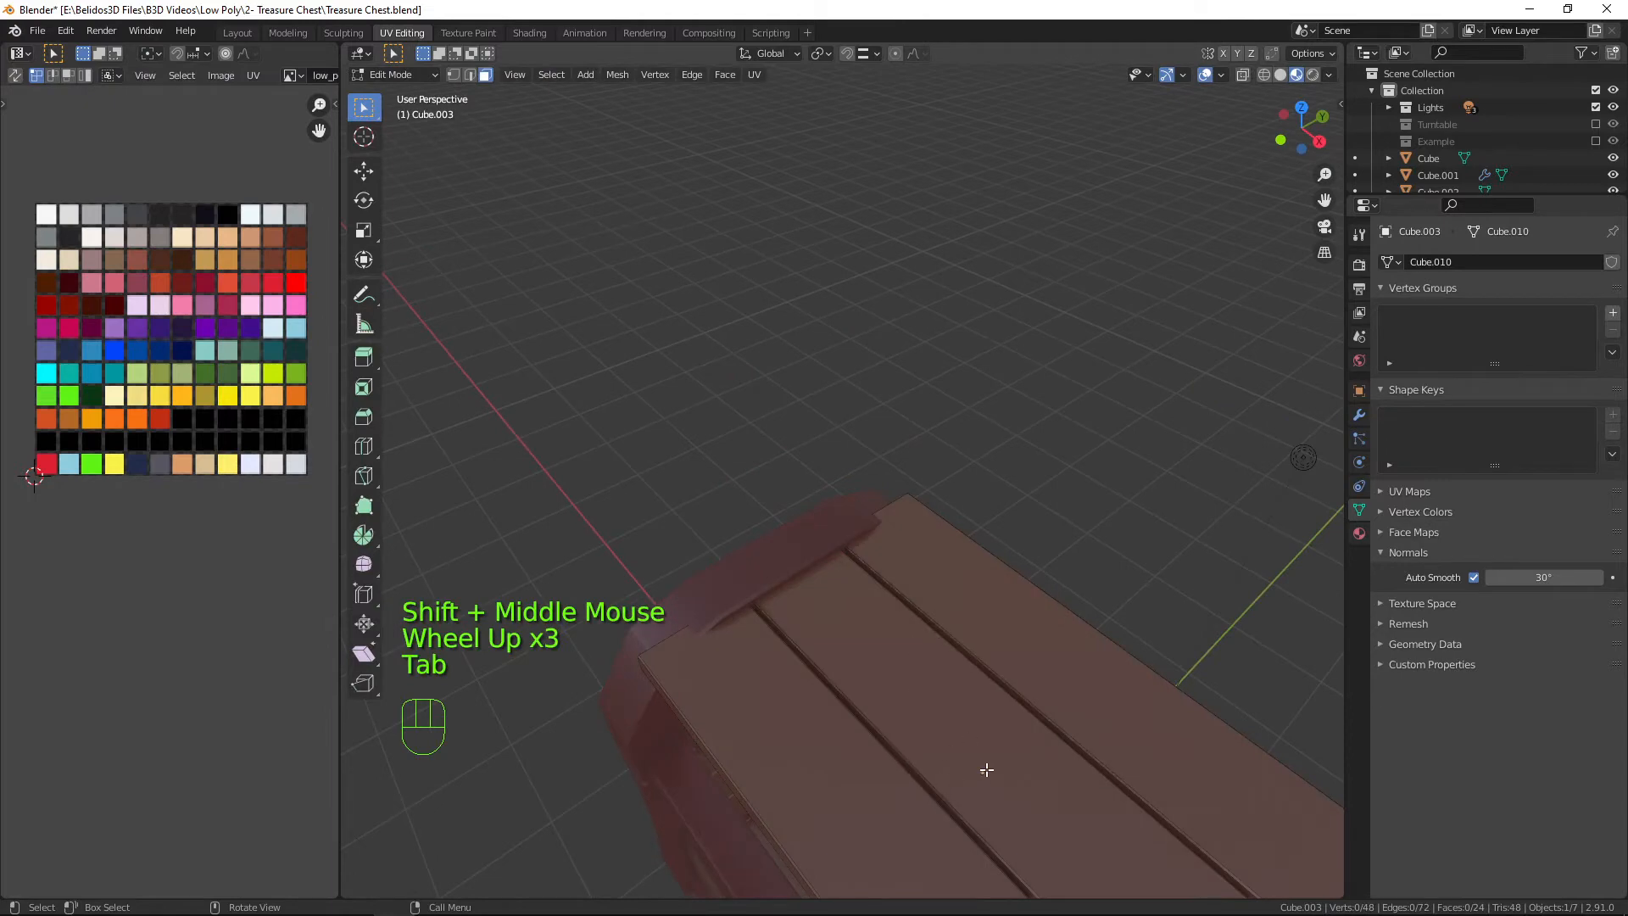
pyautogui.moveTo(986, 769); pyautogui.dragTo(952, 489, button='middle')
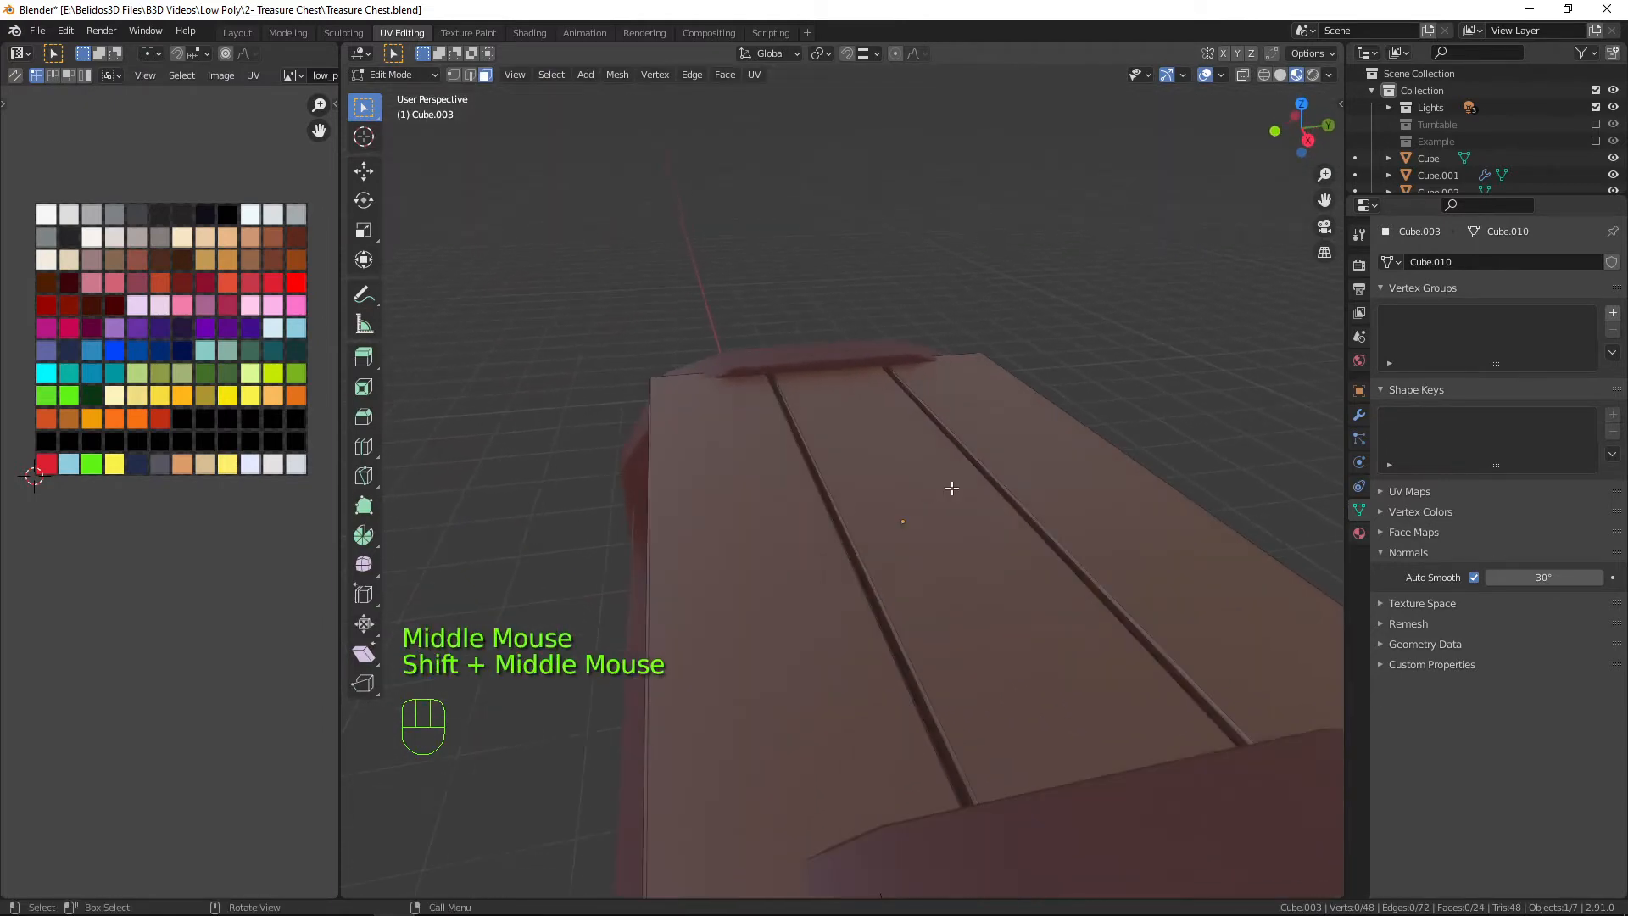
pyautogui.scroll(-4, 952, 488)
pyautogui.press('l')
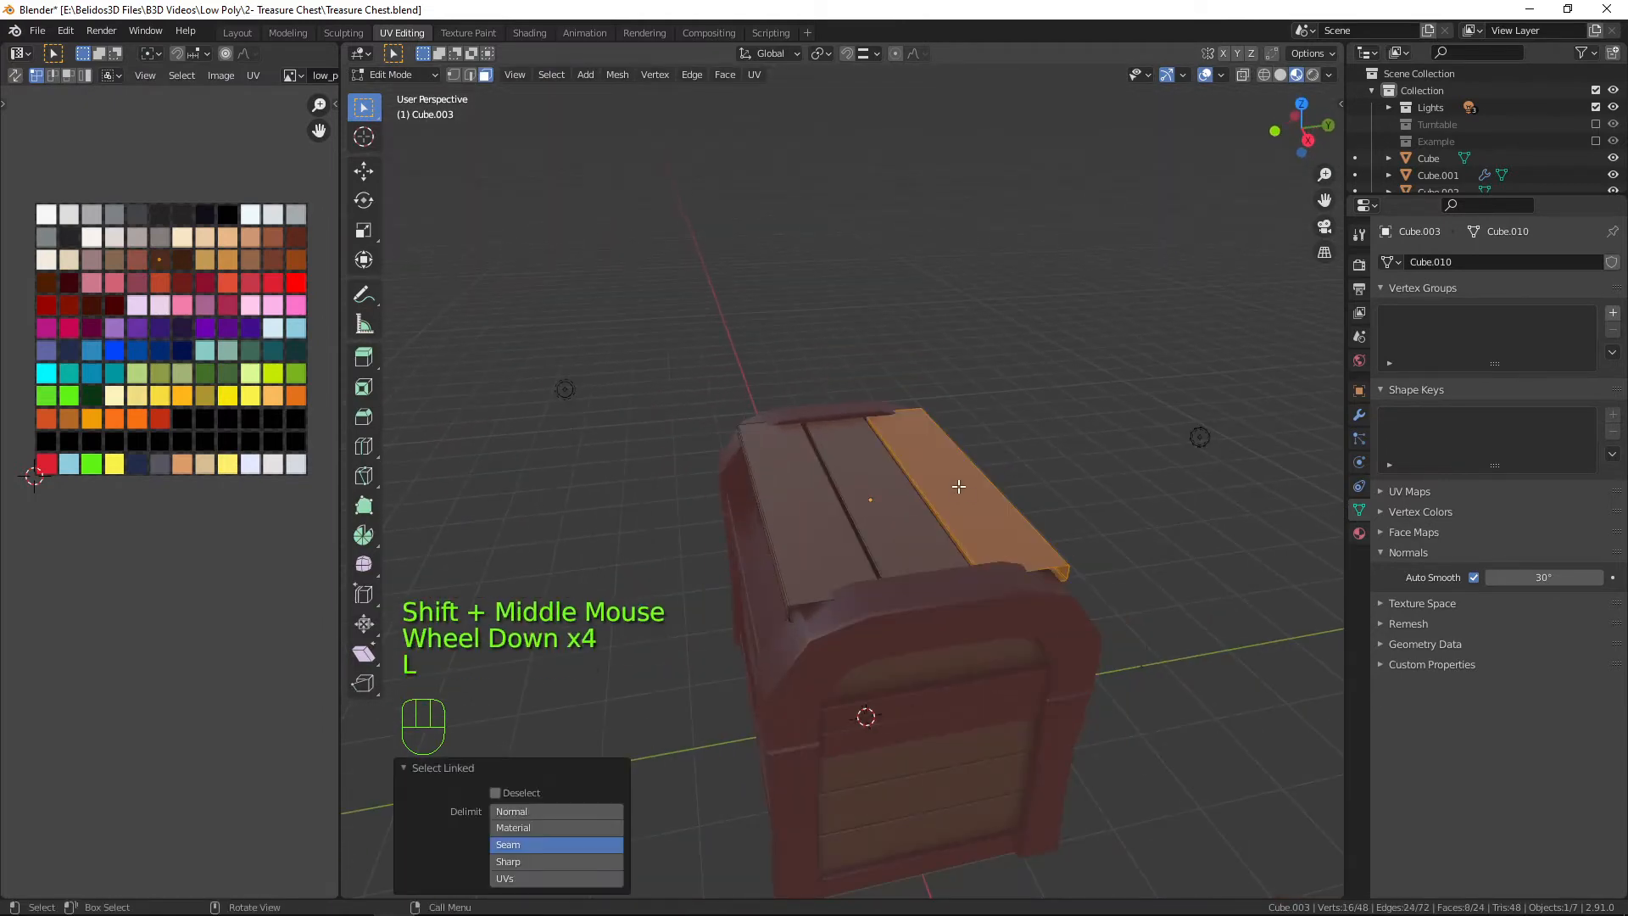
pyautogui.press('x')
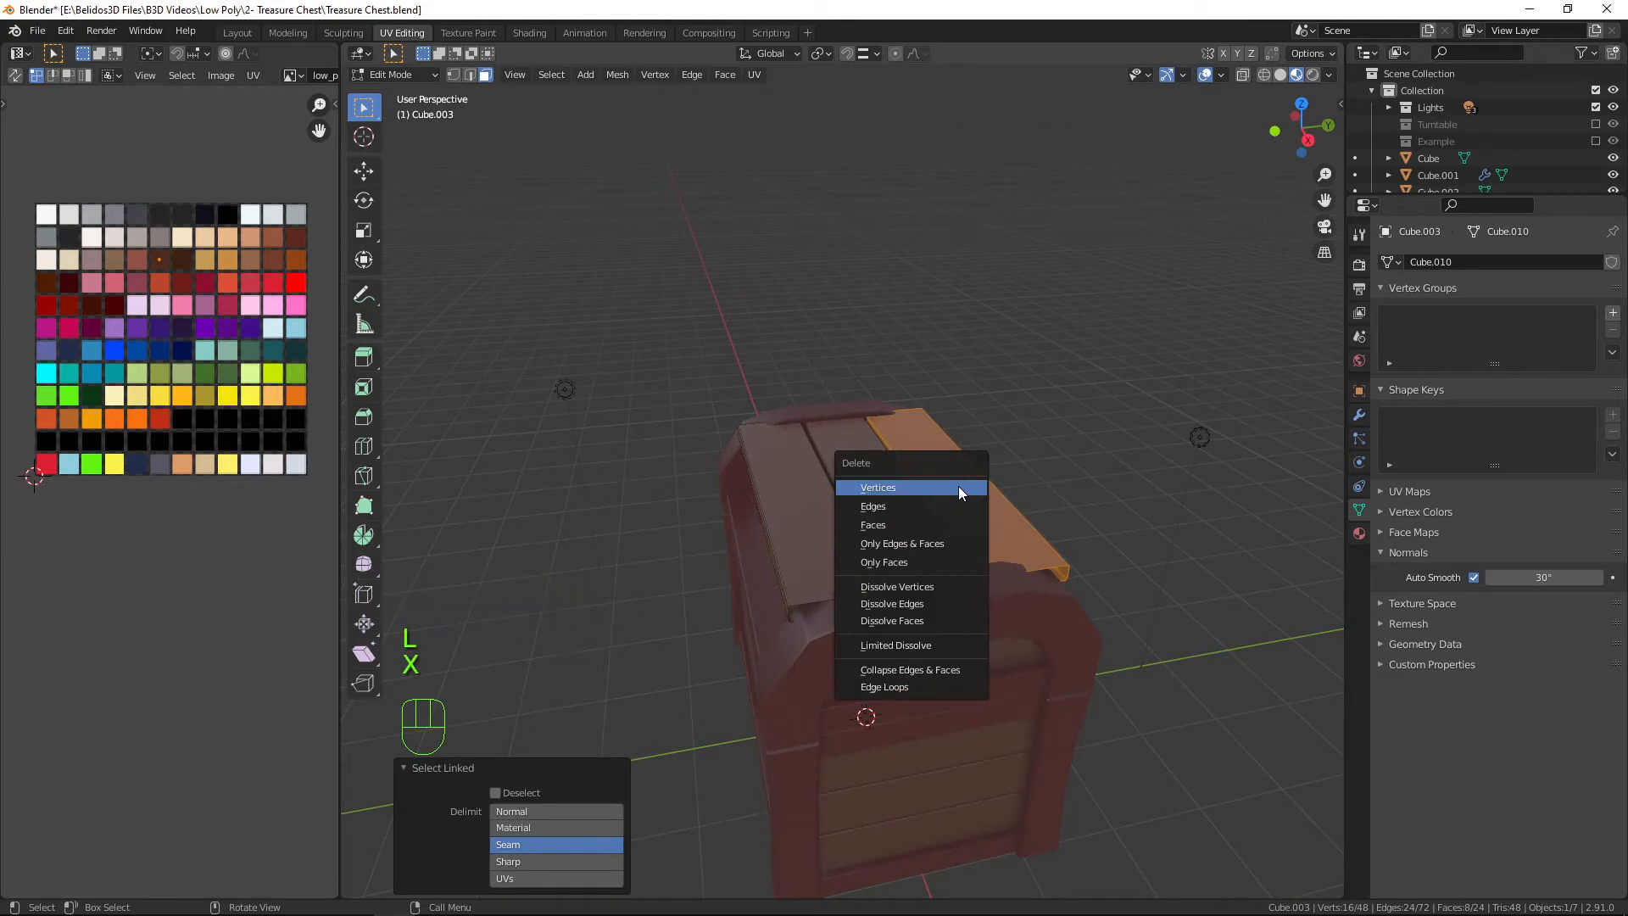
pyautogui.click(958, 485)
# In a right-side wireframe view, rotate the front lid plank 16.4° about the global X axis to follow the arch's slope.
pyautogui.scroll(-1, 907, 534)
pyautogui.moveTo(908, 534); pyautogui.dragTo(776, 448, button='middle')
pyautogui.press('l')
pyautogui.press('KP_3')
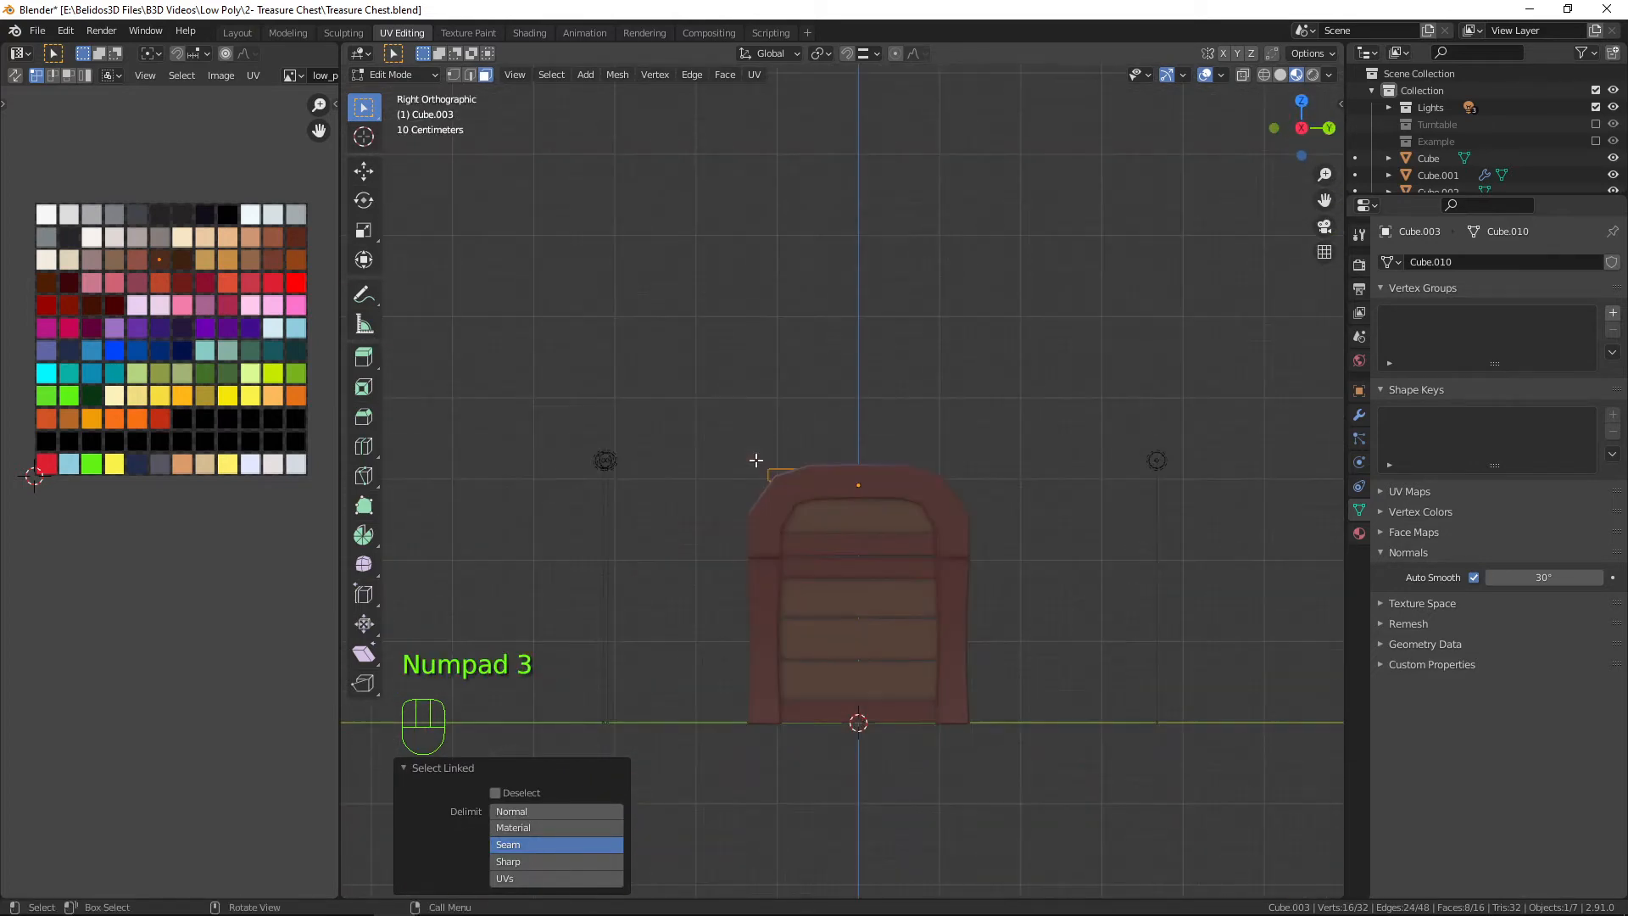
pyautogui.scroll(5, 891, 520)
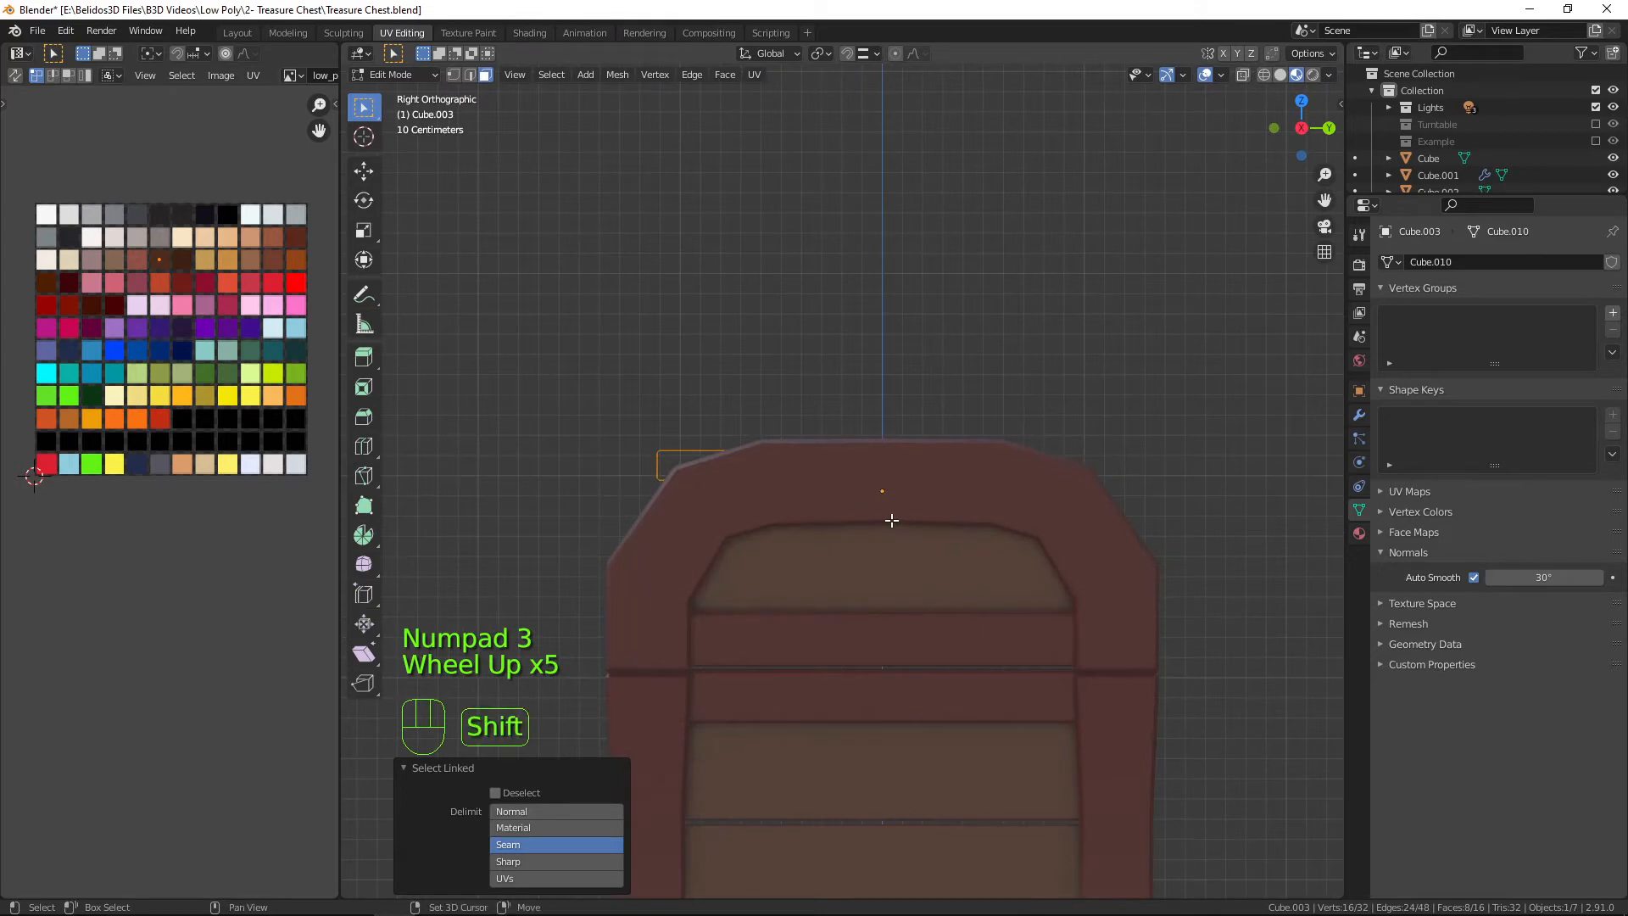
pyautogui.hotkey('shift', 'z')
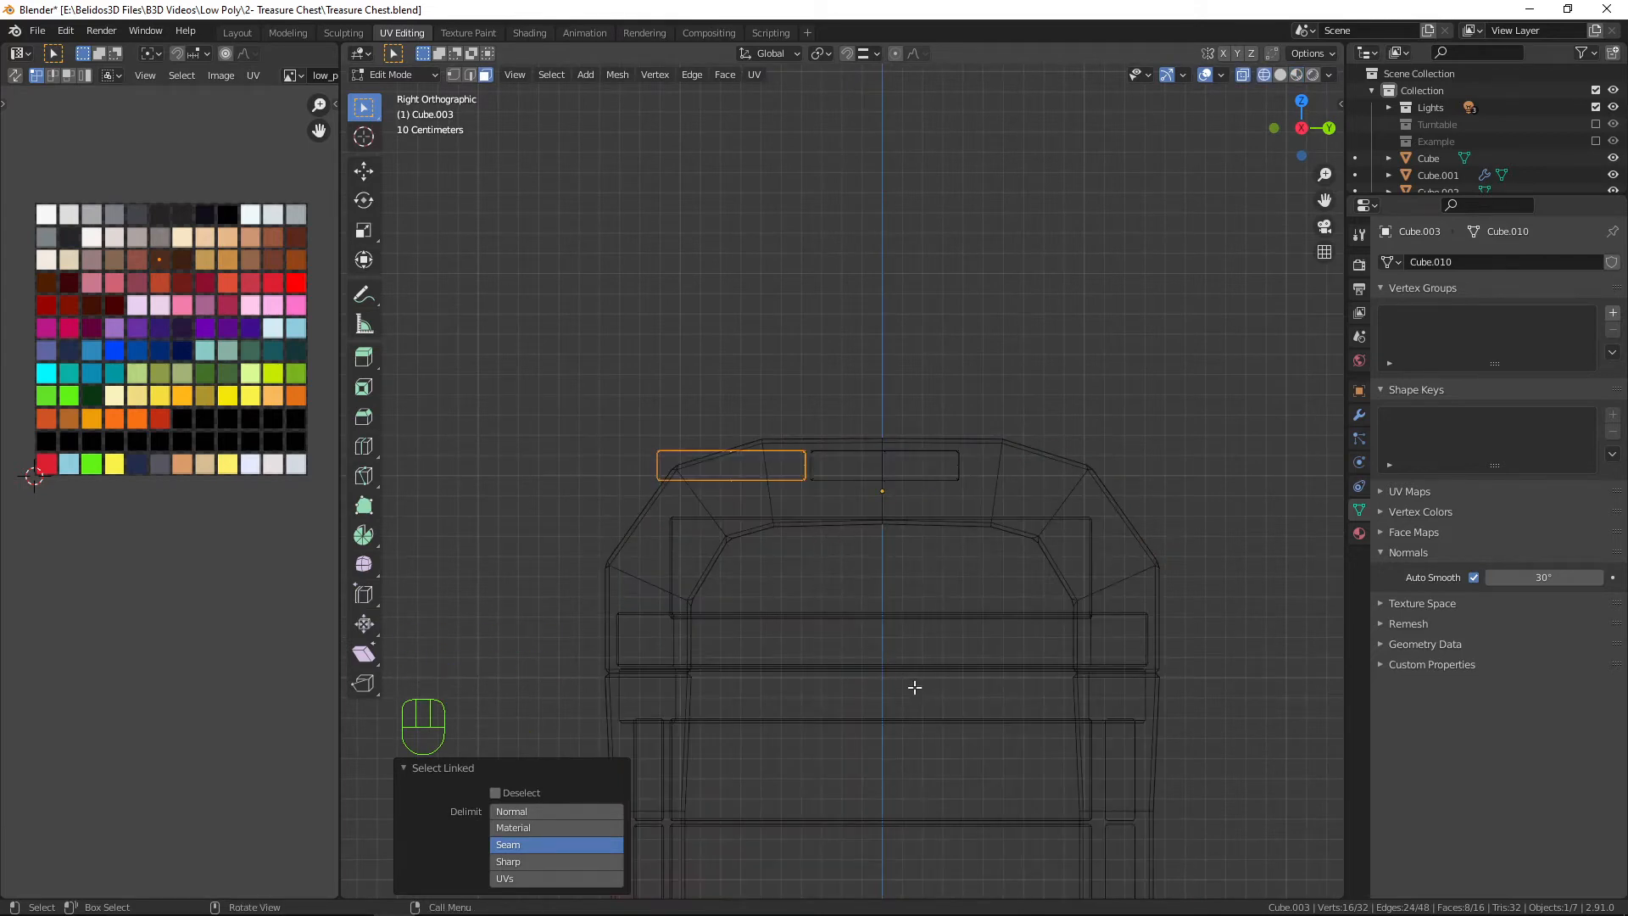
pyautogui.press('r')
pyautogui.press('x')
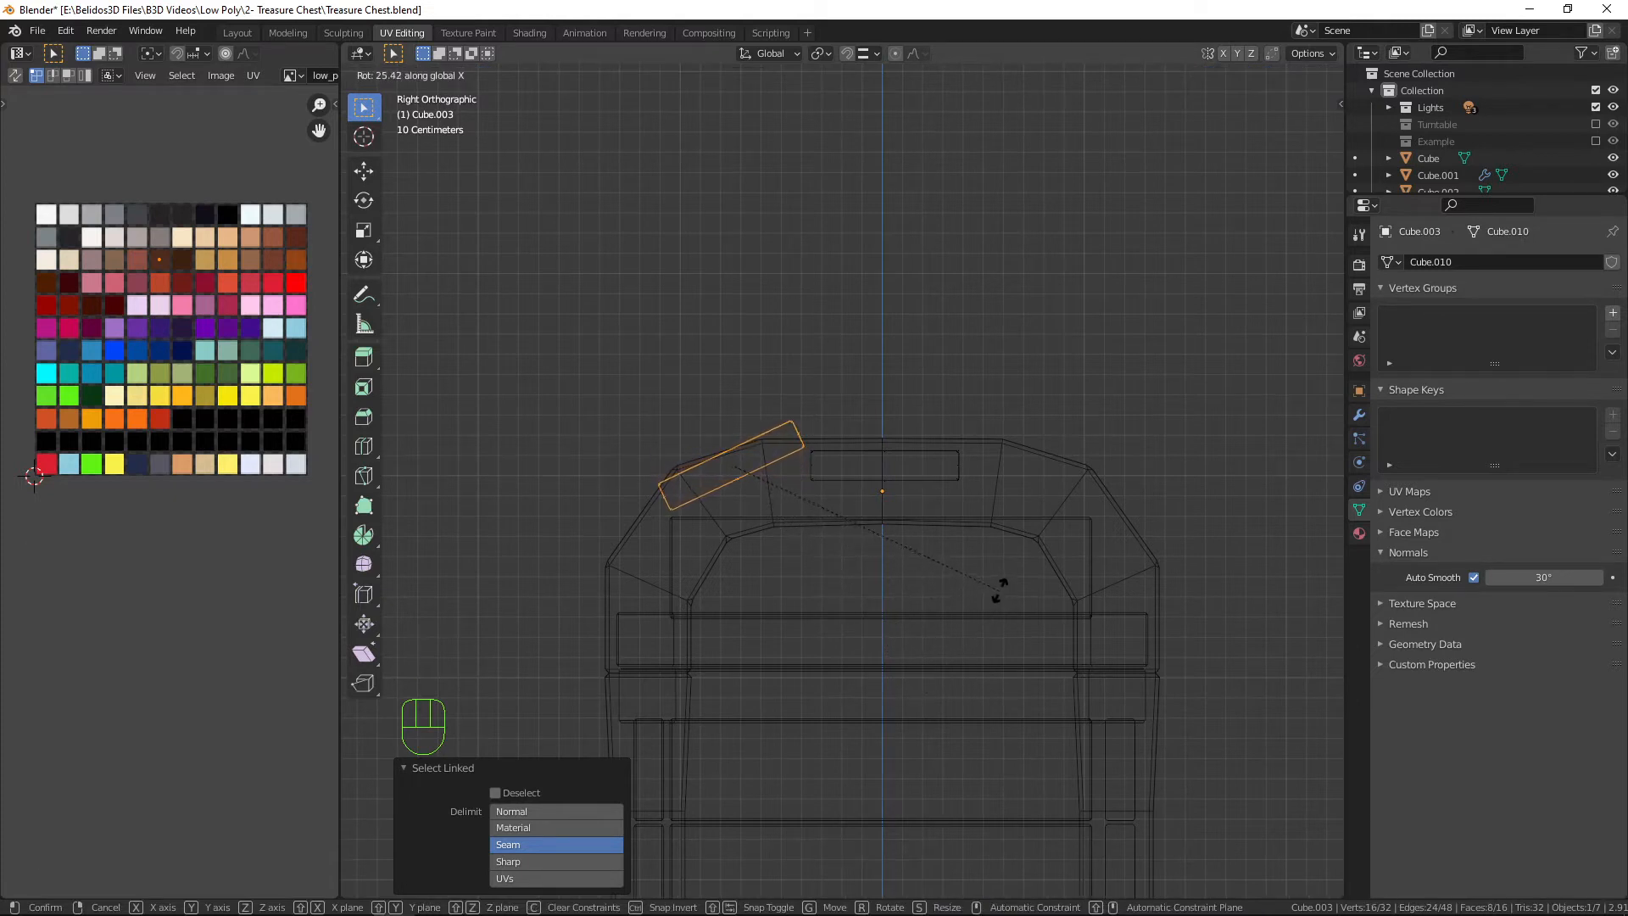
pyautogui.click(981, 634)
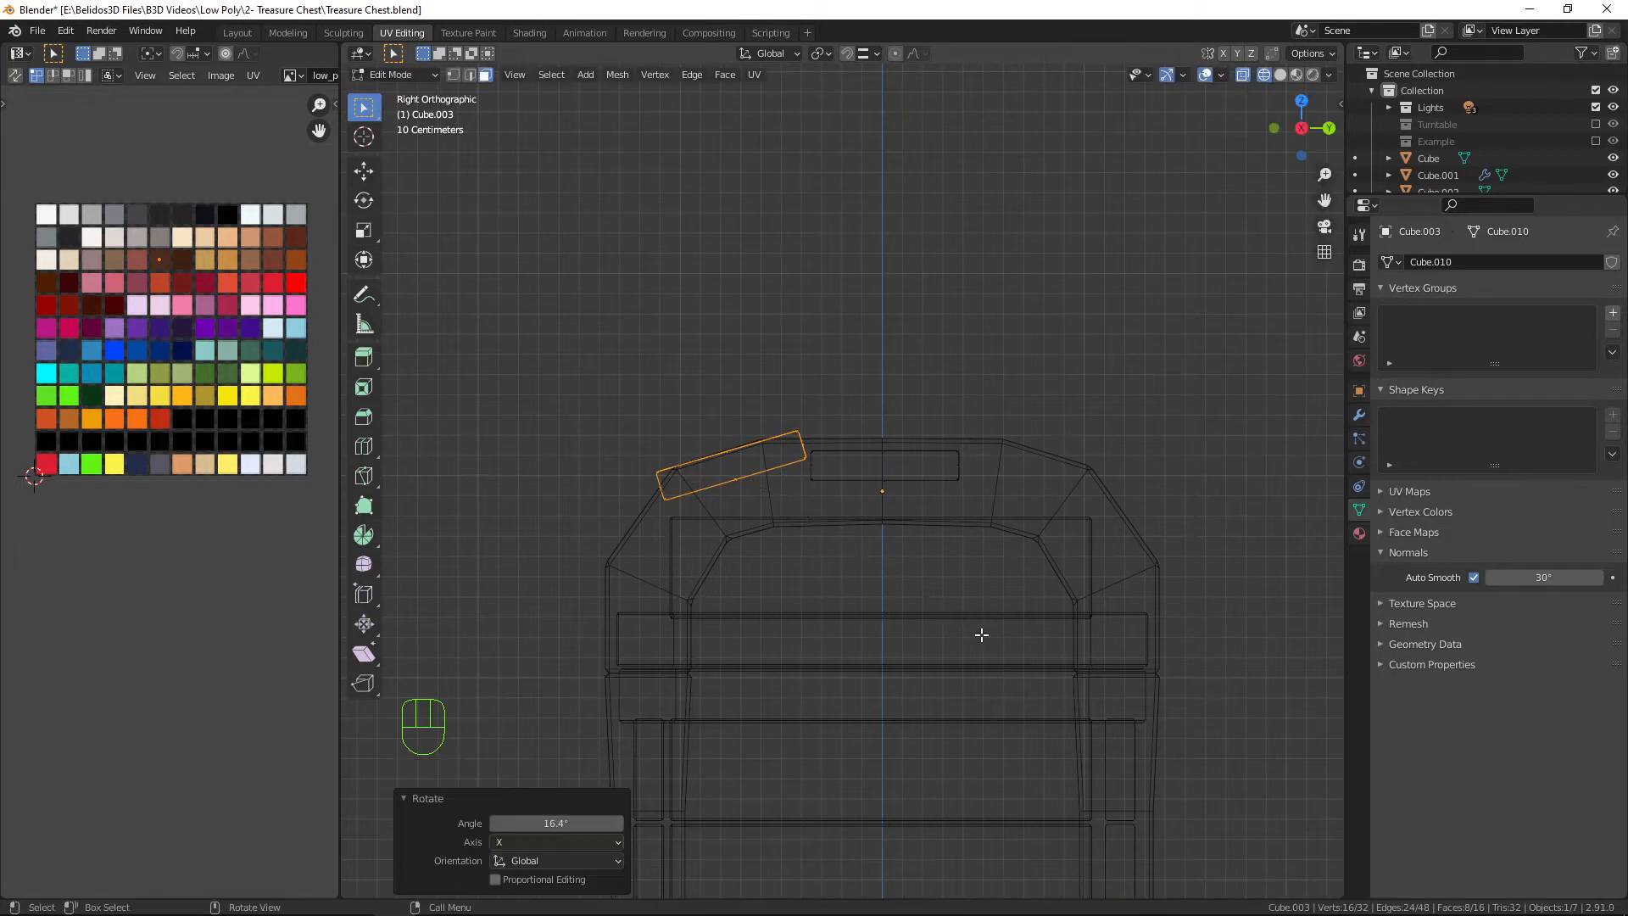
# Lower the tilted lid plank about 0.092 m along Z and shift it about 0.011 m along Y inside the lid profile.
pyautogui.press('g')
pyautogui.press('z')
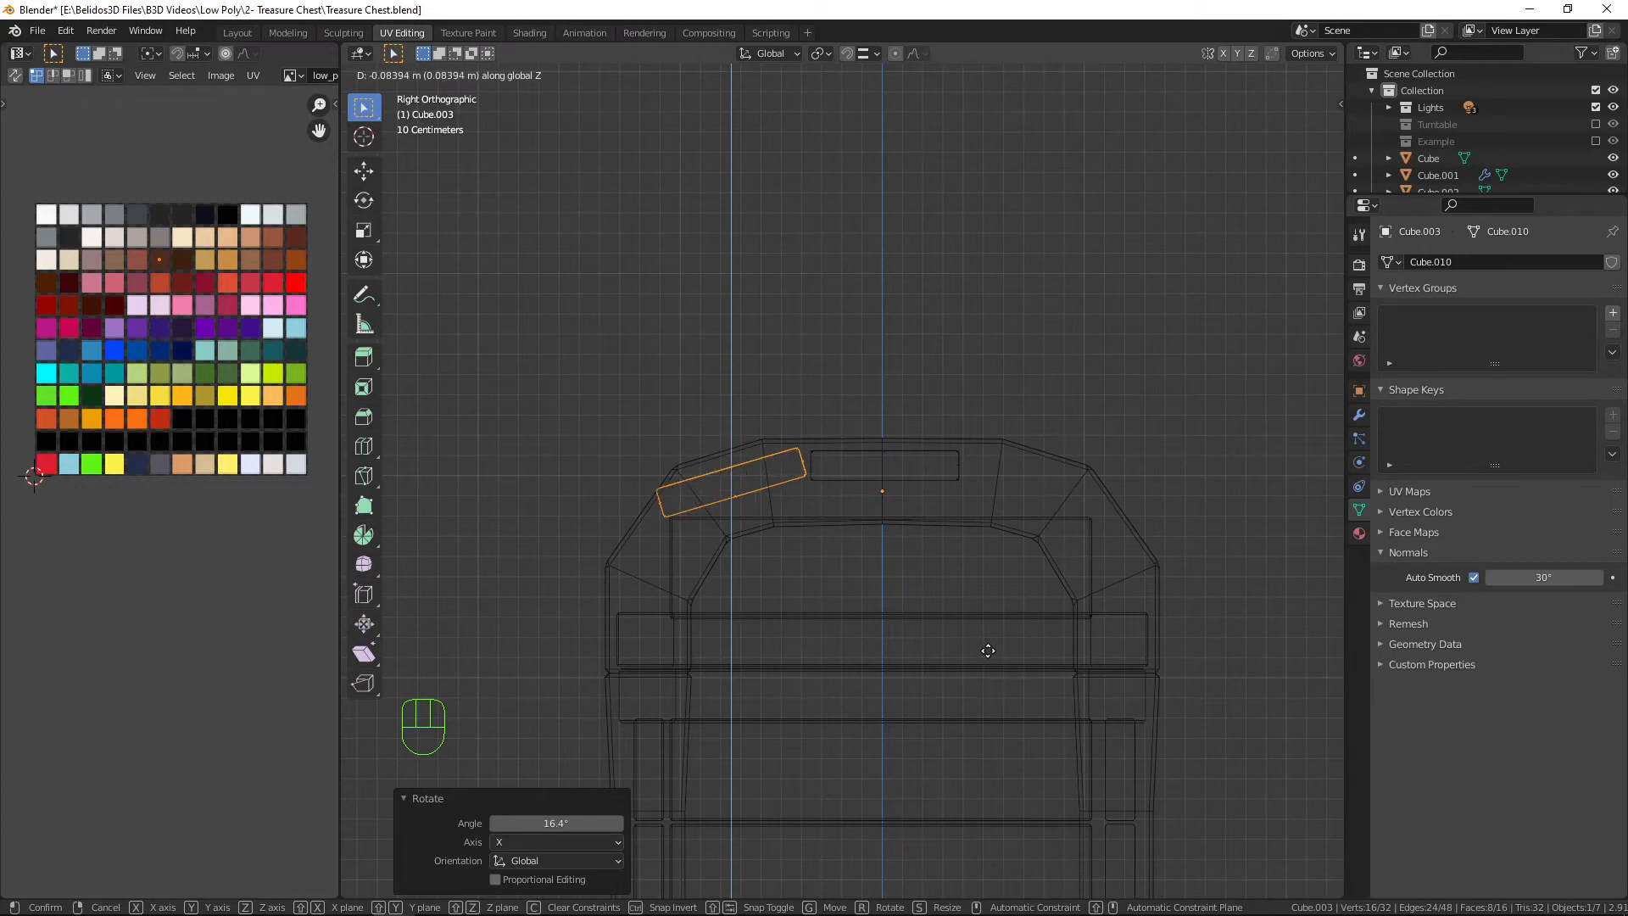
pyautogui.click(991, 652)
pyautogui.press('g')
pyautogui.press('y')
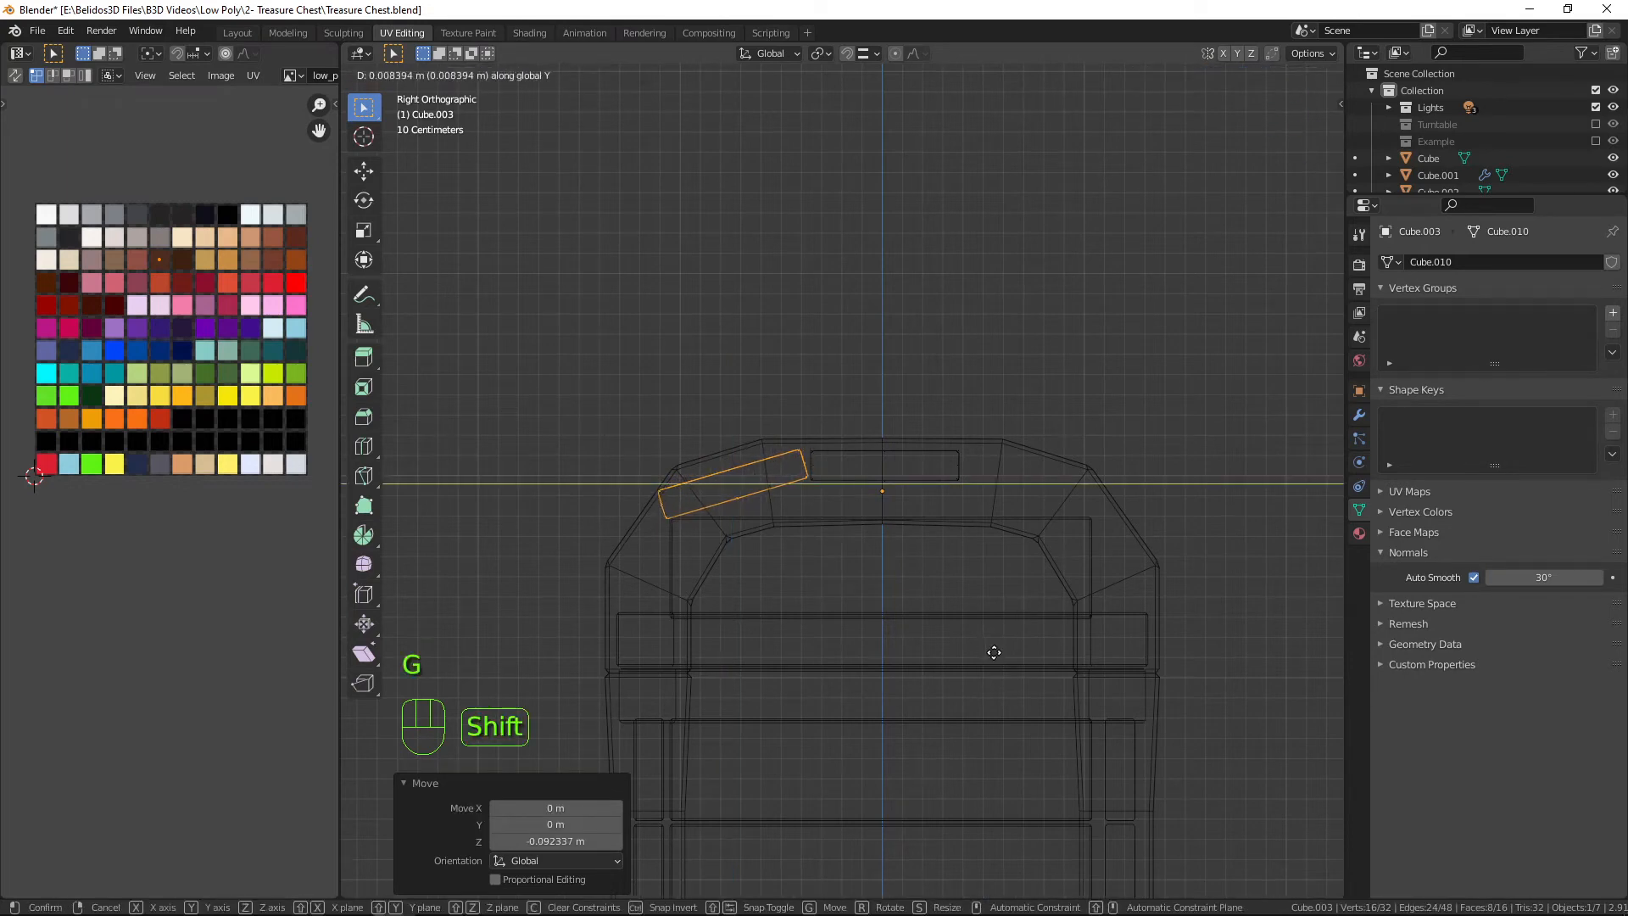
pyautogui.click(998, 652)
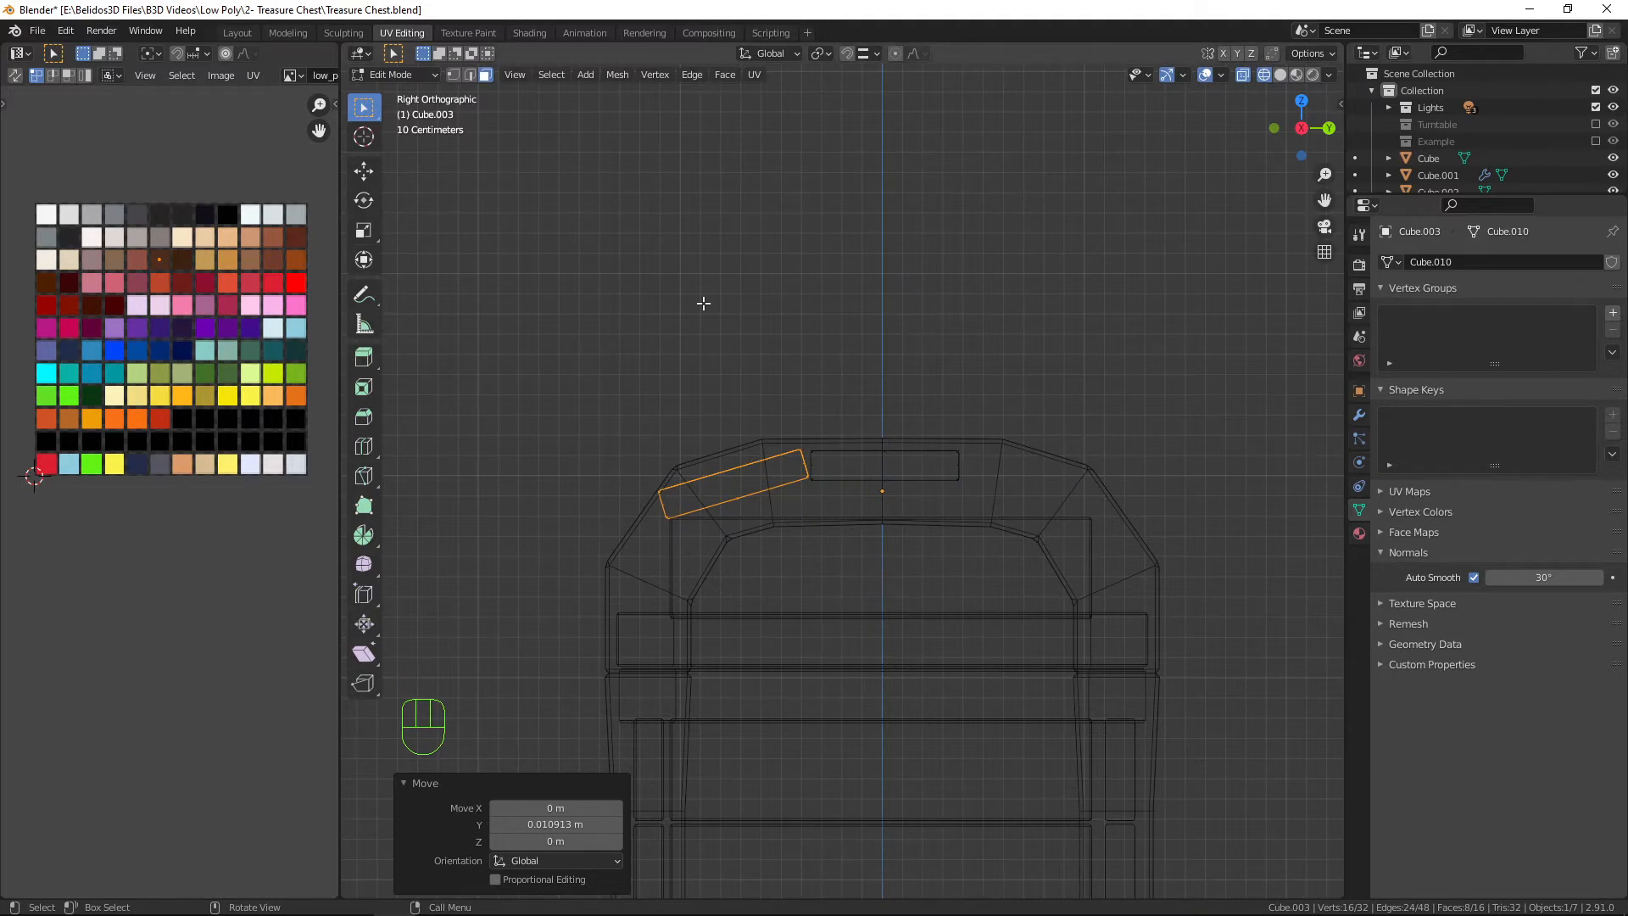
# Narrow the tilted lid plank to about 0.73 along its own Y axis using the Scale tool with Normal orientation.
pyautogui.click(364, 231)
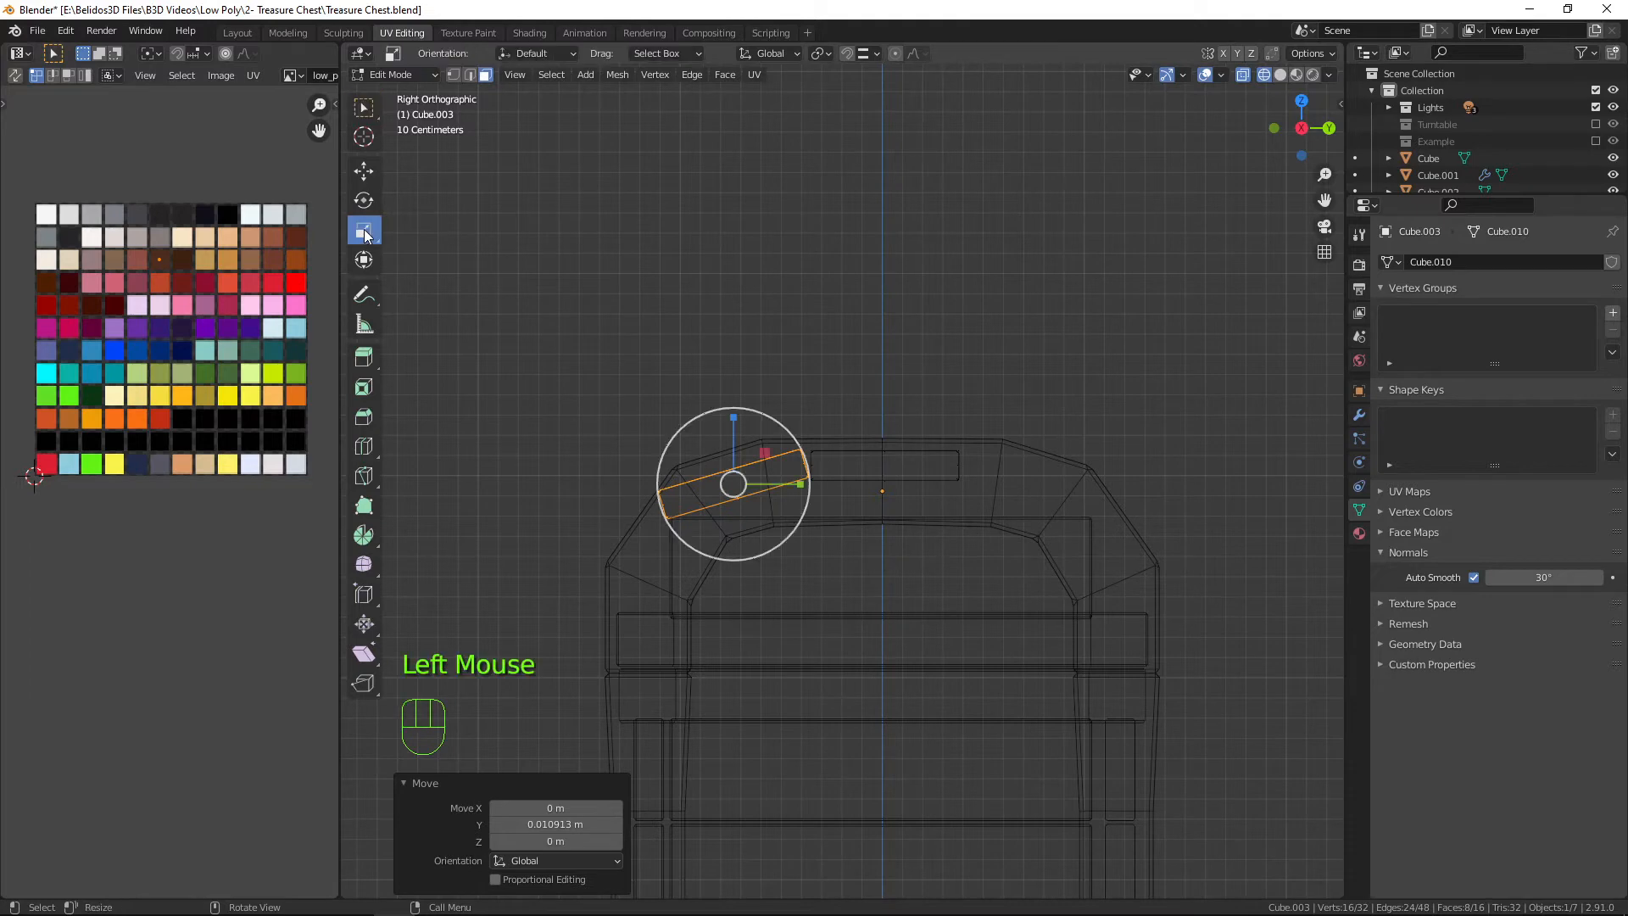
pyautogui.scroll(4, 818, 594)
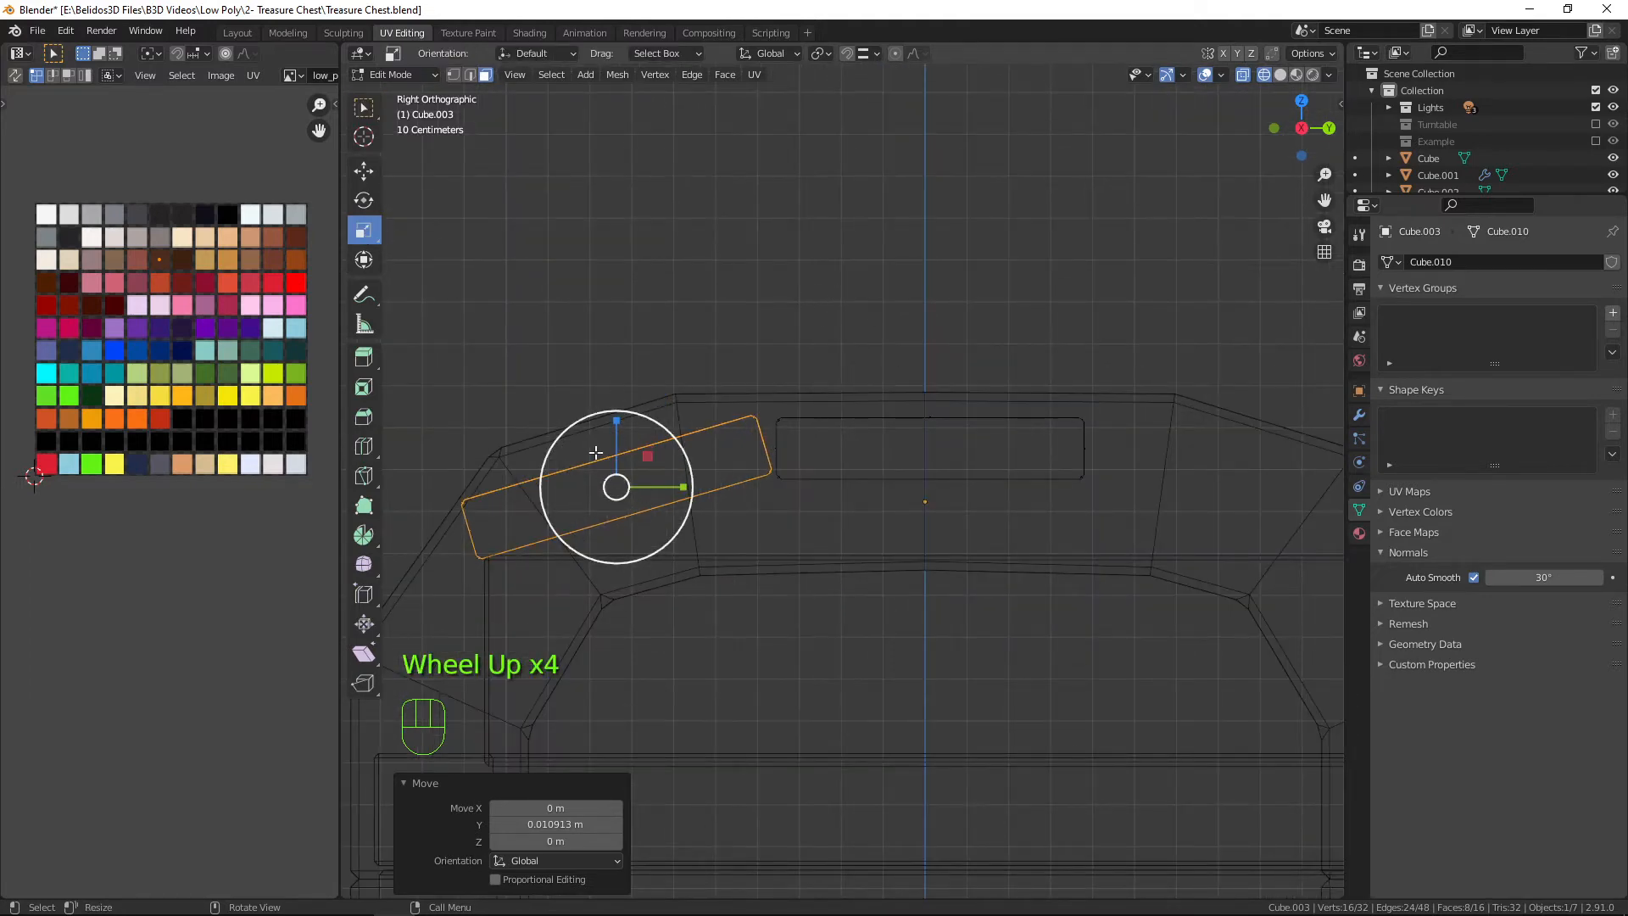
pyautogui.click(771, 54)
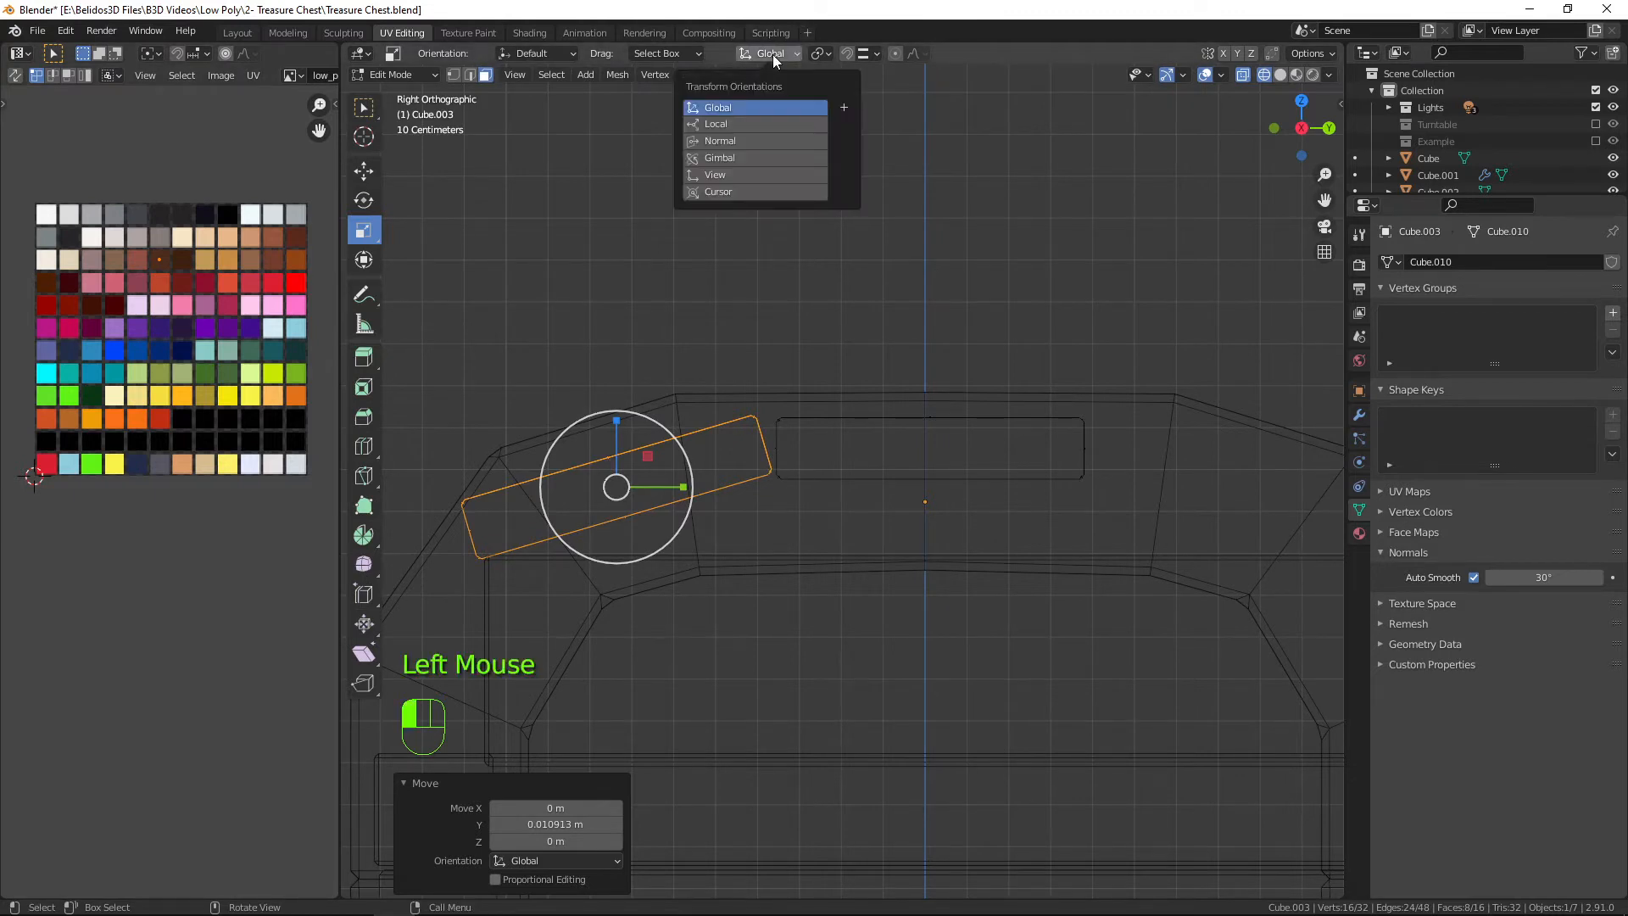
pyautogui.click(750, 142)
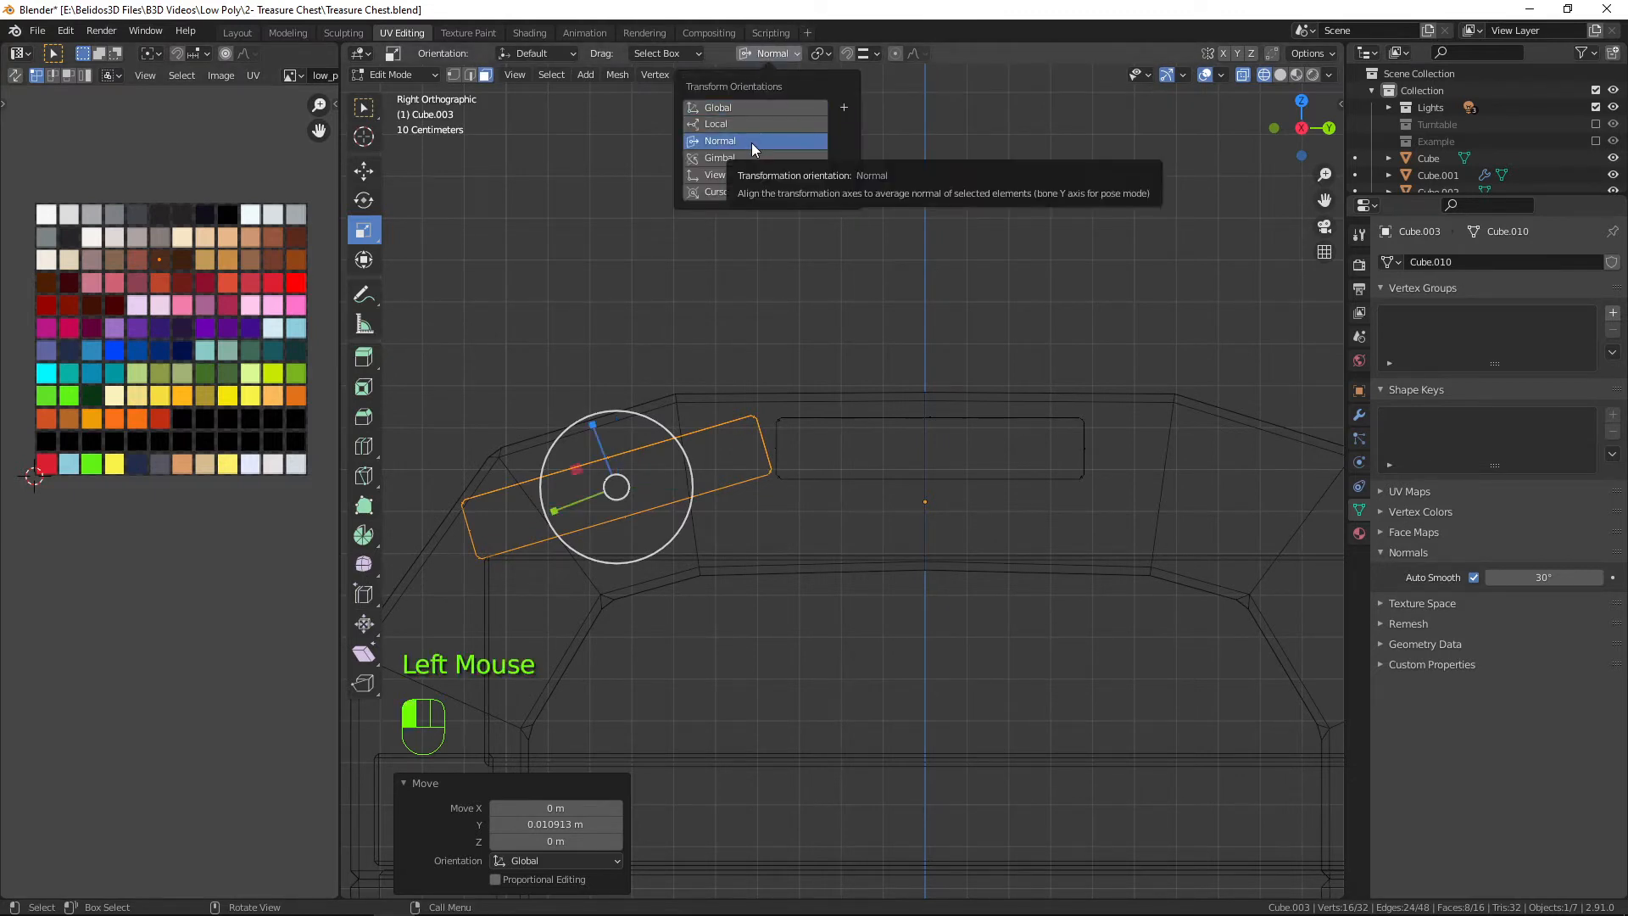
pyautogui.click(739, 158)
pyautogui.click(732, 142)
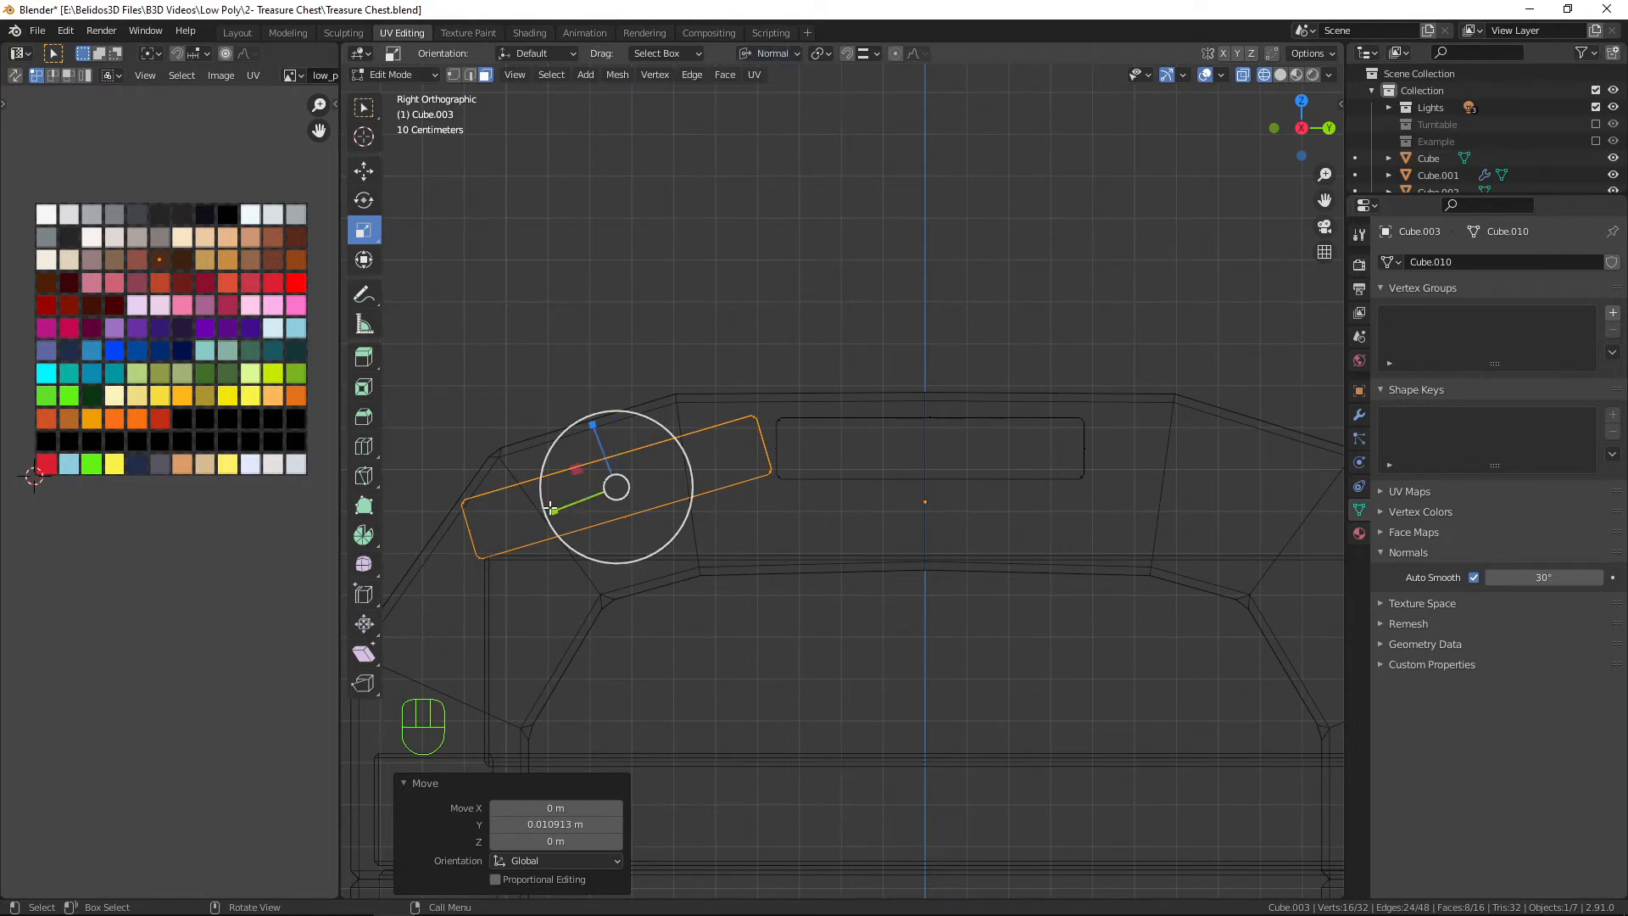
pyautogui.moveTo(564, 507); pyautogui.dragTo(569, 504)
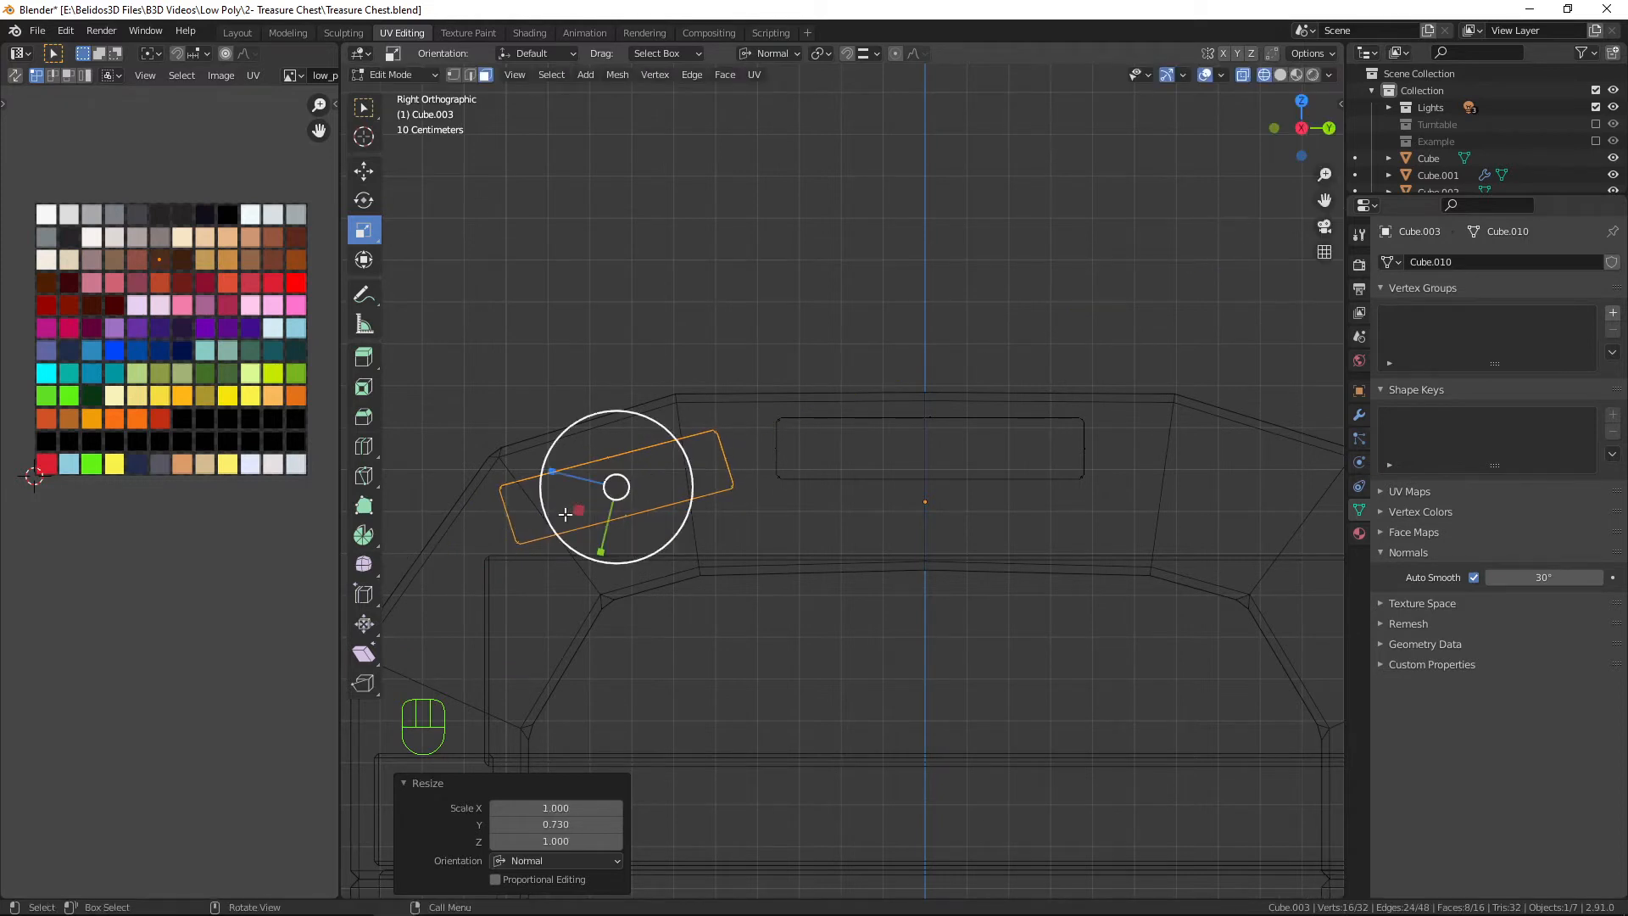
# Switch to Local orientation and move the tilted plank about 0.093 m in Y and 0.024 m in Z, against the top plank.
pyautogui.click(767, 52)
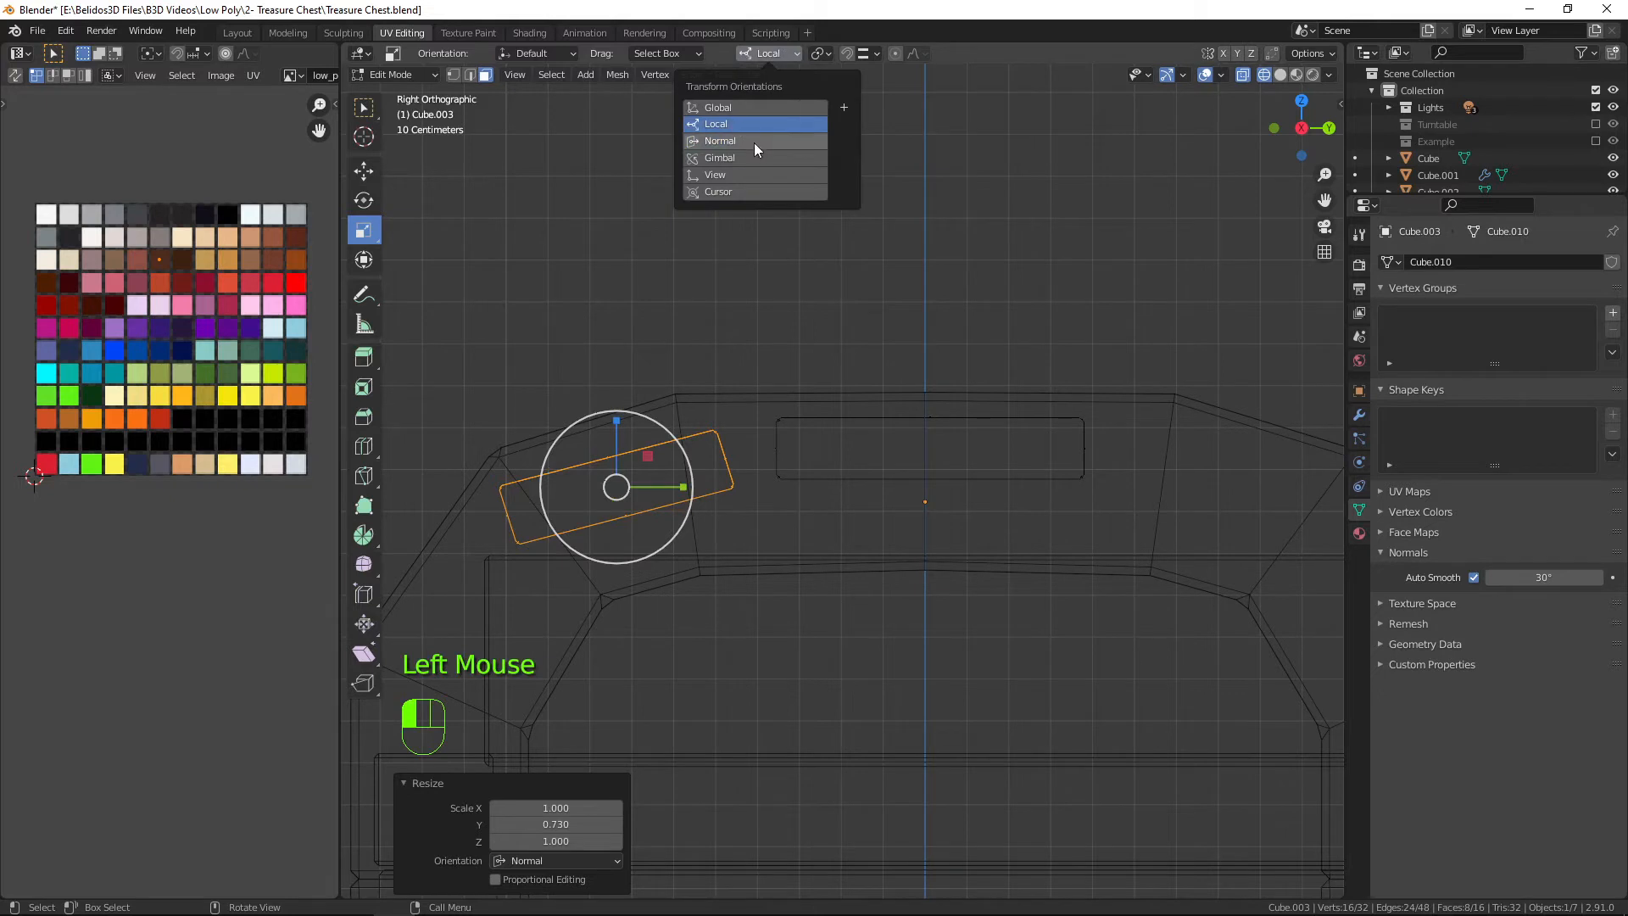
pyautogui.click(697, 124)
pyautogui.click(364, 107)
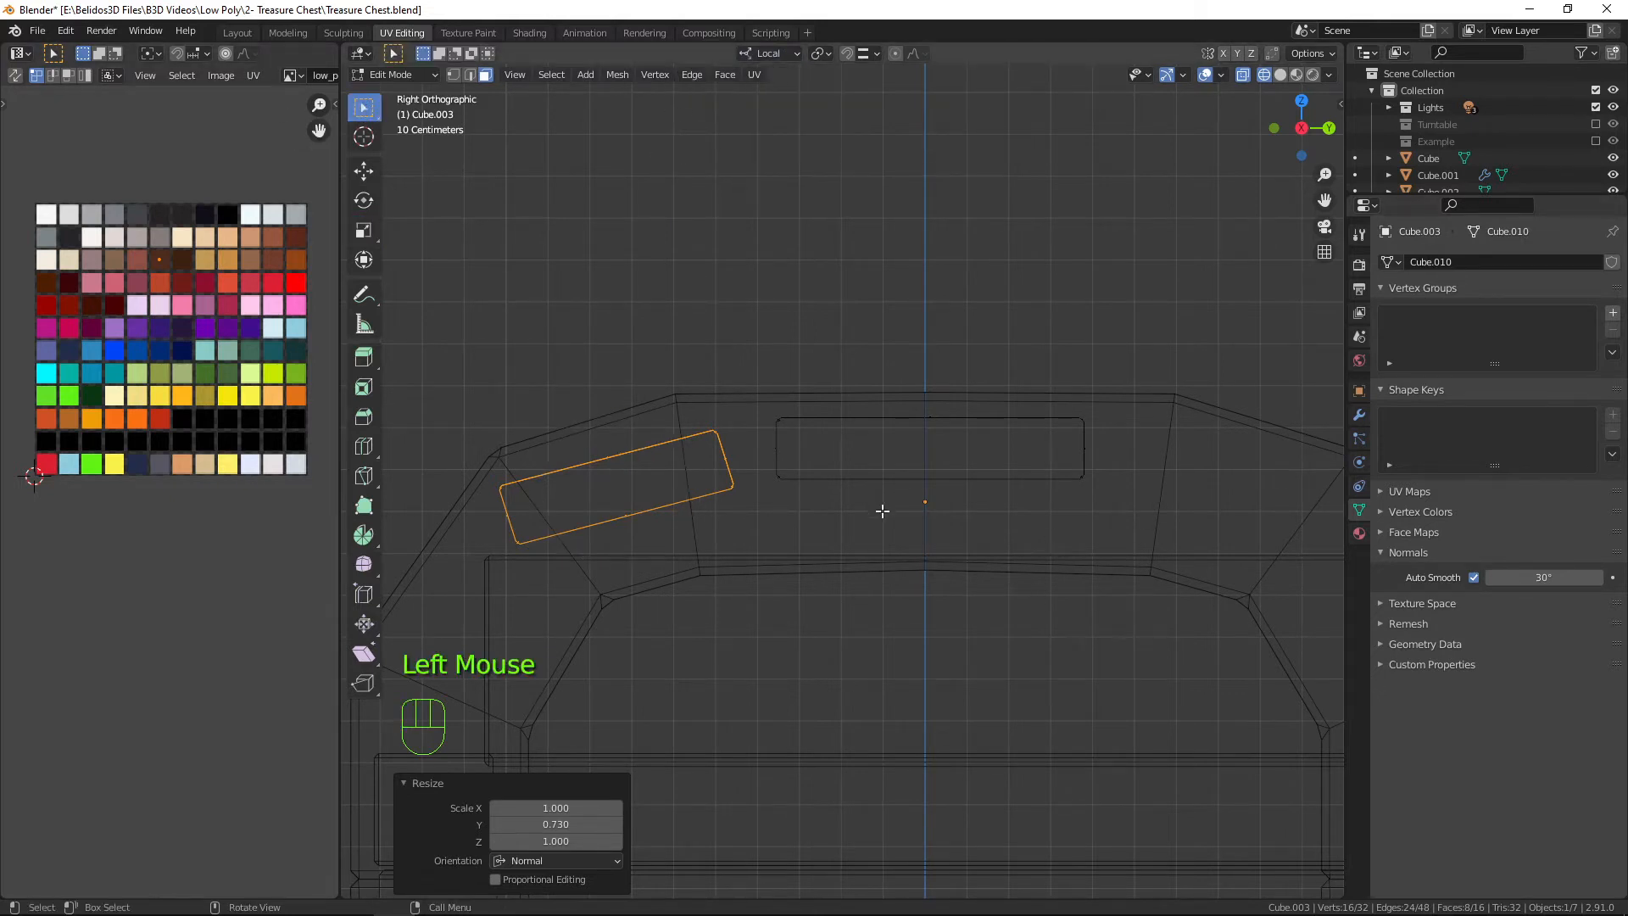
pyautogui.press('g')
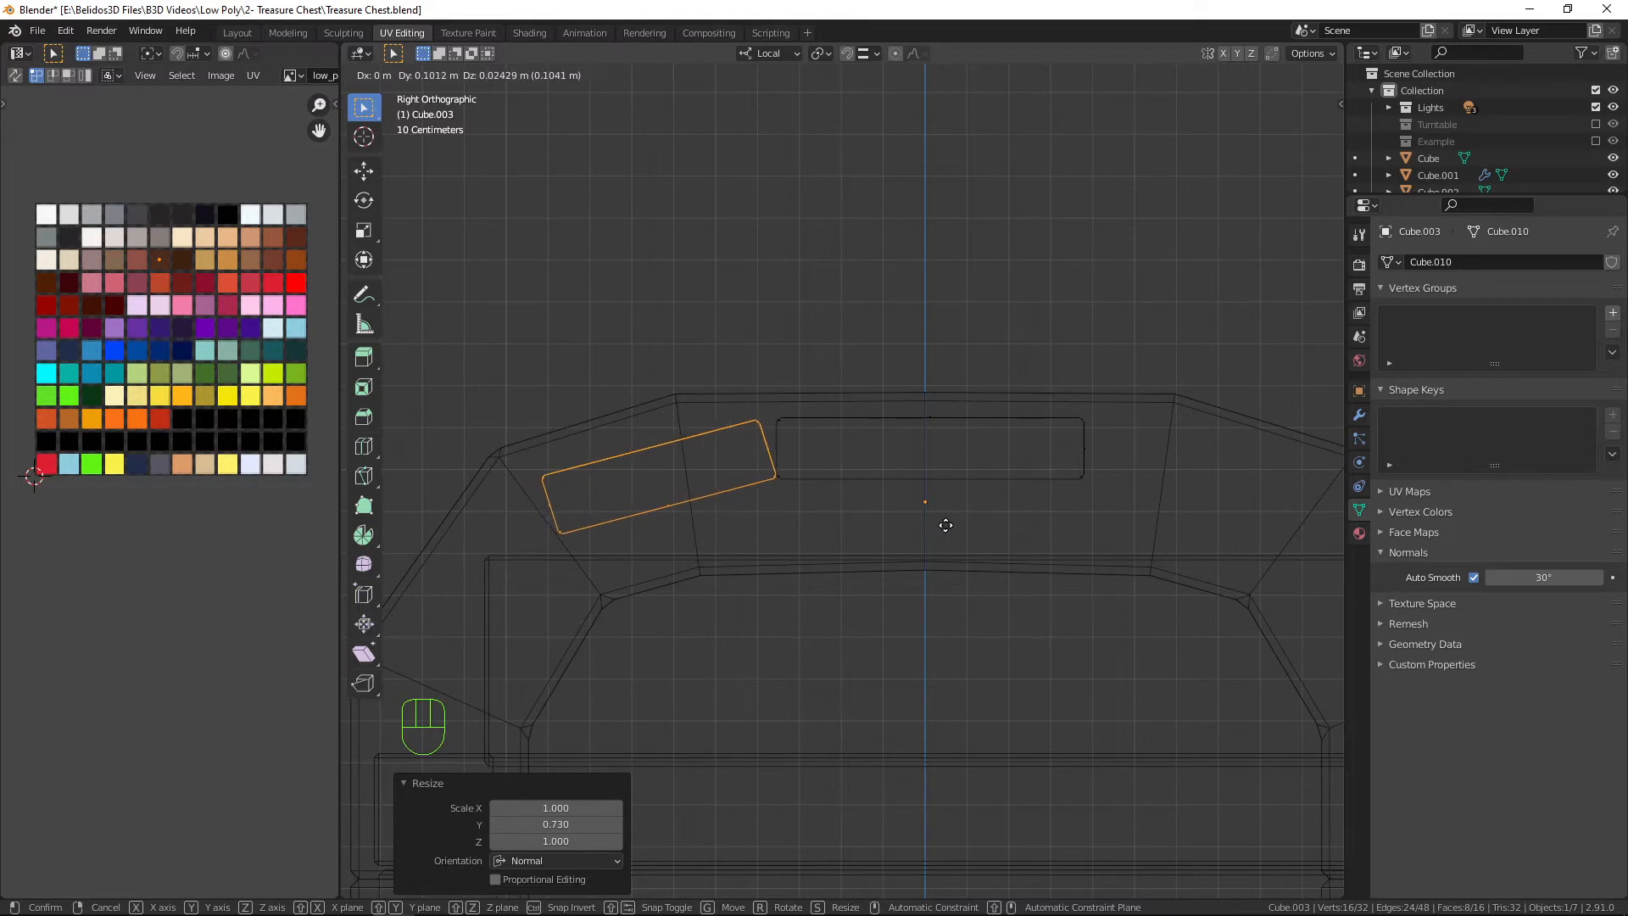
pyautogui.click(939, 526)
# Duplicate the tilted plank, rotate the copy about 42.3°, and fit it inside the steeper slope of the lid profile.
pyautogui.keyDown('shift'); pyautogui.moveTo(905, 551); pyautogui.dragTo(1079, 461, button='middle'); pyautogui.keyUp('shift')
pyautogui.hotkey('shift', 'd')
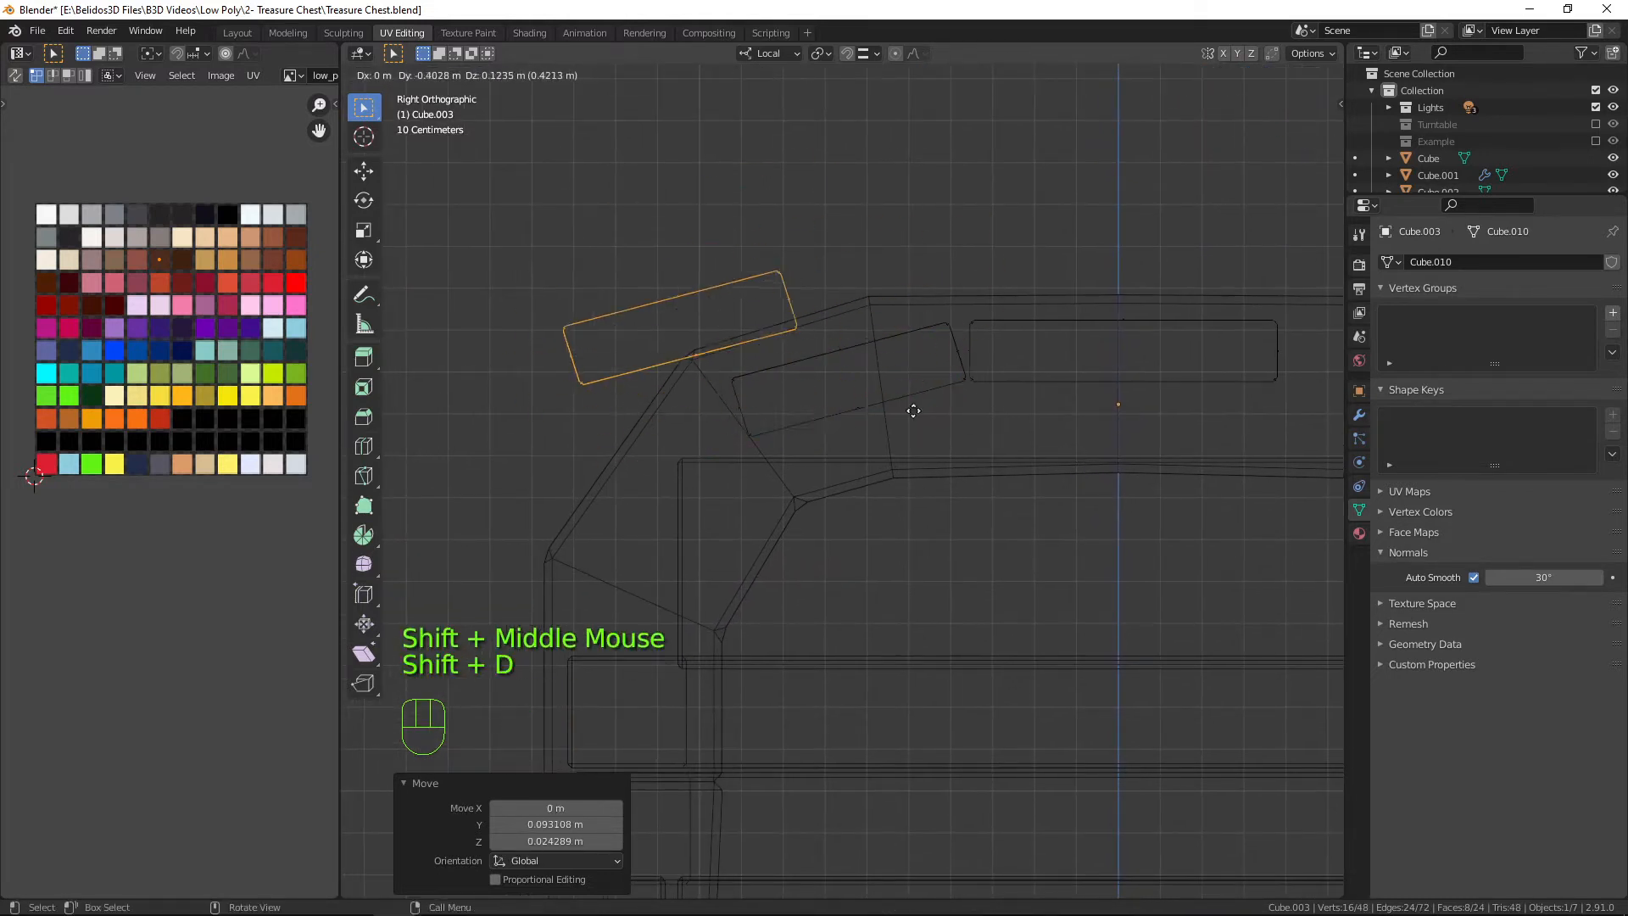
pyautogui.rightClick(967, 466)
pyautogui.press('g')
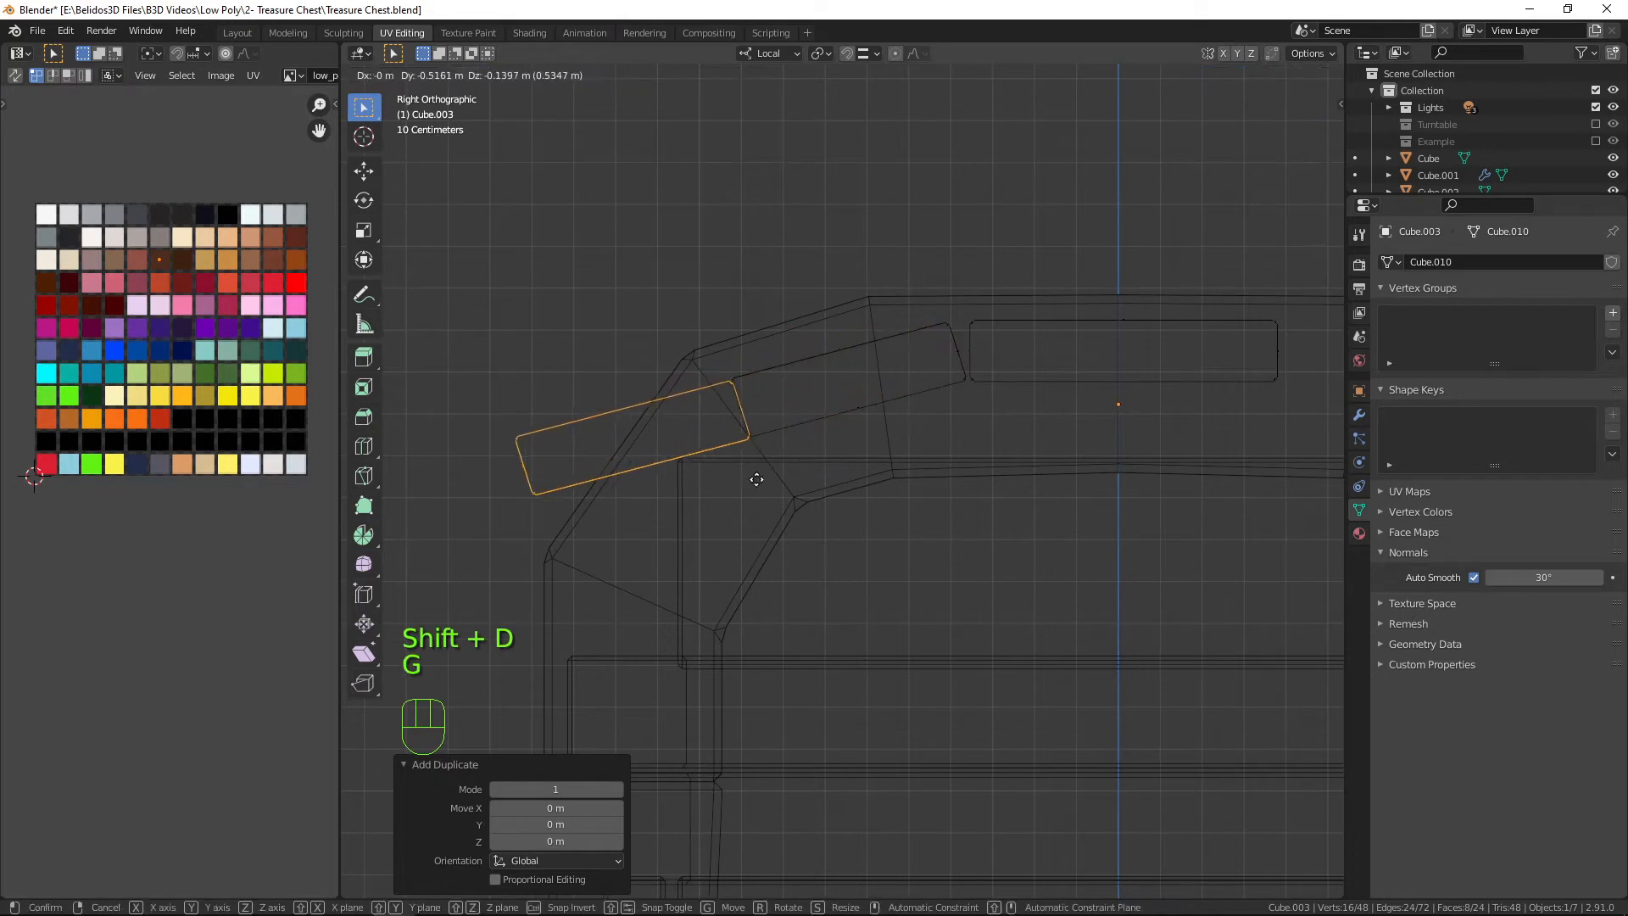
pyautogui.click(740, 494)
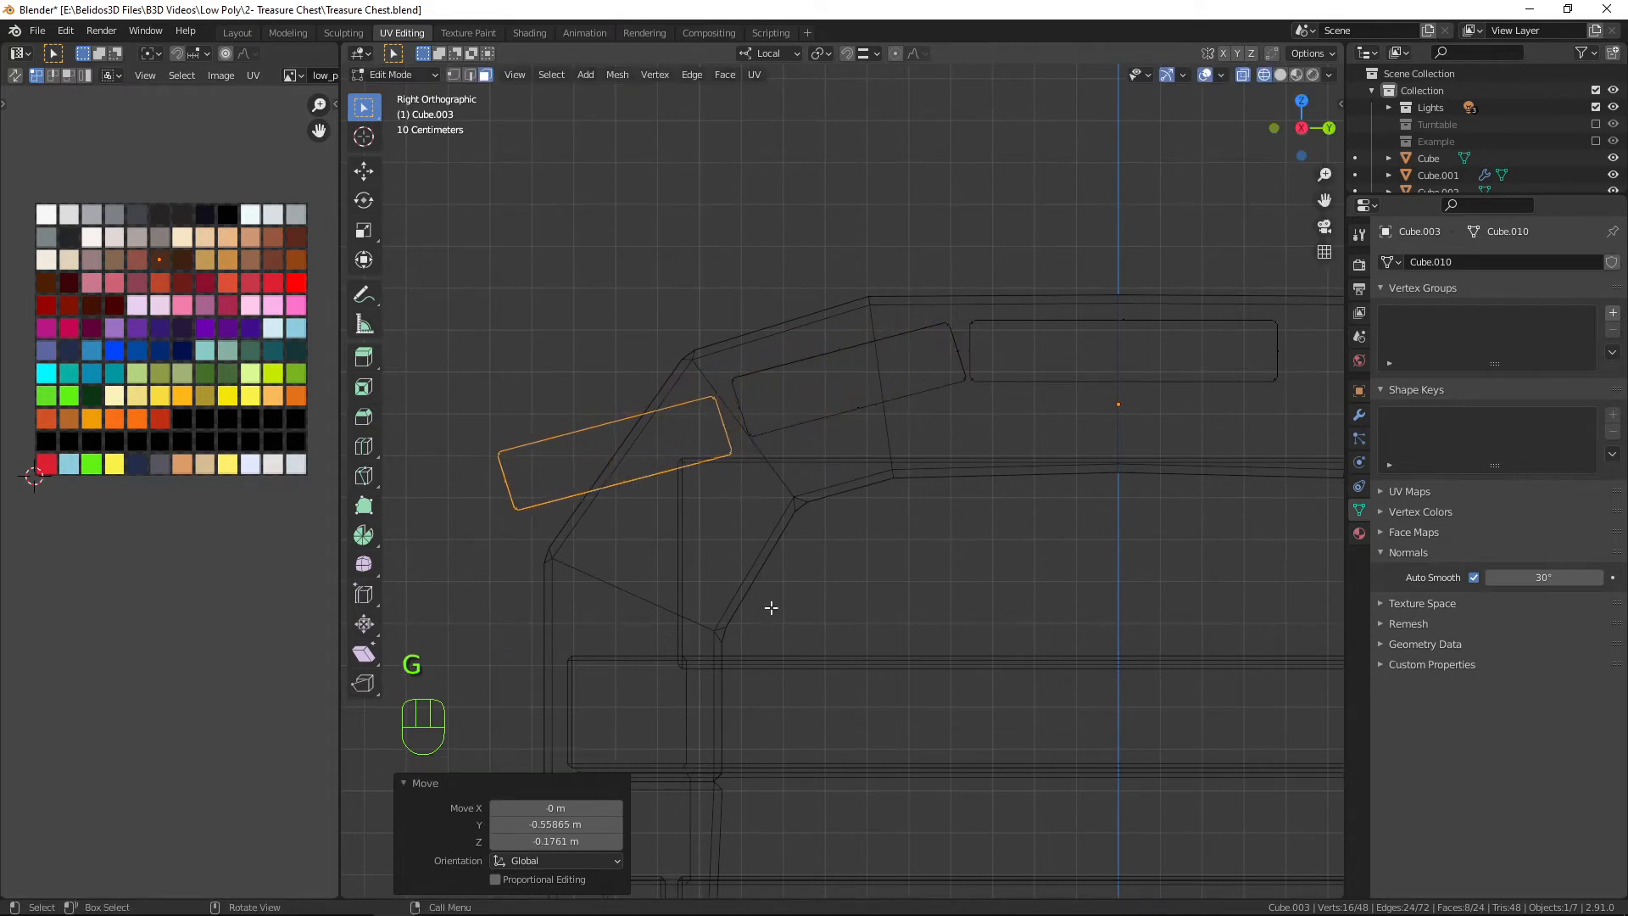
pyautogui.press('r')
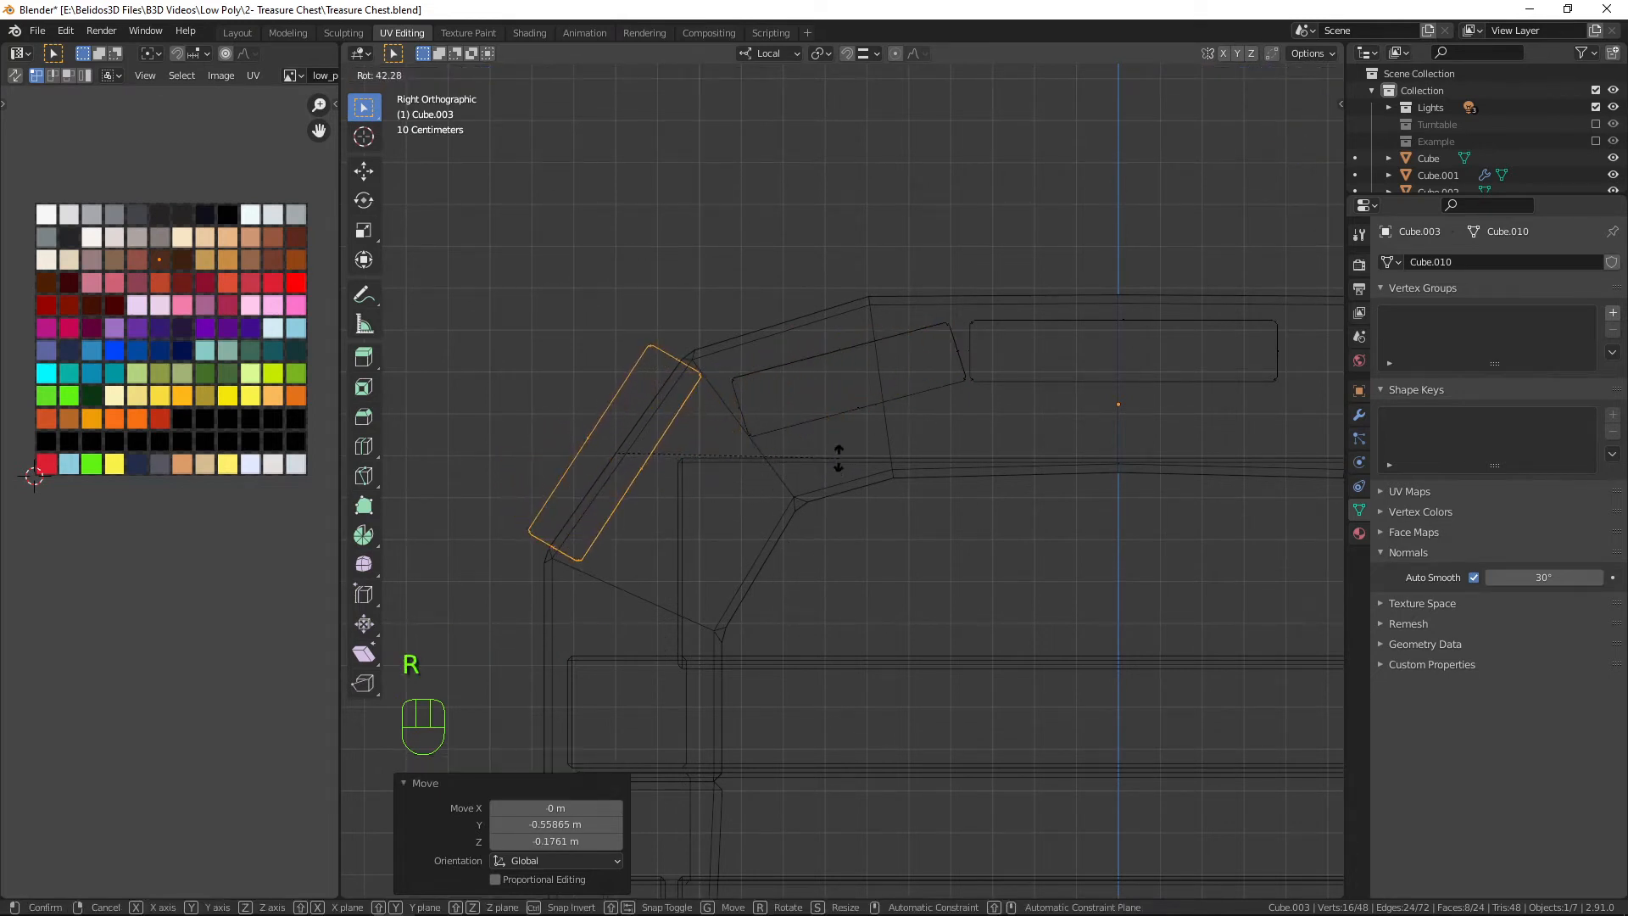
pyautogui.click(838, 457)
pyautogui.press('g')
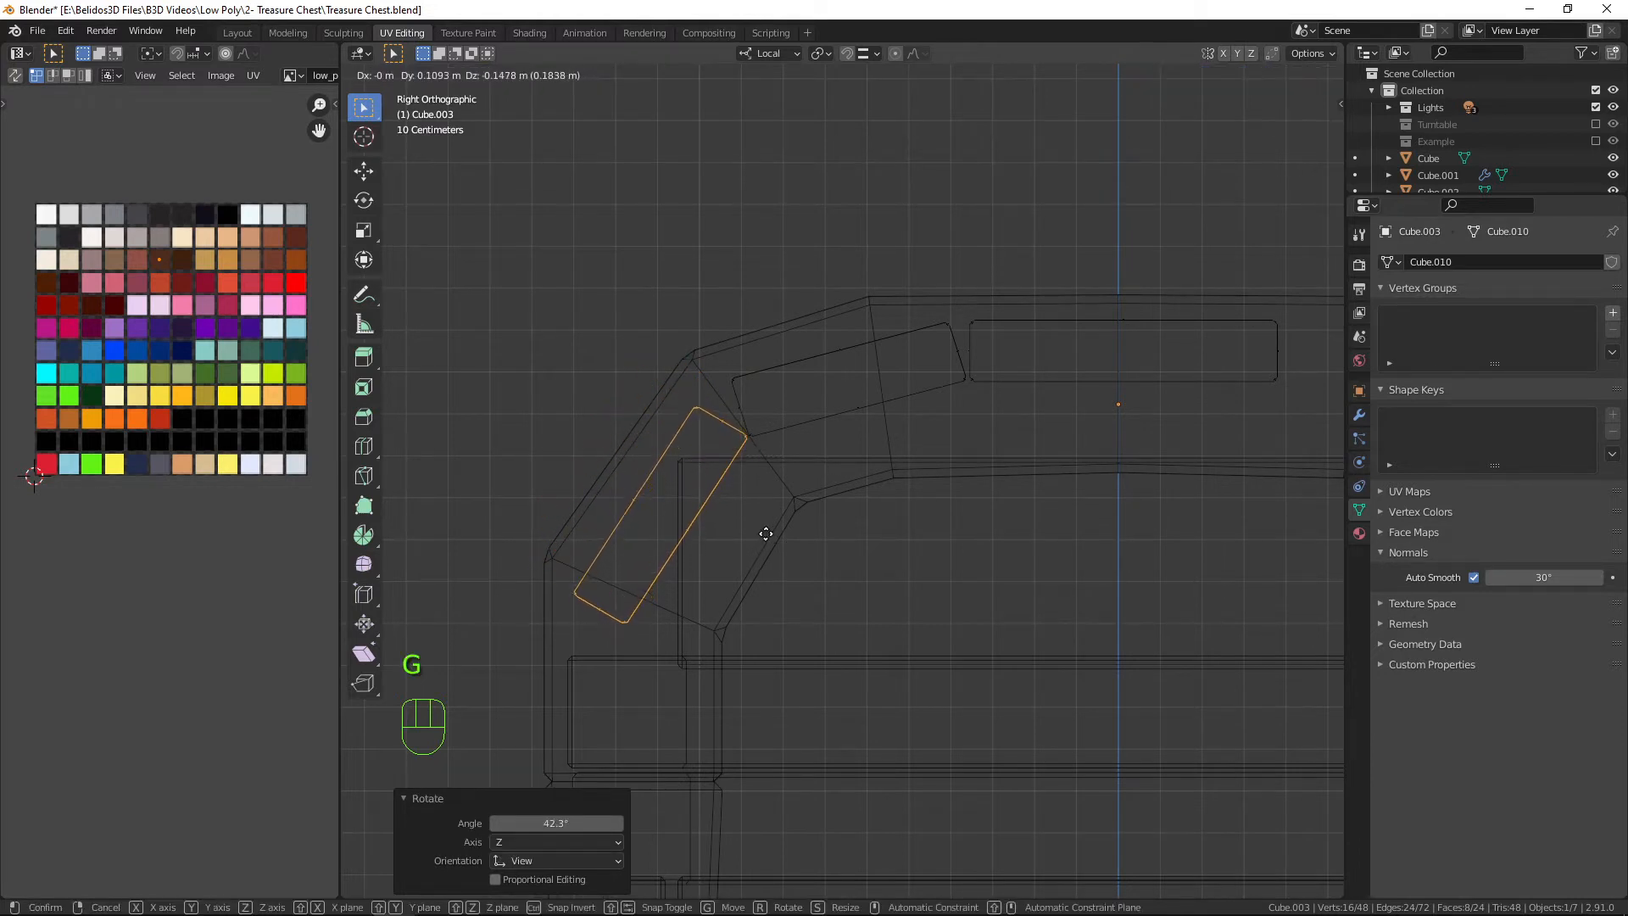
pyautogui.click(767, 534)
# Duplicate the steep plank, rotate the copy about 31.2° to near vertical, and place it below along the lid's side wall.
pyautogui.keyDown('shift'); pyautogui.moveTo(760, 539); pyautogui.dragTo(973, 411, button='middle'); pyautogui.keyUp('shift')
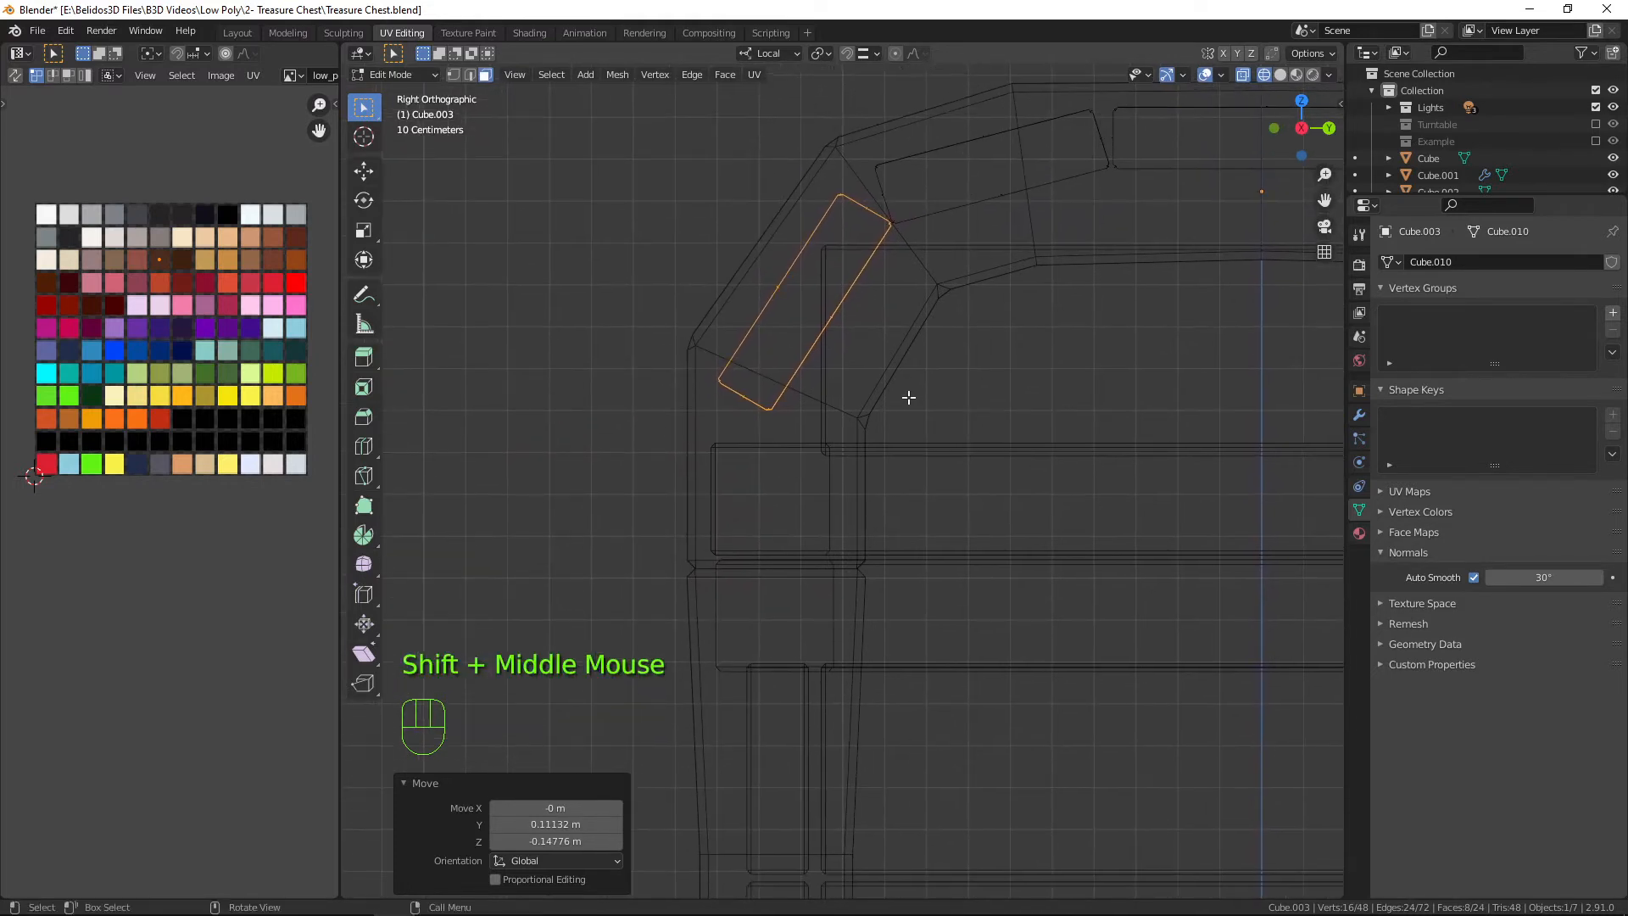
pyautogui.press('shift')
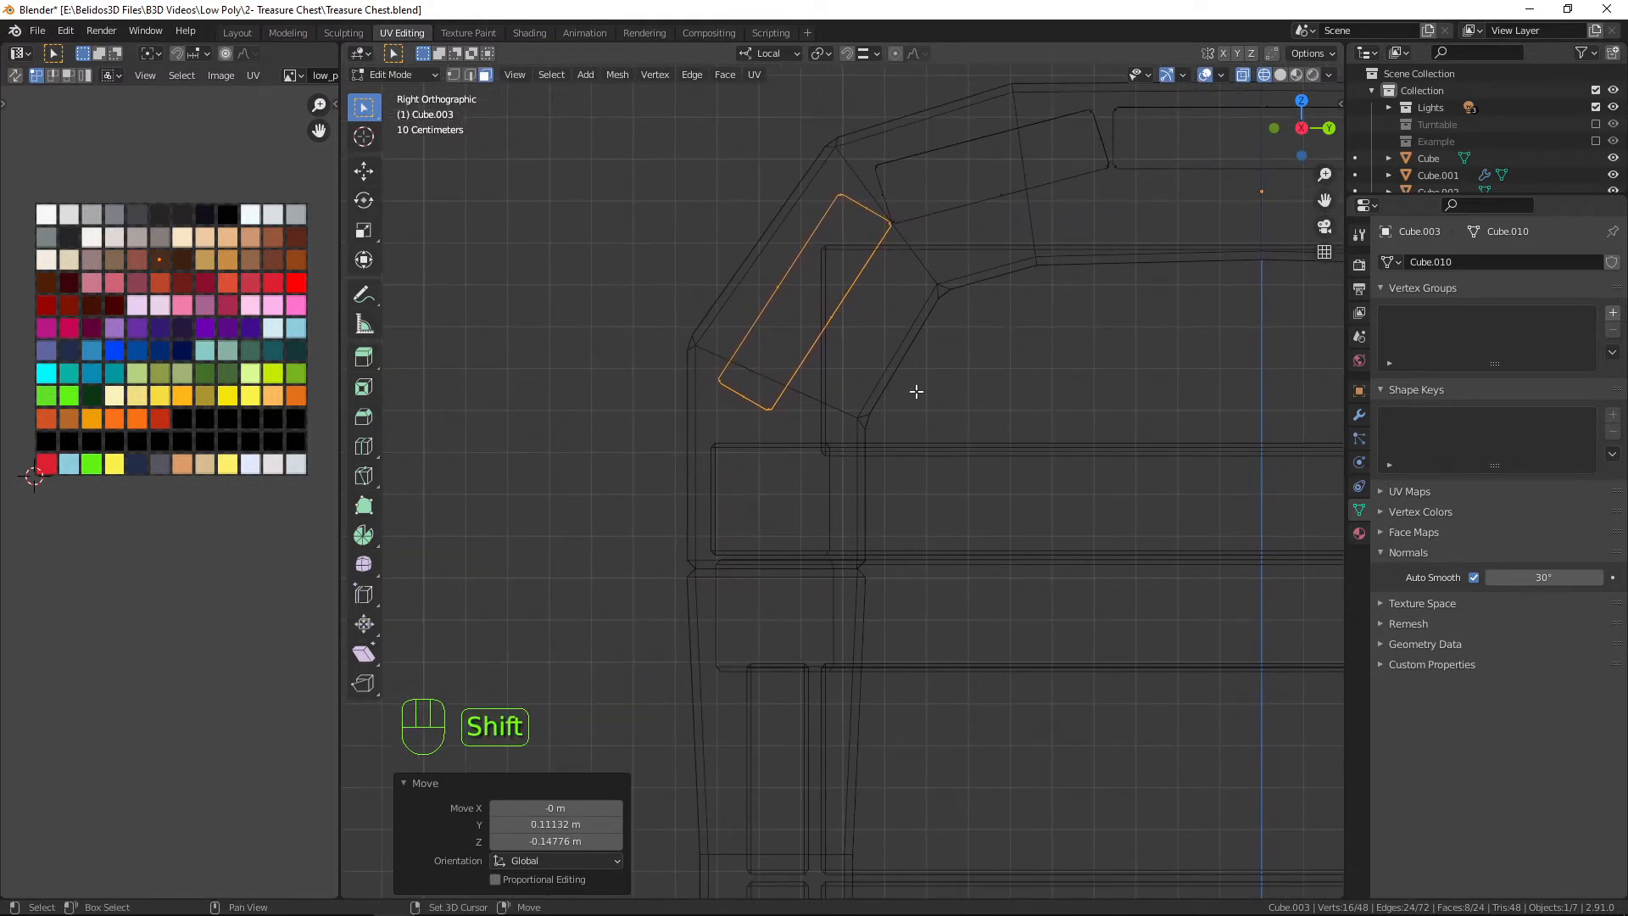
pyautogui.hotkey('shift', 'd')
pyautogui.rightClick(803, 430)
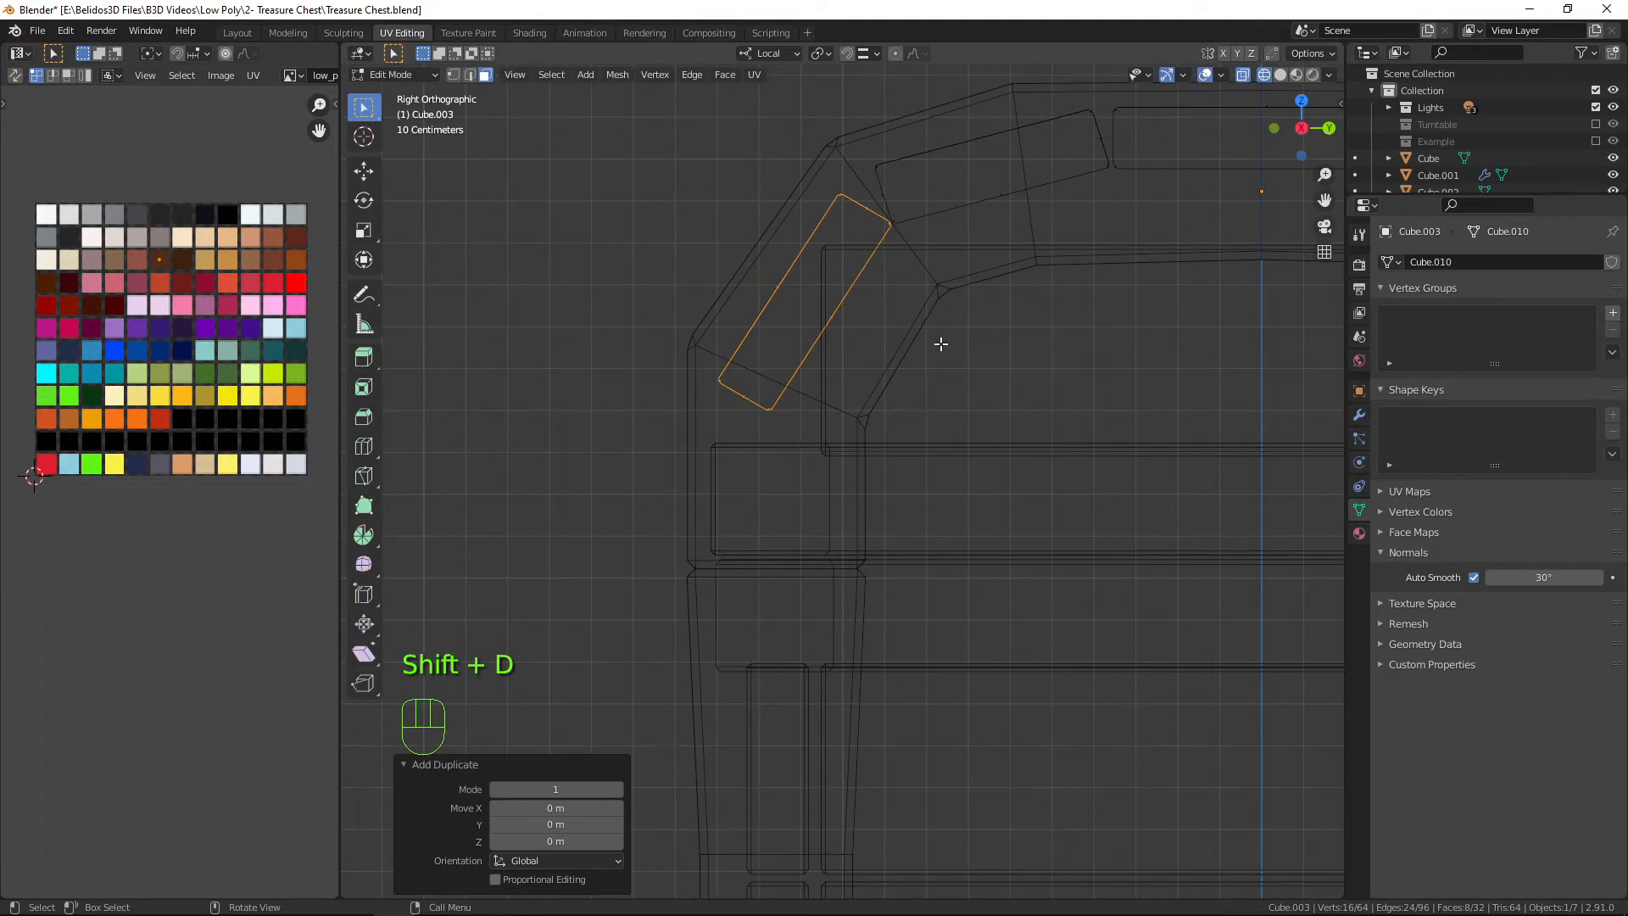
pyautogui.press('r')
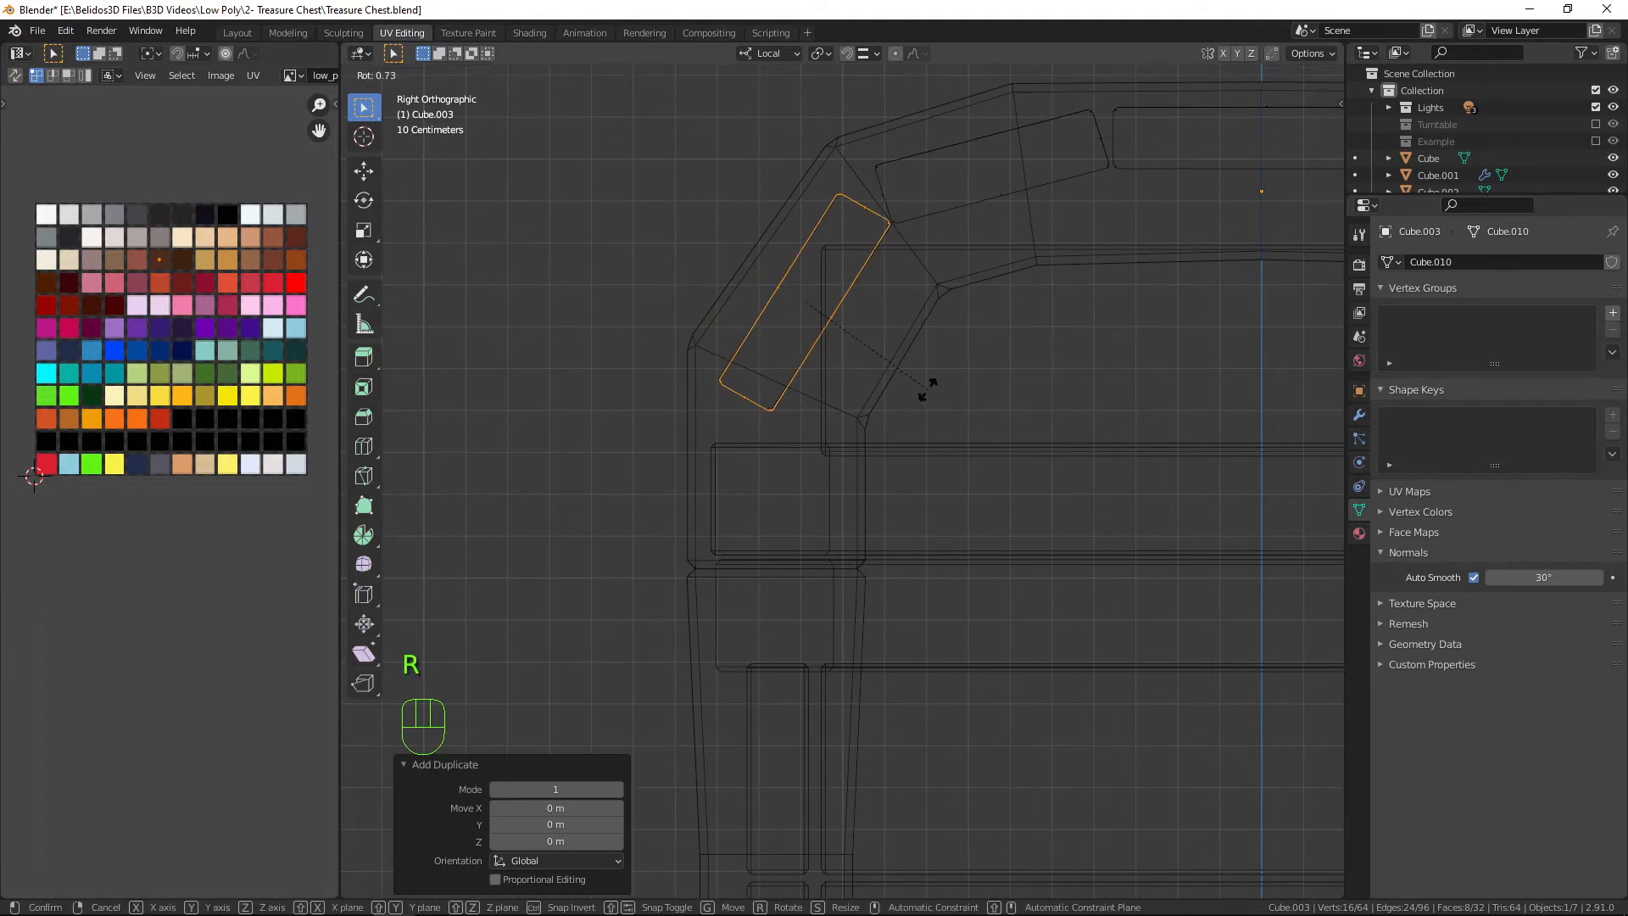
pyautogui.click(964, 316)
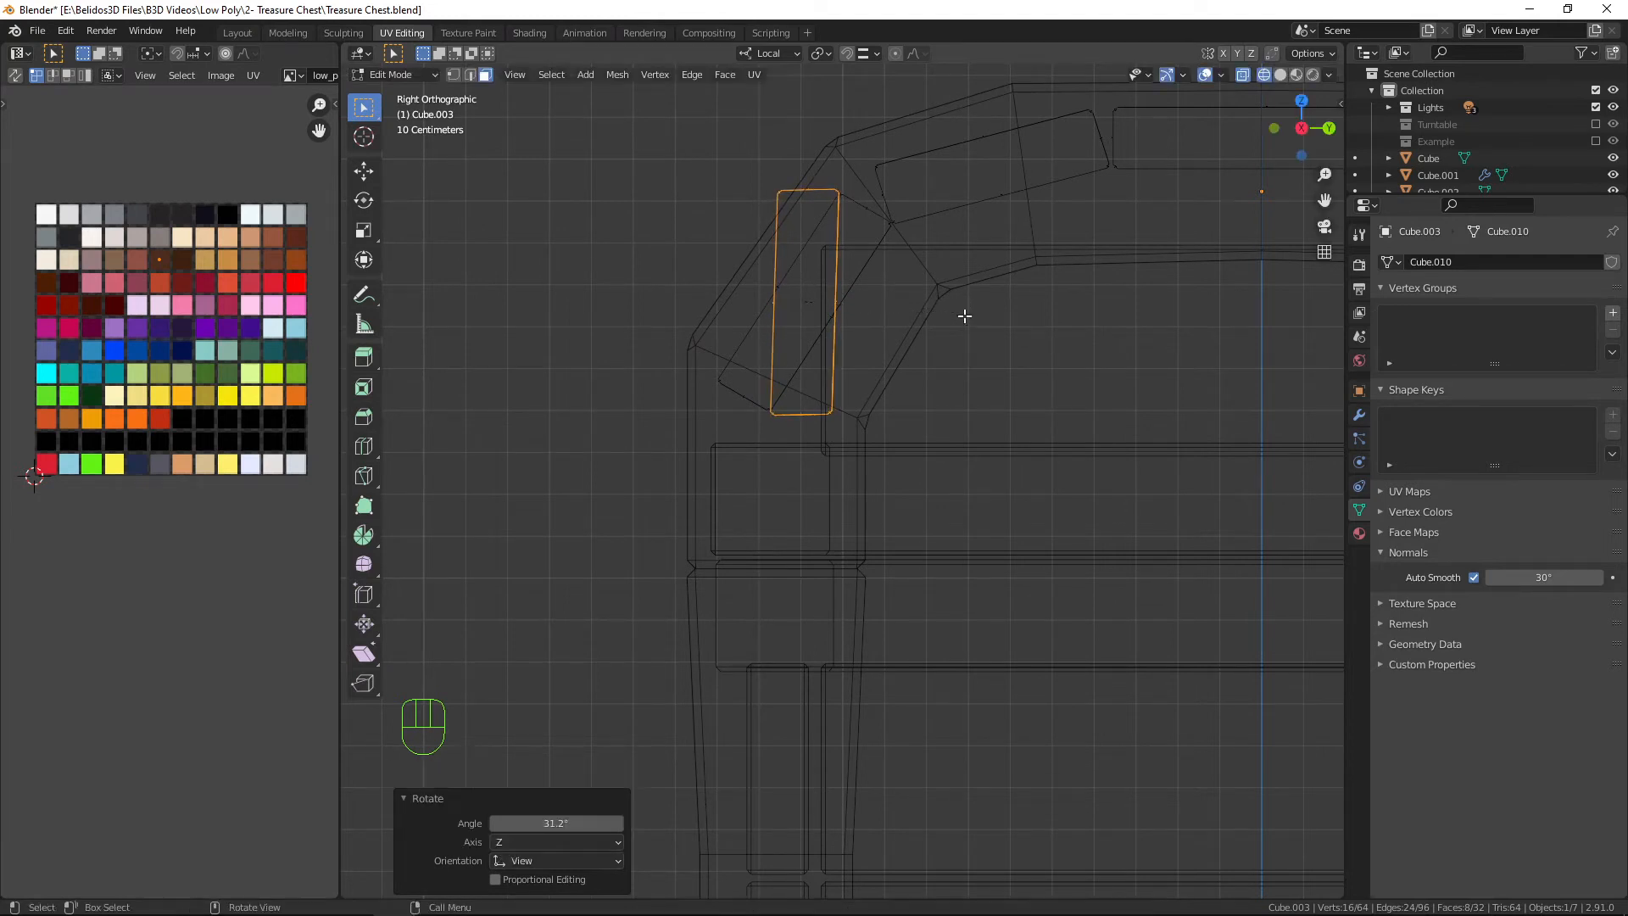
pyautogui.press('g')
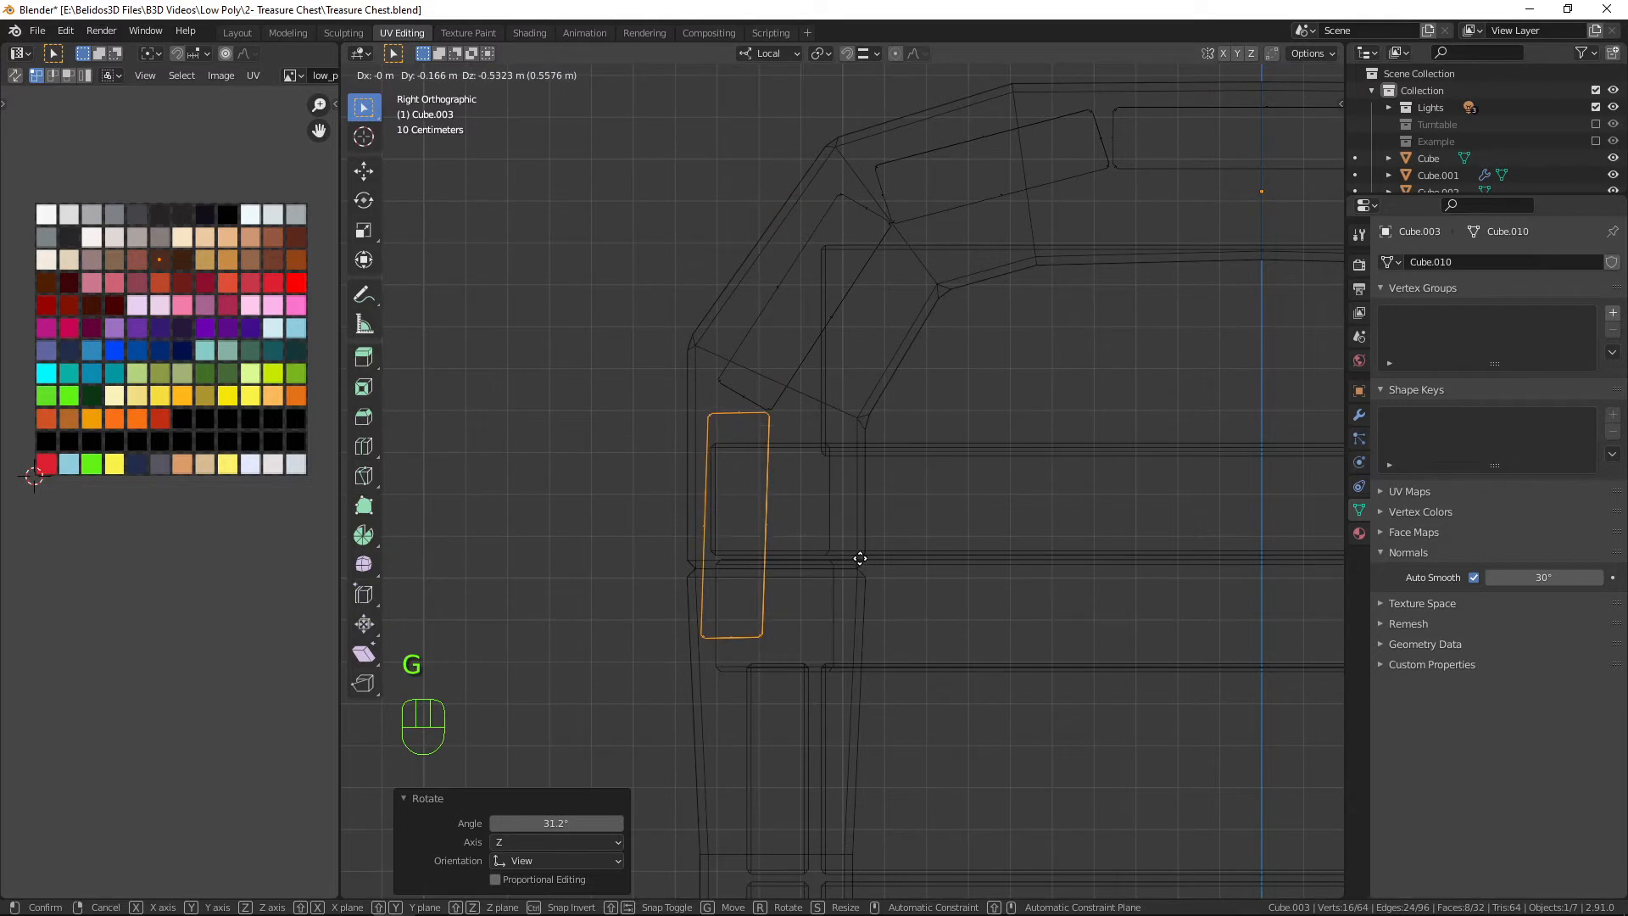
pyautogui.click(859, 558)
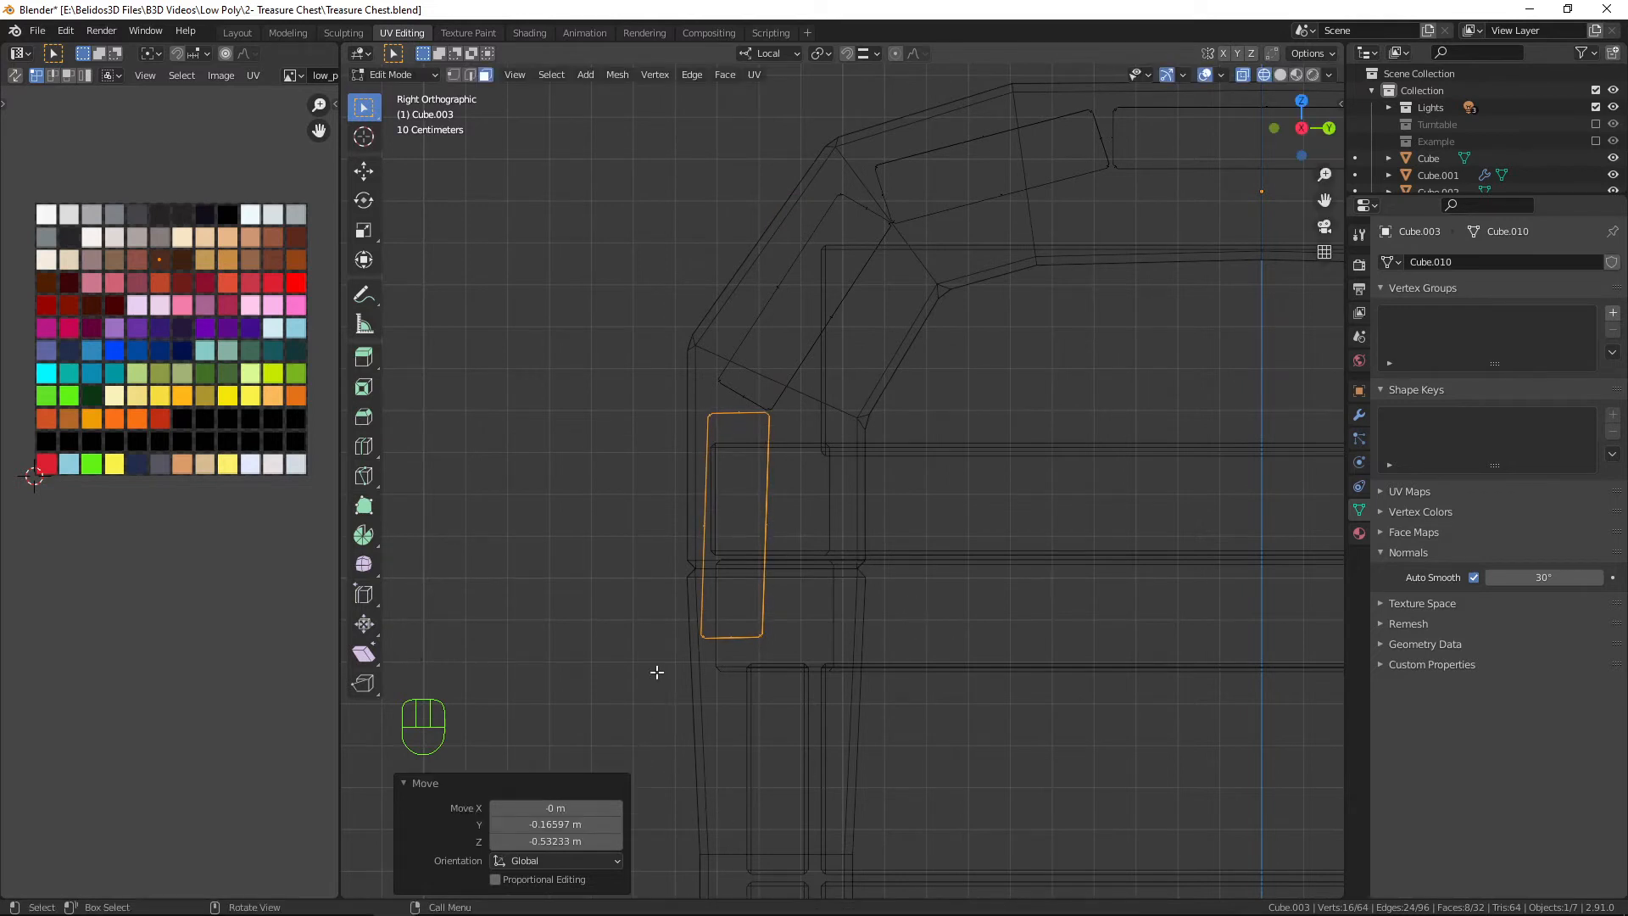
# Shorten the near-vertical plank by raising its lower end about 0.423 m along local Z.
pyautogui.moveTo(650, 610); pyautogui.dragTo(900, 736)
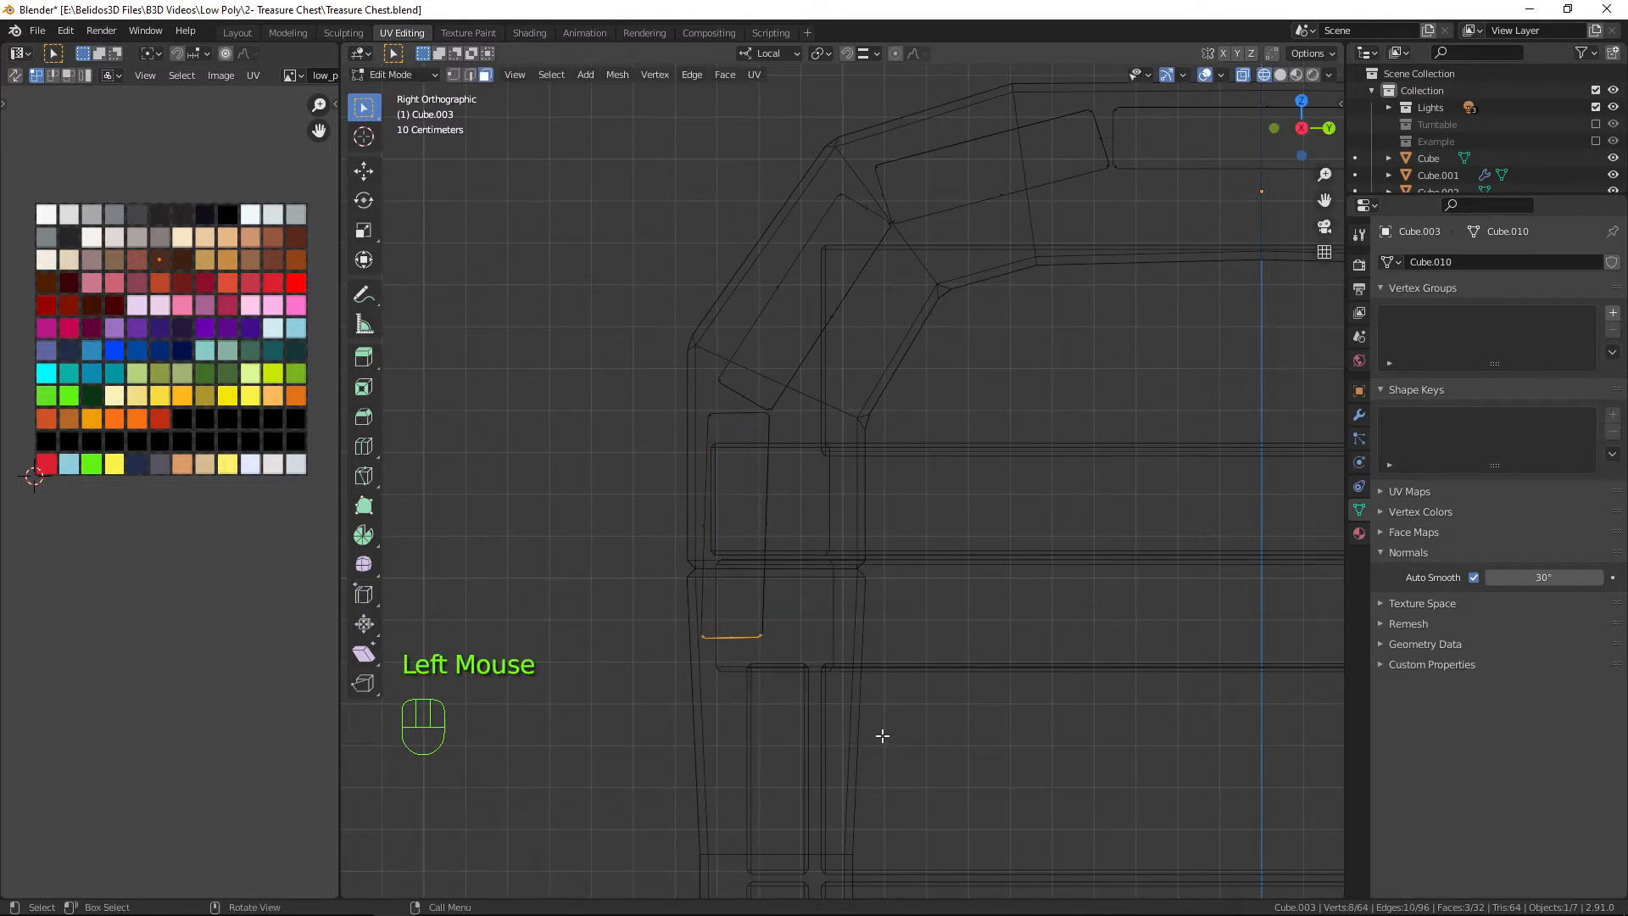
pyautogui.press('g')
pyautogui.press('z')
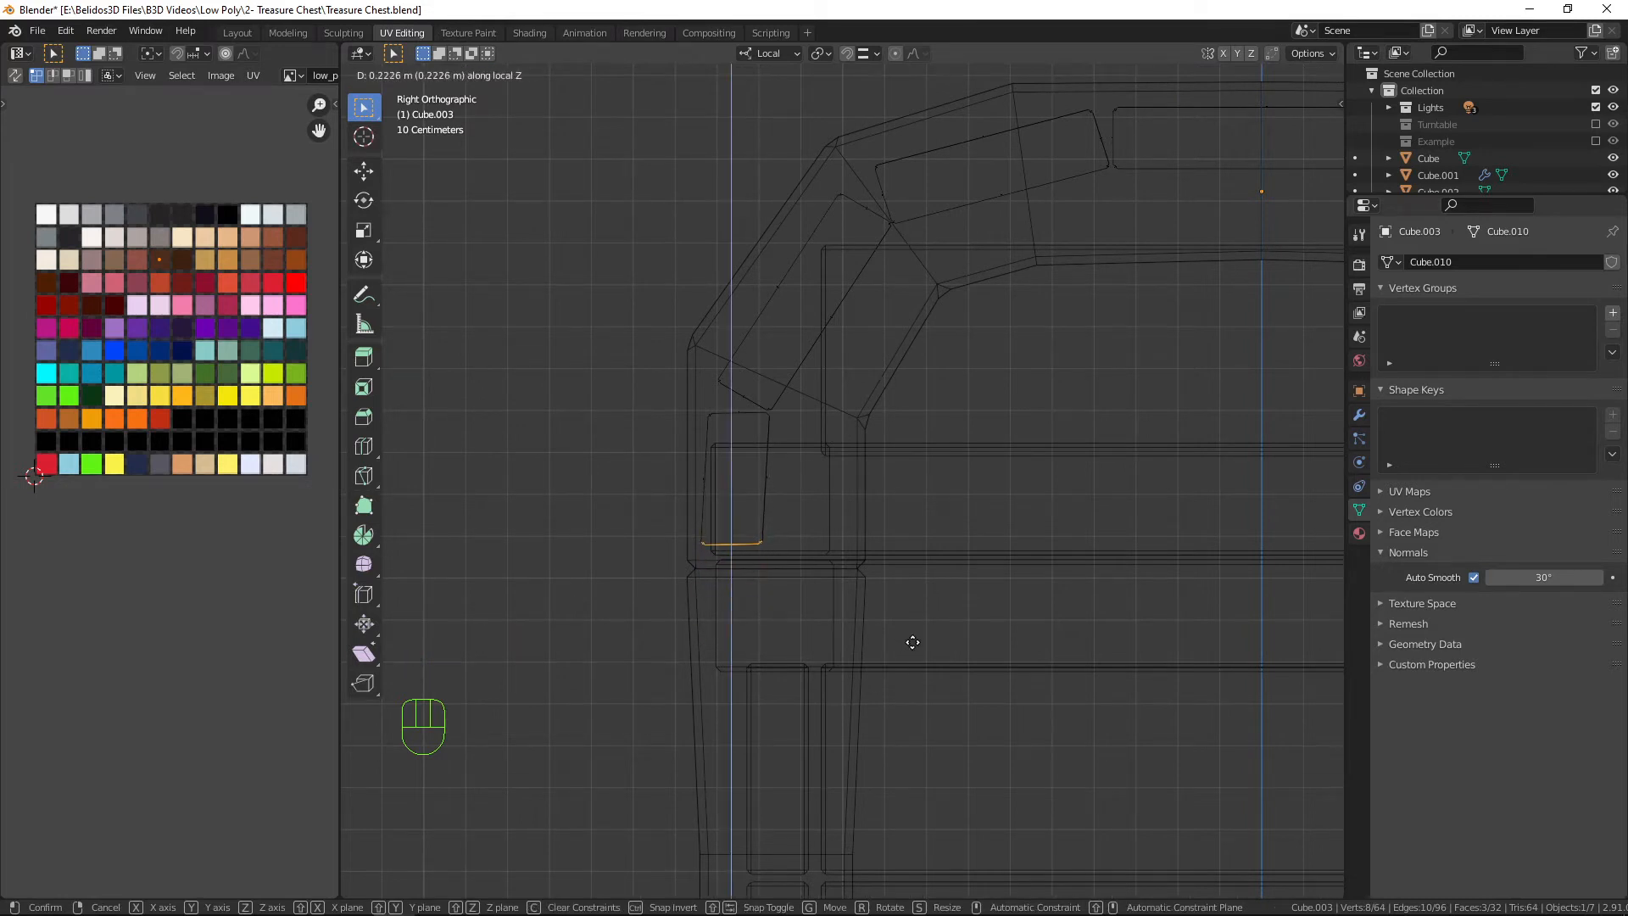
pyautogui.click(950, 558)
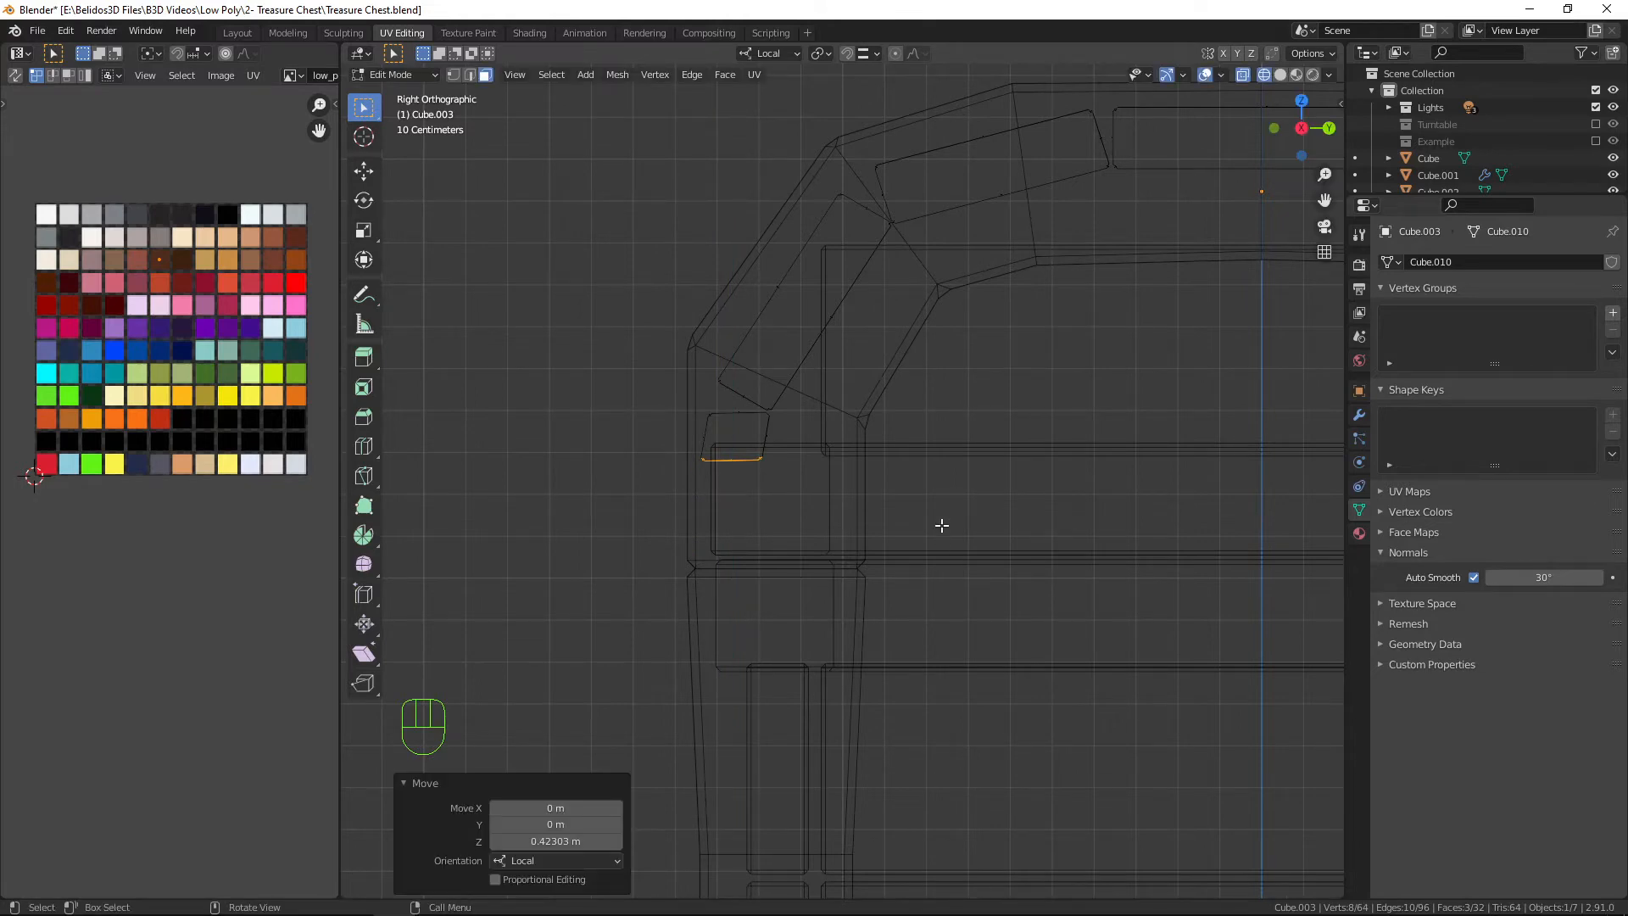
# Deselect everything and examine the fit of the new lid planks against the chest frame in shaded view.
pyautogui.hotkey('shift', 'z')
pyautogui.scroll(-3, 890, 508)
pyautogui.moveTo(890, 508)
pyautogui.mouseDown(button='middle')
pyautogui.moveTo(923, 563)
pyautogui.moveTo(1129, 575)
pyautogui.moveTo(1059, 475)
pyautogui.moveTo(975, 542)
pyautogui.moveTo(891, 516)
pyautogui.moveTo(938, 603)
pyautogui.moveTo(1068, 545)
pyautogui.moveTo(771, 658)
pyautogui.moveTo(1187, 587)
pyautogui.moveTo(818, 618)
pyautogui.mouseUp(button='middle')
pyautogui.scroll(-4, 1129, 576)
pyautogui.scroll(5, 934, 556)
pyautogui.moveTo(933, 557); pyautogui.dragTo(864, 472, button='middle')
pyautogui.press('a')
pyautogui.press('a')
pyautogui.press('a')
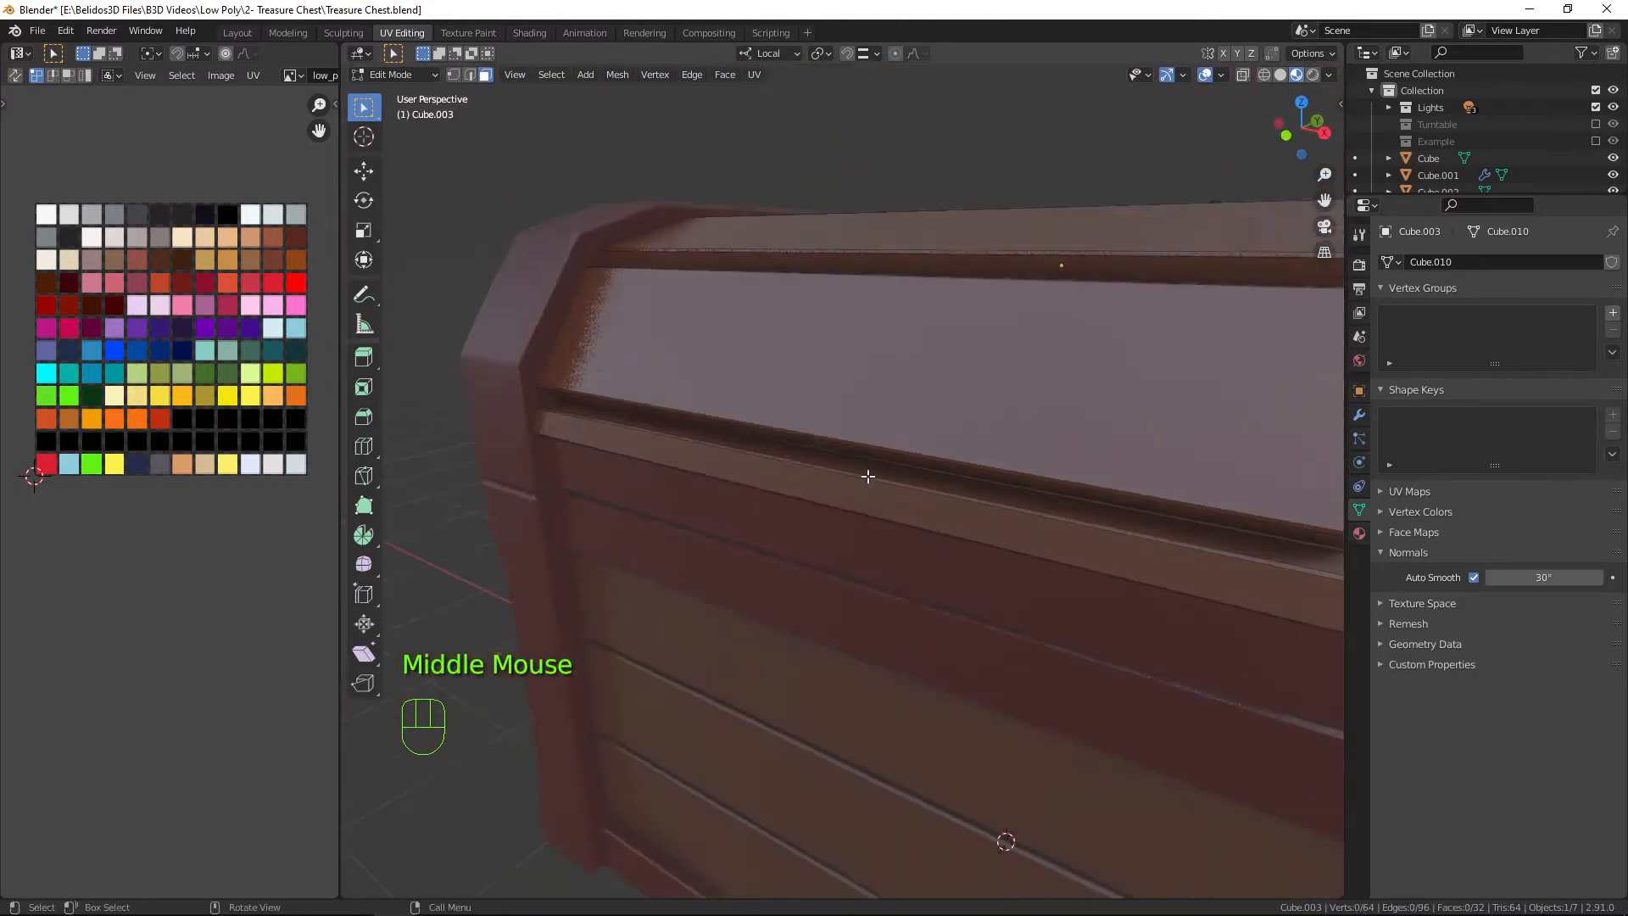
pyautogui.scroll(-3, 1027, 361)
pyautogui.keyDown('shift'); pyautogui.moveTo(1027, 360); pyautogui.dragTo(886, 472, button='middle'); pyautogui.keyUp('shift')
pyautogui.scroll(2, 744, 581)
# Add one centred lengthwise loop cut to the top lid plank of the planks object.
pyautogui.press('Tab')
pyautogui.click(897, 589)
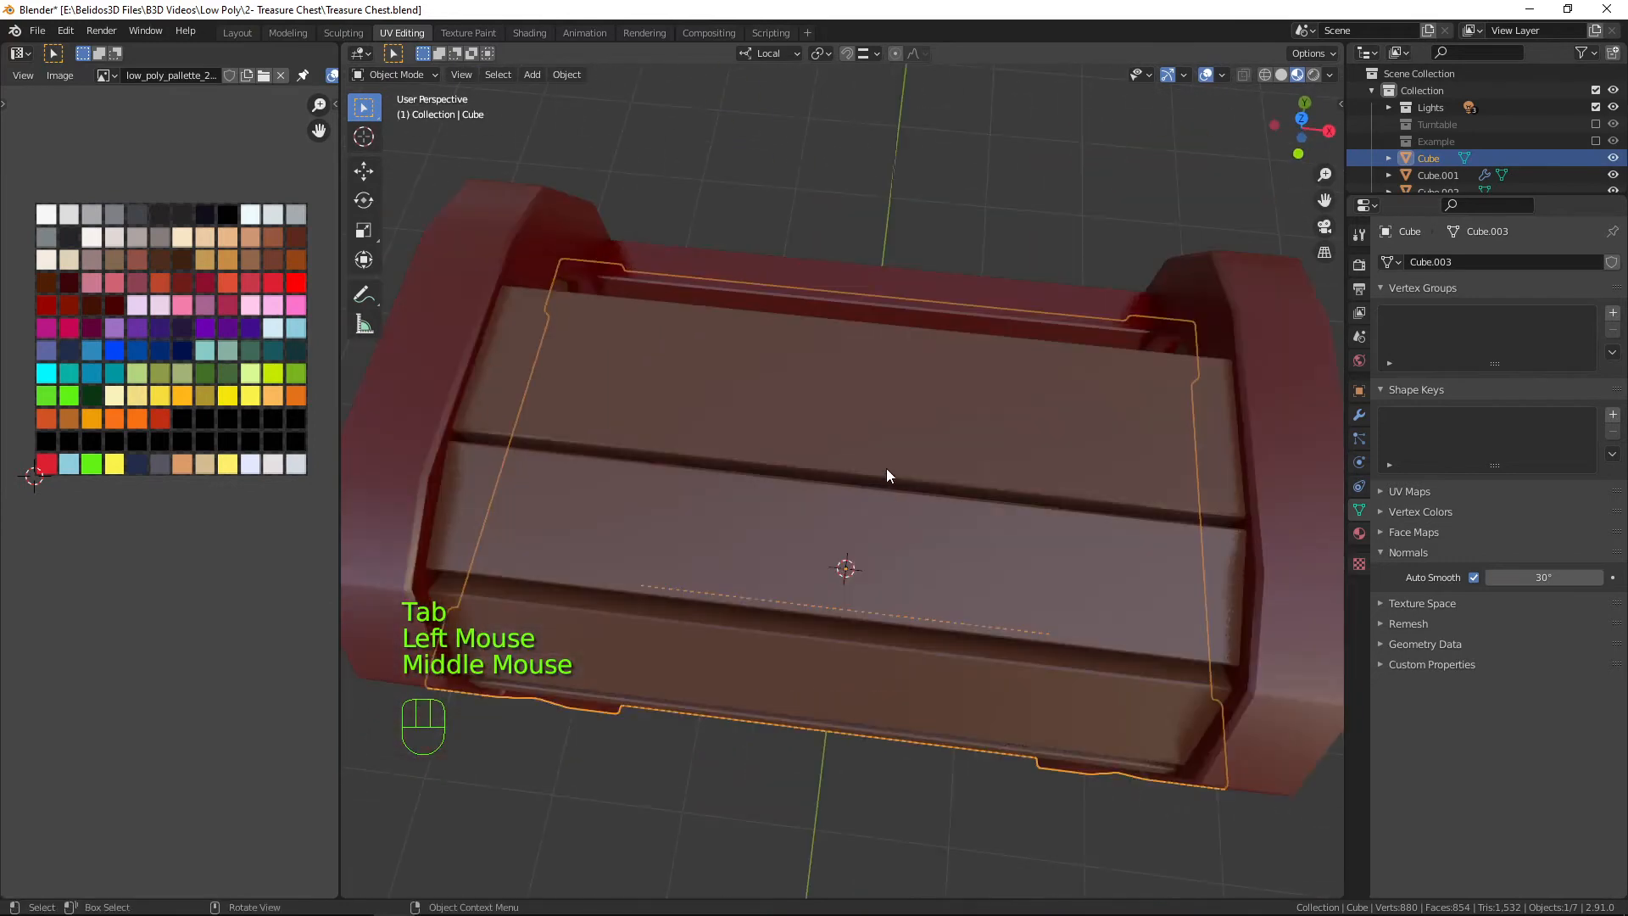
pyautogui.click(887, 468)
pyautogui.press('Tab')
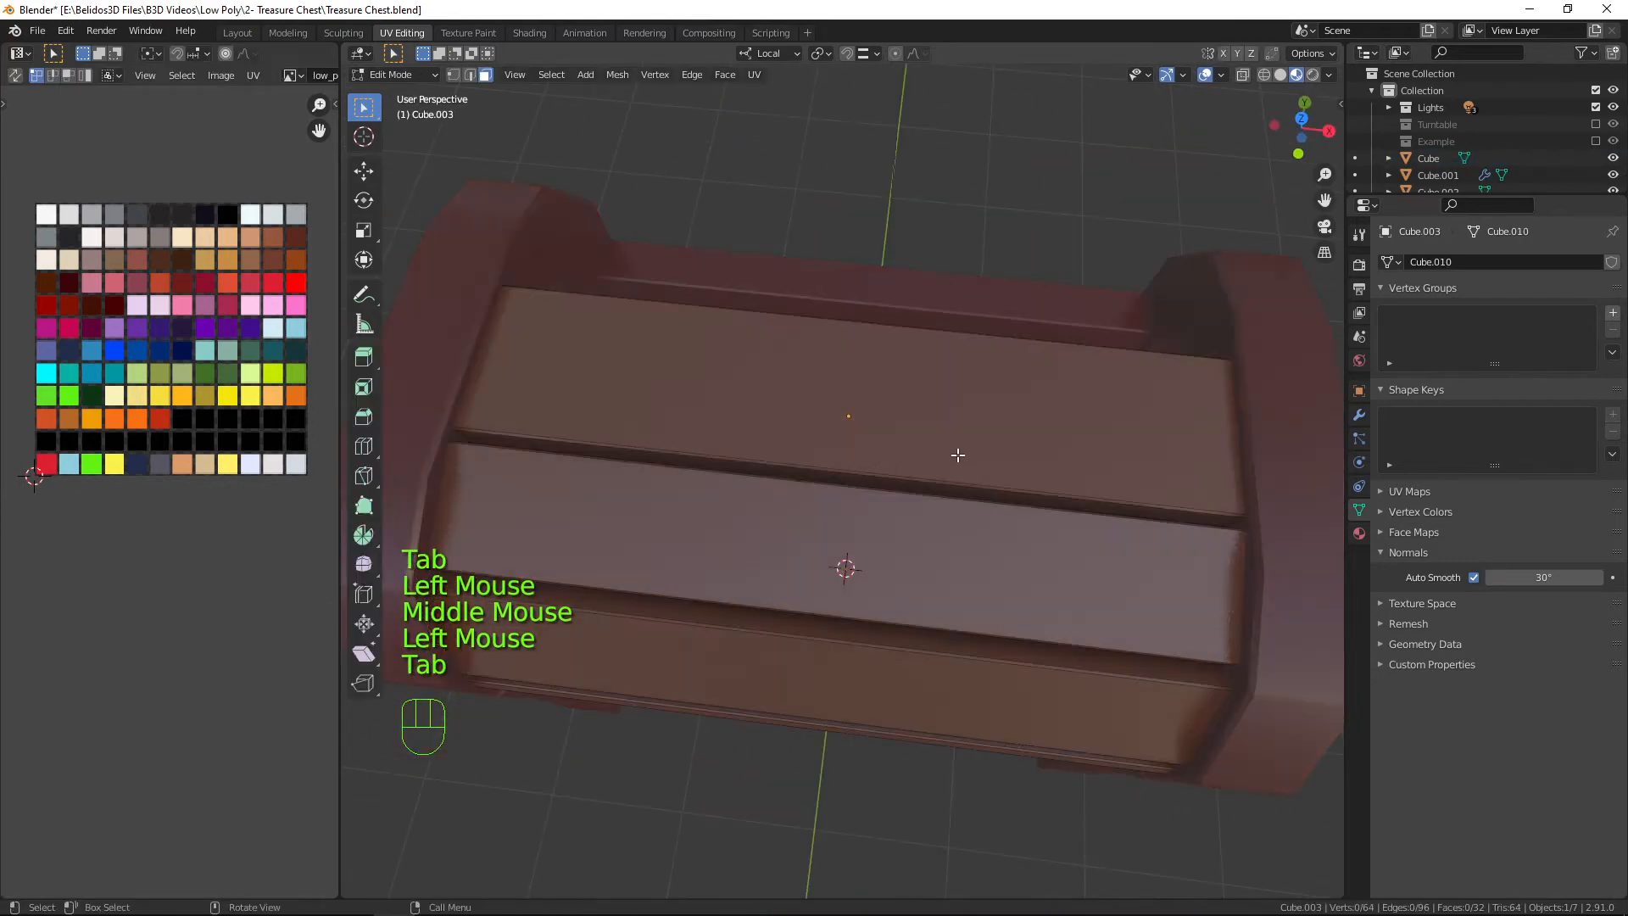
pyautogui.hotkey('ctrl', 'r')
pyautogui.click(1240, 460)
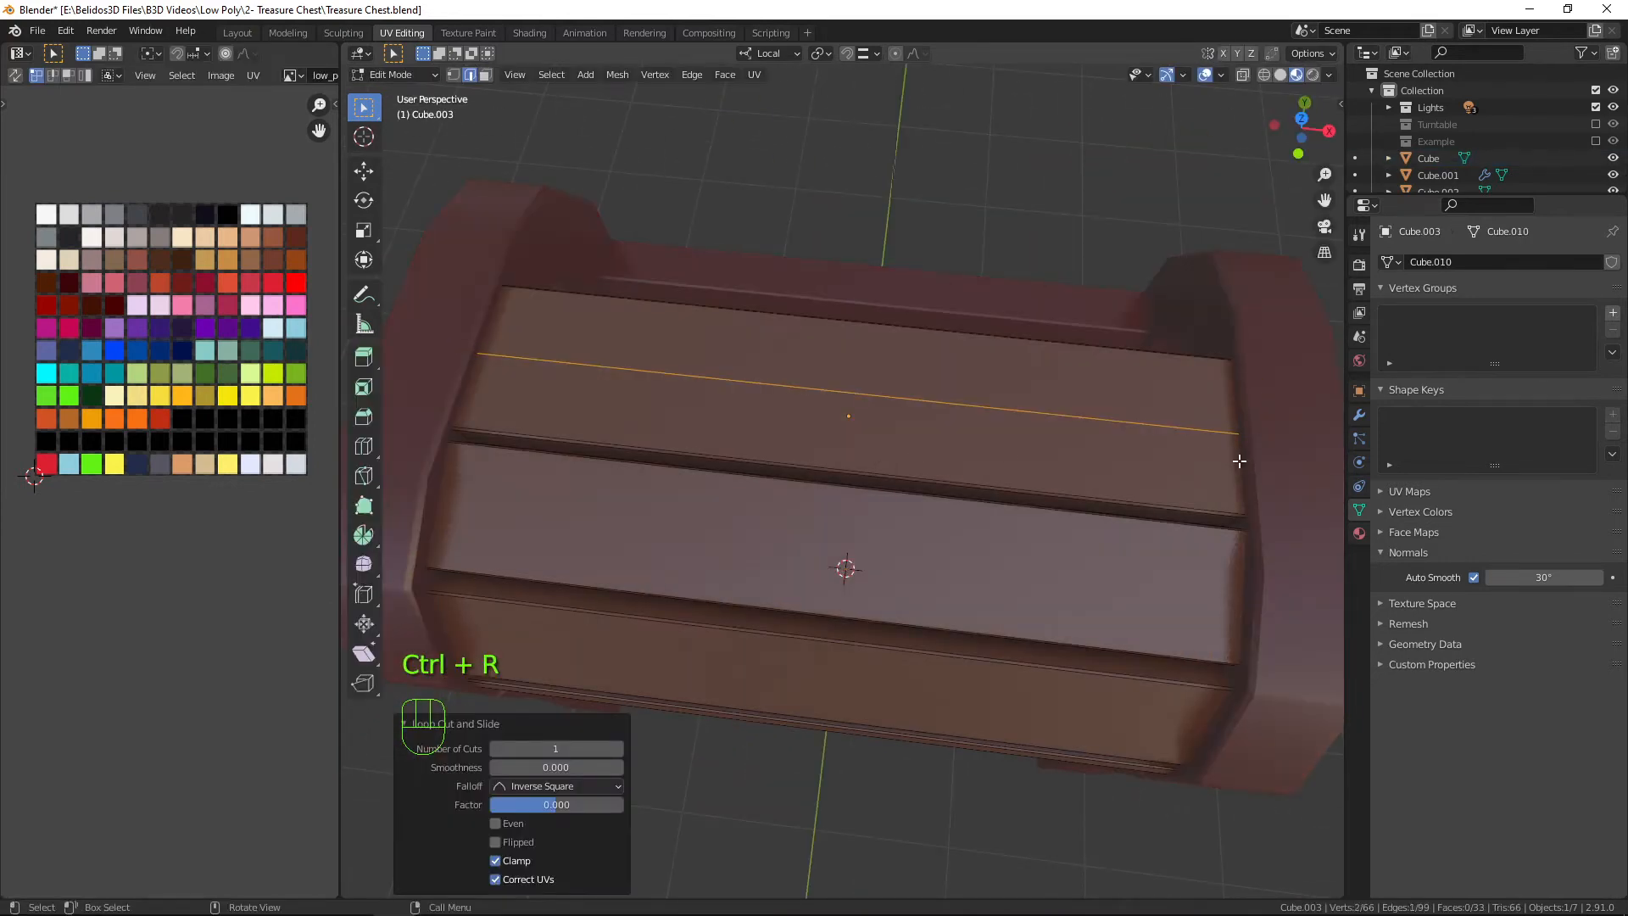
# Delete the rear half of the top lid plank up to its centre cut, and return to the shaded view.
pyautogui.press('KP_7')
pyautogui.scroll(-4, 1086, 348)
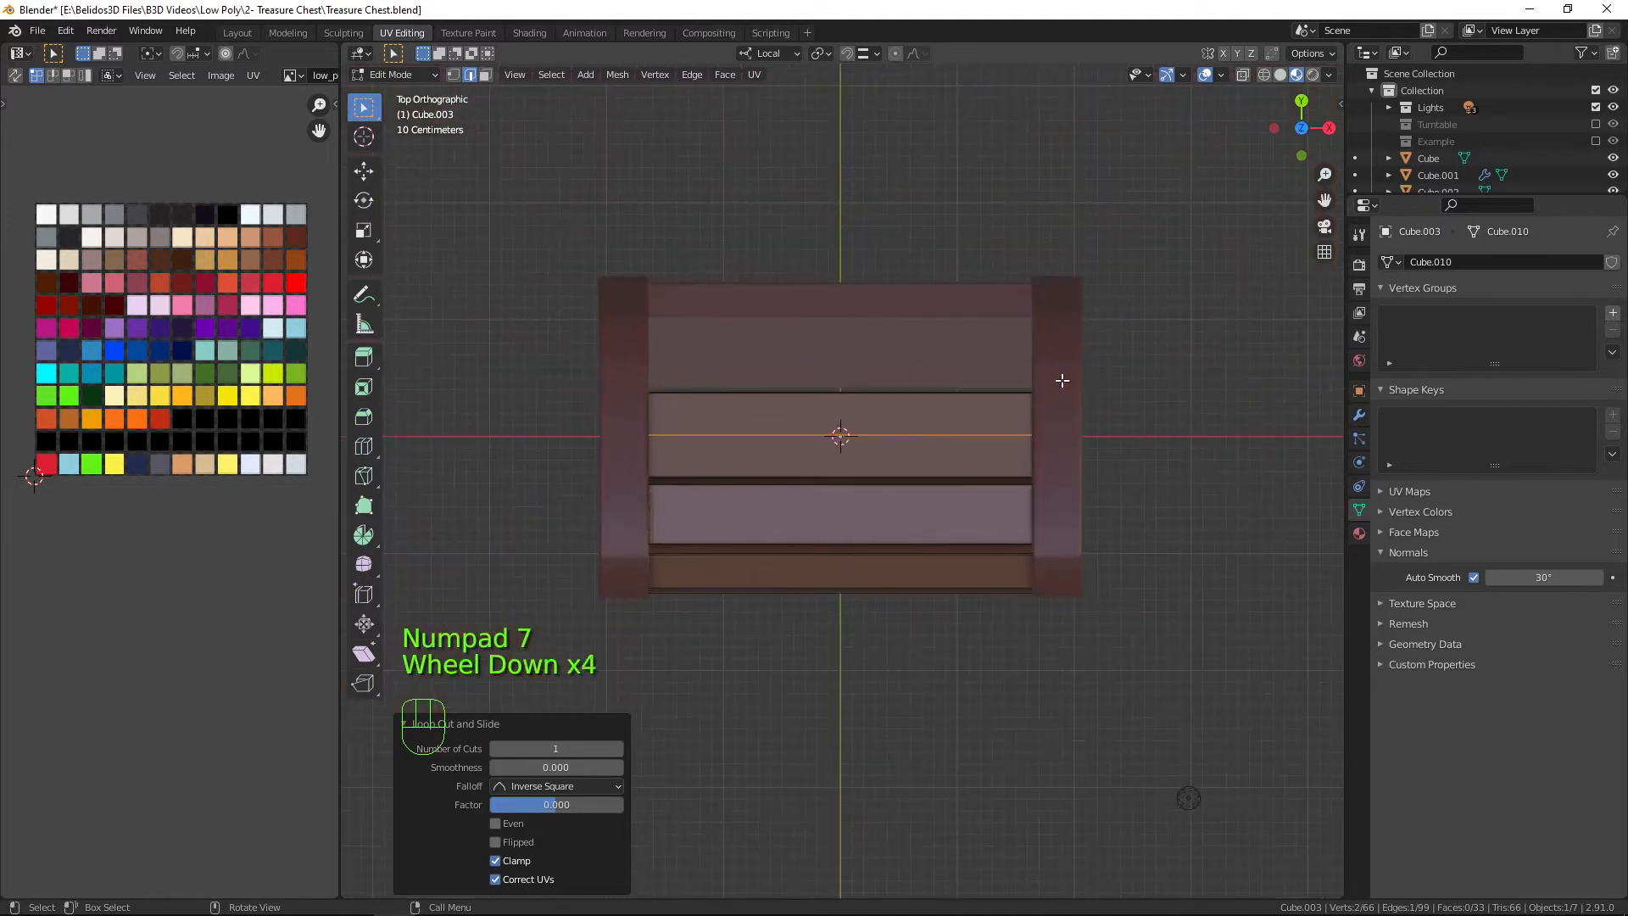
pyautogui.press('shift')
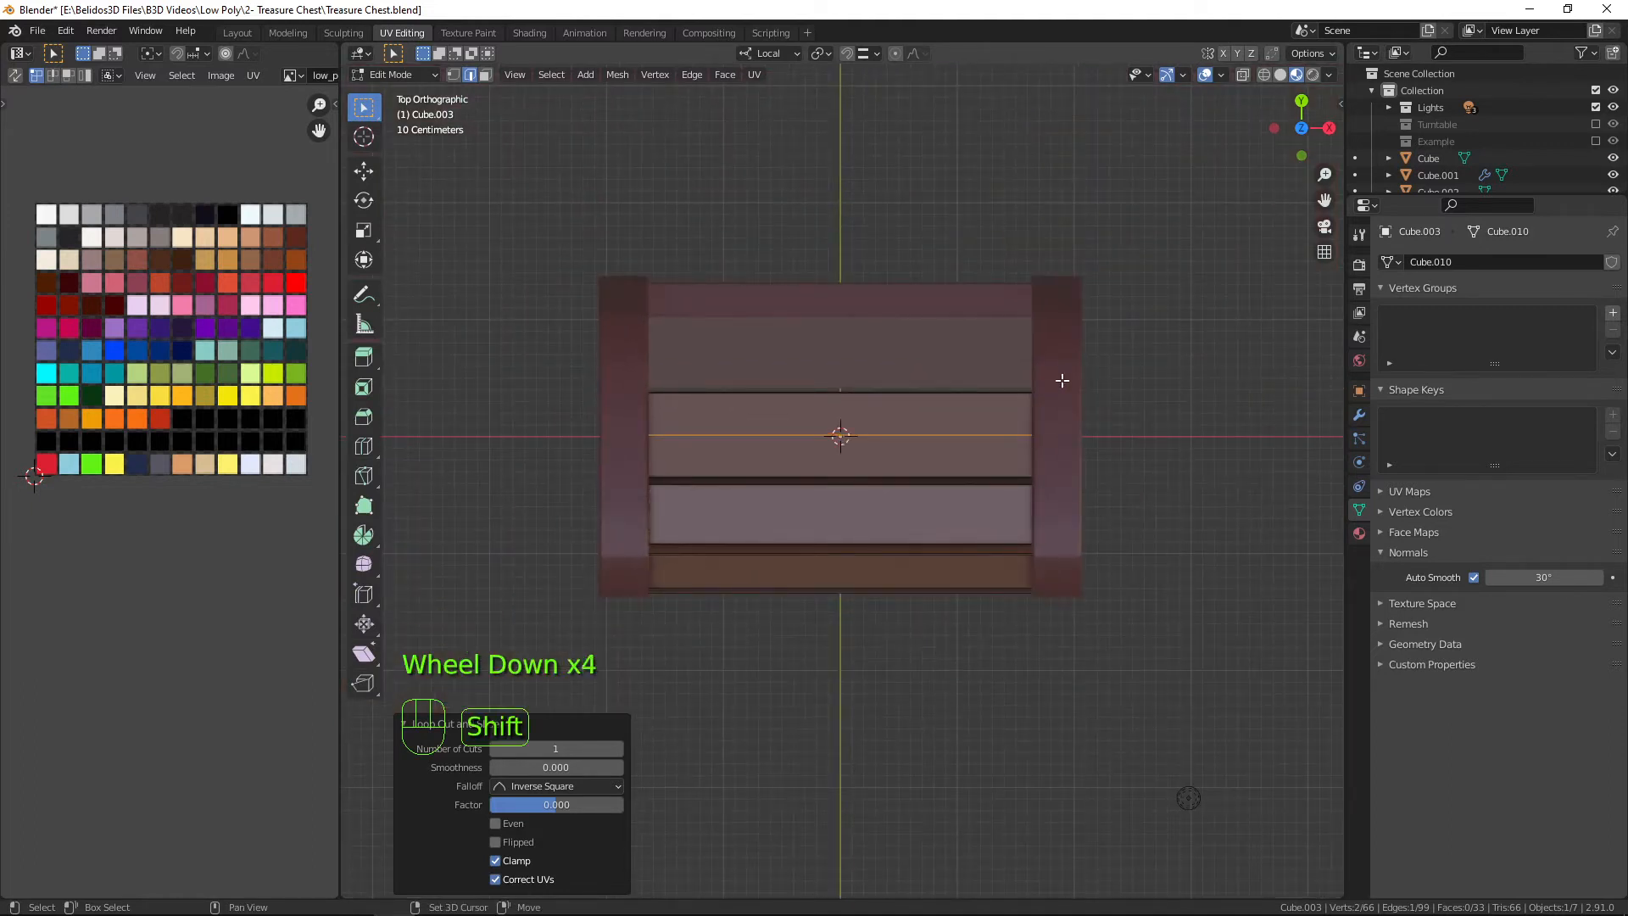
pyautogui.hotkey('shift', 'z')
pyautogui.moveTo(458, 286); pyautogui.dragTo(1273, 437)
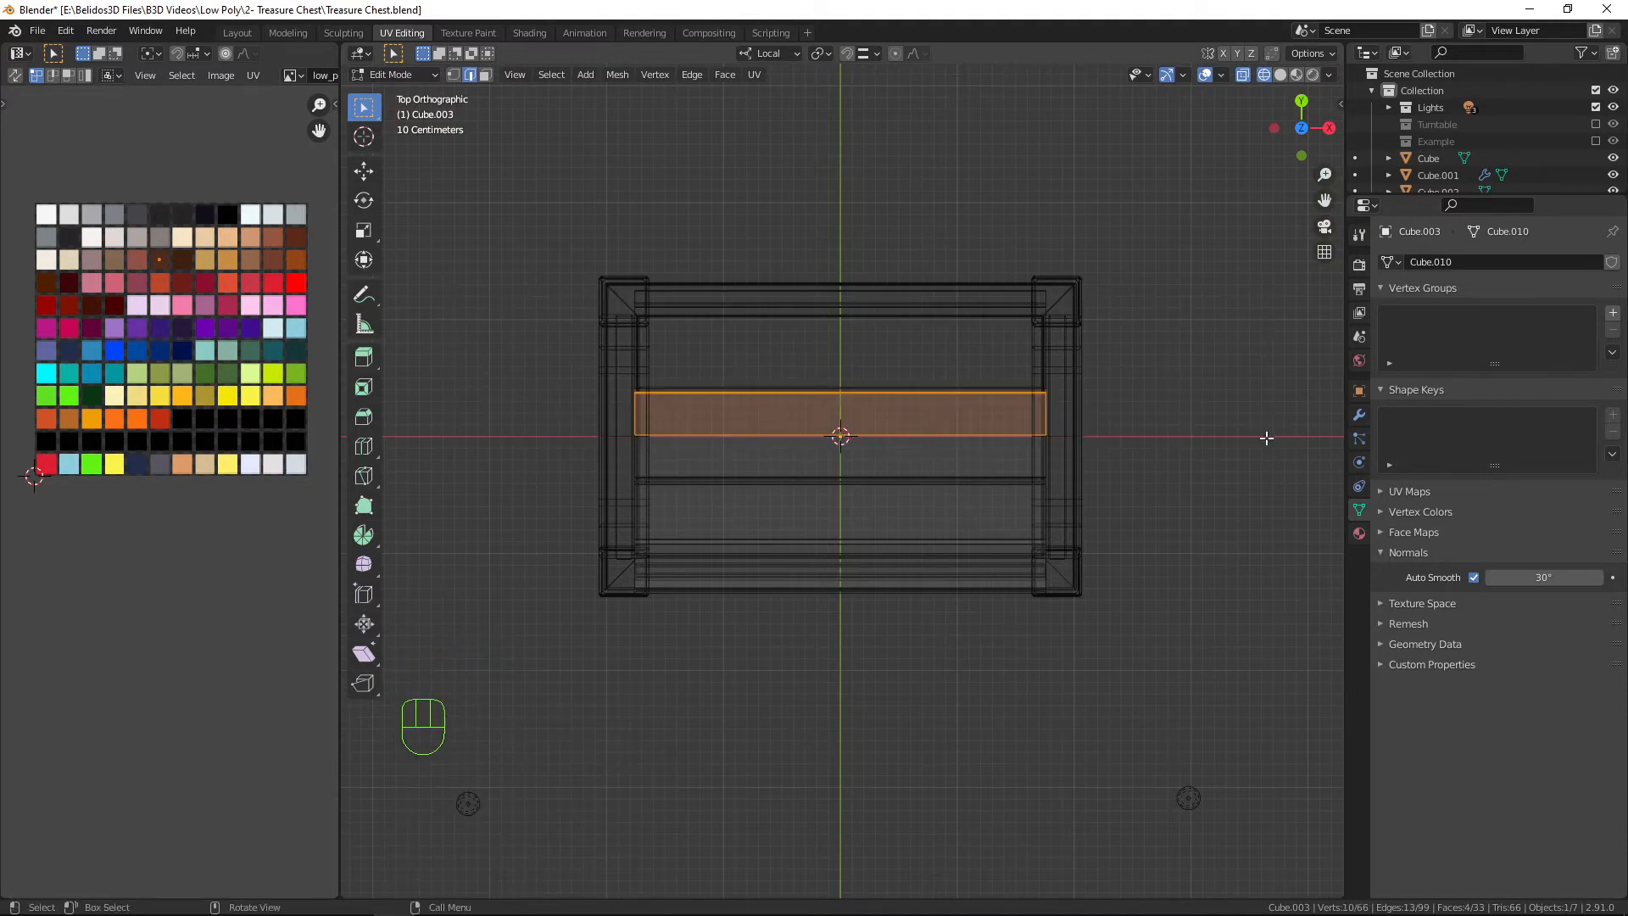
pyautogui.press('x')
pyautogui.click(1265, 438)
pyautogui.moveTo(1221, 477)
pyautogui.mouseDown(button='middle')
pyautogui.moveTo(1195, 436)
pyautogui.moveTo(1065, 381)
pyautogui.moveTo(1181, 425)
pyautogui.mouseUp(button='middle')
pyautogui.hotkey('shift', 'z')
pyautogui.moveTo(1113, 468); pyautogui.dragTo(938, 420, button='middle')
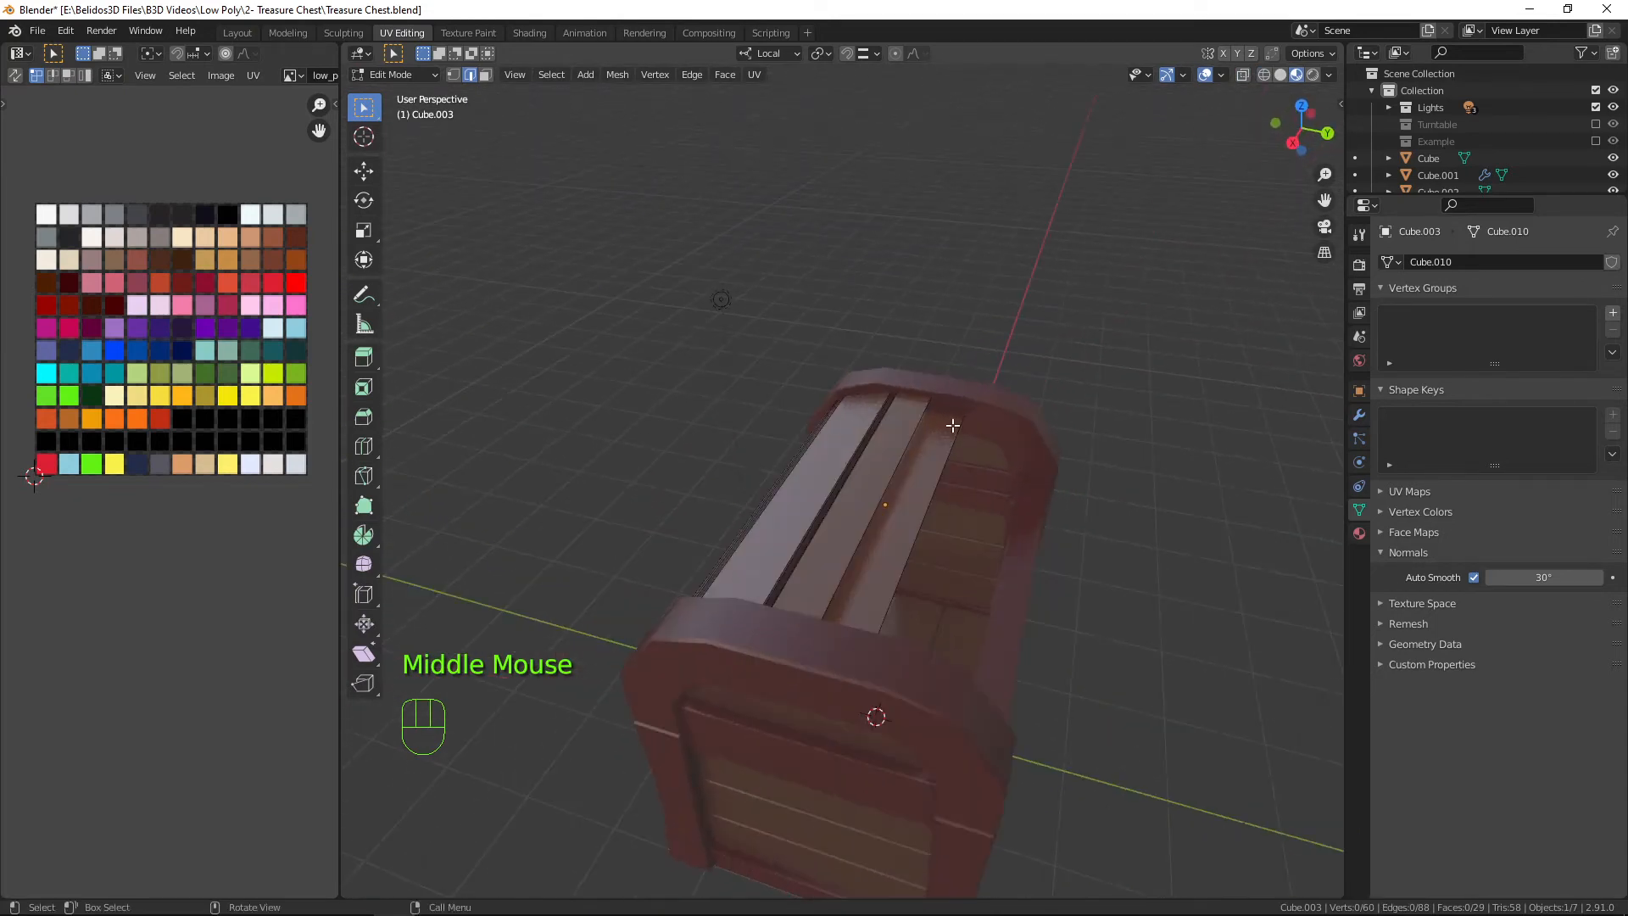
# Add one centred lengthwise loop cut to the remaining full-width face of the top lid plank.
pyautogui.hotkey('ctrl', 'r')
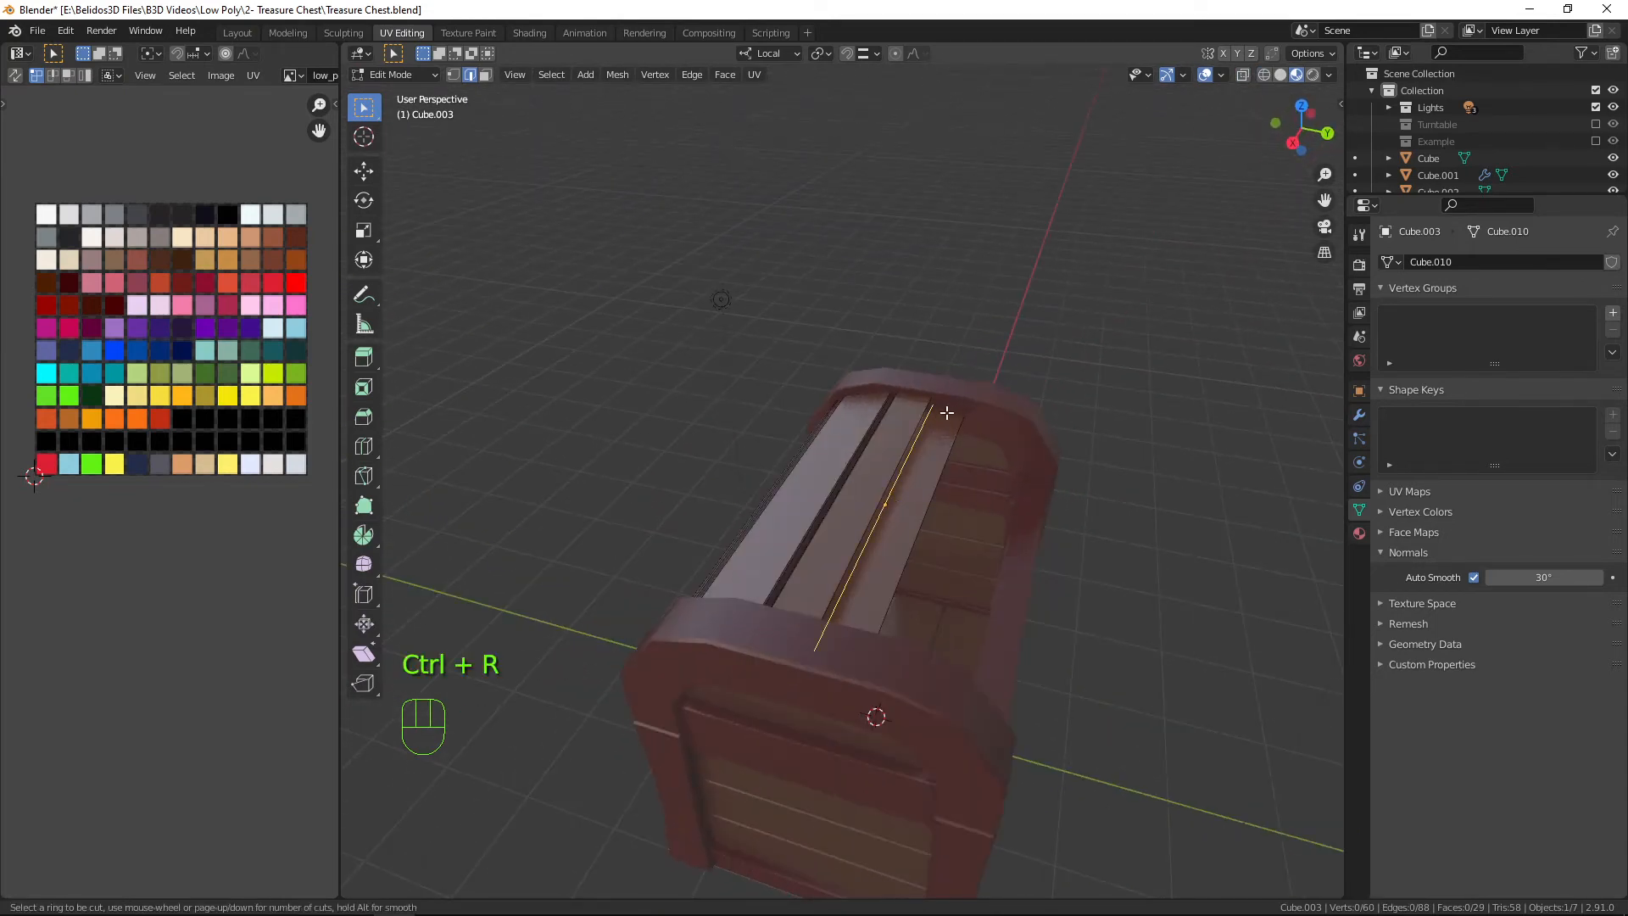
pyautogui.click(946, 413)
pyautogui.rightClick(946, 413)
# Delete the rear half of the newly cut top plank face using a wireframe top view, and return to the shaded view.
pyautogui.press('KP_7')
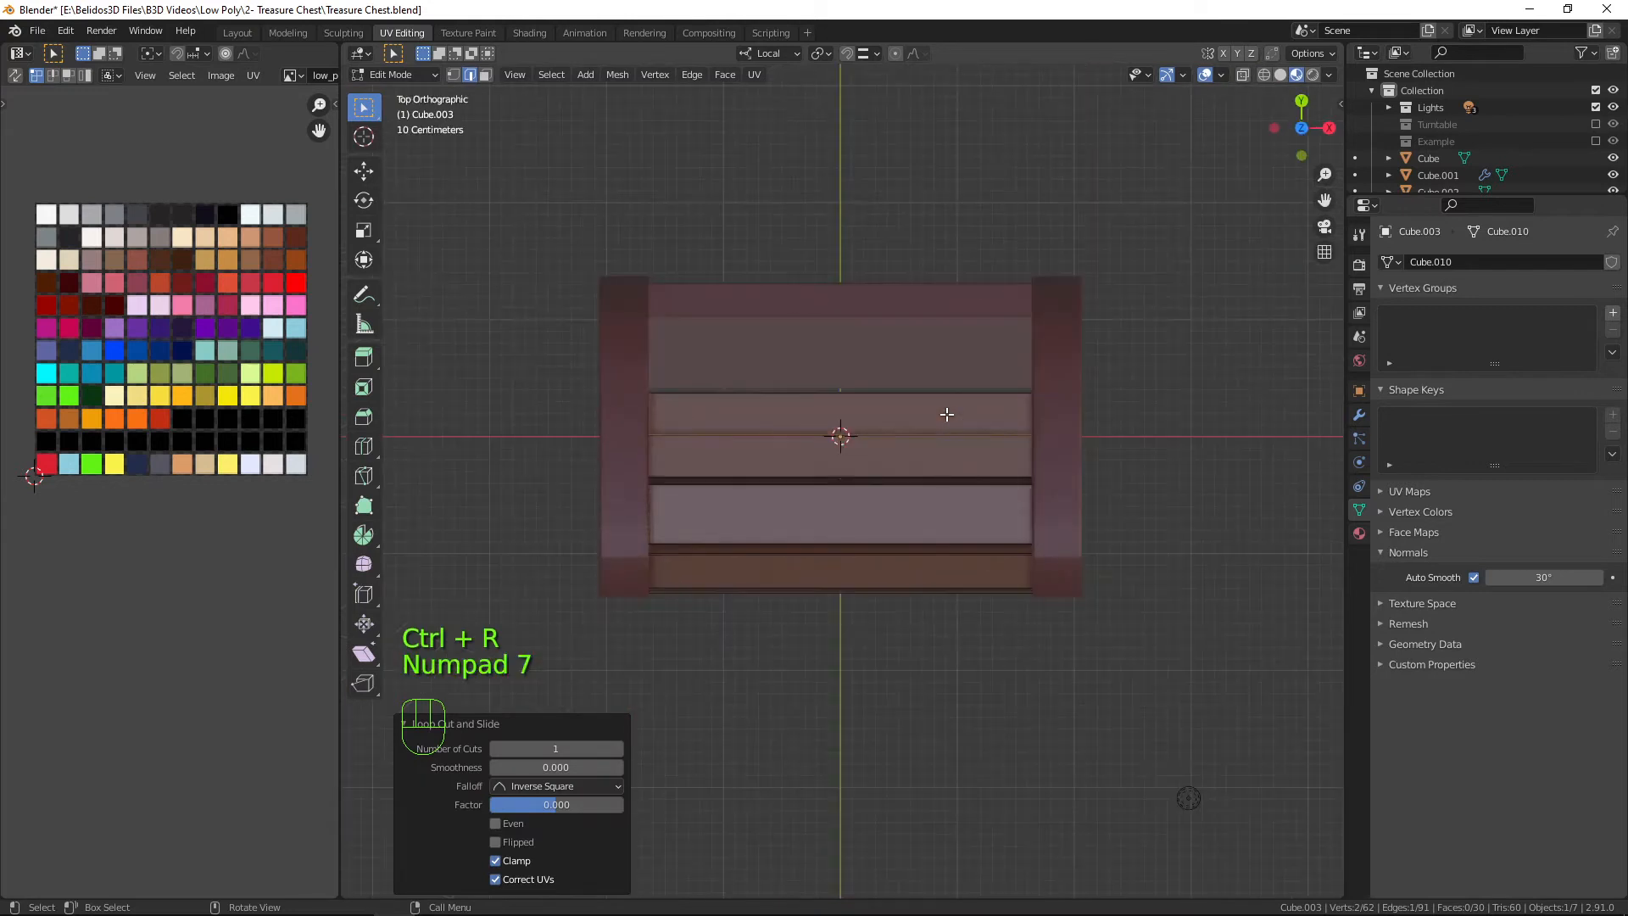
pyautogui.hotkey('shift', 'z')
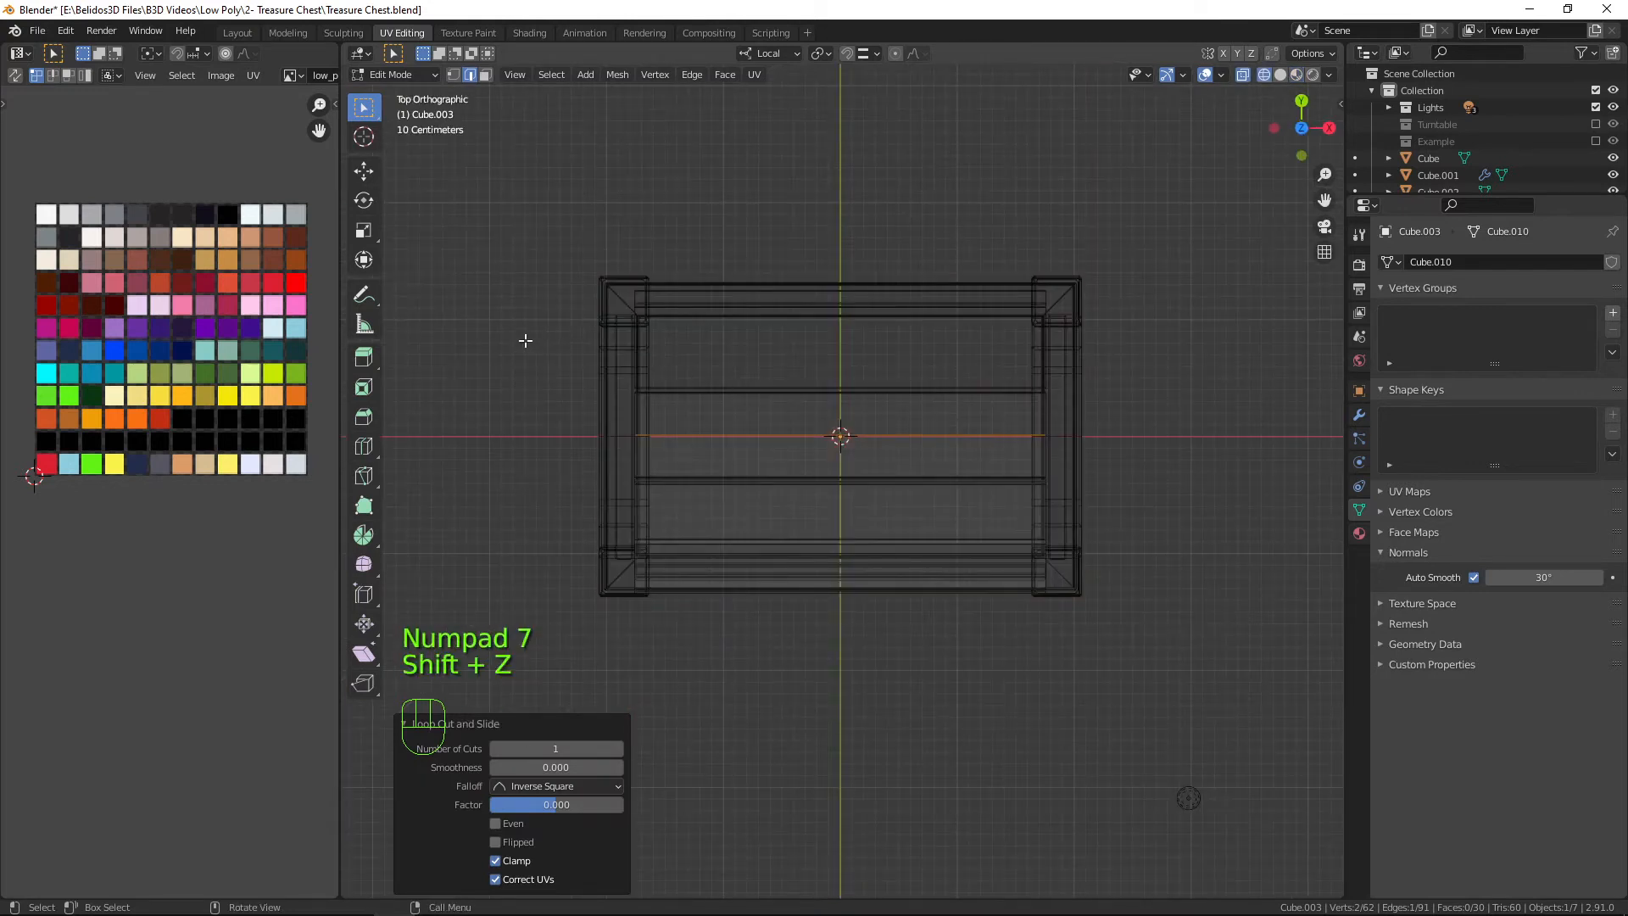
pyautogui.moveTo(526, 340); pyautogui.dragTo(1231, 445)
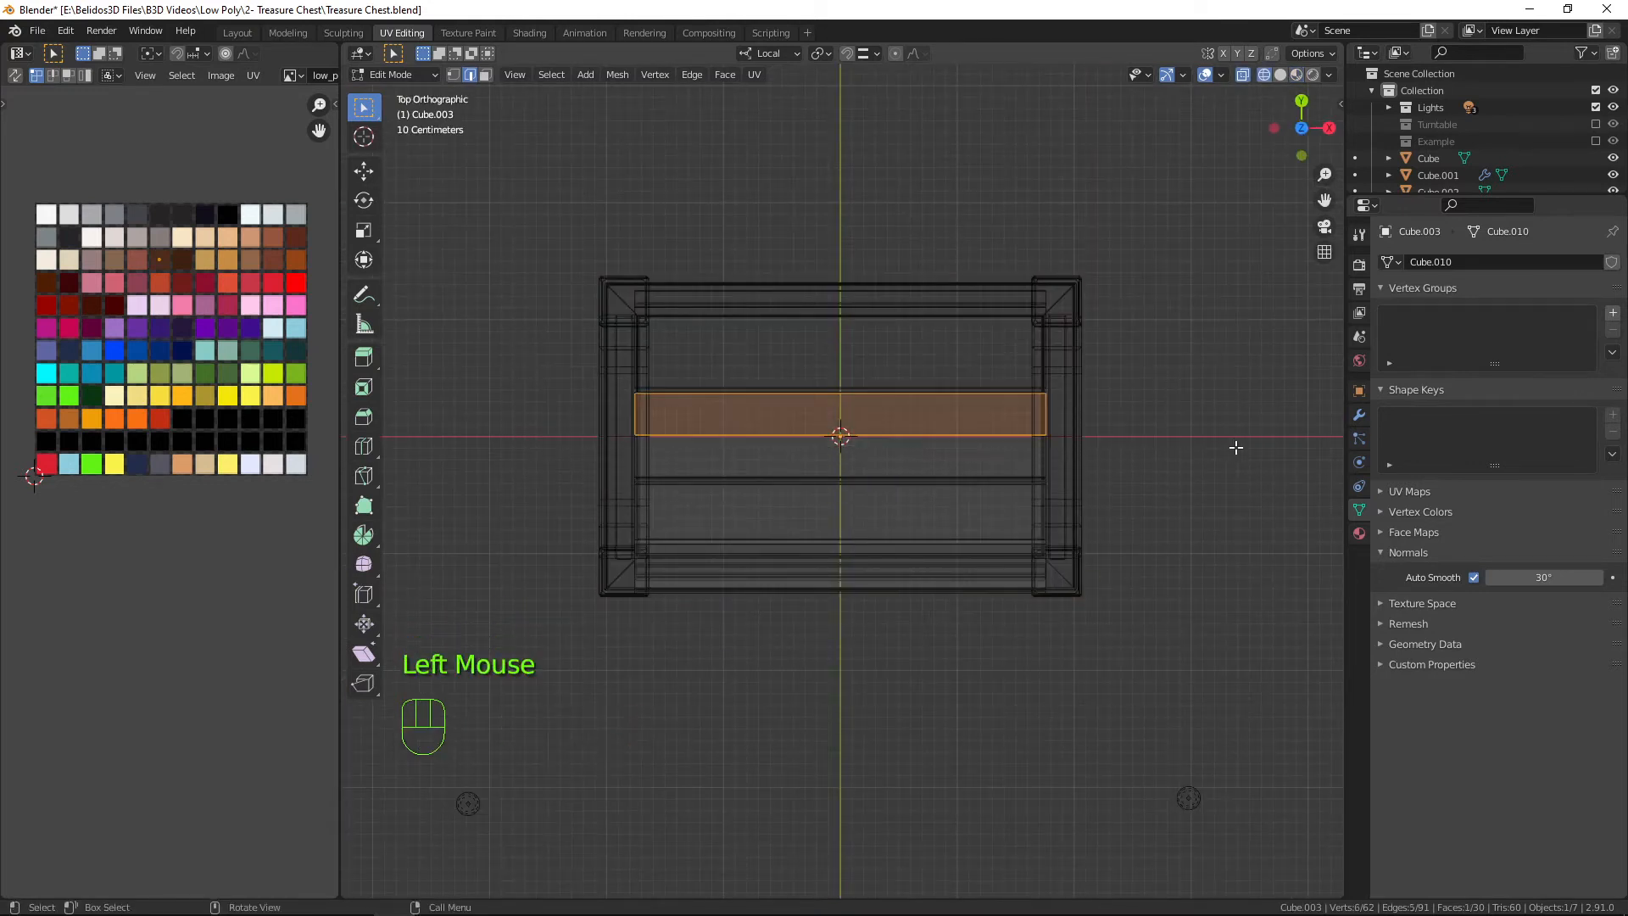
pyautogui.press('x')
pyautogui.click(1235, 447)
pyautogui.hotkey('shift', 'z')
pyautogui.hotkey('shift', 'x')
pyautogui.moveTo(1235, 447)
pyautogui.mouseDown(button='middle')
pyautogui.moveTo(974, 367)
pyautogui.moveTo(861, 367)
pyautogui.moveTo(1056, 396)
pyautogui.moveTo(1323, 390)
pyautogui.mouseUp(button='middle')
# Add a Mirror modifier to the lid planks, mirroring only across the Y axis with Clipping enabled.
pyautogui.click(1357, 421)
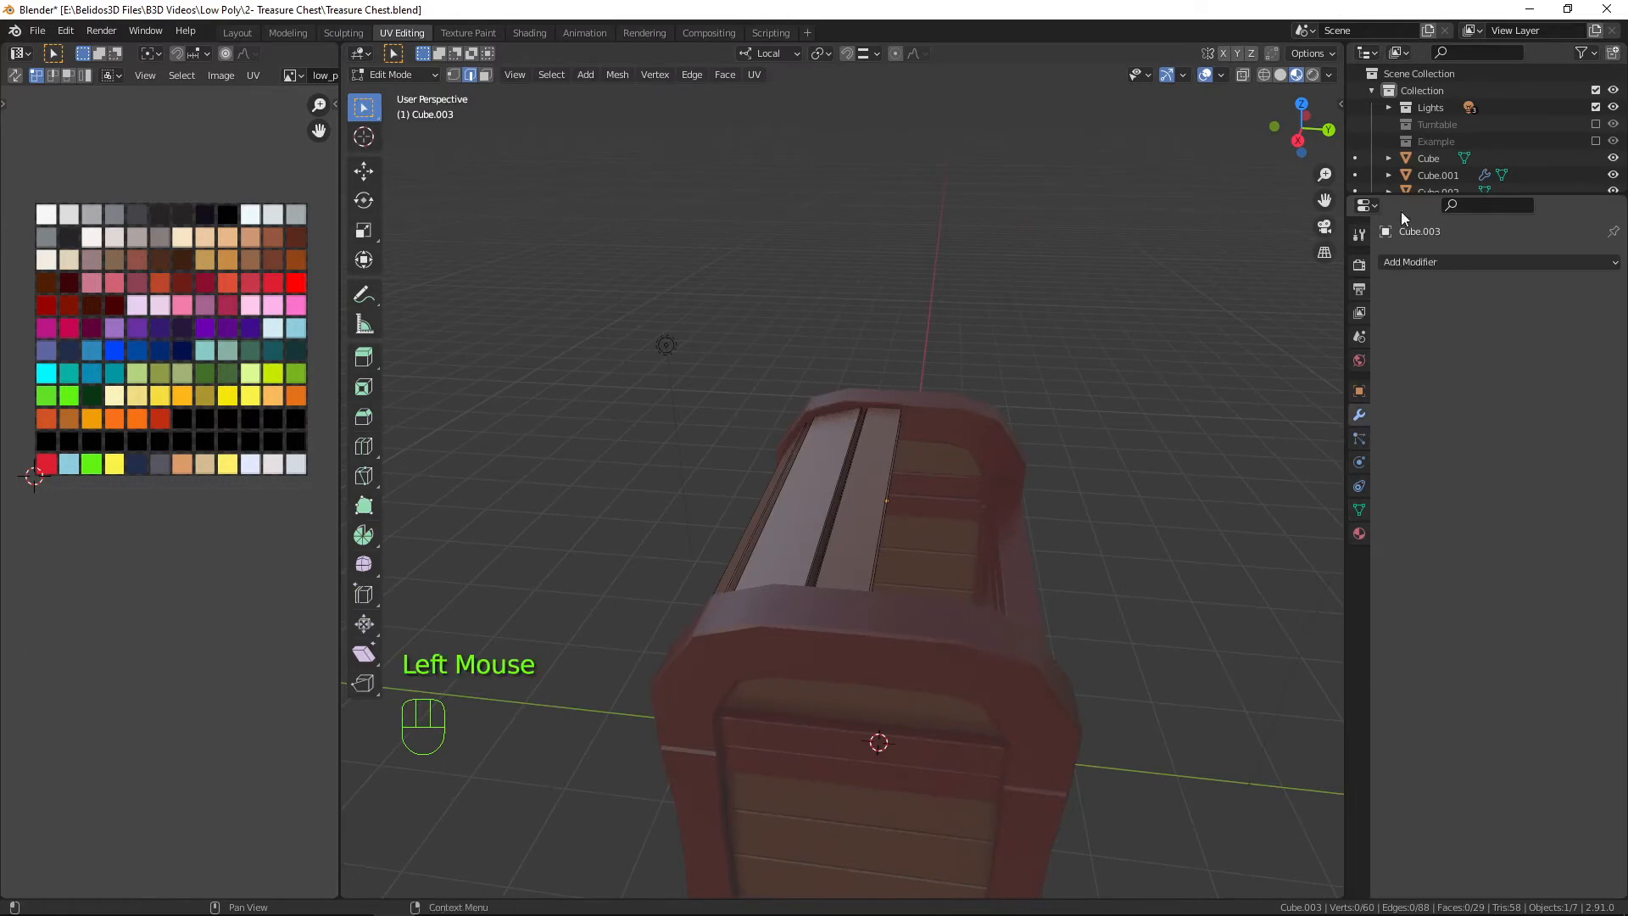
pyautogui.click(1418, 263)
pyautogui.click(1404, 257)
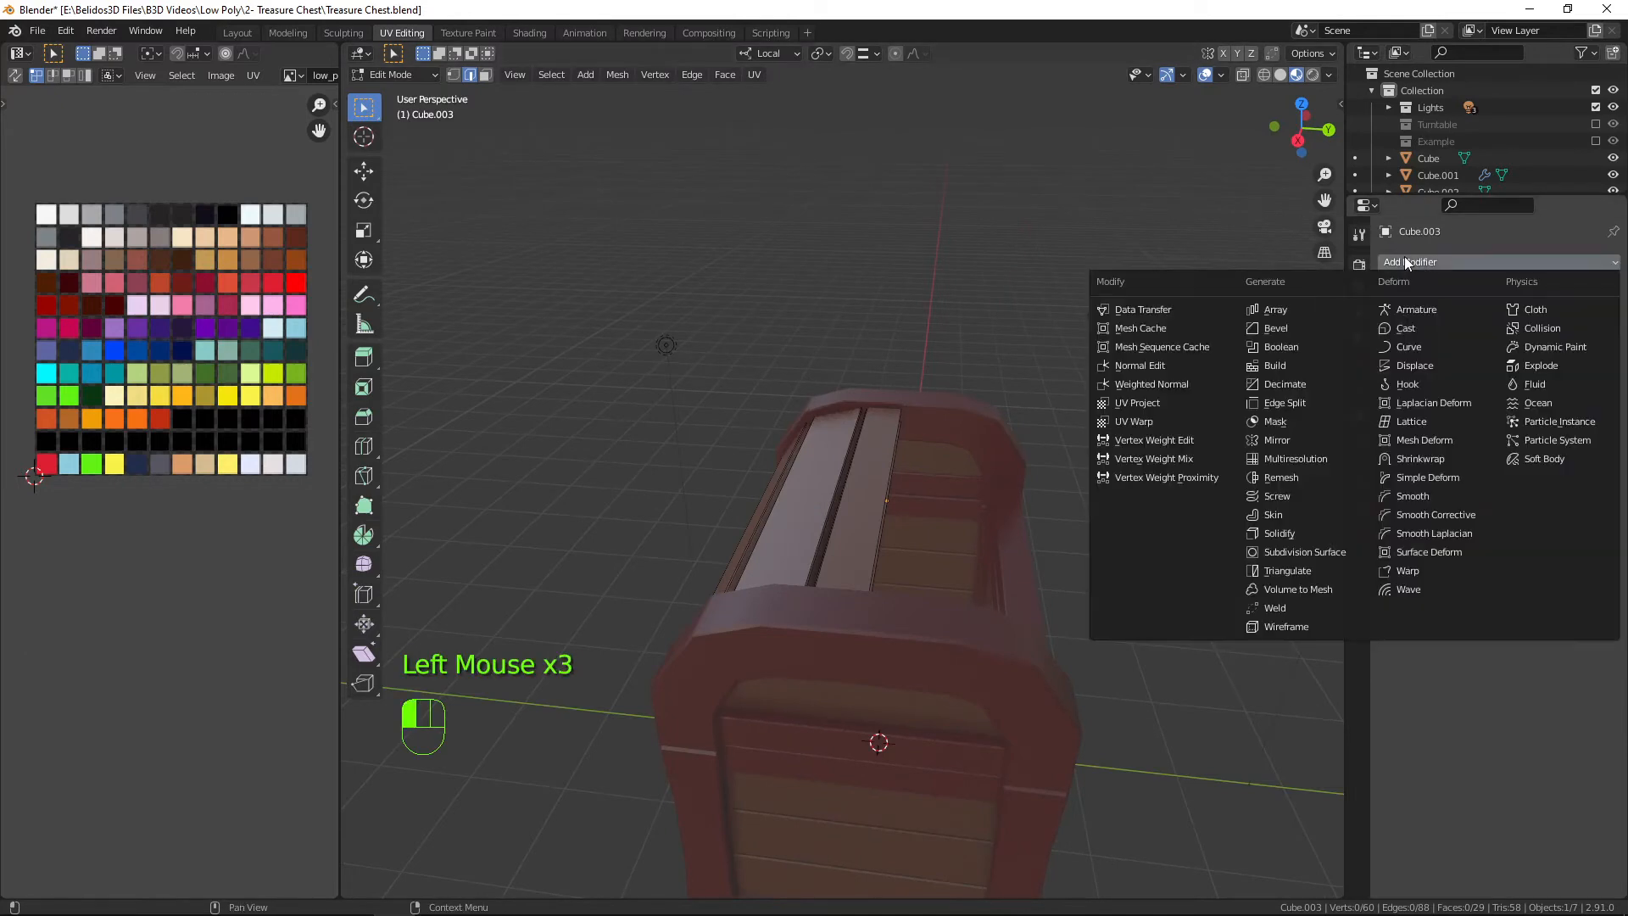
pyautogui.click(1321, 438)
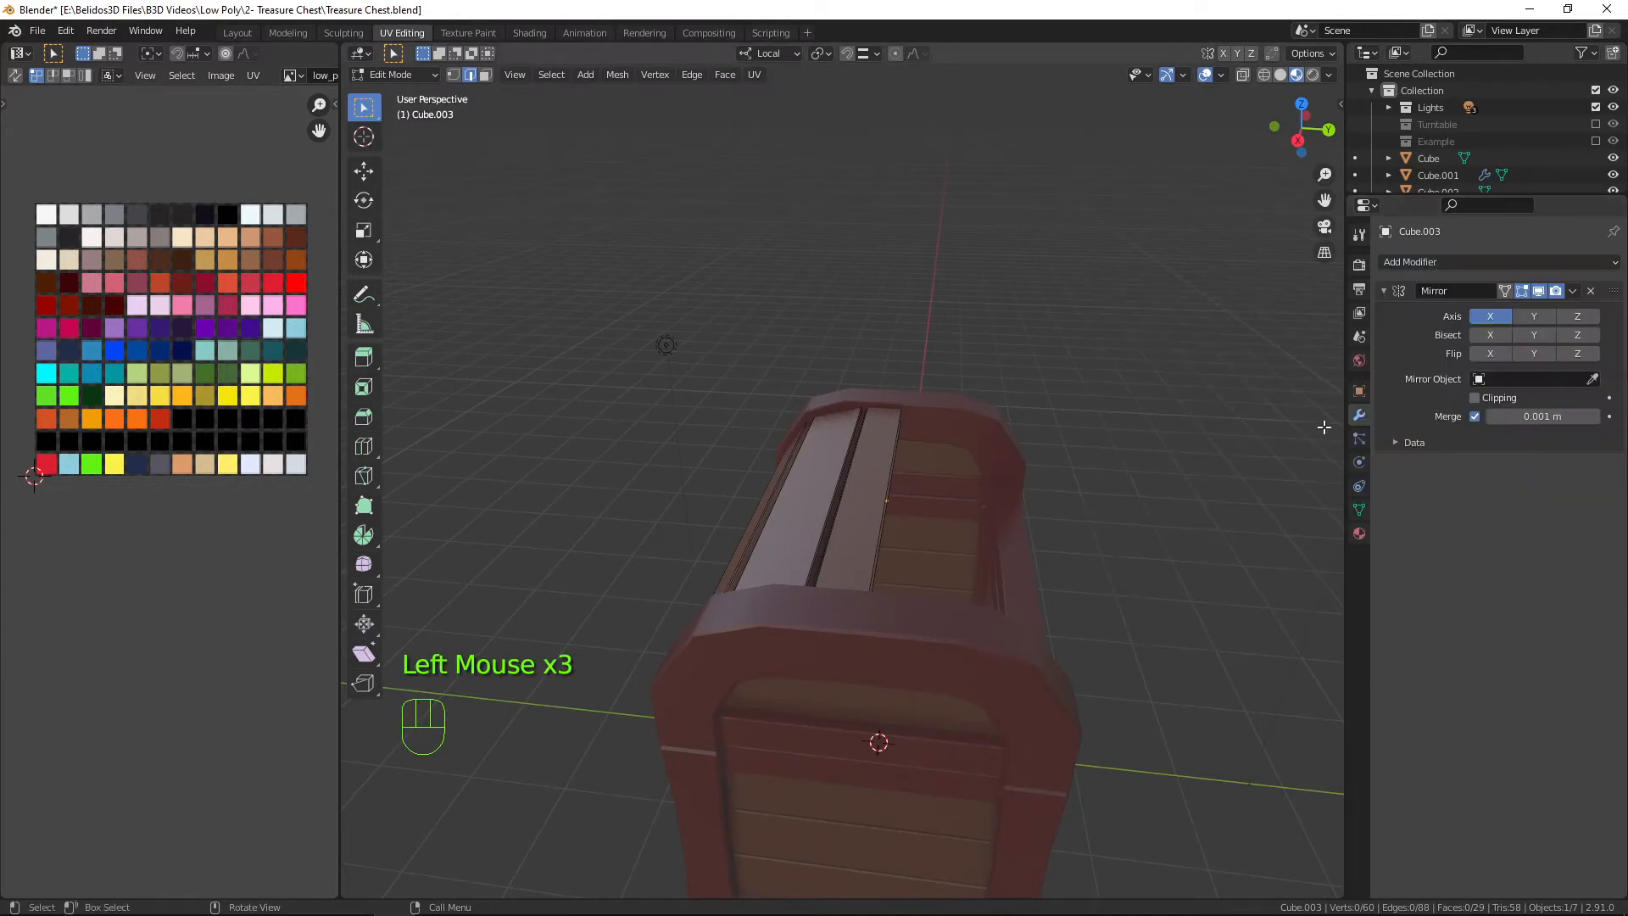
pyautogui.click(1531, 320)
pyautogui.click(1490, 317)
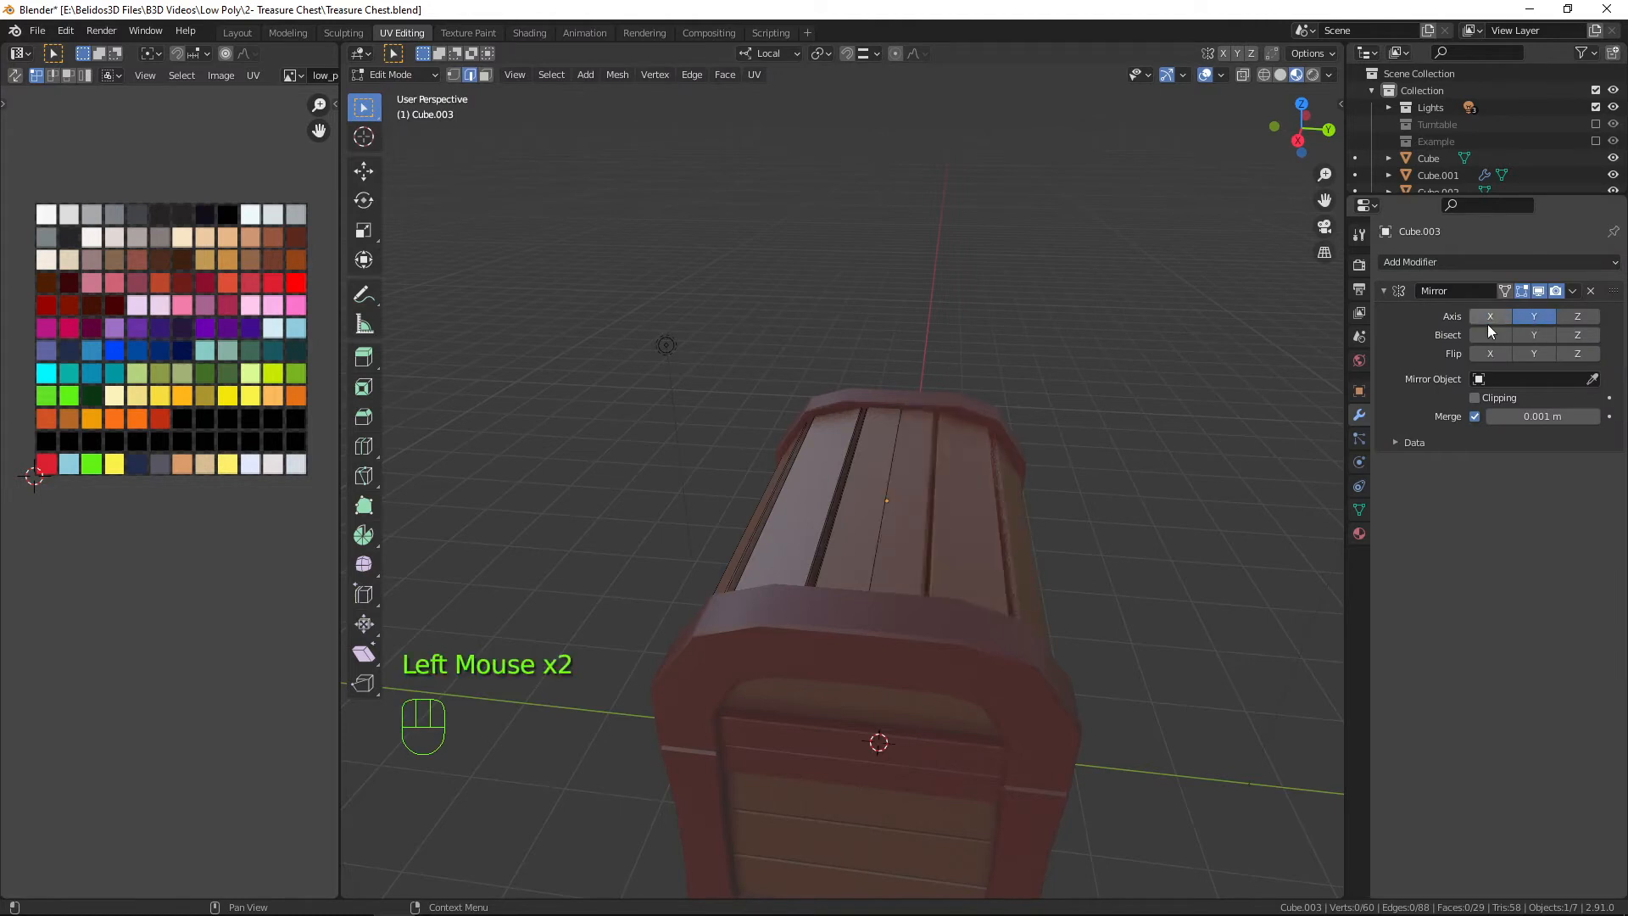
pyautogui.scroll(-1, 1046, 508)
pyautogui.moveTo(1046, 508); pyautogui.dragTo(1099, 507, button='middle')
pyautogui.scroll(1, 1099, 507)
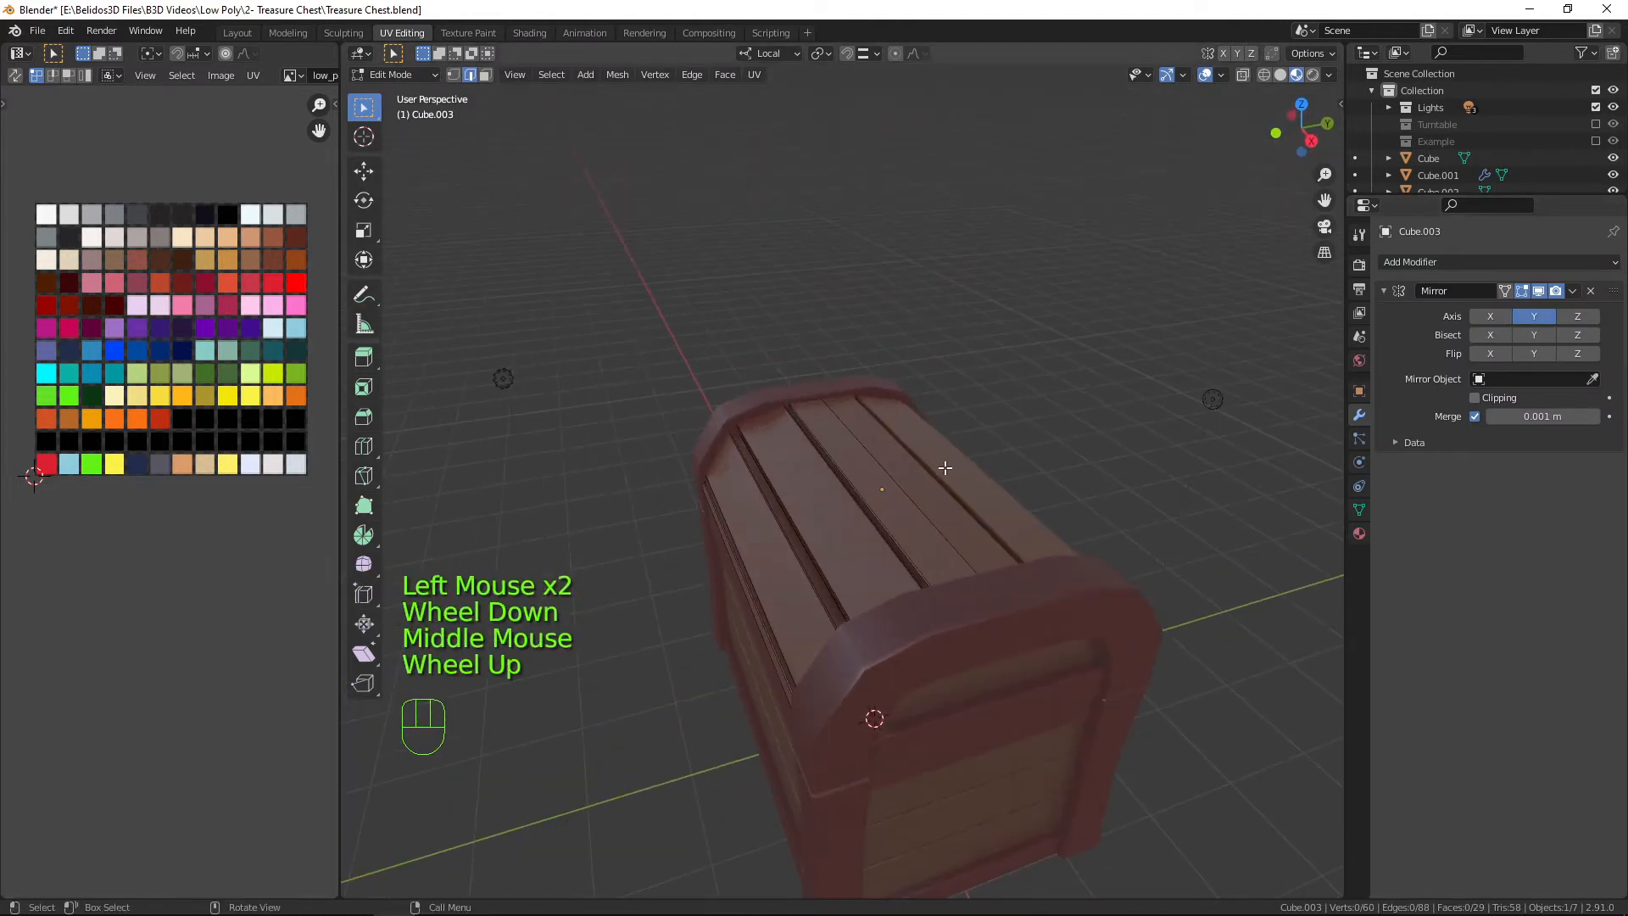
pyautogui.moveTo(945, 468); pyautogui.dragTo(1070, 502, button='middle')
pyautogui.click(1476, 397)
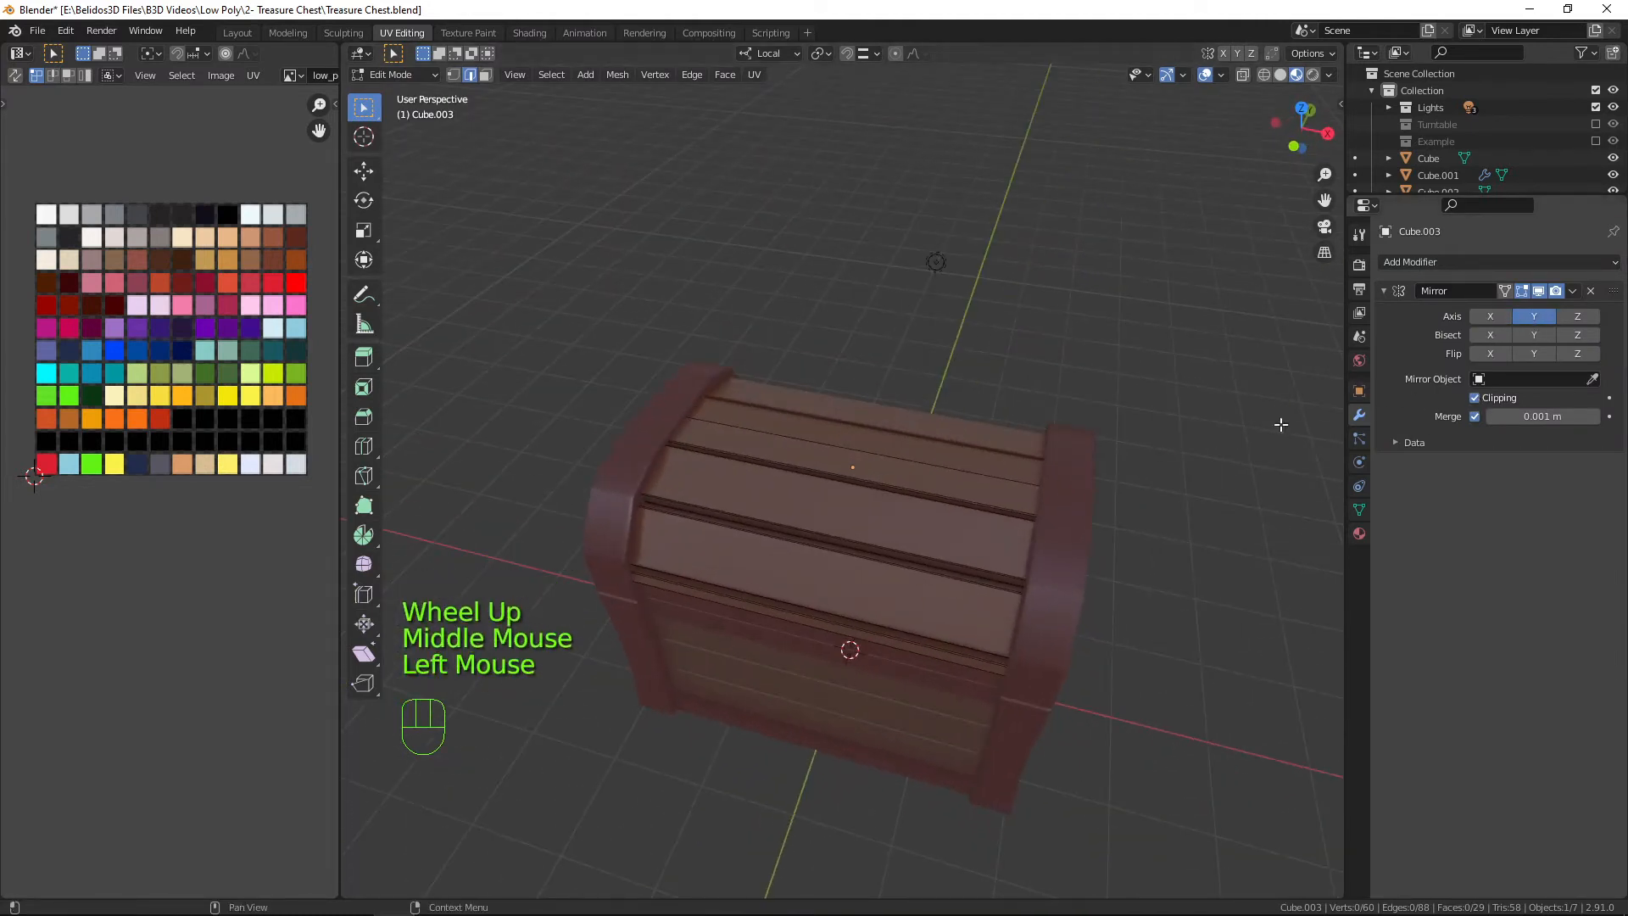
# Return to Object Mode, deselect everything and apply the Mirror modifier on the lid planks.
pyautogui.moveTo(1280, 424); pyautogui.dragTo(862, 510, button='middle')
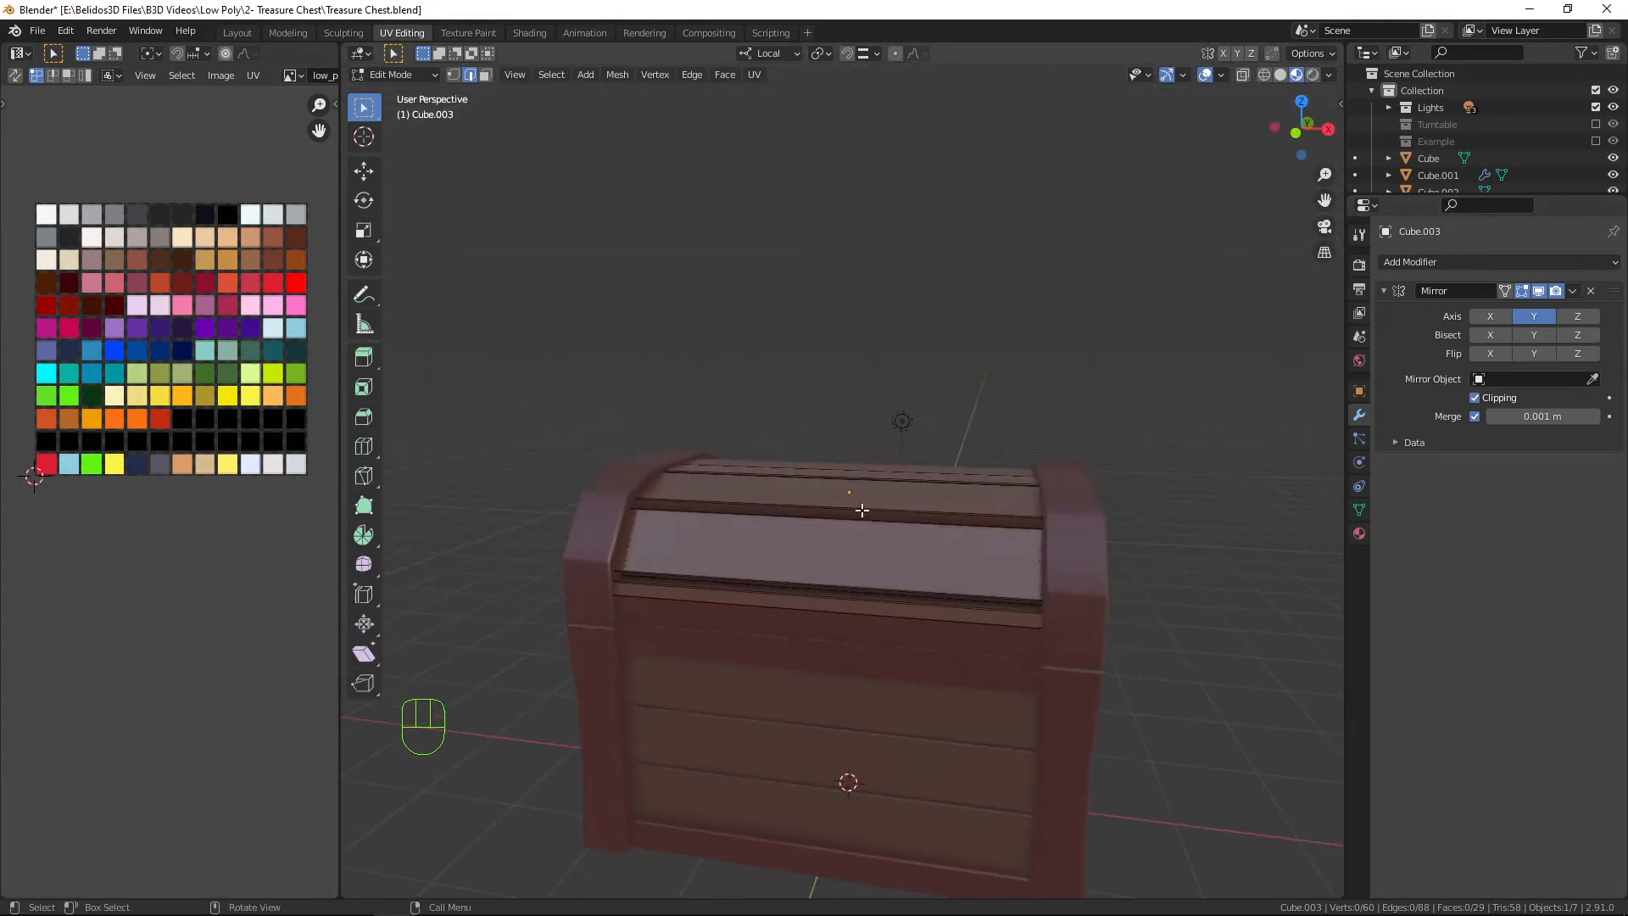
pyautogui.press('Tab')
pyautogui.press('a')
pyautogui.press('a')
pyautogui.press('a')
pyautogui.moveTo(914, 598); pyautogui.dragTo(1094, 657, button='middle')
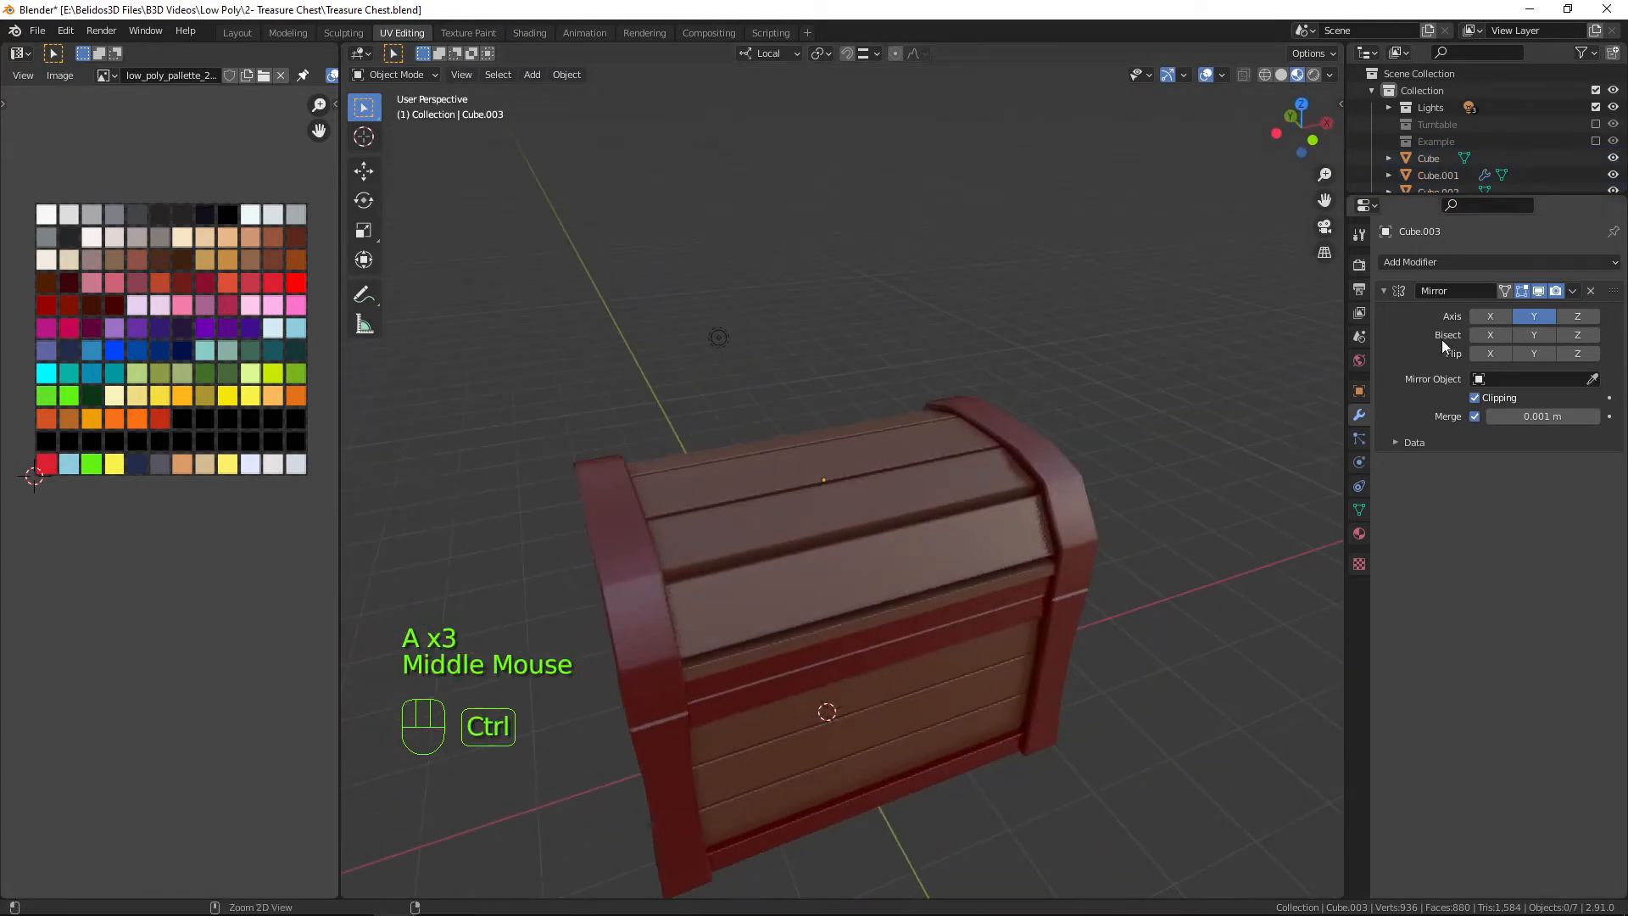
pyautogui.hotkey('ctrl', 'a')
pyautogui.scroll(2, 851, 563)
pyautogui.moveTo(851, 563); pyautogui.dragTo(881, 517, button='middle')
# Try a Bevel modifier on the mirrored lid planks and examine their edges in Object and Edit Mode.
pyautogui.click(892, 516)
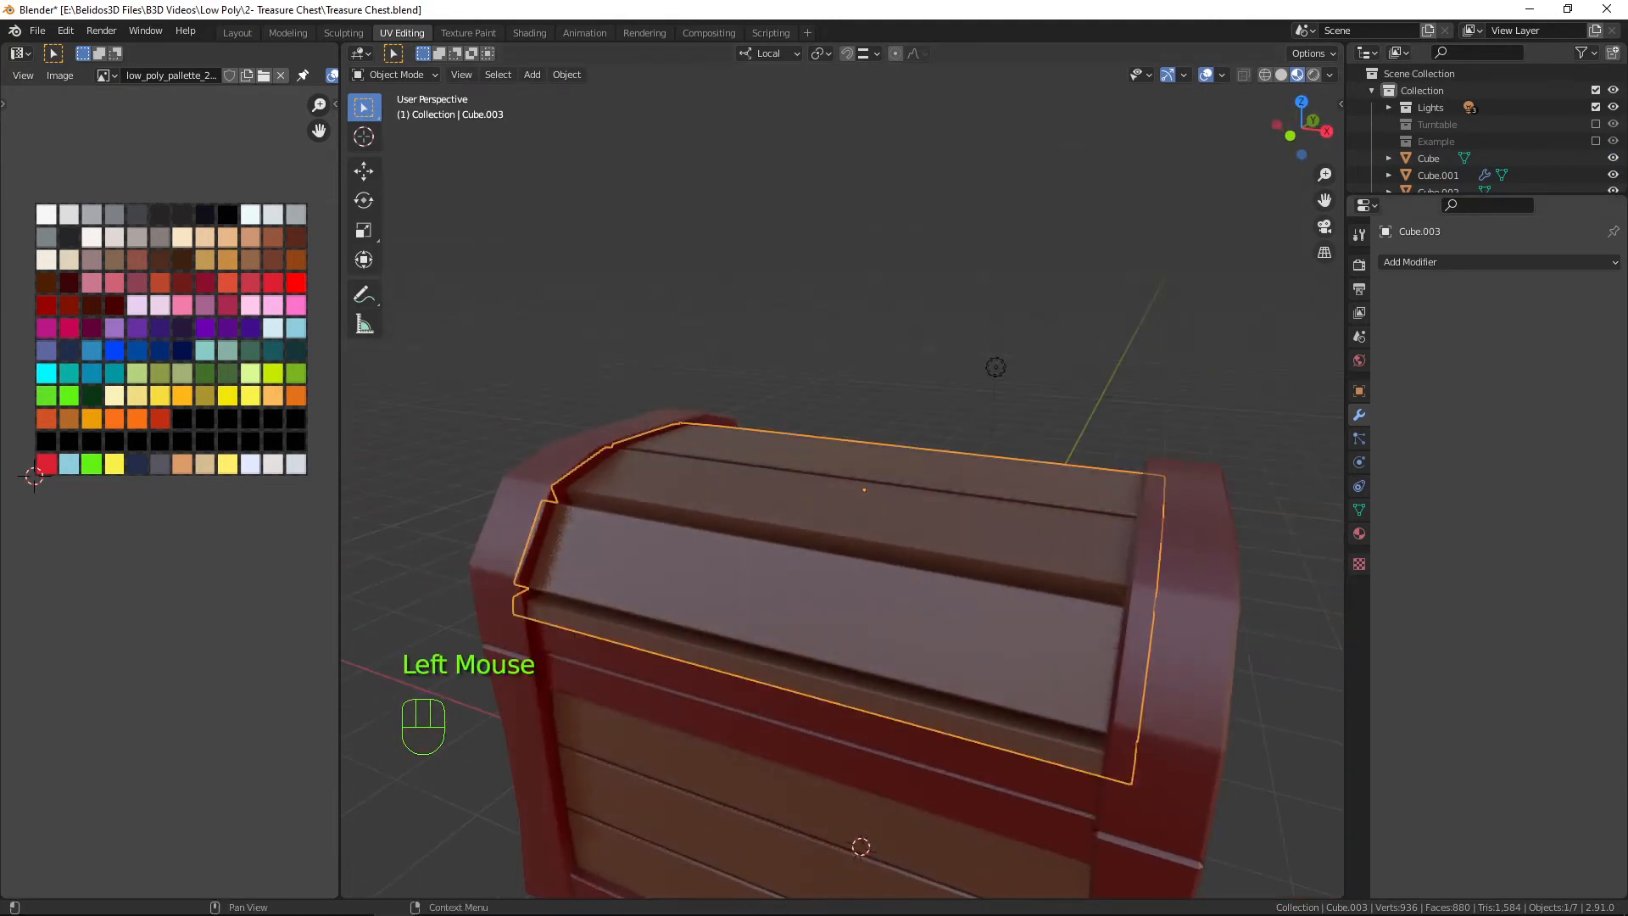
pyautogui.click(1443, 261)
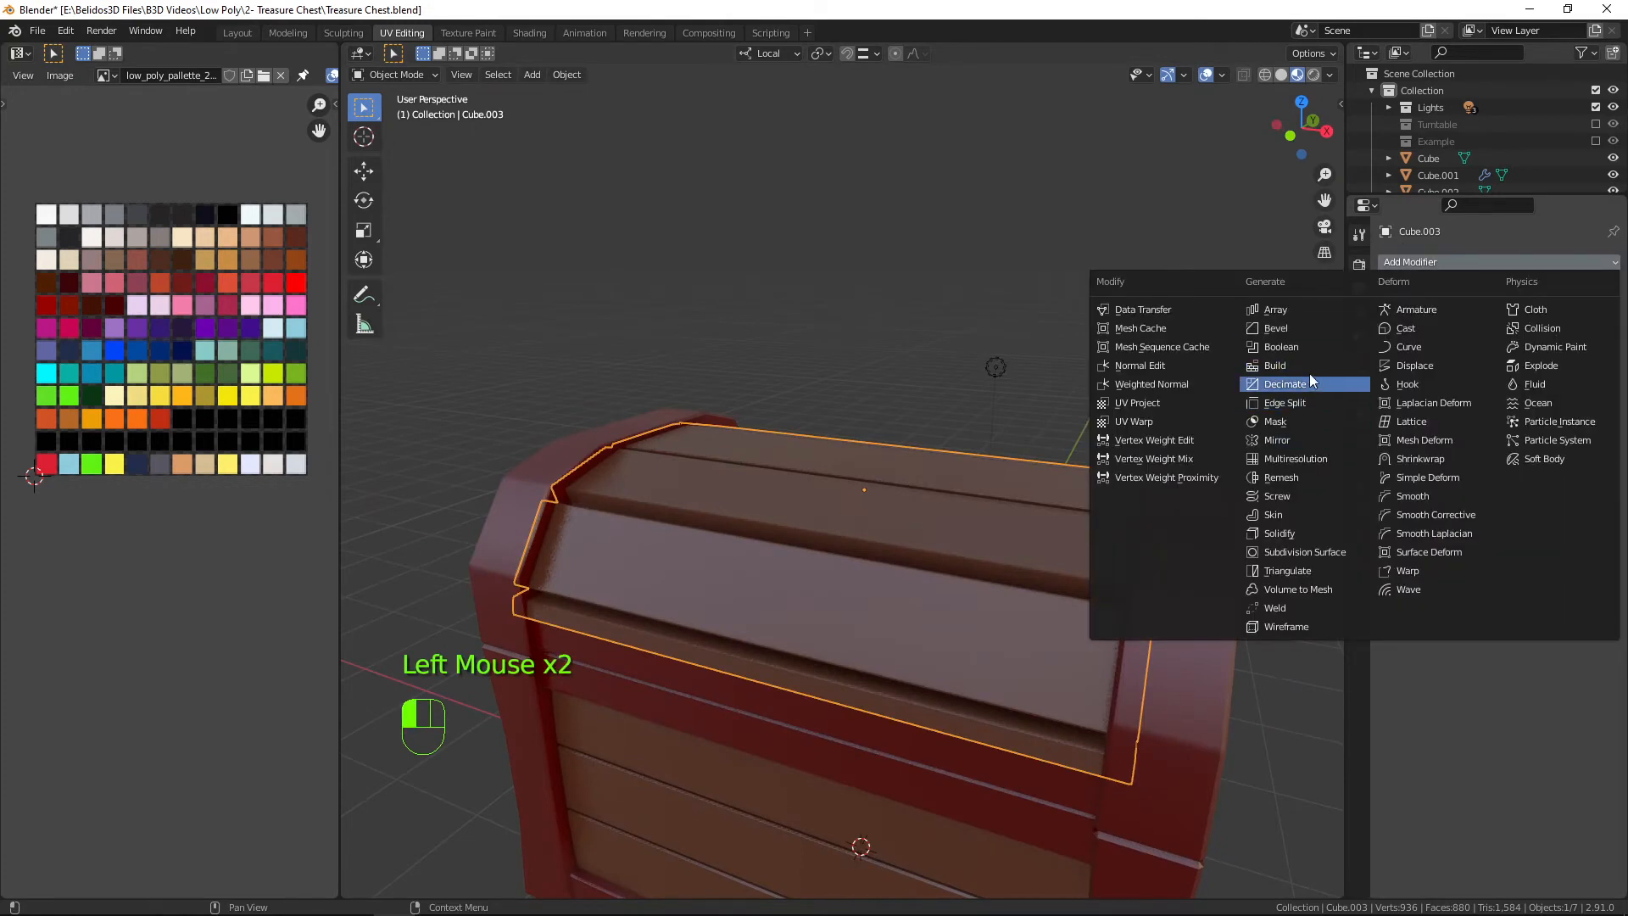
pyautogui.click(1295, 328)
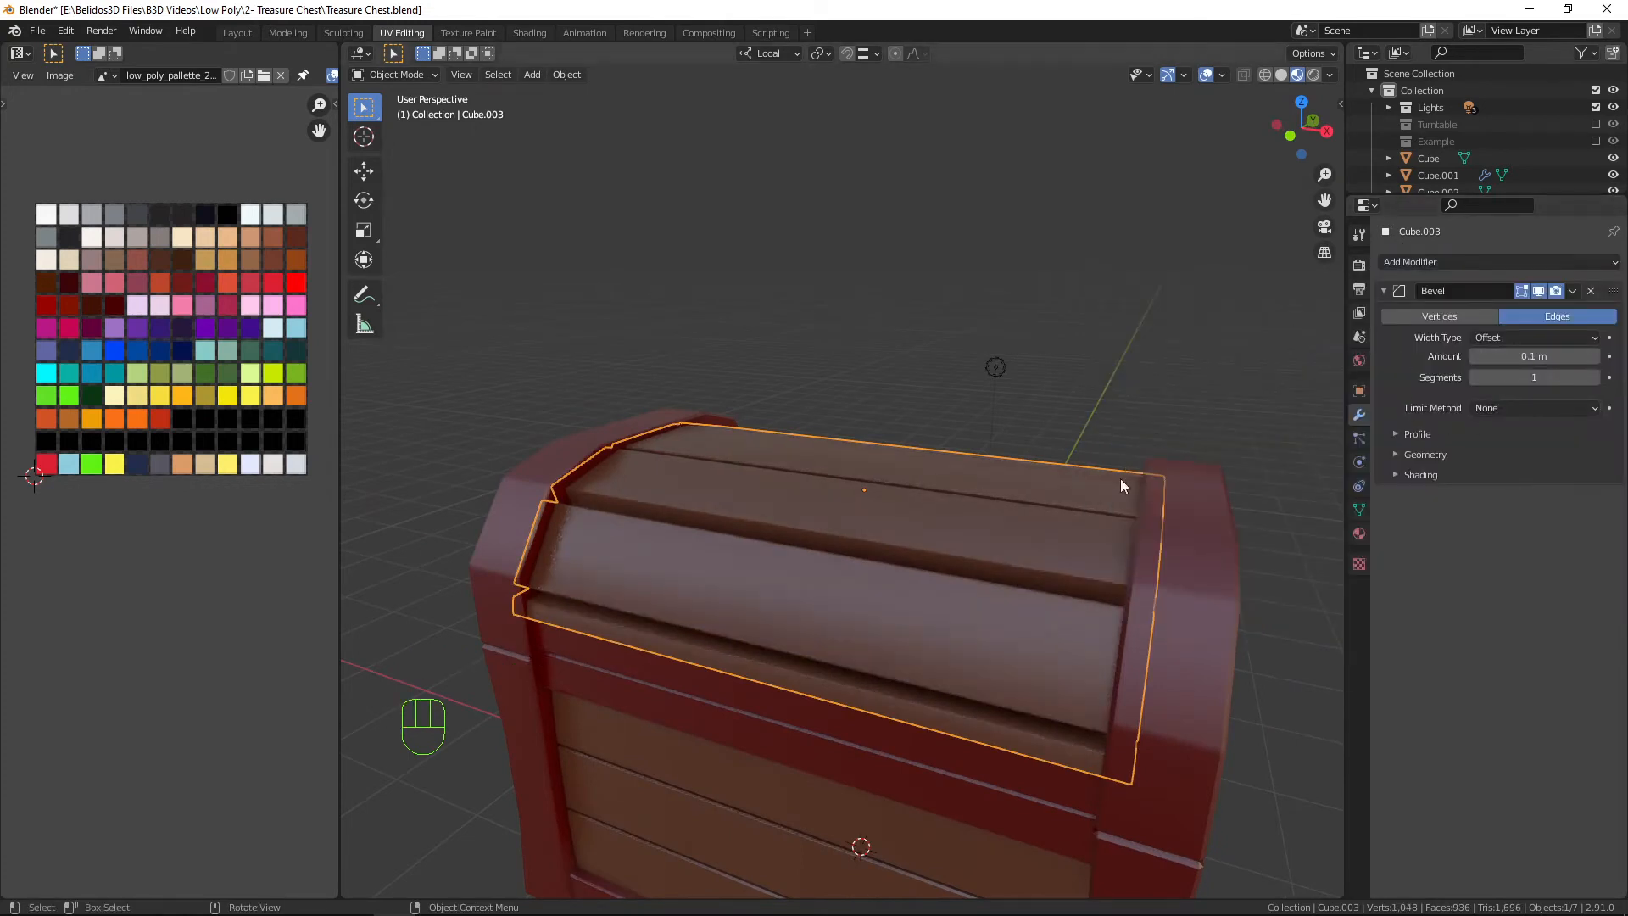
pyautogui.moveTo(1120, 478); pyautogui.dragTo(905, 559, button='middle')
pyautogui.scroll(3, 985, 562)
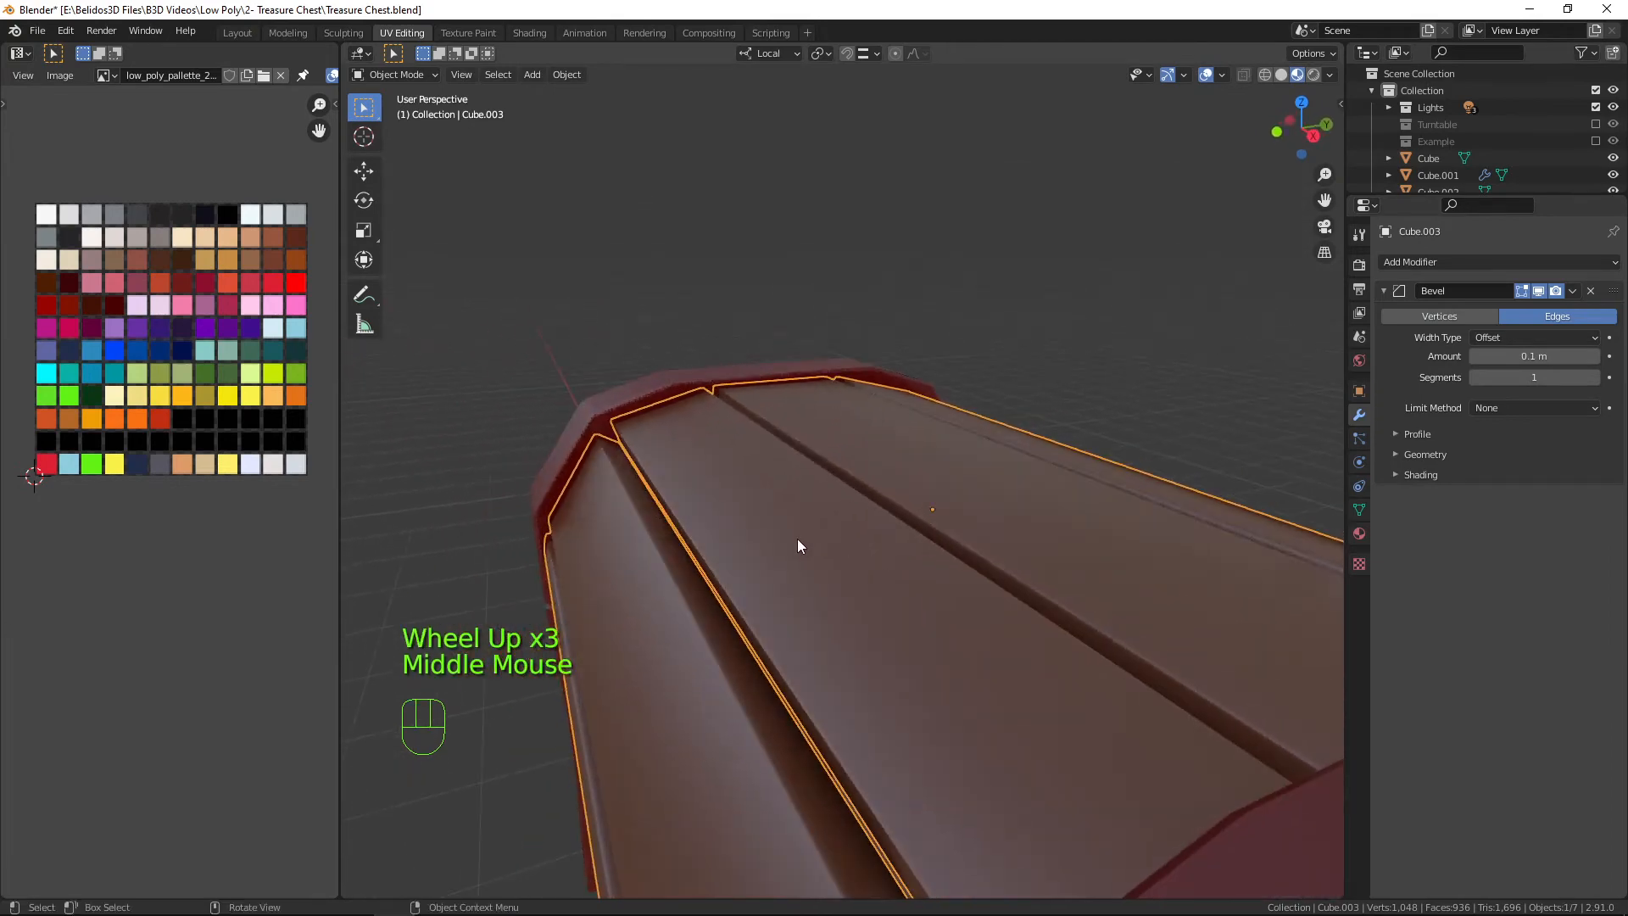
pyautogui.press('Tab')
pyautogui.moveTo(802, 548); pyautogui.dragTo(846, 511, button='middle')
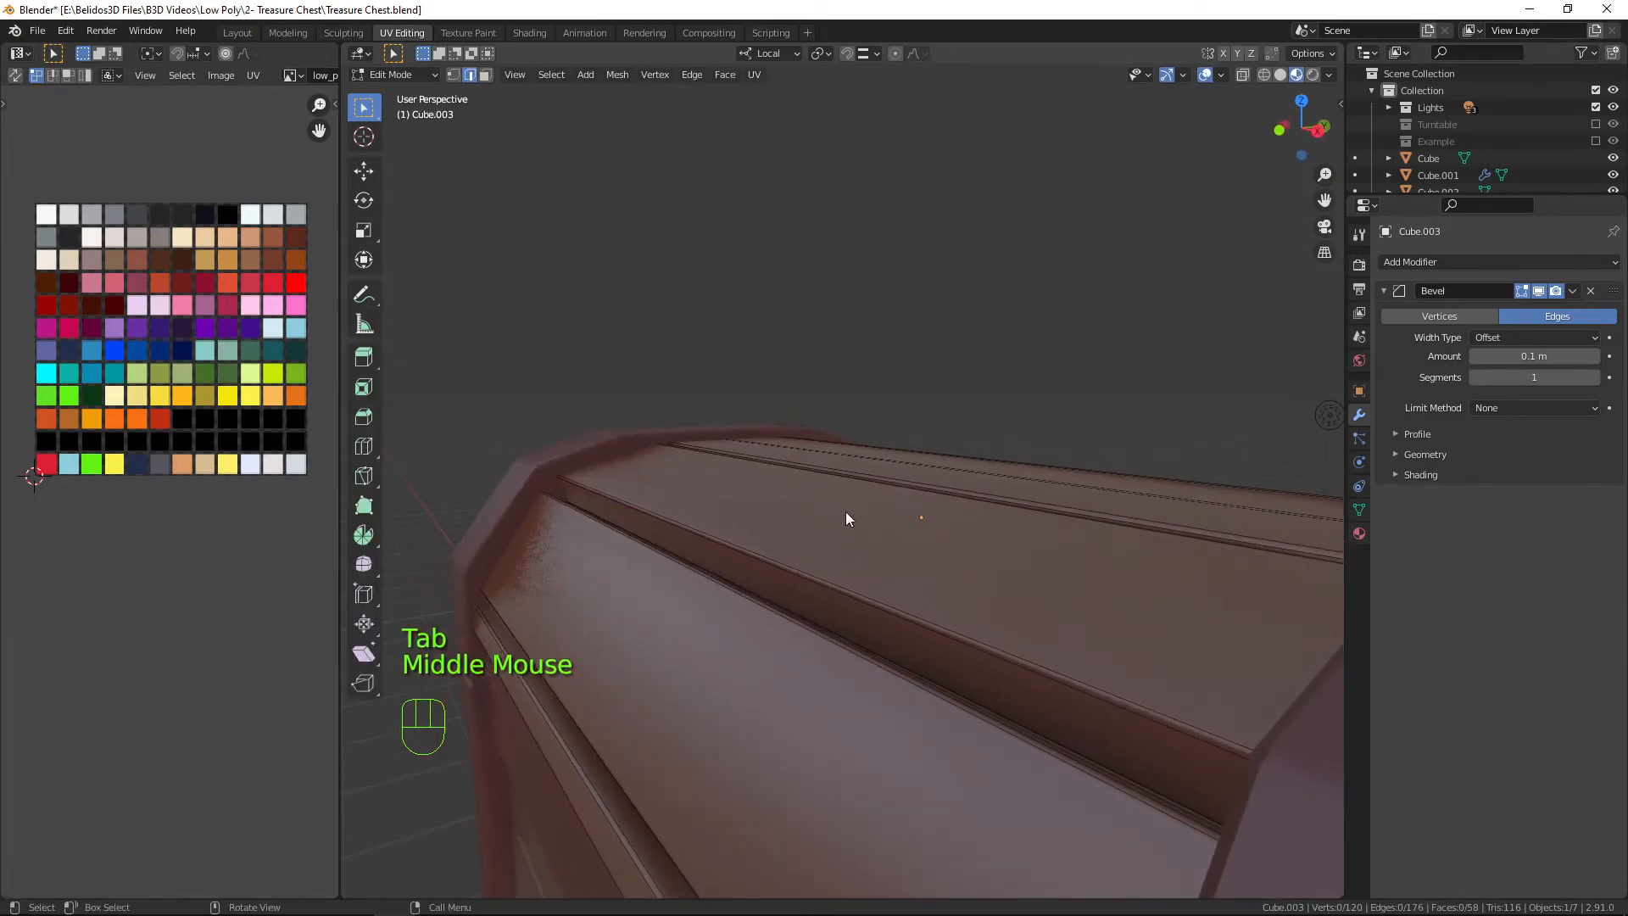
pyautogui.press('Tab')
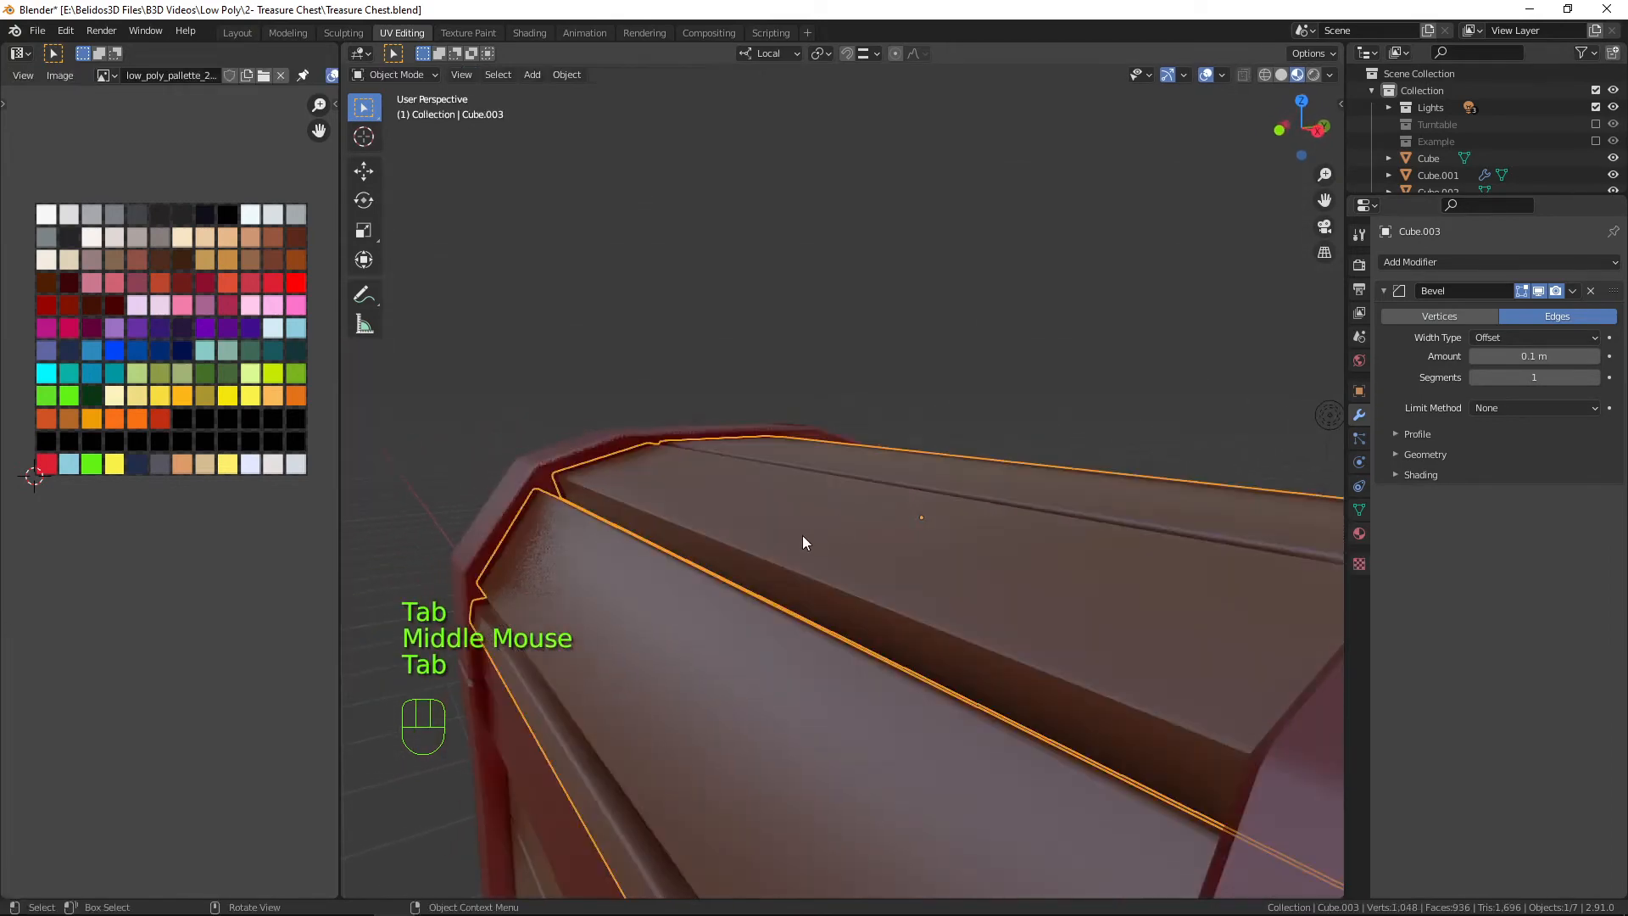
# Try Bevel amounts of 0.14 m and 0.08 m on the planks, and remove the Bevel modifier.
pyautogui.click(1593, 356)
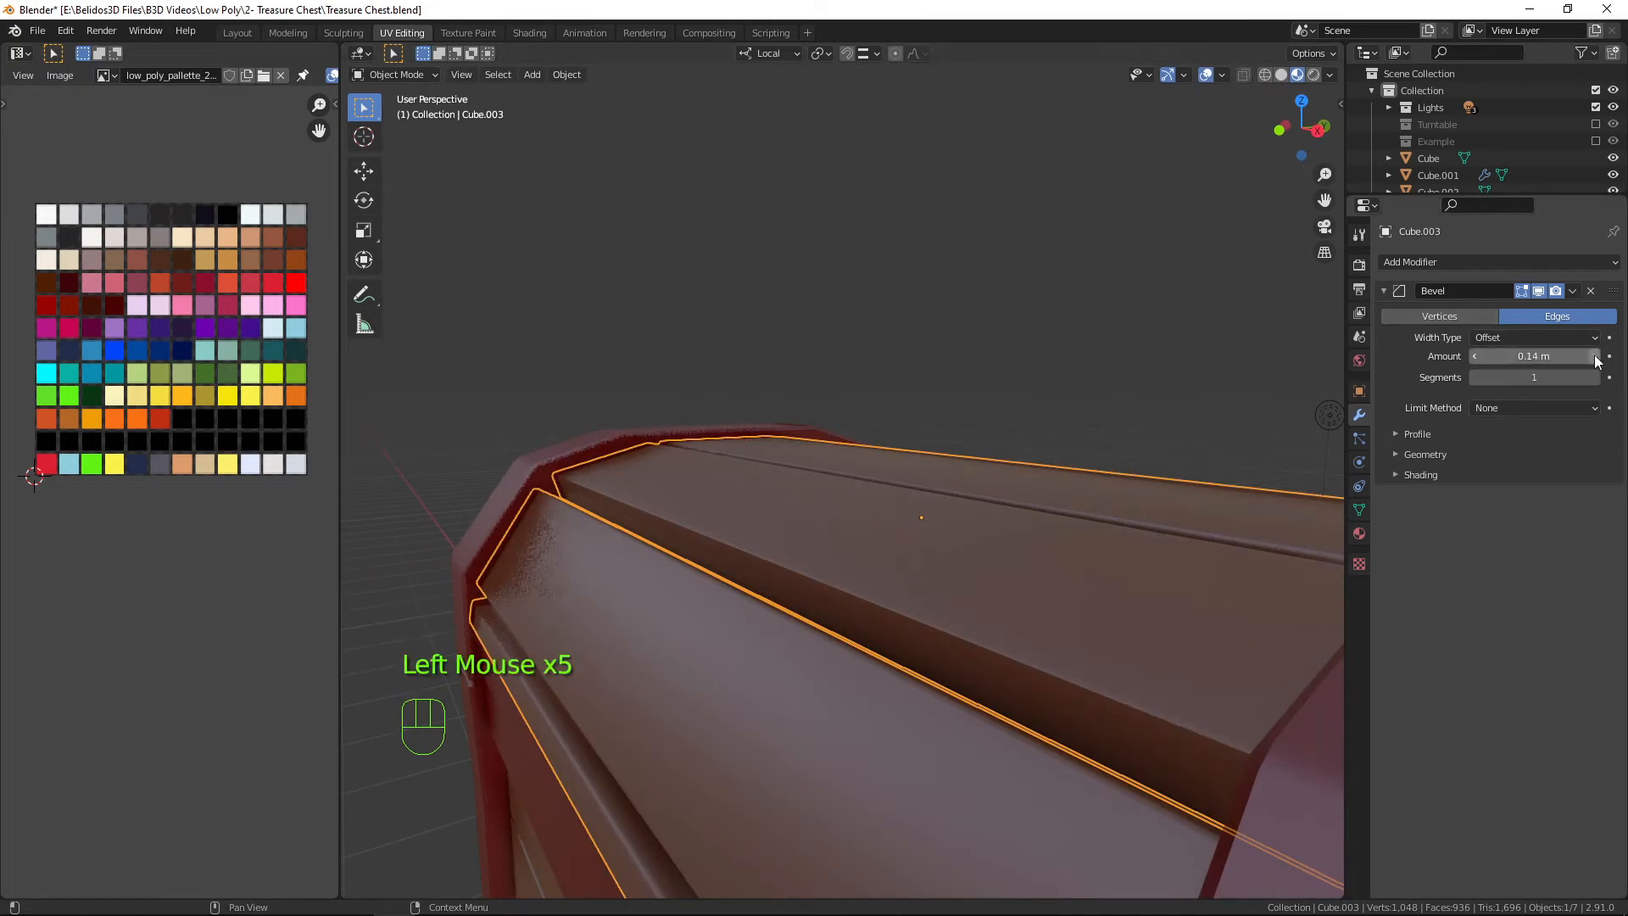
pyautogui.click(1475, 356)
pyautogui.click(1475, 356)
pyautogui.click(1475, 356)
pyautogui.click(1475, 356)
pyautogui.click(1475, 356)
pyautogui.click(1475, 356)
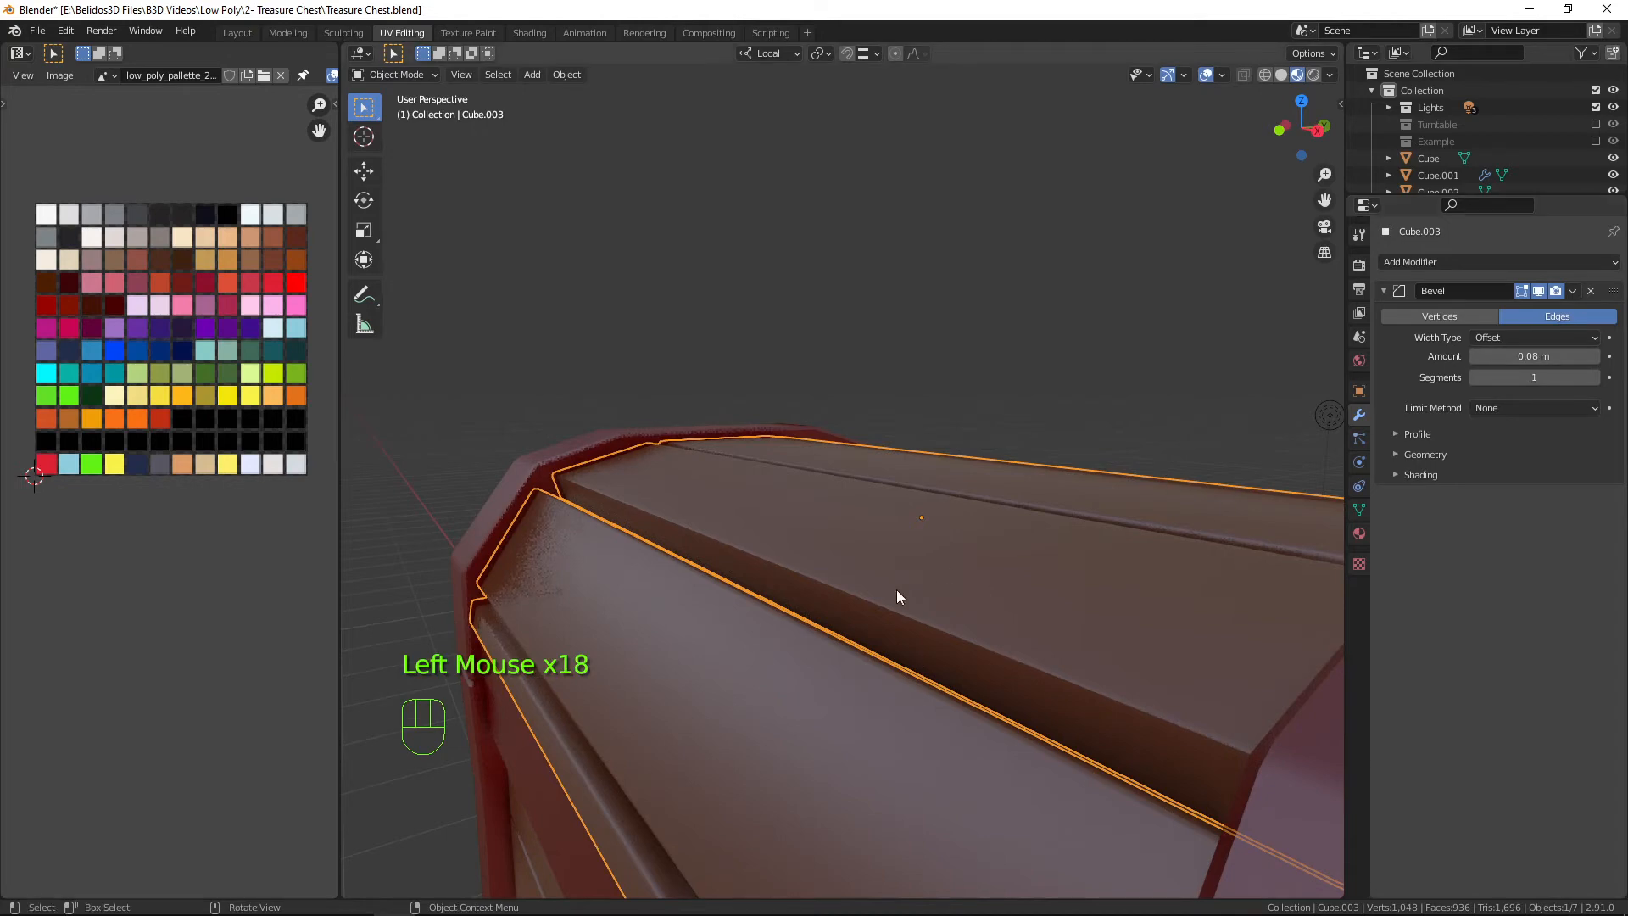
pyautogui.click(1590, 291)
# Widen the upper slanted lid plank by selecting its top face with the adjoining side faces and scaling them 1.1 along local Y.
pyautogui.moveTo(954, 623); pyautogui.dragTo(804, 590, button='middle')
pyautogui.press('Tab')
pyautogui.scroll(-2, 974, 632)
pyautogui.click(855, 569)
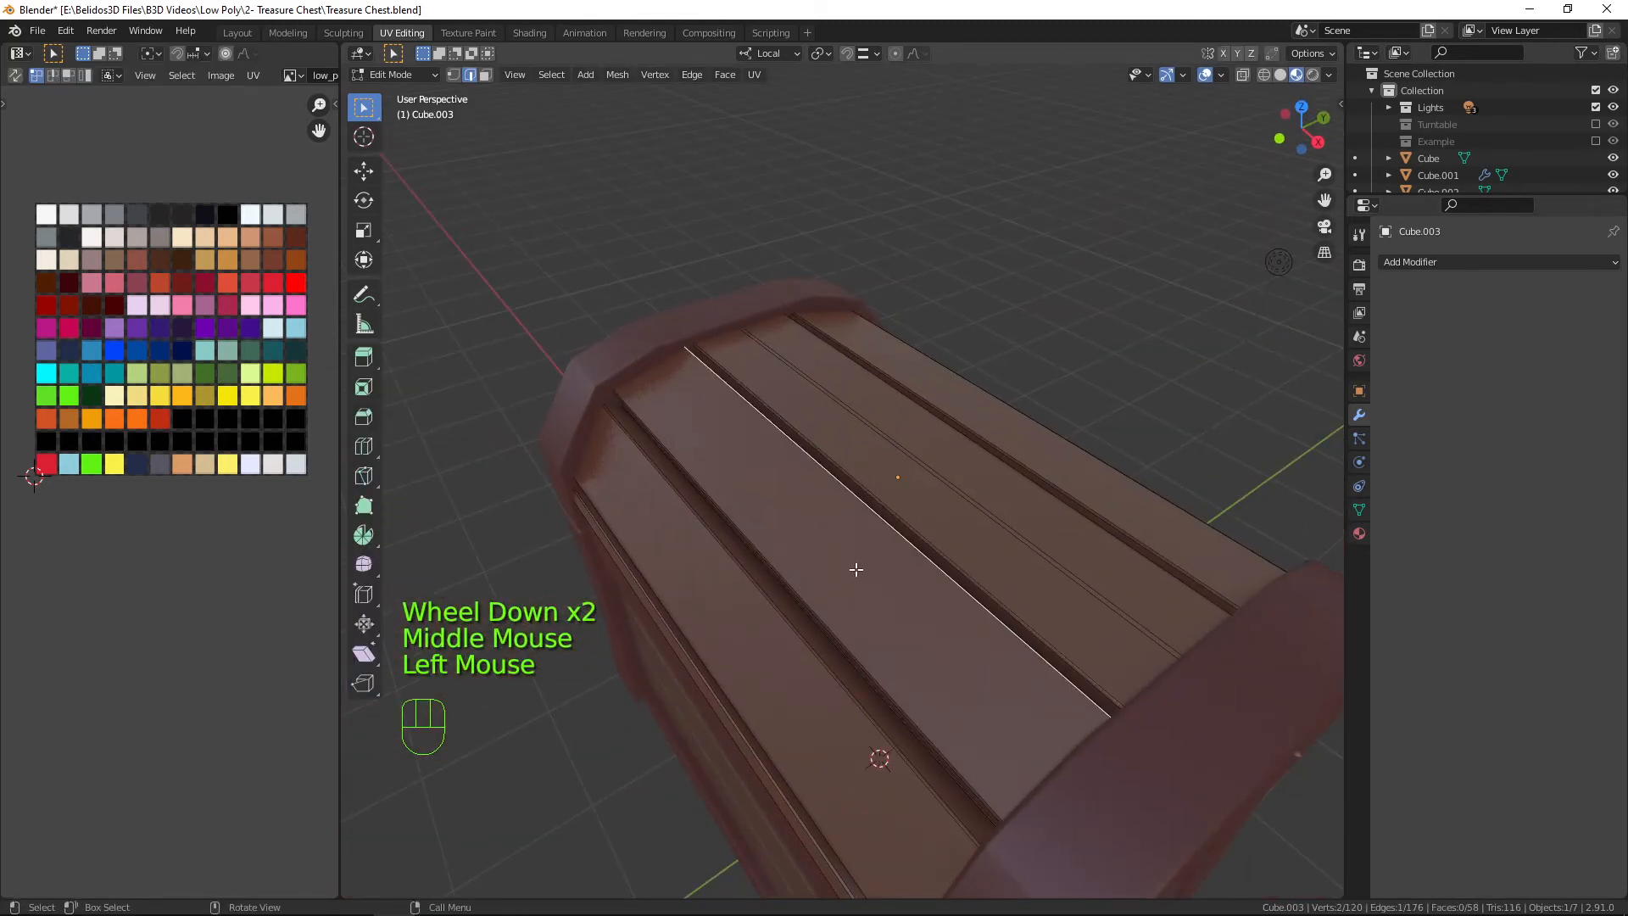
pyautogui.press('3')
pyautogui.click(839, 555)
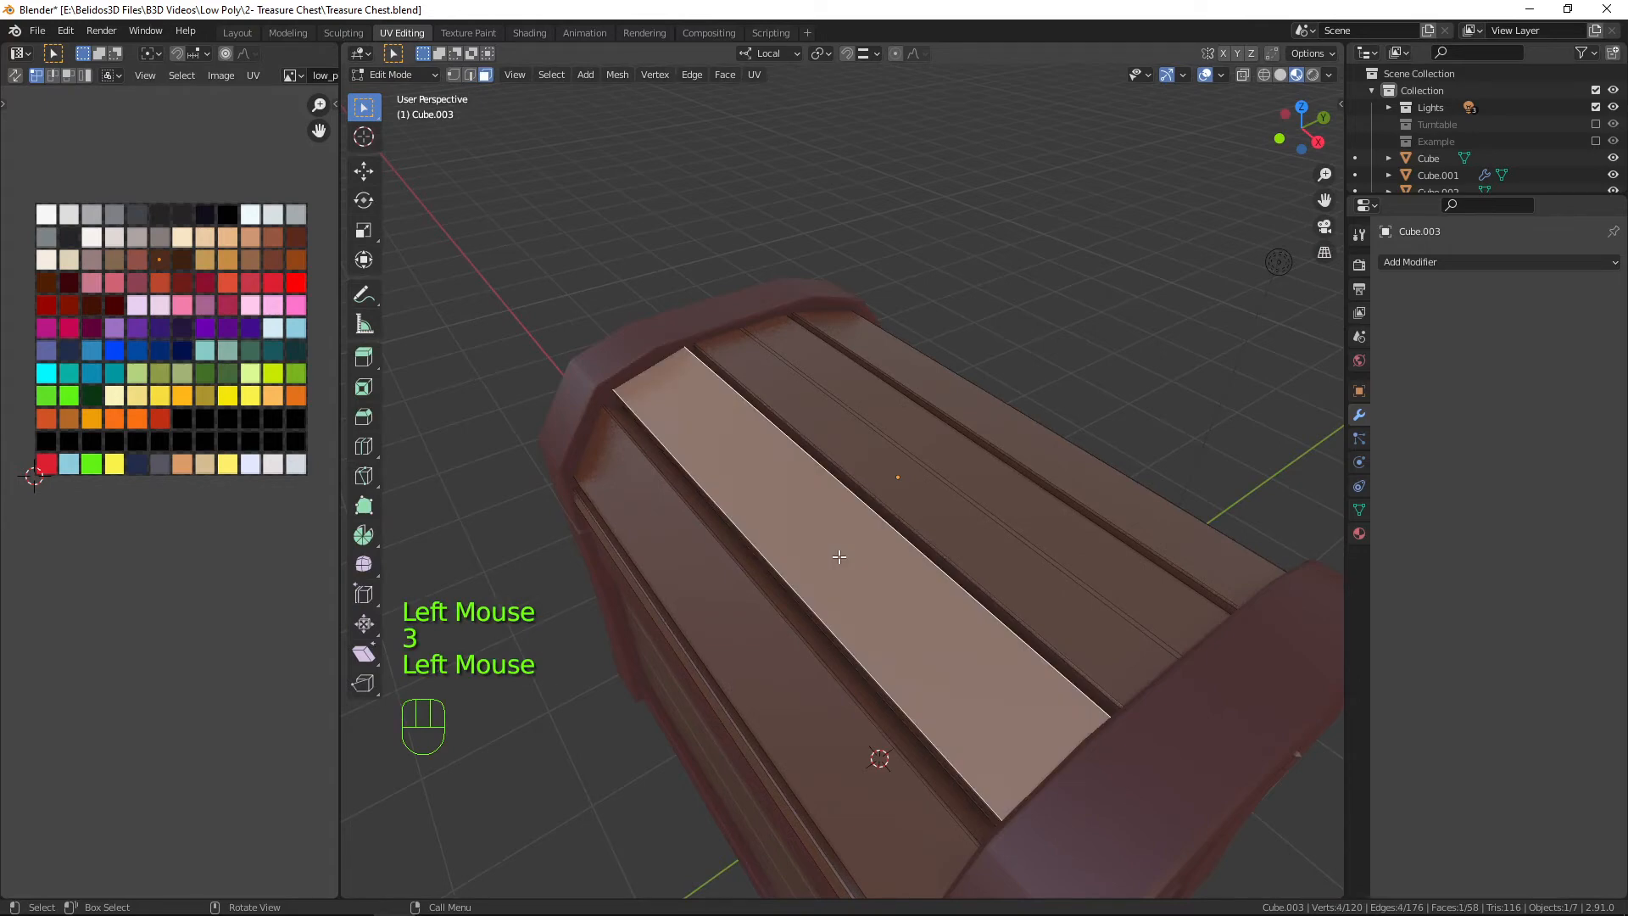
pyautogui.press('ctrl')
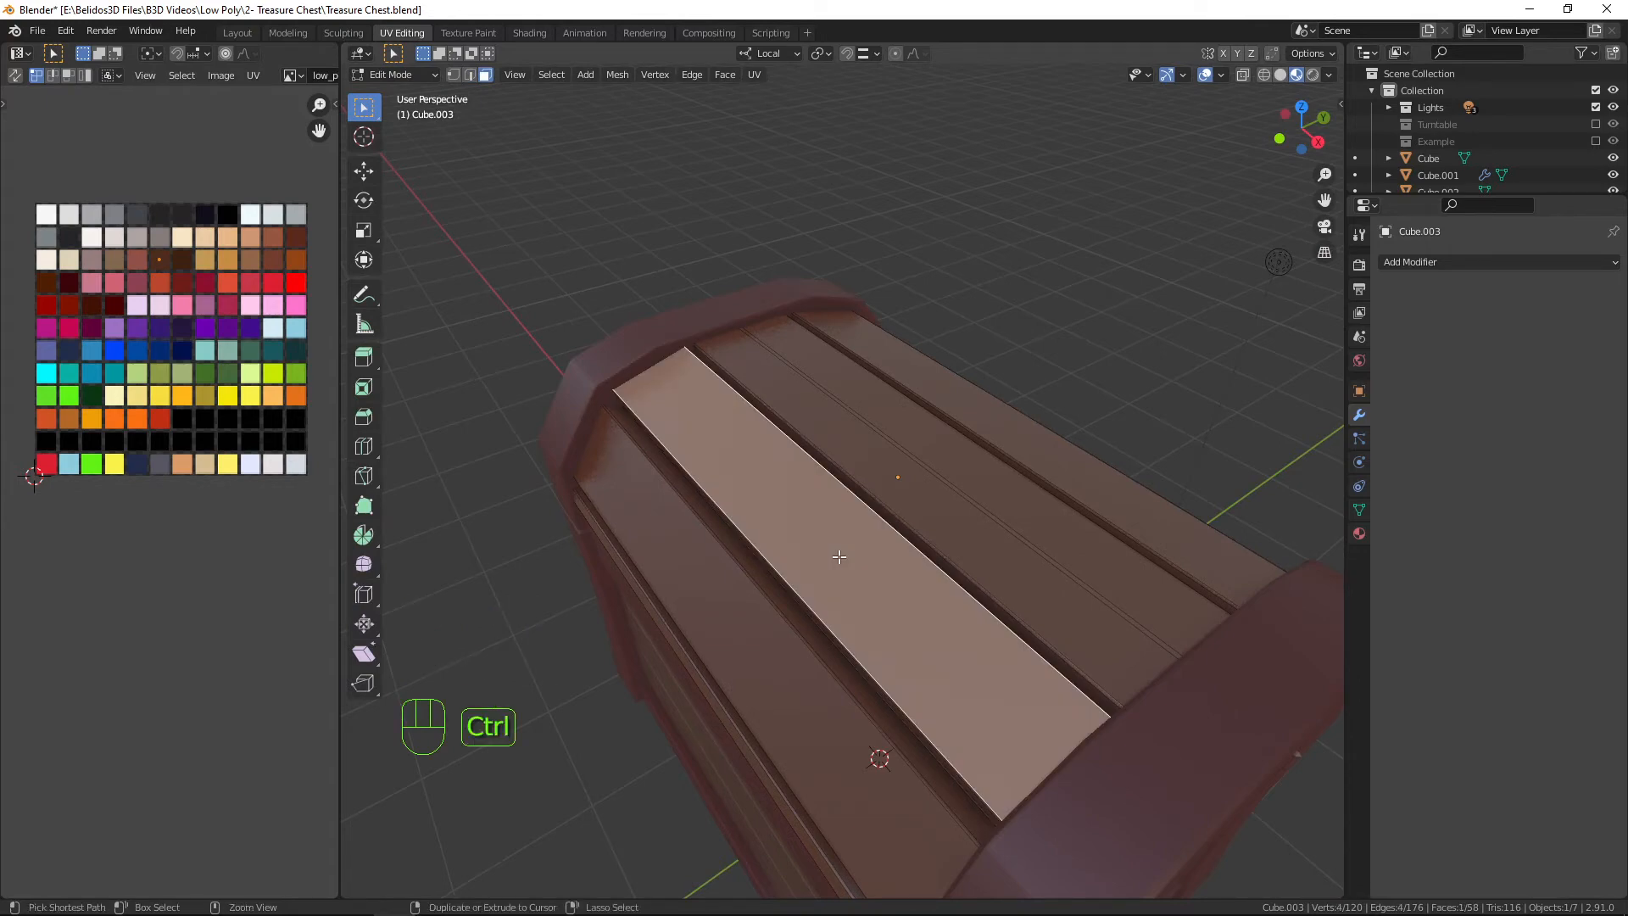
pyautogui.press('ctrl+KP_Add')
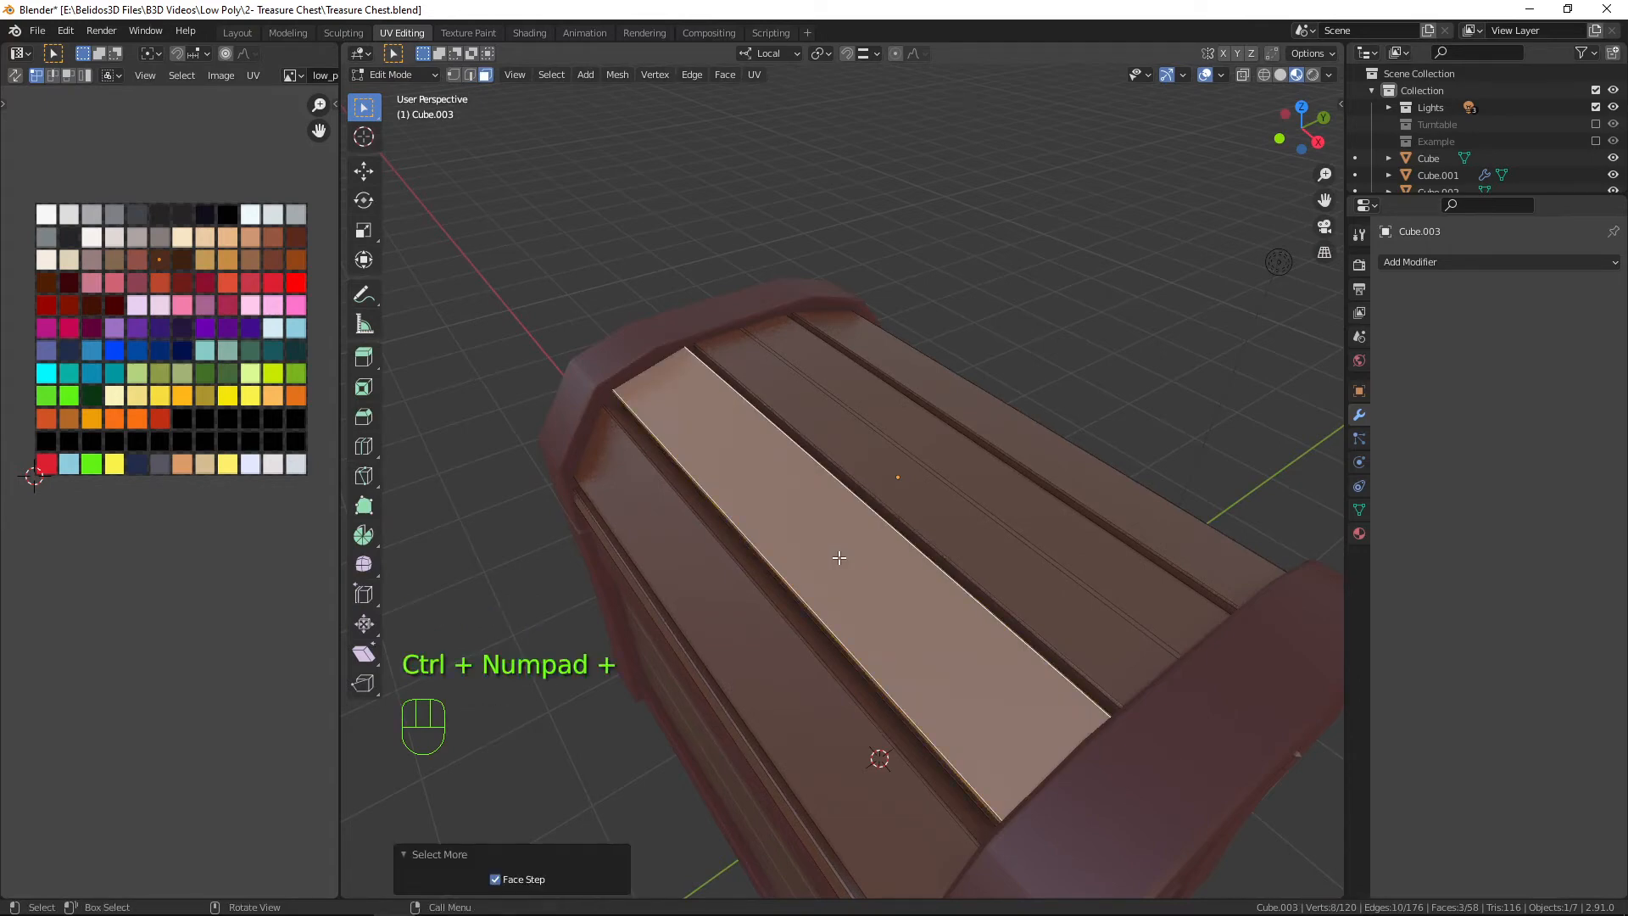
pyautogui.scroll(2, 928, 684)
pyautogui.moveTo(905, 674); pyautogui.dragTo(807, 540, button='middle')
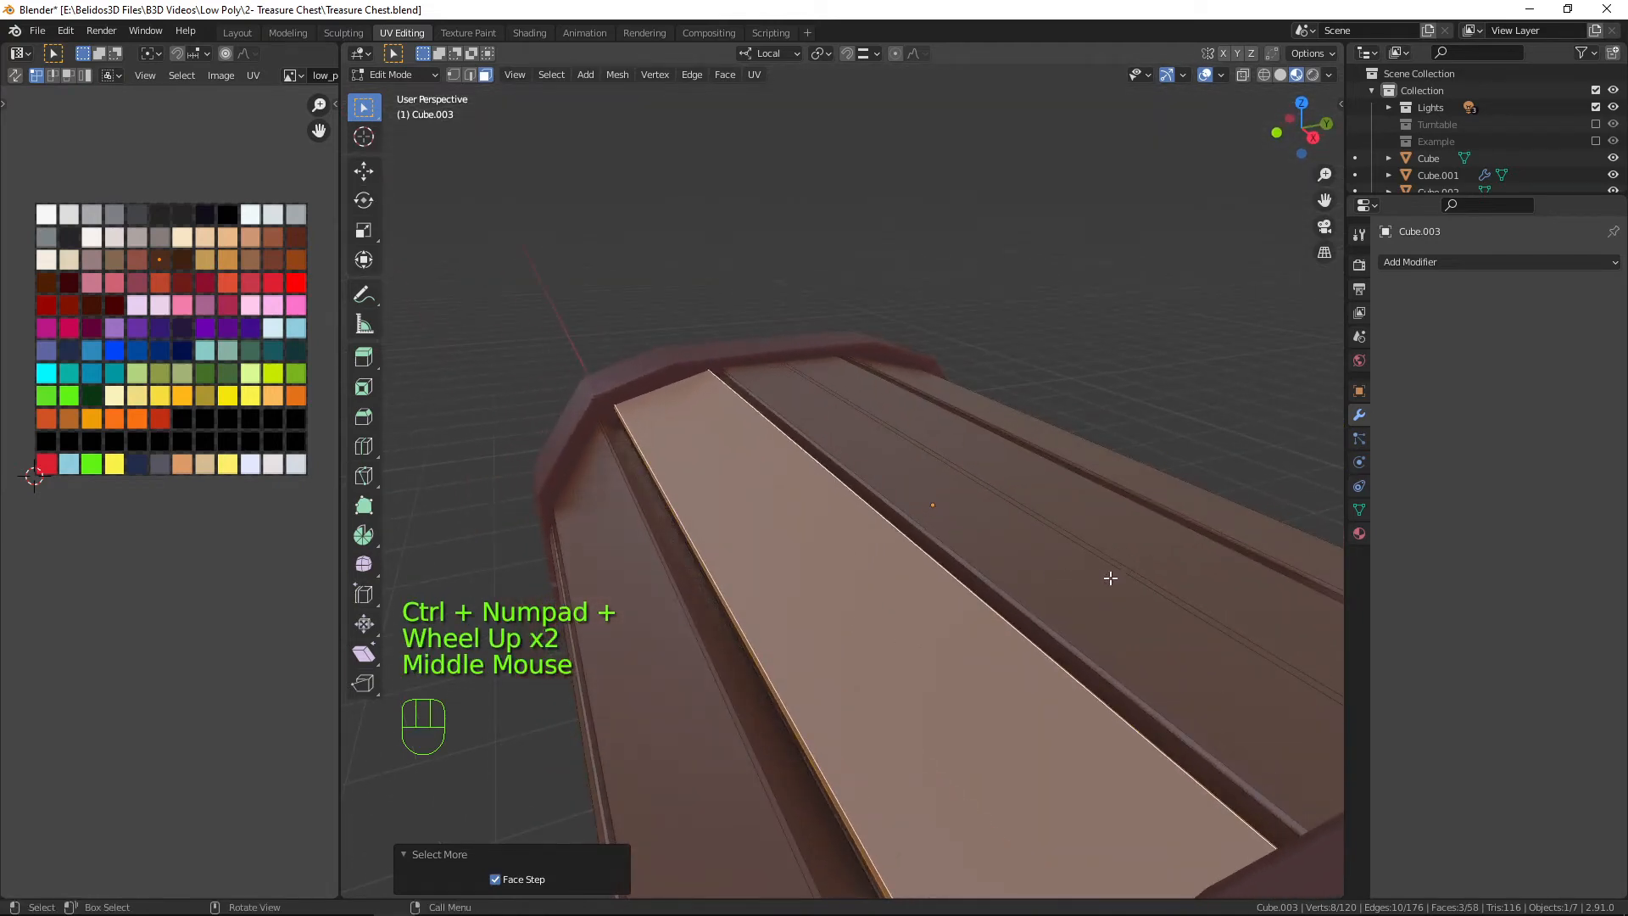
pyautogui.press('s')
pyautogui.press('y')
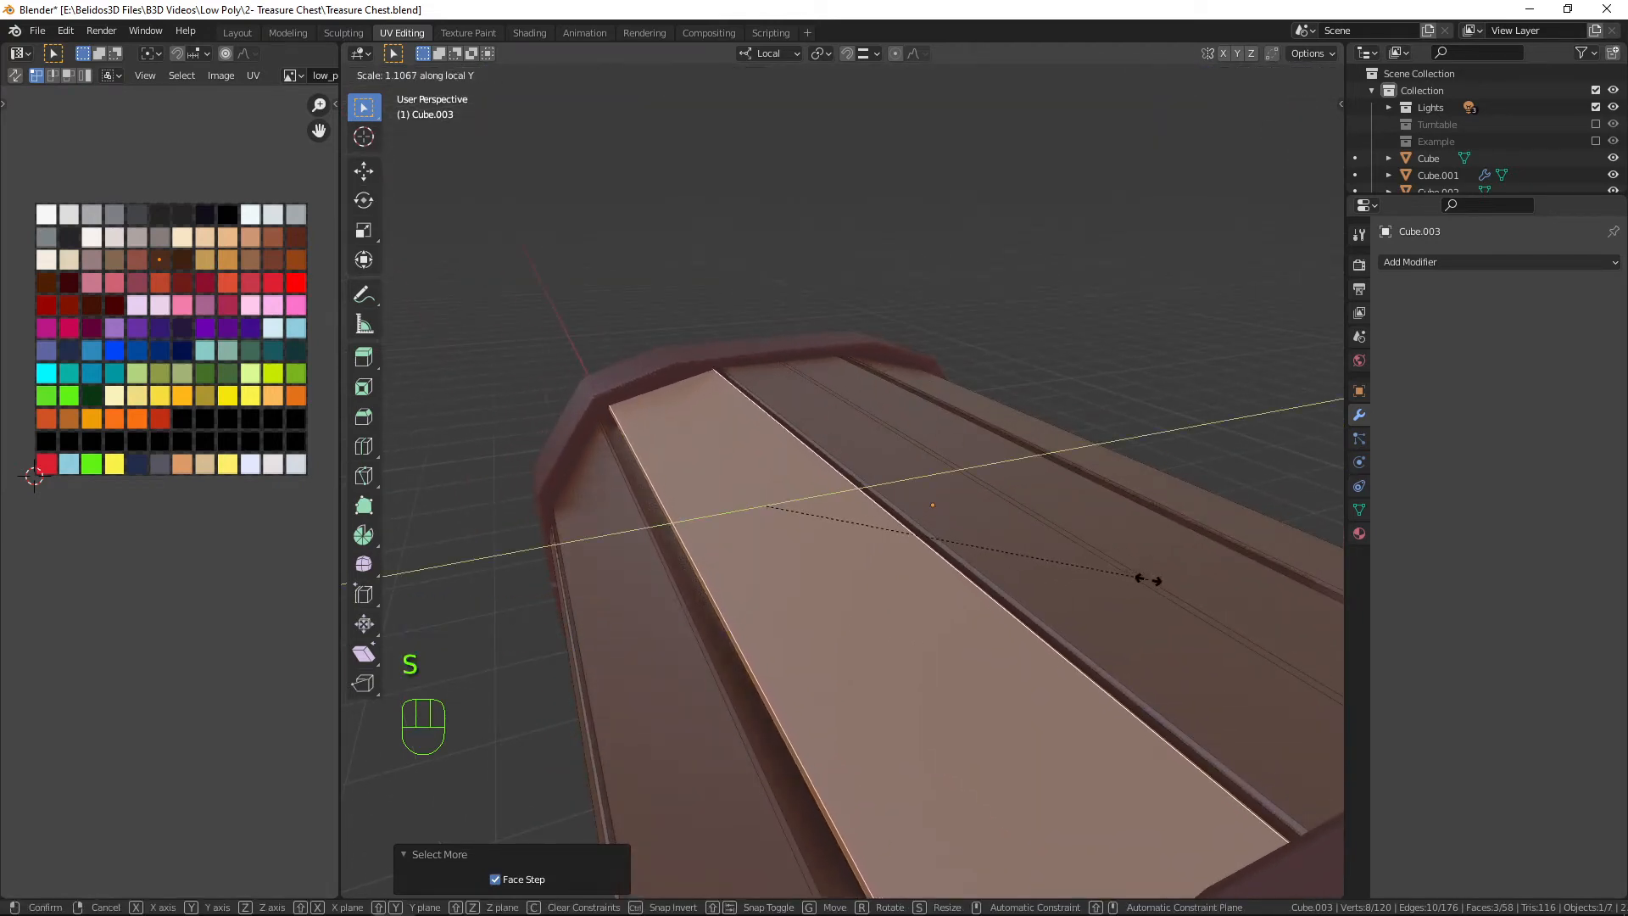
pyautogui.click(1049, 614)
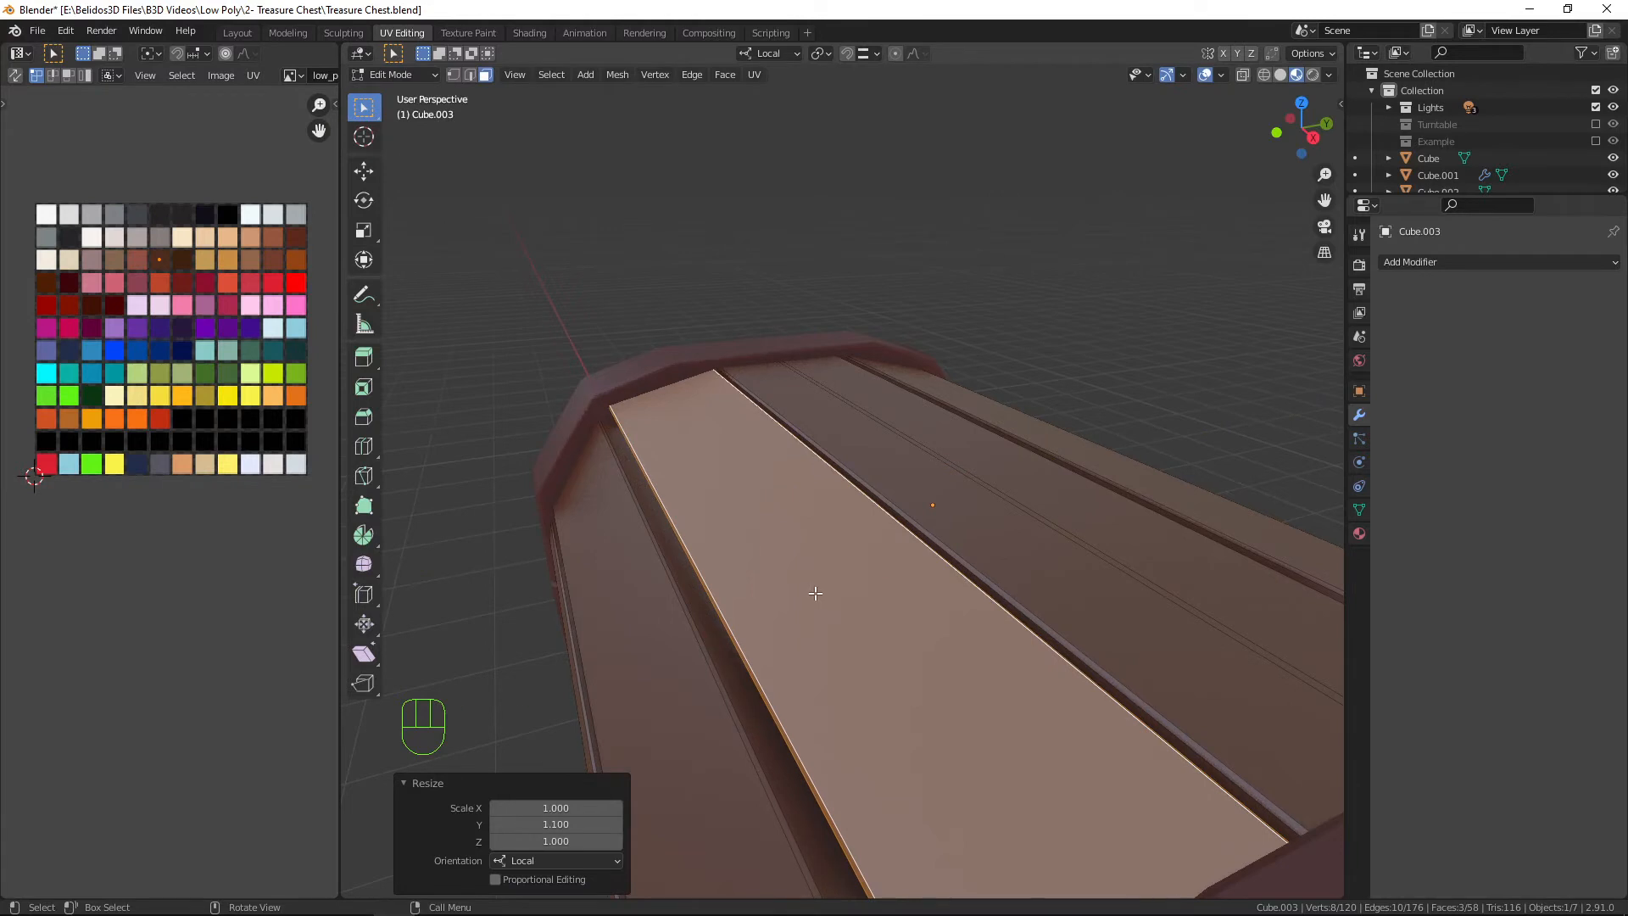
# Widen the steeper lid plank below it by scaling its top and side faces about 1.135 along X in Normal orientation.
pyautogui.keyDown('shift'); pyautogui.moveTo(816, 592); pyautogui.dragTo(952, 450, button='middle'); pyautogui.keyUp('shift')
pyautogui.click(839, 544)
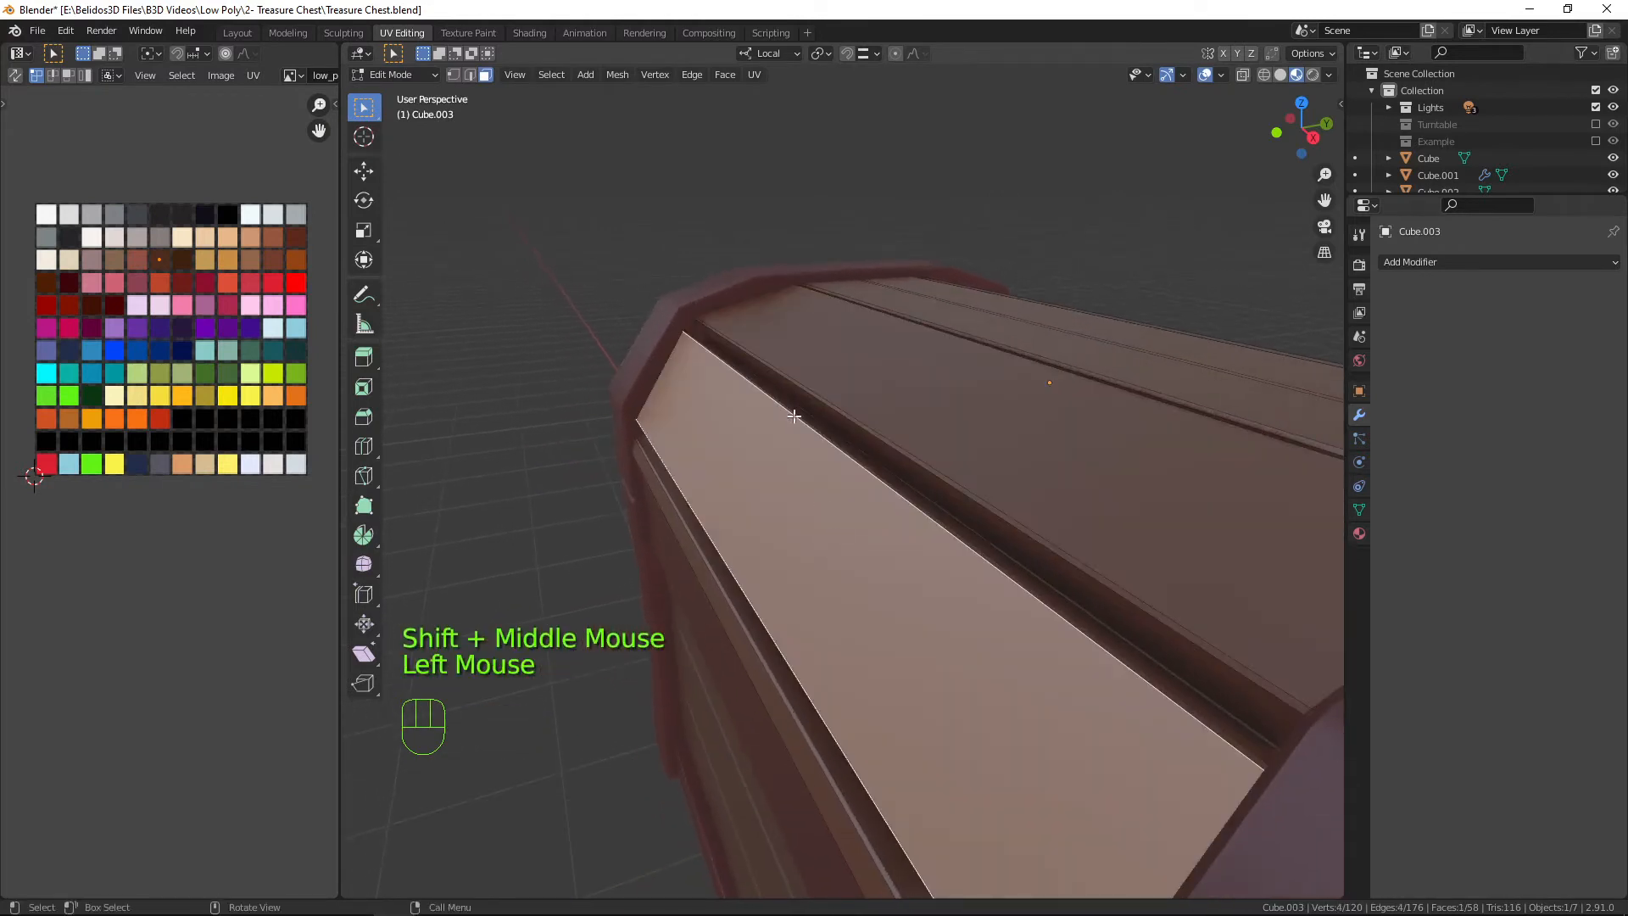
pyautogui.press('ctrl+KP_Add')
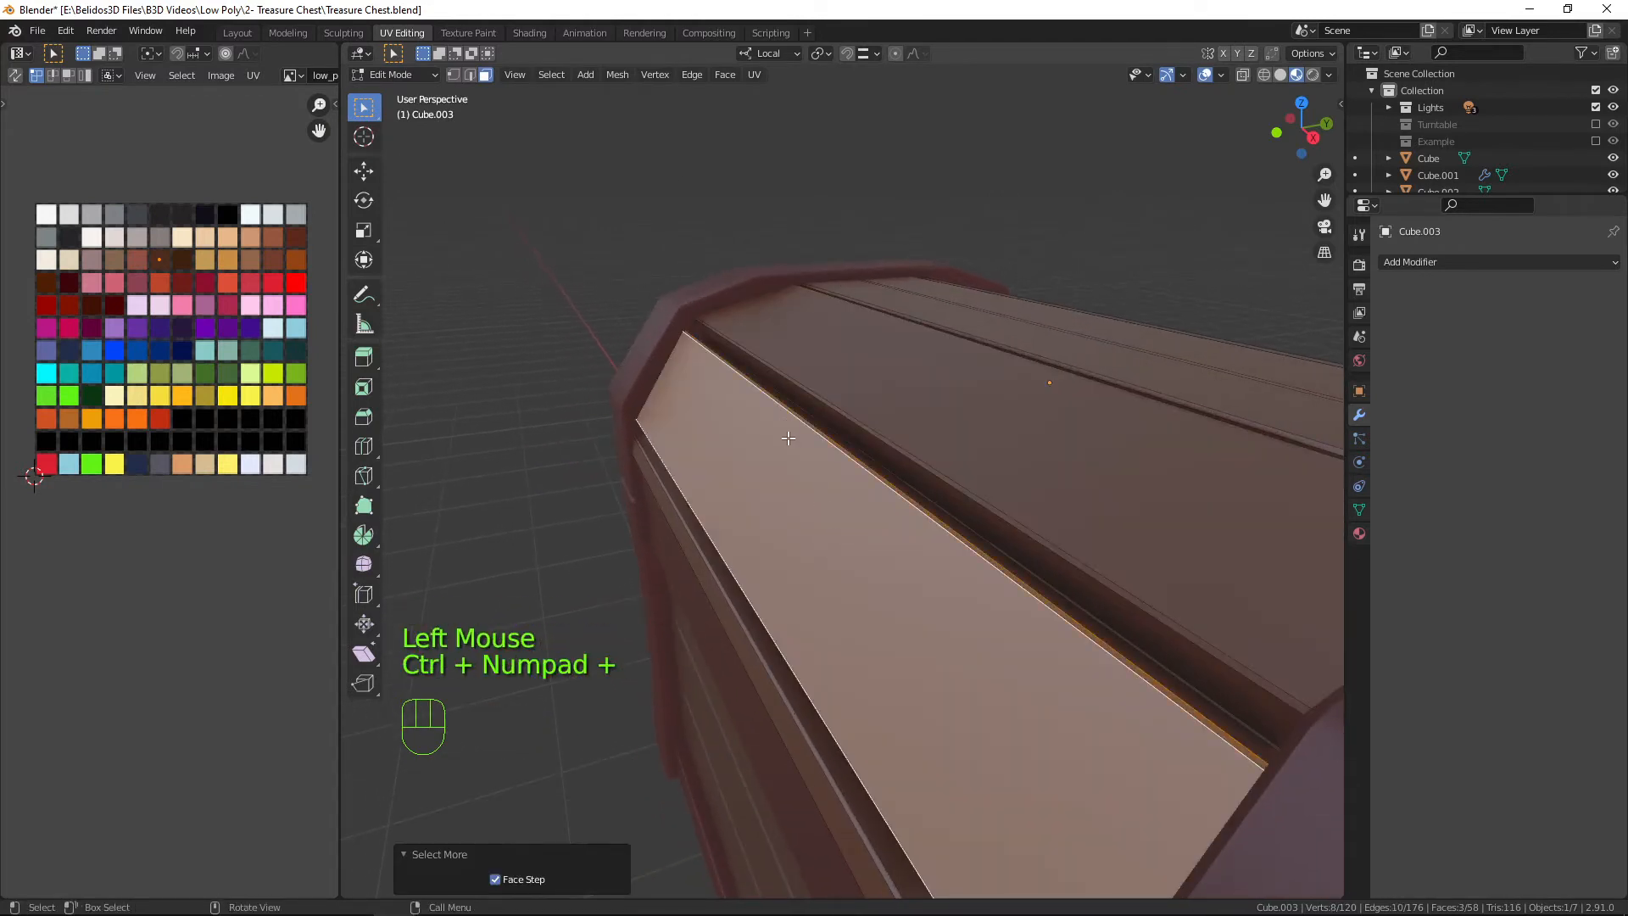
pyautogui.click(786, 51)
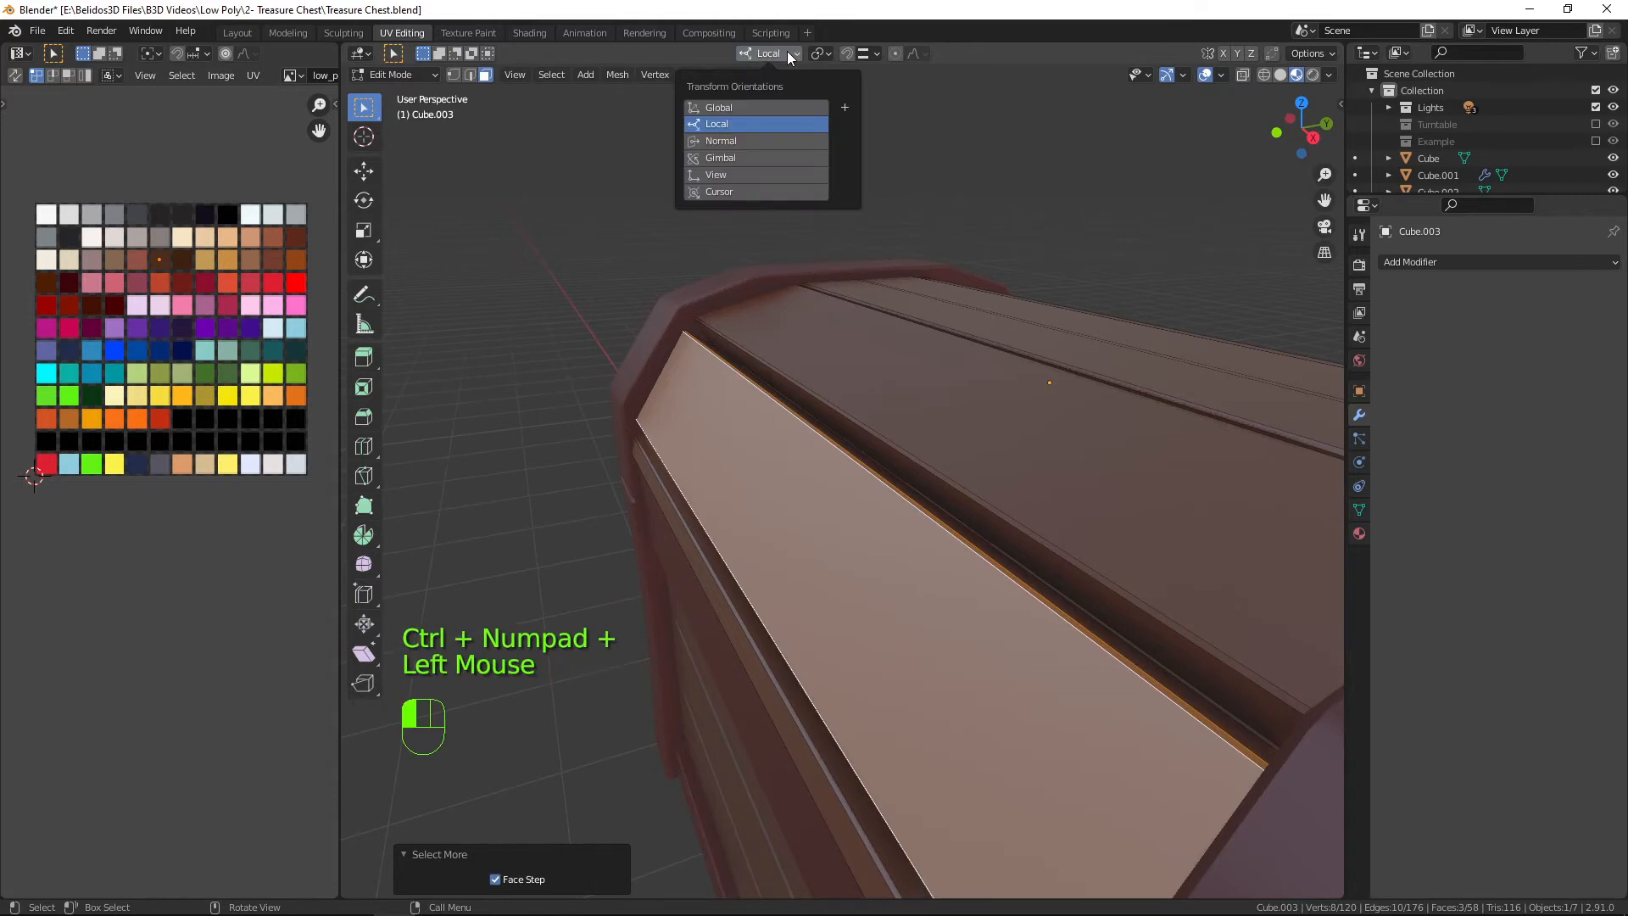
pyautogui.click(746, 137)
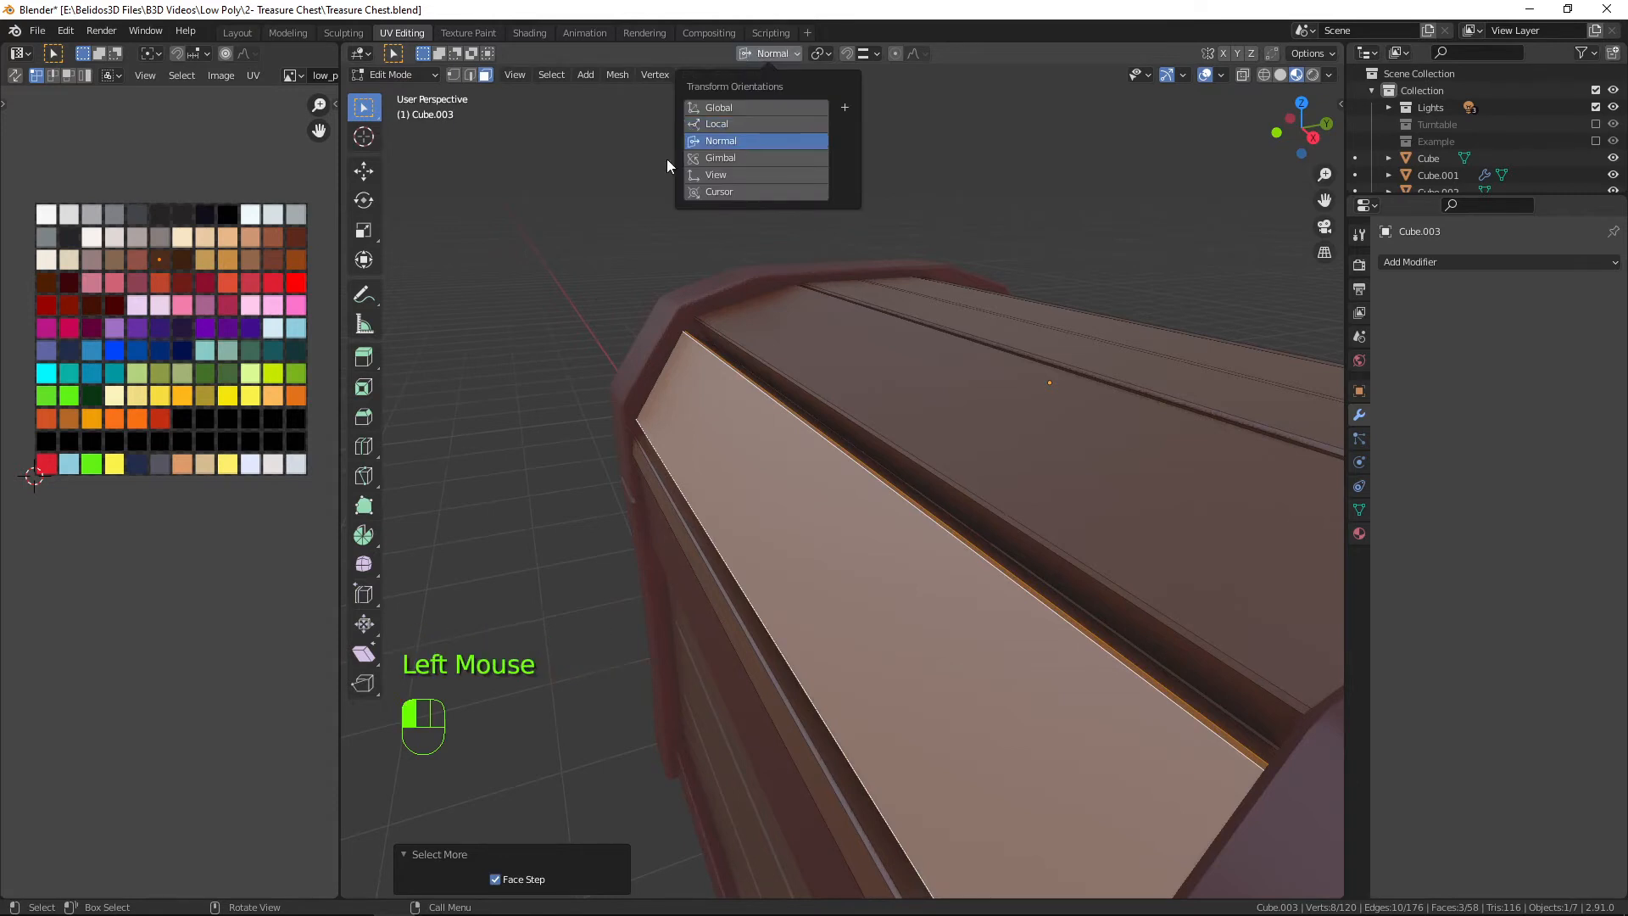
pyautogui.click(363, 229)
pyautogui.moveTo(690, 387); pyautogui.dragTo(674, 468, button='middle')
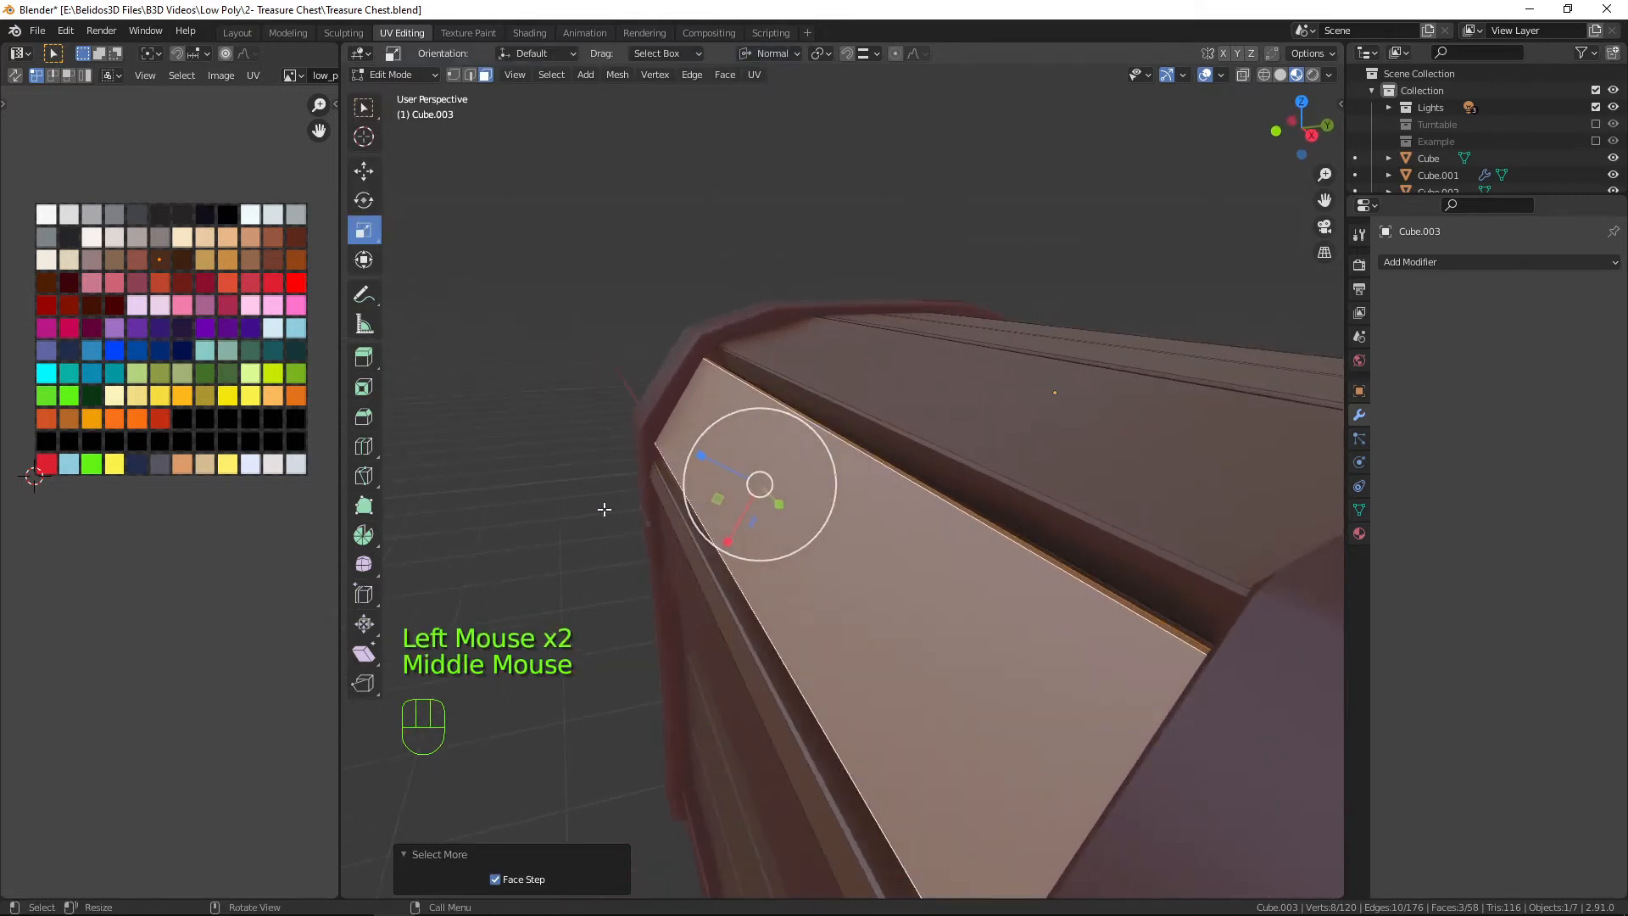
pyautogui.press('s')
pyautogui.middleClick(721, 602)
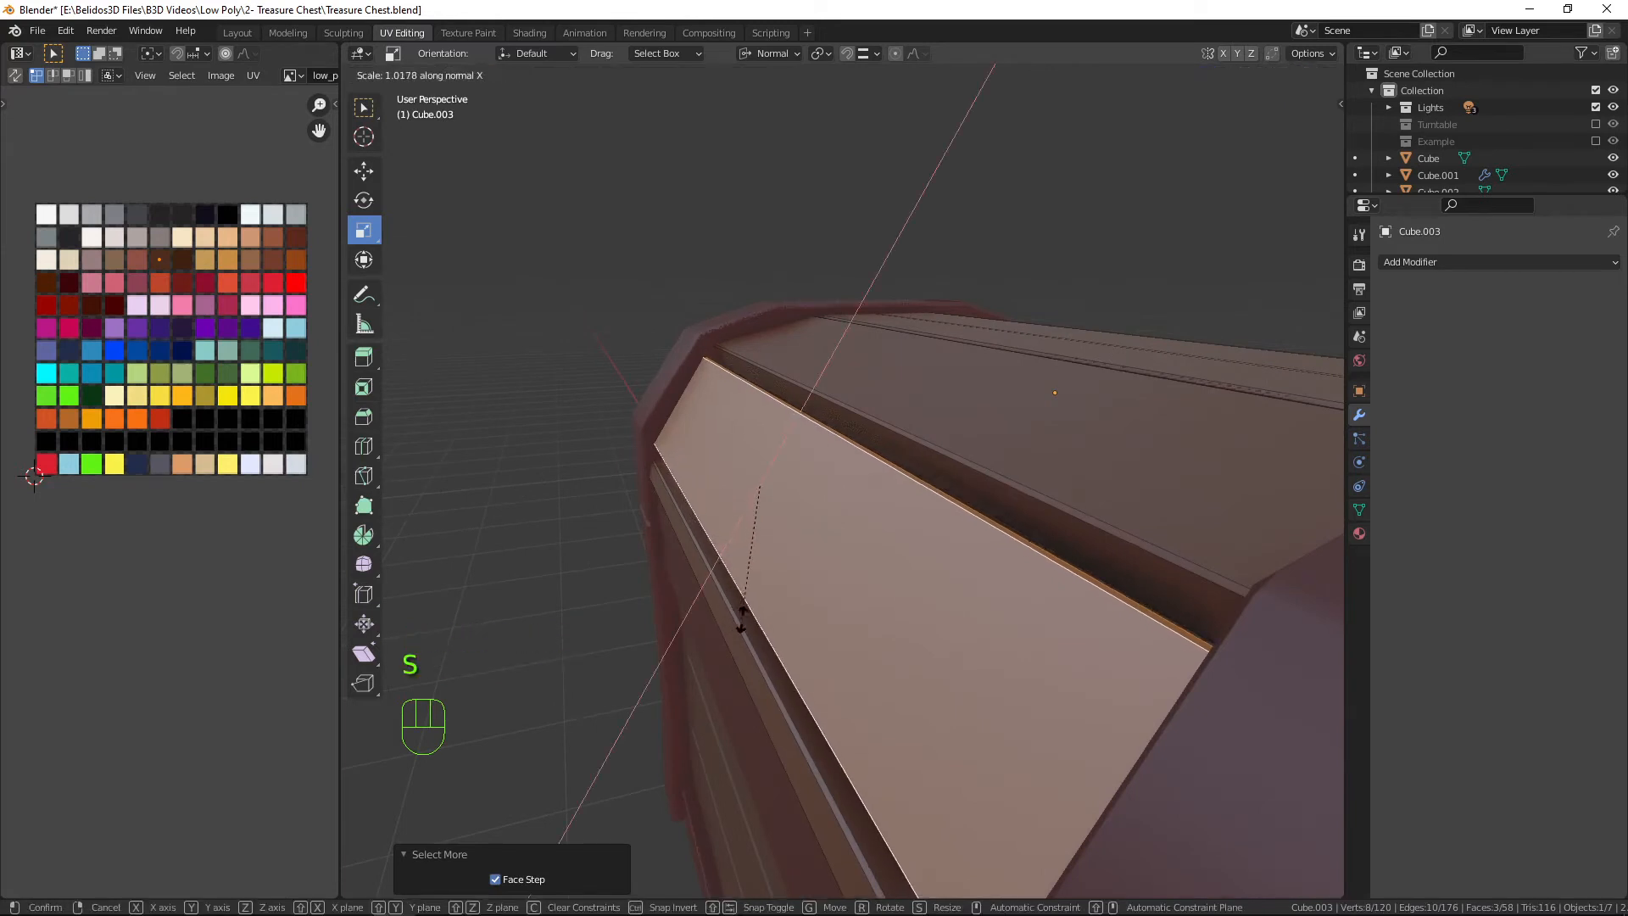
pyautogui.click(664, 607)
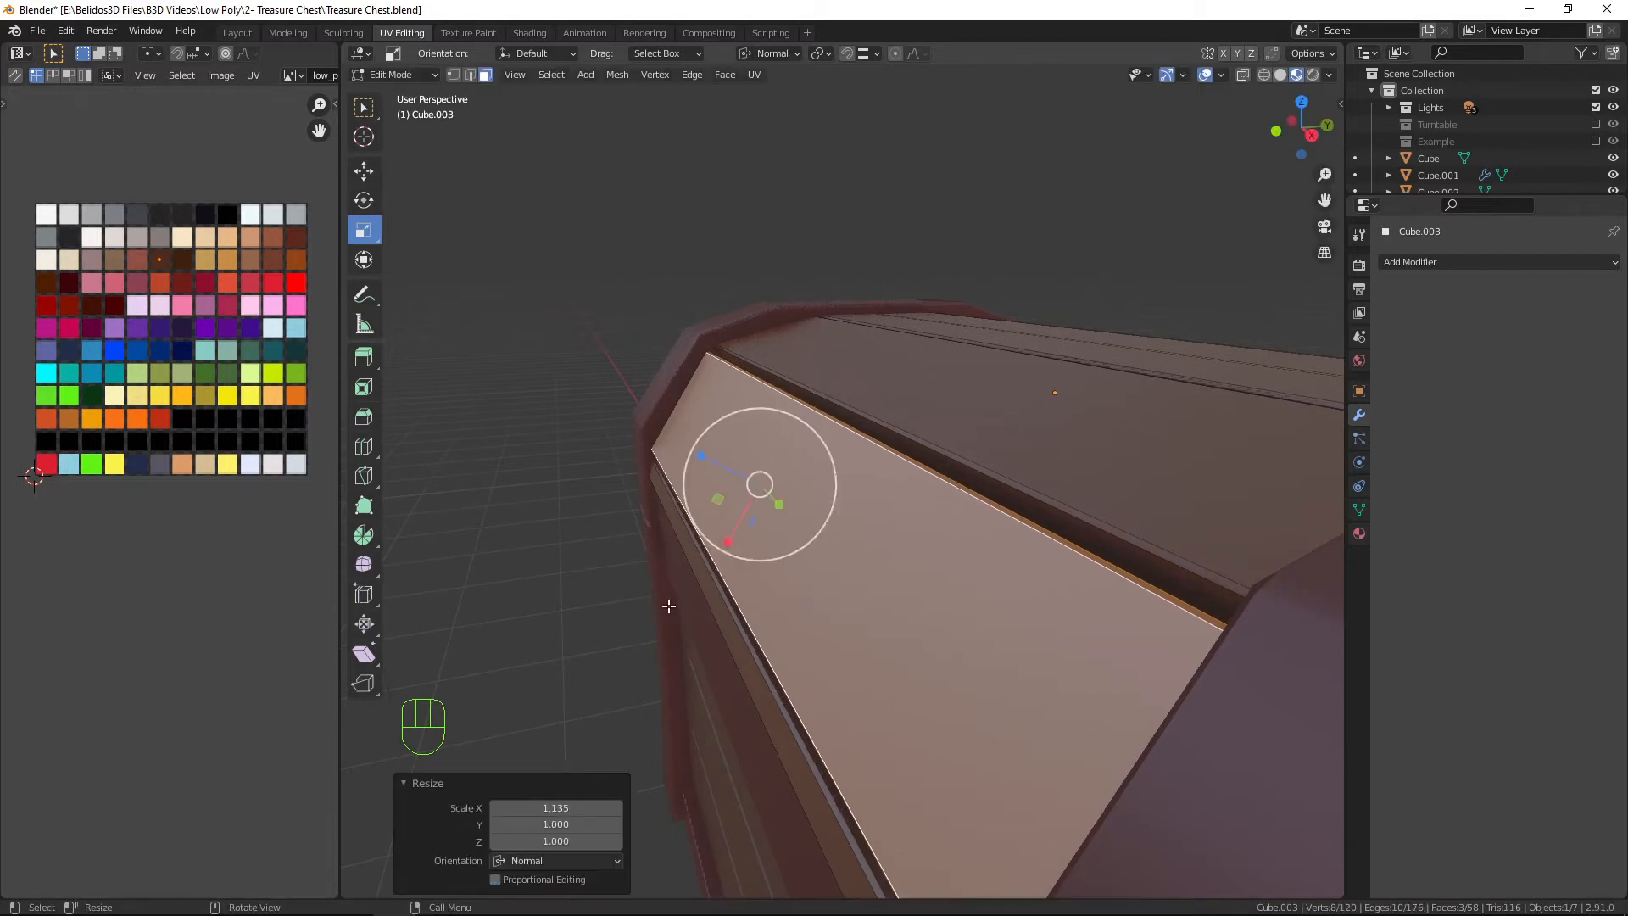
# Widen the steep lid plank on the opposite side by scaling its top and side faces about 1.154 along X in Normal orientation.
pyautogui.scroll(-4, 1009, 516)
pyautogui.moveTo(1010, 516)
pyautogui.mouseDown(button='middle')
pyautogui.moveTo(882, 523)
pyautogui.moveTo(1002, 534)
pyautogui.mouseUp(button='middle')
pyautogui.click(1091, 579)
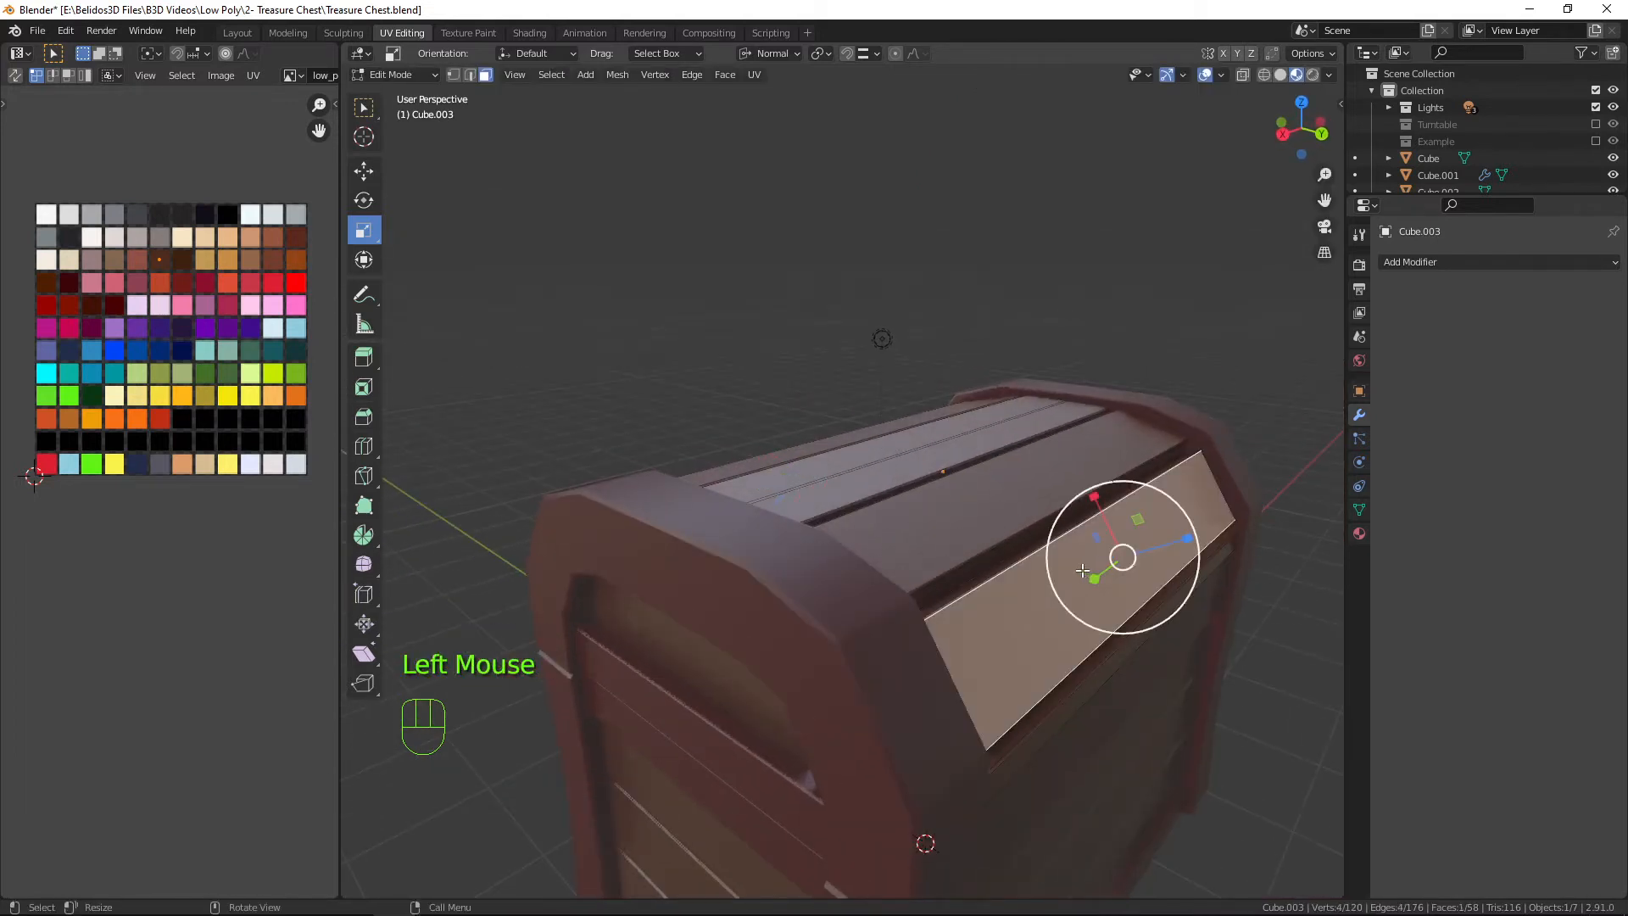
pyautogui.press('ctrl+KP_Add')
pyautogui.press('s')
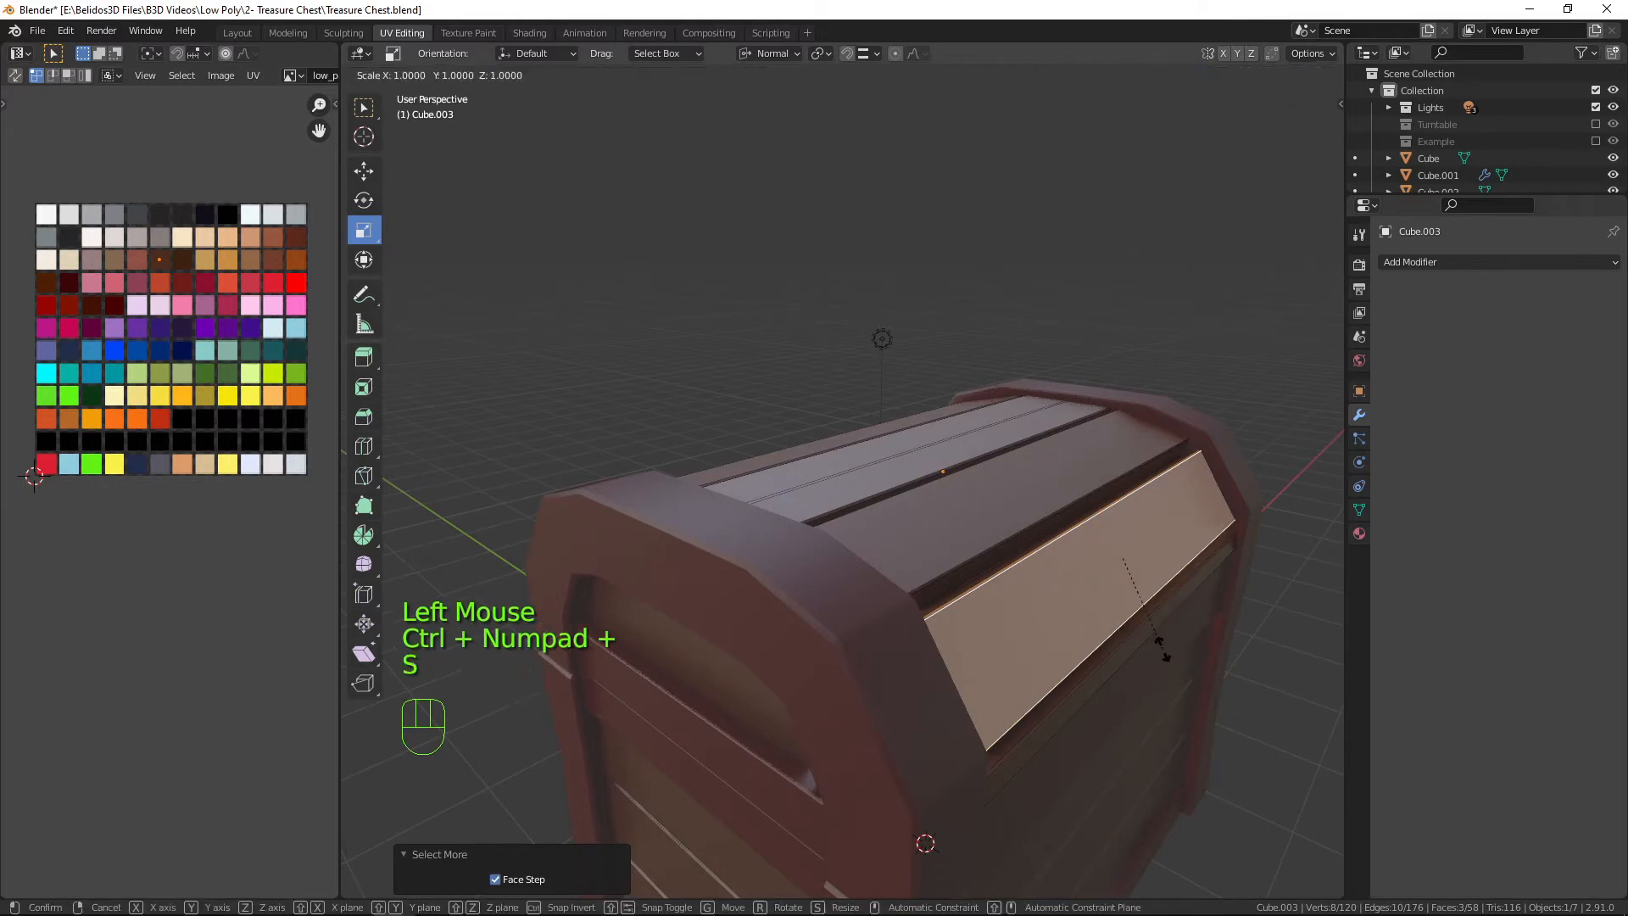
pyautogui.press('x')
pyautogui.click(1175, 657)
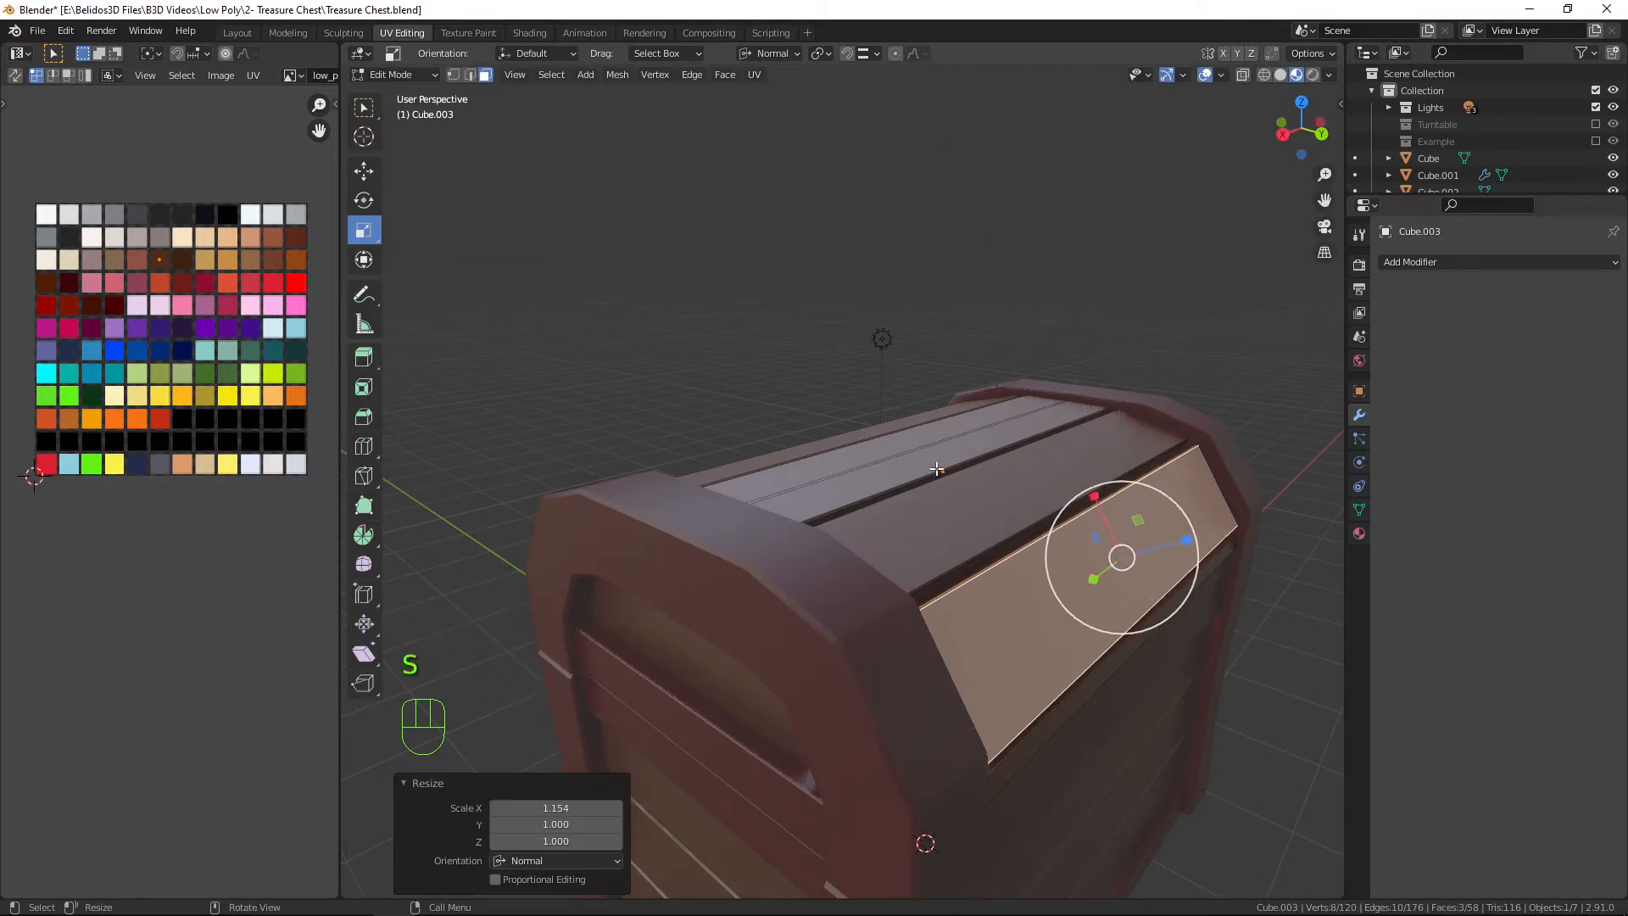
# Widen the slanted plank above it by scaling its top and side faces about 1.14 along Normal X, and check it in Object Mode.
pyautogui.click(1008, 490)
pyautogui.press('ctrl+KP_Add')
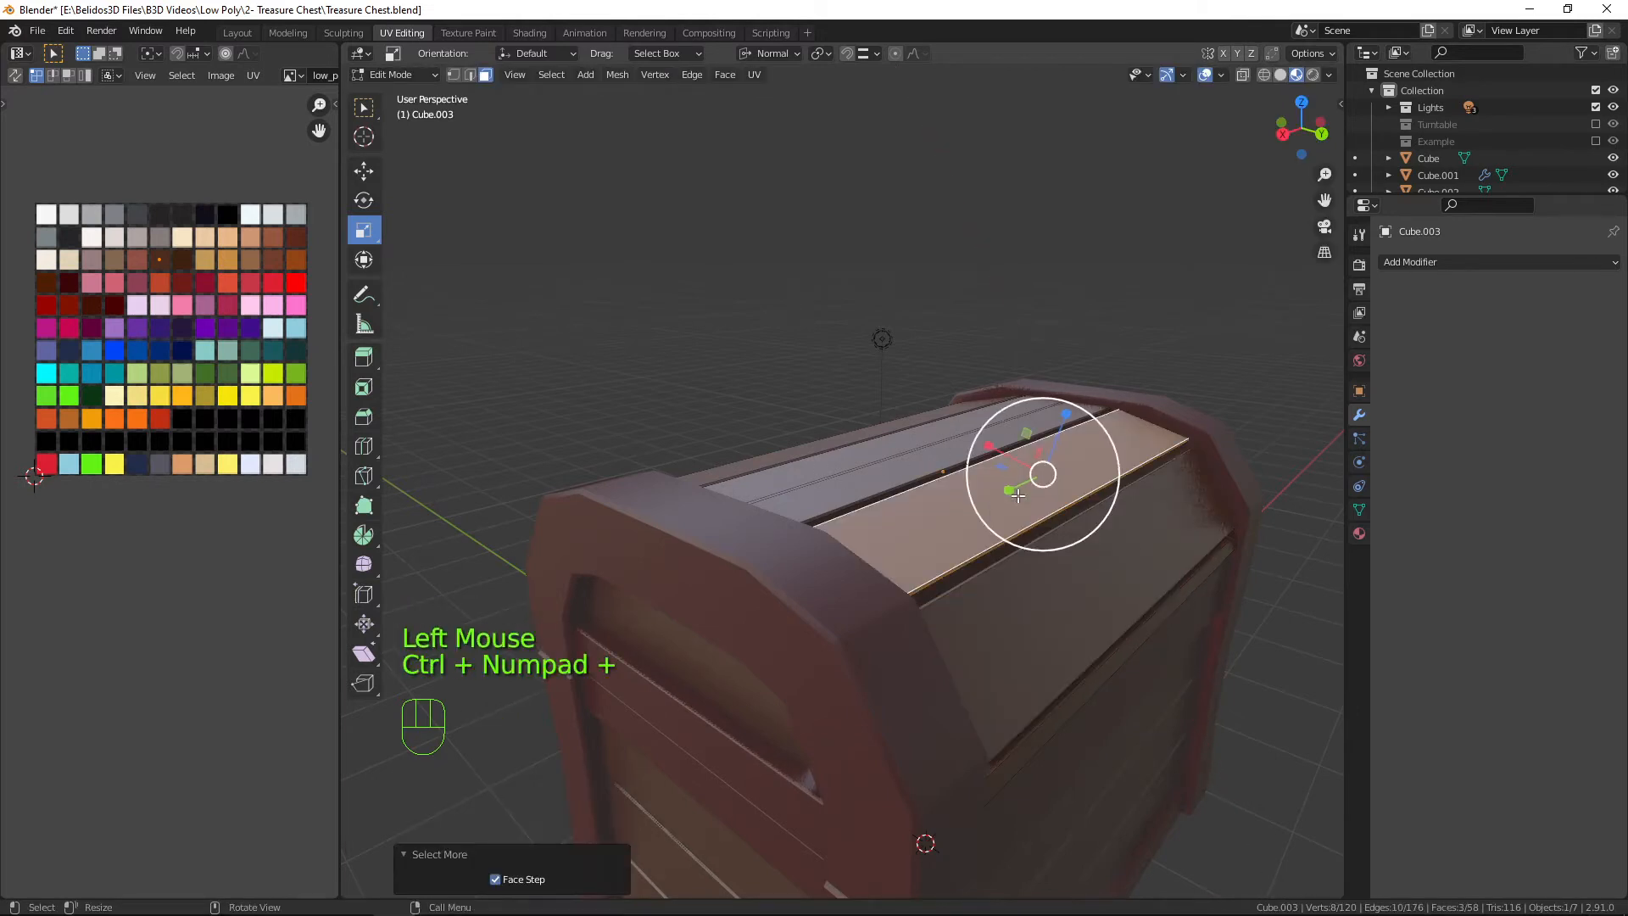
pyautogui.press('s')
pyautogui.press('x')
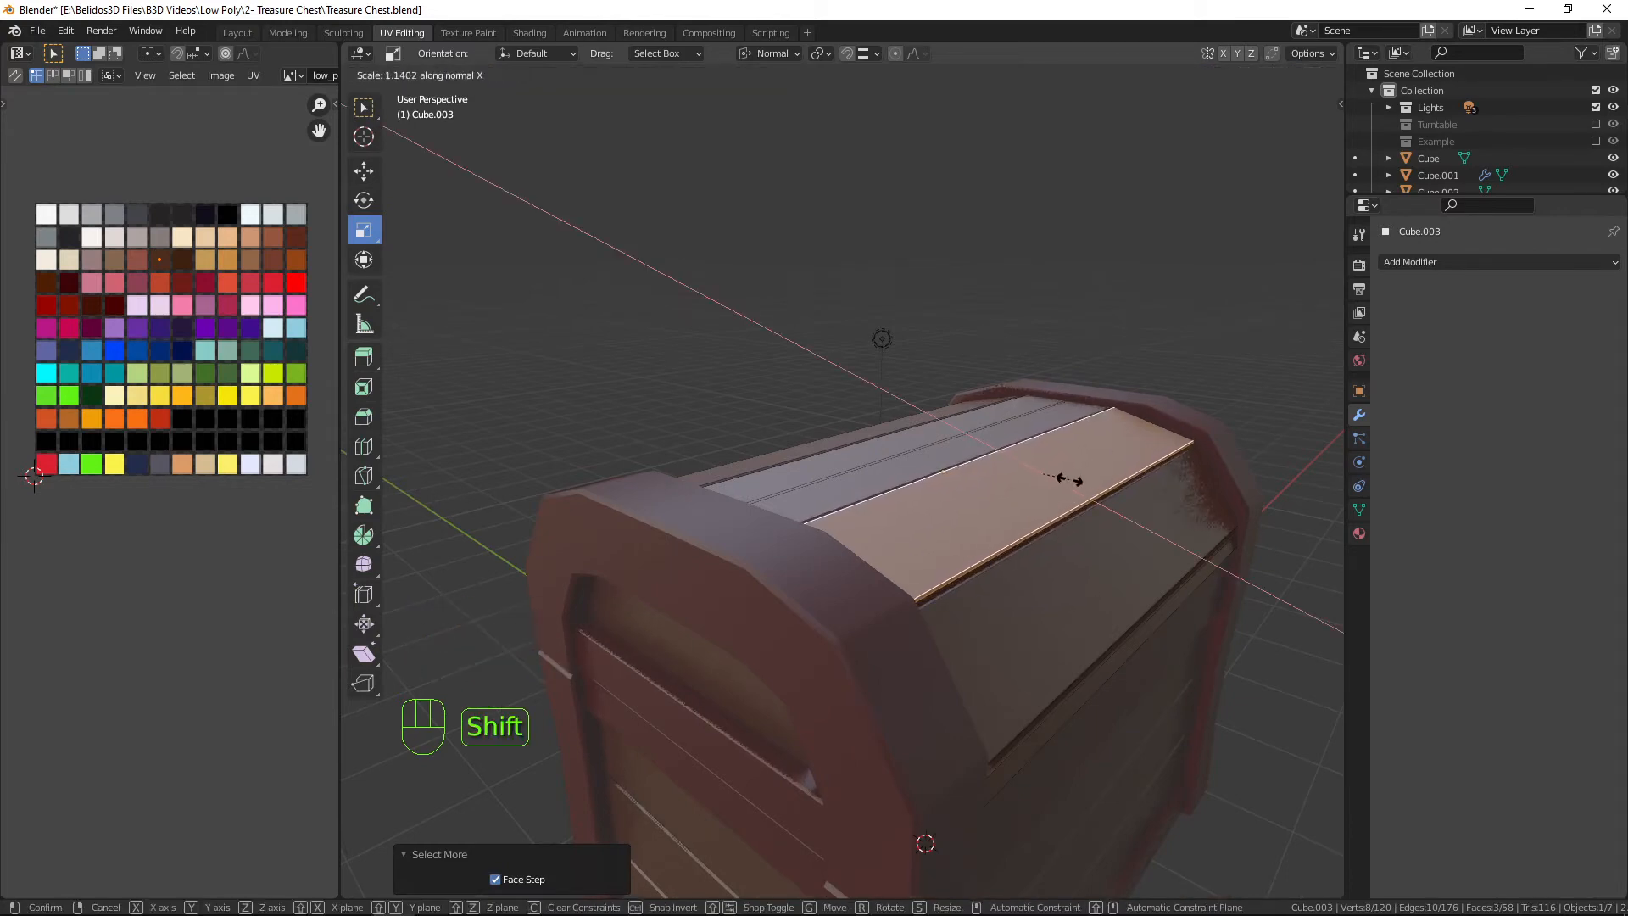
pyautogui.click(1068, 480)
pyautogui.press('Tab')
pyautogui.moveTo(666, 445); pyautogui.dragTo(812, 442, button='middle')
# Narrow the top of the lid's center plank by scaling both of its top faces together to about 0.99 along Normal X.
pyautogui.press('Tab')
pyautogui.moveTo(932, 458); pyautogui.dragTo(1030, 413, button='middle')
pyautogui.click(964, 444)
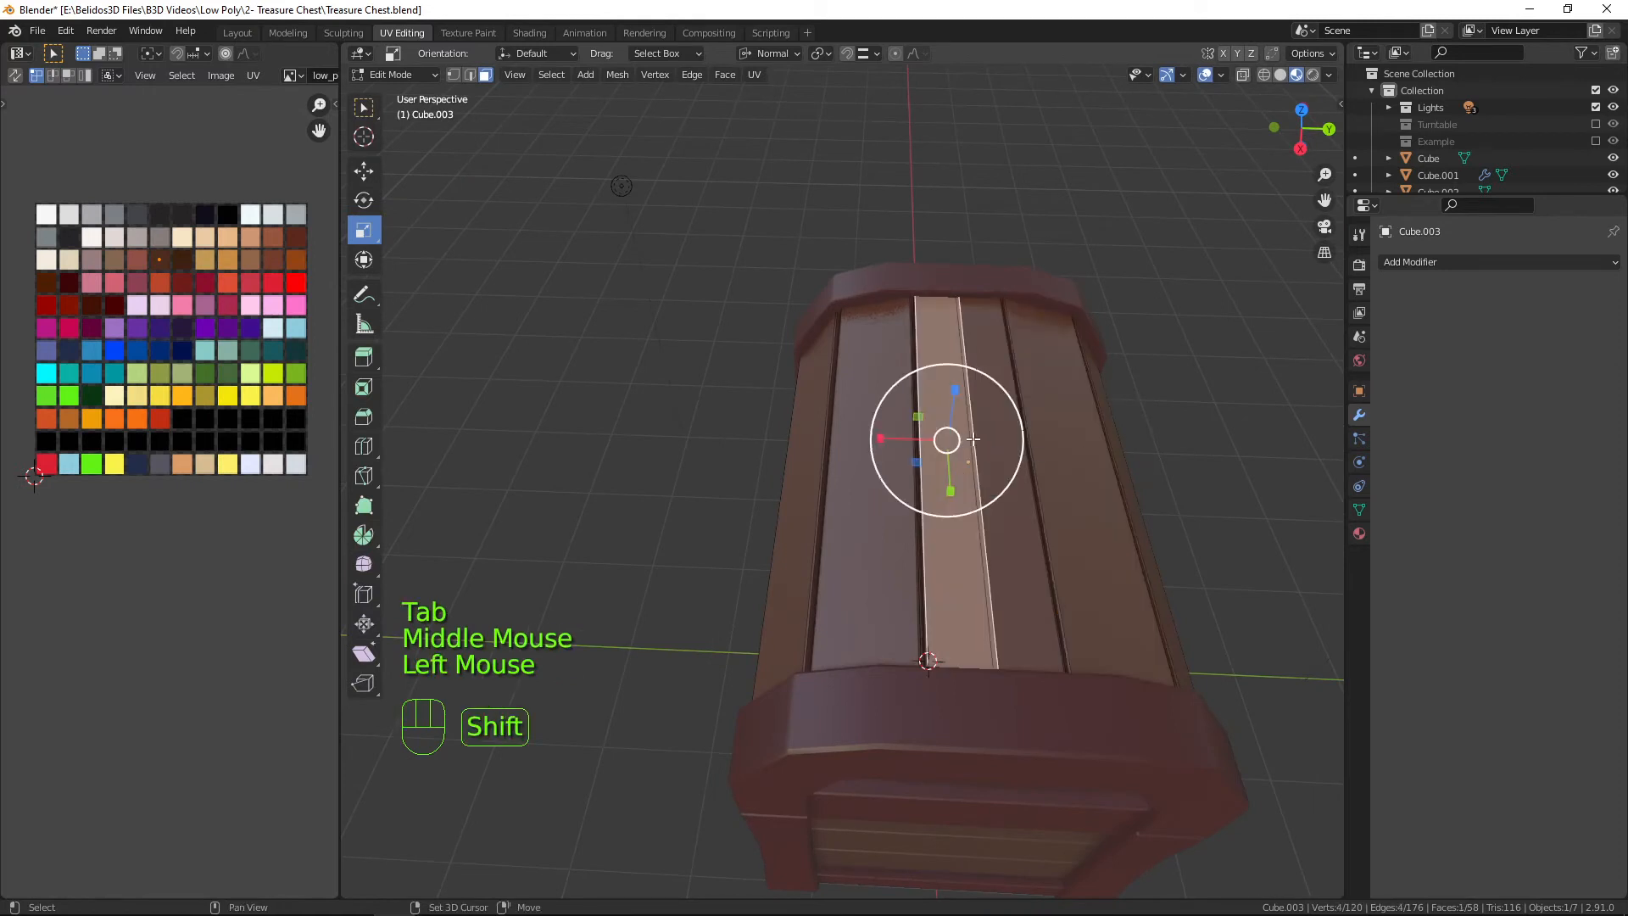
pyautogui.keyDown('shift'); pyautogui.click(972, 439); pyautogui.keyUp('shift')
pyautogui.press('s')
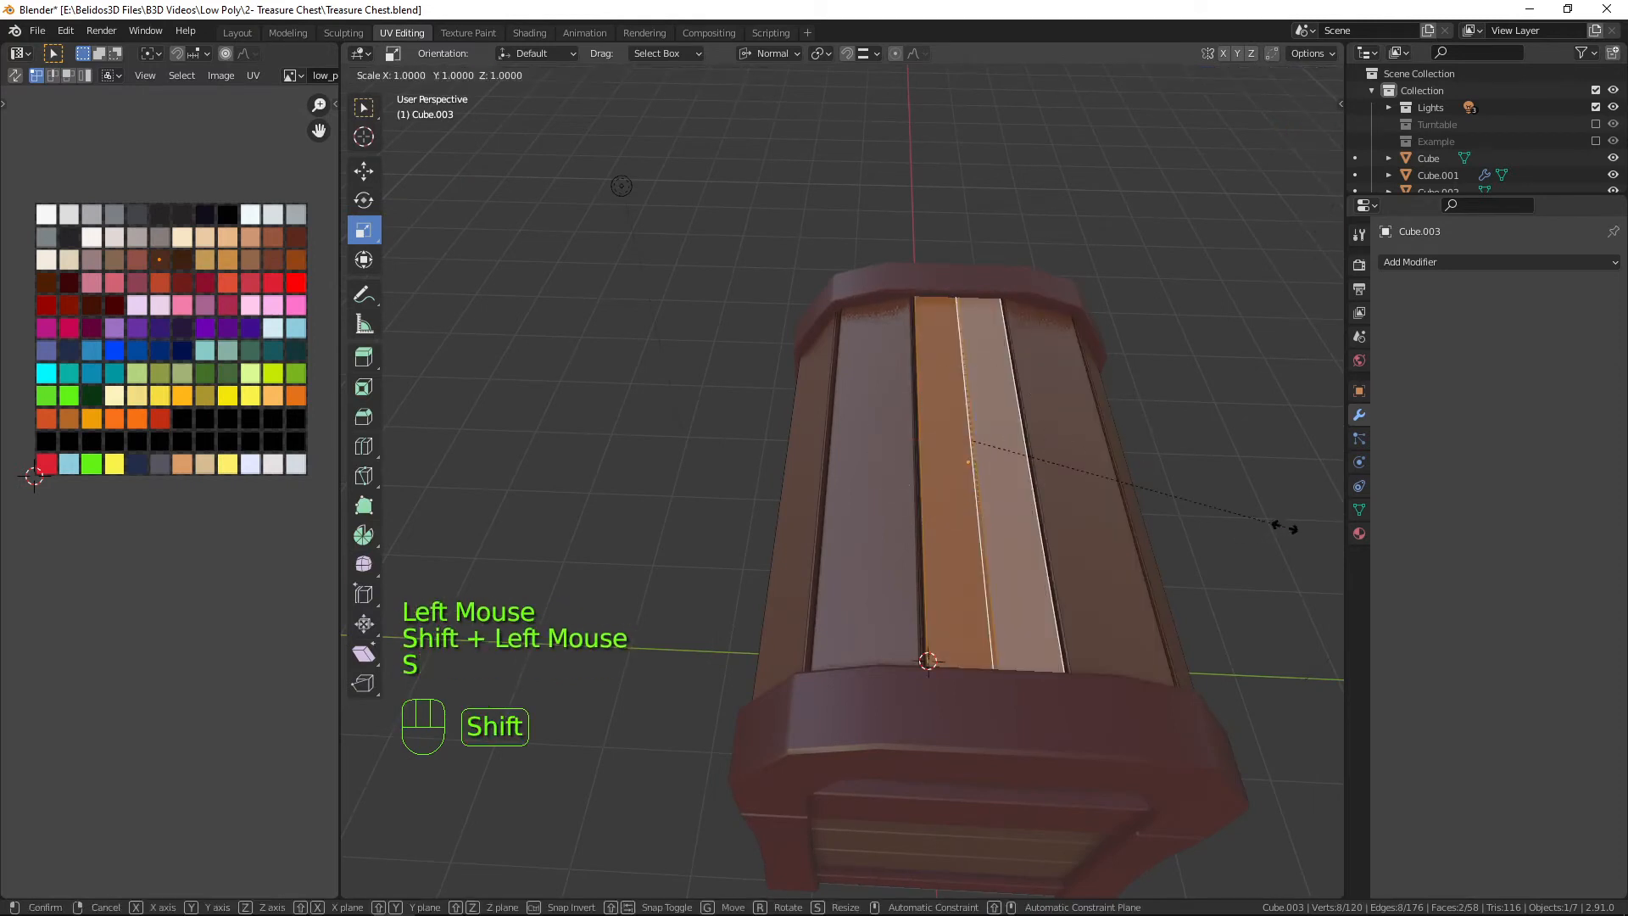
pyautogui.press('x')
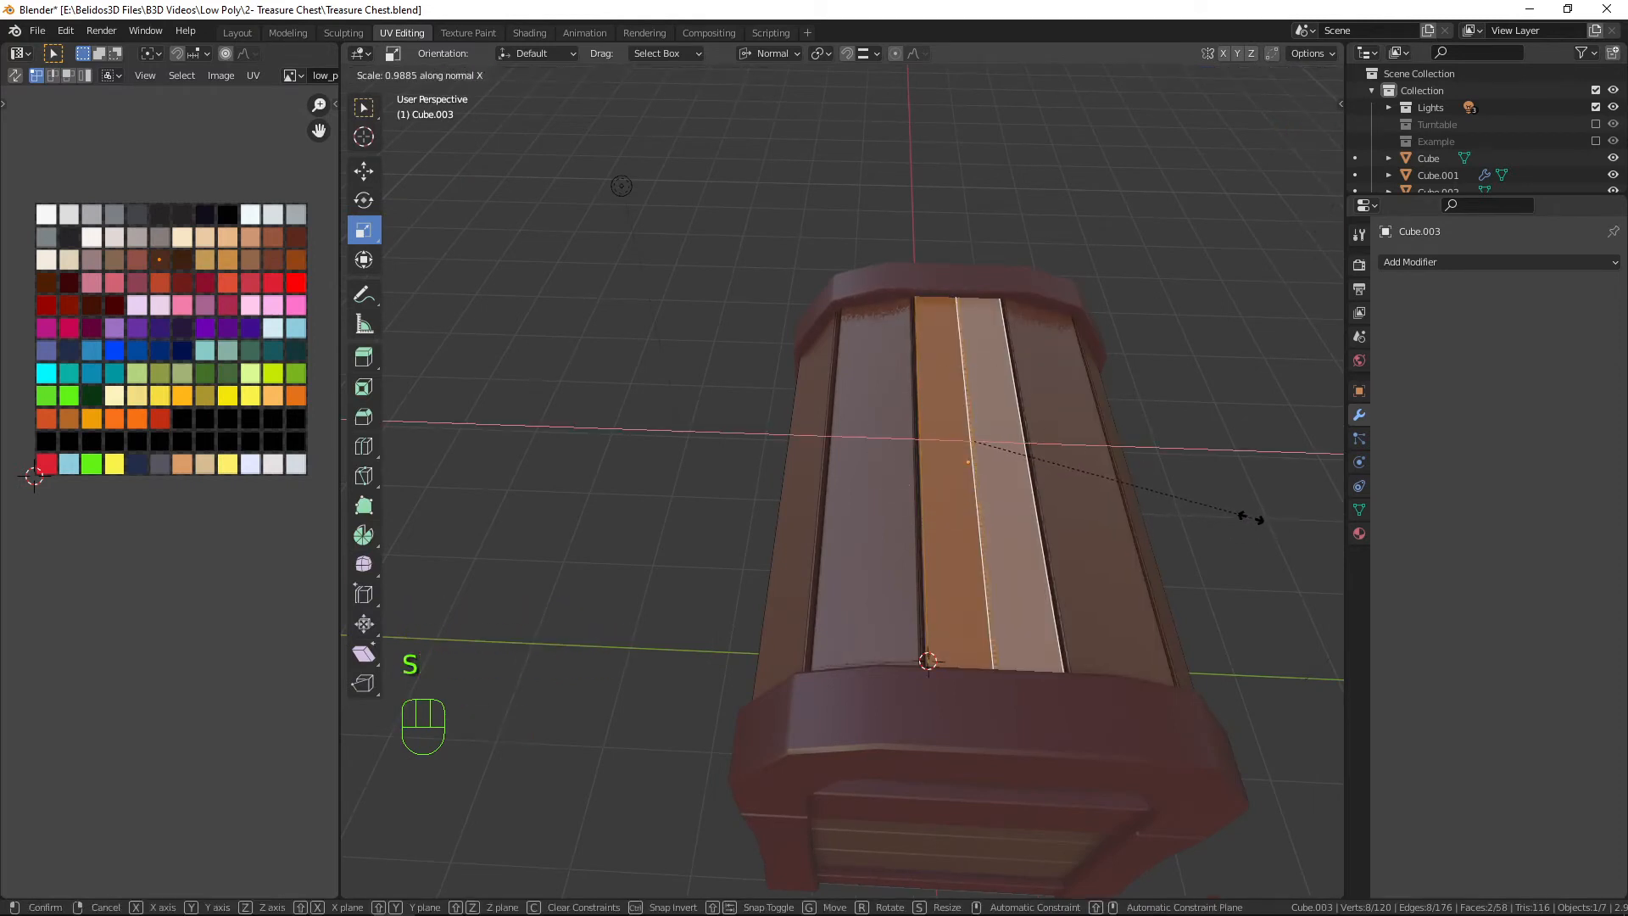
pyautogui.click(1251, 517)
# Narrow the top faces of the slanted planks on either side of the center plank to about 0.97 and 0.965 along Normal X.
pyautogui.scroll(-2, 975, 475)
pyautogui.click(929, 513)
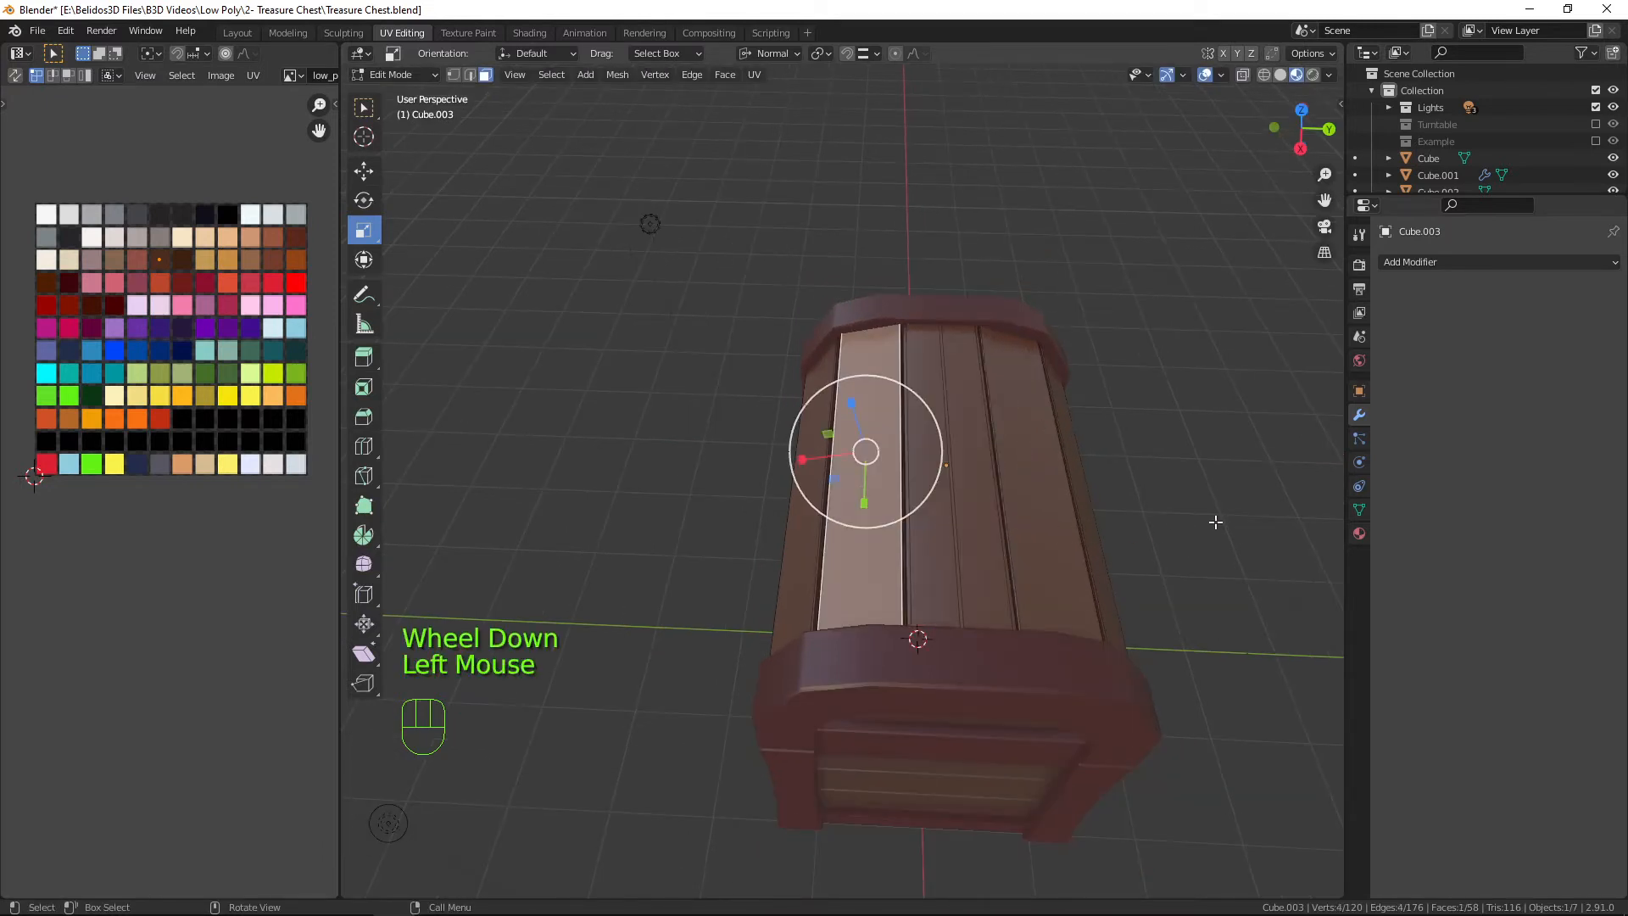
pyautogui.press('s')
pyautogui.press('x')
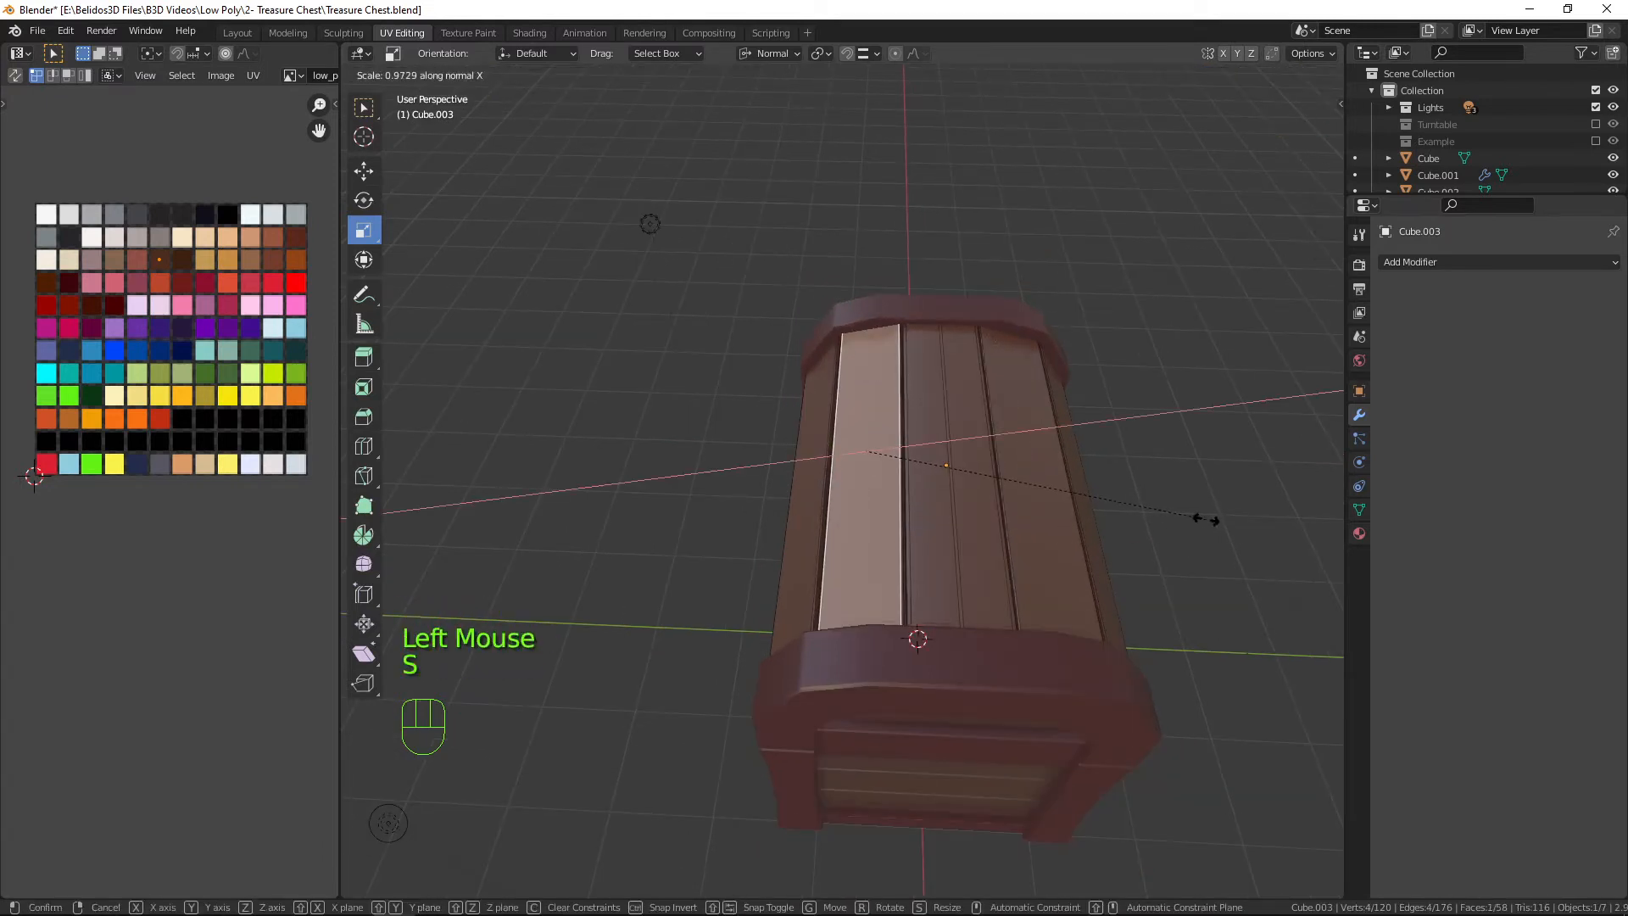
pyautogui.click(1202, 519)
pyautogui.click(1032, 464)
pyautogui.press('s')
pyautogui.press('x')
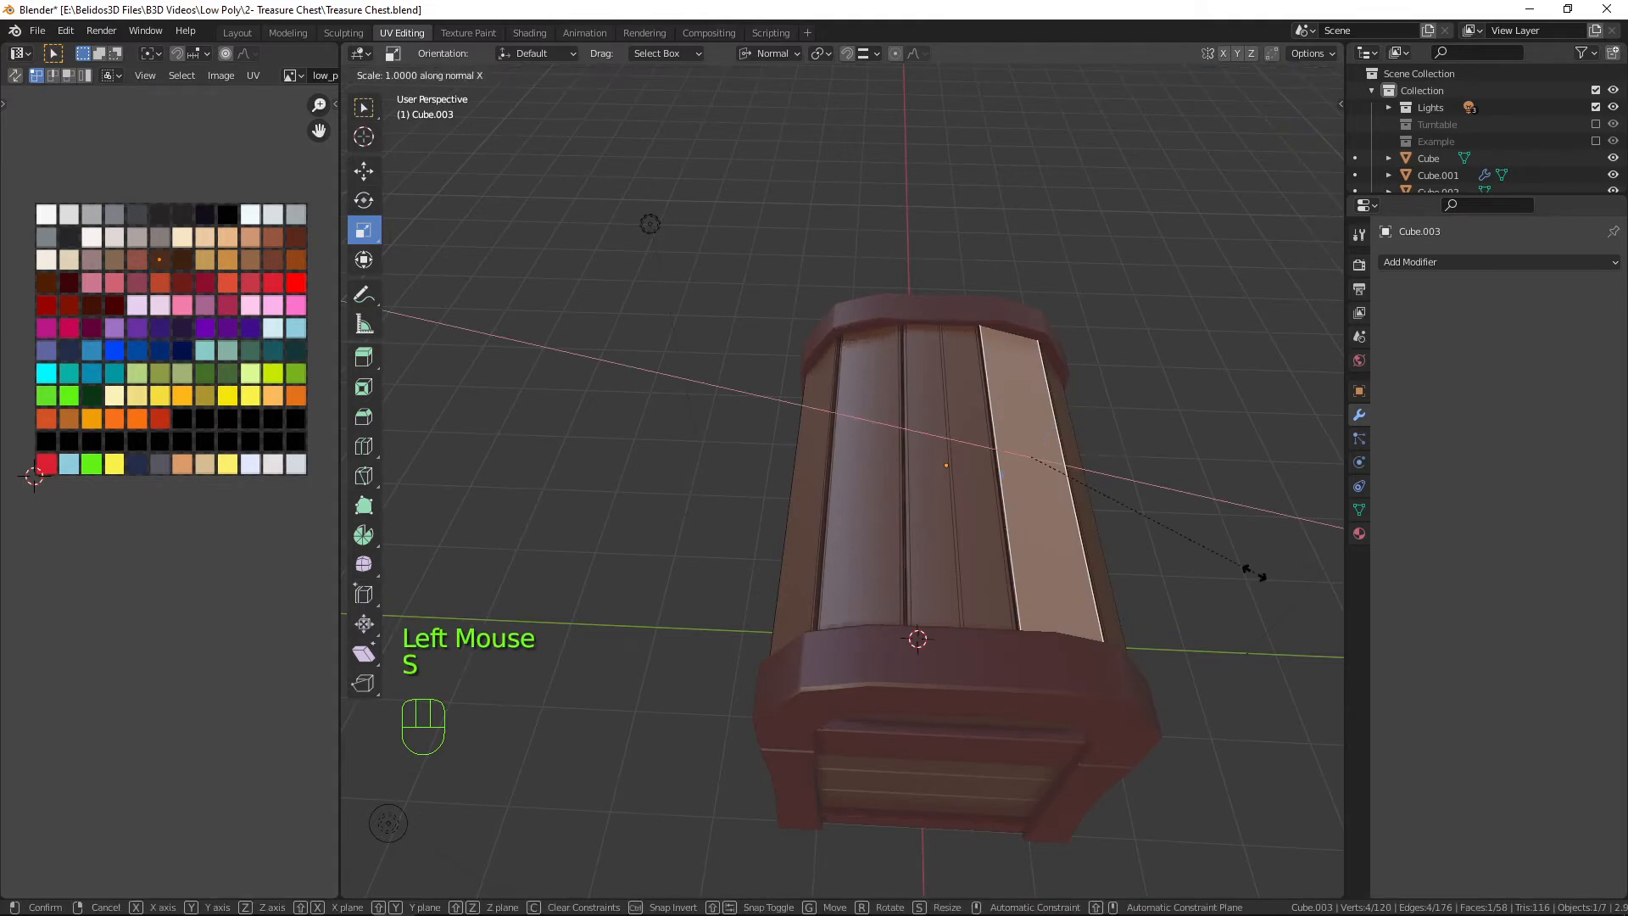
pyautogui.click(1250, 568)
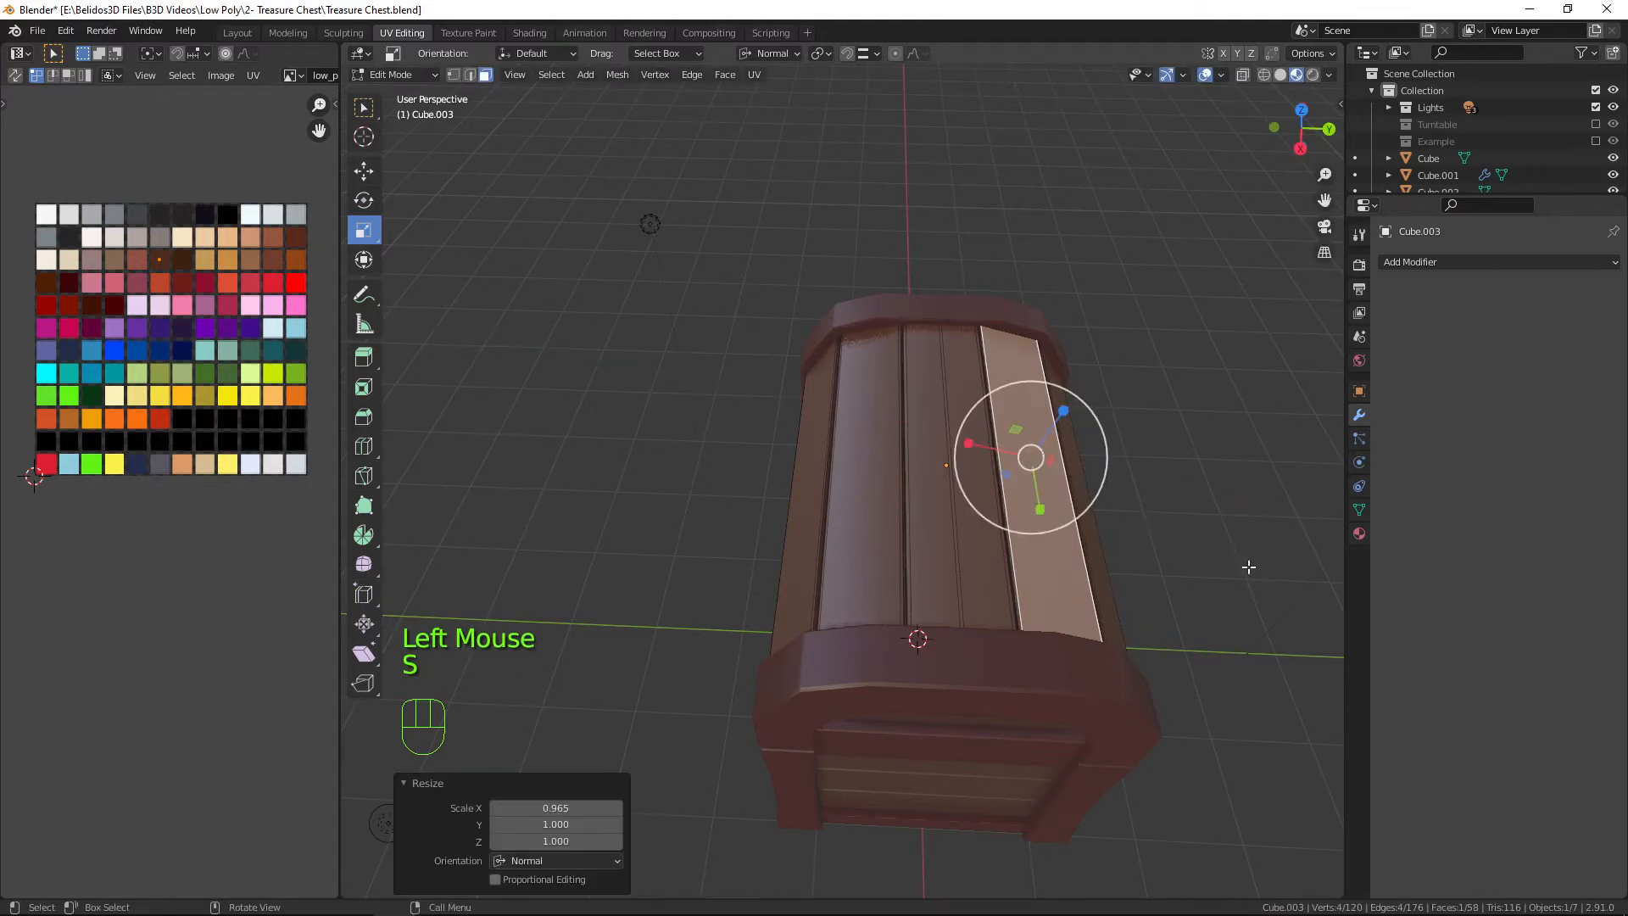
# Slightly narrow the top face of one steep lid plank along Normal X and return to Object Mode.
pyautogui.click(805, 504)
pyautogui.moveTo(805, 504); pyautogui.dragTo(1081, 525, button='middle')
pyautogui.press('s')
pyautogui.press('x')
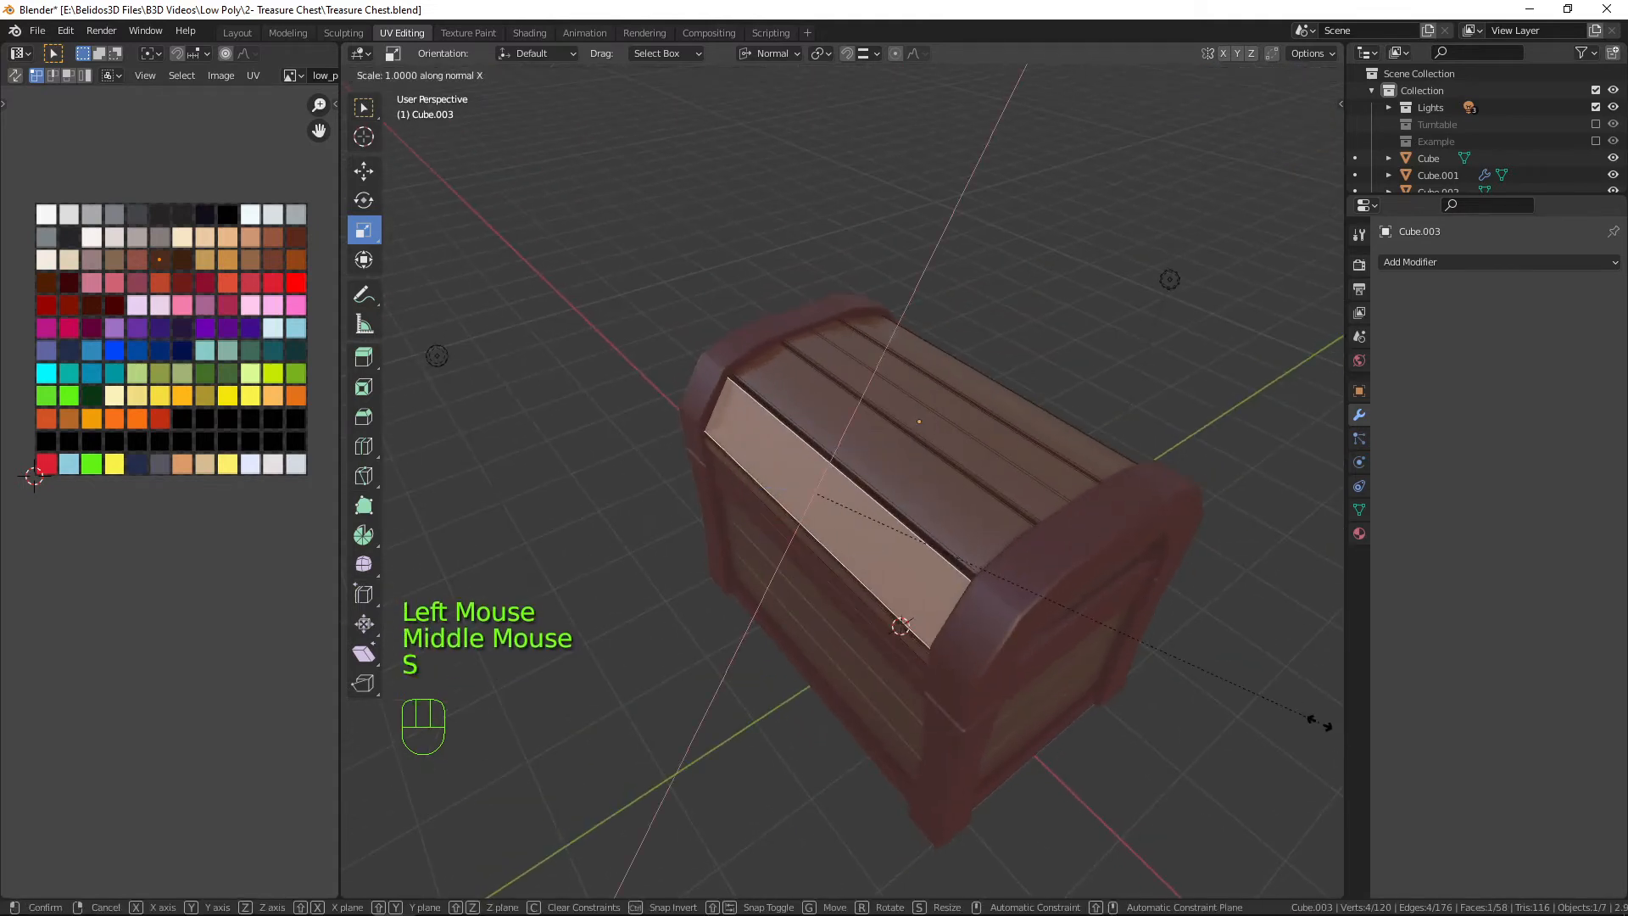
pyautogui.click(1309, 706)
pyautogui.press('Tab')
# Deselect everything and examine the lid planks and the gaps between them from several angles.
pyautogui.moveTo(888, 691); pyautogui.dragTo(1034, 662, button='middle')
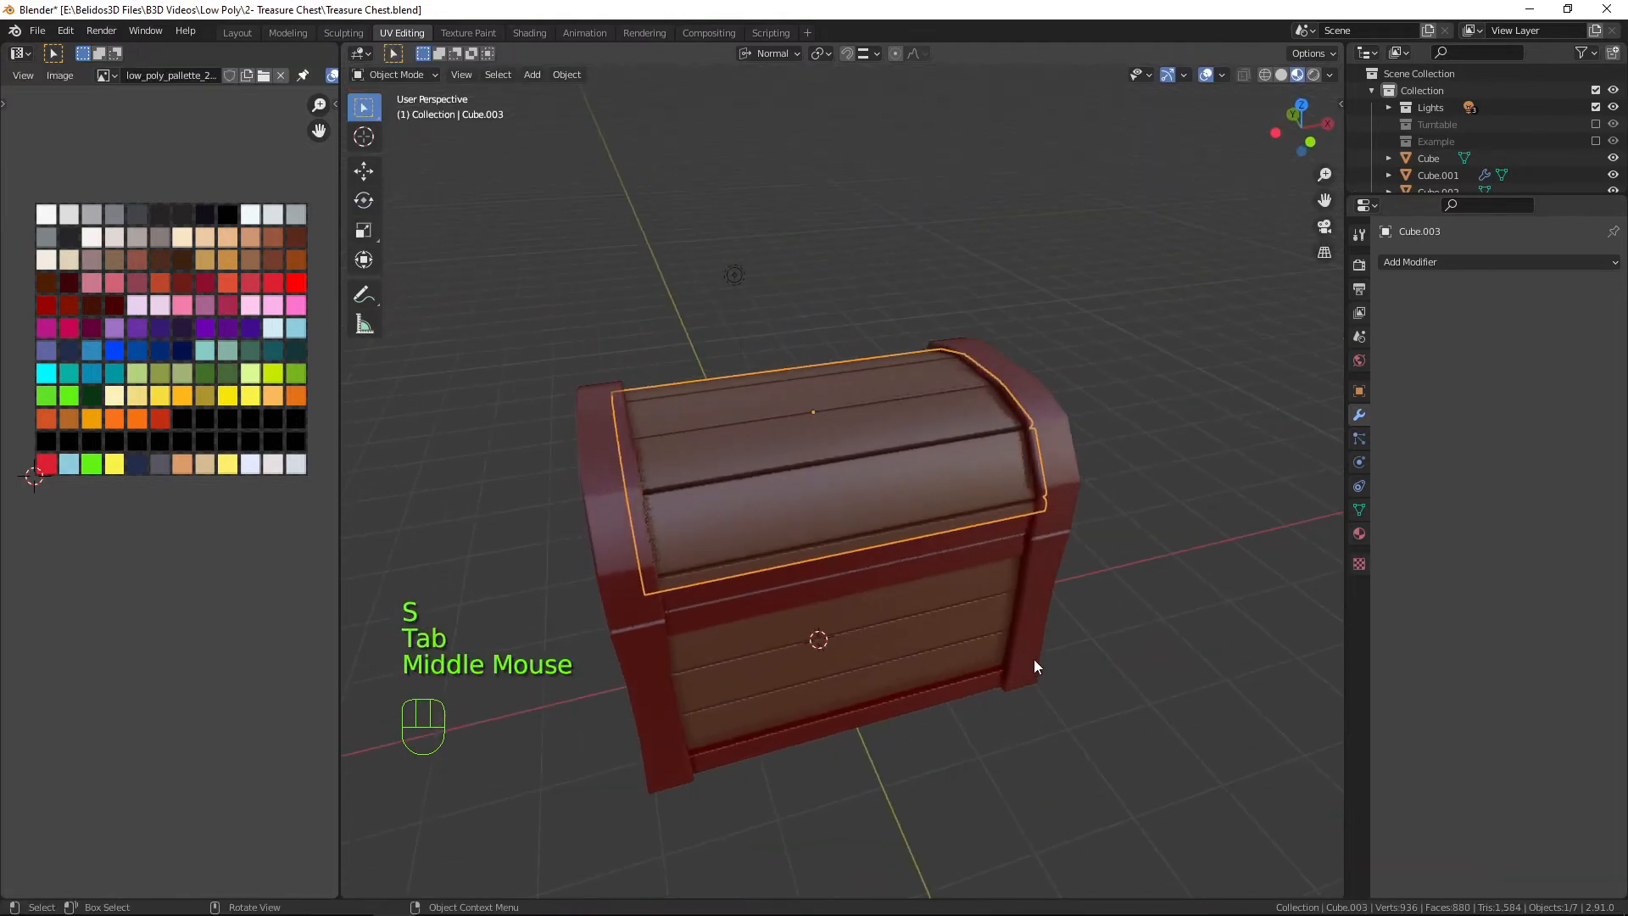
pyautogui.press('a')
pyautogui.press('a')
pyautogui.press('a')
pyautogui.moveTo(886, 649); pyautogui.dragTo(898, 614, button='middle')
pyautogui.click(872, 481)
pyautogui.rightClick(872, 481)
pyautogui.scroll(2, 900, 647)
pyautogui.press('a')
pyautogui.press('a')
pyautogui.press('a')
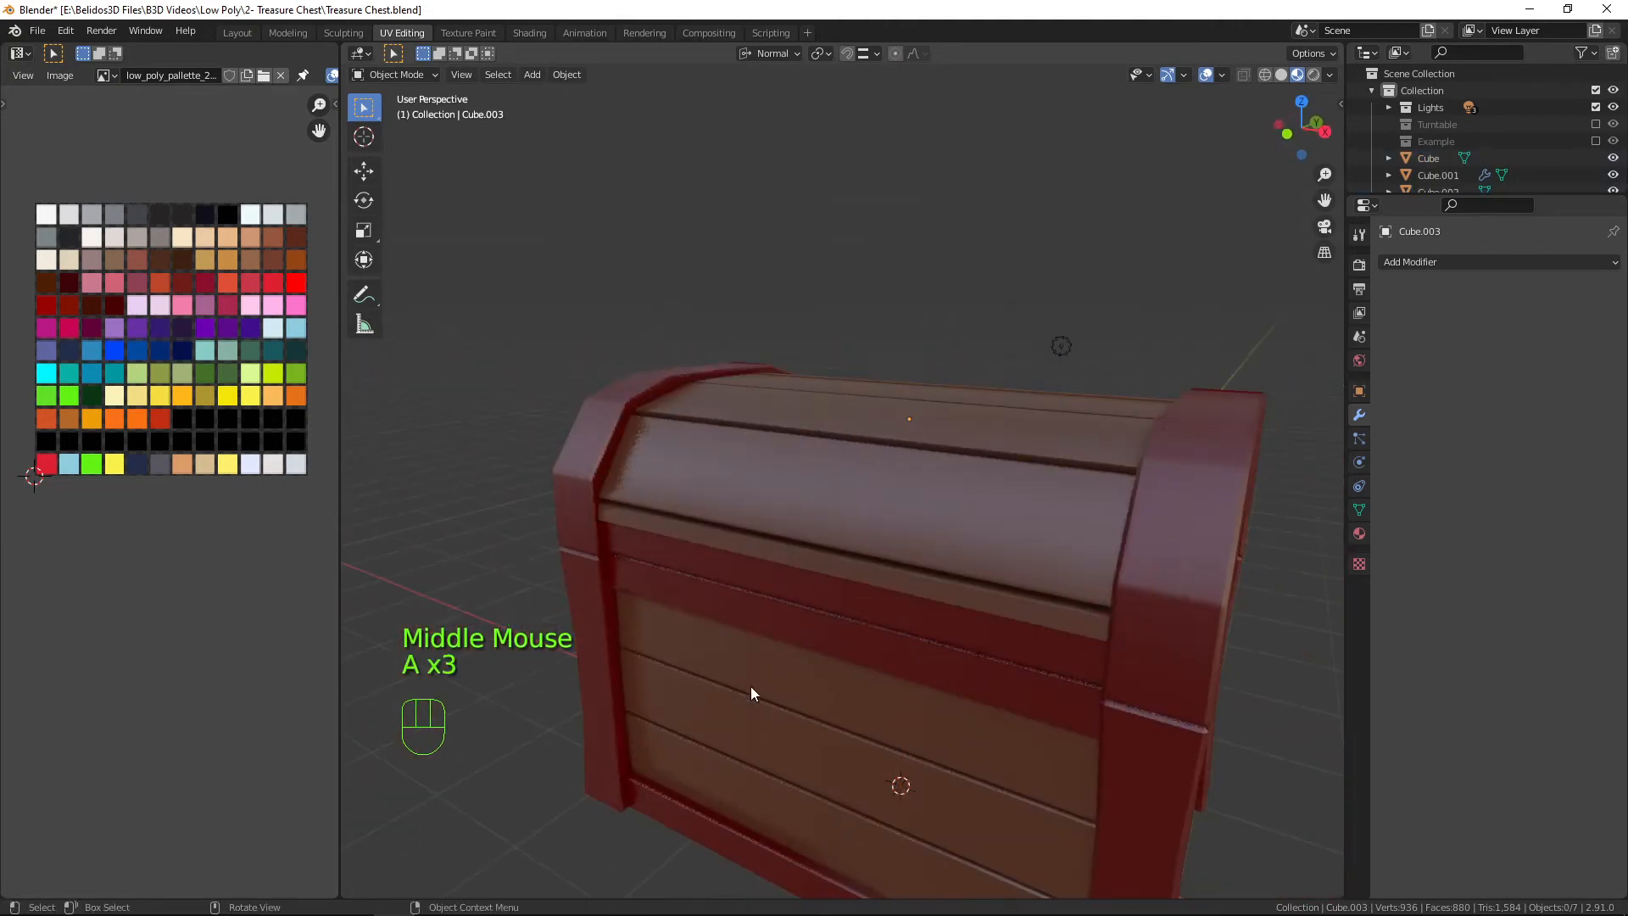
# Set the transform orientation to Global and snap the 3D cursor to the front face of the chest body's upper red rail.
pyautogui.moveTo(750, 684)
pyautogui.mouseDown(button='middle')
pyautogui.moveTo(1029, 638)
pyautogui.moveTo(719, 666)
pyautogui.moveTo(753, 696)
pyautogui.moveTo(740, 700)
pyautogui.mouseUp(button='middle')
pyautogui.press('KP_1')
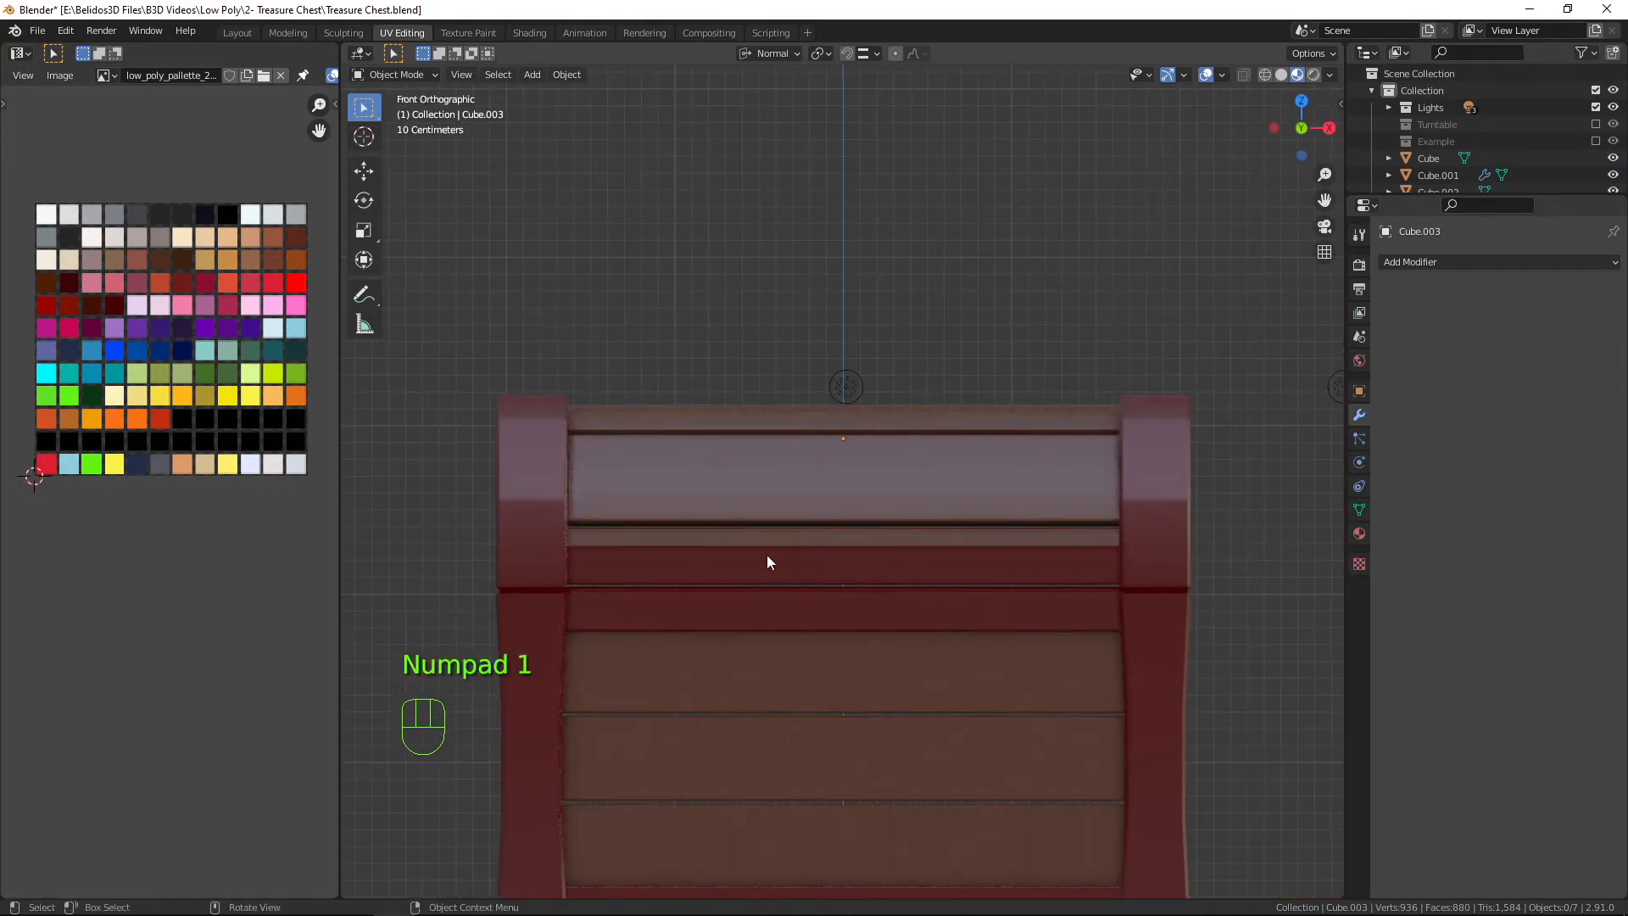
pyautogui.keyDown('shift'); pyautogui.moveTo(907, 782); pyautogui.dragTo(937, 589, button='middle'); pyautogui.keyUp('shift')
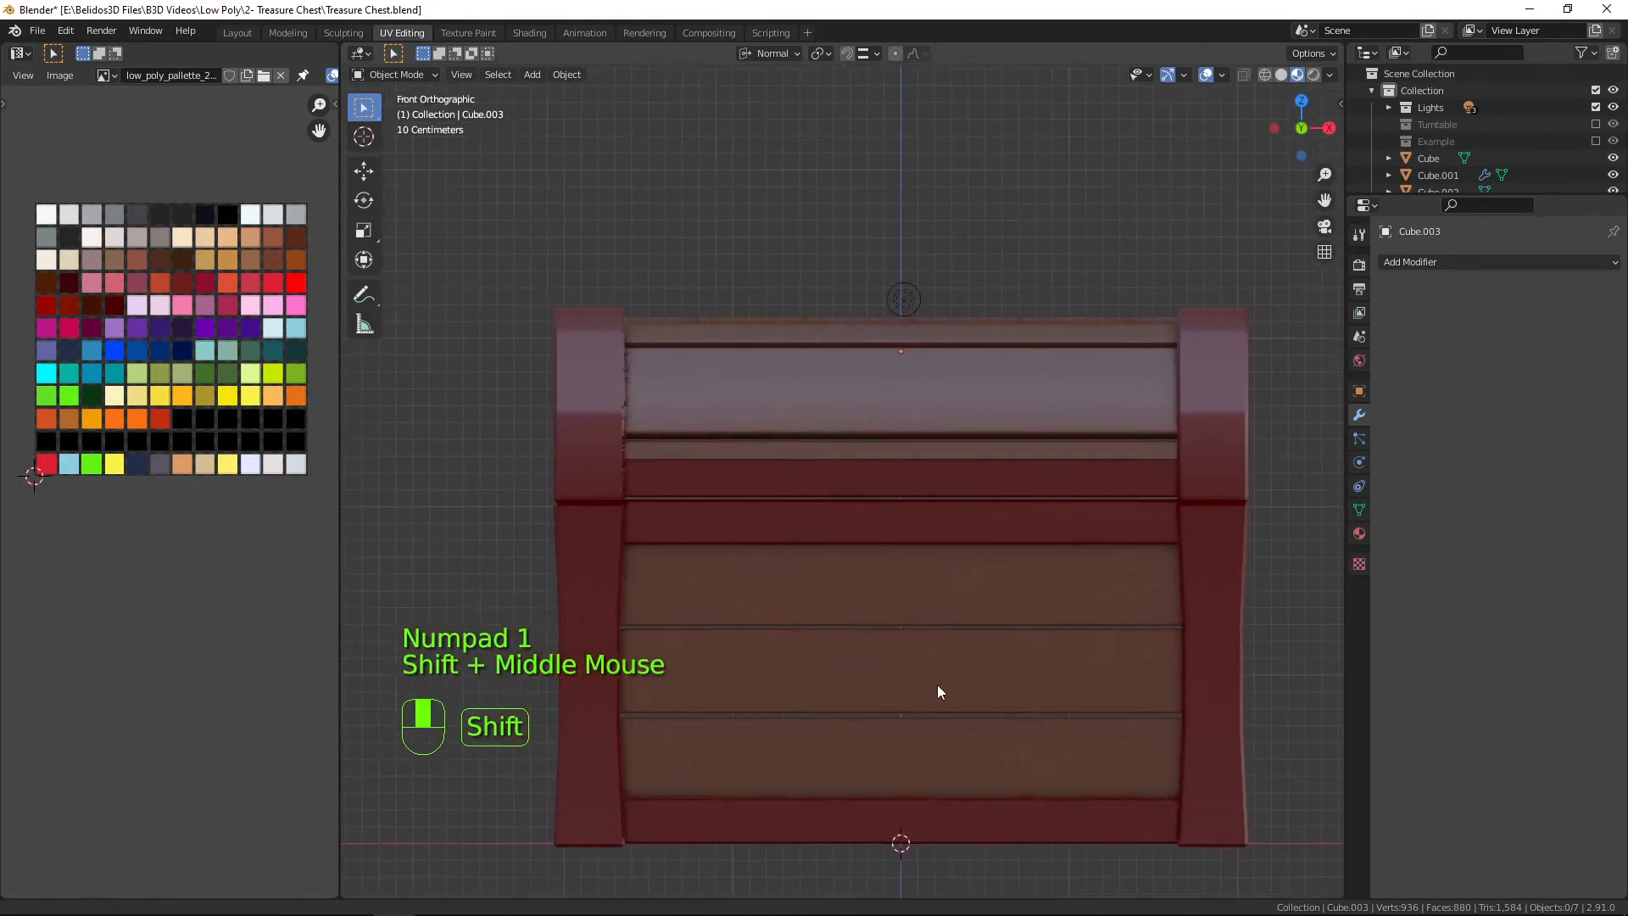
pyautogui.scroll(2, 1043, 532)
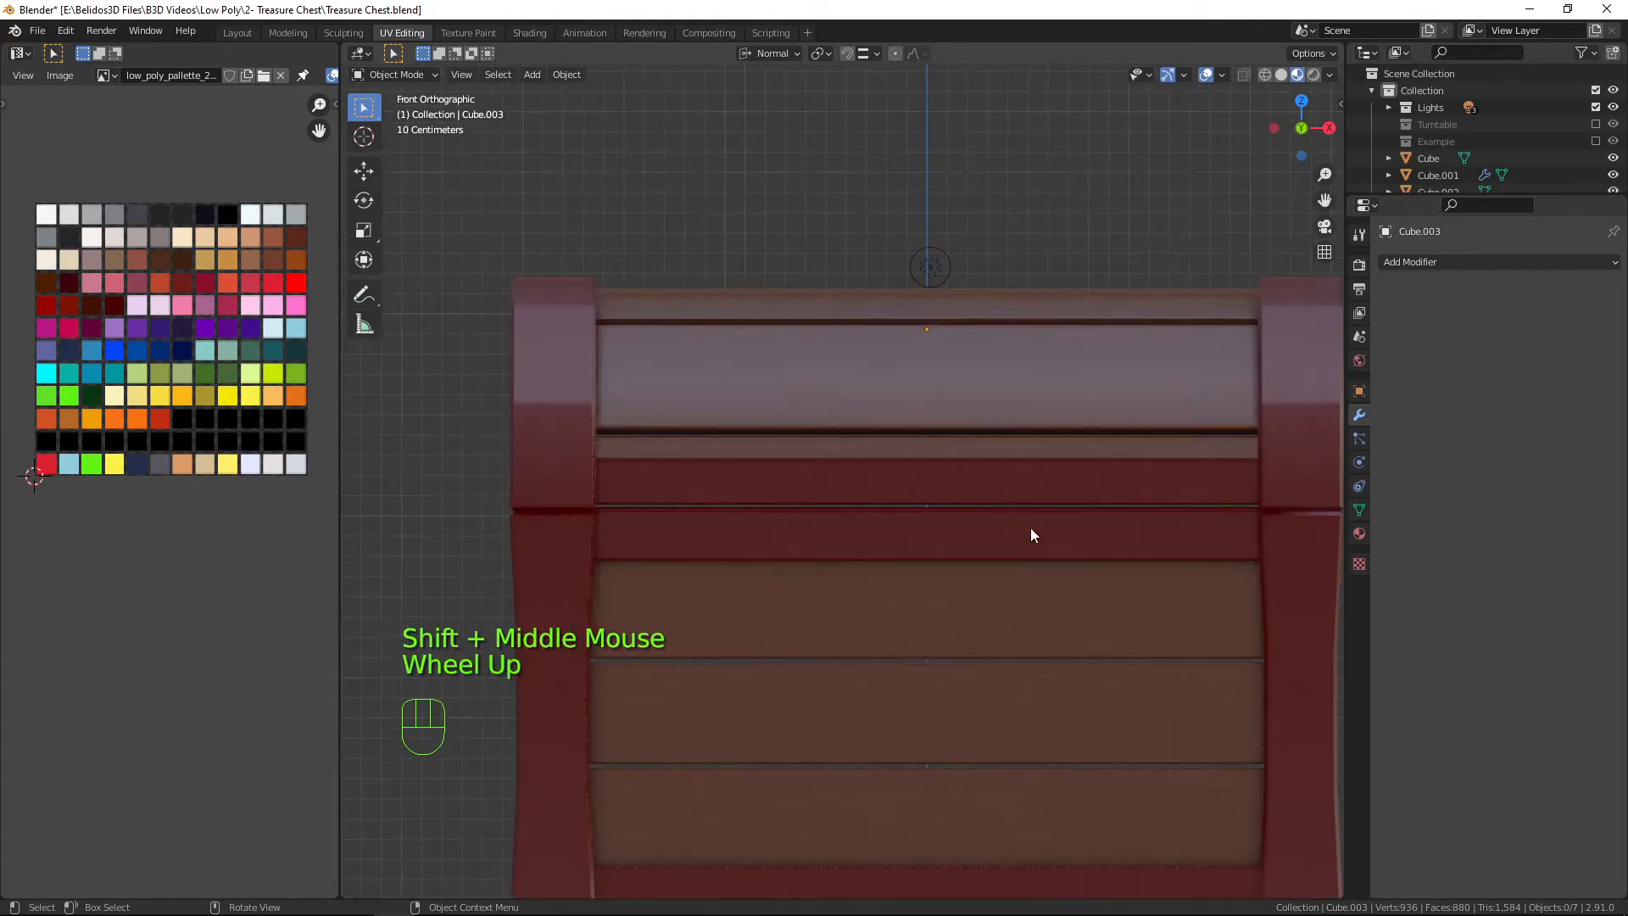
pyautogui.click(963, 570)
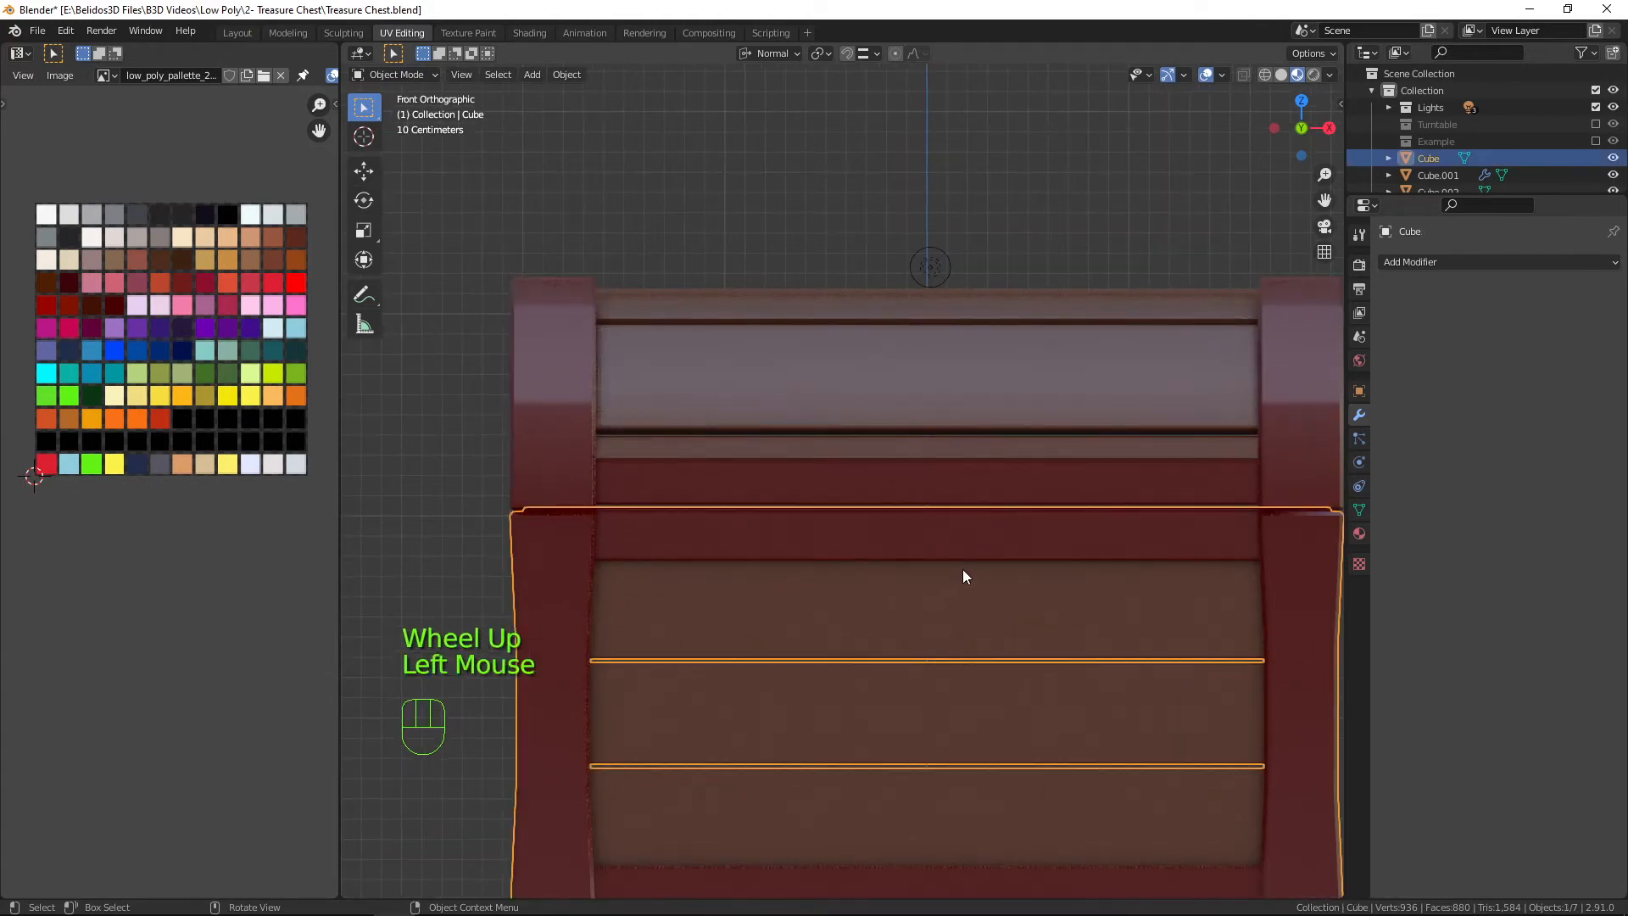
pyautogui.press('Tab')
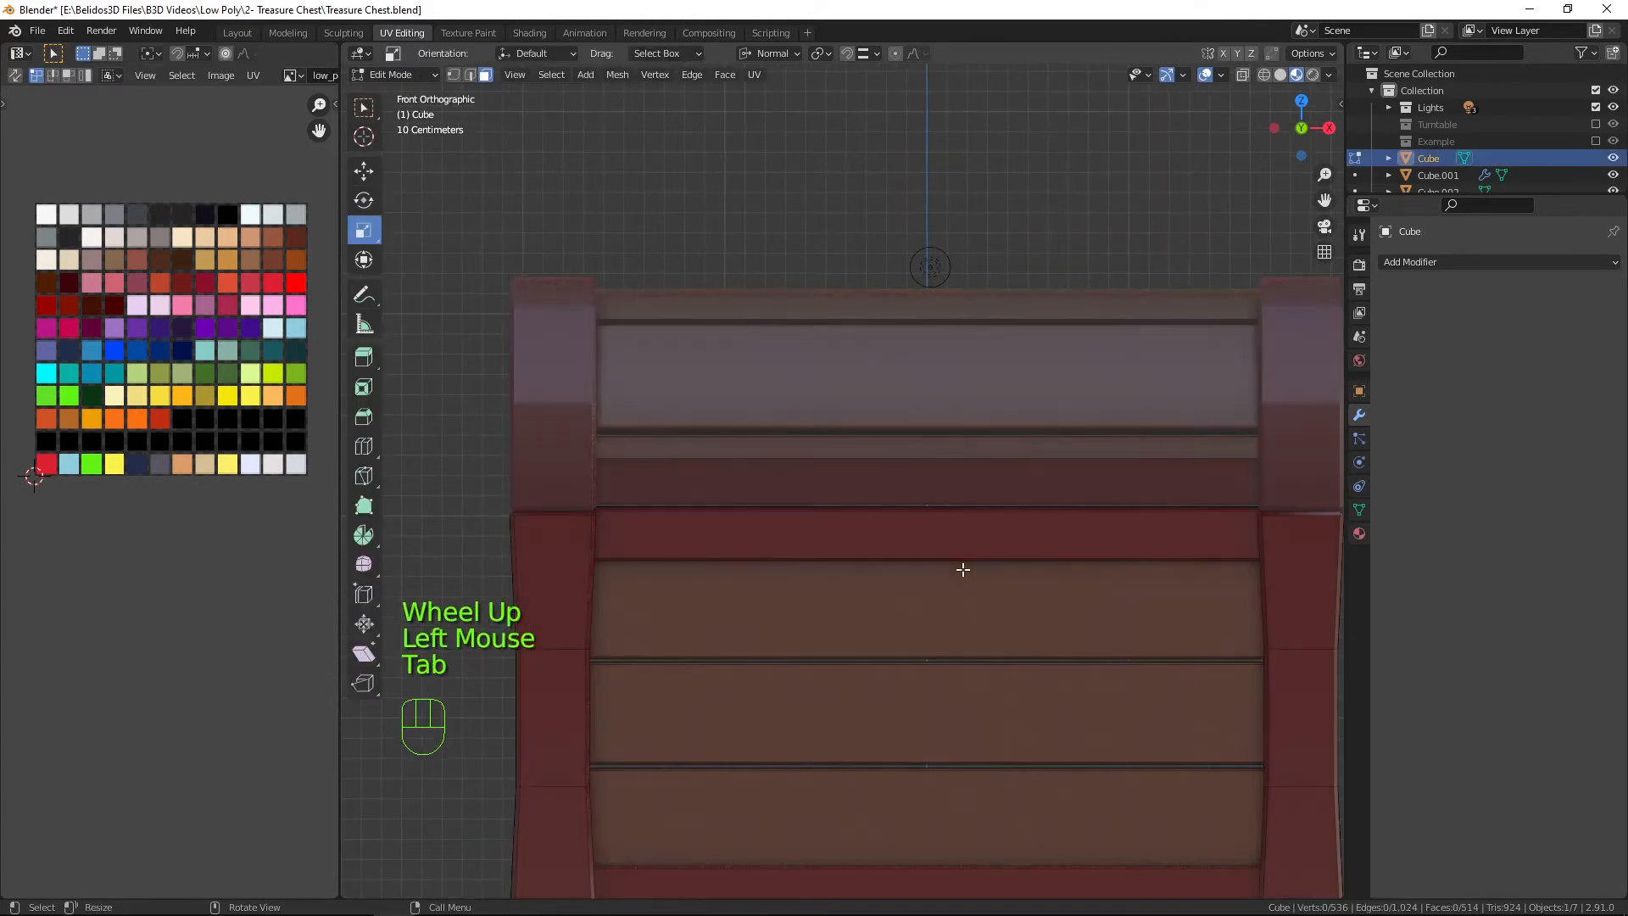
pyautogui.click(912, 537)
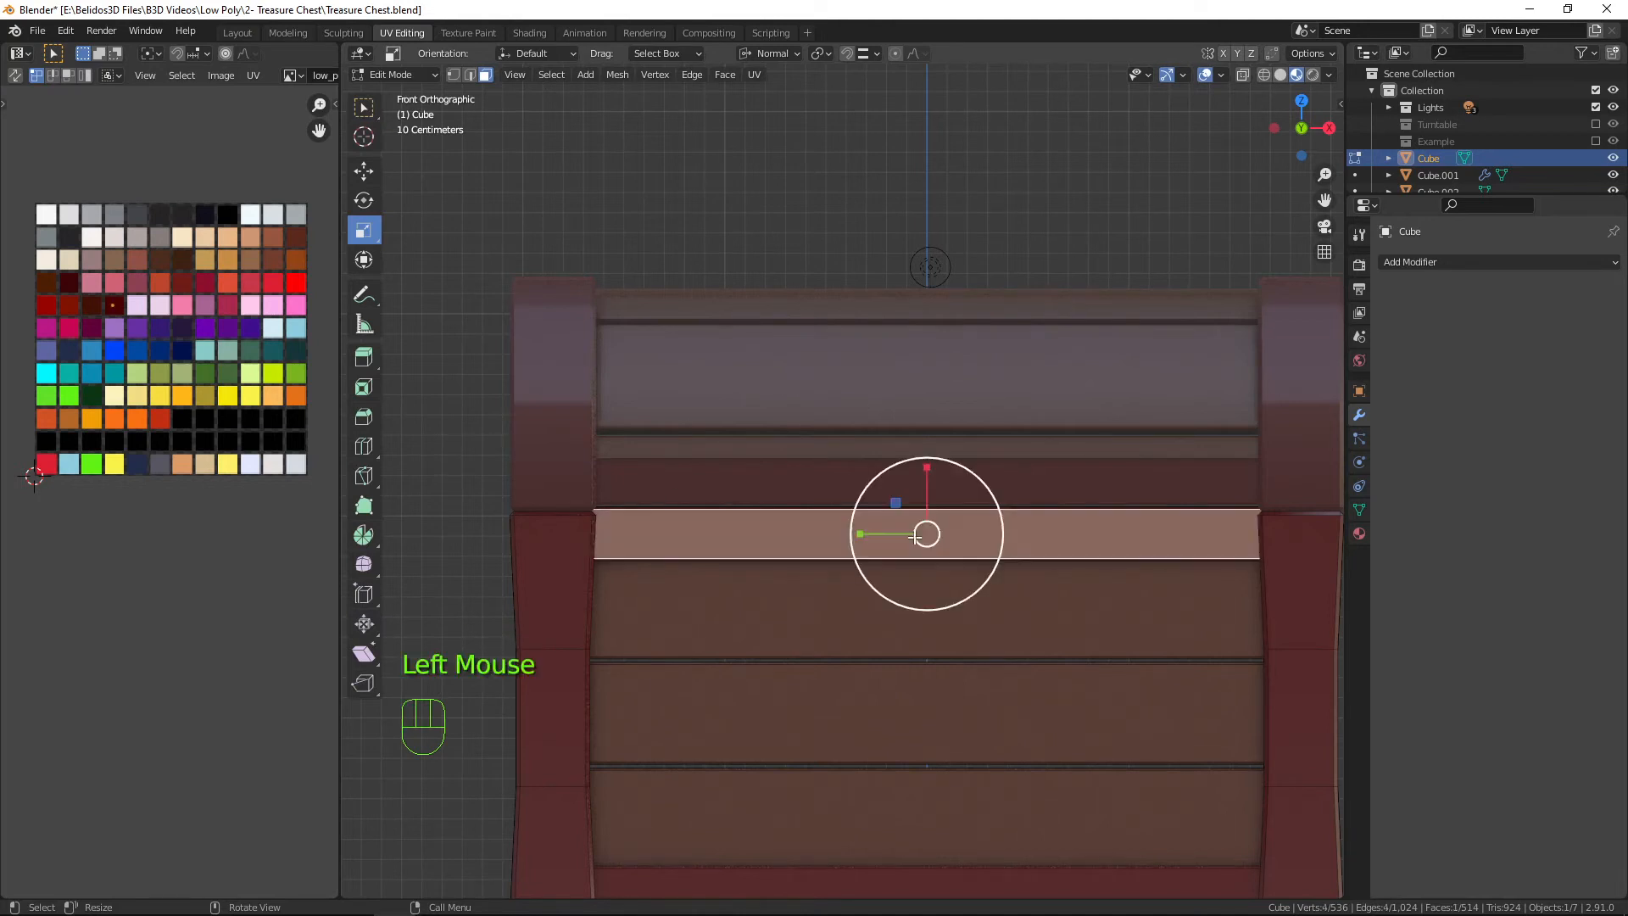
pyautogui.click(779, 54)
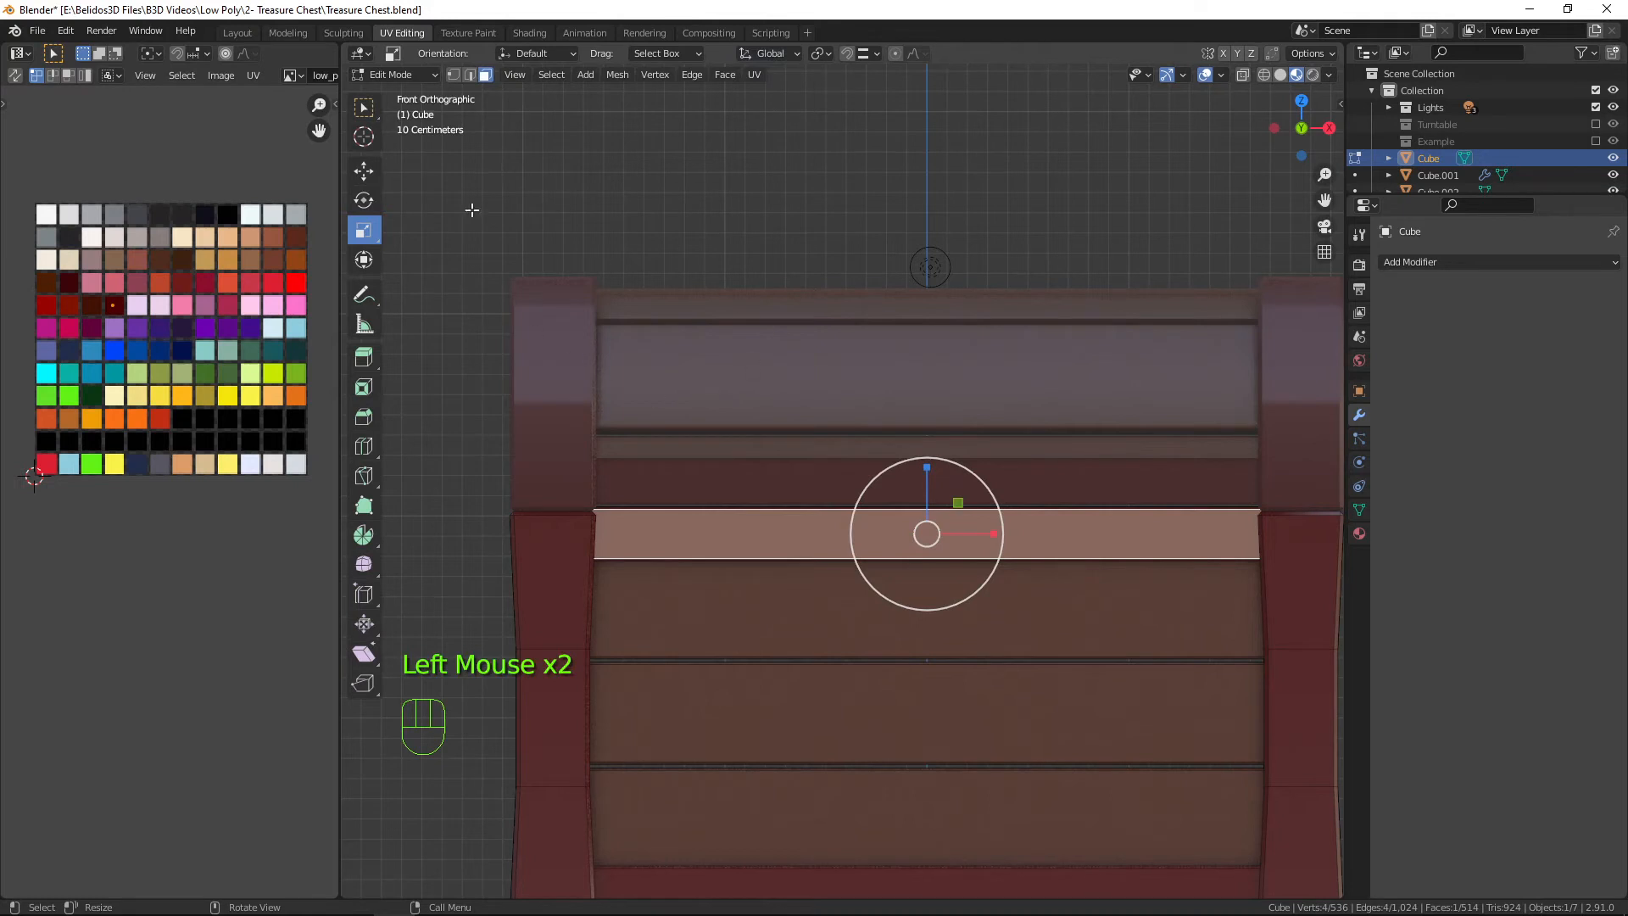
pyautogui.click(363, 106)
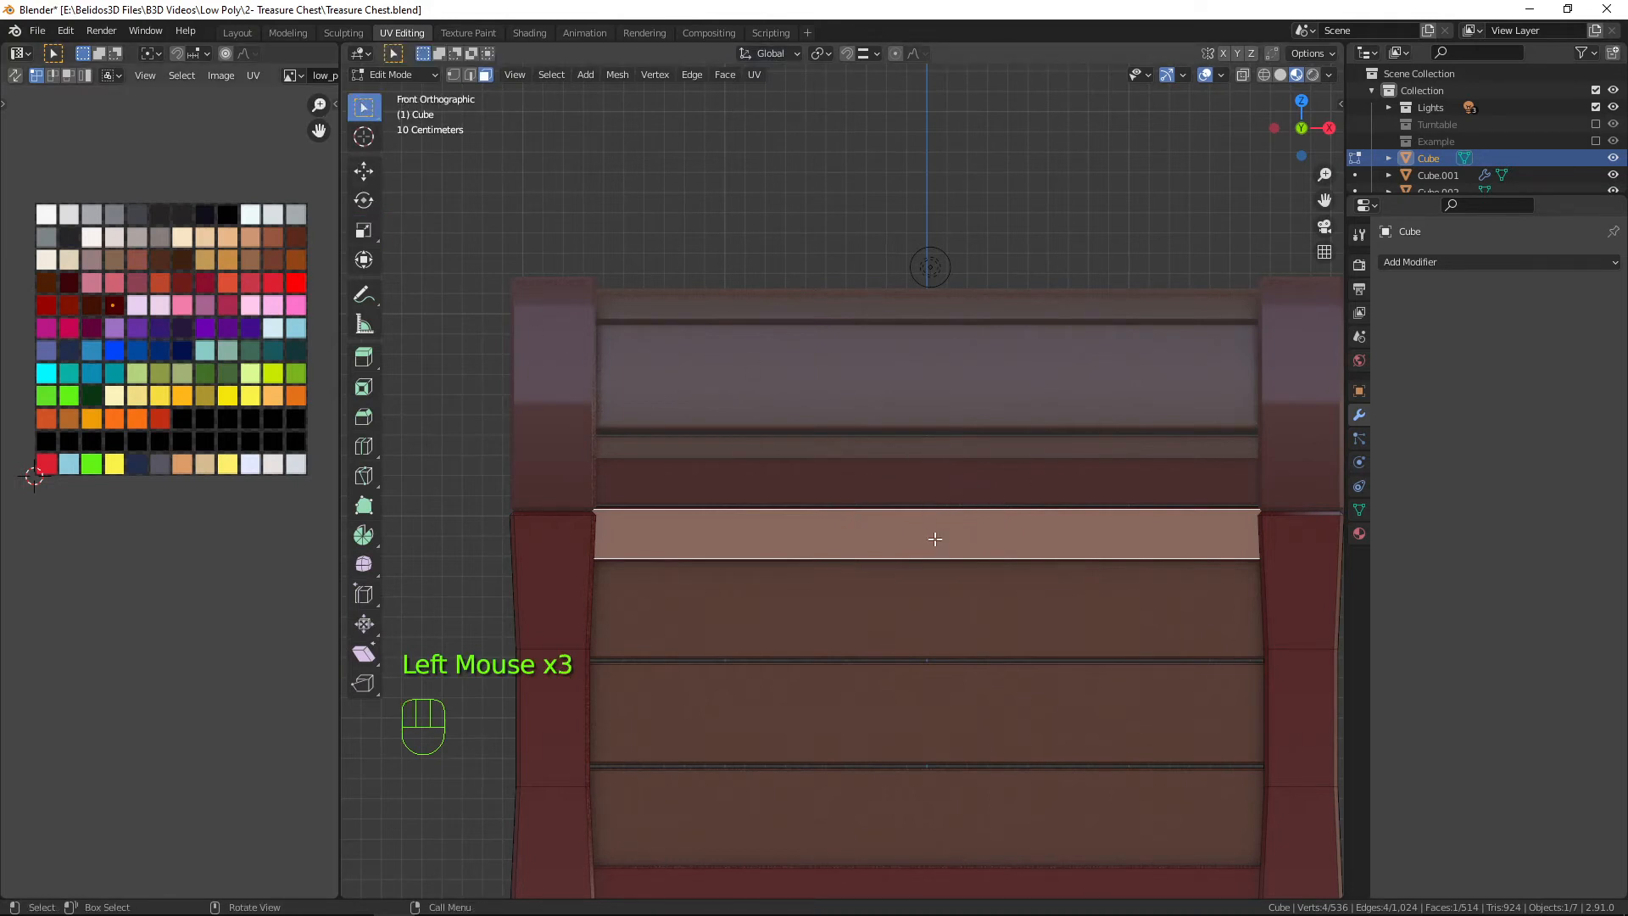
pyautogui.hotkey('shift', 's')
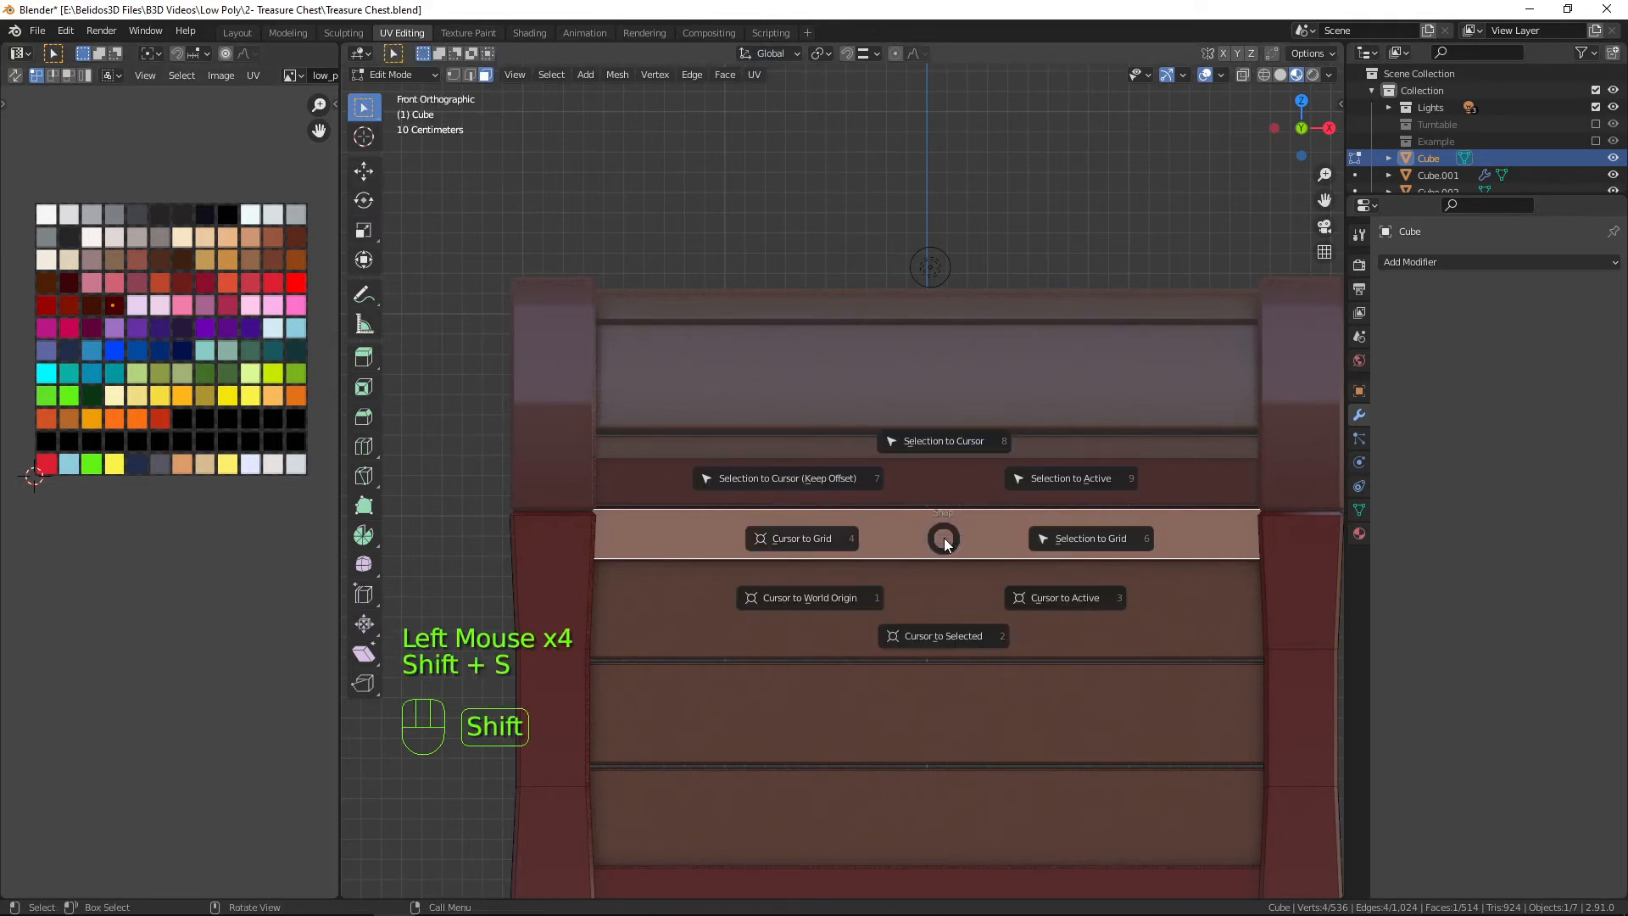
pyautogui.click(938, 636)
pyautogui.press('Tab')
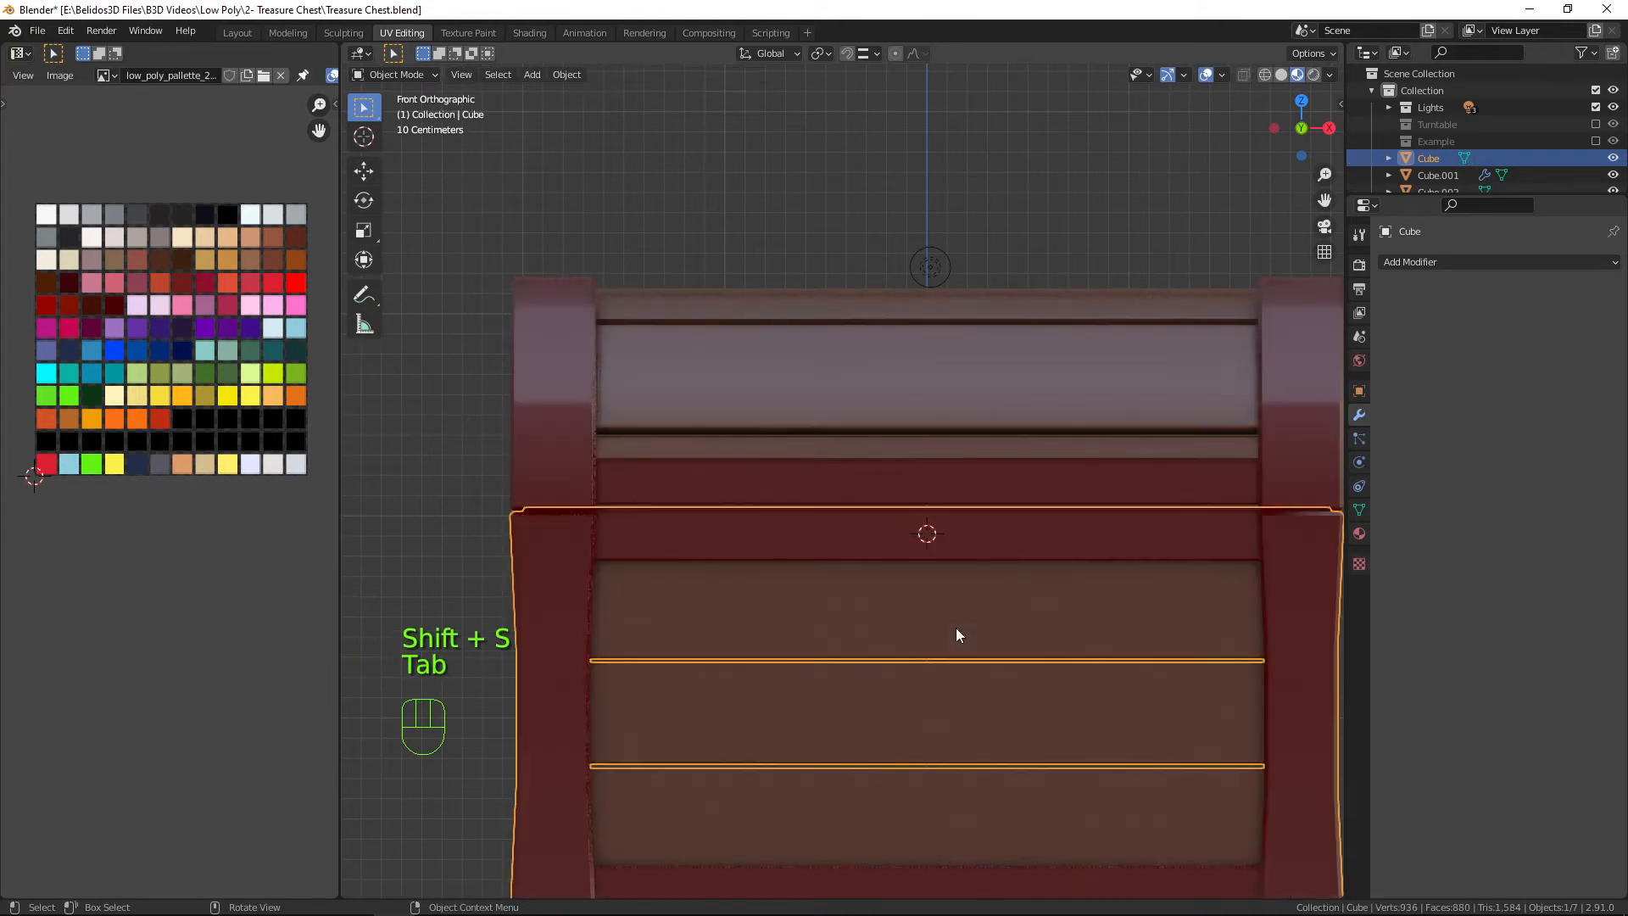
# Add a cube at the 3D cursor, assign it the Palette material and enter Edit Mode.
pyautogui.hotkey('shift', 'a')
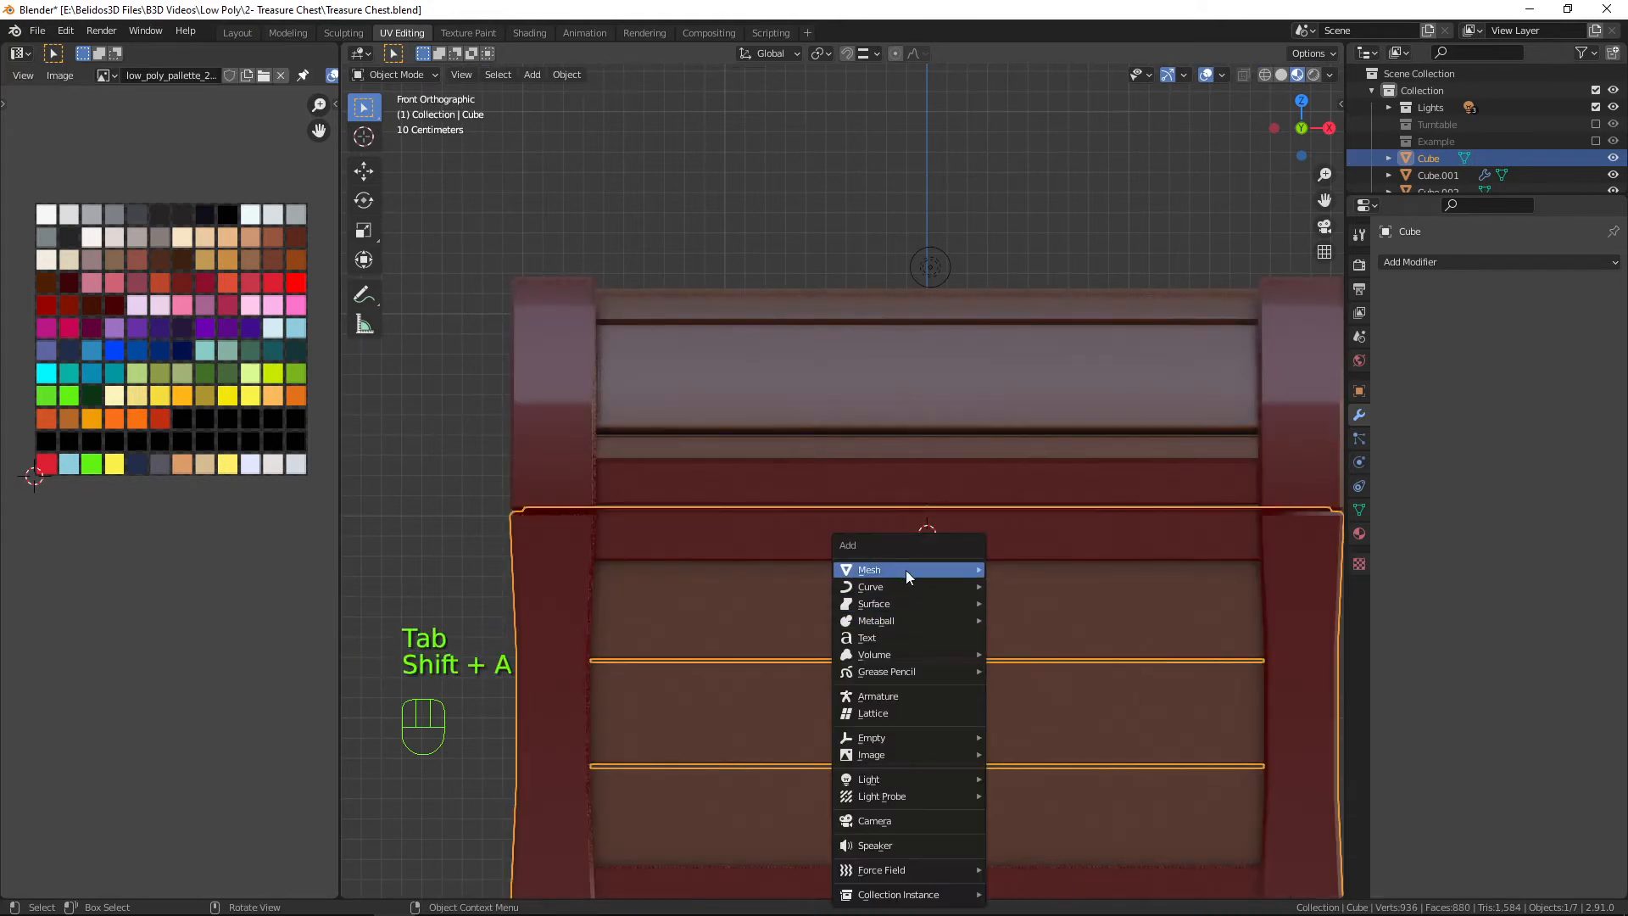
pyautogui.moveTo(905, 570)
pyautogui.click(1080, 221)
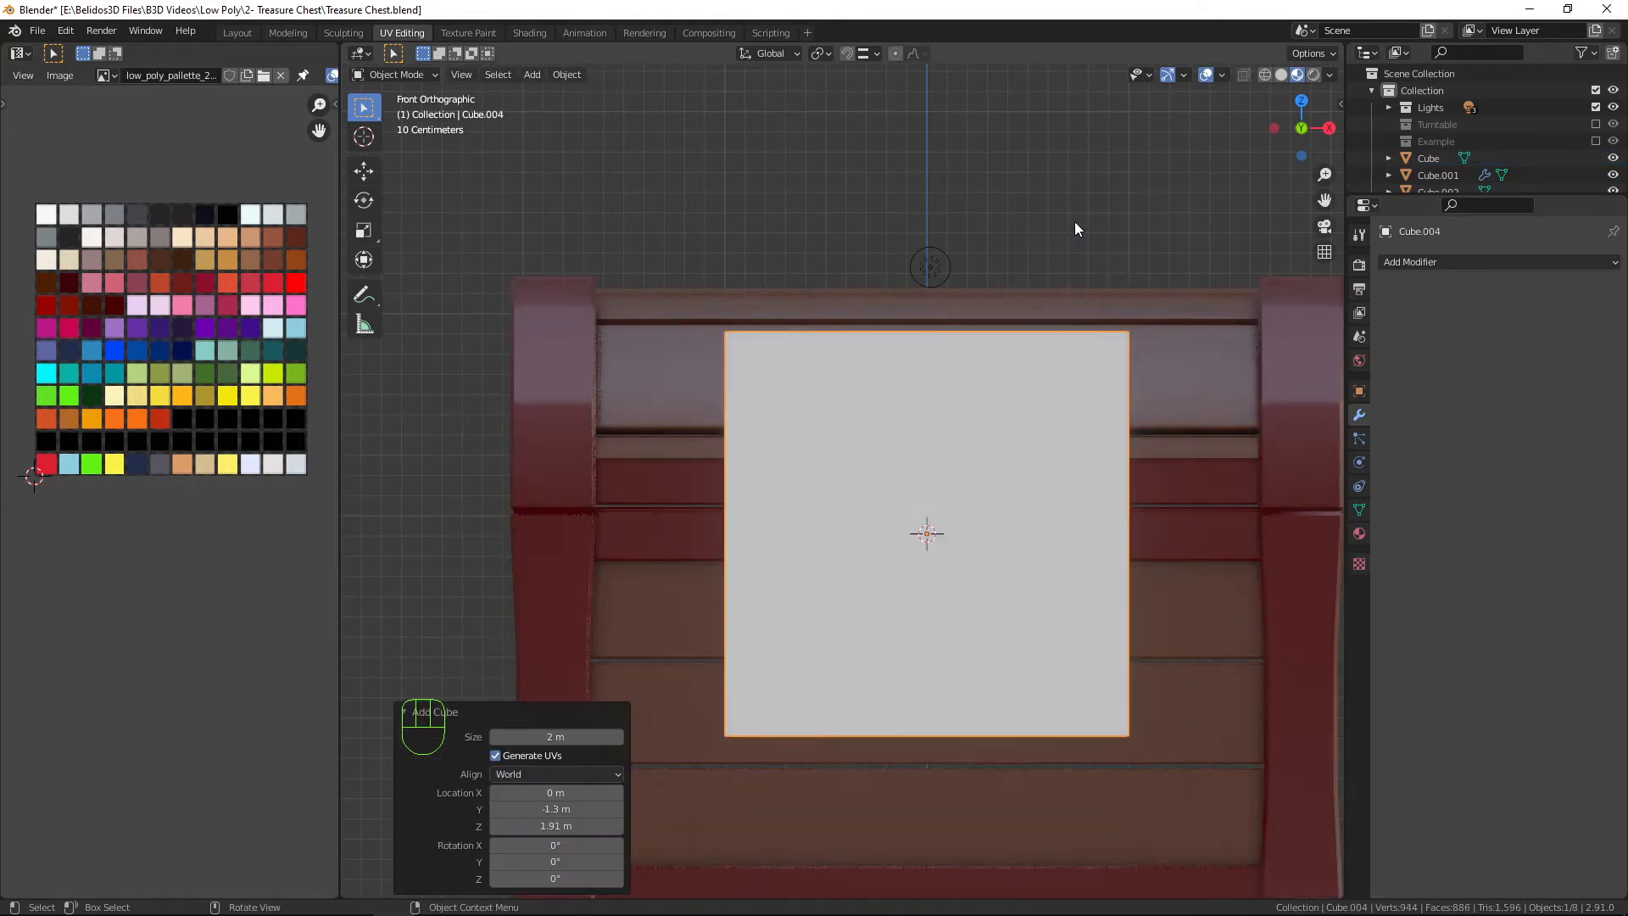
pyautogui.moveTo(1244, 557); pyautogui.dragTo(1133, 501, button='middle')
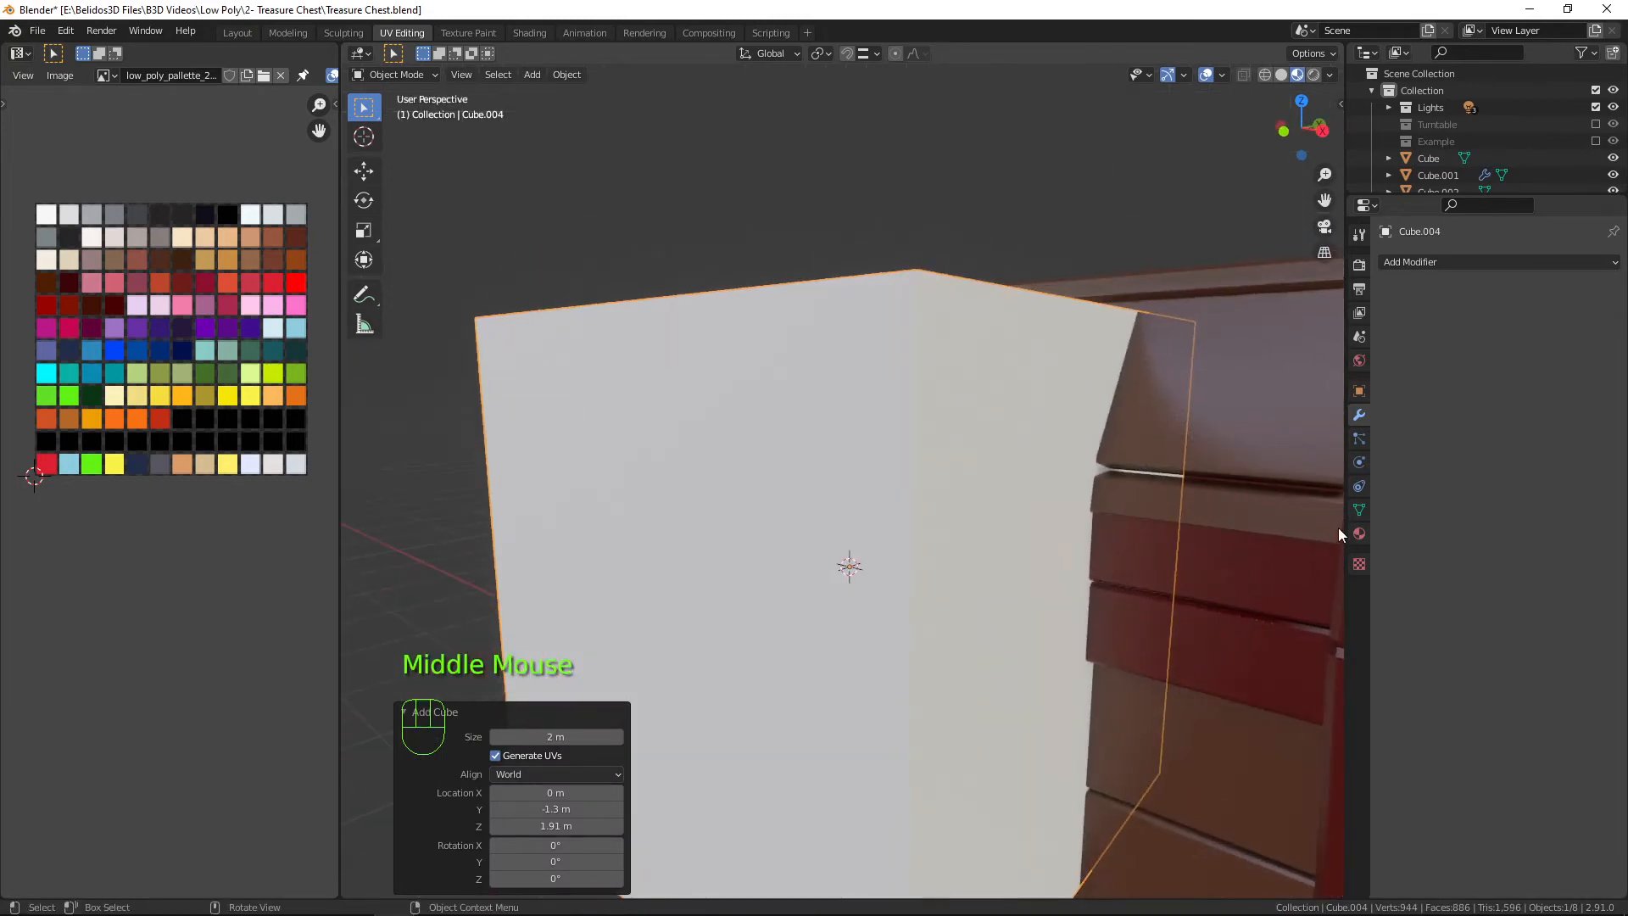
pyautogui.click(1359, 533)
pyautogui.click(1389, 334)
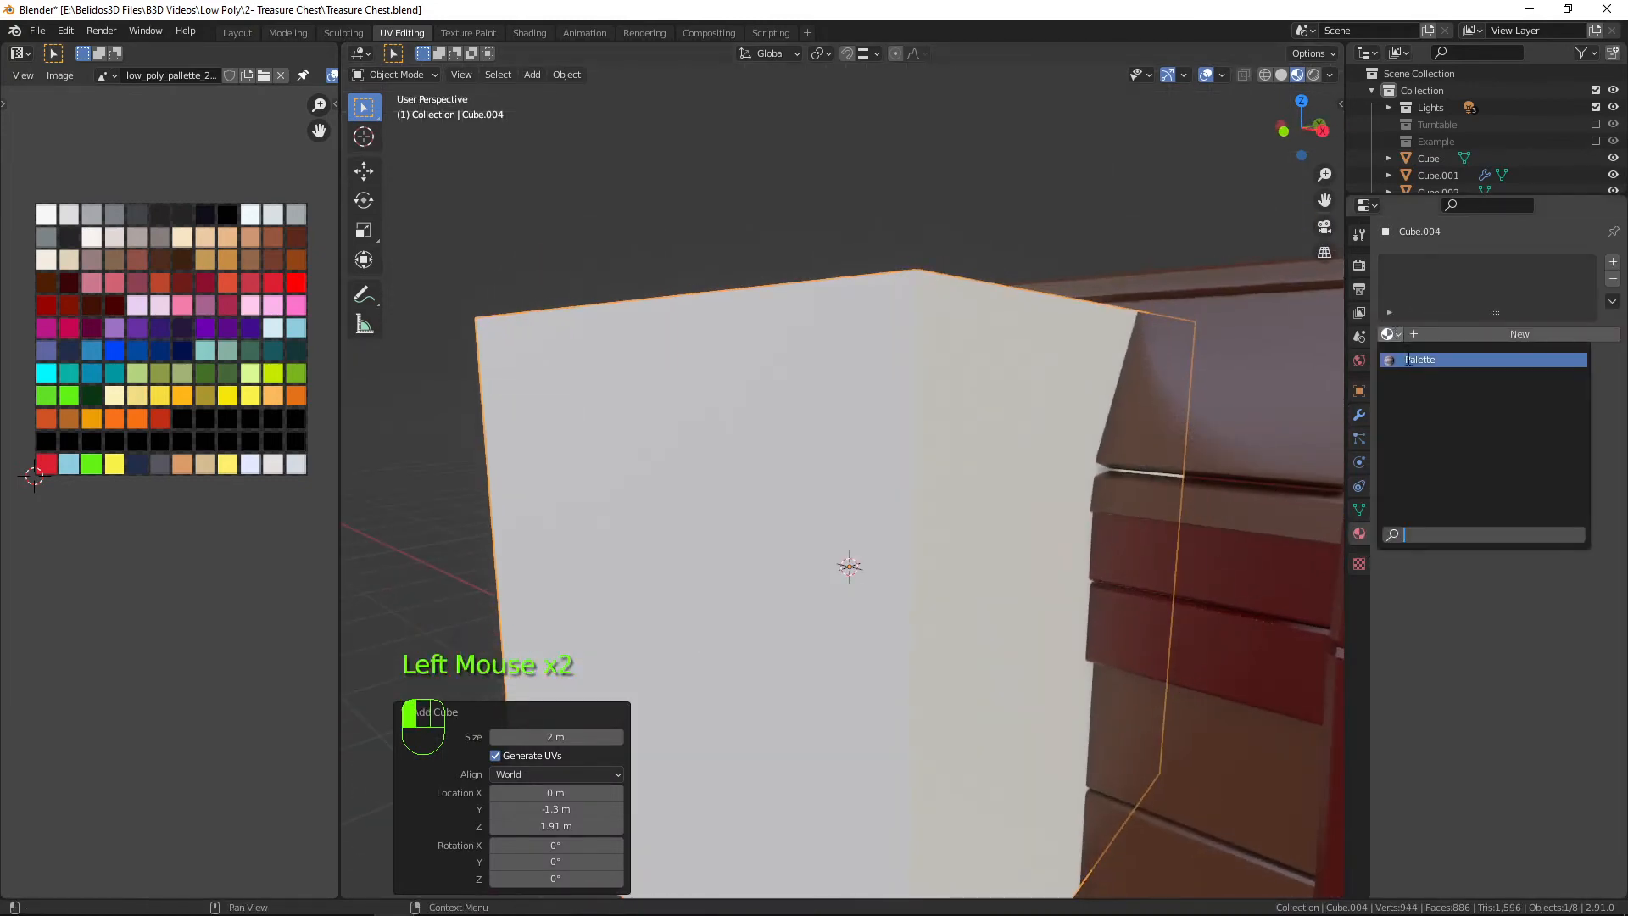
pyautogui.click(1407, 360)
pyautogui.press('Tab')
# Try a Sphere Projection UV mapping on the cube's faces.
pyautogui.press('u')
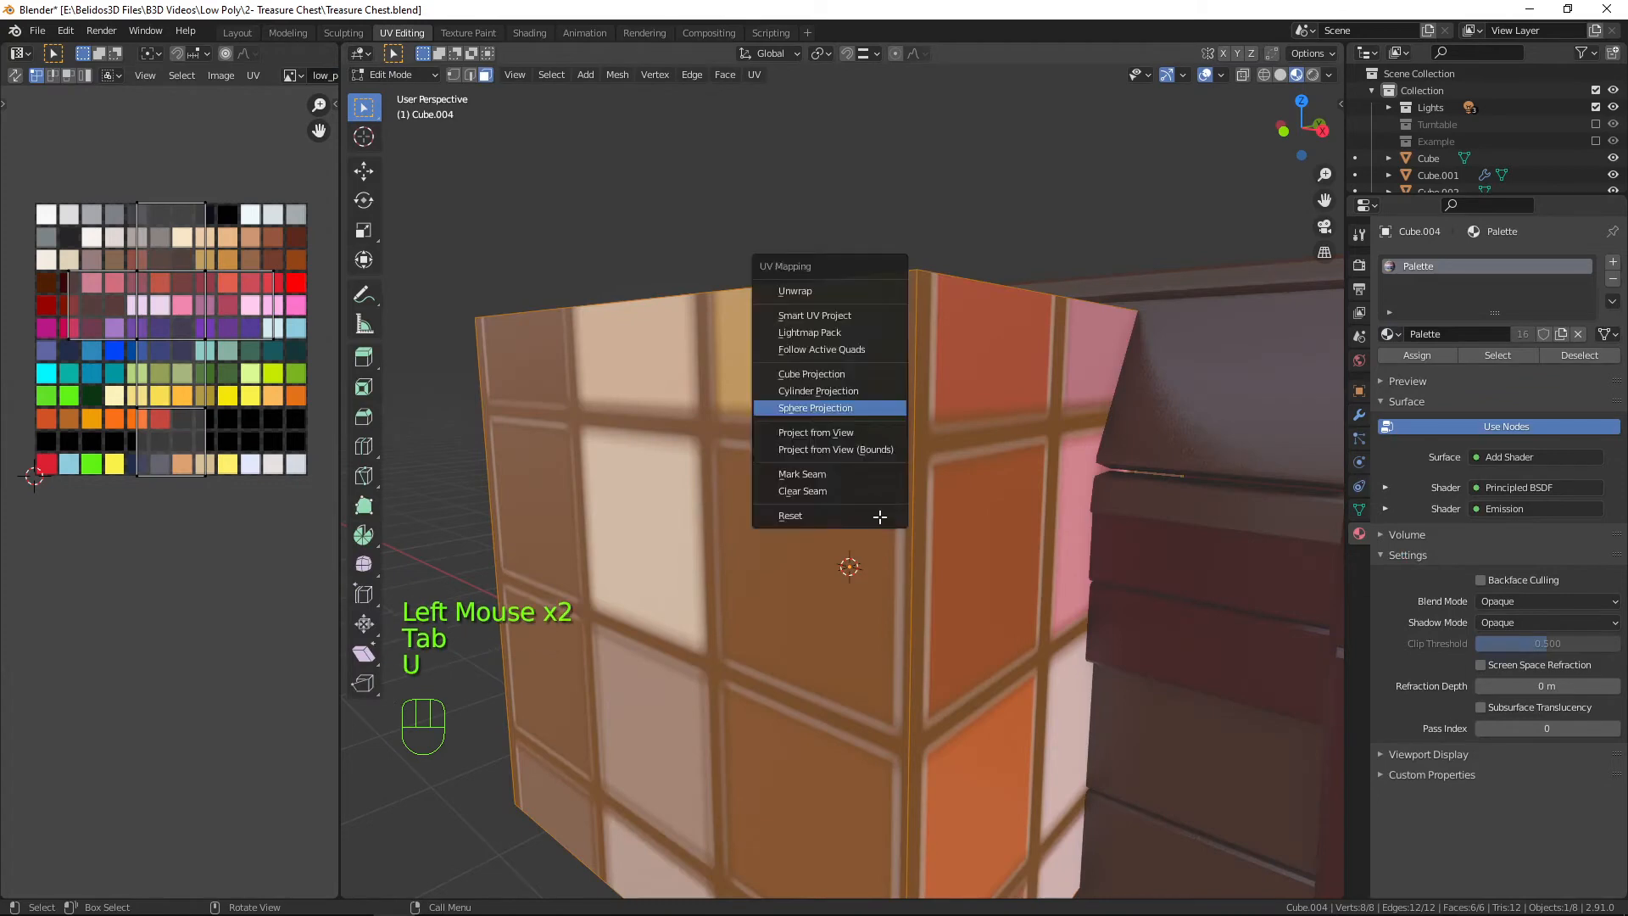
pyautogui.click(814, 409)
pyautogui.press('r')
pyautogui.rightClick(892, 520)
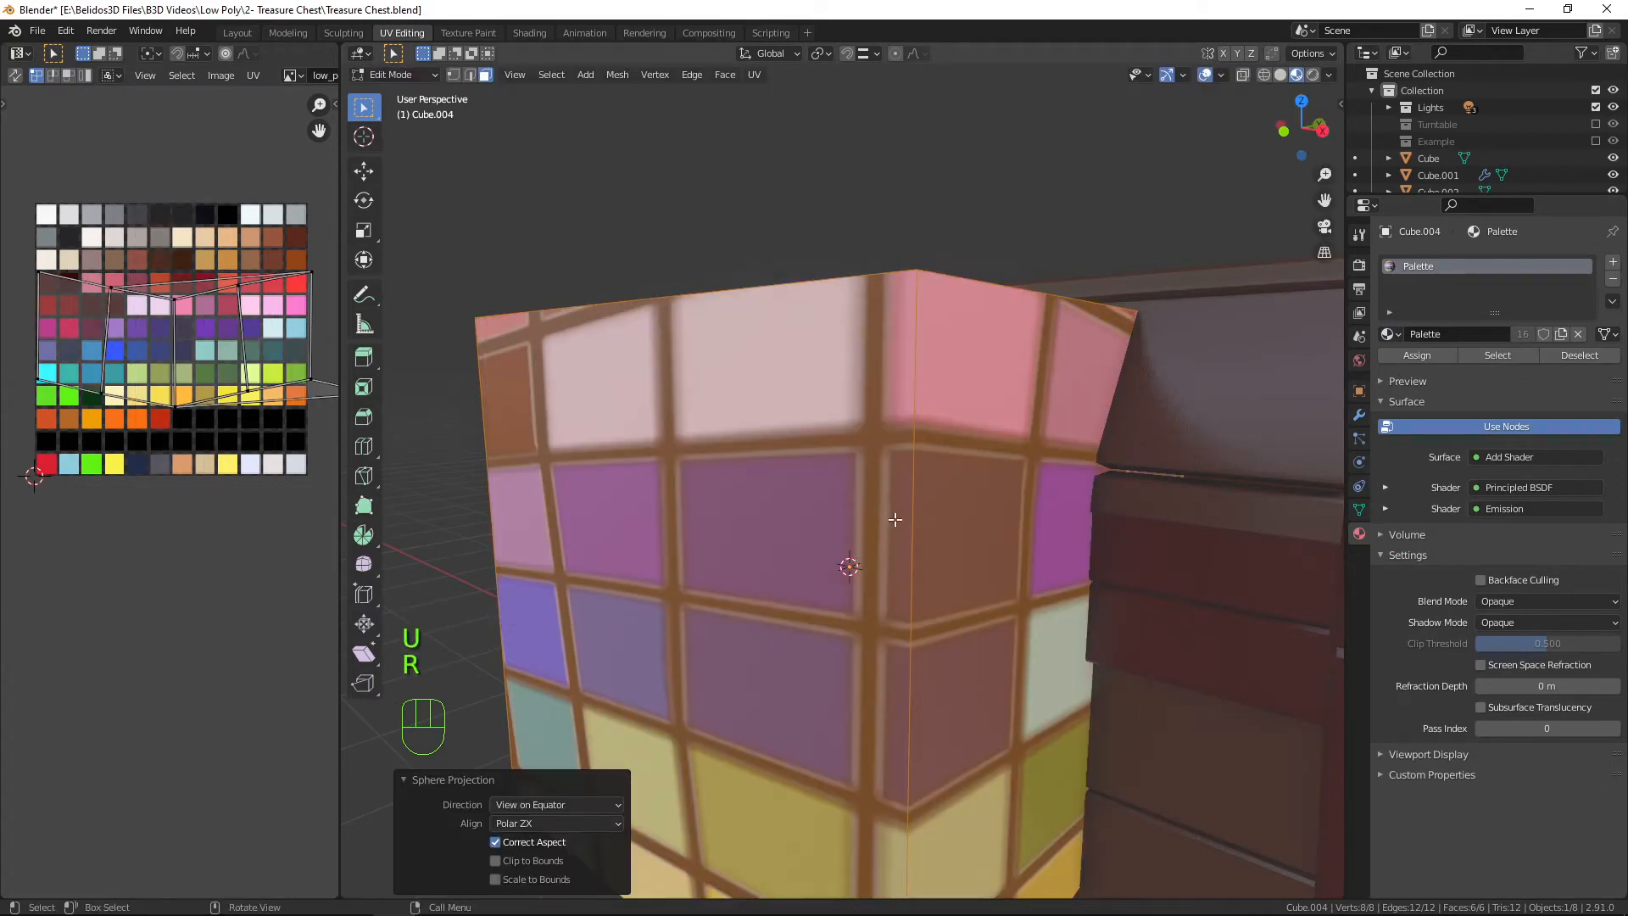
# Reset the cube's UV mapping and collapse all of its UVs to a single point by scaling them to 0.
pyautogui.press('u')
pyautogui.click(891, 520)
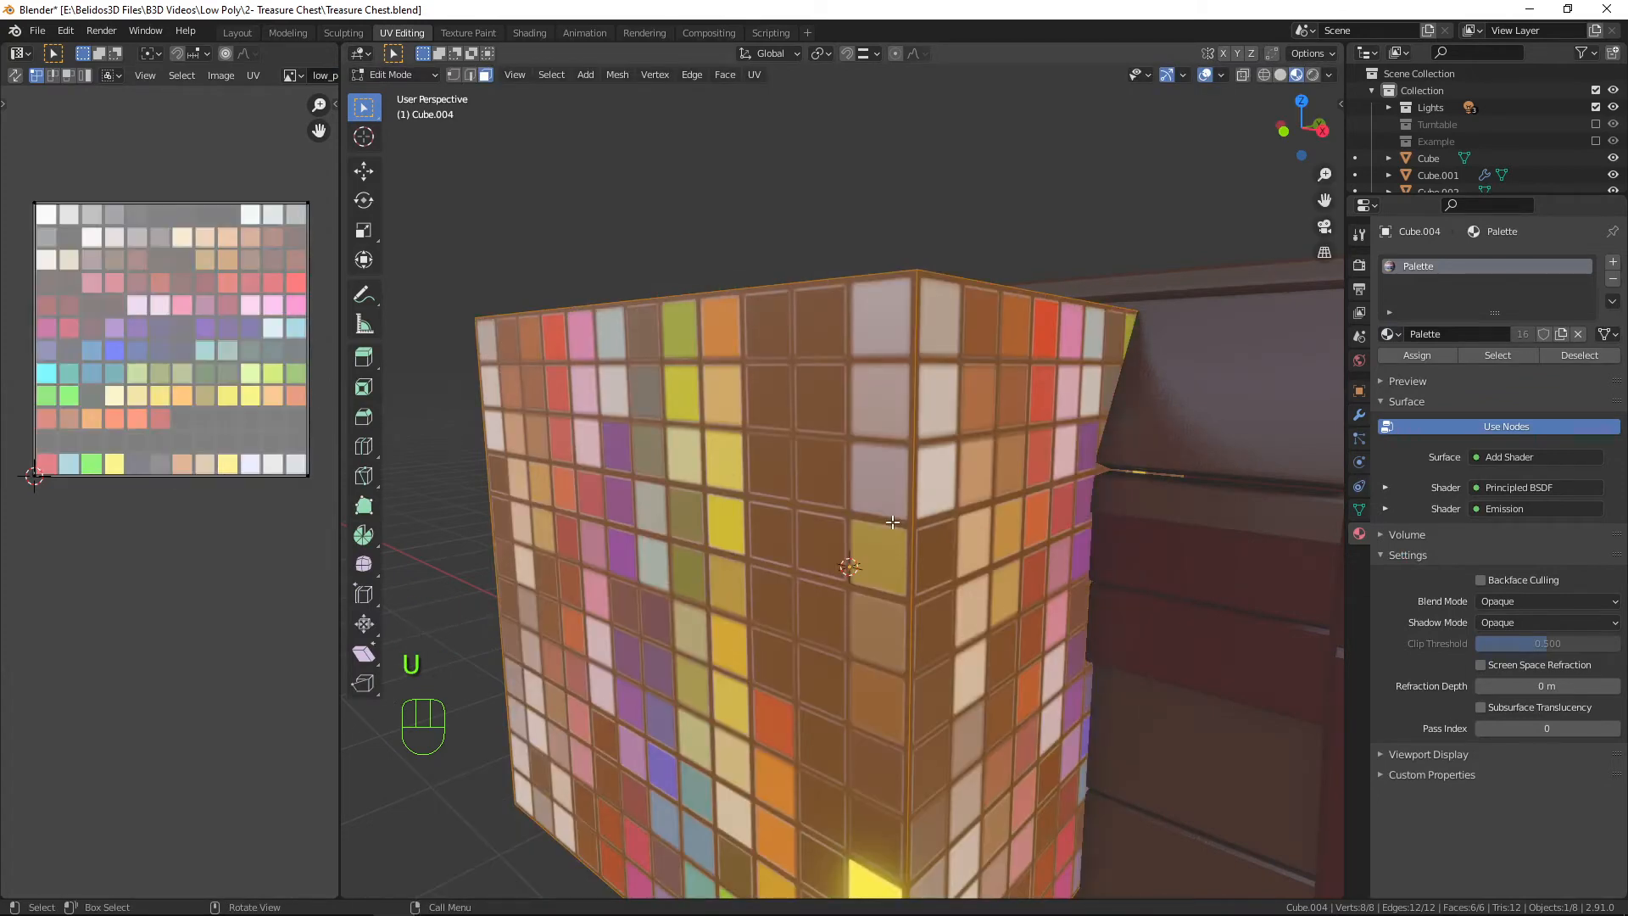
pyautogui.press('a')
pyautogui.press('s')
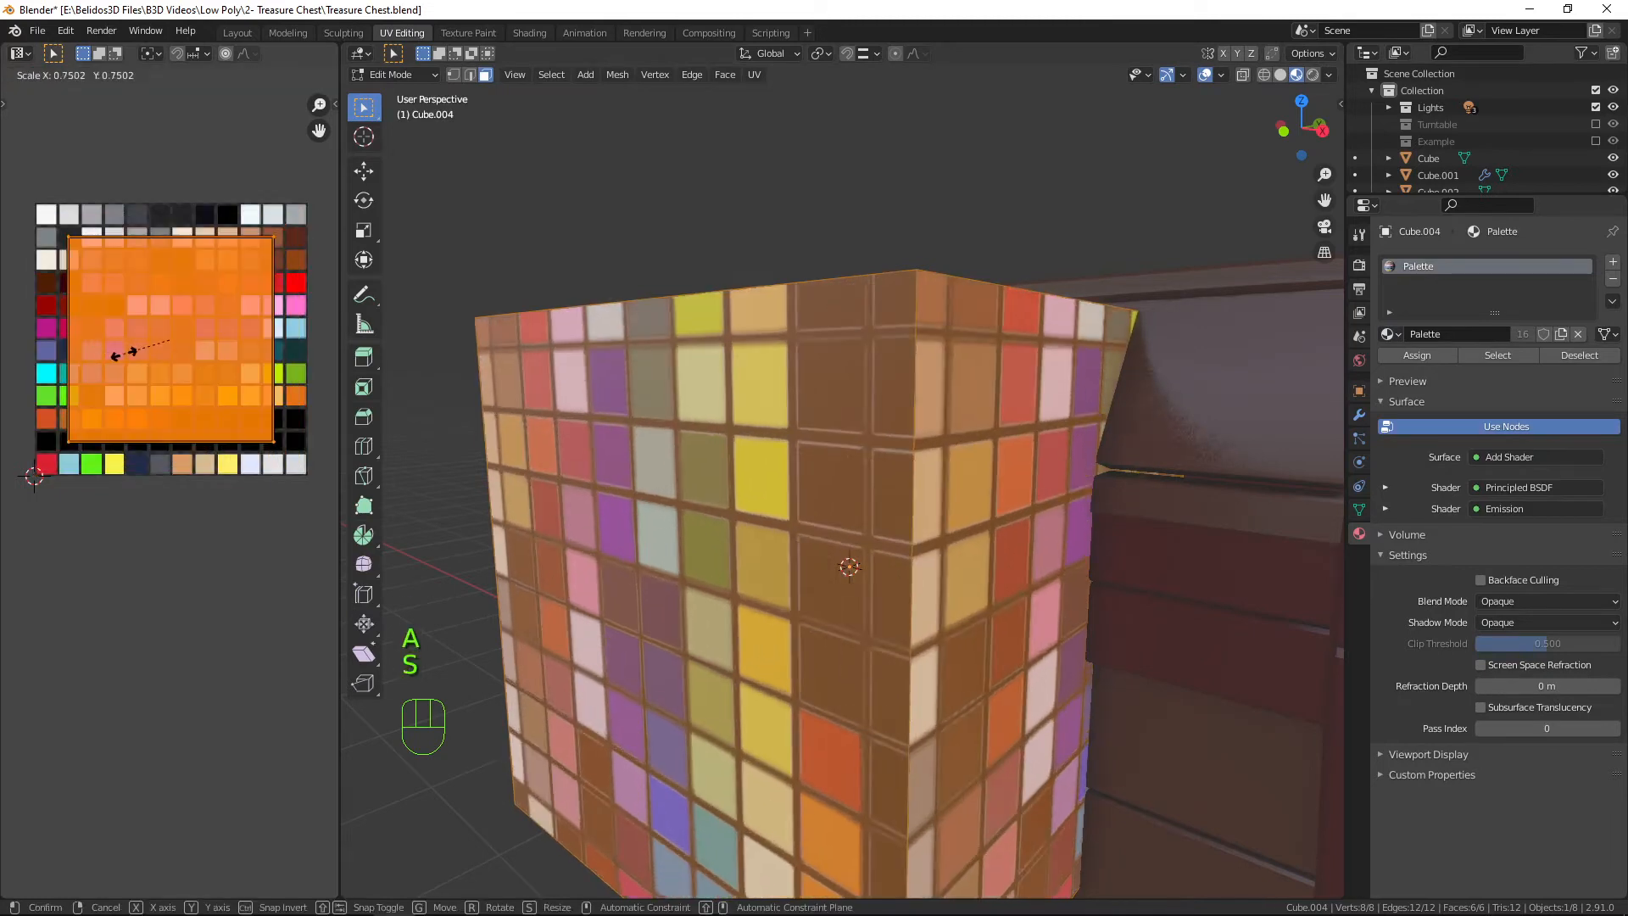
pyautogui.press('0')
pyautogui.press('Return')
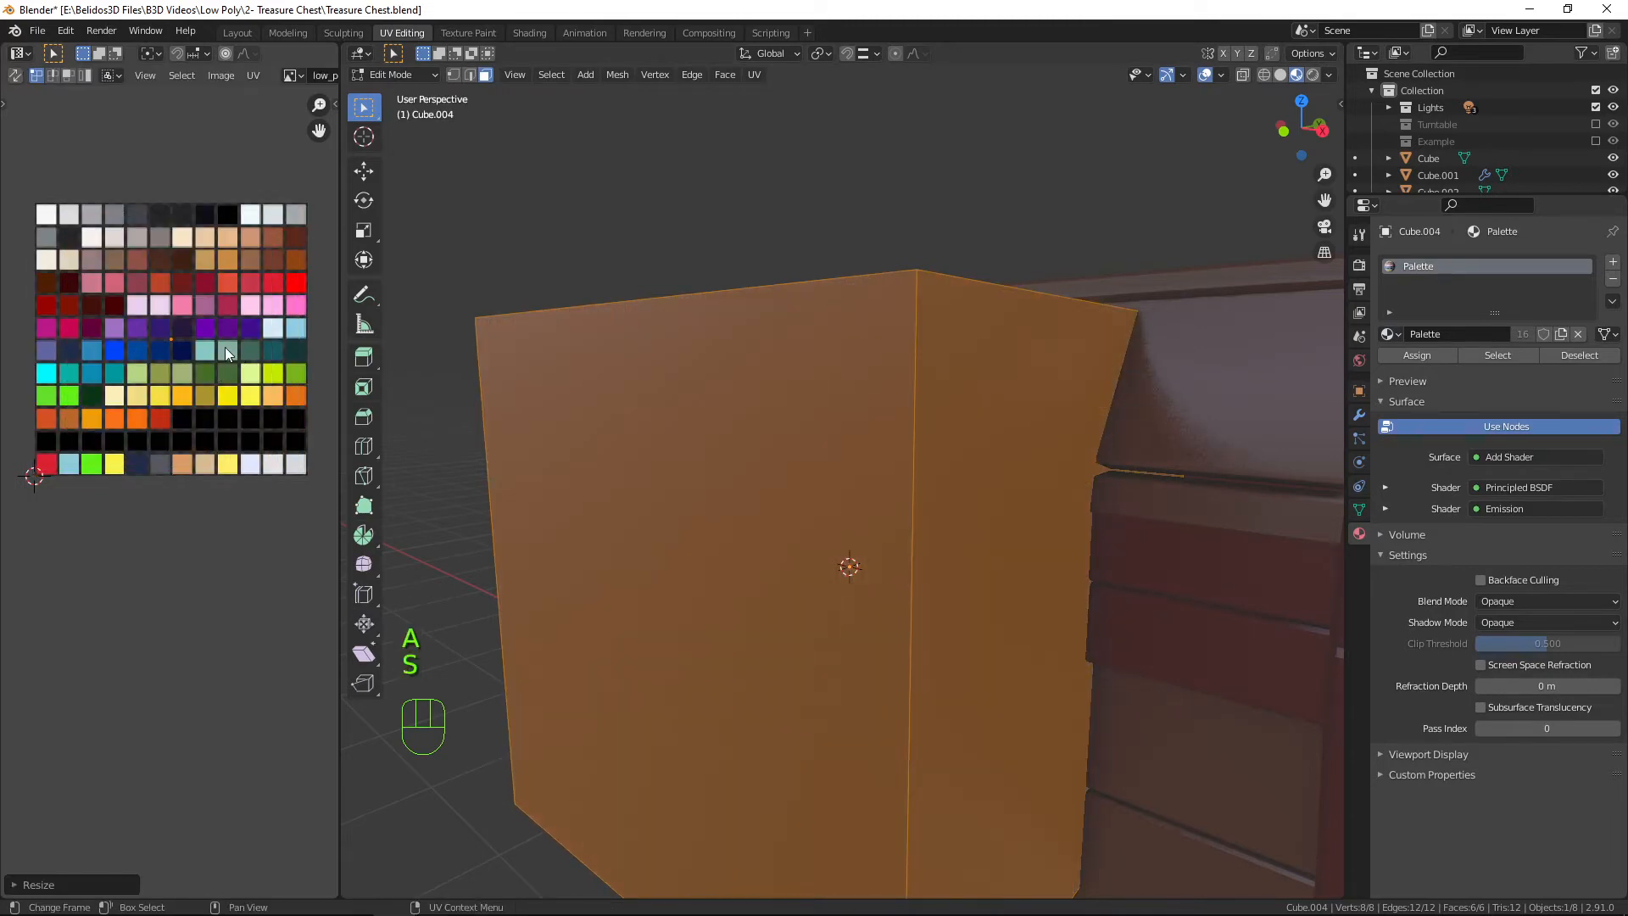
# Move the cube's collapsed UVs onto the light tan swatch in the palette's last row and return to Object Mode.
pyautogui.press('g')
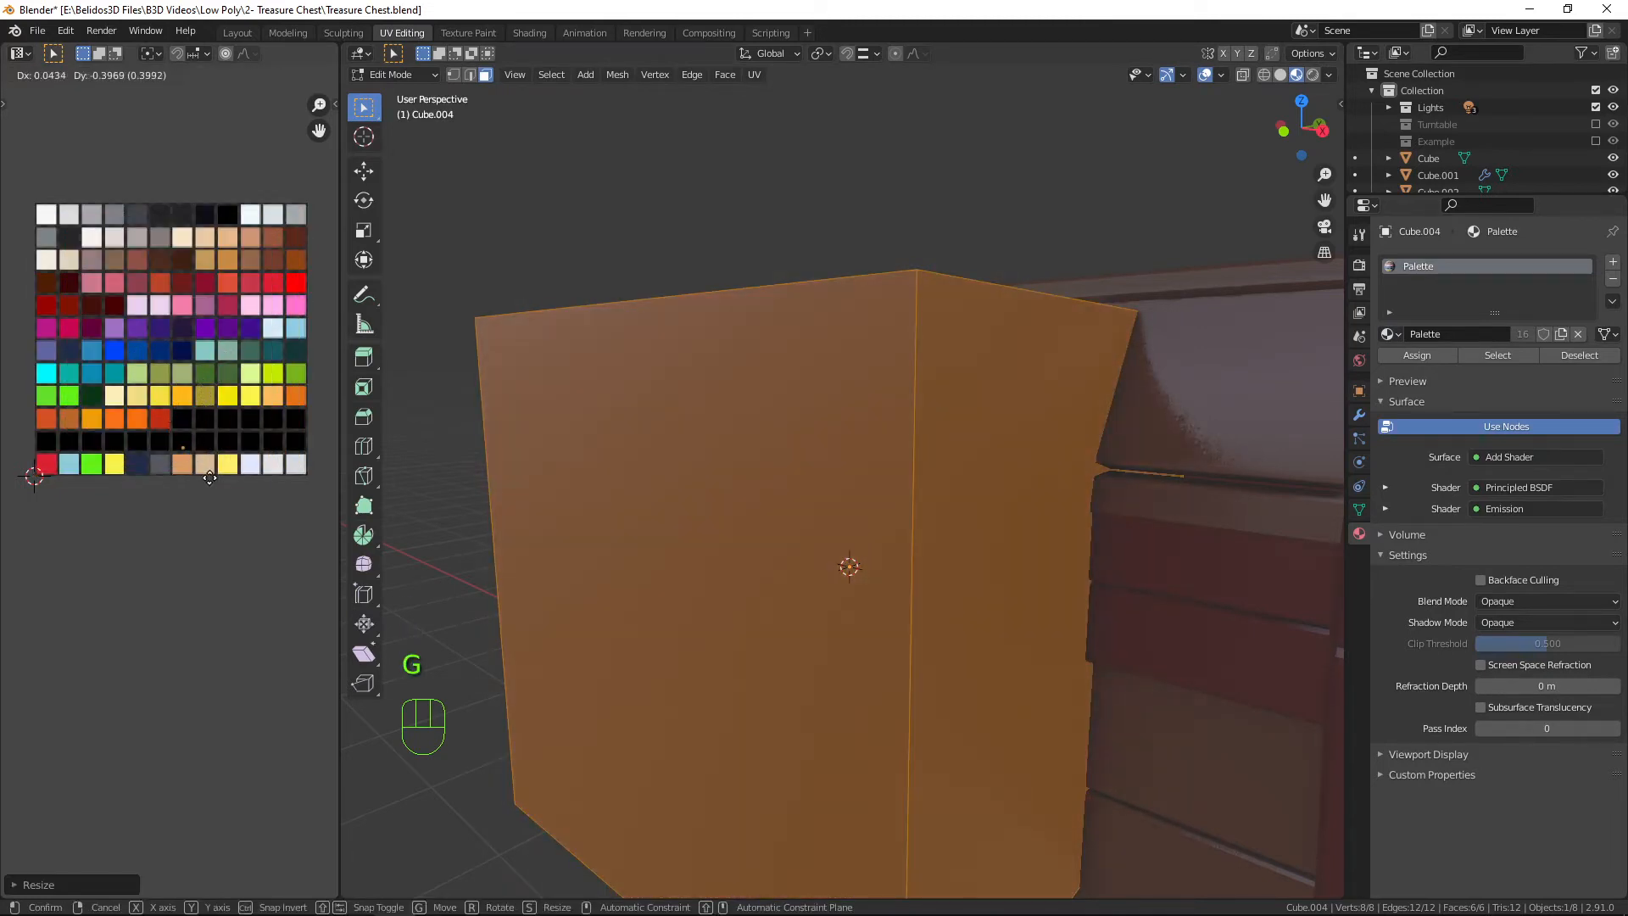
pyautogui.click(227, 492)
pyautogui.press('Tab')
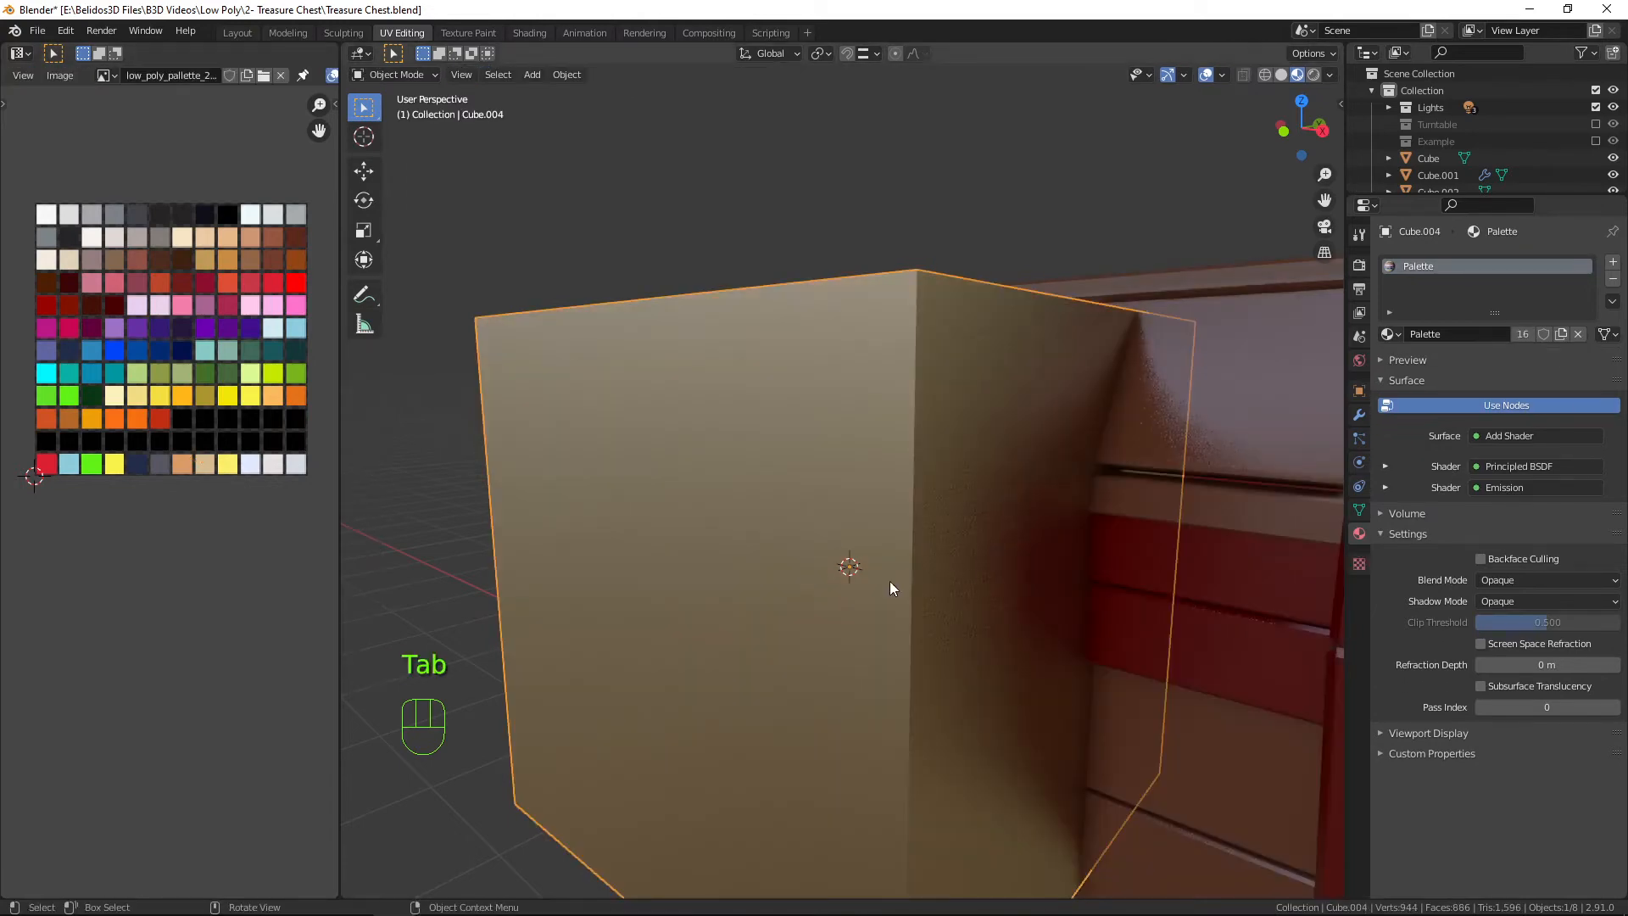
# In Edit Mode, scale the whole cube down by about 0.212 and again by about 0.827.
pyautogui.moveTo(888, 582); pyautogui.dragTo(1044, 550, button='middle')
pyautogui.scroll(-3, 1086, 580)
pyautogui.press('Tab')
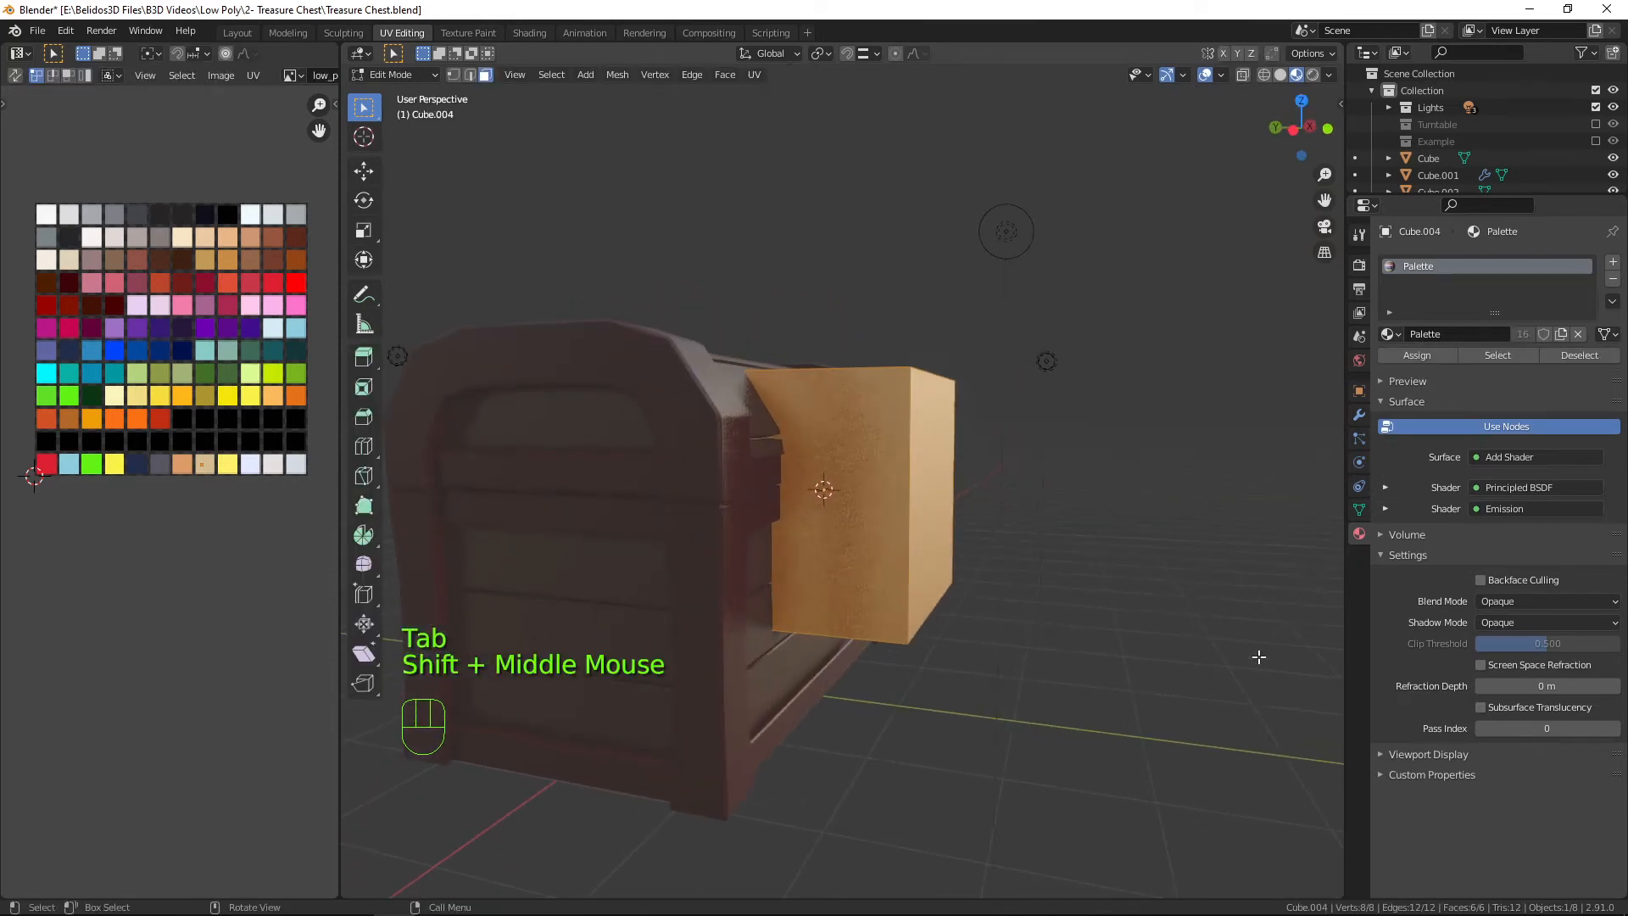
pyautogui.press('s')
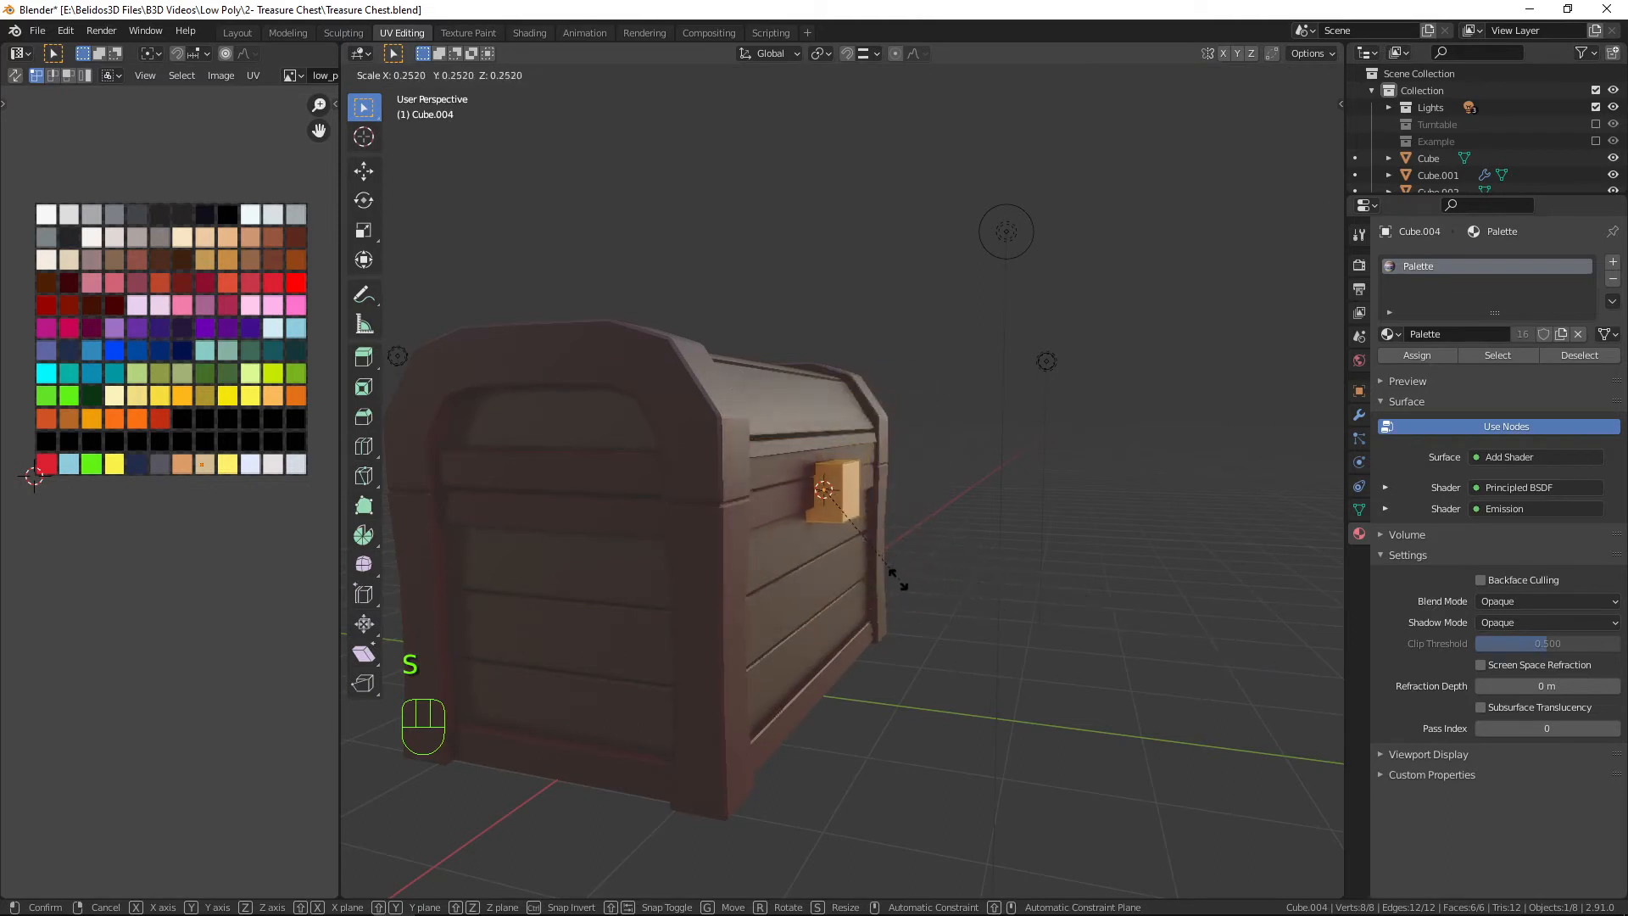
pyautogui.click(871, 564)
pyautogui.scroll(7, 872, 564)
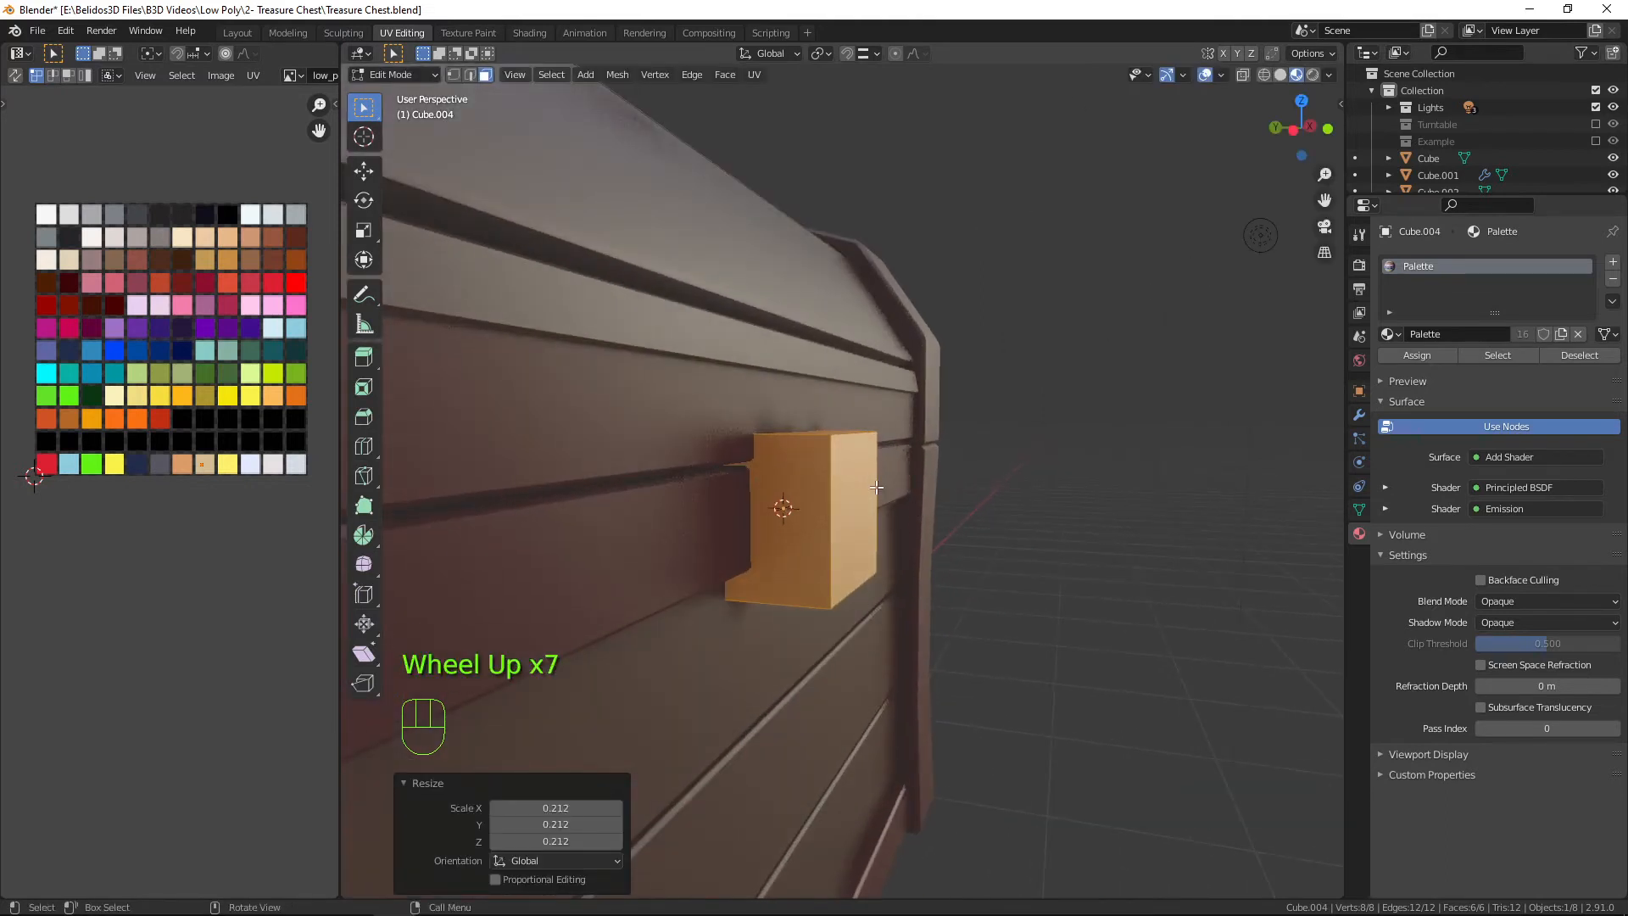
pyautogui.press('s')
pyautogui.click(977, 550)
# Lower the small cube about 0.035 m along Z on the chest's front rail.
pyautogui.press('g')
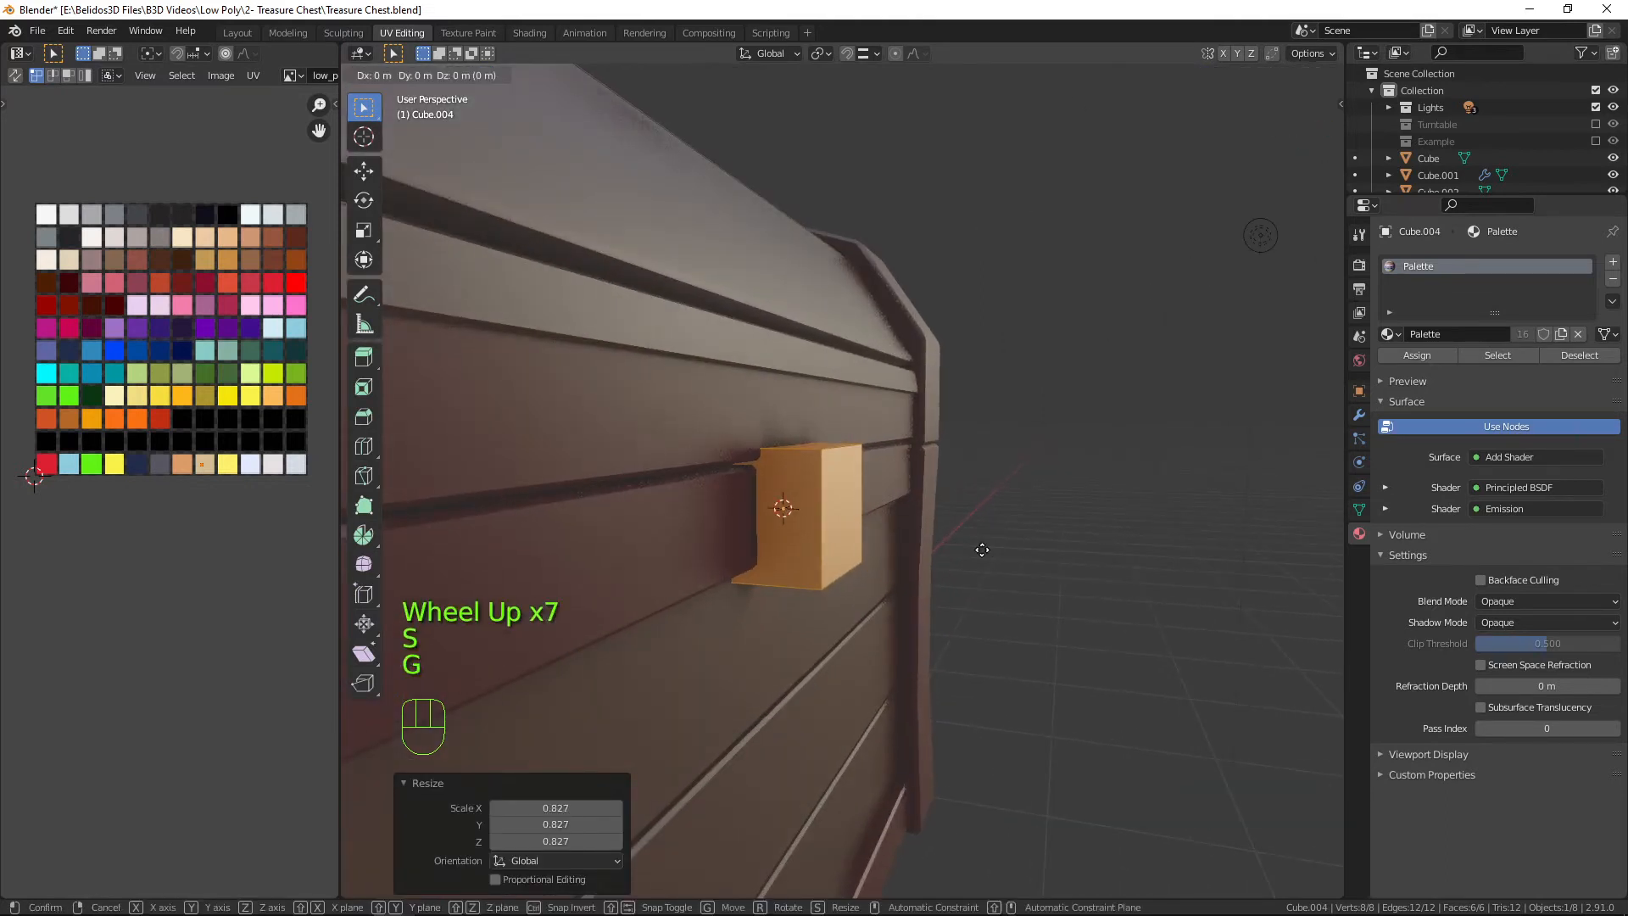
pyautogui.press('x')
pyautogui.press('z')
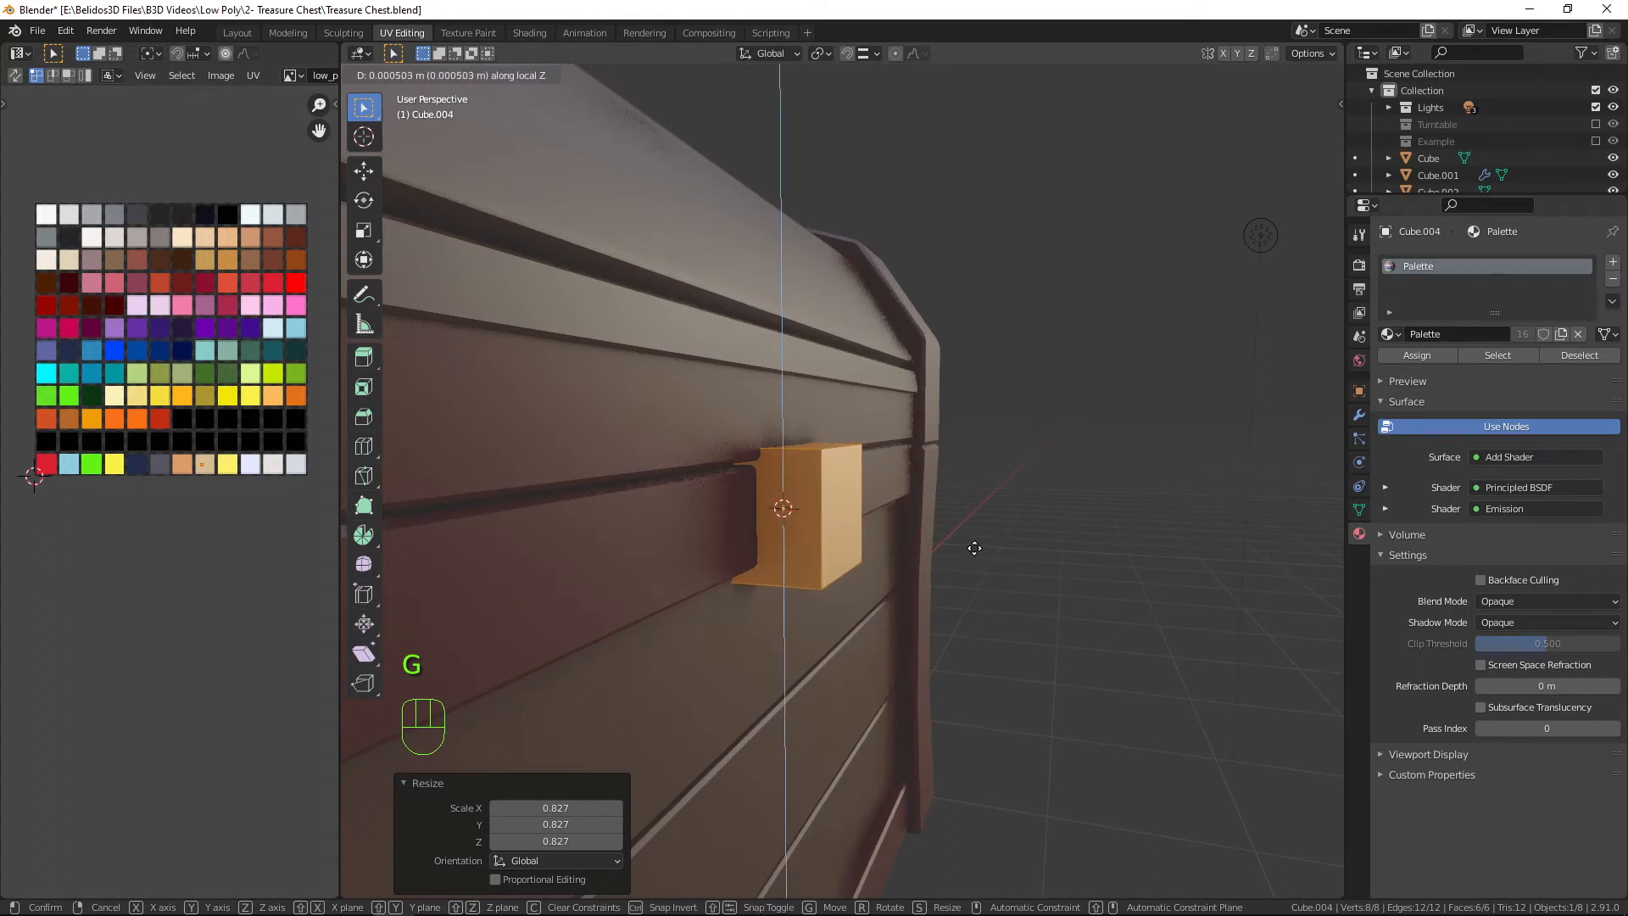
pyautogui.click(1009, 671)
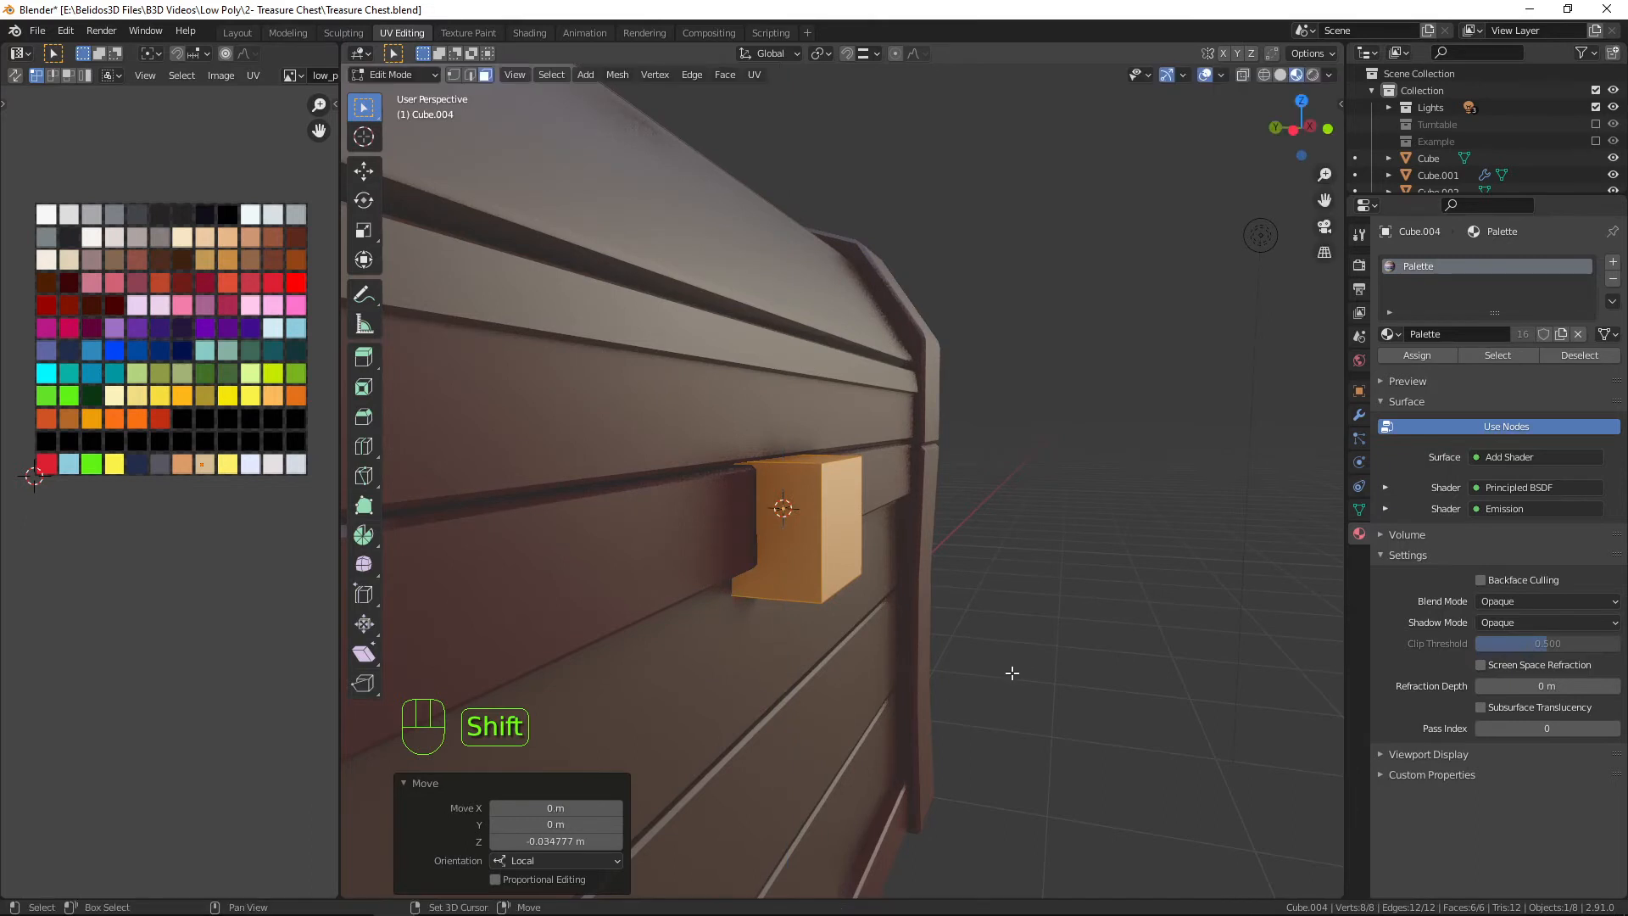
# Flatten the cube along Y and shift it about 0.006 m along Y against the chest front.
pyautogui.moveTo(1010, 670); pyautogui.dragTo(1106, 676, button='middle')
pyautogui.press('s')
pyautogui.middleClick(1106, 676)
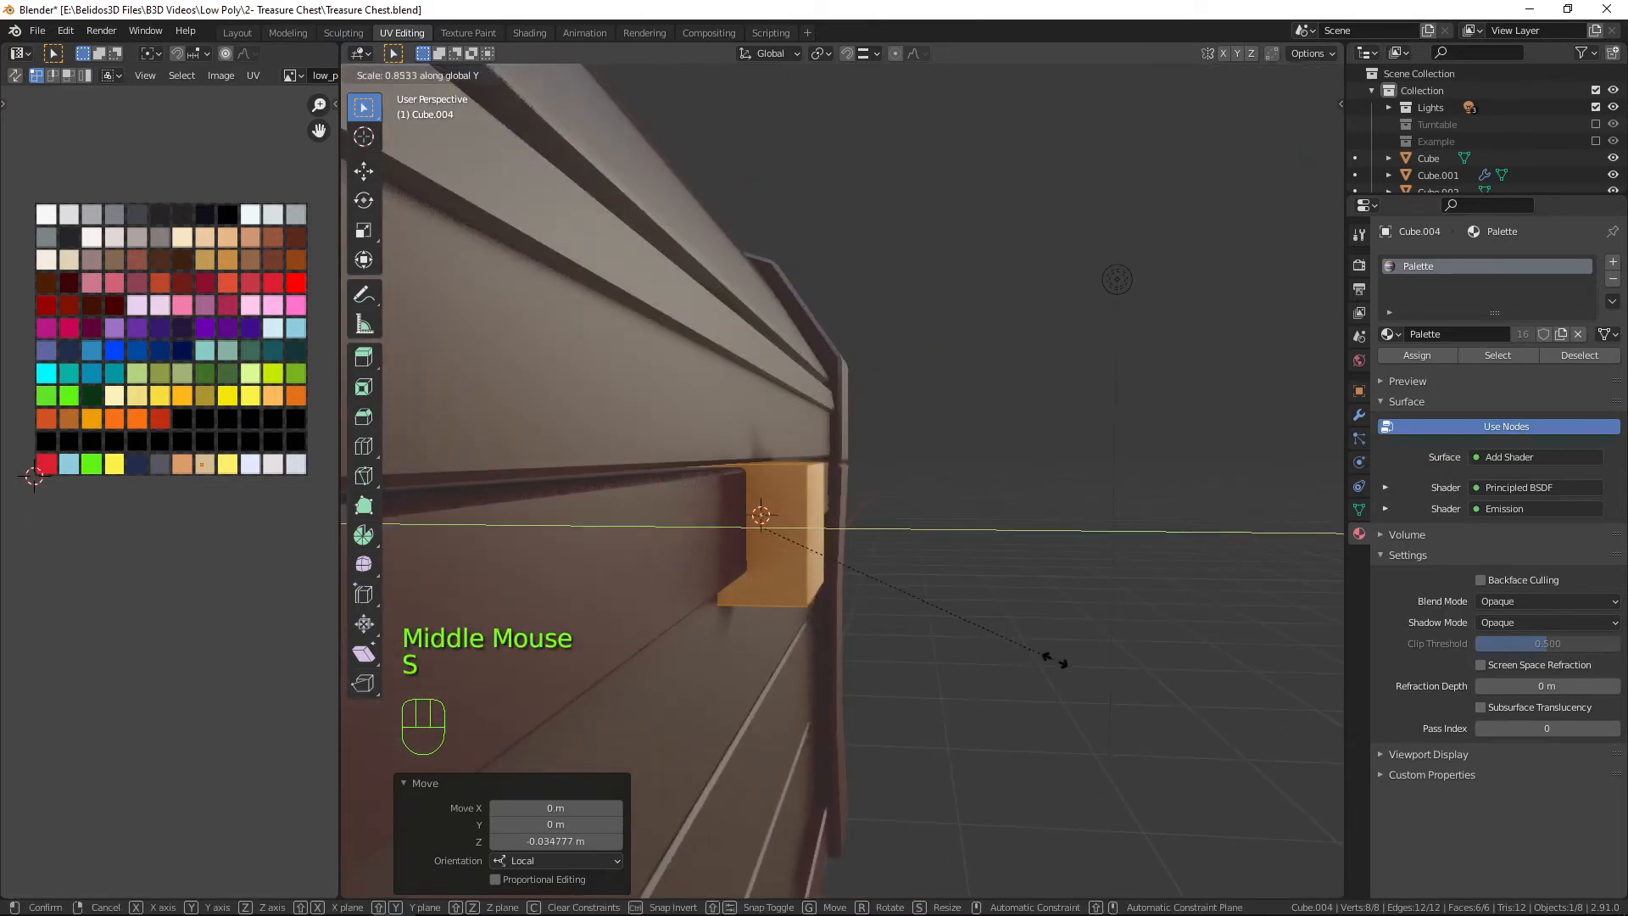
pyautogui.click(821, 563)
pyautogui.moveTo(821, 563); pyautogui.dragTo(740, 709, button='middle')
pyautogui.press('g')
pyautogui.middleClick(443, 539)
pyautogui.click(473, 549)
# Scale the plate by about 2.272 along Y and move its front face about 0.018 m along Y.
pyautogui.press('s')
pyautogui.middleClick(755, 709)
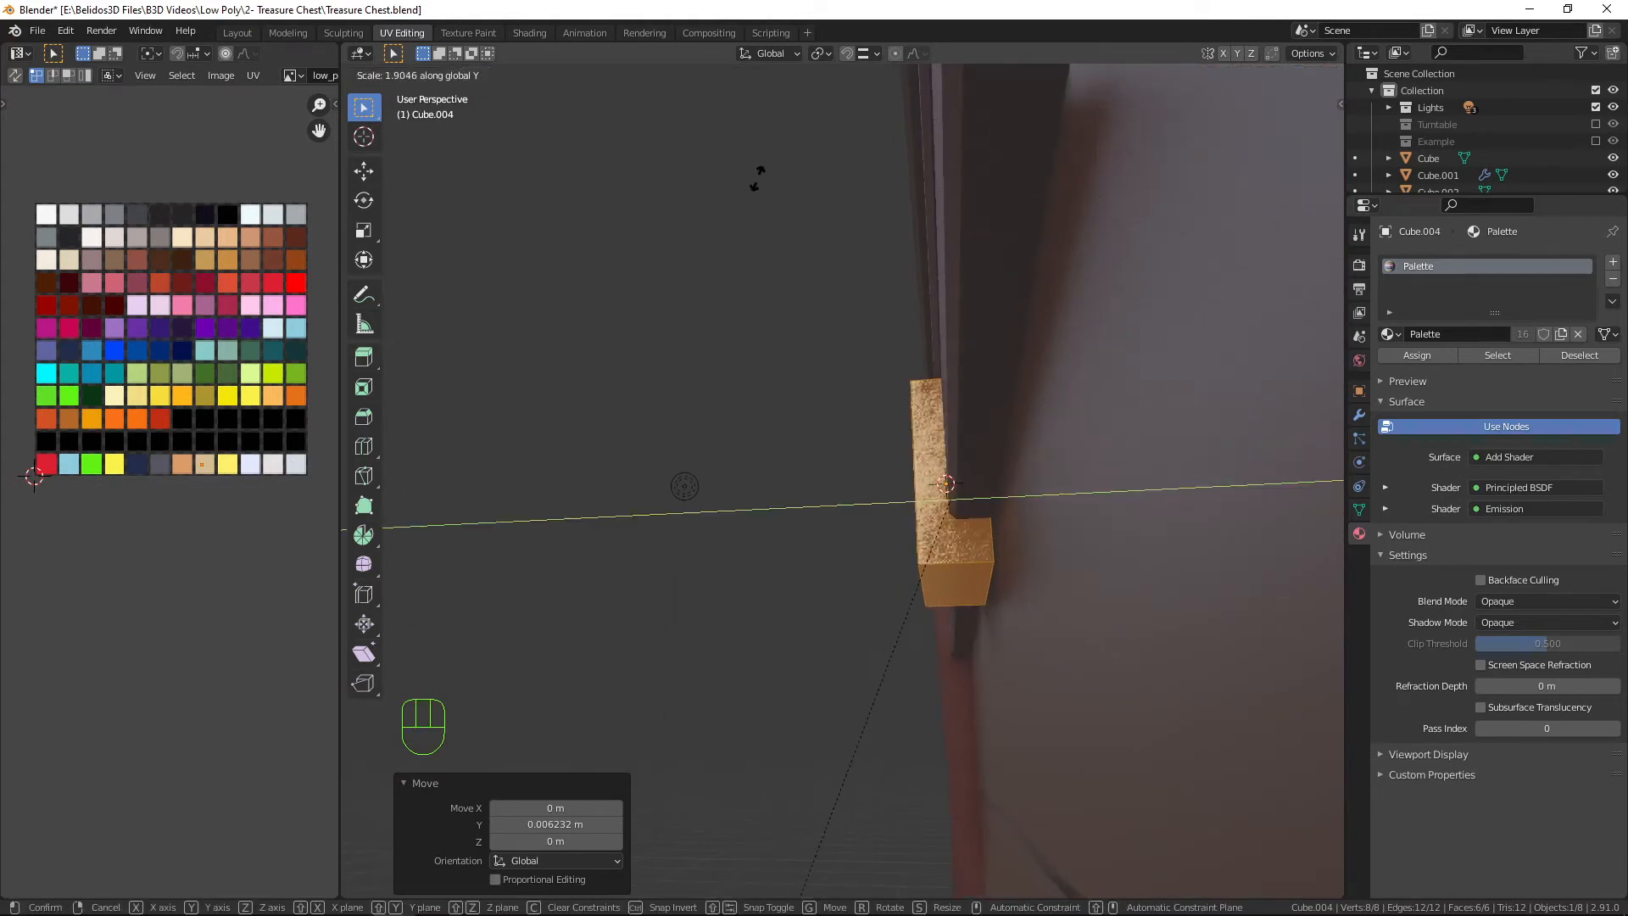
pyautogui.click(691, 254)
pyautogui.scroll(-2, 848, 255)
pyautogui.moveTo(847, 254); pyautogui.dragTo(930, 658, button='middle')
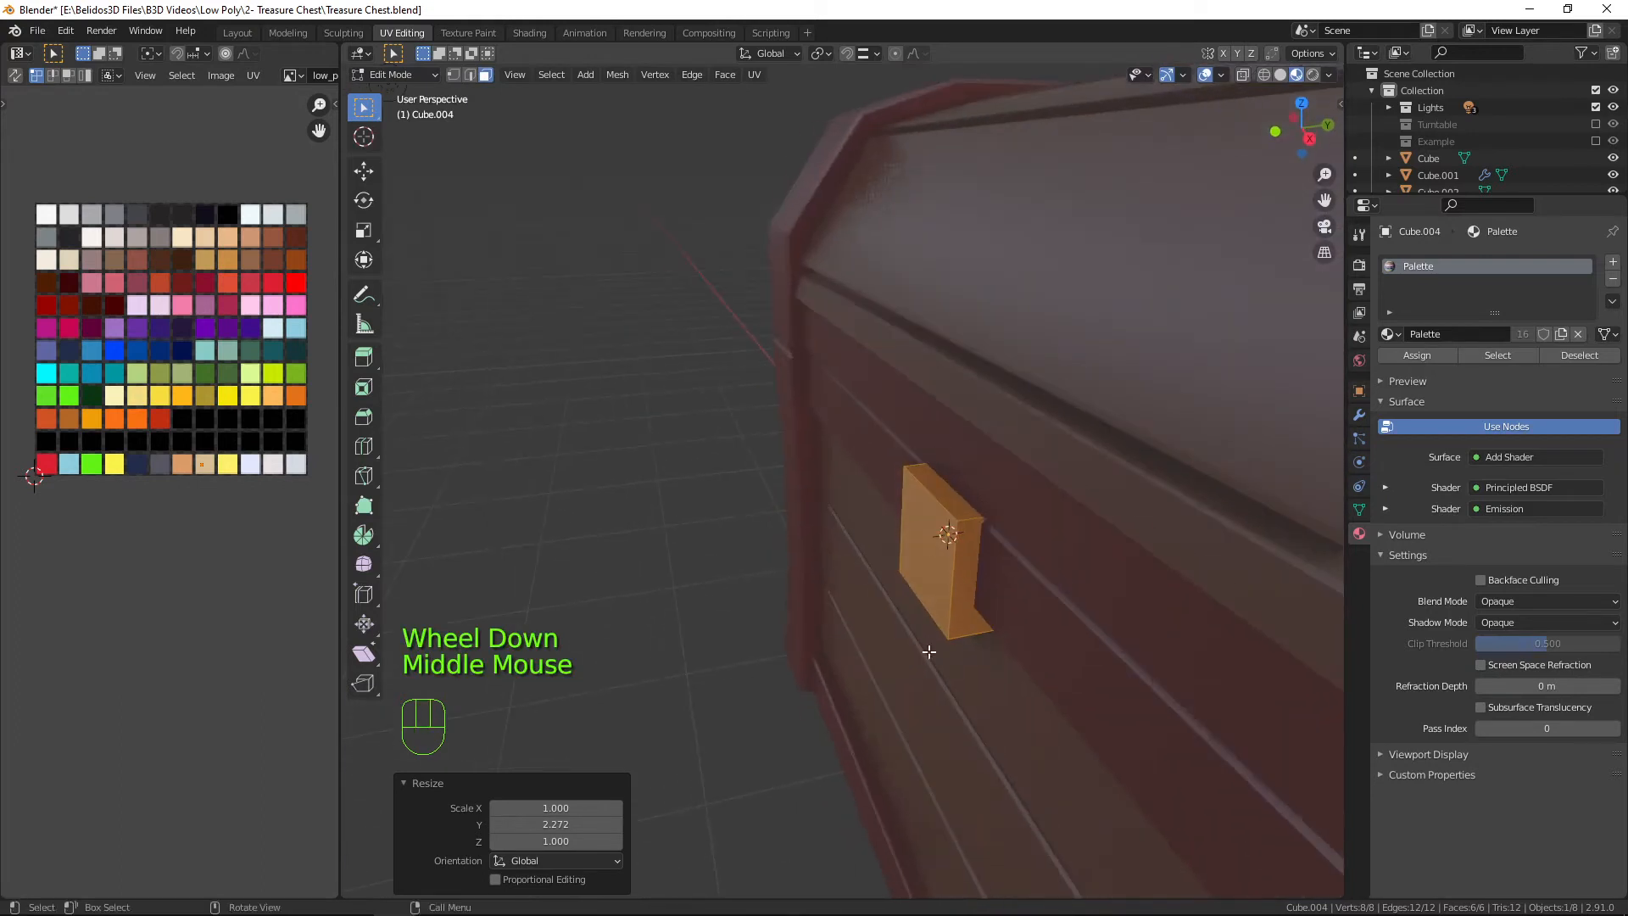
pyautogui.click(918, 562)
pyautogui.press('g')
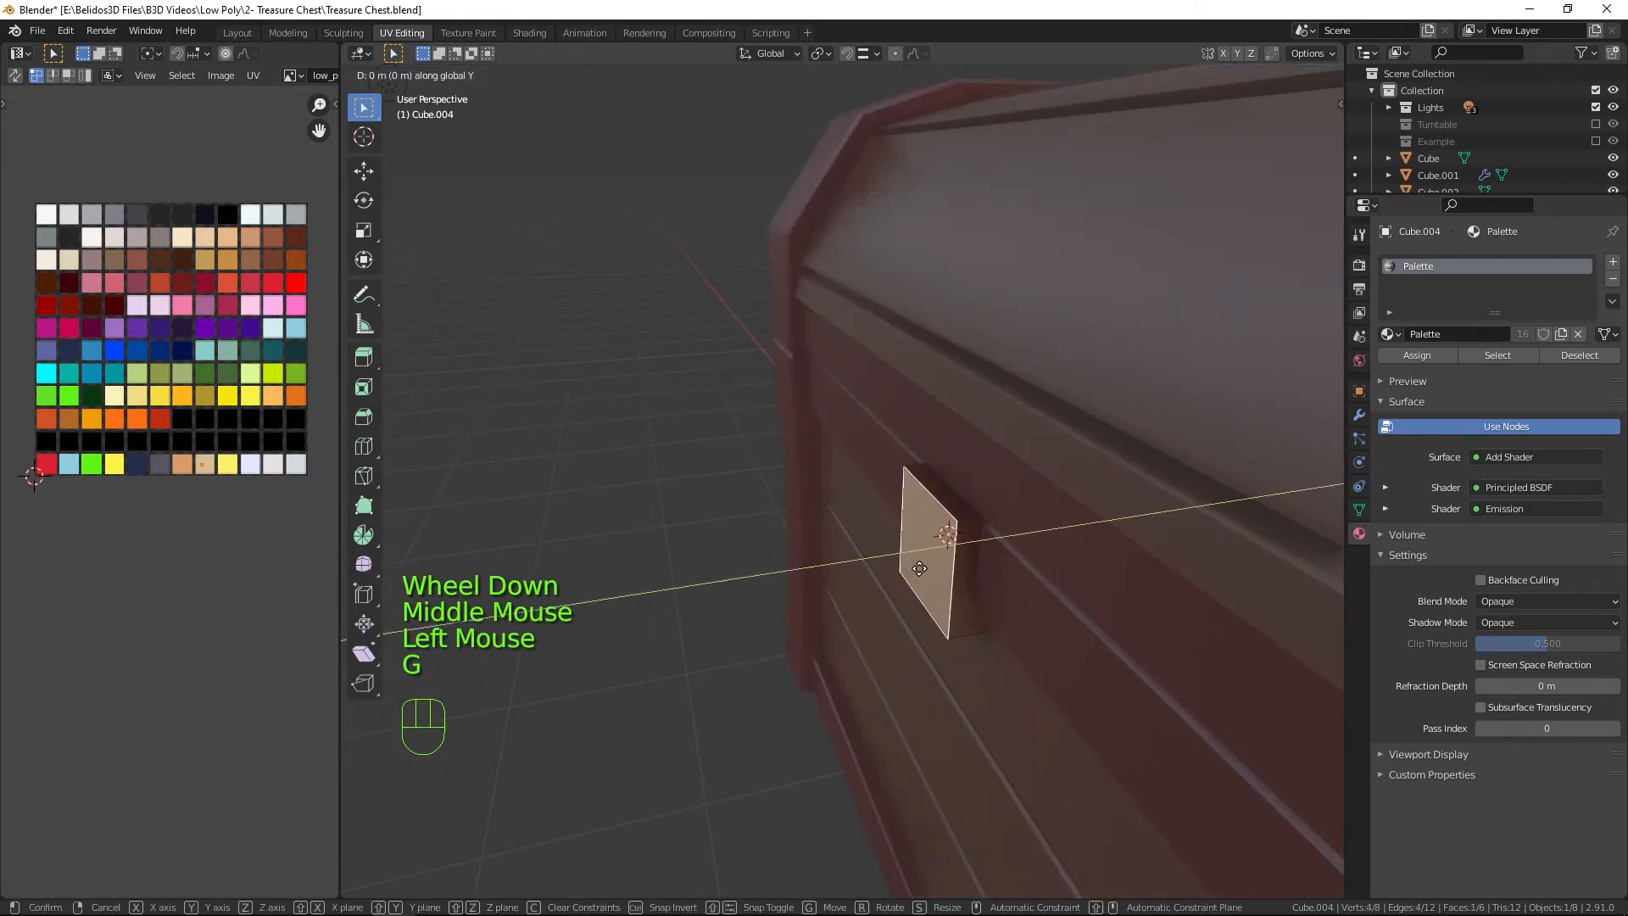
pyautogui.click(726, 509)
pyautogui.moveTo(726, 509); pyautogui.dragTo(910, 473, button='middle')
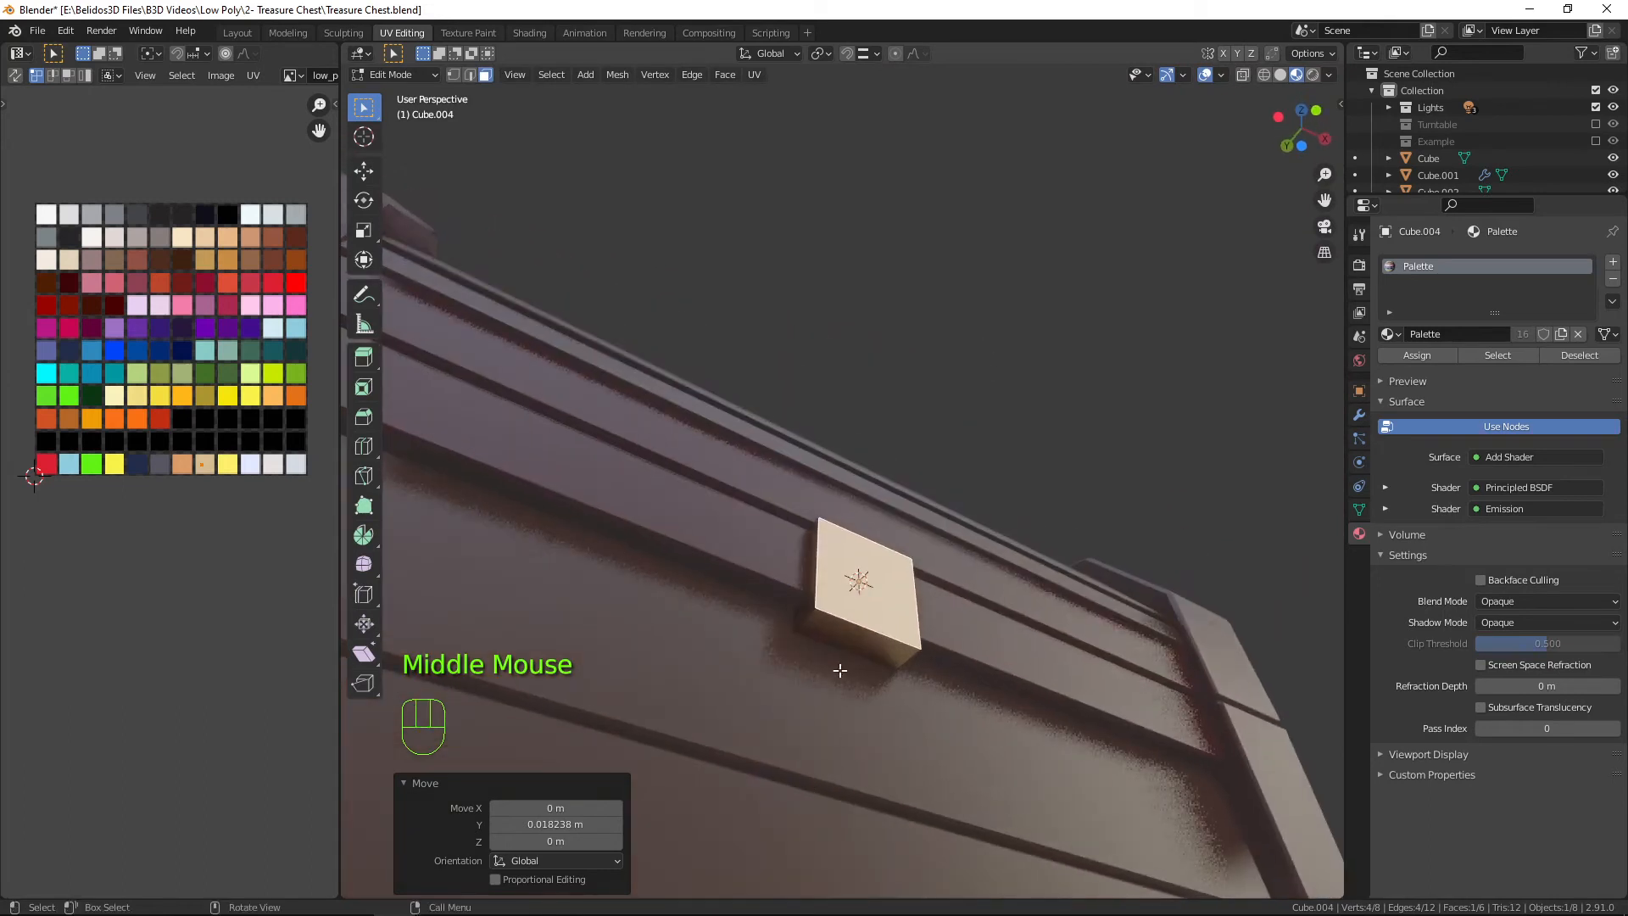
# Extend the plate downward by moving its bottom face about 0.134 m along Z.
pyautogui.click(840, 628)
pyautogui.press('g')
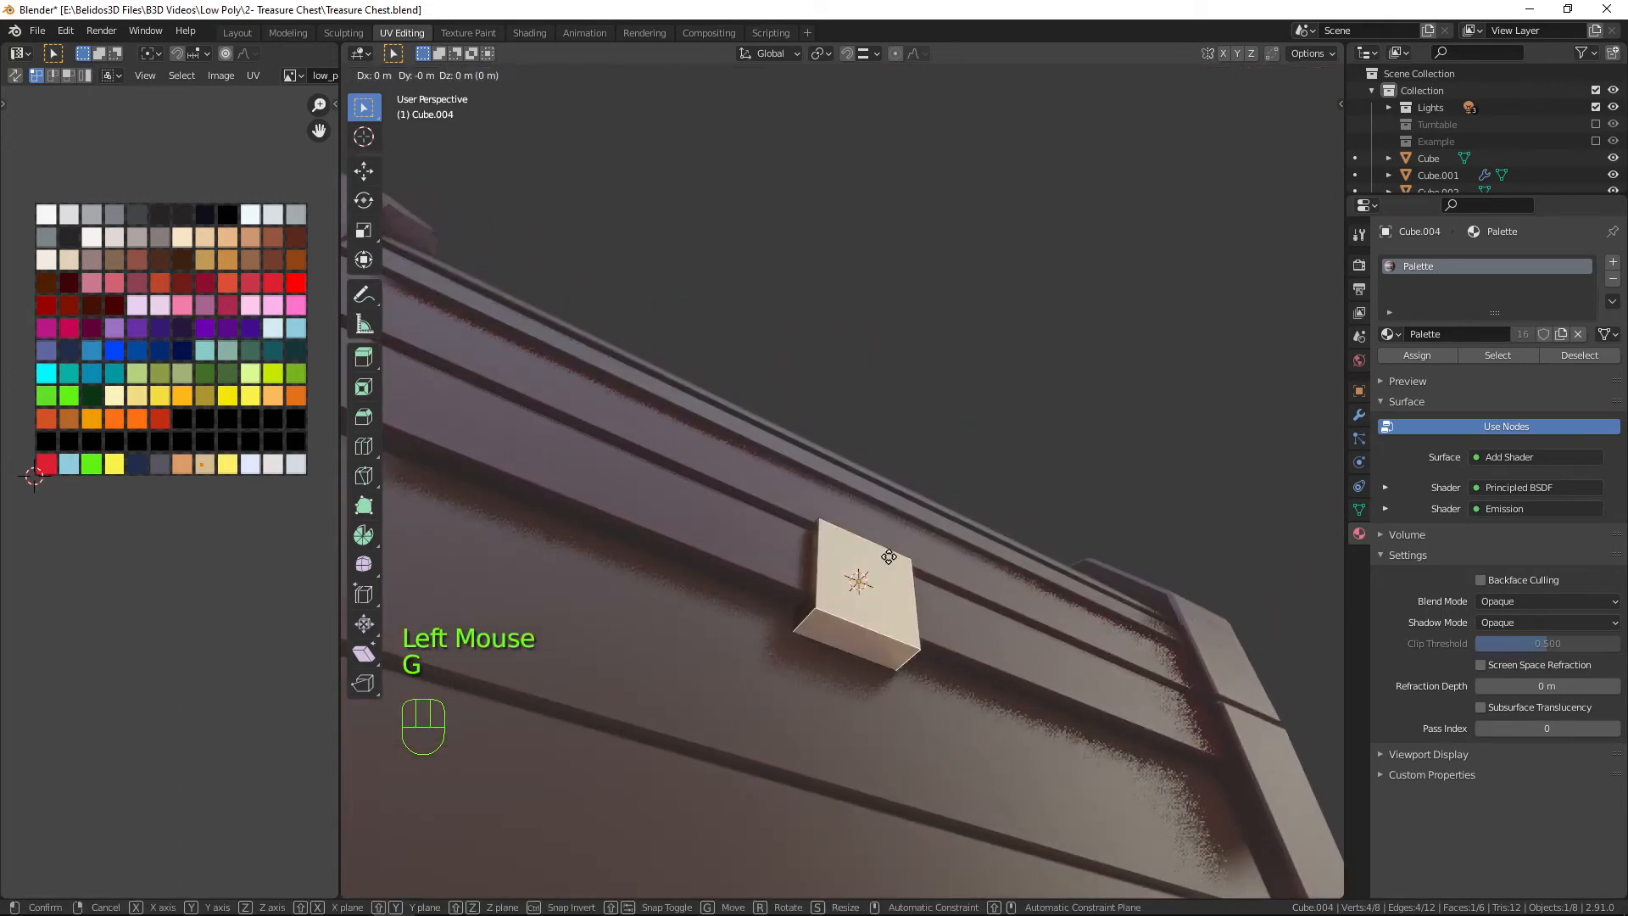
pyautogui.press('z')
pyautogui.click(871, 598)
pyautogui.moveTo(1073, 594); pyautogui.dragTo(919, 720, button='middle')
pyautogui.scroll(3, 997, 708)
pyautogui.moveTo(1225, 810); pyautogui.dragTo(1082, 681, button='middle')
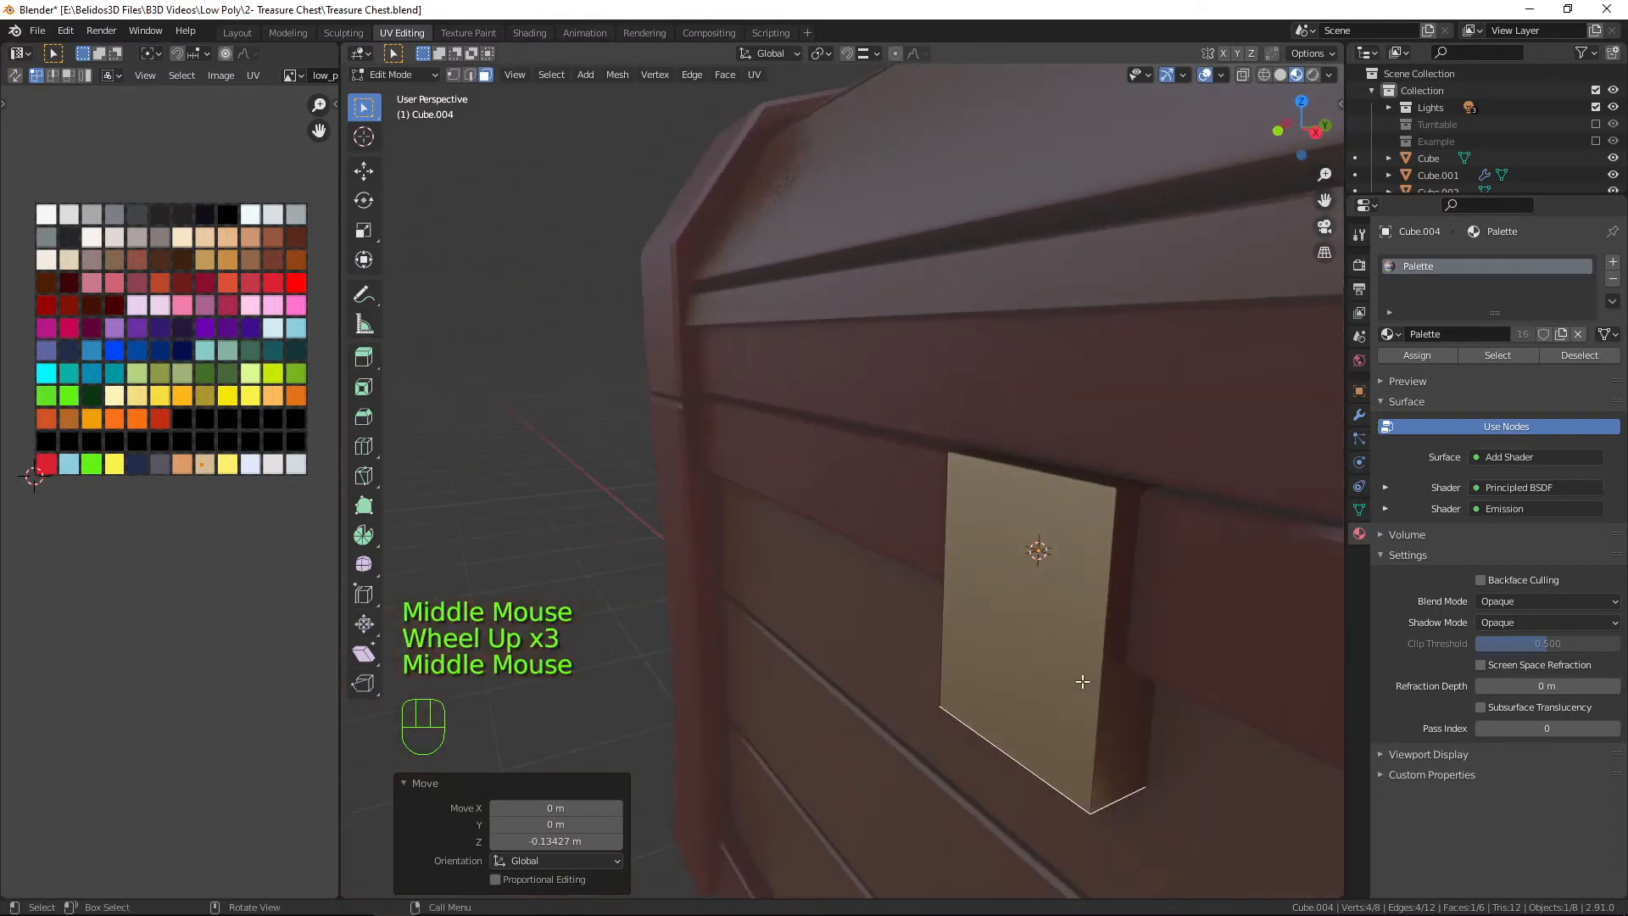
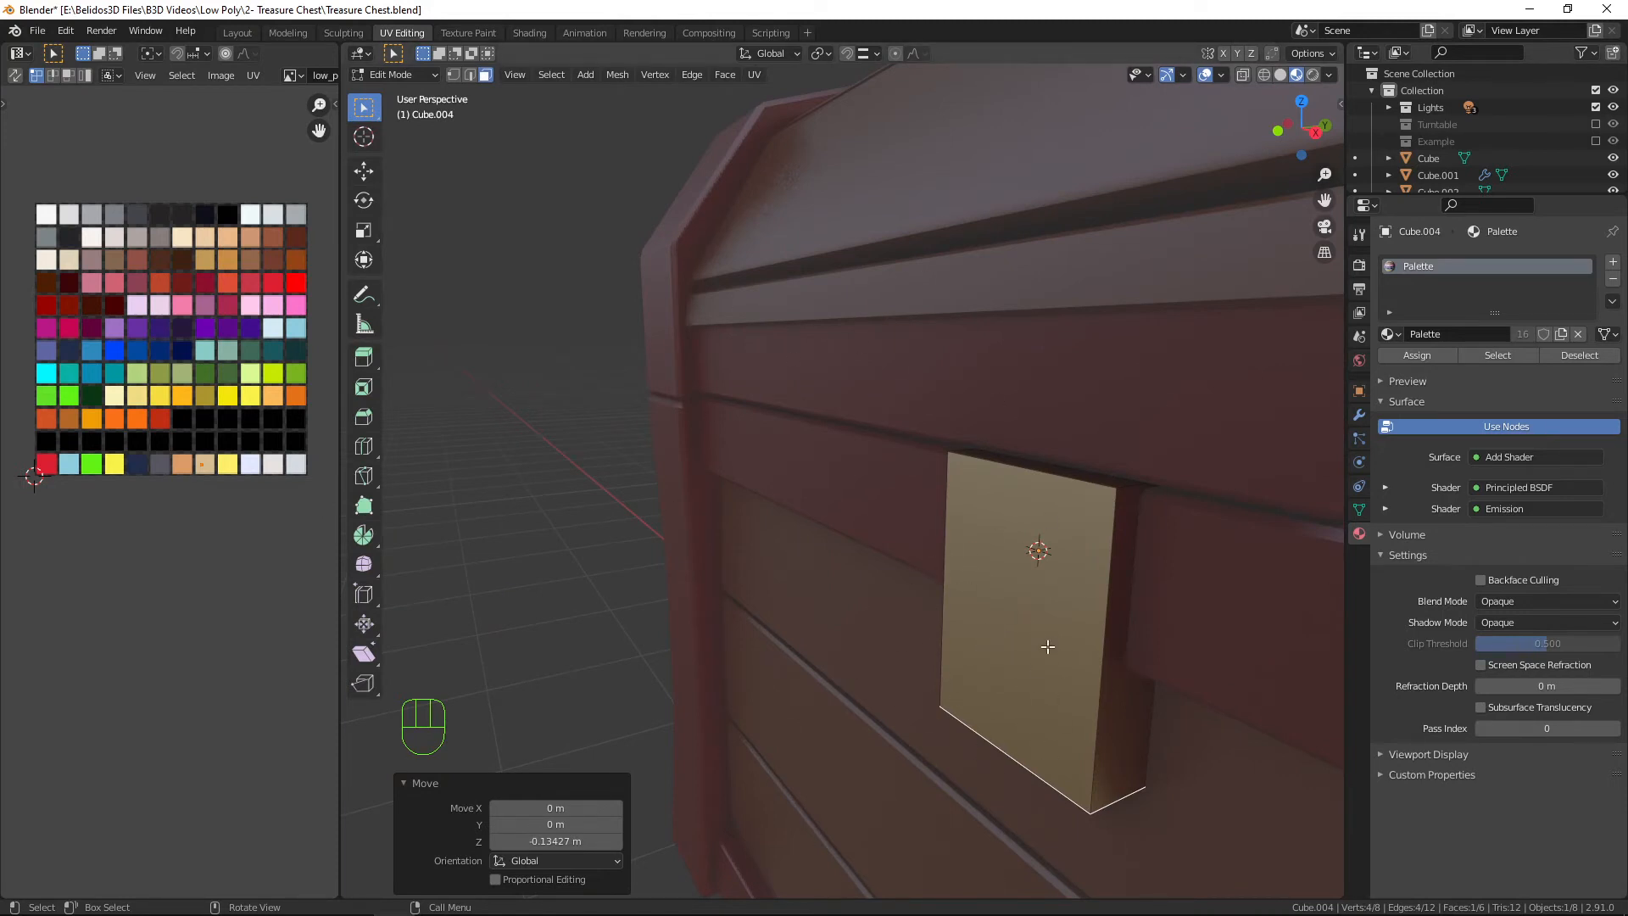
# Add two evenly spaced horizontal loop cuts around the plate and bevel them about 0.0173 m wide.
pyautogui.scroll(-1, 1043, 647)
pyautogui.moveTo(1043, 647); pyautogui.dragTo(1122, 632, button='middle')
pyautogui.hotkey('ctrl', 'r')
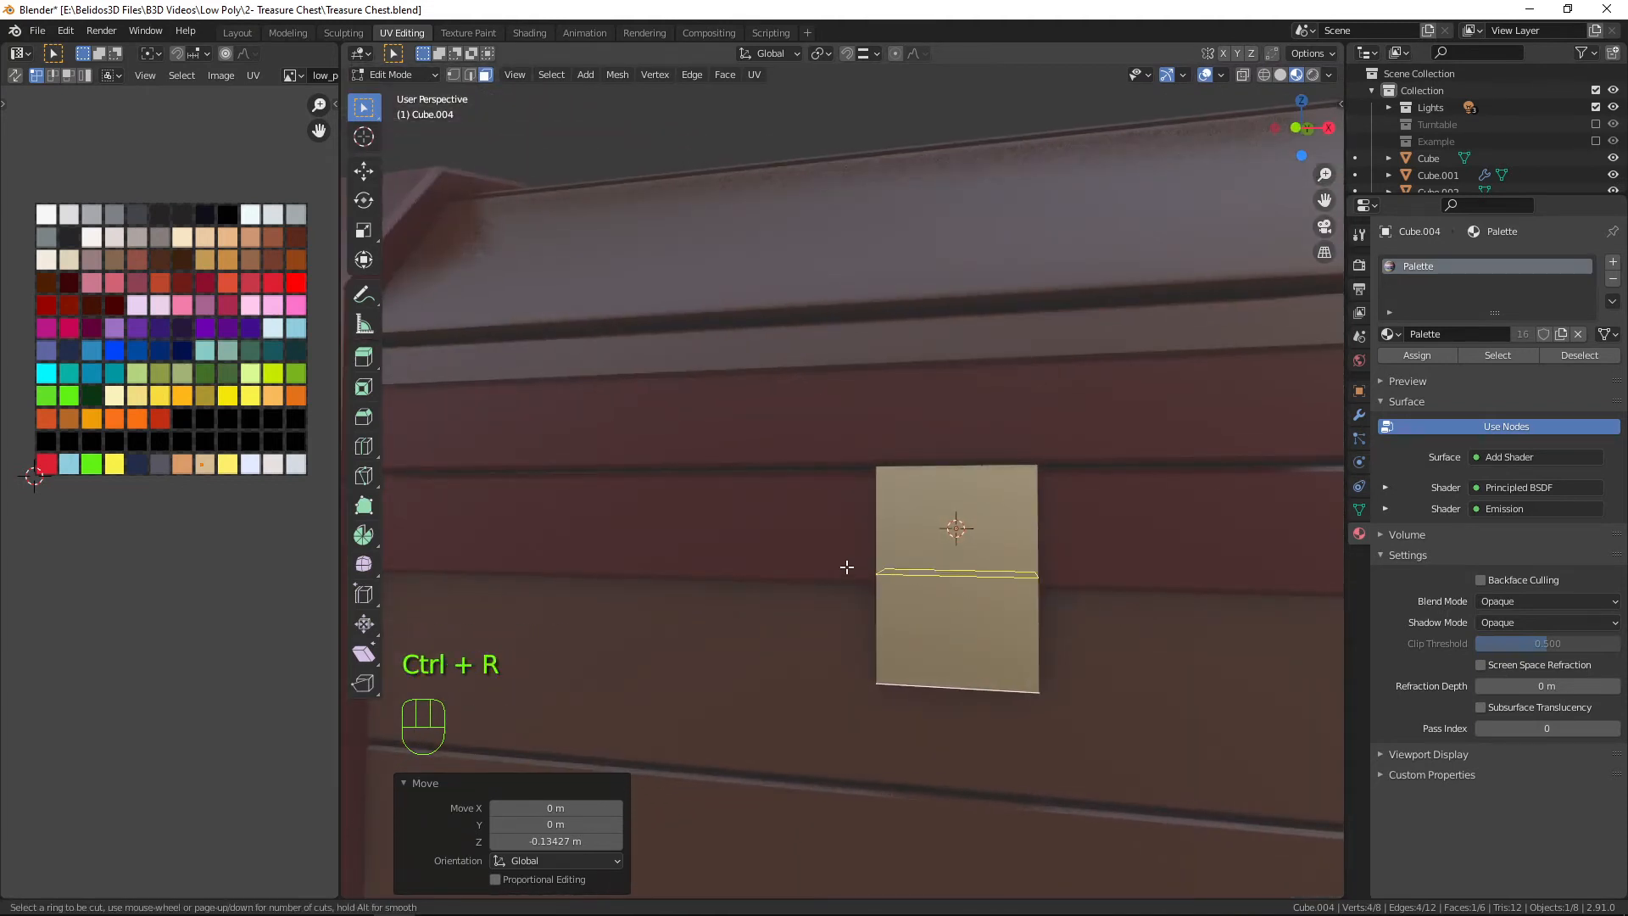
pyautogui.scroll(1, 846, 567)
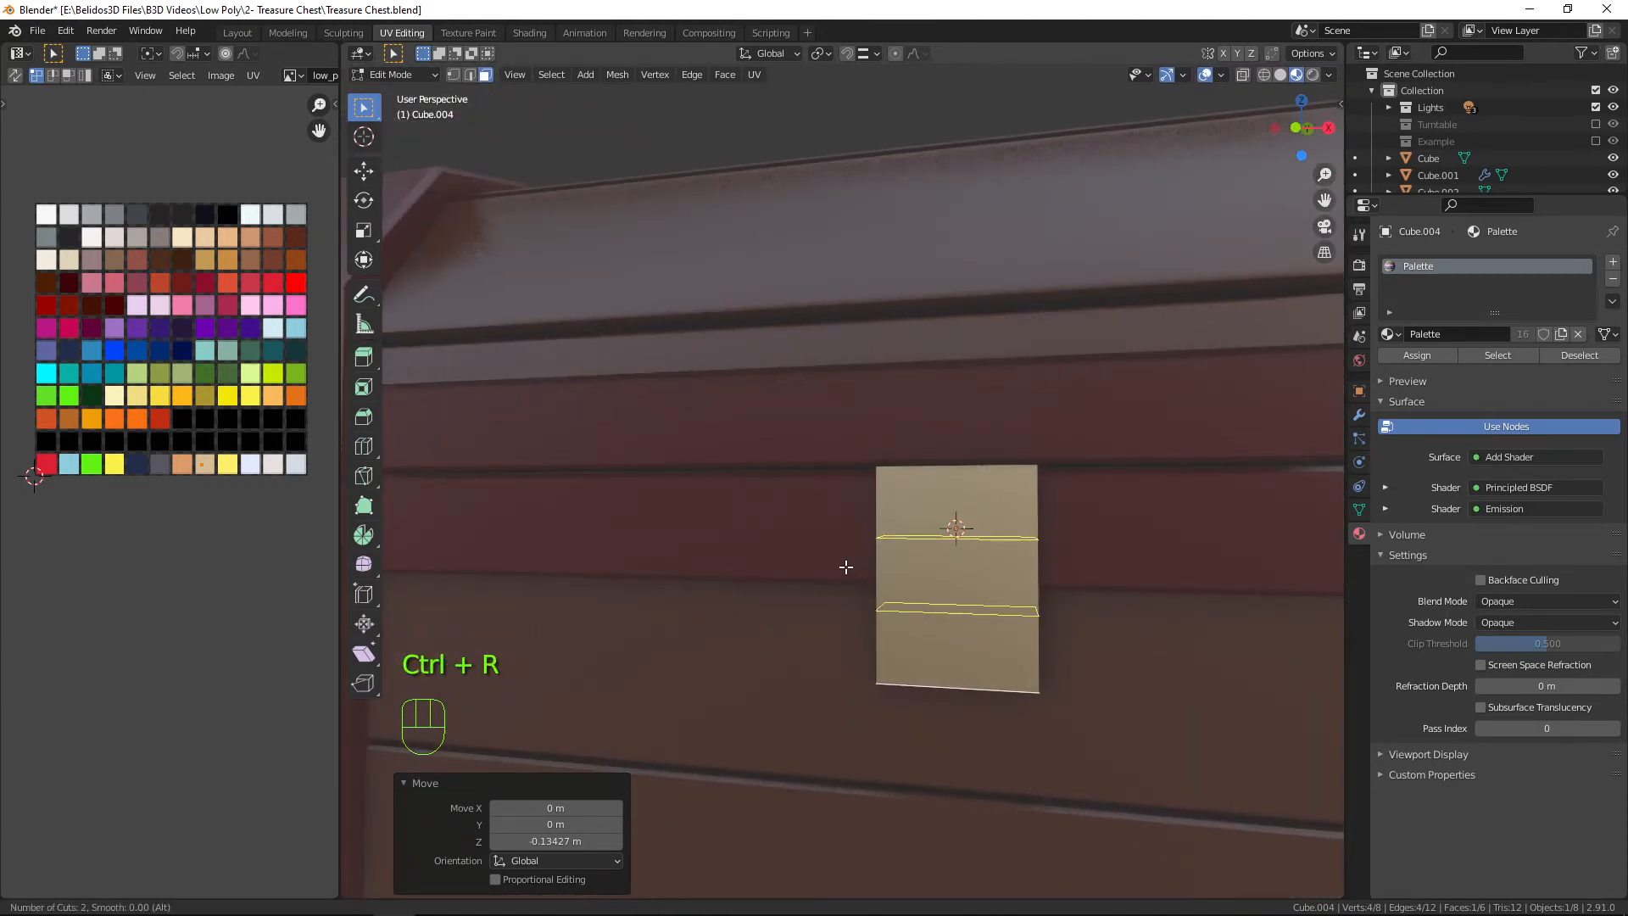
pyautogui.click(846, 567)
pyautogui.rightClick(846, 566)
pyautogui.press('ctrl')
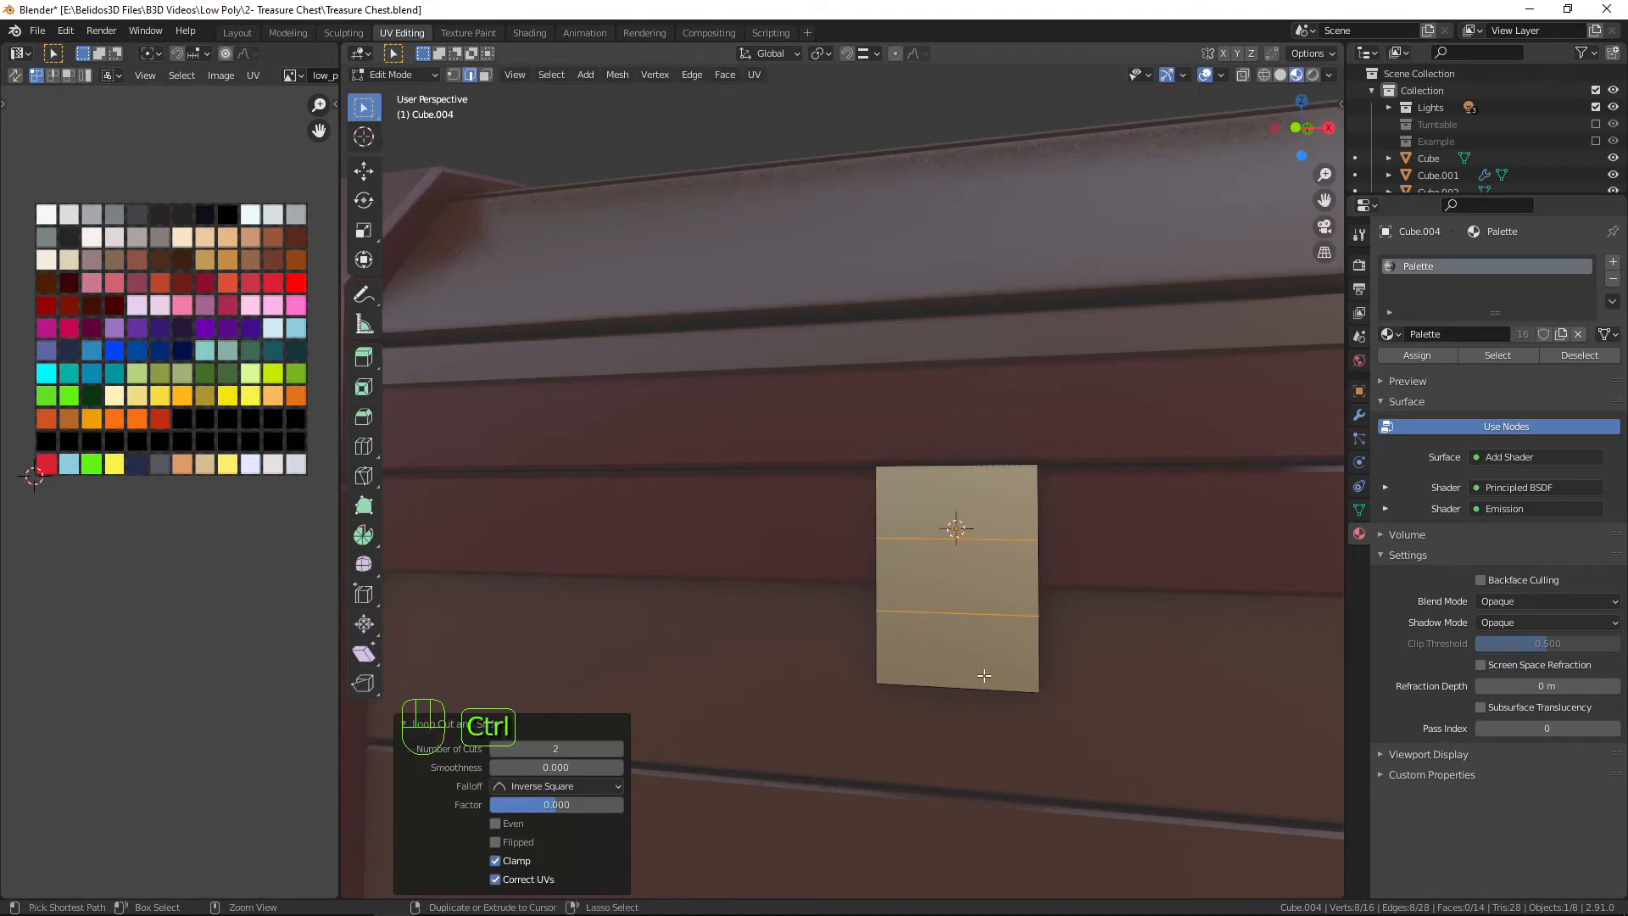
pyautogui.hotkey('ctrl', 'b')
pyautogui.press('shift')
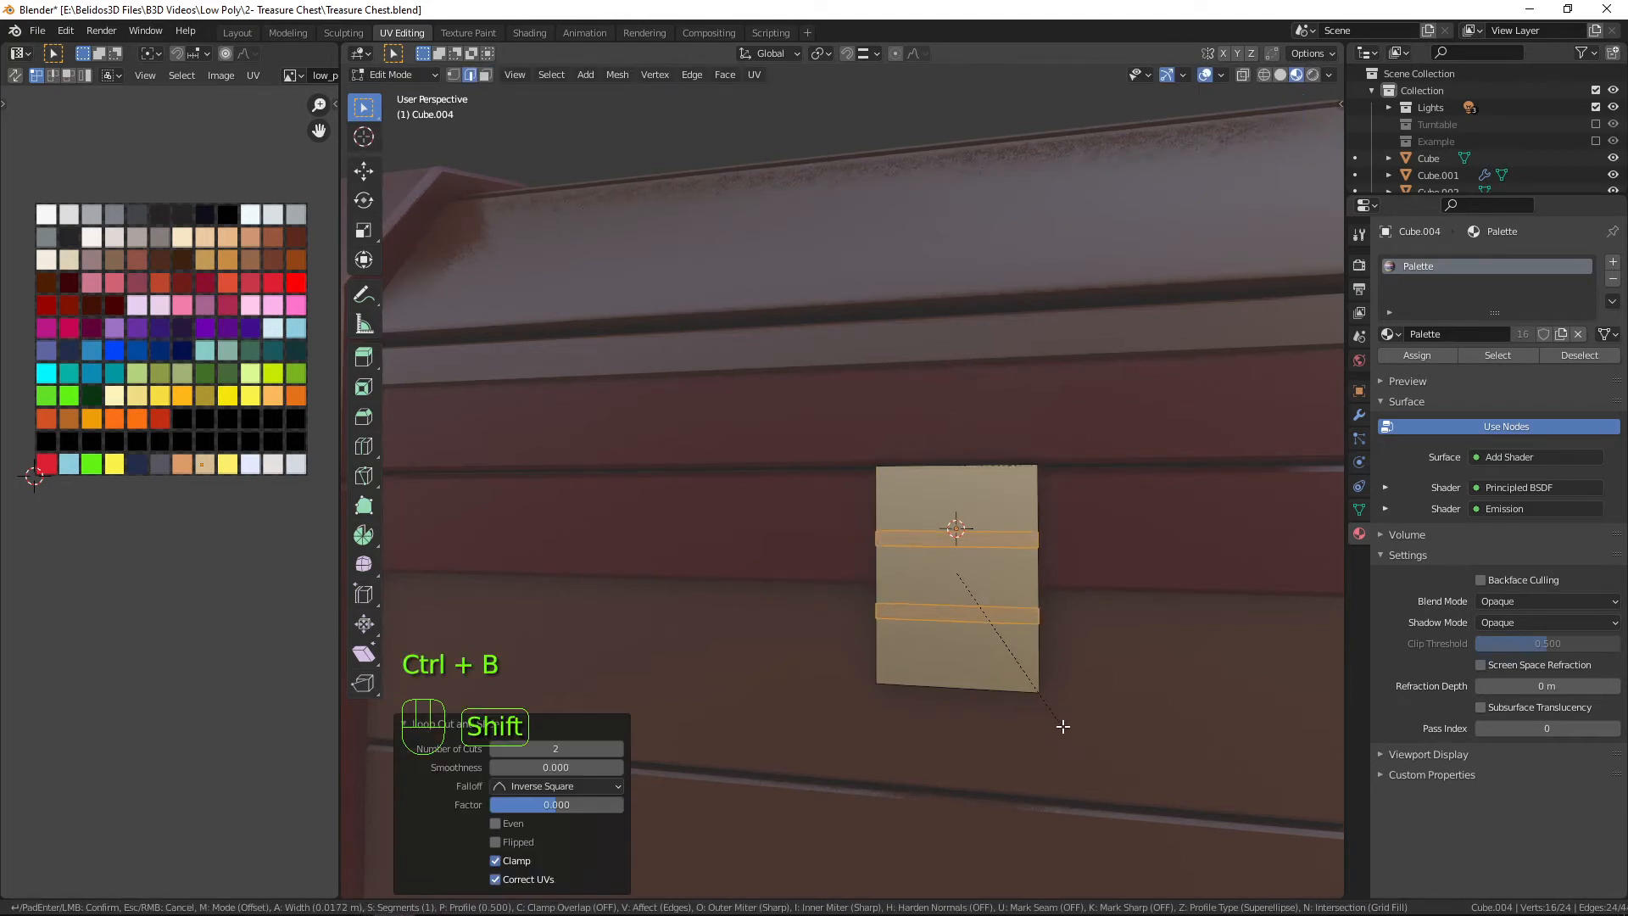
pyautogui.click(1063, 727)
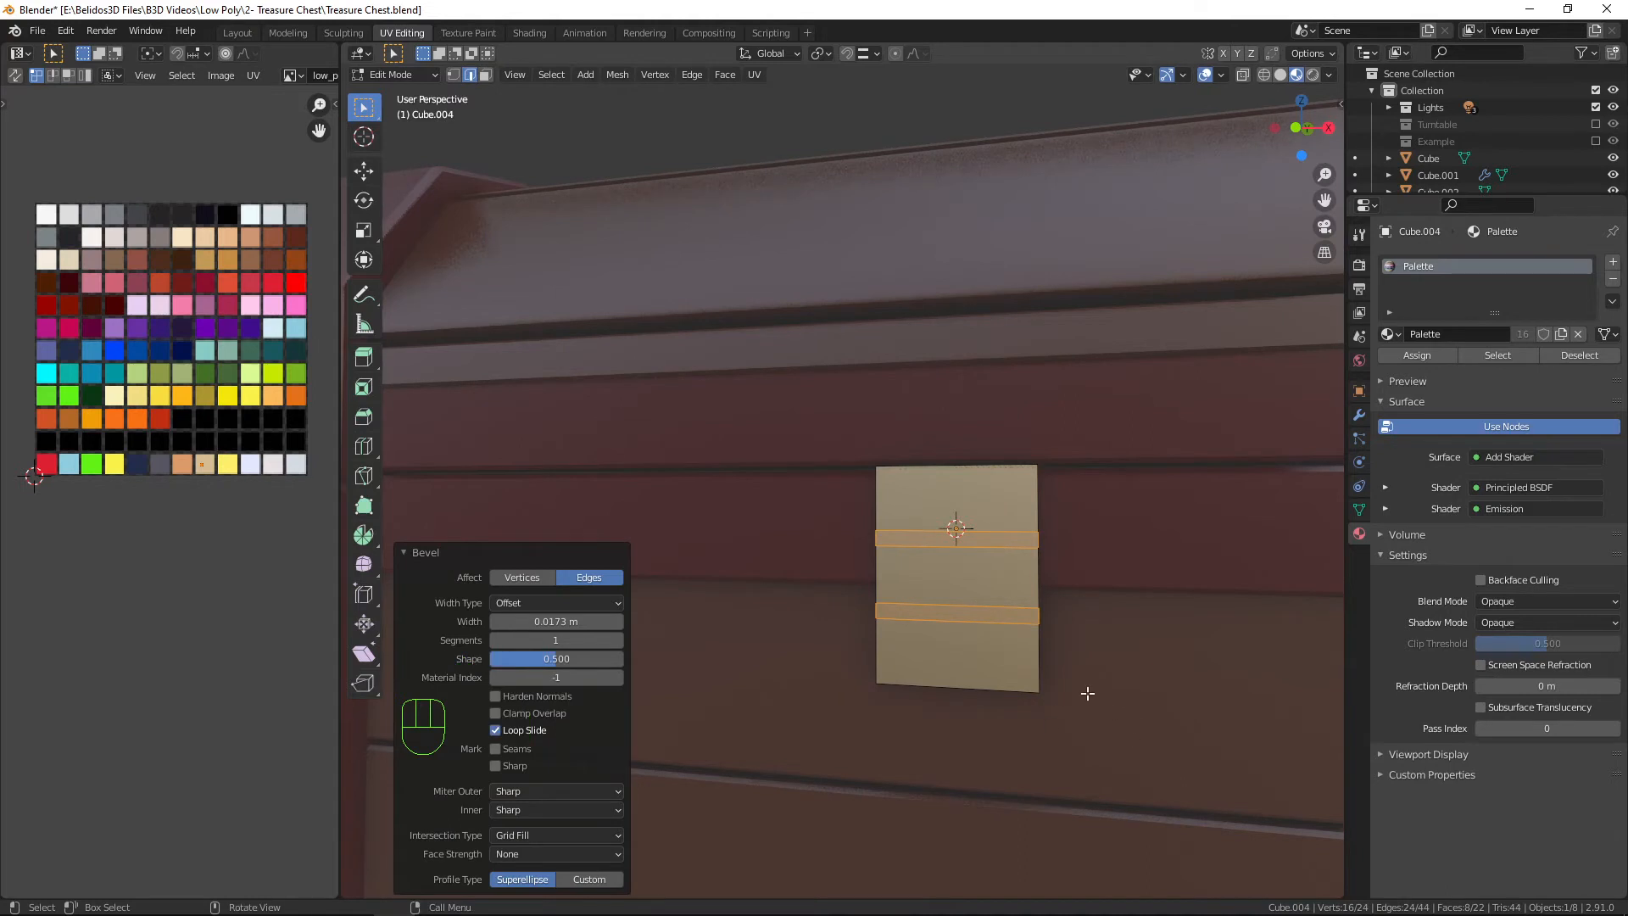
# Add a centered vertical loop cut to the plate and bevel it about 0.0216 m wide.
pyautogui.moveTo(1086, 687)
pyautogui.keyDown('shift'); pyautogui.mouseDown(button='middle')
pyautogui.moveTo(915, 600)
pyautogui.moveTo(1071, 679)
pyautogui.mouseUp(button='middle'); pyautogui.keyUp('shift')
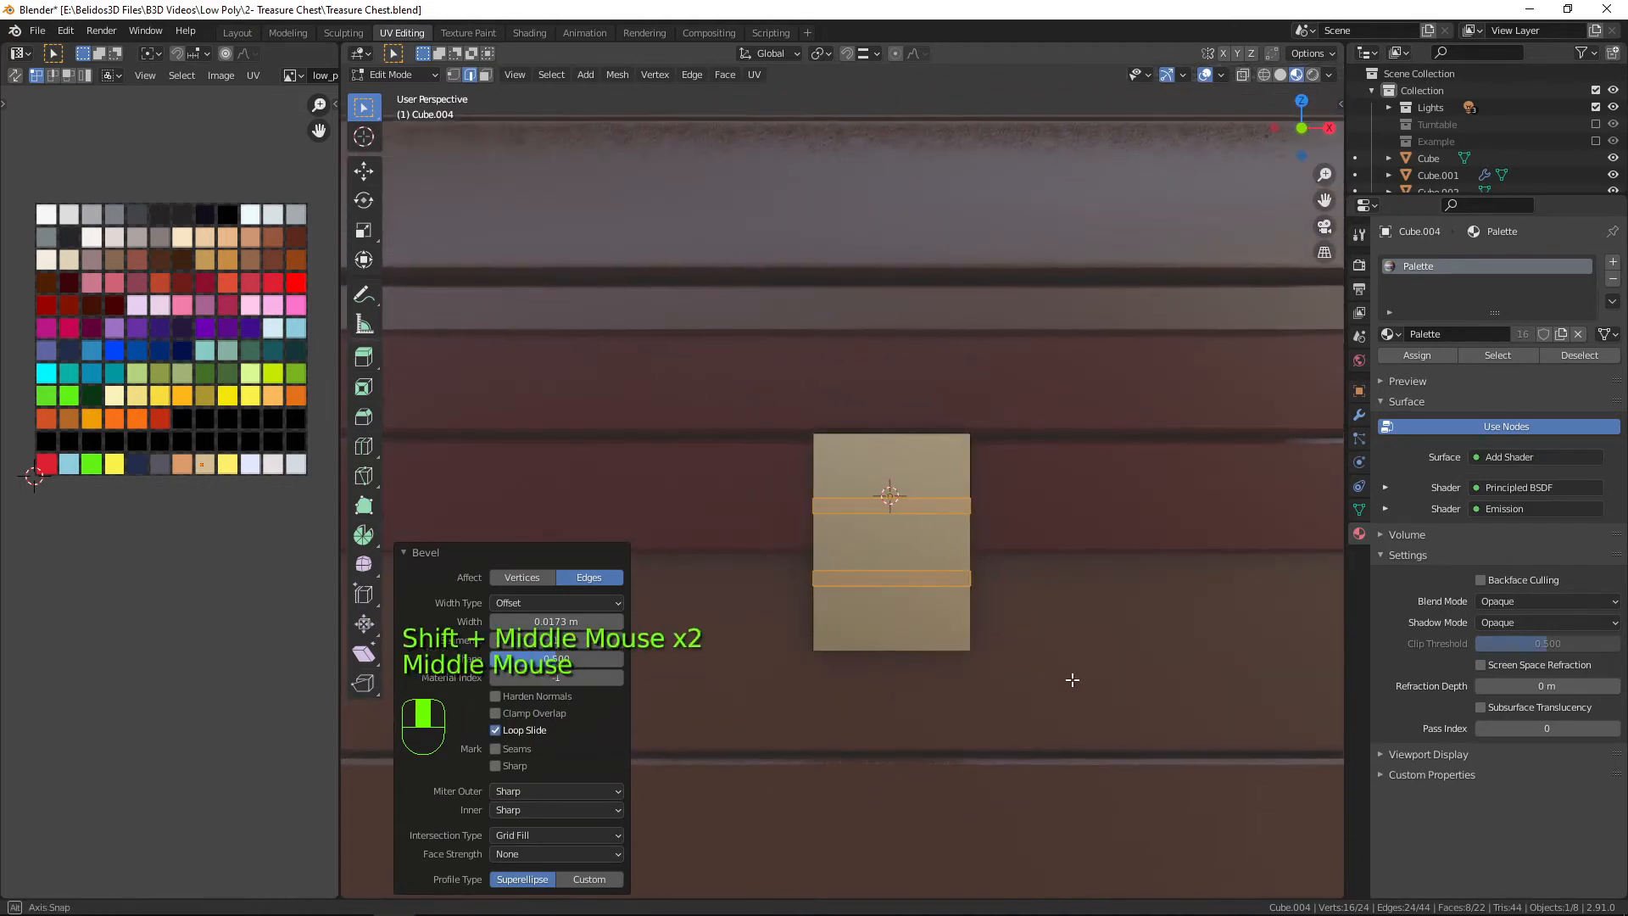
pyautogui.press('ctrl')
pyautogui.hotkey('ctrl', 'r')
pyautogui.click(911, 455)
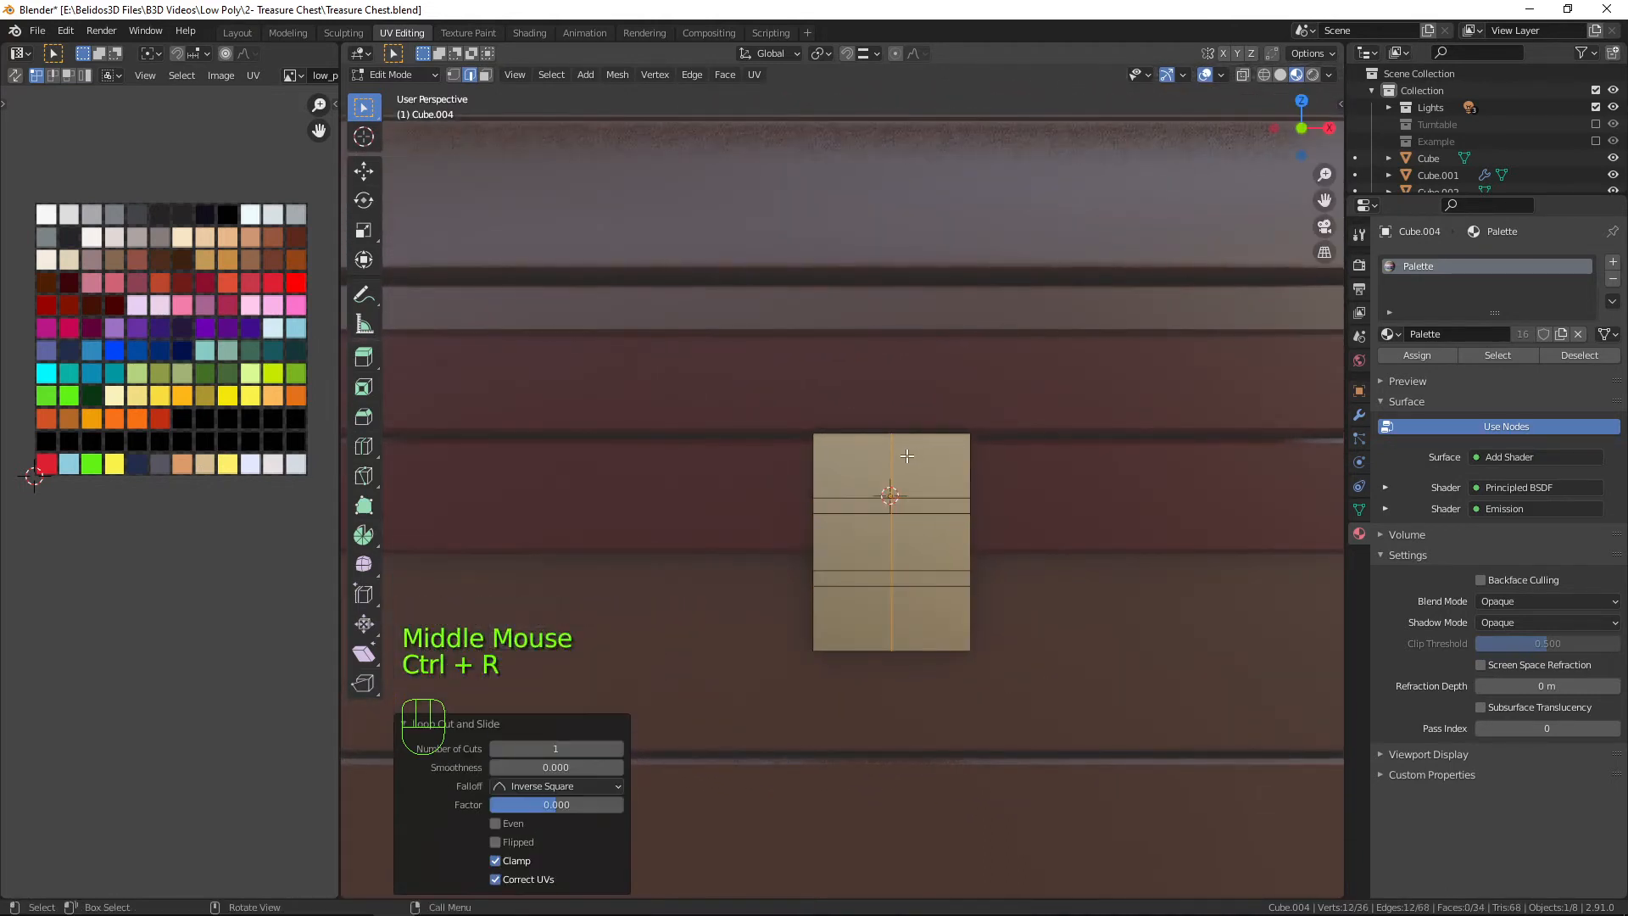
pyautogui.hotkey('ctrl', 'b')
pyautogui.press('shift')
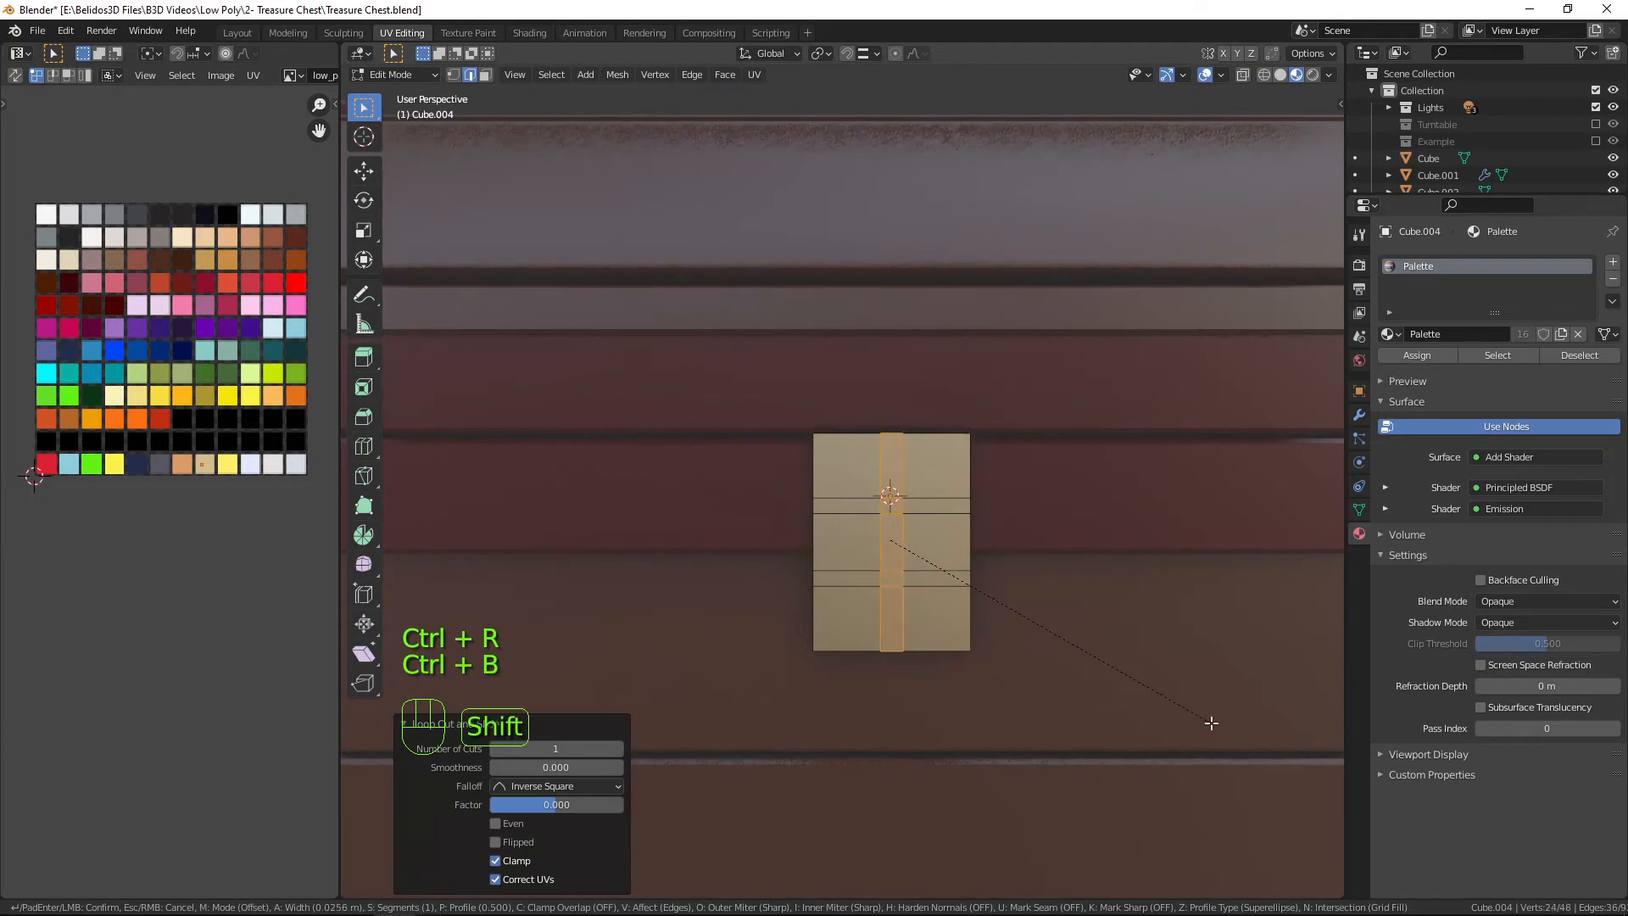
pyautogui.click(1194, 716)
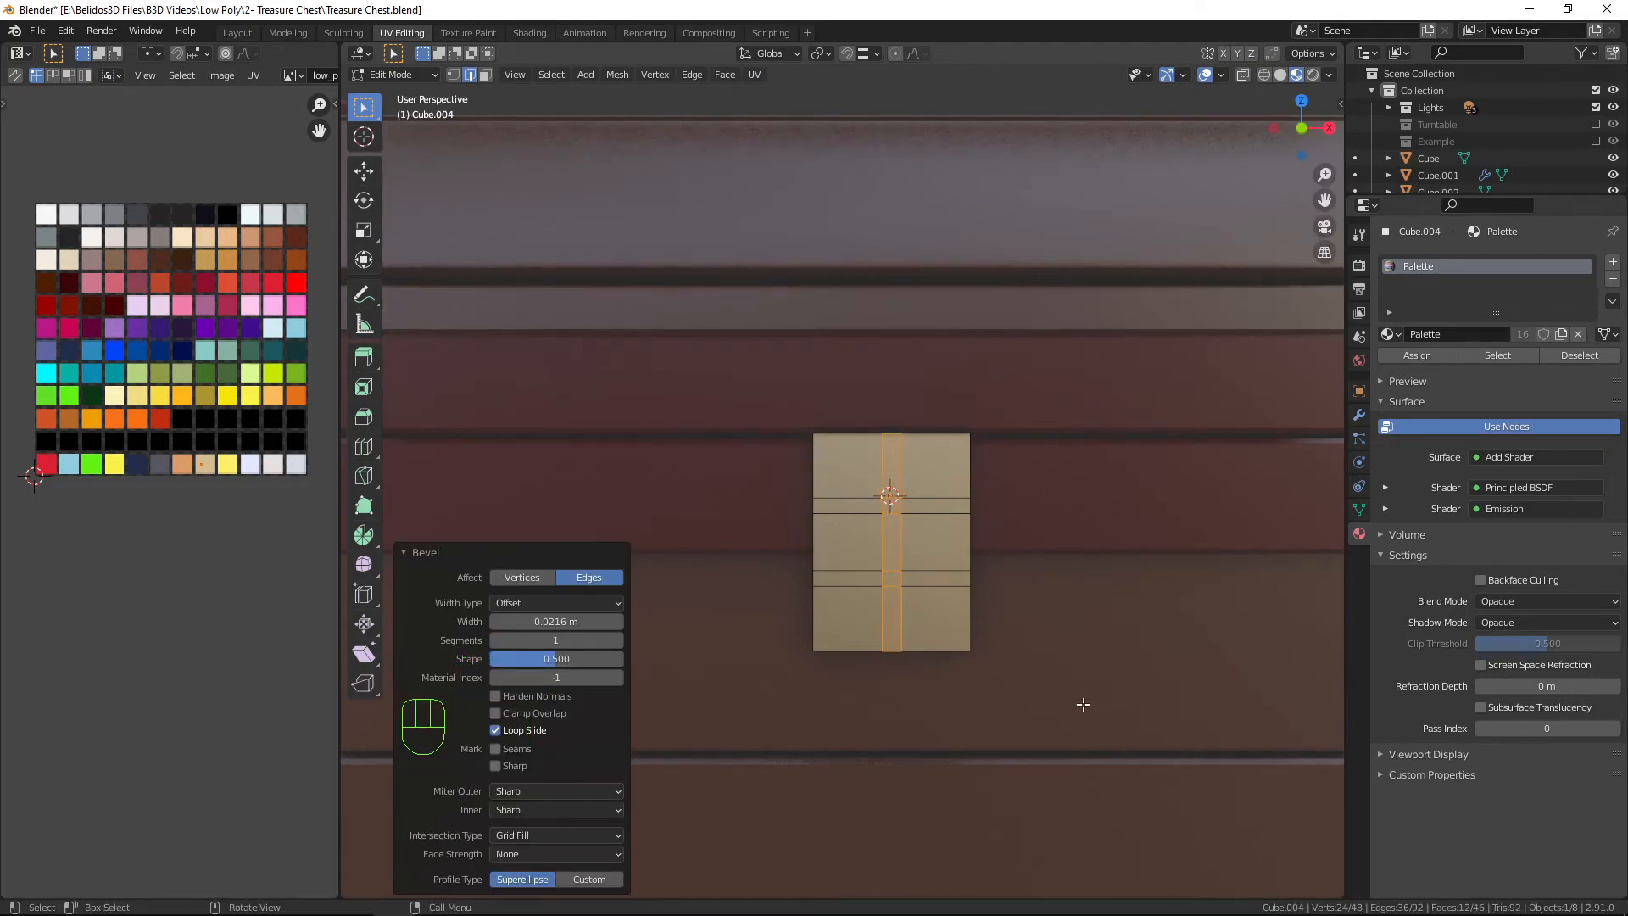
# Move the lower pair of horizontal edge loops down along Z toward the plate's bottom edge.
pyautogui.keyDown('alt'); pyautogui.click(939, 572); pyautogui.keyUp('alt')
pyautogui.keyDown('alt'); pyautogui.keyDown('shift'); pyautogui.click(941, 585); pyautogui.keyUp('shift'); pyautogui.keyUp('alt')
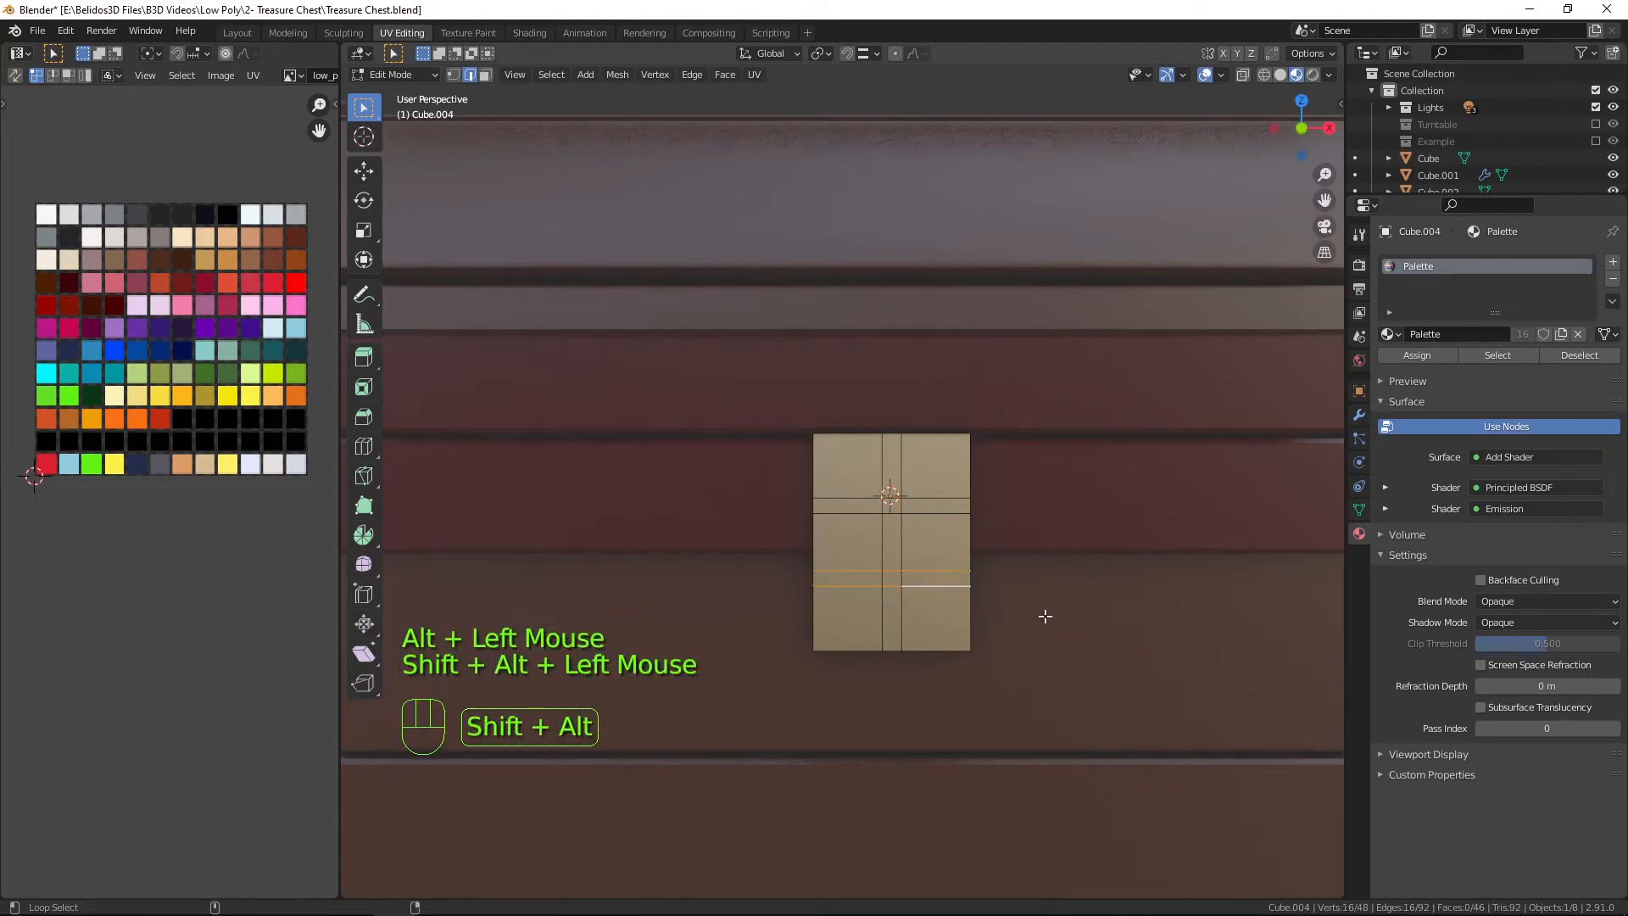
pyautogui.press('g')
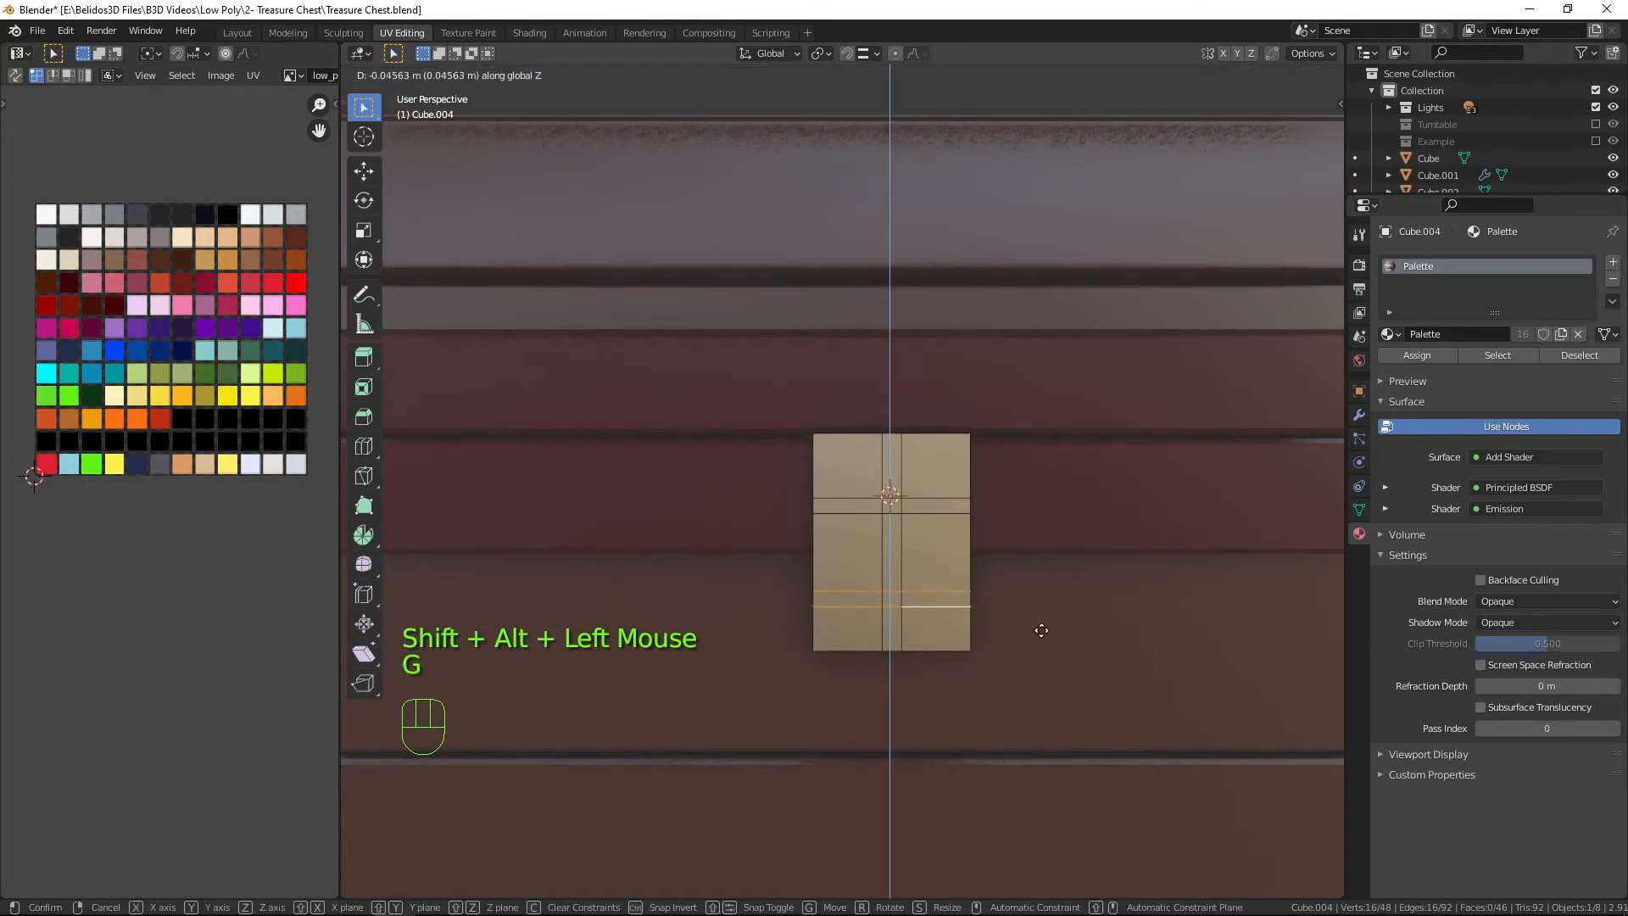
pyautogui.click(1035, 639)
# Try scaling the two small front faces where the vertical and horizontal strips cross by about 1.187.
pyautogui.moveTo(1035, 639); pyautogui.dragTo(921, 595, button='middle')
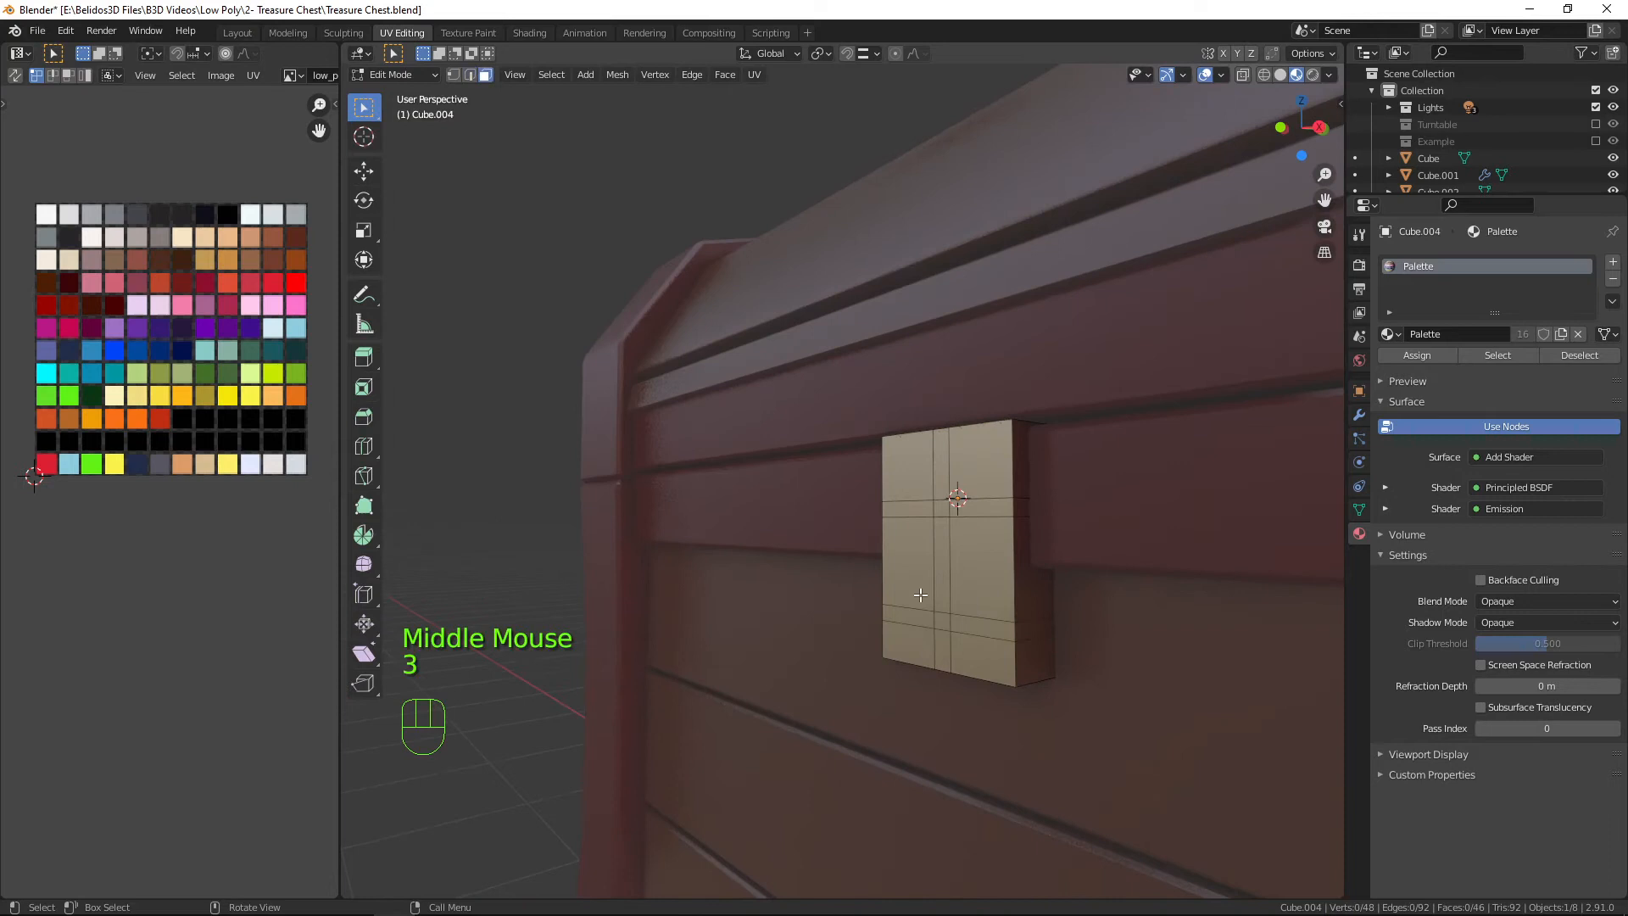
pyautogui.click(946, 497)
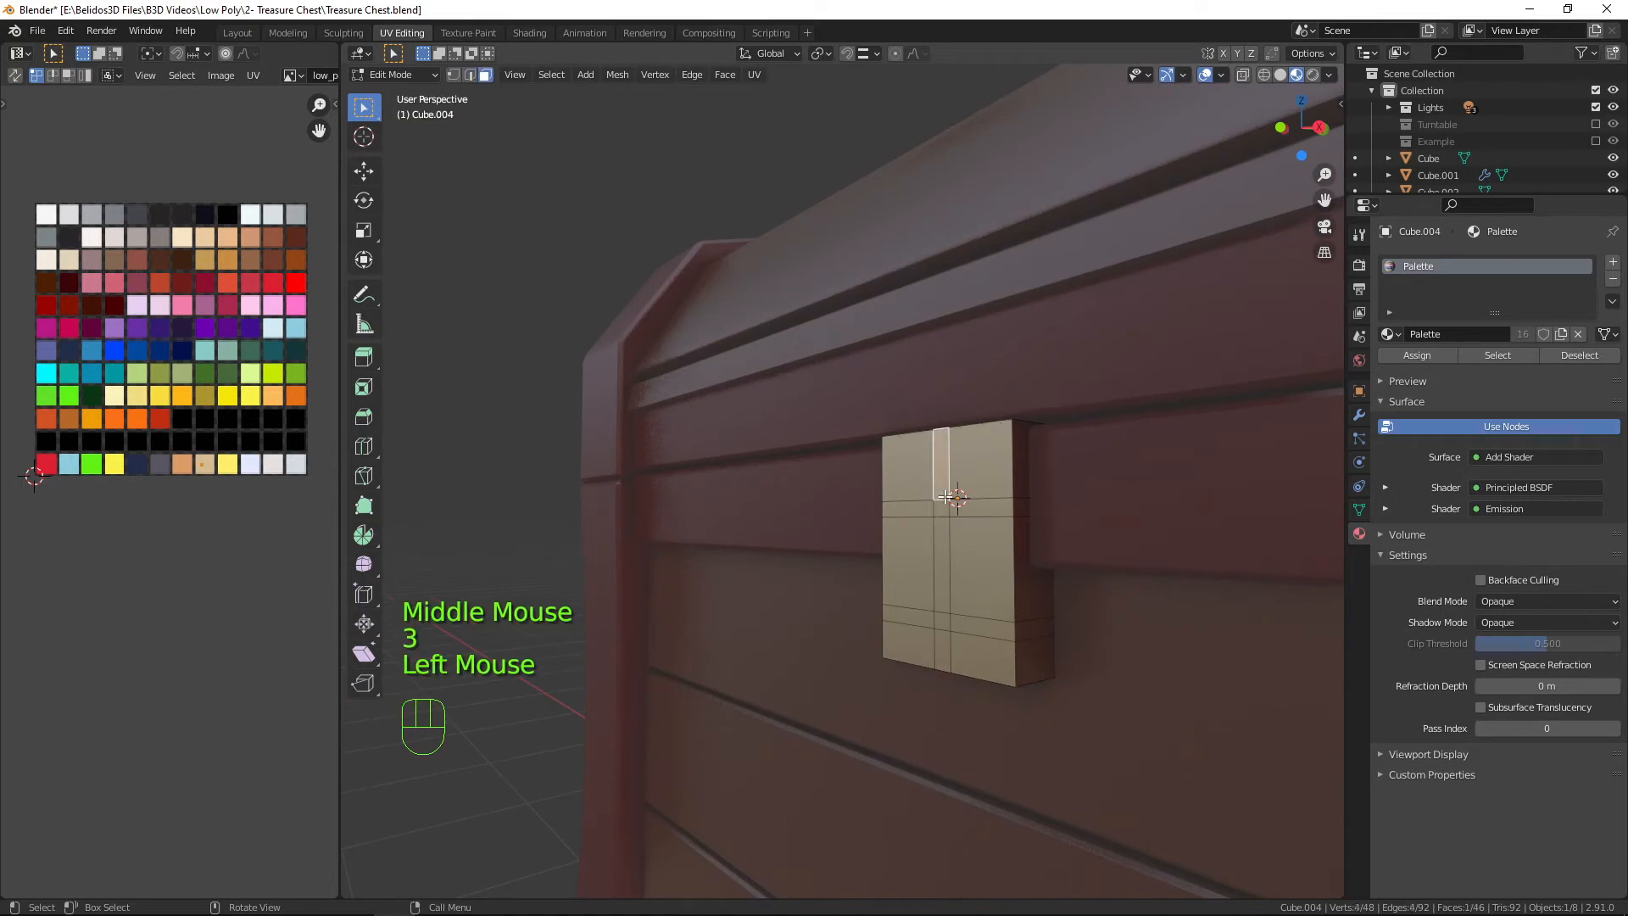
pyautogui.keyDown('shift'); pyautogui.click(949, 621); pyautogui.keyUp('shift')
pyautogui.moveTo(1086, 664); pyautogui.dragTo(1136, 686, button='middle')
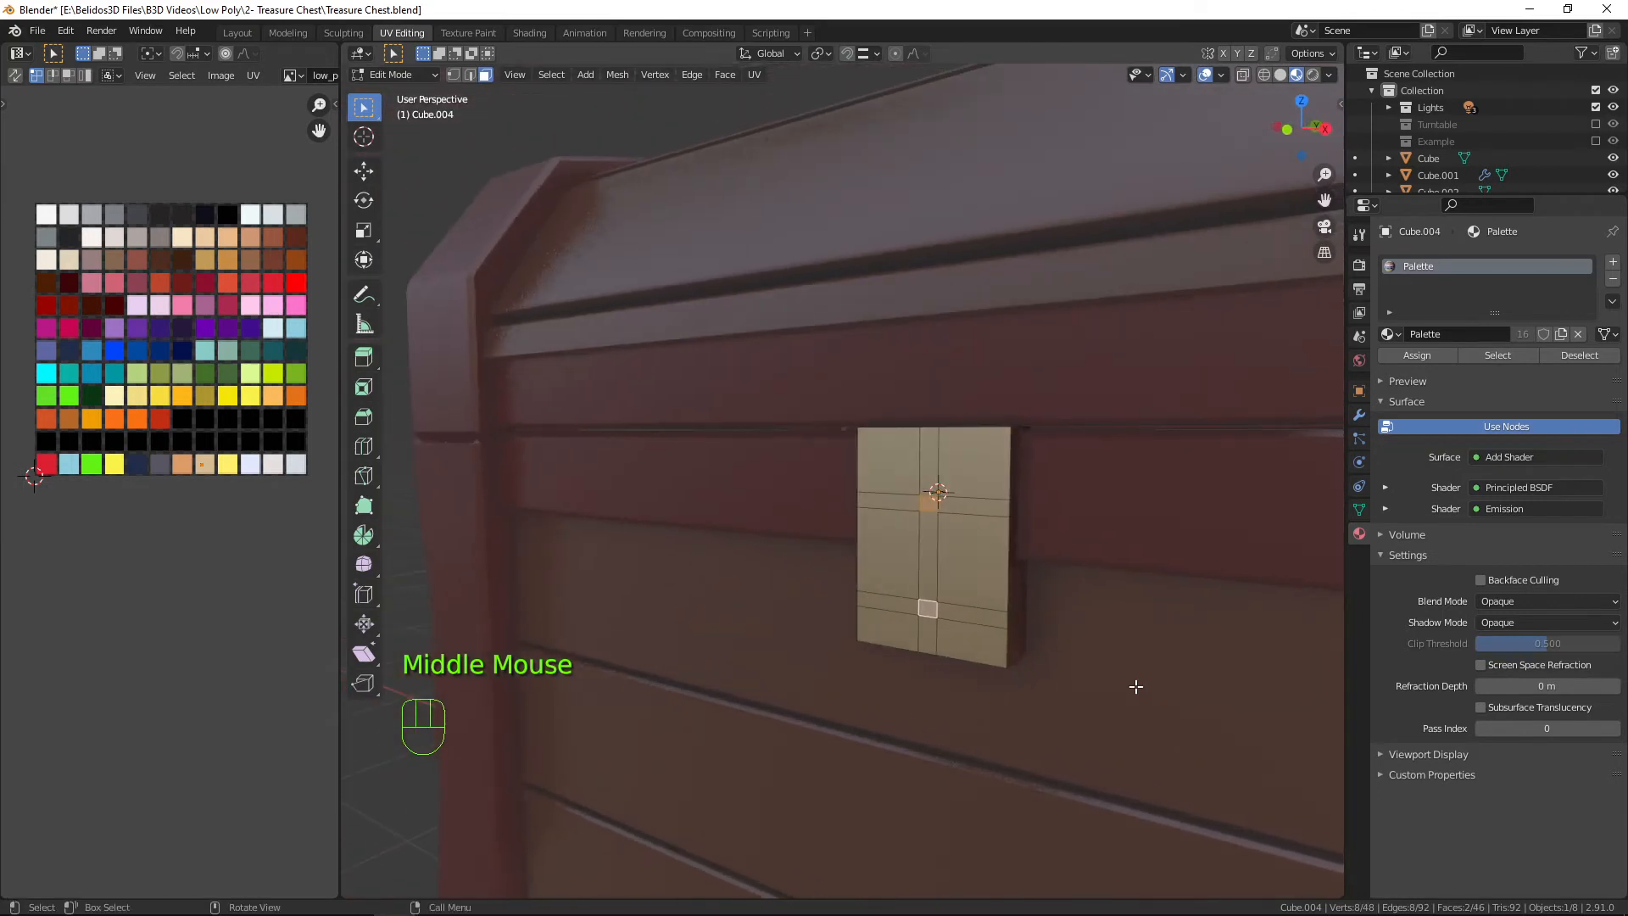
pyautogui.press('s')
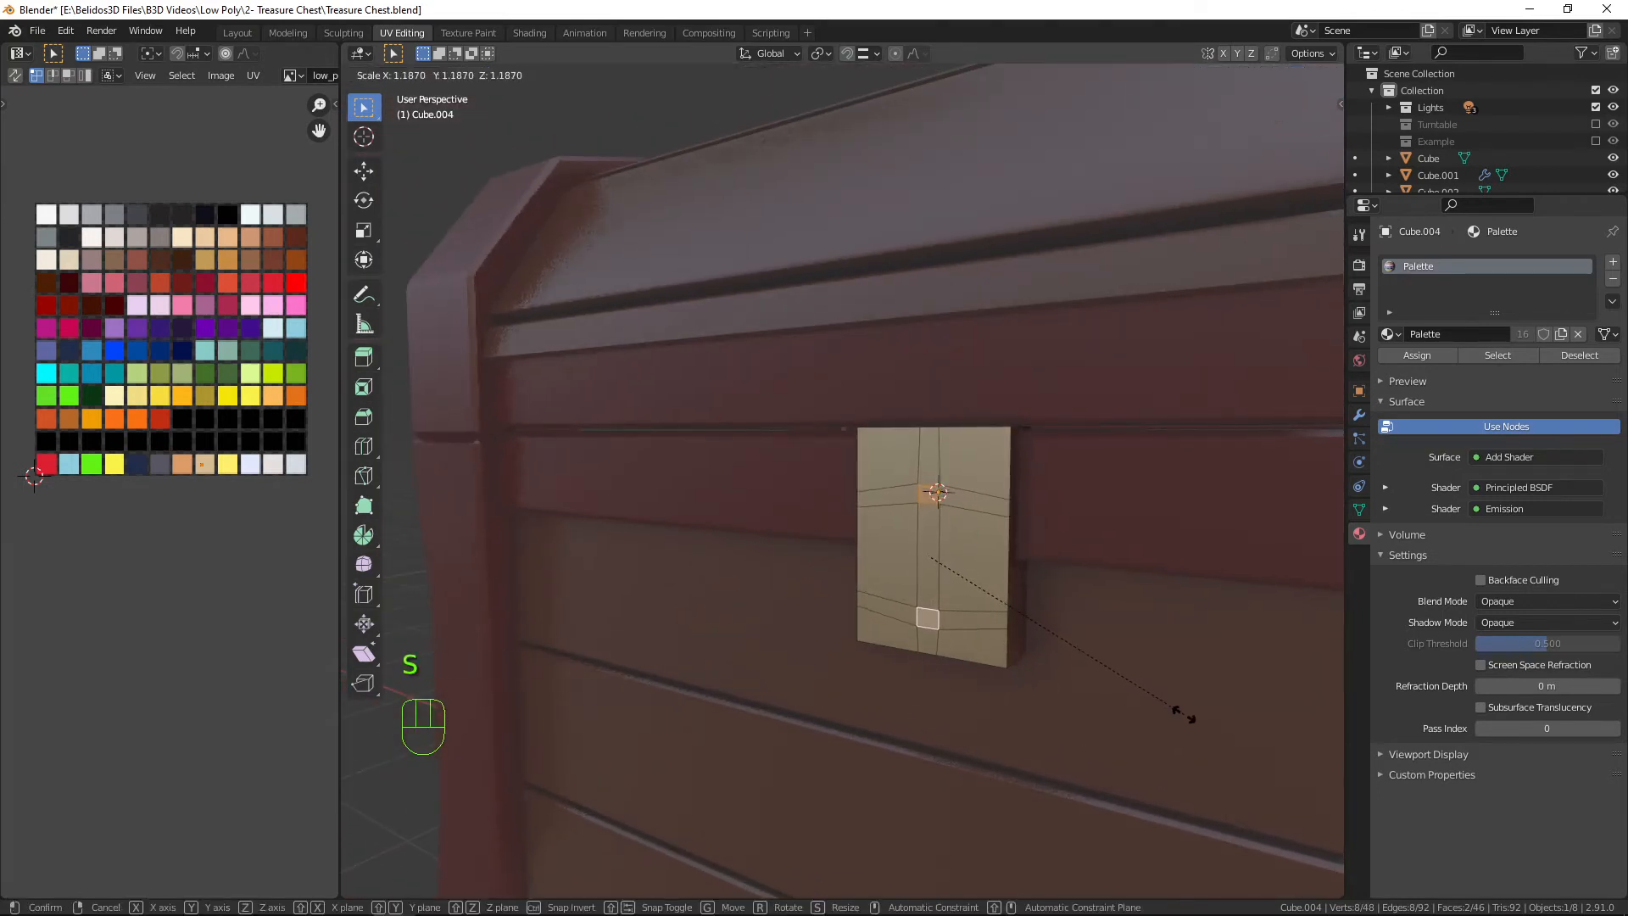
pyautogui.click(1182, 714)
pyautogui.scroll(-4, 1127, 686)
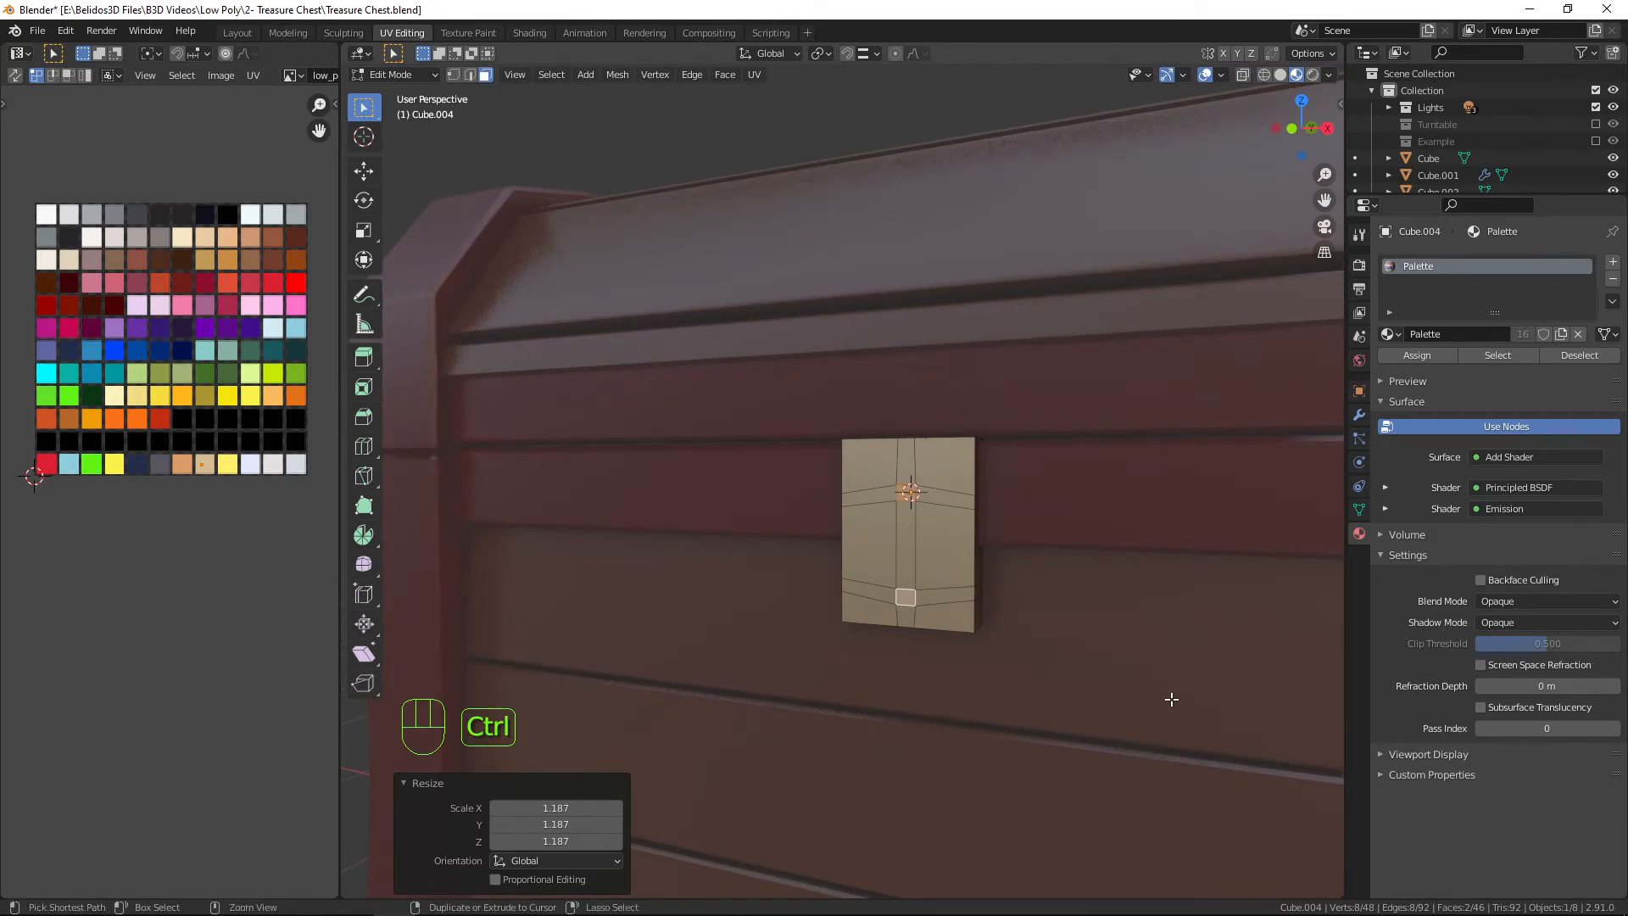
pyautogui.hotkey('ctrl', 'z')
# Undo the face scaling and scale the plate's two inner horizontal edge loops by about 0.886 along Z.
pyautogui.scroll(4, 1178, 692)
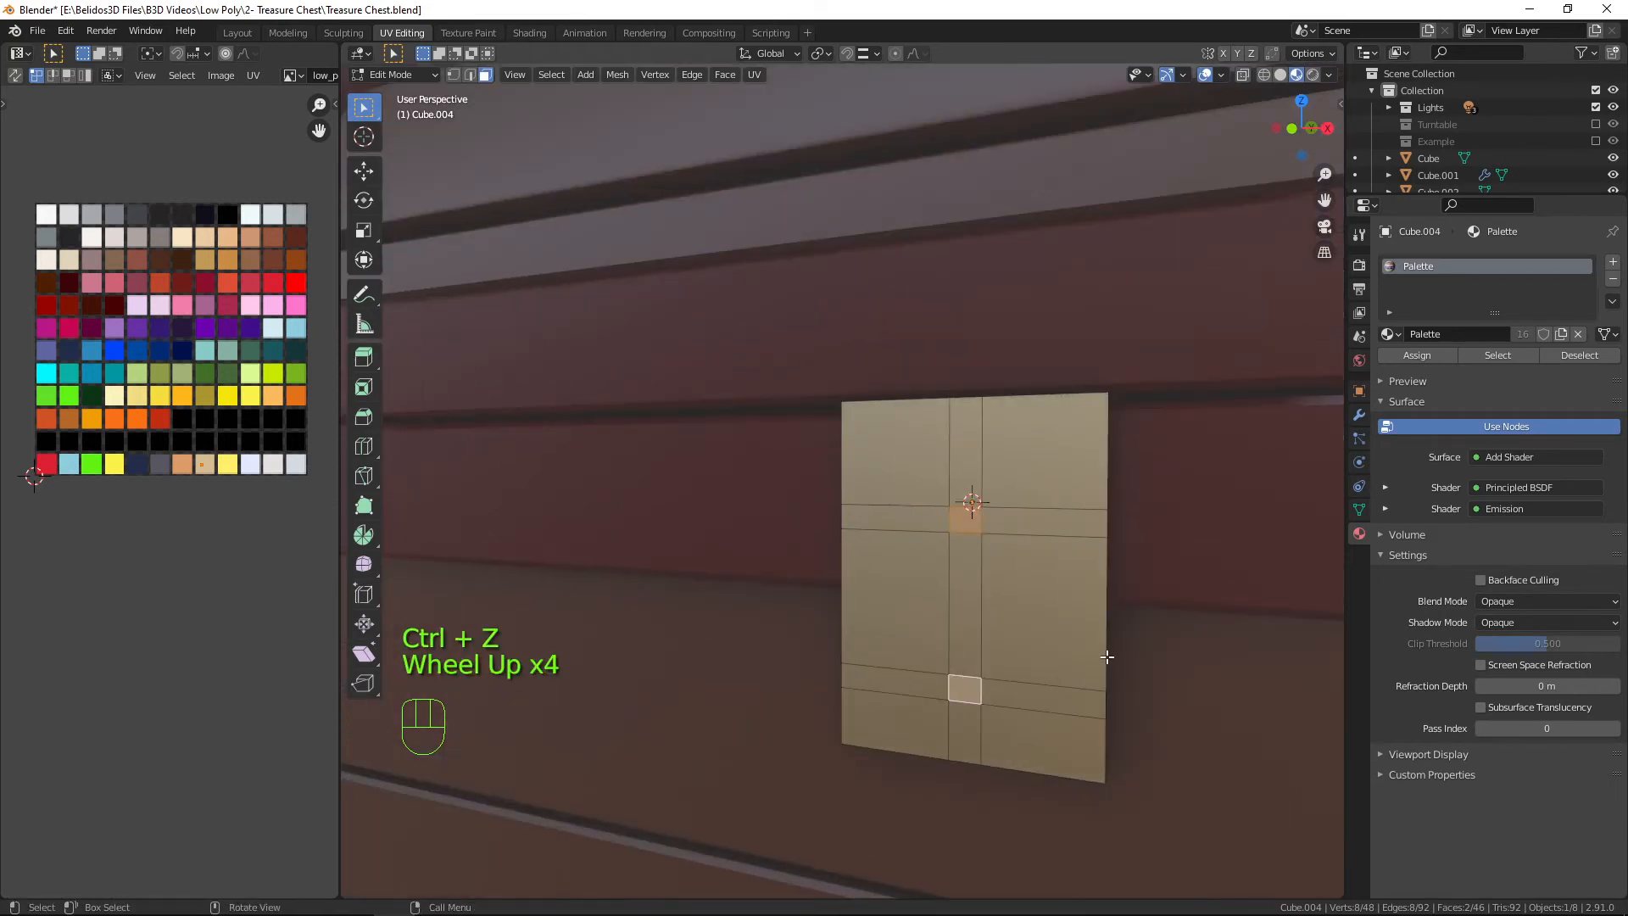
pyautogui.moveTo(1105, 658); pyautogui.dragTo(1023, 551, button='middle')
pyautogui.keyDown('alt'); pyautogui.click(1001, 549); pyautogui.keyUp('alt')
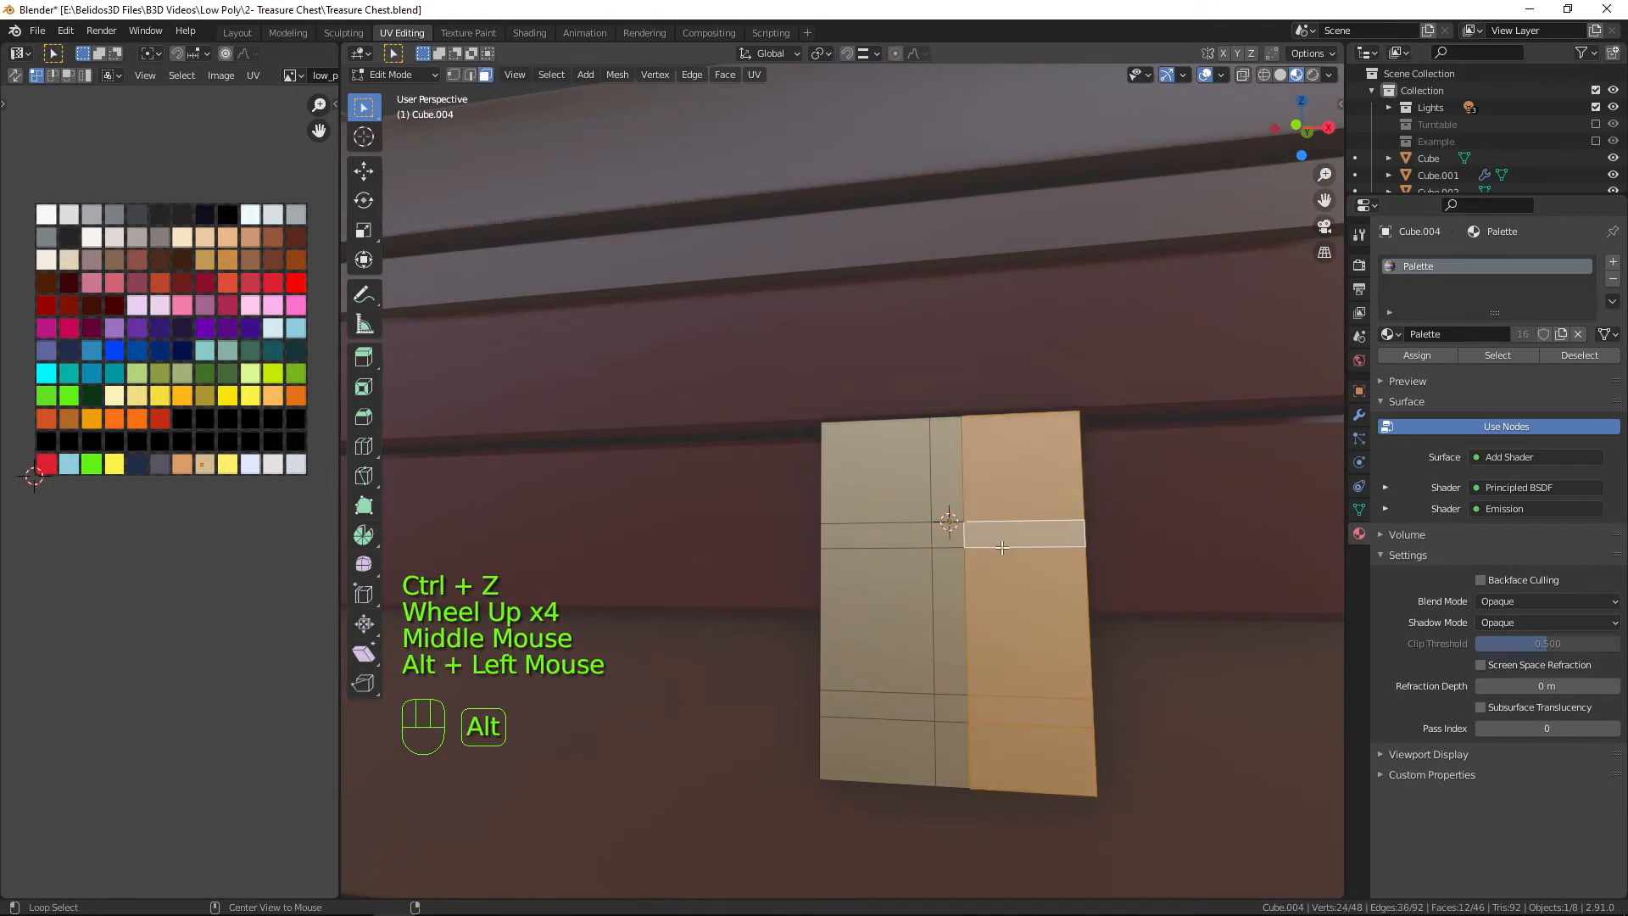
pyautogui.press('2')
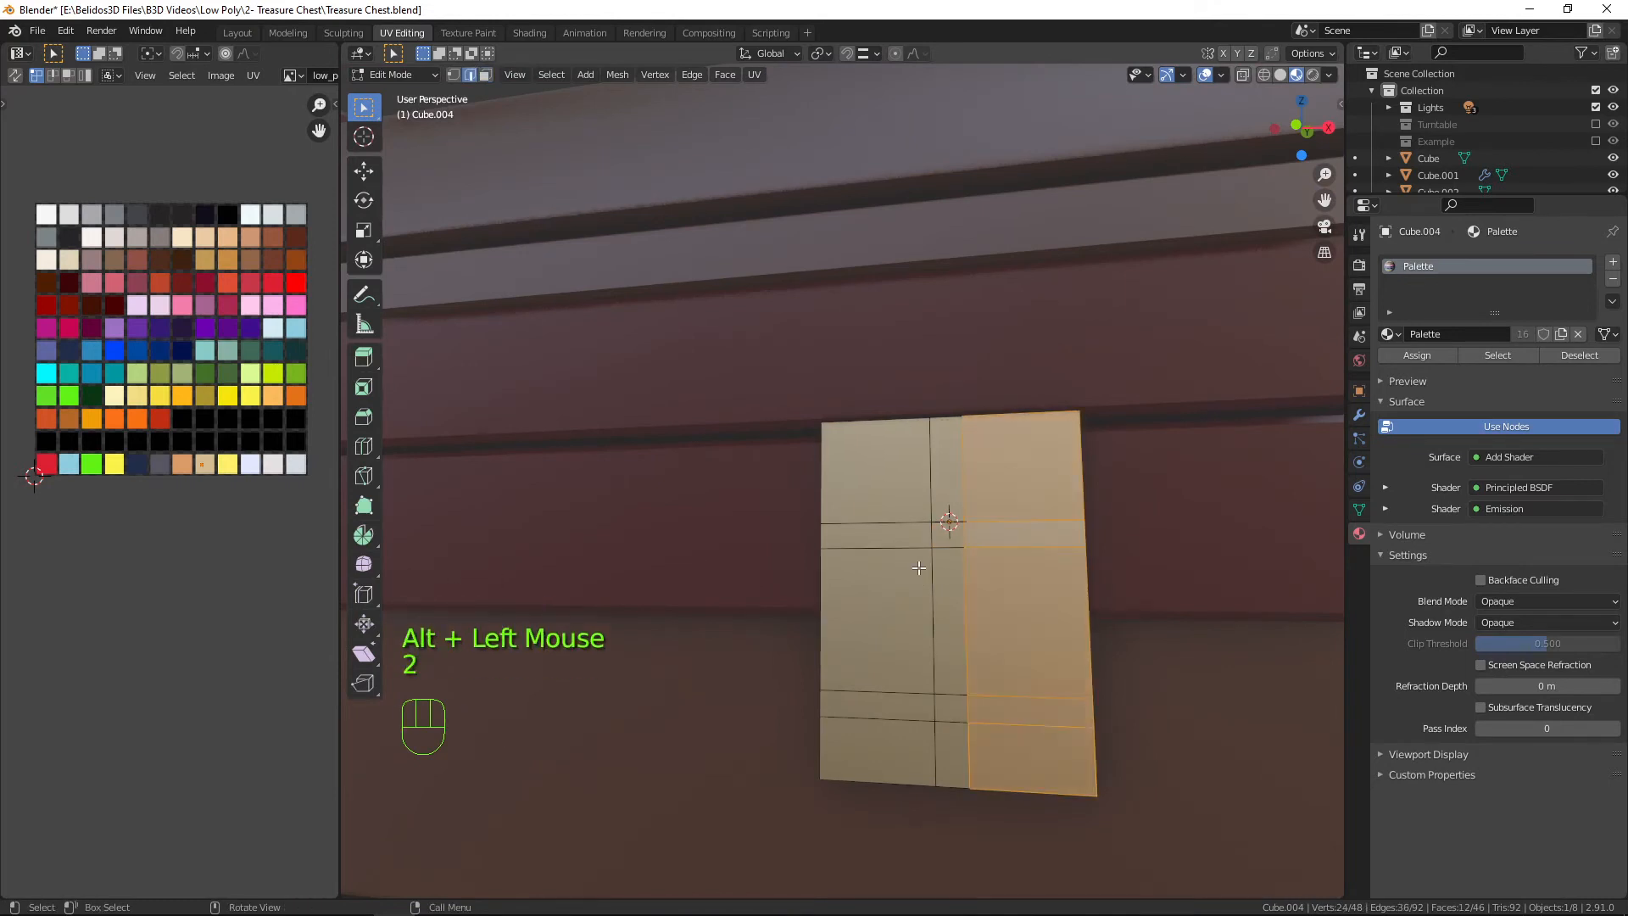
pyautogui.keyDown('alt'); pyautogui.click(917, 546); pyautogui.keyUp('alt')
pyautogui.keyDown('alt'); pyautogui.keyDown('shift'); pyautogui.click(900, 691); pyautogui.keyUp('shift'); pyautogui.keyUp('alt')
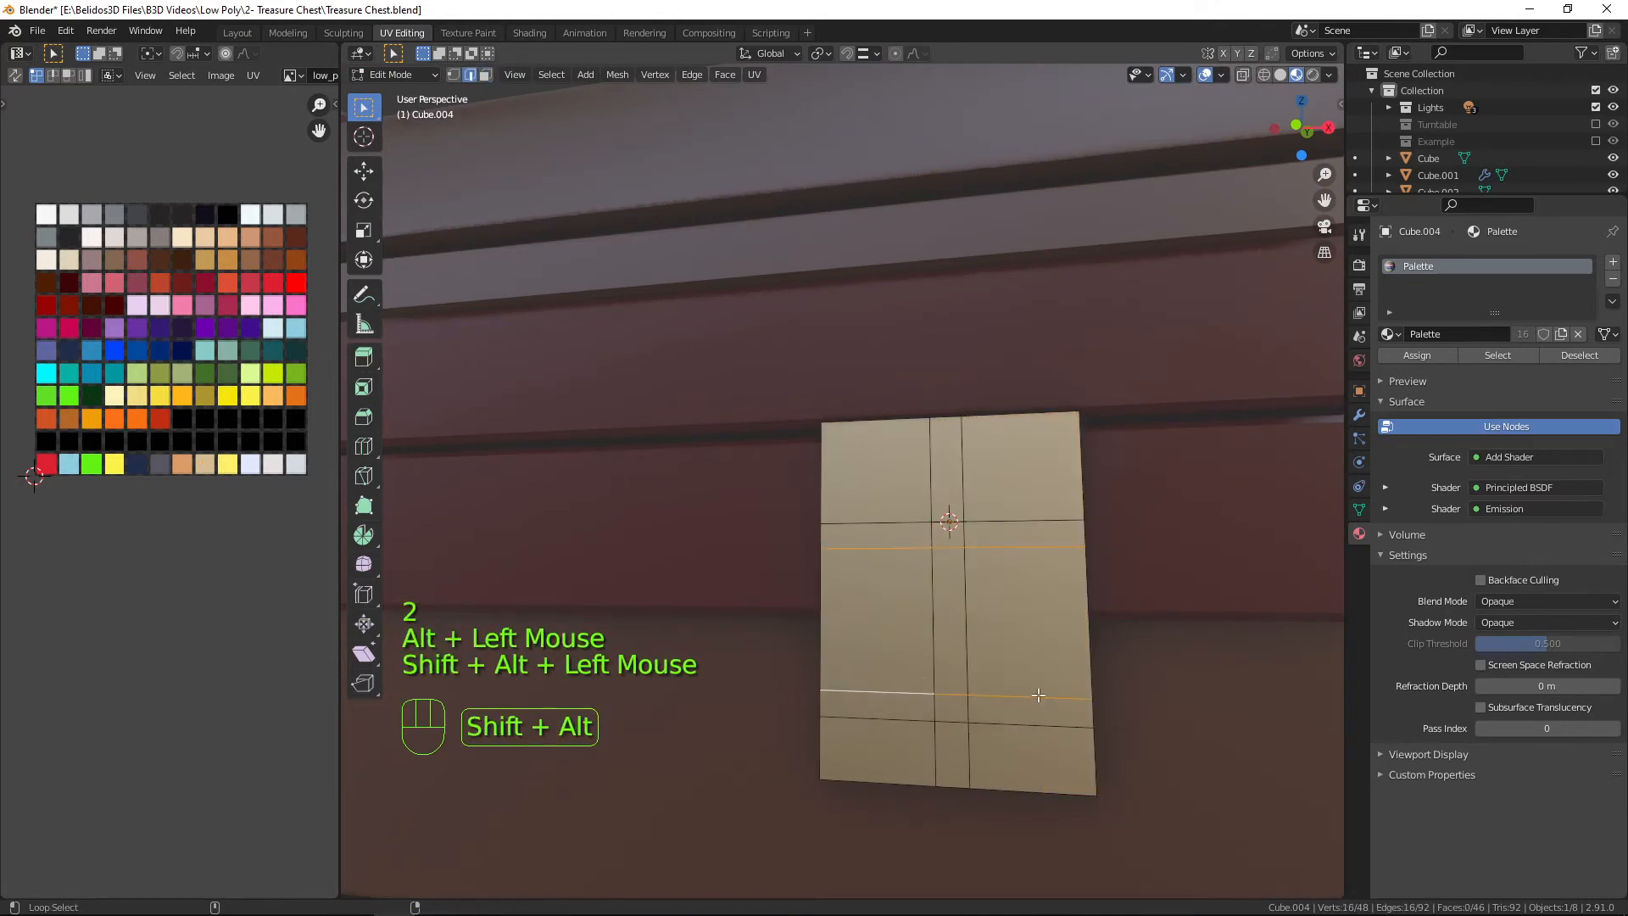
pyautogui.press('s')
pyautogui.press('z')
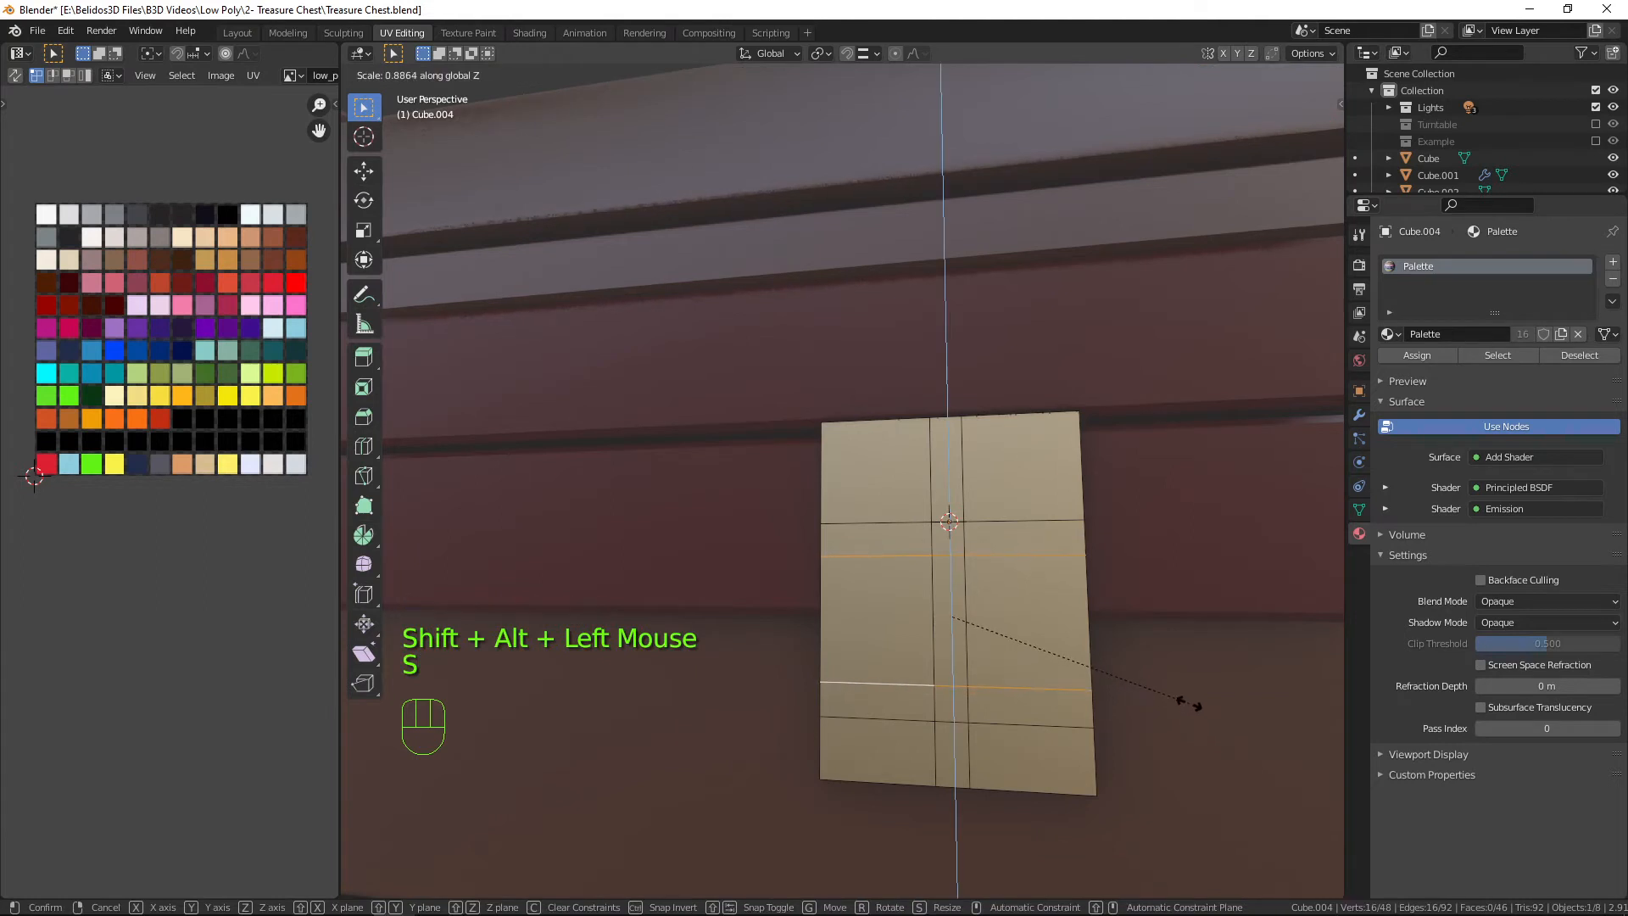
pyautogui.click(1189, 703)
pyautogui.scroll(-1, 1188, 701)
pyautogui.moveTo(1188, 701); pyautogui.dragTo(1126, 726, button='middle')
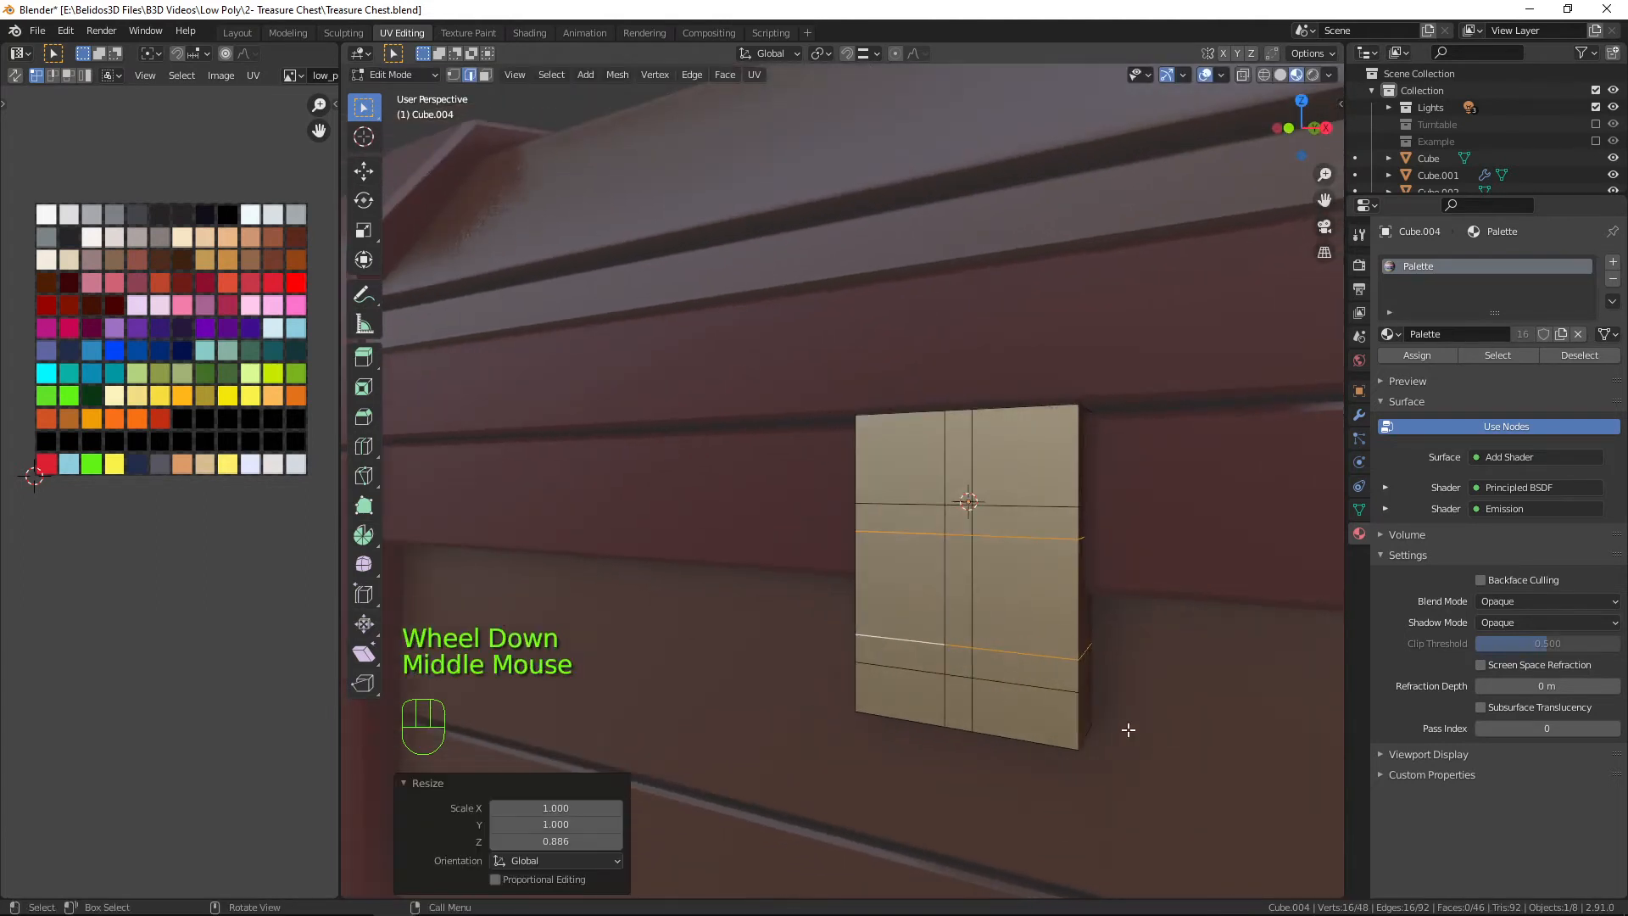
# Extrude the two small front faces where the vertical and horizontal strips cross outward by about 0.055 m.
pyautogui.press('3')
pyautogui.click(963, 523)
pyautogui.keyDown('shift'); pyautogui.click(963, 653); pyautogui.keyUp('shift')
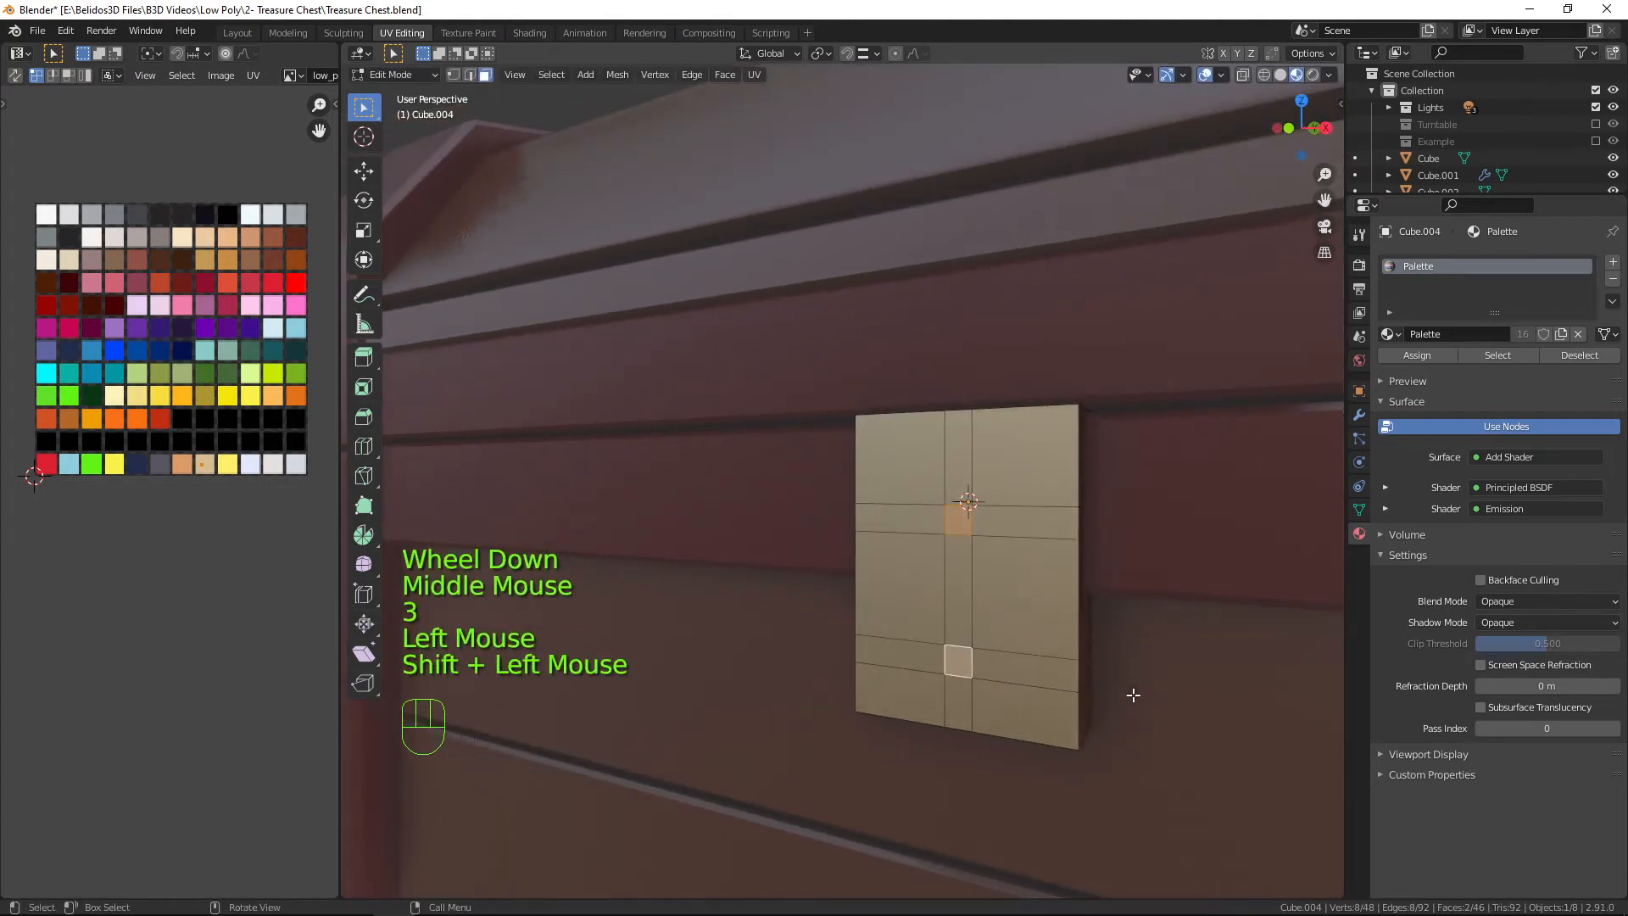
pyautogui.moveTo(963, 653); pyautogui.dragTo(1089, 720, button='middle')
pyautogui.press('e')
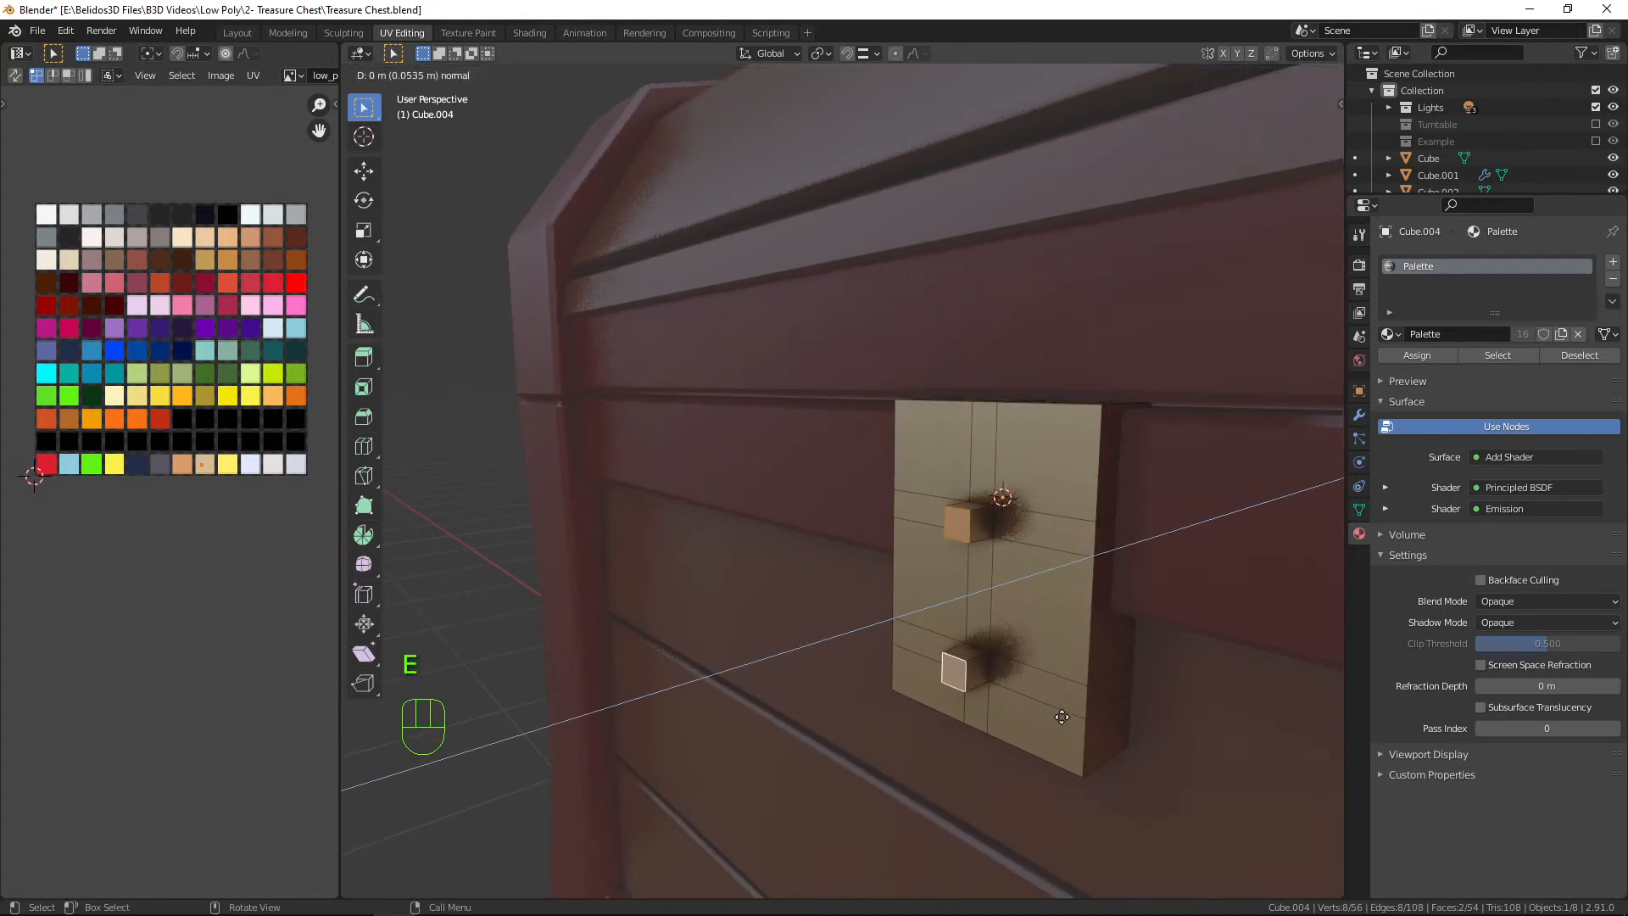
pyautogui.click(1060, 716)
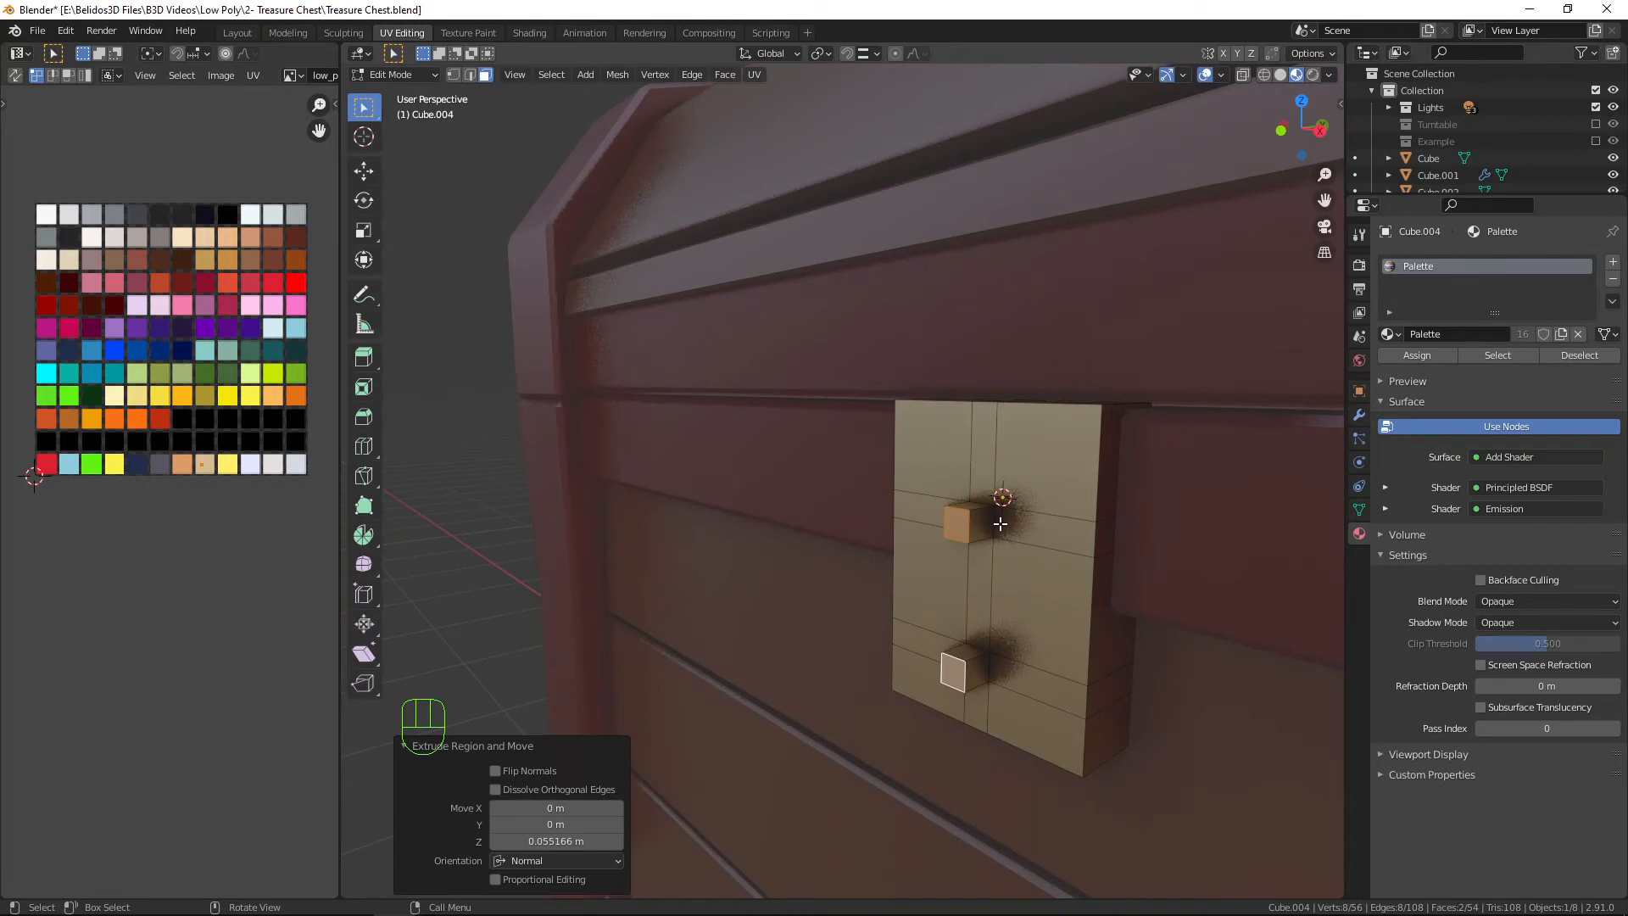
# Move the upper stub's top front edge and the lower stub's bottom front edge about -0.0075 m along Y.
pyautogui.press('2')
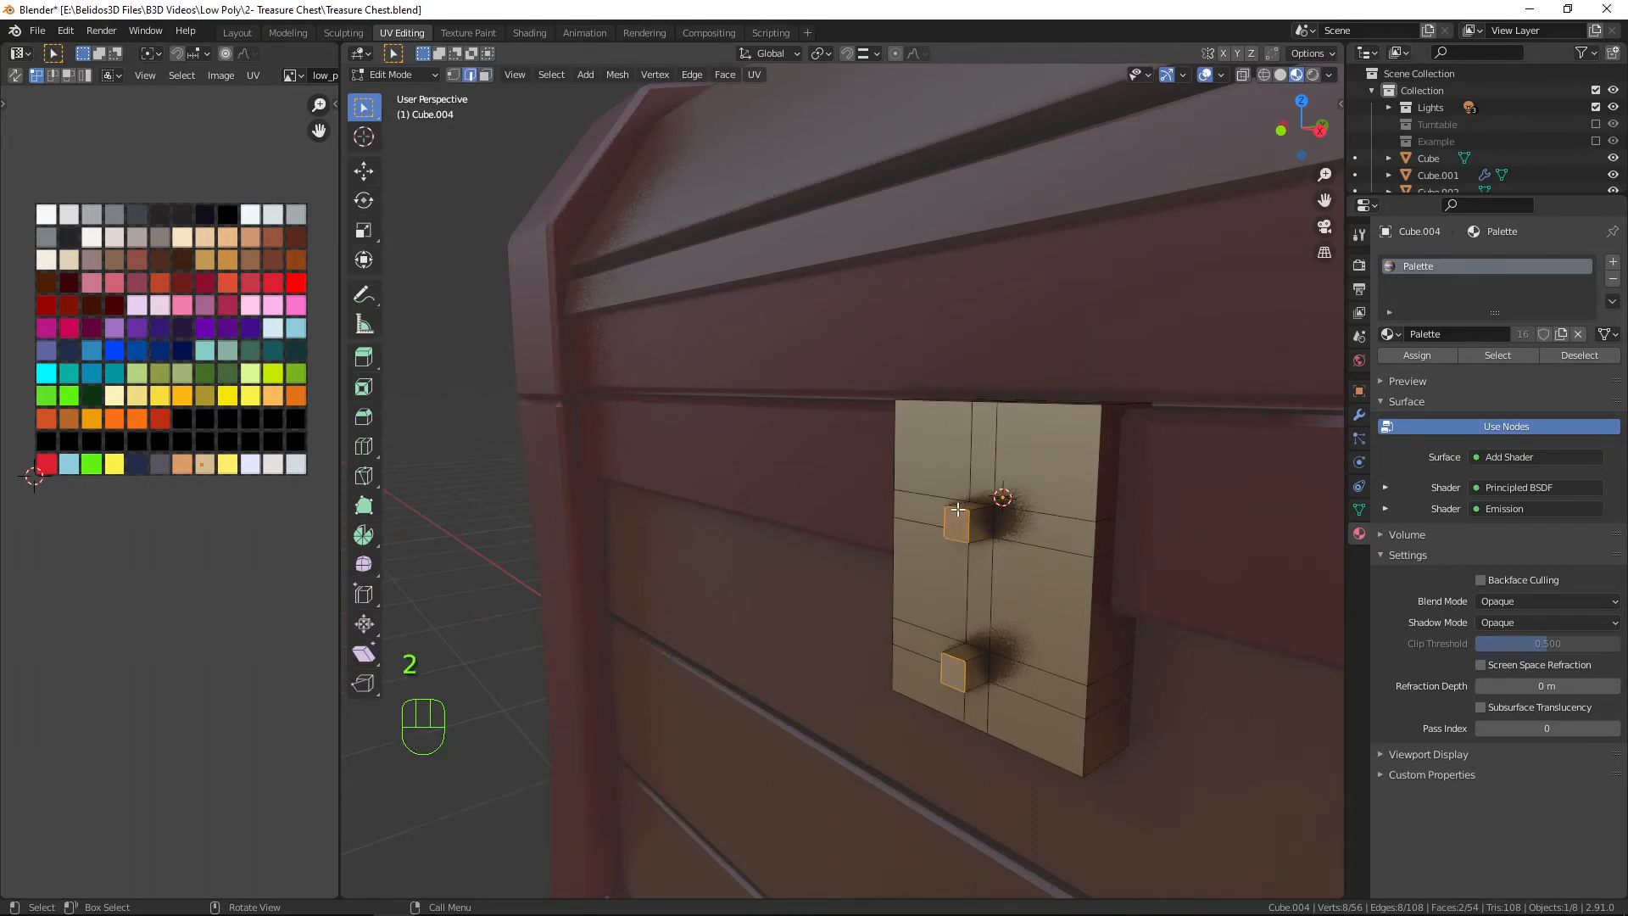
pyautogui.click(941, 676)
pyautogui.keyDown('shift'); pyautogui.click(950, 687); pyautogui.keyUp('shift')
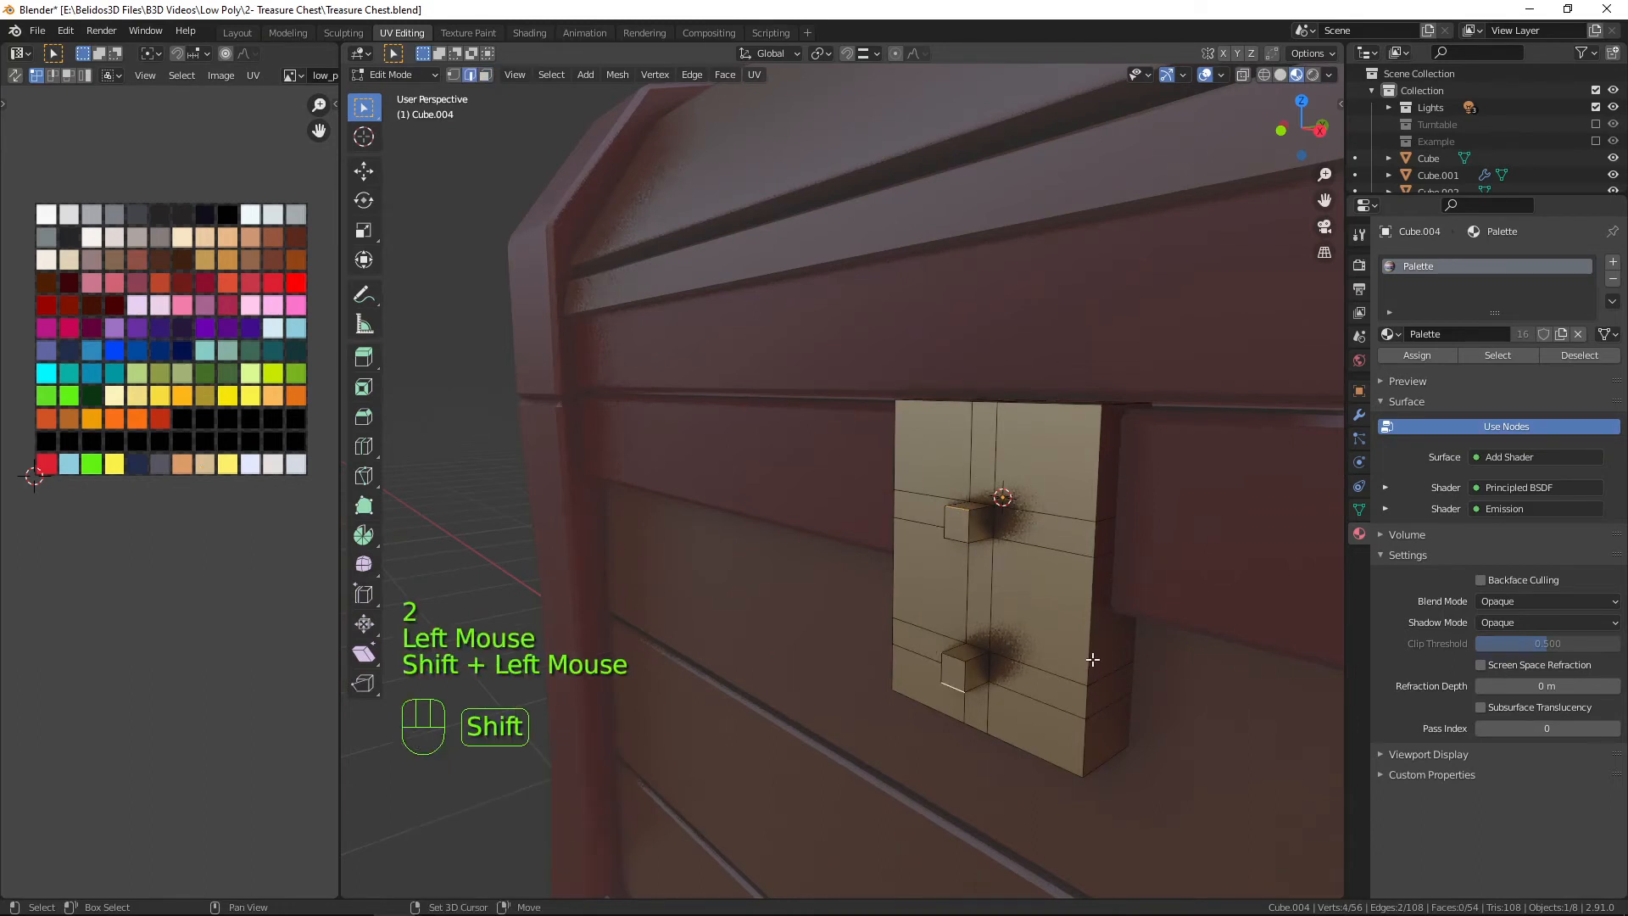
pyautogui.press('g')
pyautogui.press('y')
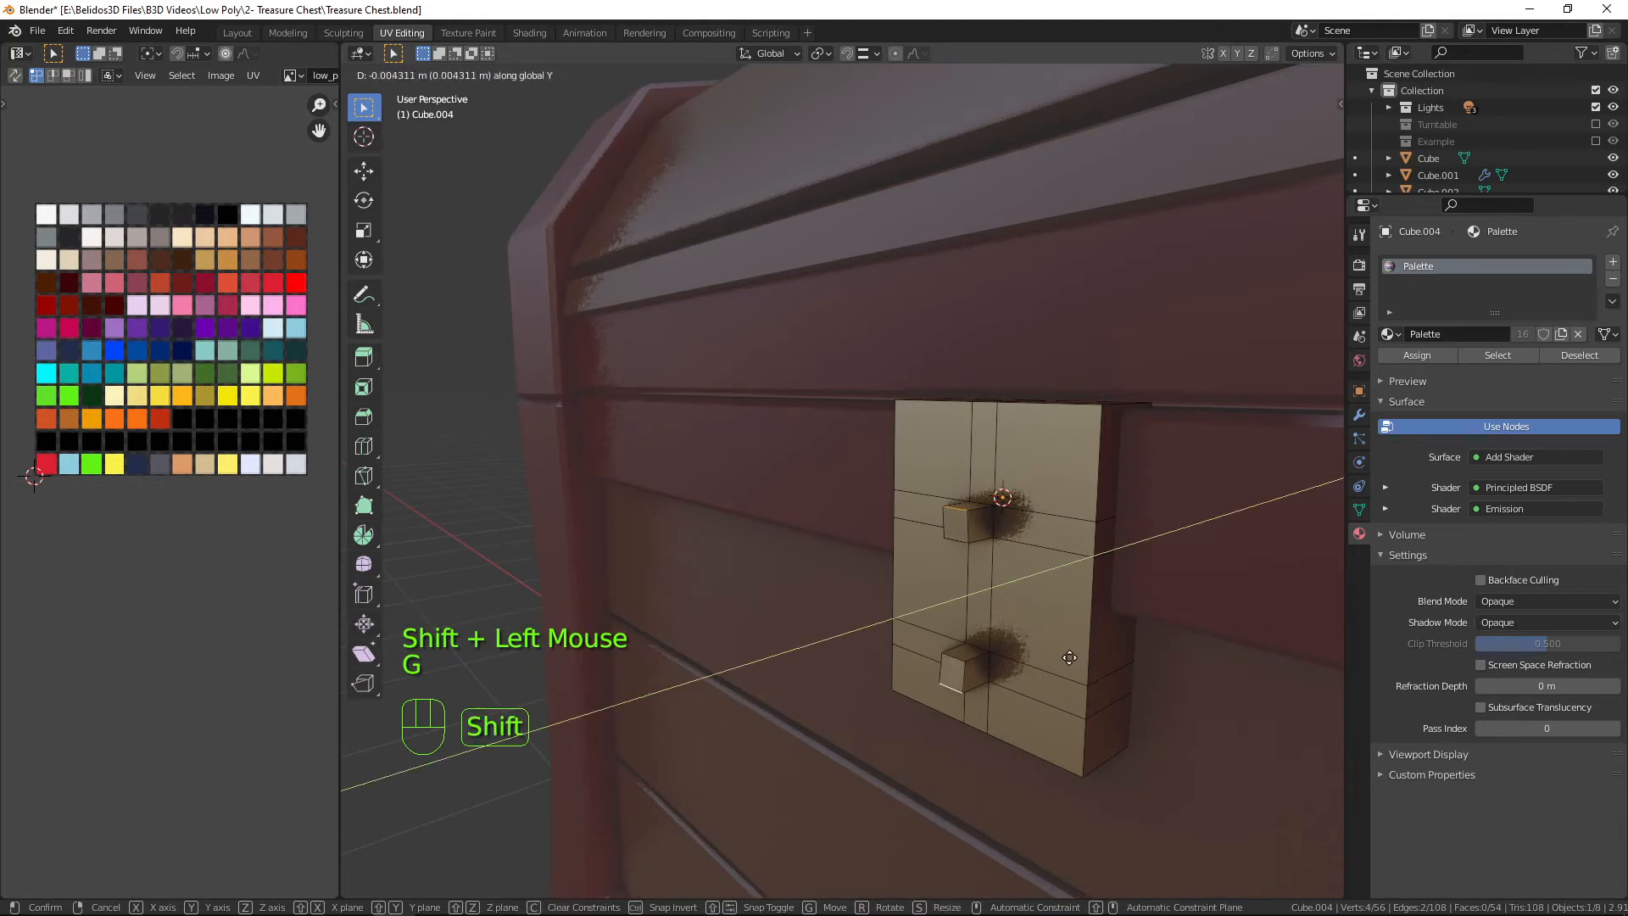
pyautogui.click(1069, 657)
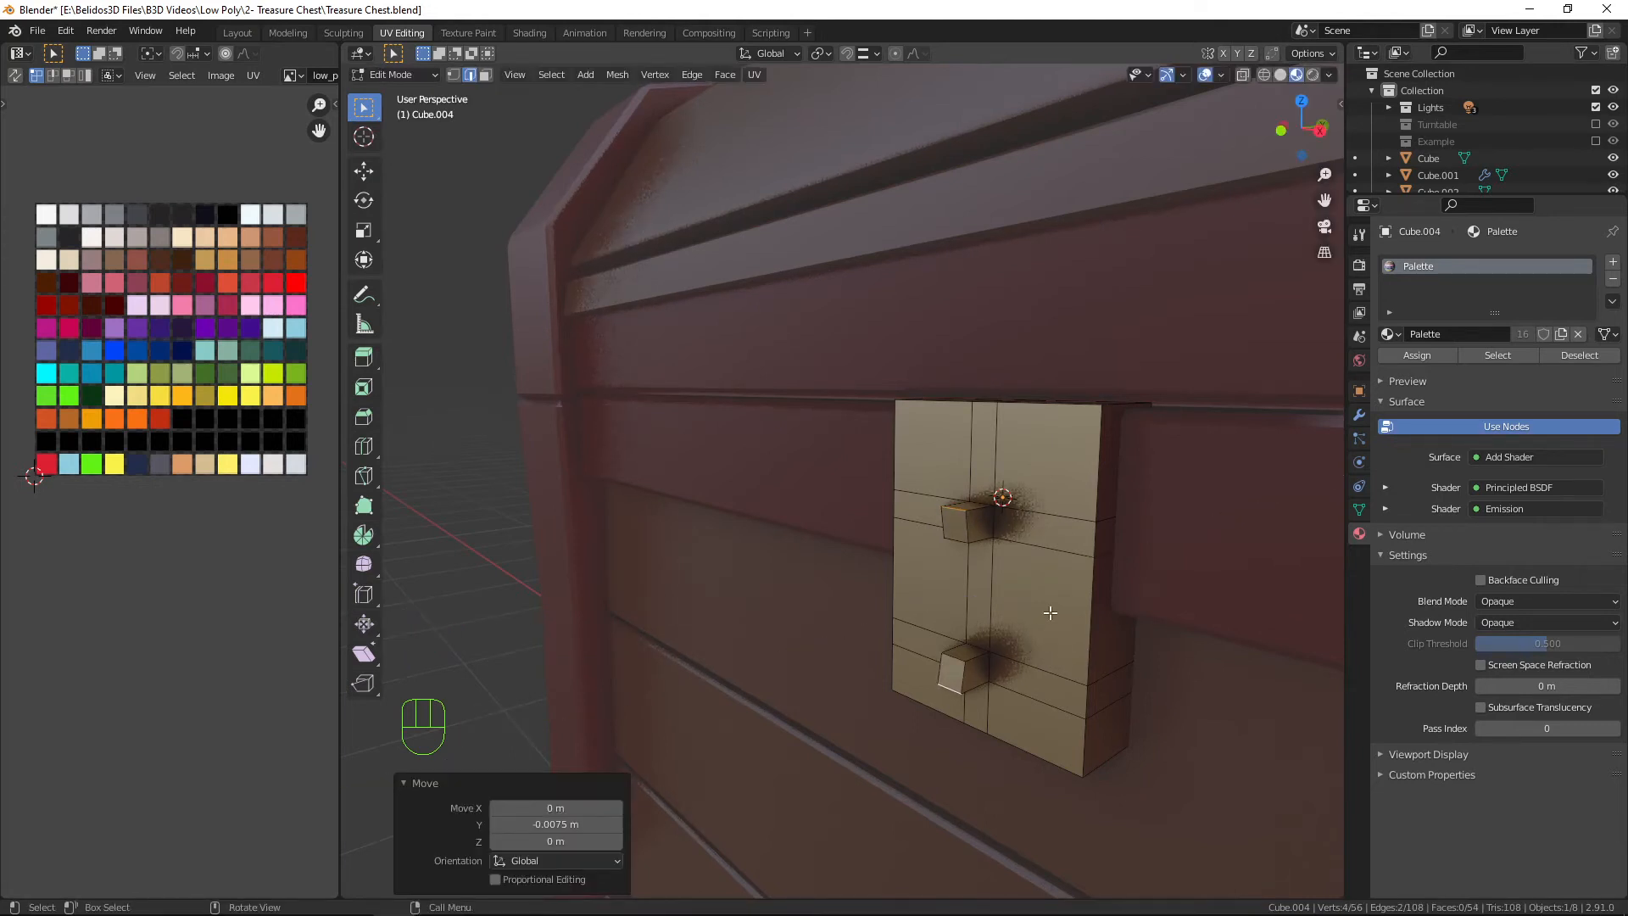
# Connect the end faces of the two extruded stubs with Bridge Edge Loops.
pyautogui.press('3')
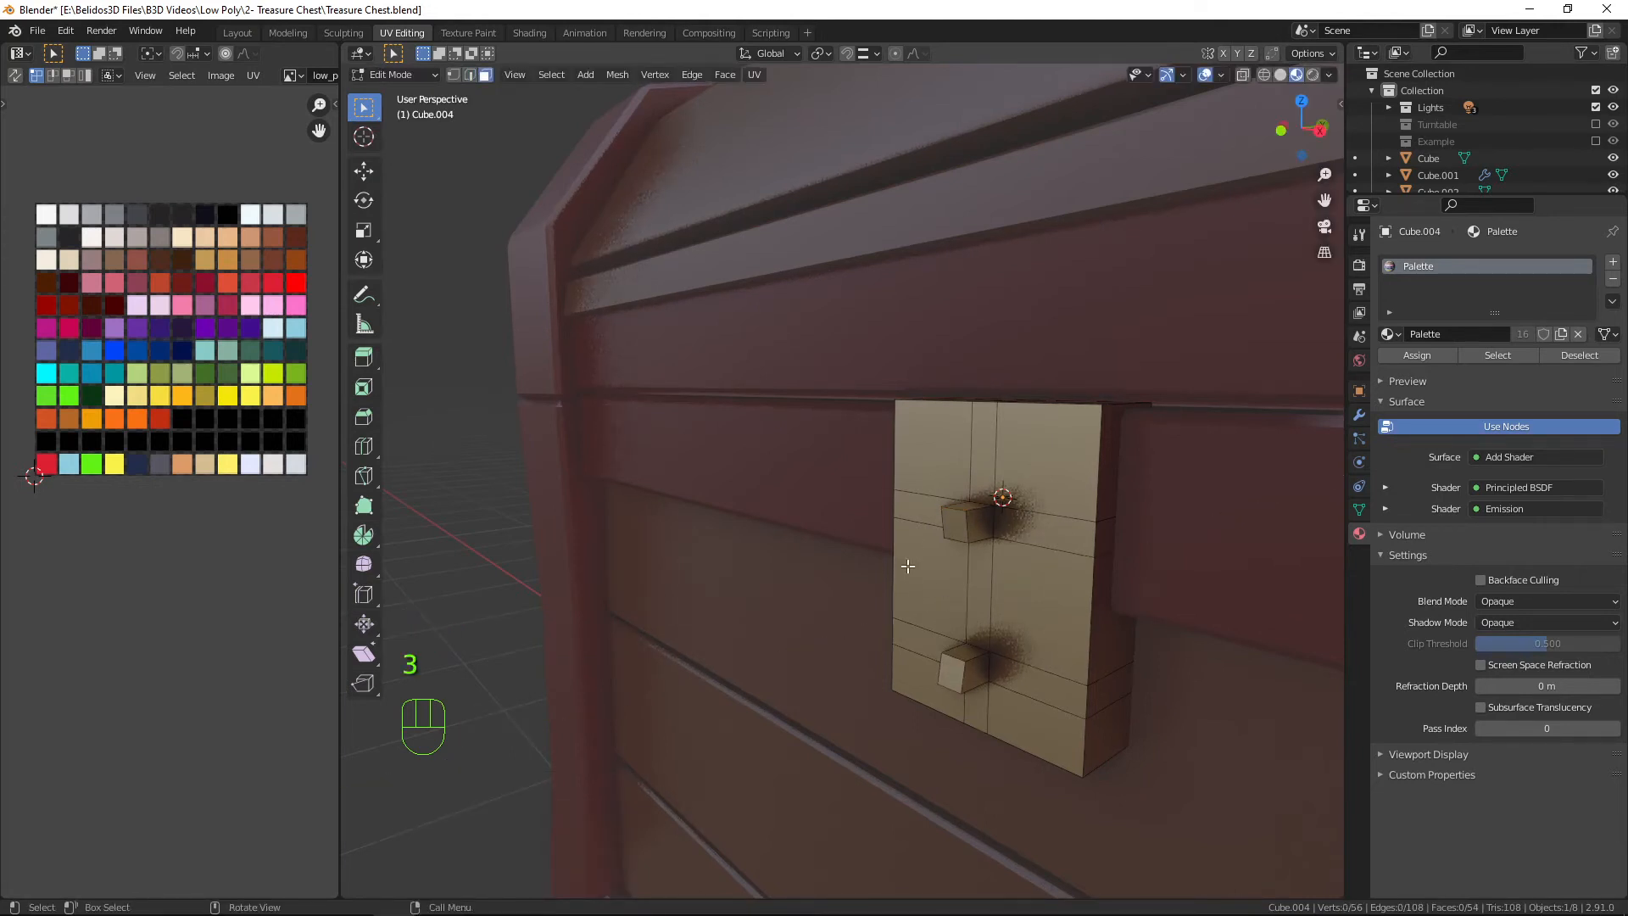
pyautogui.click(970, 525)
pyautogui.keyDown('shift'); pyautogui.click(951, 672); pyautogui.keyUp('shift')
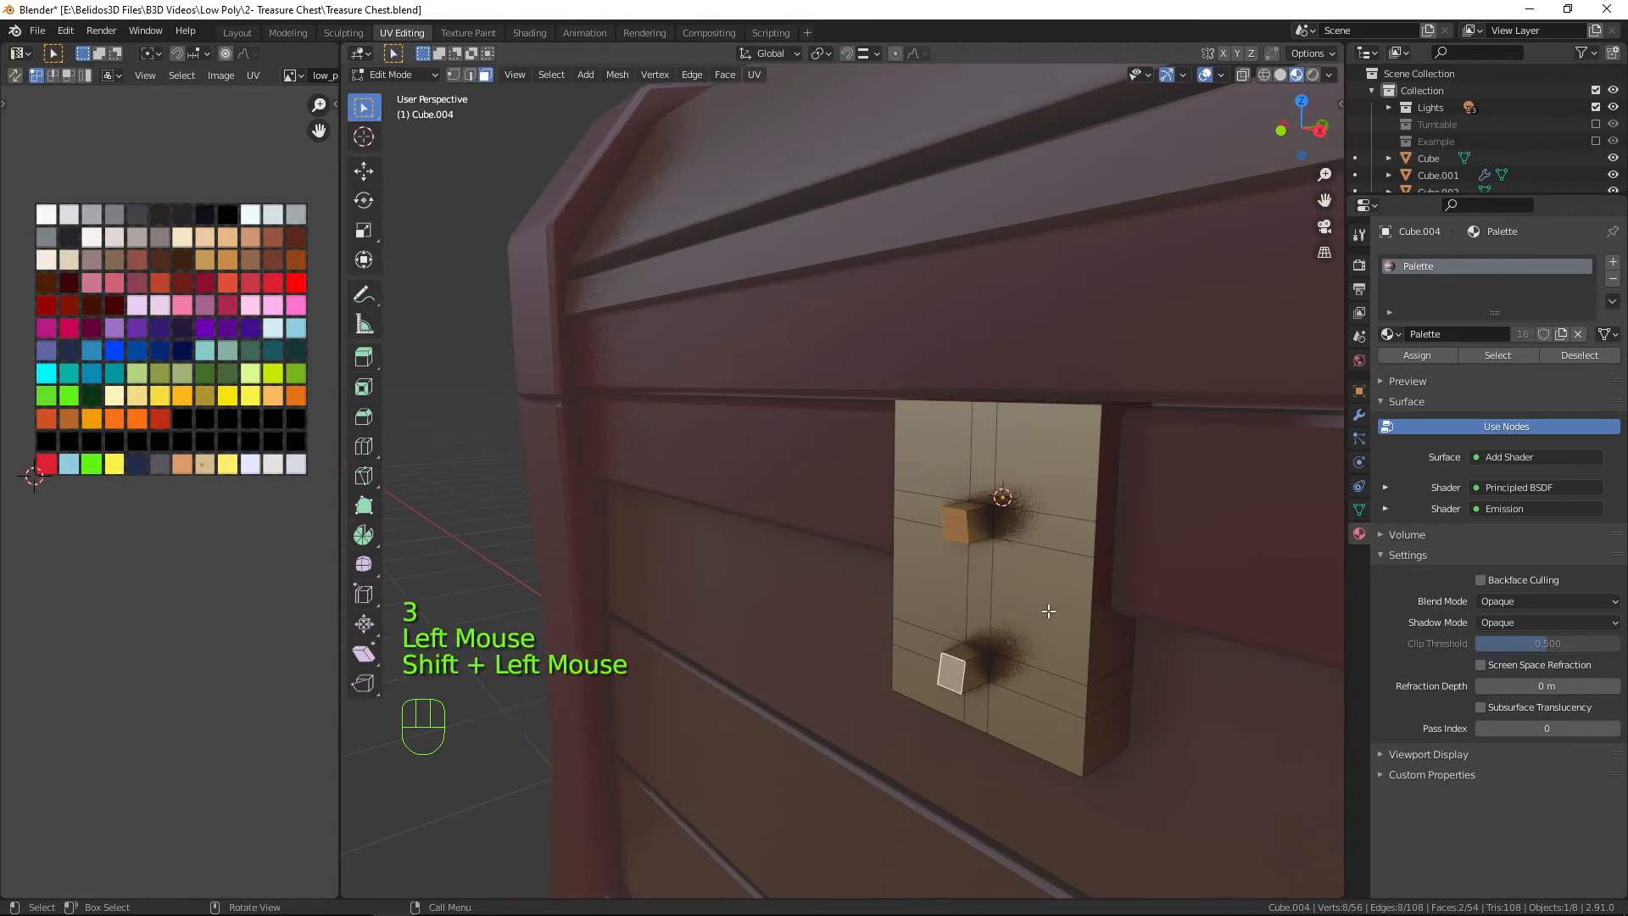
pyautogui.hotkey('ctrl', 'e')
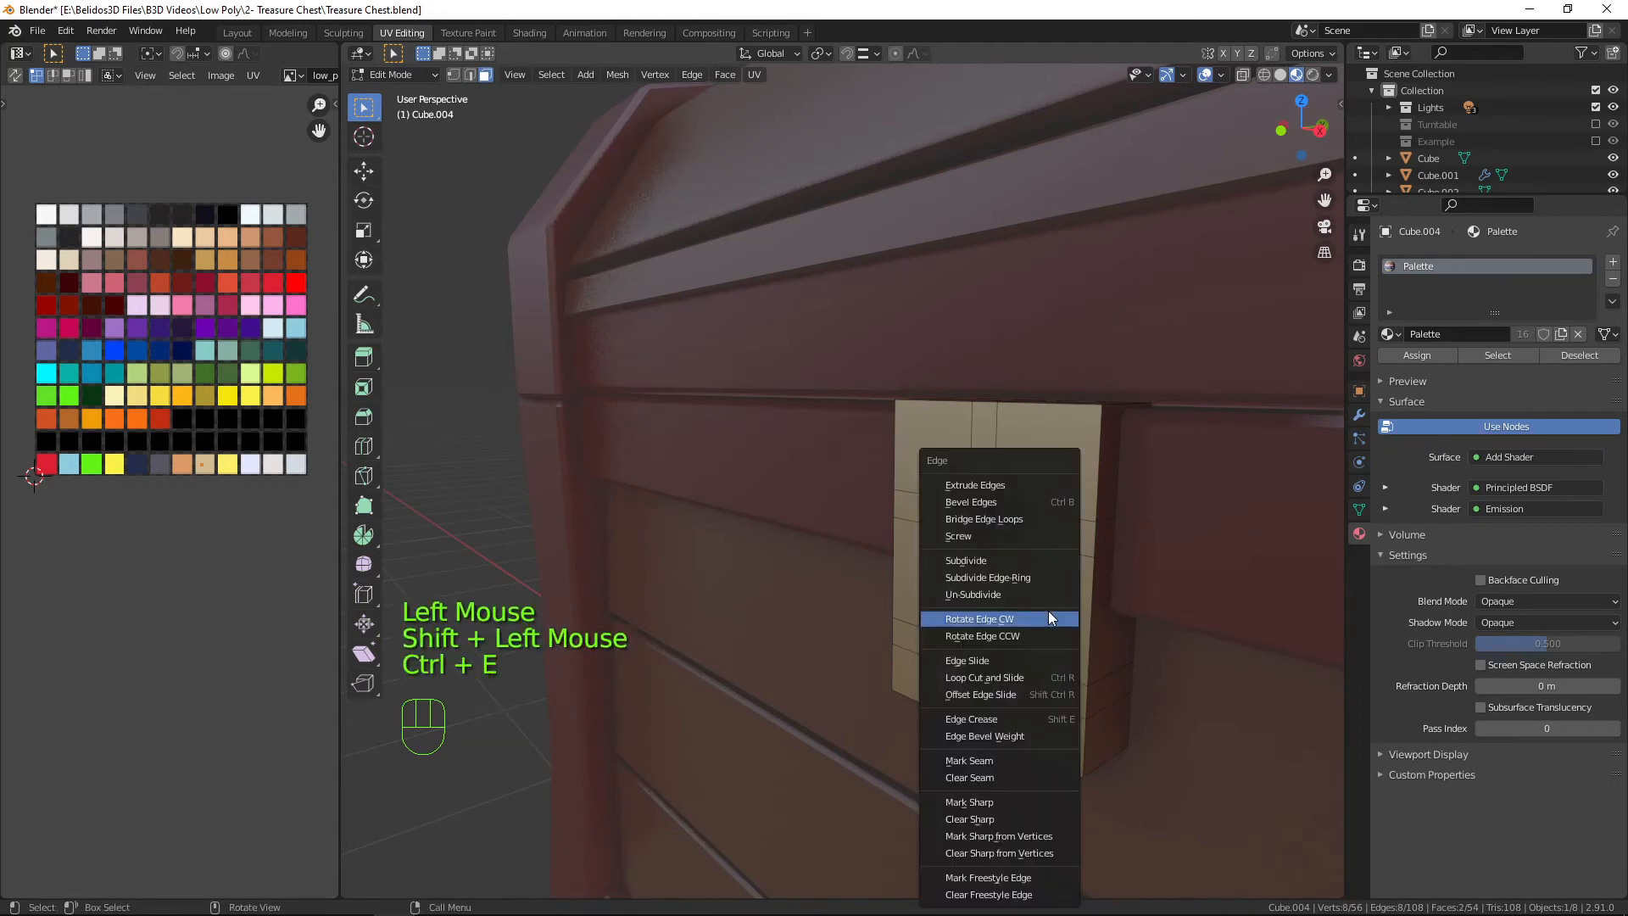
pyautogui.click(1002, 509)
pyautogui.click(1046, 562)
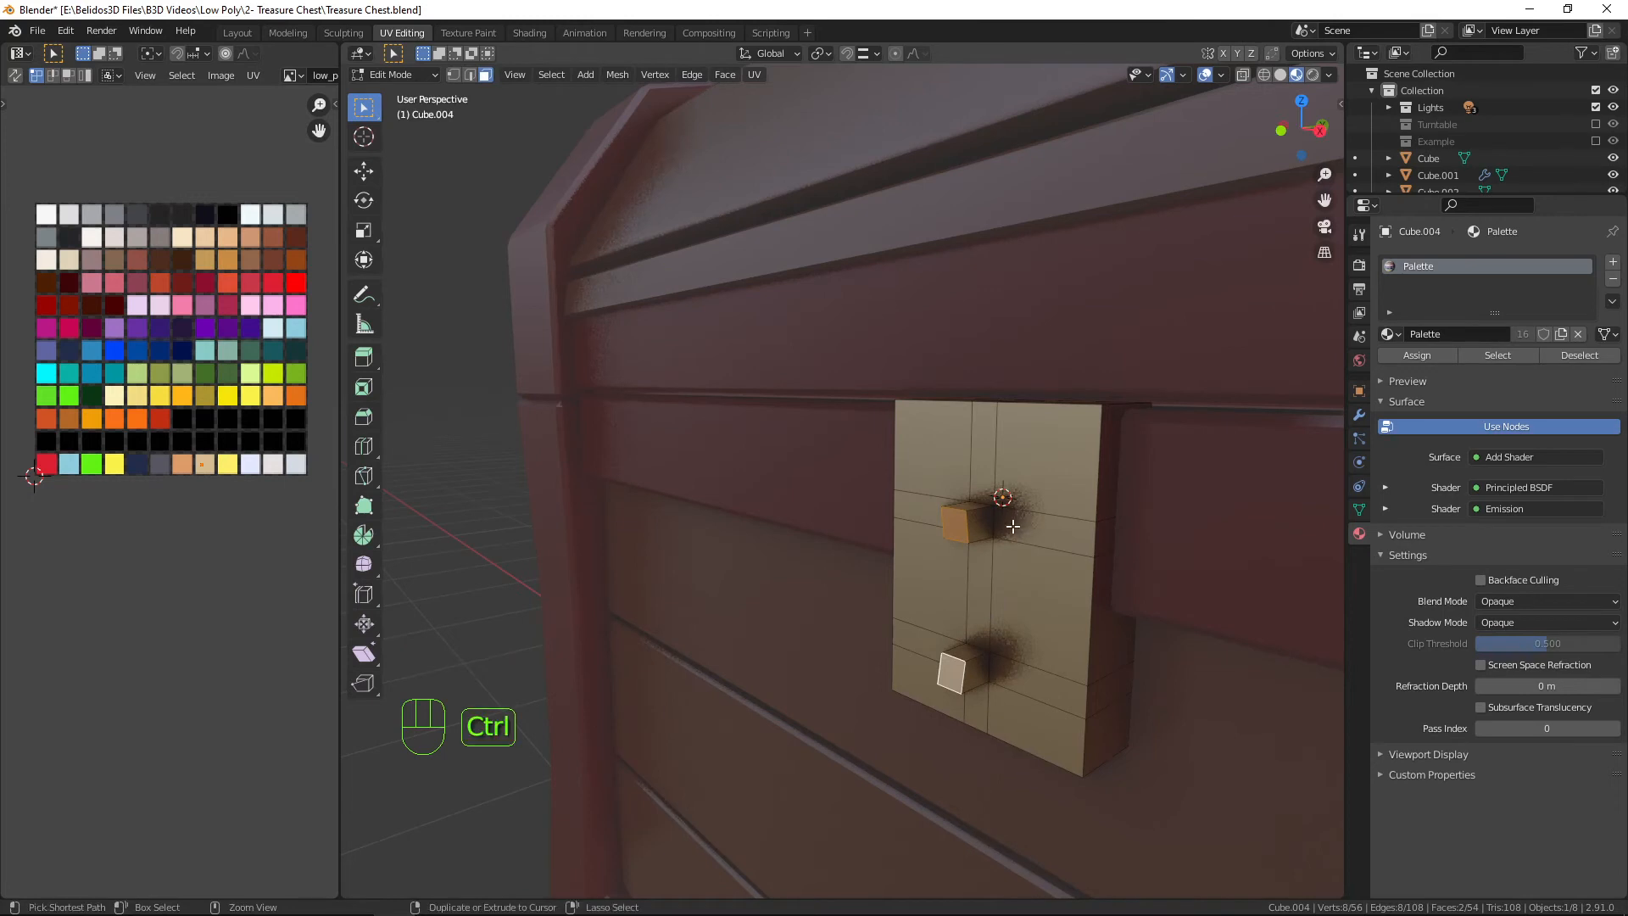
pyautogui.hotkey('ctrl', 'e')
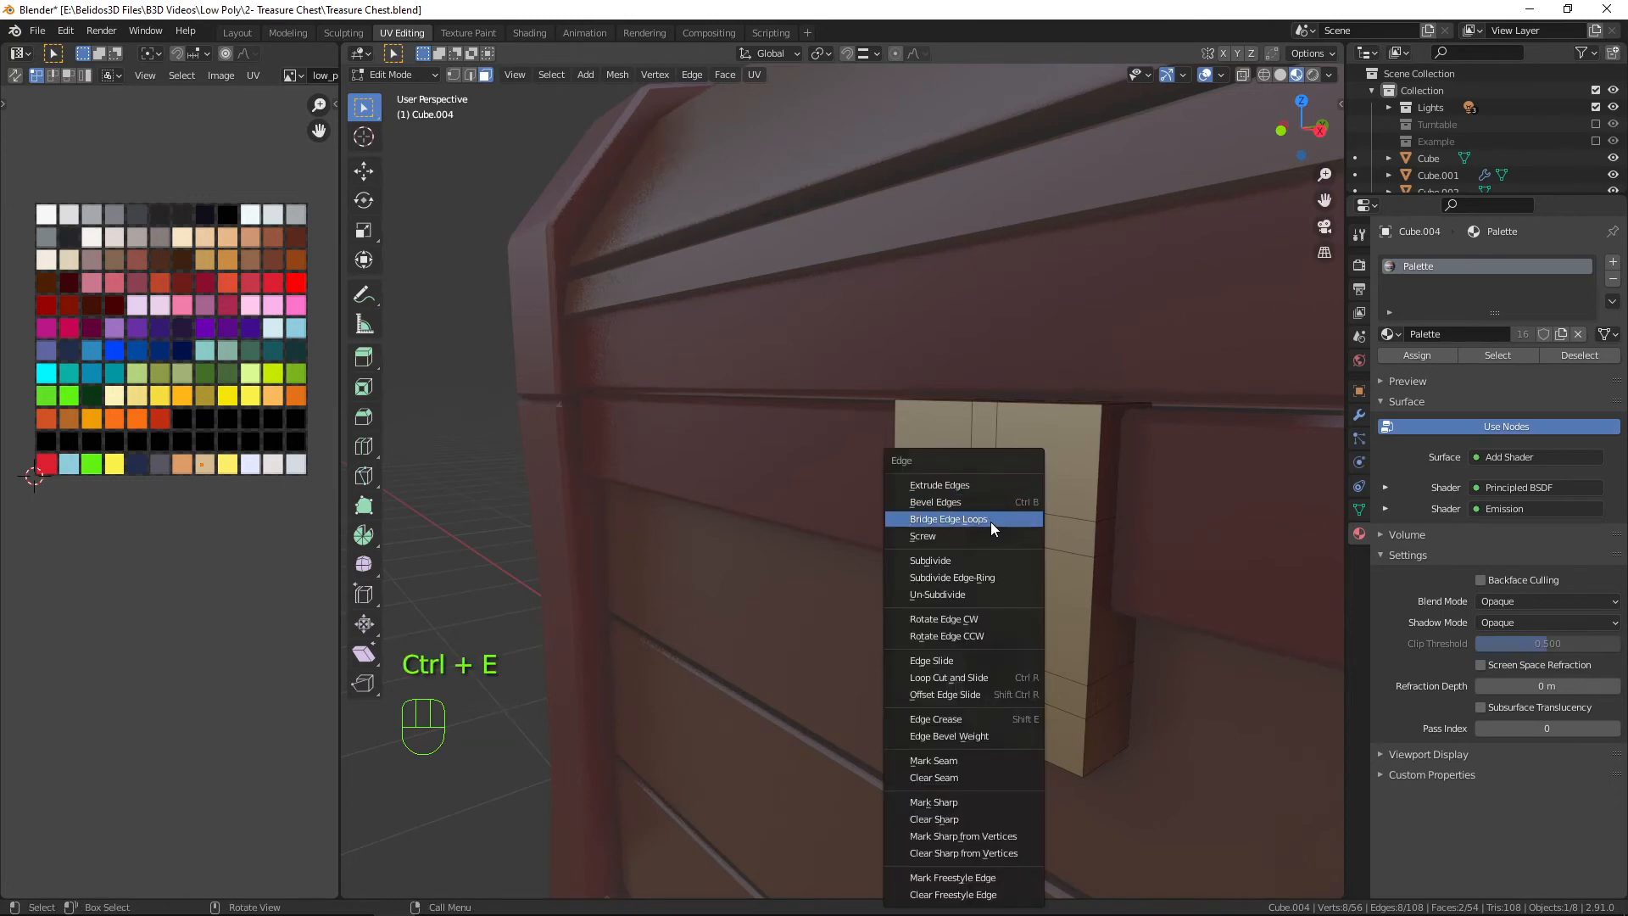
pyautogui.click(990, 522)
# Set the bridge's number of cuts to 4 so the handle curves between the stubs.
pyautogui.scroll(-2, 976, 562)
pyautogui.moveTo(976, 562); pyautogui.dragTo(868, 610, button='middle')
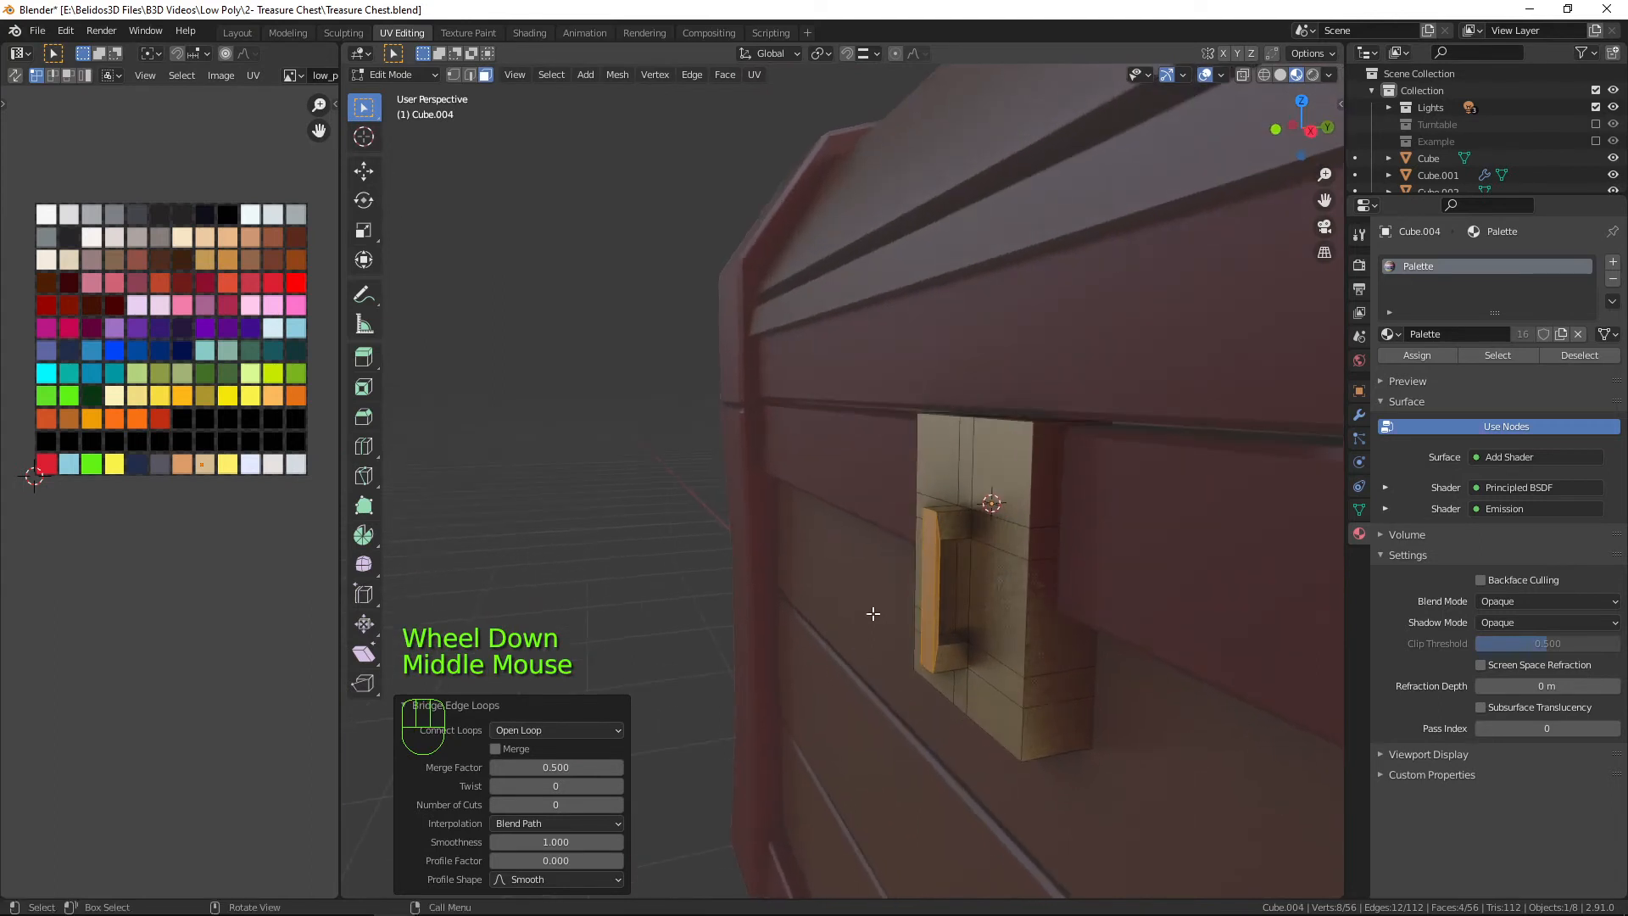
pyautogui.click(618, 805)
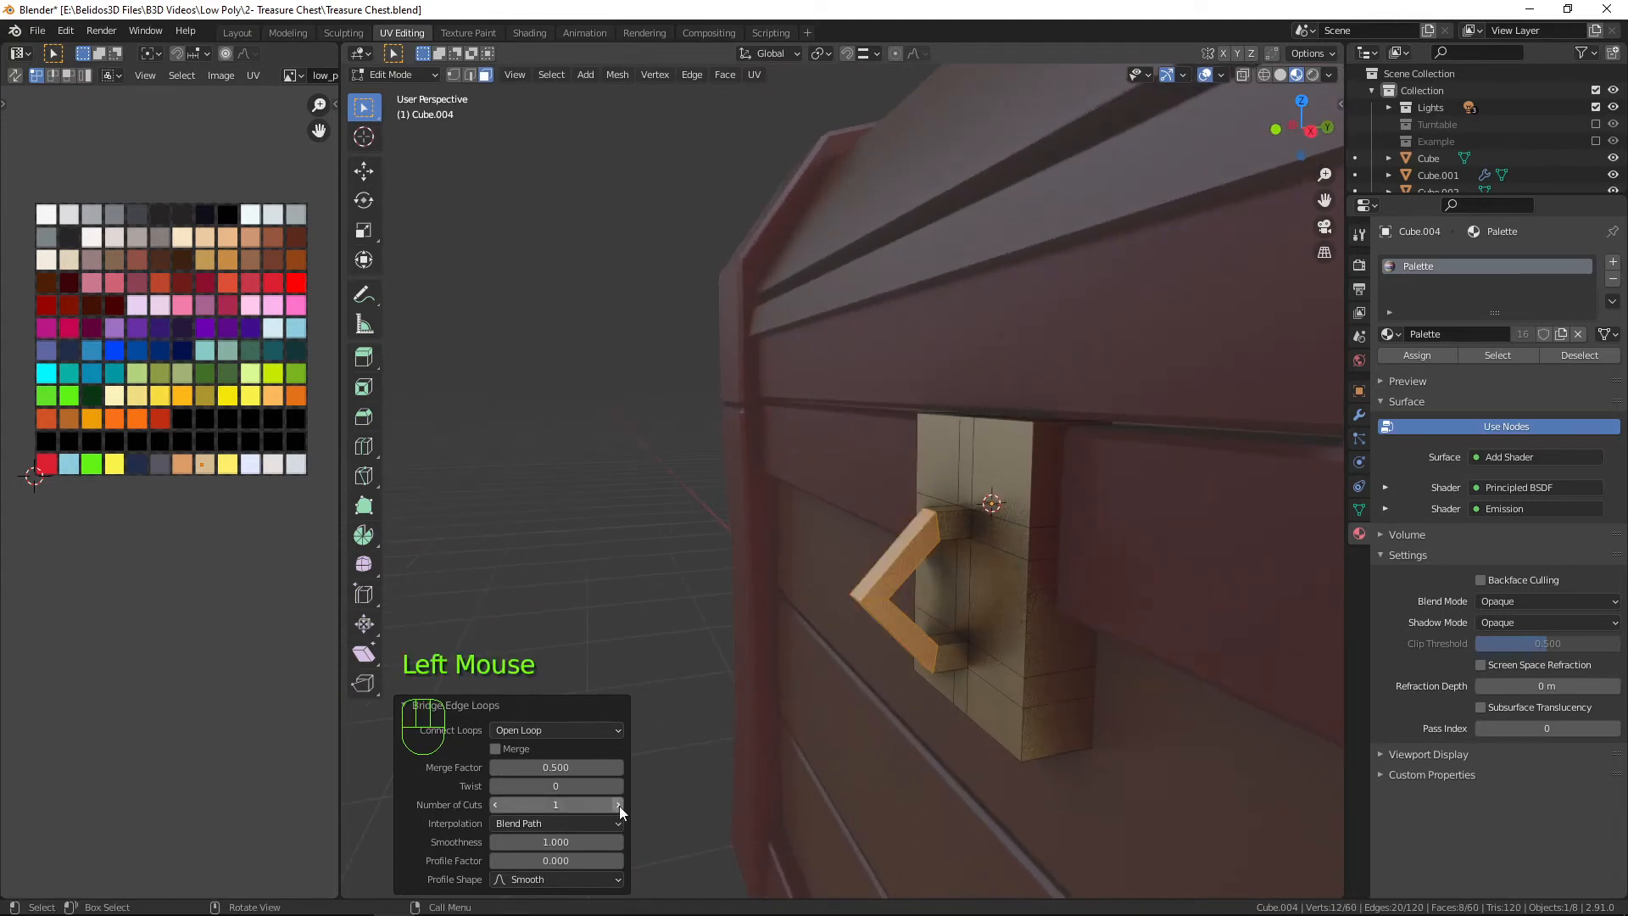
pyautogui.click(619, 805)
pyautogui.click(621, 806)
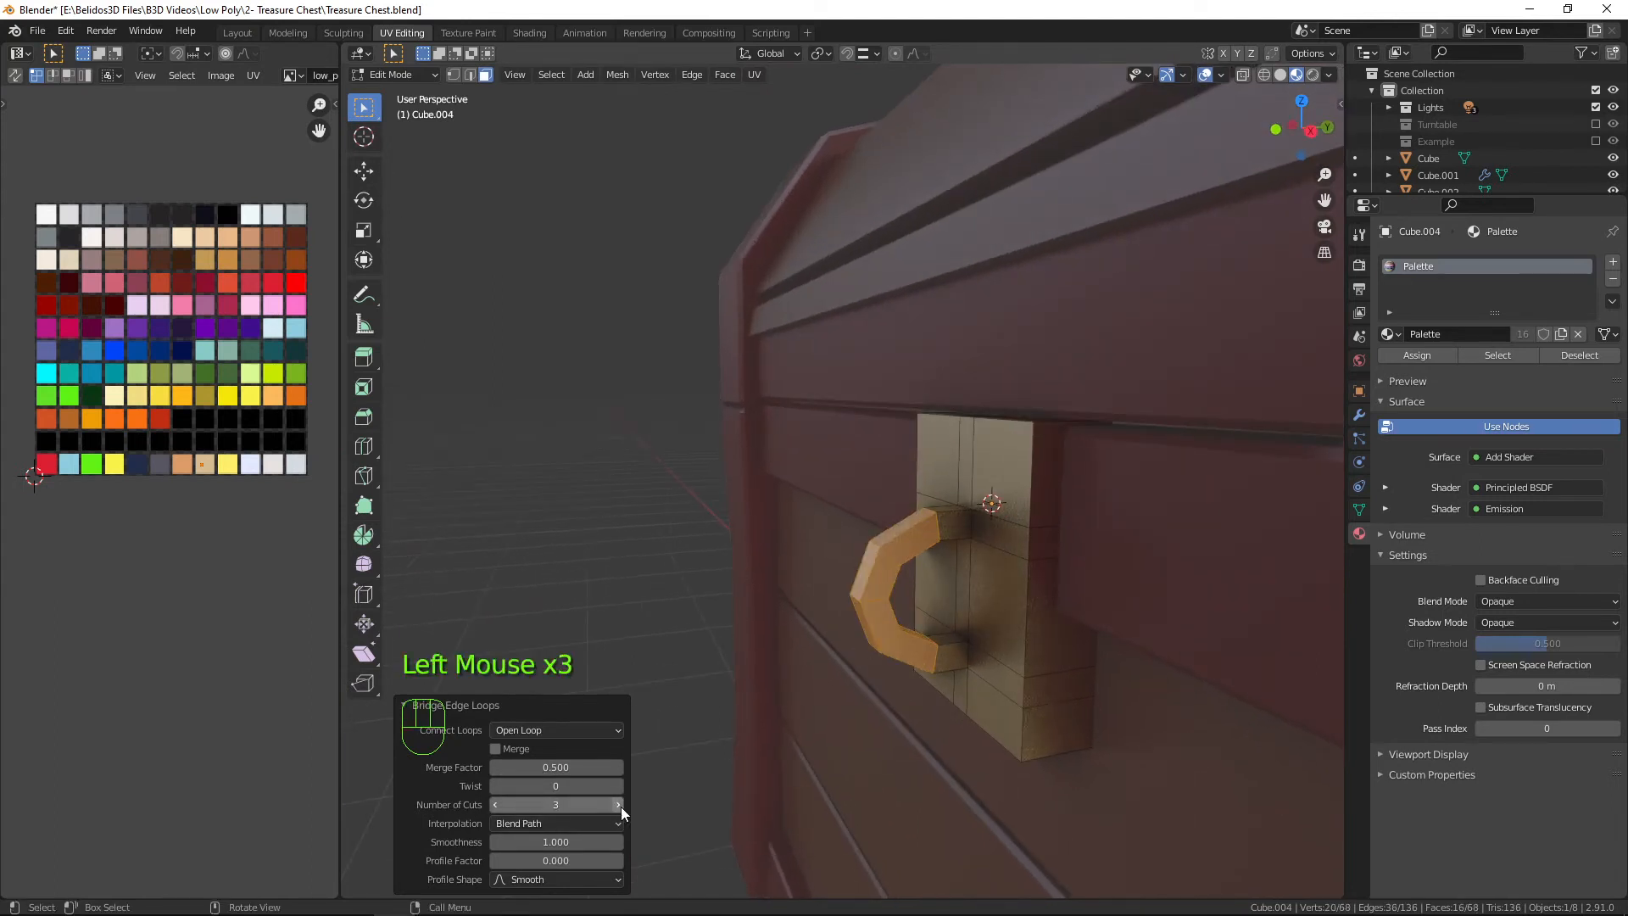
pyautogui.click(621, 806)
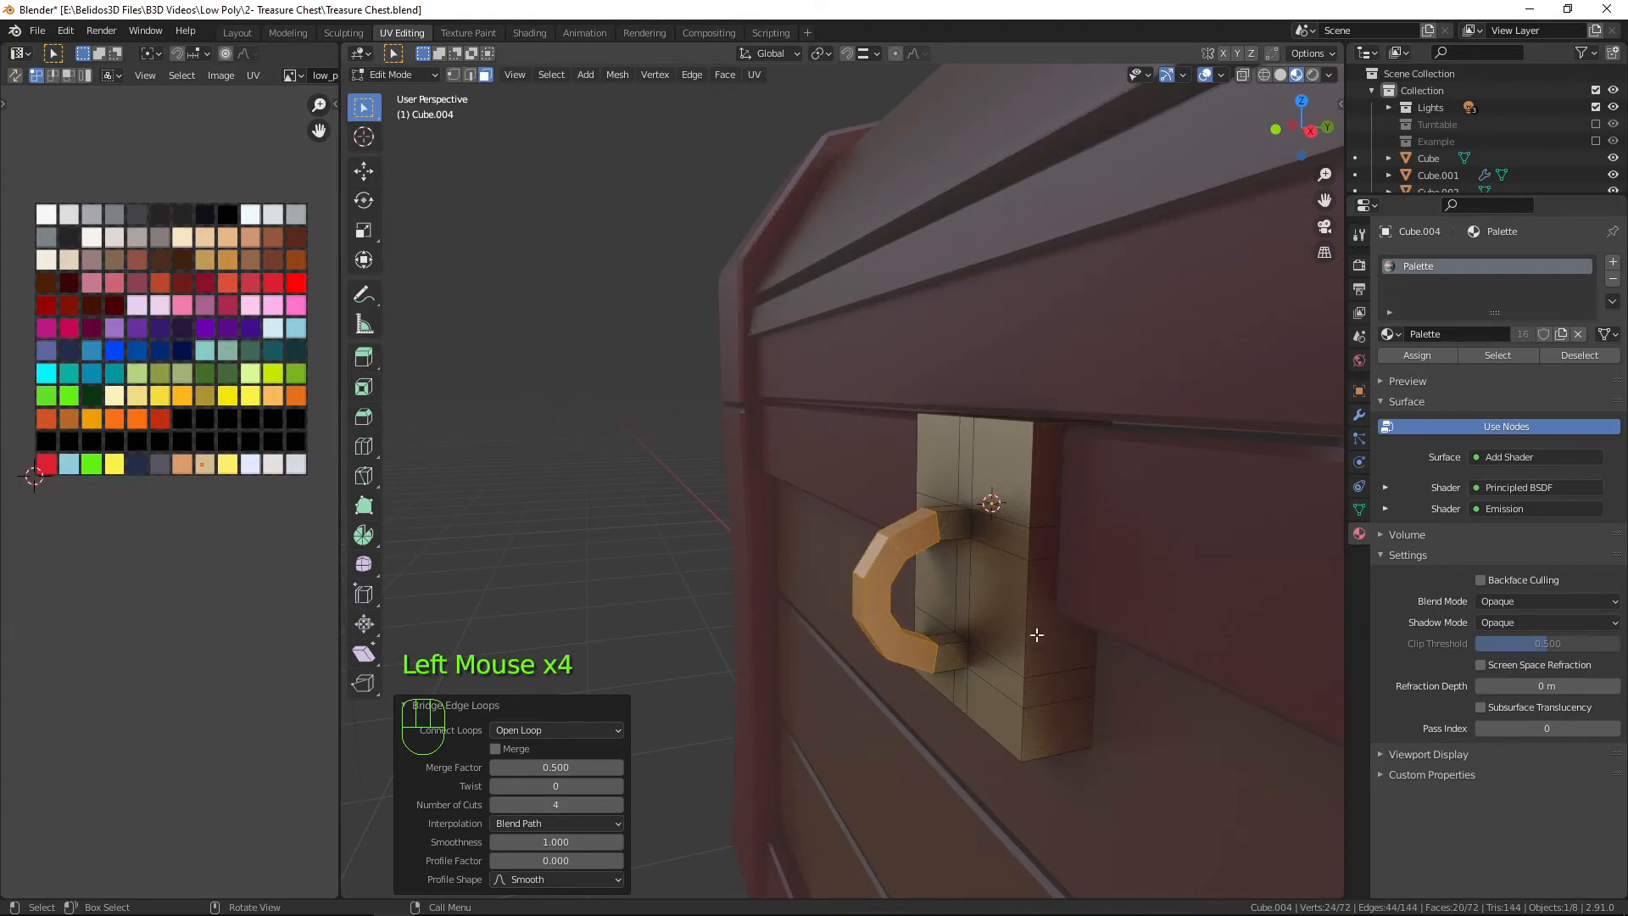
# Return to Object Mode, shade the lock plate smooth and enable Auto Smooth on its normals.
pyautogui.moveTo(1038, 636); pyautogui.dragTo(1013, 596, button='middle')
pyautogui.press('Tab')
pyautogui.rightClick(835, 453)
pyautogui.click(809, 457)
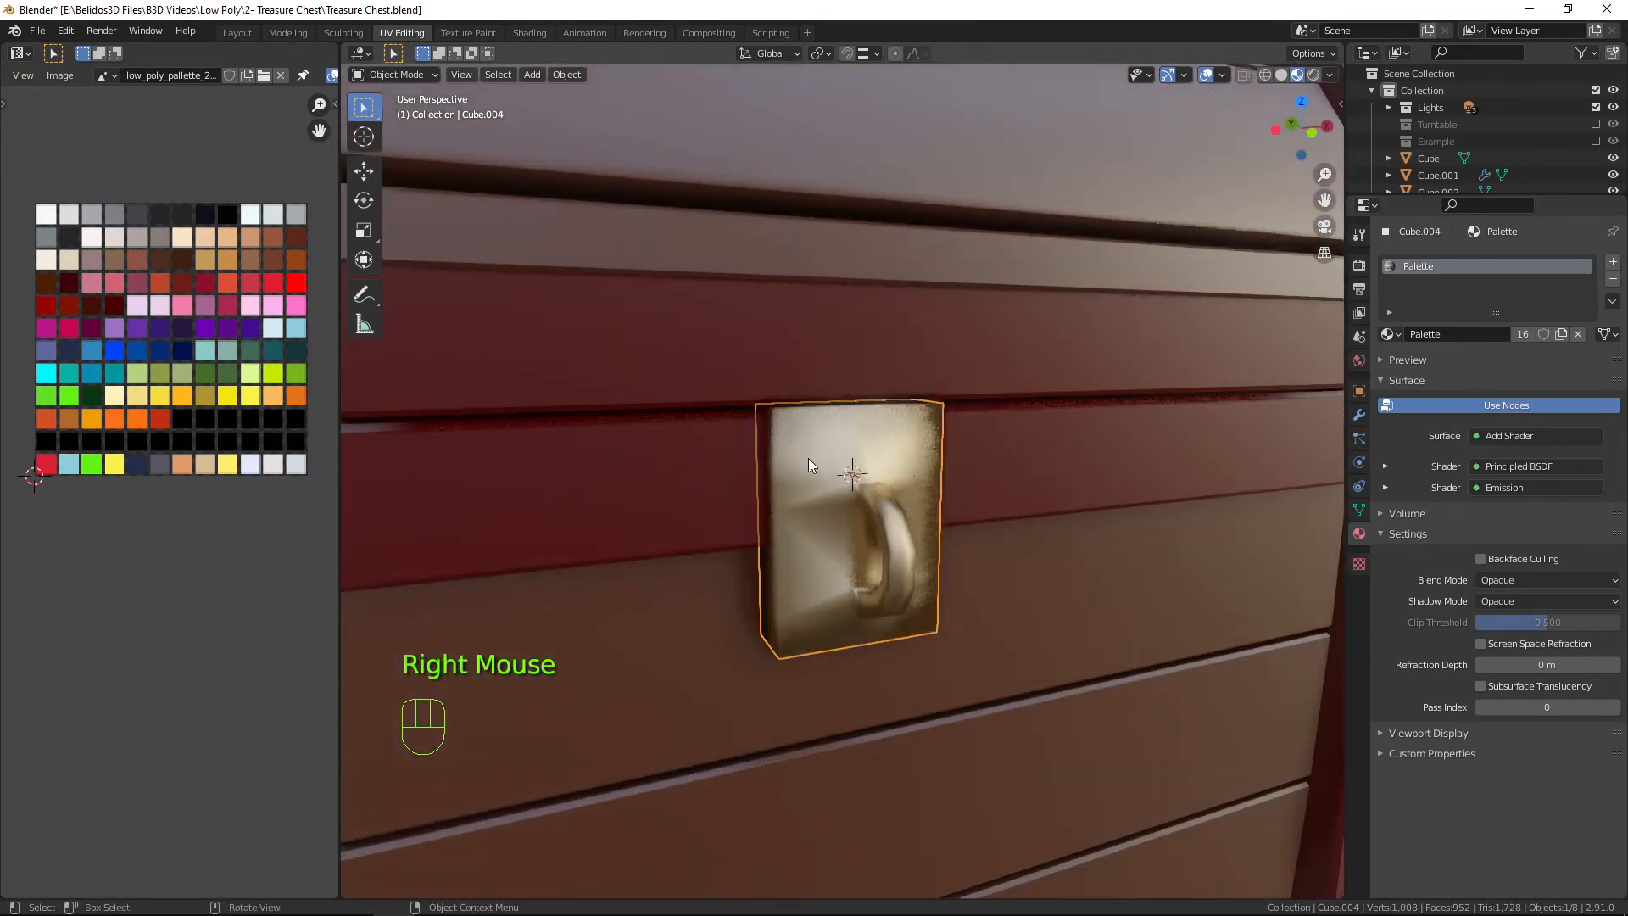
pyautogui.click(1360, 508)
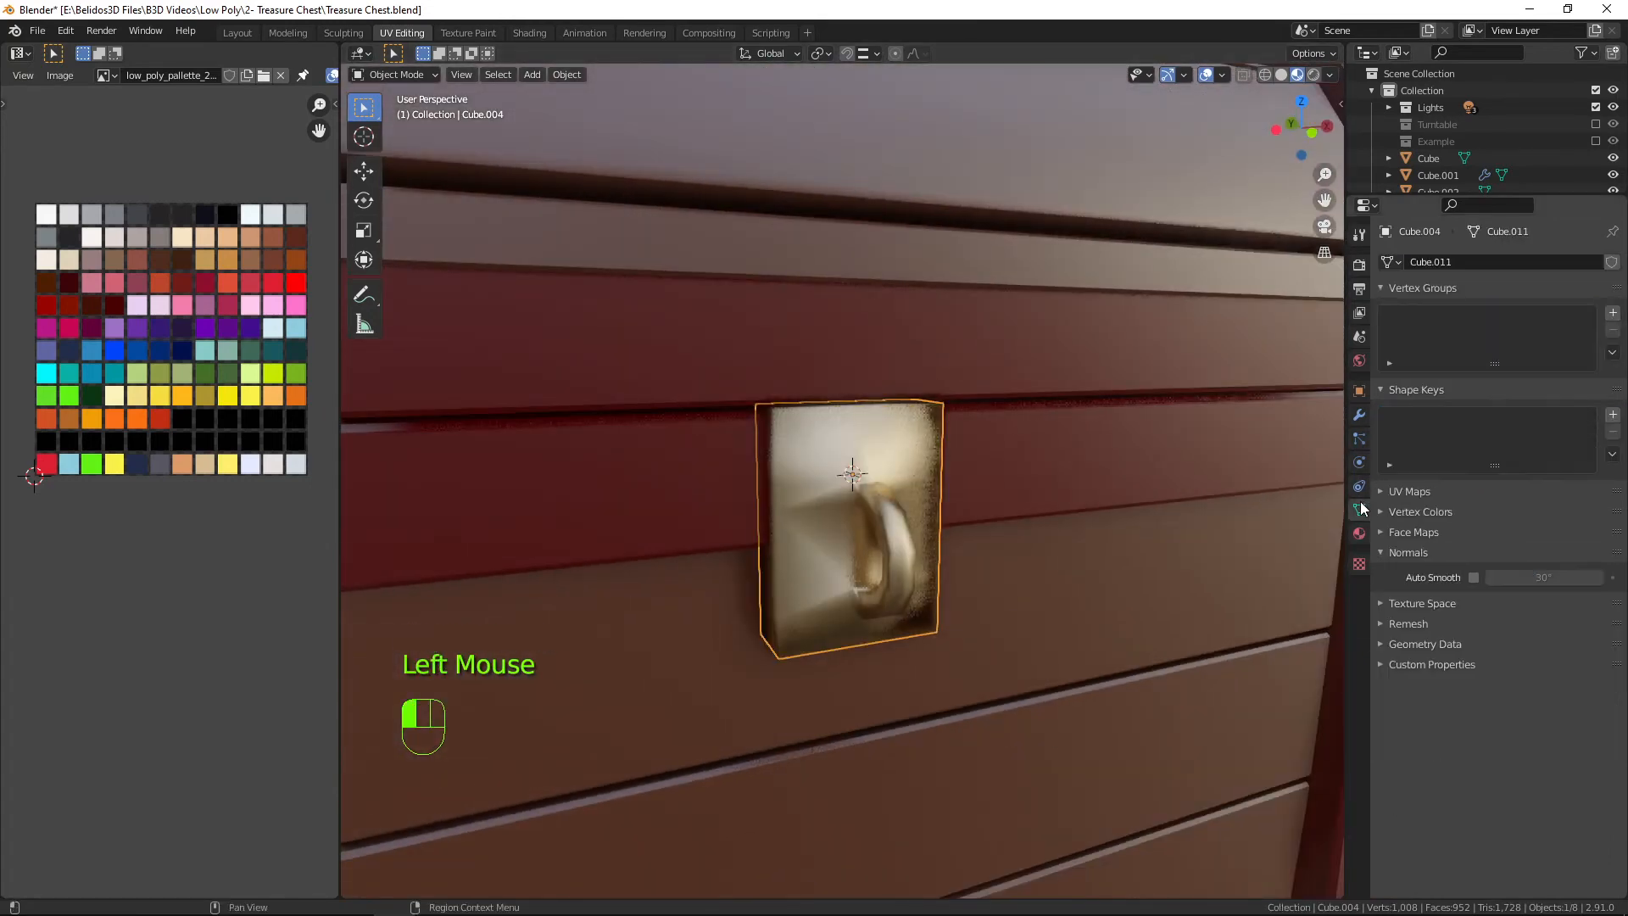
pyautogui.click(1473, 578)
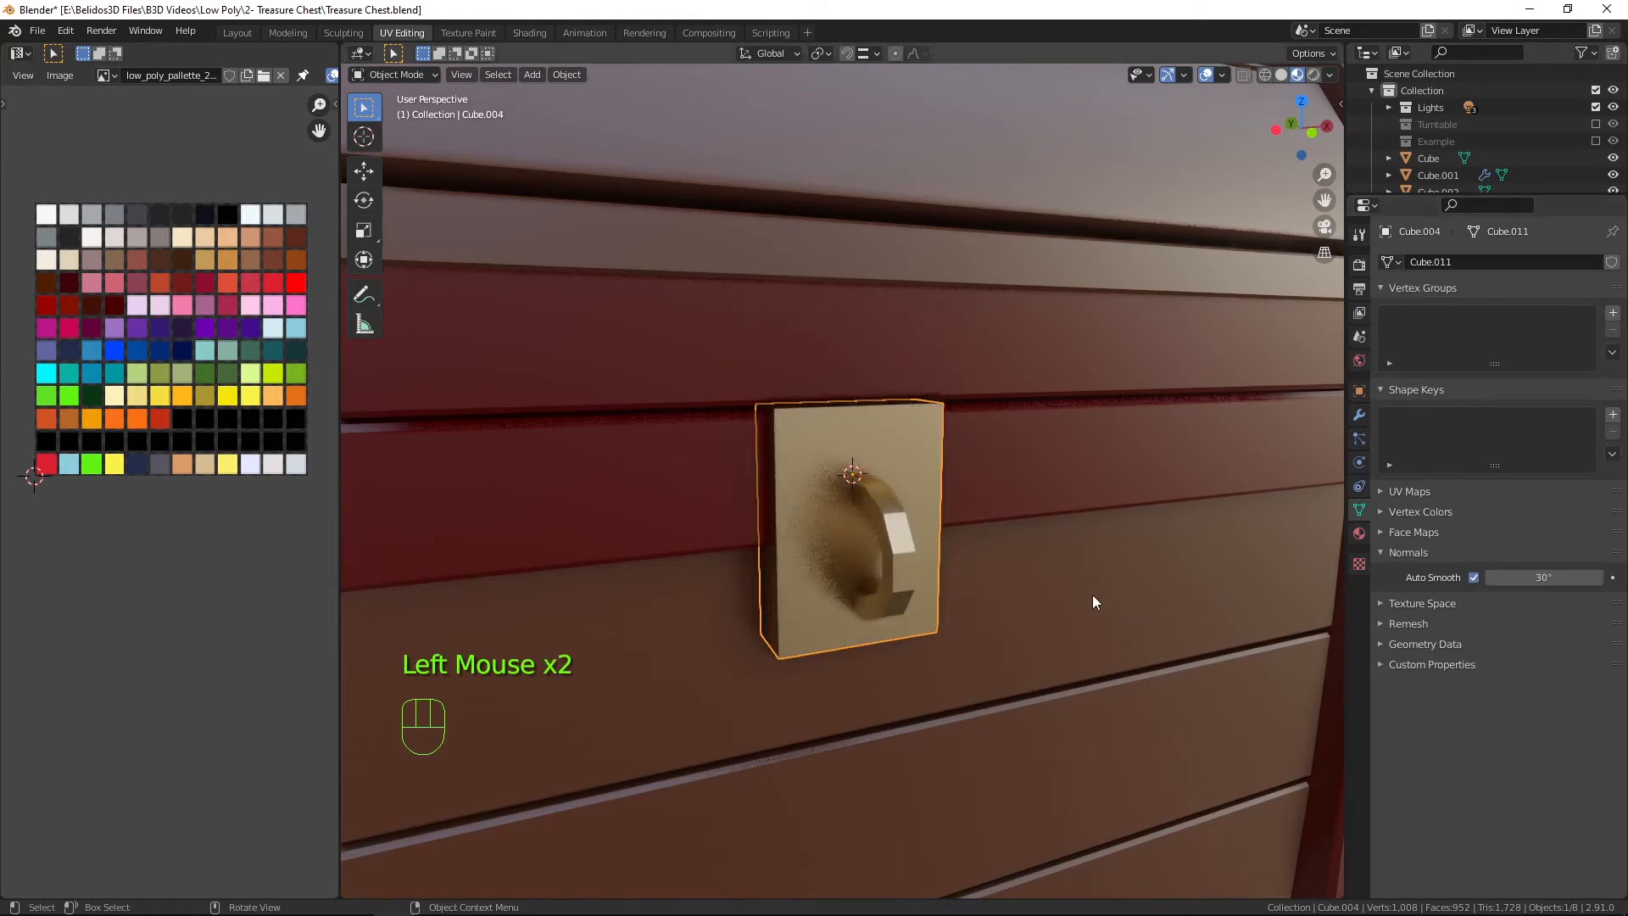
# Set the lock plate's Auto Smooth angle to 50°.
pyautogui.moveTo(1092, 593)
pyautogui.mouseDown(button='middle')
pyautogui.moveTo(1020, 552)
pyautogui.moveTo(933, 539)
pyautogui.moveTo(1192, 570)
pyautogui.moveTo(1105, 556)
pyautogui.moveTo(1144, 561)
pyautogui.mouseUp(button='middle')
pyautogui.click(1533, 577)
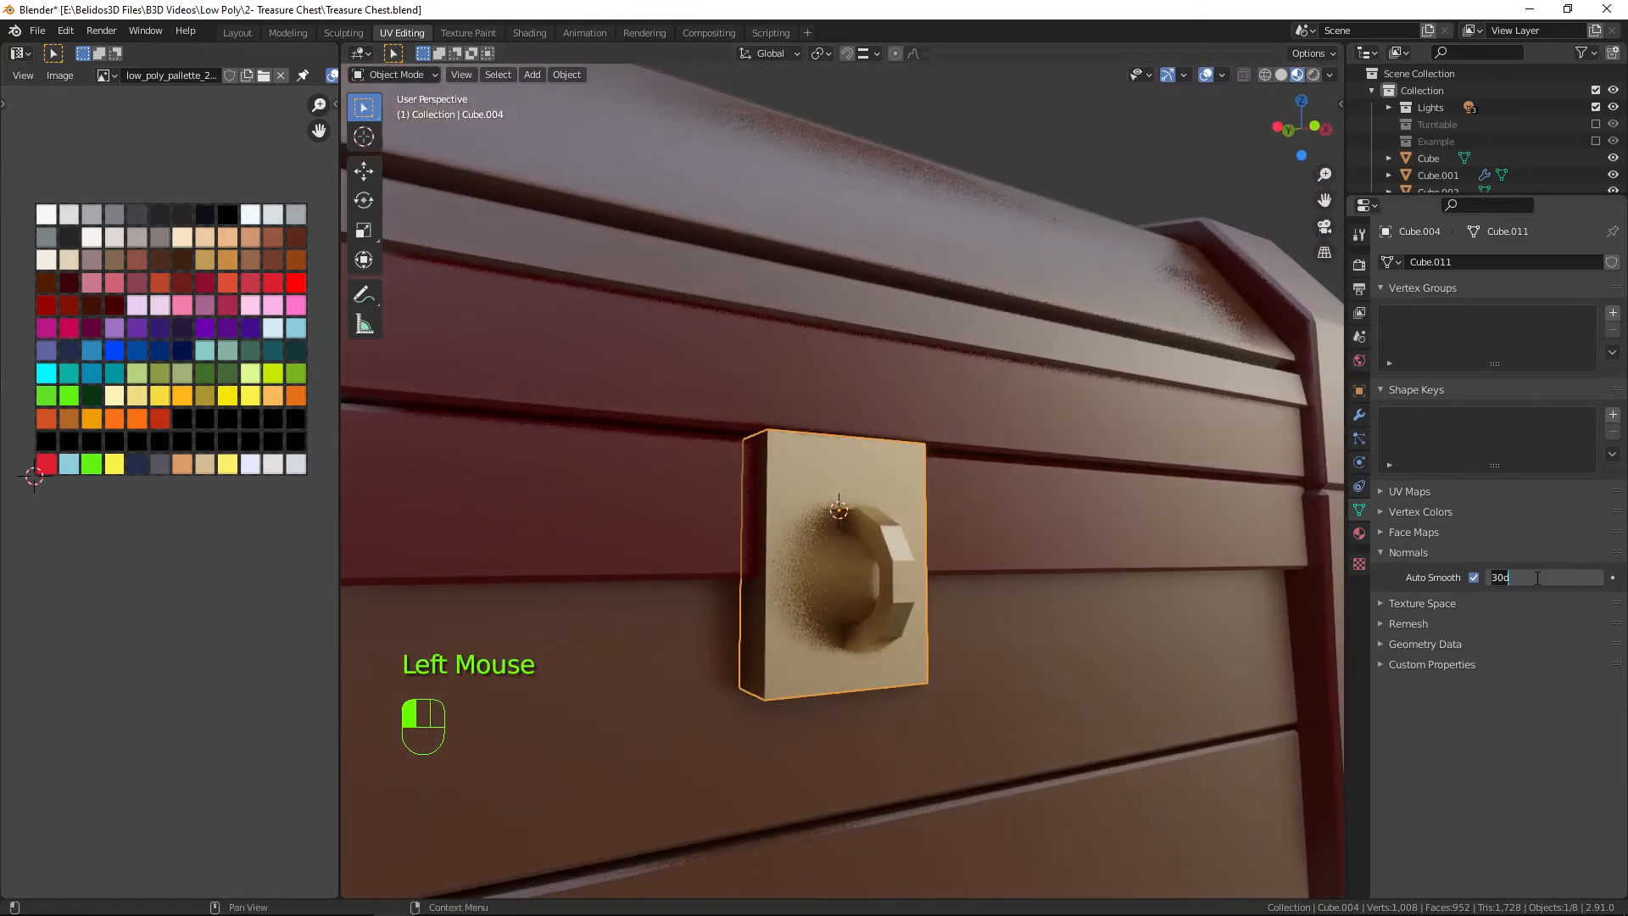
pyautogui.press('Return')
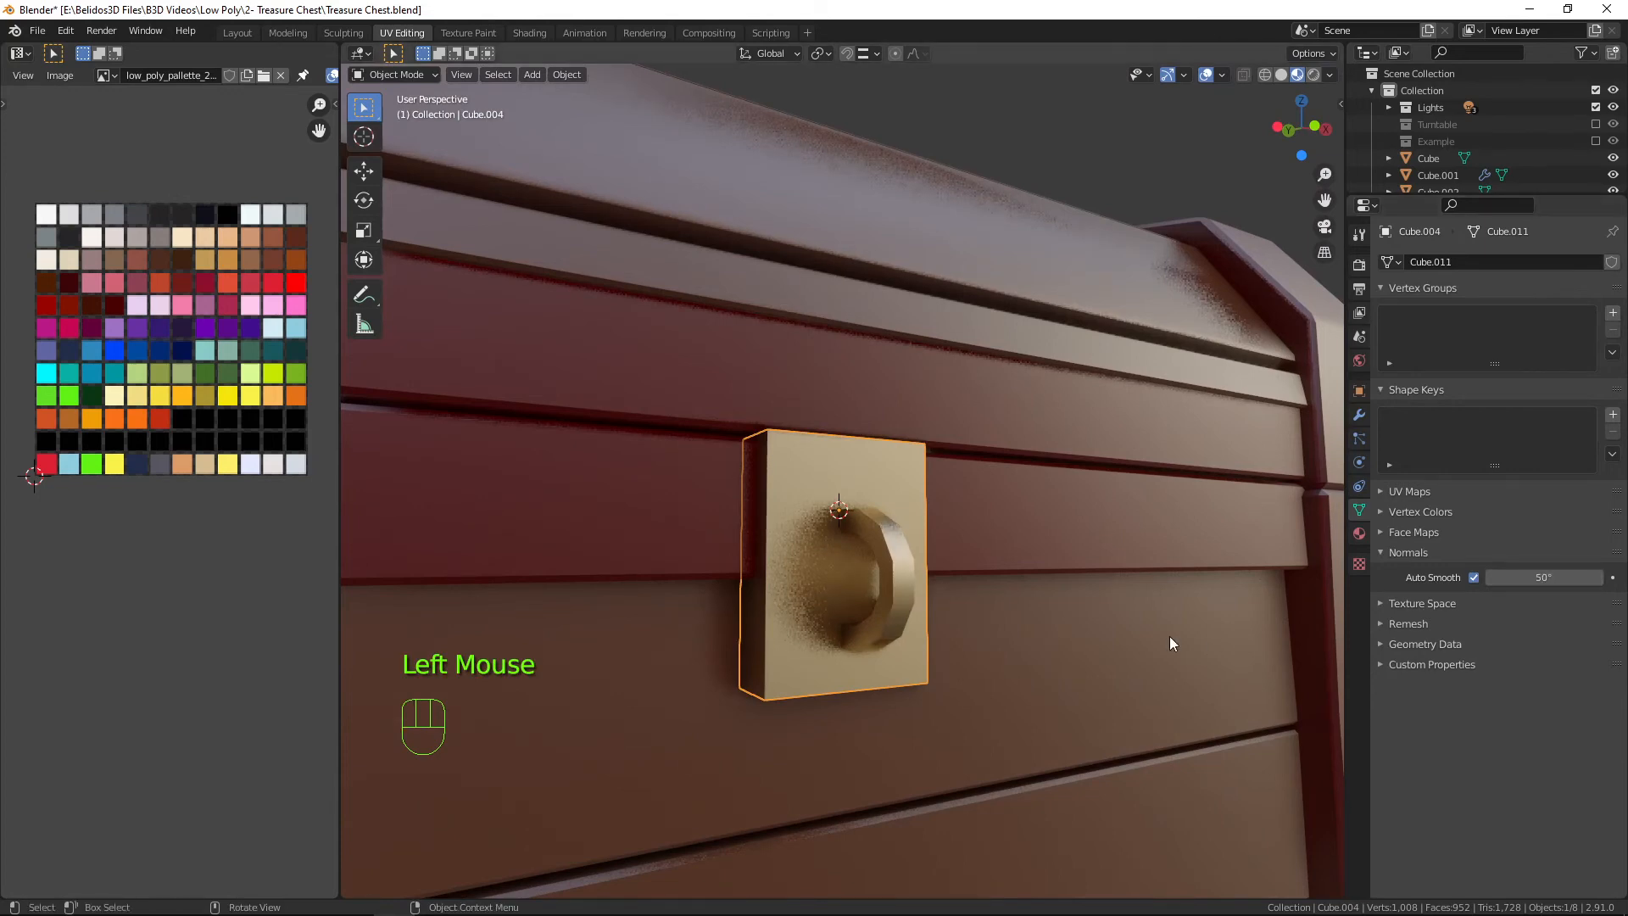
# Add a Bevel modifier to the lock plate and set its limit method to Angle.
pyautogui.moveTo(1168, 636); pyautogui.dragTo(945, 614, button='middle')
pyautogui.moveTo(807, 495); pyautogui.dragTo(983, 695, button='middle')
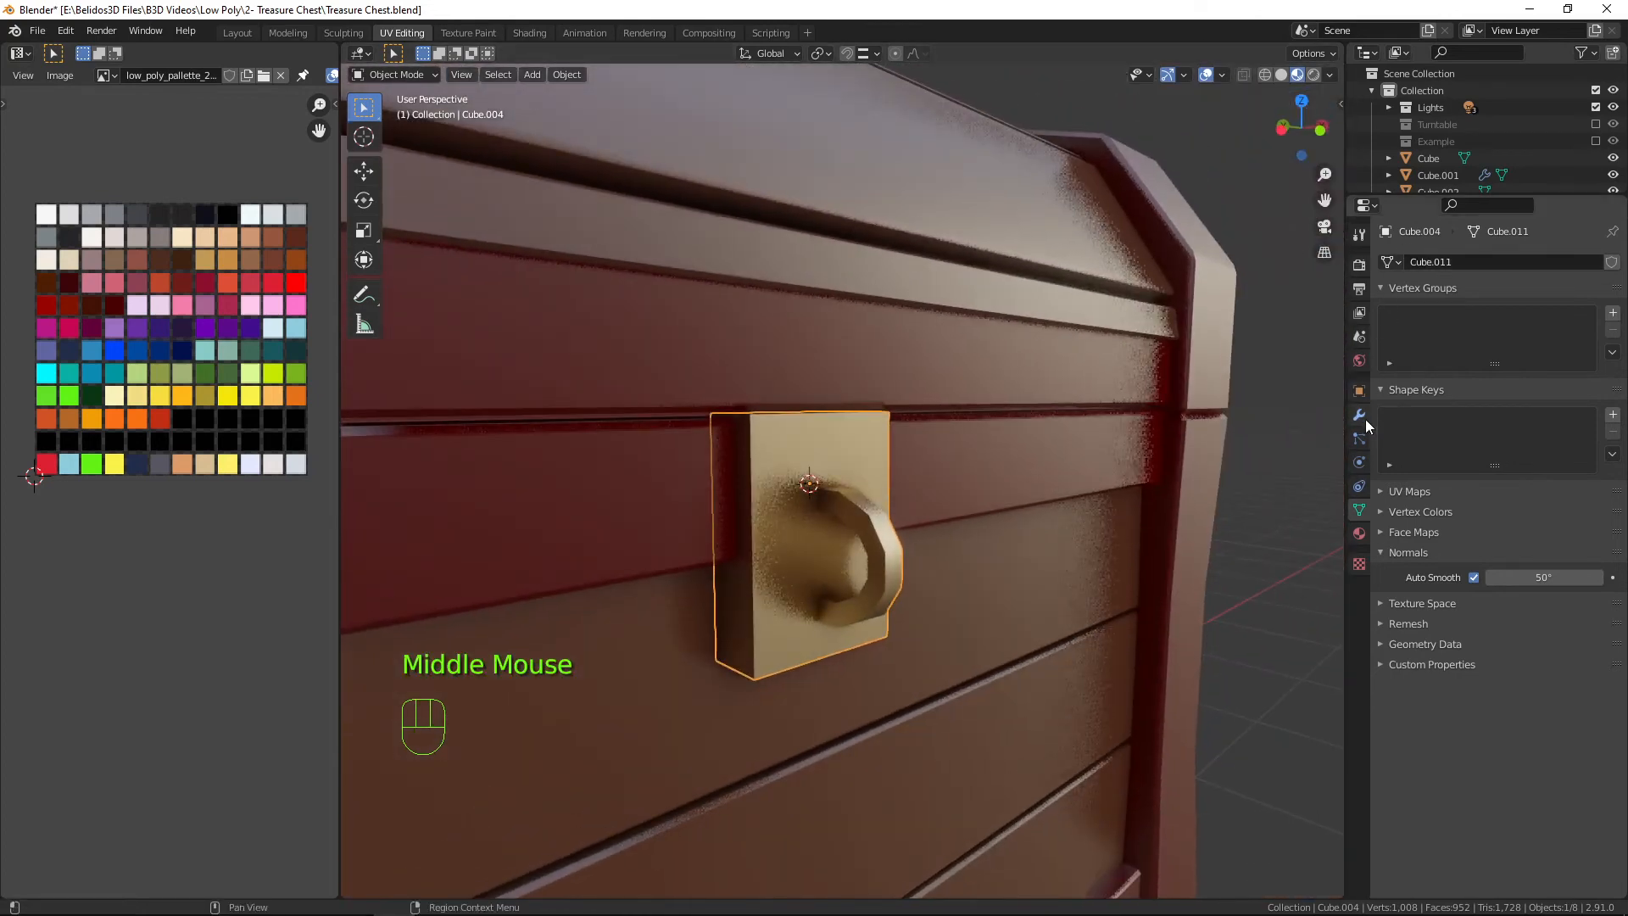
pyautogui.click(1359, 416)
pyautogui.click(1416, 261)
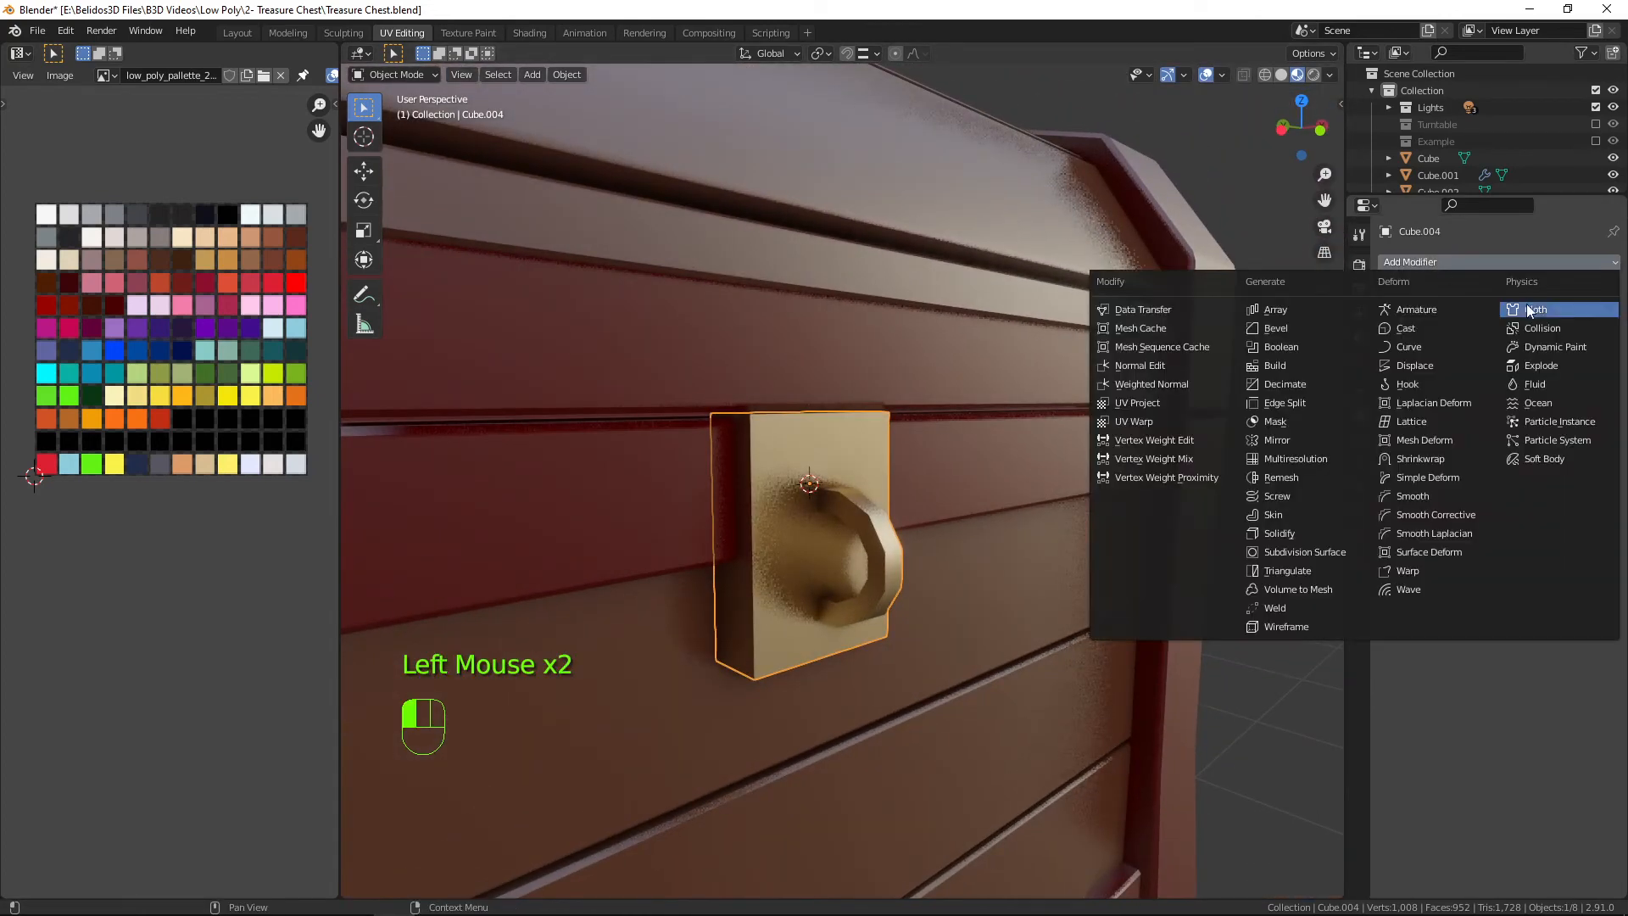
pyautogui.click(1280, 329)
pyautogui.scroll(3, 1064, 624)
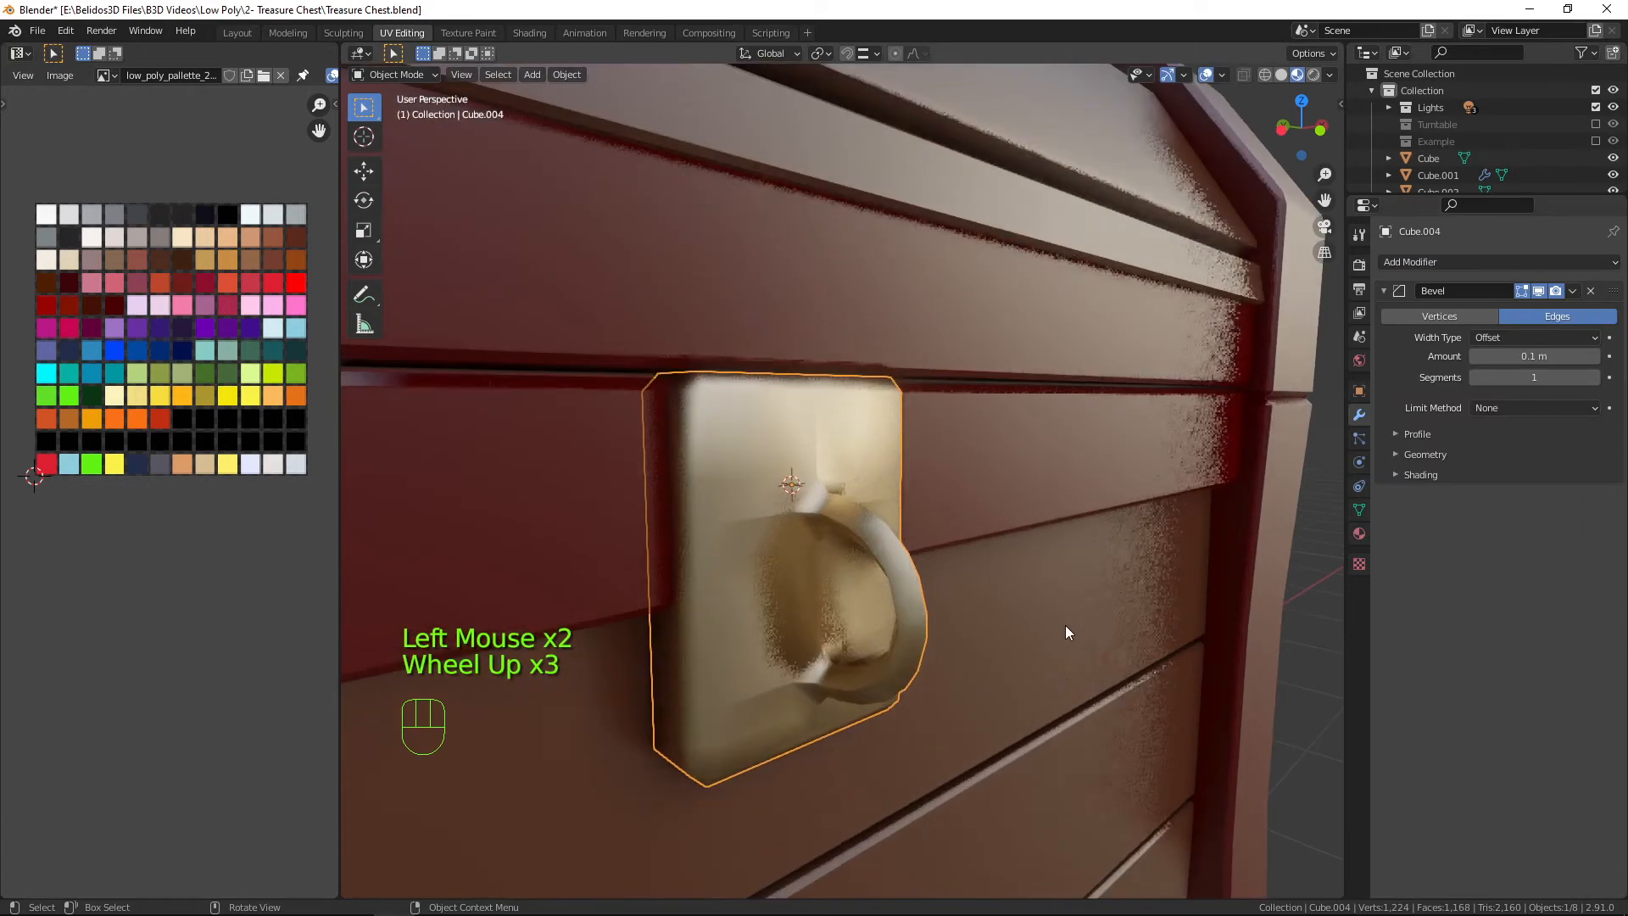
pyautogui.click(1509, 409)
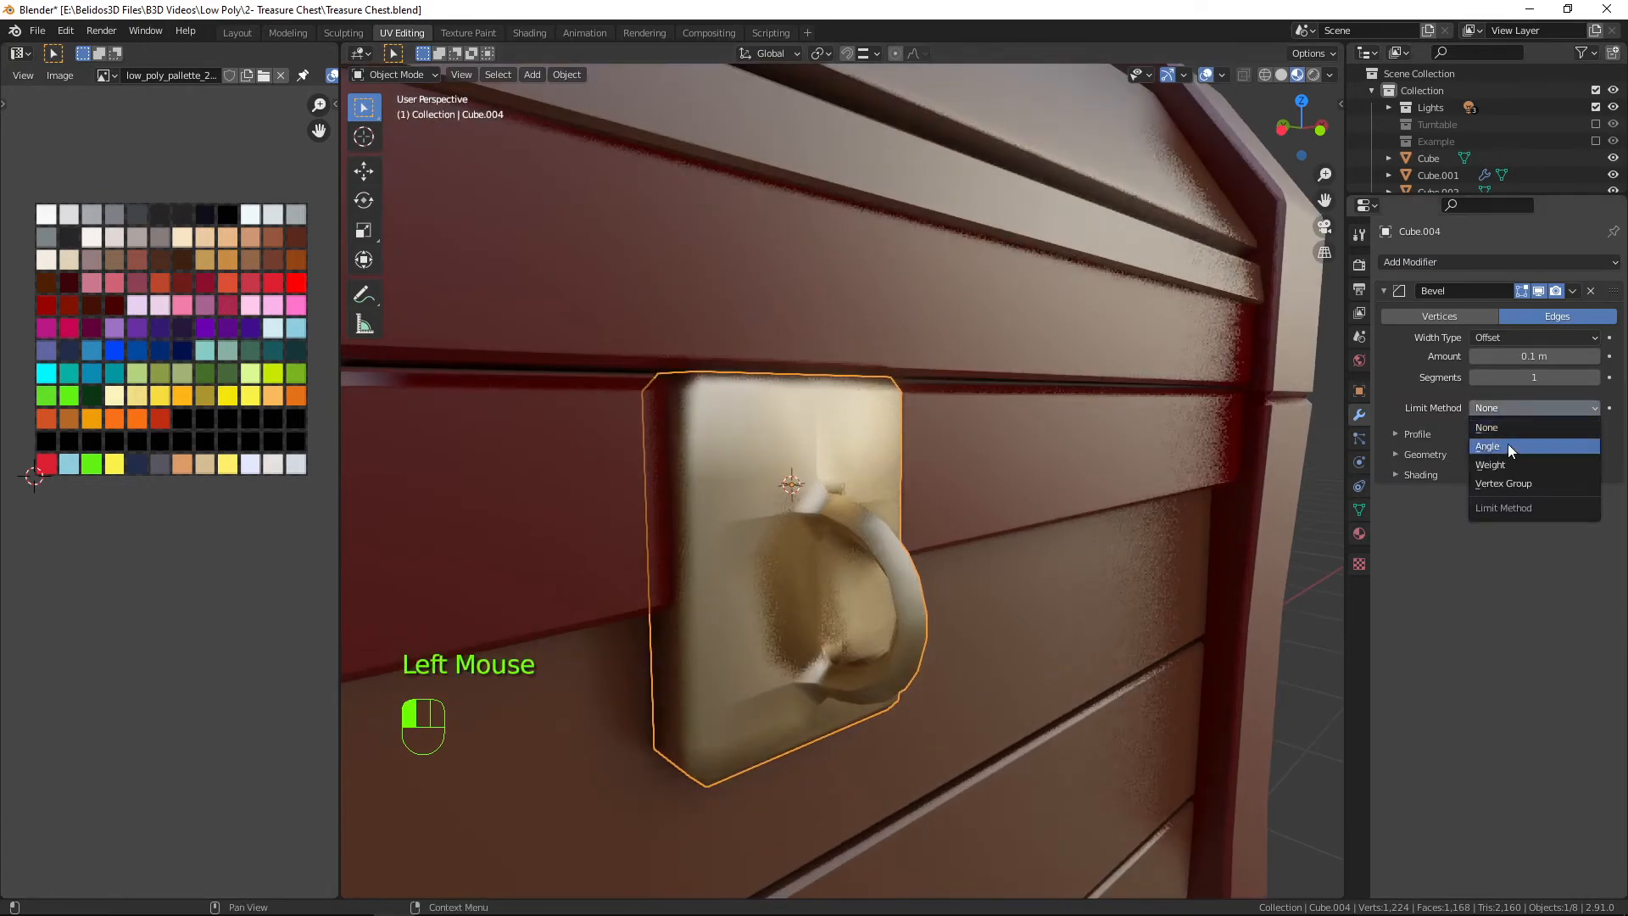
pyautogui.click(1507, 444)
# Reduce the Bevel modifier's amount to 0.01 m.
pyautogui.moveTo(1400, 495); pyautogui.dragTo(1450, 395, button='middle')
pyautogui.click(1479, 357)
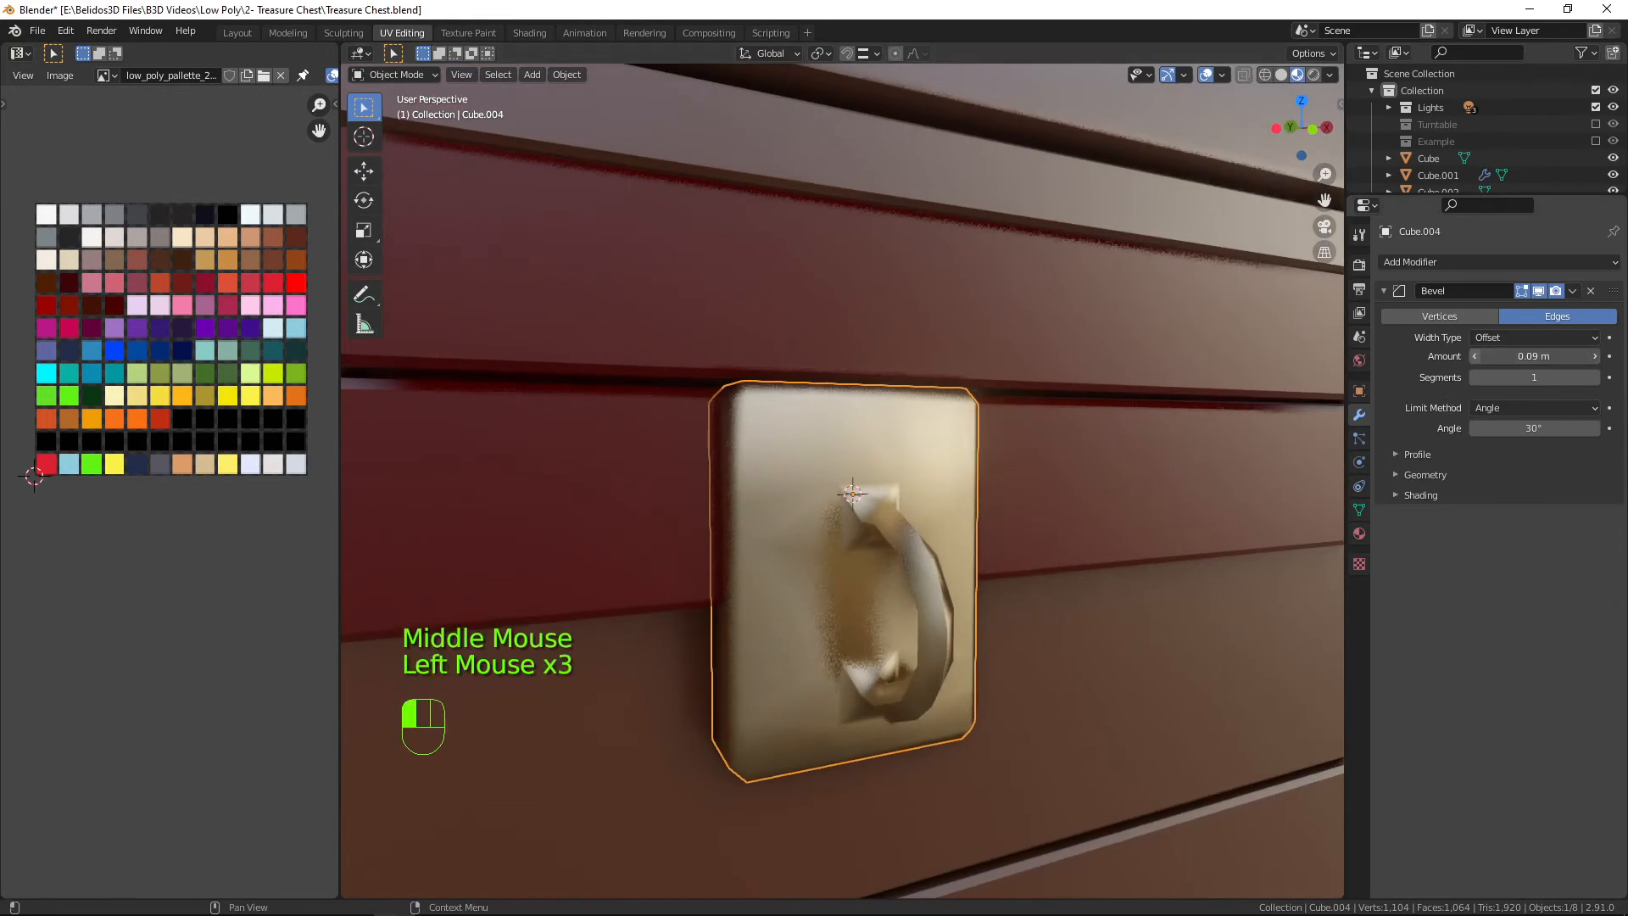
pyautogui.click(1473, 357)
pyautogui.click(1473, 356)
pyautogui.click(1473, 357)
pyautogui.click(1473, 357)
pyautogui.click(1474, 357)
pyautogui.click(1474, 357)
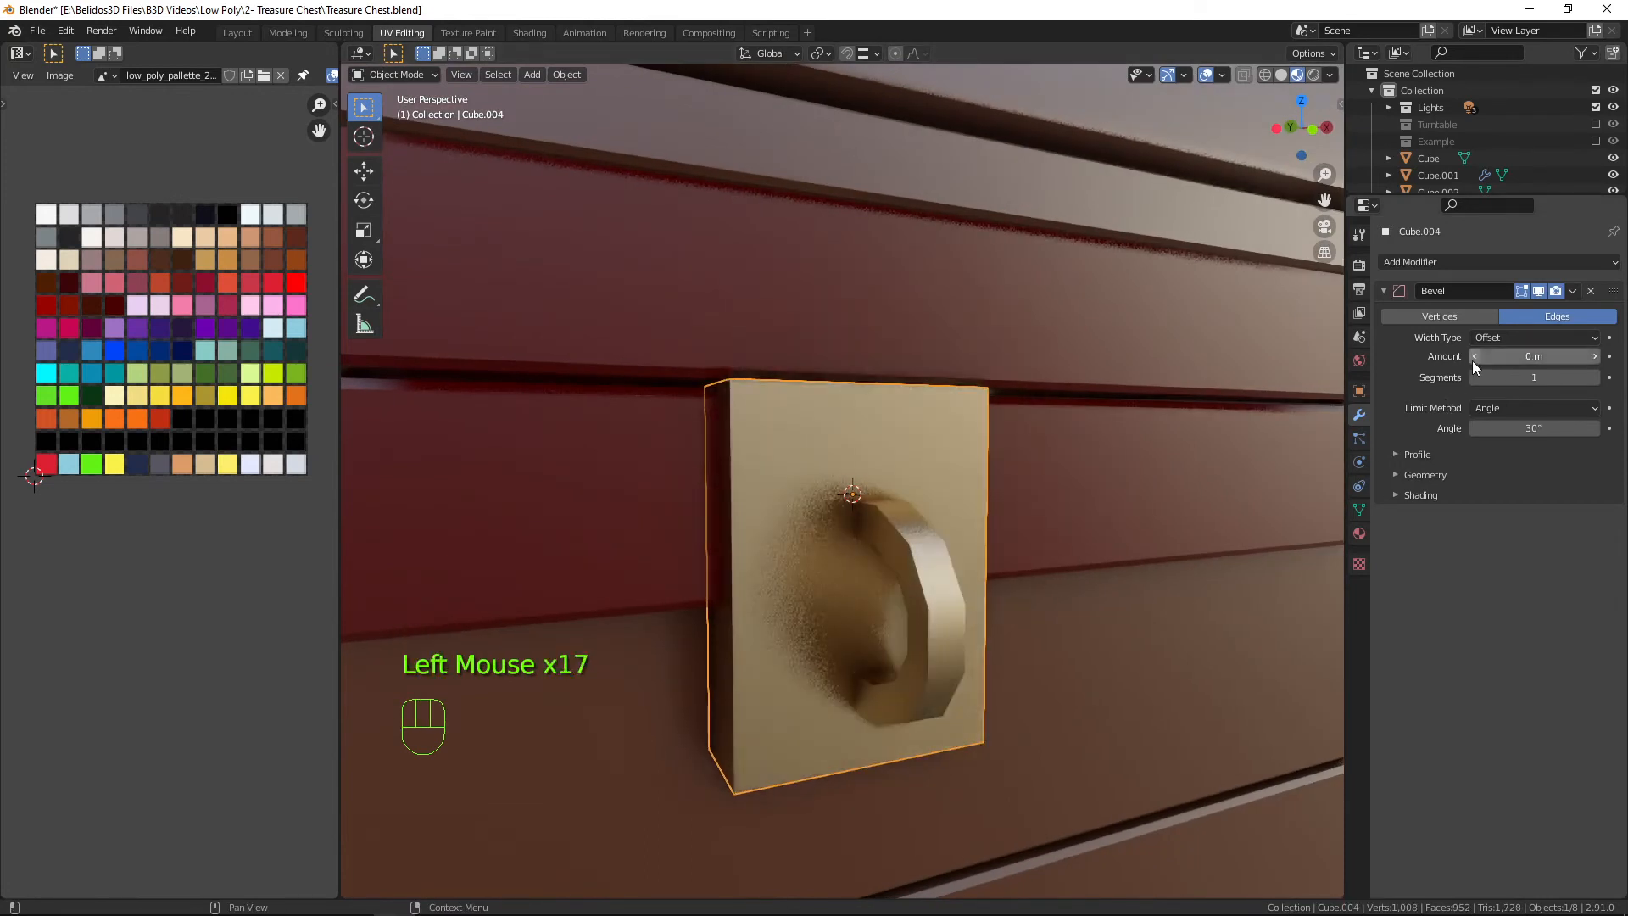
pyautogui.click(1594, 357)
# Set the lock plate's Bevel amount to 0.002 m.
pyautogui.scroll(1, 1579, 493)
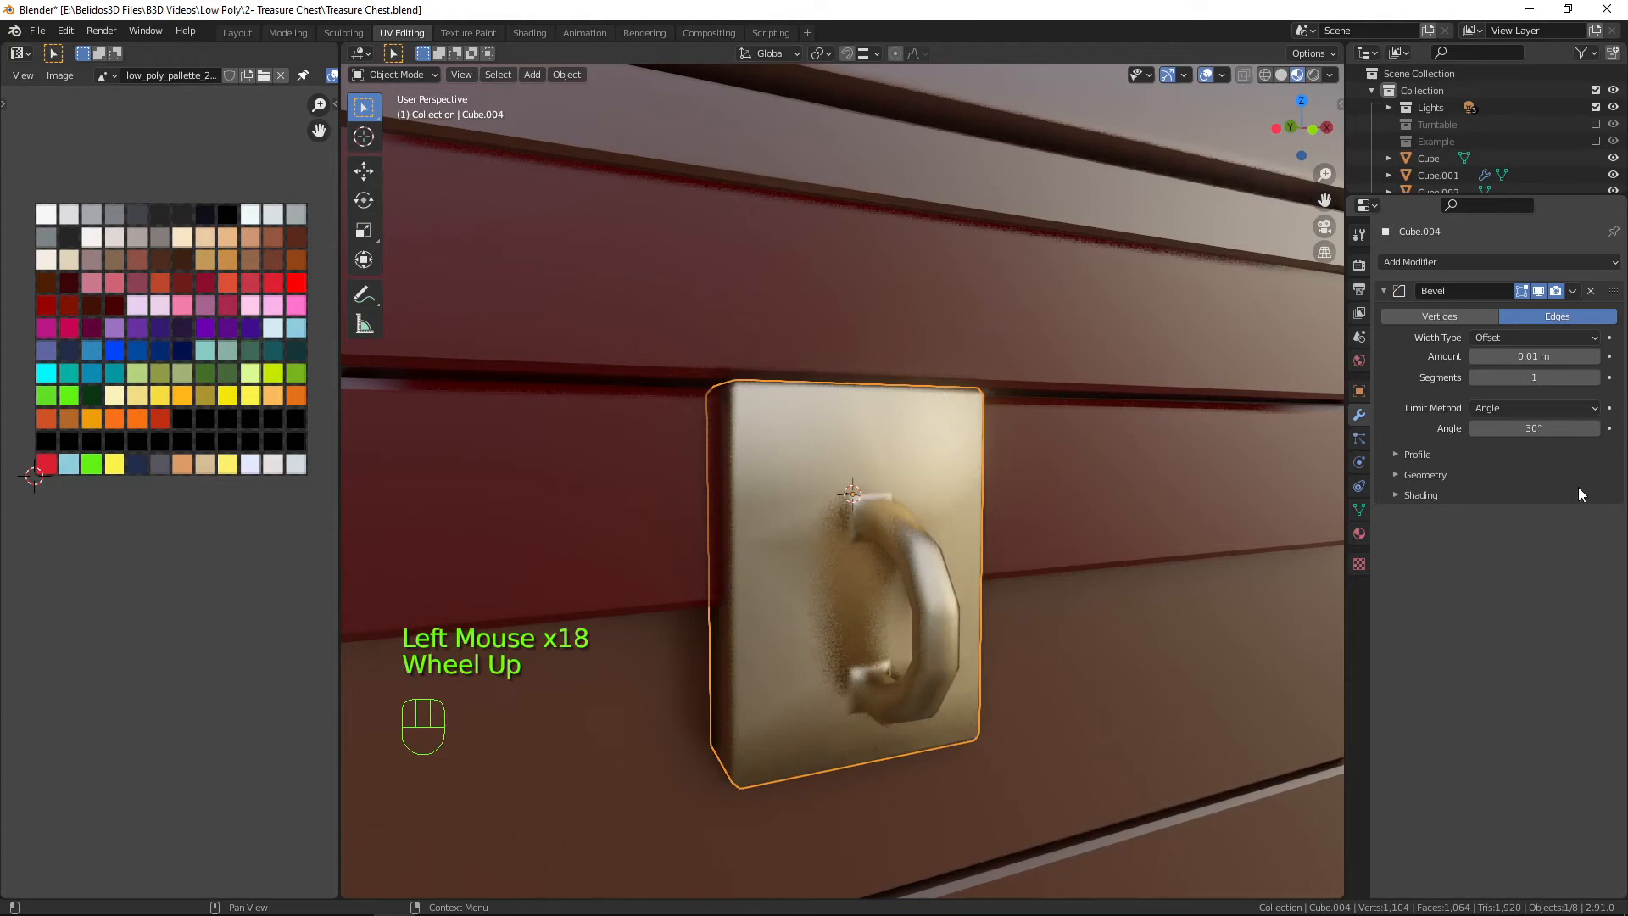
pyautogui.click(1536, 357)
pyautogui.press('BackSpace')
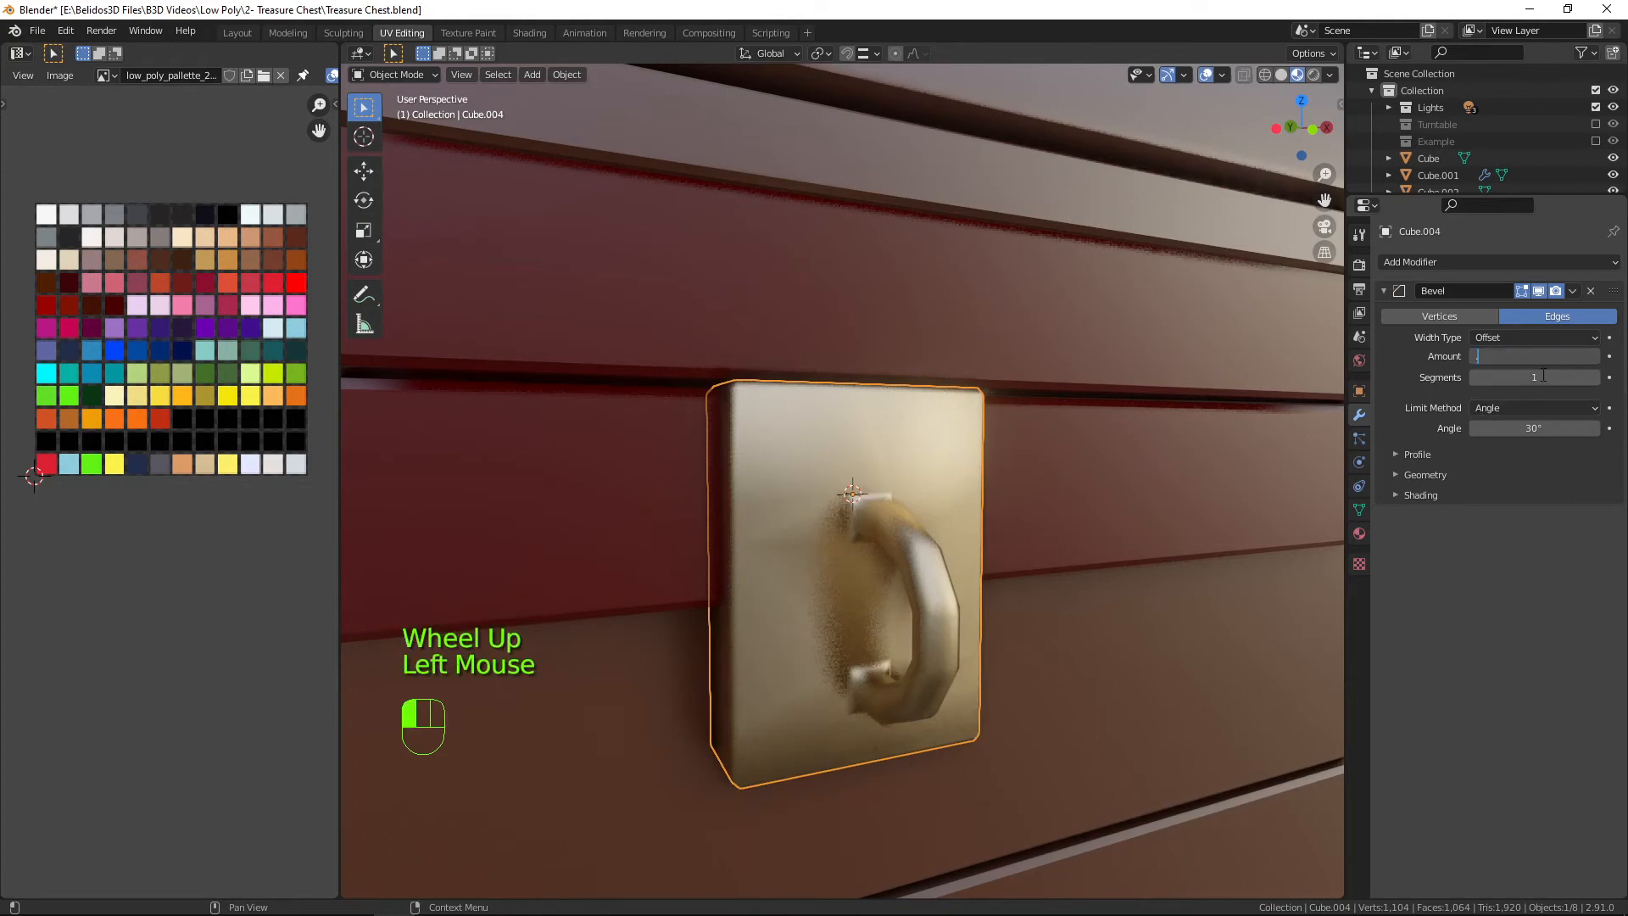
pyautogui.write('.002')
pyautogui.press('Return')
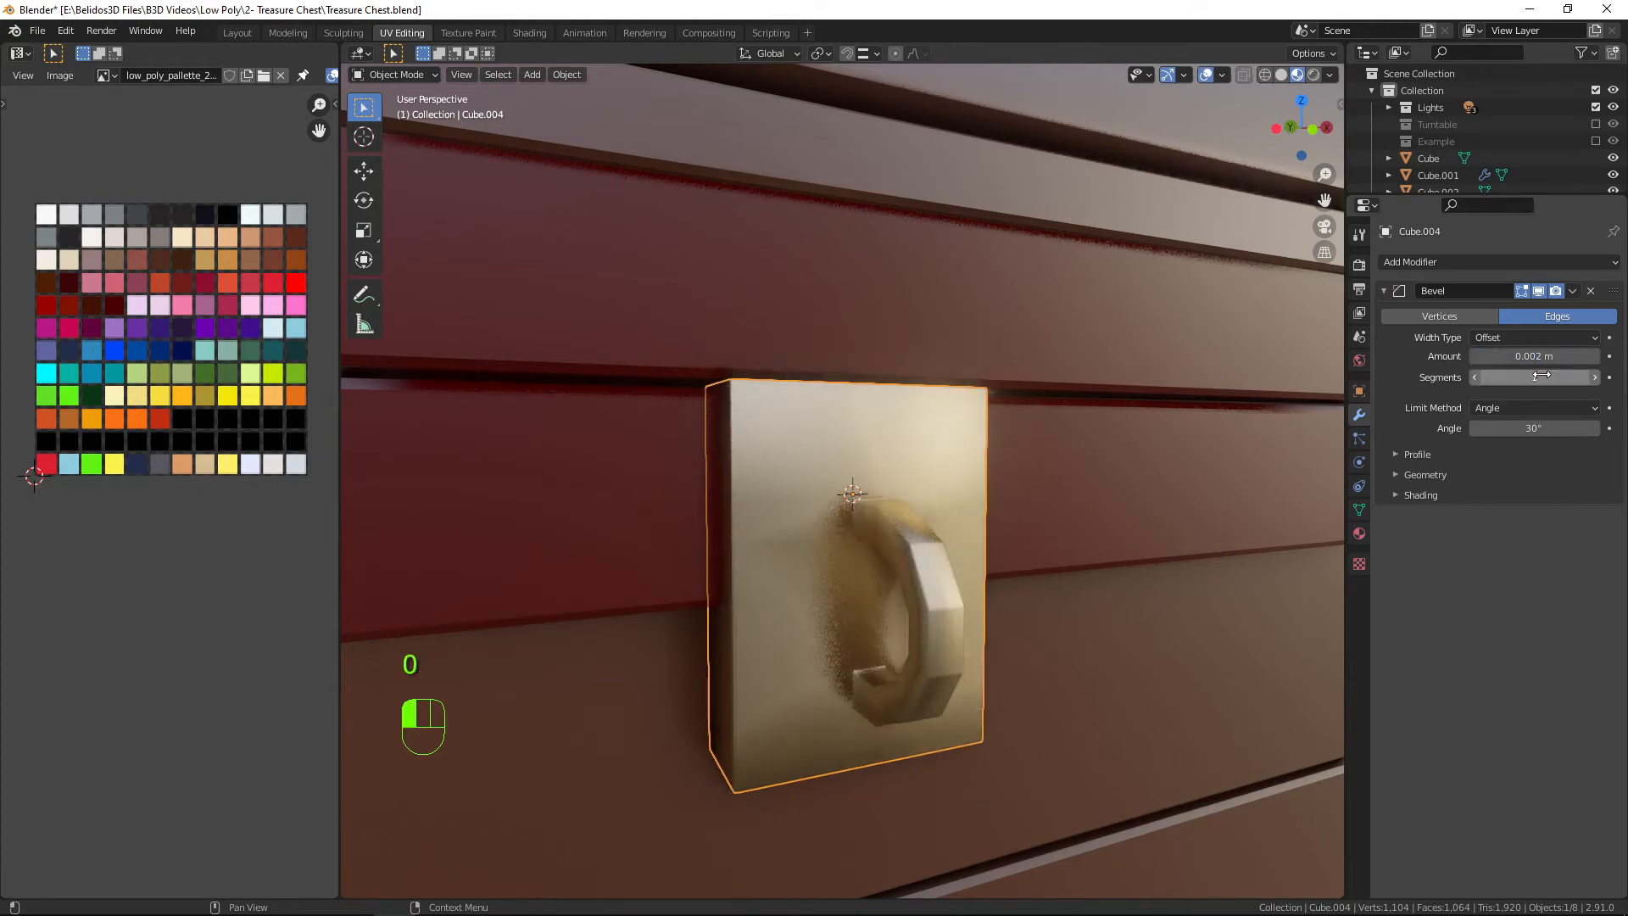
# Set the lock plate's Bevel amount to 0.005 m.
pyautogui.scroll(-1, 1139, 492)
pyautogui.moveTo(1139, 492); pyautogui.dragTo(957, 543, button='middle')
pyautogui.click(1531, 356)
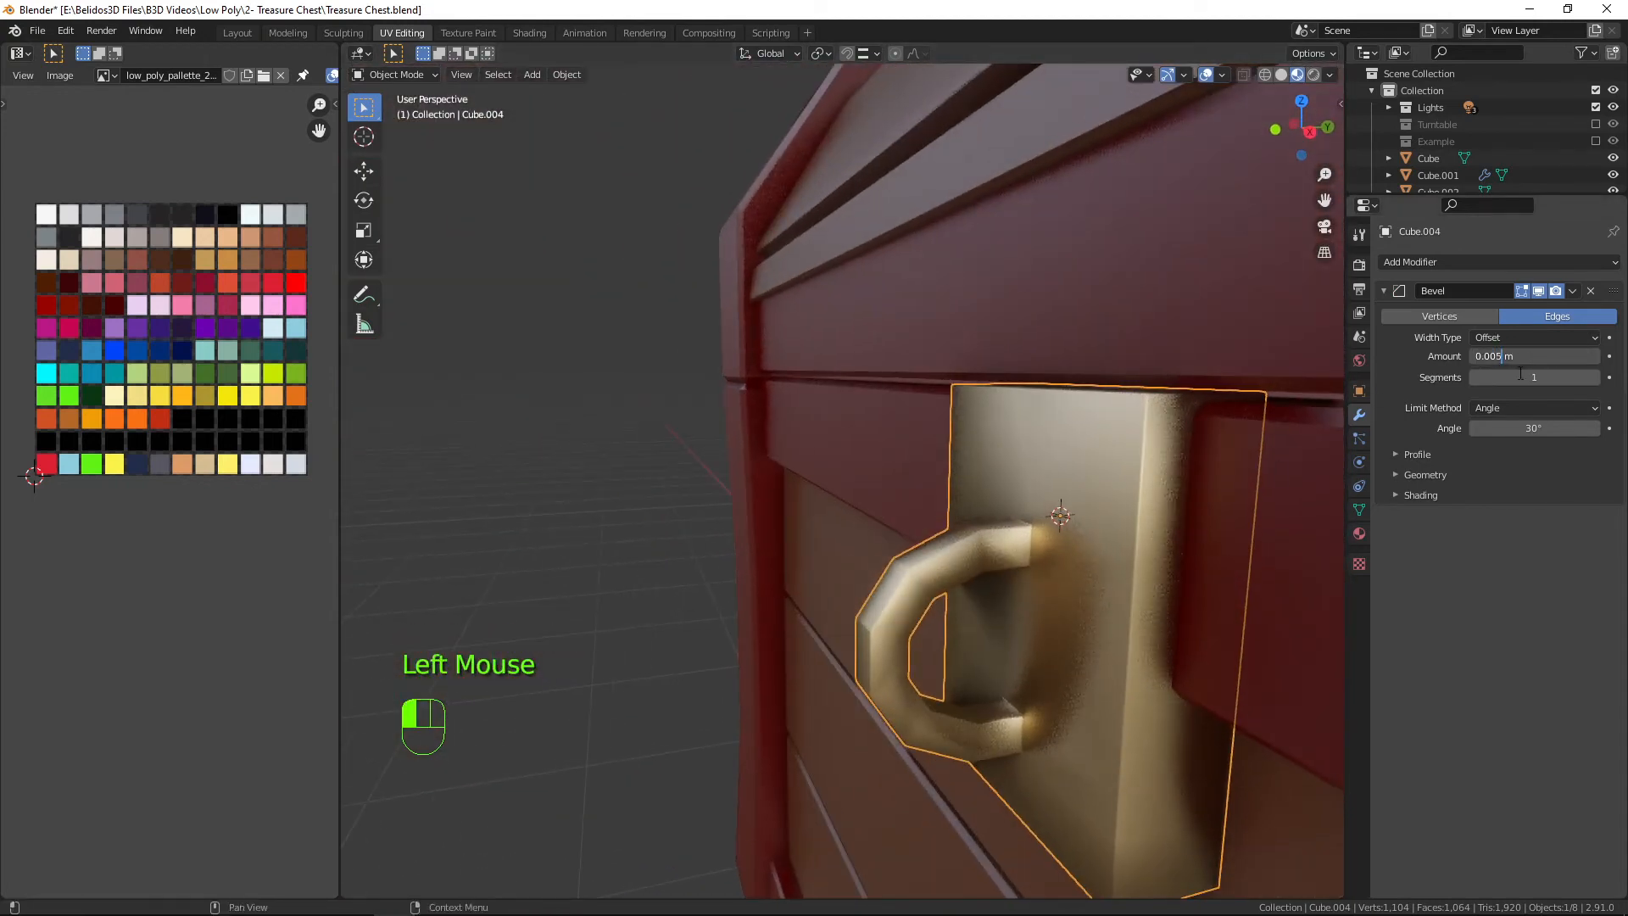
pyautogui.click(1519, 374)
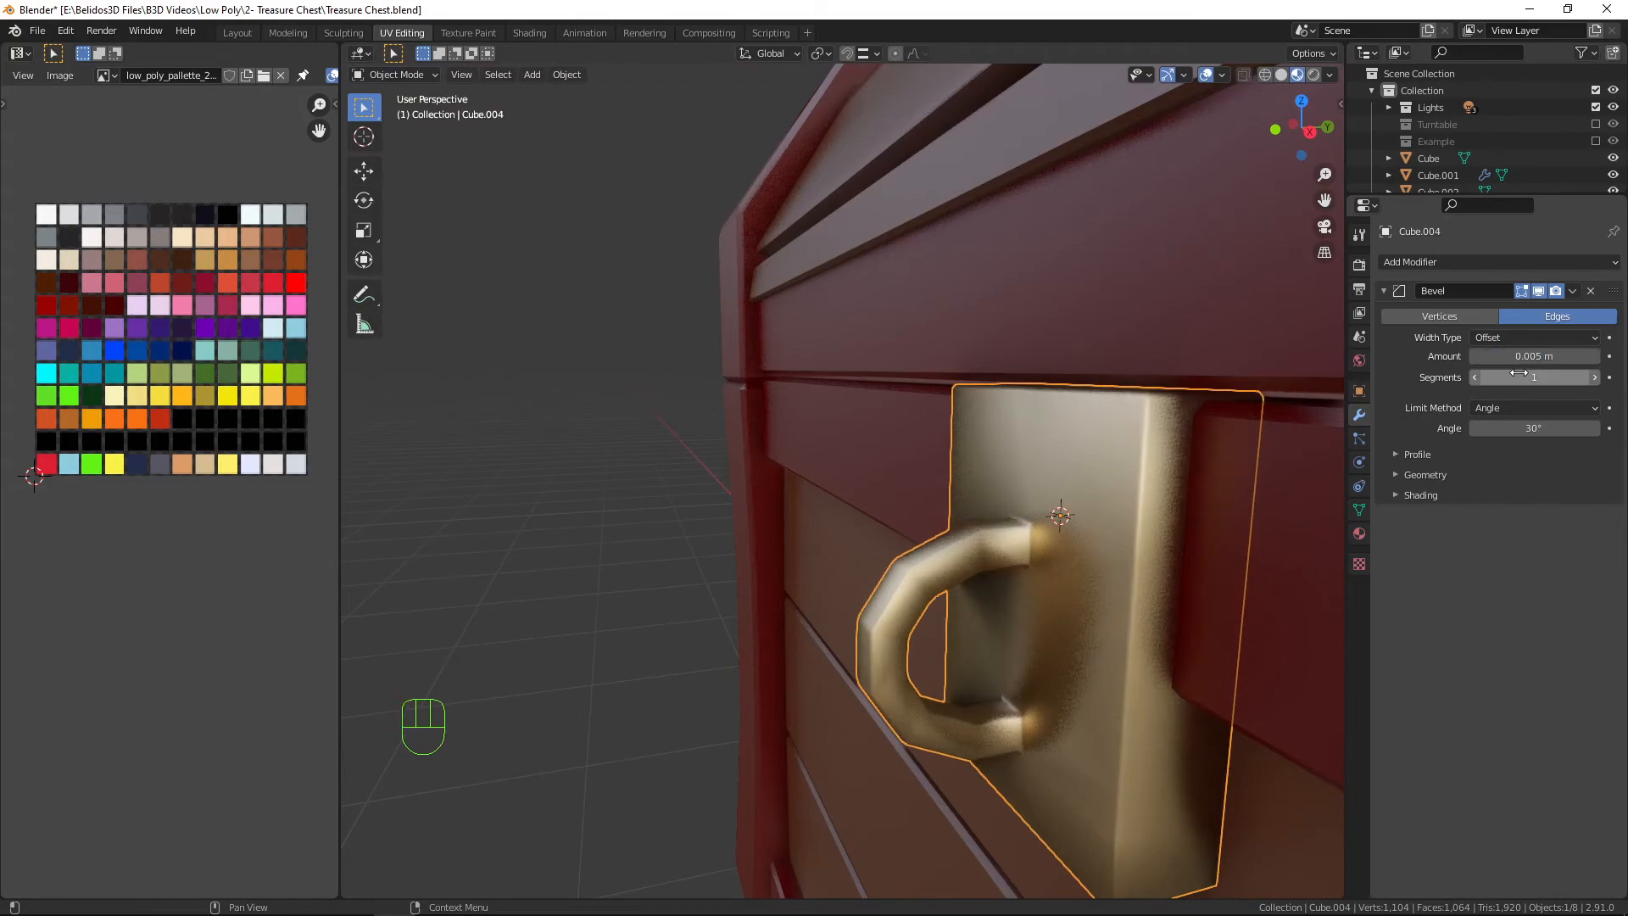
# In Edit Mode with X-ray on, select the lock plate's front part and handle and move them about 0.029 m along Y toward the chest.
pyautogui.scroll(-2, 949, 424)
pyautogui.moveTo(949, 424)
pyautogui.mouseDown(button='middle')
pyautogui.moveTo(1085, 417)
pyautogui.moveTo(1237, 358)
pyautogui.moveTo(1292, 359)
pyautogui.moveTo(1300, 406)
pyautogui.moveTo(357, 354)
pyautogui.moveTo(422, 379)
pyautogui.moveTo(1131, 378)
pyautogui.moveTo(890, 411)
pyautogui.moveTo(943, 439)
pyautogui.mouseUp(button='middle')
pyautogui.scroll(-2, 1102, 403)
pyautogui.press('Tab')
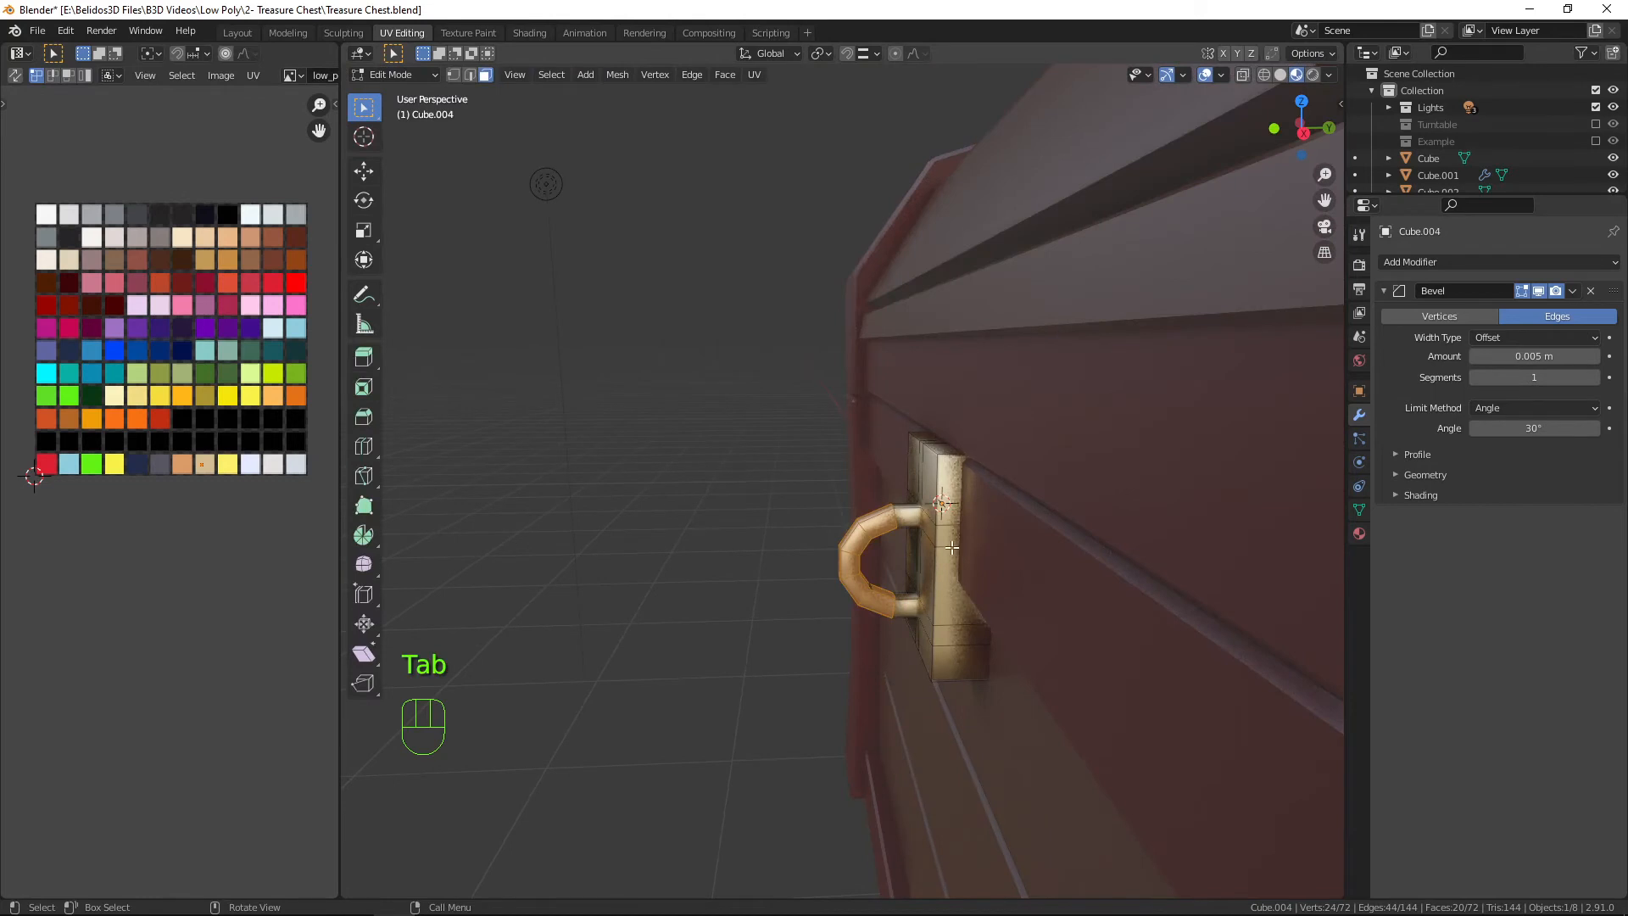
pyautogui.hotkey('alt', 'z')
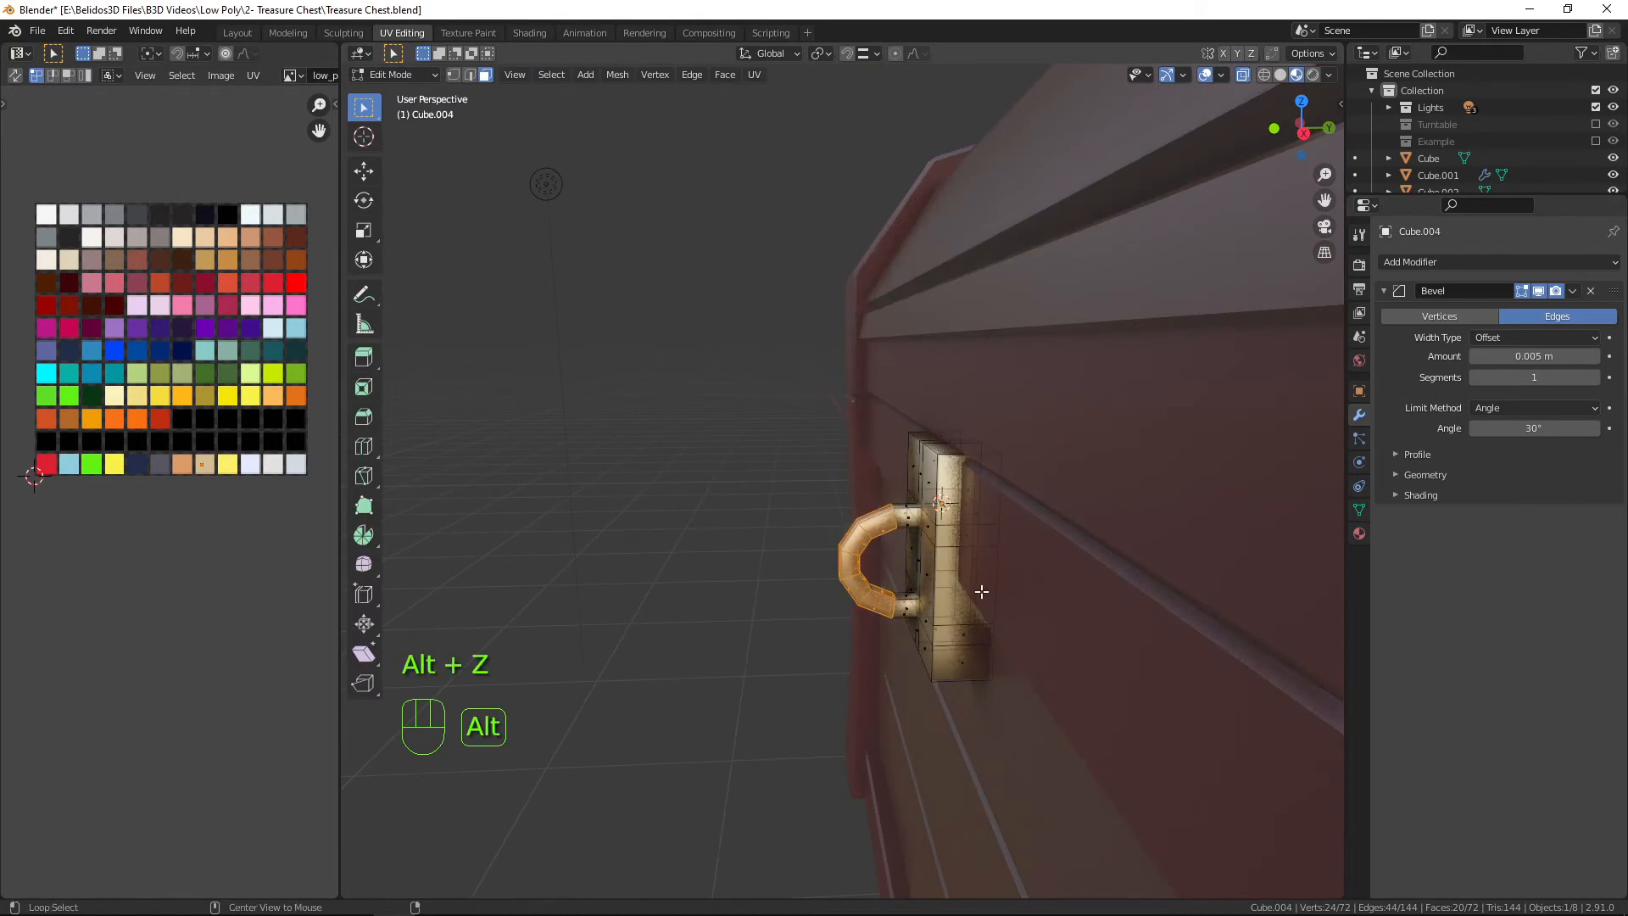
pyautogui.moveTo(952, 548); pyautogui.dragTo(921, 573, button='middle')
pyautogui.moveTo(725, 311); pyautogui.dragTo(924, 805)
pyautogui.moveTo(924, 805); pyautogui.dragTo(930, 822, button='middle')
pyautogui.press('g')
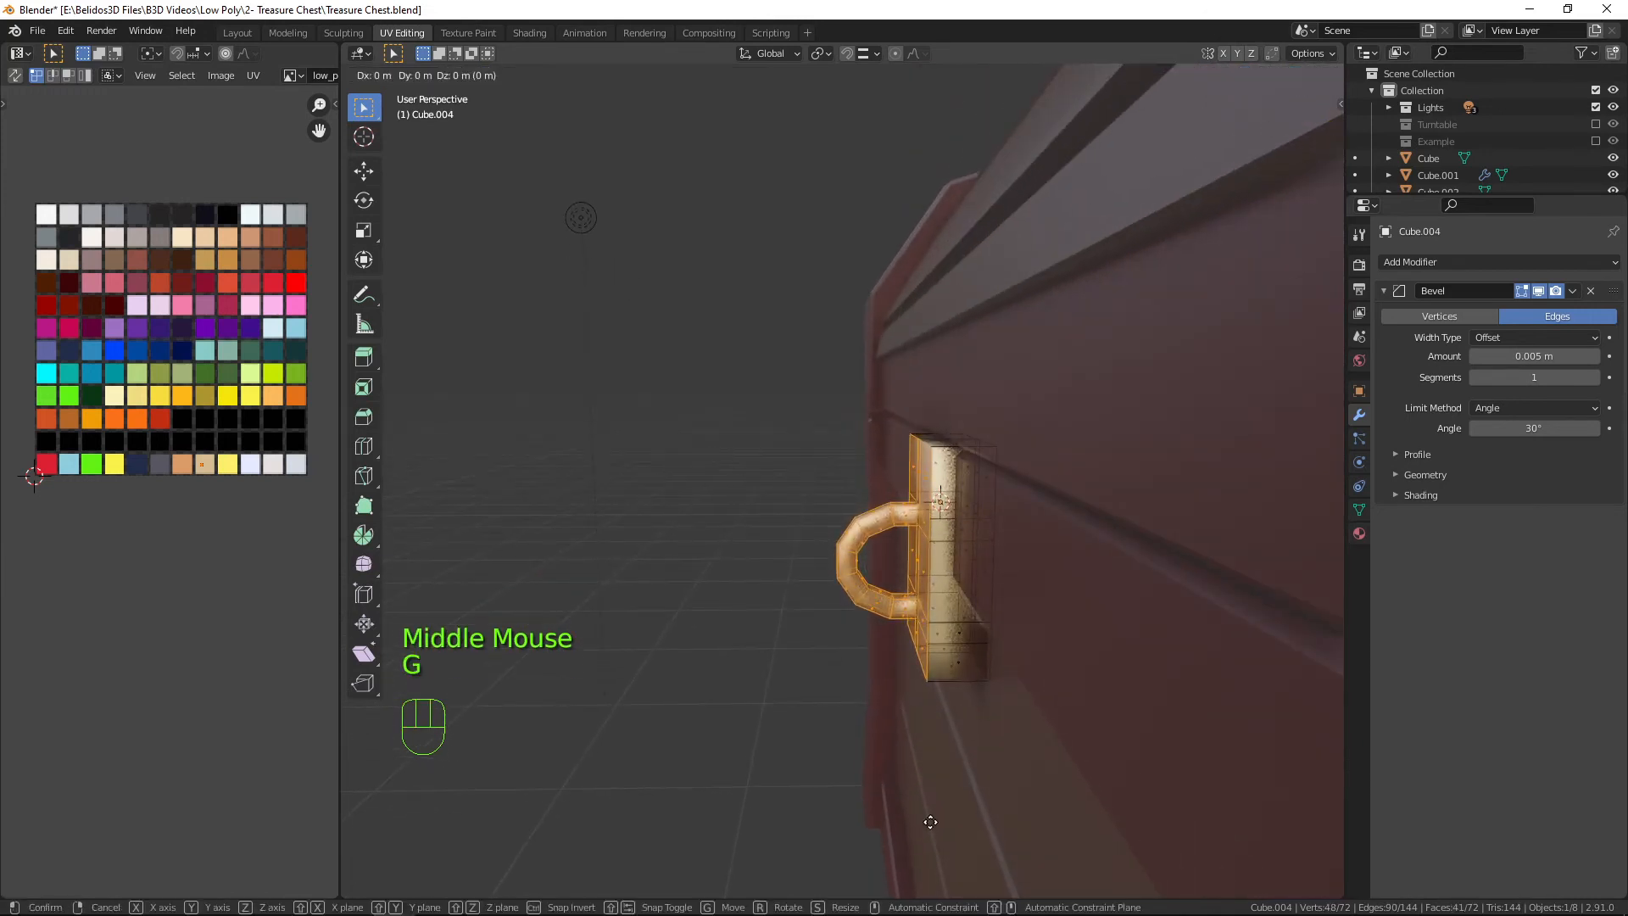
pyautogui.press('y')
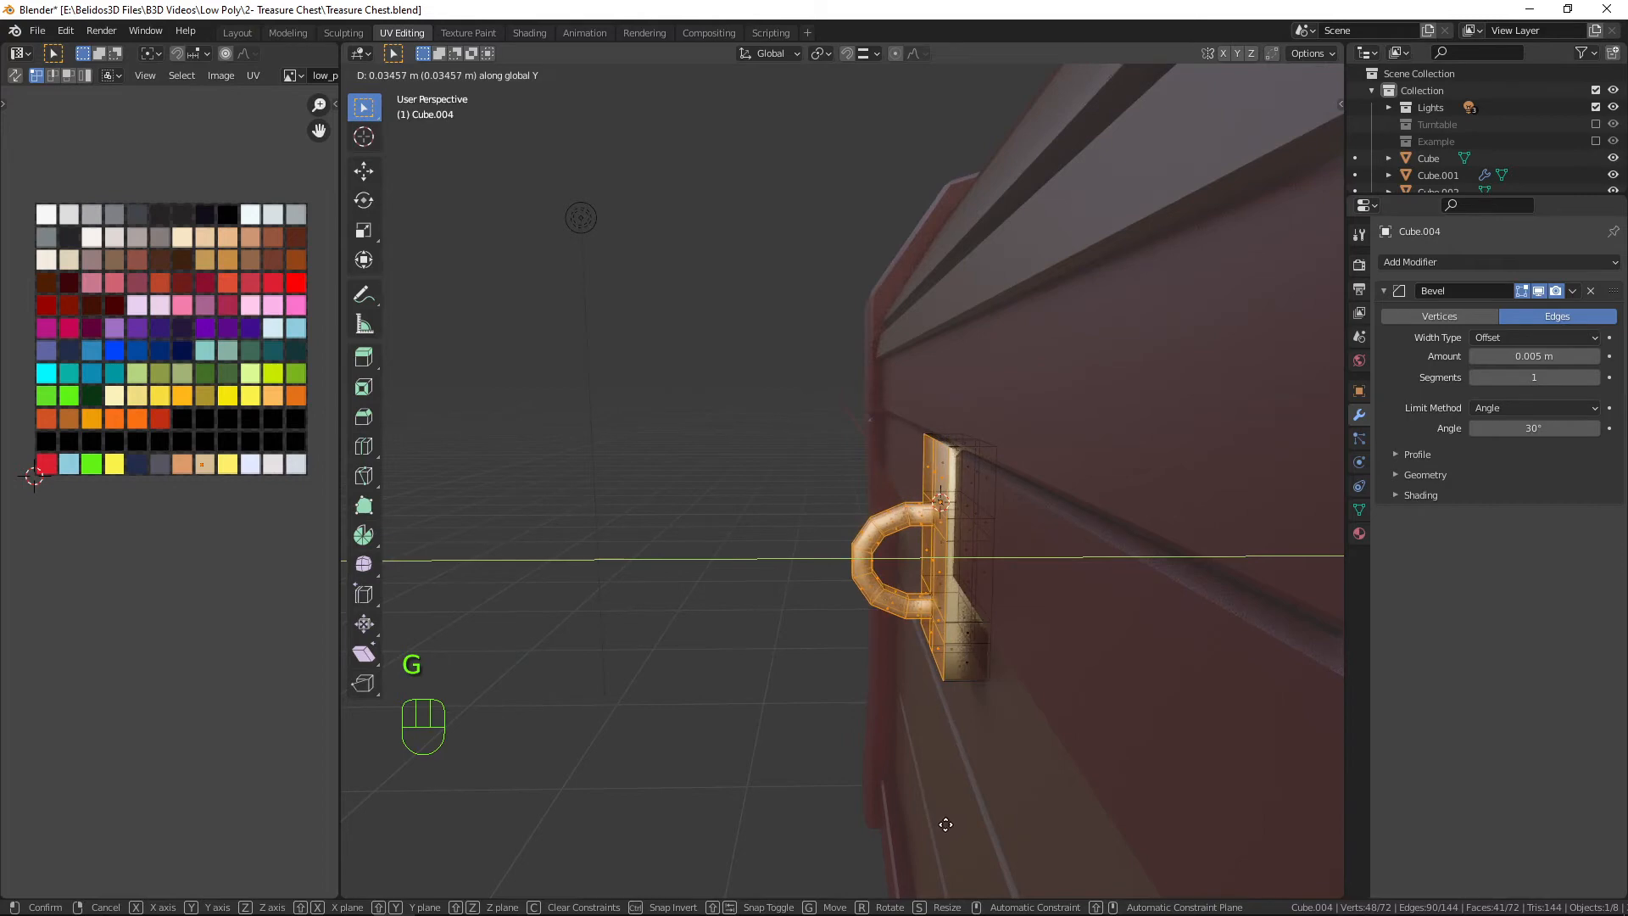
pyautogui.click(943, 824)
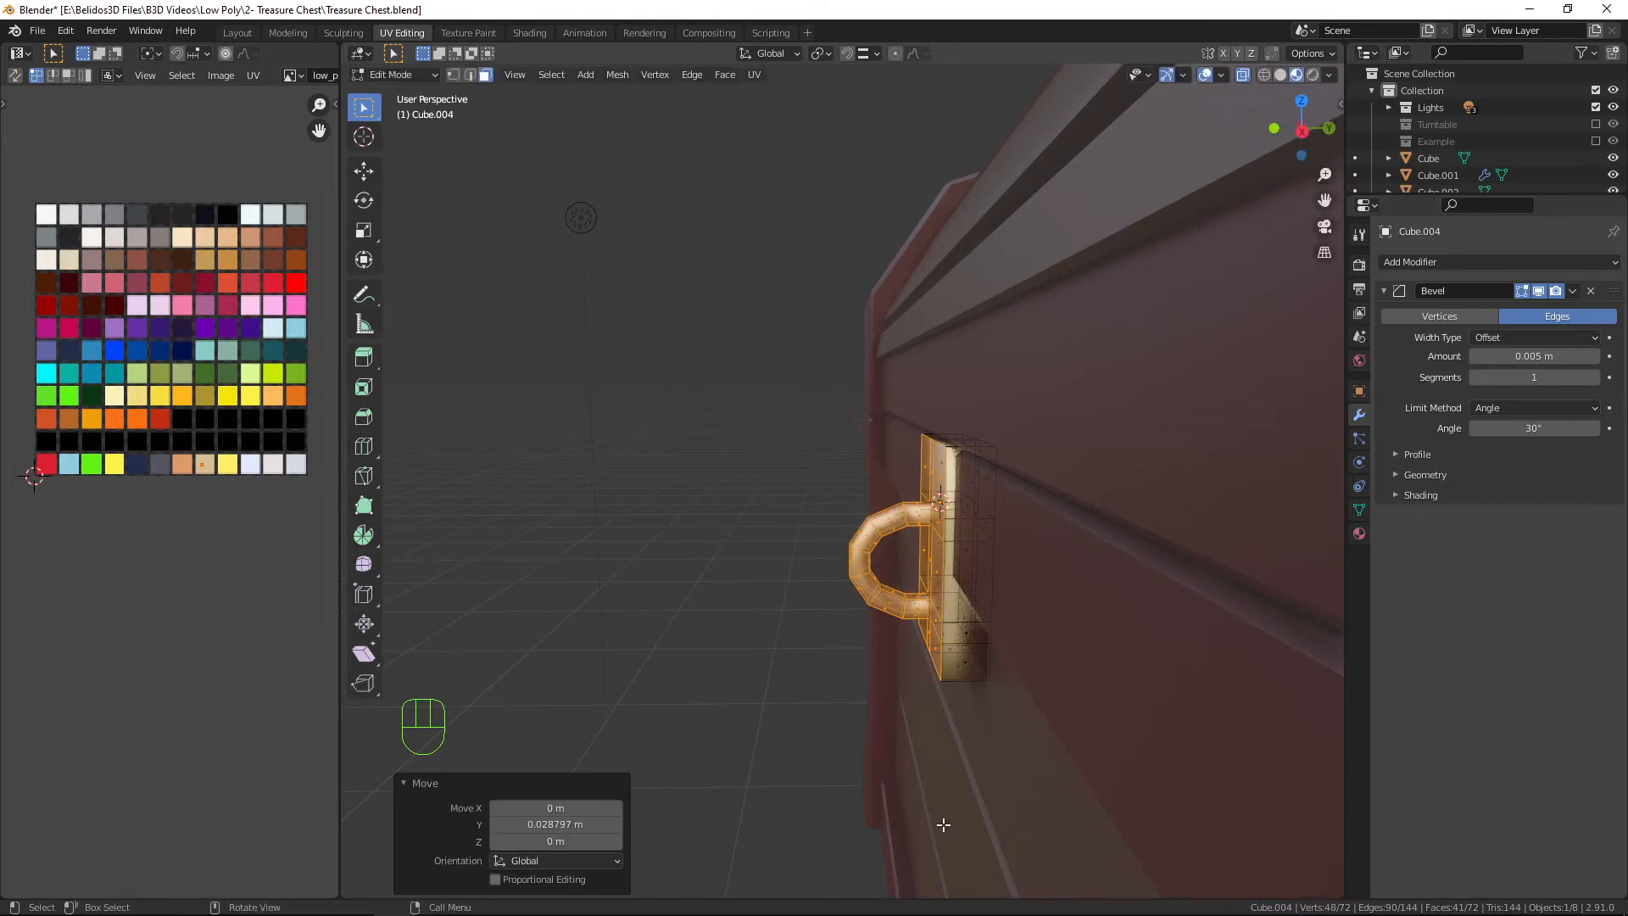
# Turn X-ray off, leave Edit Mode and apply the lock plate's Bevel modifier.
pyautogui.moveTo(943, 824); pyautogui.dragTo(1164, 753, button='middle')
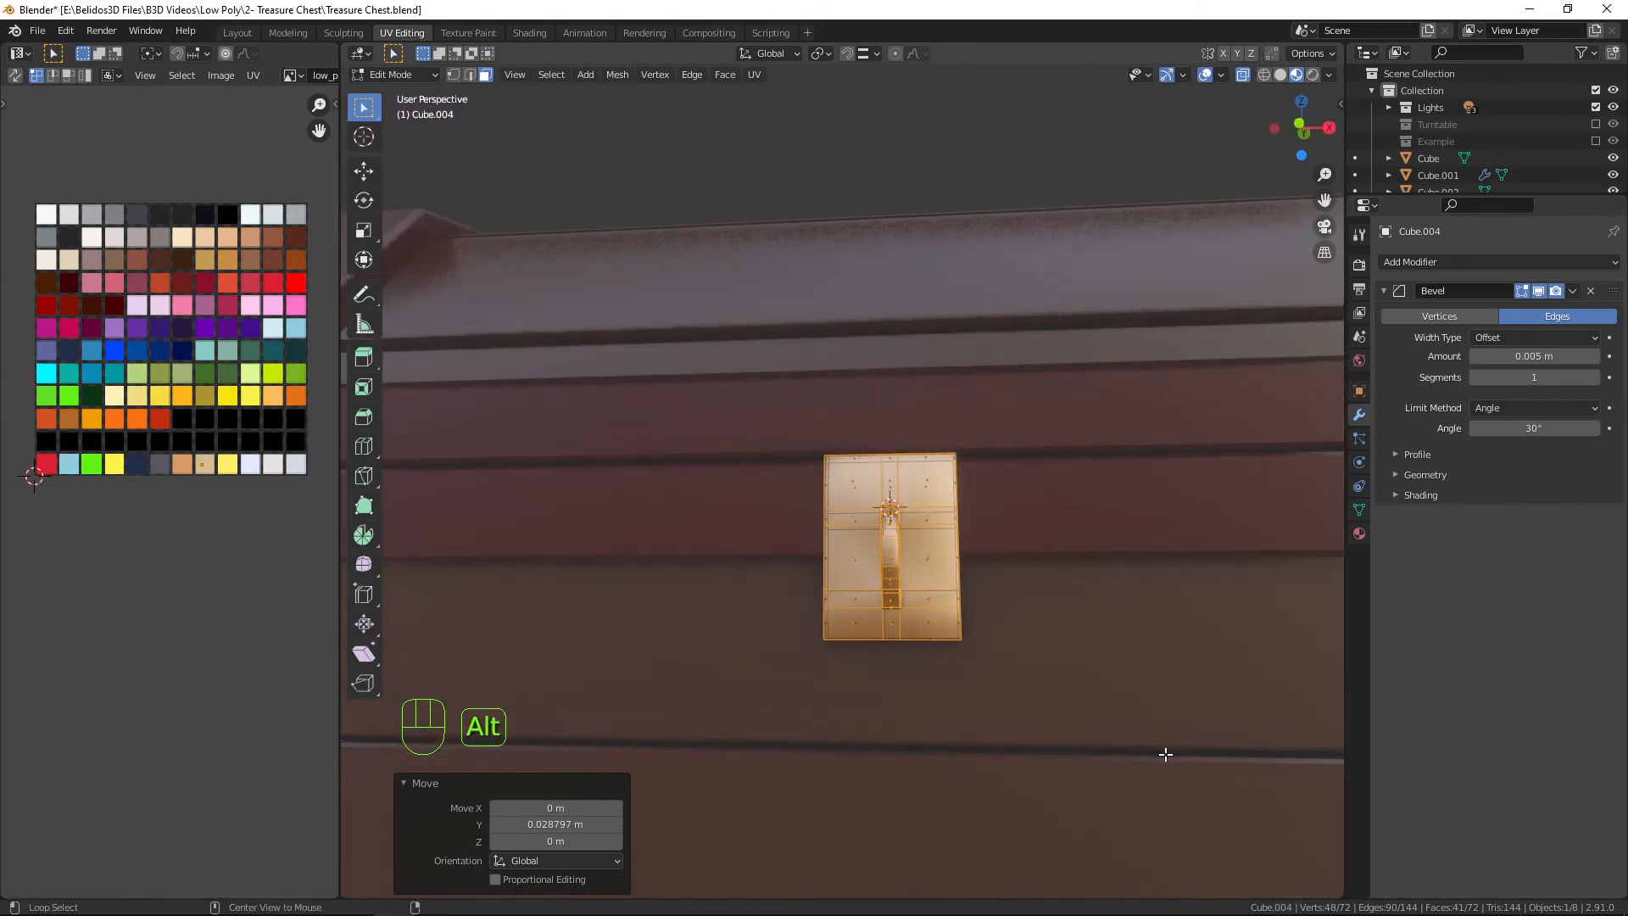
pyautogui.hotkey('alt', 'z')
pyautogui.scroll(-1, 1212, 528)
pyautogui.press('Tab')
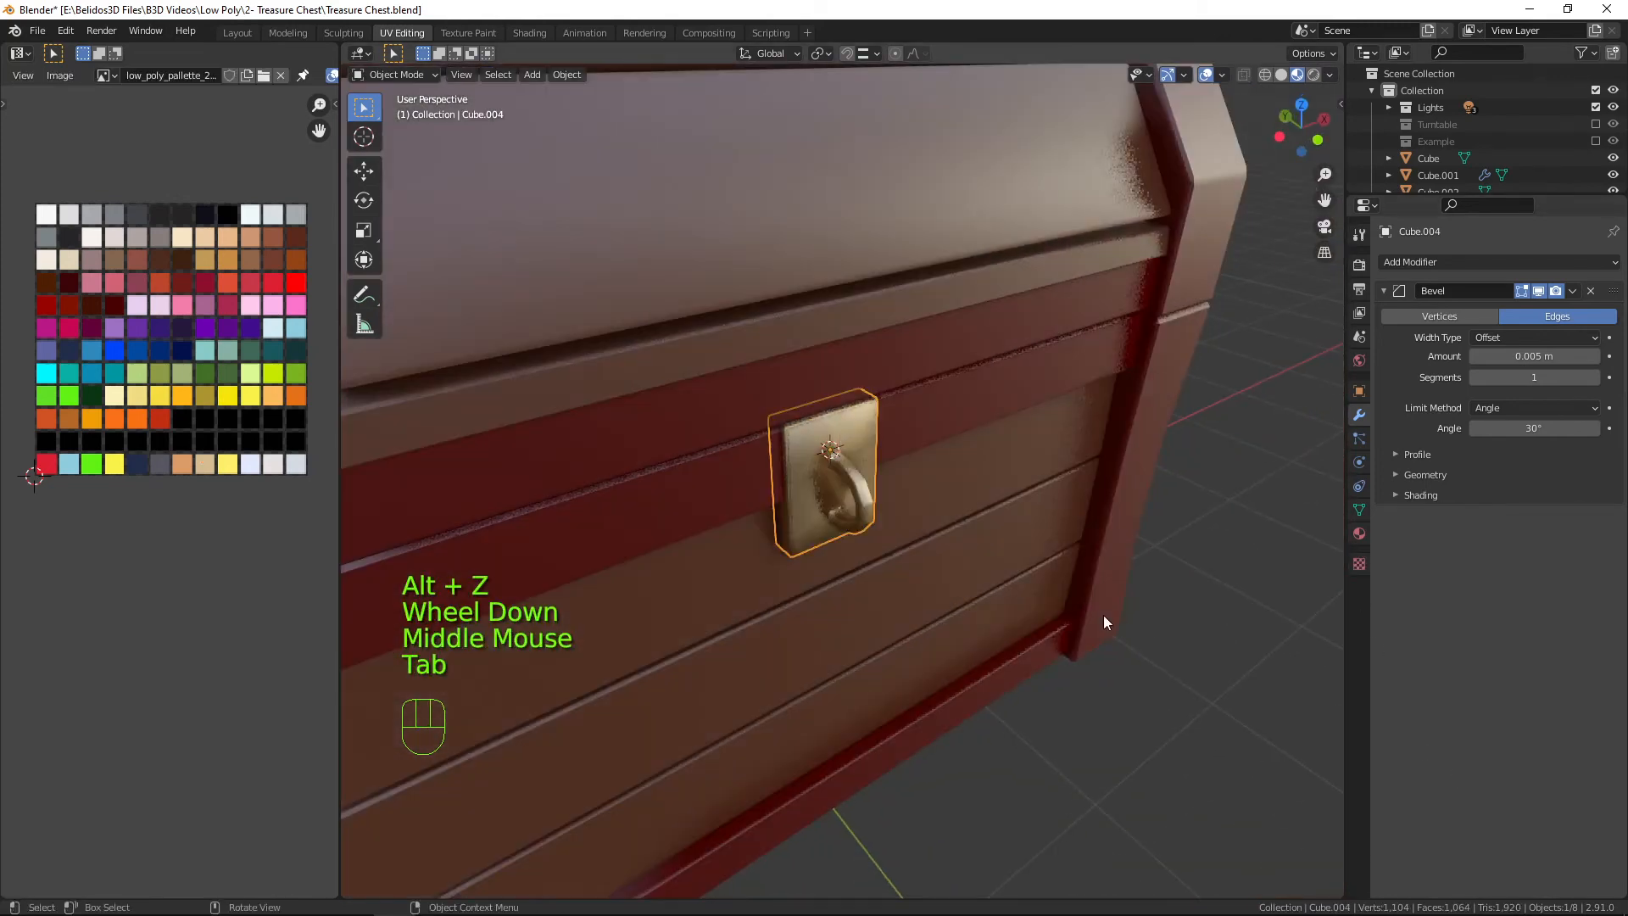
pyautogui.keyDown('shift'); pyautogui.moveTo(1101, 621); pyautogui.dragTo(1274, 465, button='middle'); pyautogui.keyUp('shift')
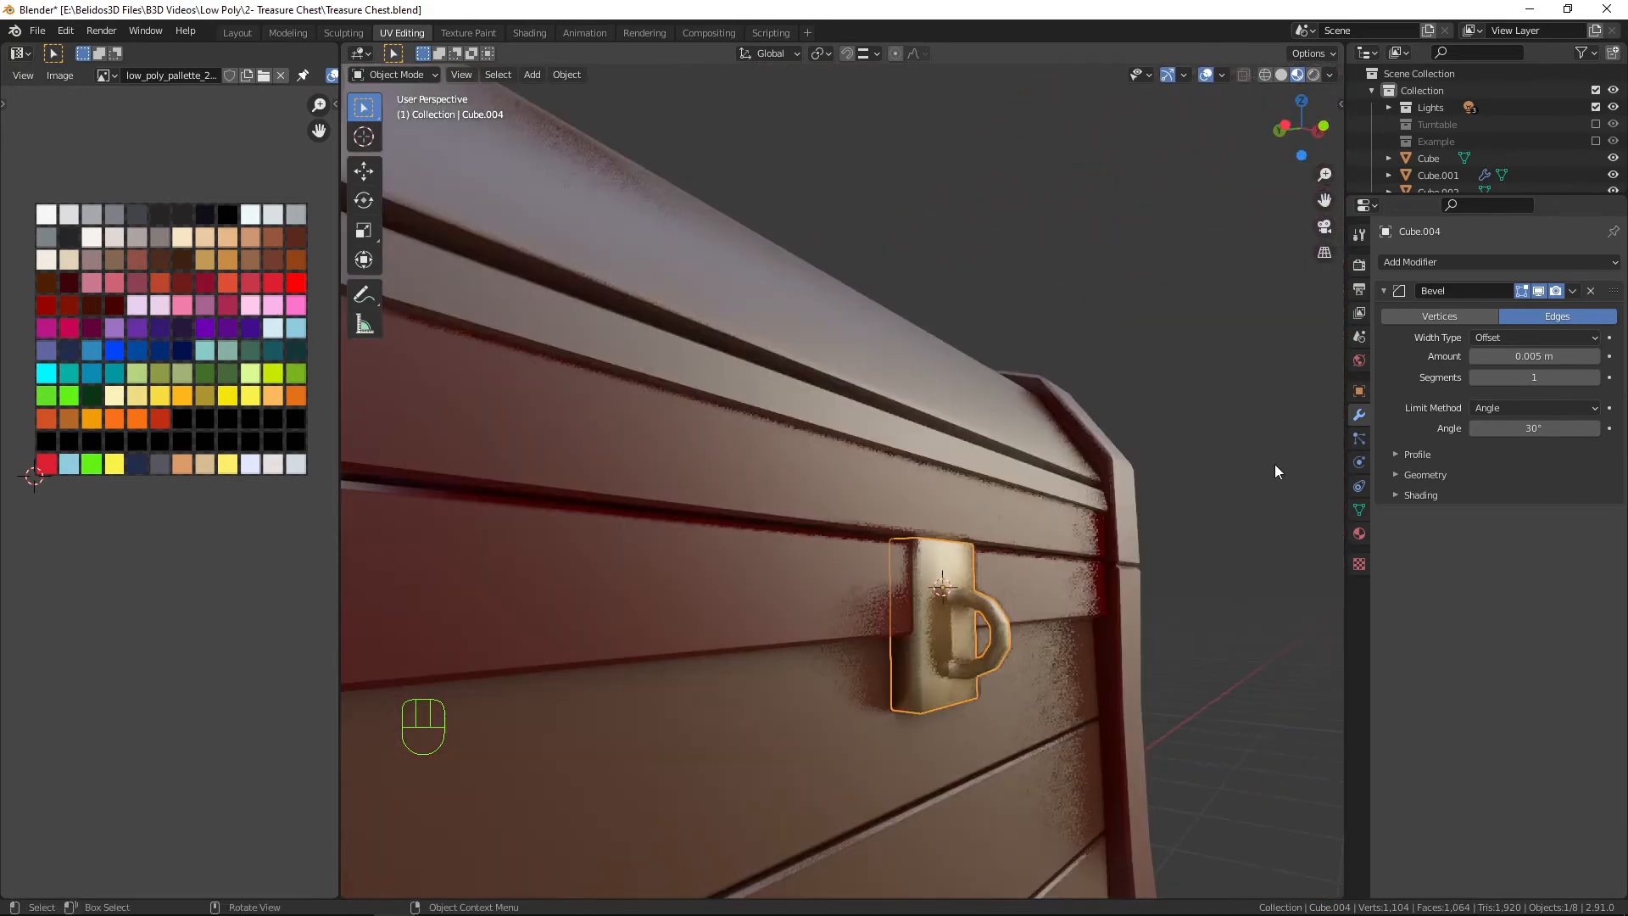
pyautogui.hotkey('ctrl', 'a')
# Select the lock plate object and enter Edit Mode on it.
pyautogui.moveTo(1068, 619); pyautogui.dragTo(1031, 638, button='middle')
pyautogui.scroll(3, 963, 592)
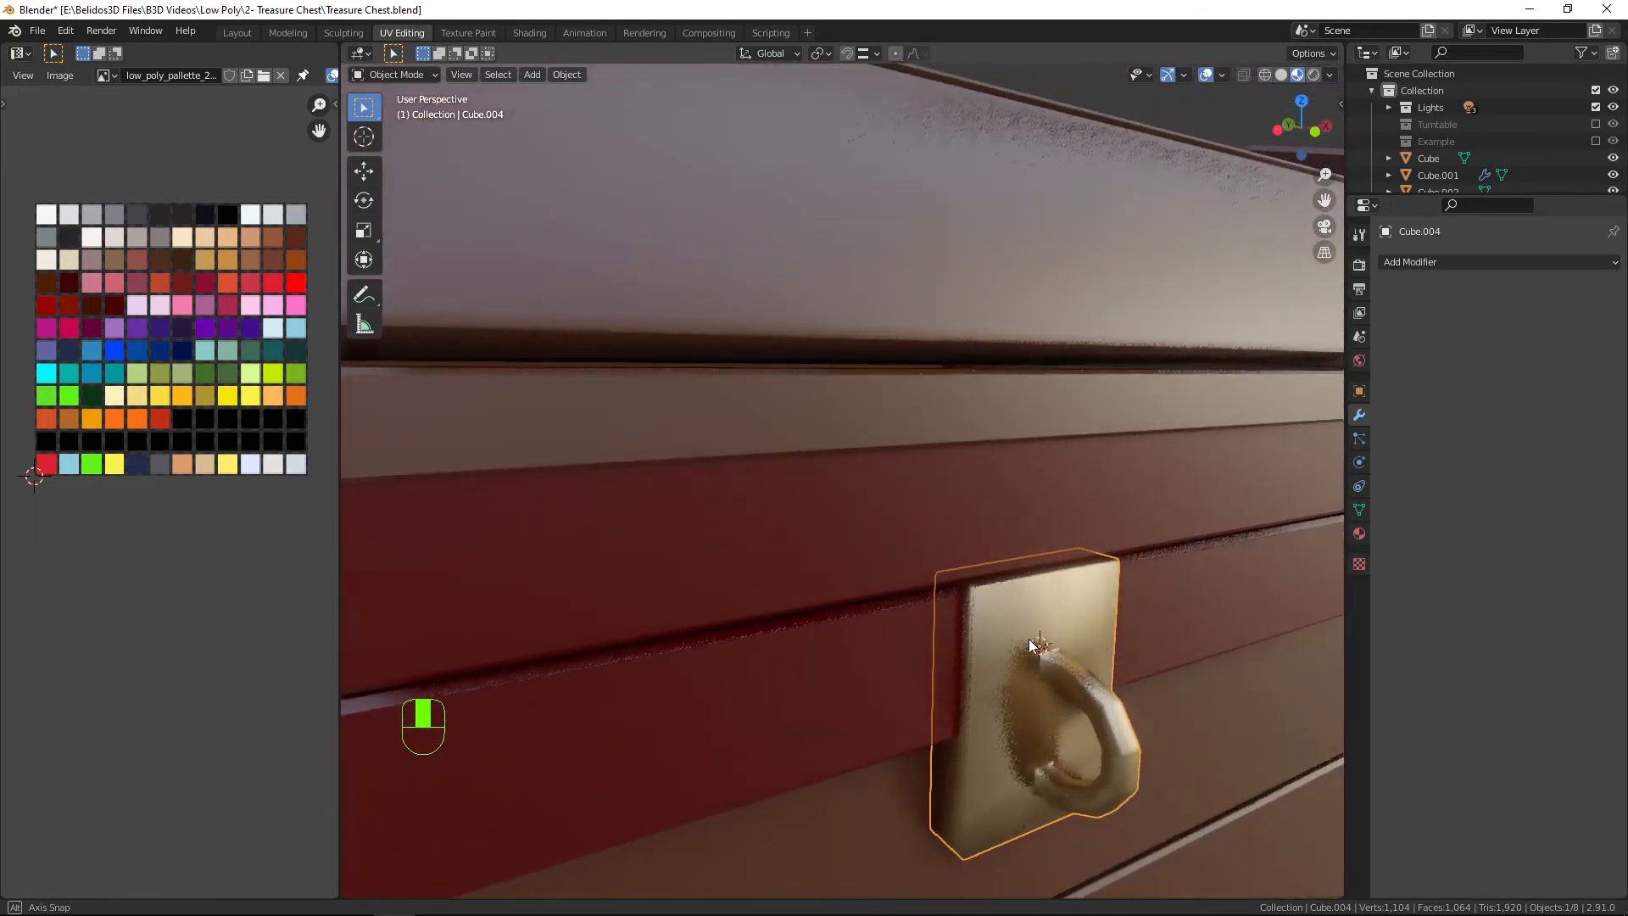
pyautogui.click(1033, 631)
pyautogui.doubleClick(1014, 628)
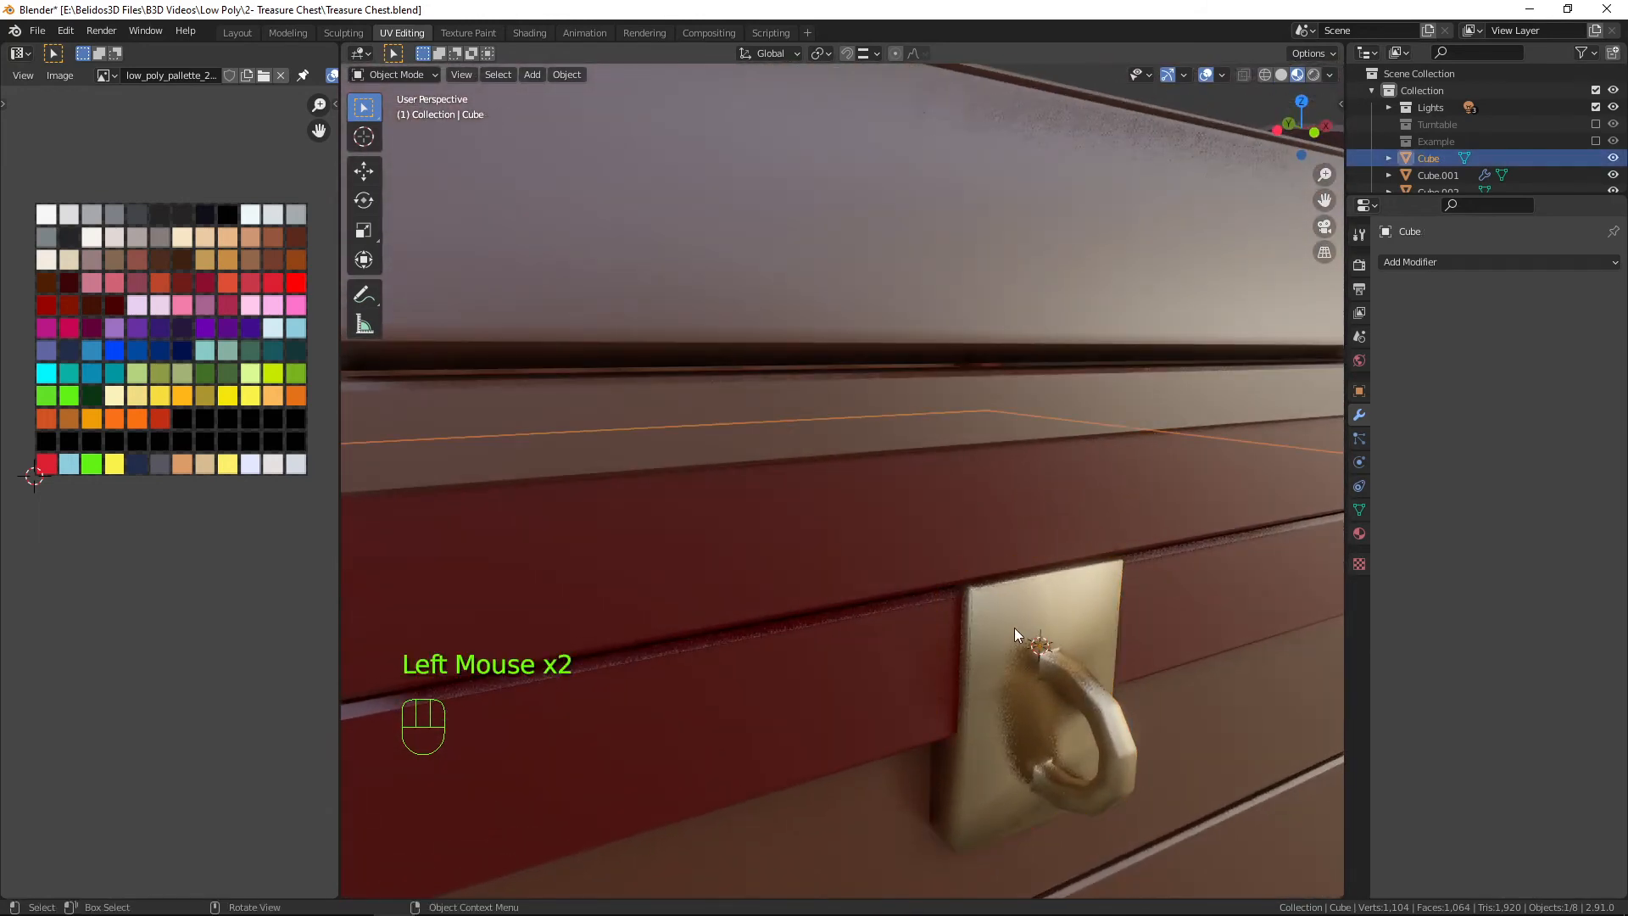
pyautogui.press('Tab')
pyautogui.click(981, 647)
pyautogui.press('Tab')
pyautogui.click(983, 644)
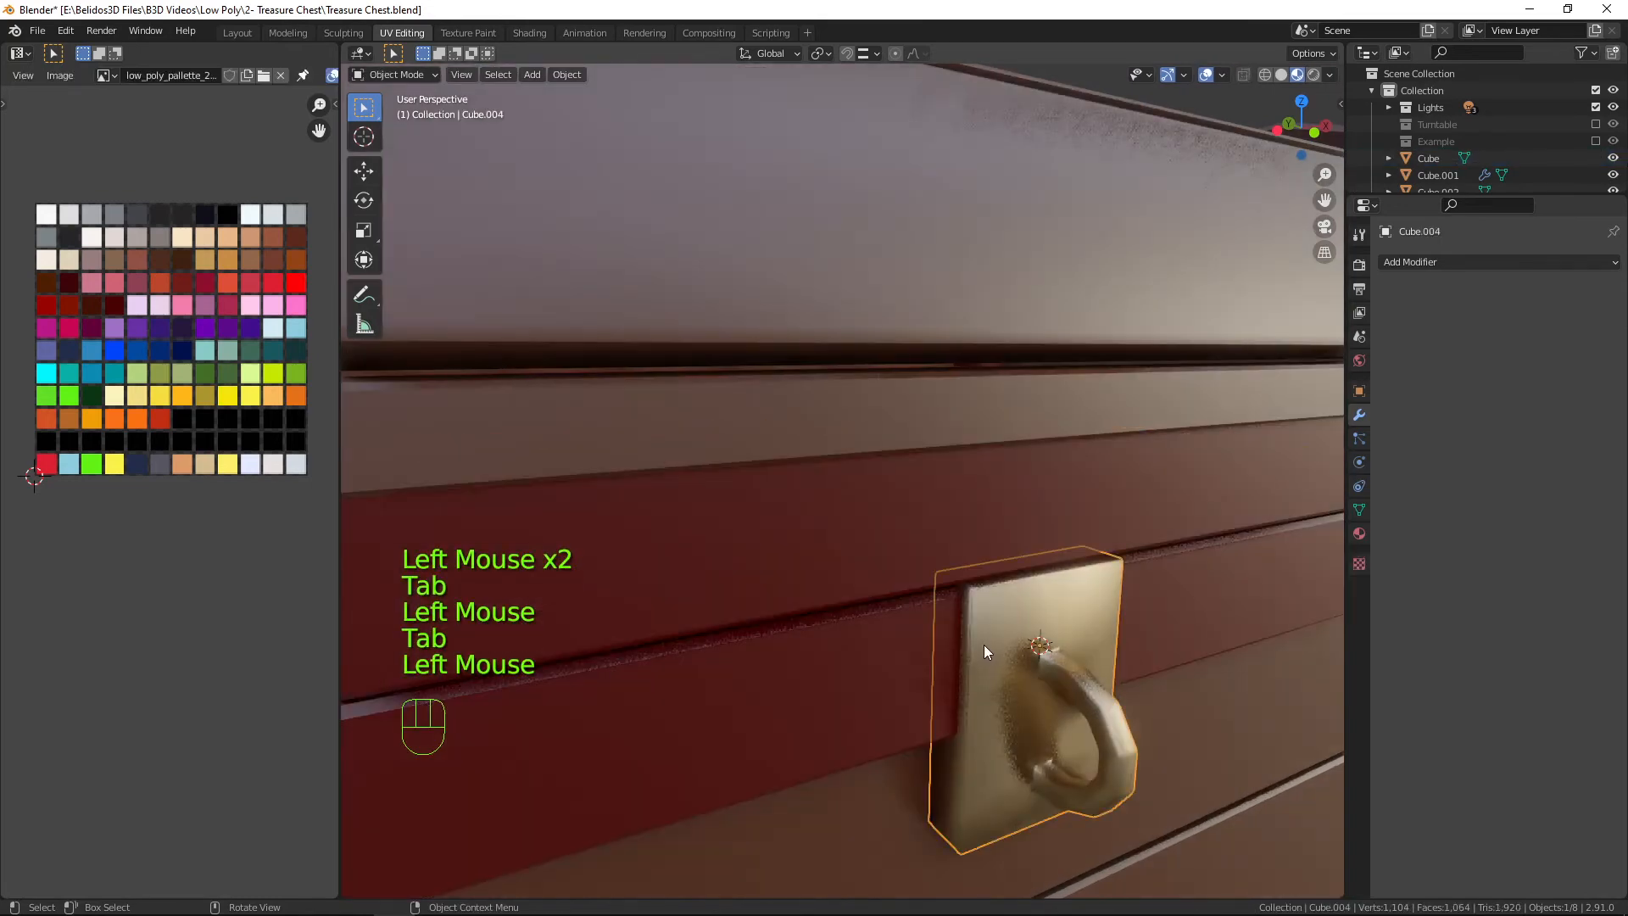
pyautogui.press('Tab')
# Select the three faces along the lock plate's top side and duplicate them in place.
pyautogui.moveTo(983, 646)
pyautogui.mouseDown(button='middle')
pyautogui.moveTo(954, 671)
pyautogui.moveTo(975, 672)
pyautogui.mouseUp(button='middle')
pyautogui.scroll(3, 975, 673)
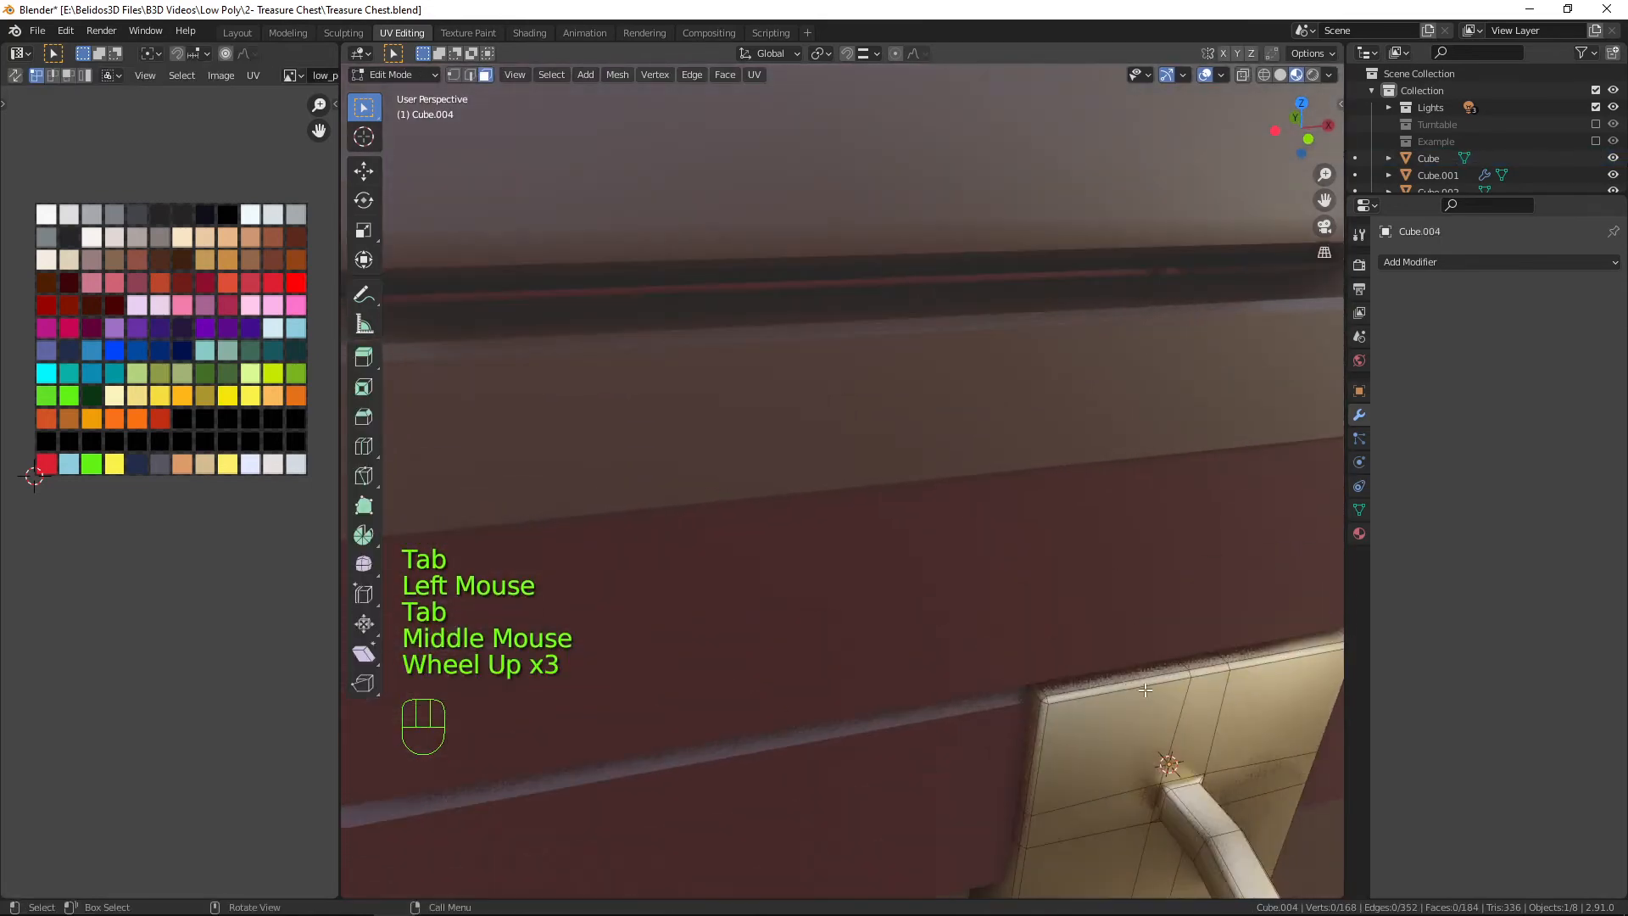
pyautogui.click(1131, 663)
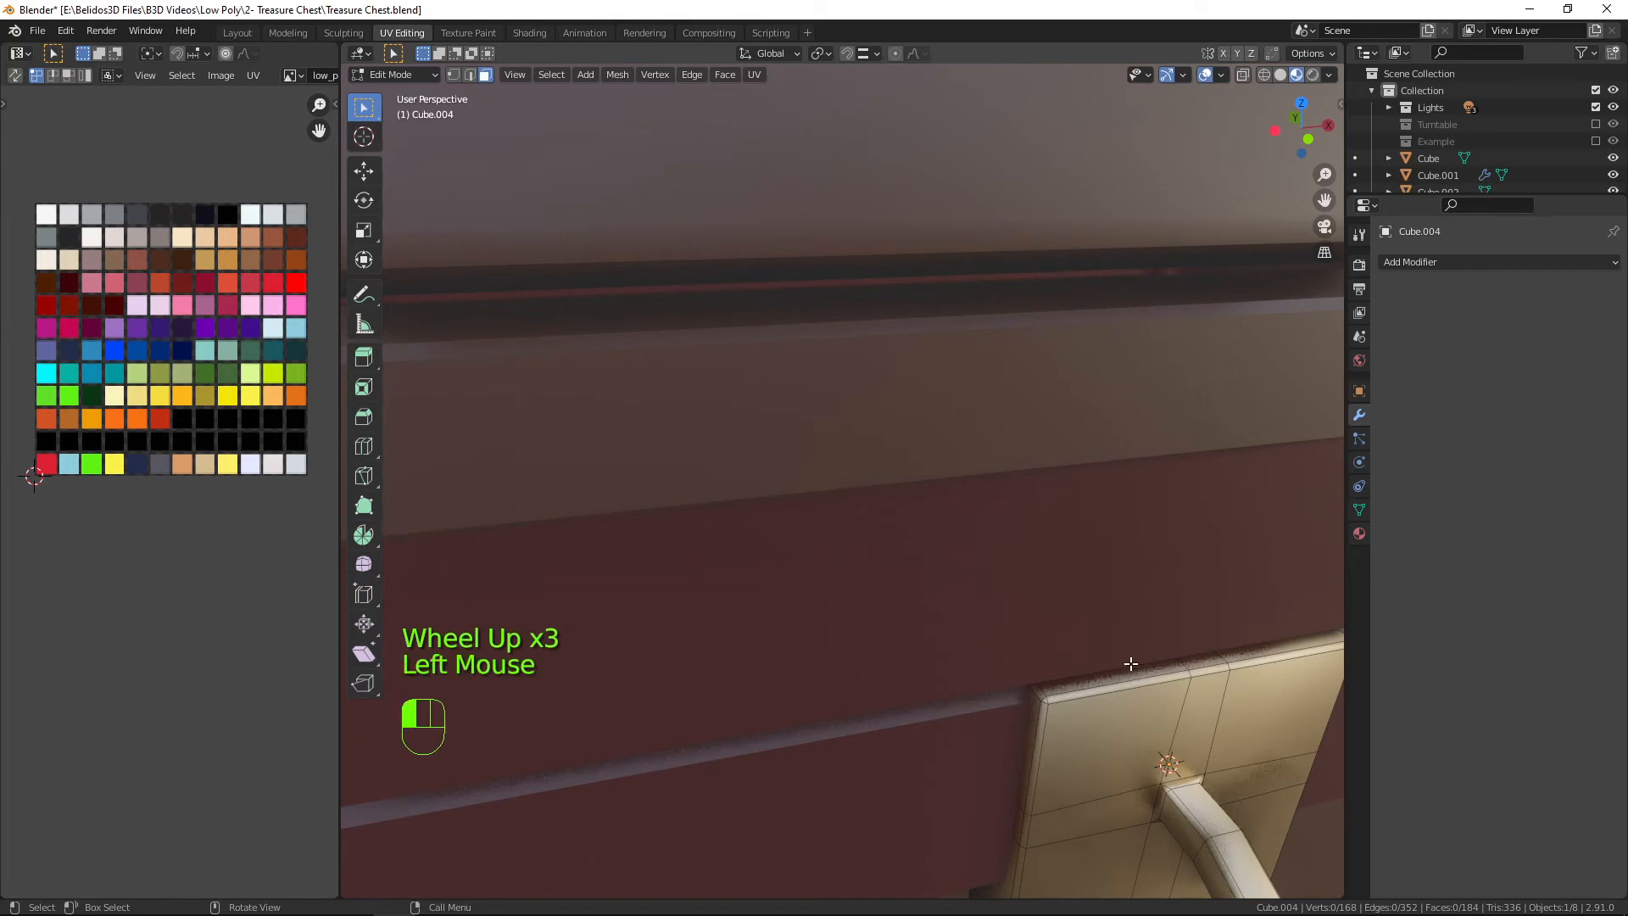
pyautogui.keyDown('shift'); pyautogui.click(1197, 657); pyautogui.keyUp('shift')
pyautogui.keyDown('shift'); pyautogui.click(1235, 651); pyautogui.keyUp('shift')
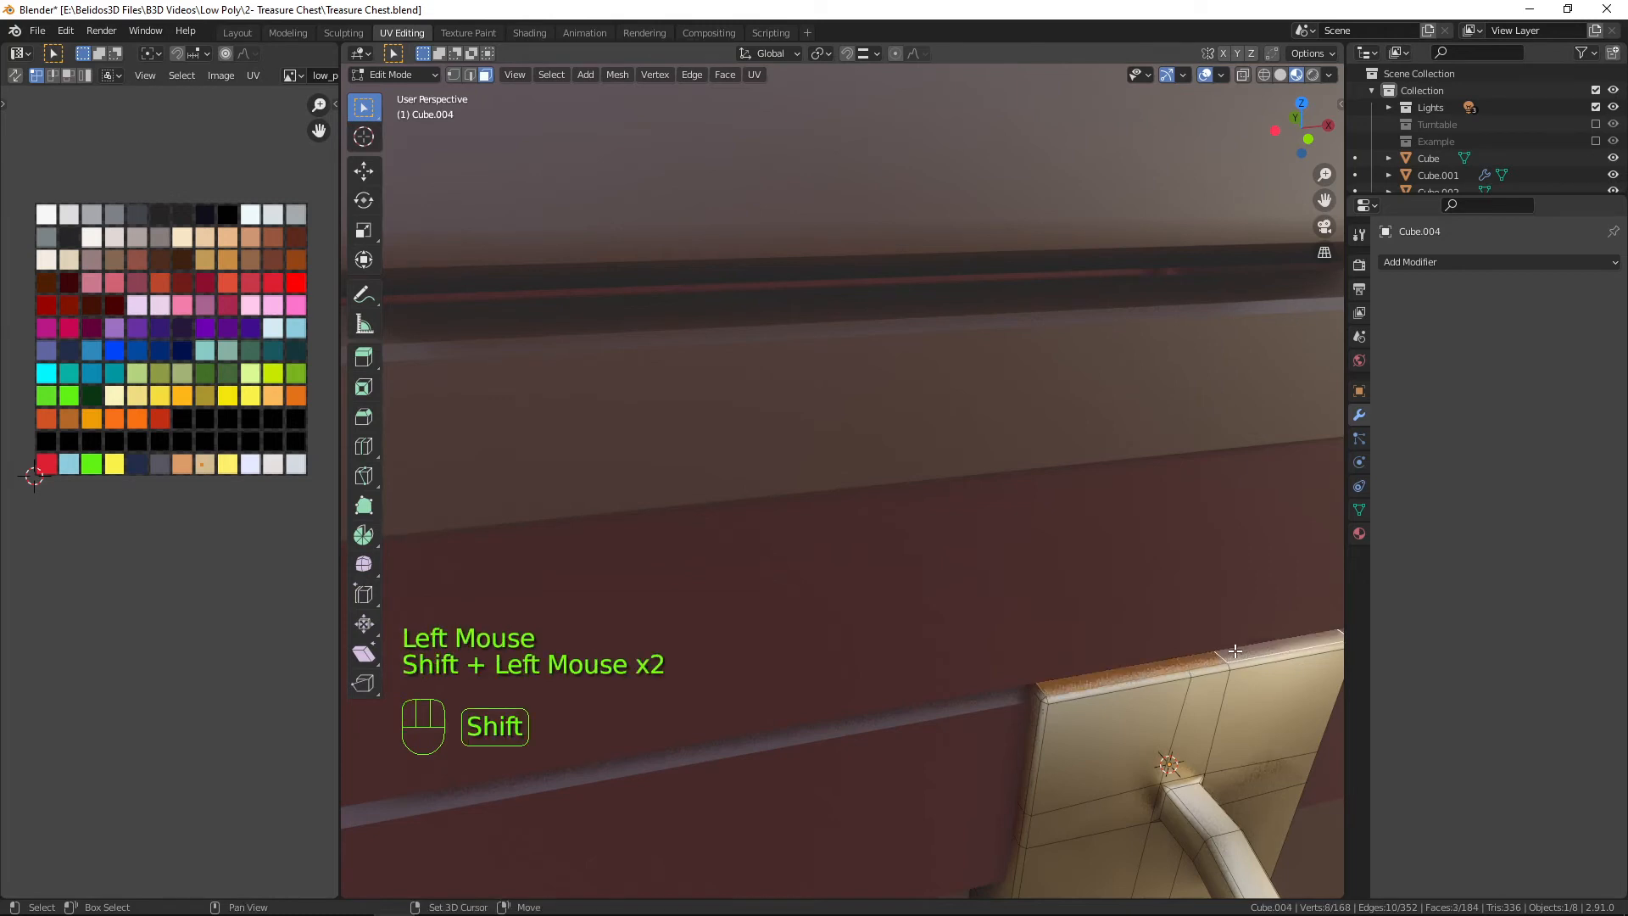
pyautogui.hotkey('shift', 'd')
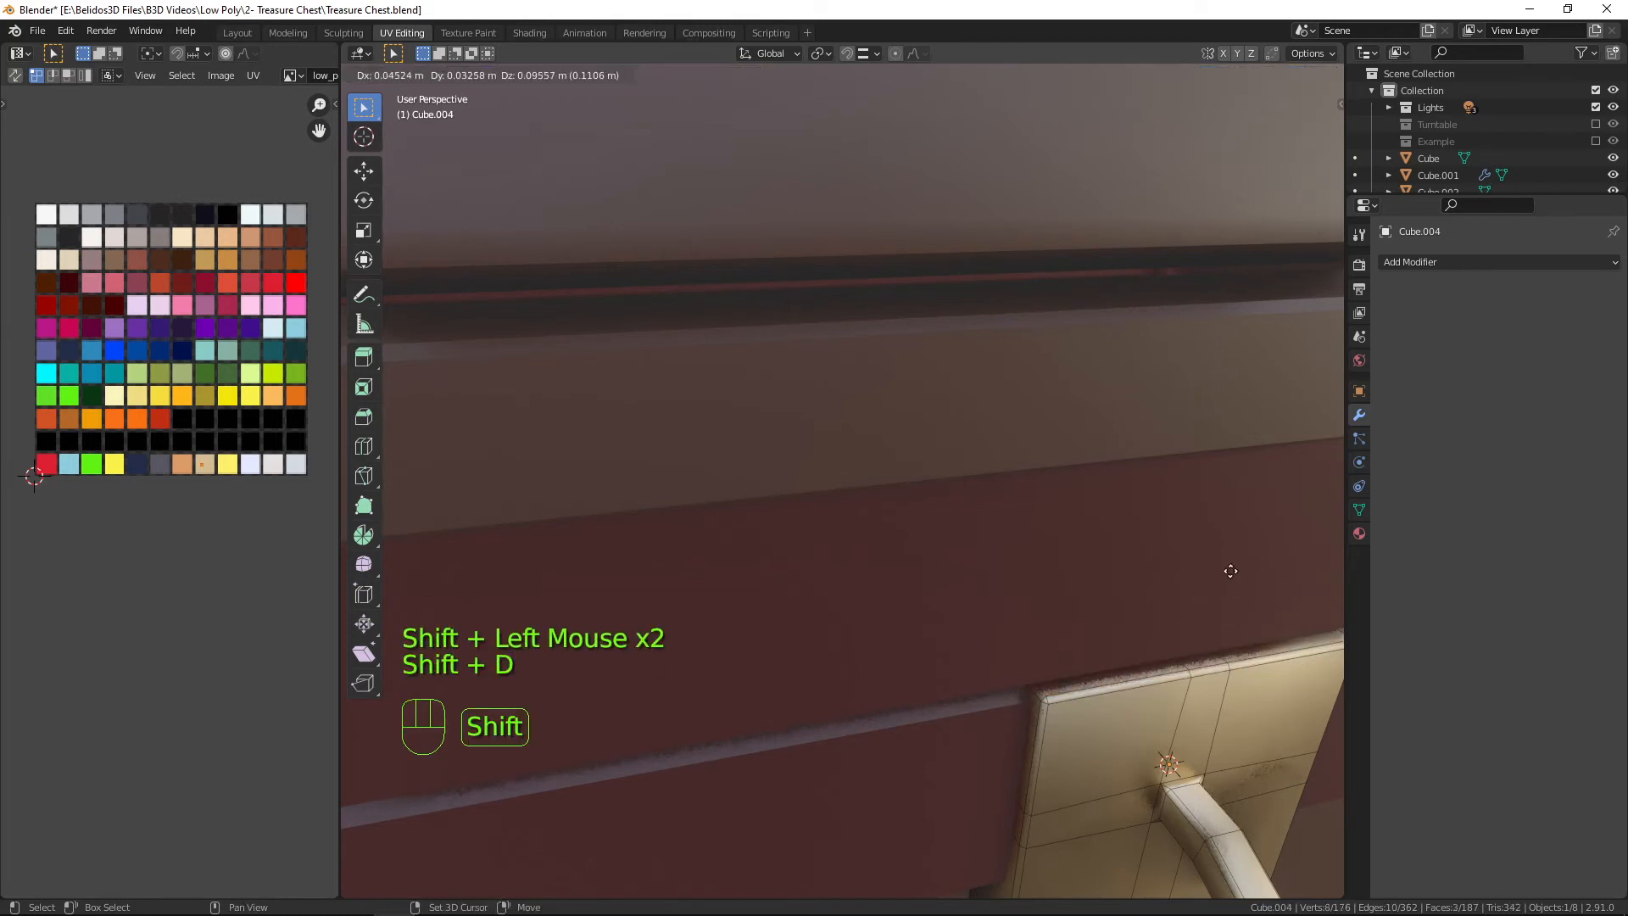
pyautogui.rightClick(1235, 599)
# Scale the duplicated top faces along the Y axis only.
pyautogui.press('s')
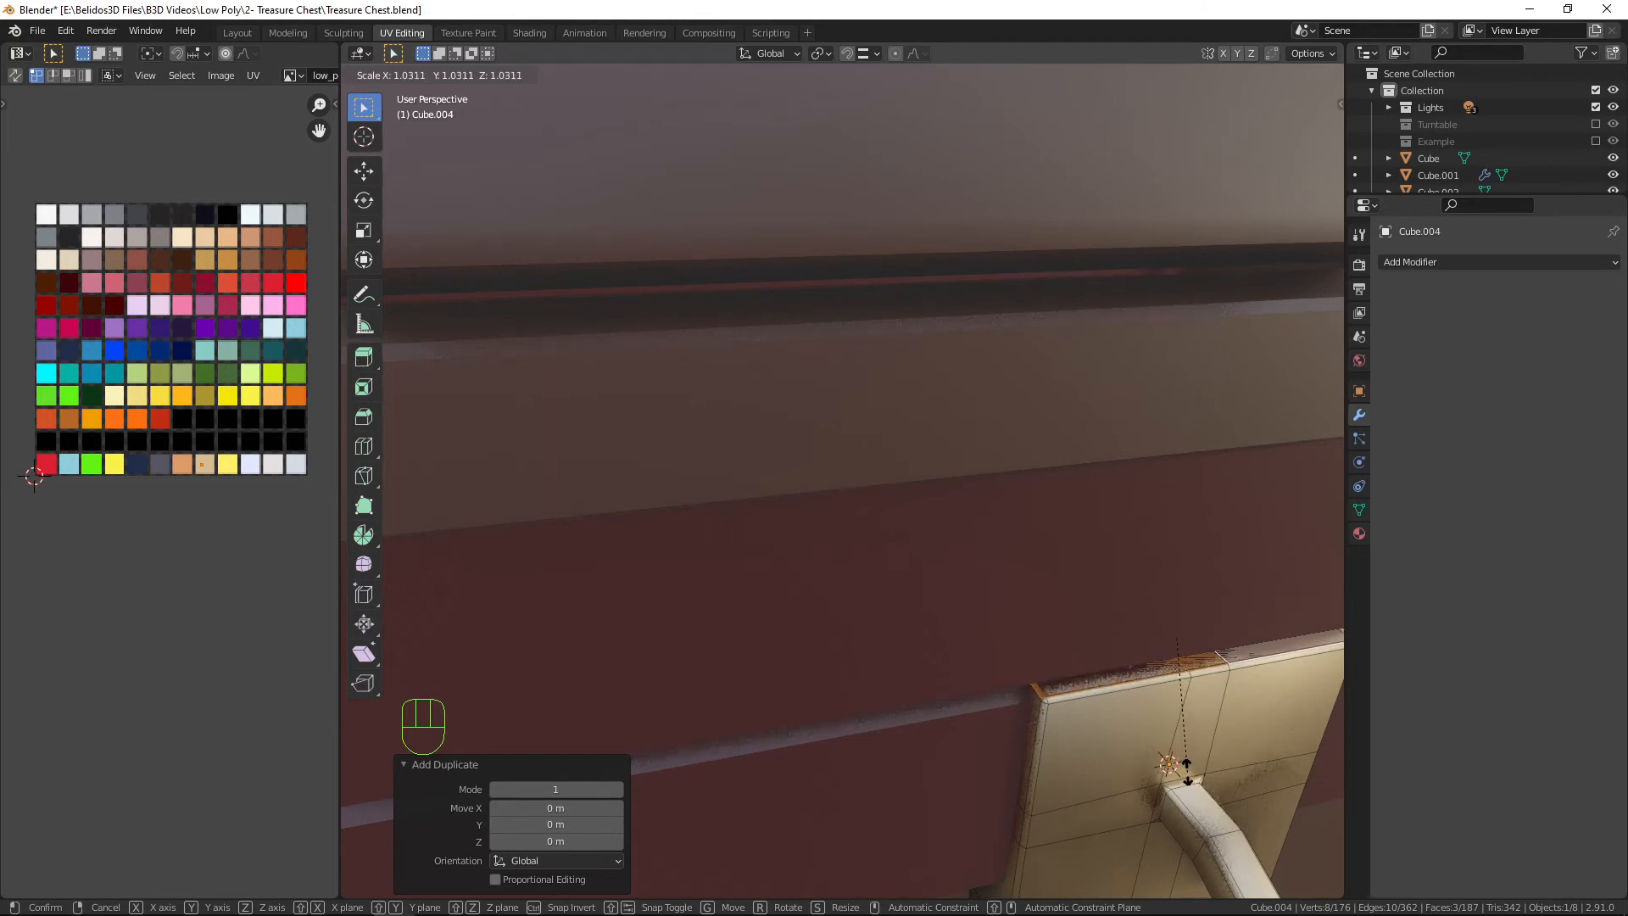
pyautogui.rightClick(1185, 770)
pyautogui.press('s')
pyautogui.press('y')
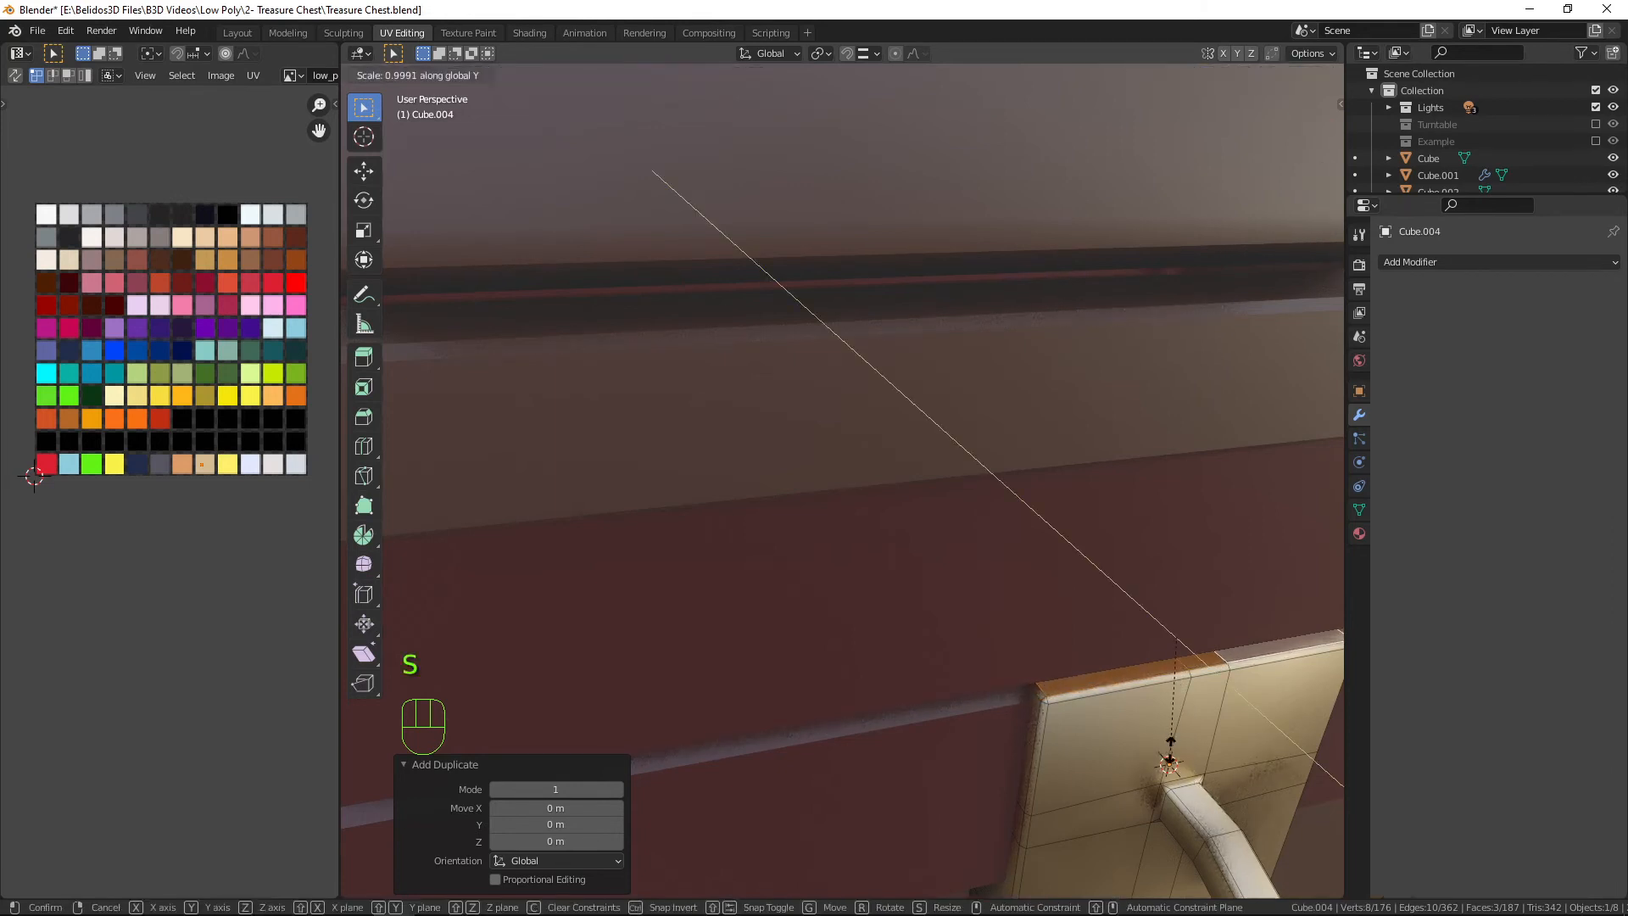
pyautogui.click(1189, 761)
# Separate the duplicated faces into their own object and select that object in Object Mode.
pyautogui.moveTo(1188, 761); pyautogui.dragTo(1146, 715, button='middle')
pyautogui.press('p')
pyautogui.click(1146, 716)
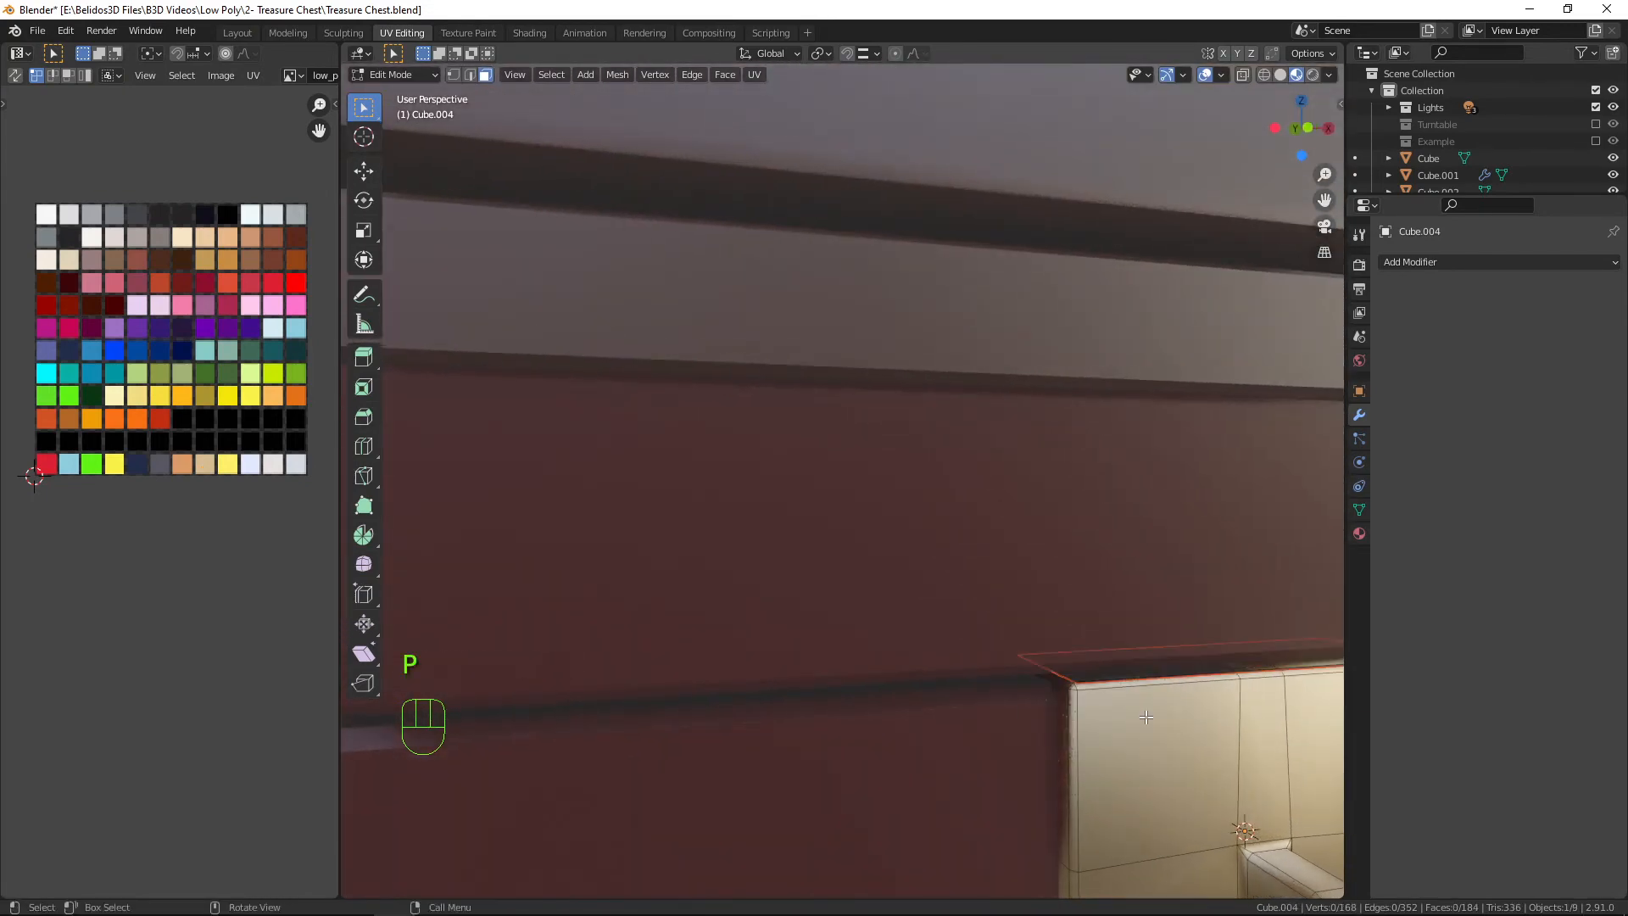
pyautogui.press('Tab')
pyautogui.click(1092, 665)
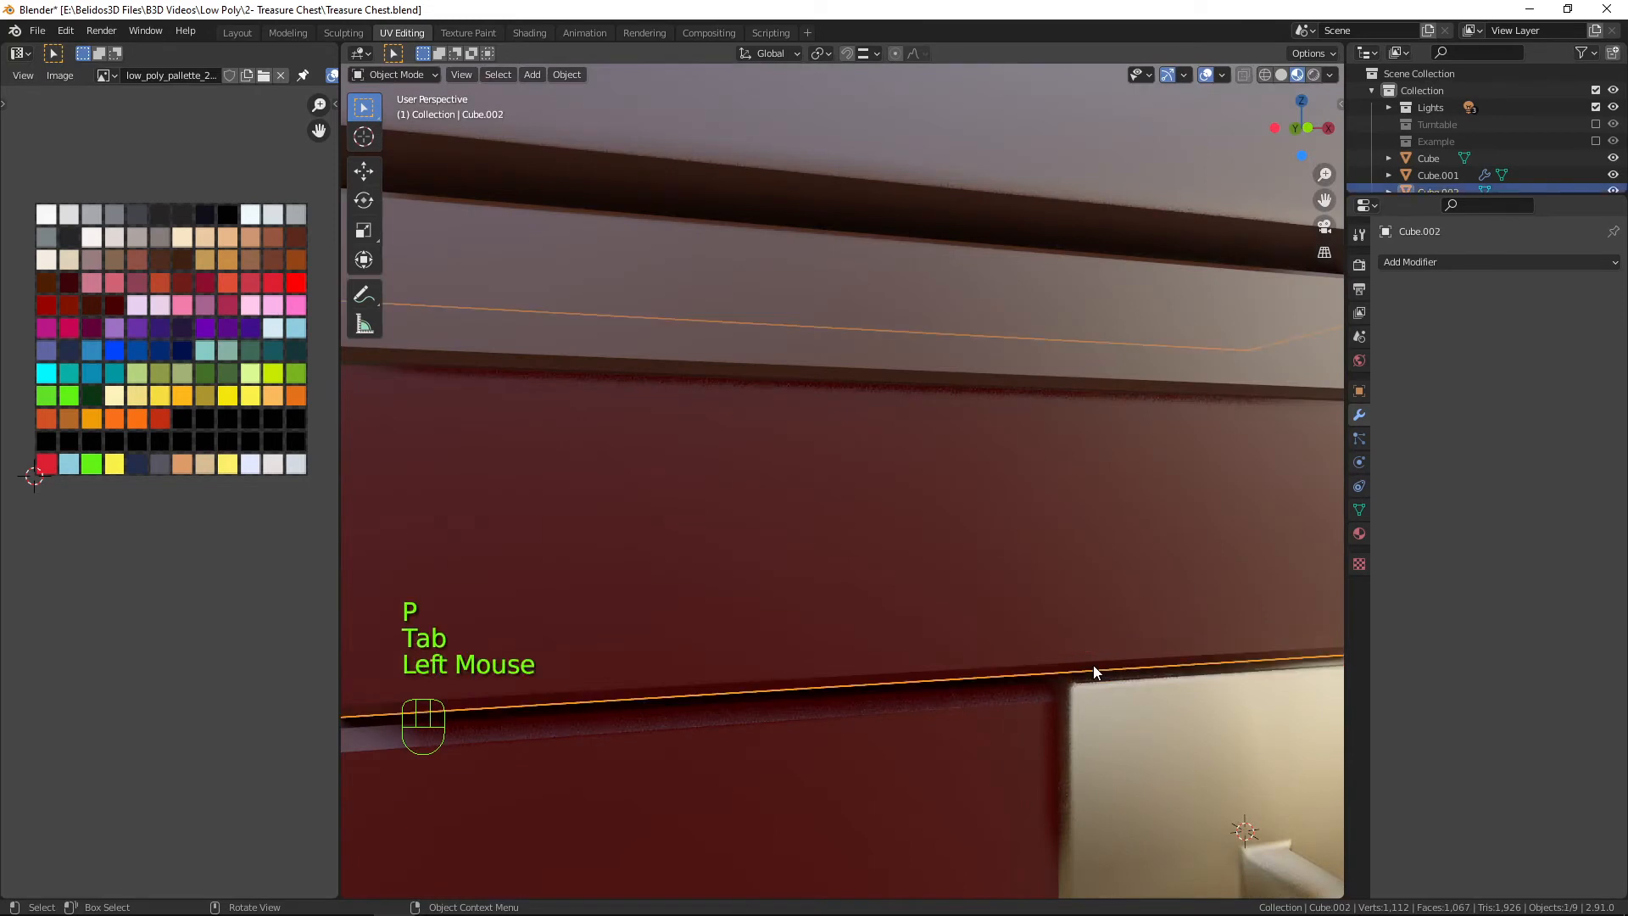
pyautogui.click(1092, 678)
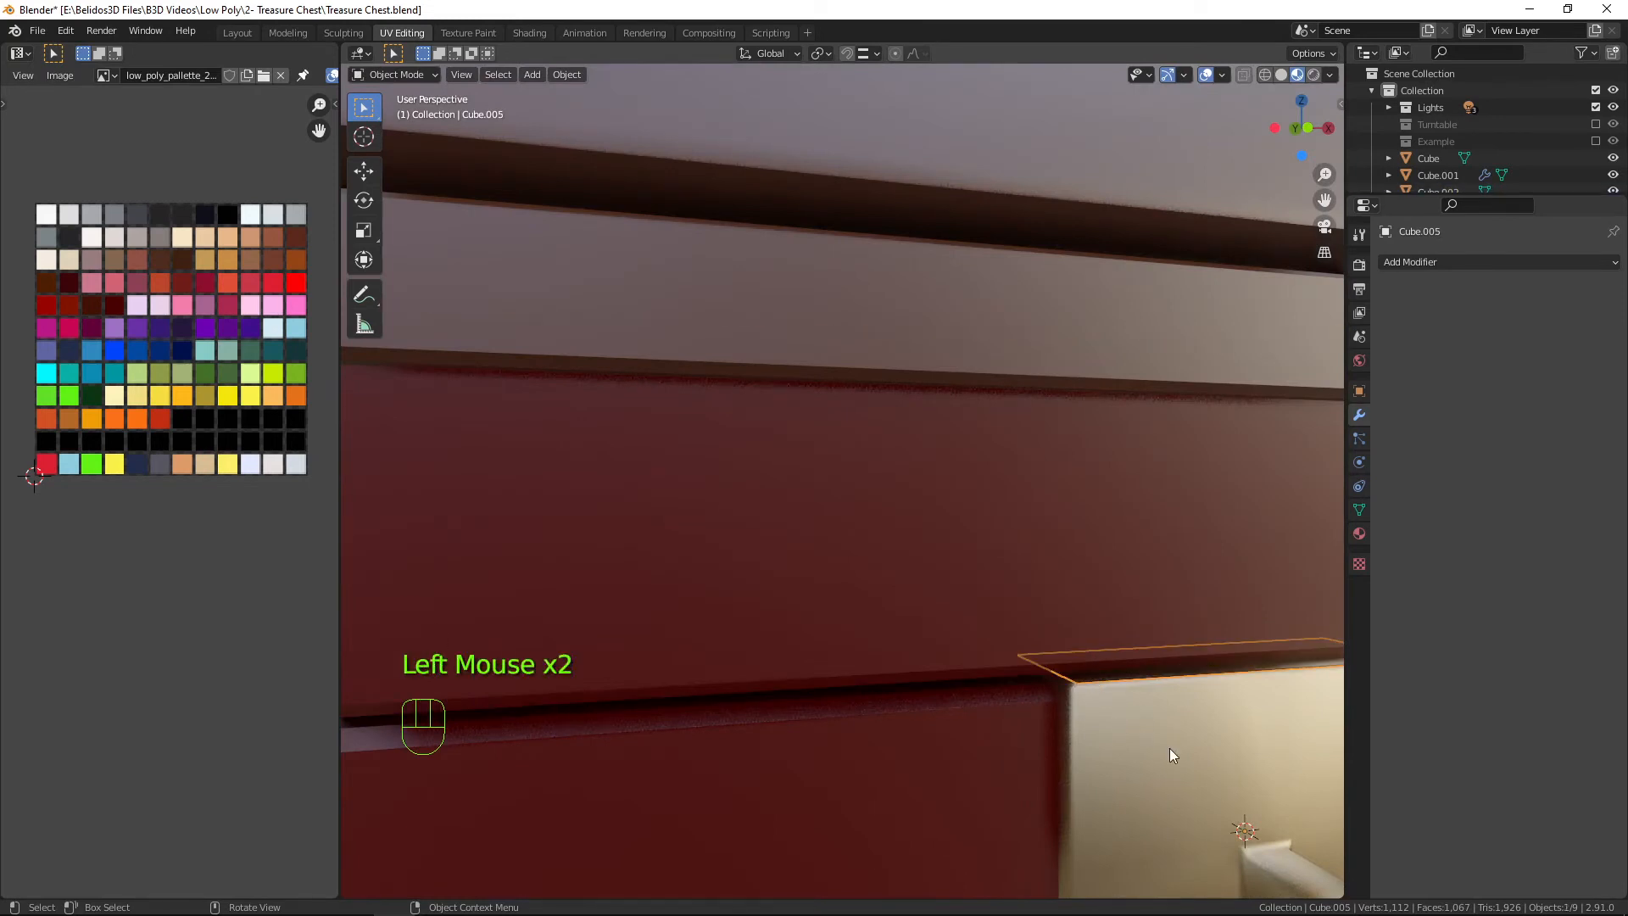
# Select all faces of the separated strip in Edit Mode and extrude them upward about 0.22 m.
pyautogui.press('Tab')
pyautogui.press('a')
pyautogui.moveTo(1110, 724); pyautogui.dragTo(1140, 782, button='middle')
pyautogui.scroll(-4, 1140, 782)
pyautogui.press('e')
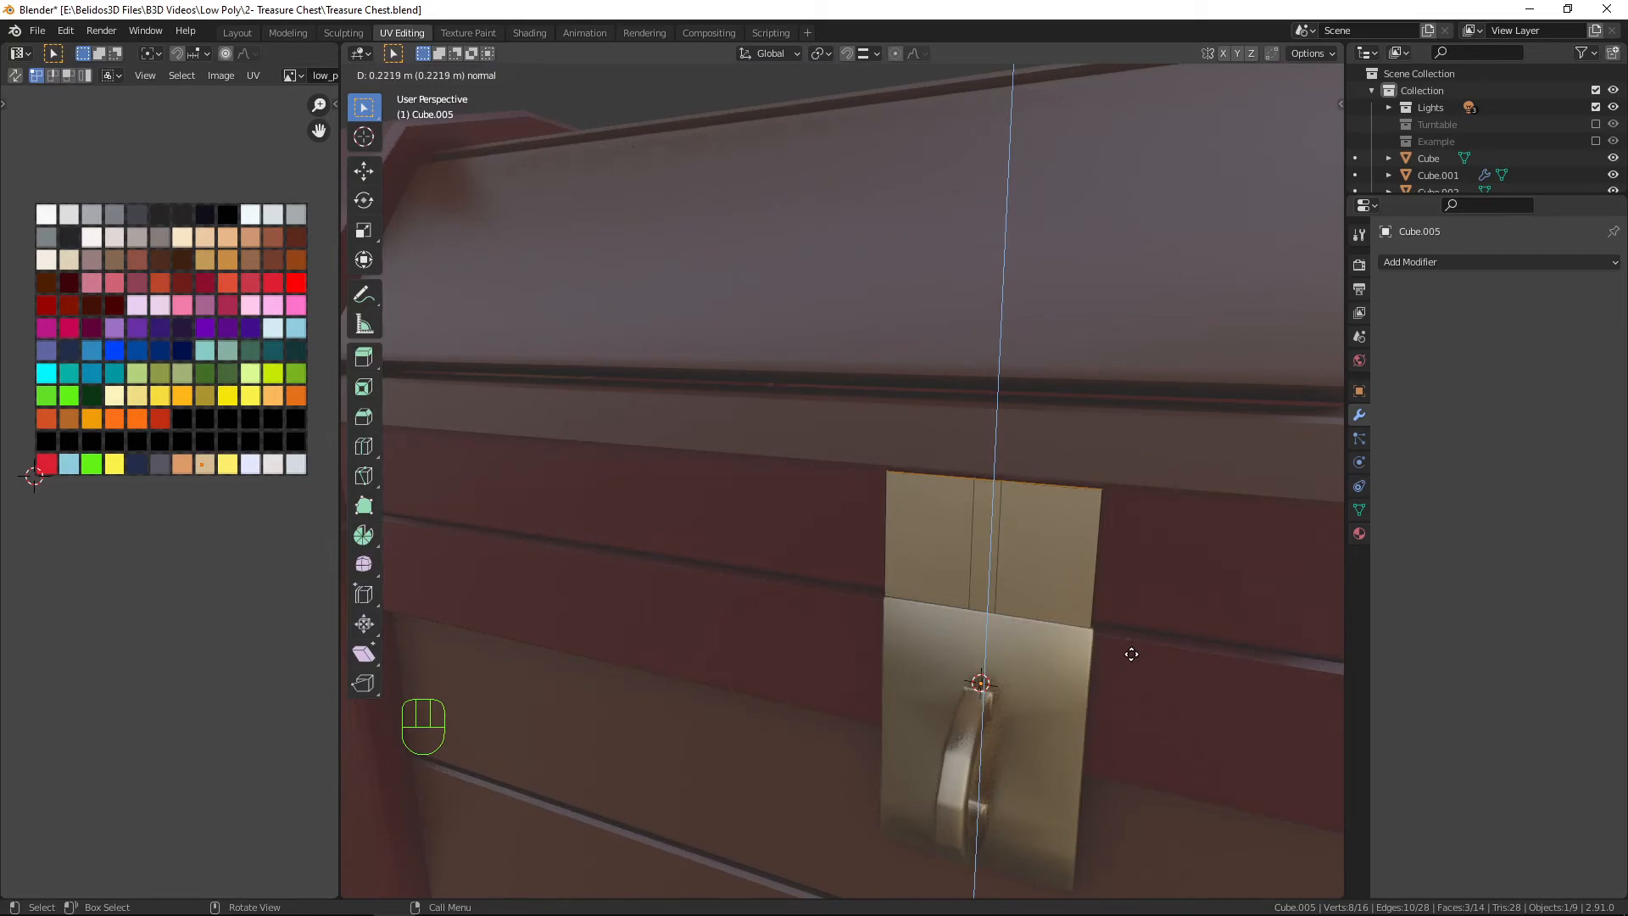
pyautogui.click(1131, 654)
# Dissolve the two vertical edge loops in the middle of the extruded upper block.
pyautogui.moveTo(1131, 653); pyautogui.dragTo(941, 642, button='middle')
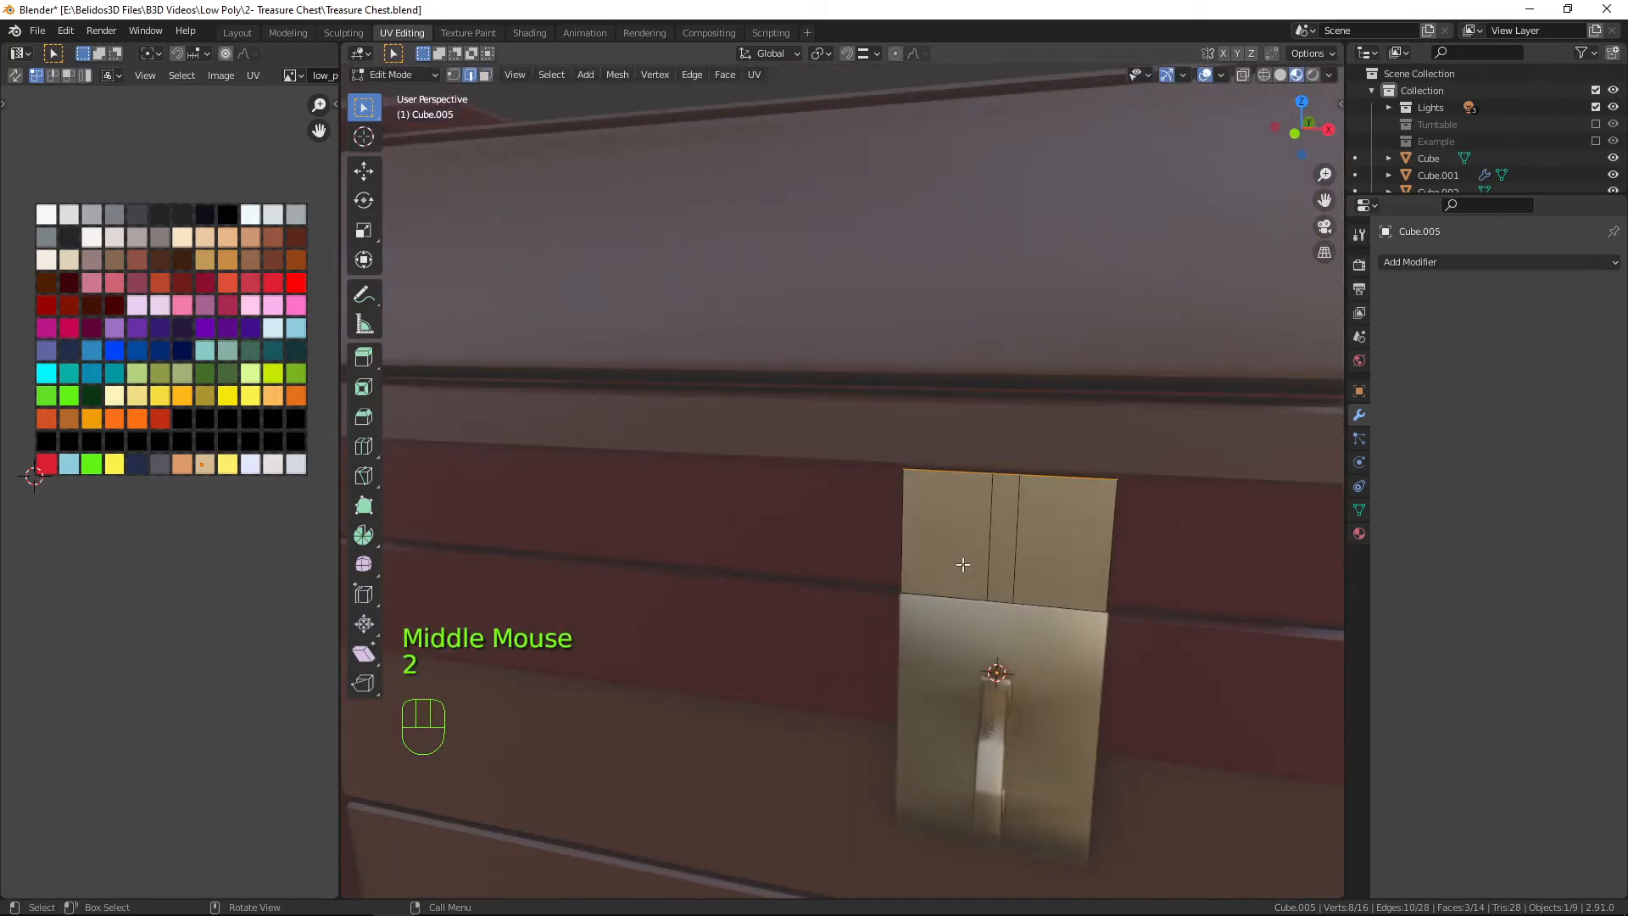
pyautogui.keyDown('alt'); pyautogui.click(991, 534); pyautogui.keyUp('alt')
pyautogui.keyDown('alt'); pyautogui.keyDown('shift'); pyautogui.click(1018, 531); pyautogui.keyUp('shift'); pyautogui.keyUp('alt')
pyautogui.press('x')
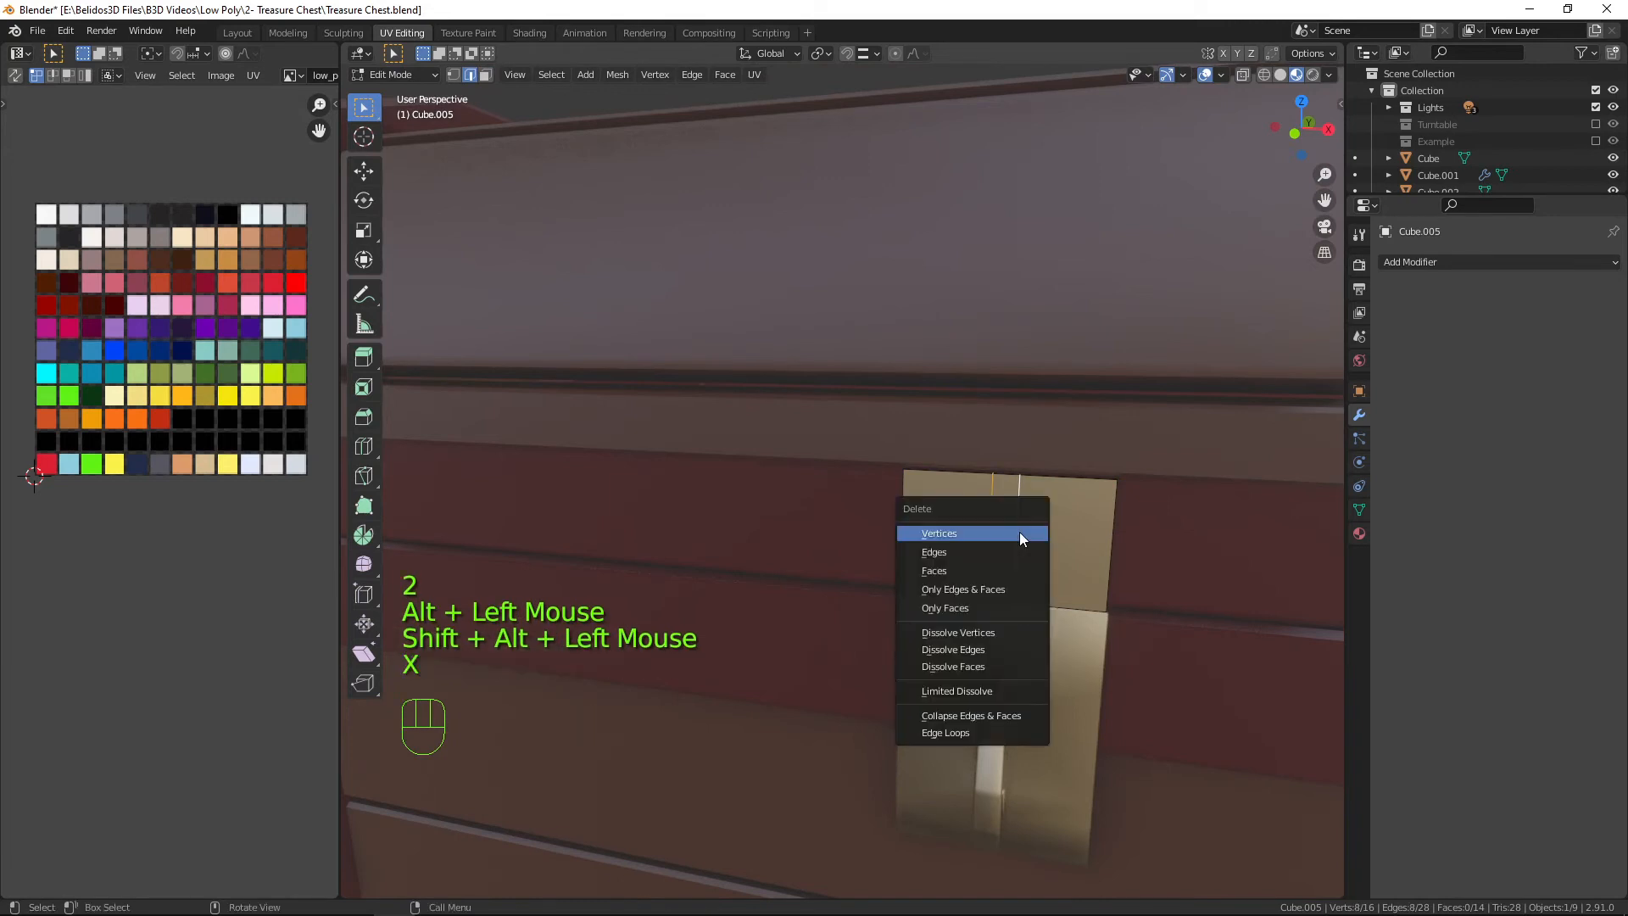
pyautogui.click(953, 650)
pyautogui.moveTo(953, 650); pyautogui.dragTo(1007, 532, button='middle')
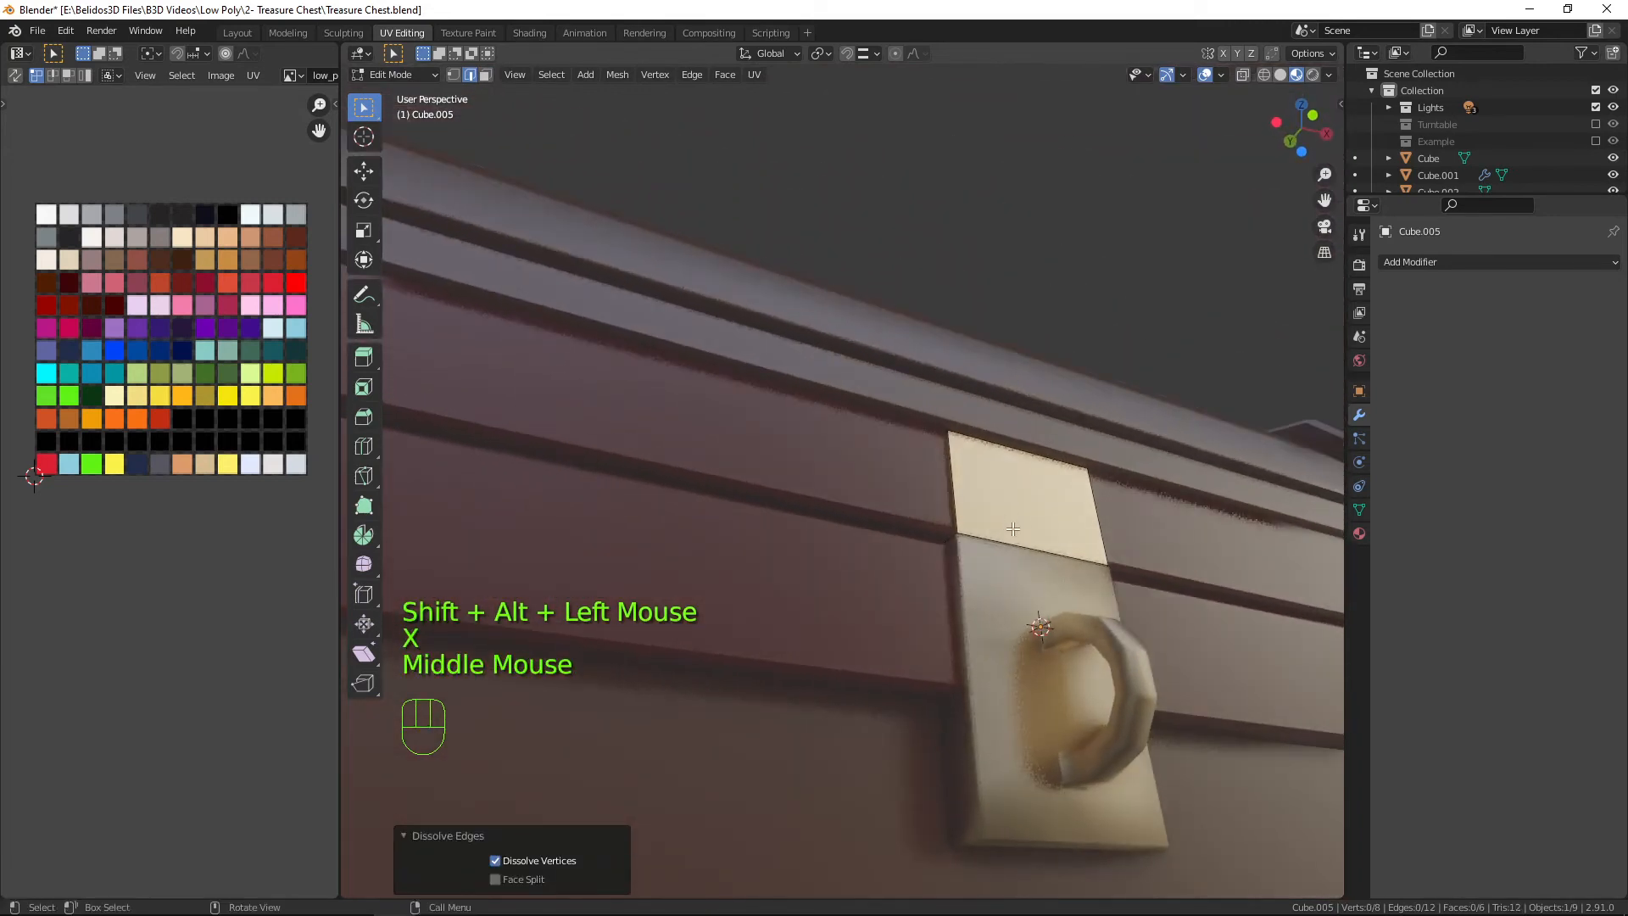
# Move the upper block's bottom face up about 0.075 m along Z, away from the lock plate.
pyautogui.press('3')
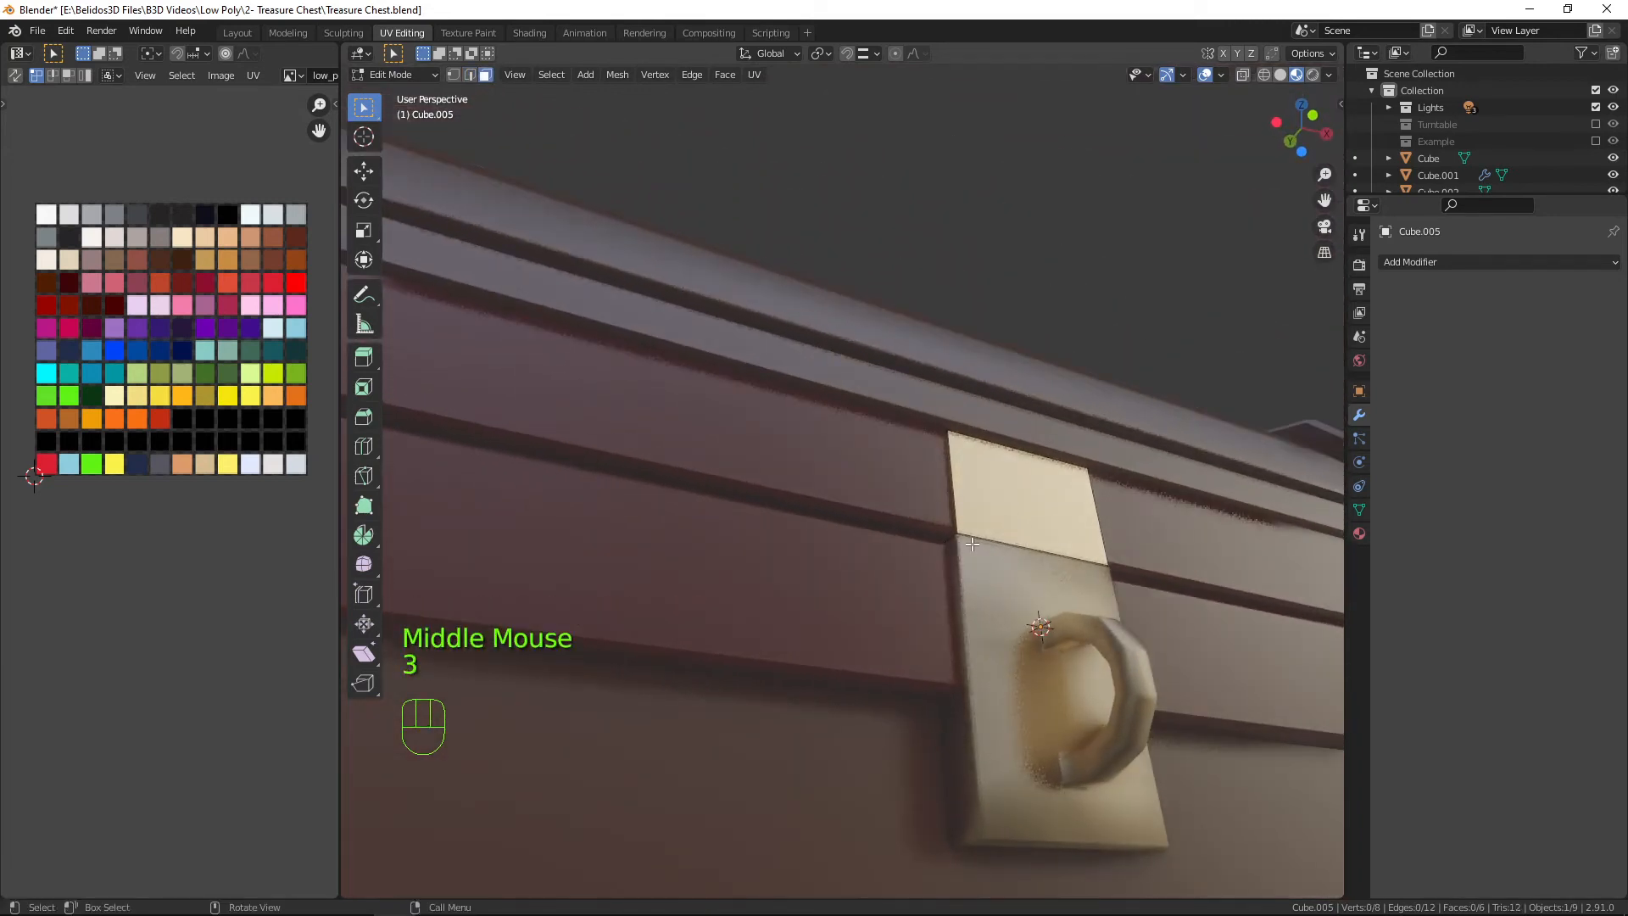
pyautogui.click(971, 543)
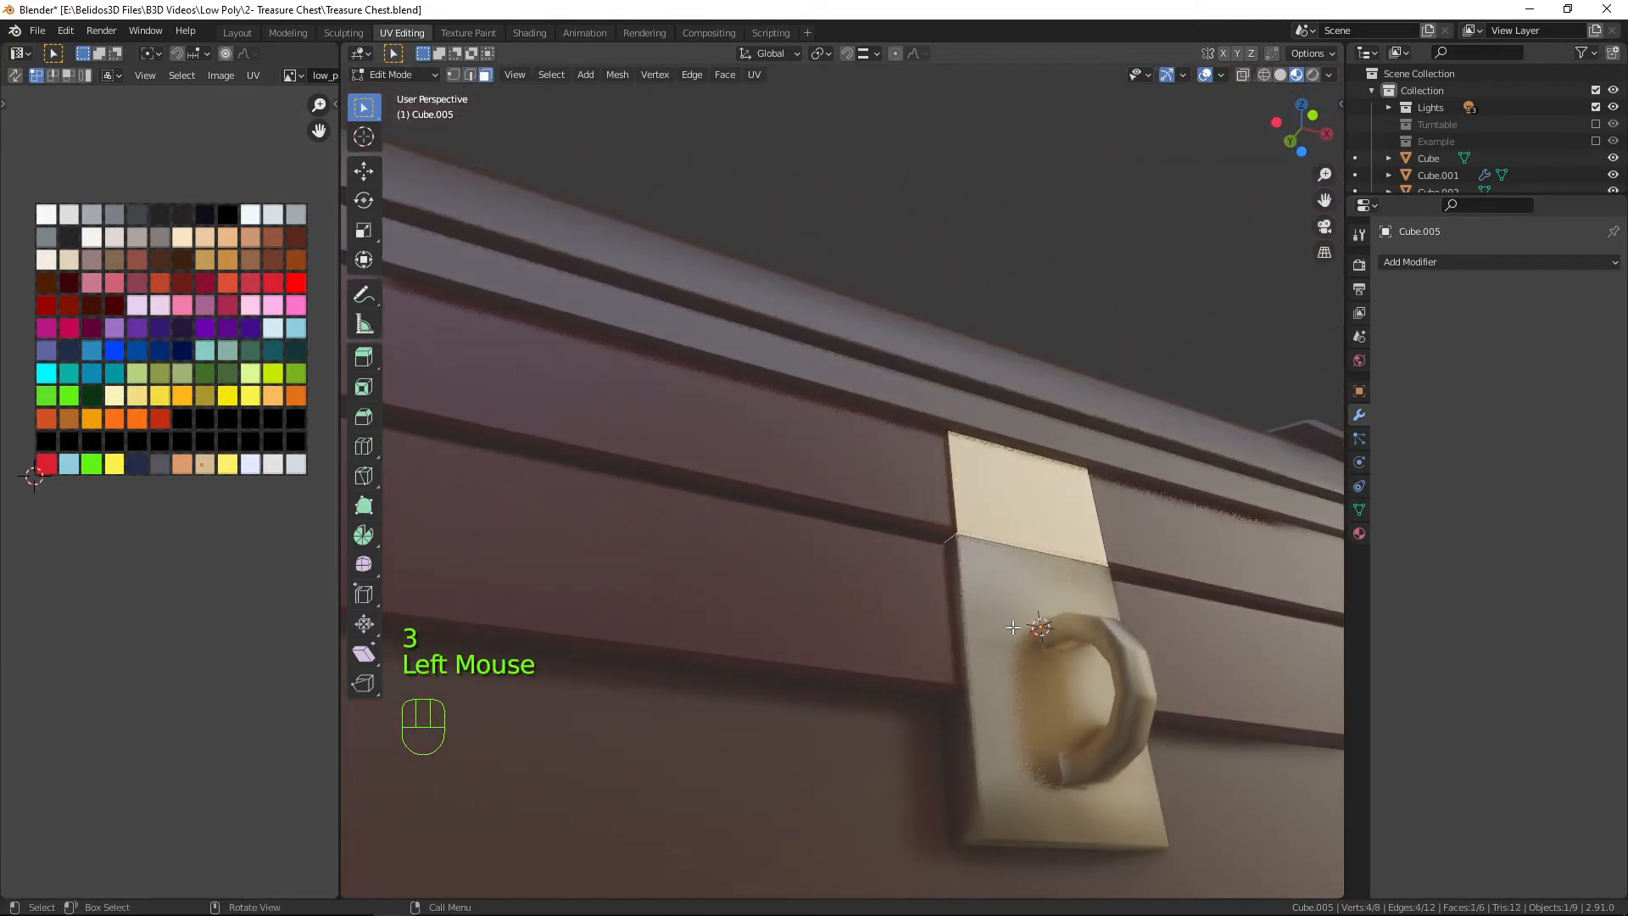
pyautogui.press('g')
pyautogui.press('z')
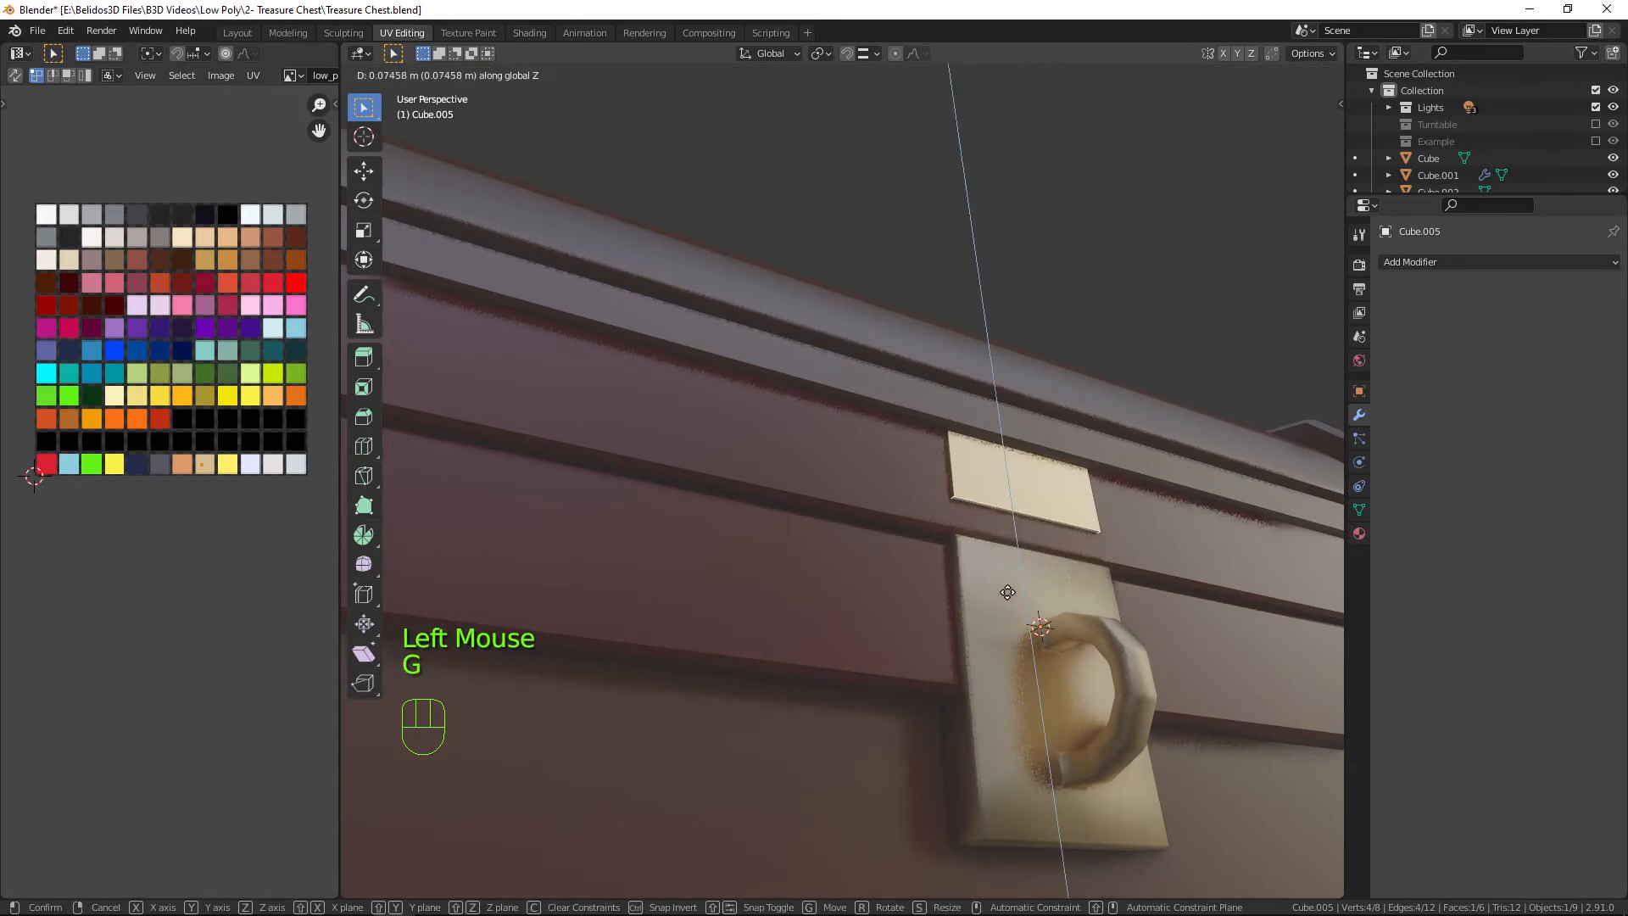
pyautogui.click(1009, 593)
# Move the upper block's front face outward about 0.023 m along the negative Y axis.
pyautogui.moveTo(1017, 599); pyautogui.dragTo(1066, 623, button='middle')
pyautogui.click(1006, 485)
pyautogui.scroll(-2, 1007, 485)
pyautogui.moveTo(1006, 485); pyautogui.dragTo(1004, 623, button='middle')
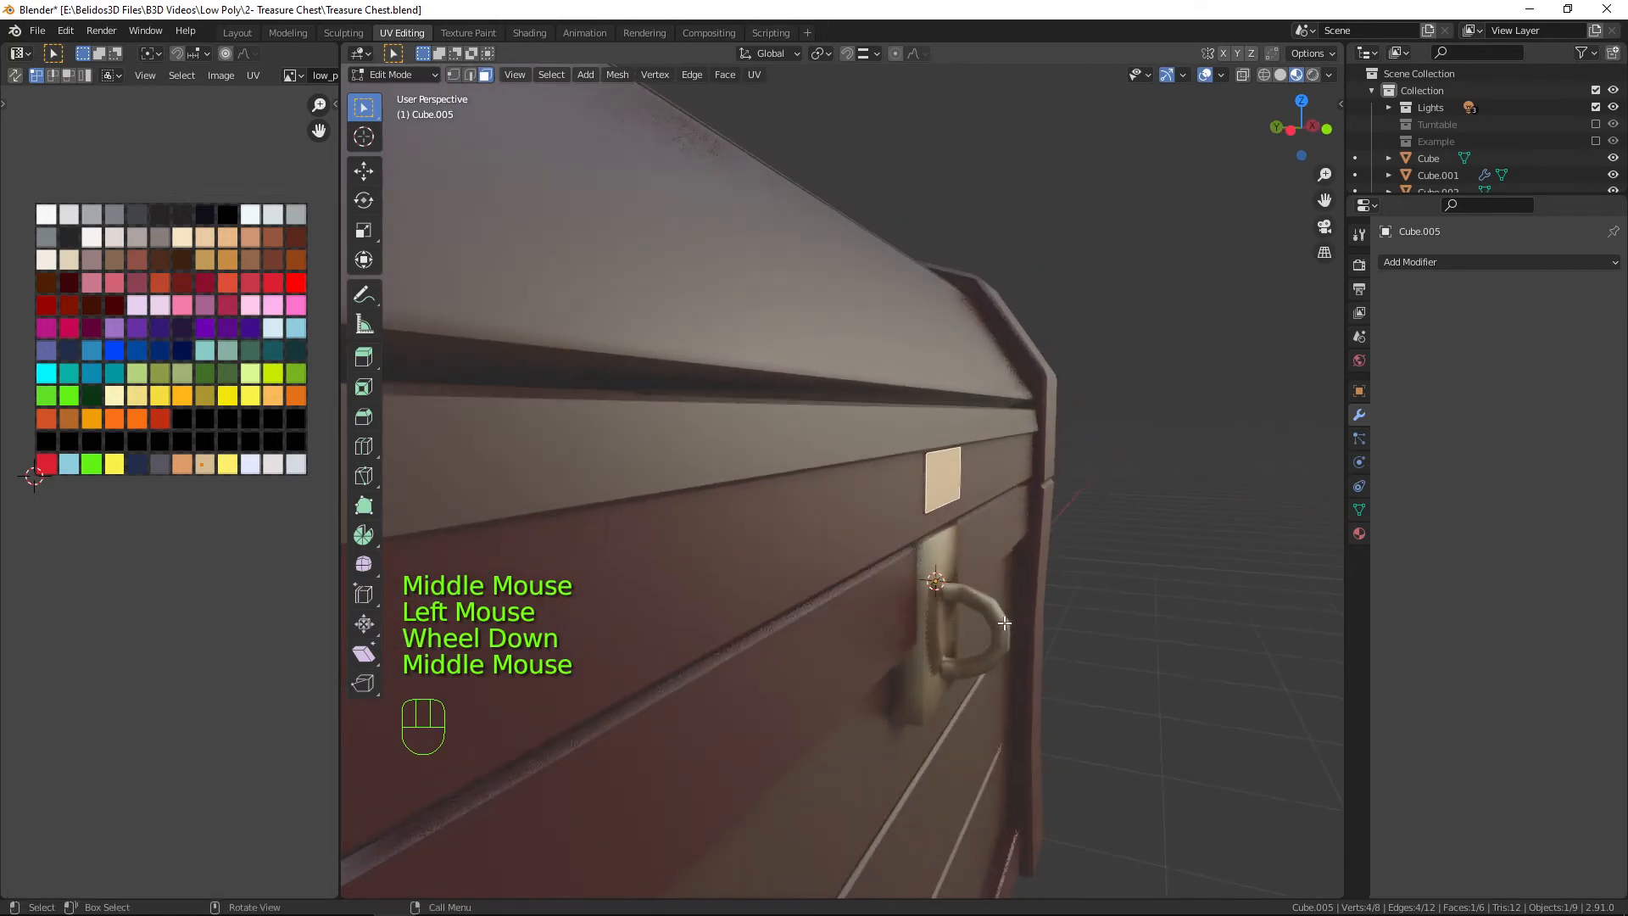
pyautogui.press('g')
pyautogui.press('y')
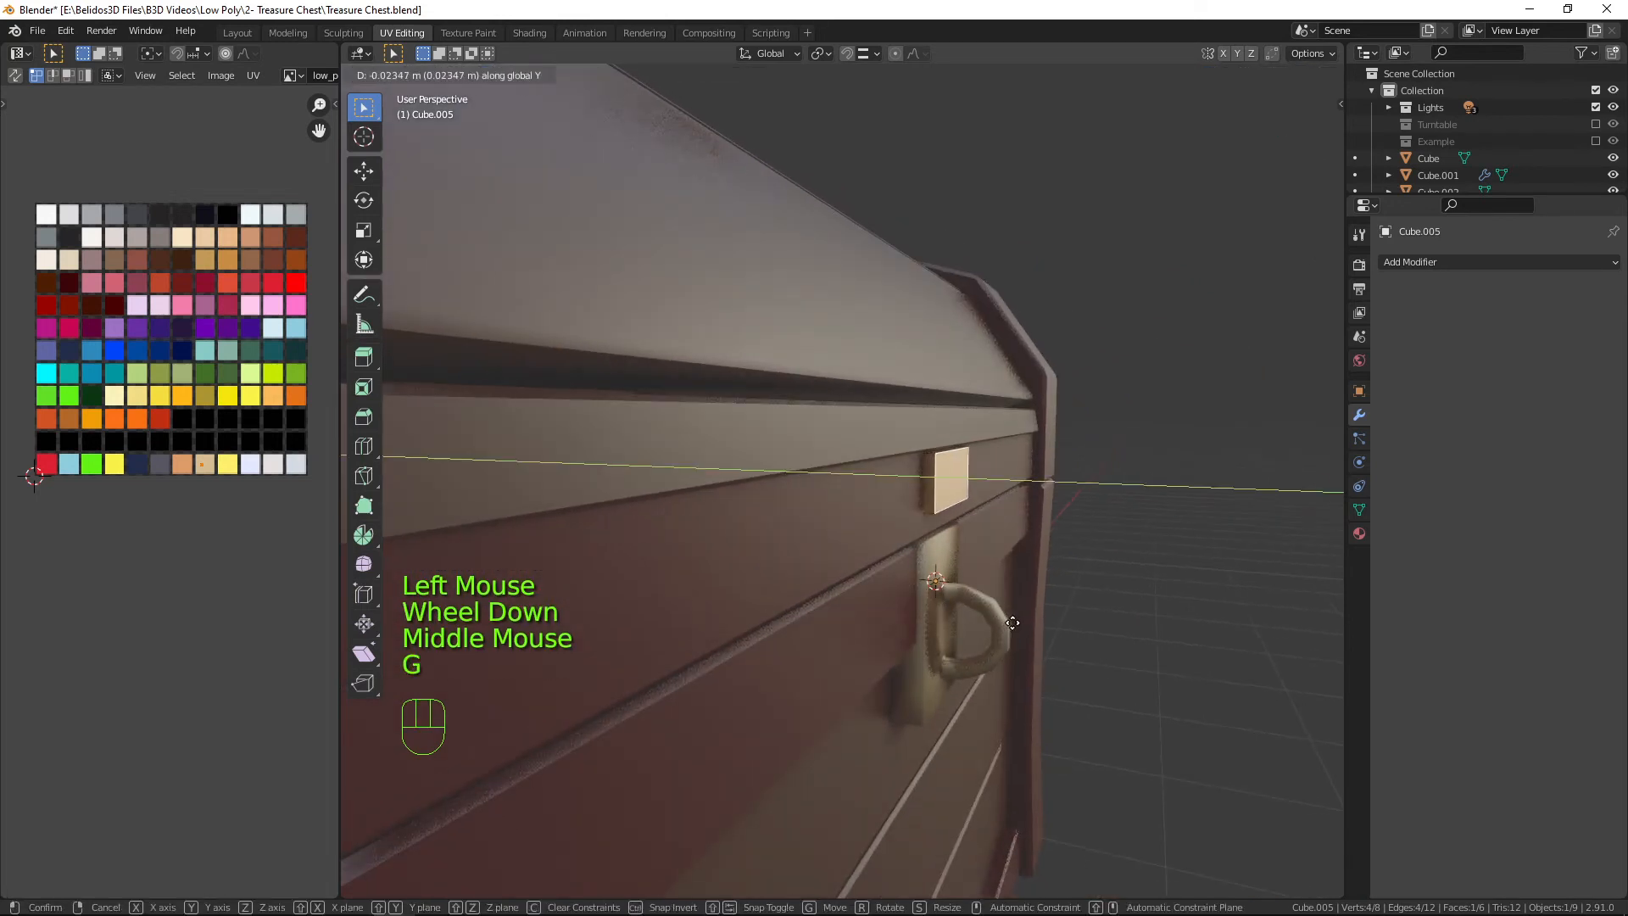
pyautogui.click(1013, 622)
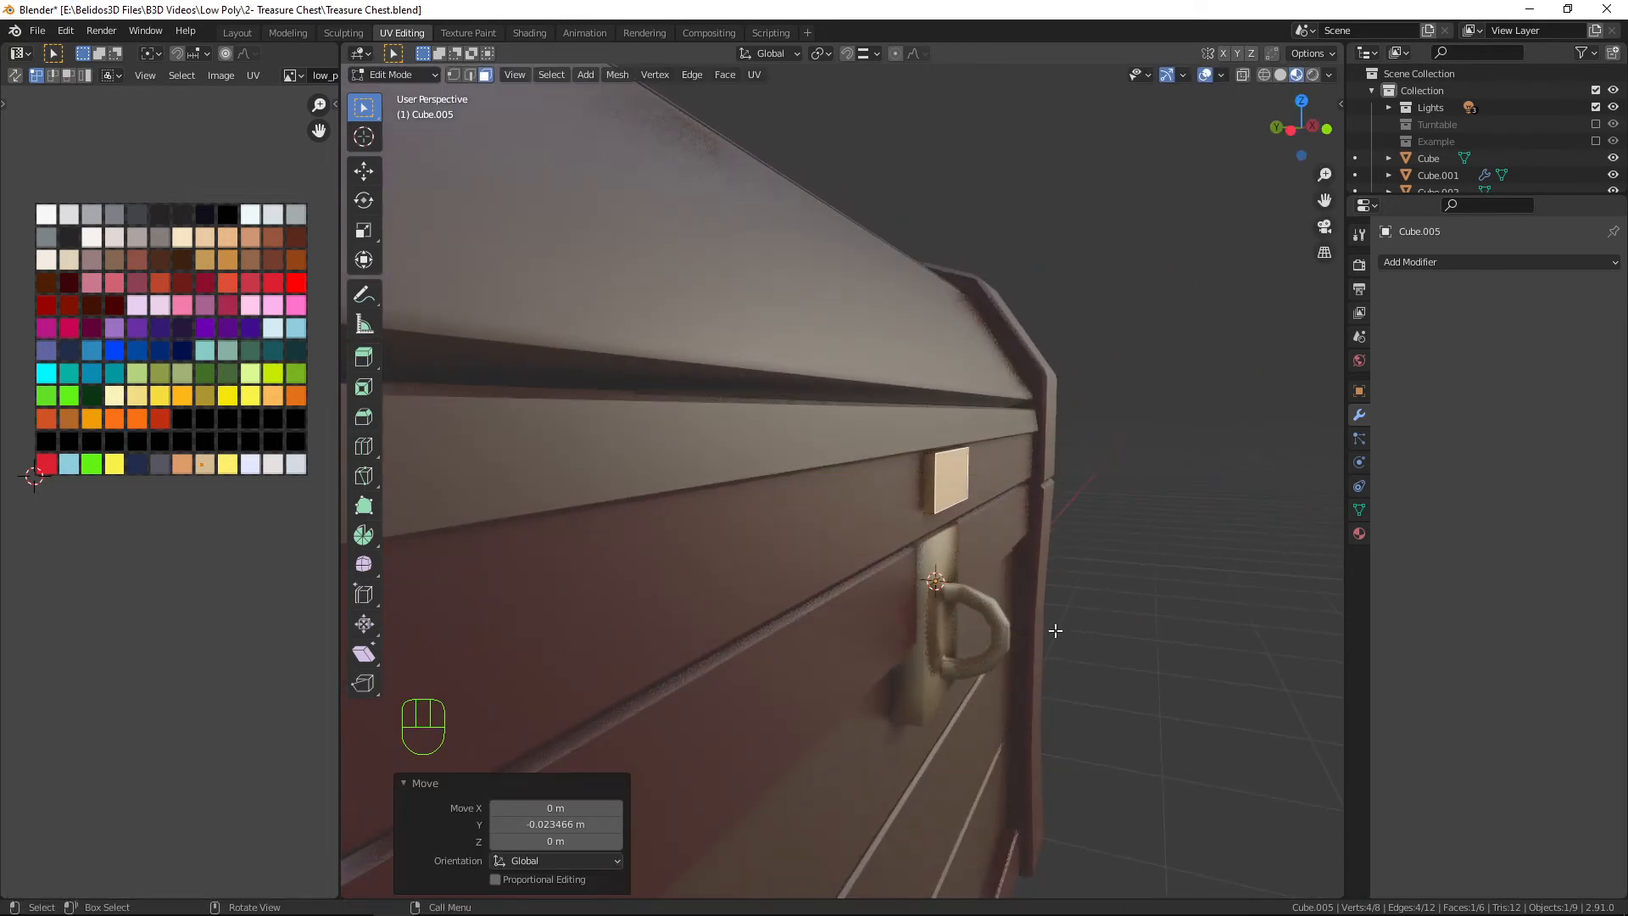
# Extrude the upper block's bottom face downward twice, first about 0.056 m, then further down over the lock plate.
pyautogui.moveTo(1103, 621); pyautogui.dragTo(857, 545, button='middle')
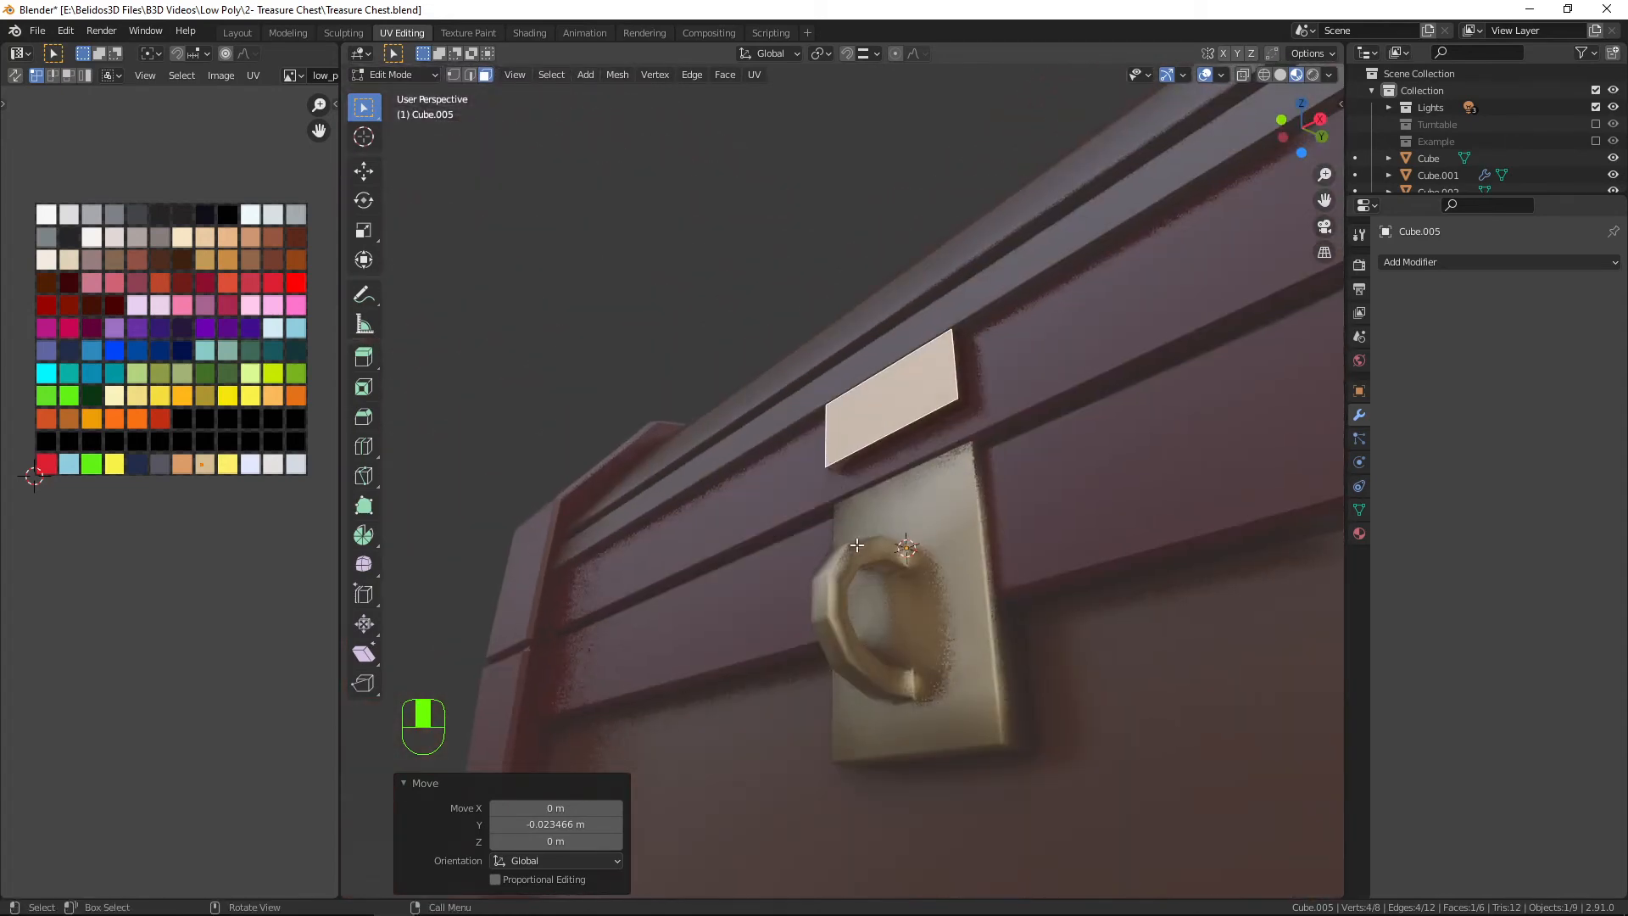
pyautogui.click(881, 443)
pyautogui.press('e')
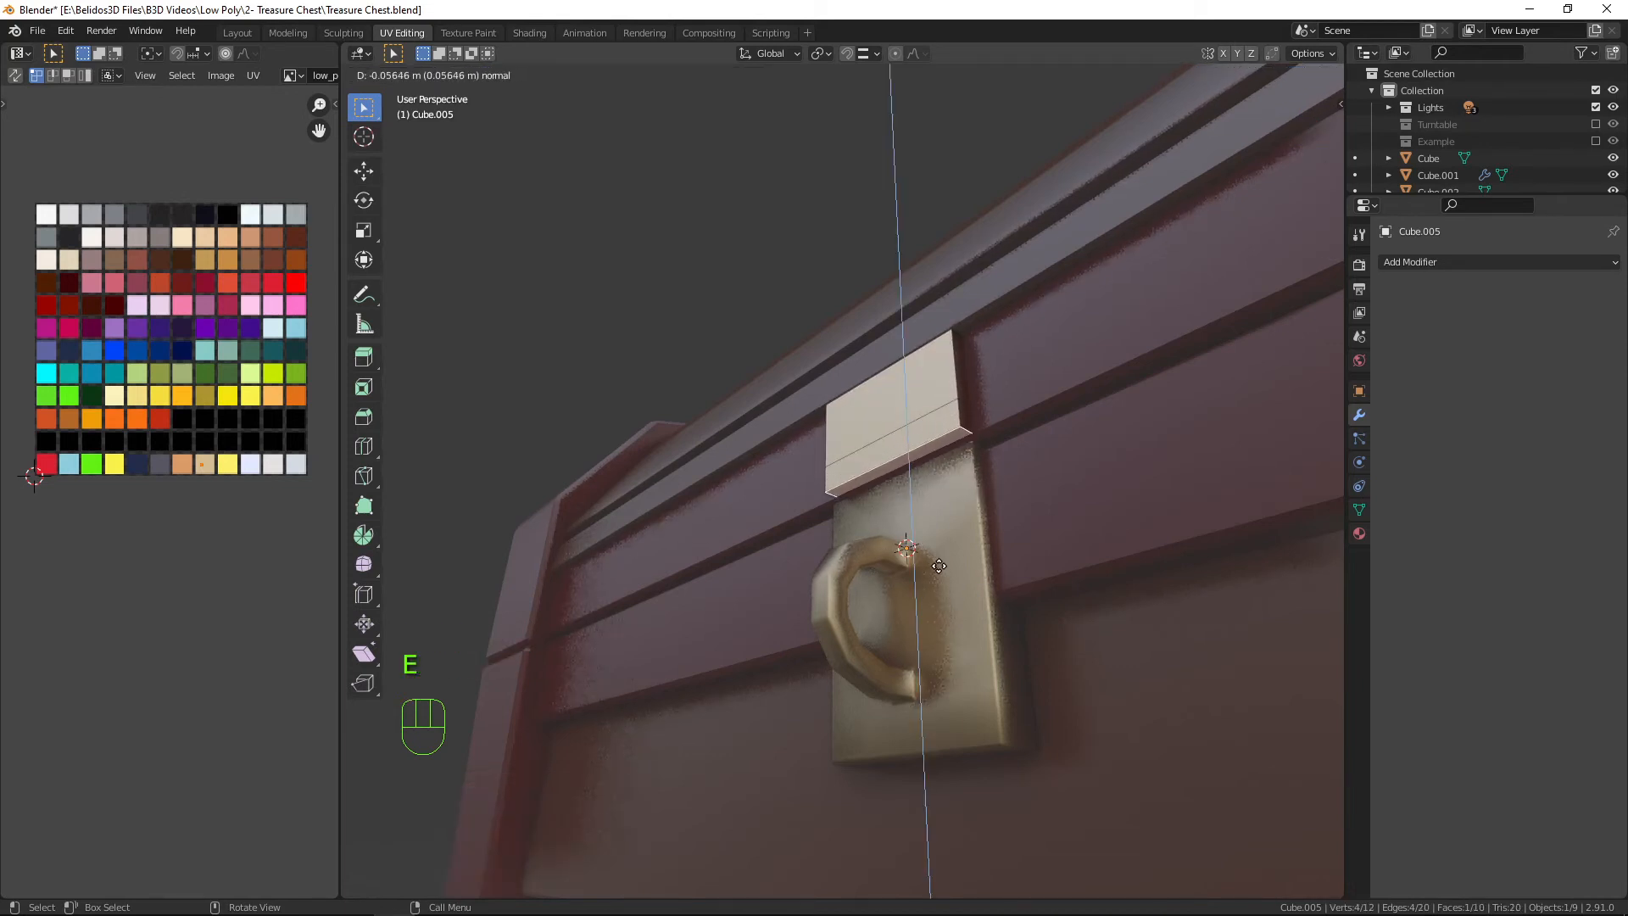
pyautogui.click(939, 566)
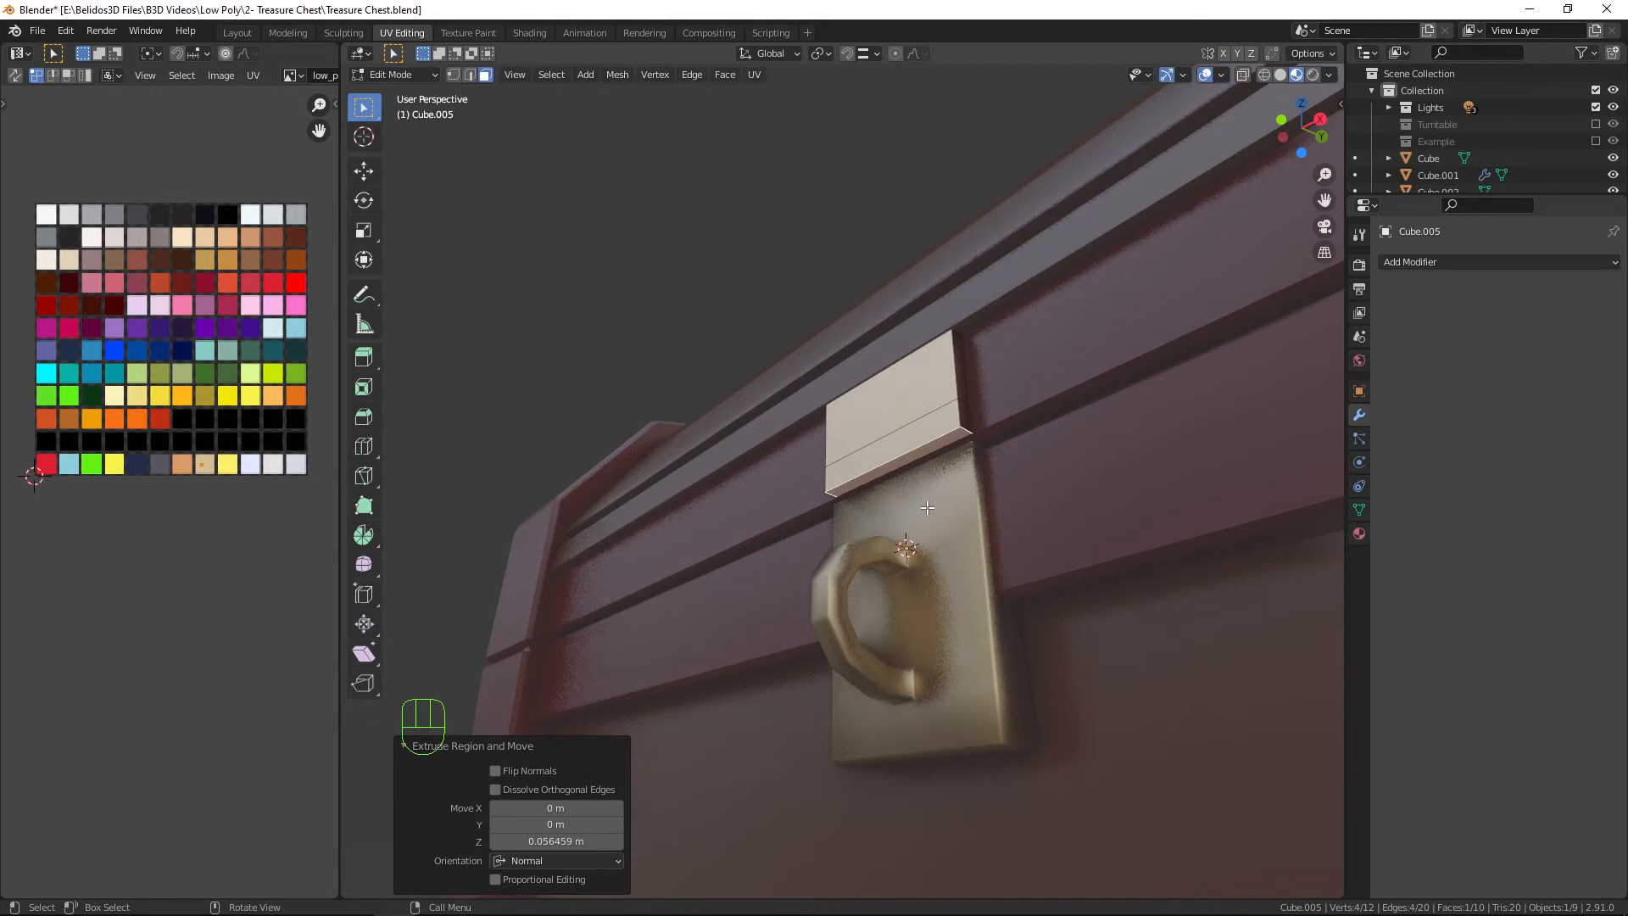
pyautogui.press('e')
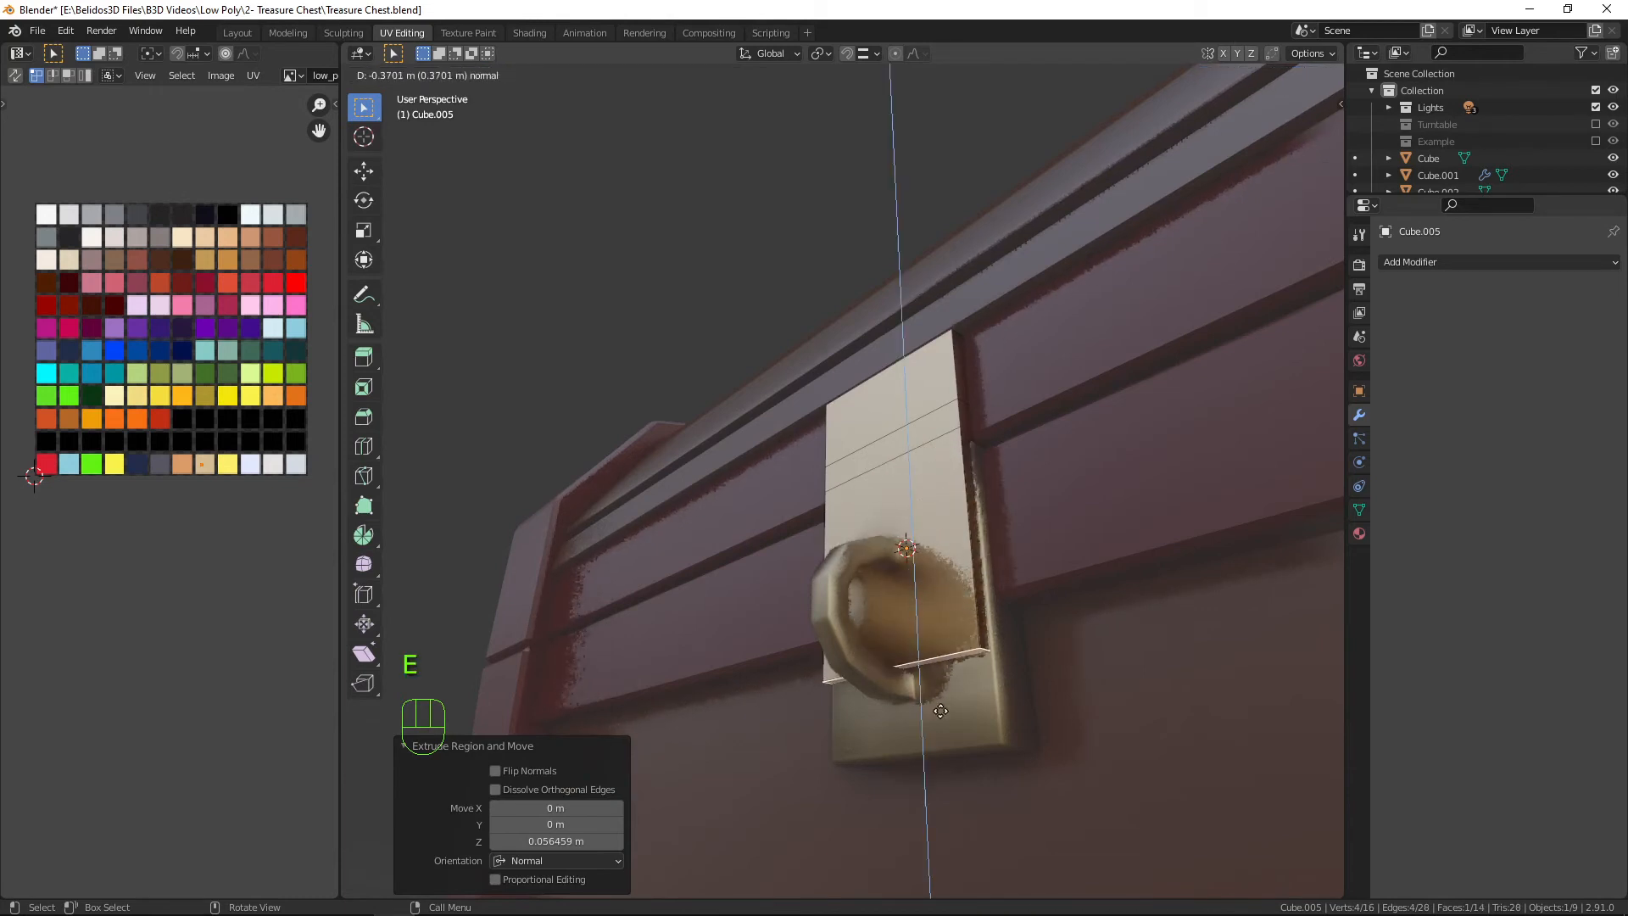
pyautogui.click(933, 794)
# Leave Edit Mode and hide the chest body so only the lid and lock parts stay in view.
pyautogui.moveTo(932, 793); pyautogui.dragTo(980, 657, button='middle')
pyautogui.scroll(-3, 876, 805)
pyautogui.press('Tab')
pyautogui.click(1056, 735)
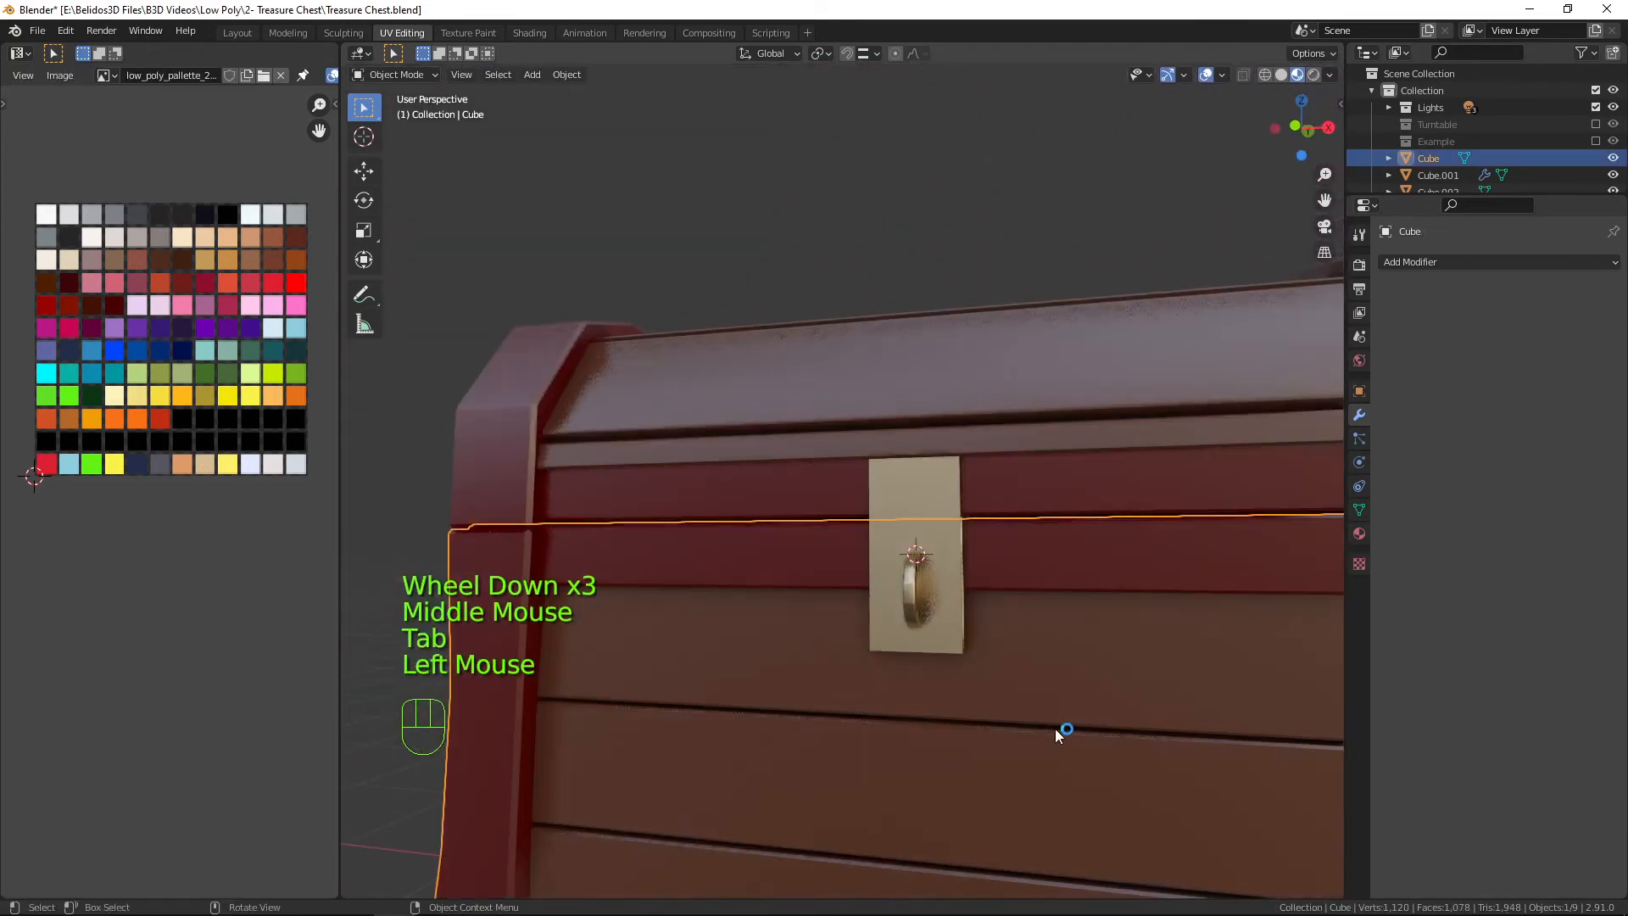
pyautogui.press('h')
pyautogui.click(1115, 442)
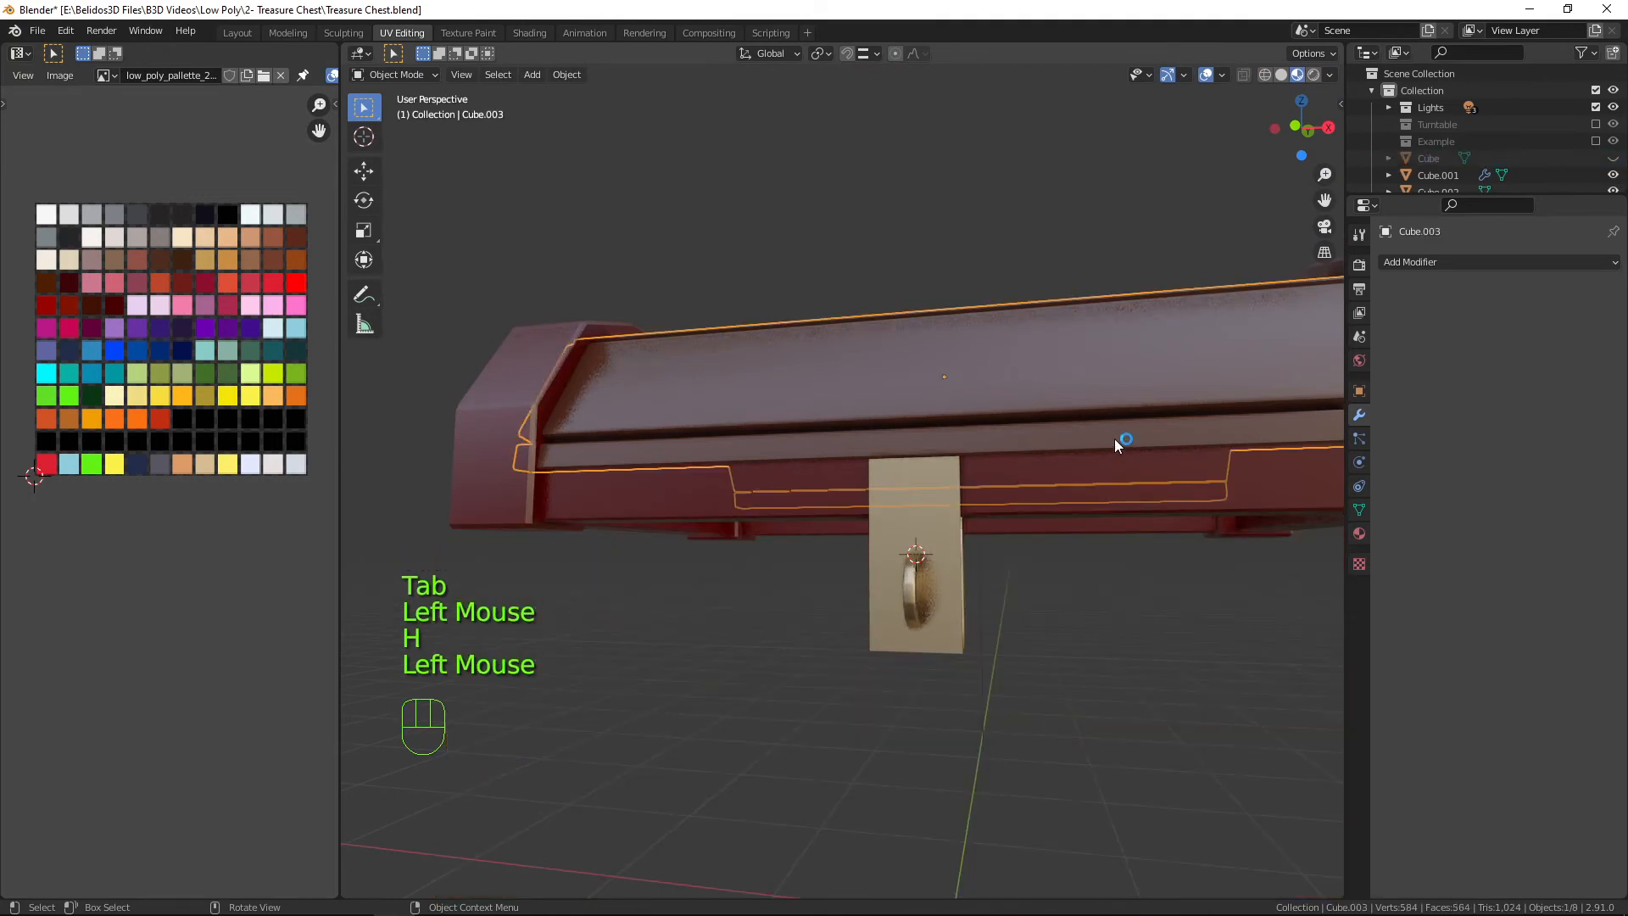
pyautogui.moveTo(1133, 642); pyautogui.dragTo(710, 555, button='middle')
pyautogui.click(767, 578)
pyautogui.click(766, 579)
pyautogui.press('Tab')
pyautogui.scroll(4, 828, 581)
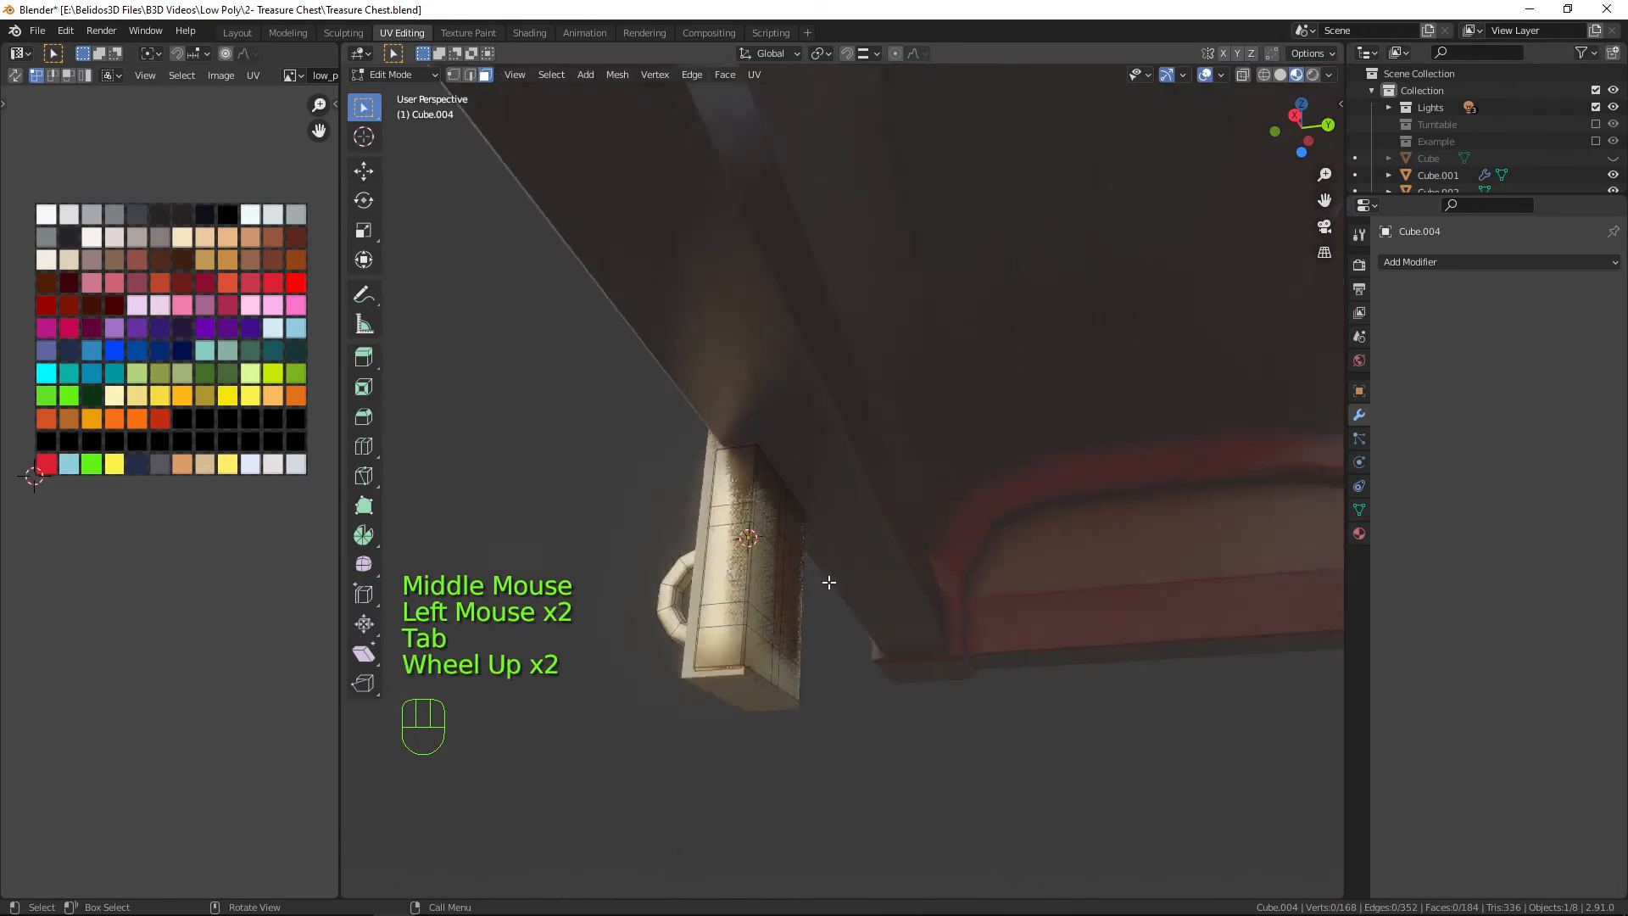
pyautogui.moveTo(828, 581)
pyautogui.mouseDown(button='middle')
pyautogui.moveTo(949, 562)
pyautogui.moveTo(901, 608)
pyautogui.moveTo(845, 581)
pyautogui.mouseUp(button='middle')
pyautogui.press('Tab')
# Select the upper lock block and open it in Edit Mode with its back side in view.
pyautogui.click(765, 439)
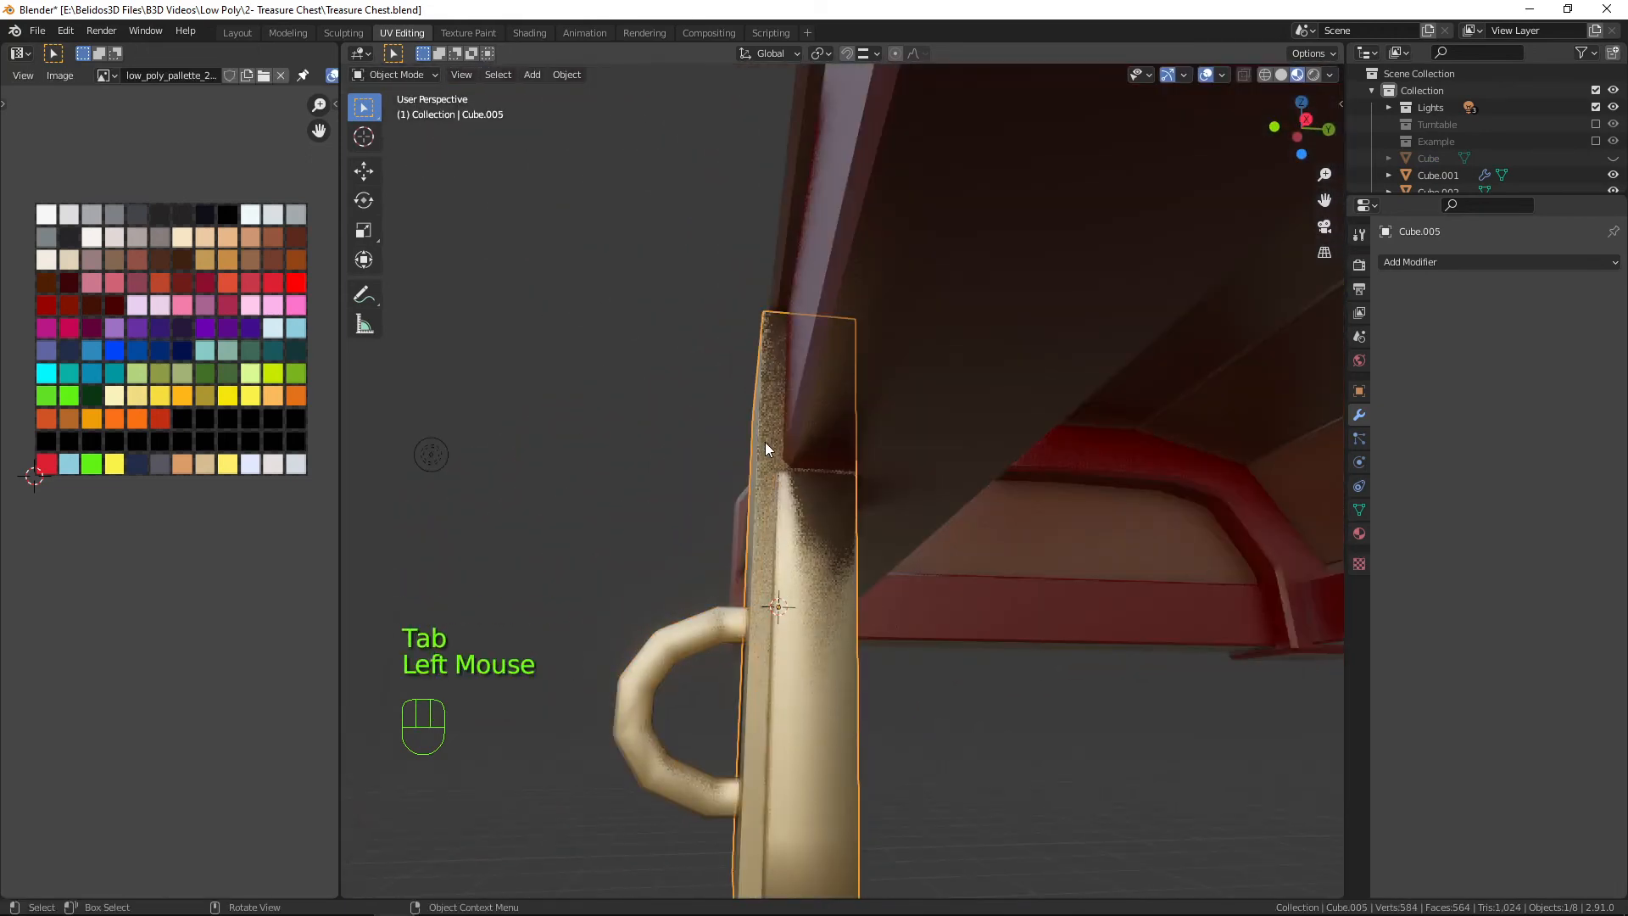
pyautogui.moveTo(764, 441); pyautogui.dragTo(898, 608, button='middle')
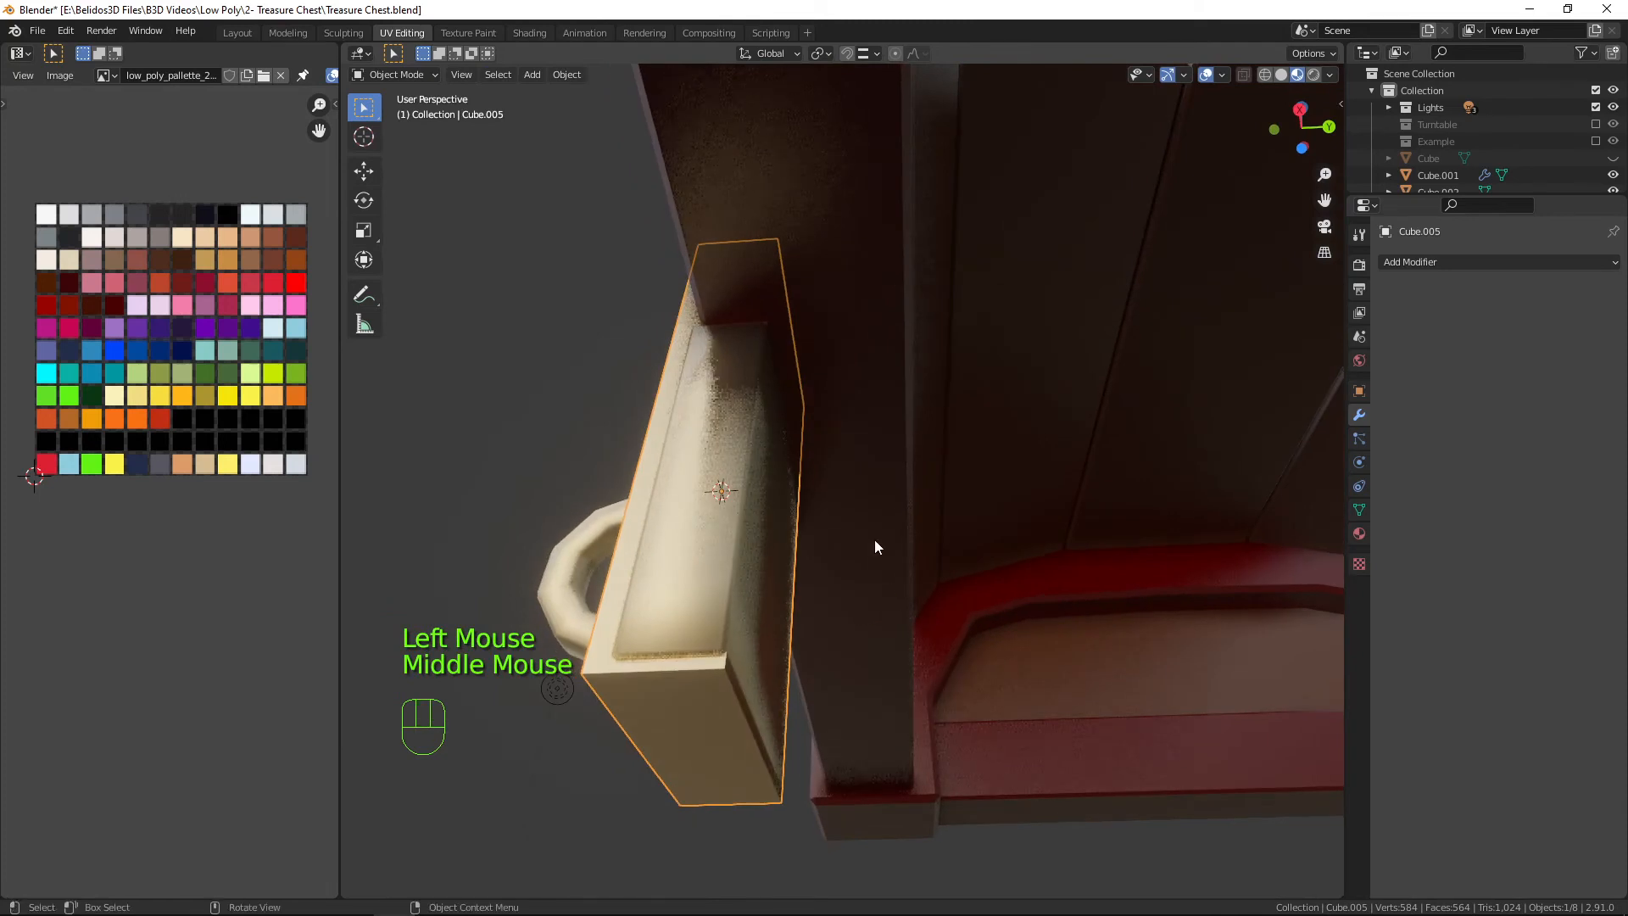
pyautogui.scroll(-1, 875, 542)
pyautogui.moveTo(875, 542); pyautogui.dragTo(812, 523, button='middle')
pyautogui.press('Tab')
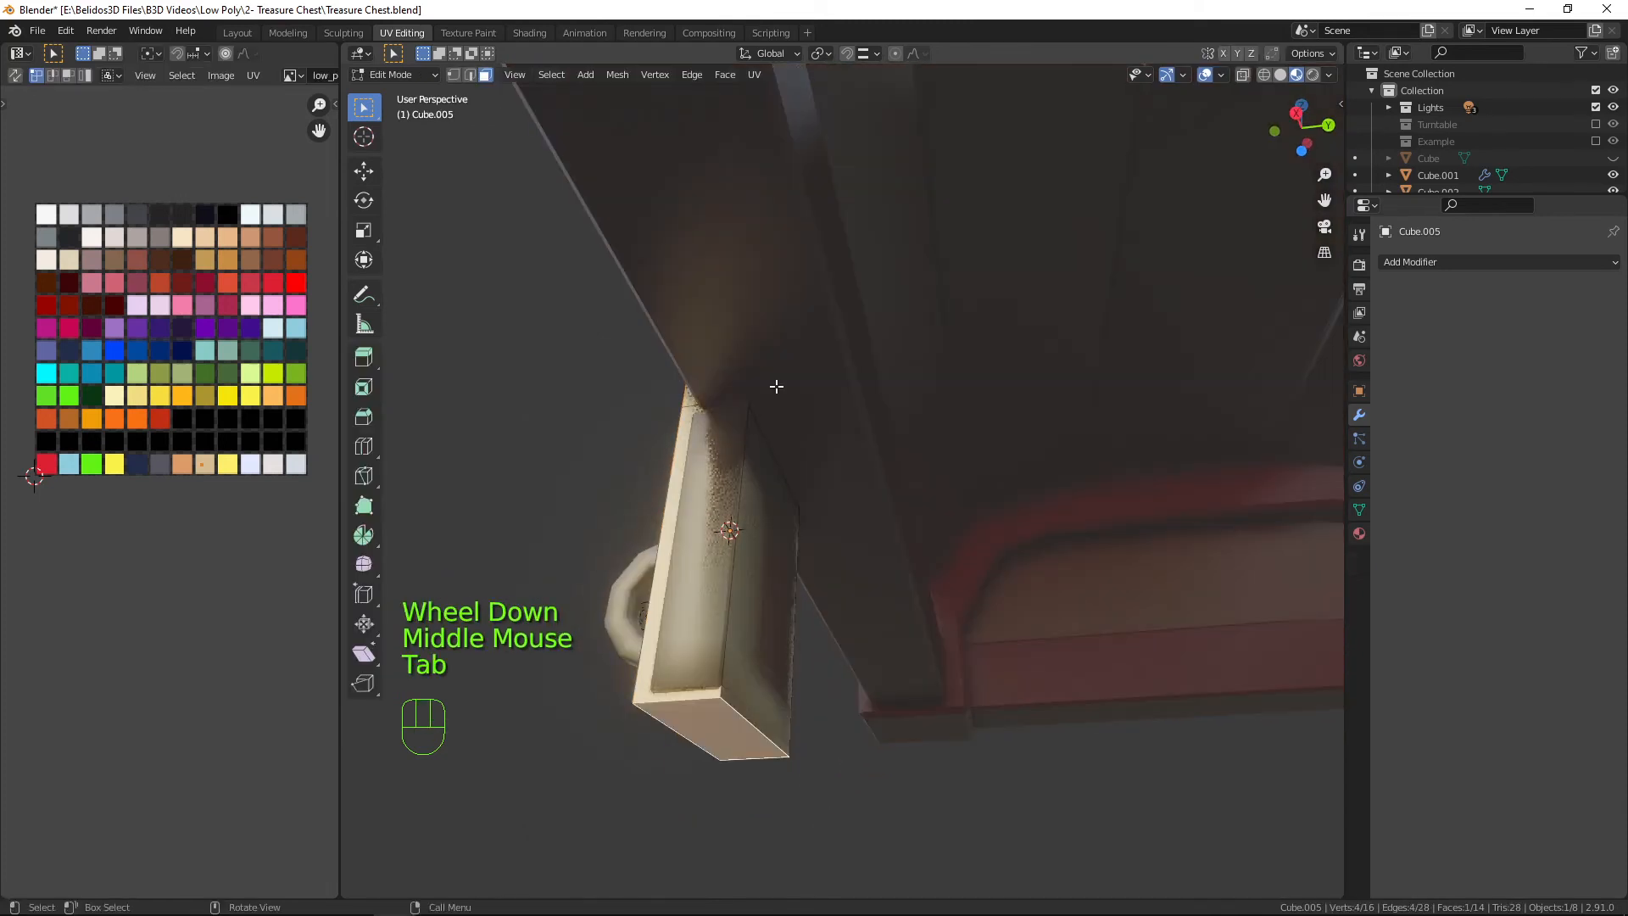
pyautogui.click(746, 558)
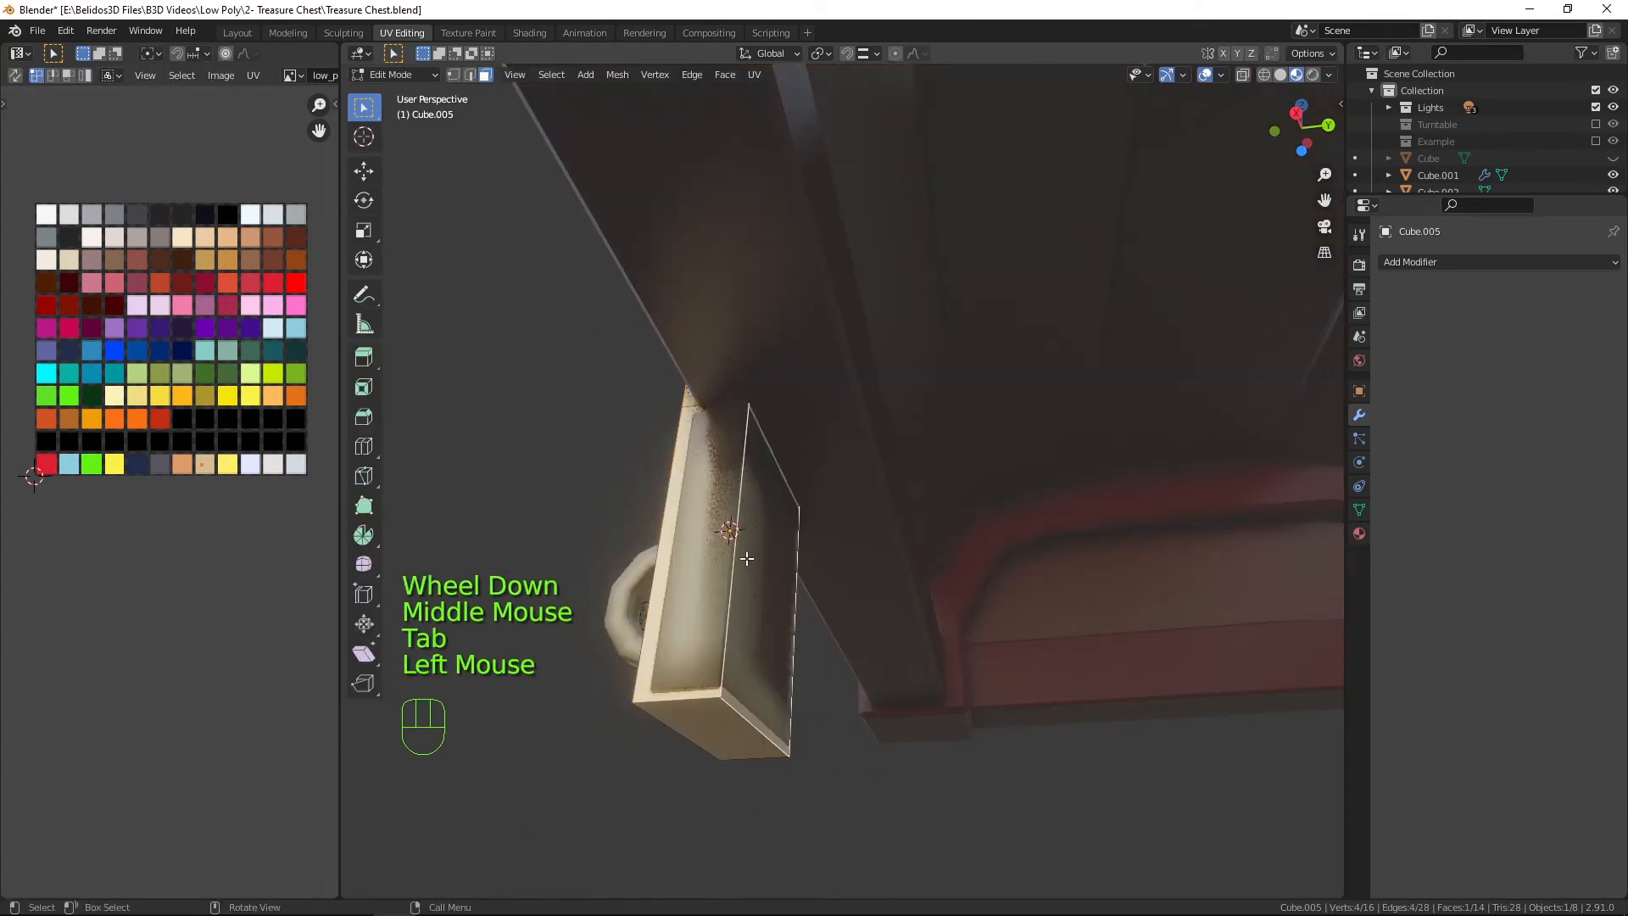
pyautogui.keyDown('shift'); pyautogui.click(772, 403); pyautogui.keyUp('shift')
pyautogui.moveTo(771, 401)
pyautogui.mouseDown(button='middle')
pyautogui.moveTo(757, 413)
pyautogui.moveTo(810, 464)
pyautogui.moveTo(761, 585)
pyautogui.mouseUp(button='middle')
pyautogui.keyDown('shift'); pyautogui.click(754, 409); pyautogui.keyUp('shift')
# Using wireframe view, select the upper block's three back faces and move them about 0.08 m along the negative Y axis to thin it.
pyautogui.hotkey('shift', 'z')
pyautogui.press('a')
pyautogui.press('a')
pyautogui.press('a')
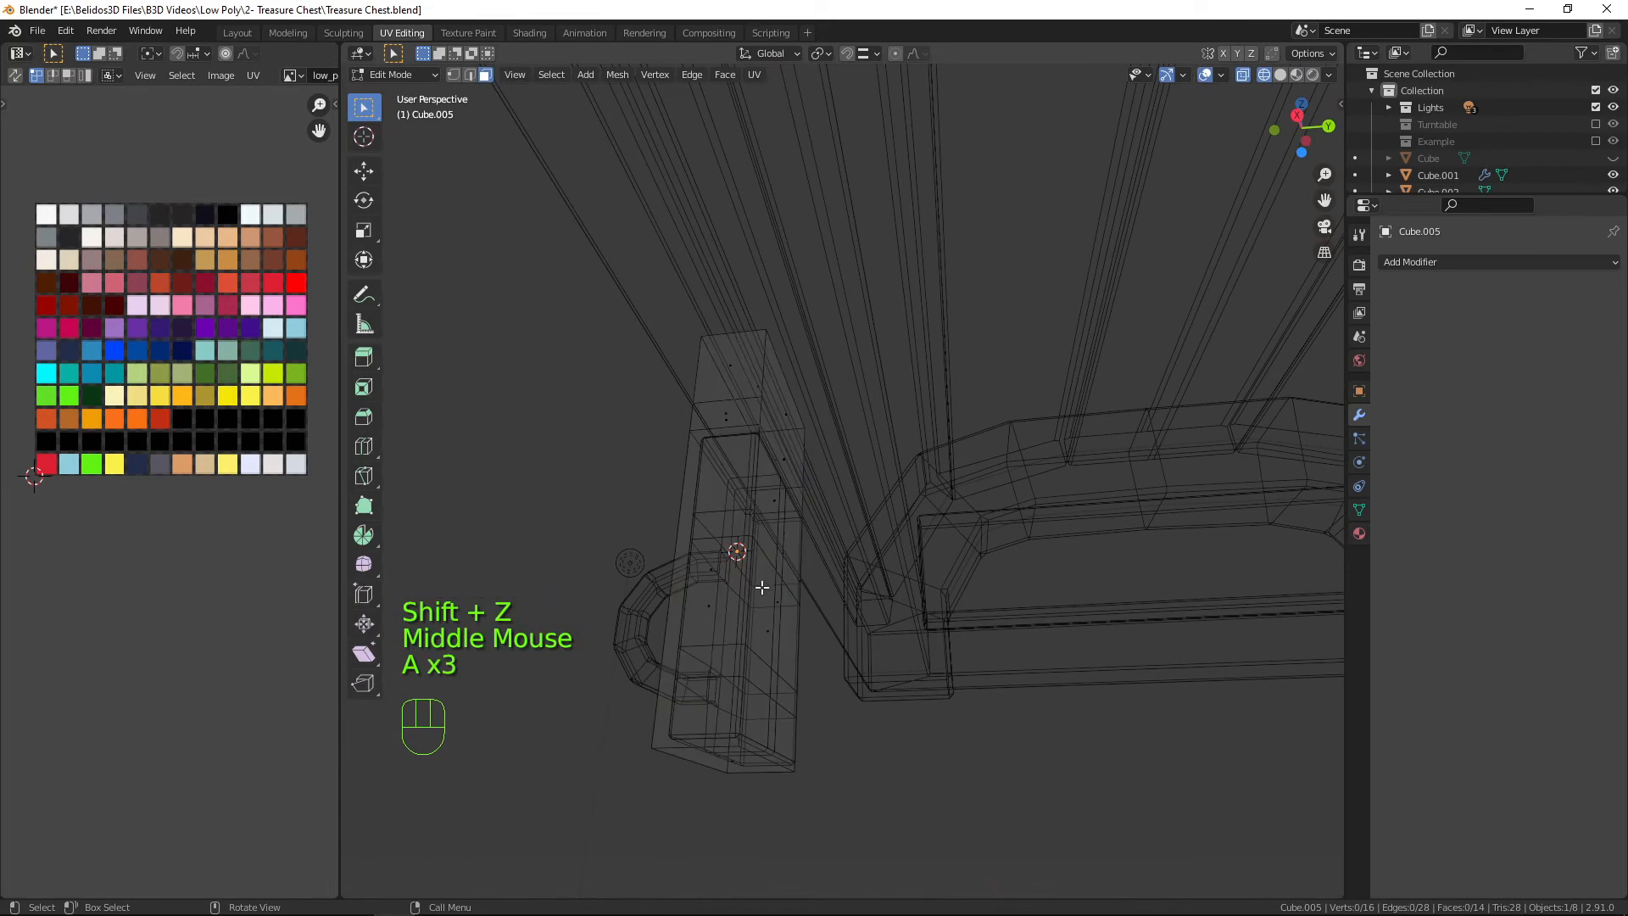
pyautogui.click(770, 597)
pyautogui.keyDown('shift'); pyautogui.click(782, 461); pyautogui.keyUp('shift')
pyautogui.keyDown('shift'); pyautogui.click(786, 414); pyautogui.keyUp('shift')
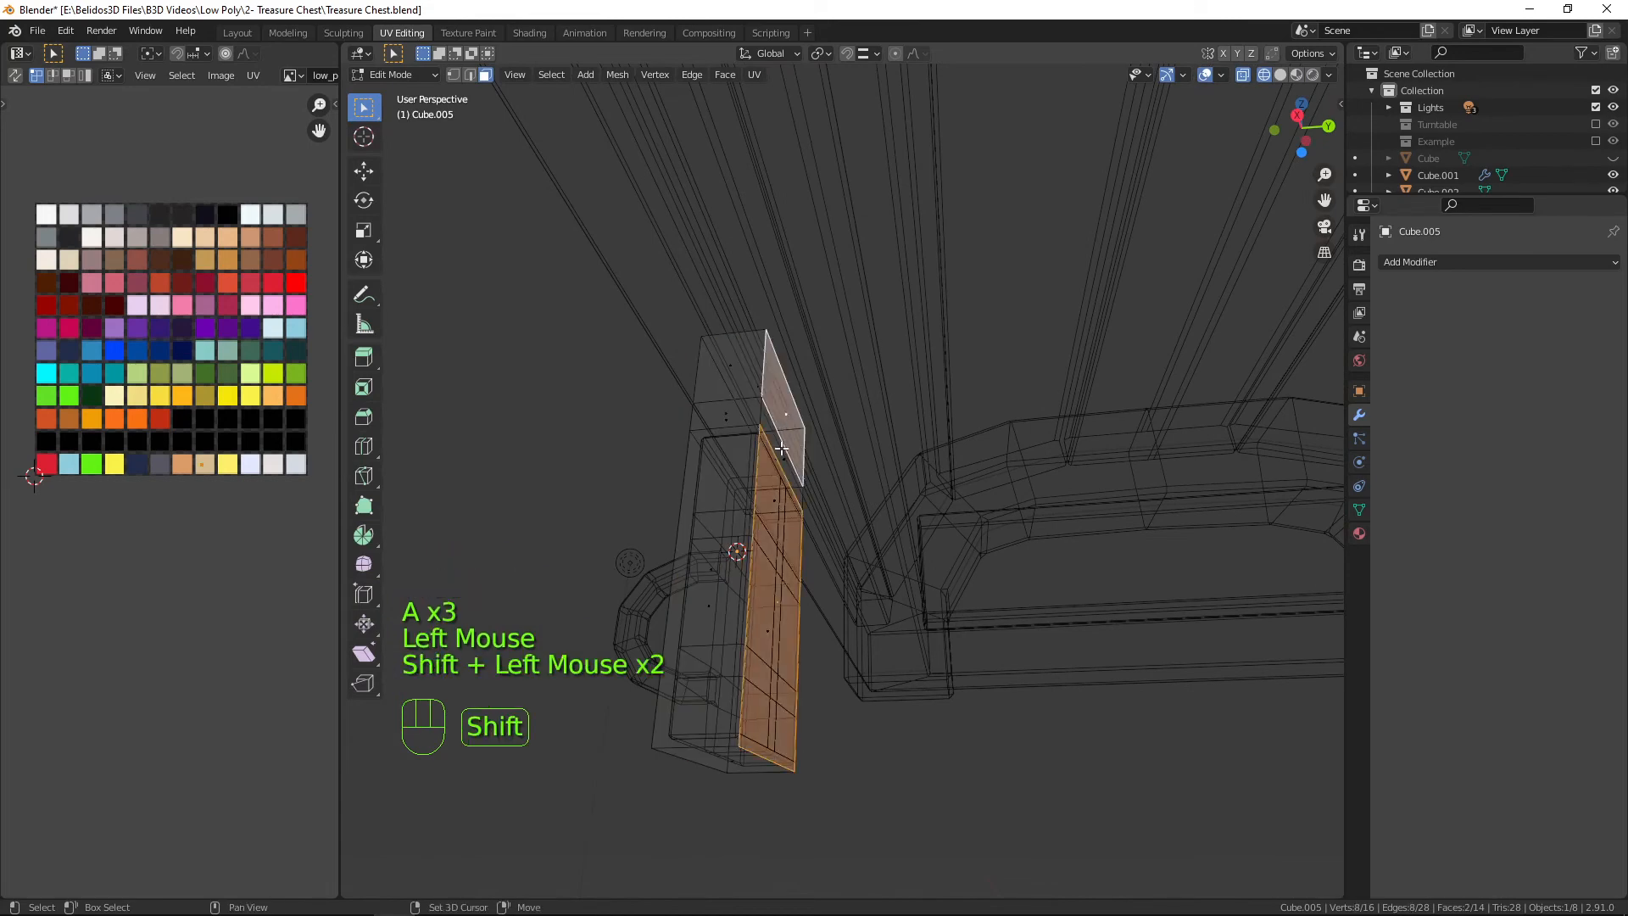
pyautogui.keyDown('shift'); pyautogui.click(781, 448); pyautogui.keyUp('shift')
pyautogui.moveTo(781, 447); pyautogui.dragTo(880, 577, button='middle')
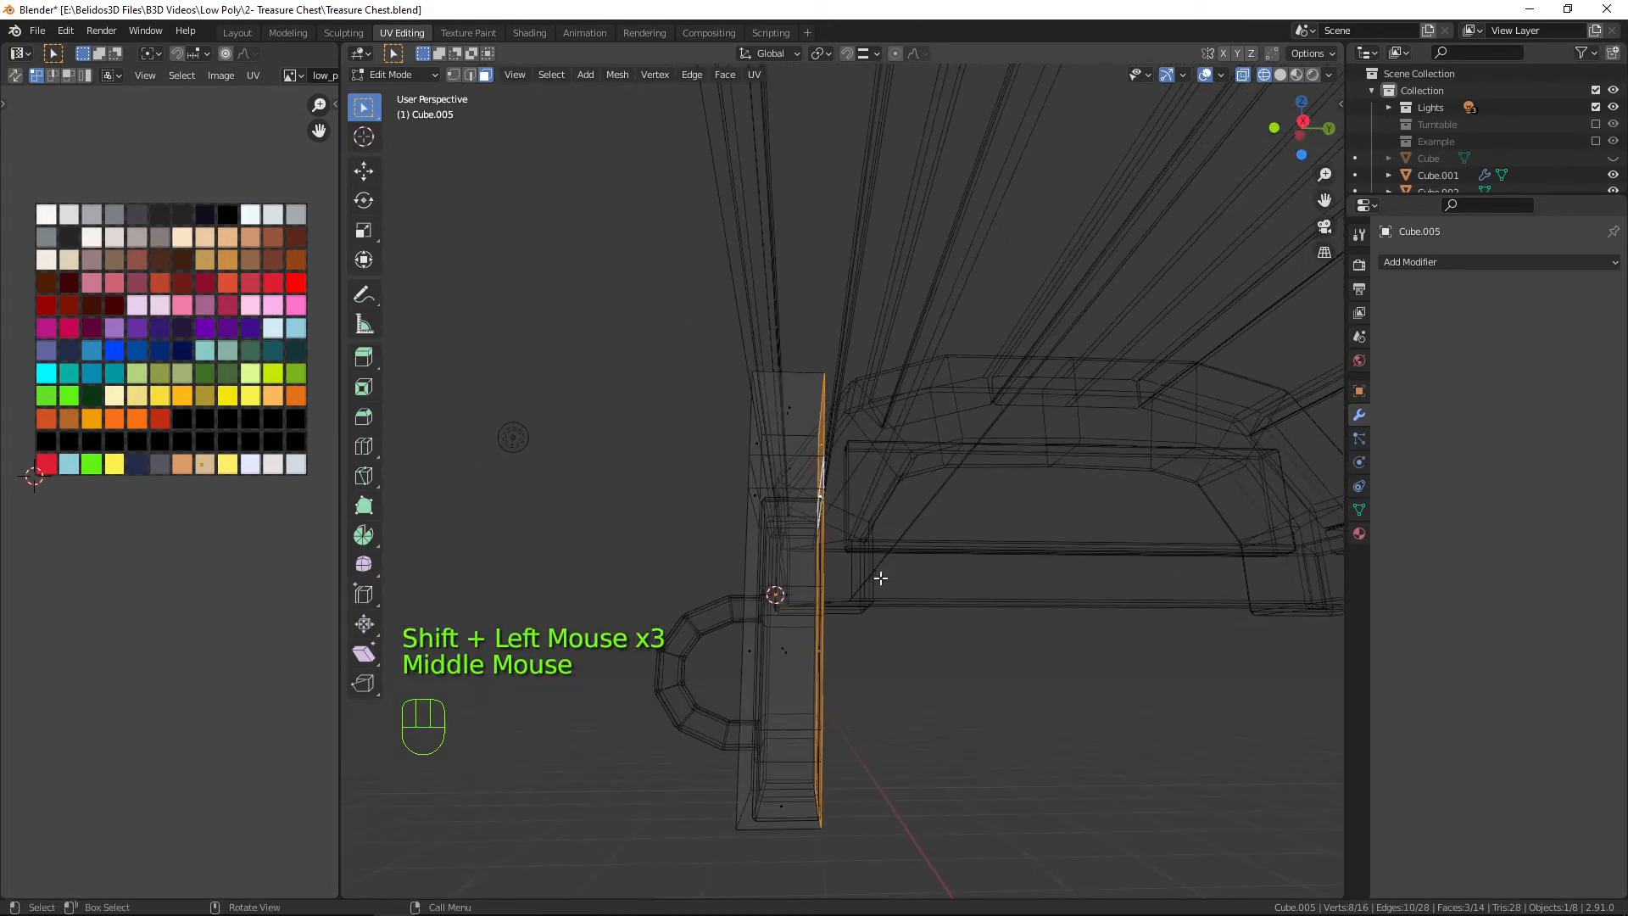
pyautogui.press('g')
pyautogui.press('y')
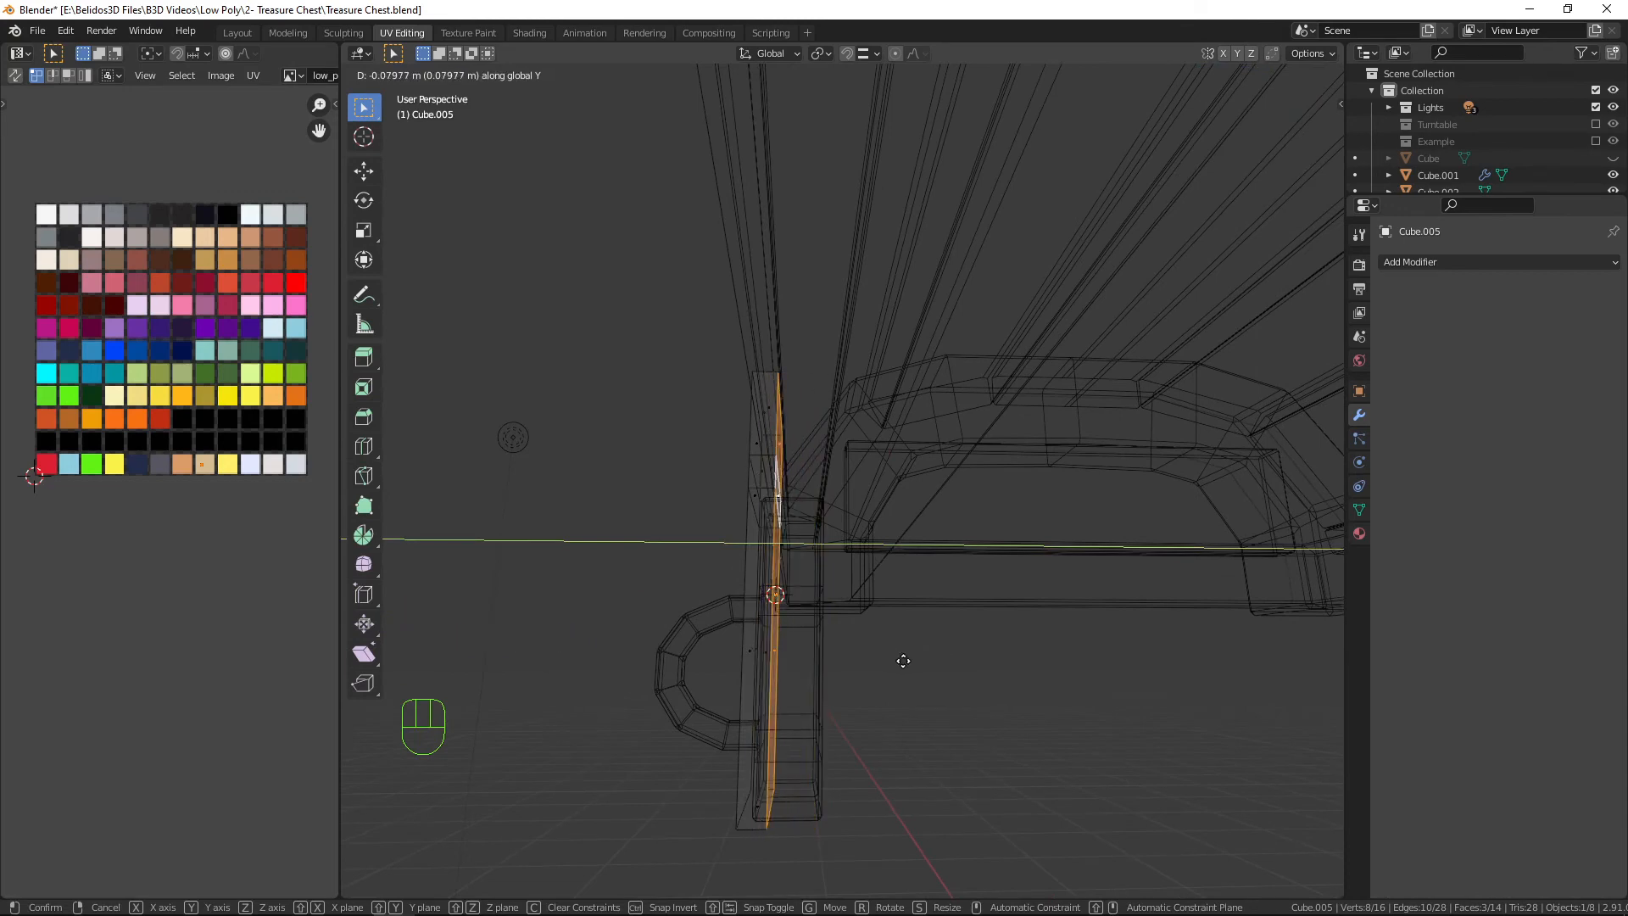
pyautogui.click(903, 660)
pyautogui.moveTo(900, 660); pyautogui.dragTo(940, 696, button='middle')
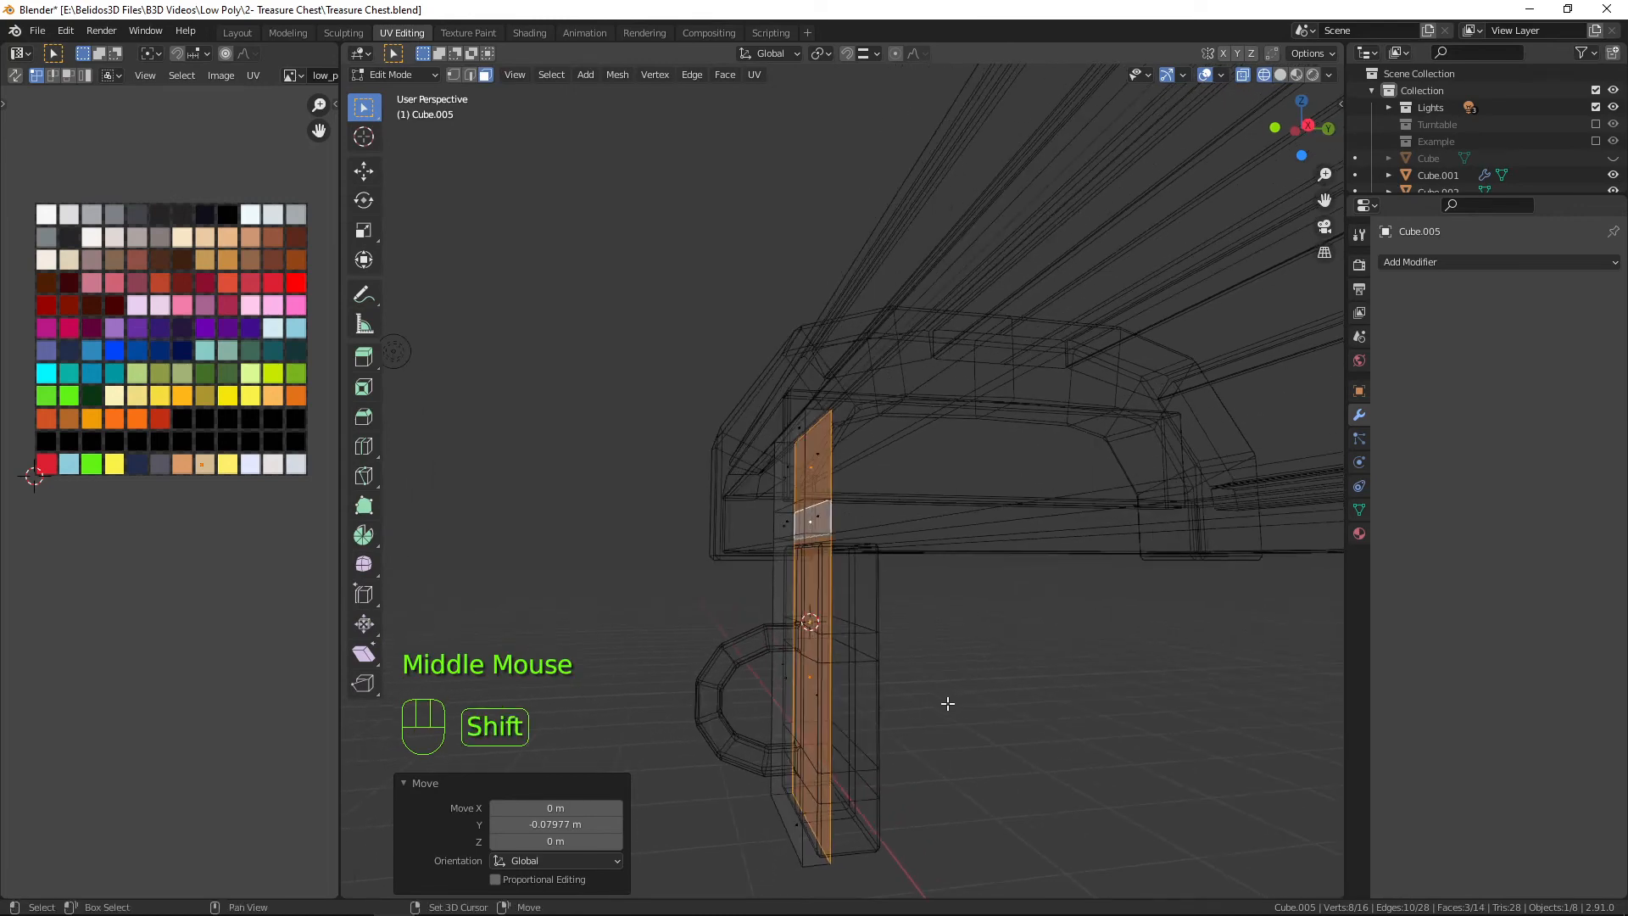
pyautogui.hotkey('shift', 'z')
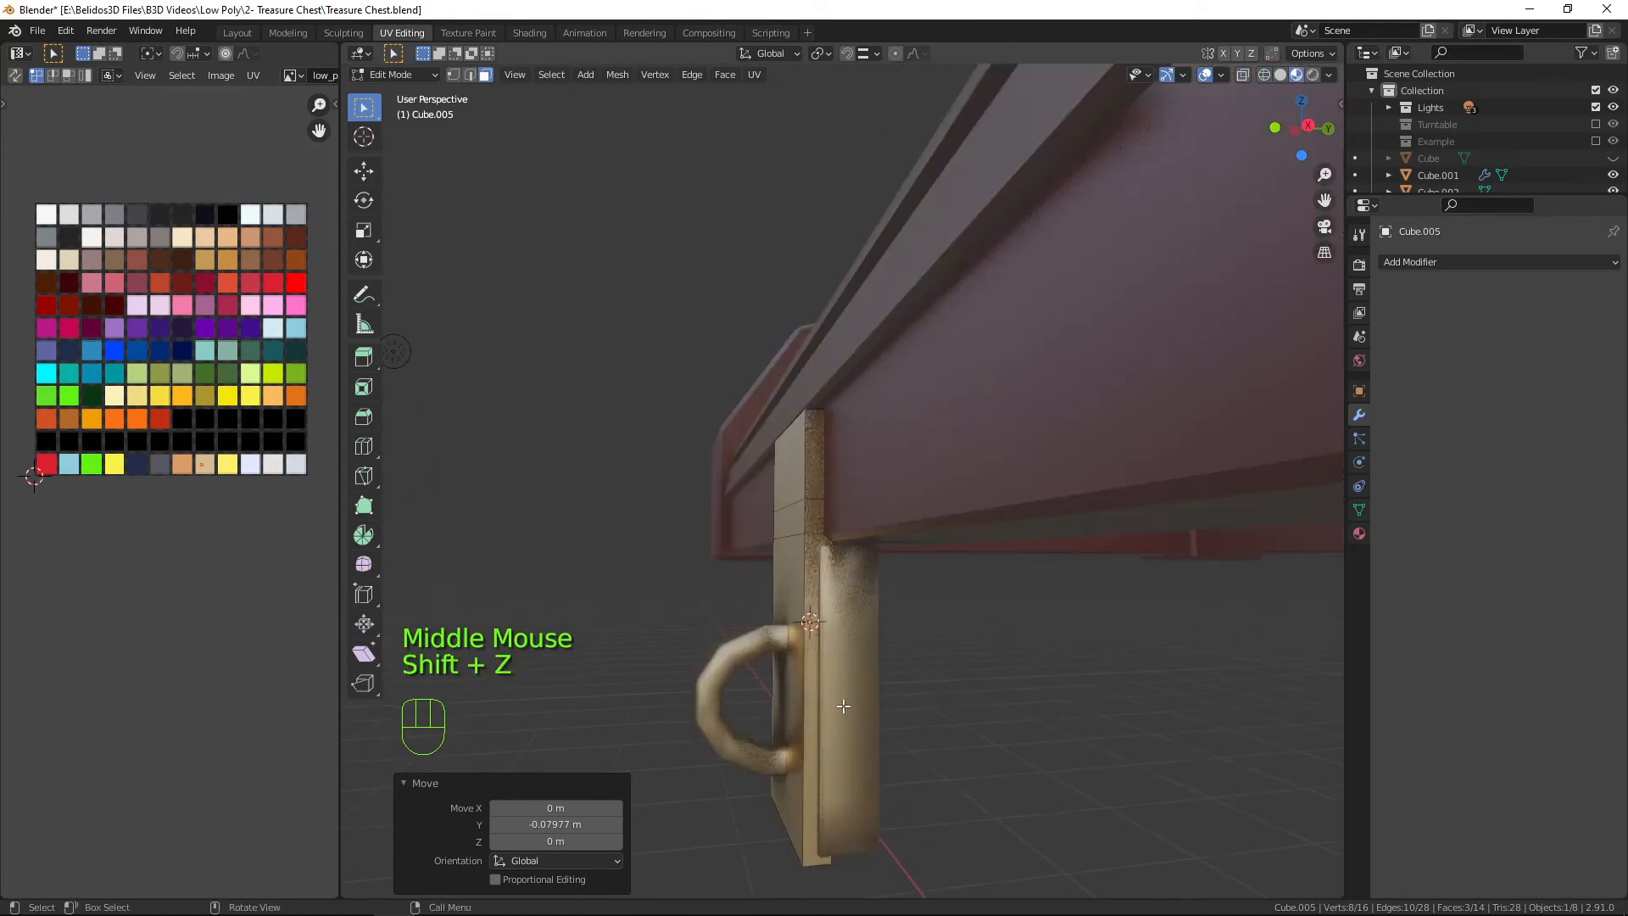
pyautogui.keyDown('shift'); pyautogui.click(801, 687); pyautogui.keyUp('shift')
pyautogui.keyDown('shift'); pyautogui.click(802, 688); pyautogui.keyUp('shift')
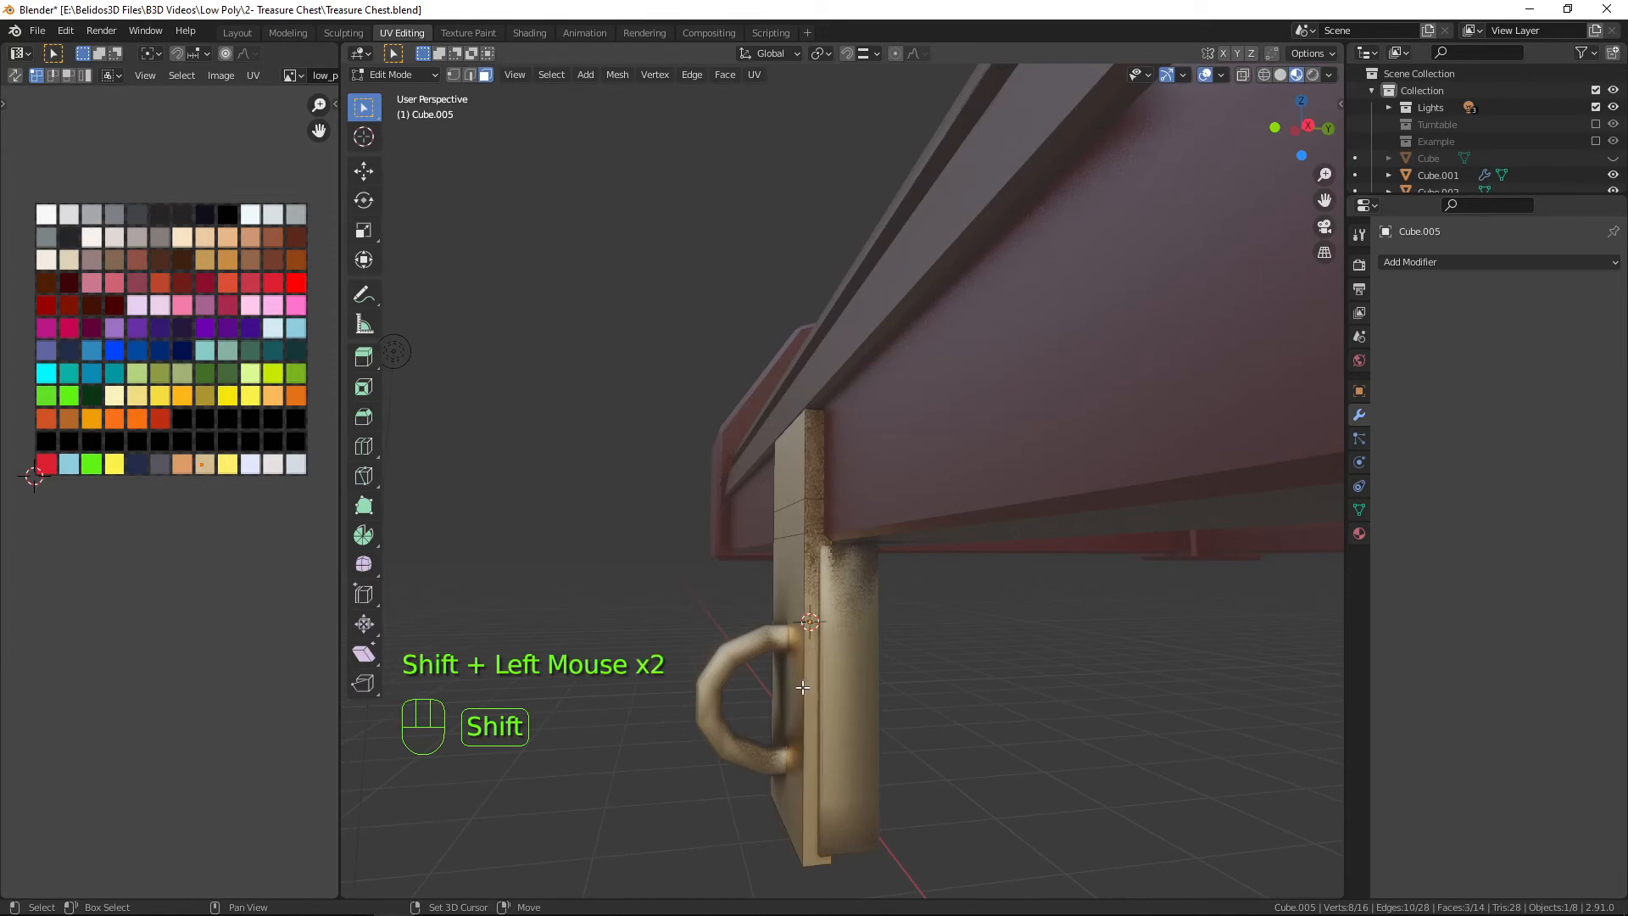
pyautogui.click(796, 703)
pyautogui.press('g')
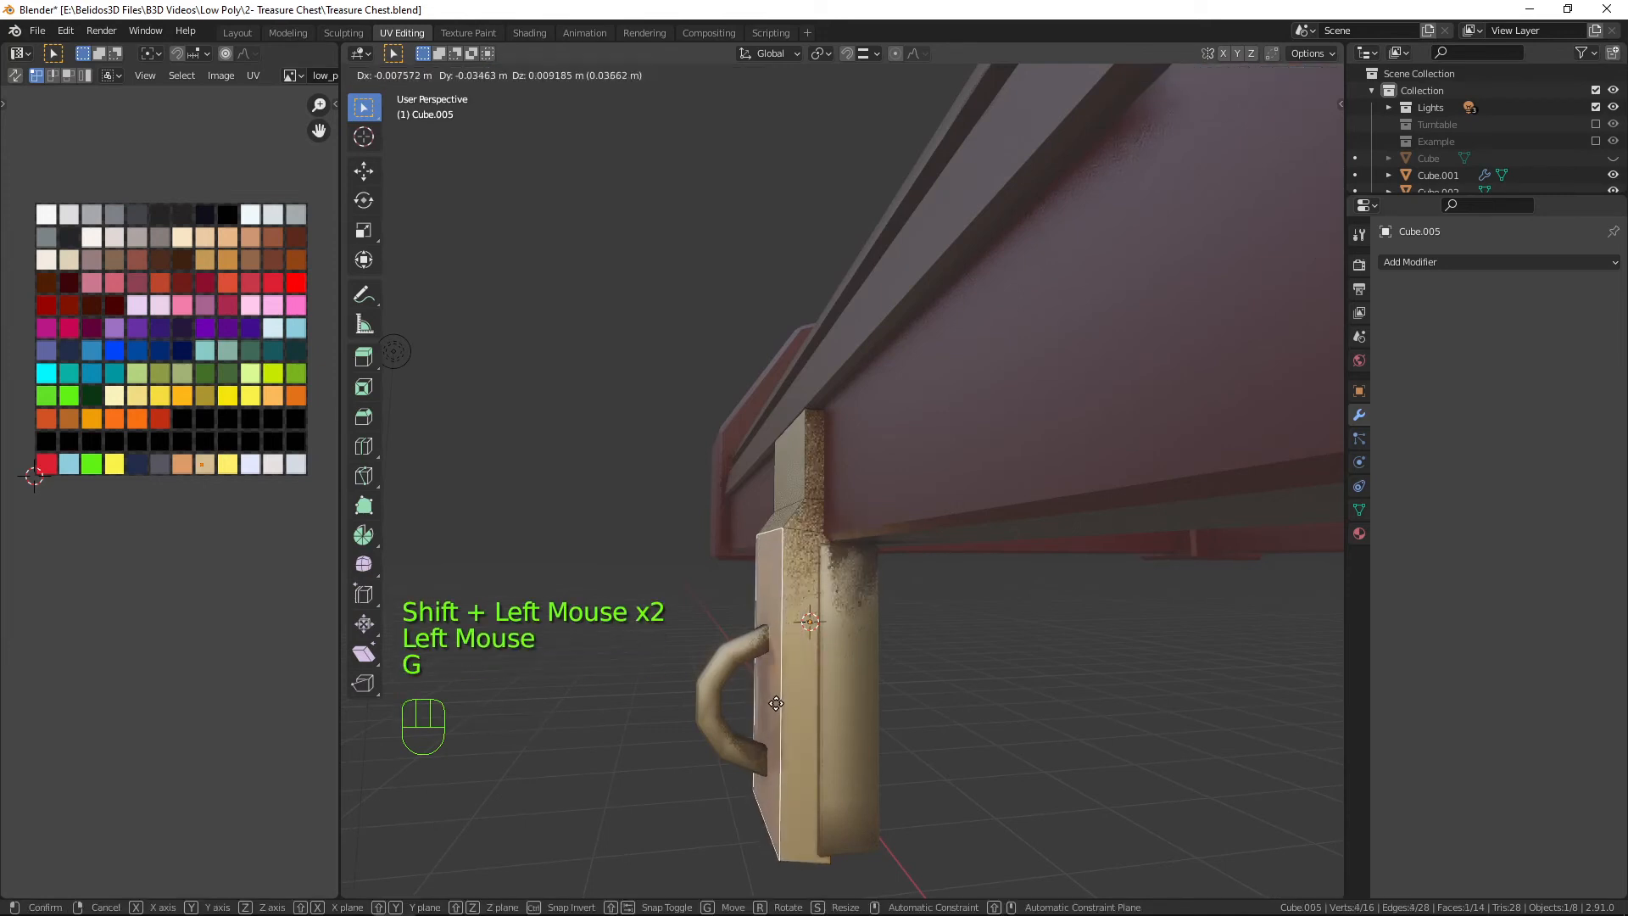
pyautogui.rightClick(777, 720)
# Select the face loop around the block's long lower section and move it about 0.033 m along the negative Y axis.
pyautogui.keyDown('alt'); pyautogui.click(804, 695); pyautogui.keyUp('alt')
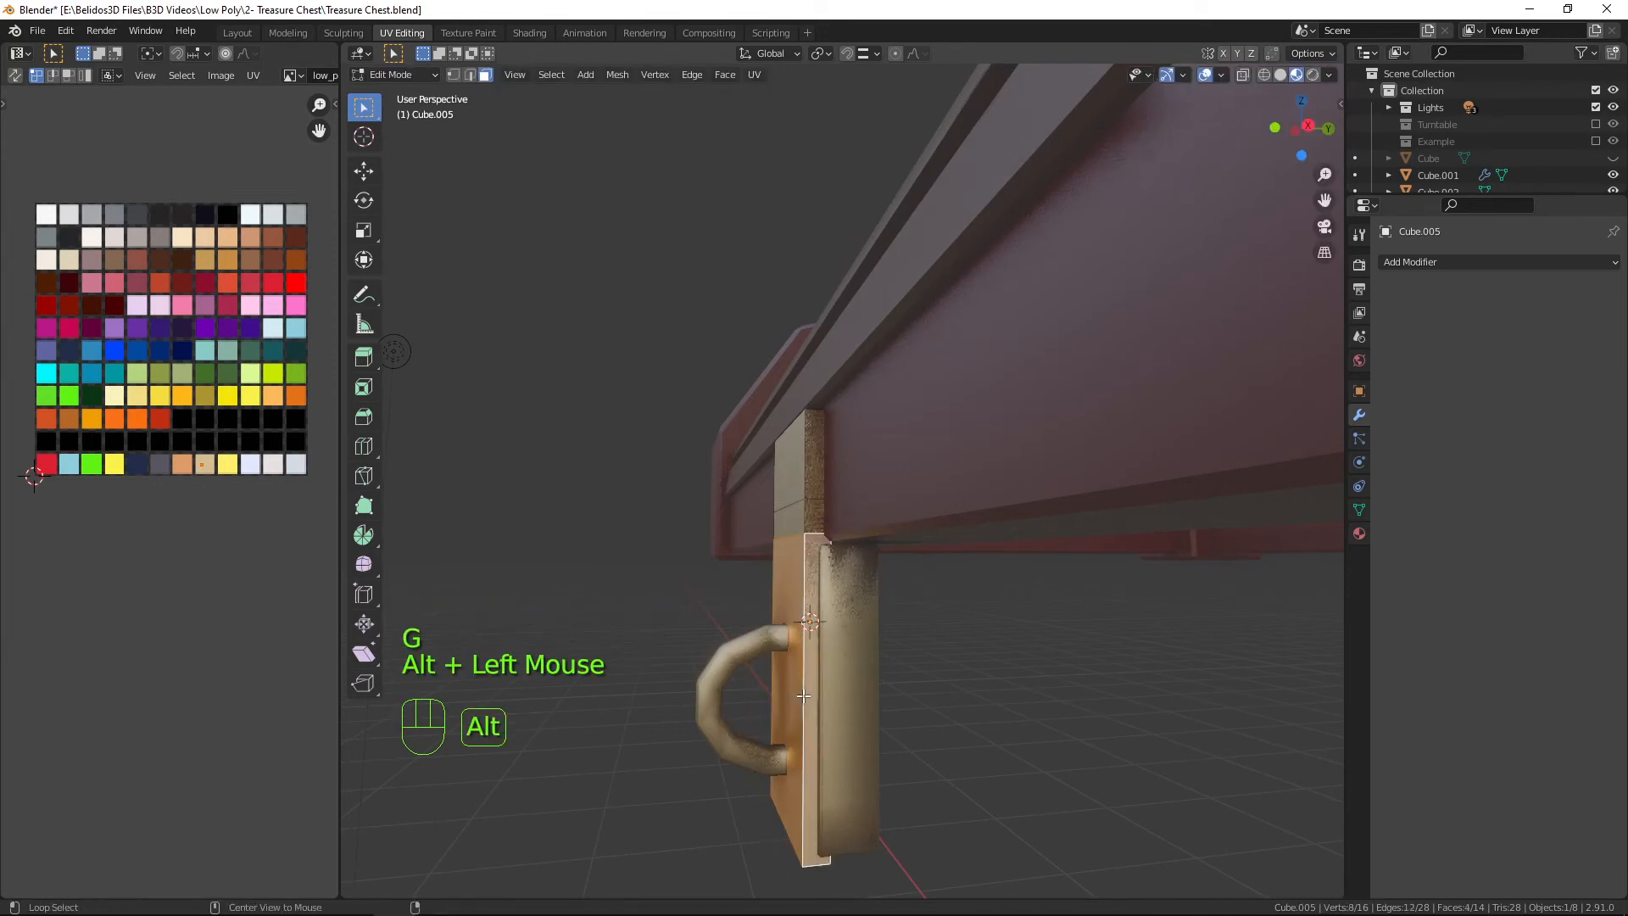
pyautogui.press('g')
pyautogui.press('y')
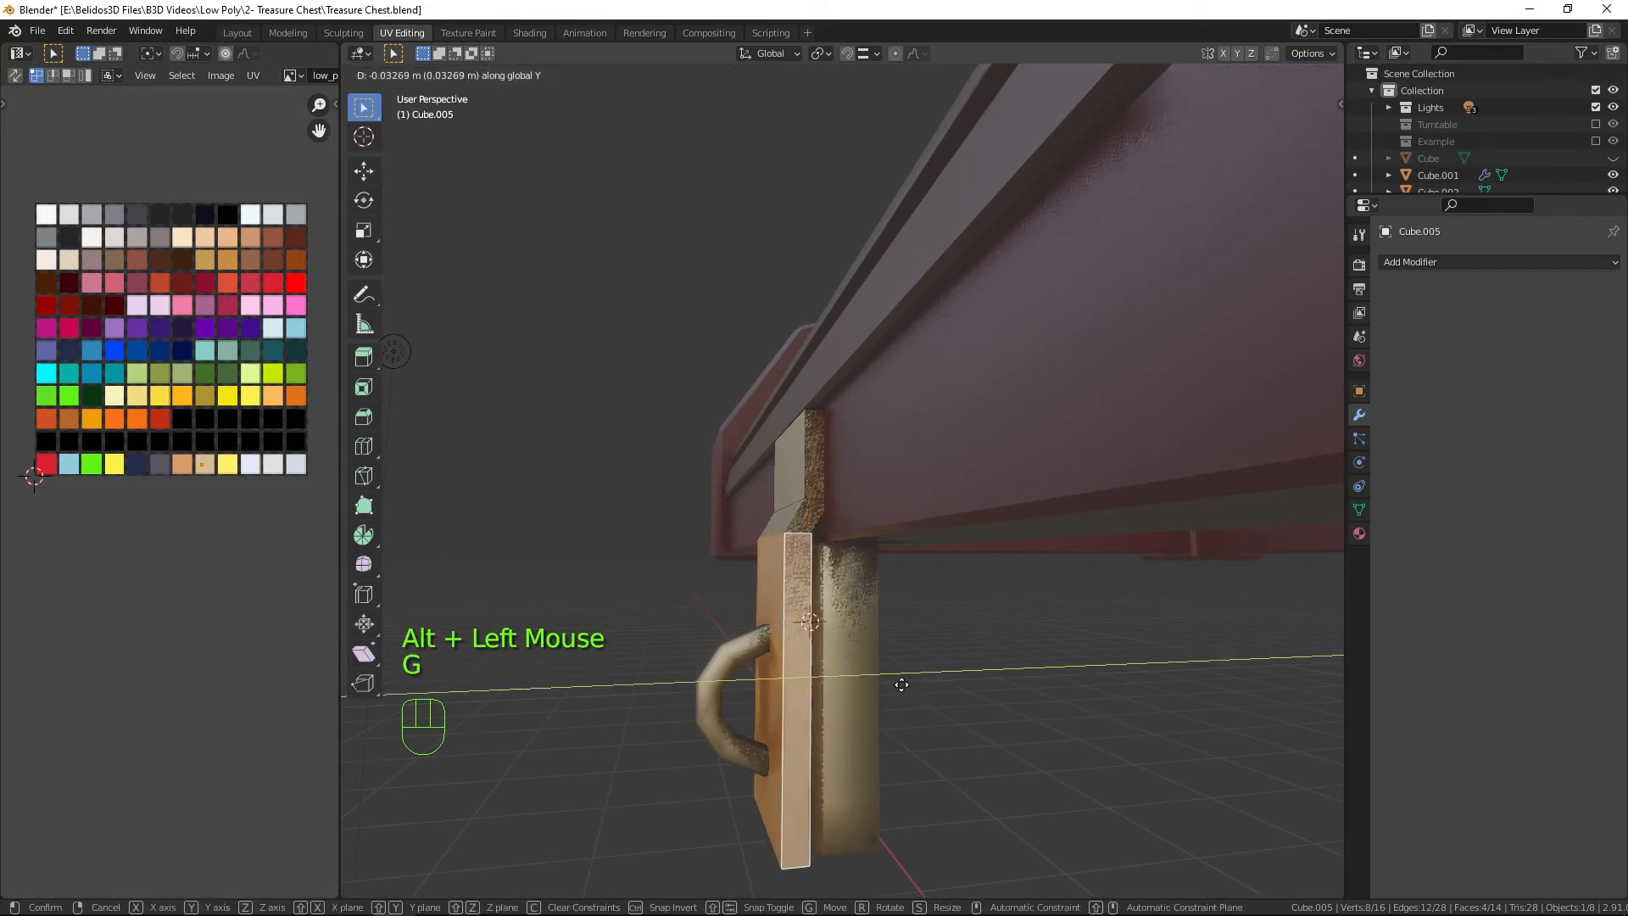
pyautogui.click(901, 684)
# Scale the block's lower section along X to about 0.502, narrowing it into a hasp strip.
pyautogui.moveTo(872, 669); pyautogui.dragTo(1172, 726, button='middle')
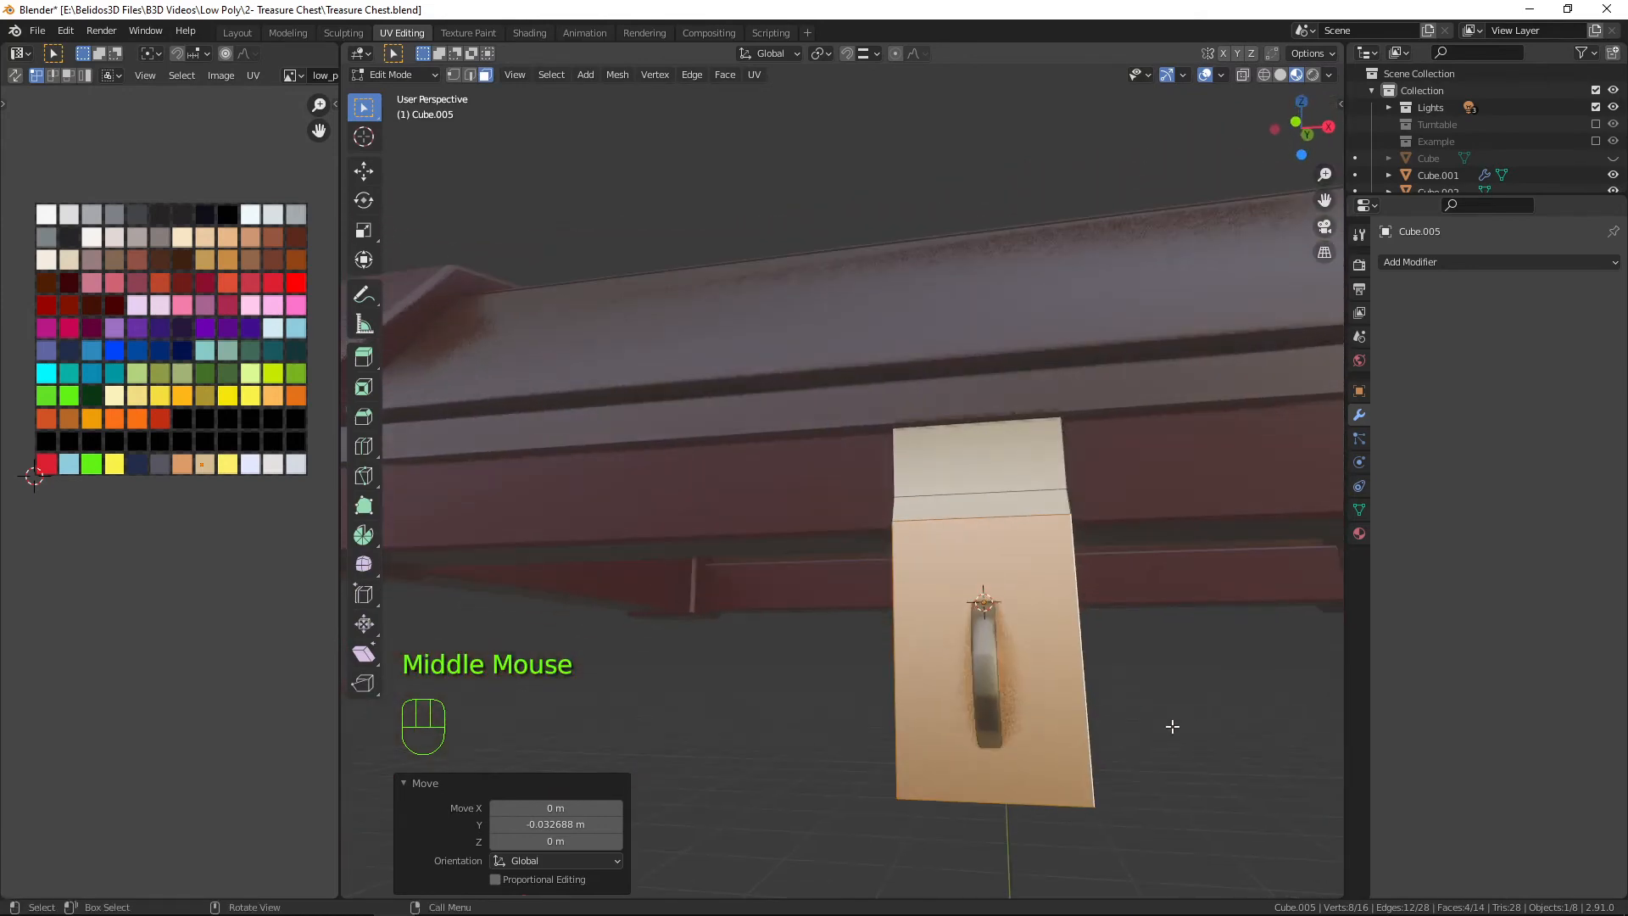
pyautogui.press('s')
pyautogui.press('x')
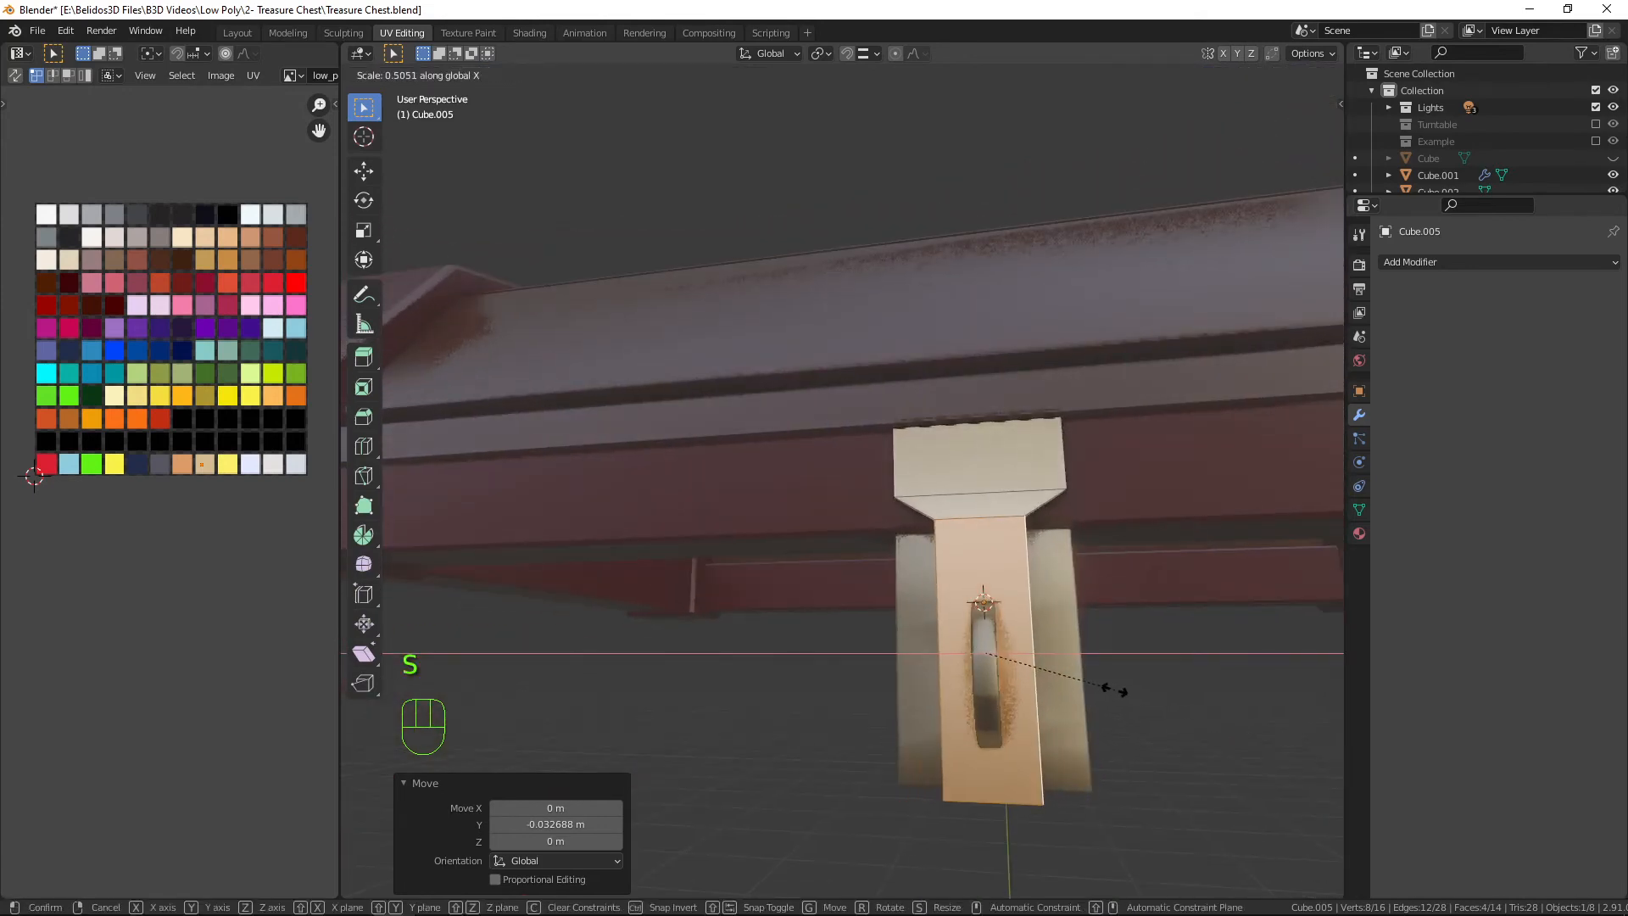
pyautogui.click(1113, 690)
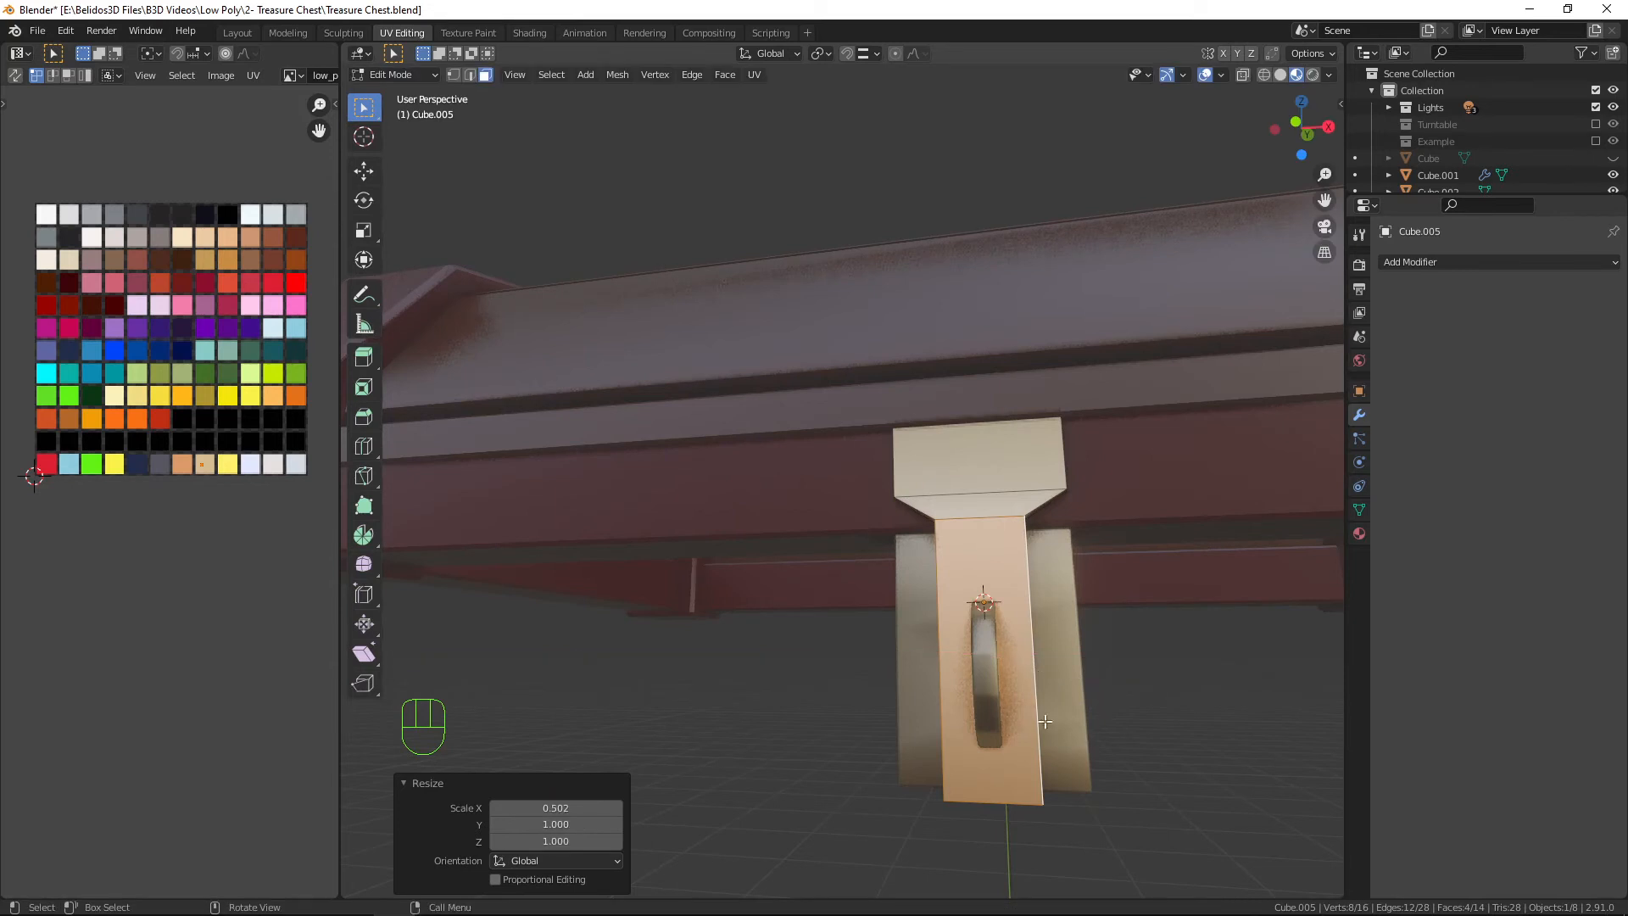
# Add two centered vertical loop cuts through the whole hasp and two horizontal loop cuts across its lower section.
pyautogui.hotkey('ctrl', 'r')
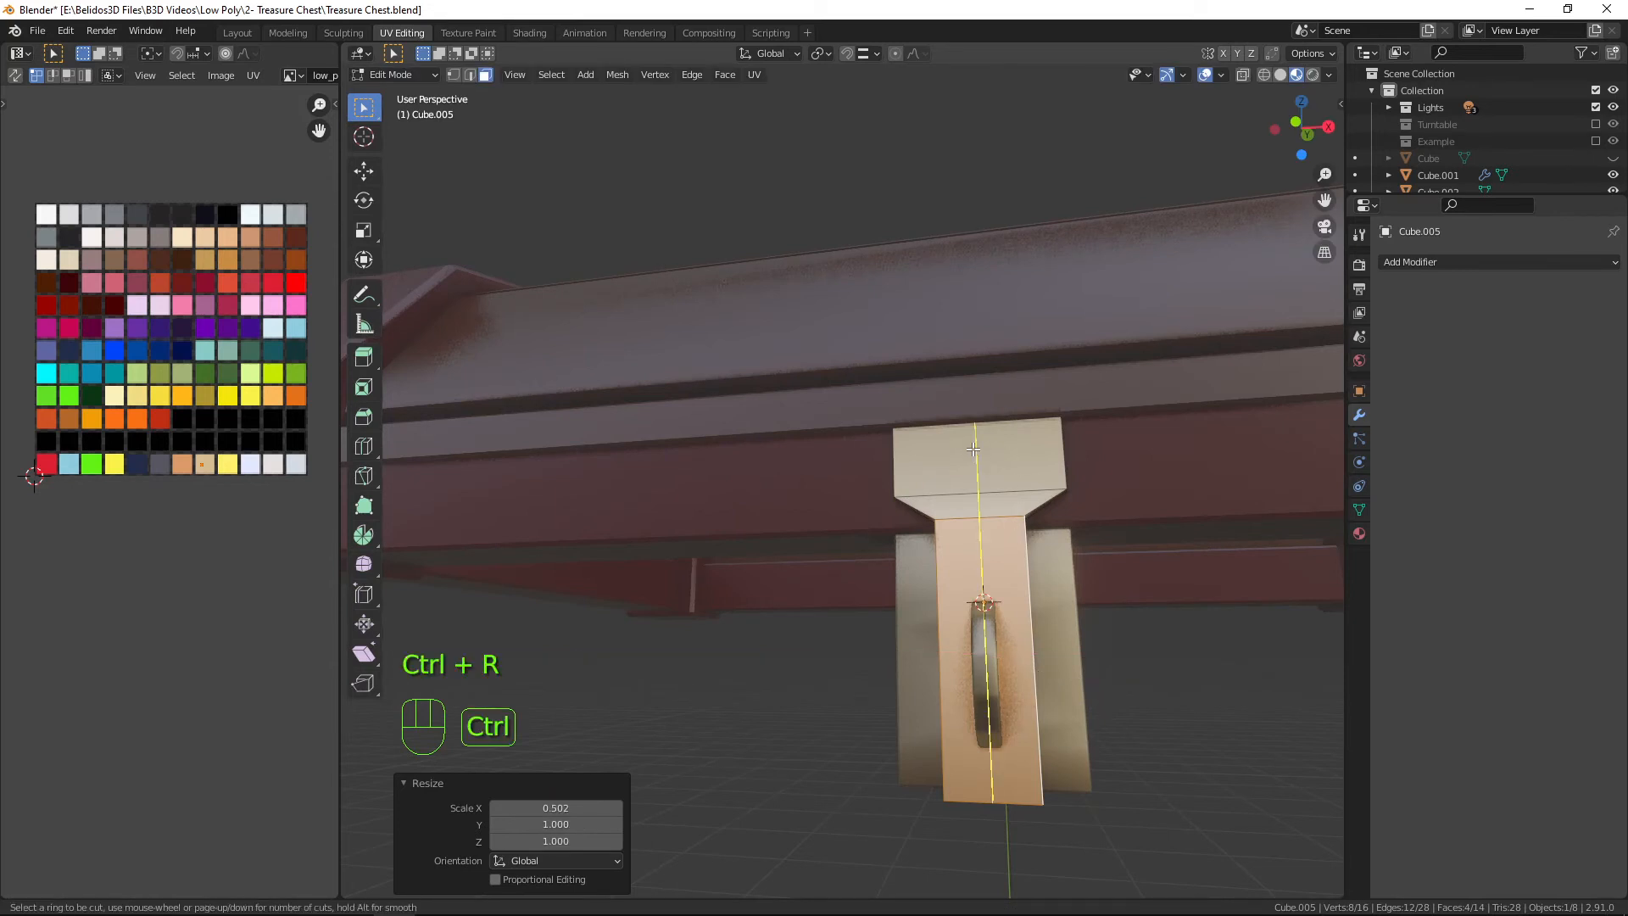
pyautogui.scroll(1, 973, 449)
pyautogui.click(973, 449)
pyautogui.rightClick(974, 449)
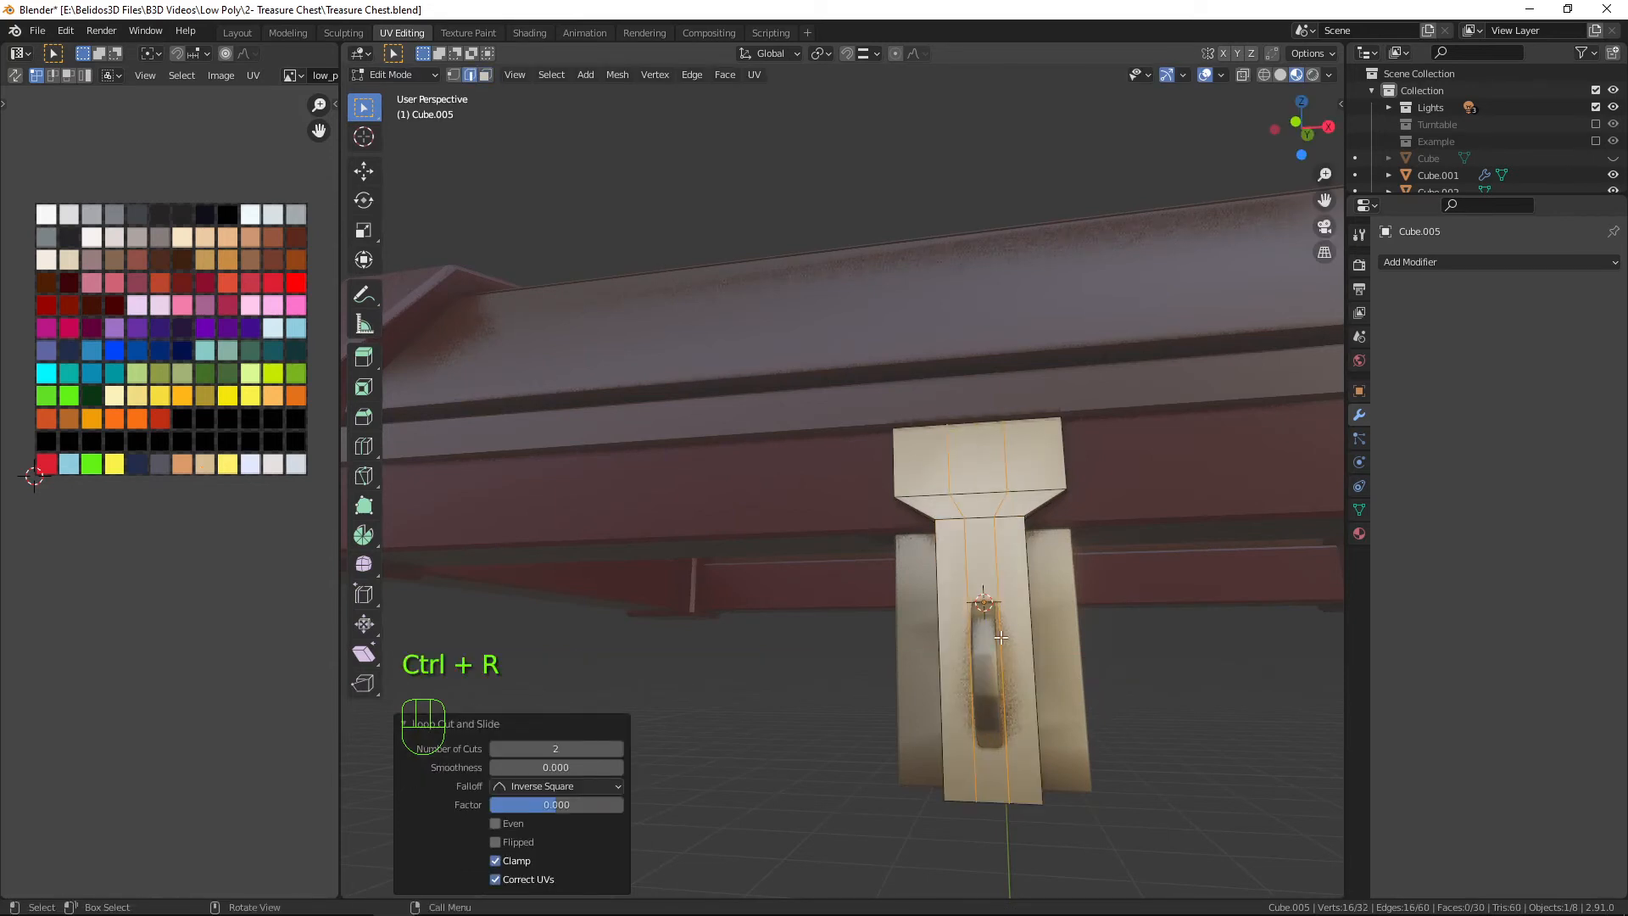
pyautogui.hotkey('ctrl', 'r')
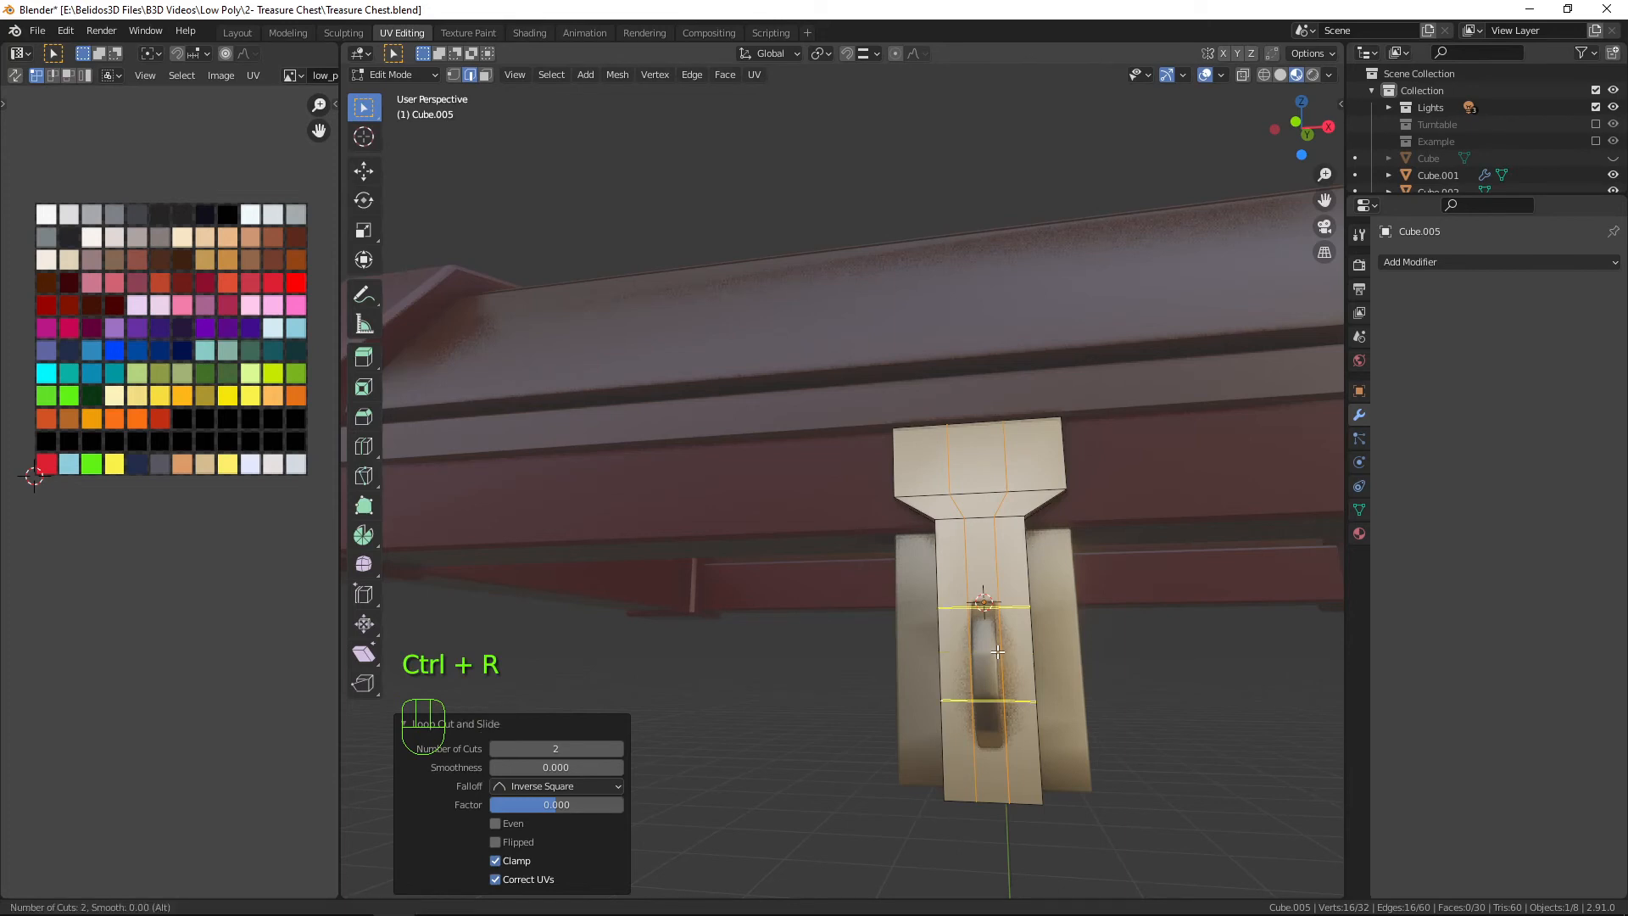
pyautogui.click(997, 651)
pyautogui.rightClick(1030, 645)
# Move both horizontal loops up about 0.022 m, and the lower one down about 0.109 m along Z to frame the handle.
pyautogui.moveTo(1128, 662); pyautogui.dragTo(1155, 665, button='middle')
pyautogui.press('g')
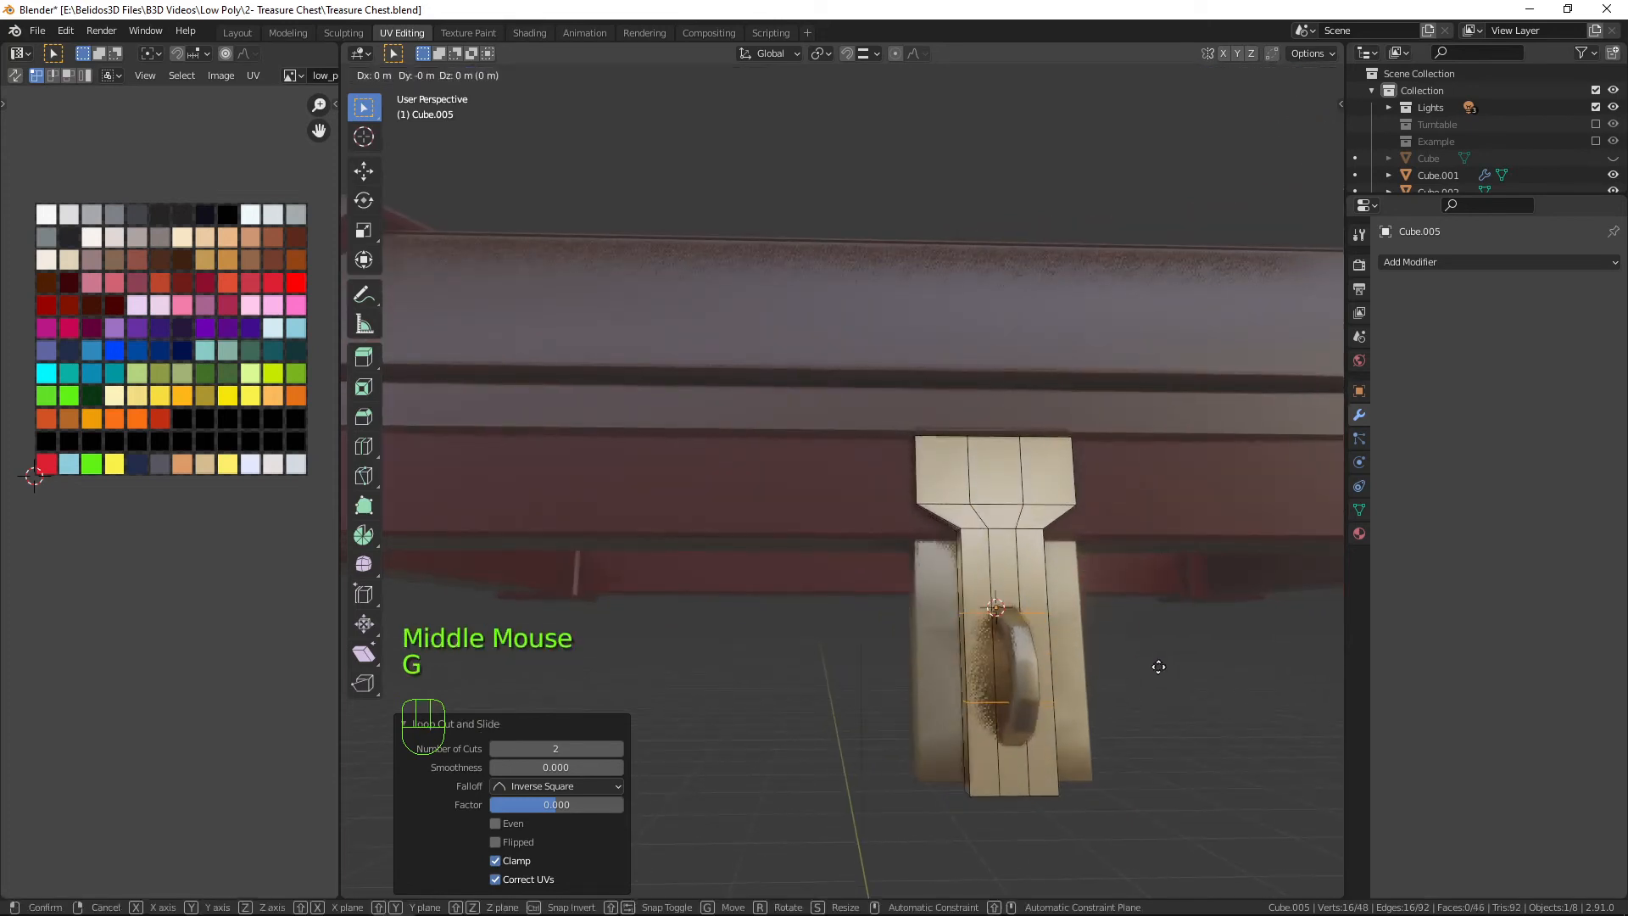
pyautogui.click(1157, 656)
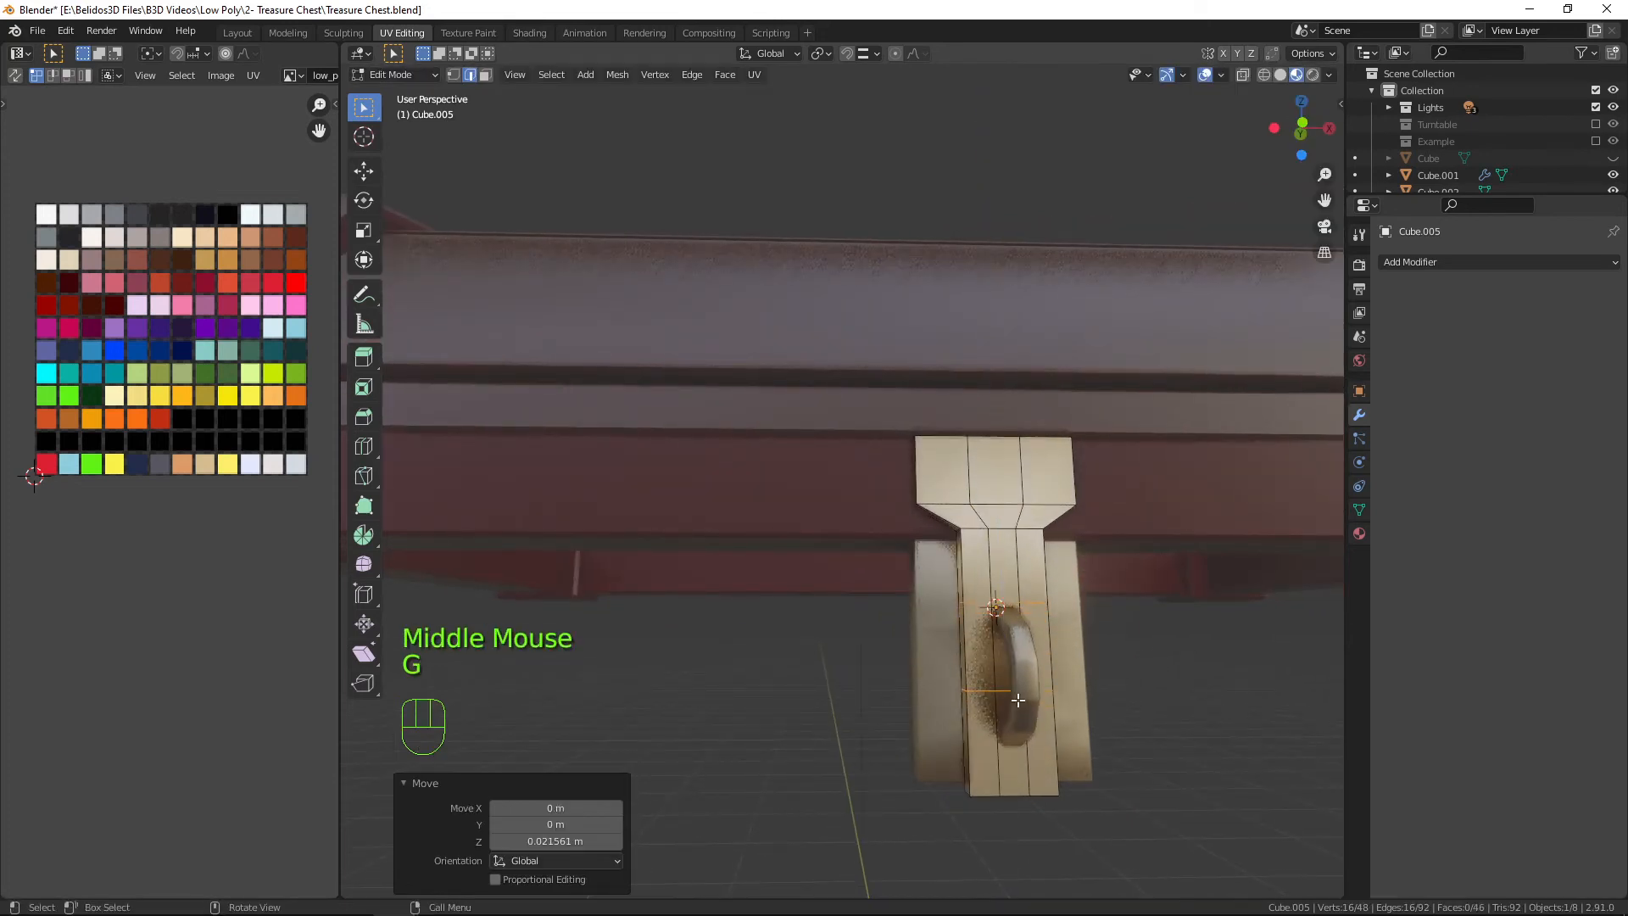
pyautogui.keyDown('alt'); pyautogui.click(987, 696); pyautogui.keyUp('alt')
pyautogui.press('g')
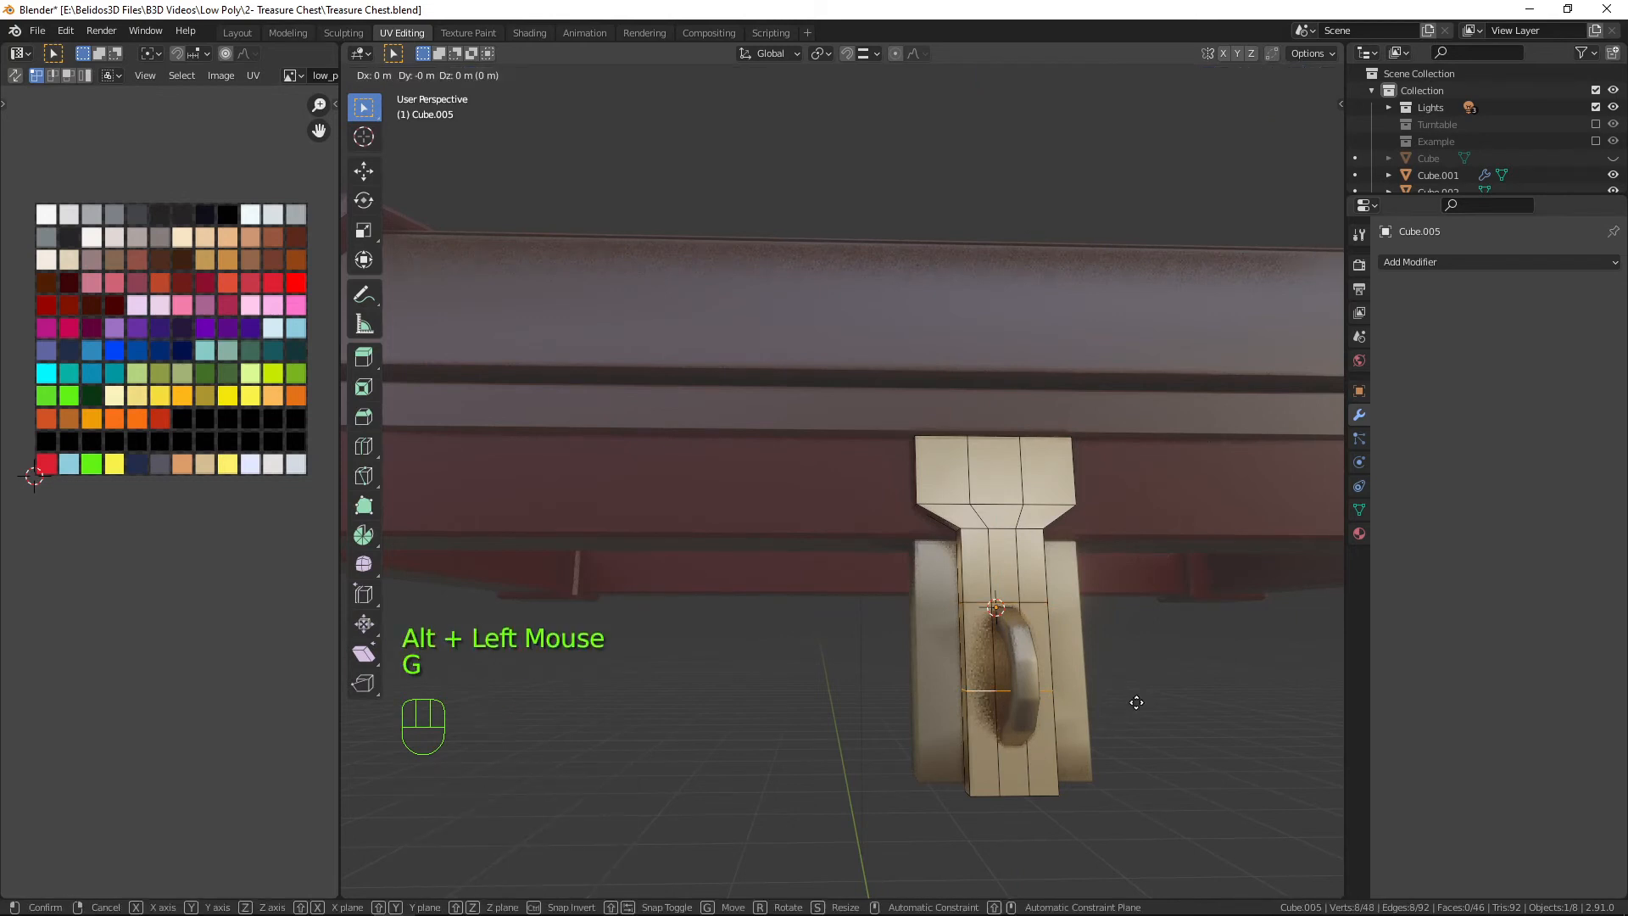
pyautogui.press('z')
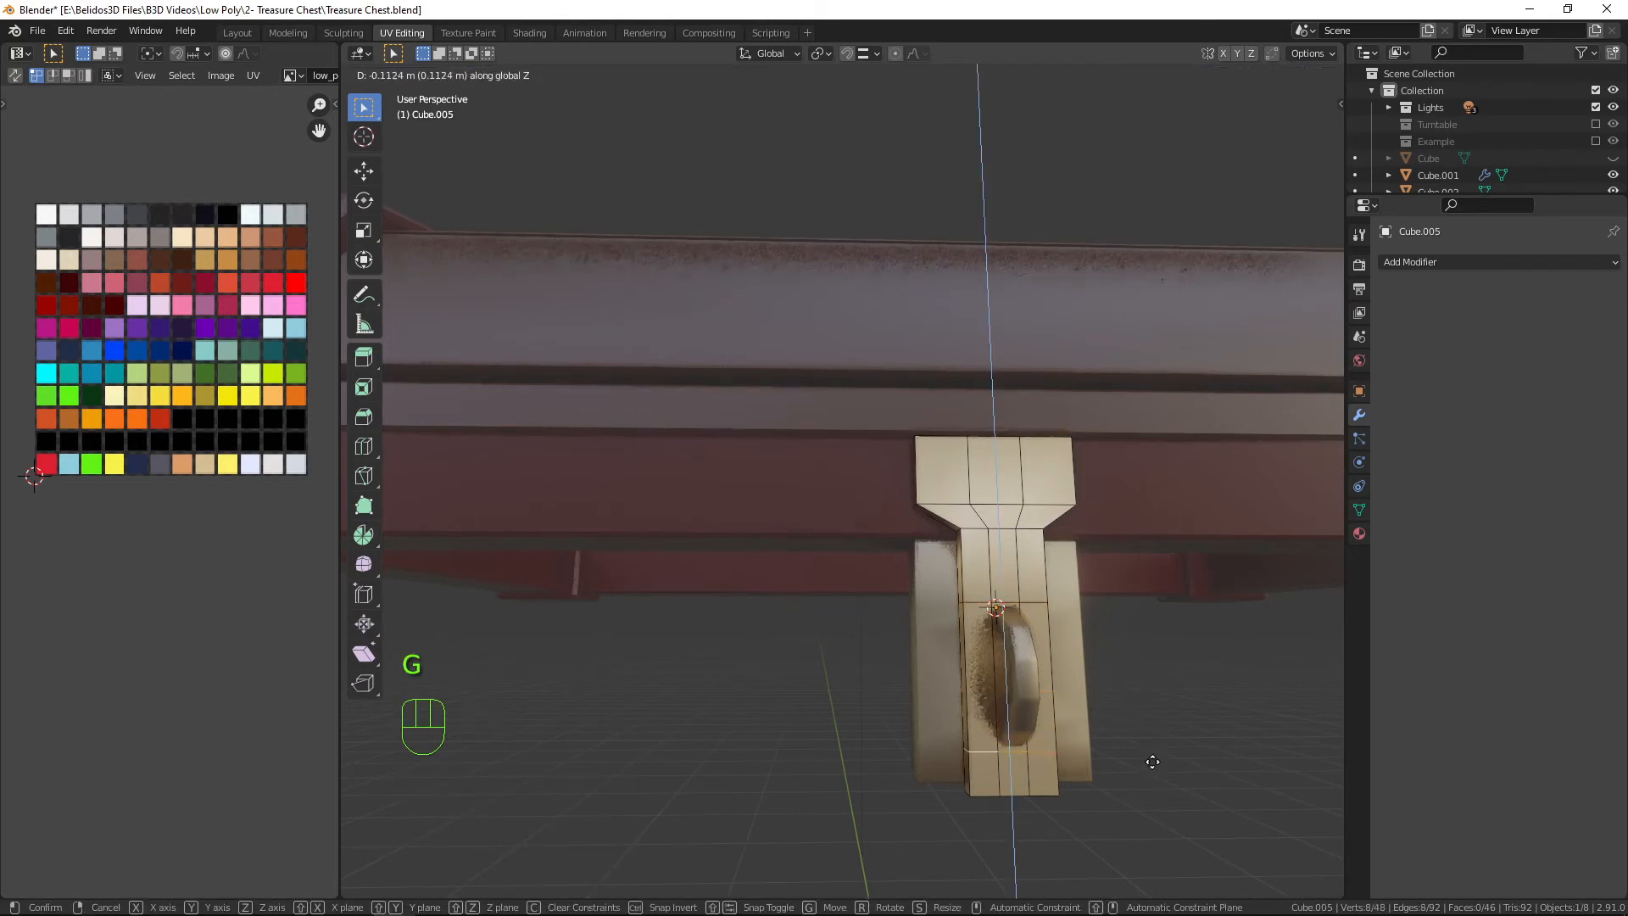
pyautogui.click(1149, 763)
pyautogui.moveTo(1148, 763); pyautogui.dragTo(1134, 758, button='middle')
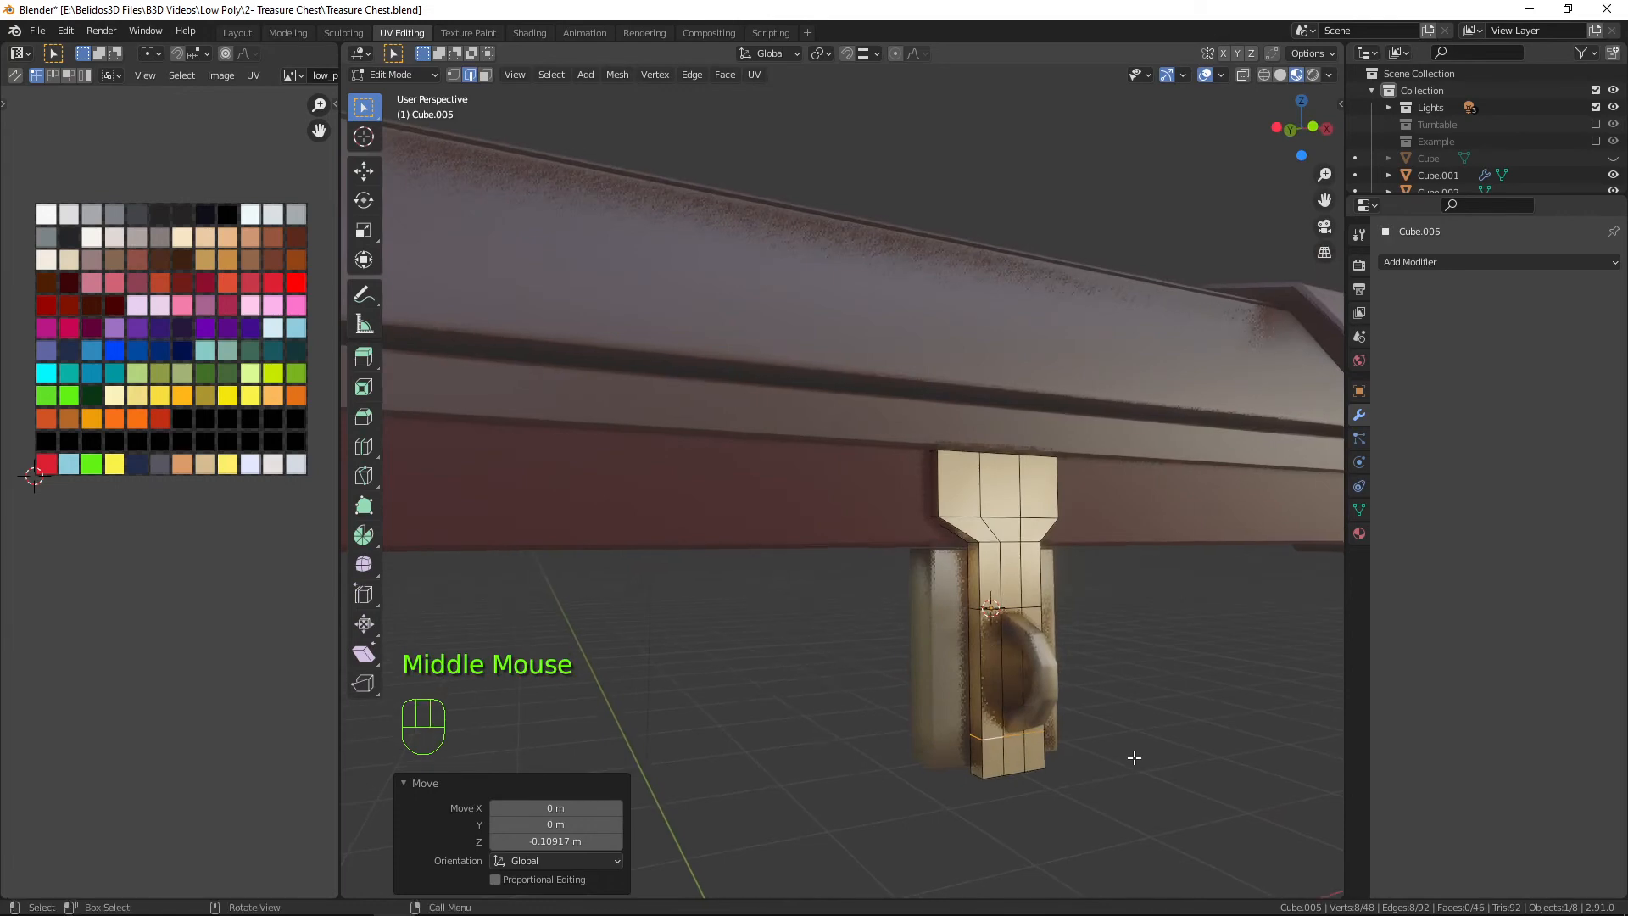
# Select the hasp's central front and back faces around the handle and bridge their edge loops to cut a slot.
pyautogui.press('3')
pyautogui.click(1013, 659)
pyautogui.moveTo(1013, 659); pyautogui.dragTo(1018, 753, button='middle')
pyautogui.hotkey('shift', 'z')
pyautogui.keyDown('shift'); pyautogui.click(672, 660); pyautogui.keyUp('shift')
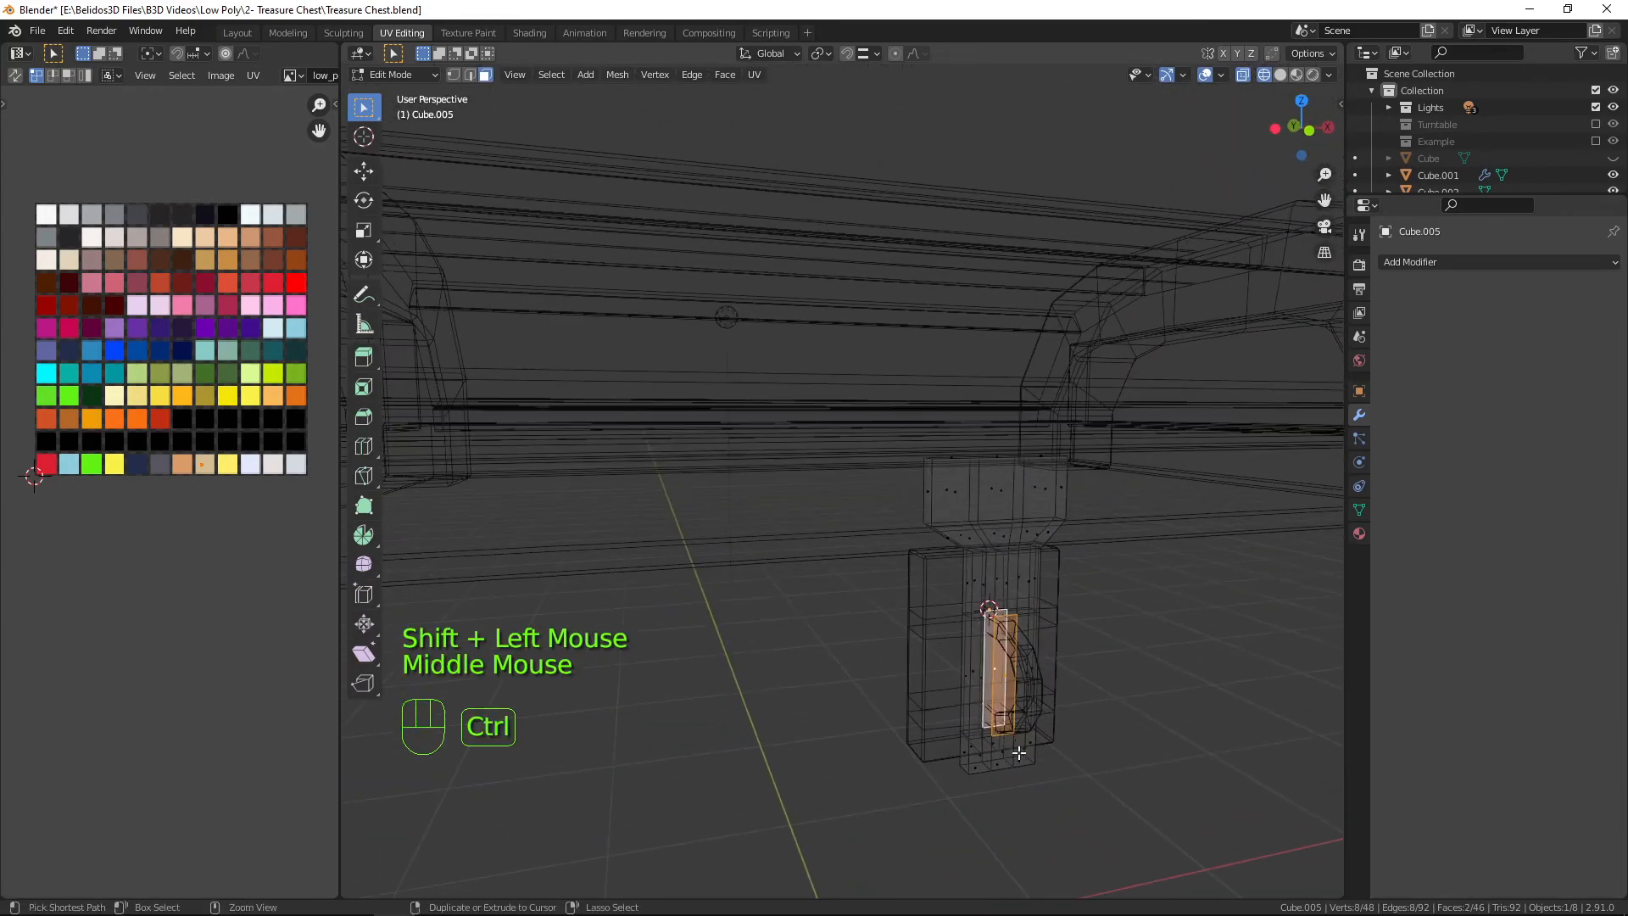
pyautogui.hotkey('ctrl', 'e')
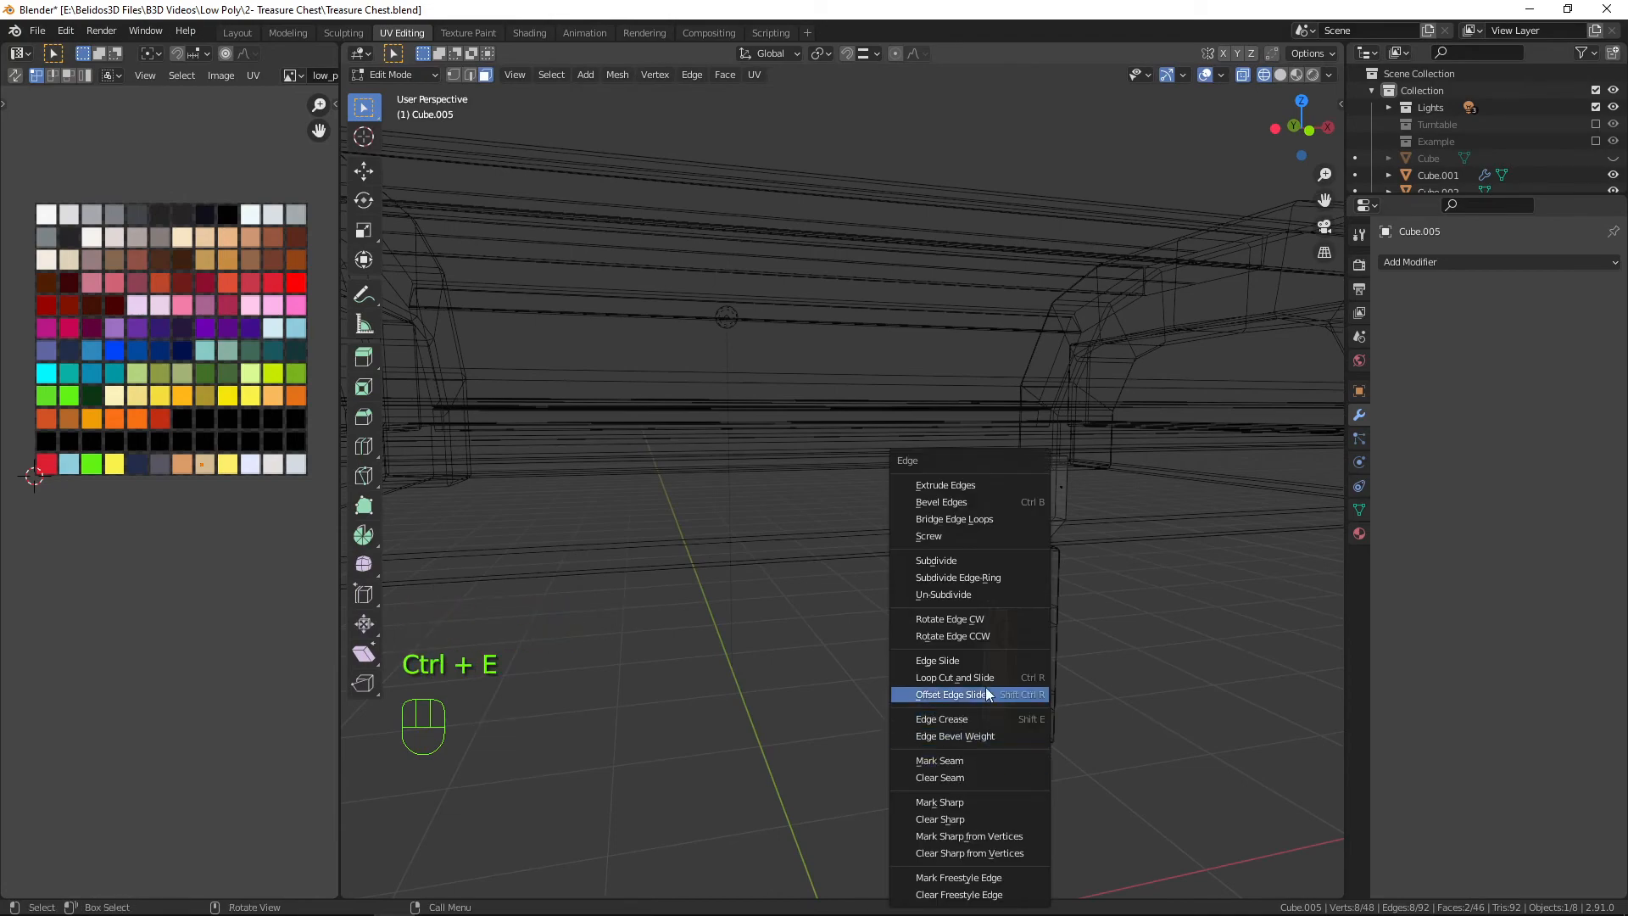
pyautogui.click(983, 518)
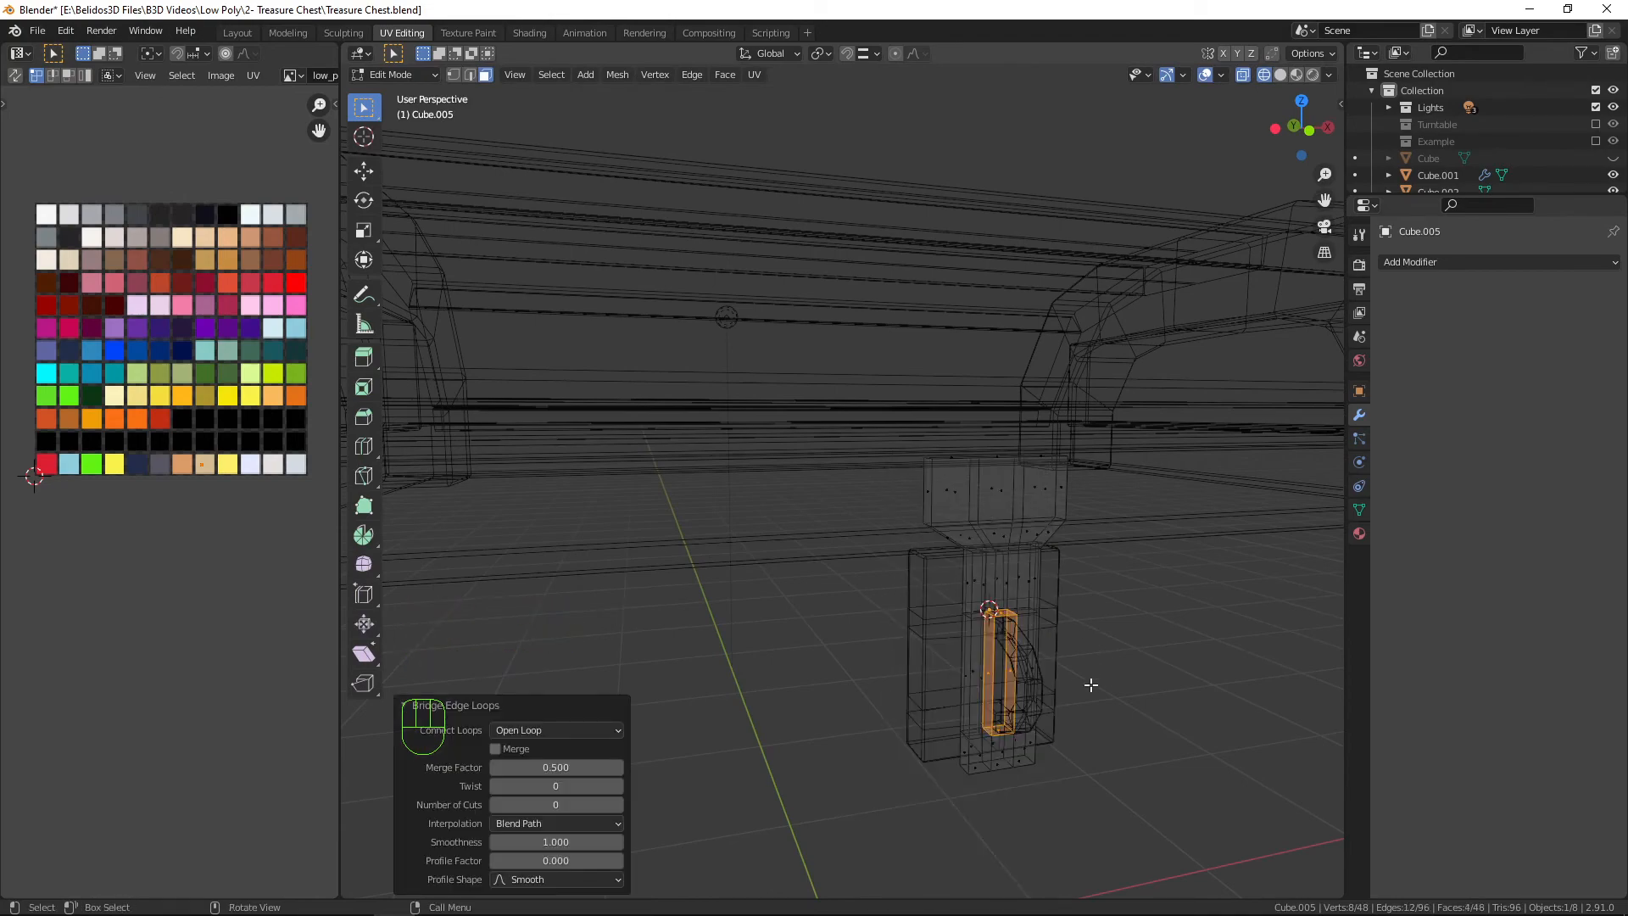
# Taper the hasp's bottom end by scaling its two bottom corner edges along X to about 0.739.
pyautogui.moveTo(1091, 685)
pyautogui.mouseDown(button='middle')
pyautogui.moveTo(1057, 632)
pyautogui.moveTo(1082, 664)
pyautogui.moveTo(1080, 563)
pyautogui.moveTo(1035, 465)
pyautogui.moveTo(1060, 598)
pyautogui.moveTo(924, 431)
pyautogui.mouseUp(button='middle')
pyautogui.hotkey('shift', 'z')
pyautogui.press('2')
pyautogui.click(924, 431)
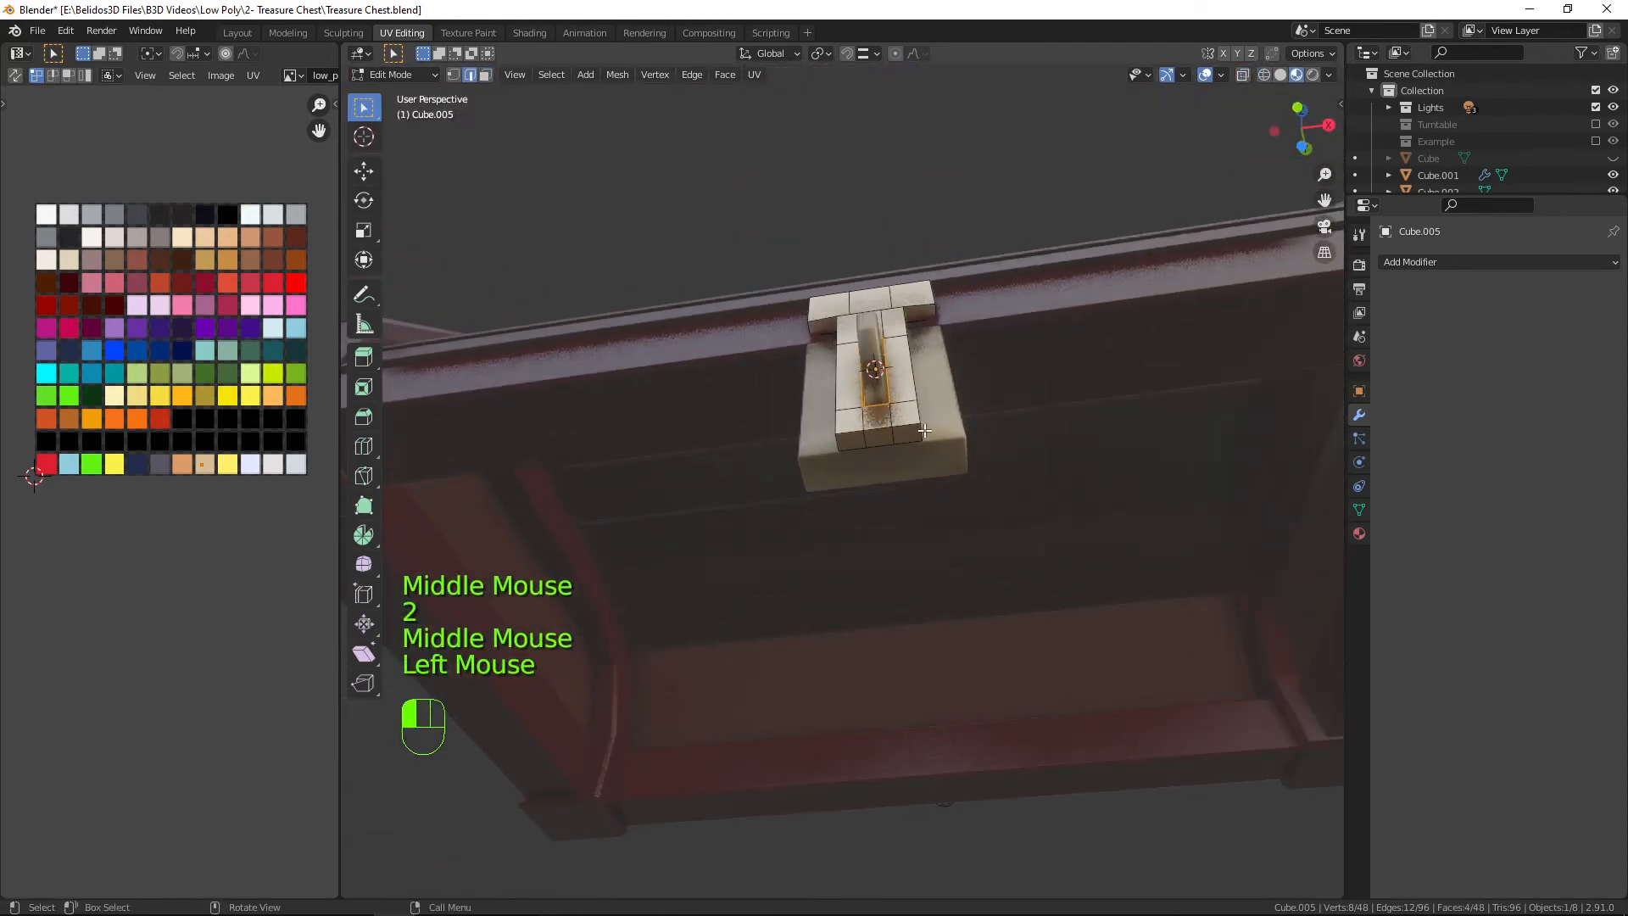
pyautogui.keyDown('shift'); pyautogui.click(835, 442); pyautogui.keyUp('shift')
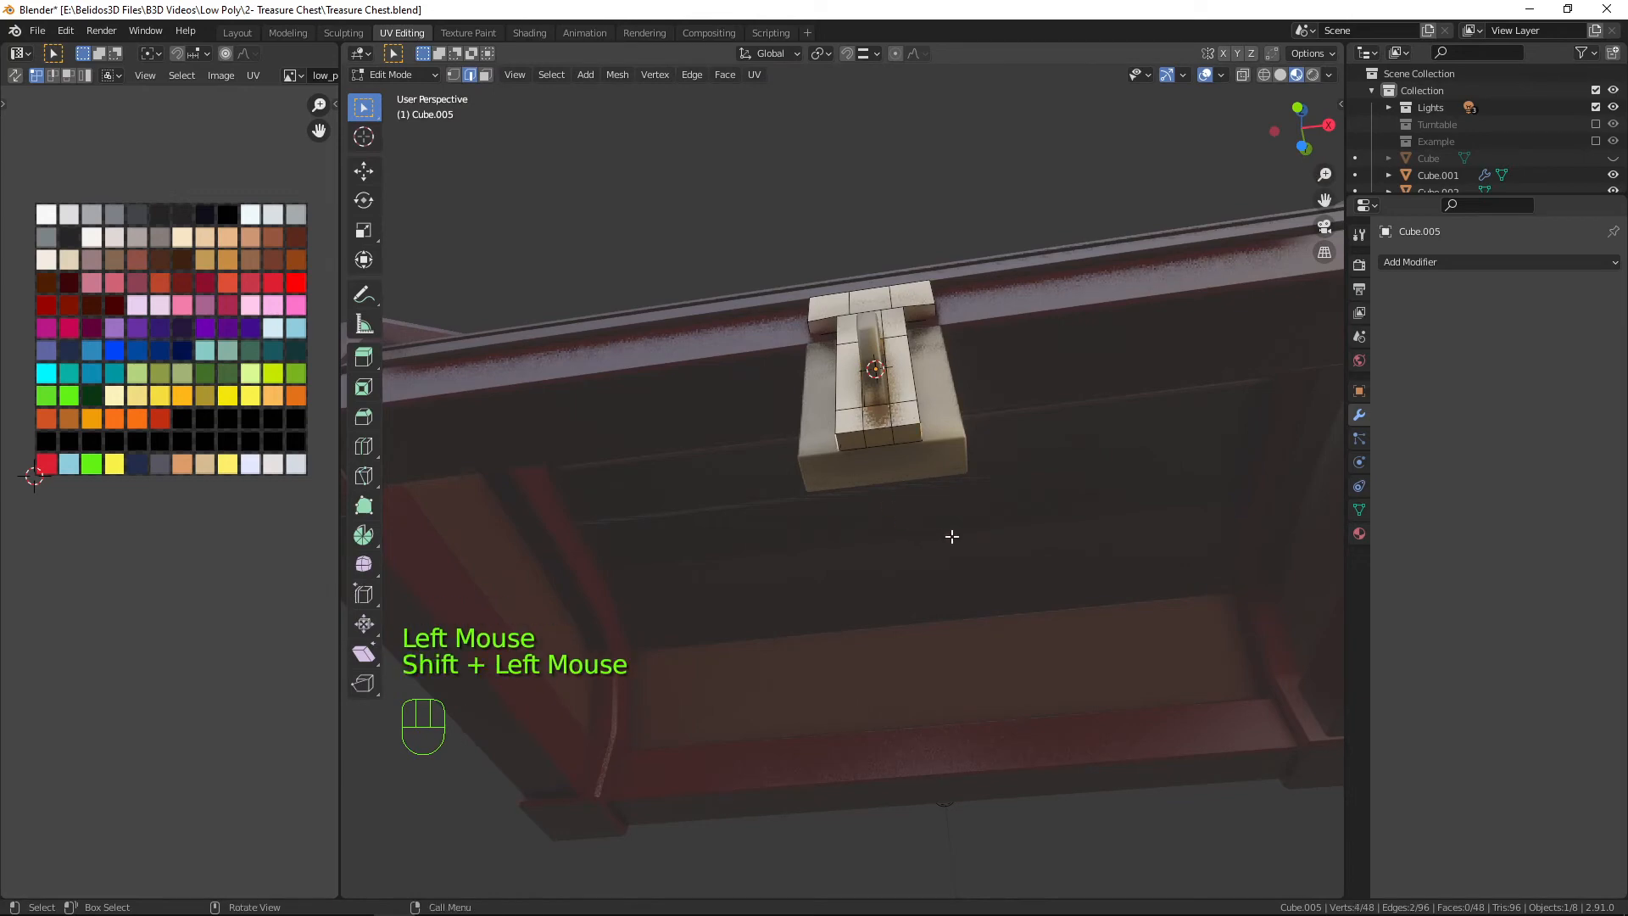
pyautogui.press('s')
pyautogui.press('x')
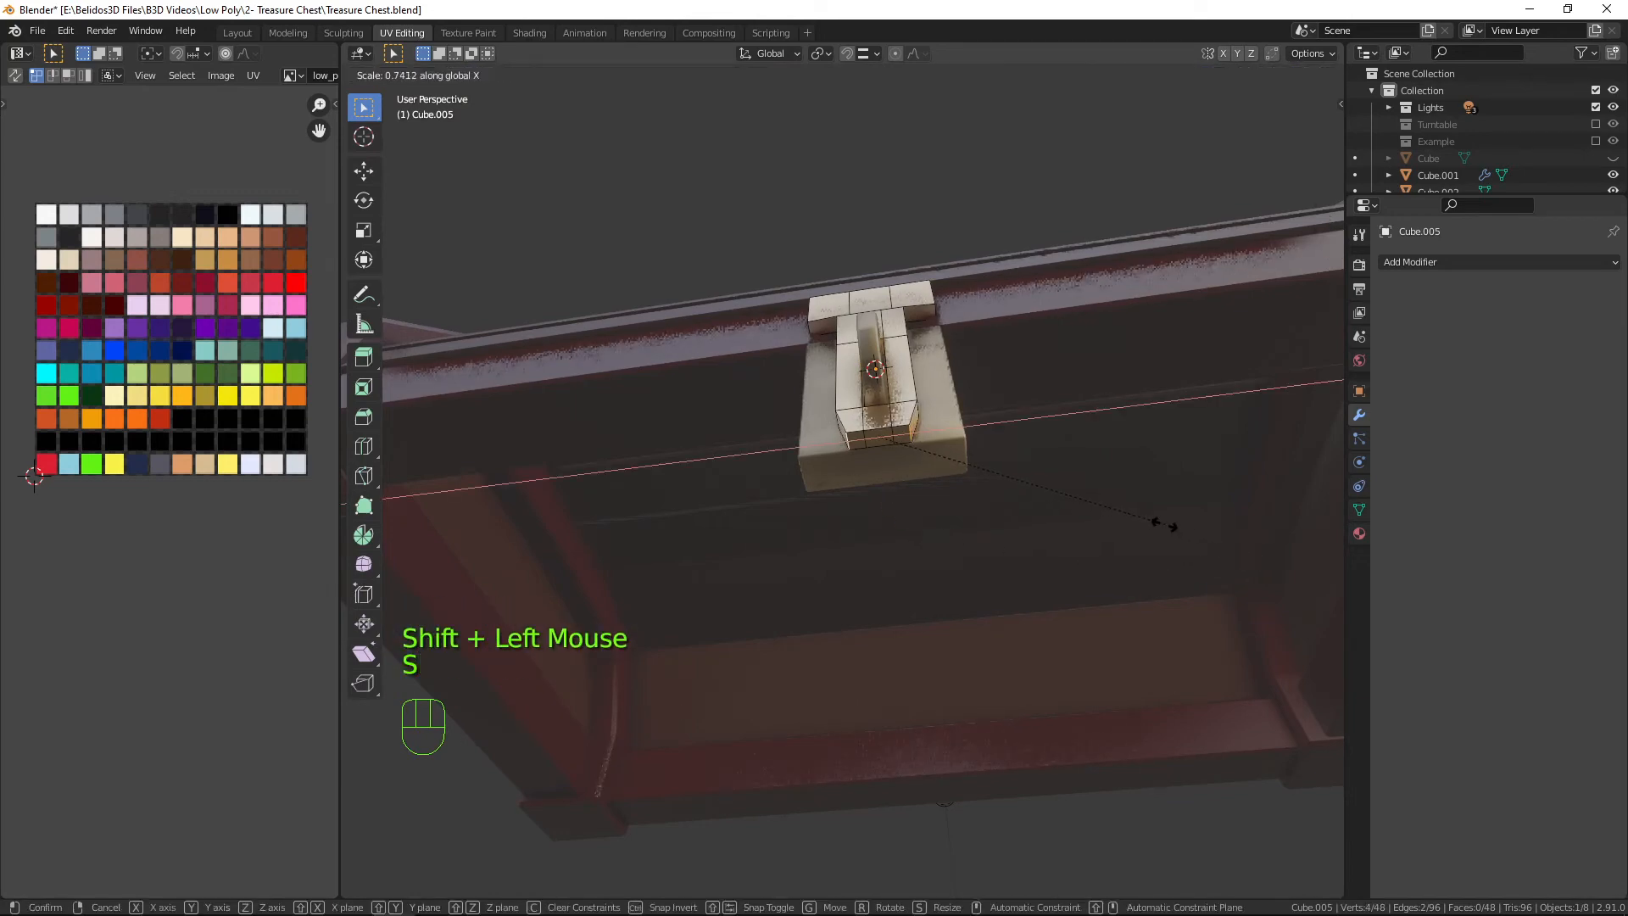
pyautogui.click(1162, 527)
# Add two horizontal loop cuts across the hasp's wide upper head and scale them outward along X to round its sides.
pyautogui.moveTo(1163, 526); pyautogui.dragTo(1099, 634, button='middle')
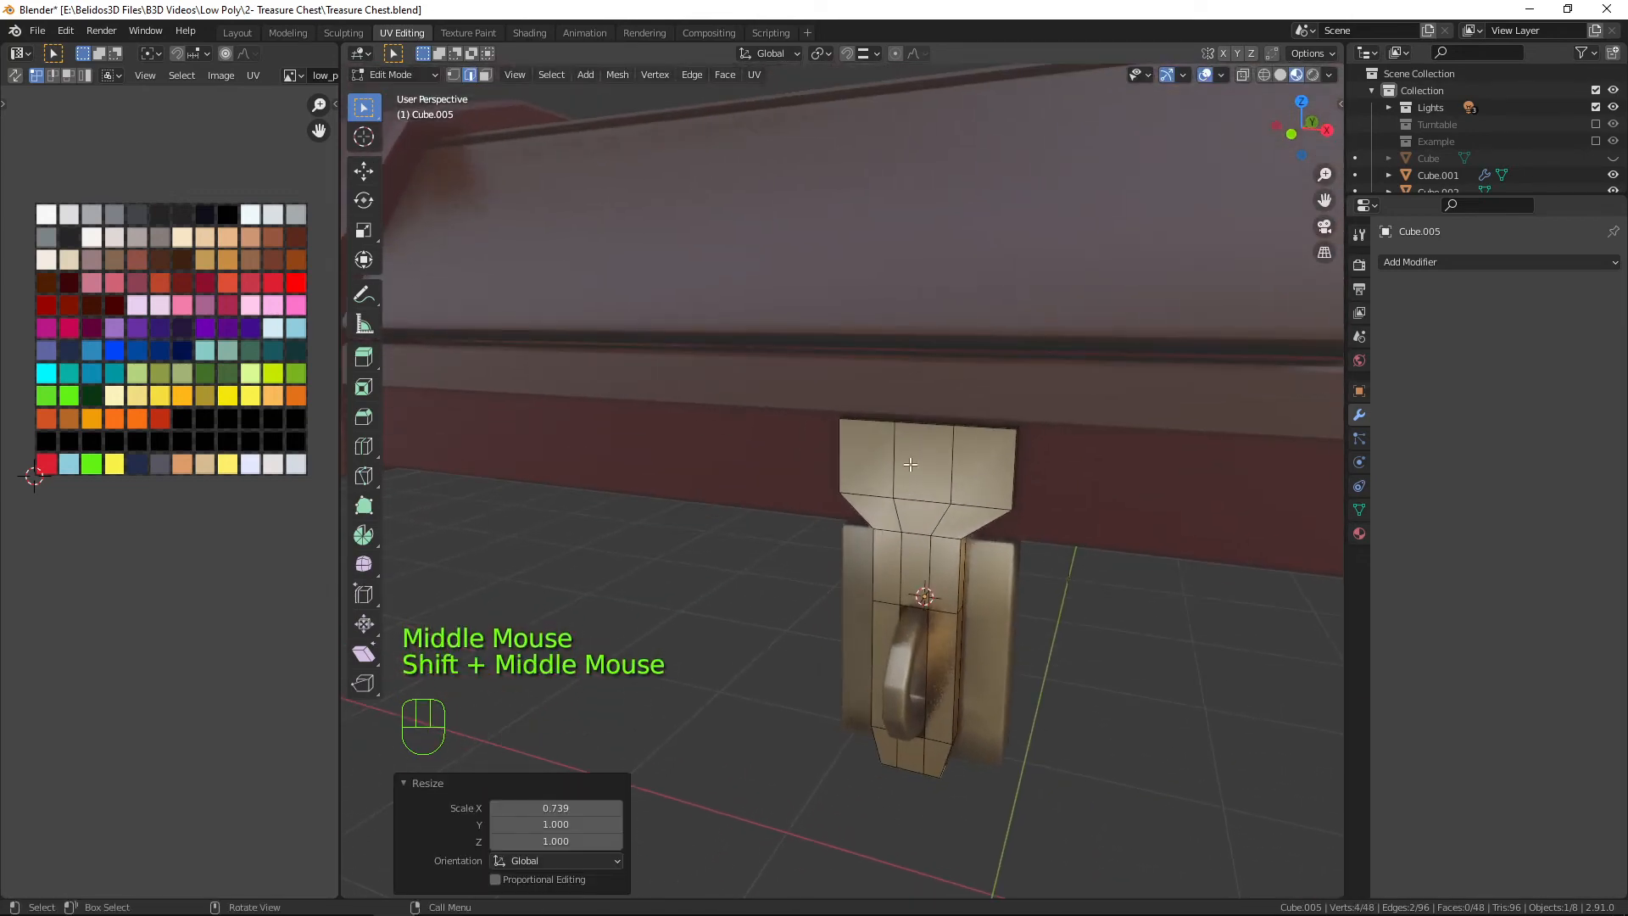
pyautogui.hotkey('ctrl', 'r')
pyautogui.click(919, 457)
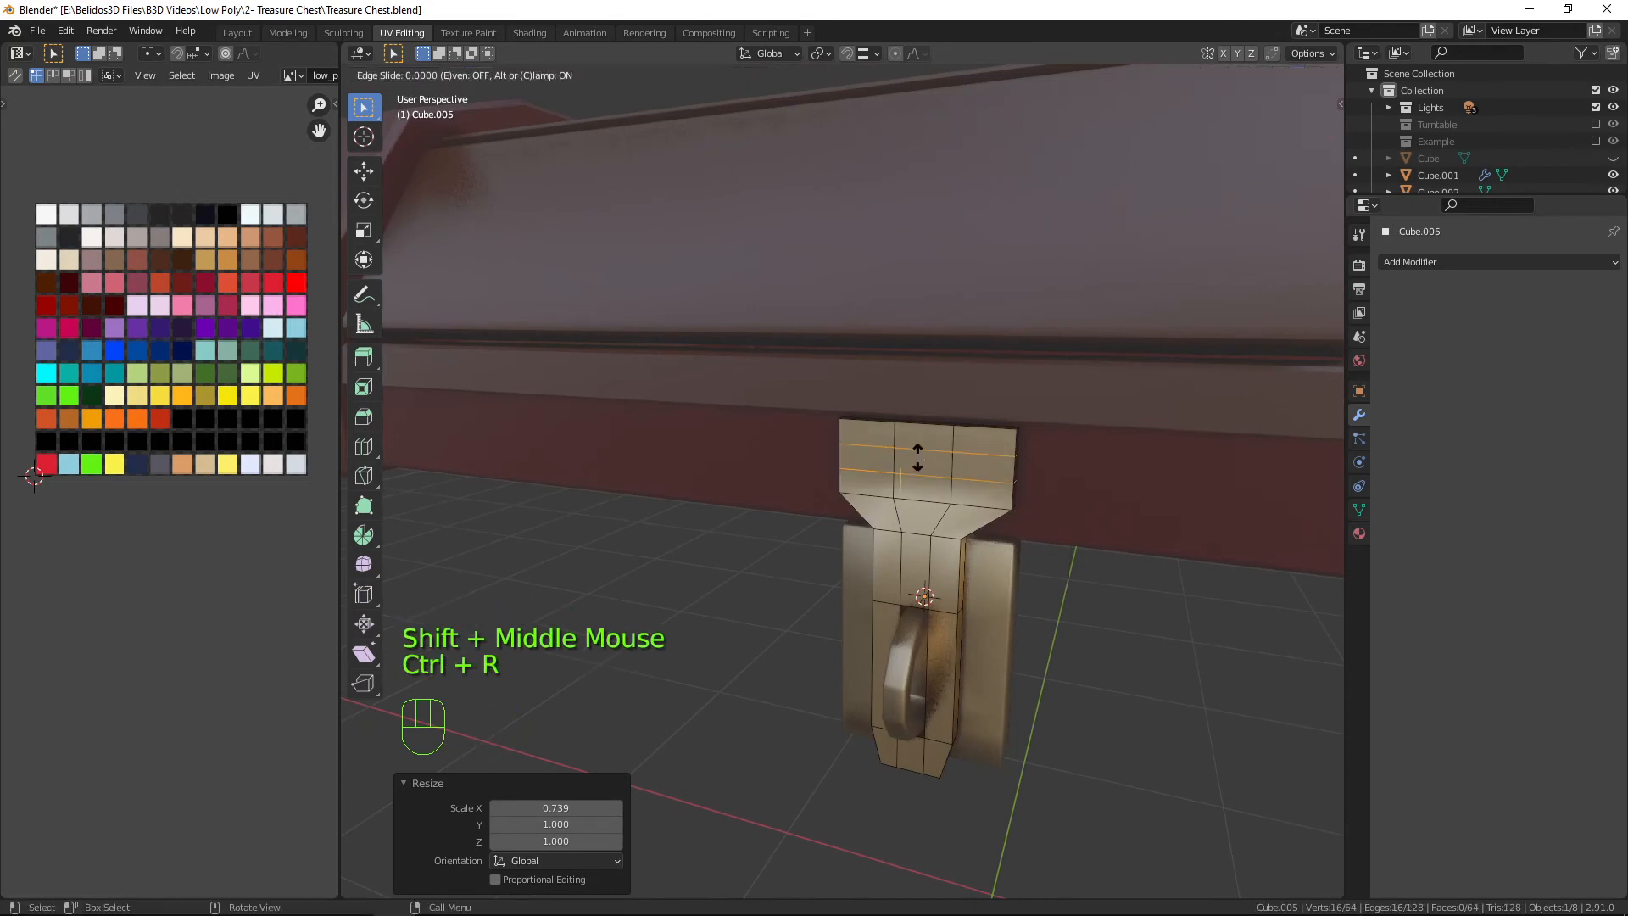
pyautogui.moveTo(1028, 552); pyautogui.dragTo(1120, 561, button='middle')
pyautogui.press('s')
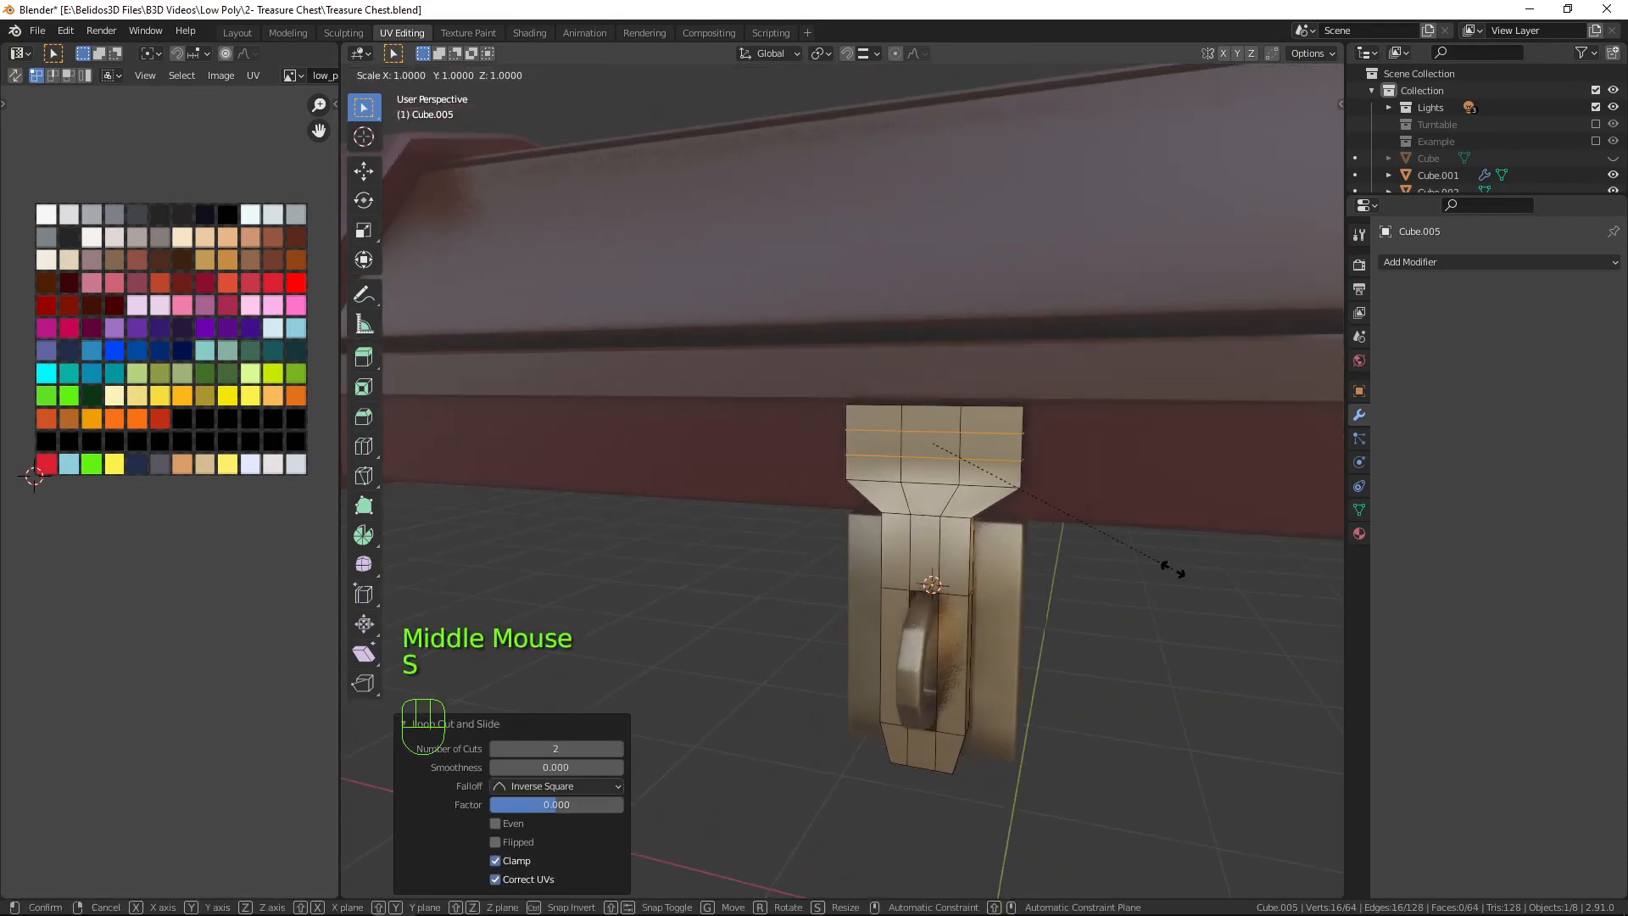
pyautogui.press('x')
pyautogui.moveTo(1243, 591); pyautogui.dragTo(1116, 623, button='middle')
# Return to Object Mode, shade the hasp smooth and open its mesh data properties.
pyautogui.press('Tab')
pyautogui.rightClick(1004, 445)
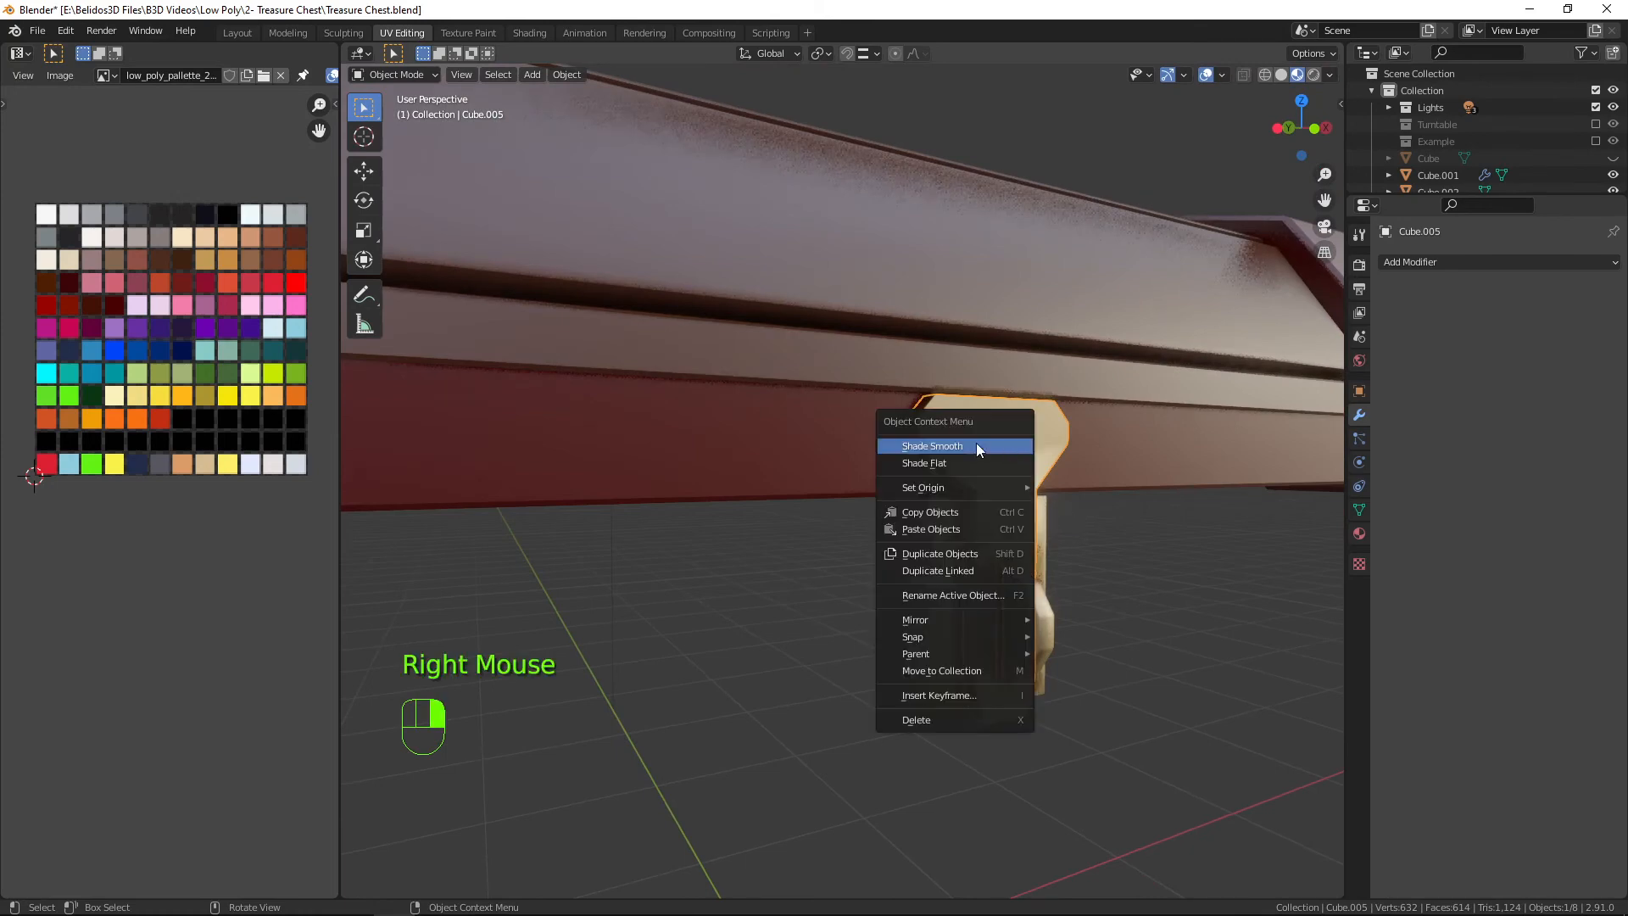
pyautogui.click(975, 445)
pyautogui.moveTo(1141, 648)
pyautogui.mouseDown(button='middle')
pyautogui.moveTo(1210, 562)
pyautogui.moveTo(1187, 534)
pyautogui.moveTo(1134, 643)
pyautogui.mouseUp(button='middle')
pyautogui.click(1359, 510)
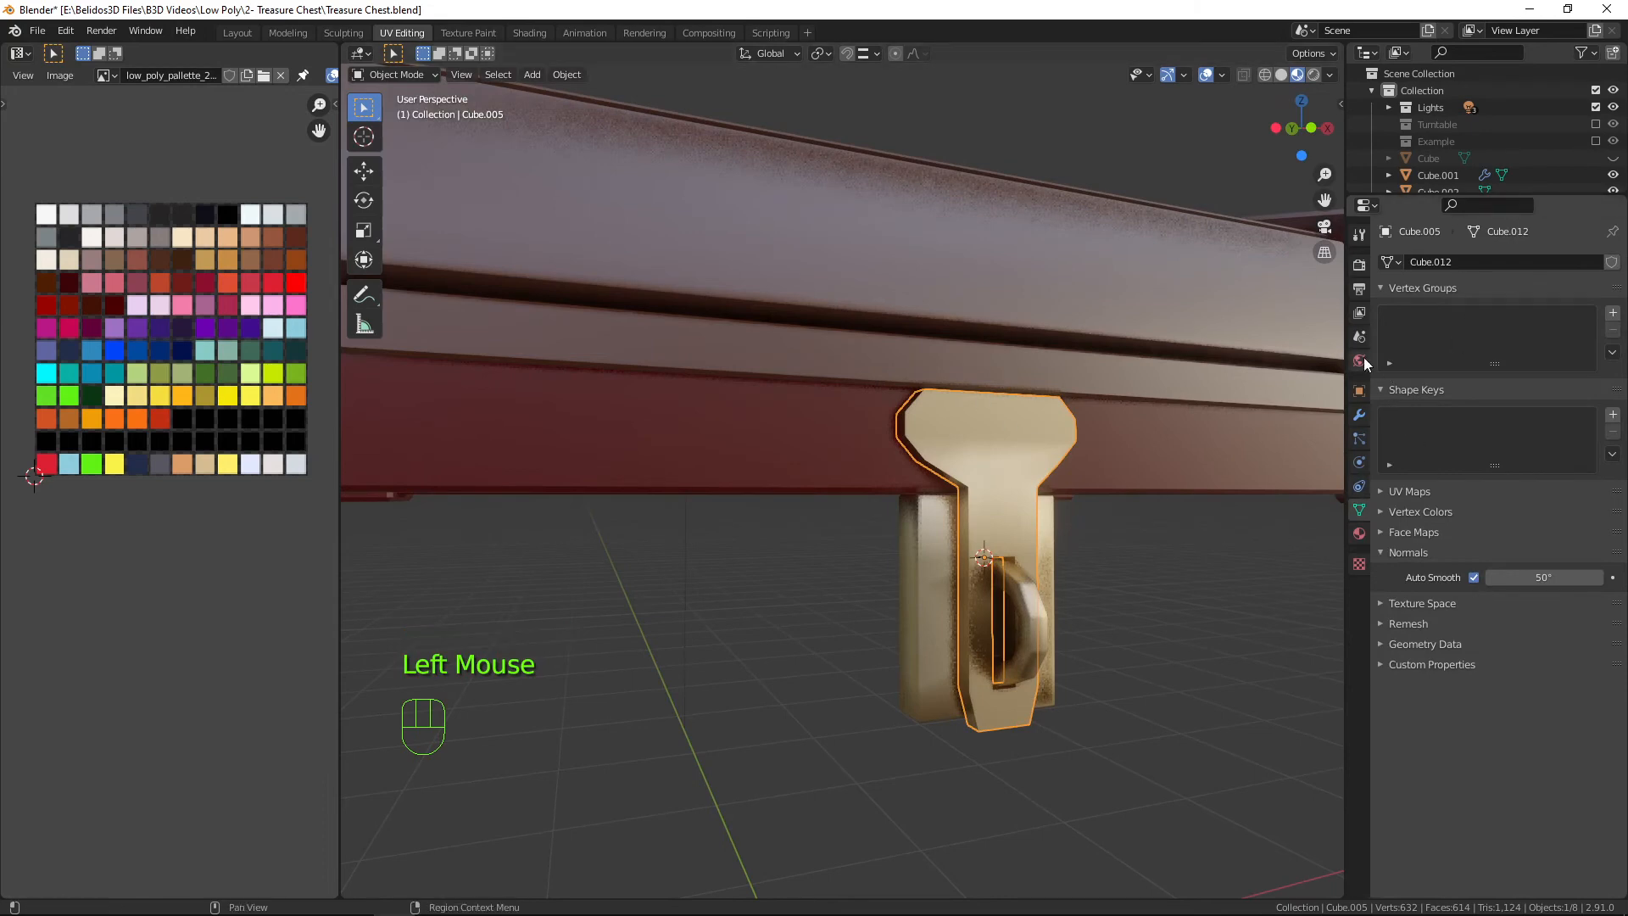
# Add a Bevel modifier to the hasp with an amount of 0.01 m.
pyautogui.click(1360, 415)
pyautogui.click(1402, 263)
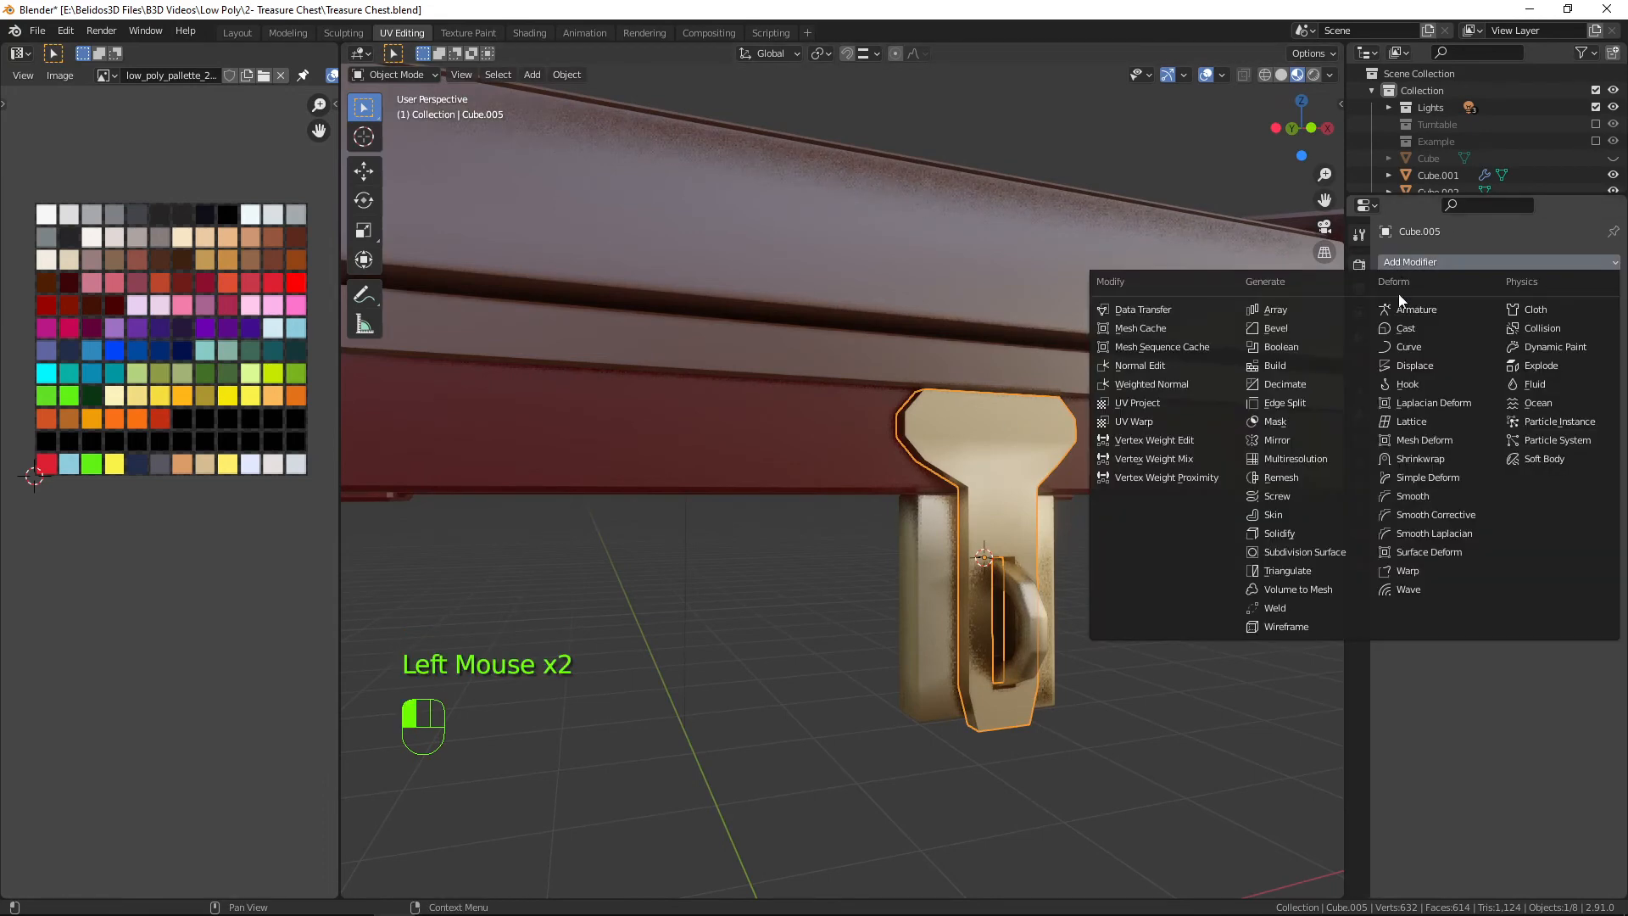
pyautogui.click(1299, 330)
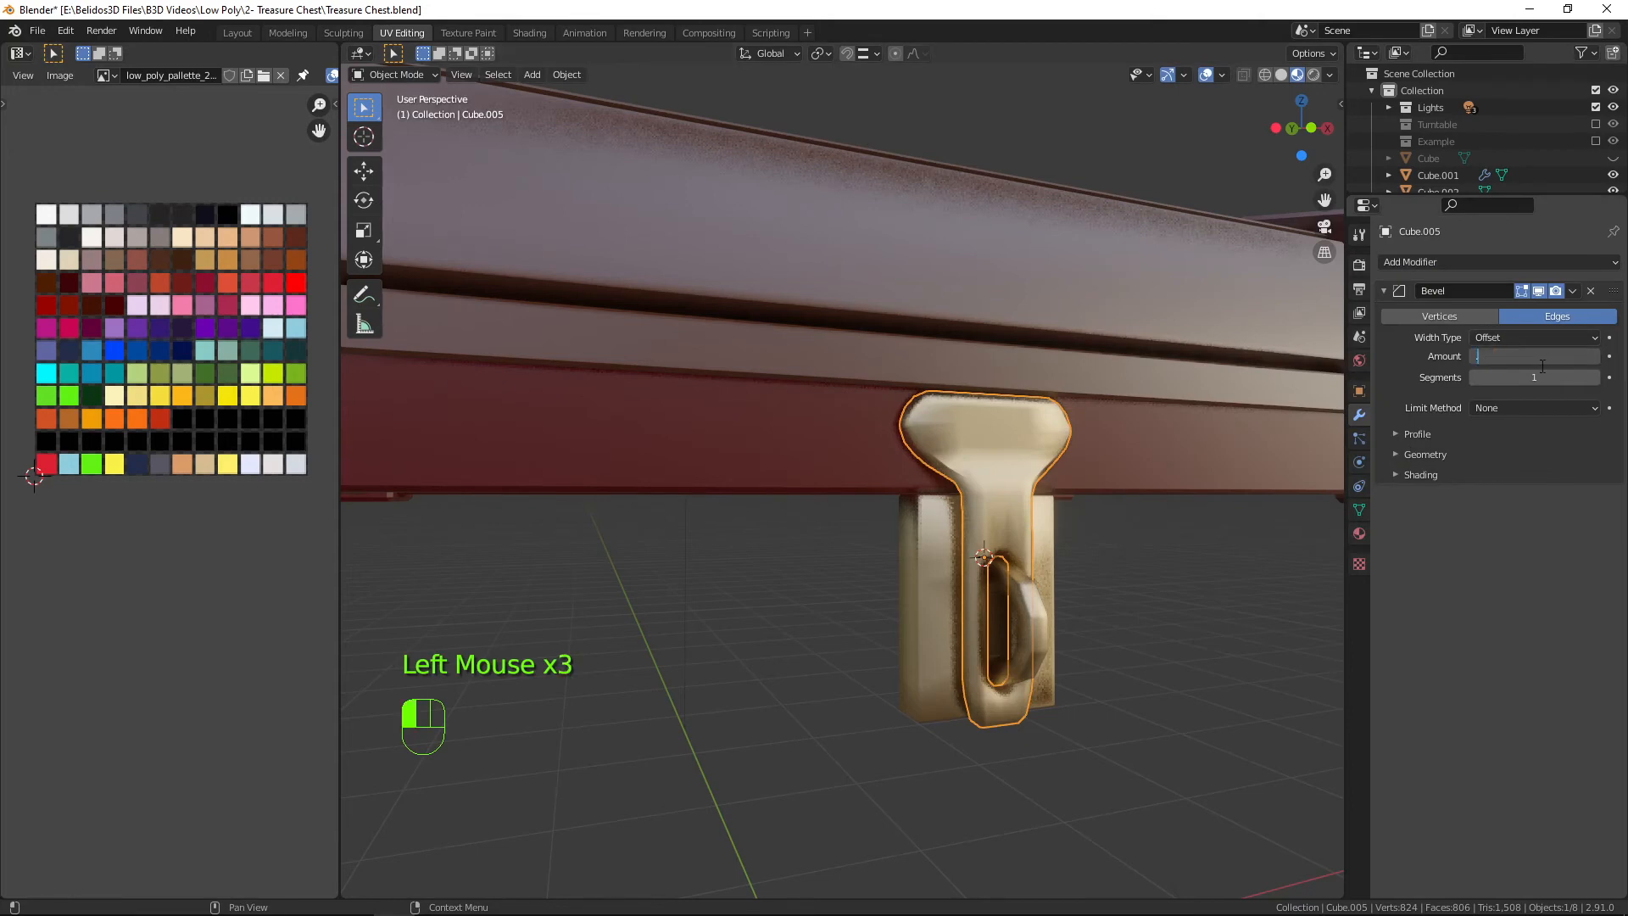
pyautogui.write('.00')
pyautogui.press('Return')
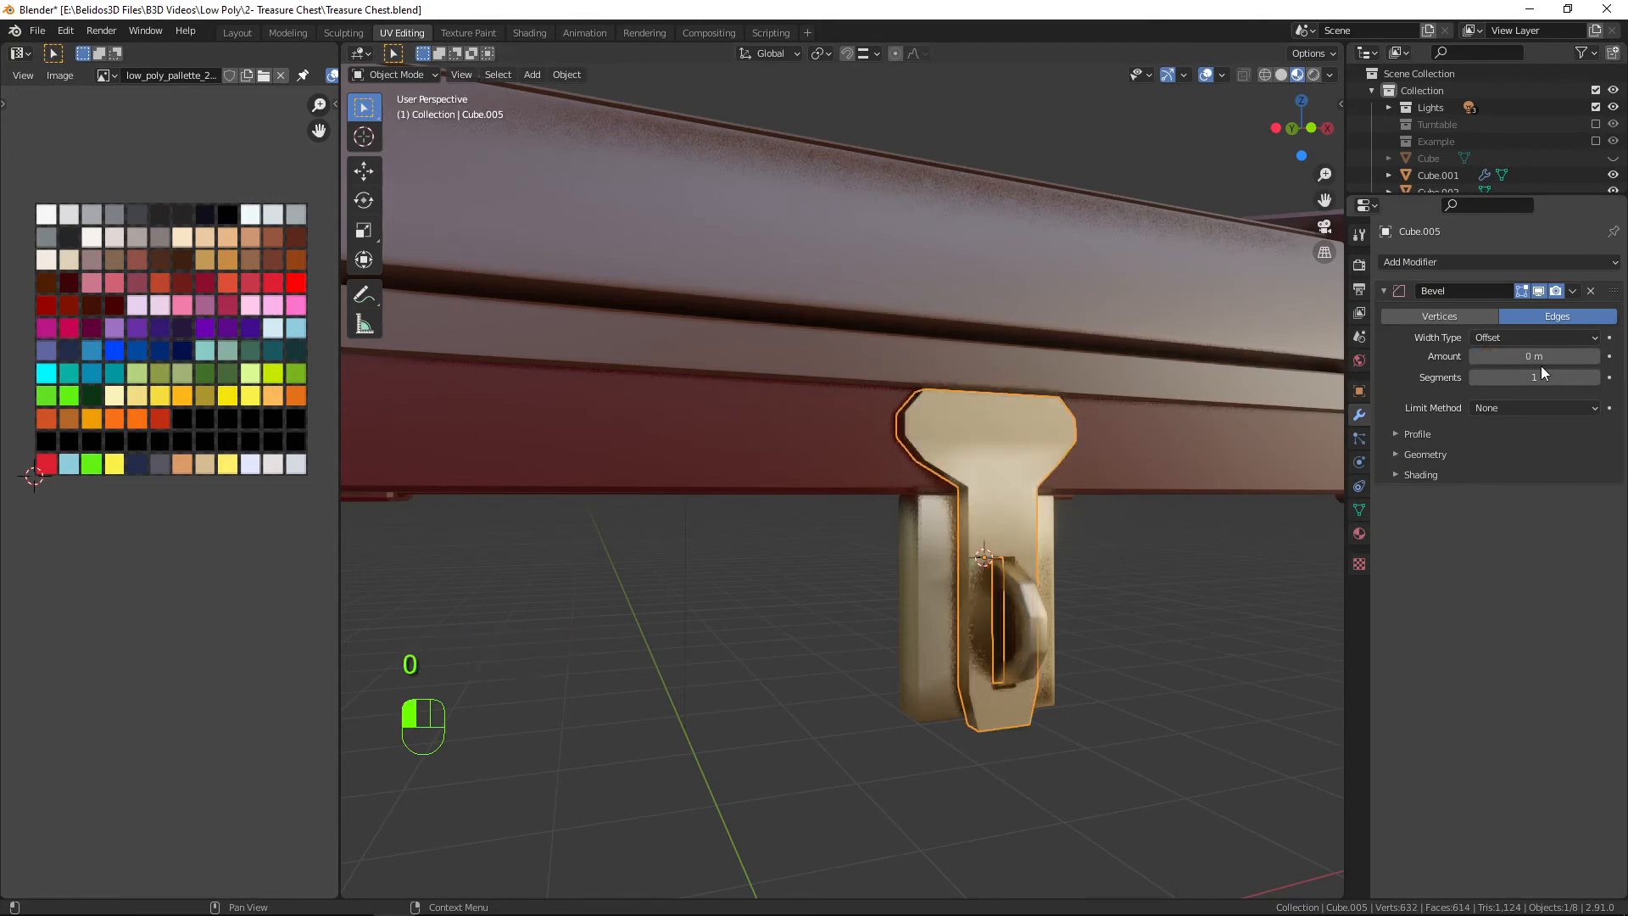
pyautogui.scroll(2, 1158, 393)
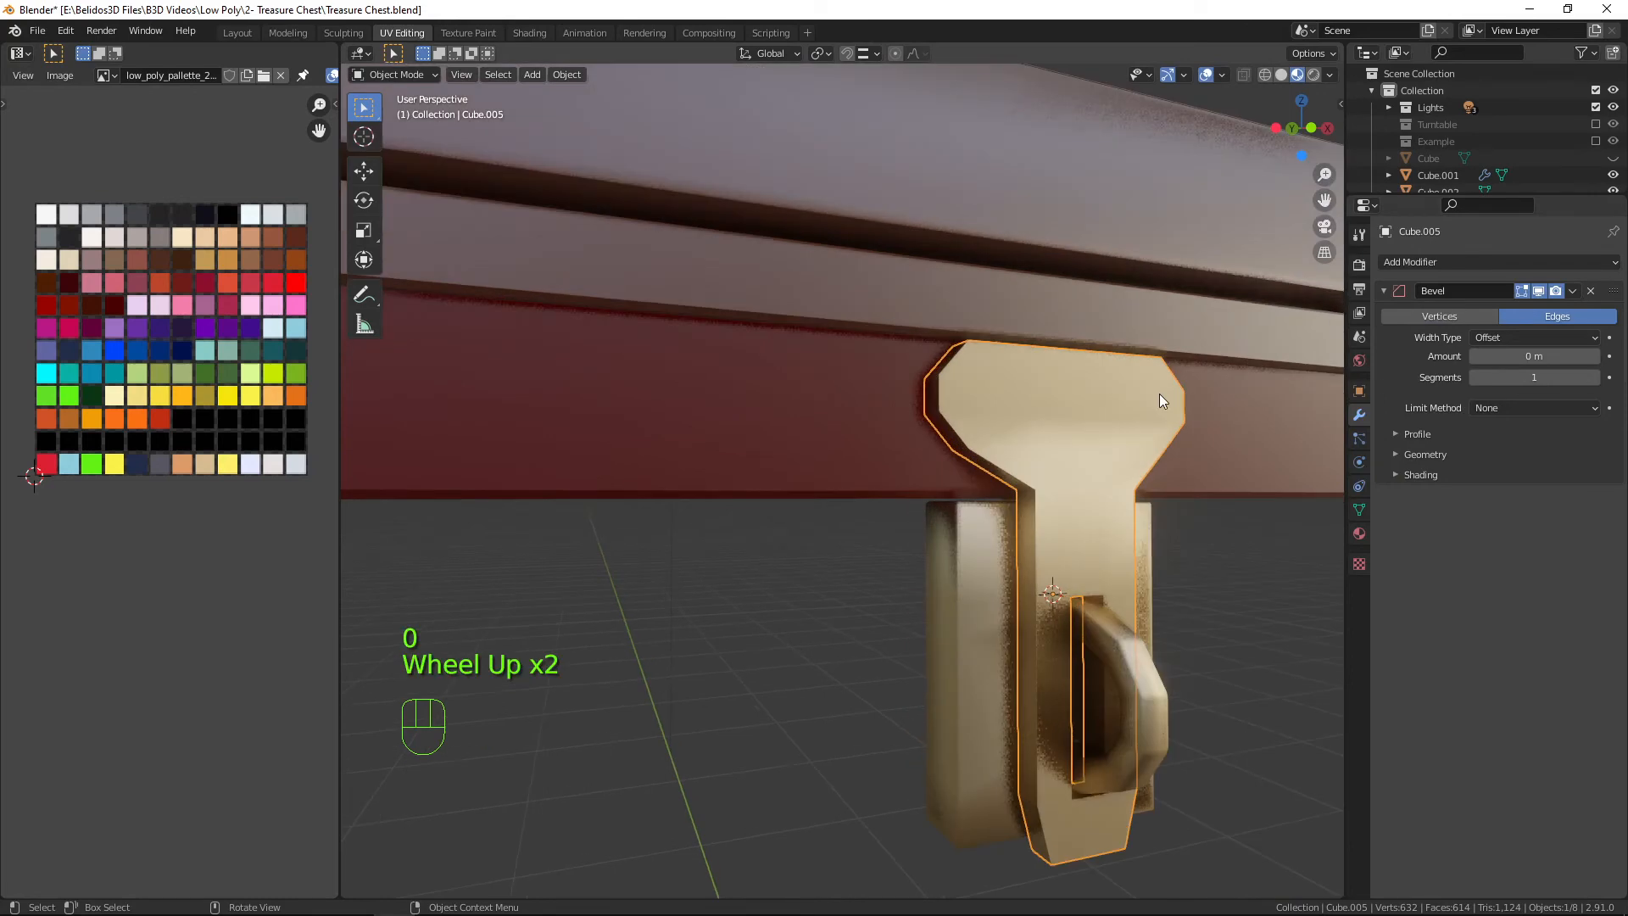
pyautogui.click(1525, 355)
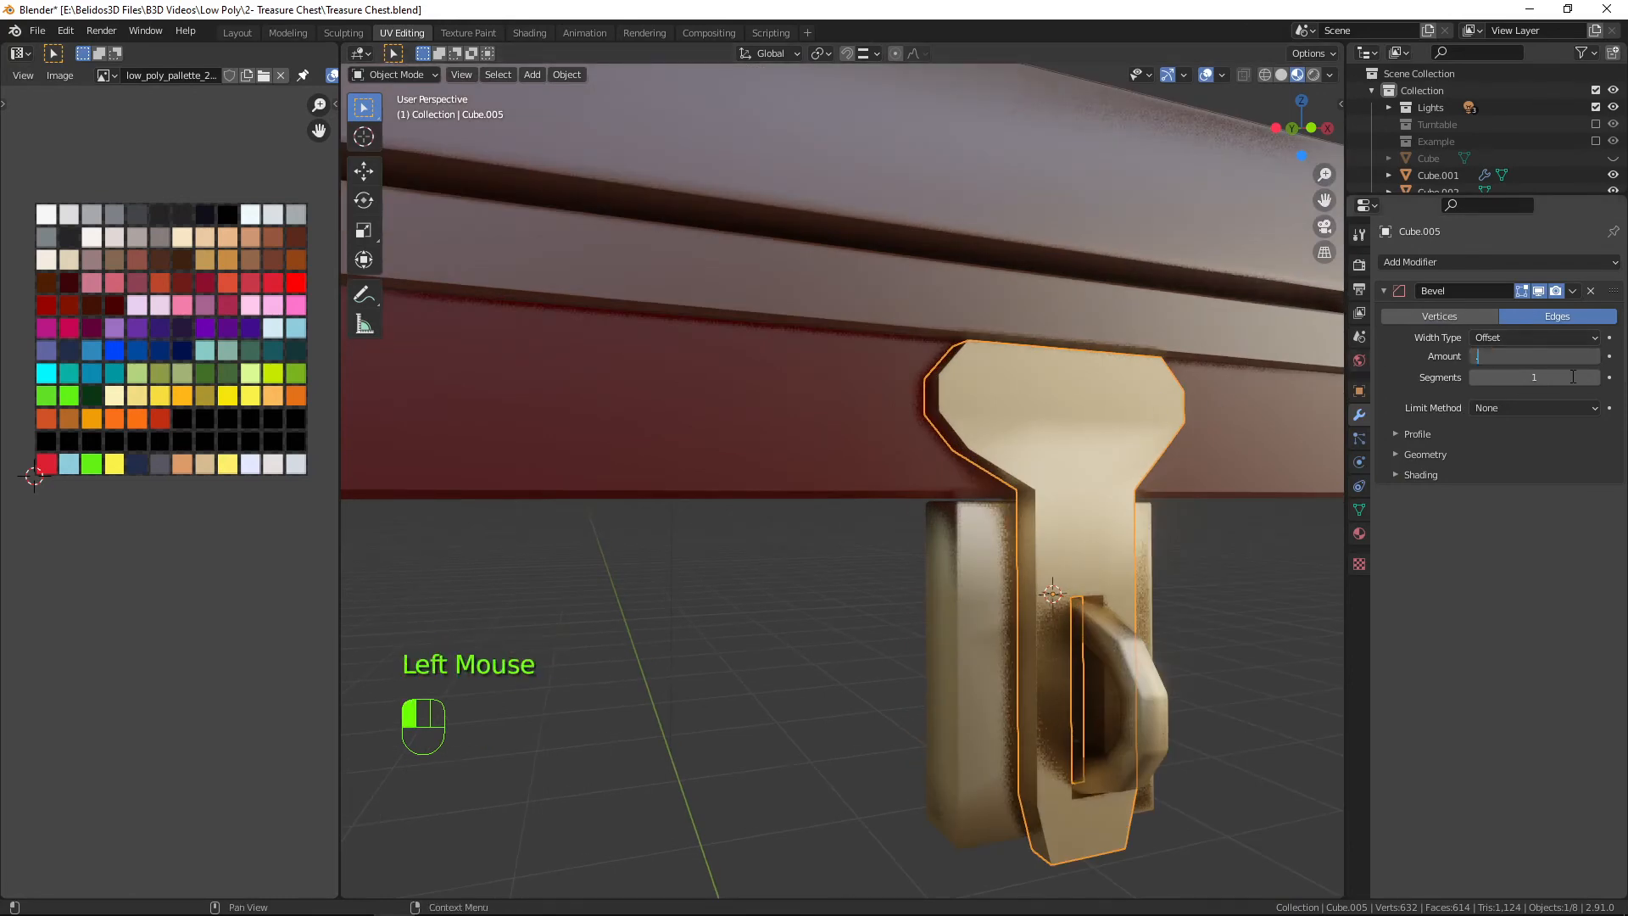
pyautogui.press('Return')
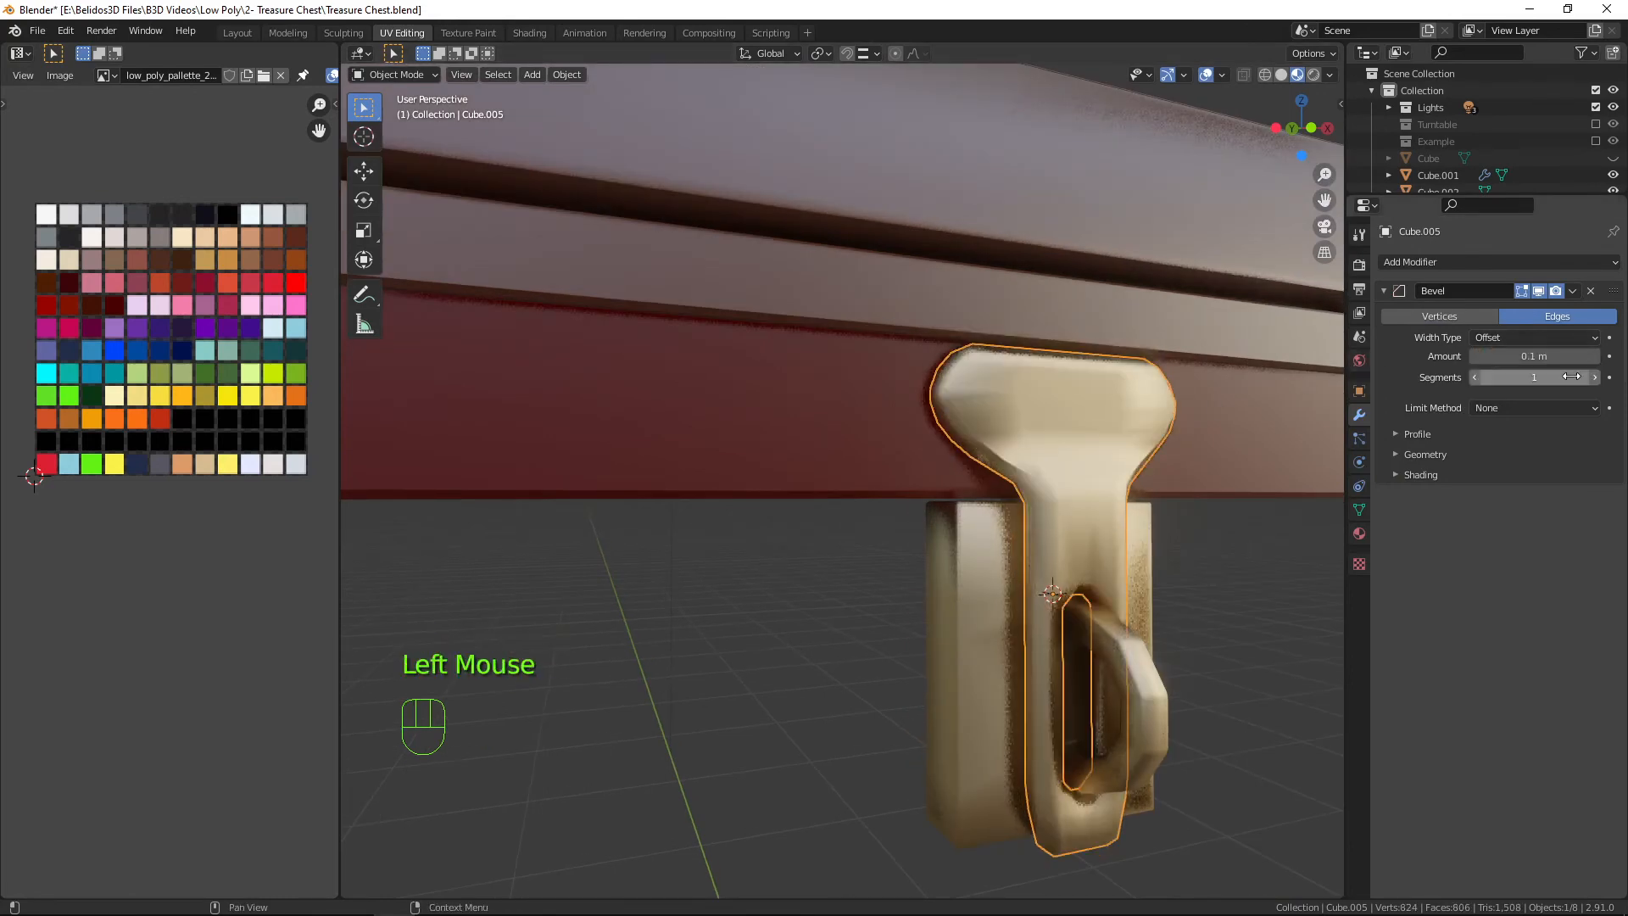
pyautogui.click(1533, 355)
pyautogui.press('Return')
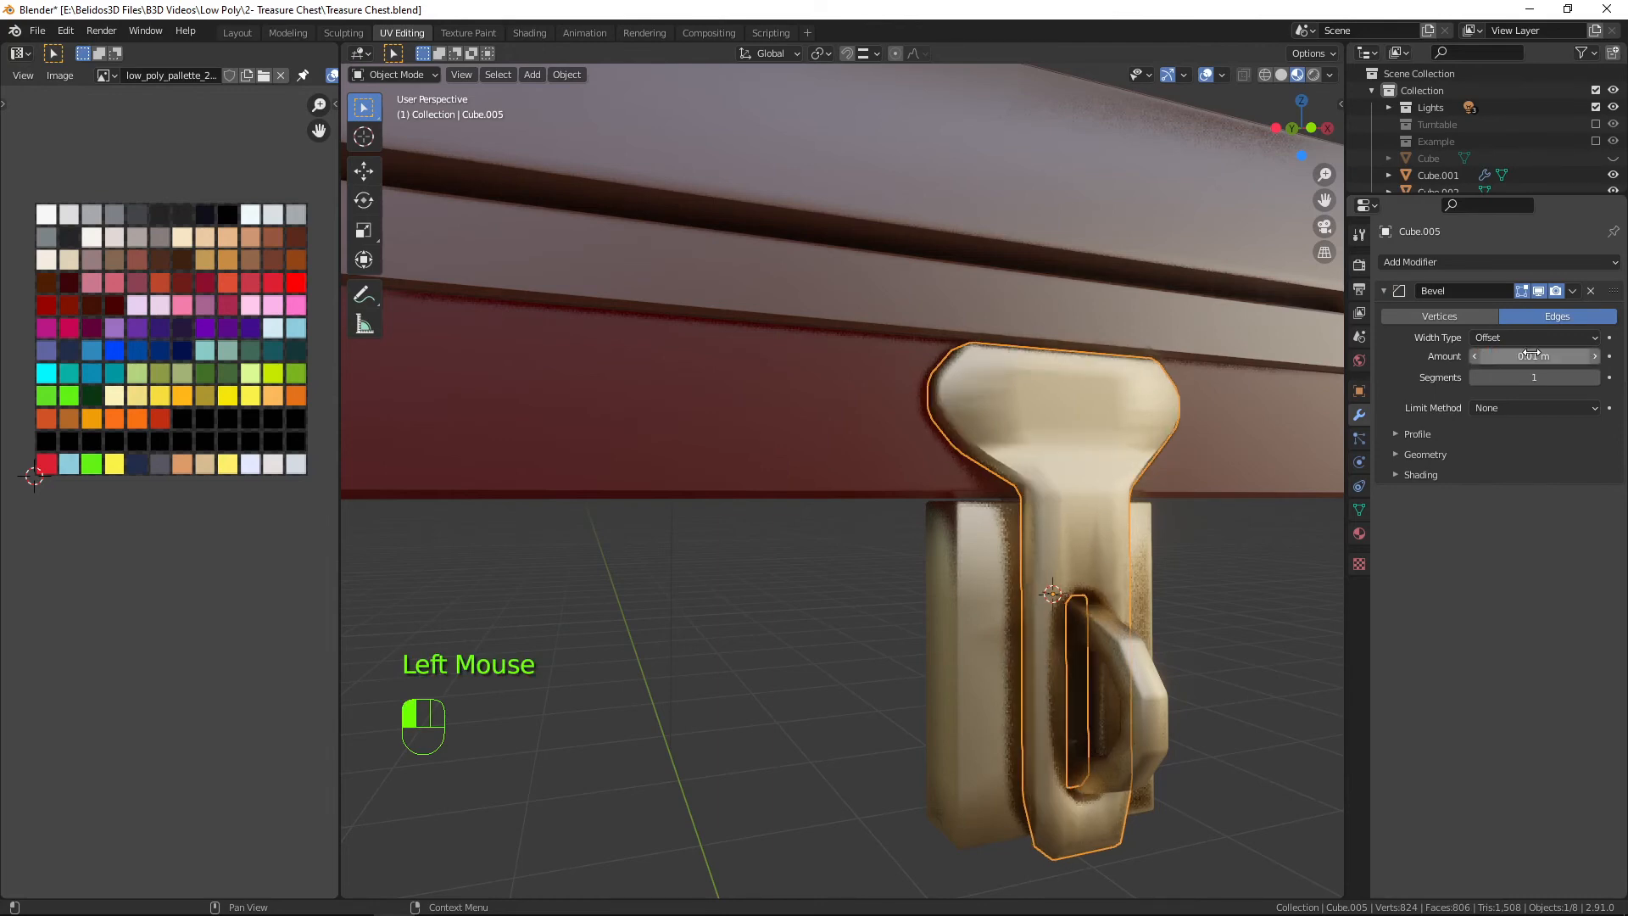
# Limit the hasp's bevel by angle and set its amount to 0.0055 m.
pyautogui.click(1599, 361)
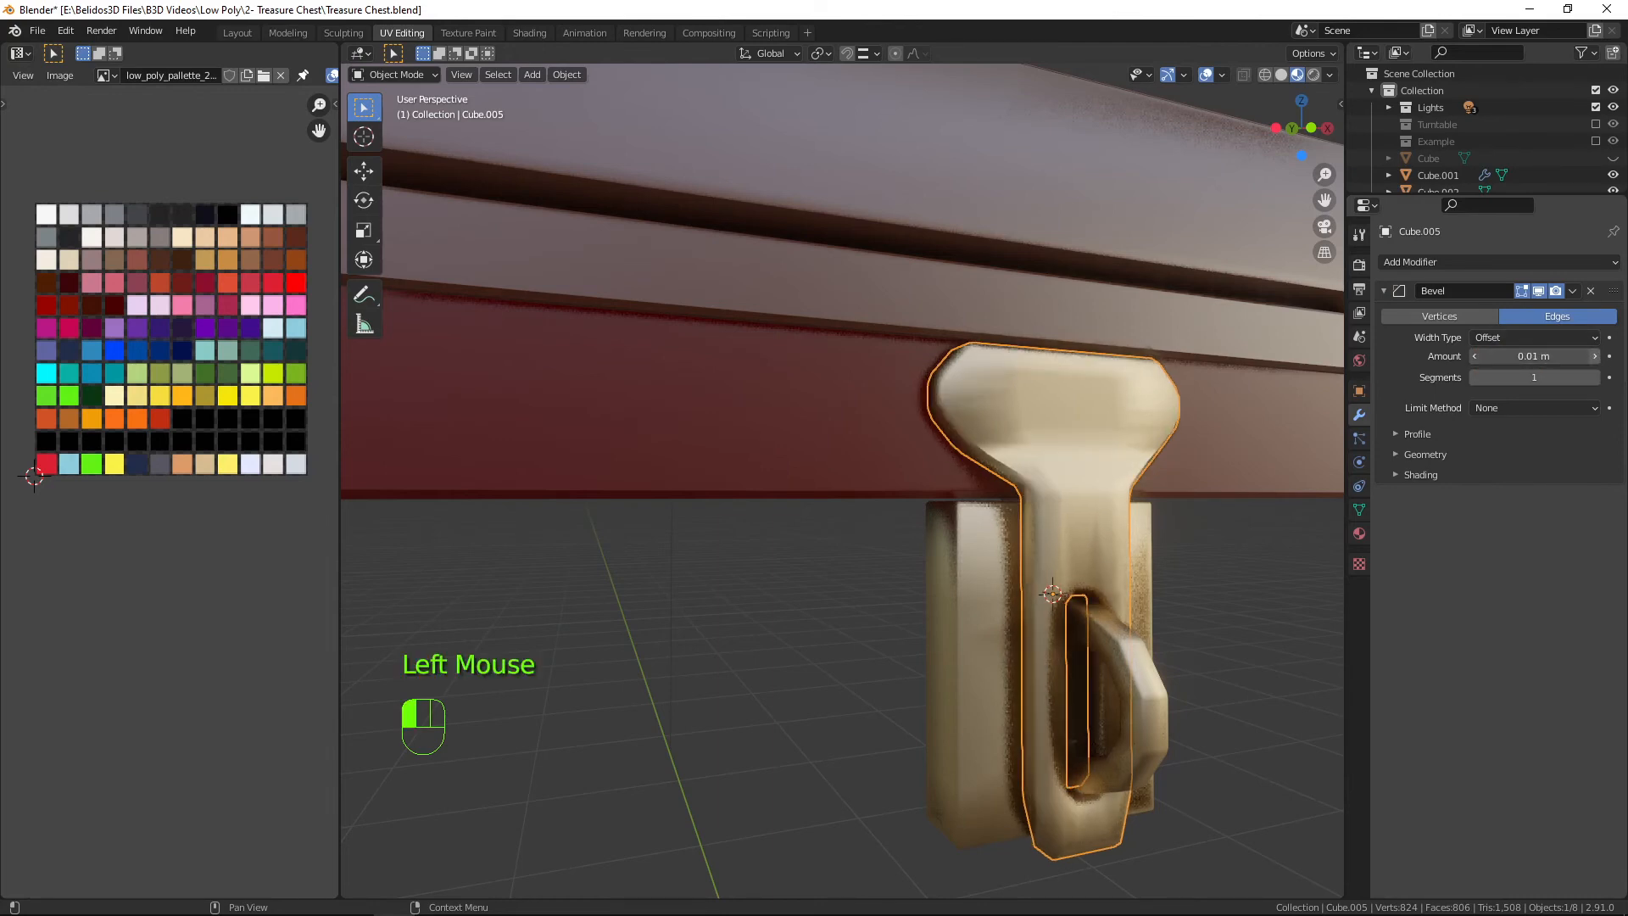
pyautogui.click(1479, 410)
pyautogui.click(1499, 449)
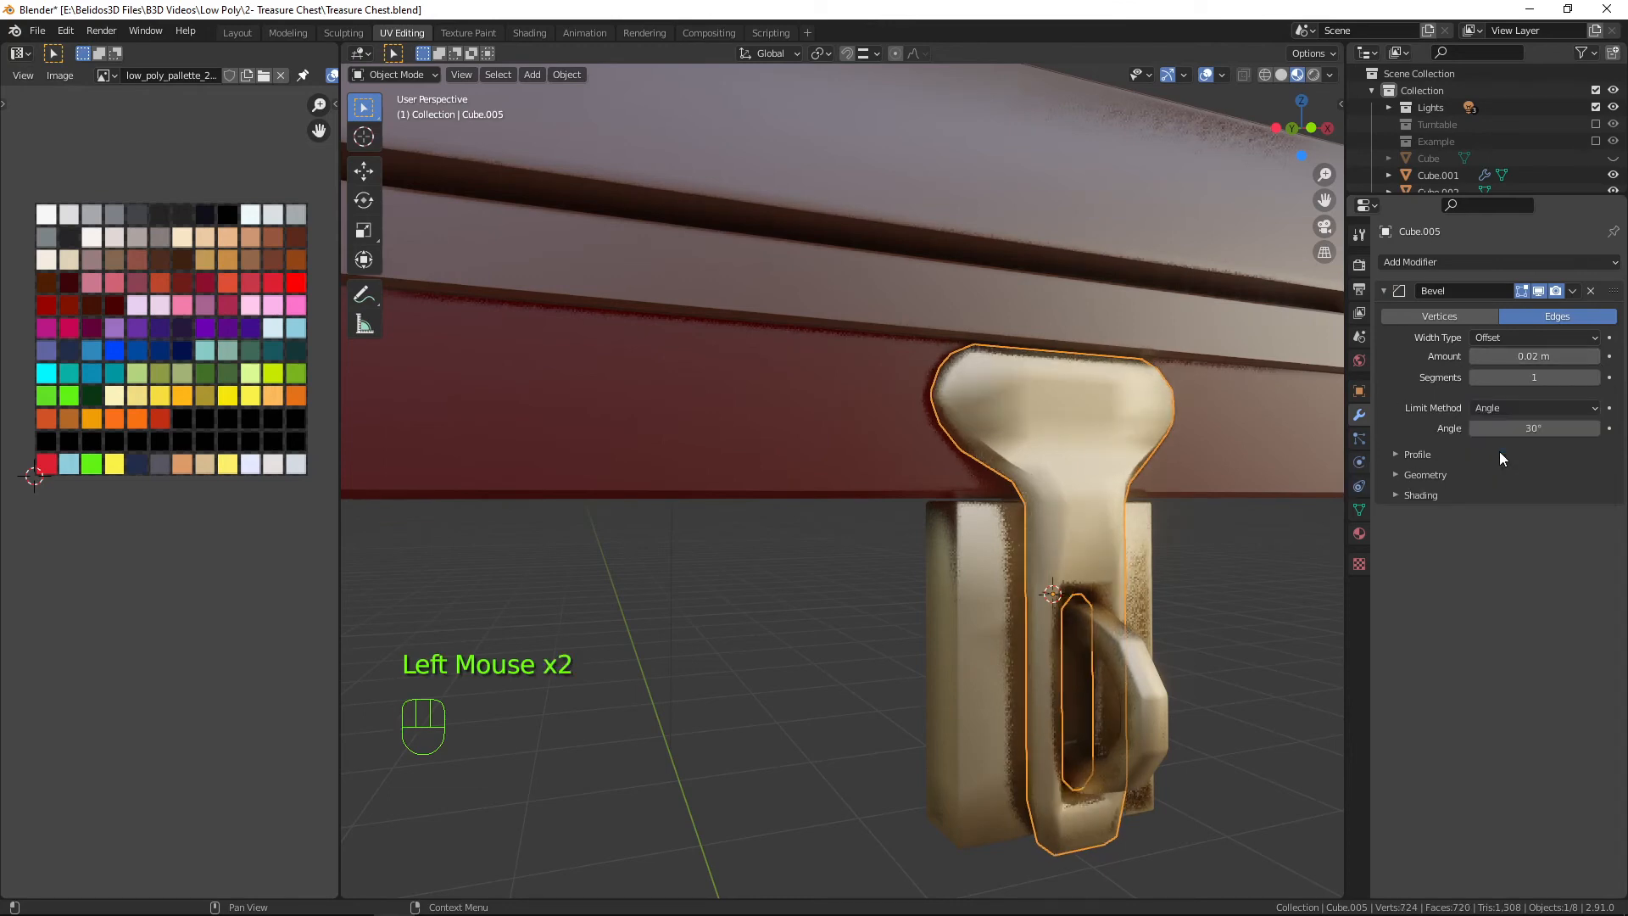
pyautogui.moveTo(1338, 519); pyautogui.dragTo(1233, 423, button='middle')
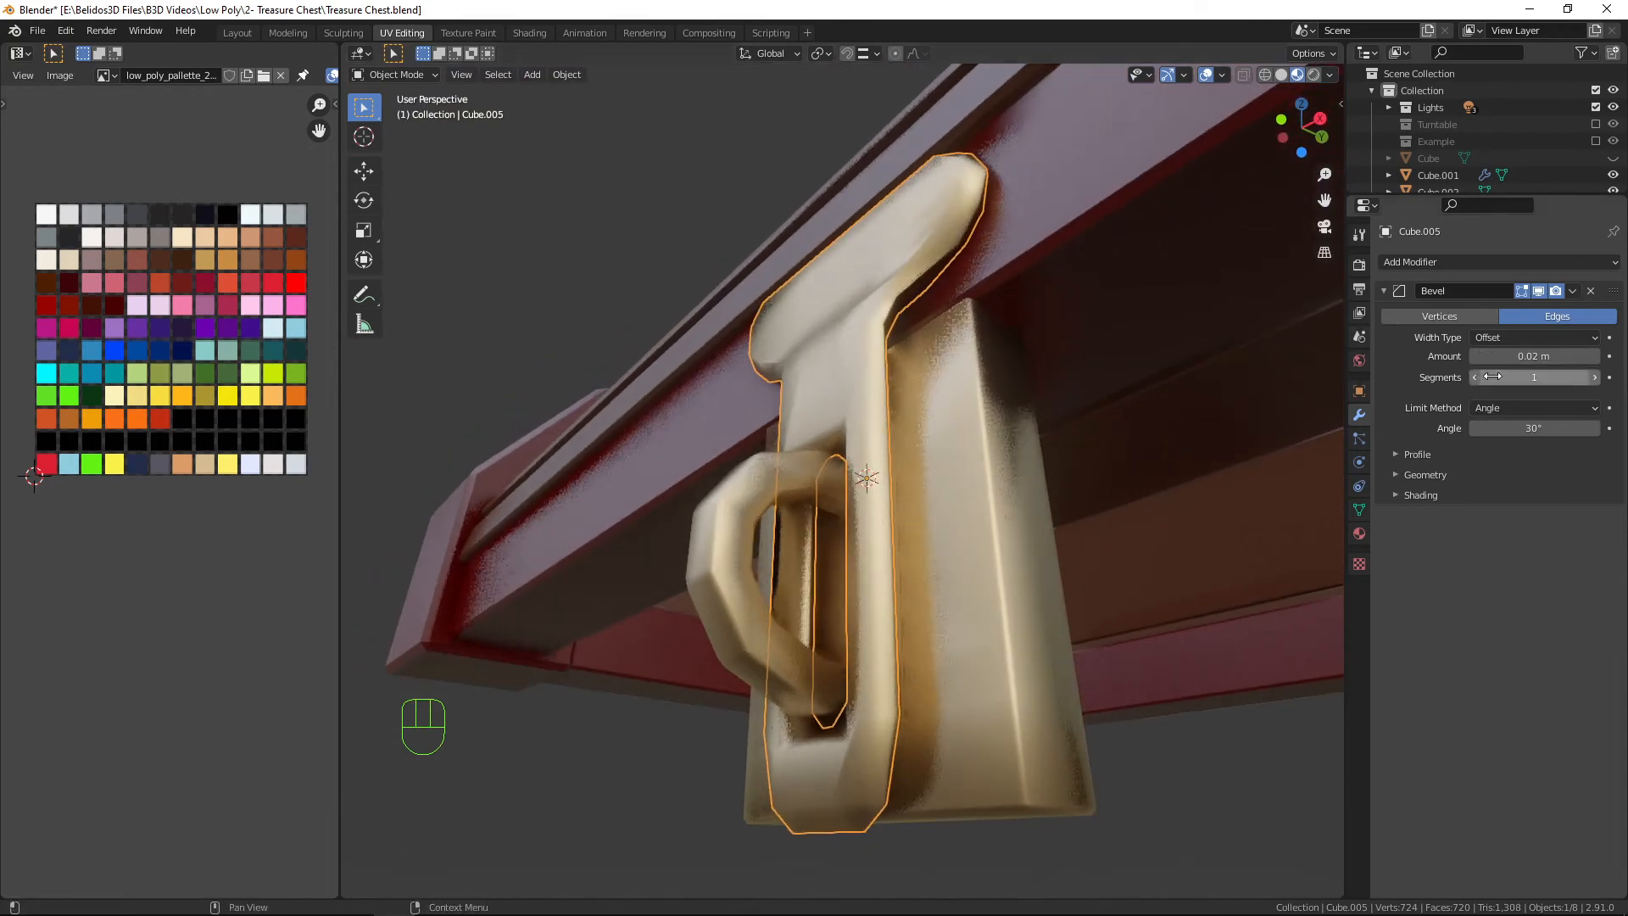
pyautogui.click(1473, 356)
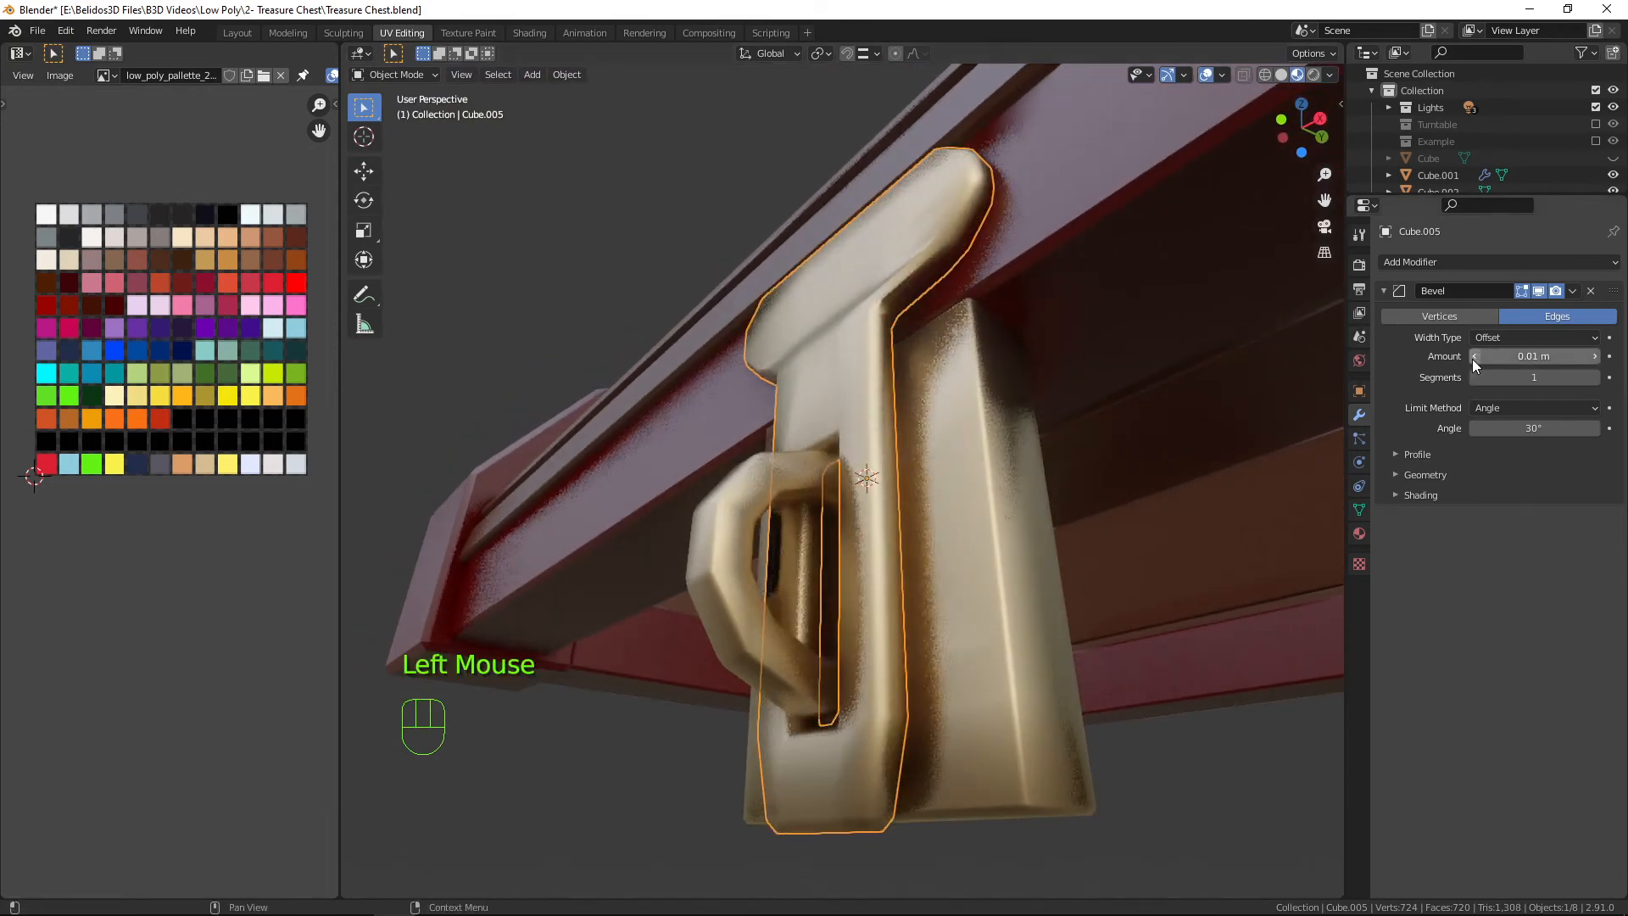
pyautogui.doubleClick(1516, 357)
pyautogui.write('055')
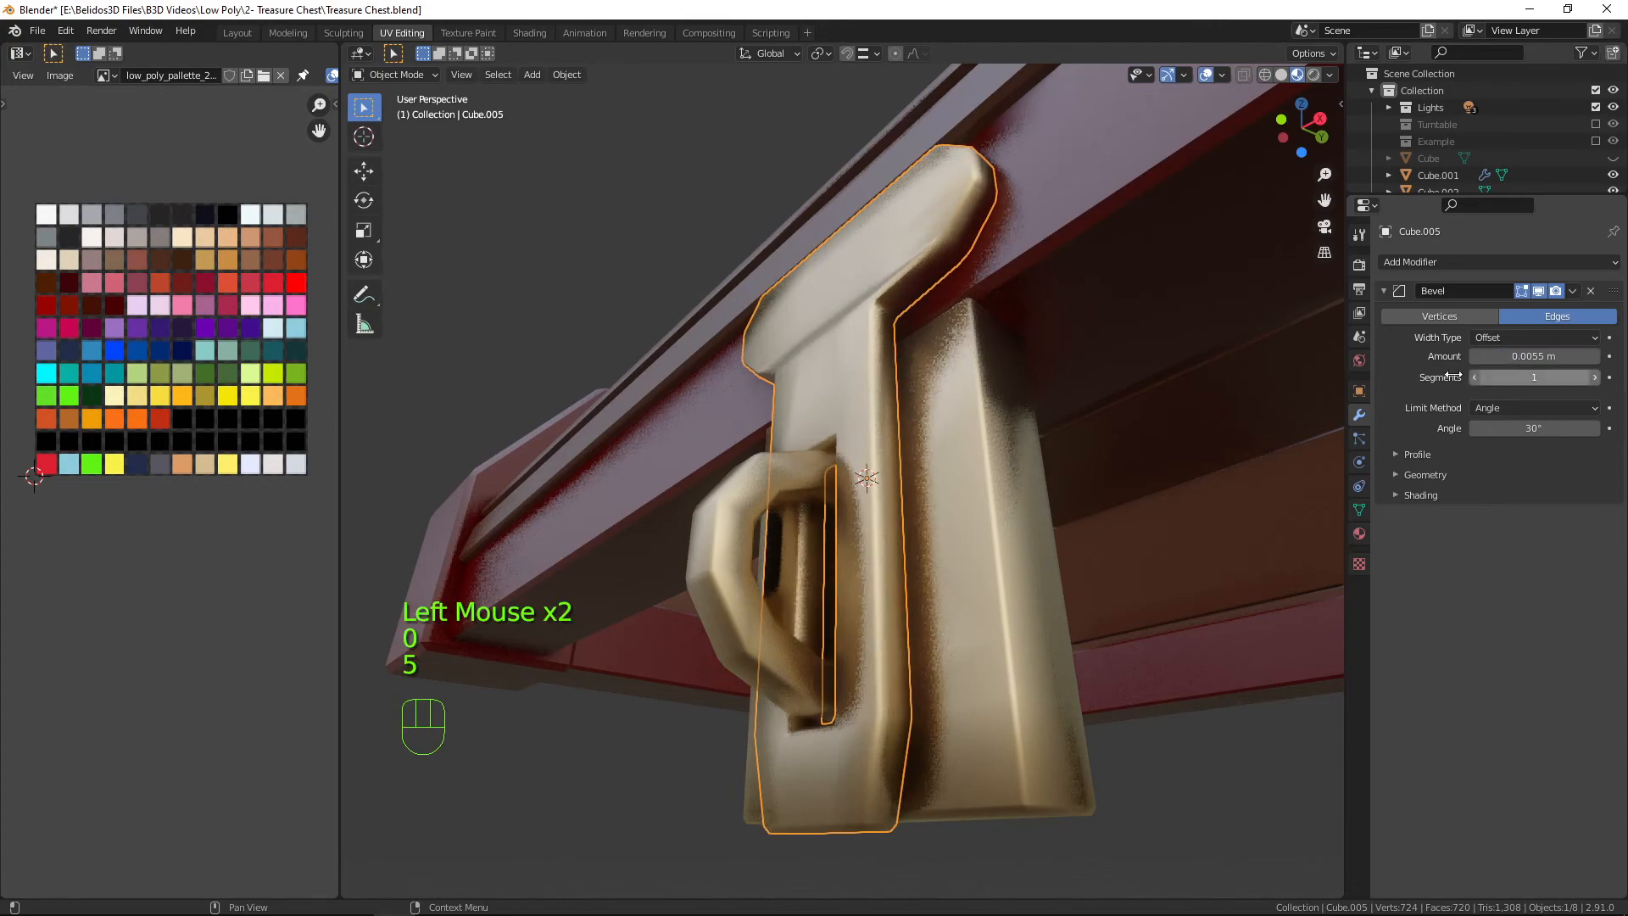
# Unhide the chest body (Cube) and apply the Bevel modifier to the hasp.
pyautogui.scroll(-3, 792, 440)
pyautogui.moveTo(792, 440); pyautogui.dragTo(1218, 395, button='middle')
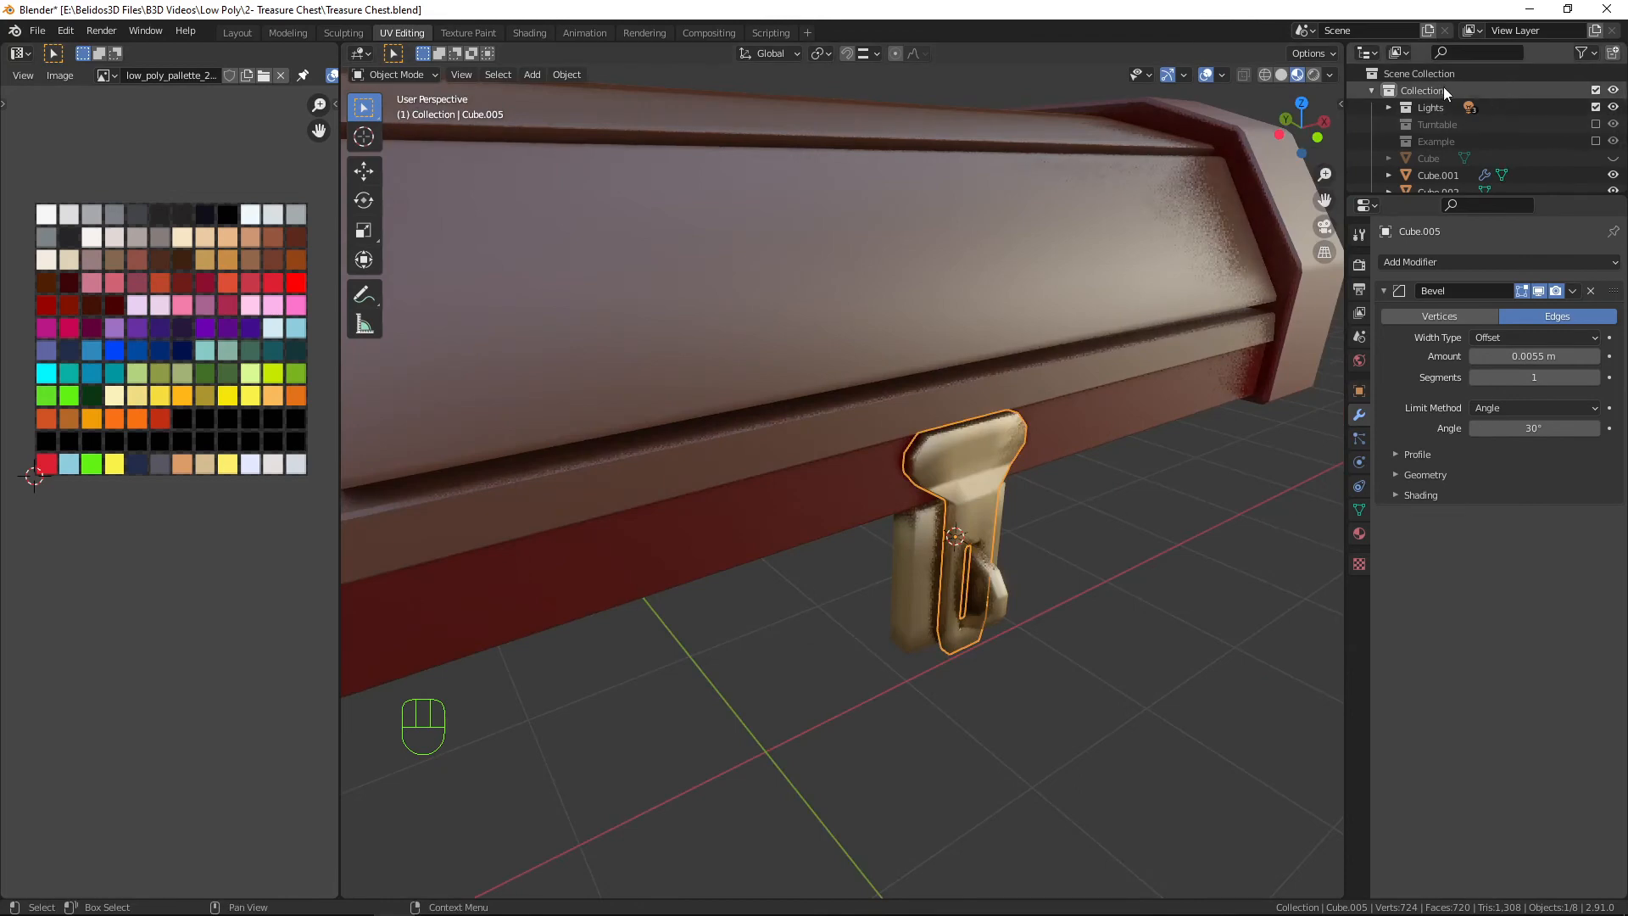
pyautogui.scroll(-3, 1443, 93)
pyautogui.scroll(1, 1524, 119)
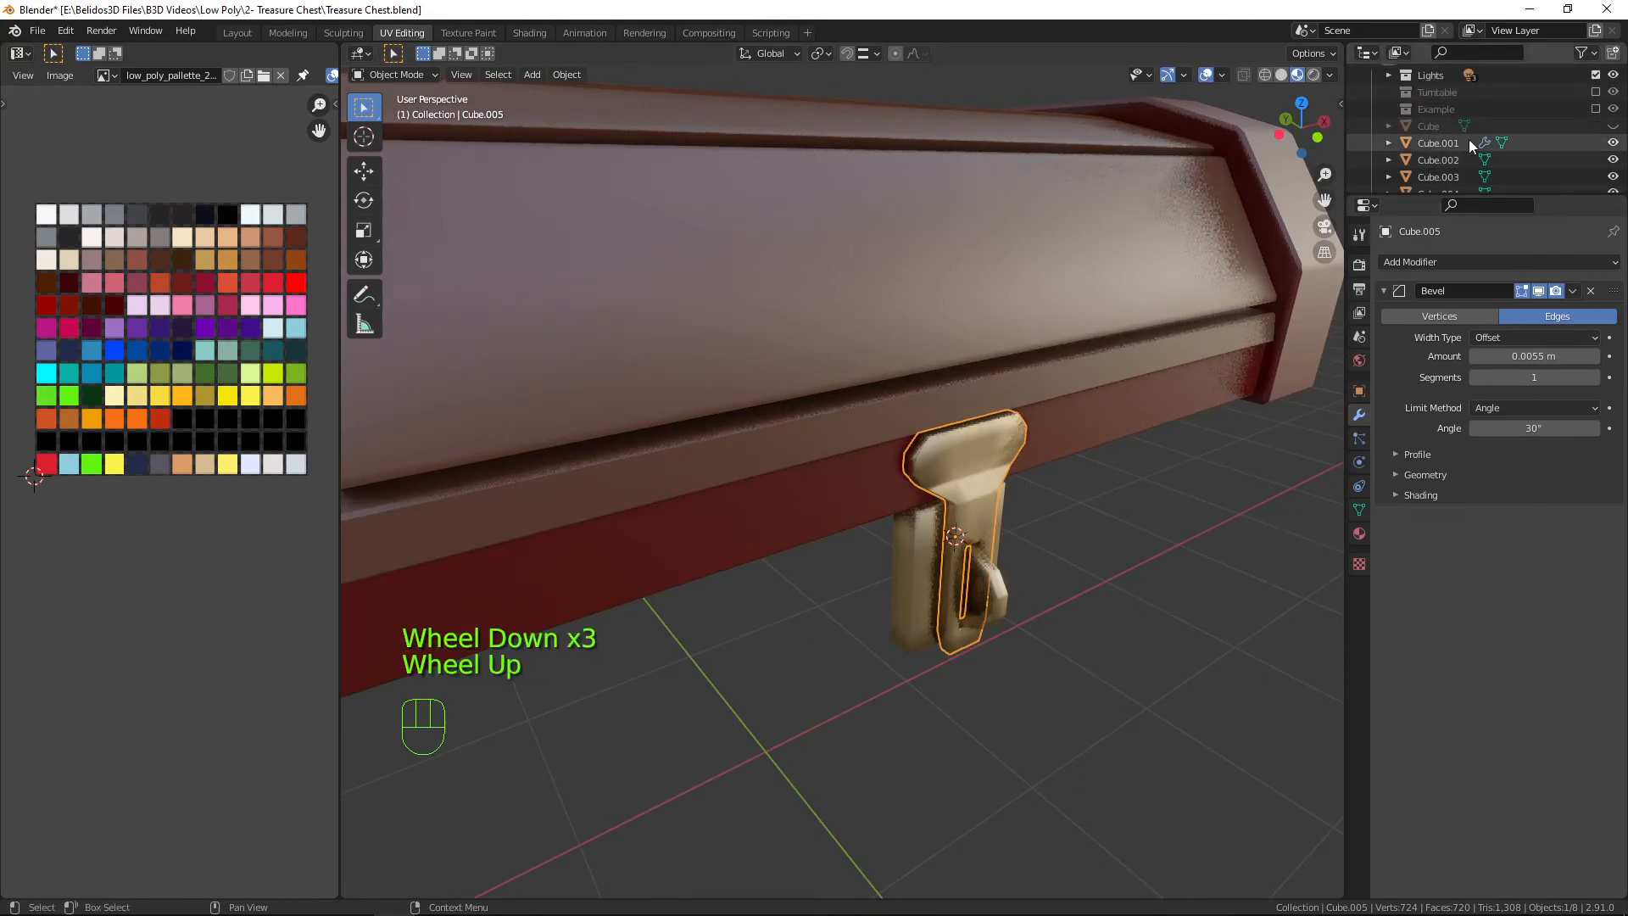
pyautogui.click(1611, 127)
pyautogui.moveTo(1124, 446)
pyautogui.mouseDown(button='middle')
pyautogui.moveTo(1075, 512)
pyautogui.moveTo(1126, 447)
pyautogui.mouseUp(button='middle')
pyautogui.hotkey('ctrl', 'a')
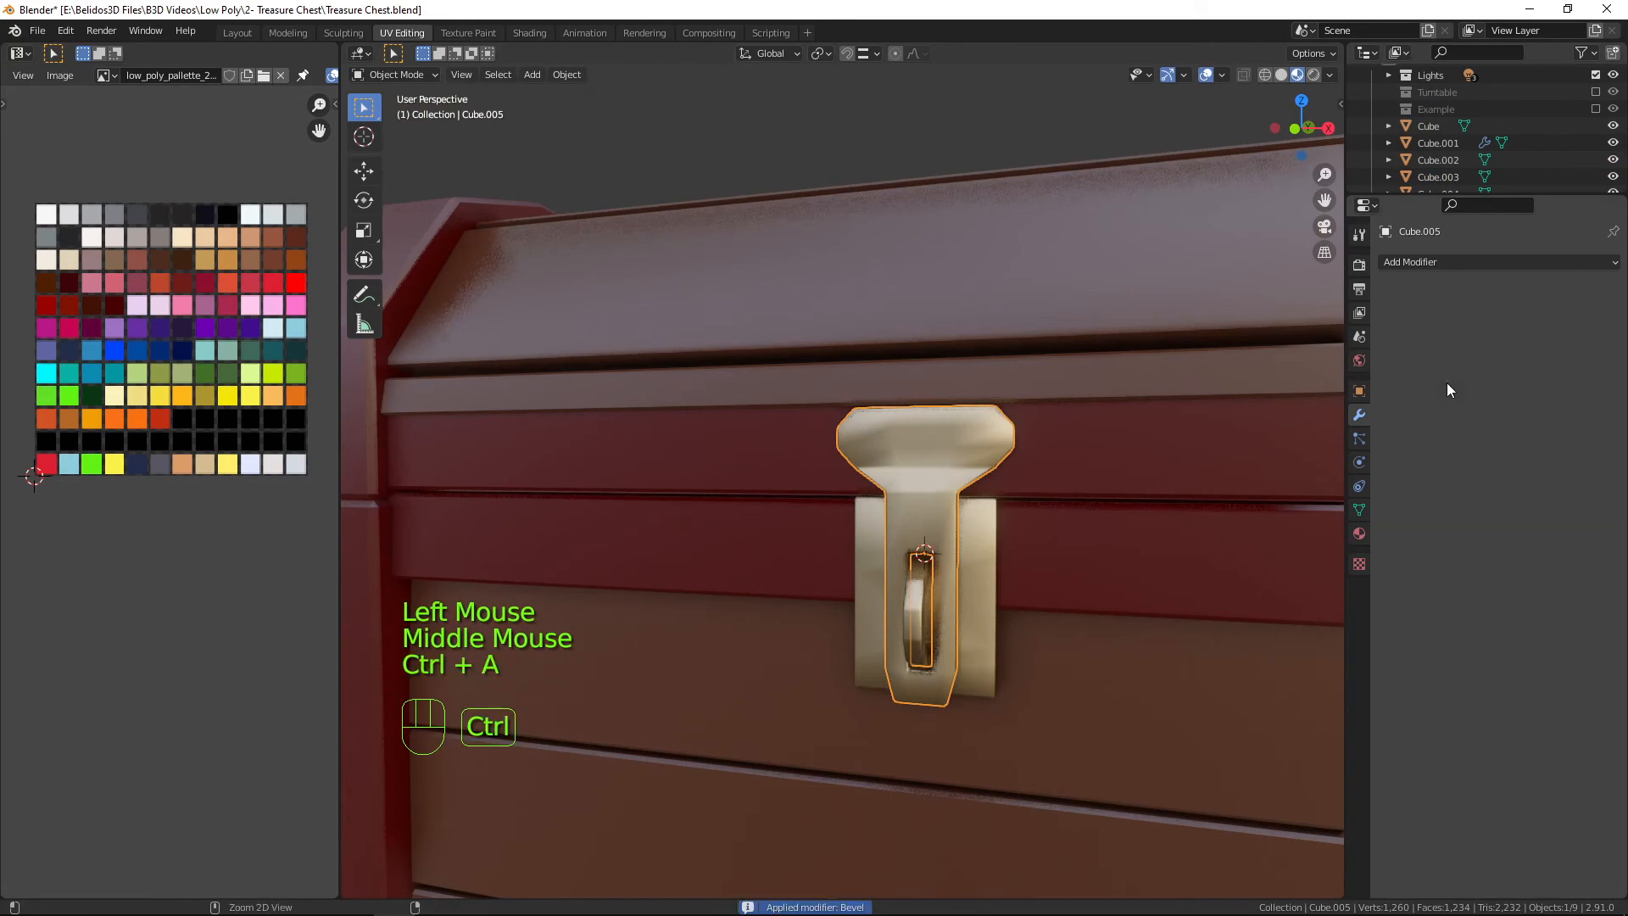
# Examine the hasp's beveled mesh in Edit Mode, and undo back to the unapplied Bevel modifier with the chest body hidden.
pyautogui.moveTo(1095, 500); pyautogui.dragTo(1064, 512, button='middle')
pyautogui.scroll(3, 1059, 509)
pyautogui.press('Tab')
pyautogui.moveTo(1046, 458)
pyautogui.mouseDown(button='middle')
pyautogui.moveTo(962, 476)
pyautogui.moveTo(1020, 461)
pyautogui.mouseUp(button='middle')
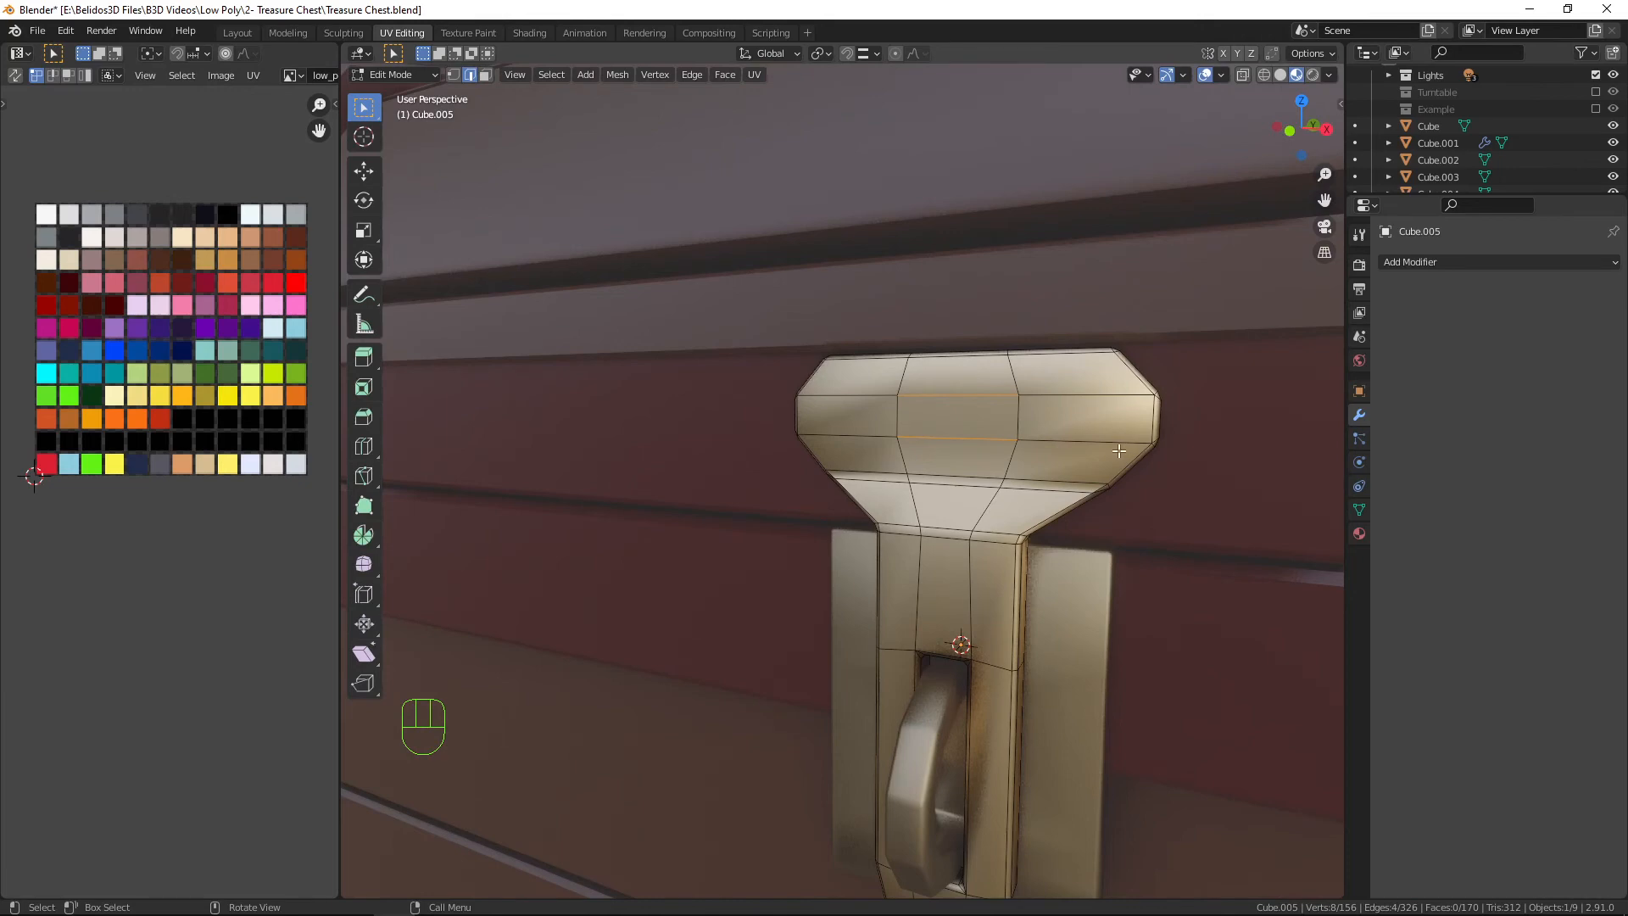
pyautogui.moveTo(1119, 451)
pyautogui.mouseDown(button='middle')
pyautogui.moveTo(1050, 457)
pyautogui.moveTo(1062, 440)
pyautogui.moveTo(1217, 429)
pyautogui.moveTo(1113, 442)
pyautogui.moveTo(1127, 445)
pyautogui.mouseUp(button='middle')
pyautogui.hotkey('ctrl', 'z')
pyautogui.hotkey('ctrl', 'z')
pyautogui.hotkey('ctrl', 'z')
pyautogui.hotkey('ctrl', 'z')
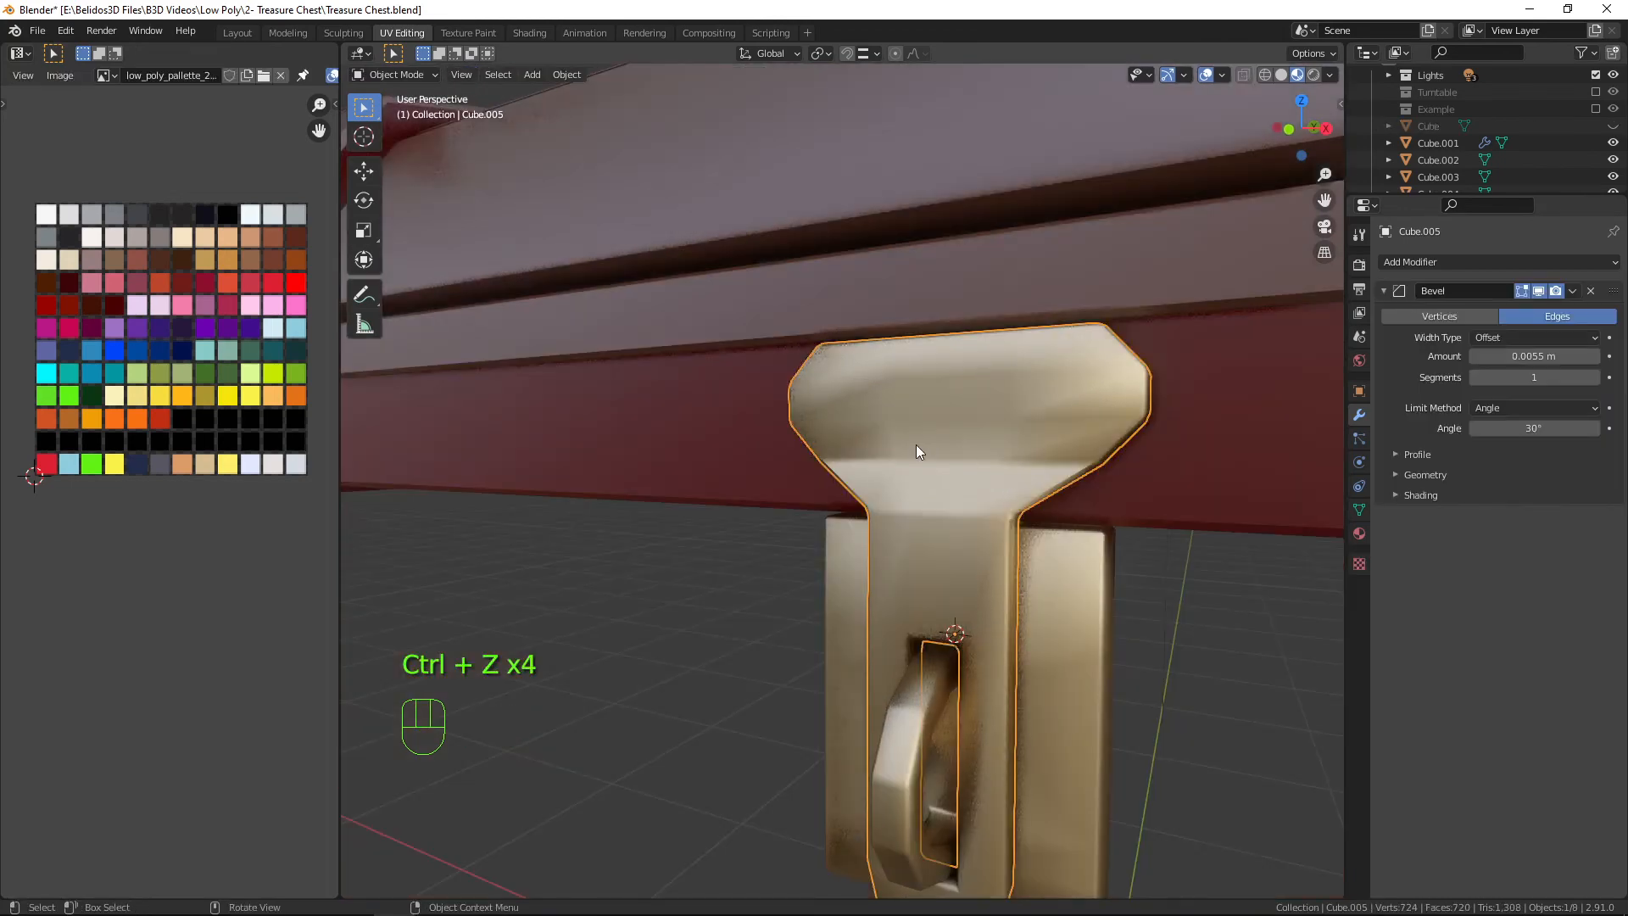
# Remove the Bevel modifier from the hasp.
pyautogui.scroll(-3, 915, 445)
pyautogui.moveTo(916, 444); pyautogui.dragTo(986, 443, button='middle')
pyautogui.scroll(2, 1032, 448)
pyautogui.click(1591, 291)
# In edge selection mode, select the hasp's outer side edges along the strip and the corner edges below its head.
pyautogui.press('Tab')
pyautogui.scroll(3, 1023, 442)
pyautogui.press('2')
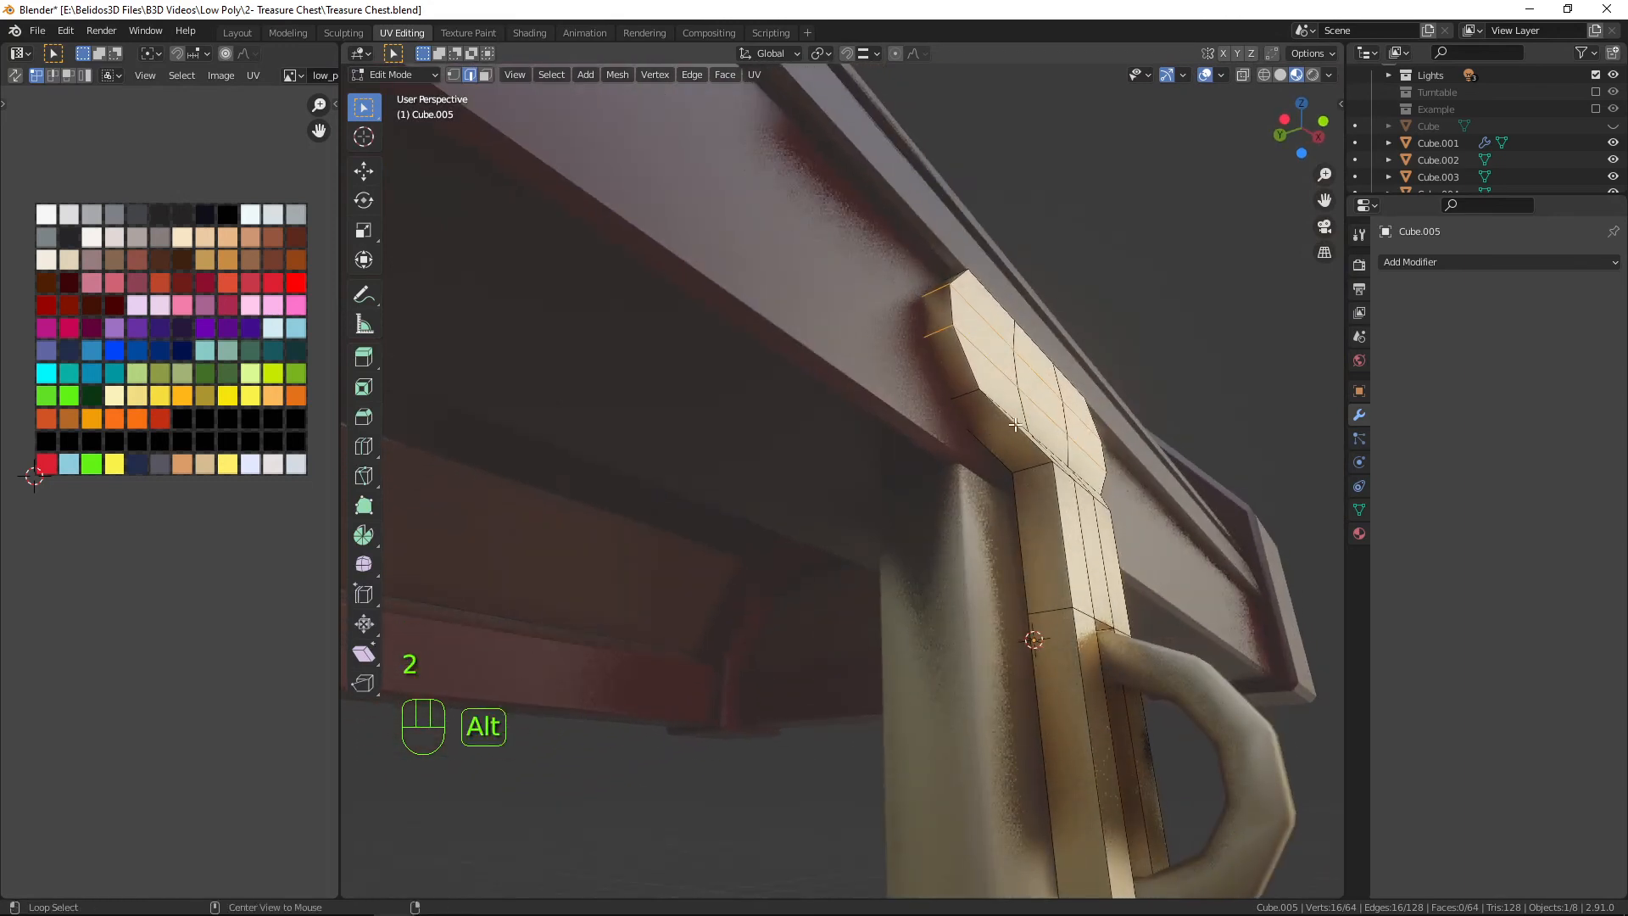
pyautogui.keyDown('alt'); pyautogui.click(1016, 425); pyautogui.keyUp('alt')
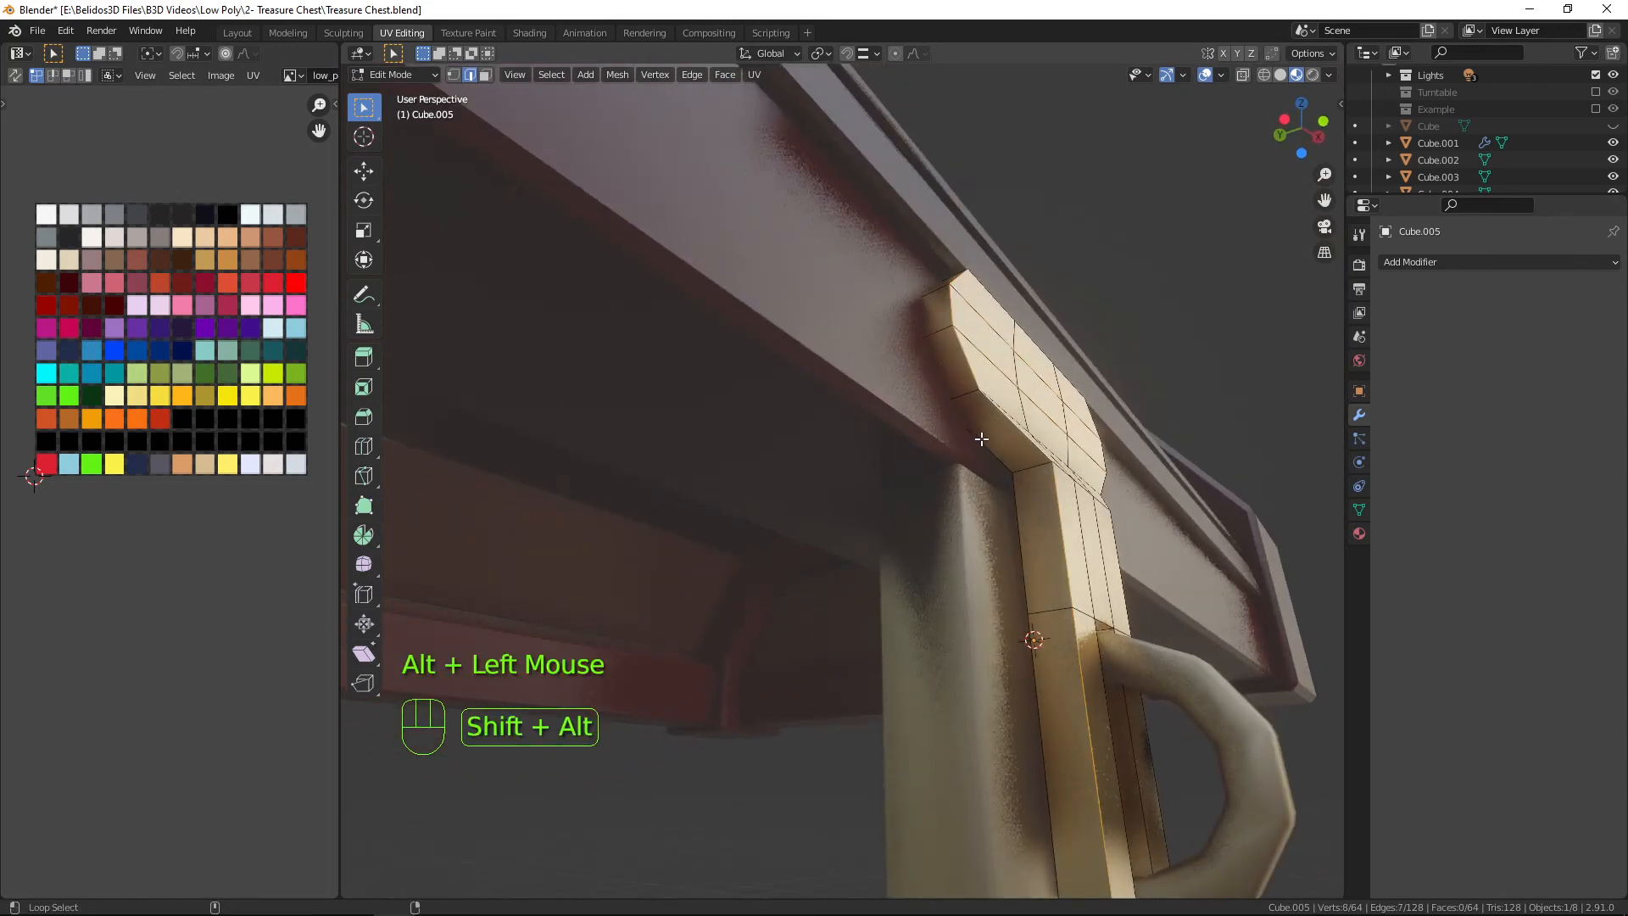
pyautogui.keyDown('alt'); pyautogui.keyDown('shift'); pyautogui.click(981, 438); pyautogui.keyUp('shift'); pyautogui.keyUp('alt')
pyautogui.keyDown('shift'); pyautogui.click(1036, 456); pyautogui.keyUp('shift')
pyautogui.moveTo(1036, 456); pyautogui.dragTo(958, 563, button='middle')
pyautogui.keyDown('shift'); pyautogui.click(760, 354); pyautogui.keyUp('shift')
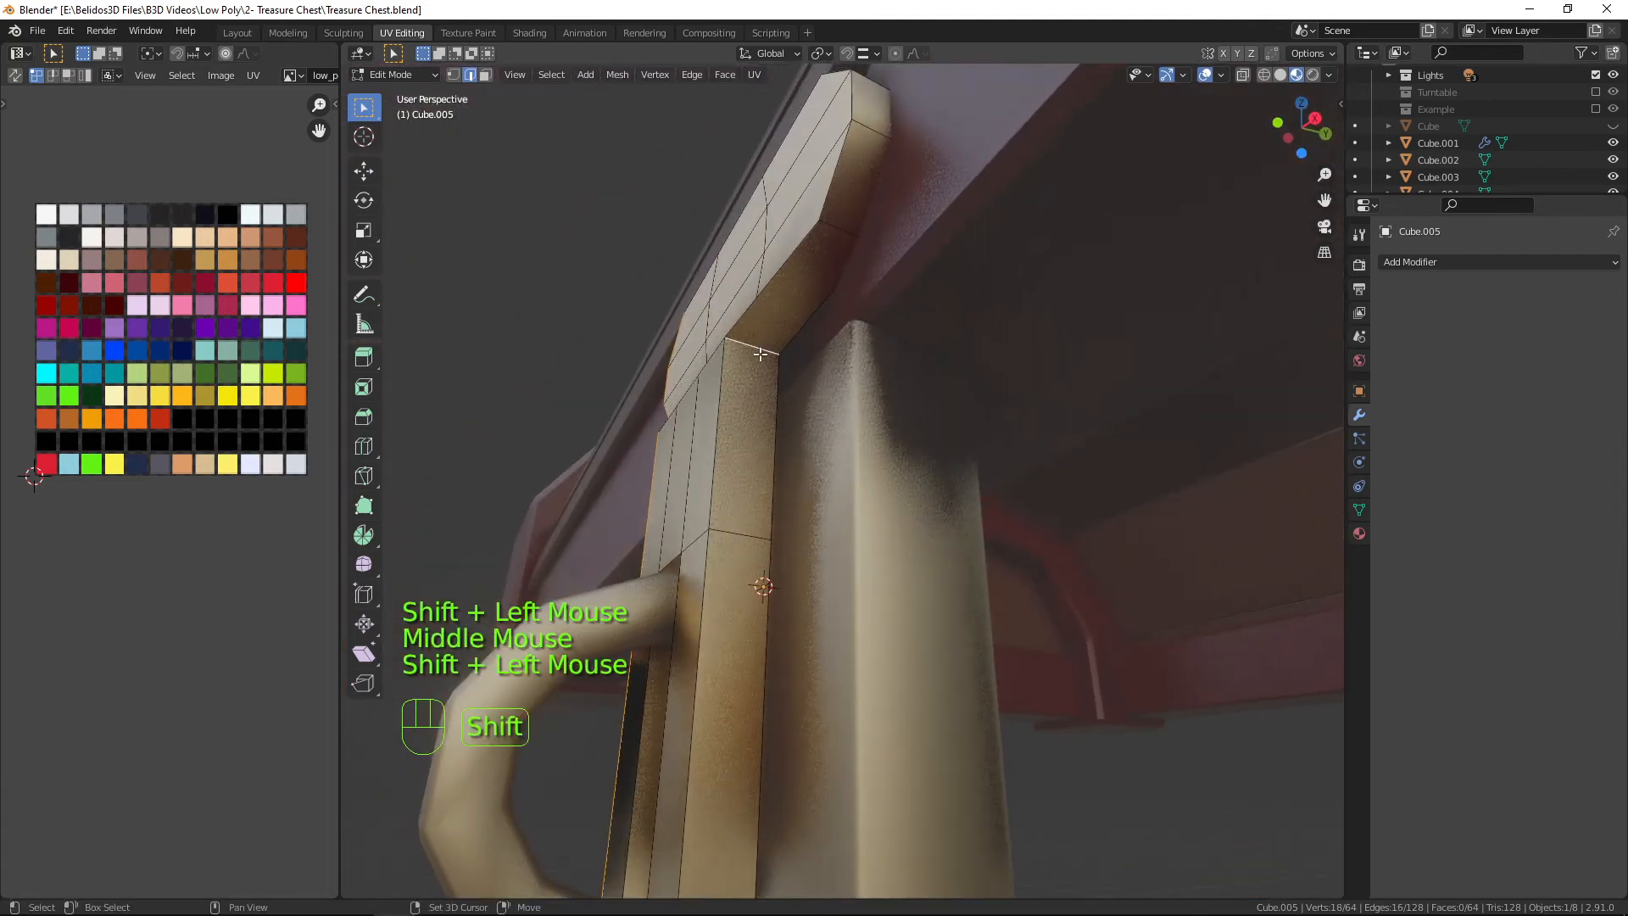
pyautogui.moveTo(761, 355); pyautogui.dragTo(893, 488, button='middle')
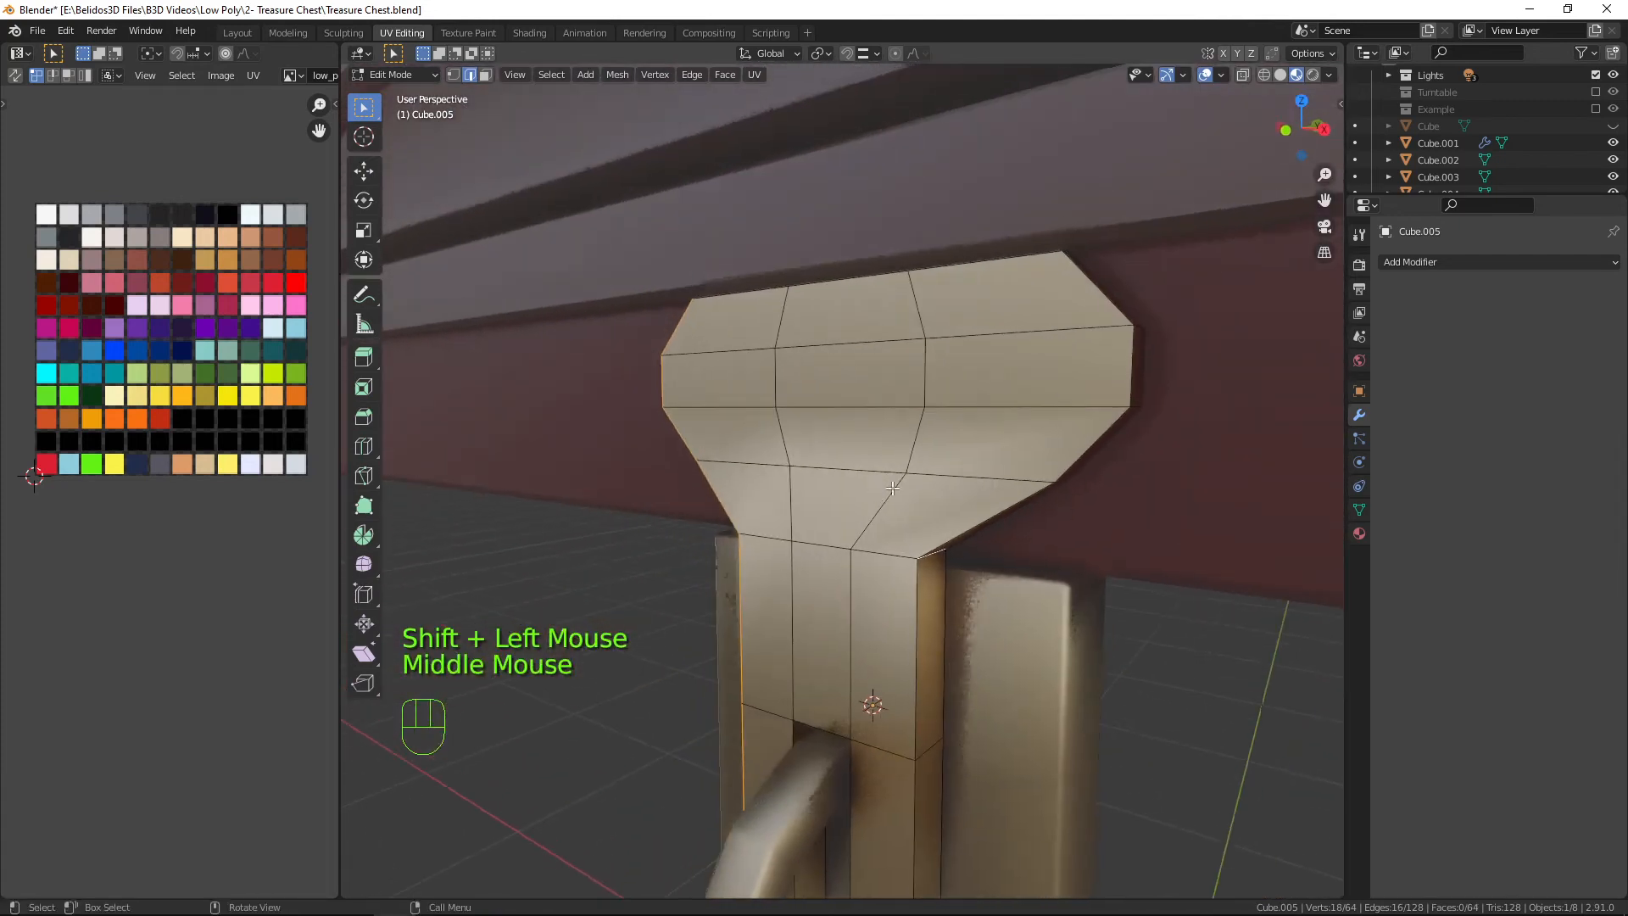
# Extend the edge selection with the loops outlining the hasp's other side, top and bottom end.
pyautogui.keyDown('alt'); pyautogui.keyDown('shift'); pyautogui.click(944, 593); pyautogui.keyUp('shift'); pyautogui.keyUp('alt')
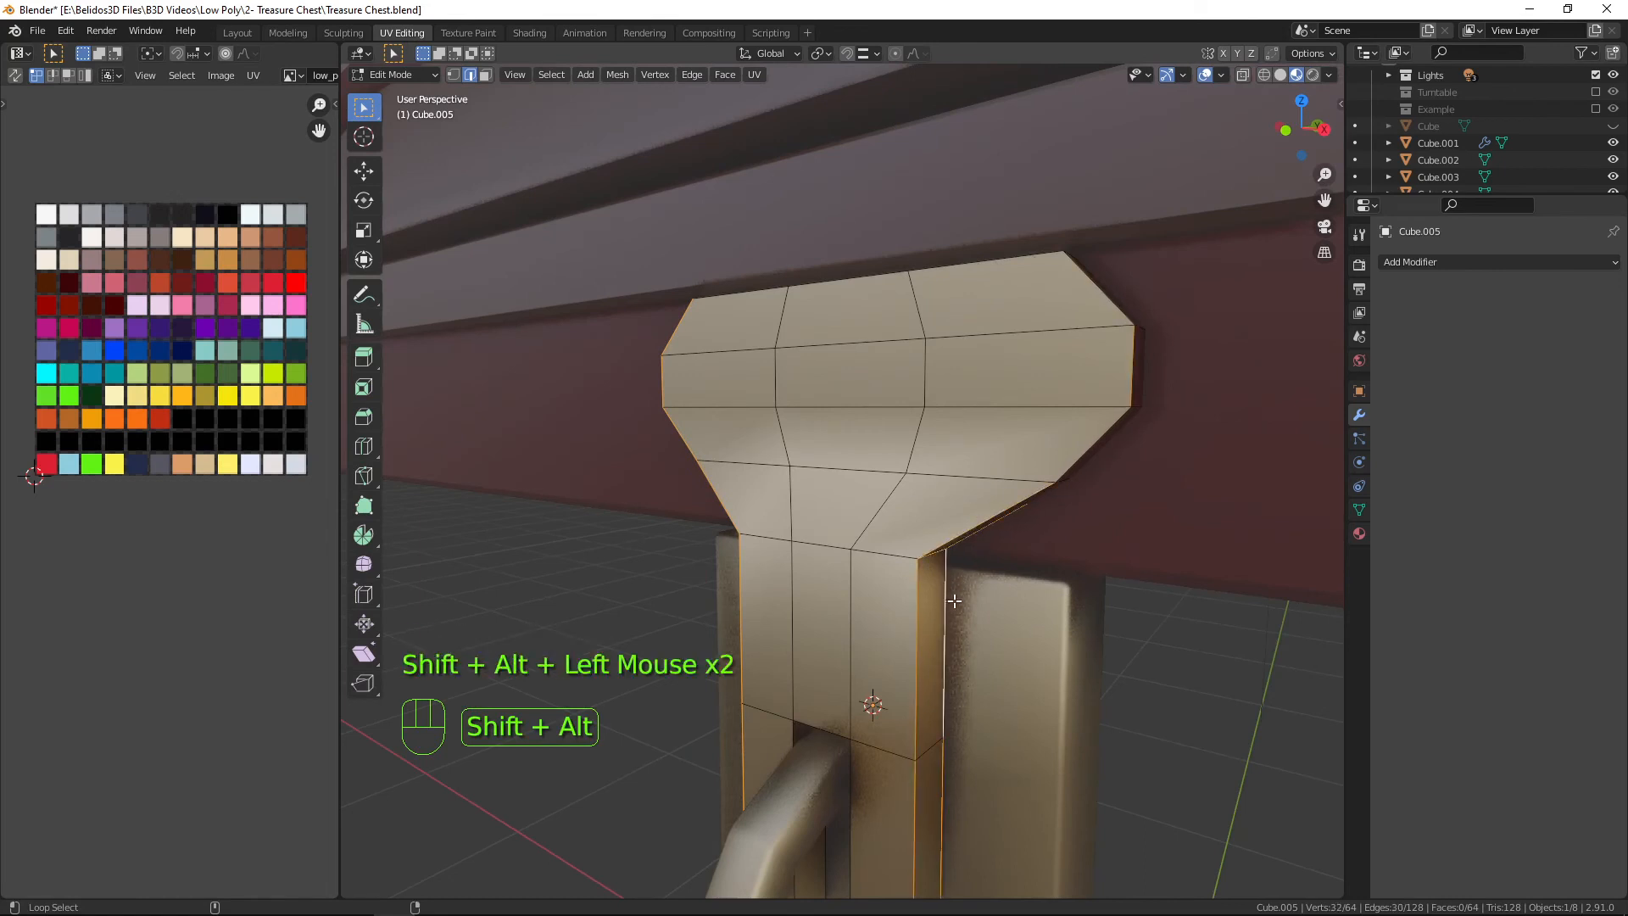
pyautogui.scroll(-3, 982, 607)
pyautogui.keyDown('alt'); pyautogui.keyDown('shift'); pyautogui.click(840, 386); pyautogui.keyUp('shift'); pyautogui.keyUp('alt')
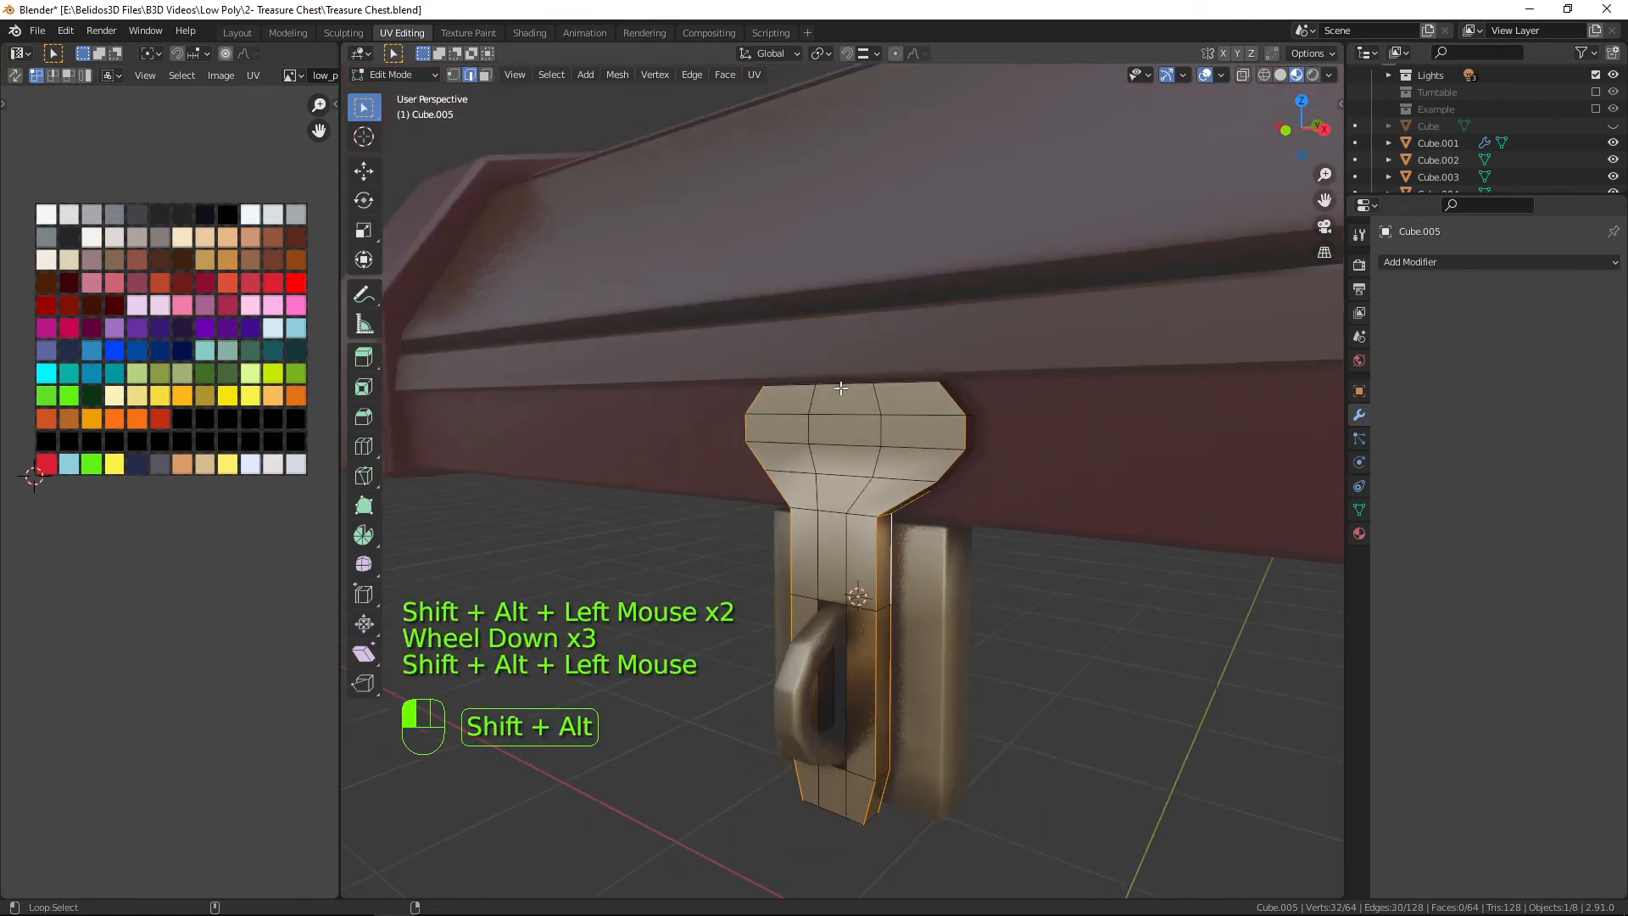
pyautogui.moveTo(841, 387); pyautogui.dragTo(888, 516, button='middle')
pyautogui.keyDown('alt'); pyautogui.keyDown('shift'); pyautogui.click(855, 442); pyautogui.keyUp('shift'); pyautogui.keyUp('alt')
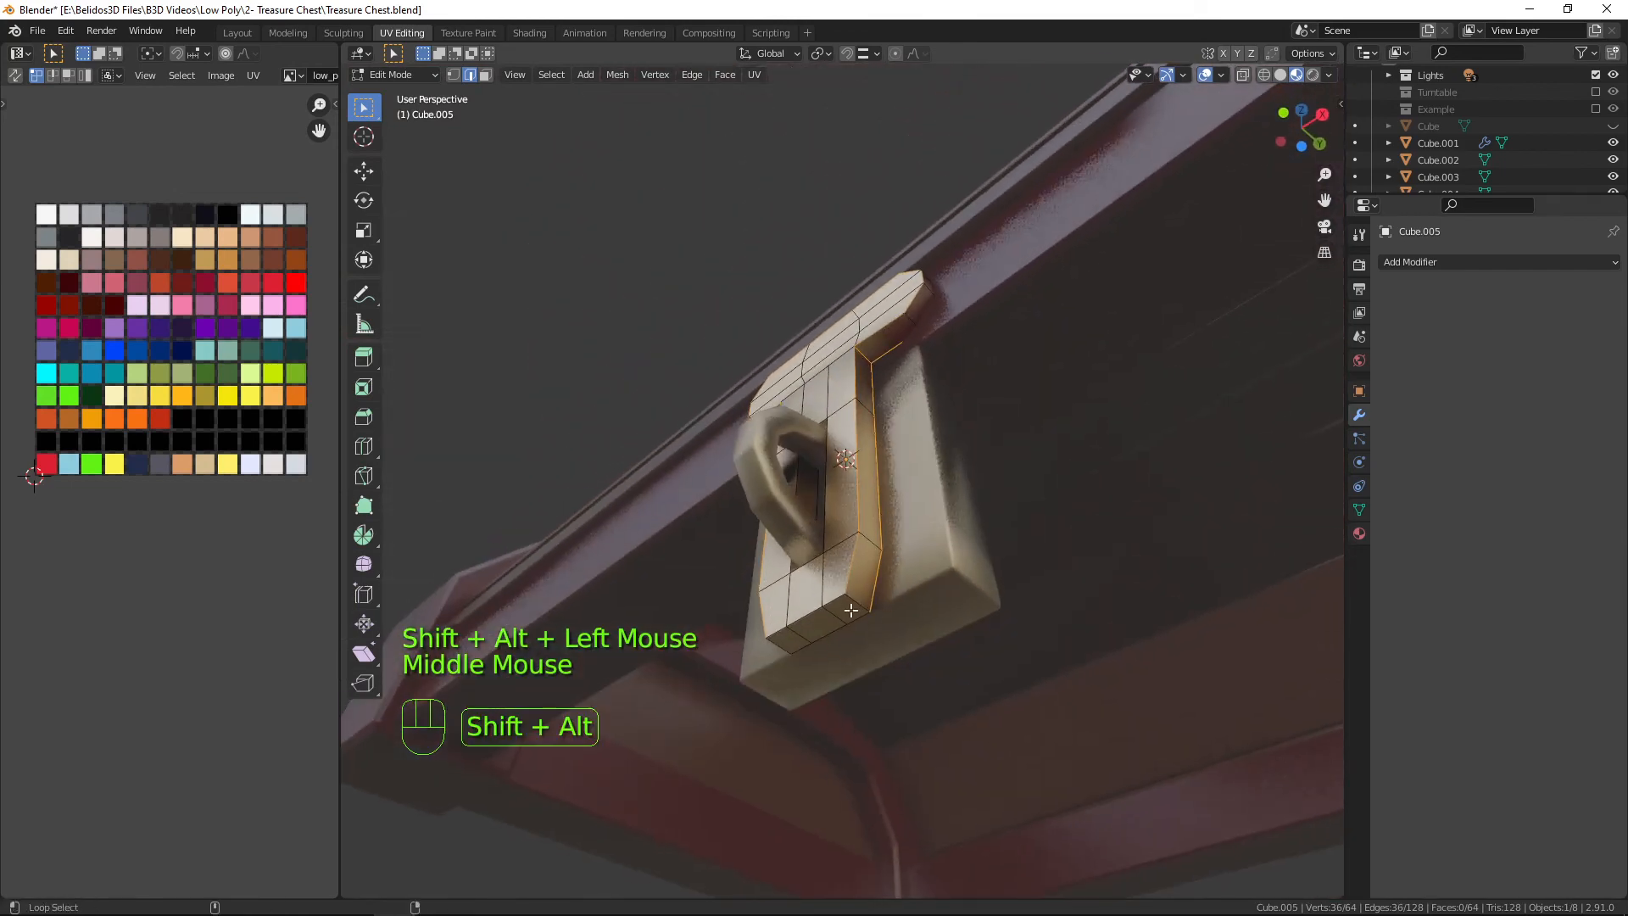
pyautogui.keyDown('alt'); pyautogui.keyDown('shift'); pyautogui.click(805, 612); pyautogui.keyUp('shift'); pyautogui.keyUp('alt')
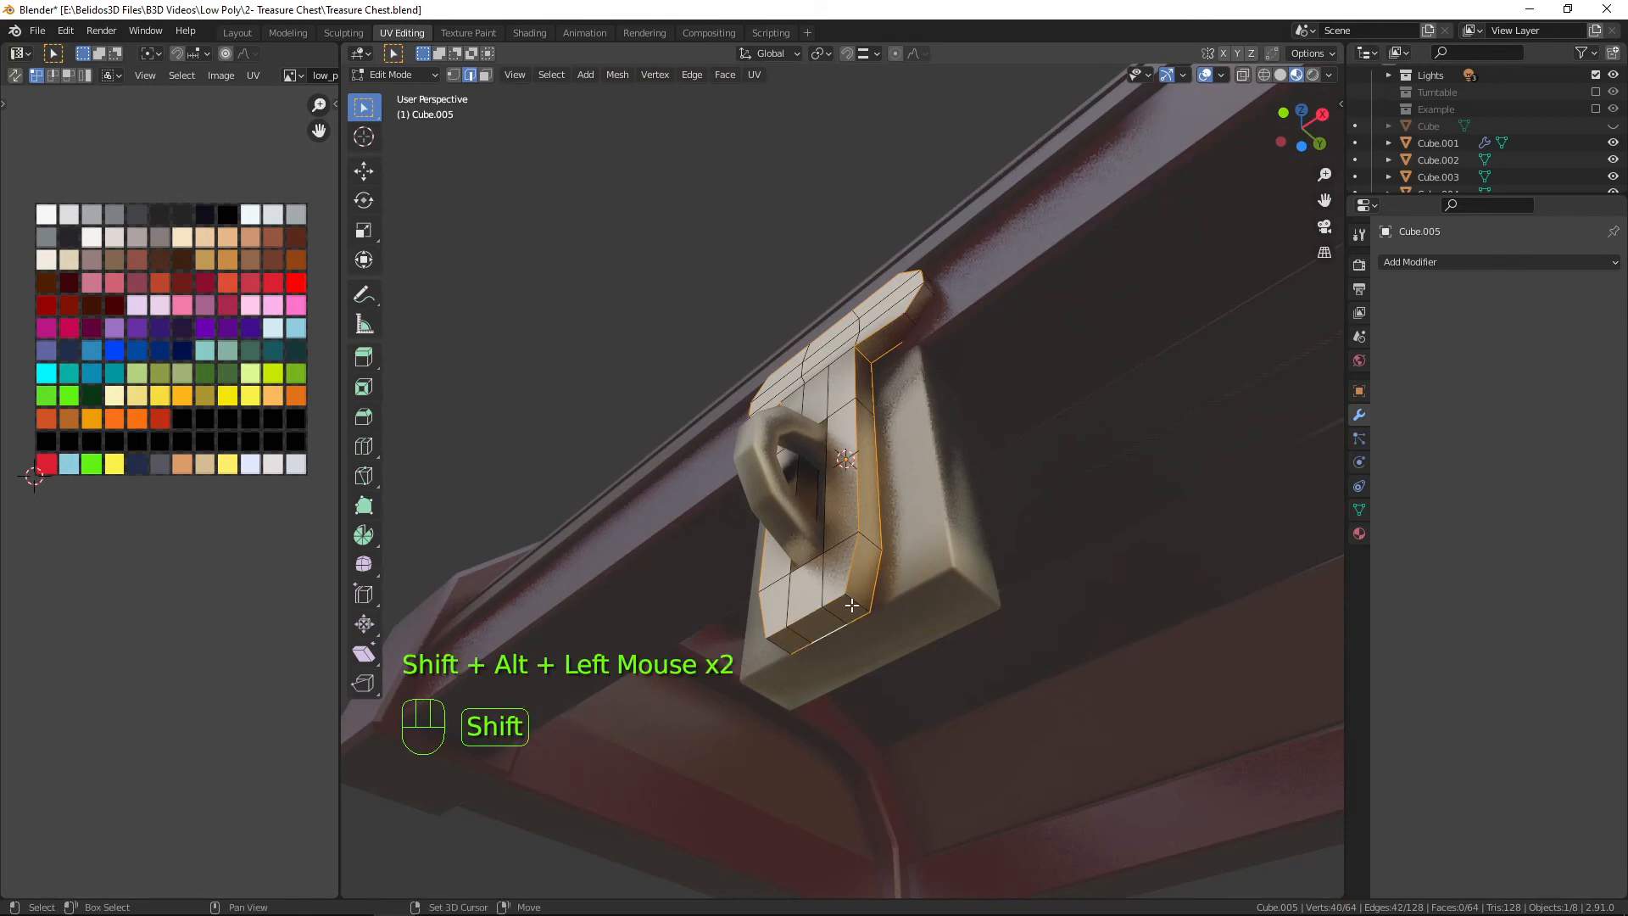
# Select the front and back middle edges at the hasp's lower end and move them down about 0.036 m along Z.
pyautogui.moveTo(852, 604); pyautogui.dragTo(963, 683, button='middle')
pyautogui.click(973, 674)
pyautogui.keyDown('shift'); pyautogui.click(1051, 712); pyautogui.keyUp('shift')
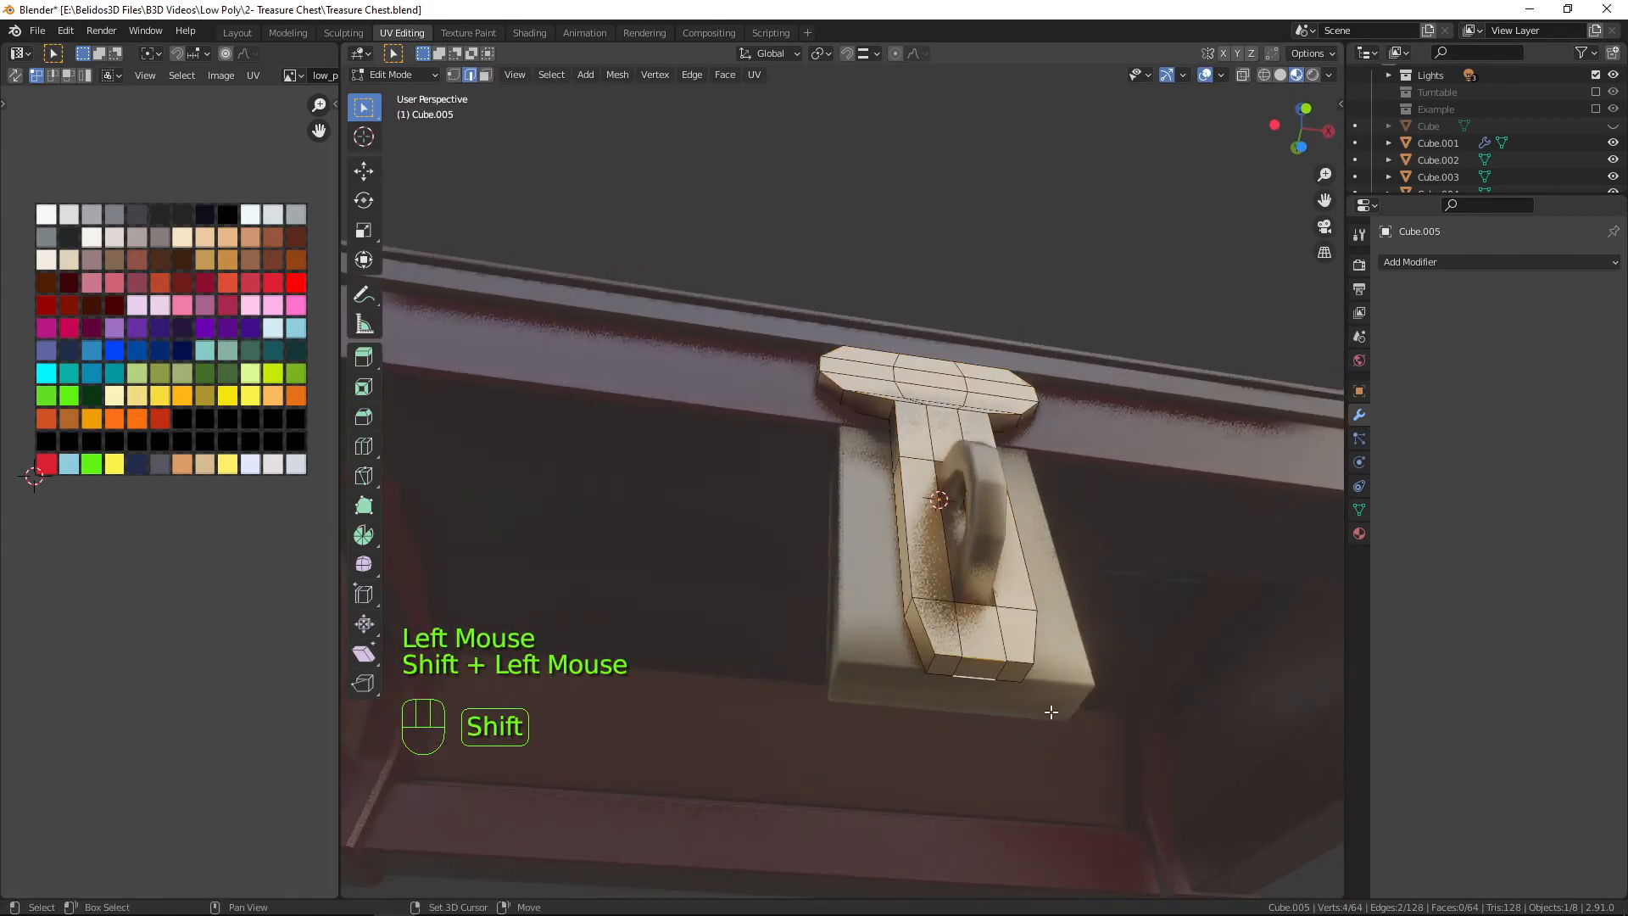
pyautogui.press('g')
pyautogui.press('z')
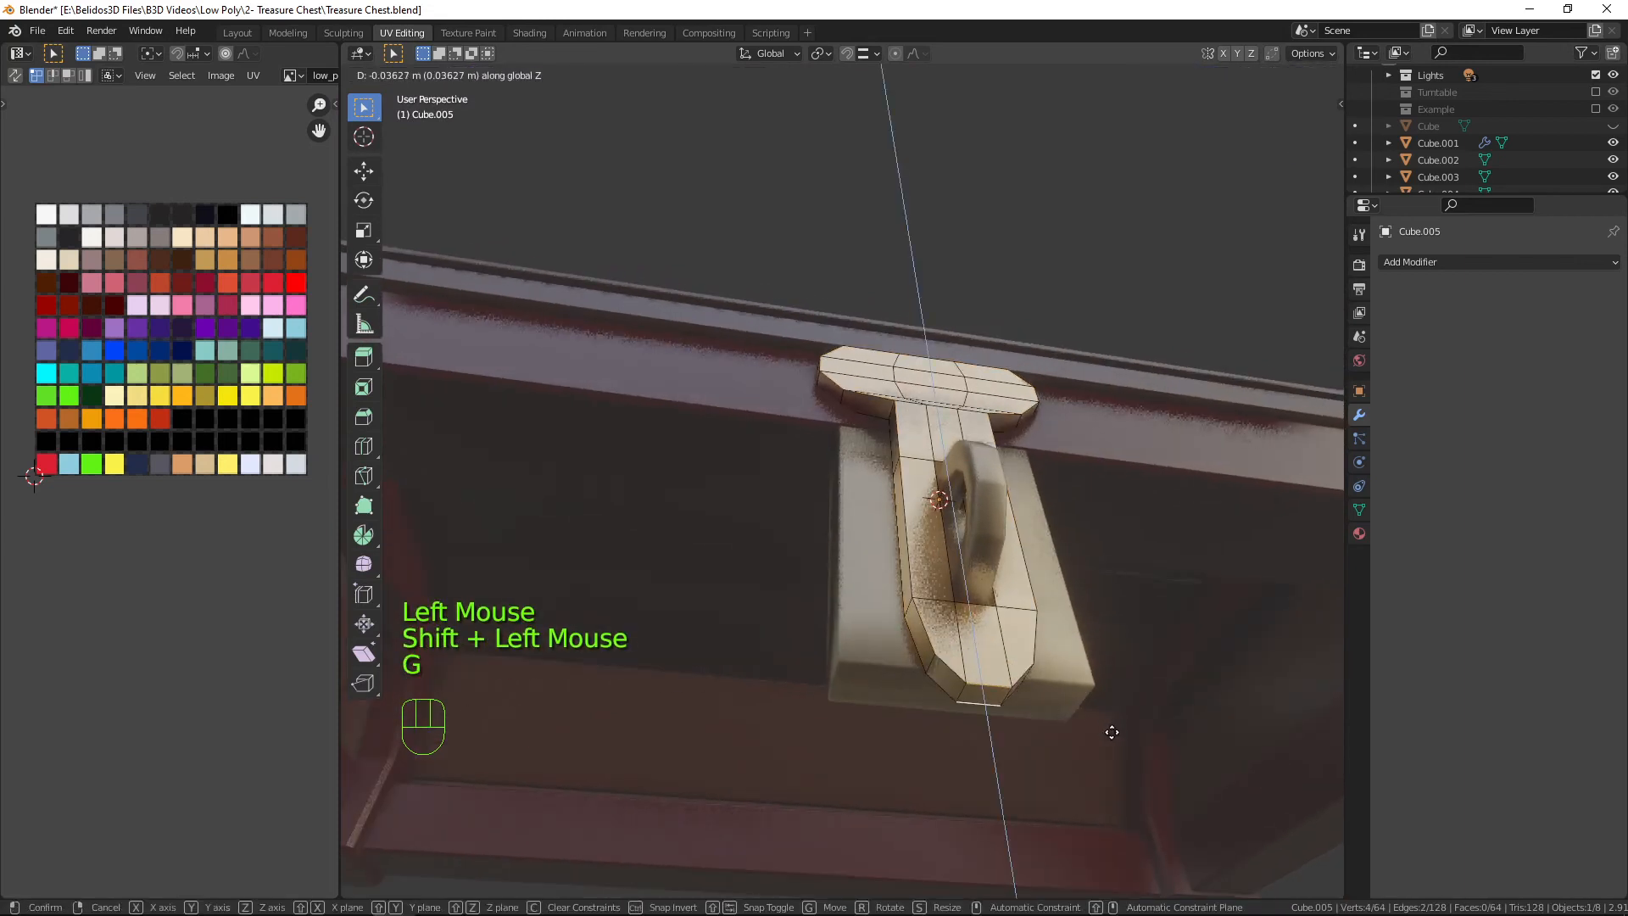
pyautogui.click(1110, 729)
# Reselect the edge loops outlining the hasp's pointed lower end, both sides of the strip and the underside of its head.
pyautogui.keyDown('alt'); pyautogui.click(982, 683); pyautogui.keyUp('alt')
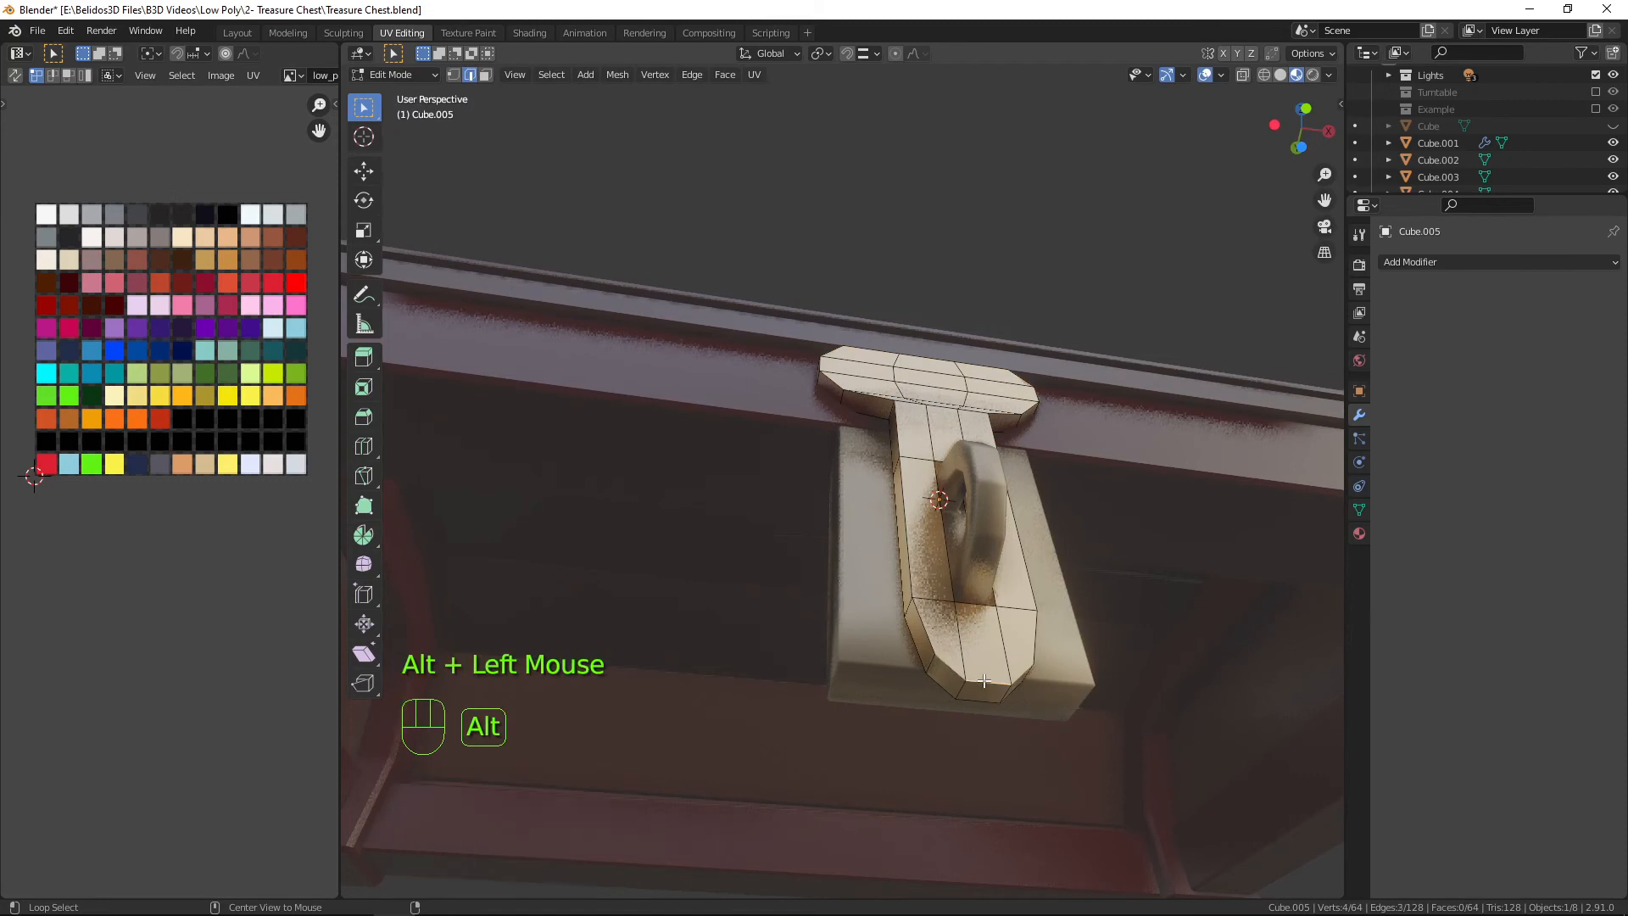
pyautogui.keyDown('alt'); pyautogui.keyDown('shift'); pyautogui.click(982, 699); pyautogui.keyUp('shift'); pyautogui.keyUp('alt')
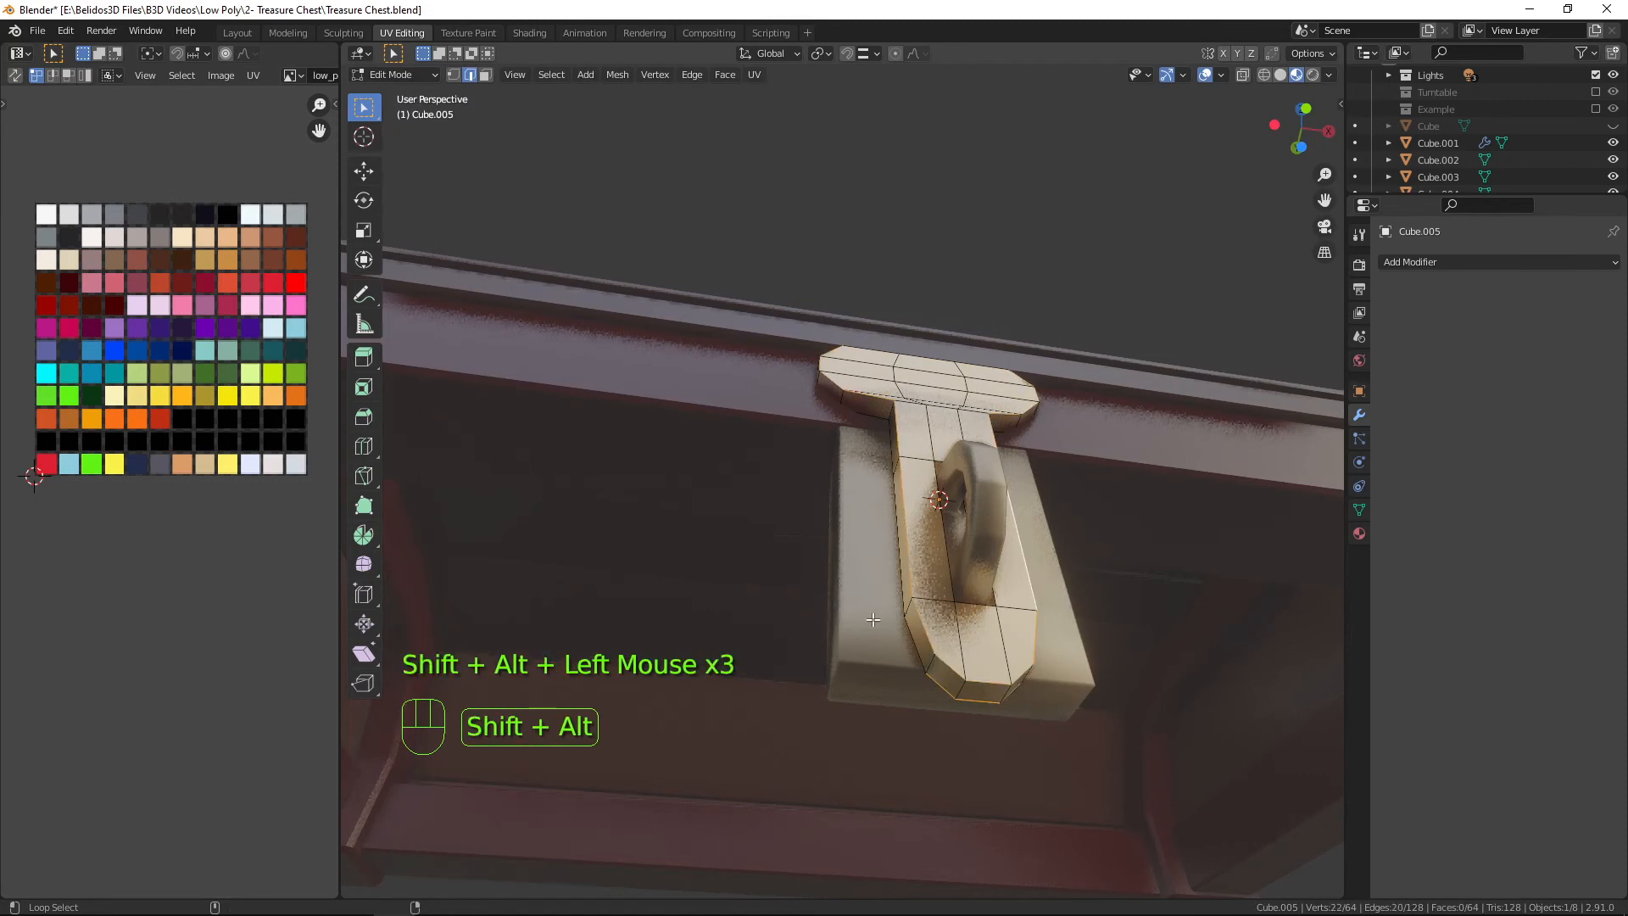
pyautogui.moveTo(1074, 653); pyautogui.dragTo(958, 547, button='middle')
pyautogui.keyDown('alt'); pyautogui.keyDown('shift'); pyautogui.click(808, 555); pyautogui.keyUp('shift'); pyautogui.keyUp('alt')
pyautogui.keyDown('alt'); pyautogui.keyDown('shift'); pyautogui.click(963, 540); pyautogui.keyUp('shift'); pyautogui.keyUp('alt')
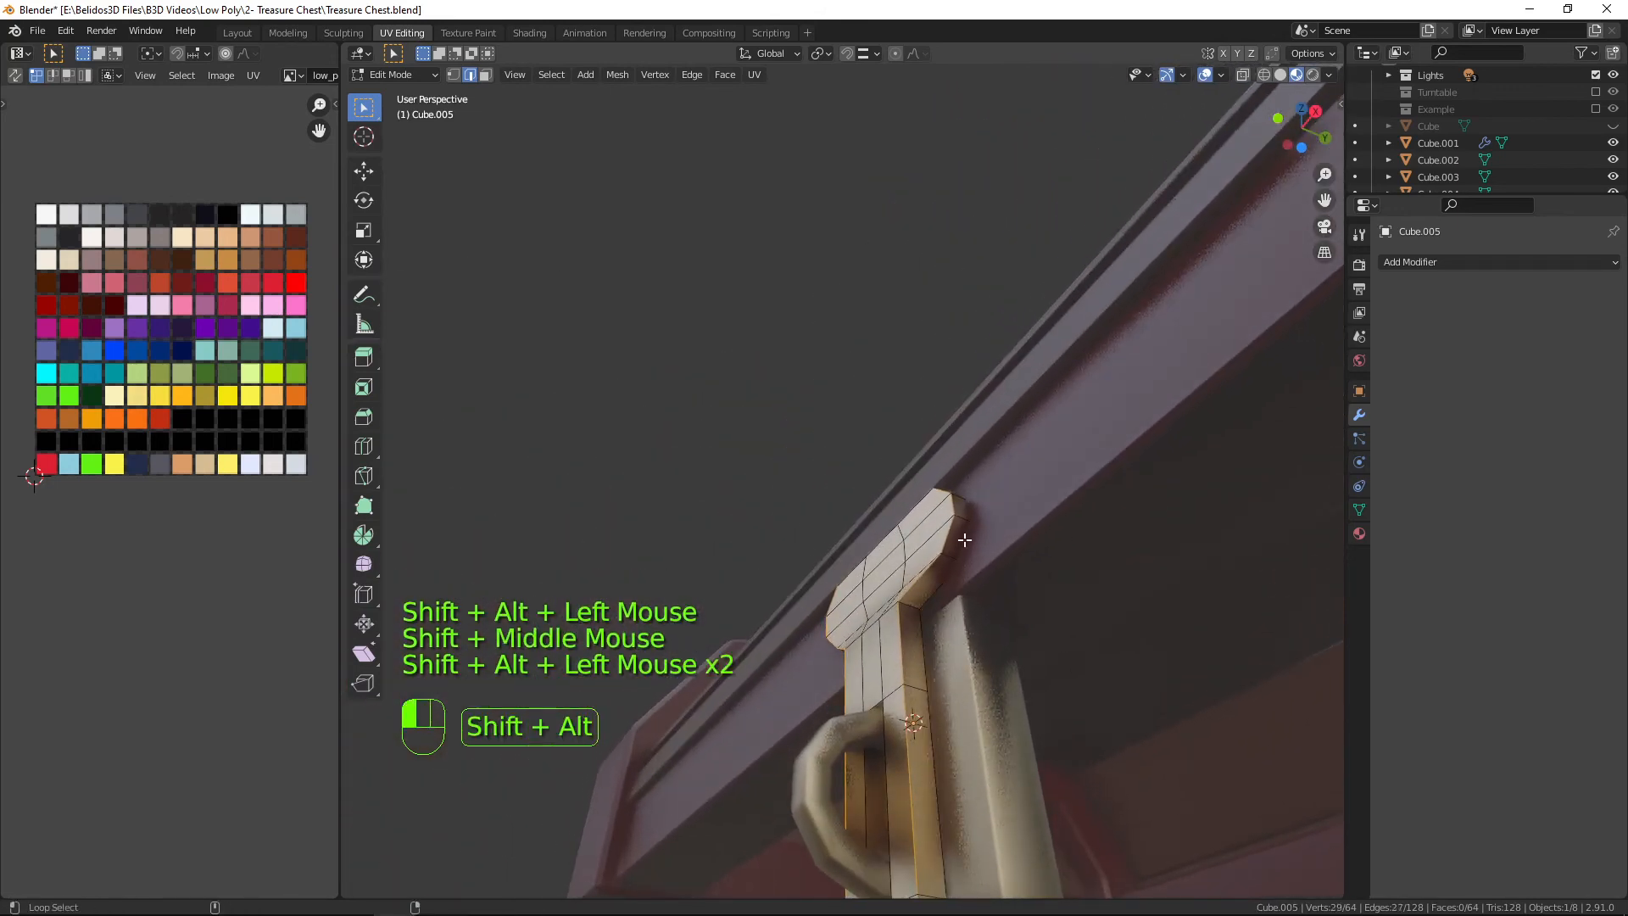
pyautogui.keyDown('alt'); pyautogui.keyDown('shift'); pyautogui.click(964, 540); pyautogui.keyUp('shift'); pyautogui.keyUp('alt')
# Extend the selection with the outline loops across the top of the hasp's head and the corner edges below it.
pyautogui.keyDown('shift'); pyautogui.moveTo(885, 590); pyautogui.dragTo(1082, 632, button='middle'); pyautogui.keyUp('shift')
pyautogui.moveTo(1081, 619); pyautogui.dragTo(1275, 719, button='middle')
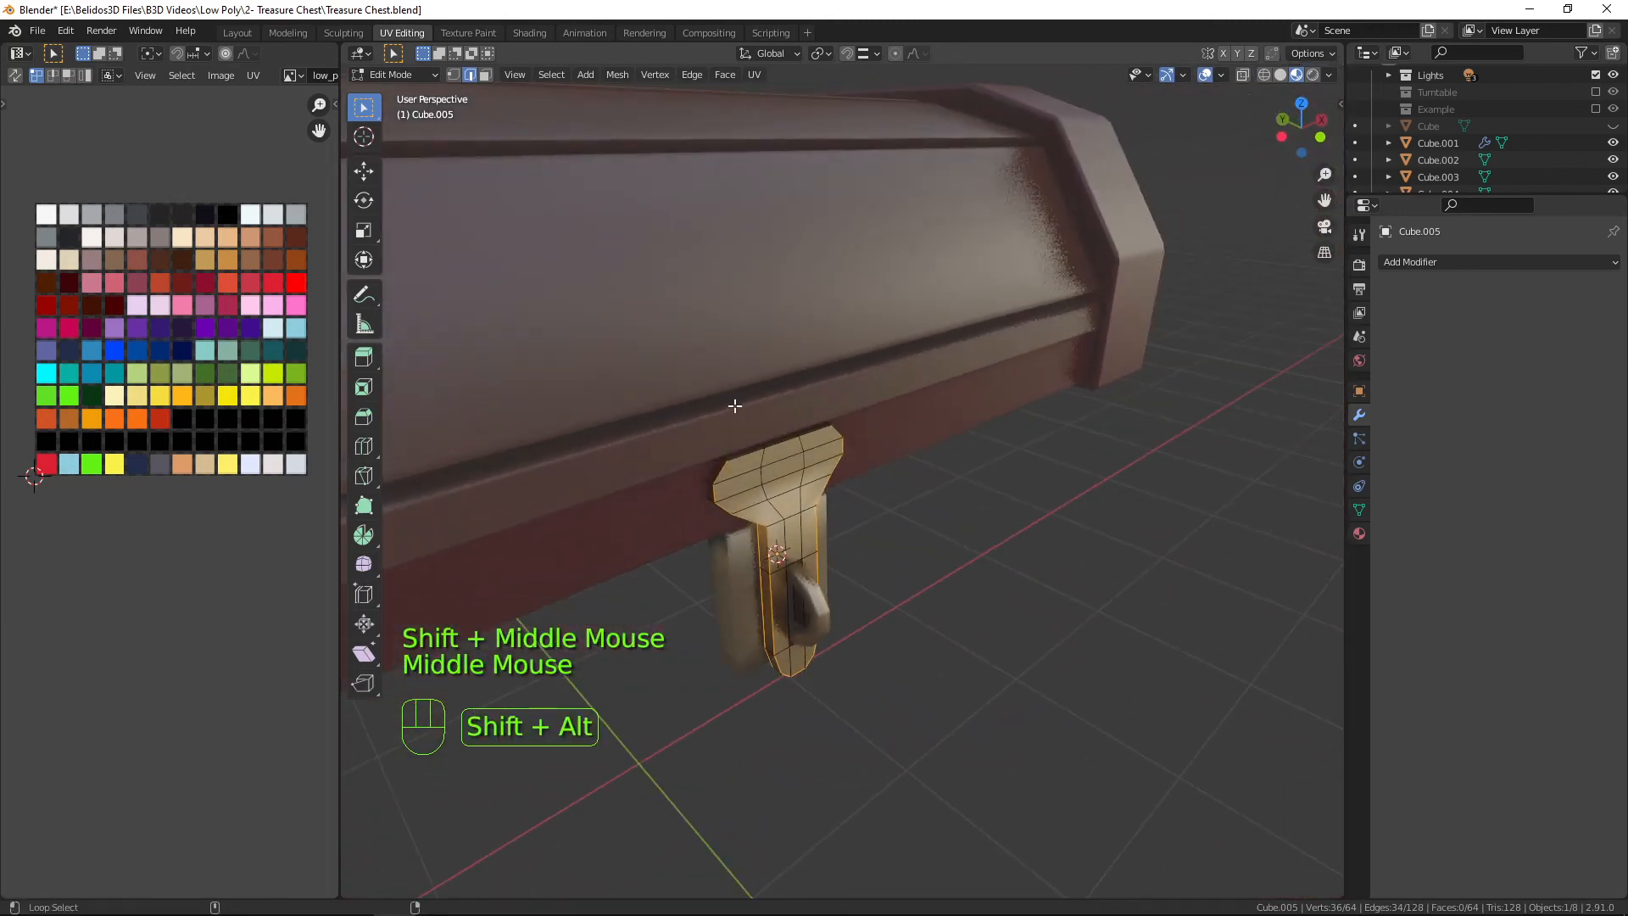
pyautogui.keyDown('alt'); pyautogui.keyDown('shift'); pyautogui.click(744, 451); pyautogui.keyUp('shift'); pyautogui.keyUp('alt')
pyautogui.moveTo(773, 498); pyautogui.dragTo(862, 415, button='middle')
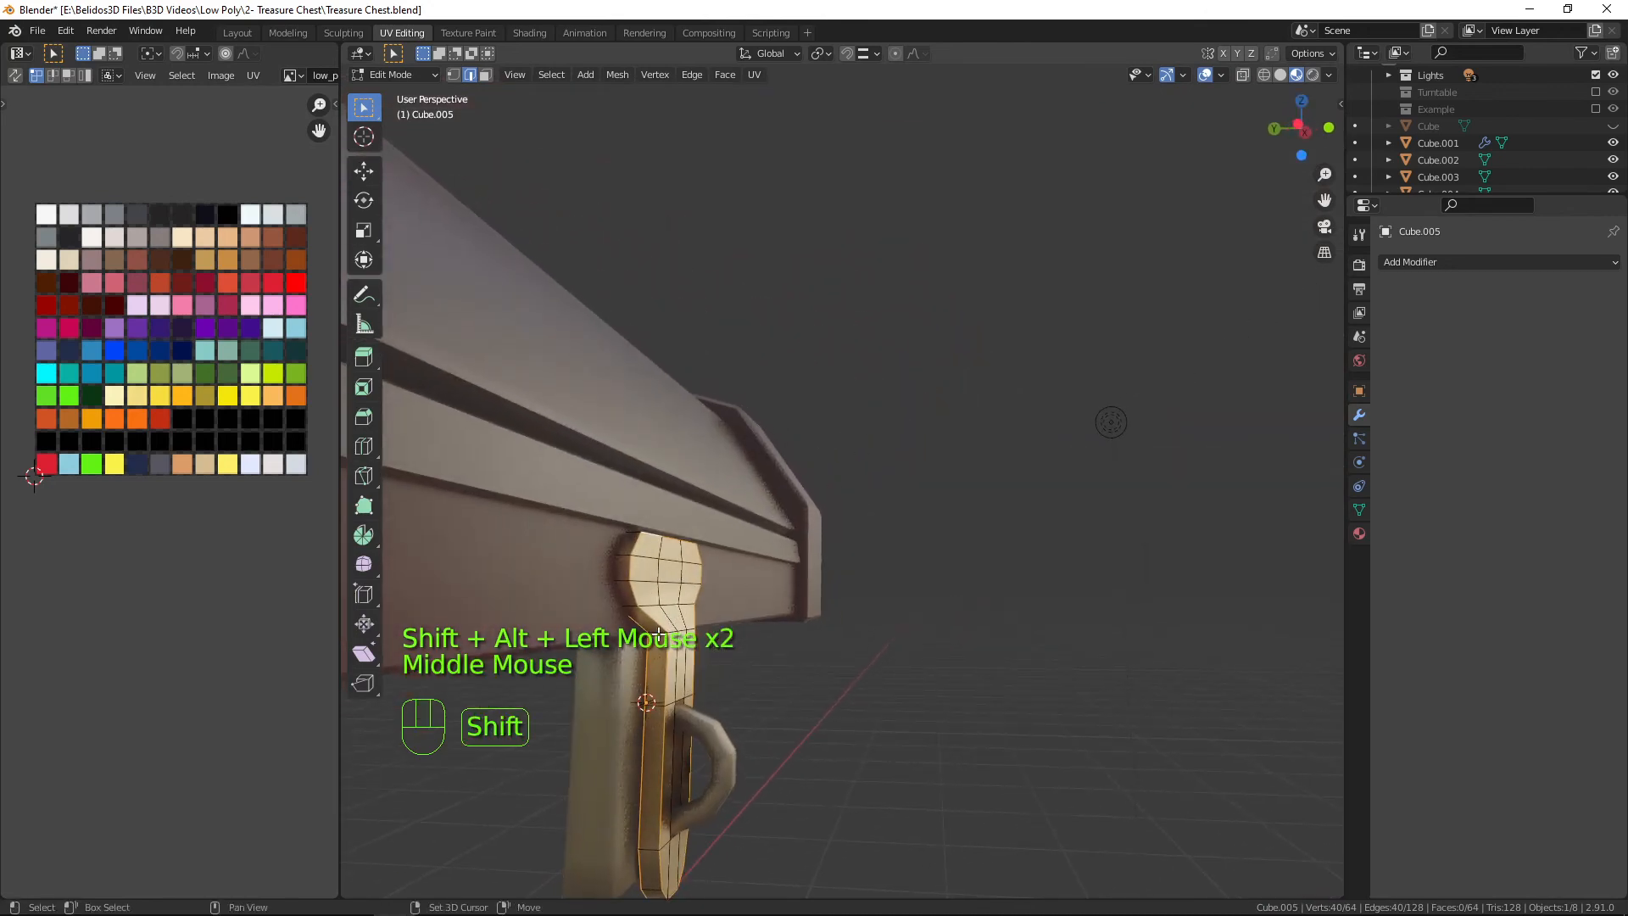
pyautogui.keyDown('shift'); pyautogui.click(659, 634); pyautogui.keyUp('shift')
pyautogui.moveTo(659, 634); pyautogui.dragTo(1041, 700, button='middle')
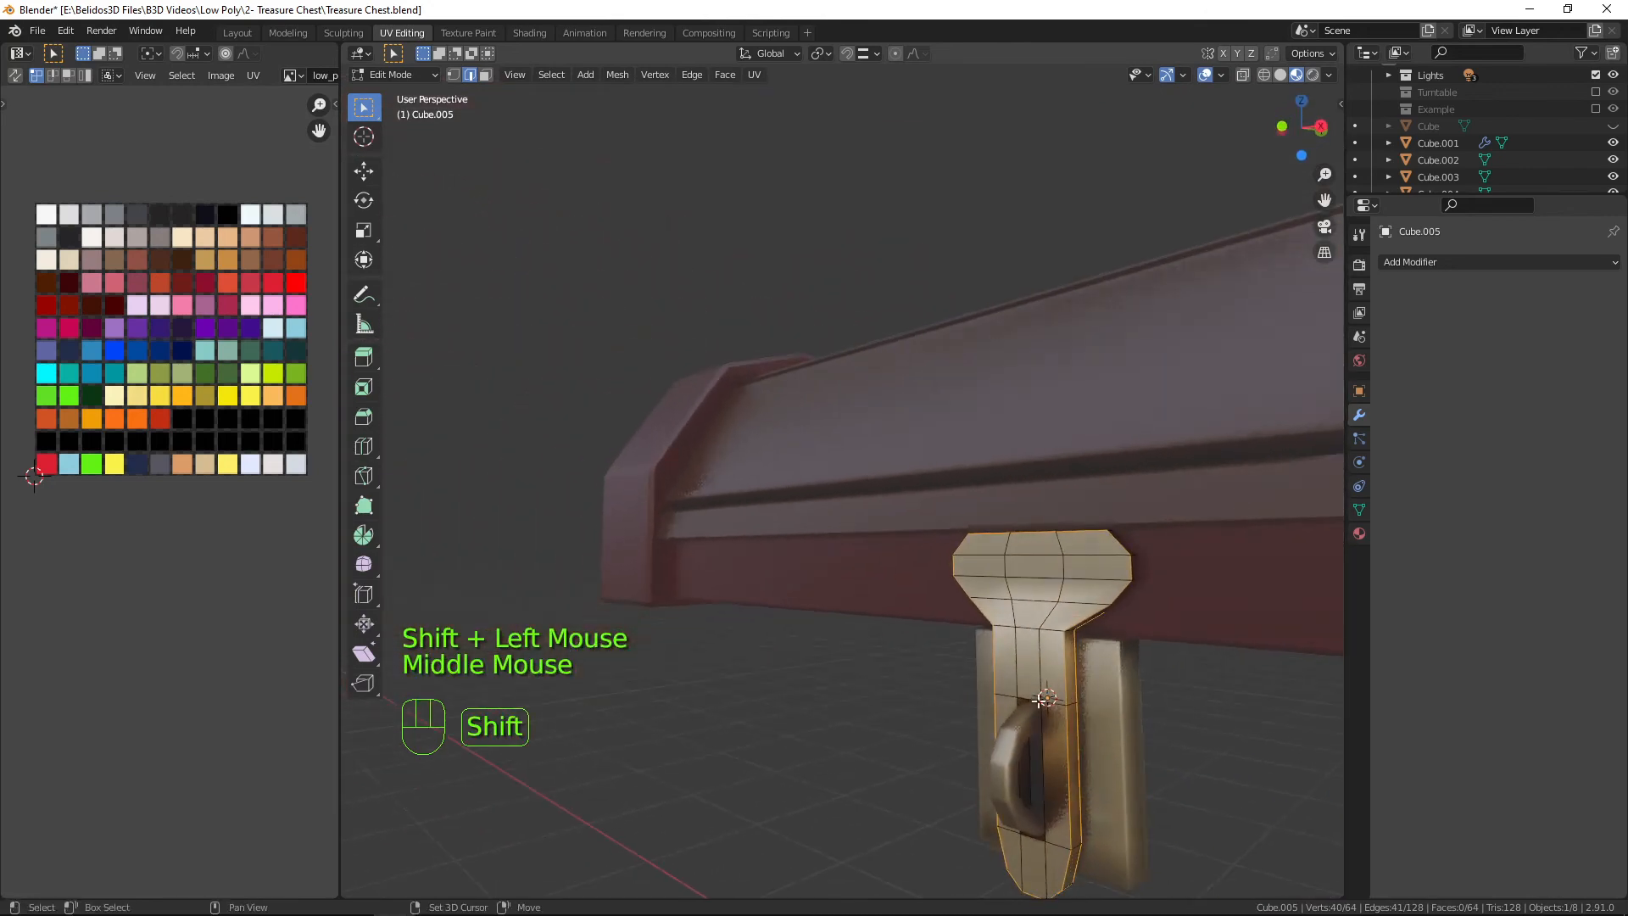
pyautogui.keyDown('shift'); pyautogui.click(1072, 631); pyautogui.keyUp('shift')
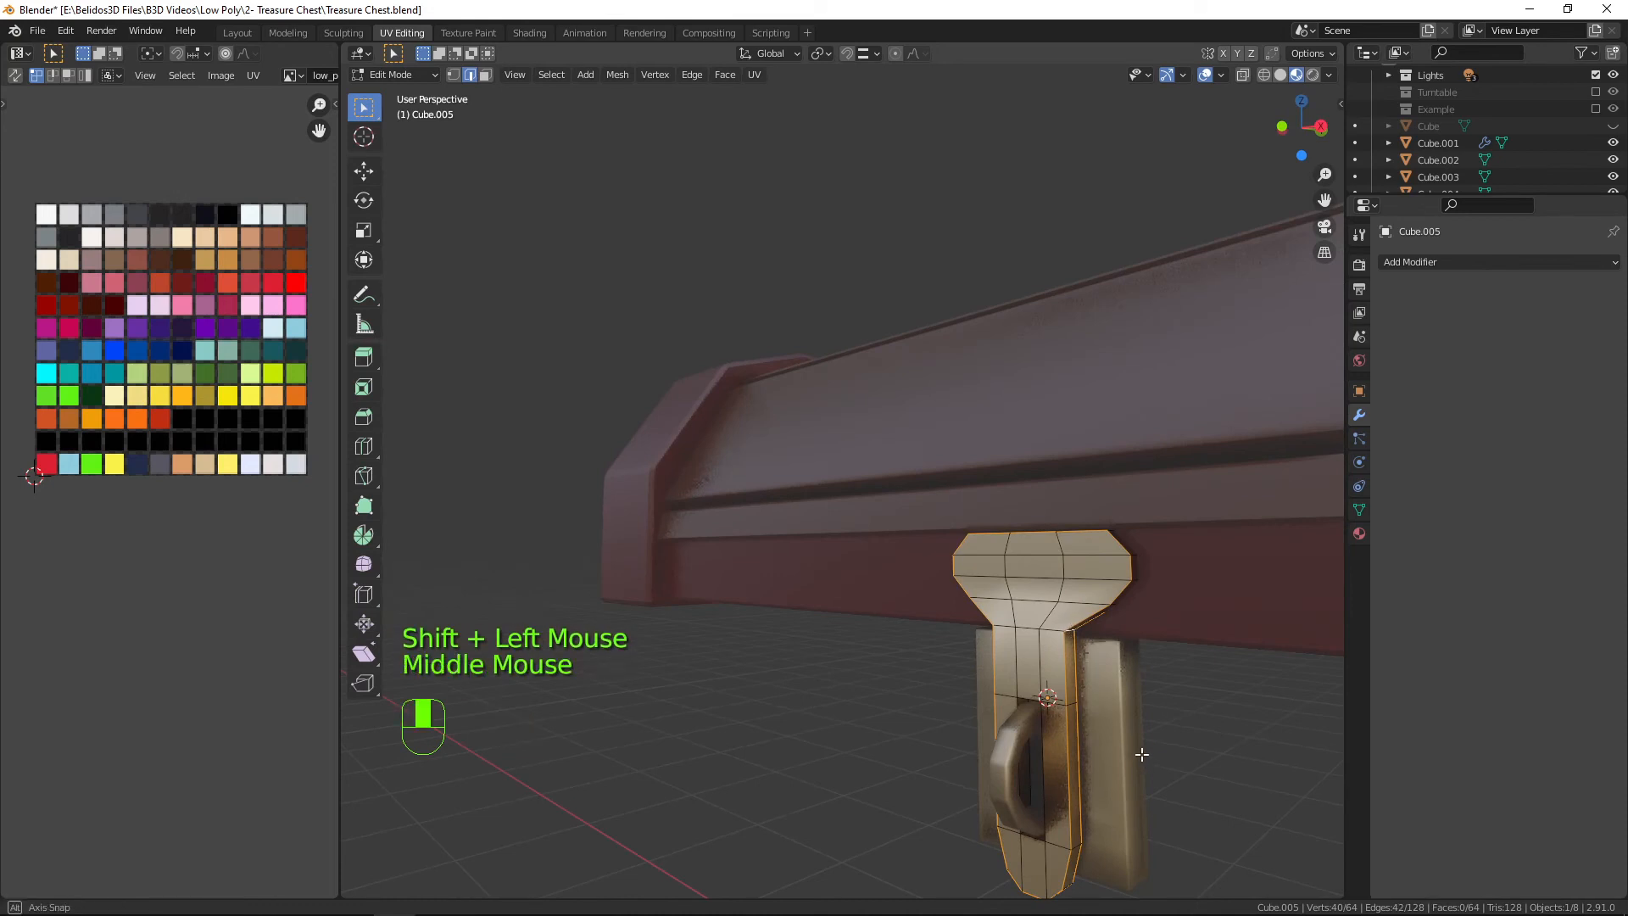
pyautogui.moveTo(1145, 752); pyautogui.dragTo(1063, 557, button='middle')
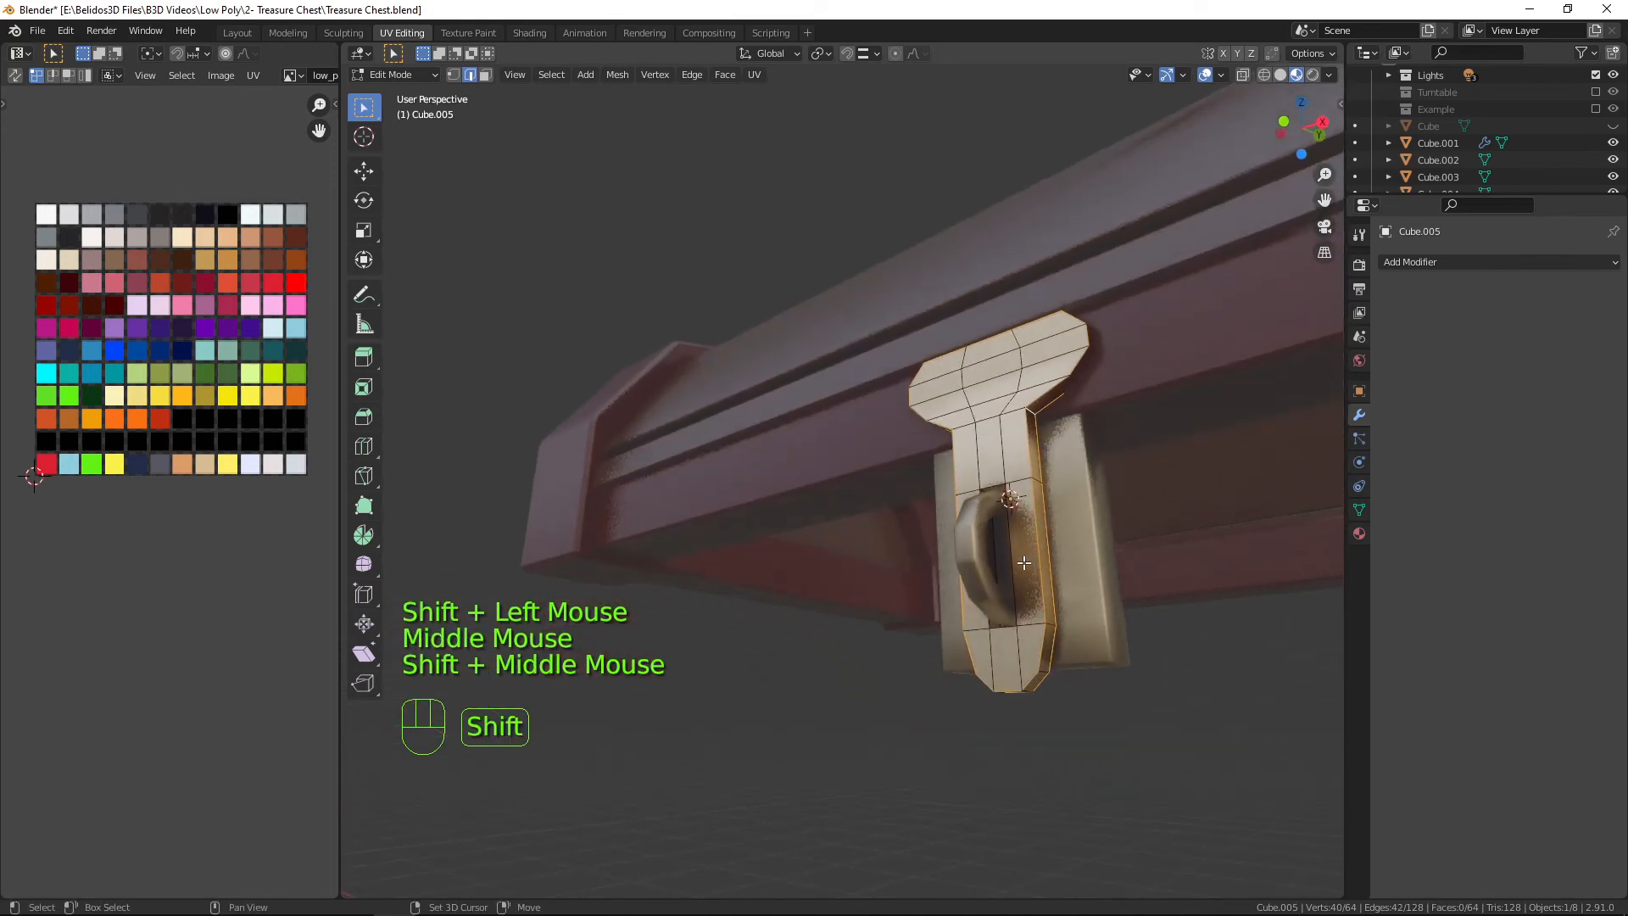
# Add the front edges around the hasp's slot to the edge selection.
pyautogui.keyDown('shift'); pyautogui.click(1007, 596); pyautogui.keyUp('shift')
pyautogui.keyDown('shift'); pyautogui.click(991, 631); pyautogui.keyUp('shift')
pyautogui.keyDown('shift'); pyautogui.click(981, 541); pyautogui.keyUp('shift')
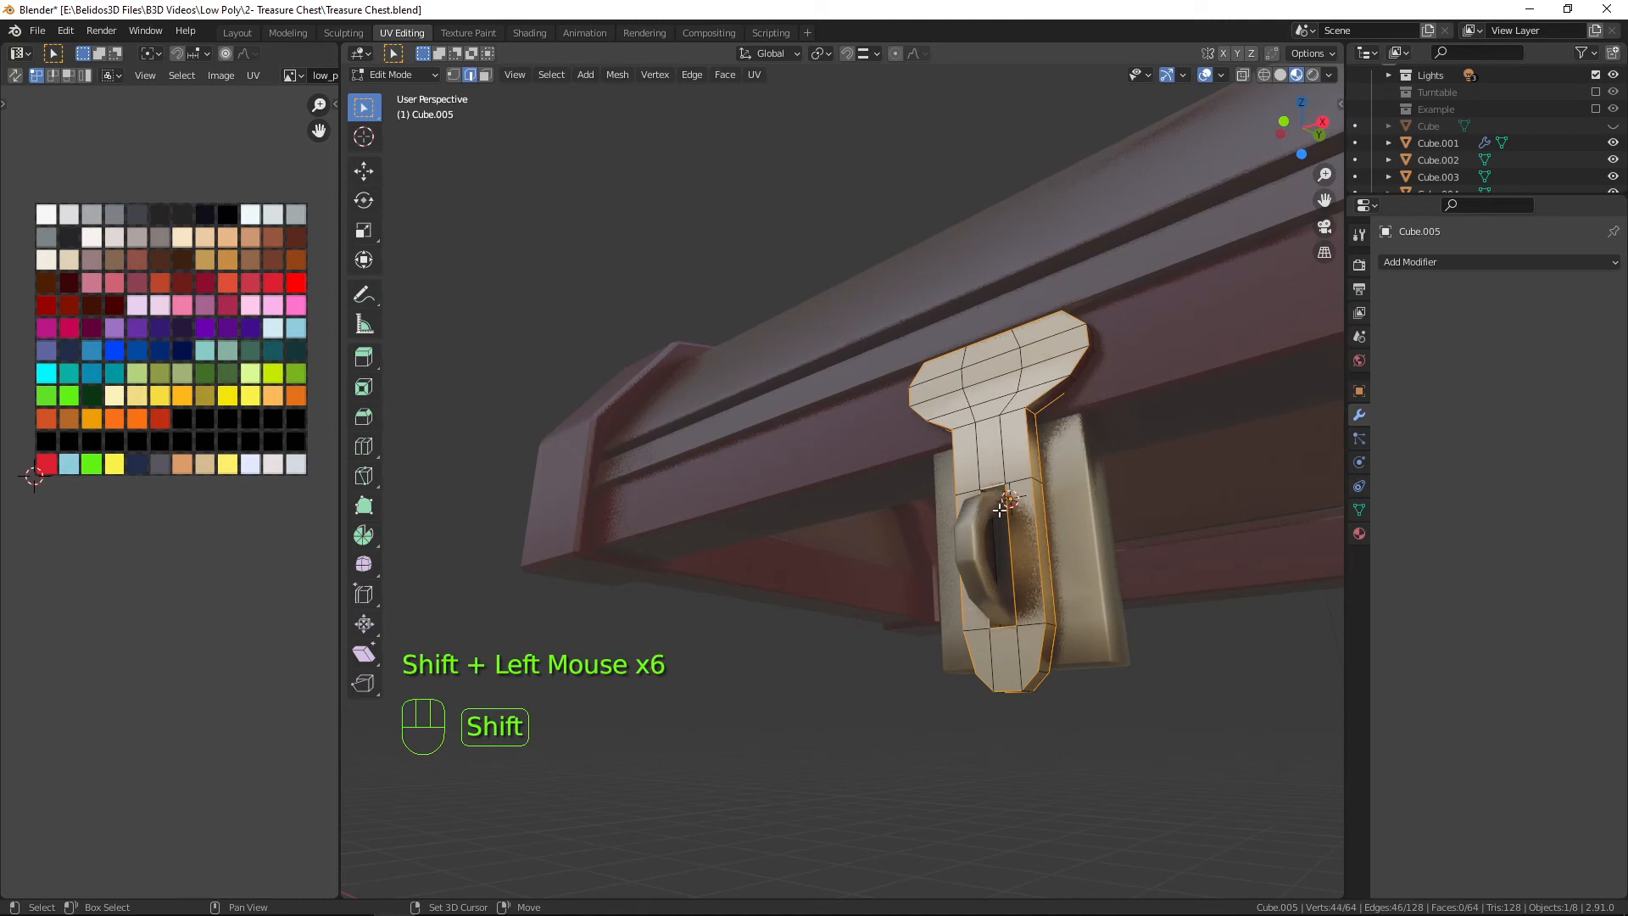
pyautogui.keyDown('shift'); pyautogui.click(996, 548); pyautogui.keyUp('shift')
pyautogui.moveTo(997, 547); pyautogui.dragTo(1174, 593, button='middle')
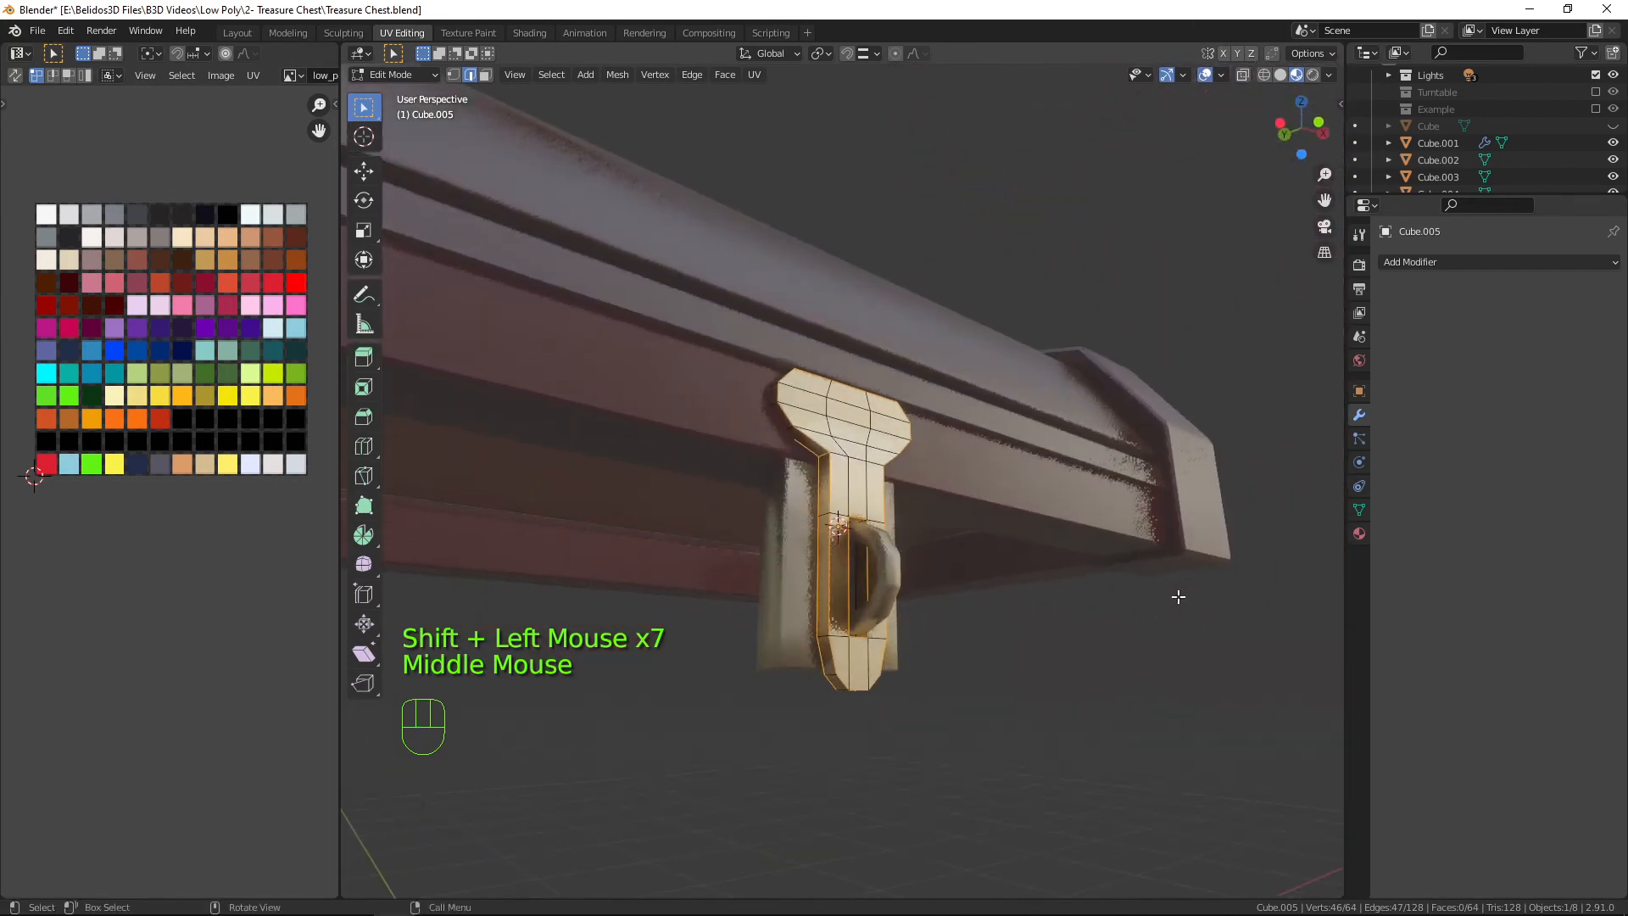
pyautogui.keyDown('shift'); pyautogui.click(857, 583); pyautogui.keyUp('shift')
# In wireframe view, add the remaining lower and upper edges of the hasp's slot to the selection.
pyautogui.moveTo(857, 583); pyautogui.dragTo(959, 640, button='middle')
pyautogui.scroll(6, 904, 632)
pyautogui.hotkey('shift', 'z')
pyautogui.keyDown('shift'); pyautogui.click(818, 628); pyautogui.keyUp('shift')
pyautogui.keyDown('shift'); pyautogui.click(968, 623); pyautogui.keyUp('shift')
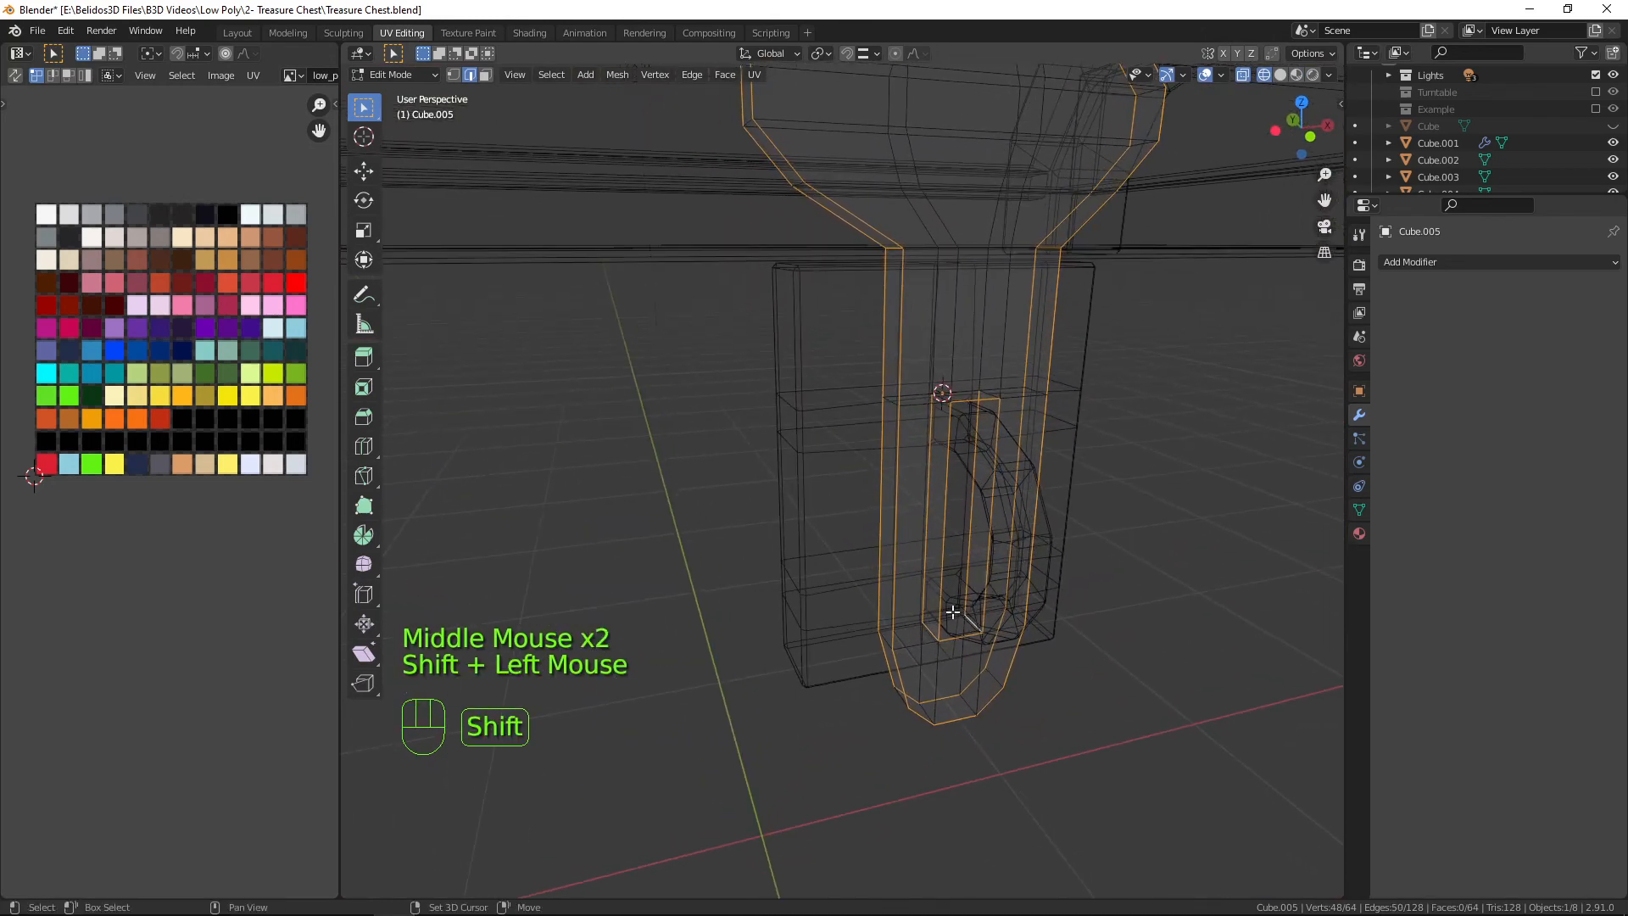
pyautogui.moveTo(997, 620); pyautogui.dragTo(1000, 585, button='middle')
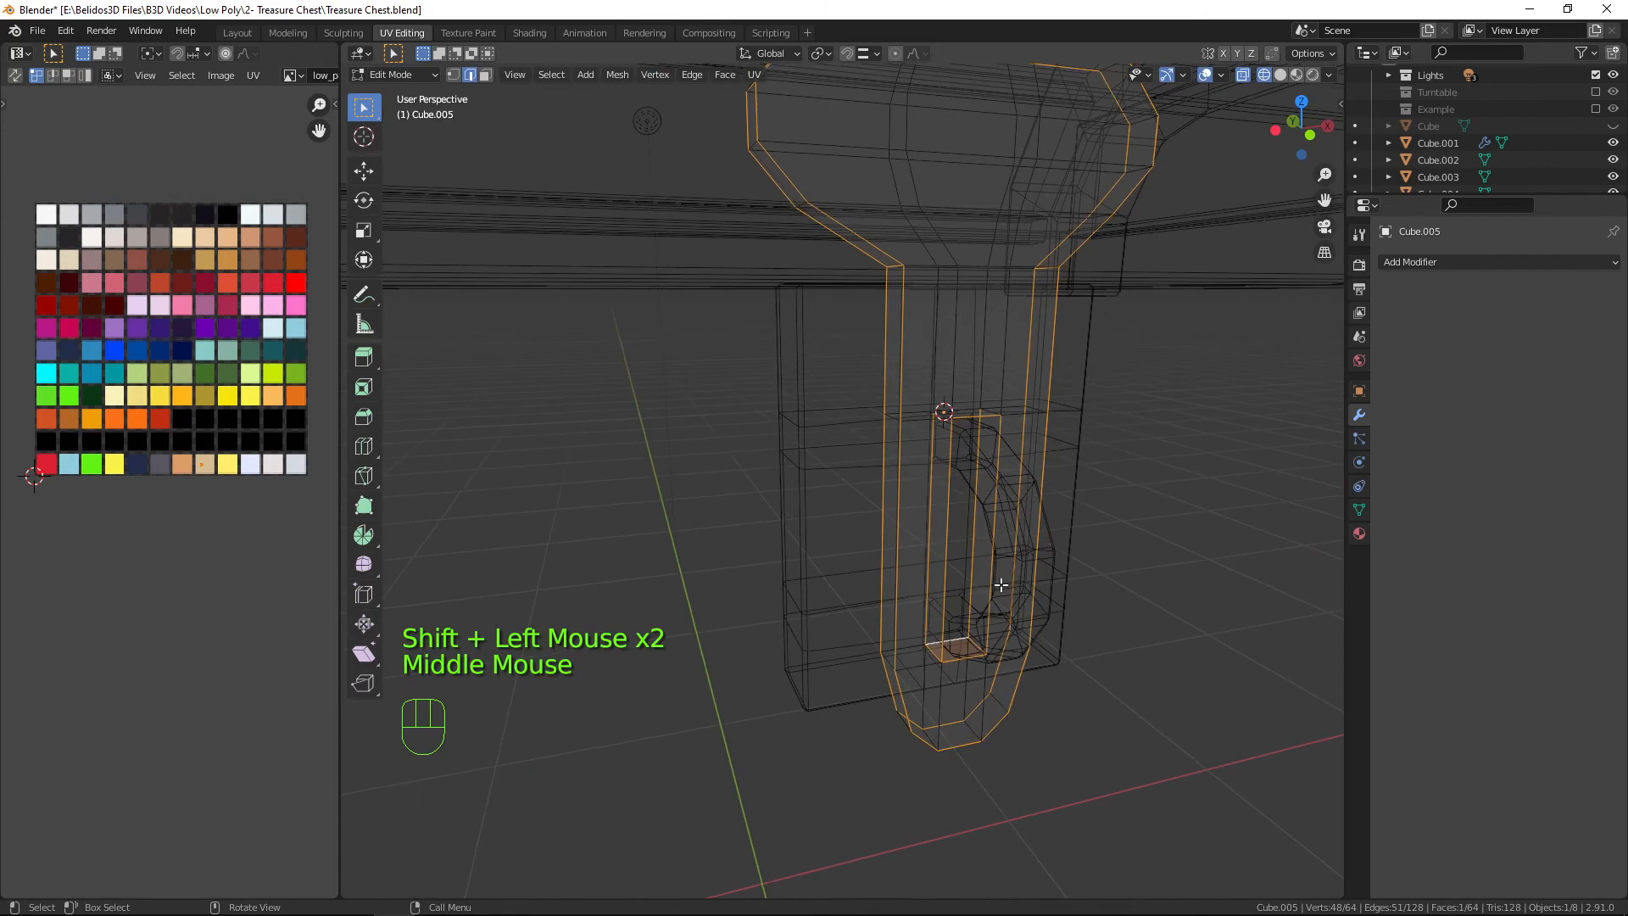
pyautogui.keyDown('shift'); pyautogui.click(999, 408); pyautogui.keyUp('shift')
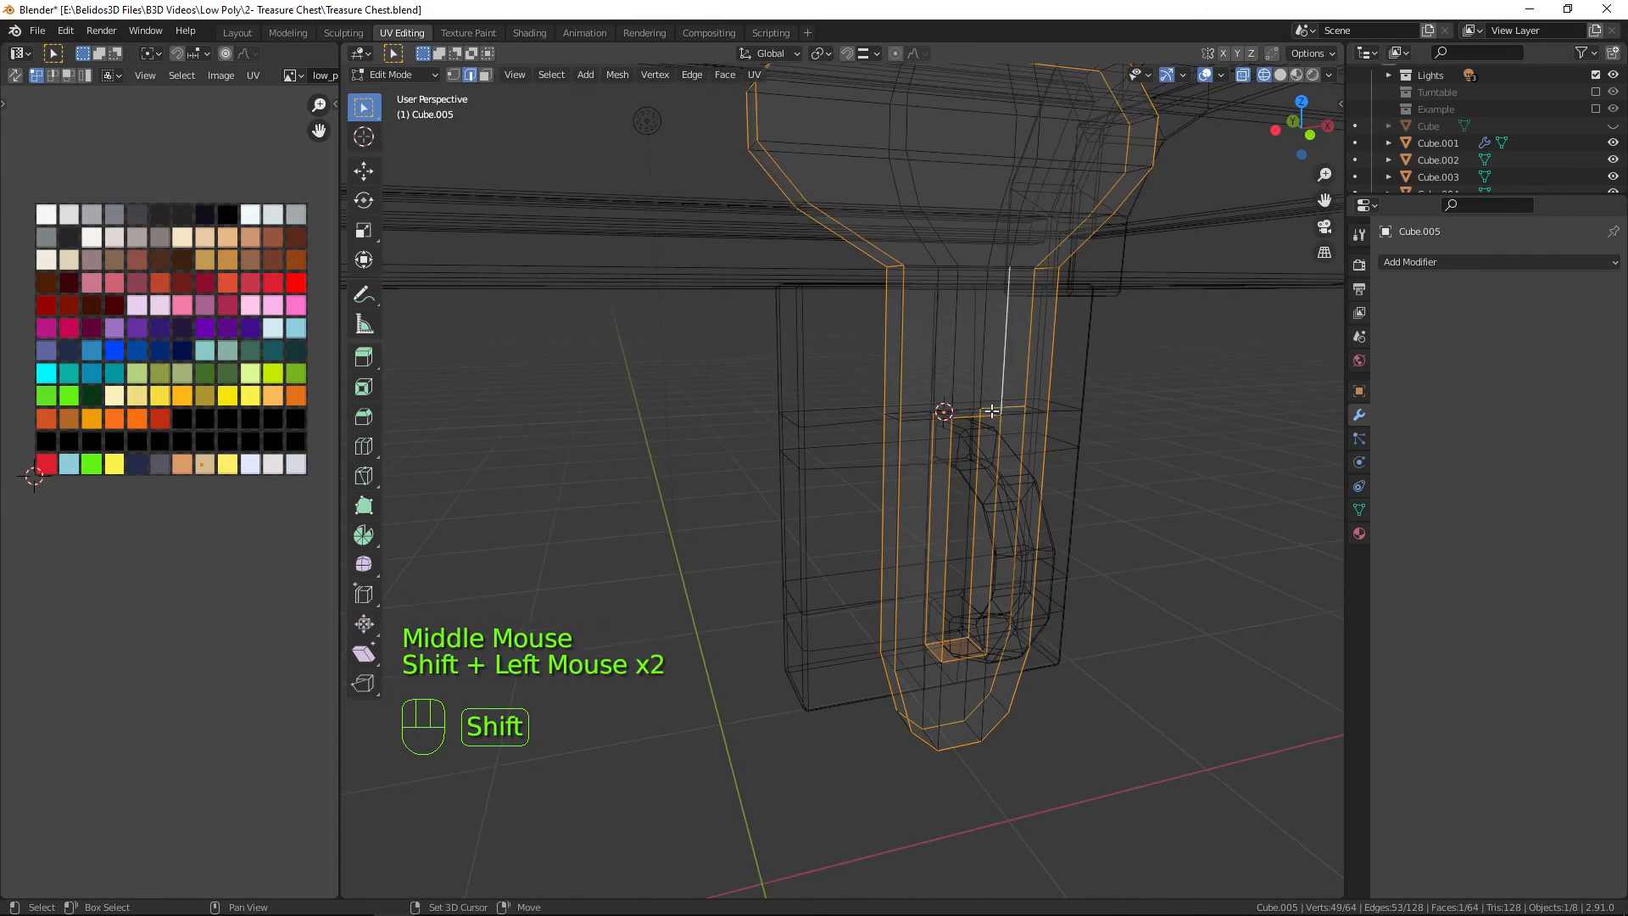
pyautogui.keyDown('shift'); pyautogui.click(991, 411); pyautogui.keyUp('shift')
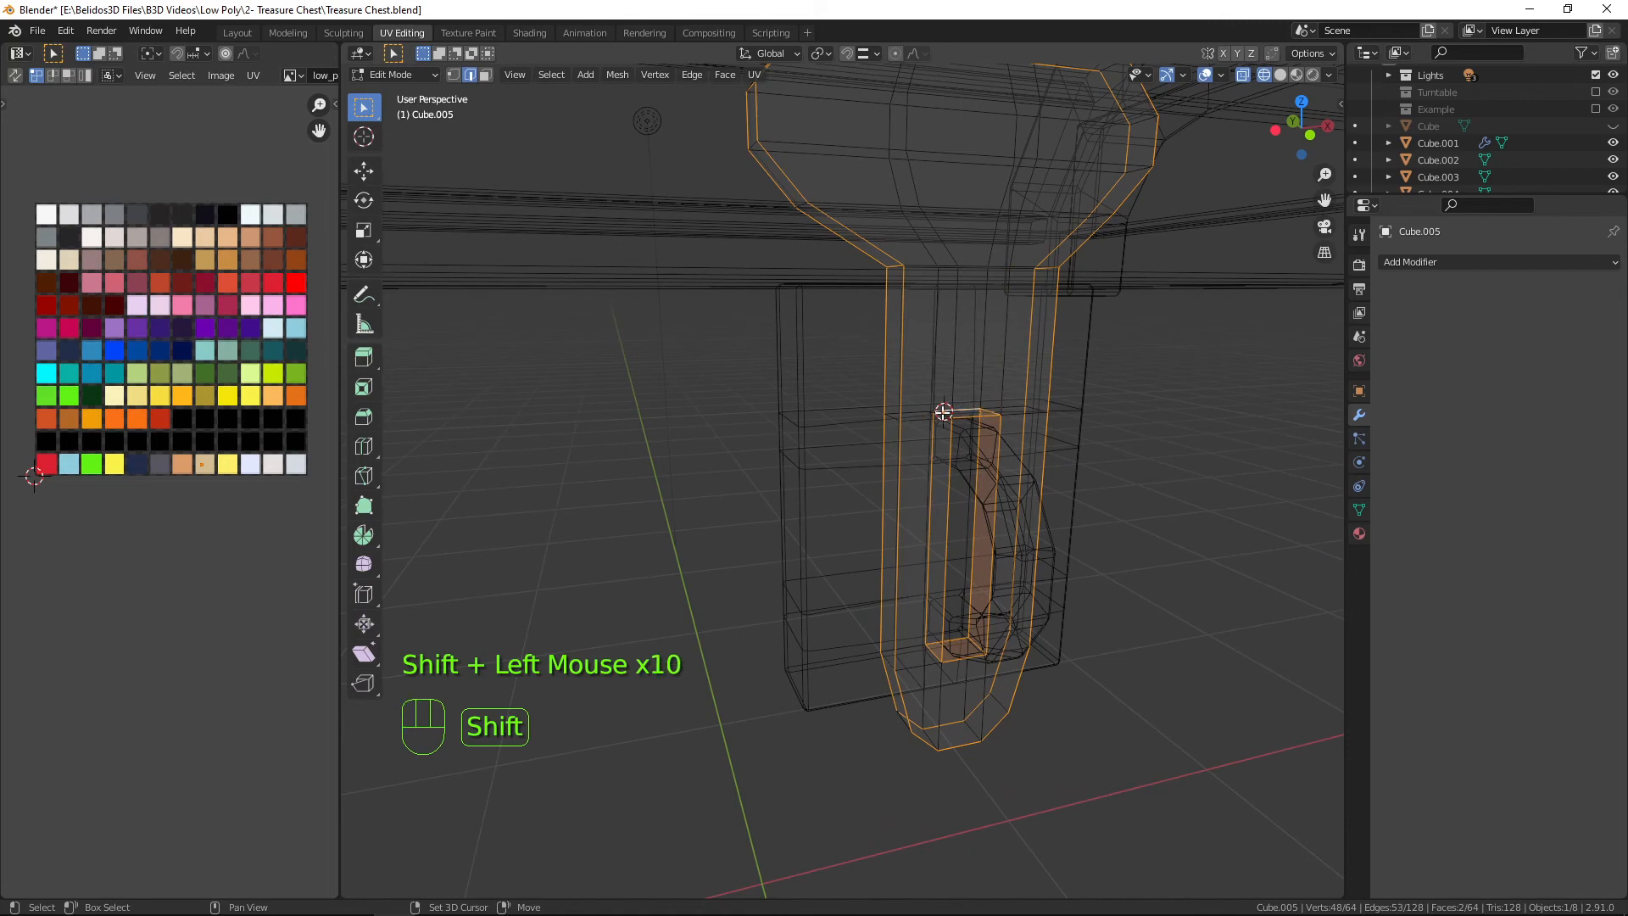
pyautogui.keyDown('shift'); pyautogui.click(944, 412); pyautogui.keyUp('shift')
# Bevel the selected hasp edges by about 0.00417 m with one segment, and return to shaded Object Mode with nothing selected.
pyautogui.moveTo(983, 440); pyautogui.dragTo(1085, 461, button='middle')
pyautogui.hotkey('ctrl', 'b')
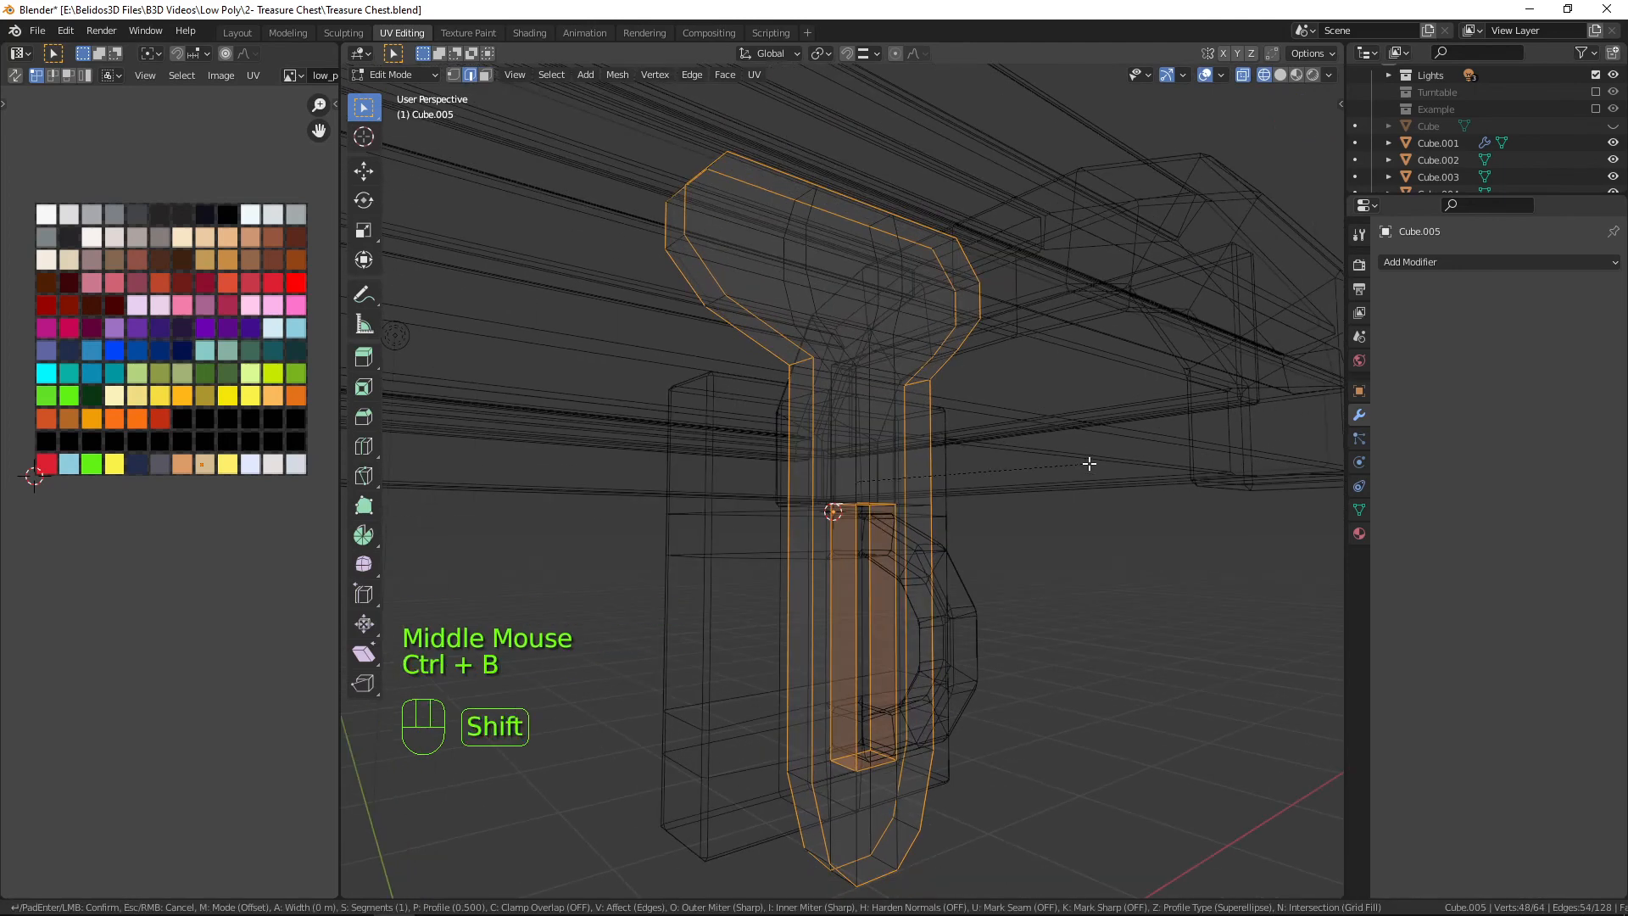
pyautogui.click(1126, 484)
pyautogui.hotkey('shift', 'z')
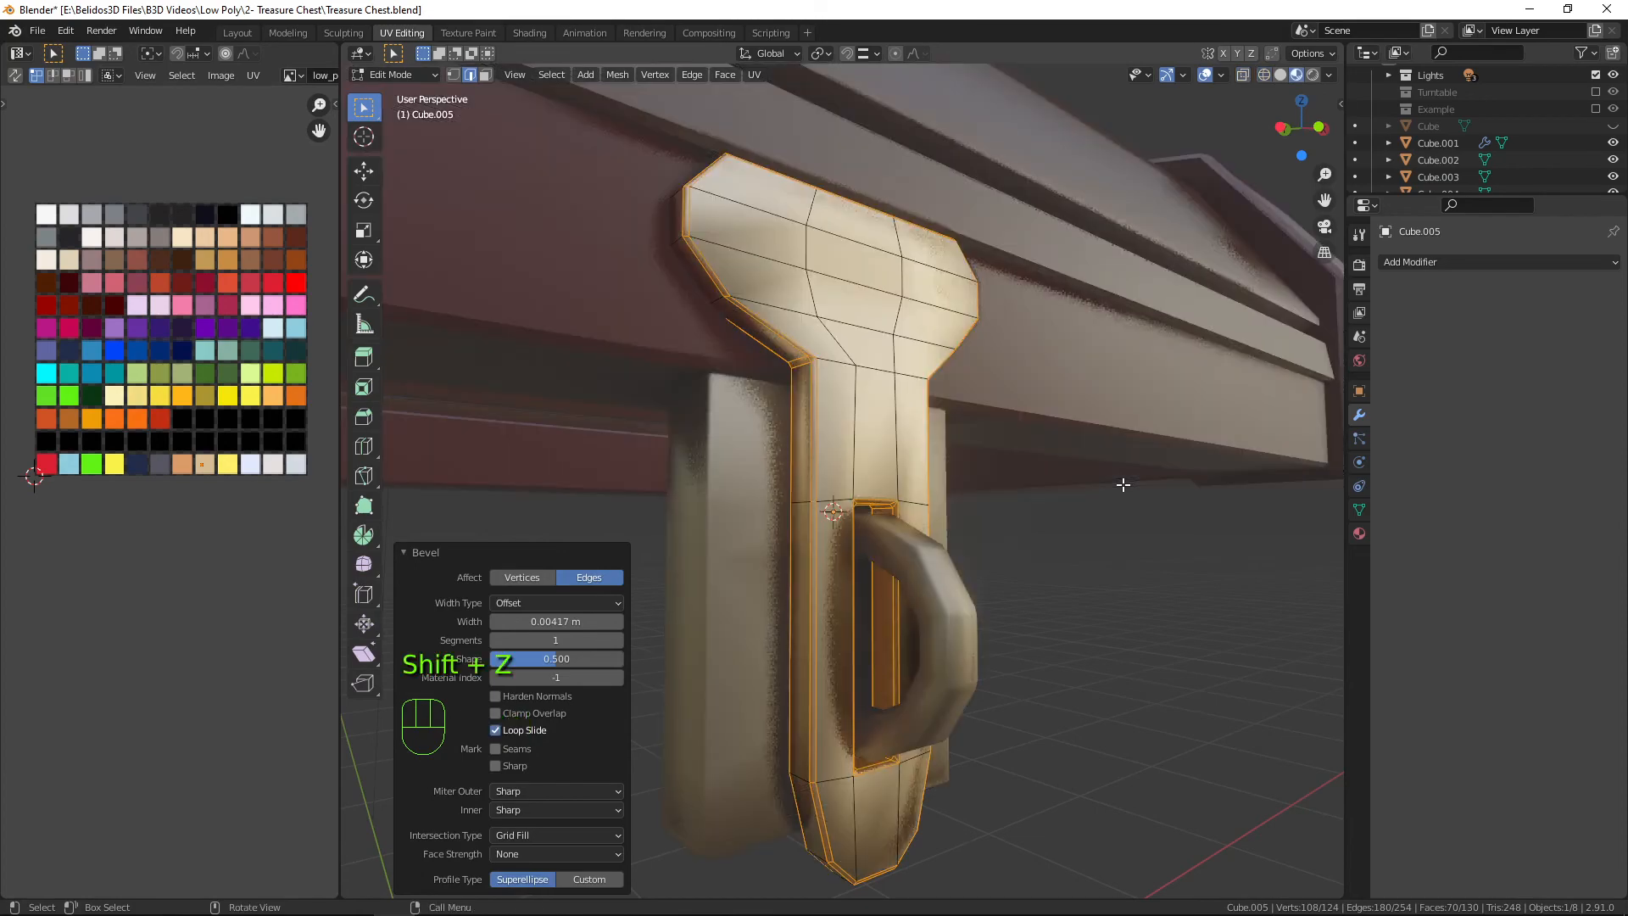
pyautogui.press('Tab')
pyautogui.scroll(-4, 1122, 485)
pyautogui.moveTo(1073, 529)
pyautogui.mouseDown(button='middle')
pyautogui.moveTo(953, 609)
pyautogui.moveTo(1026, 583)
pyautogui.moveTo(1008, 532)
pyautogui.moveTo(1171, 516)
pyautogui.moveTo(1563, 56)
pyautogui.mouseUp(button='middle')
pyautogui.press('a')
pyautogui.press('a')
pyautogui.press('a')
pyautogui.scroll(-1, 1101, 300)
pyautogui.scroll(-7, 1101, 300)
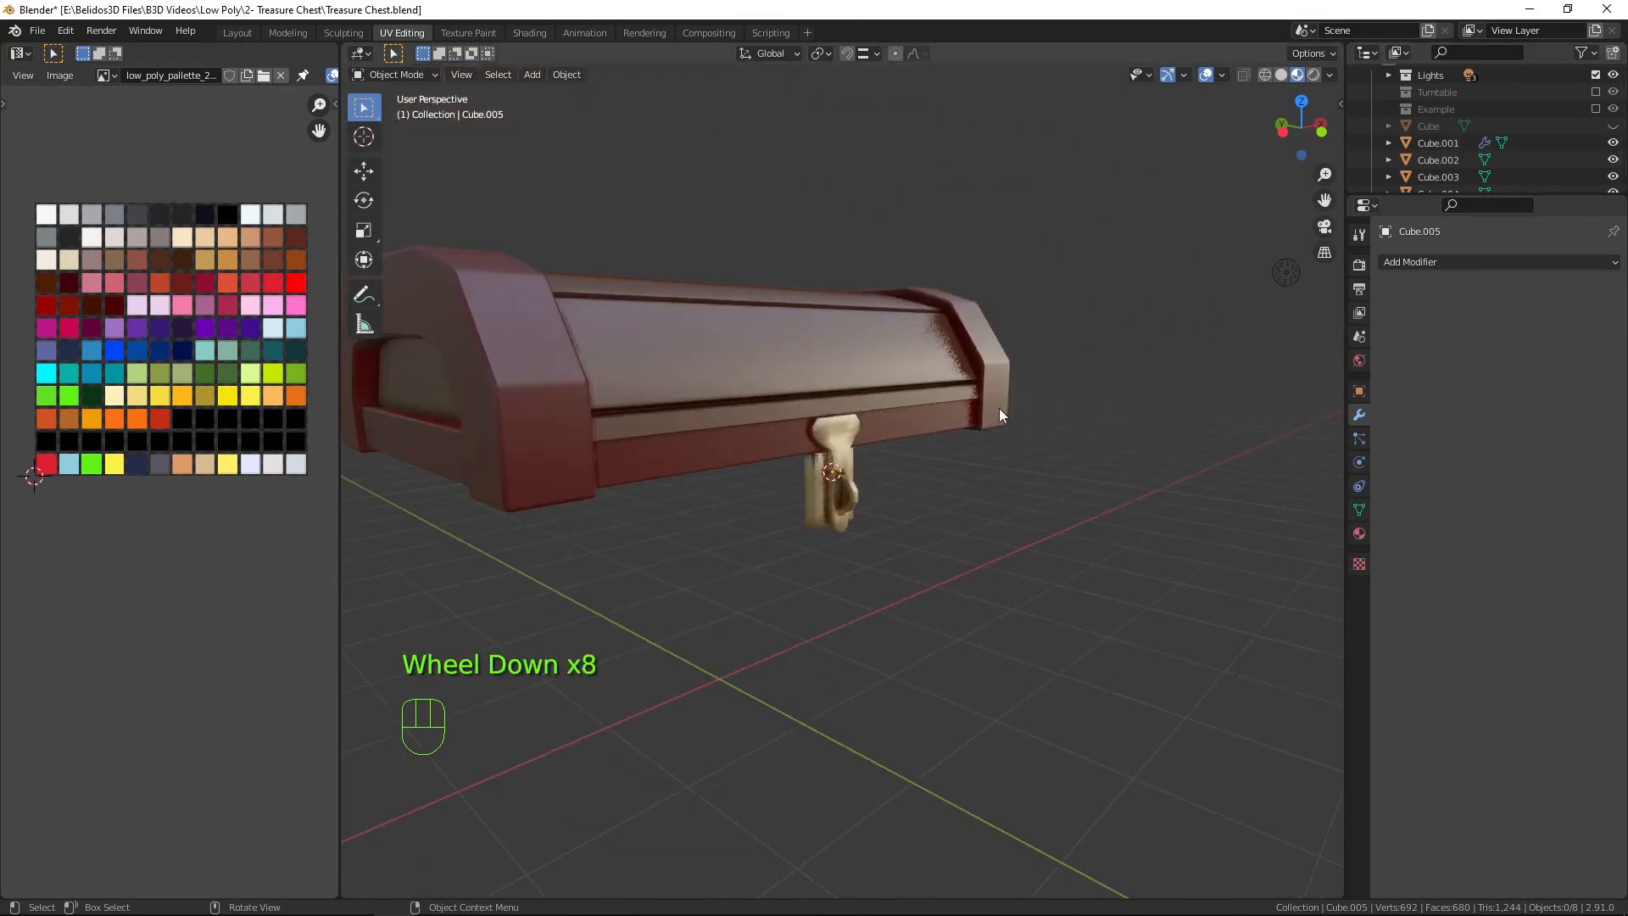
# Select the lid's panels, frame parts and the hasp, and join them into one object.
pyautogui.click(735, 364)
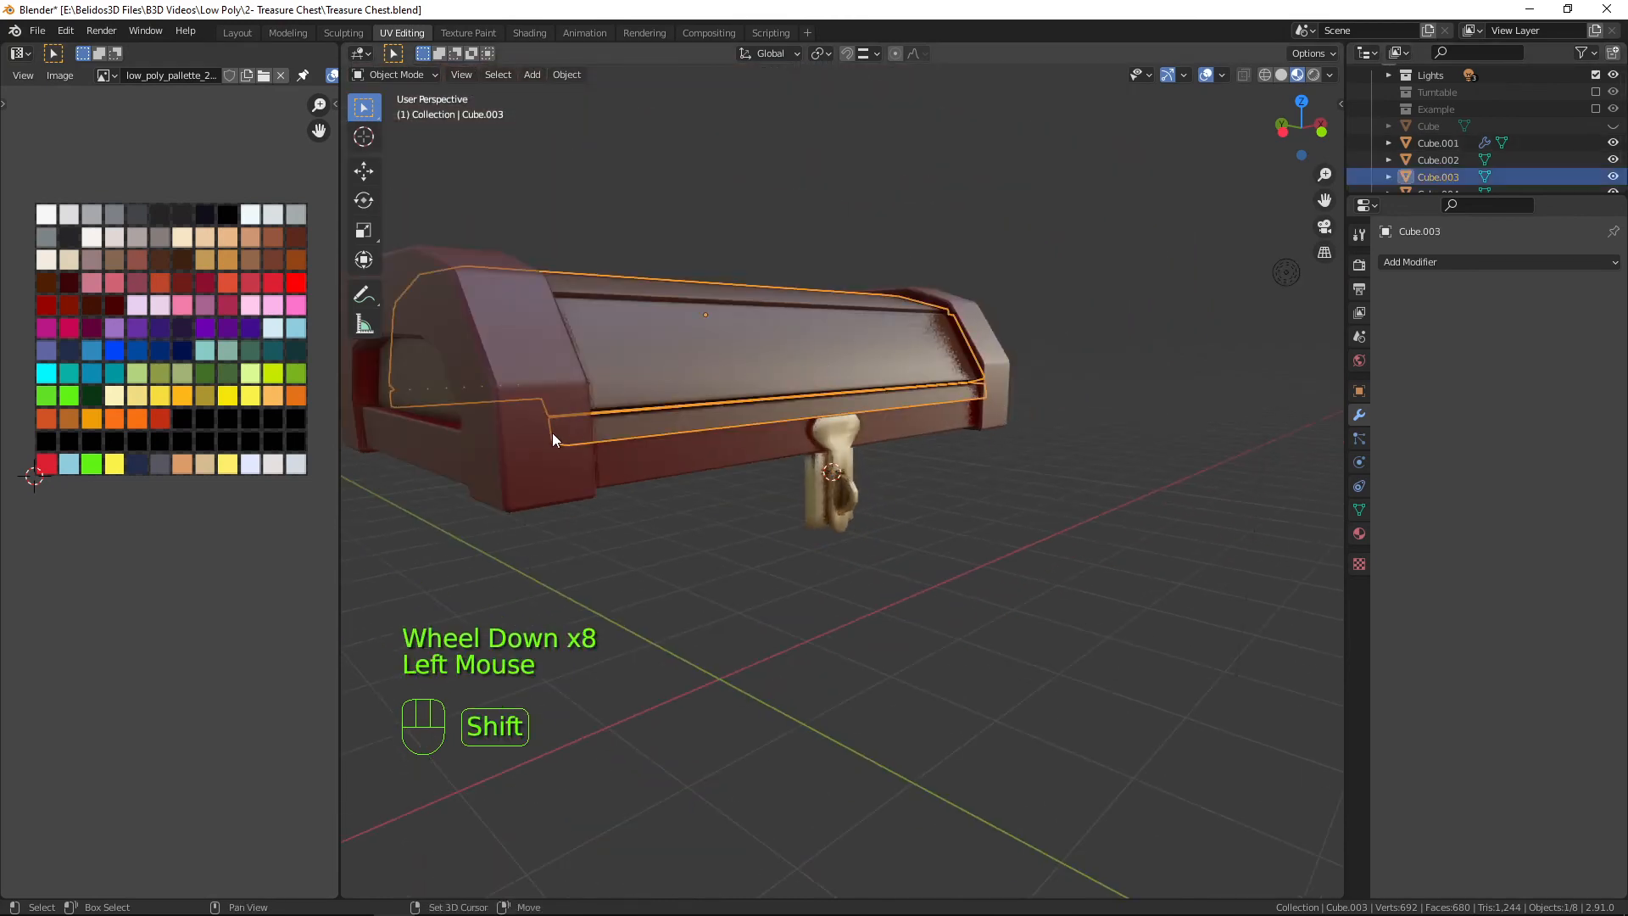
pyautogui.keyDown('shift'); pyautogui.click(845, 498); pyautogui.keyUp('shift')
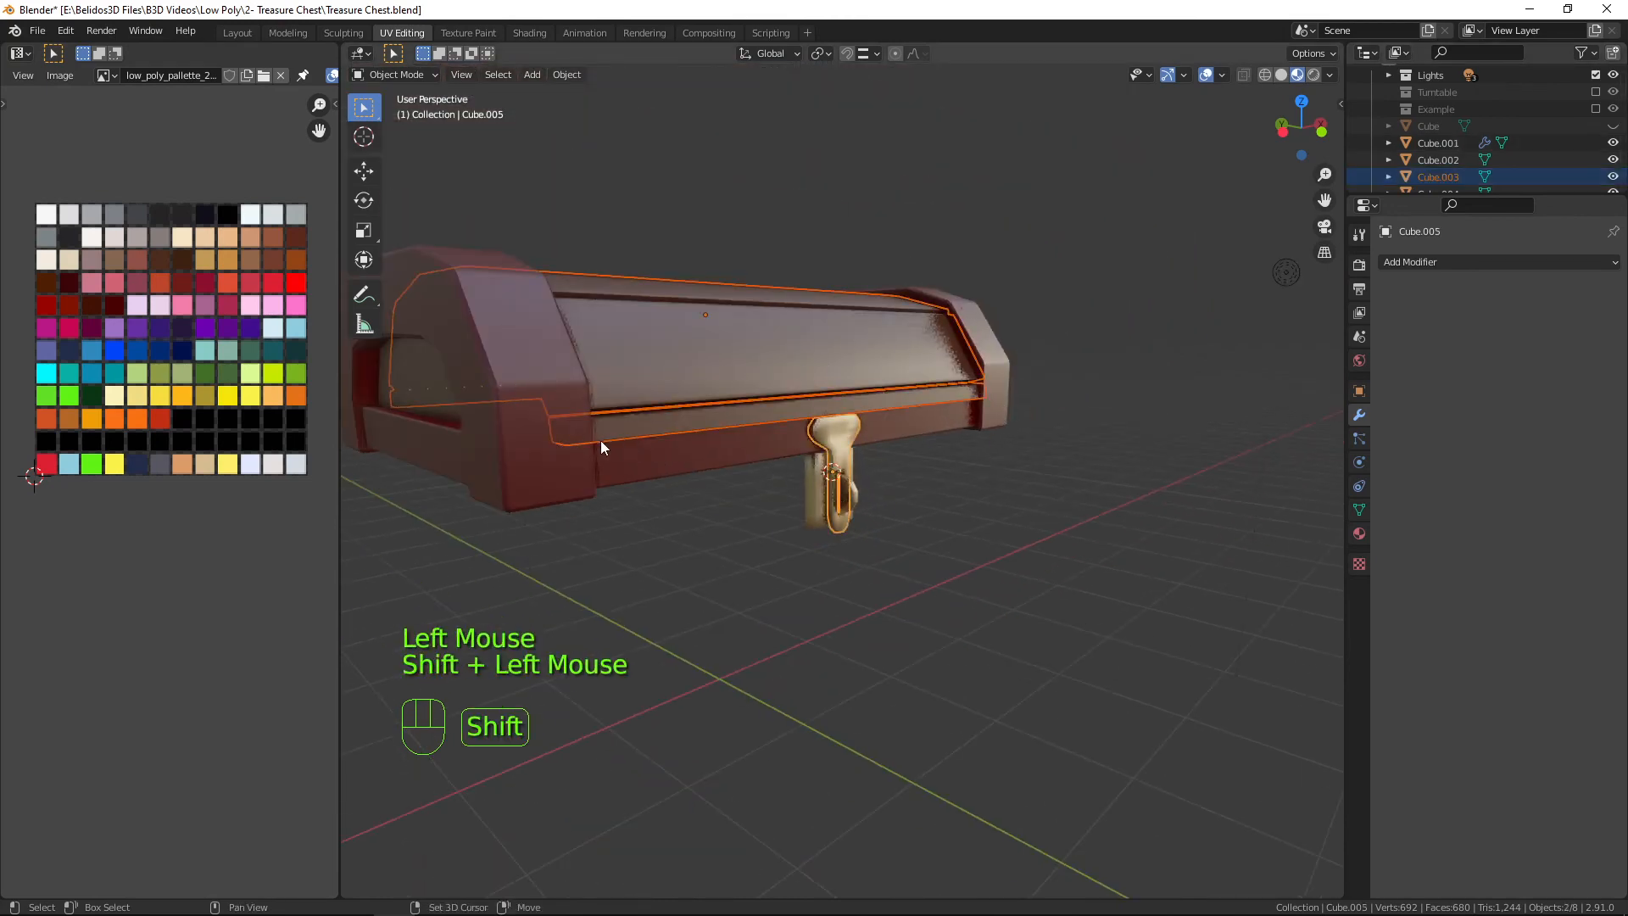
pyautogui.keyDown('shift'); pyautogui.click(577, 466); pyautogui.keyUp('shift')
pyautogui.keyDown('shift'); pyautogui.click(627, 462); pyautogui.keyUp('shift')
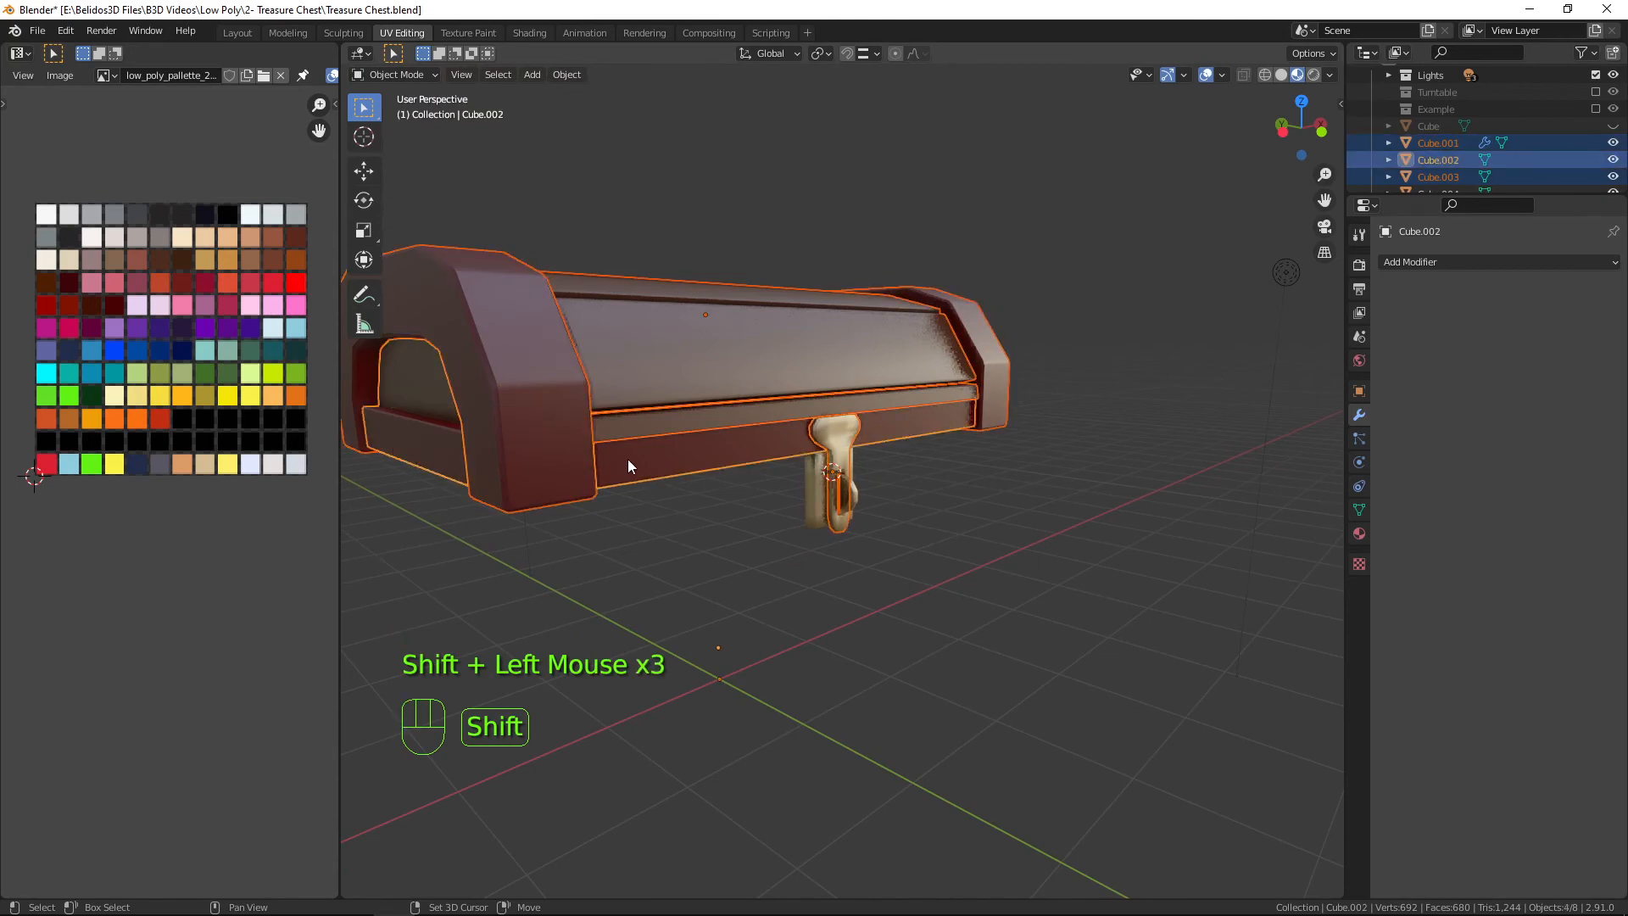
pyautogui.hotkey('ctrl', 'j')
pyautogui.hotkey('ctrl', 'u')
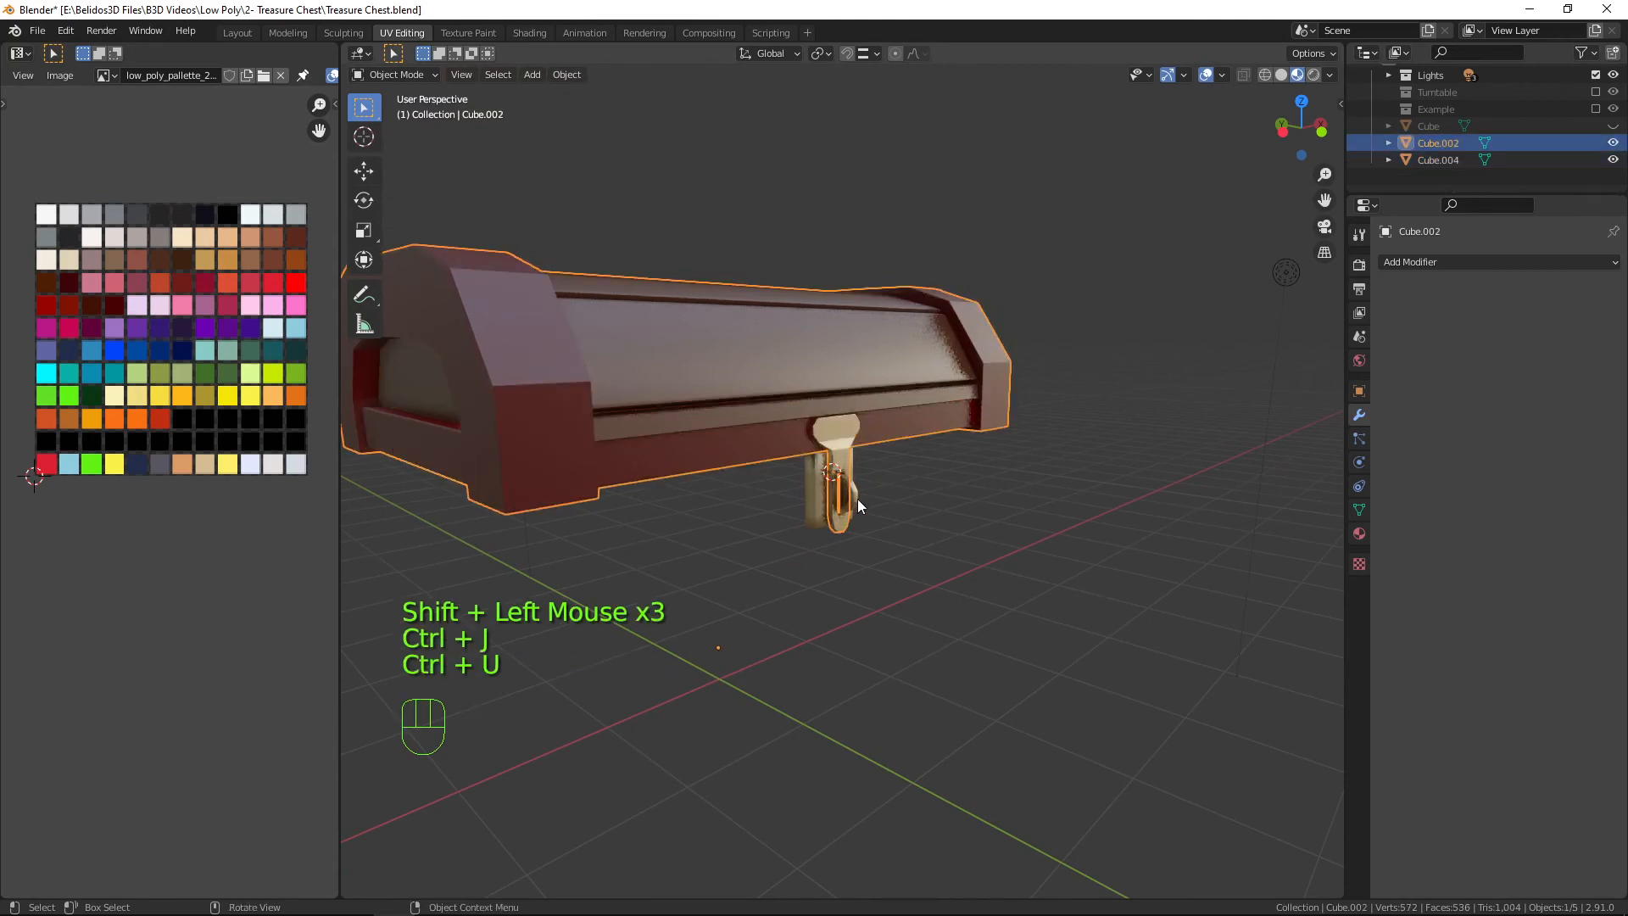
pyautogui.press('g')
pyautogui.rightClick(758, 258)
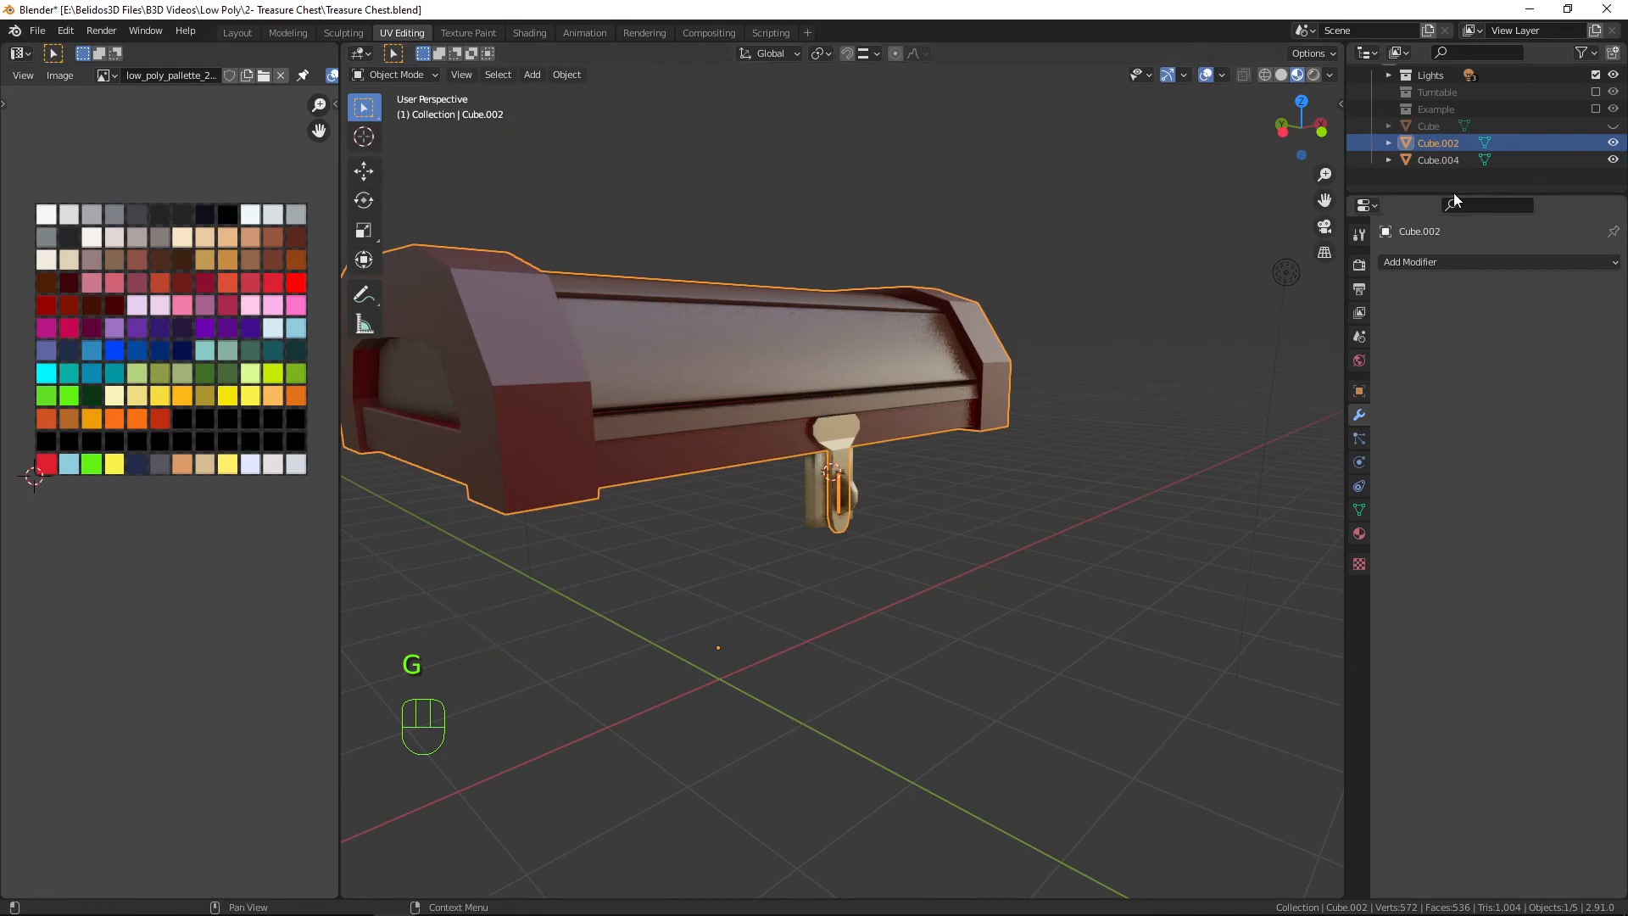
# Unhide the chest body and turn the view to the back of the chest.
pyautogui.scroll(1, 1560, 174)
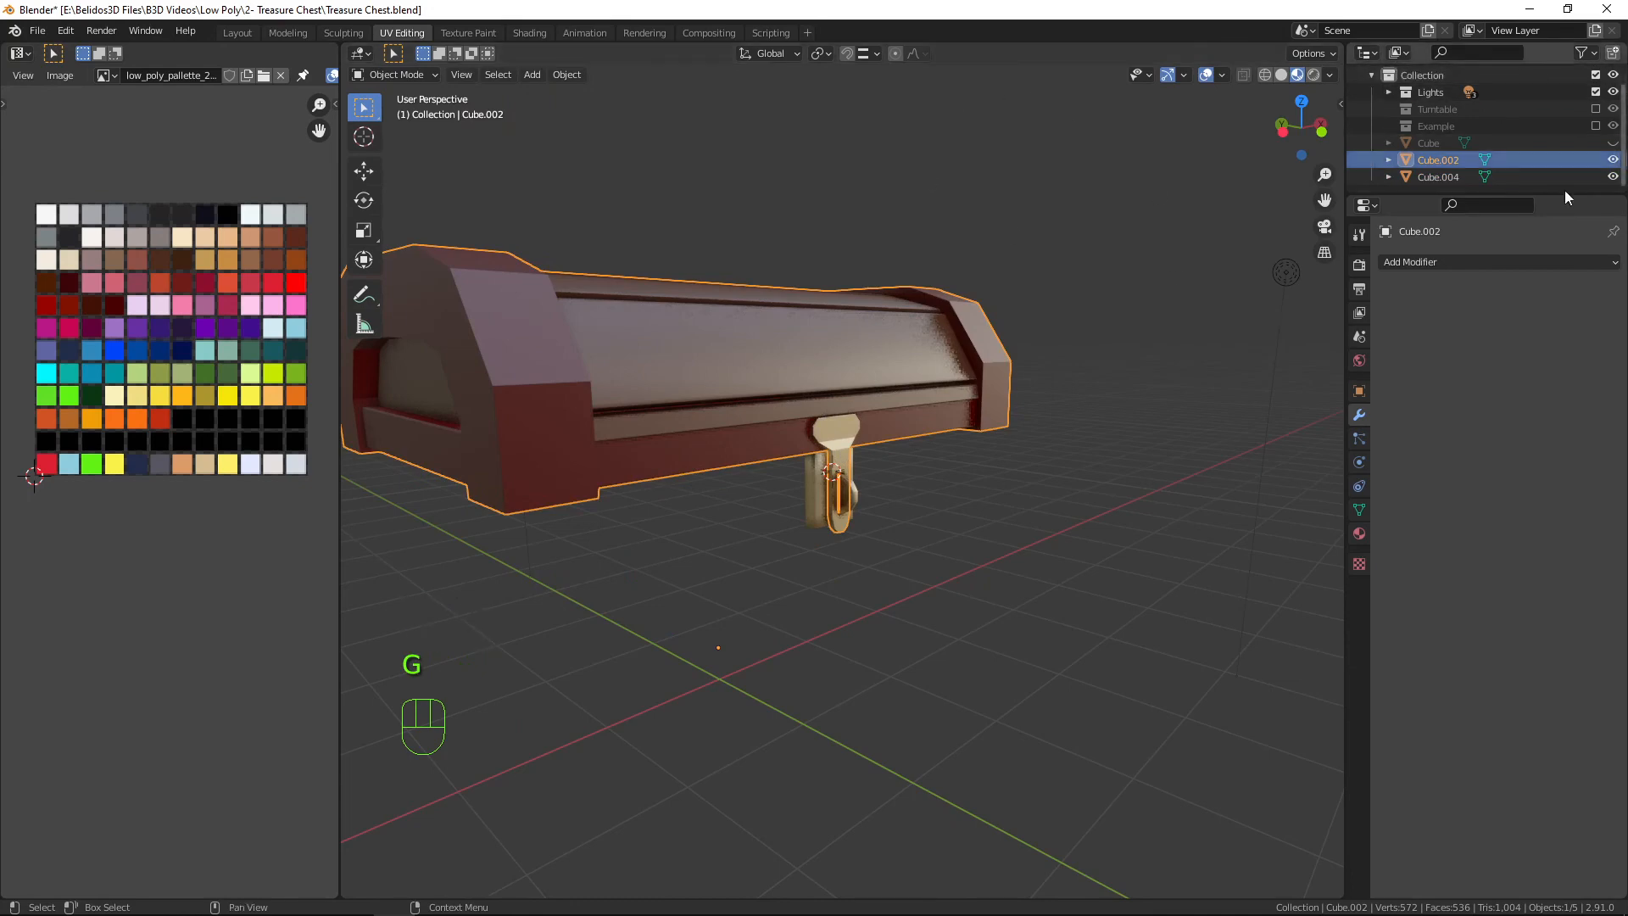
pyautogui.click(1613, 144)
pyautogui.scroll(-1, 847, 559)
pyautogui.moveTo(847, 560); pyautogui.dragTo(956, 561, button='middle')
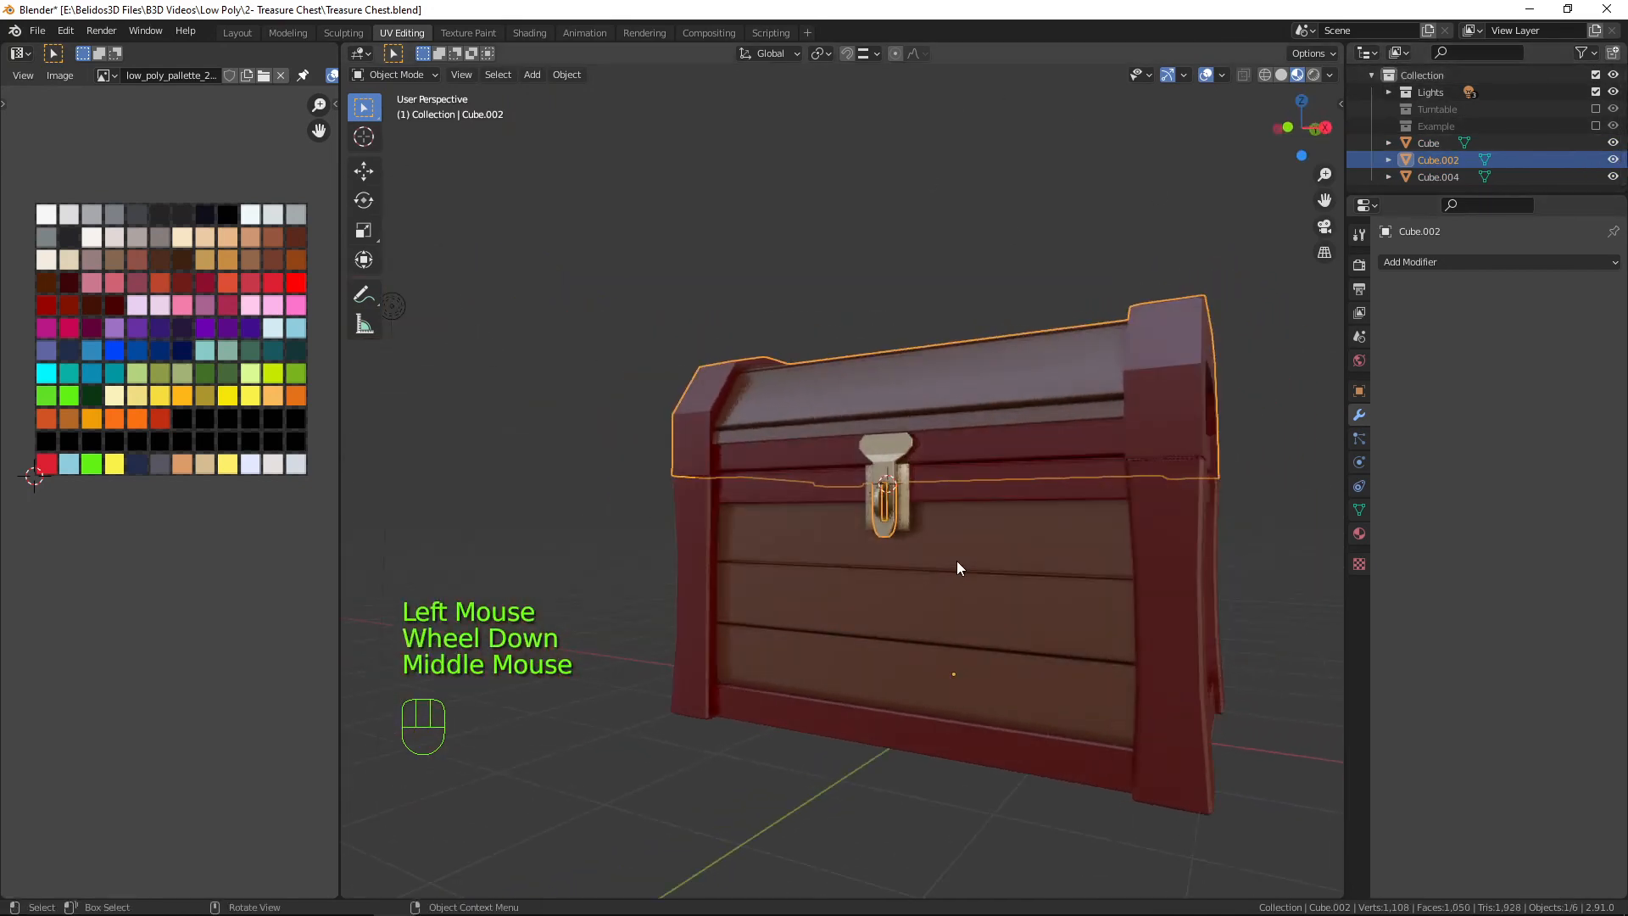
pyautogui.scroll(-2, 960, 506)
pyautogui.moveTo(960, 506); pyautogui.dragTo(1052, 614, button='middle')
pyautogui.moveTo(890, 623); pyautogui.dragTo(841, 505, button='middle')
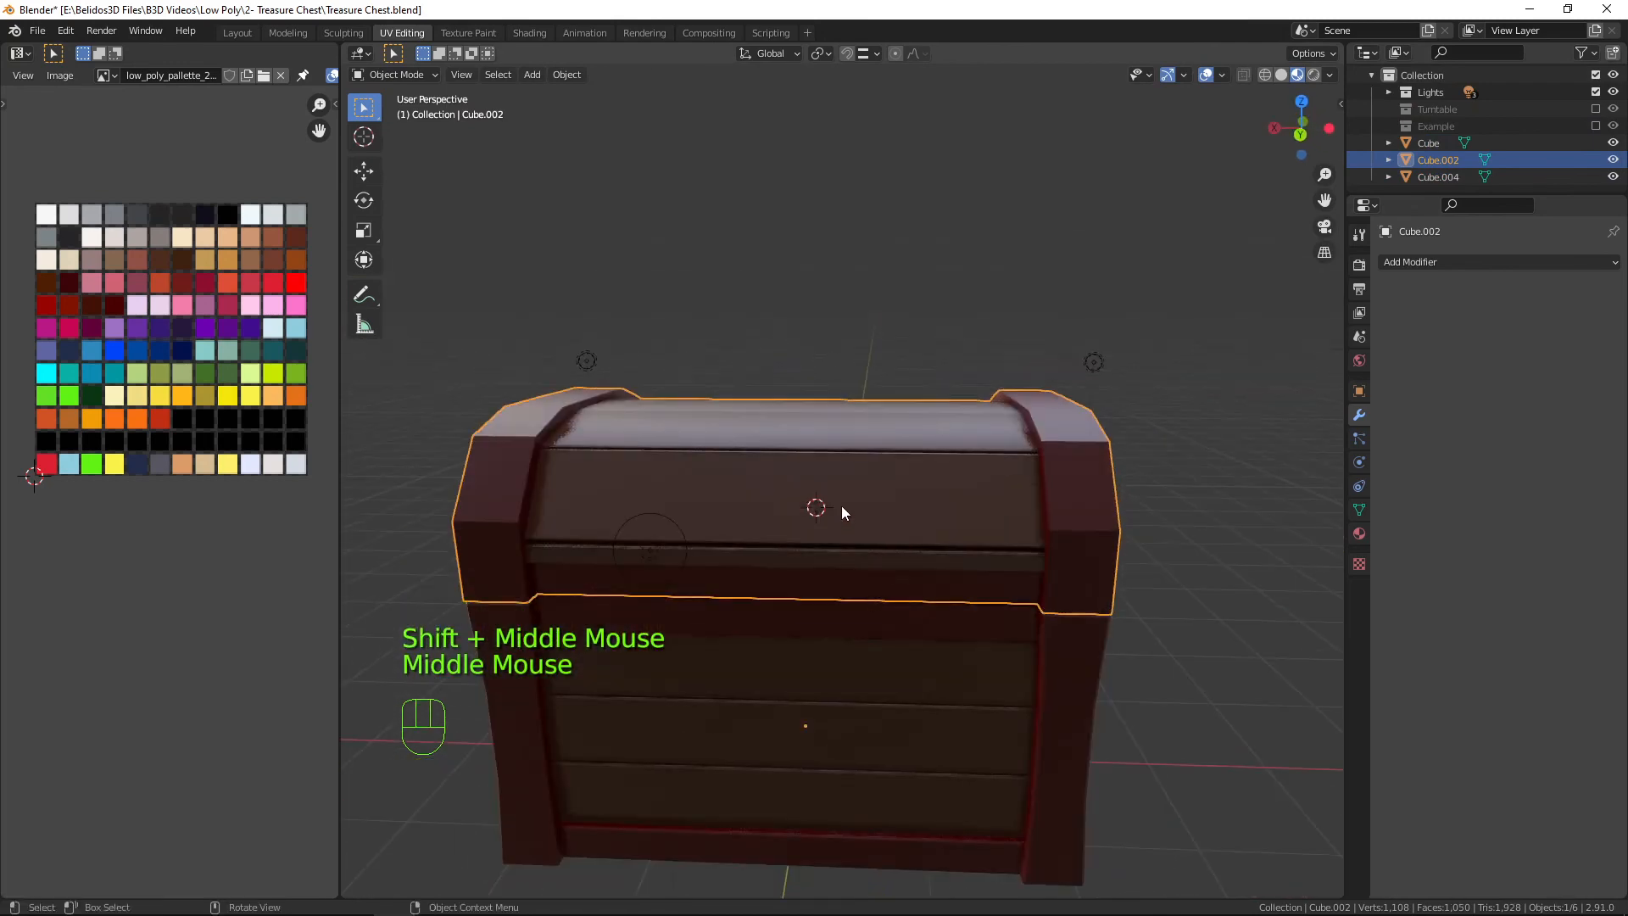
pyautogui.click(841, 505)
pyautogui.click(759, 419)
pyautogui.moveTo(721, 464); pyautogui.dragTo(879, 461, button='middle')
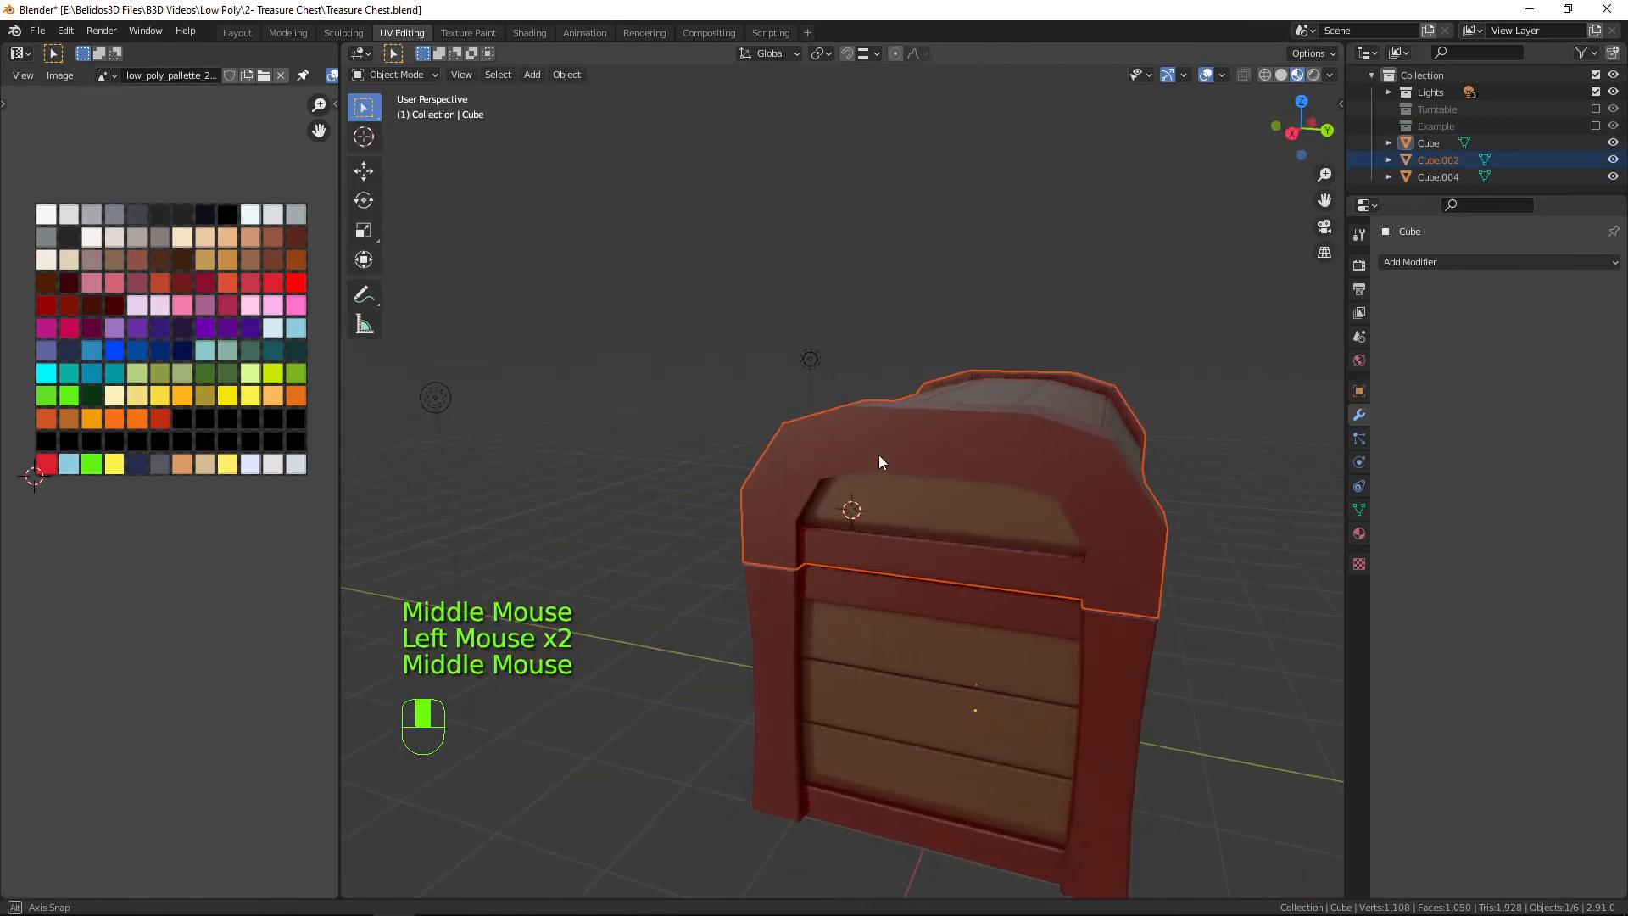
pyautogui.press('Tab')
pyautogui.press('Tab')
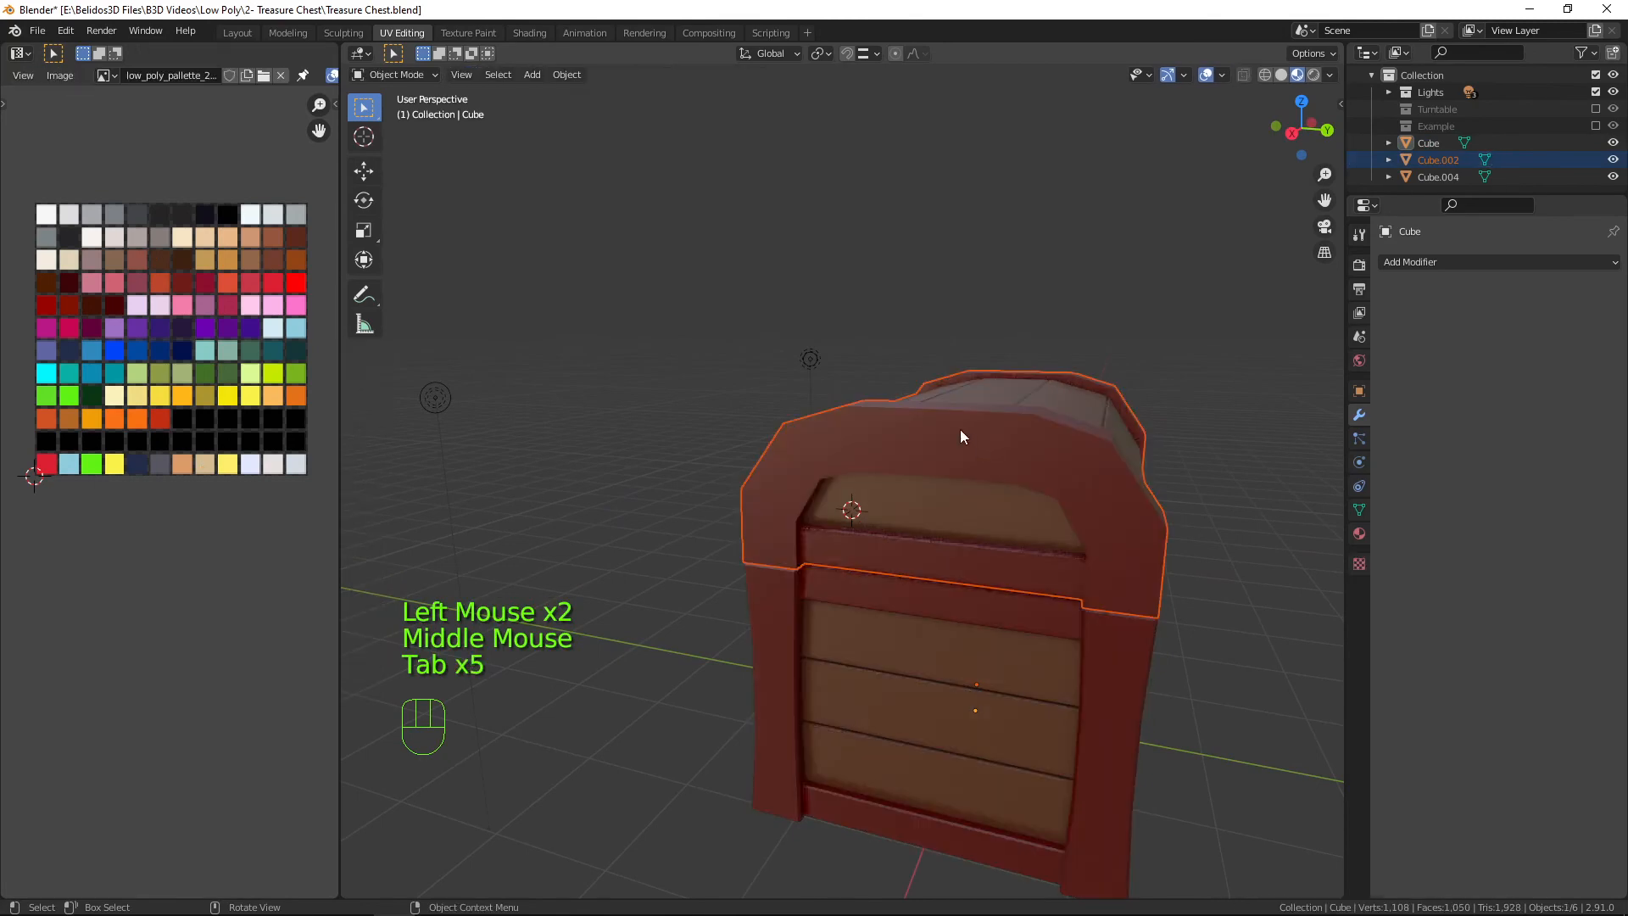
# In Edit Mode on the joined lid, select its lower back edge and snap the 3D cursor to it.
pyautogui.click(960, 434)
pyautogui.press('Tab')
pyautogui.moveTo(960, 434); pyautogui.dragTo(937, 546, button='middle')
pyautogui.press('a')
pyautogui.press('a')
pyautogui.press('a')
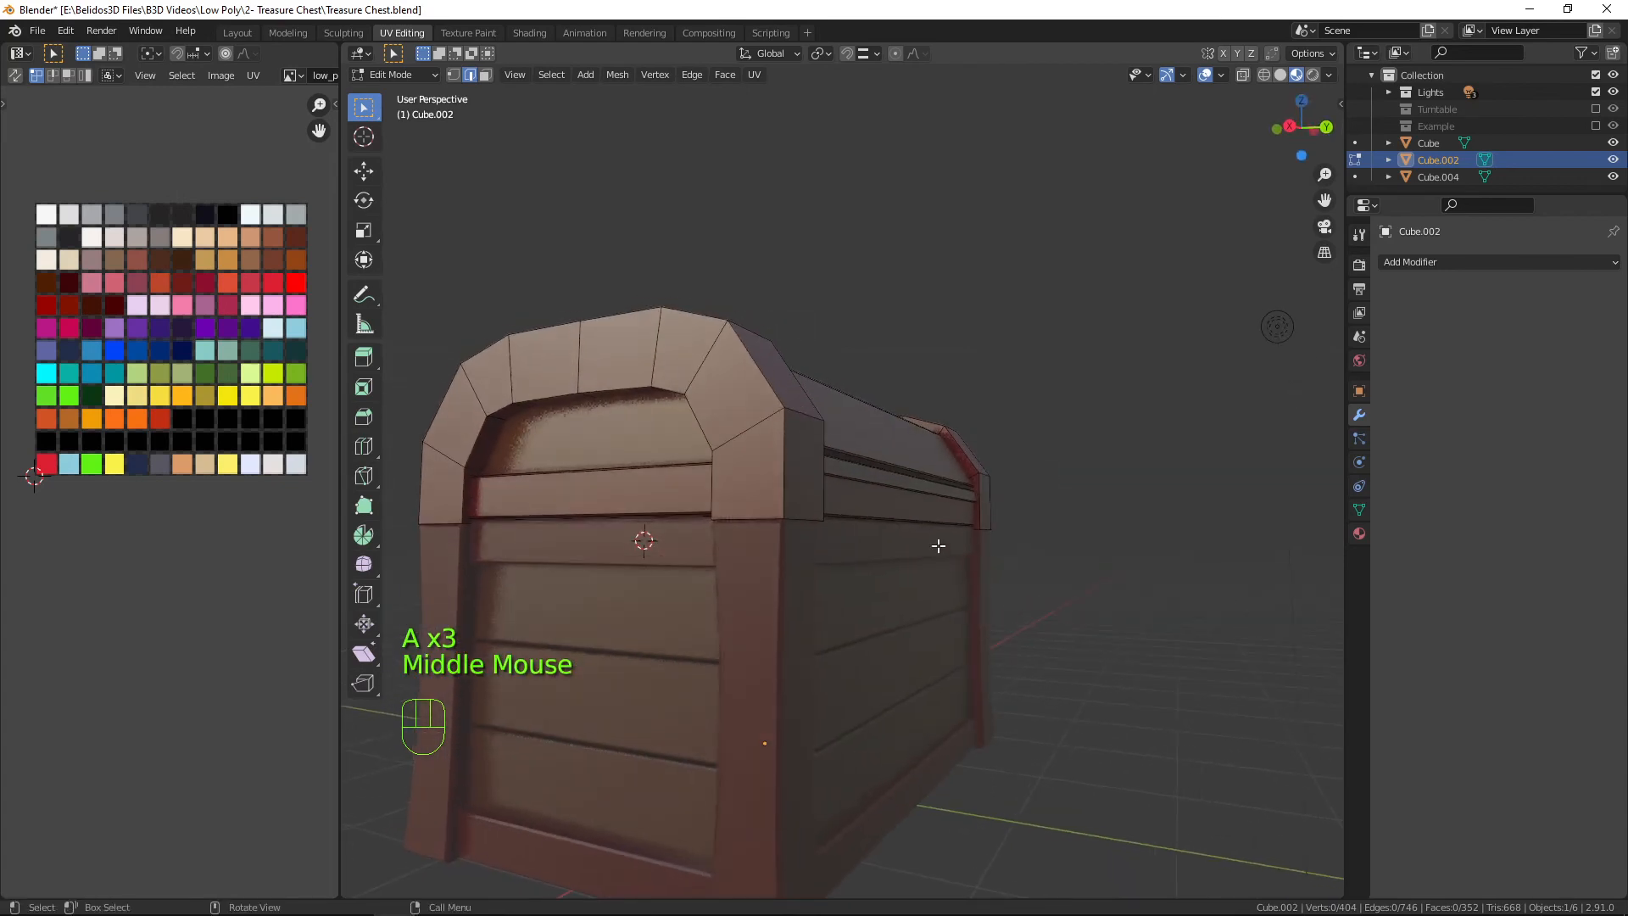
pyautogui.click(891, 519)
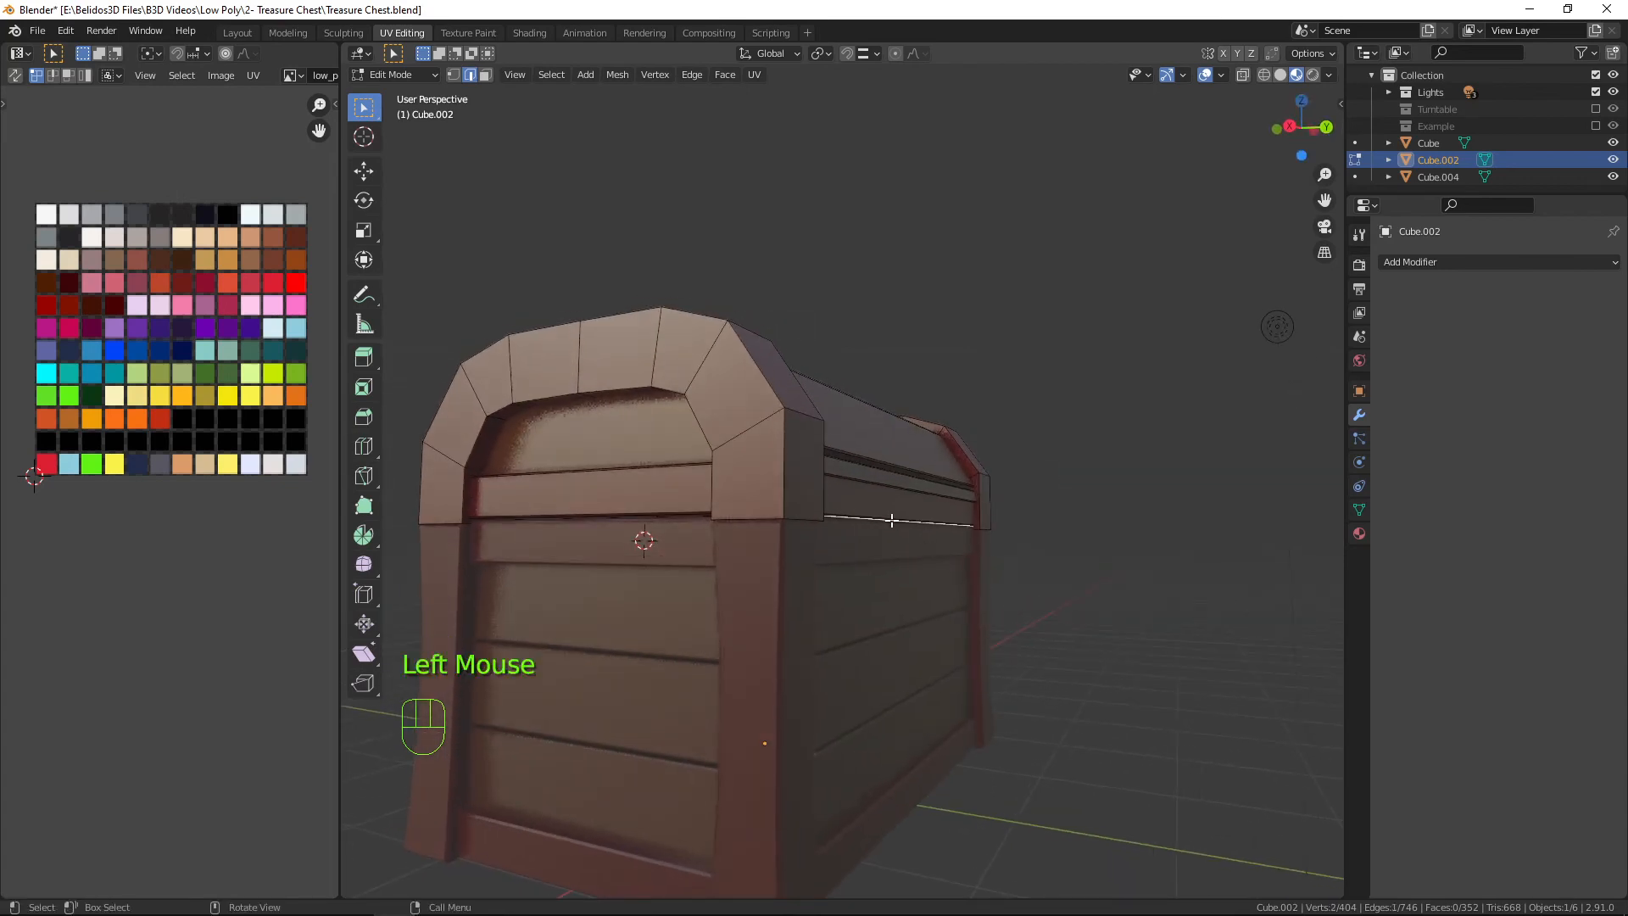
pyautogui.moveTo(1033, 644)
pyautogui.mouseDown(button='middle')
pyautogui.moveTo(1050, 665)
pyautogui.moveTo(1021, 653)
pyautogui.mouseUp(button='middle')
pyautogui.hotkey('shift', 's')
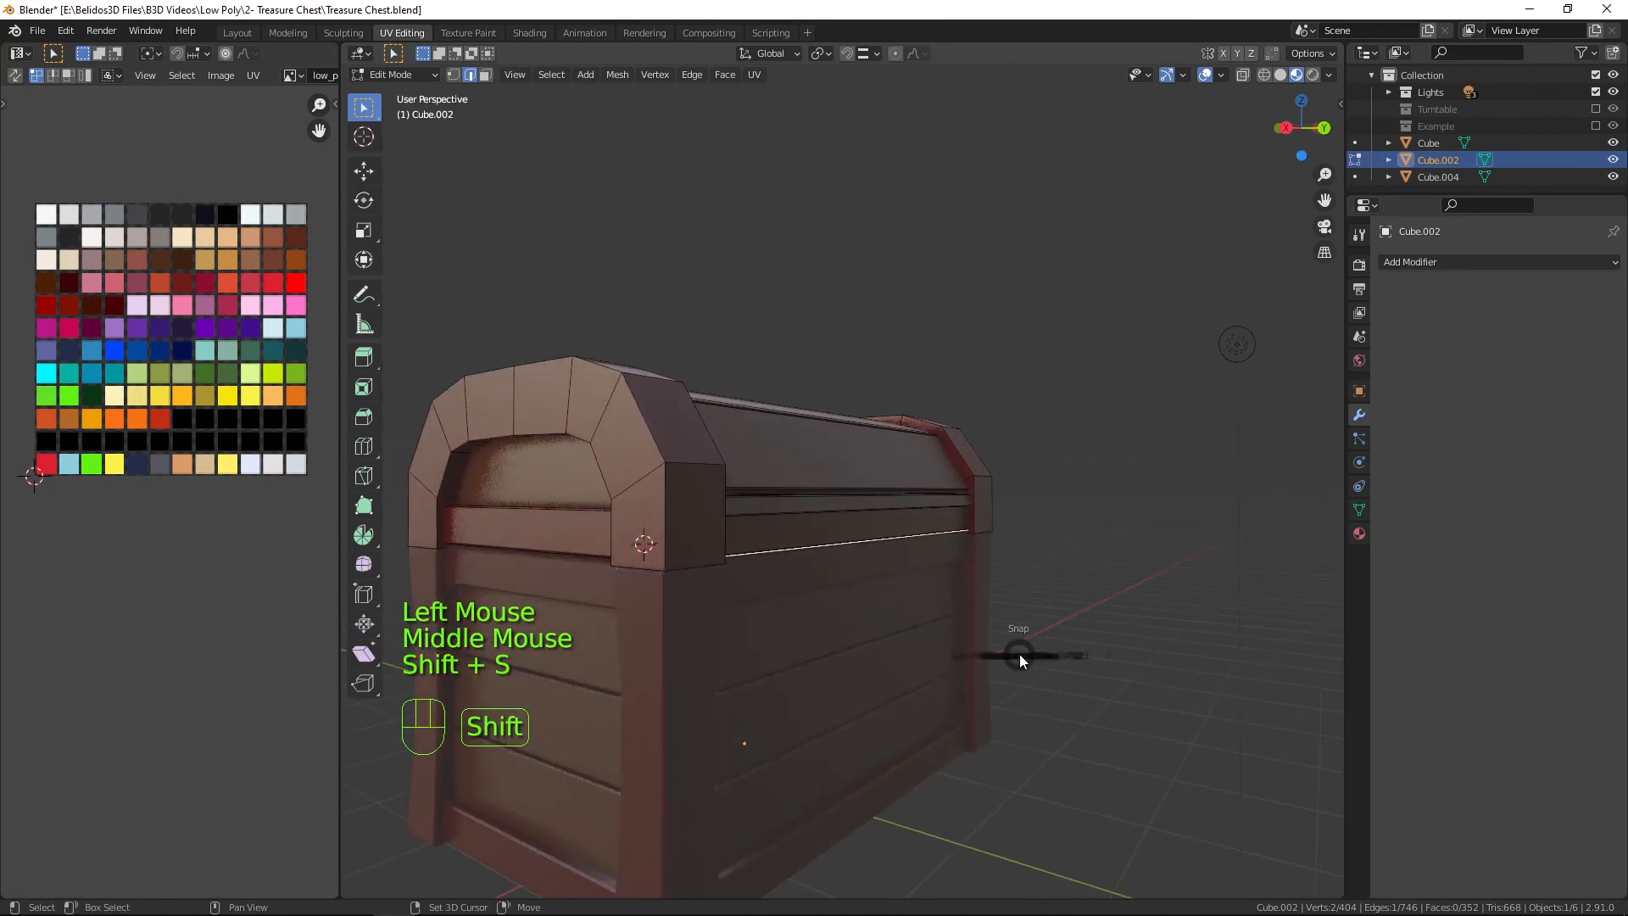
pyautogui.click(996, 753)
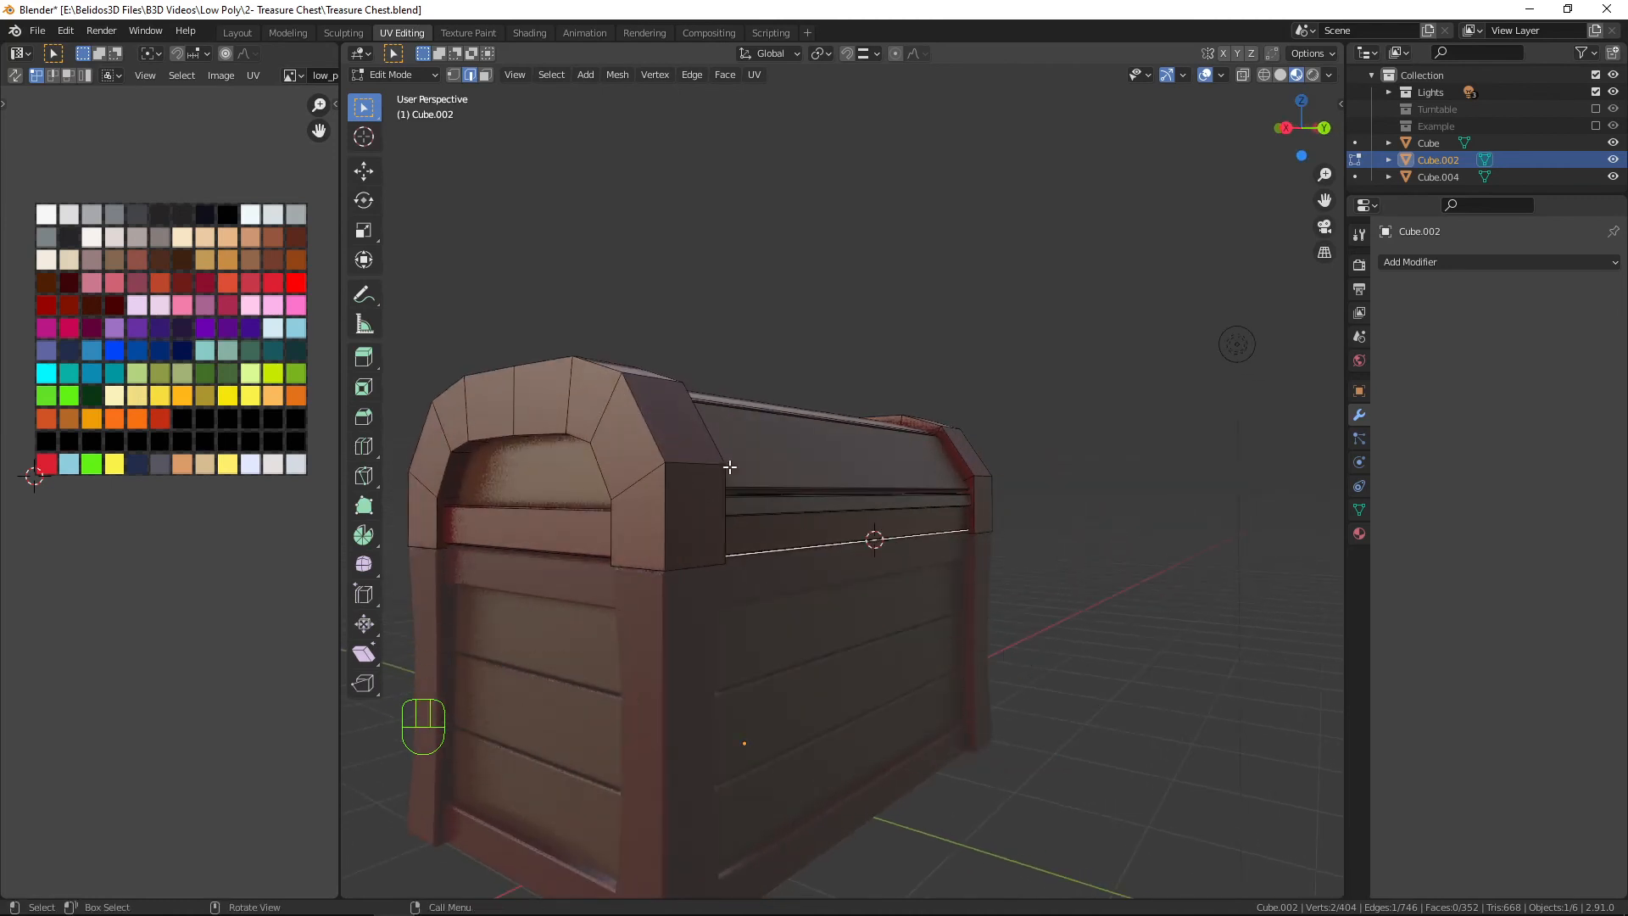
# Return the joined lid to Object Mode and set its origin to the 3D cursor at the rear hinge edge.
pyautogui.press('Tab')
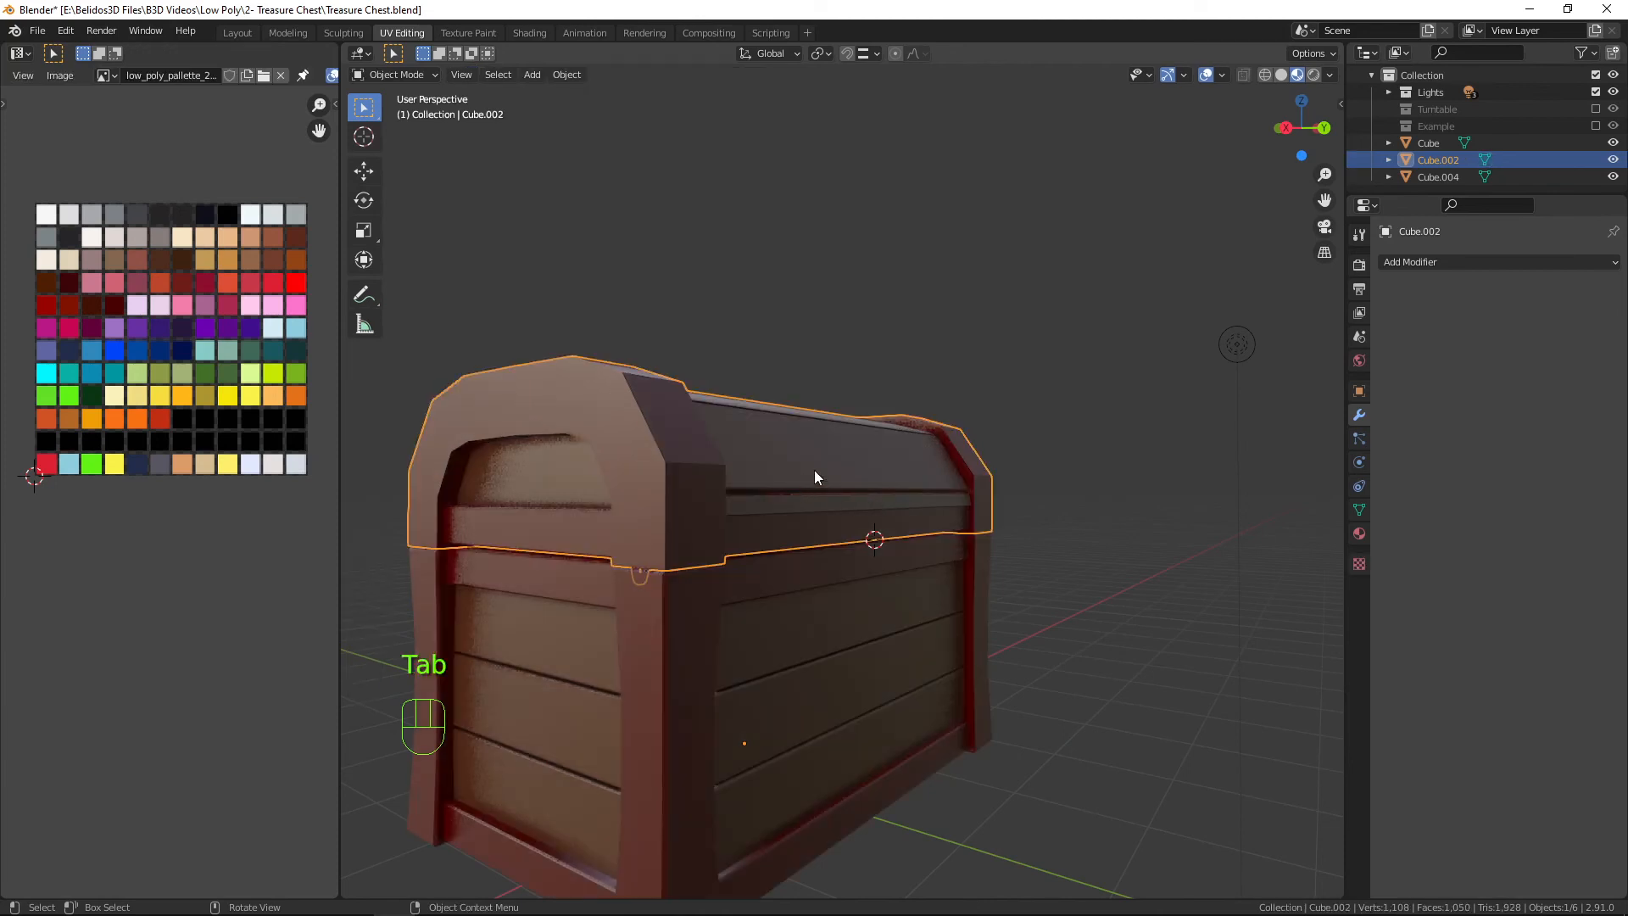
pyautogui.rightClick(700, 394)
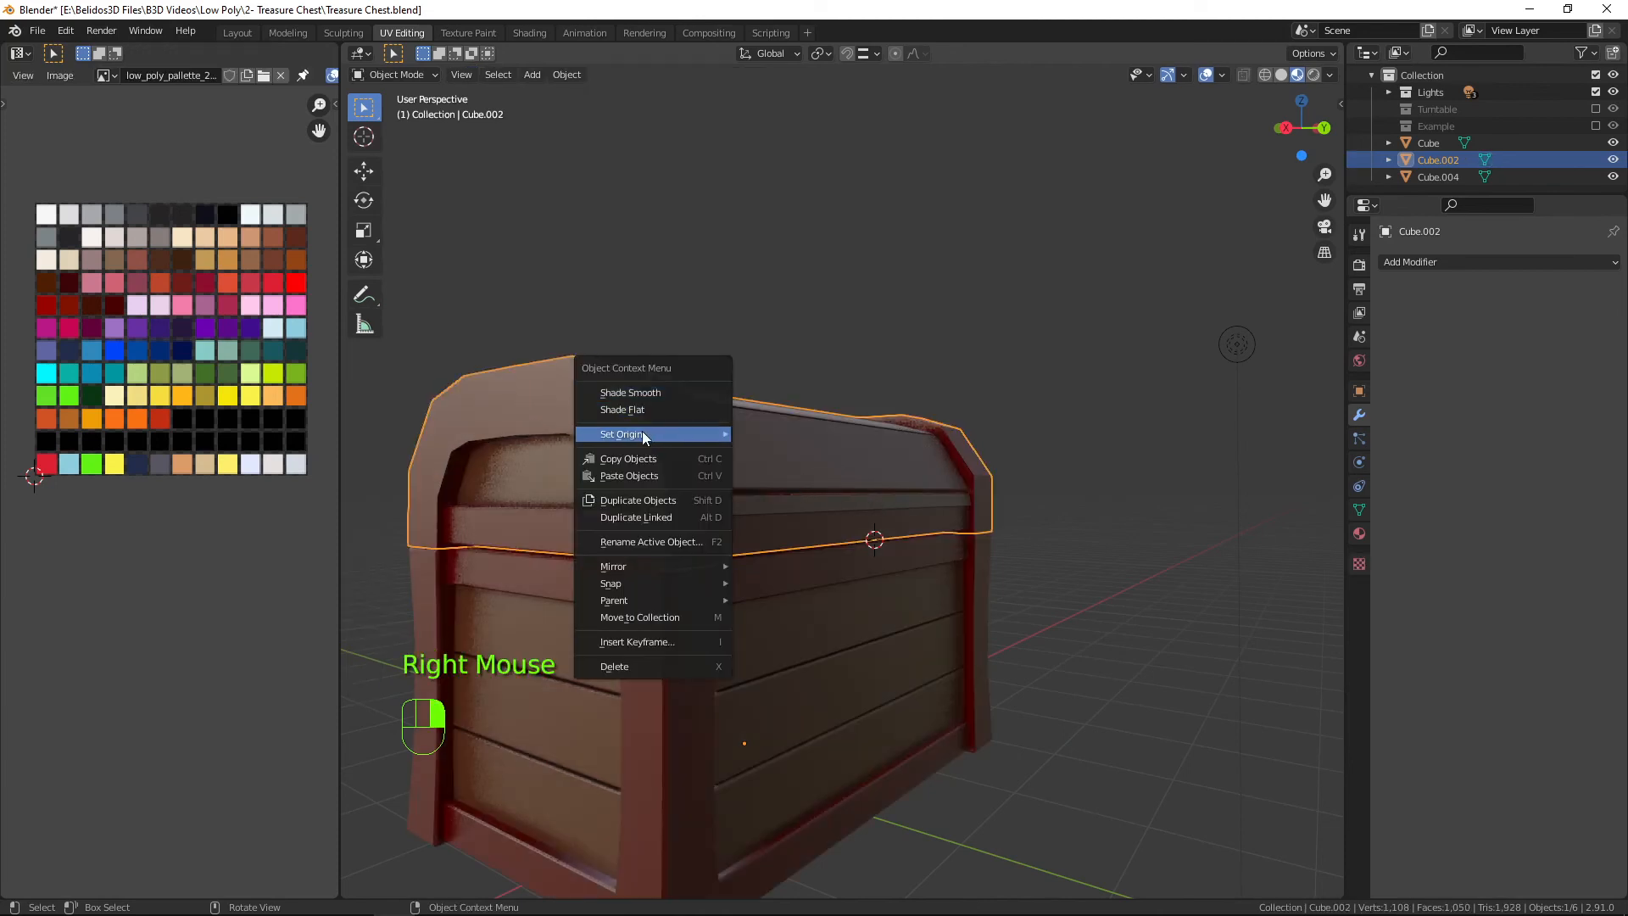
pyautogui.moveTo(642, 433)
pyautogui.click(842, 470)
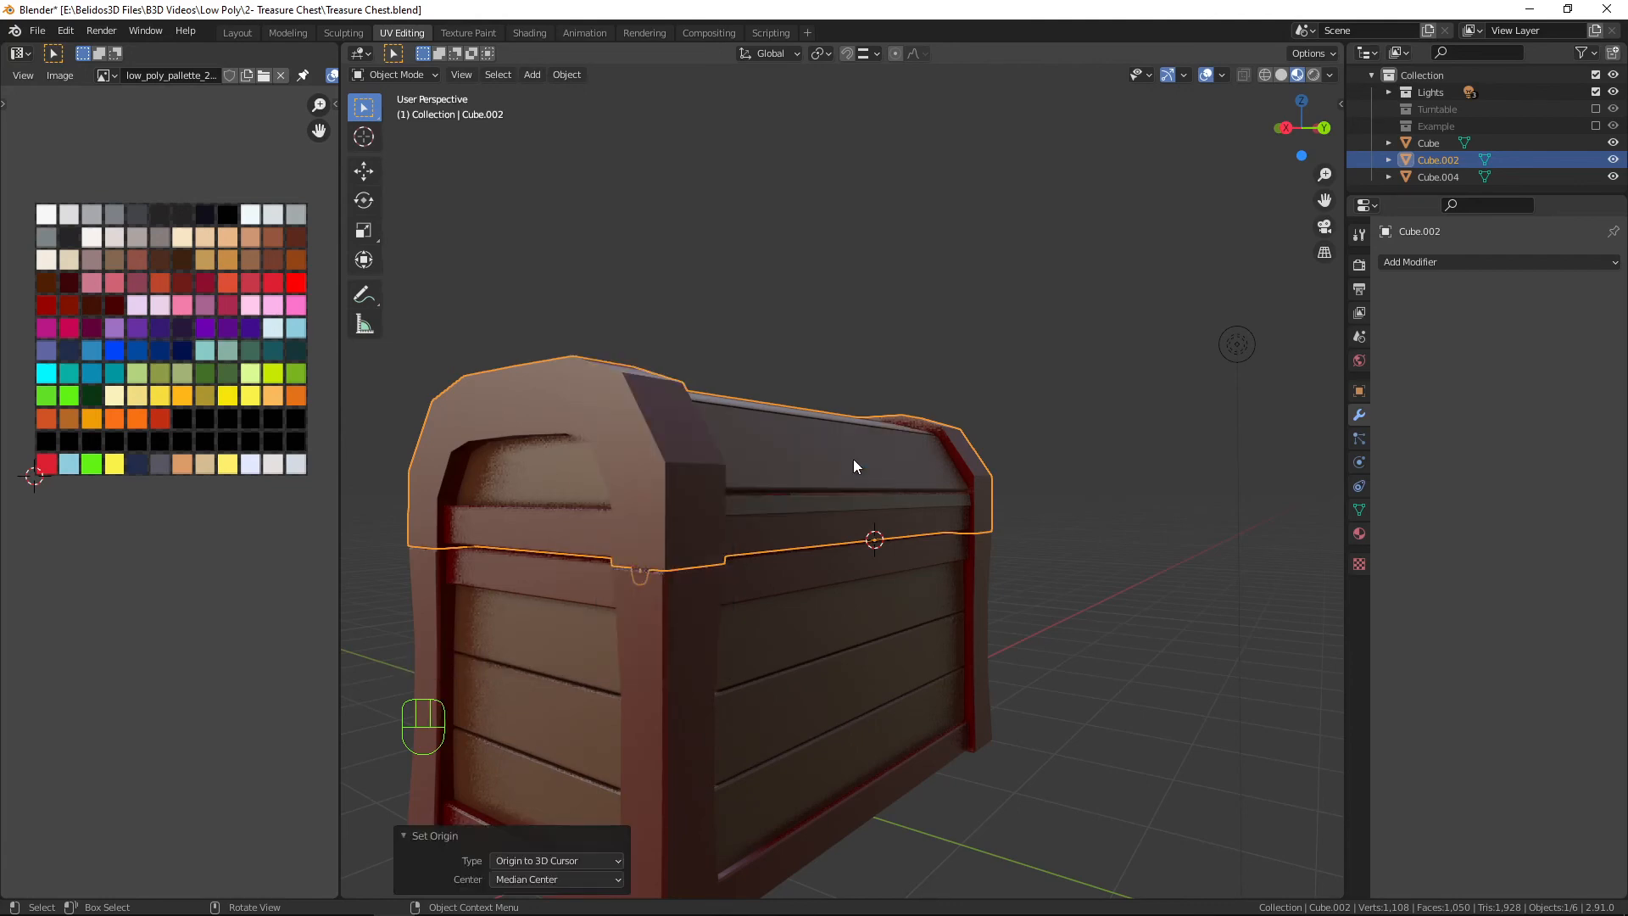
# Rotate the lid by -55° about the global X axis to swing it open on its hinge edge.
pyautogui.moveTo(853, 460); pyautogui.dragTo(1029, 597, button='middle')
pyautogui.scroll(-4, 973, 544)
pyautogui.scroll(-2, 974, 544)
pyautogui.press('r')
pyautogui.press('x')
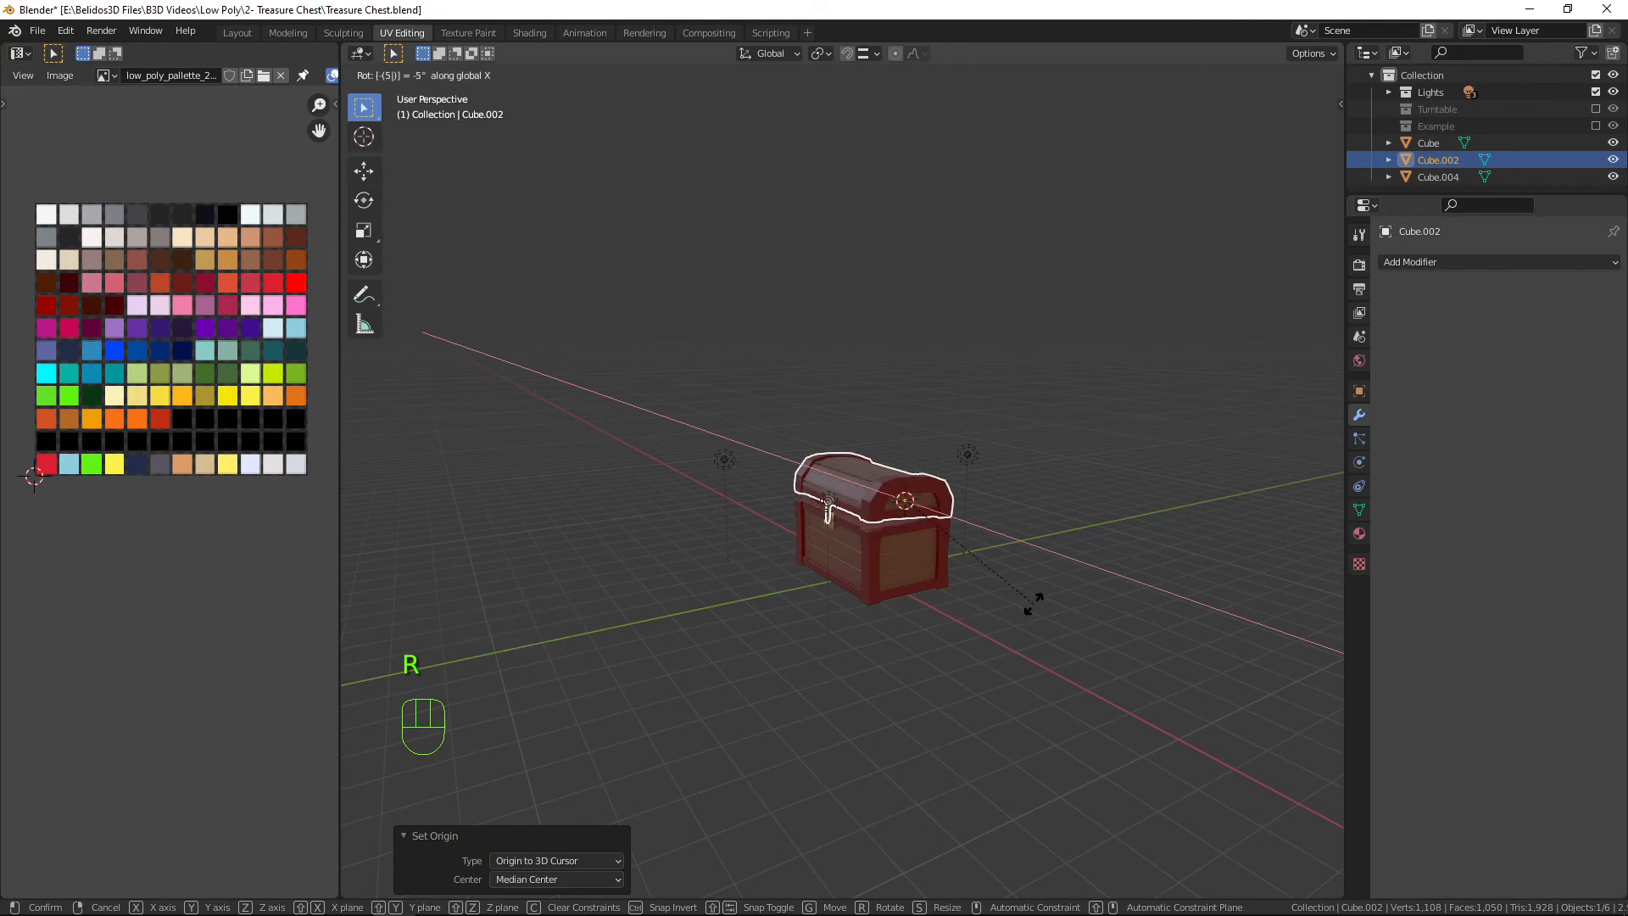
pyautogui.write('-555')
pyautogui.press('BackSpace')
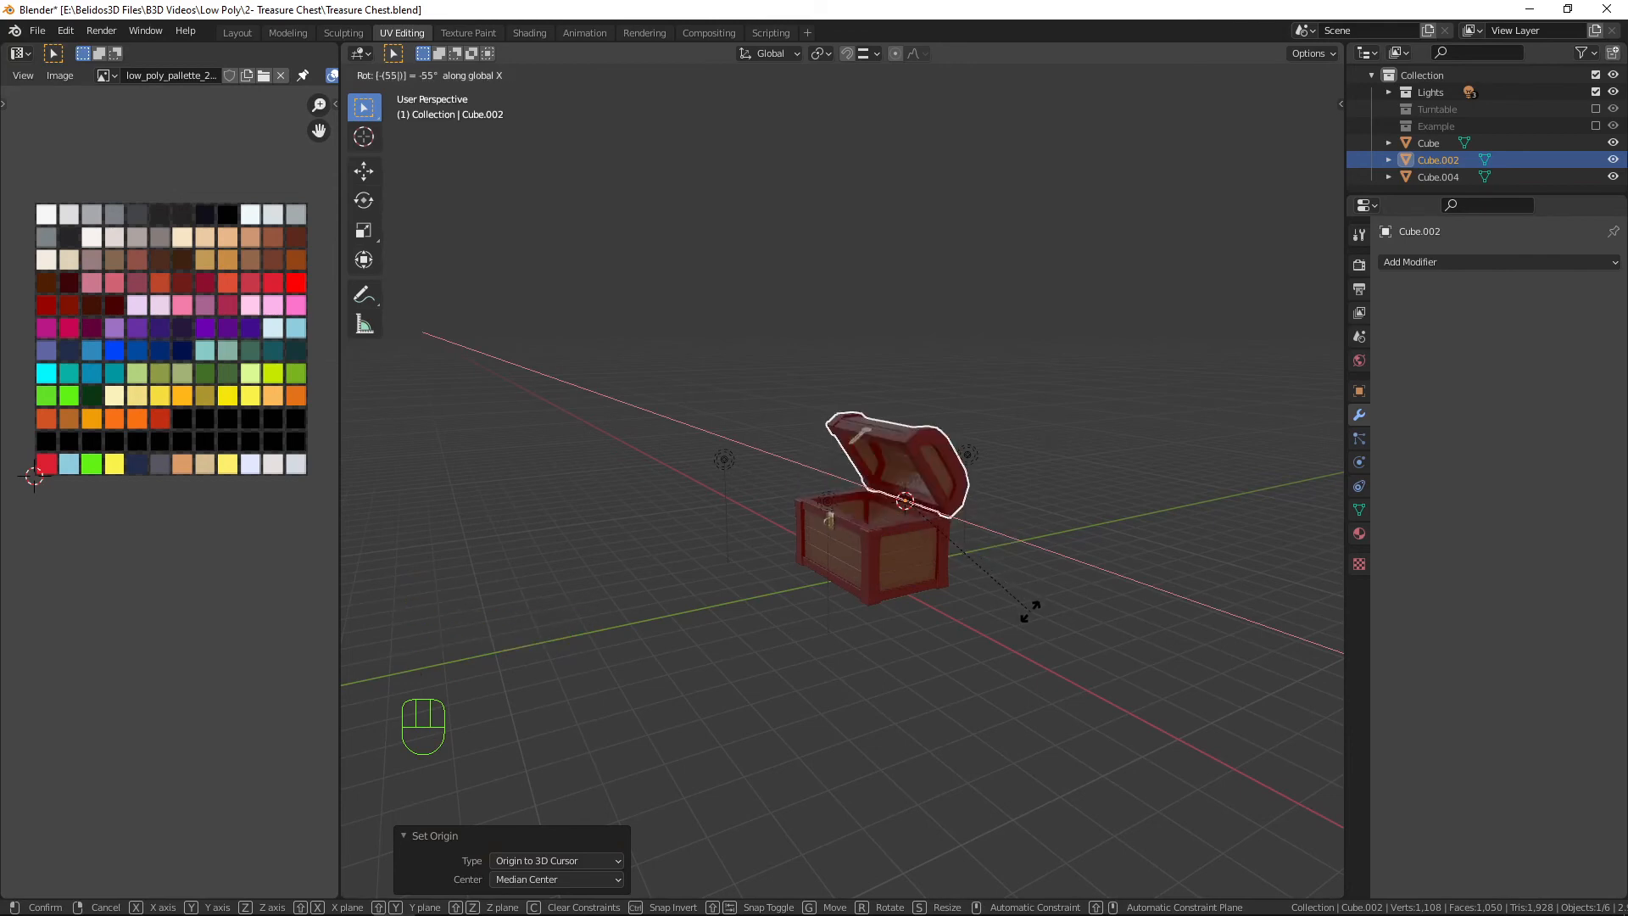
pyautogui.press('Return')
pyautogui.moveTo(1030, 612); pyautogui.dragTo(891, 581, button='middle')
pyautogui.scroll(4, 892, 581)
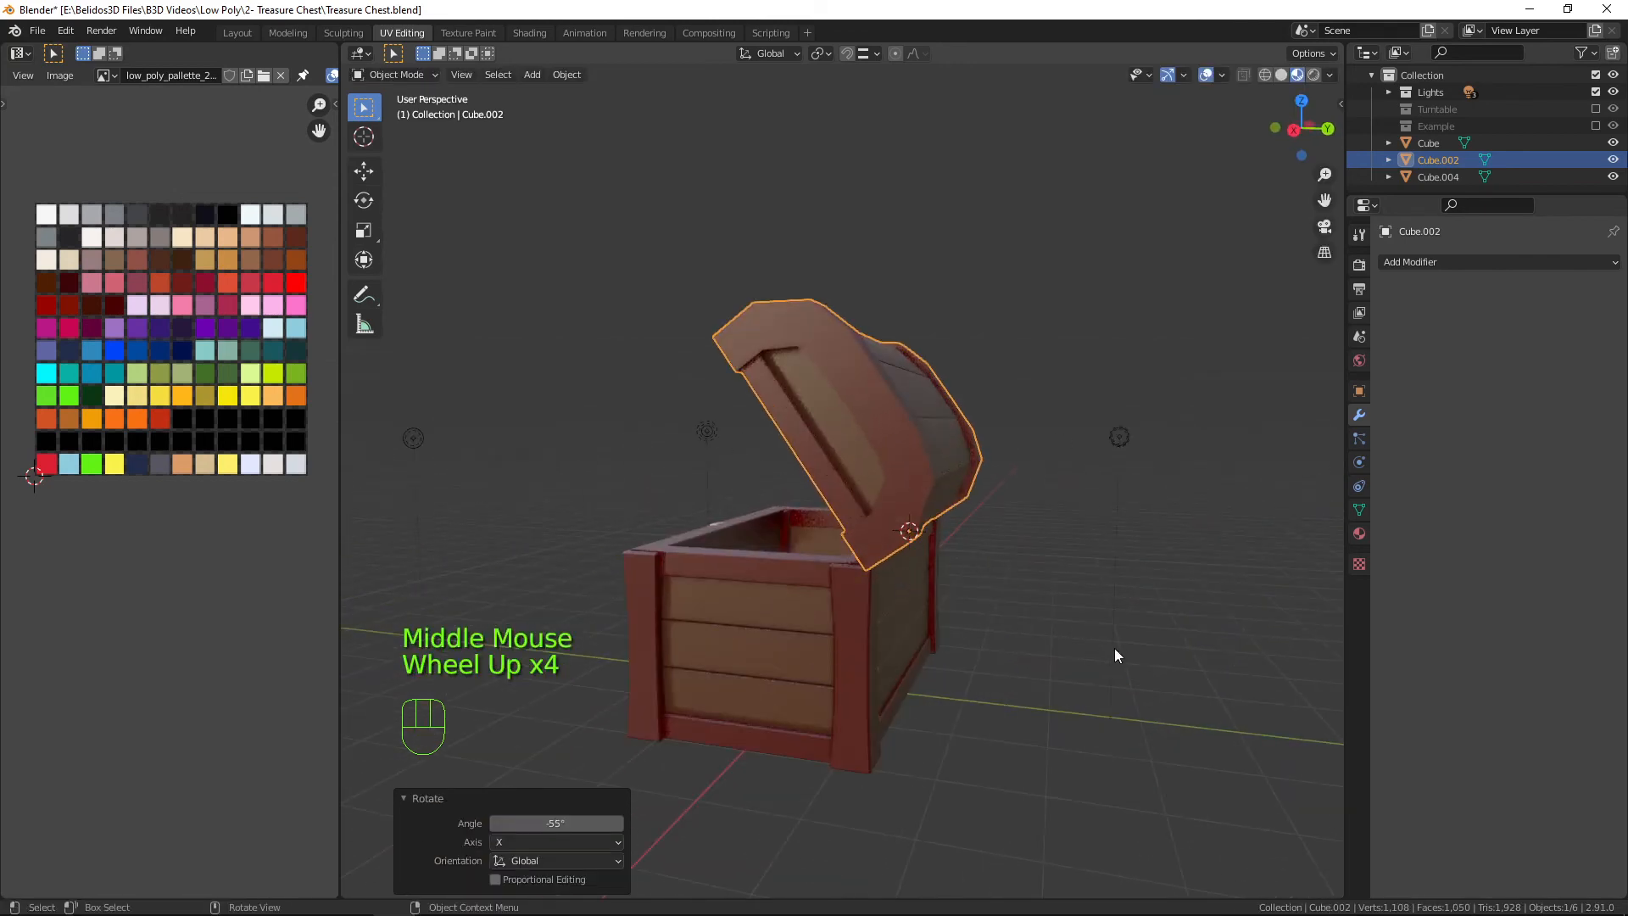
# Clear the lid's rotation to close it again.
pyautogui.press('r')
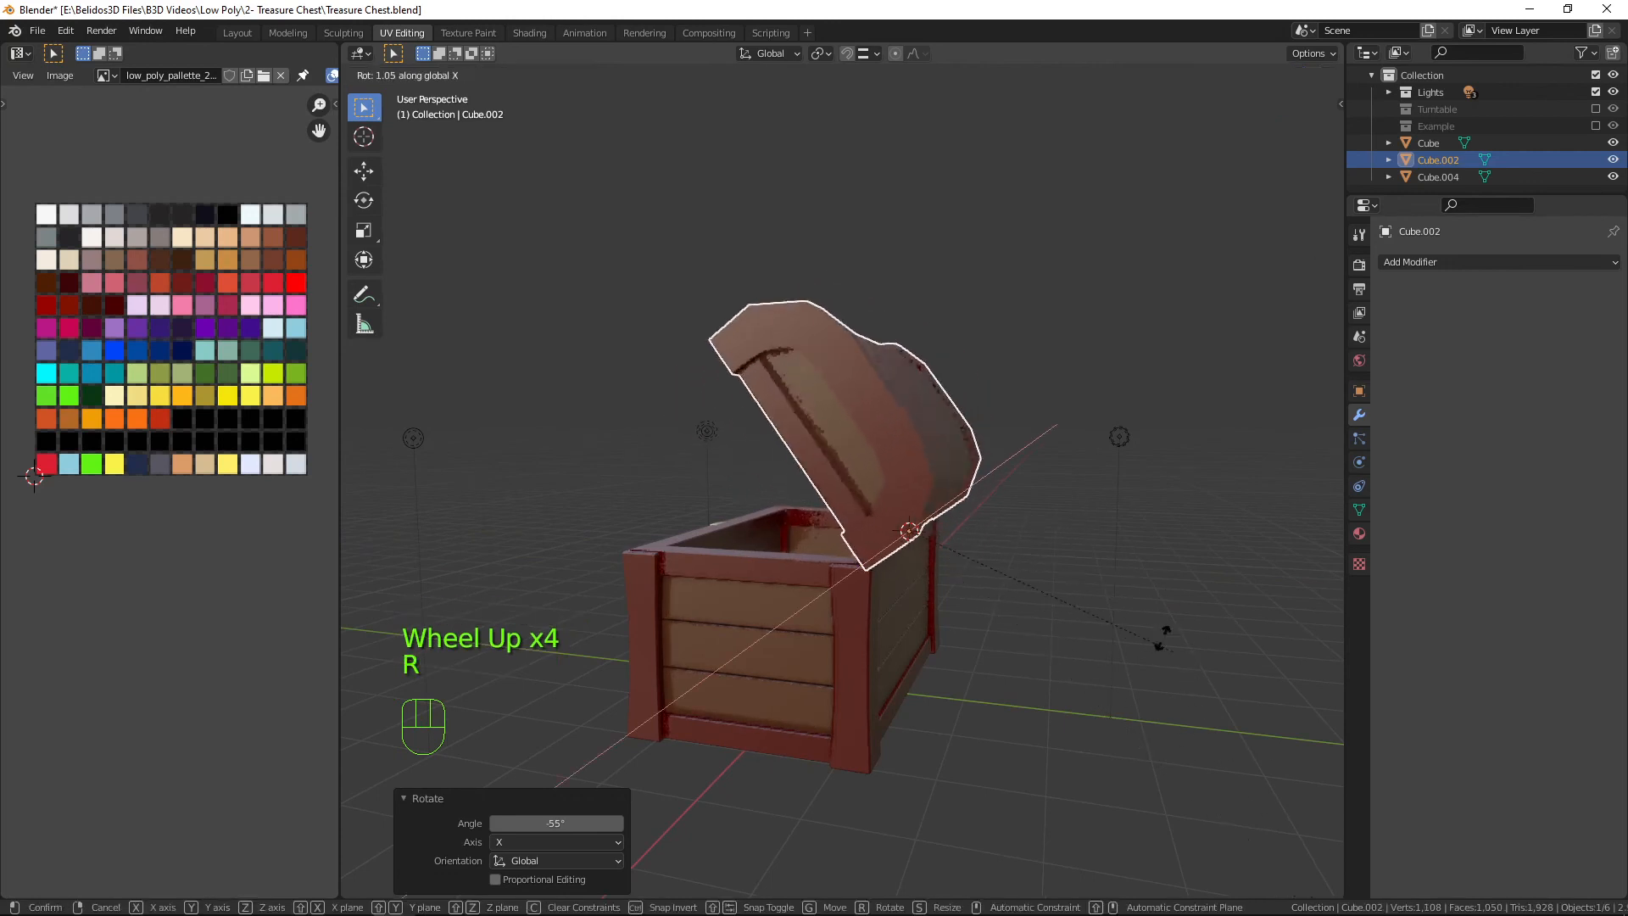
pyautogui.rightClick(1033, 485)
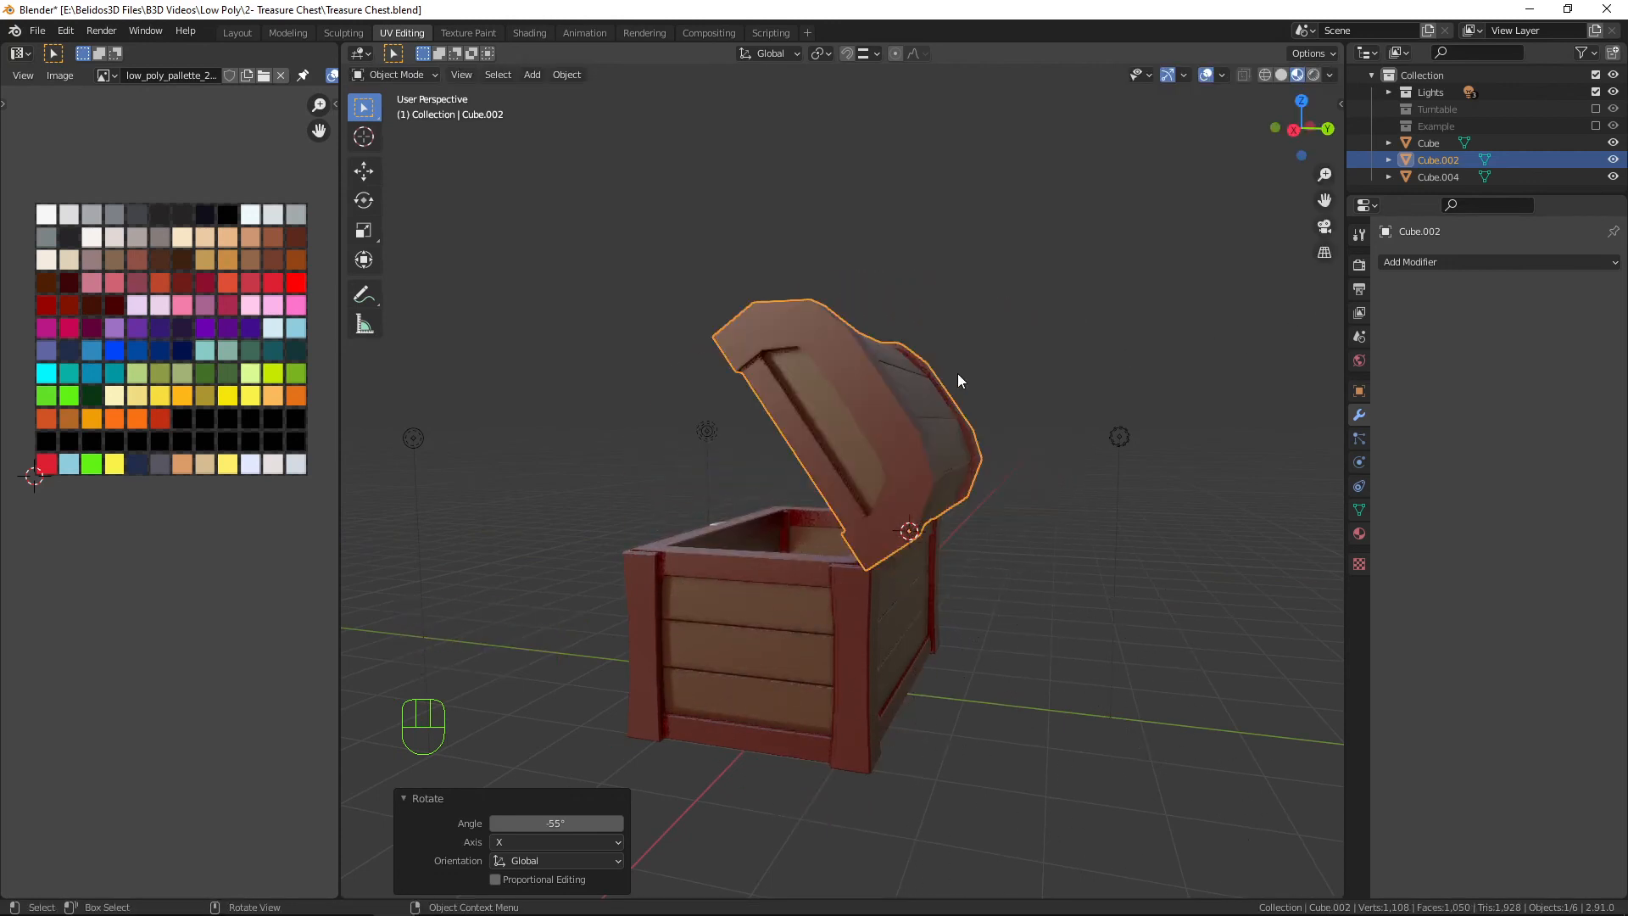
pyautogui.press('alt')
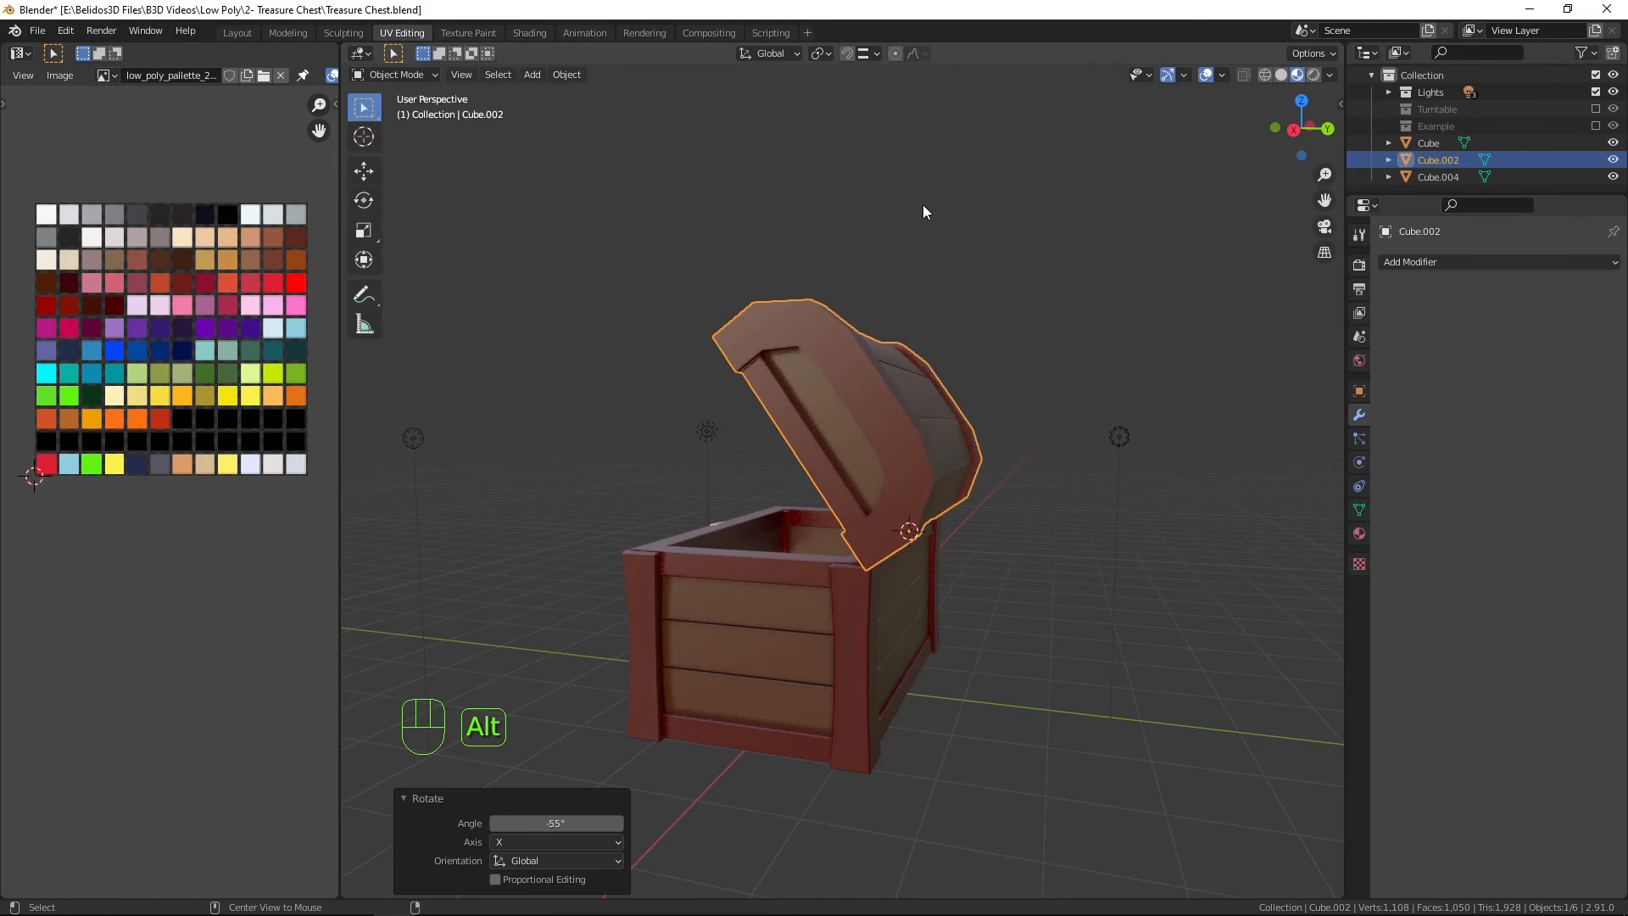
pyautogui.hotkey('alt', 'r')
# Hide the lid to expose the chest's interior, and reset the 3D cursor to the world origin.
pyautogui.moveTo(922, 206); pyautogui.dragTo(958, 602, button='middle')
pyautogui.scroll(2, 984, 390)
pyautogui.press('h')
pyautogui.press('shift')
pyautogui.moveTo(958, 602); pyautogui.dragTo(908, 636, button='middle')
pyautogui.press('shift')
pyautogui.keyDown('shift'); pyautogui.moveTo(854, 566); pyautogui.dragTo(938, 552, button='middle'); pyautogui.keyUp('shift')
pyautogui.press('shift')
pyautogui.hotkey('shift', 'c')
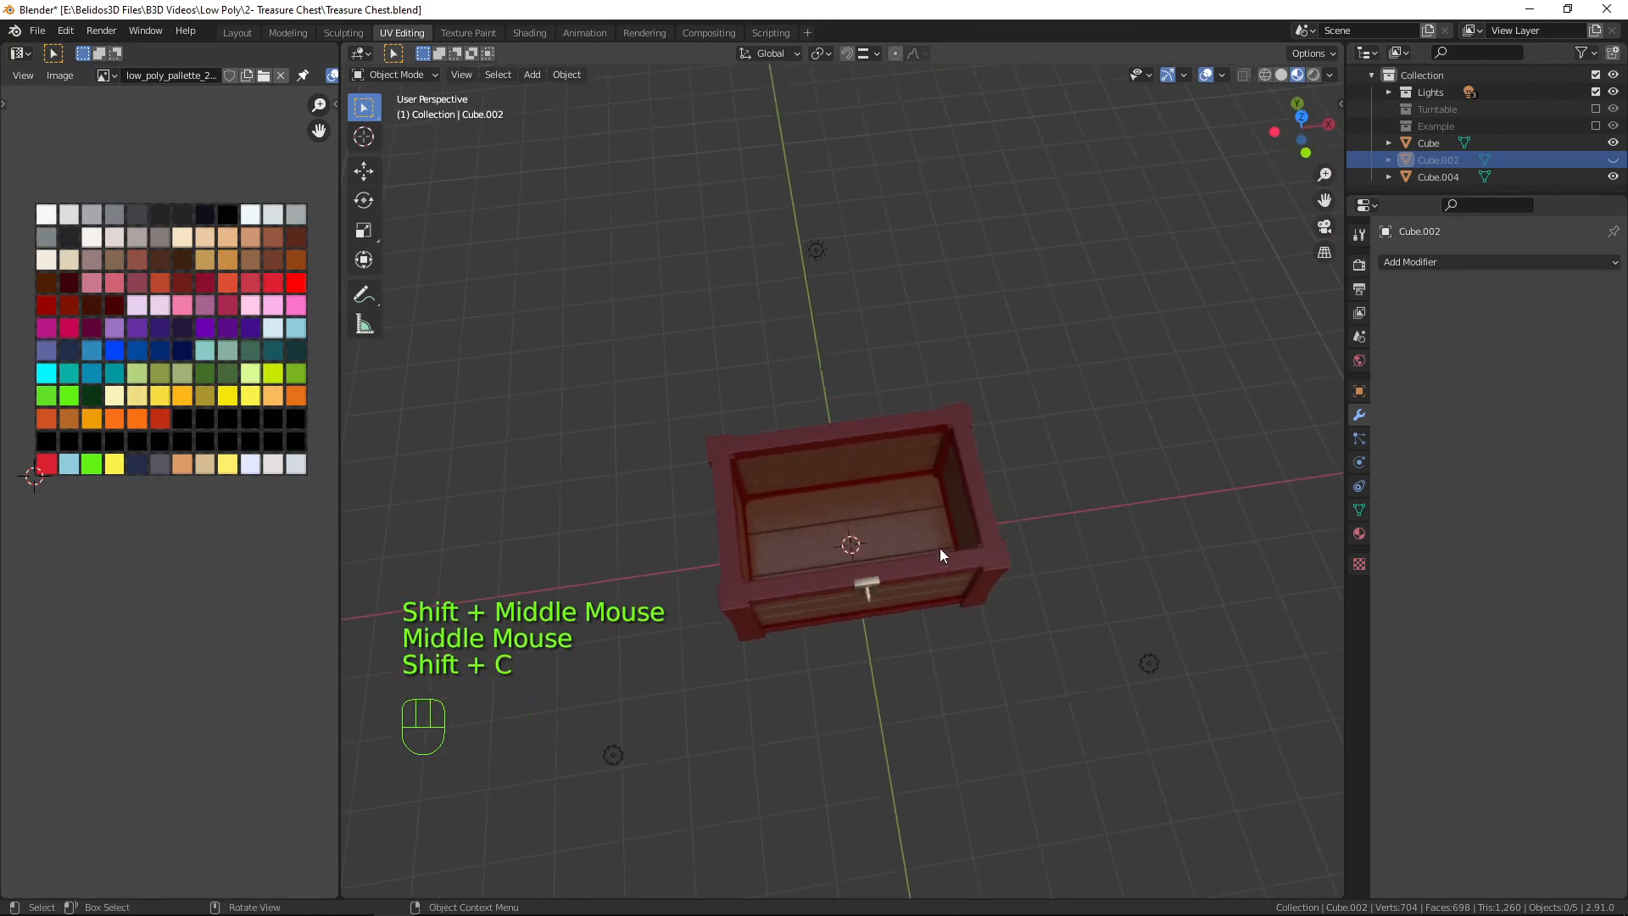
# In top view, add a 2 m plane at the world origin and assign it the Palette material.
pyautogui.press('KP_7')
pyautogui.scroll(4, 845, 494)
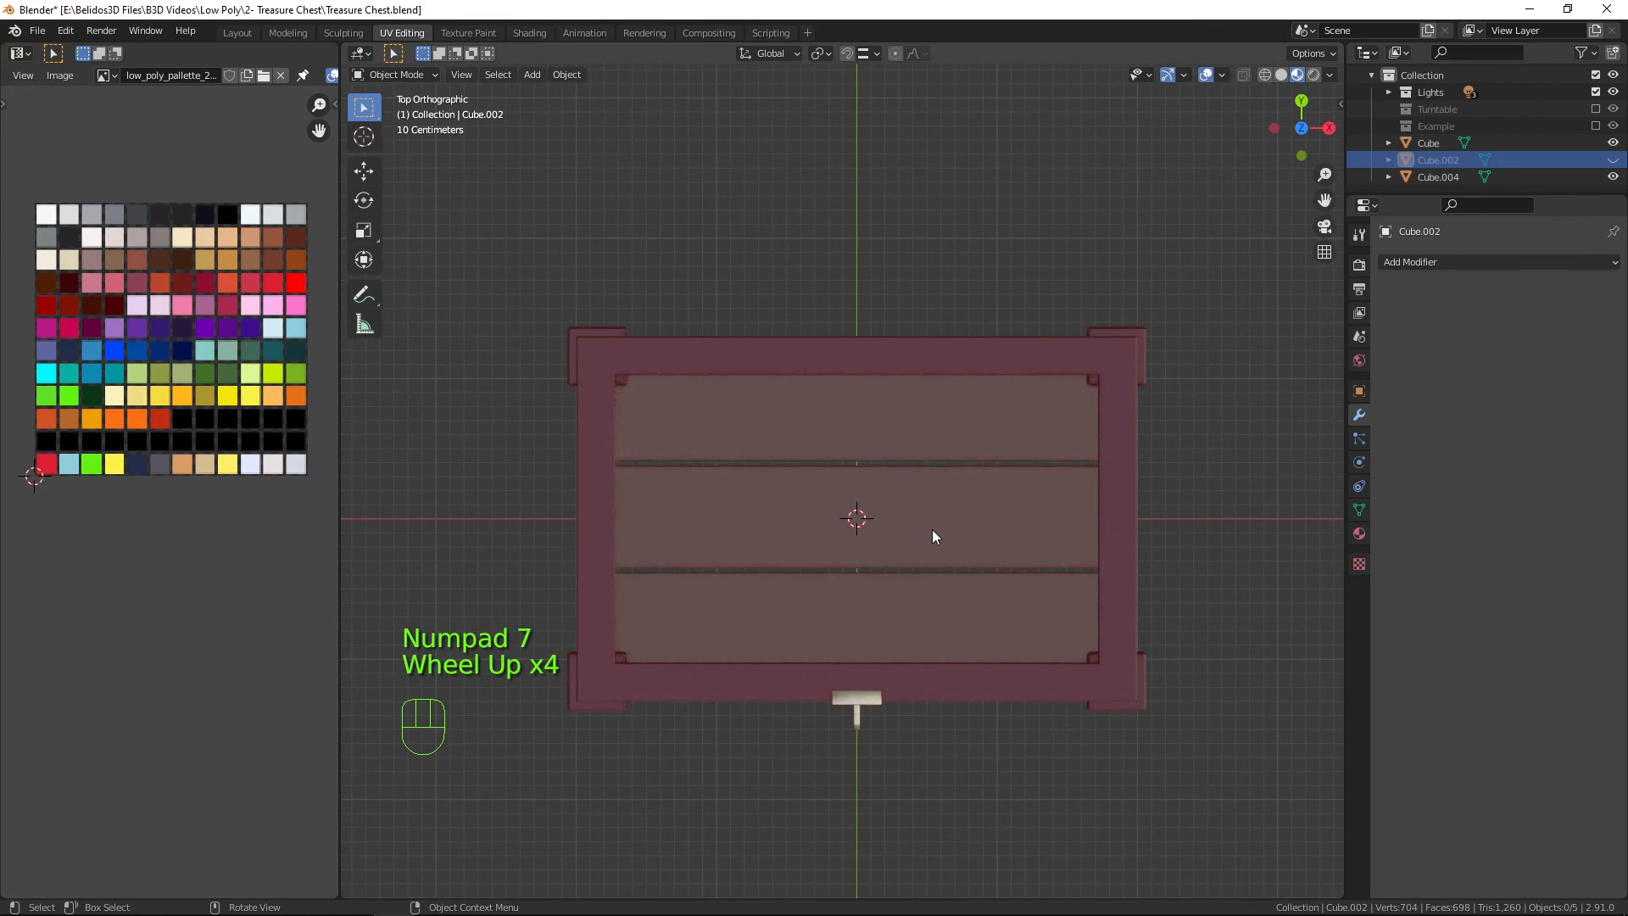
pyautogui.hotkey('shift', 'a')
pyautogui.moveTo(933, 530)
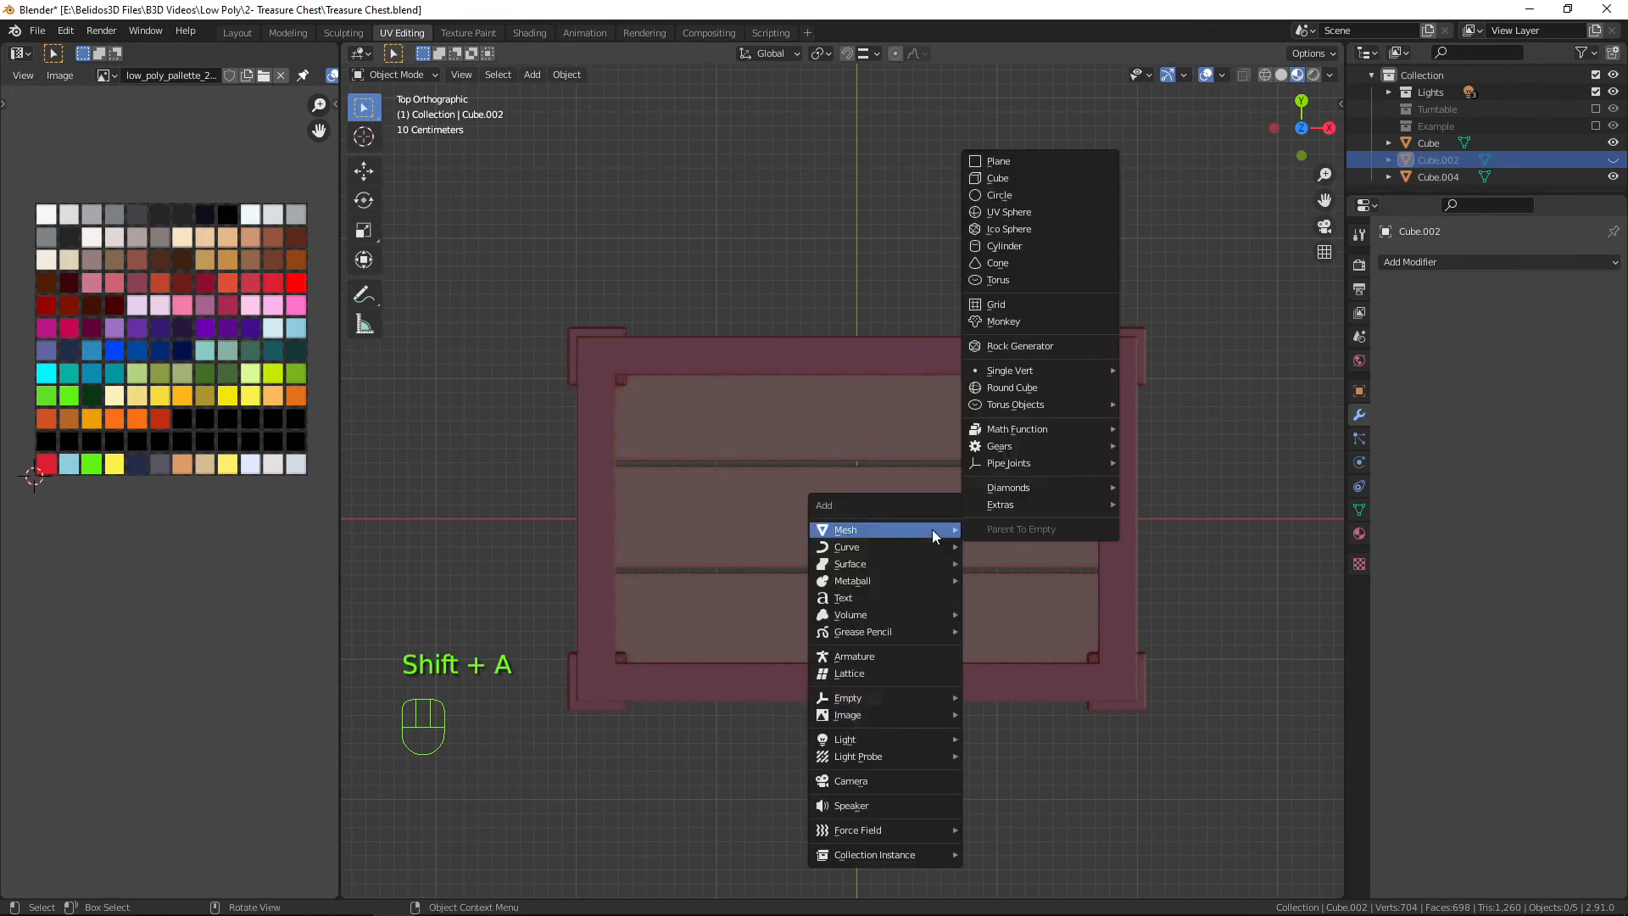
pyautogui.click(1056, 165)
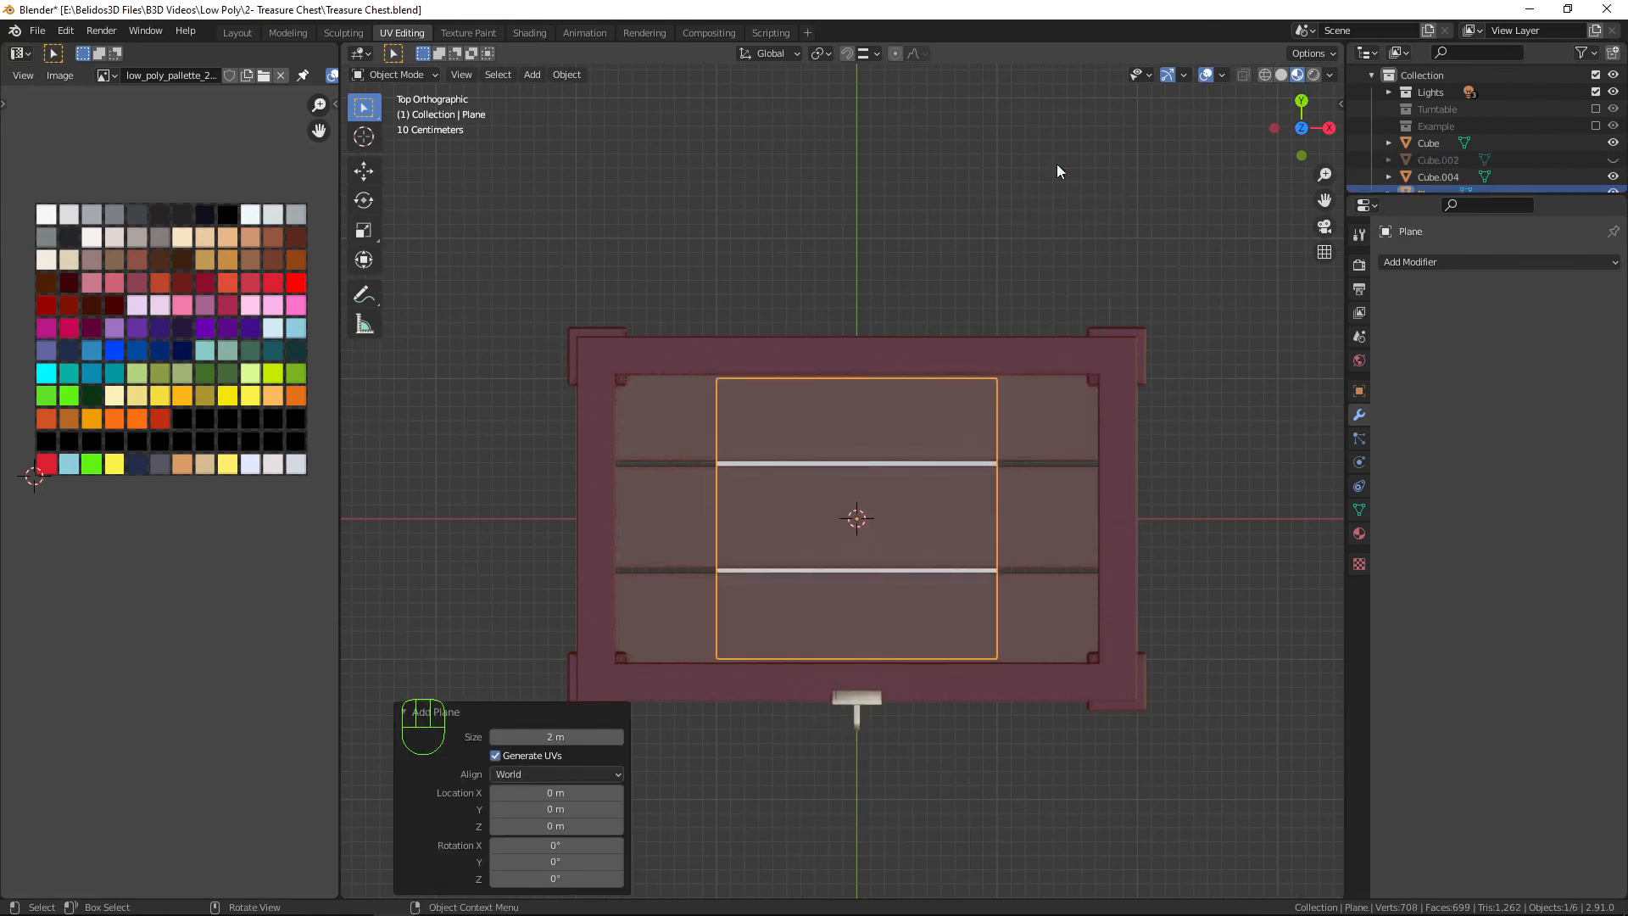
pyautogui.click(1358, 533)
pyautogui.click(1391, 334)
pyautogui.click(1419, 360)
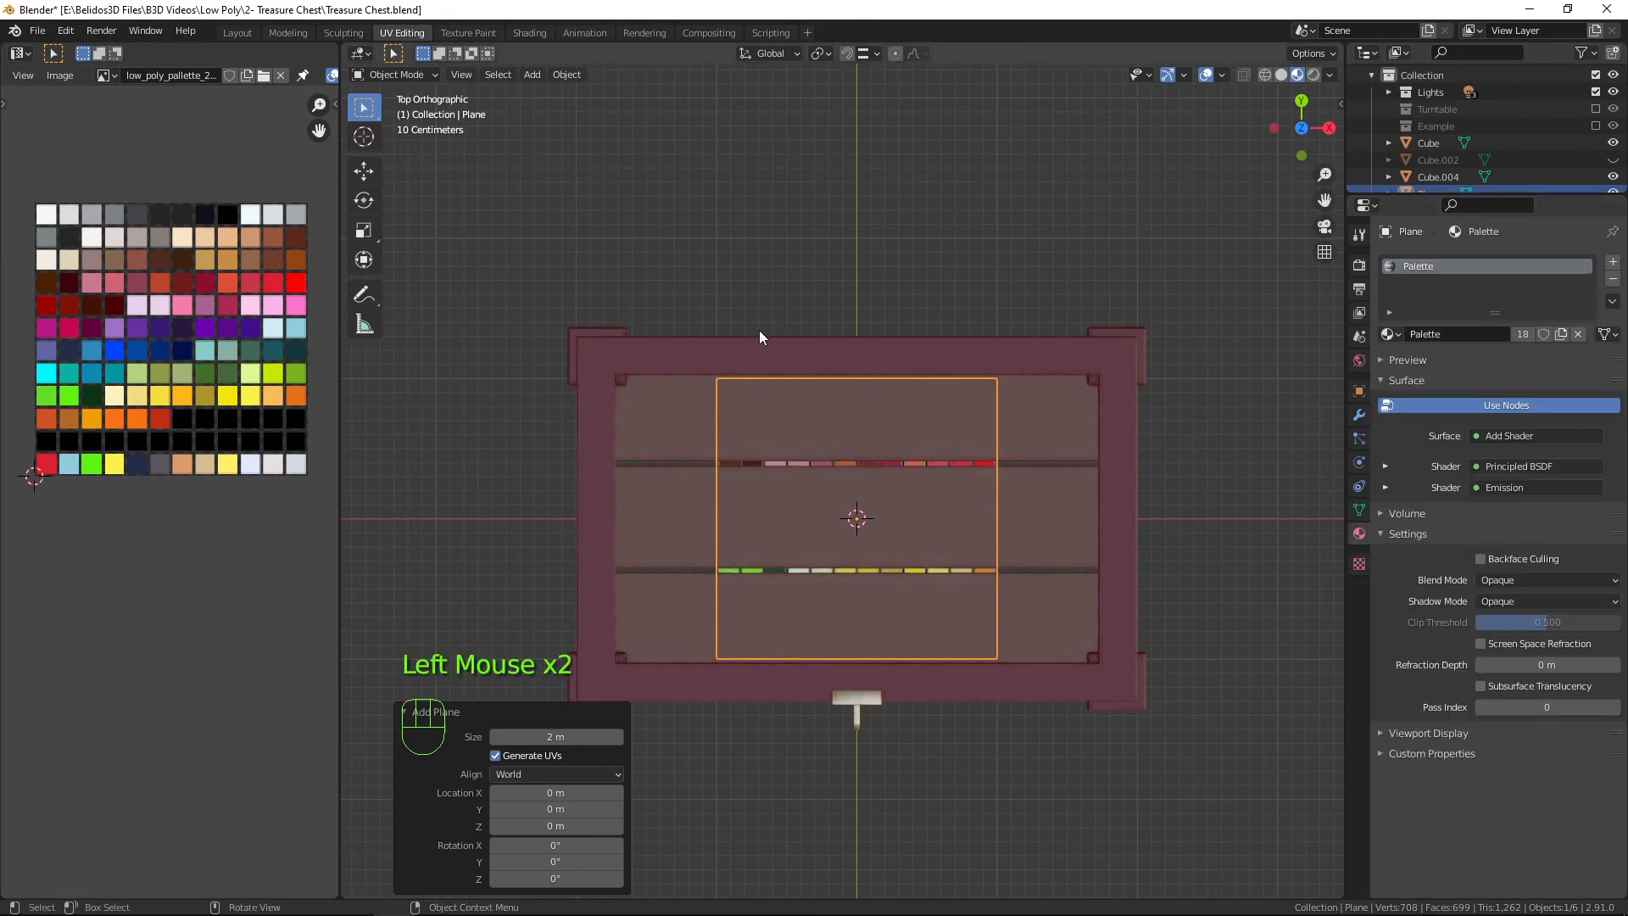
# Unwrap the whole plane in Edit Mode, scale its UVs to 0, and place them on the palette's bottom-row yellow swatch.
pyautogui.press('Tab')
pyautogui.press('a')
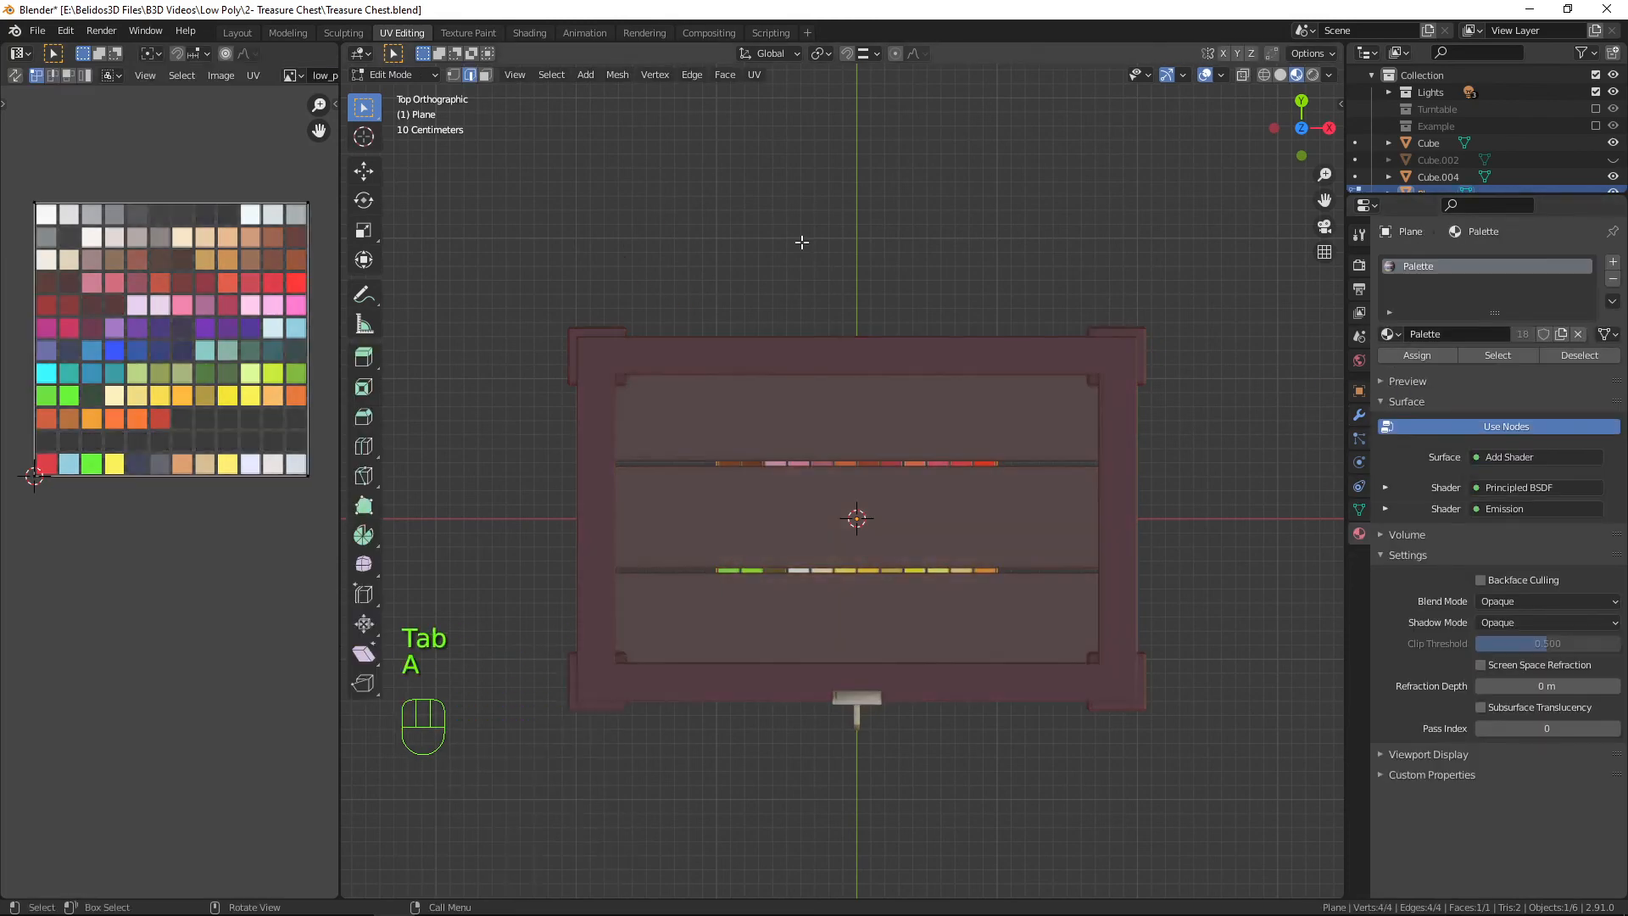
pyautogui.press('u')
pyautogui.click(800, 240)
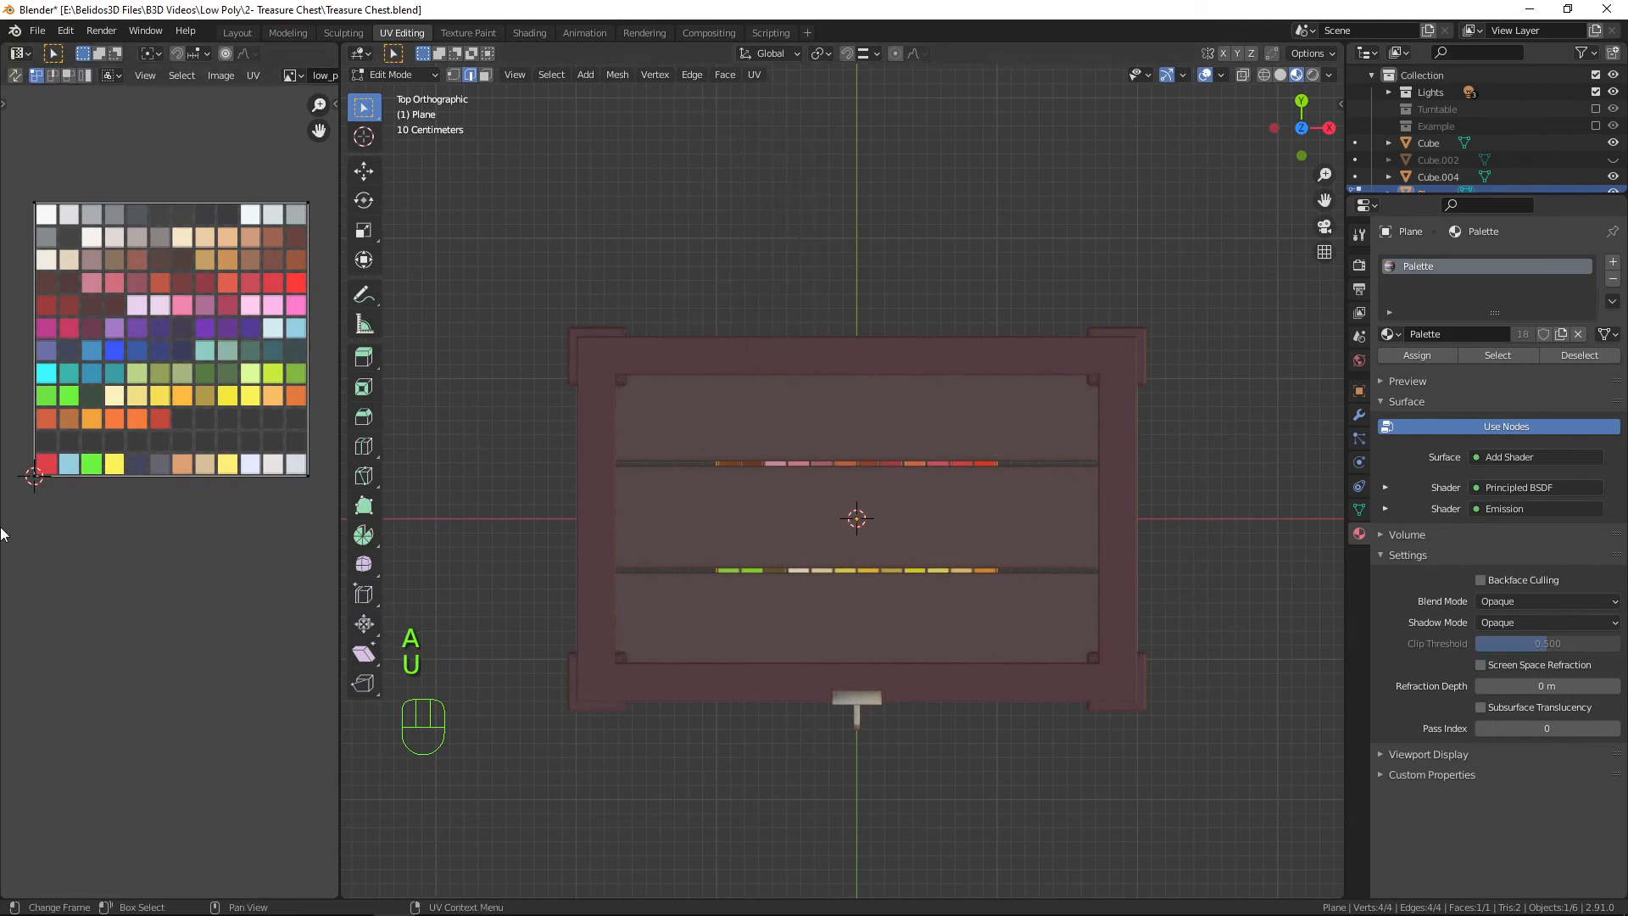
pyautogui.press('a')
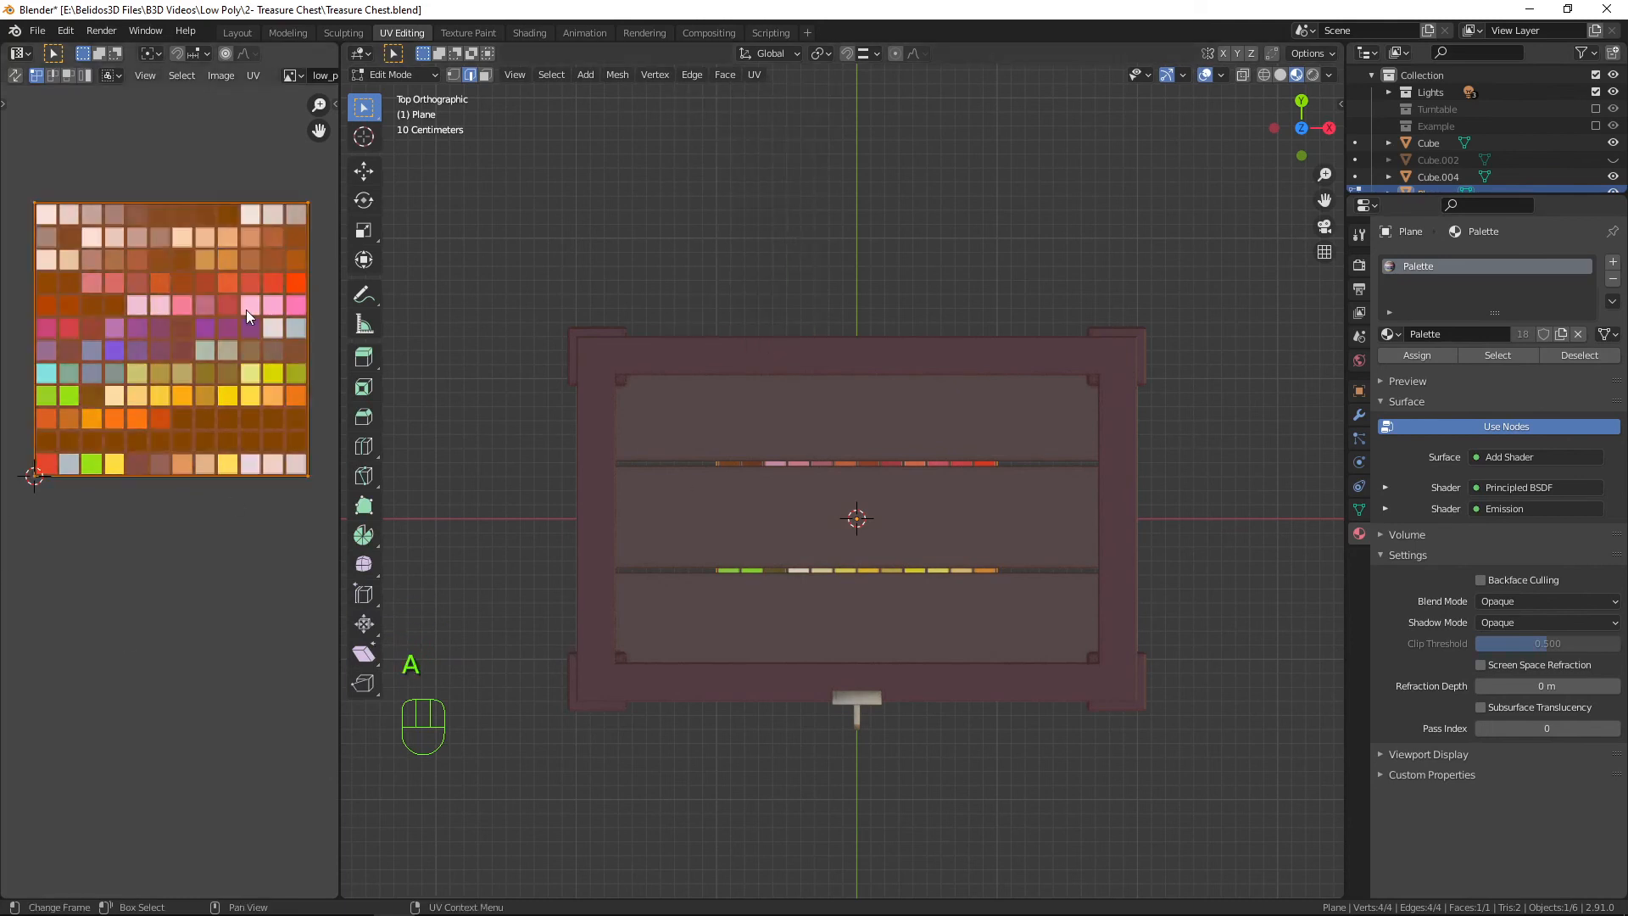
pyautogui.press('s')
pyautogui.press('0')
pyautogui.press('Return')
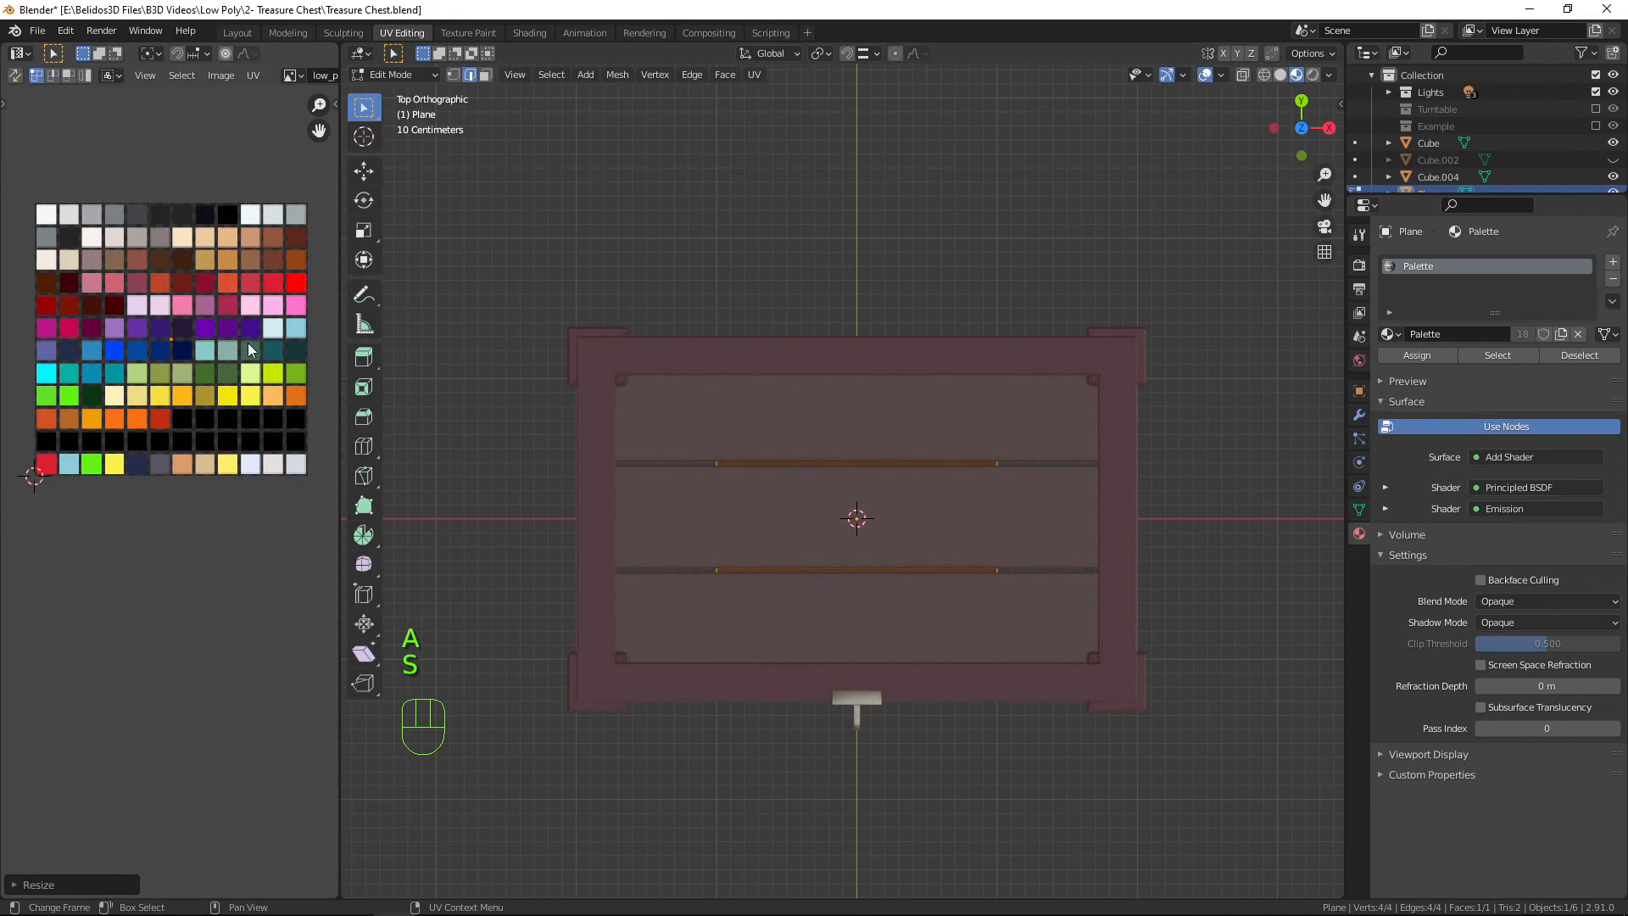
pyautogui.press('g')
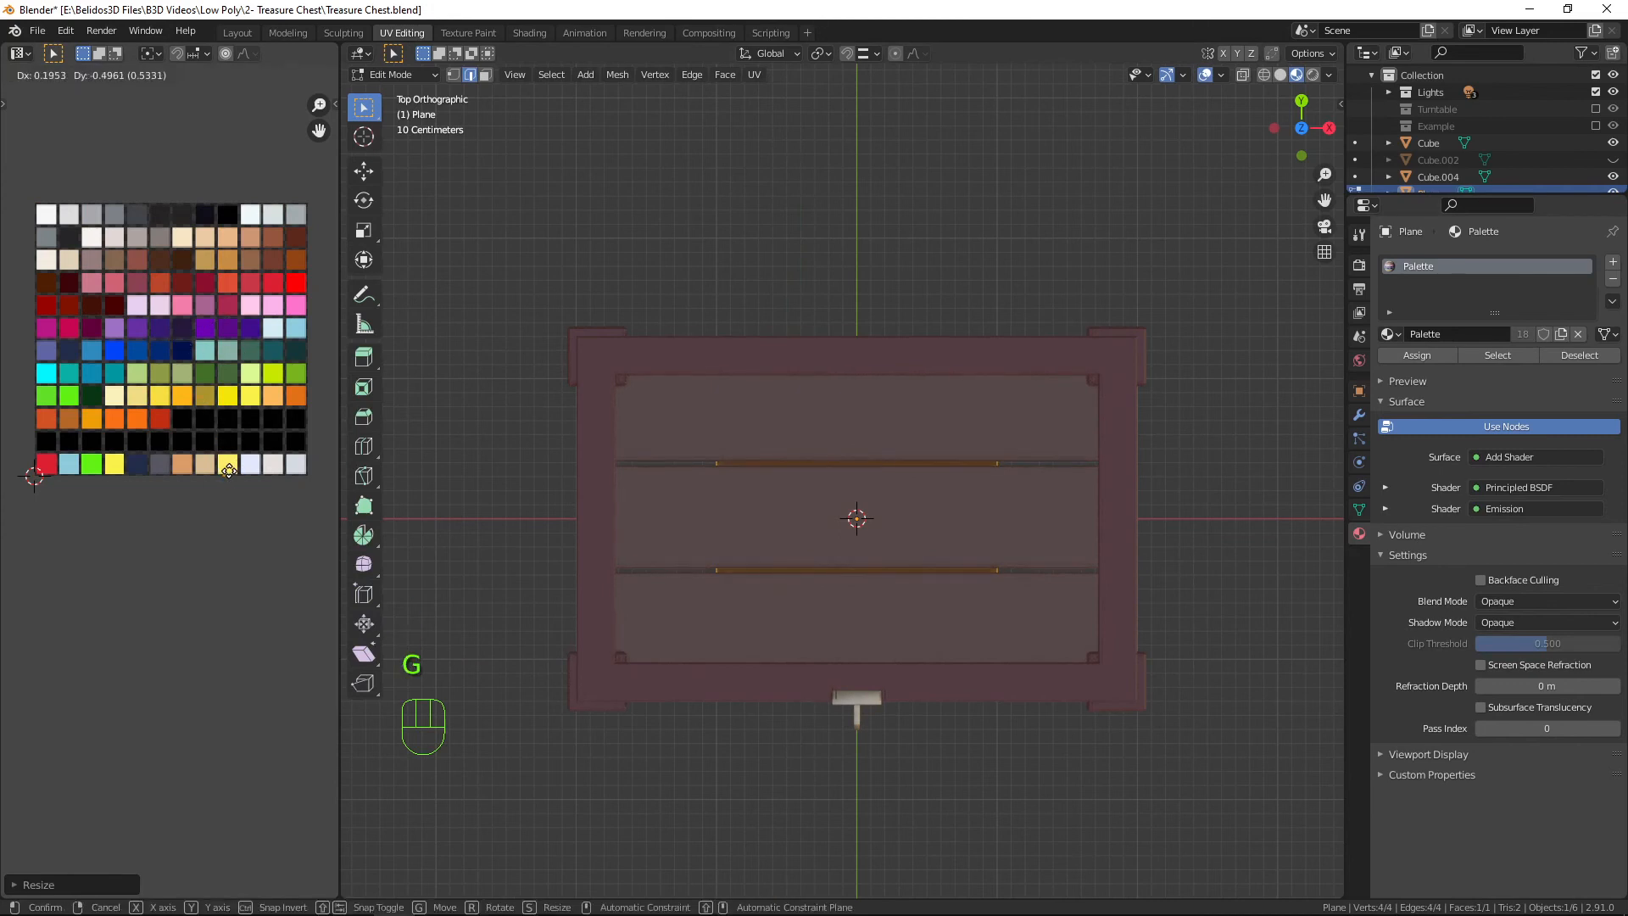
pyautogui.click(229, 471)
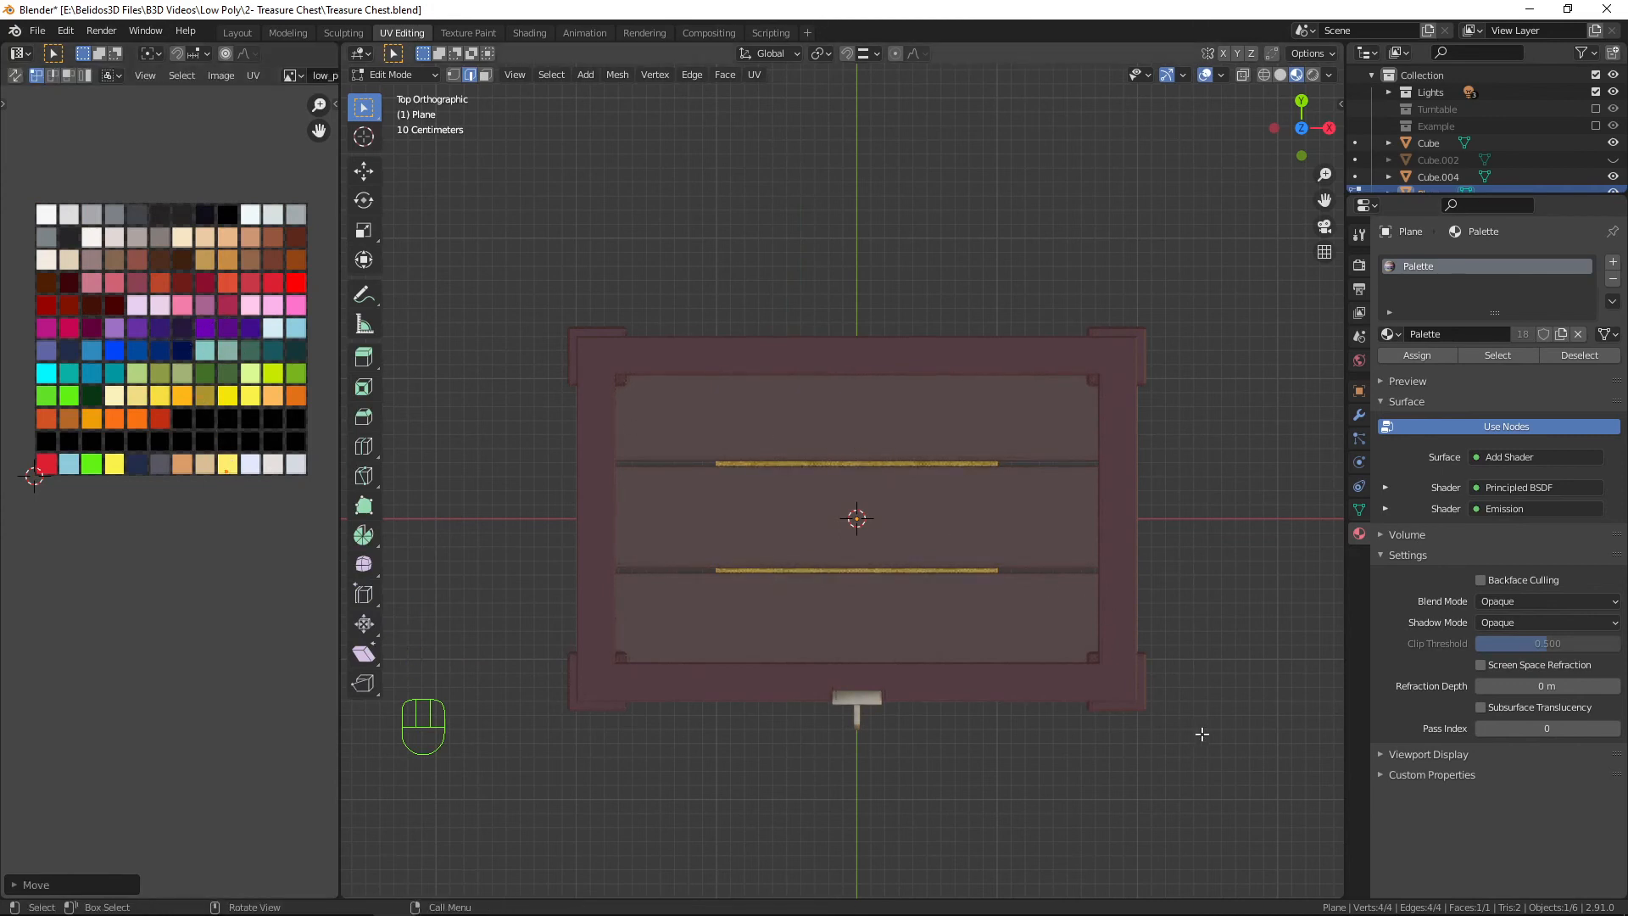
# Raise the plane inside the chest along Z in two moves of about 0.323 m and 1.33 m.
pyautogui.press('g')
pyautogui.press('z')
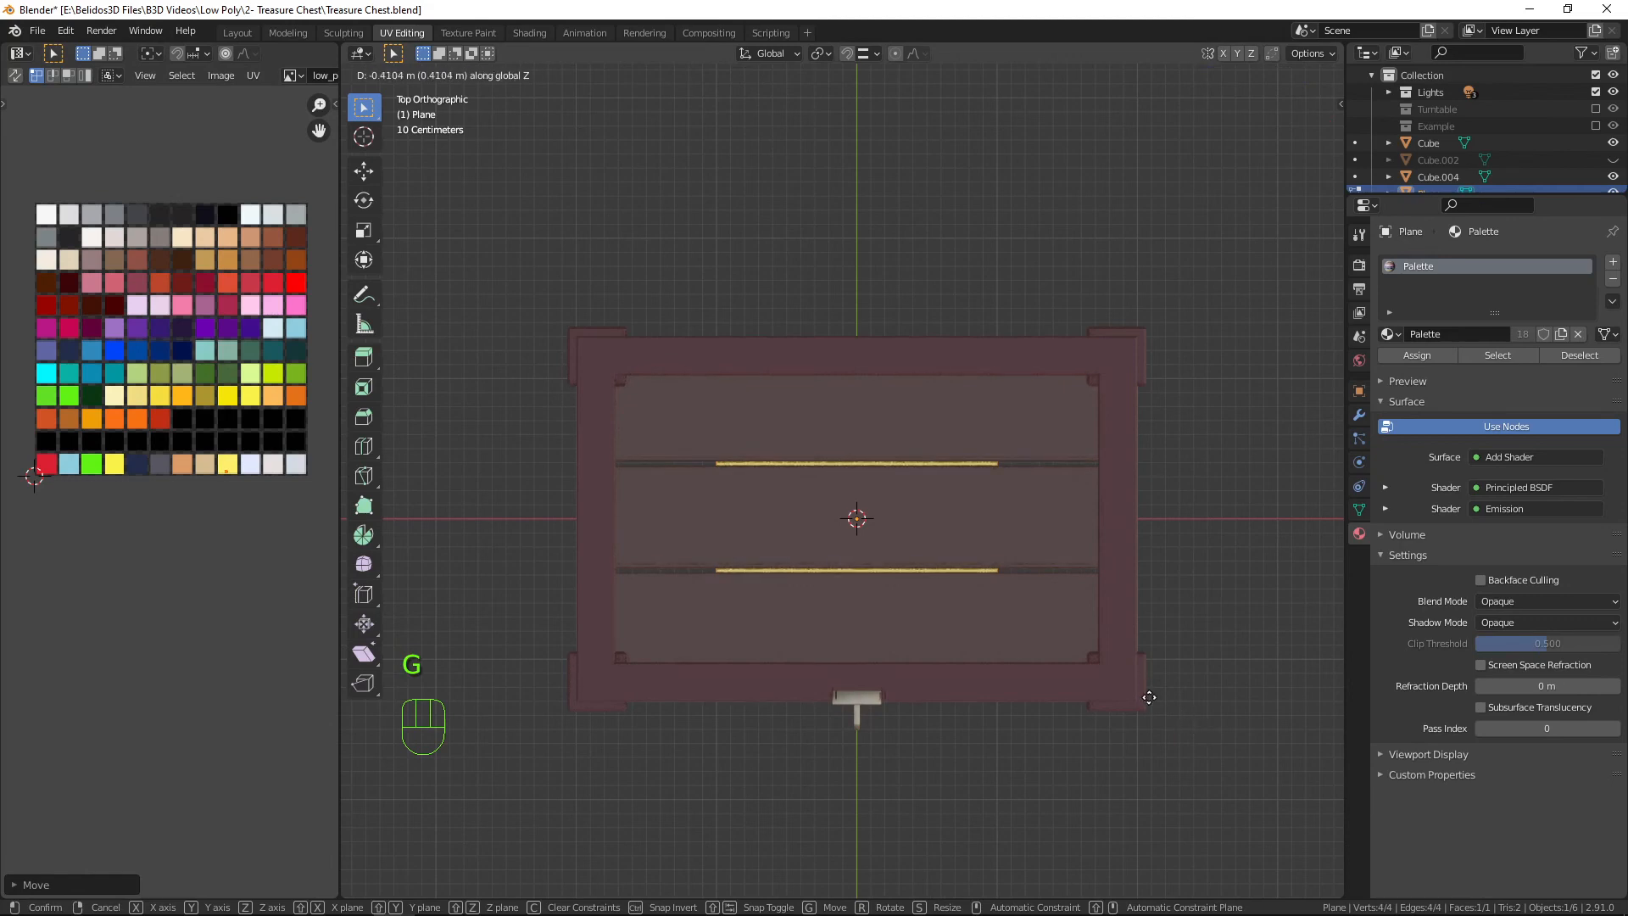
pyautogui.click(1174, 767)
pyautogui.moveTo(1174, 766); pyautogui.dragTo(1248, 653, button='middle')
pyautogui.press('g')
pyautogui.press('z')
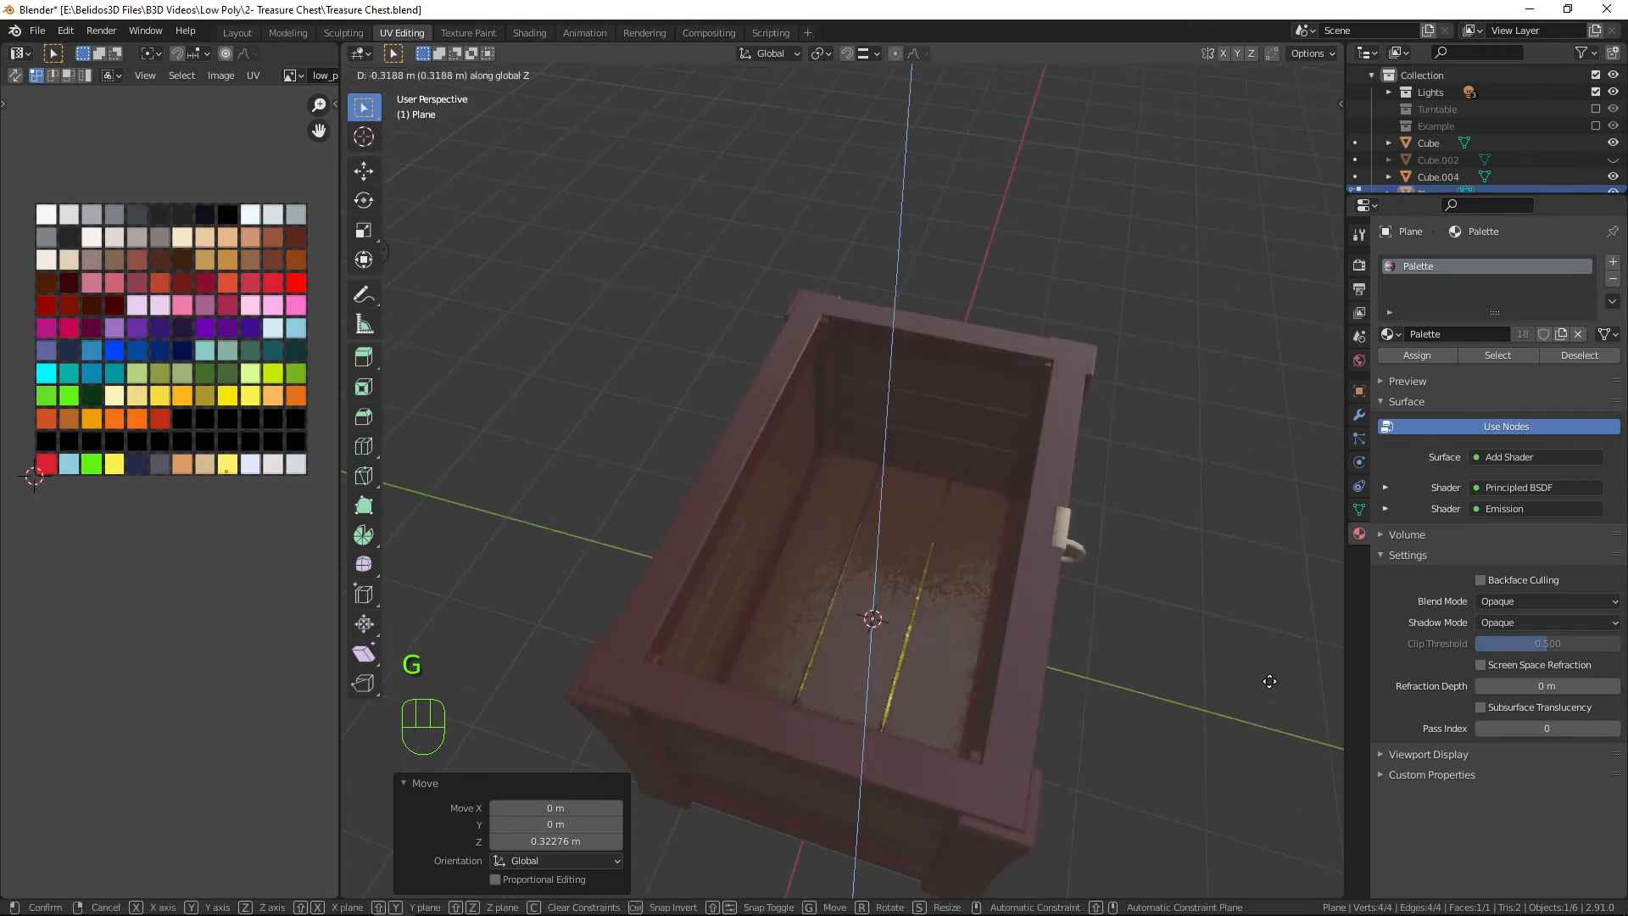
pyautogui.click(1218, 563)
# In top wireframe view, scale the plane by about 1.114 overall and 1.628 along X to fill the chest's interior, and restore shading.
pyautogui.press('KP_7')
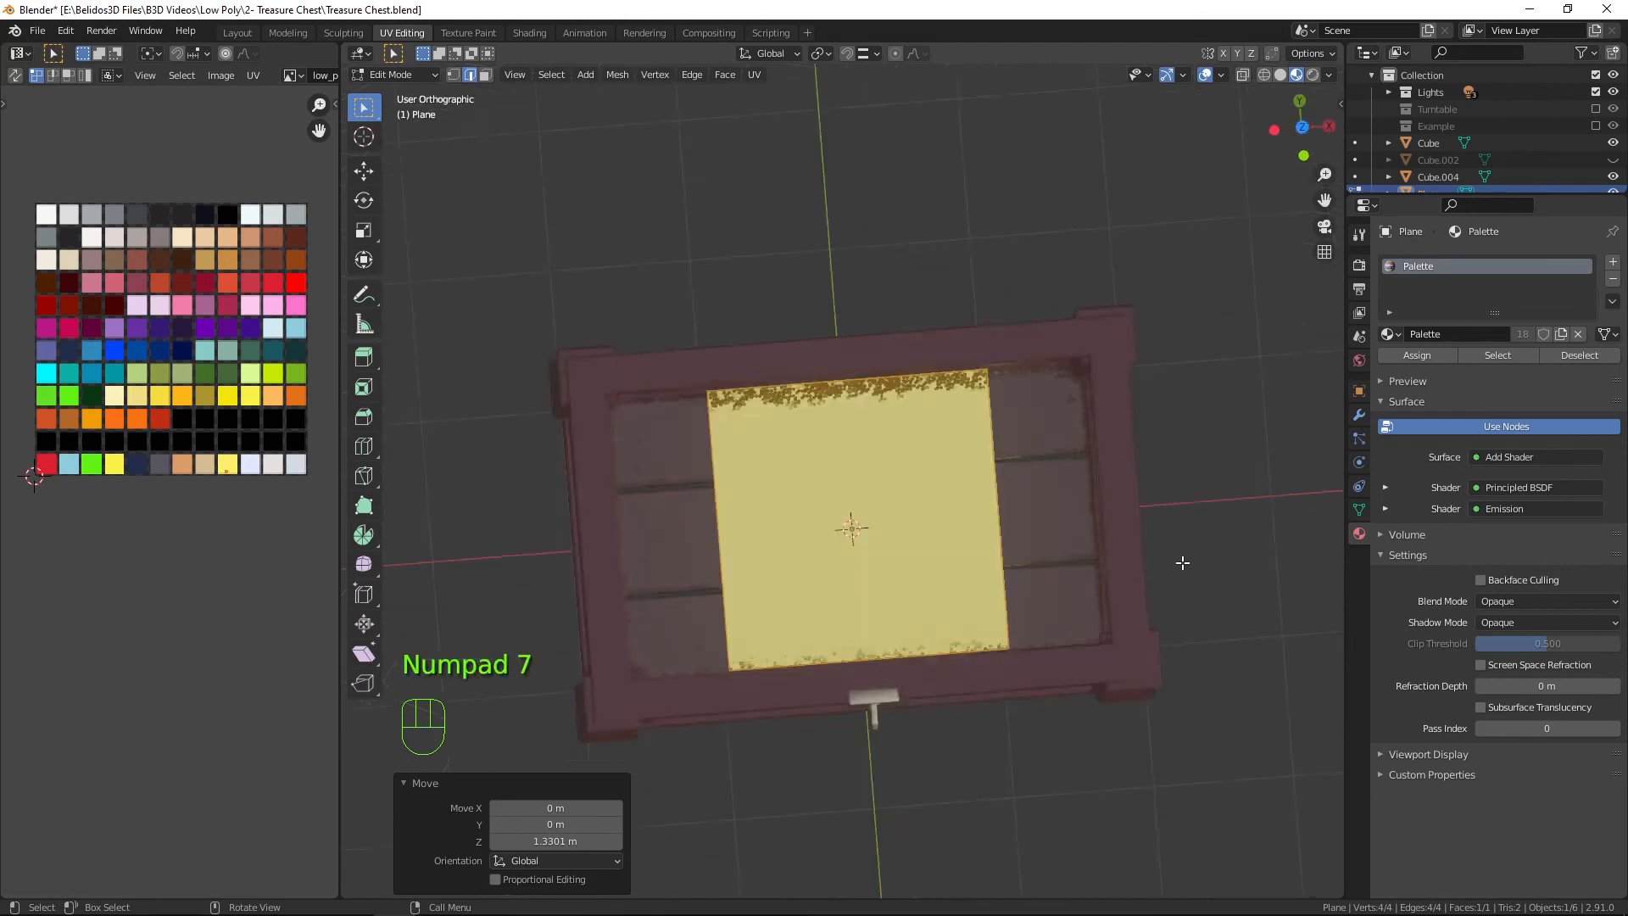
pyautogui.press('shift')
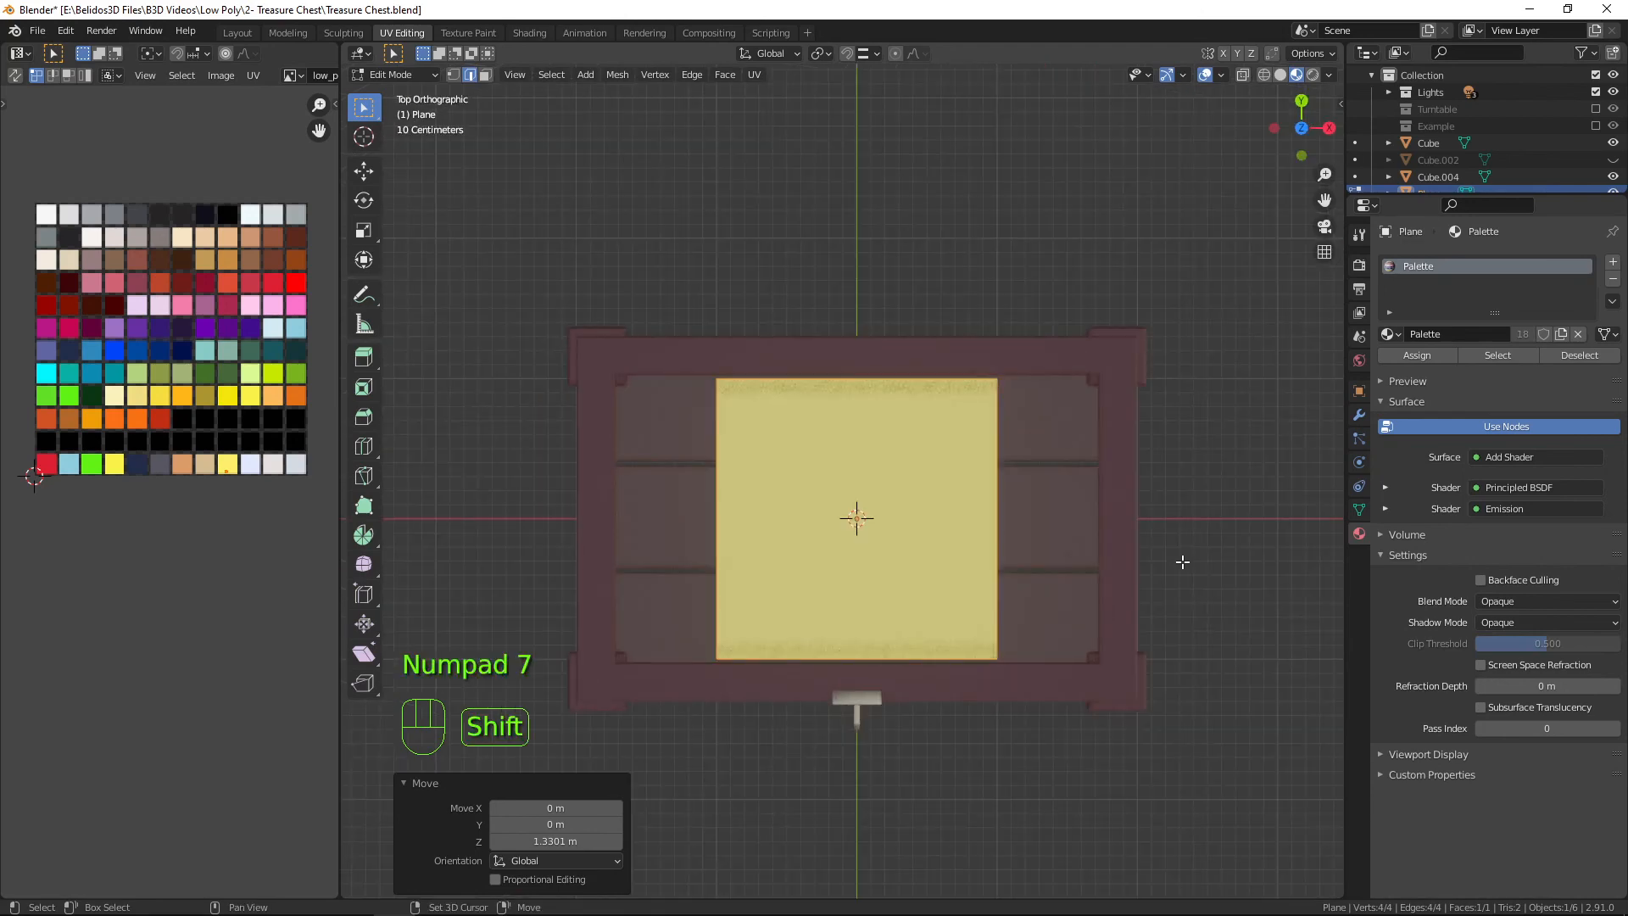
pyautogui.hotkey('shift', 'z')
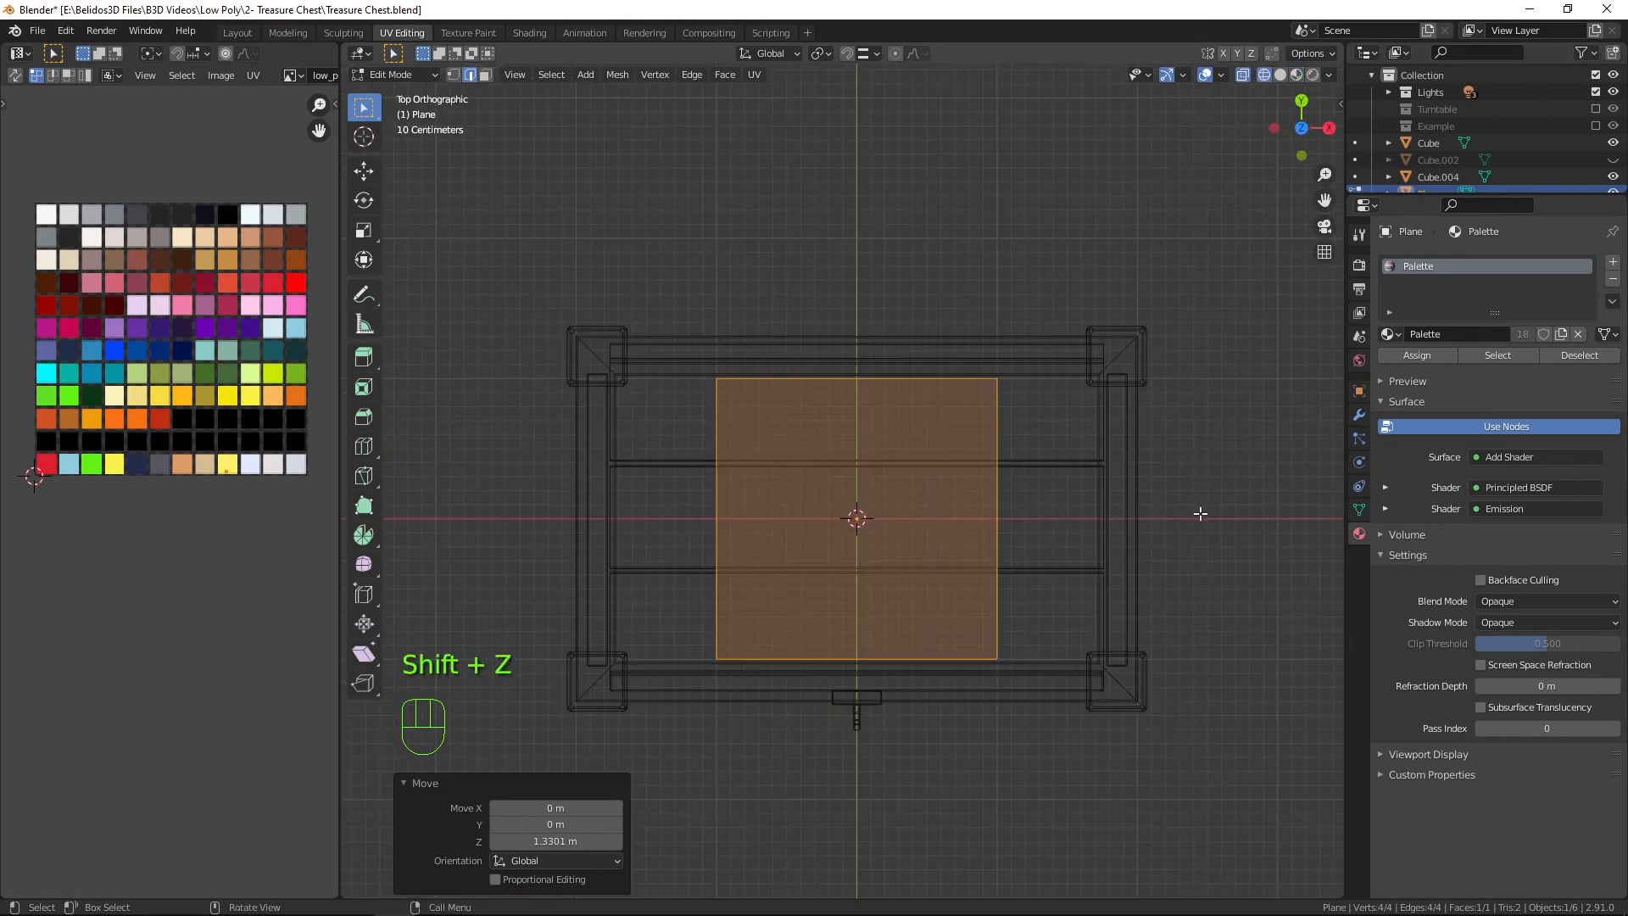
pyautogui.press('s')
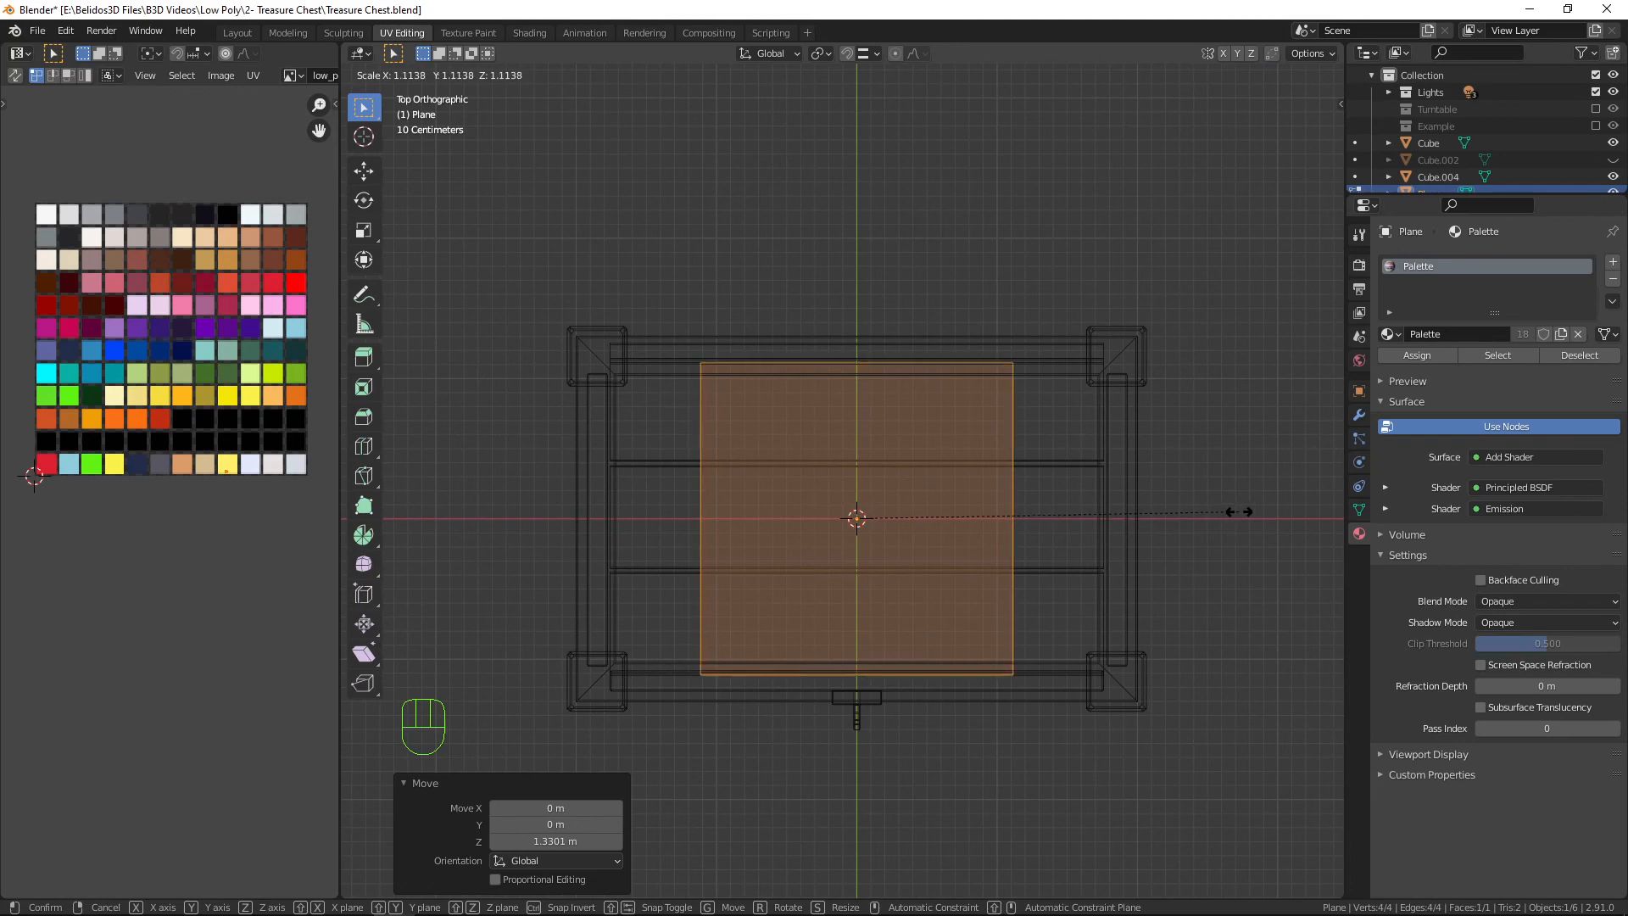
pyautogui.click(1237, 511)
pyautogui.press('s')
pyautogui.press('x')
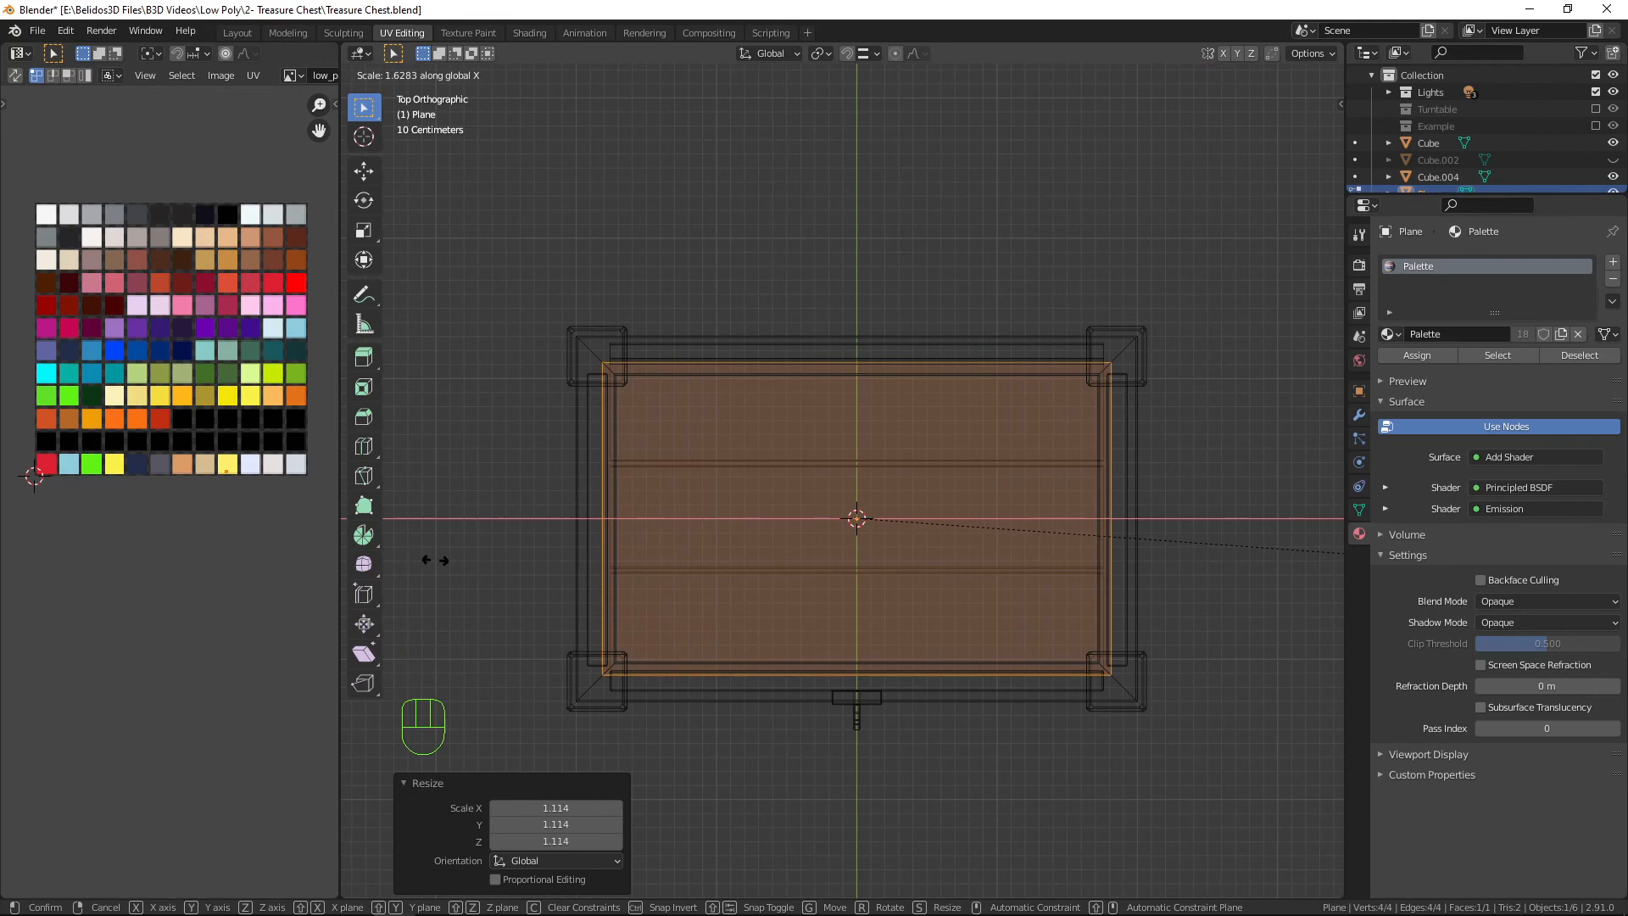
pyautogui.click(434, 559)
pyautogui.hotkey('shift', 'z')
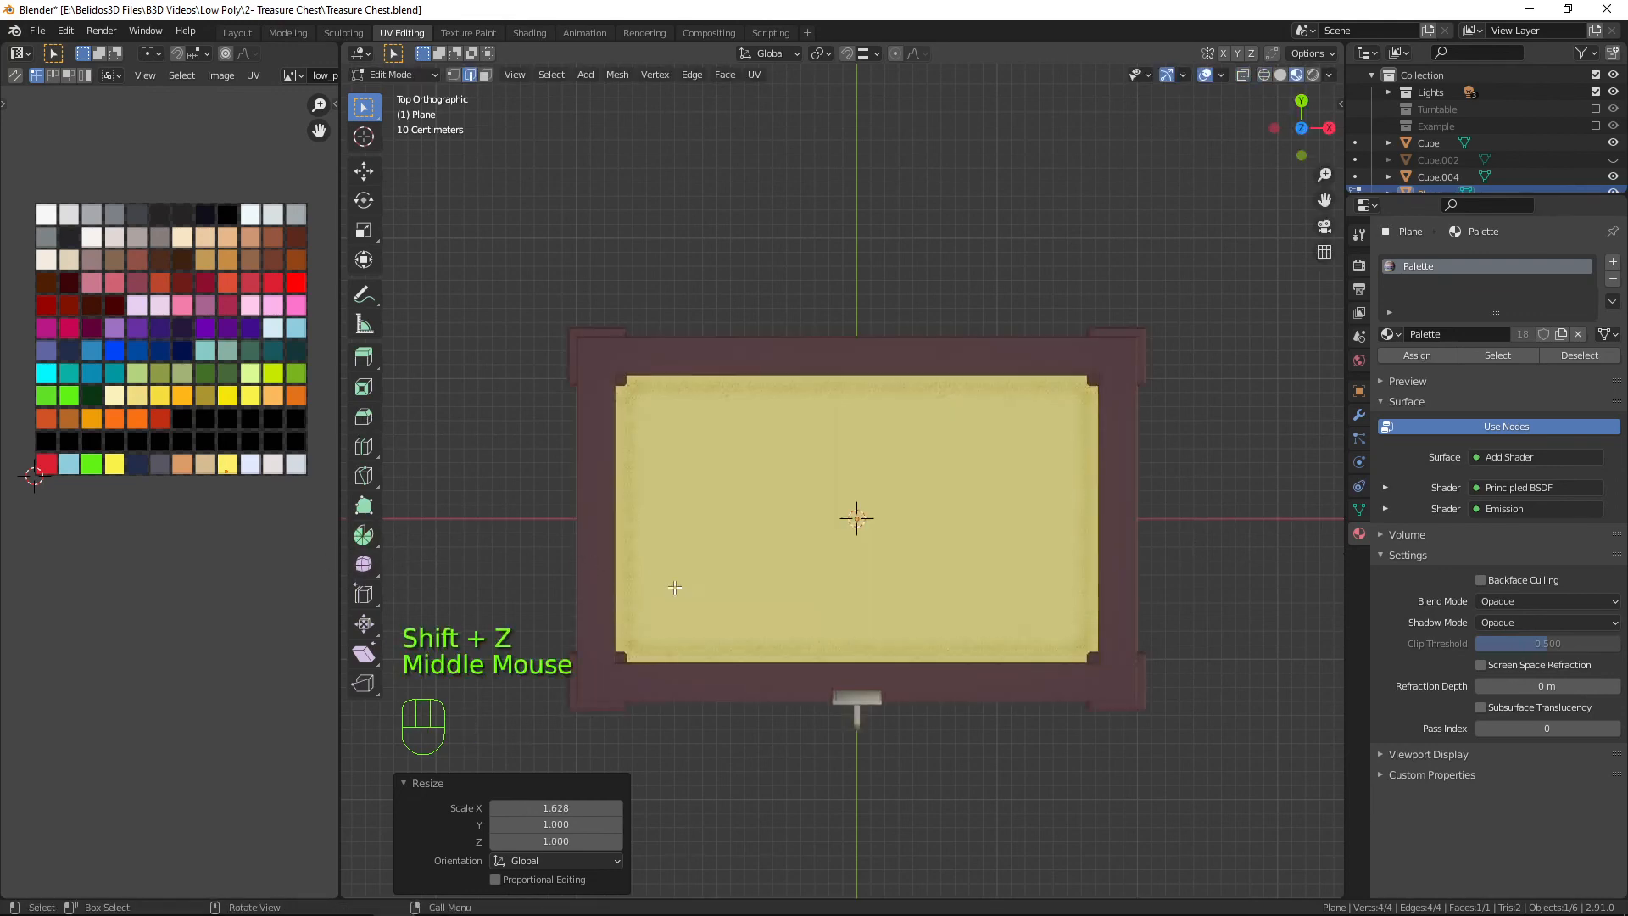
pyautogui.moveTo(675, 586); pyautogui.dragTo(715, 567, button='middle')
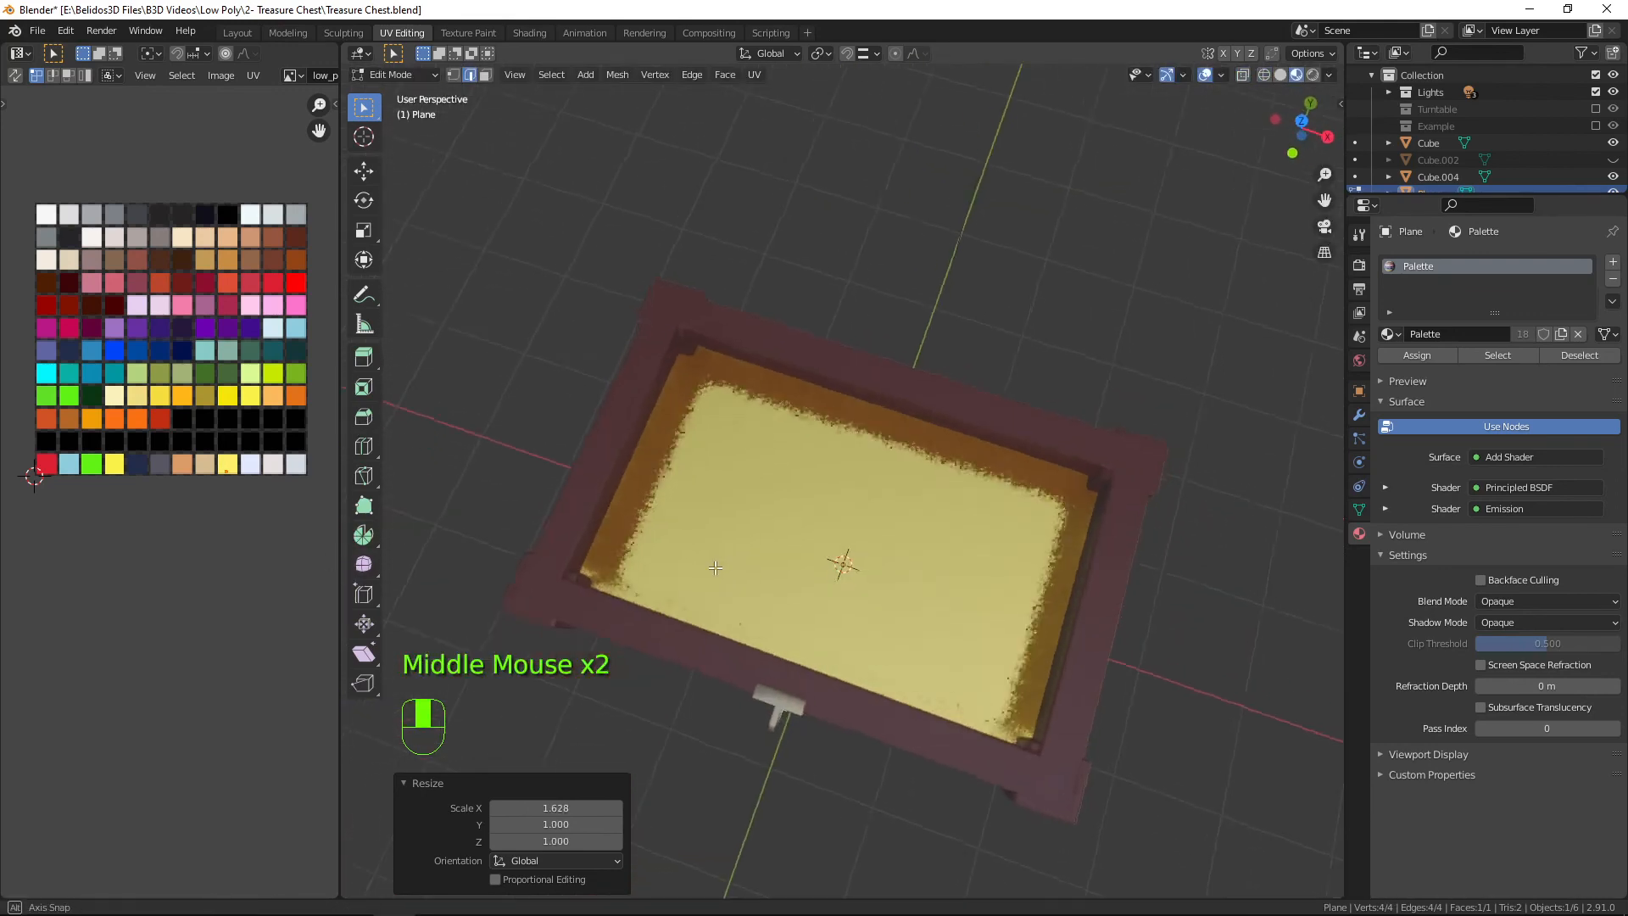
pyautogui.scroll(-1, 725, 564)
pyautogui.press('Tab')
pyautogui.press('Tab')
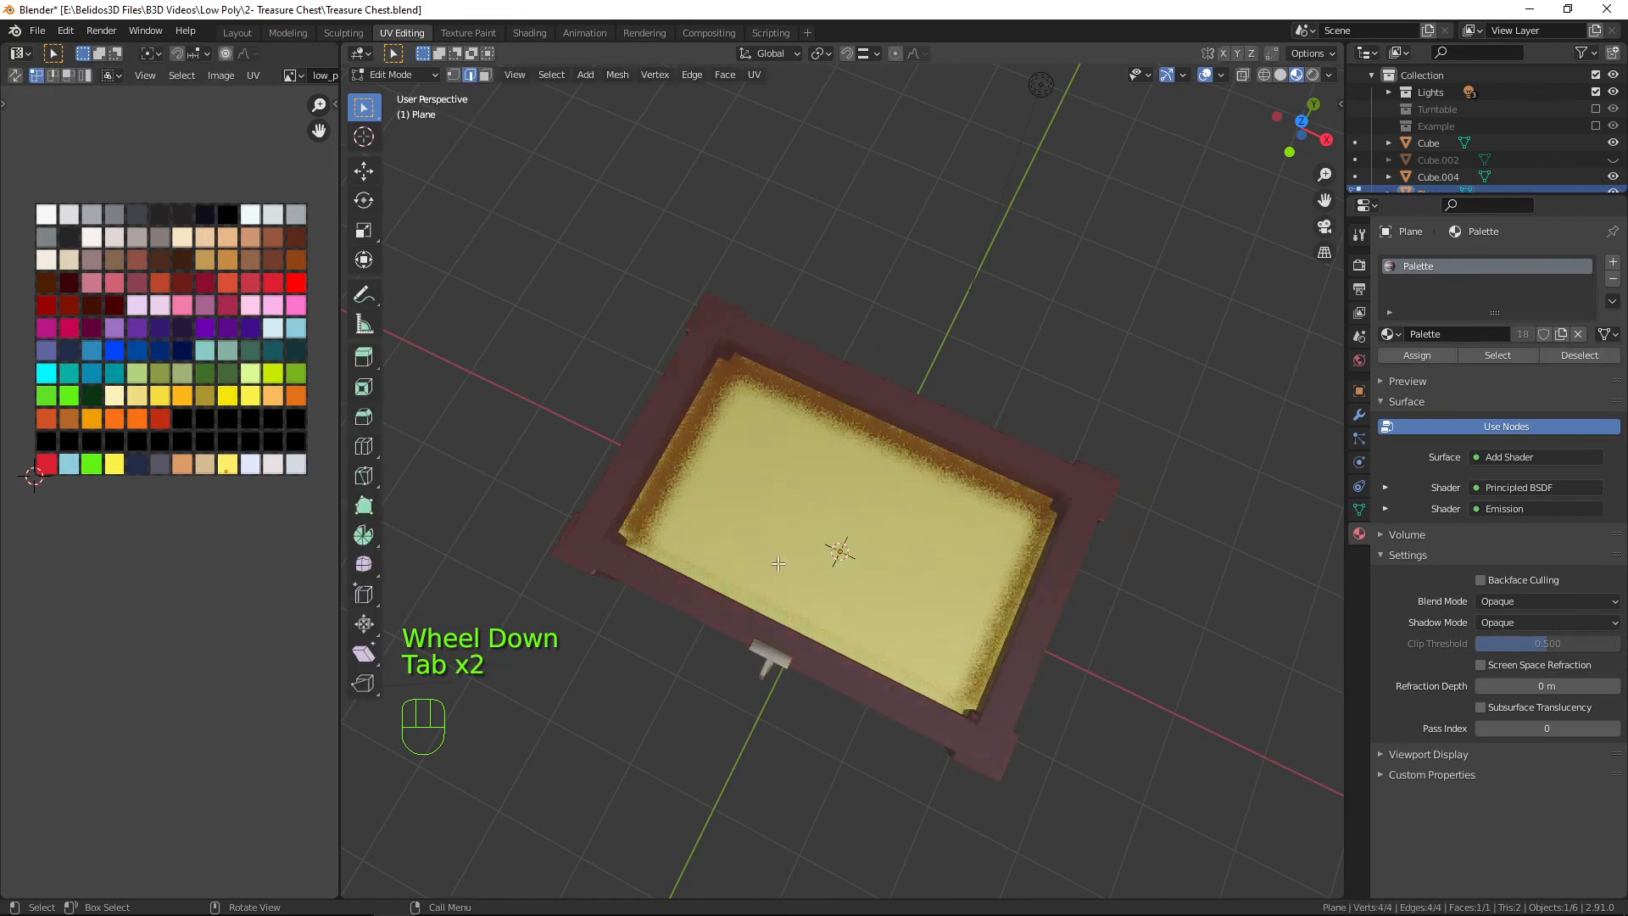
pyautogui.press('a')
pyautogui.click(840, 572)
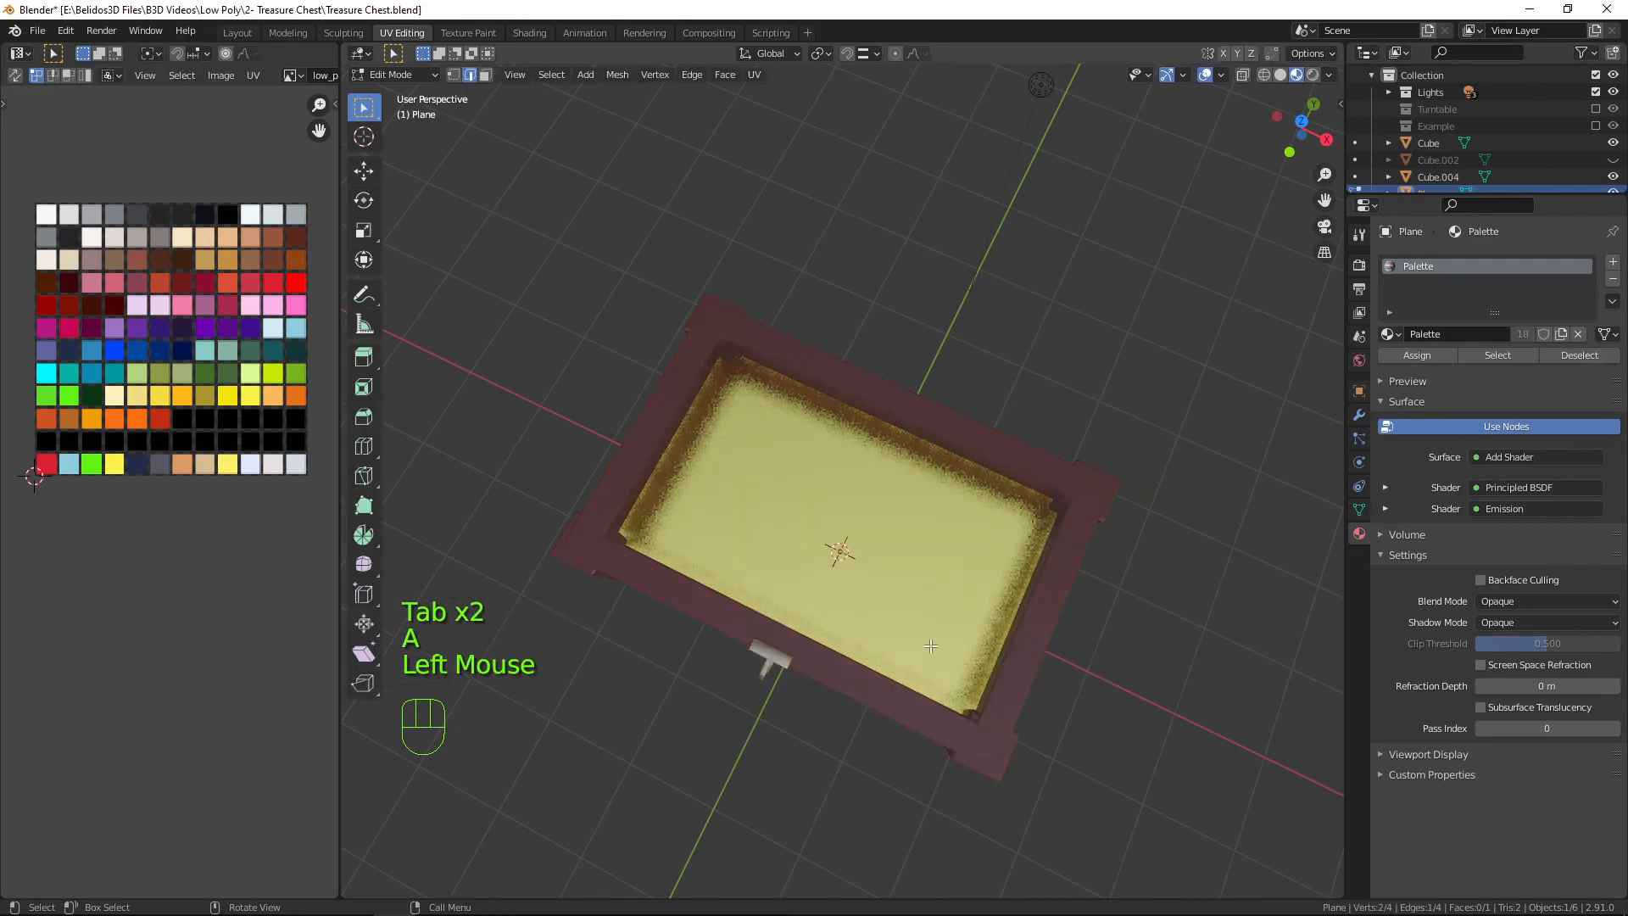
pyautogui.press('g')
pyautogui.press('KP_7')
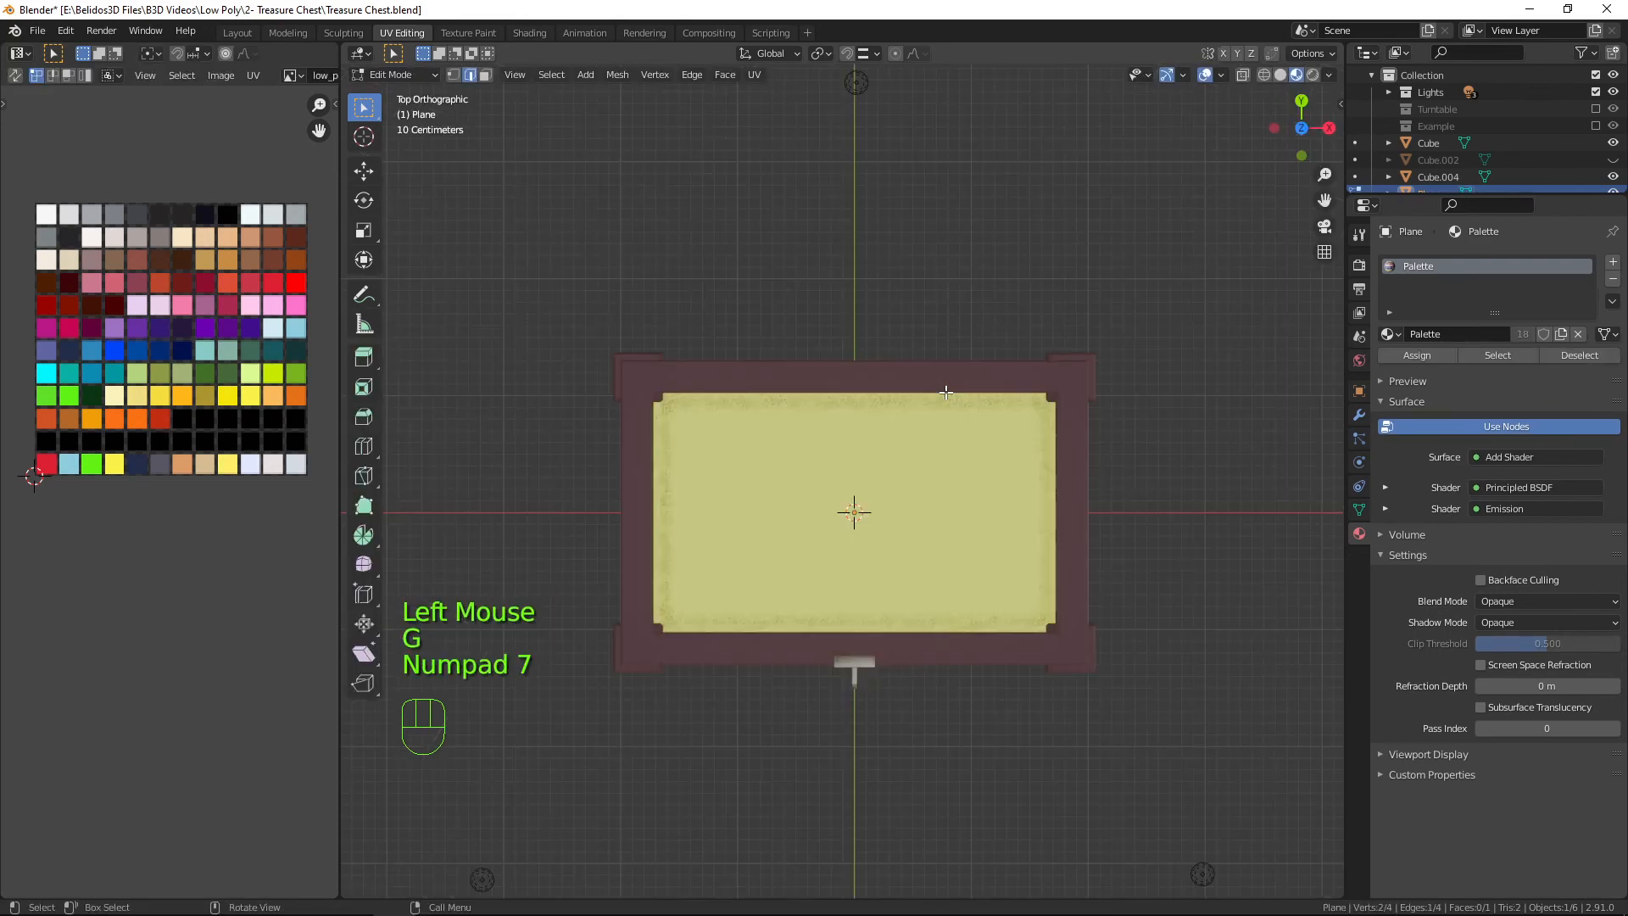
# Add two evenly spaced loop cuts across the plane's width and one centred loop cut along its length.
pyautogui.press('ctrl')
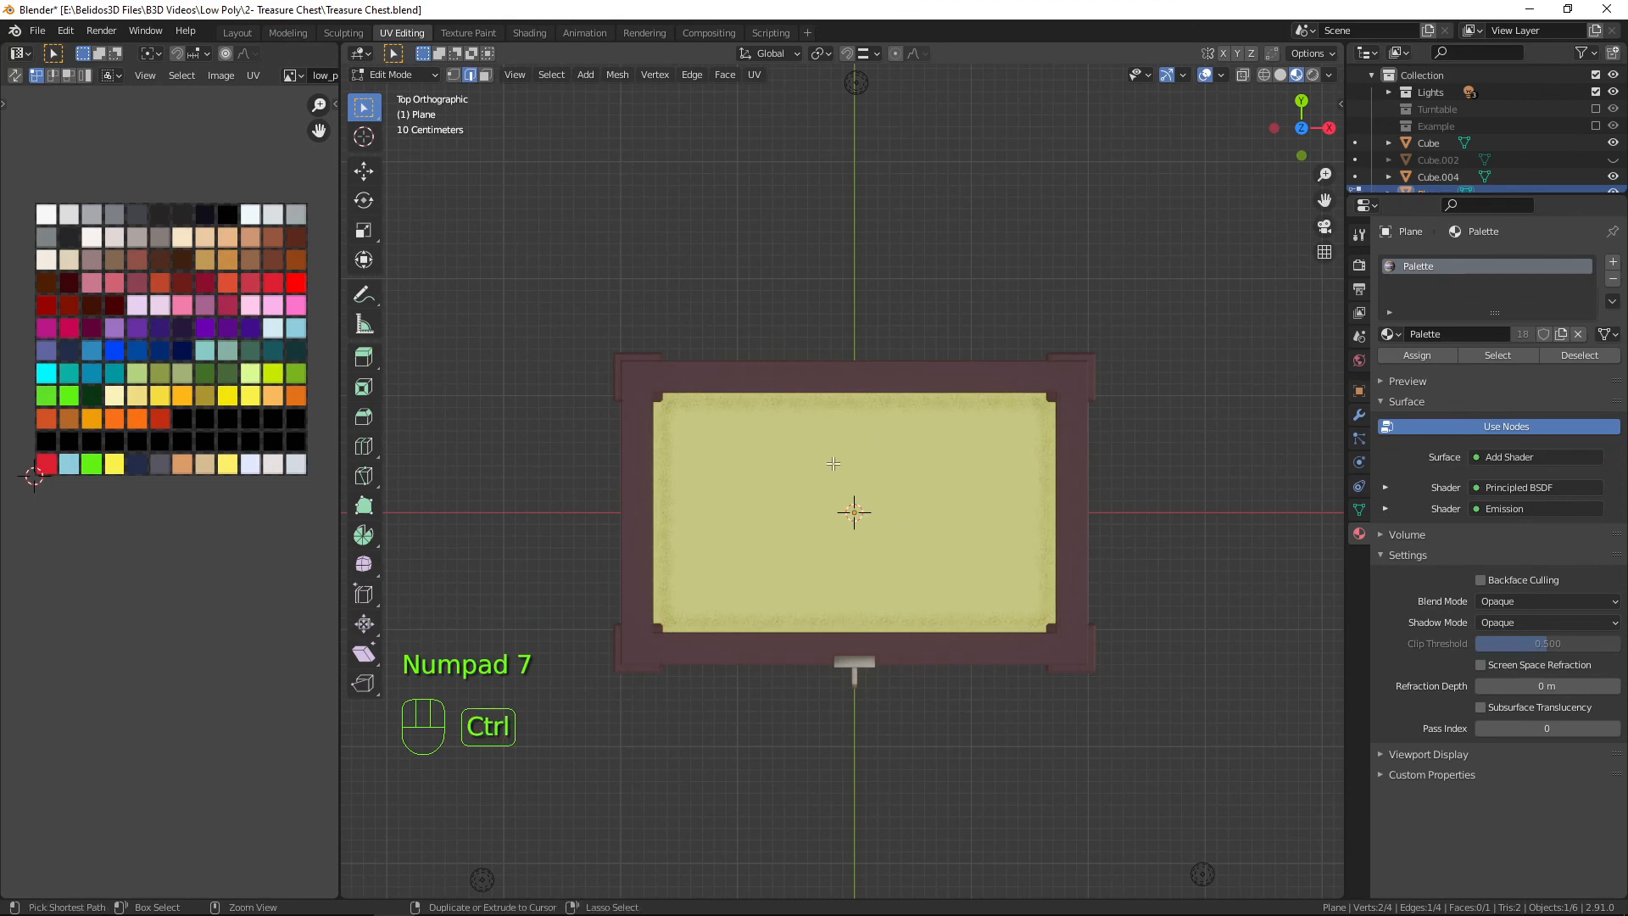
pyautogui.hotkey('ctrl', 'r')
pyautogui.scroll(1, 846, 410)
pyautogui.click(839, 408)
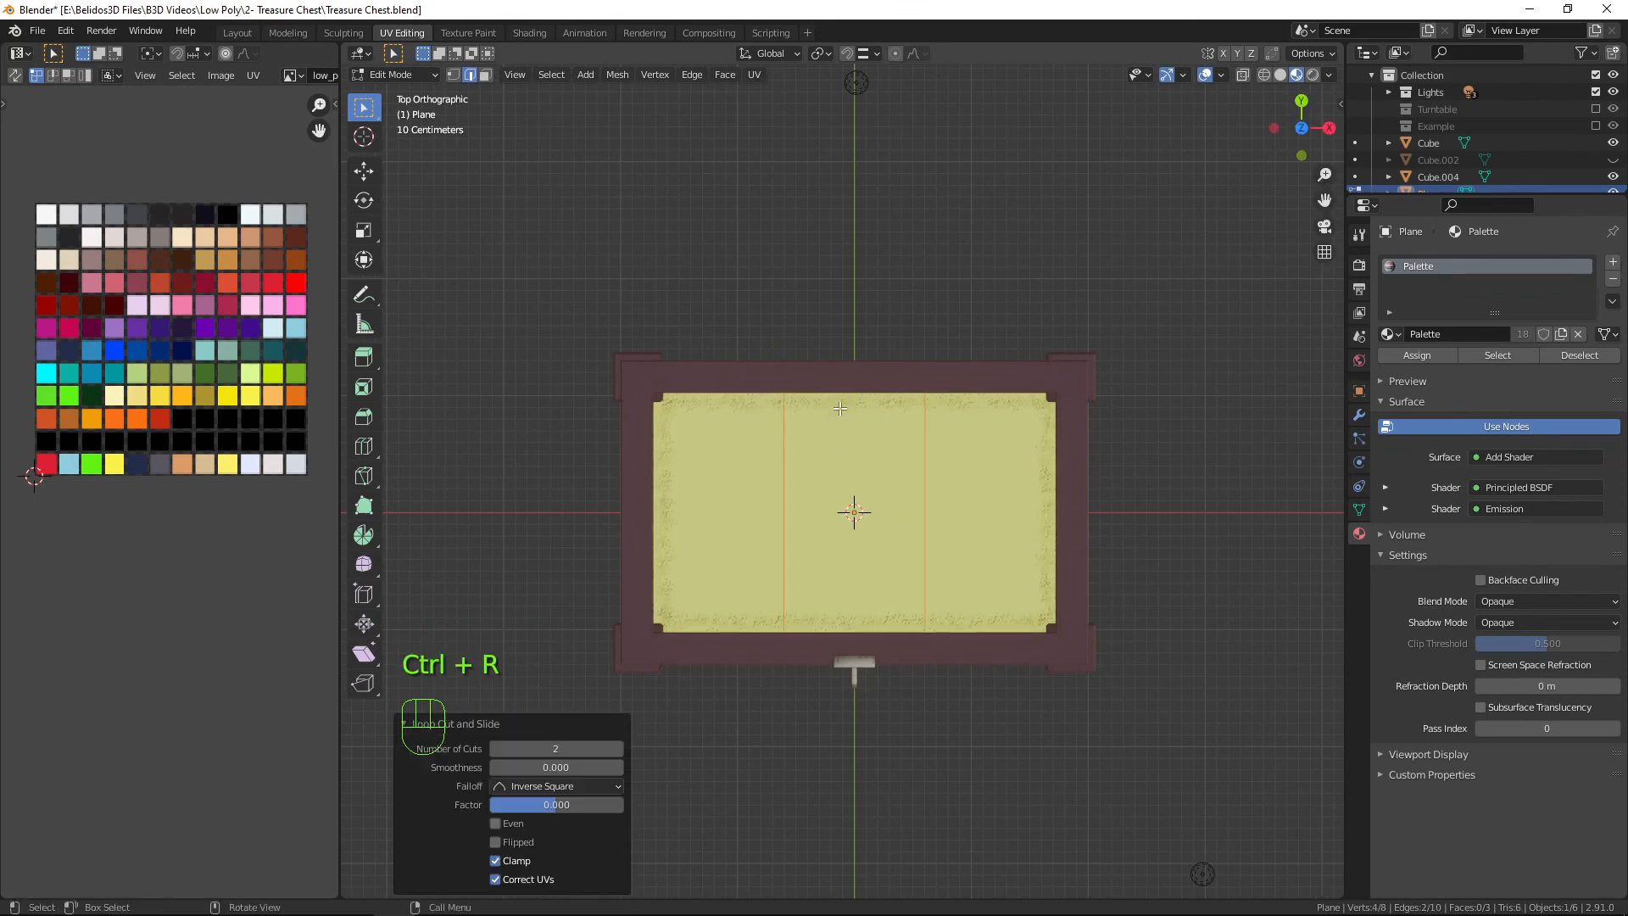
pyautogui.hotkey('ctrl', 'r')
pyautogui.click(953, 510)
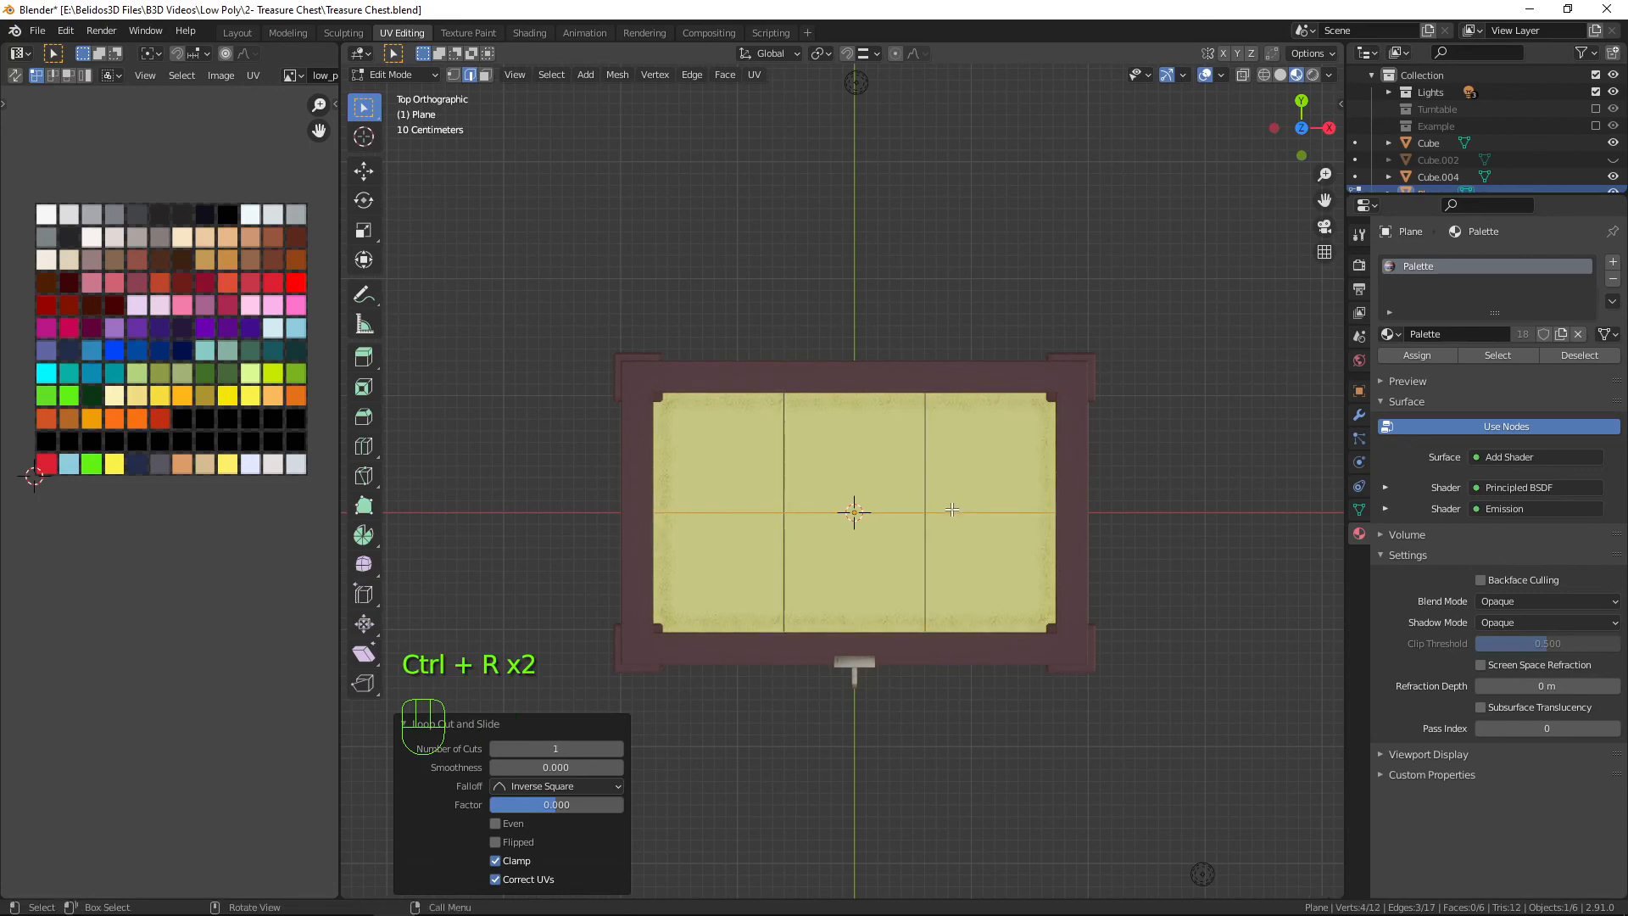
# Subdivide the whole treasure plane with 4 cuts.
pyautogui.press('a')
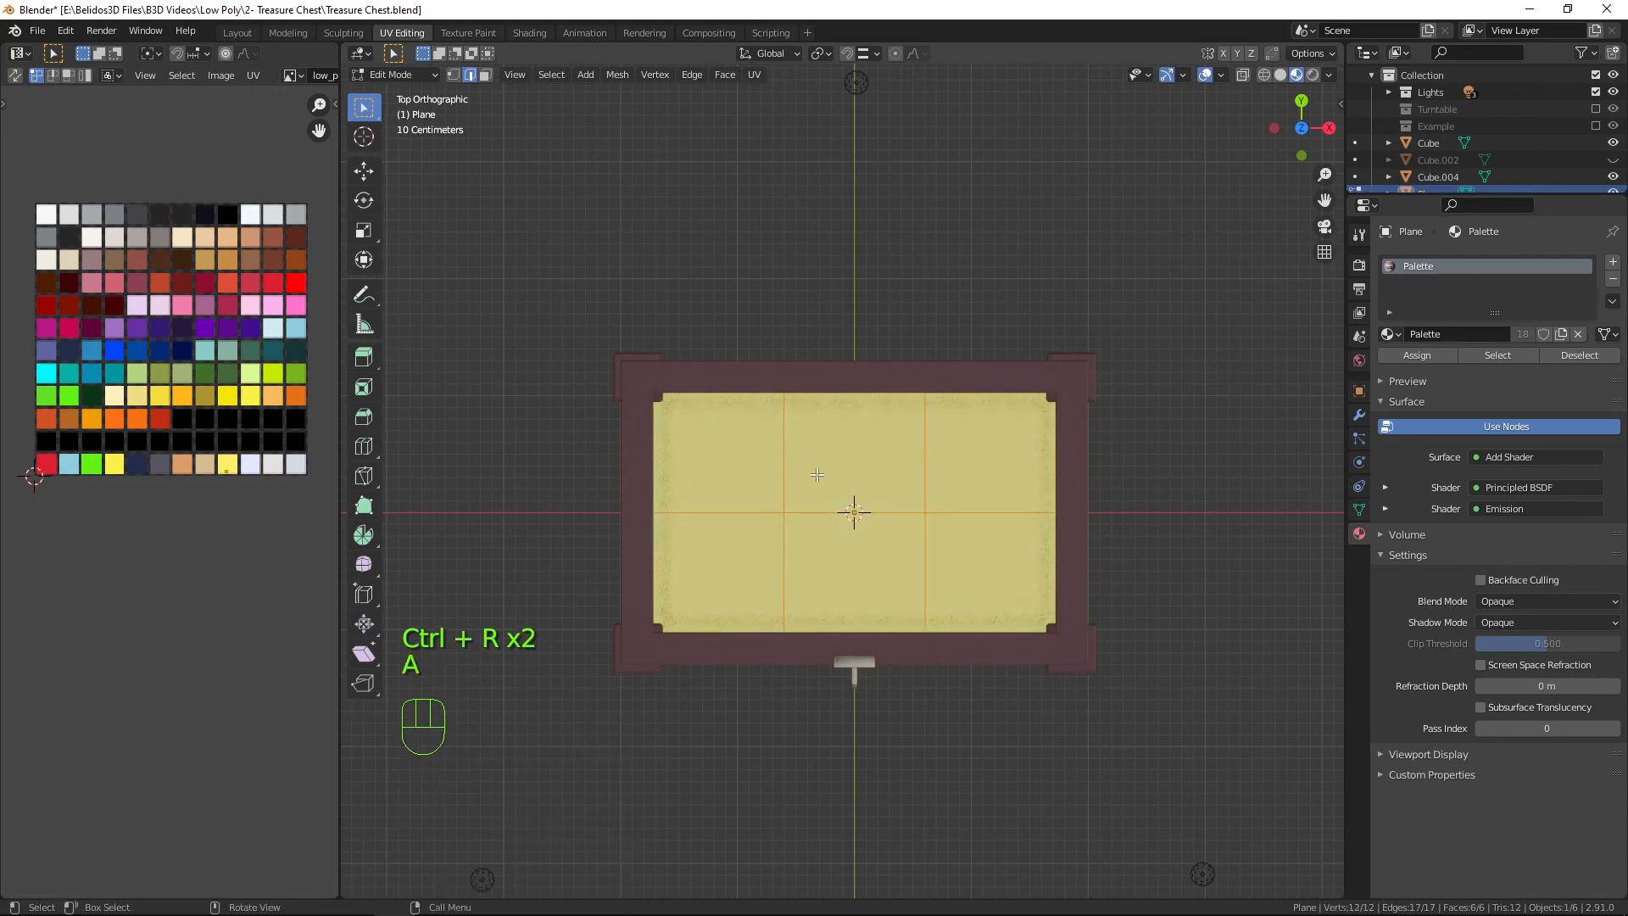
pyautogui.hotkey('ctrl', 'e')
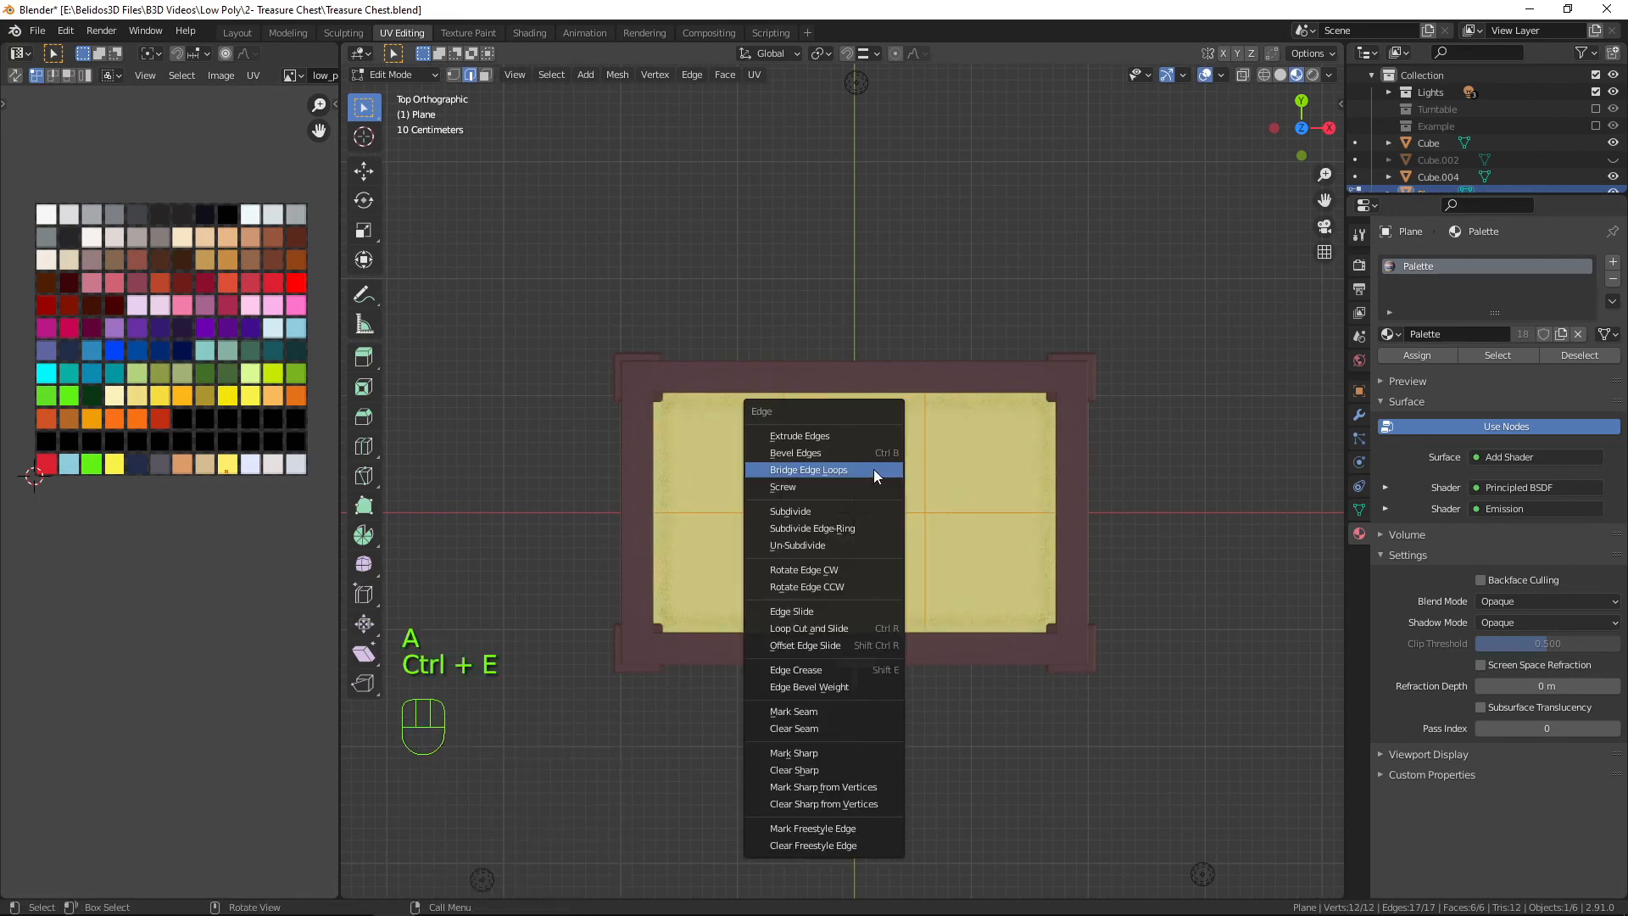
pyautogui.click(868, 514)
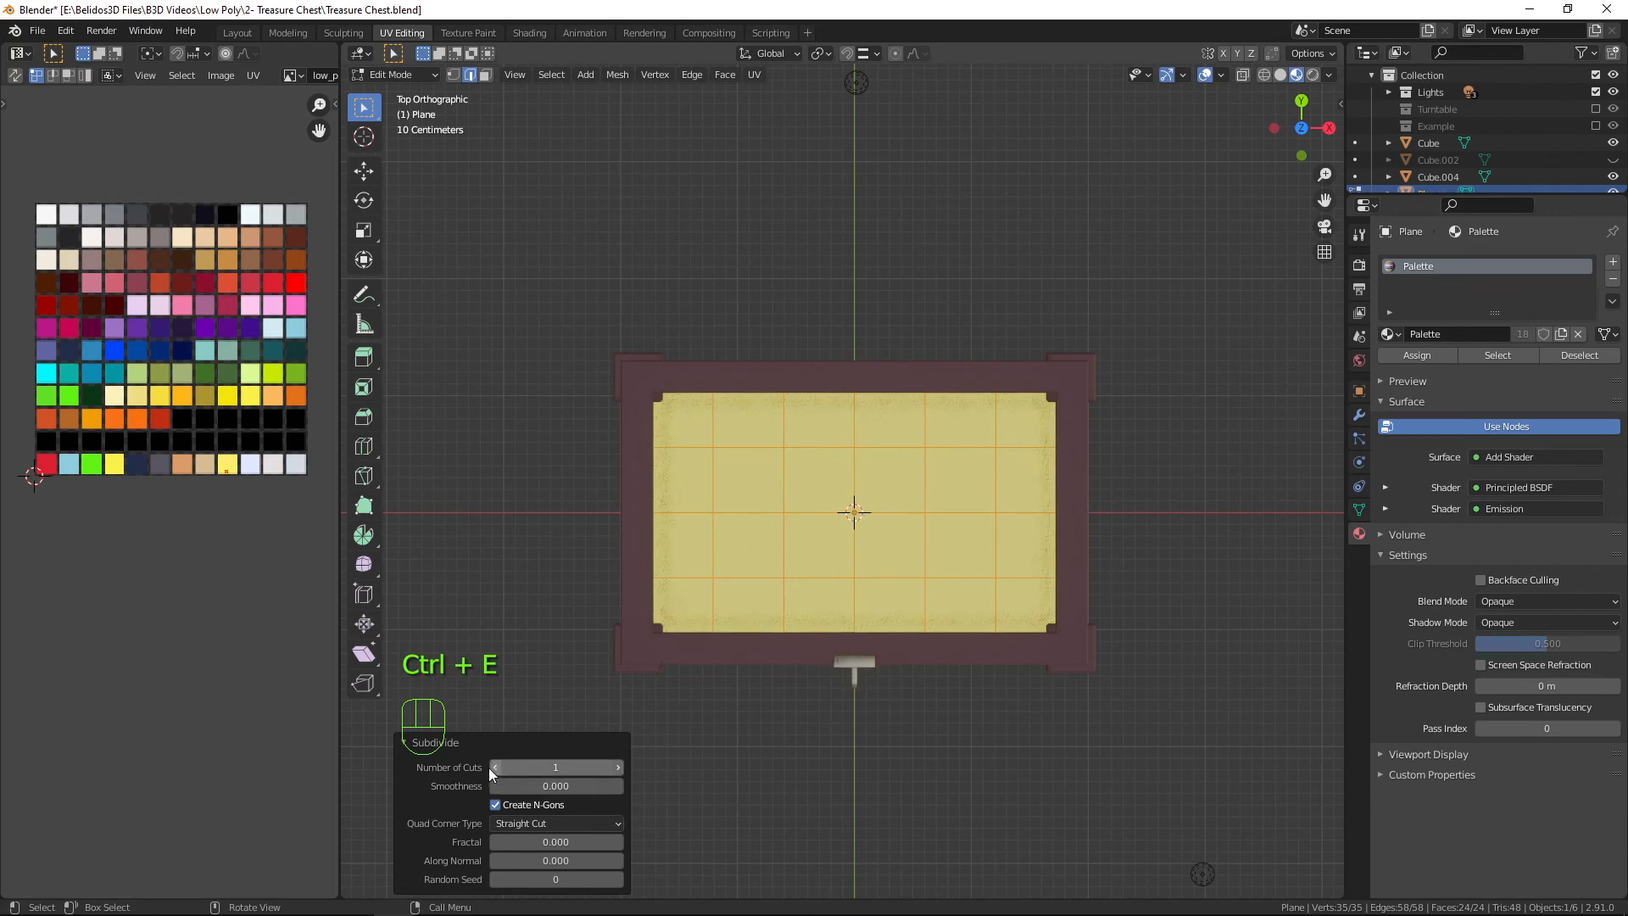
pyautogui.click(617, 767)
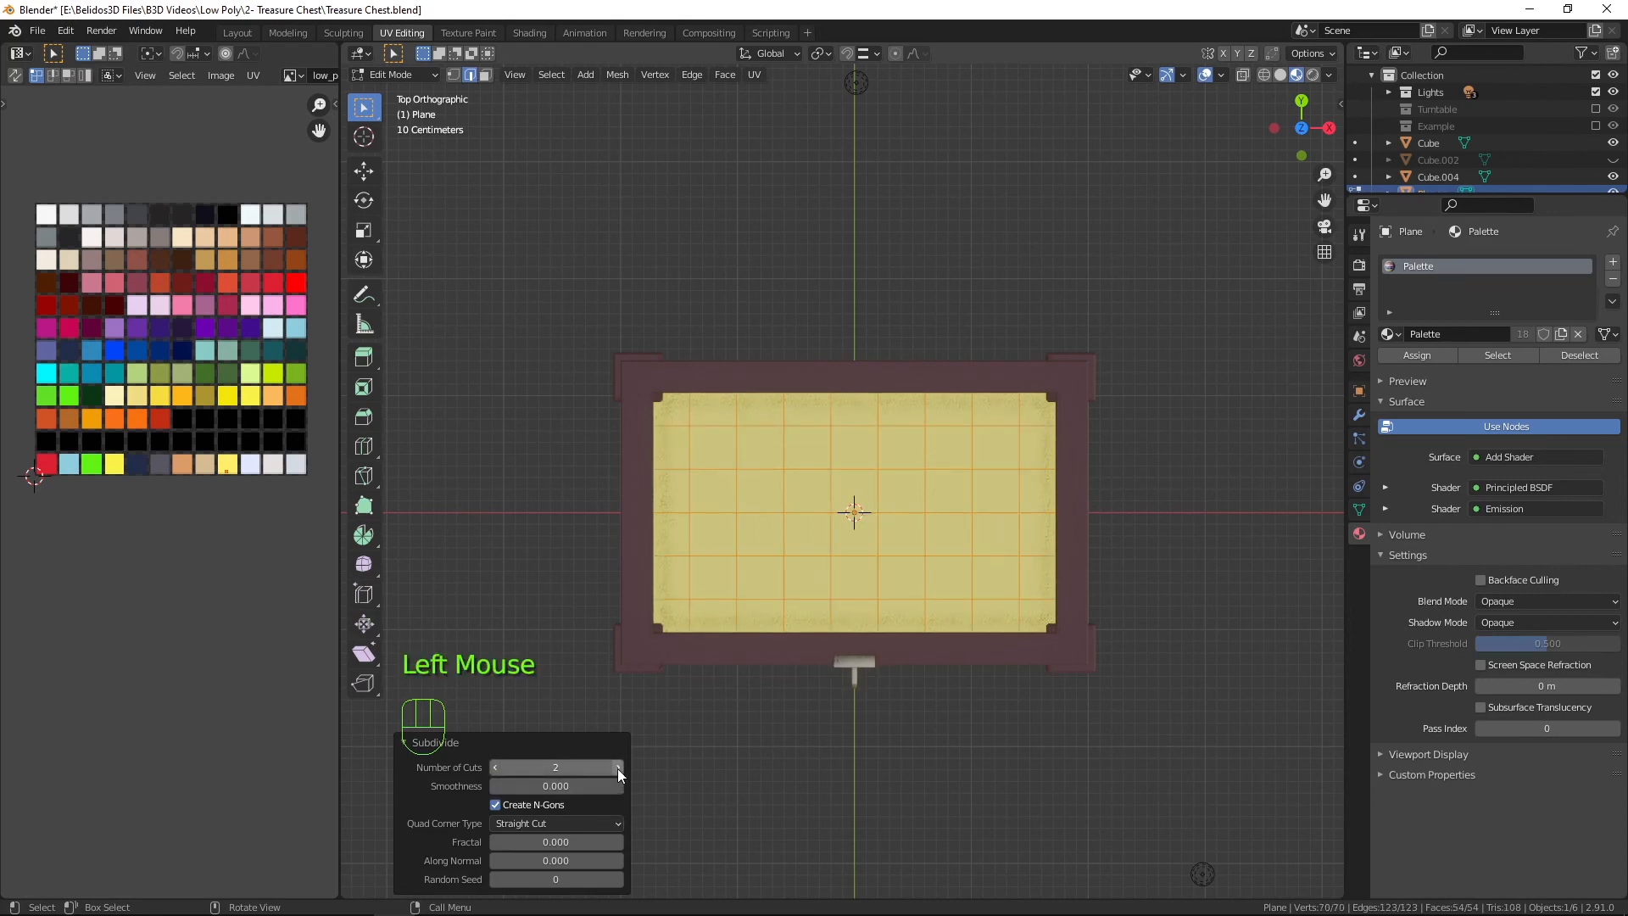
pyautogui.click(617, 768)
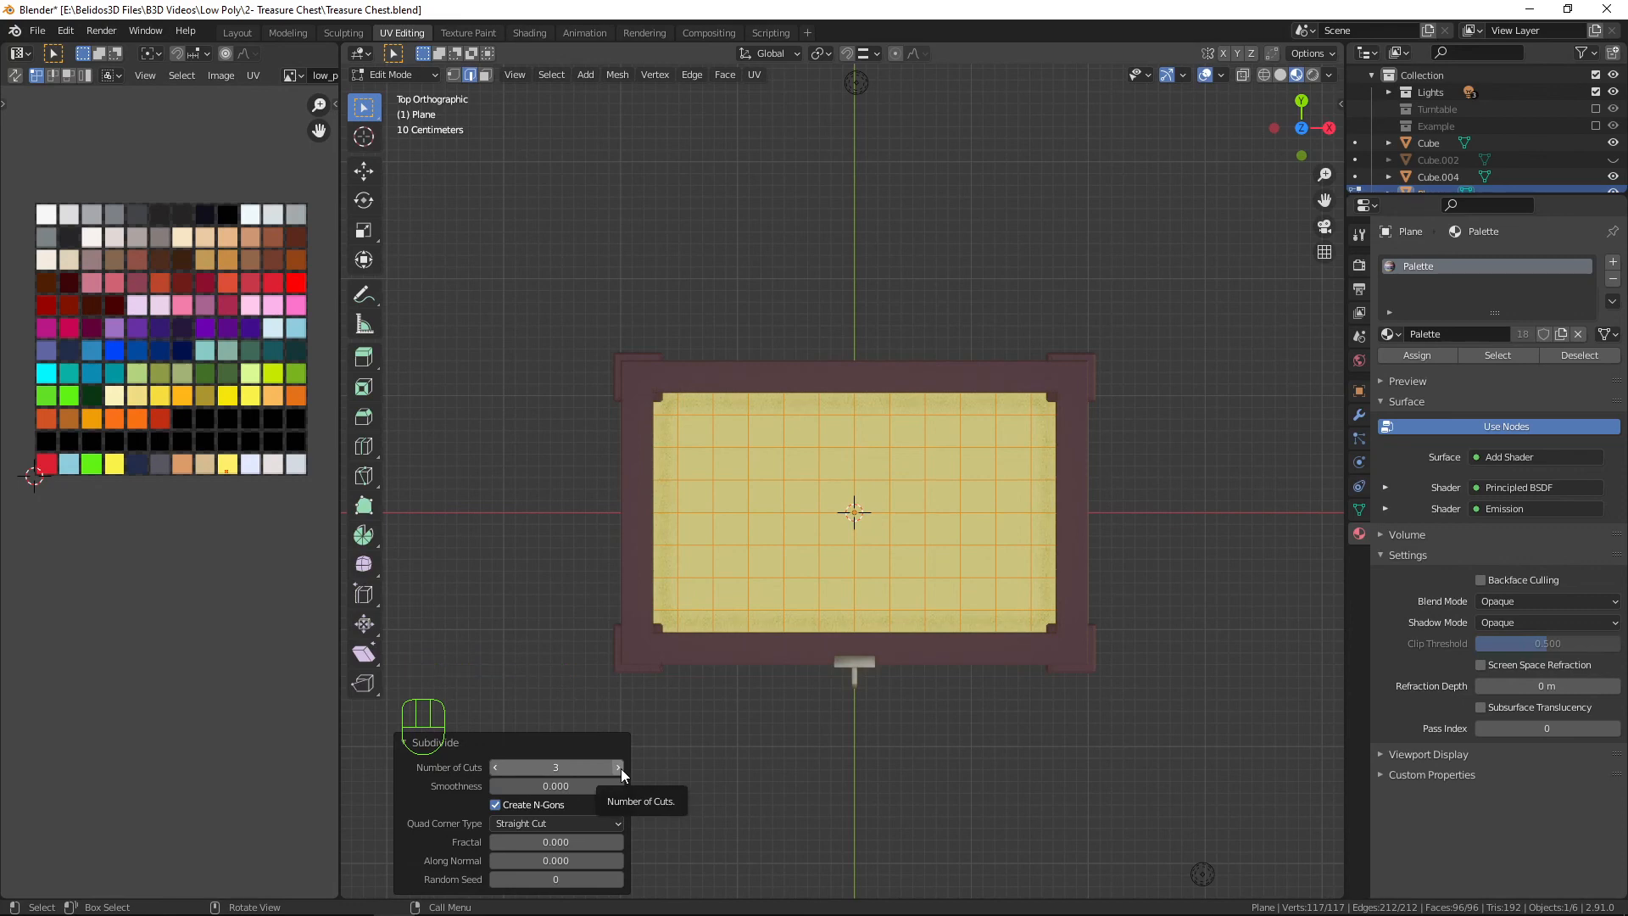
pyautogui.click(618, 767)
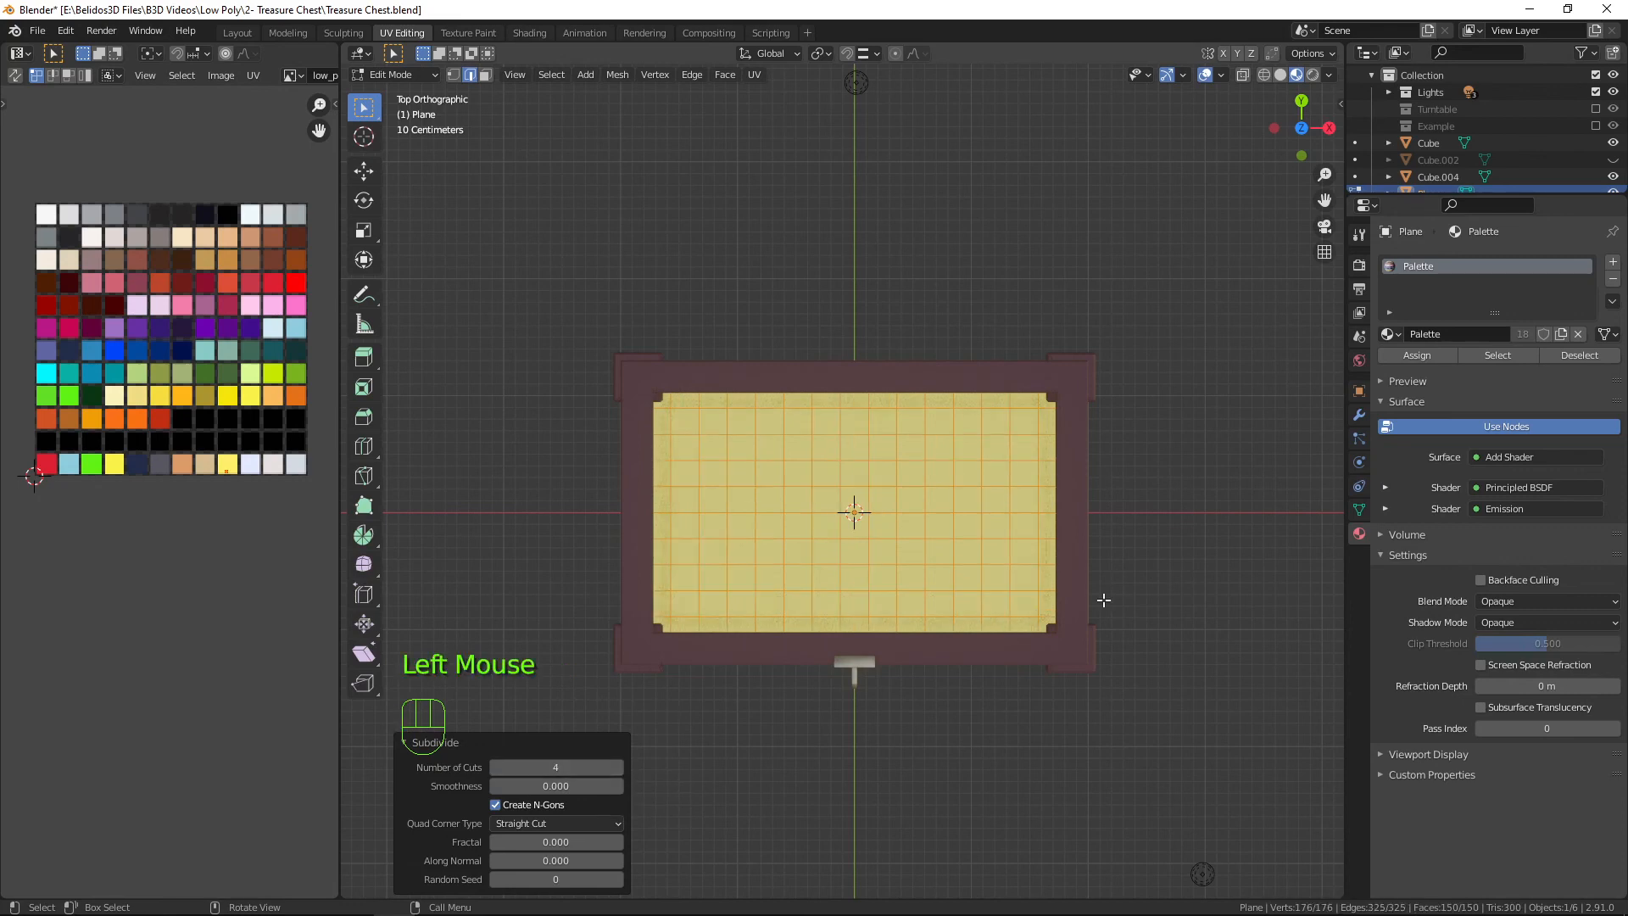
# Enable proportional editing with Random falloff and raise an interior plane vertex about 0.326 m along Z, with a proportional size of about 1.61.
pyautogui.moveTo(1102, 600); pyautogui.dragTo(1072, 445, button='middle')
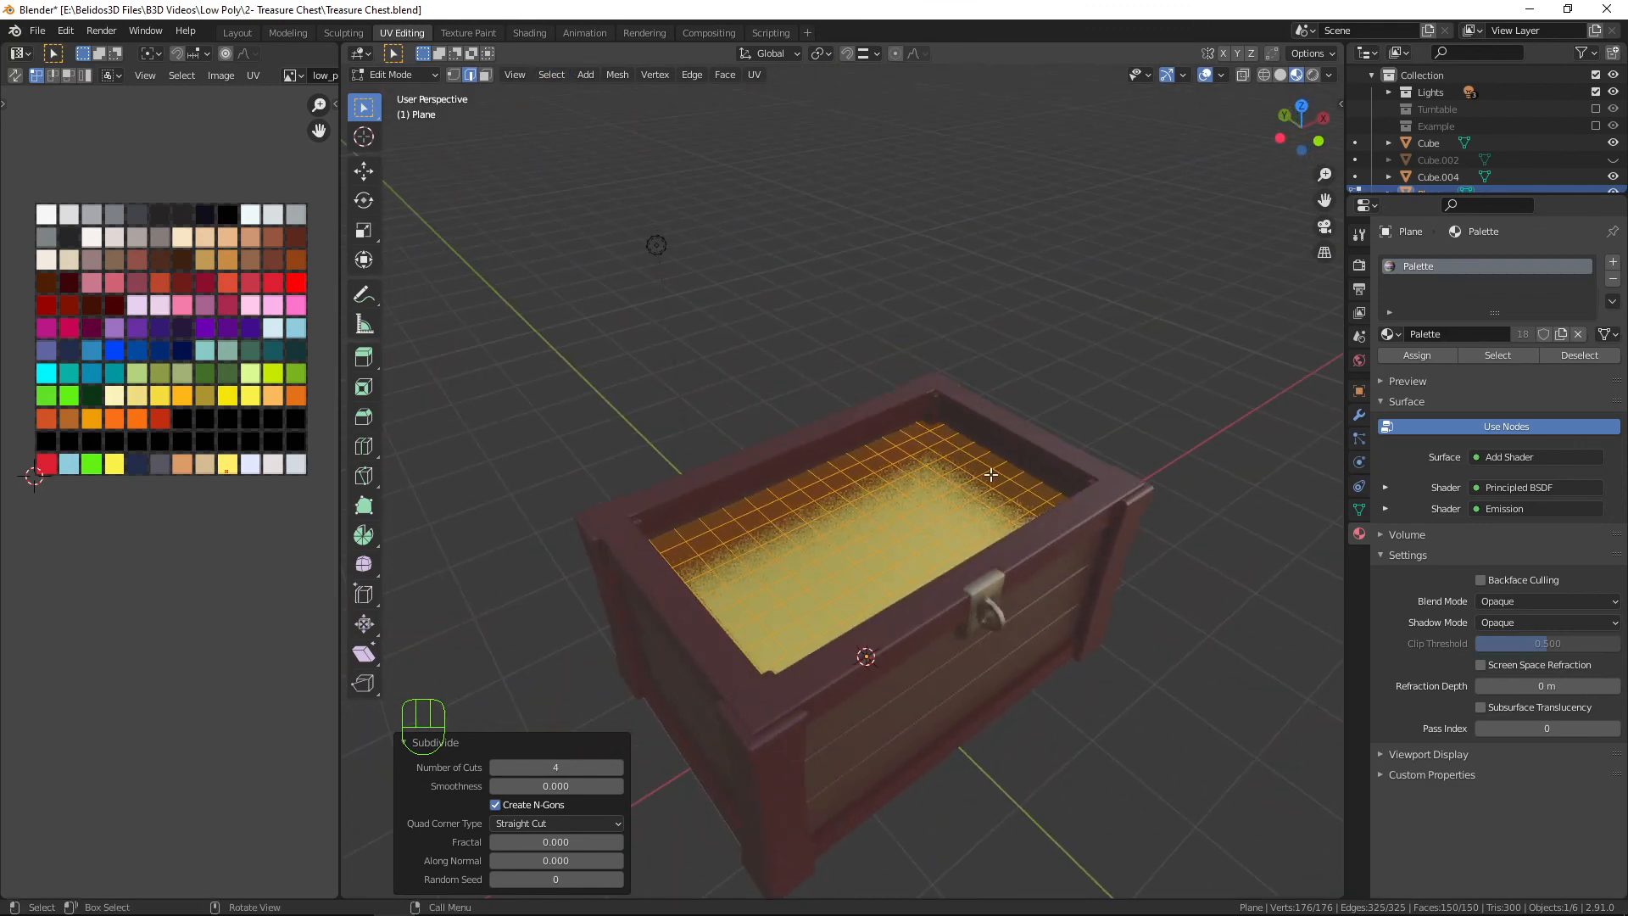
pyautogui.press('1')
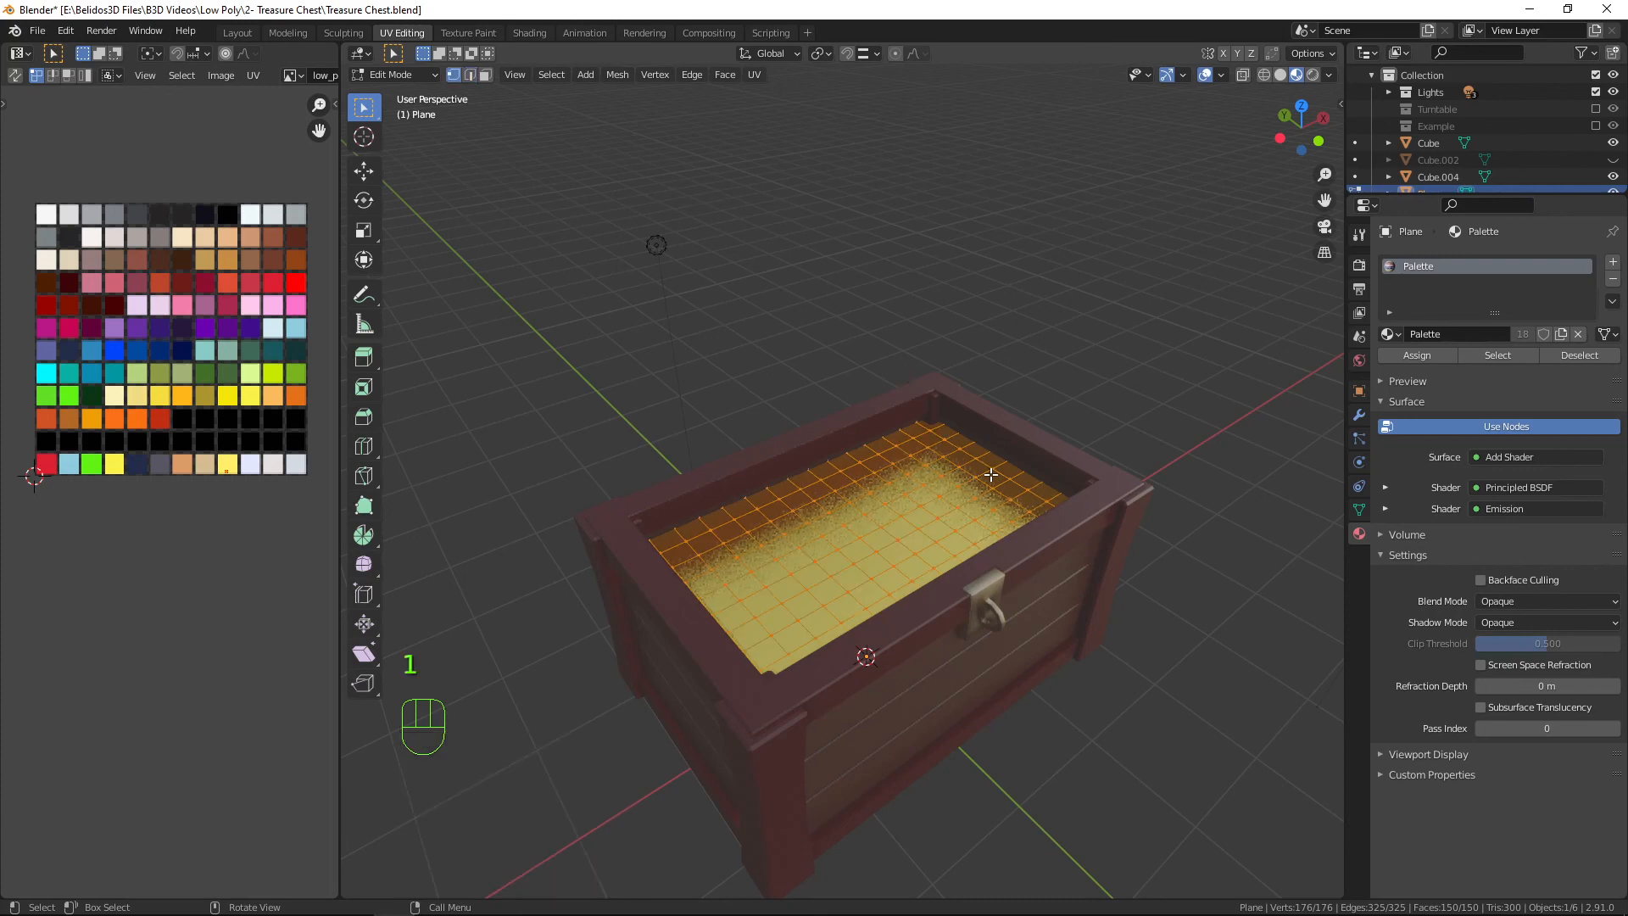
pyautogui.click(897, 480)
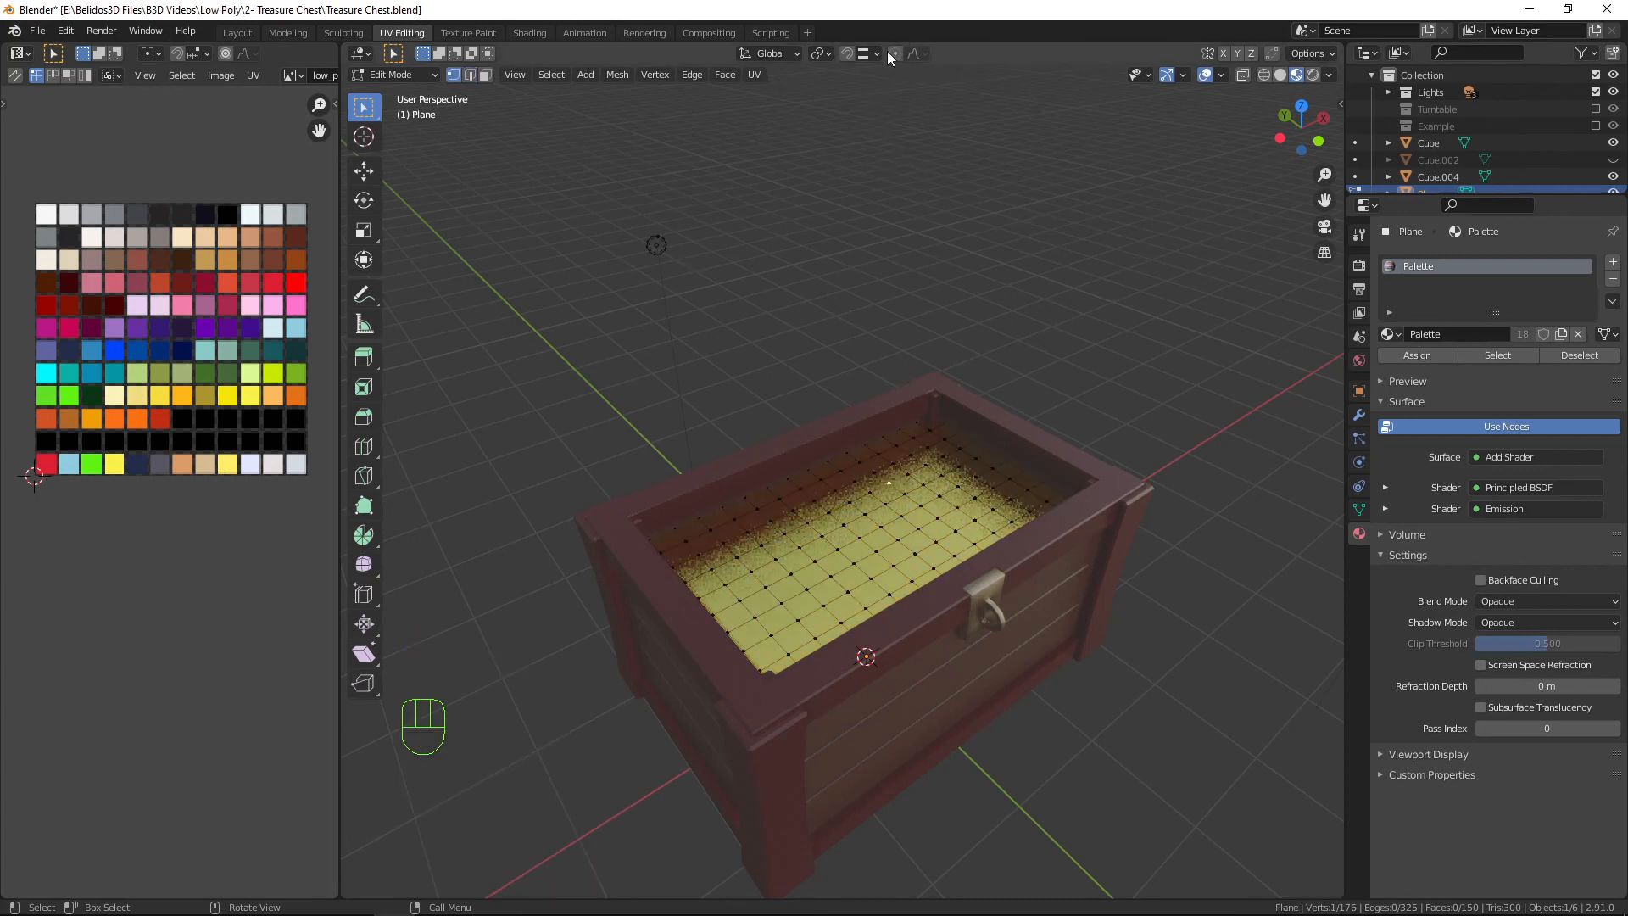
pyautogui.click(919, 54)
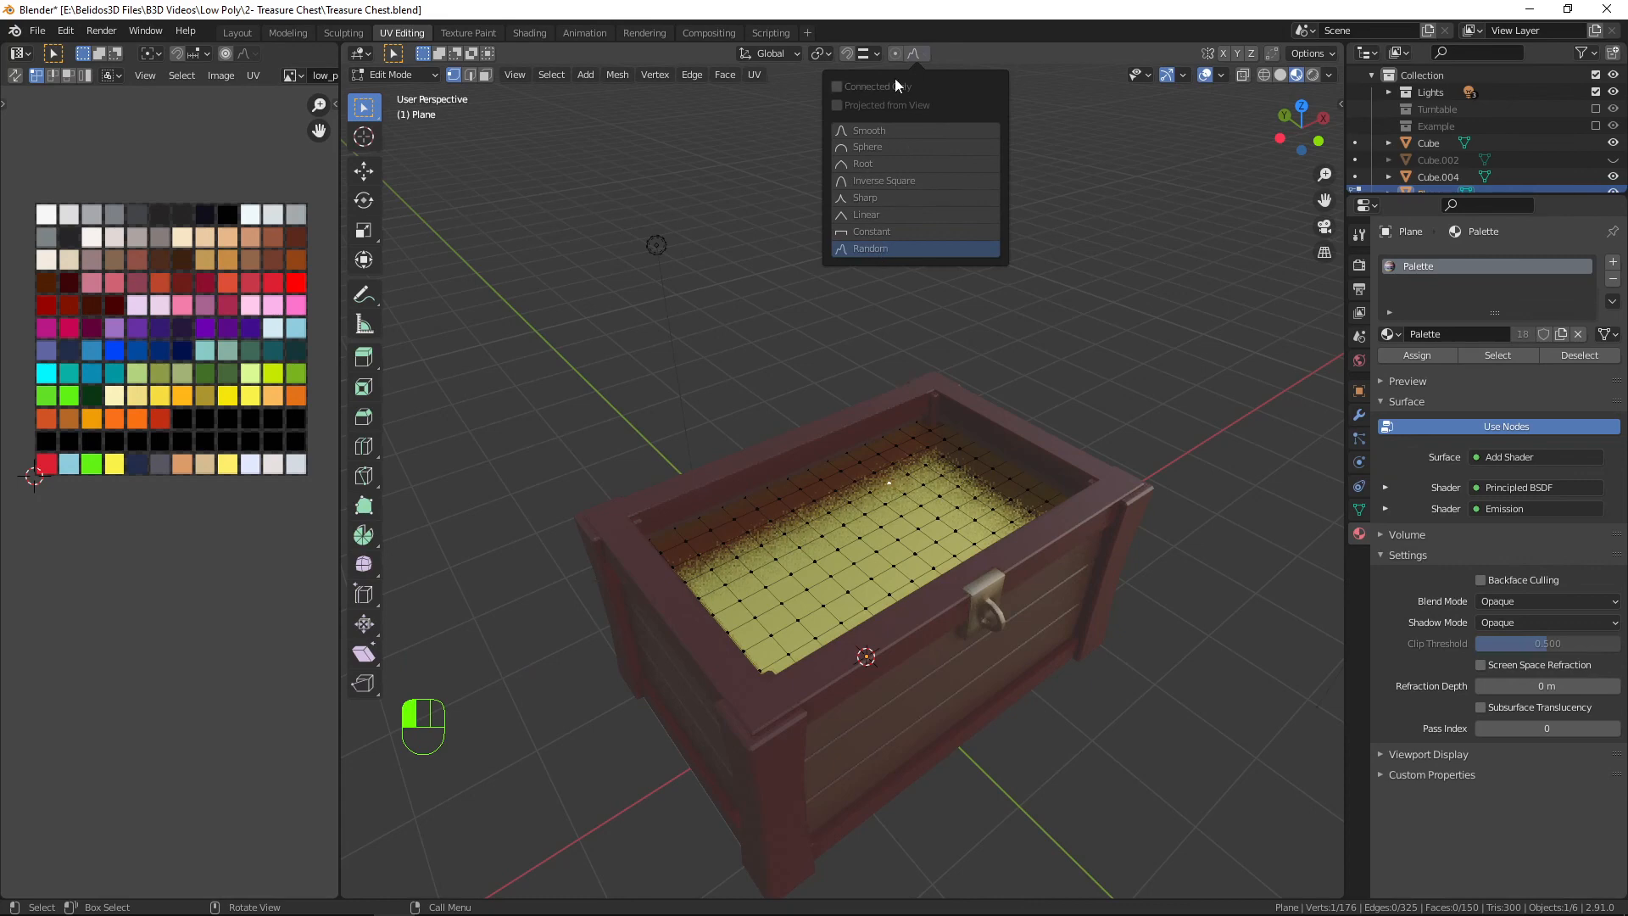
pyautogui.click(899, 51)
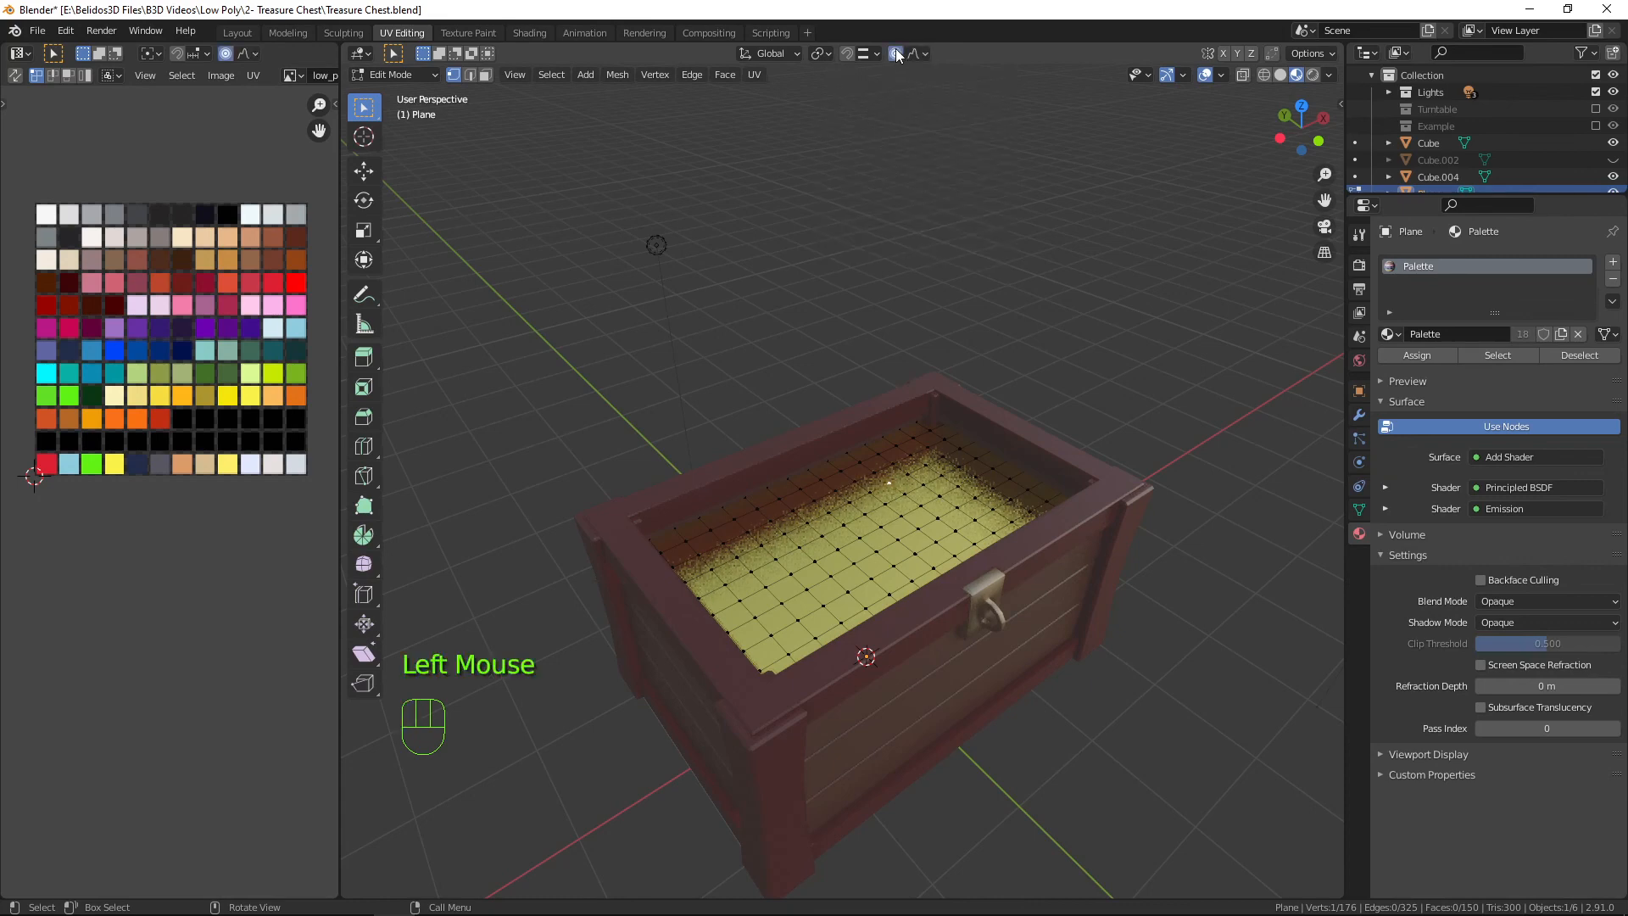
pyautogui.press('g')
pyautogui.press('z')
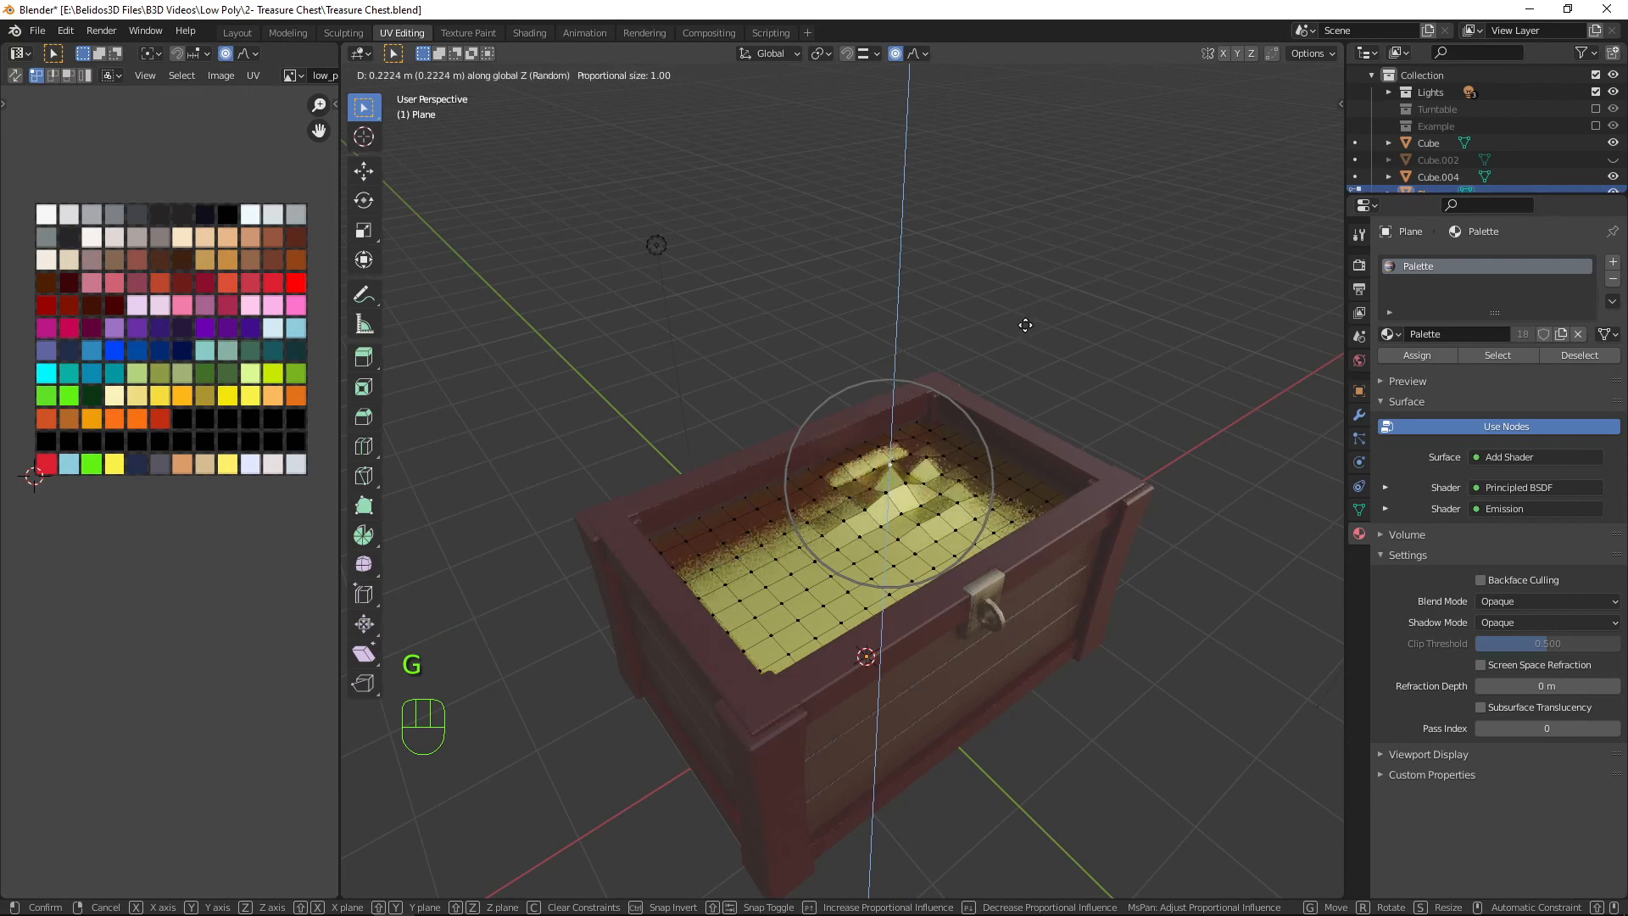
pyautogui.scroll(-5, 1027, 340)
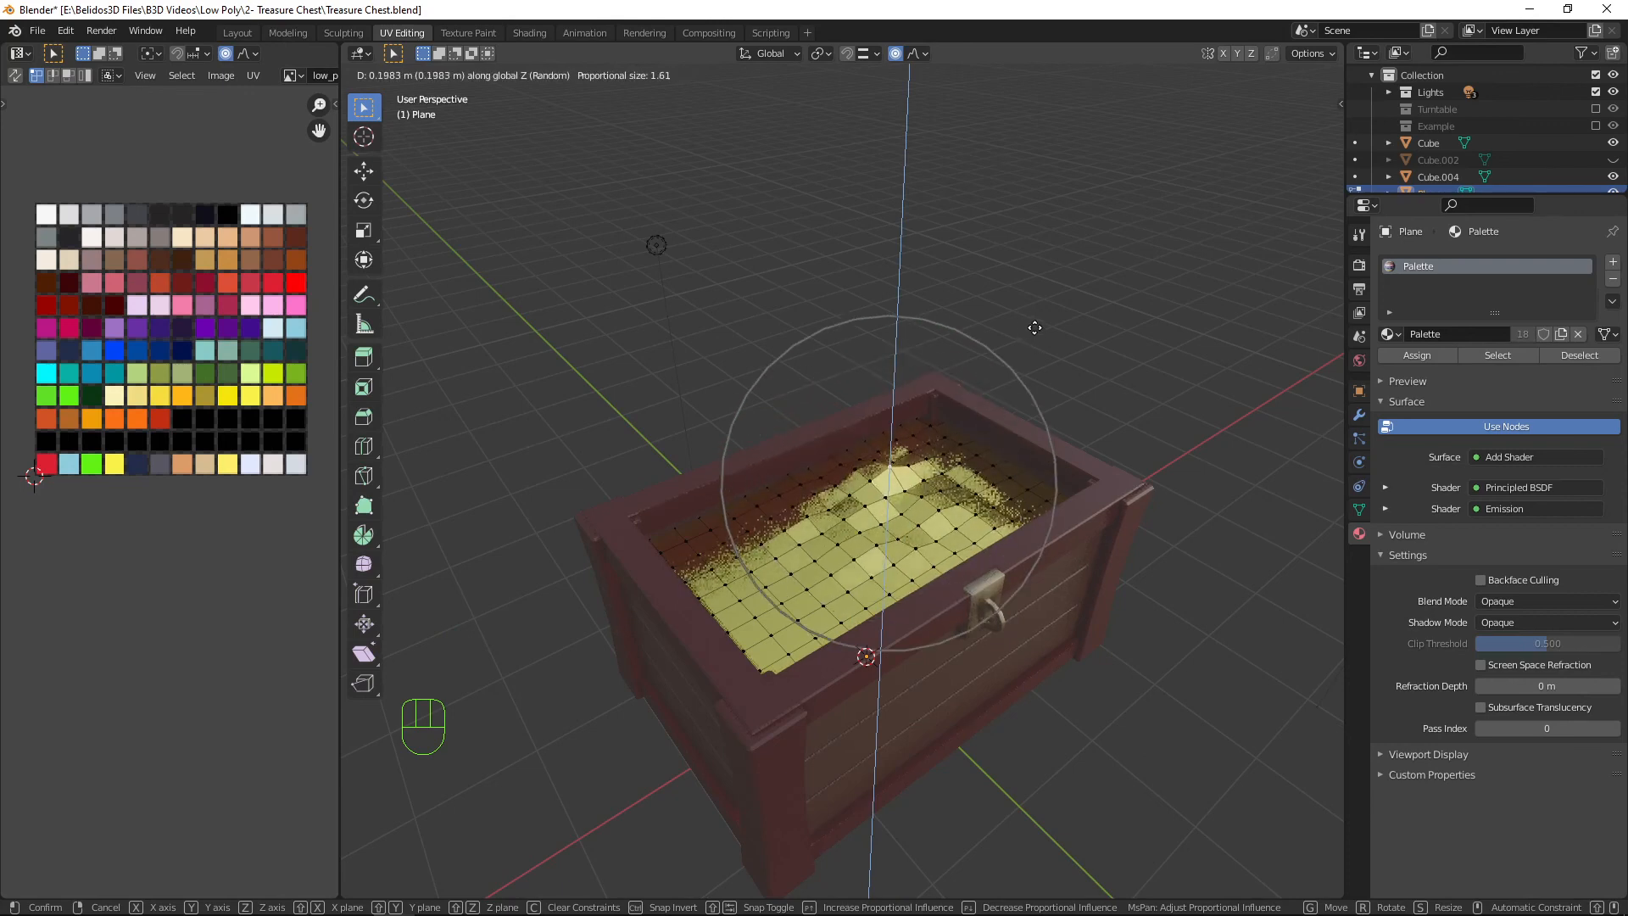
pyautogui.click(1040, 316)
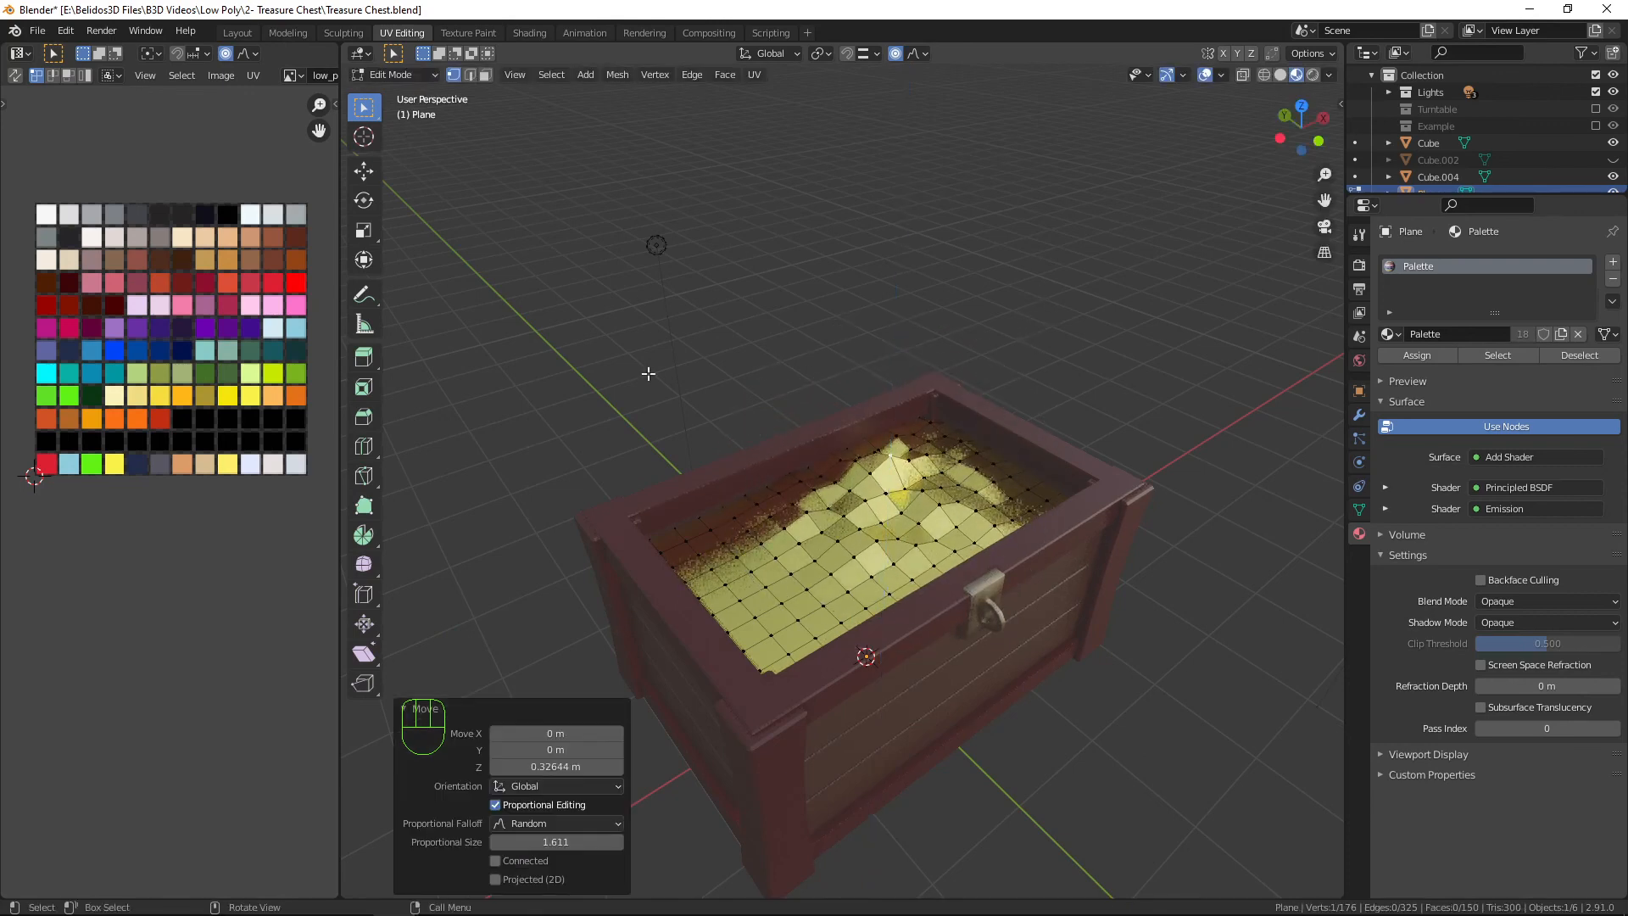
# Raise two more vertices near the treasure plane's left end along Z with random proportional falloff, the first by about 0.152 m.
pyautogui.click(780, 607)
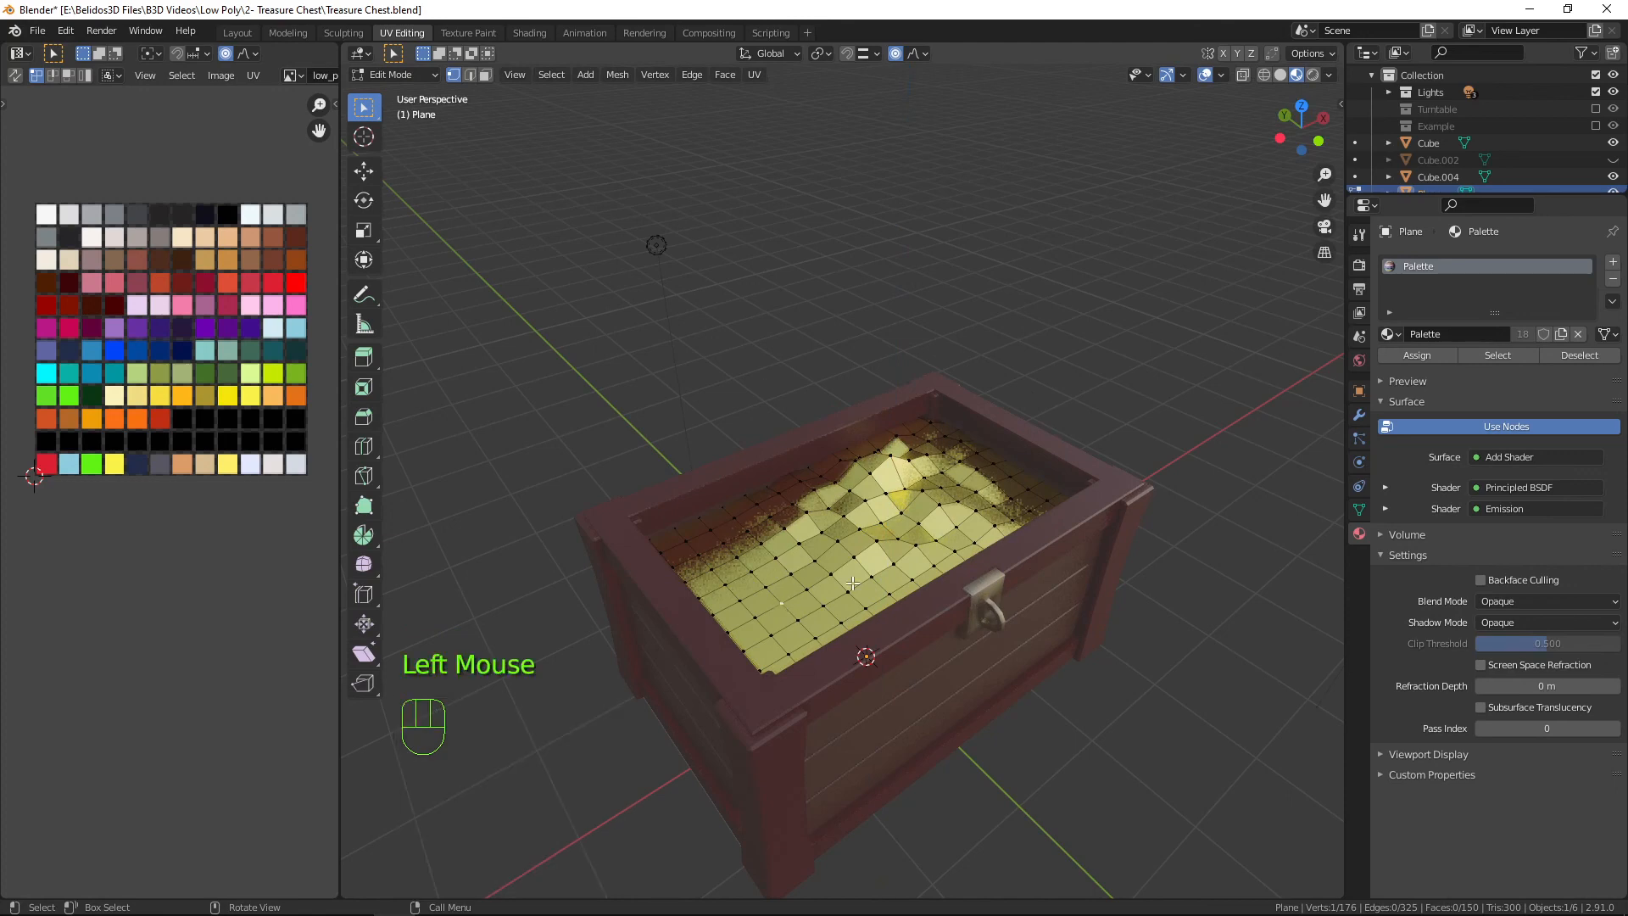
pyautogui.press('g')
pyautogui.press('z')
pyautogui.click(797, 554)
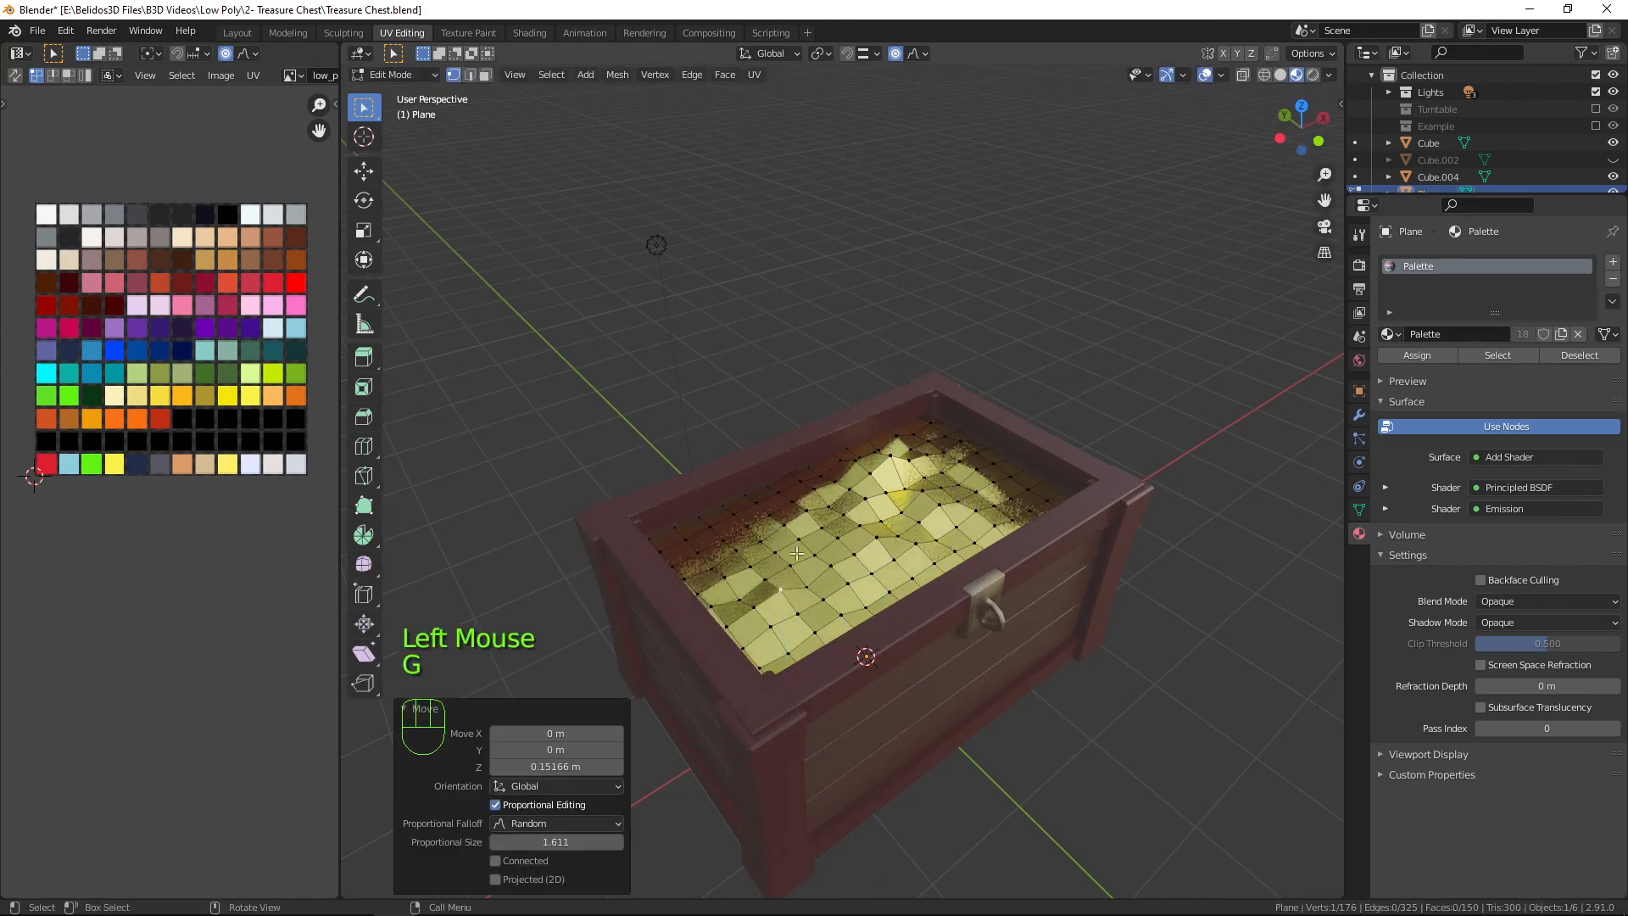
pyautogui.click(697, 553)
pyautogui.press('g')
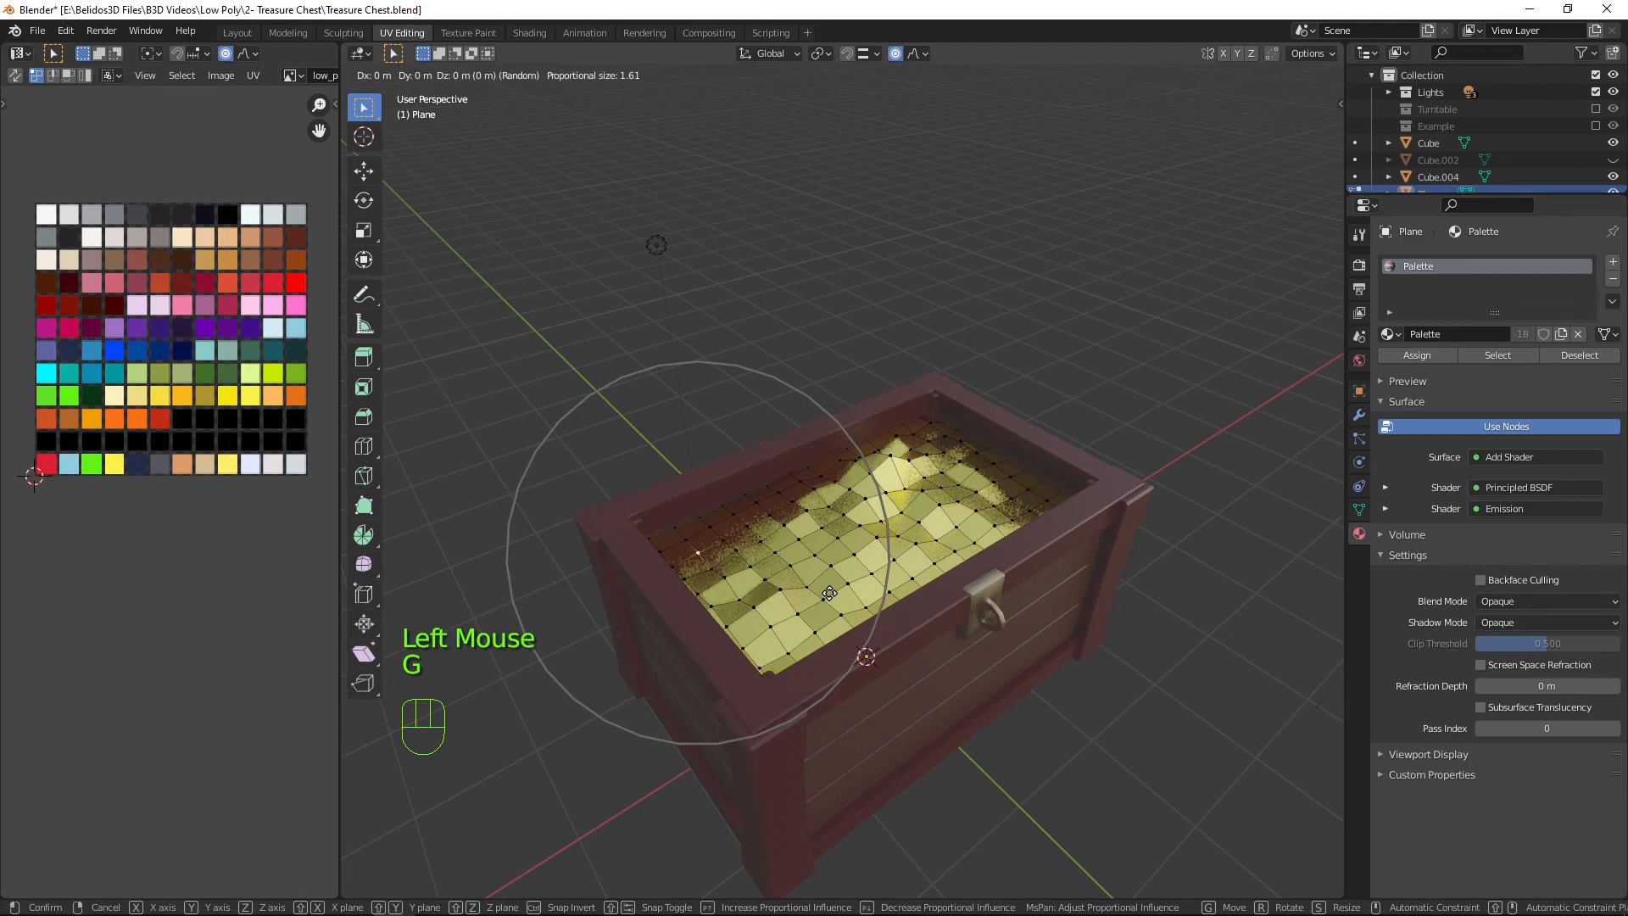
pyautogui.press('z')
pyautogui.click(829, 560)
# Raise a vertex beside the chest's front wall along Z with random proportional falloff, and return to Object Mode.
pyautogui.moveTo(829, 559); pyautogui.dragTo(1093, 542, button='middle')
pyautogui.click(888, 439)
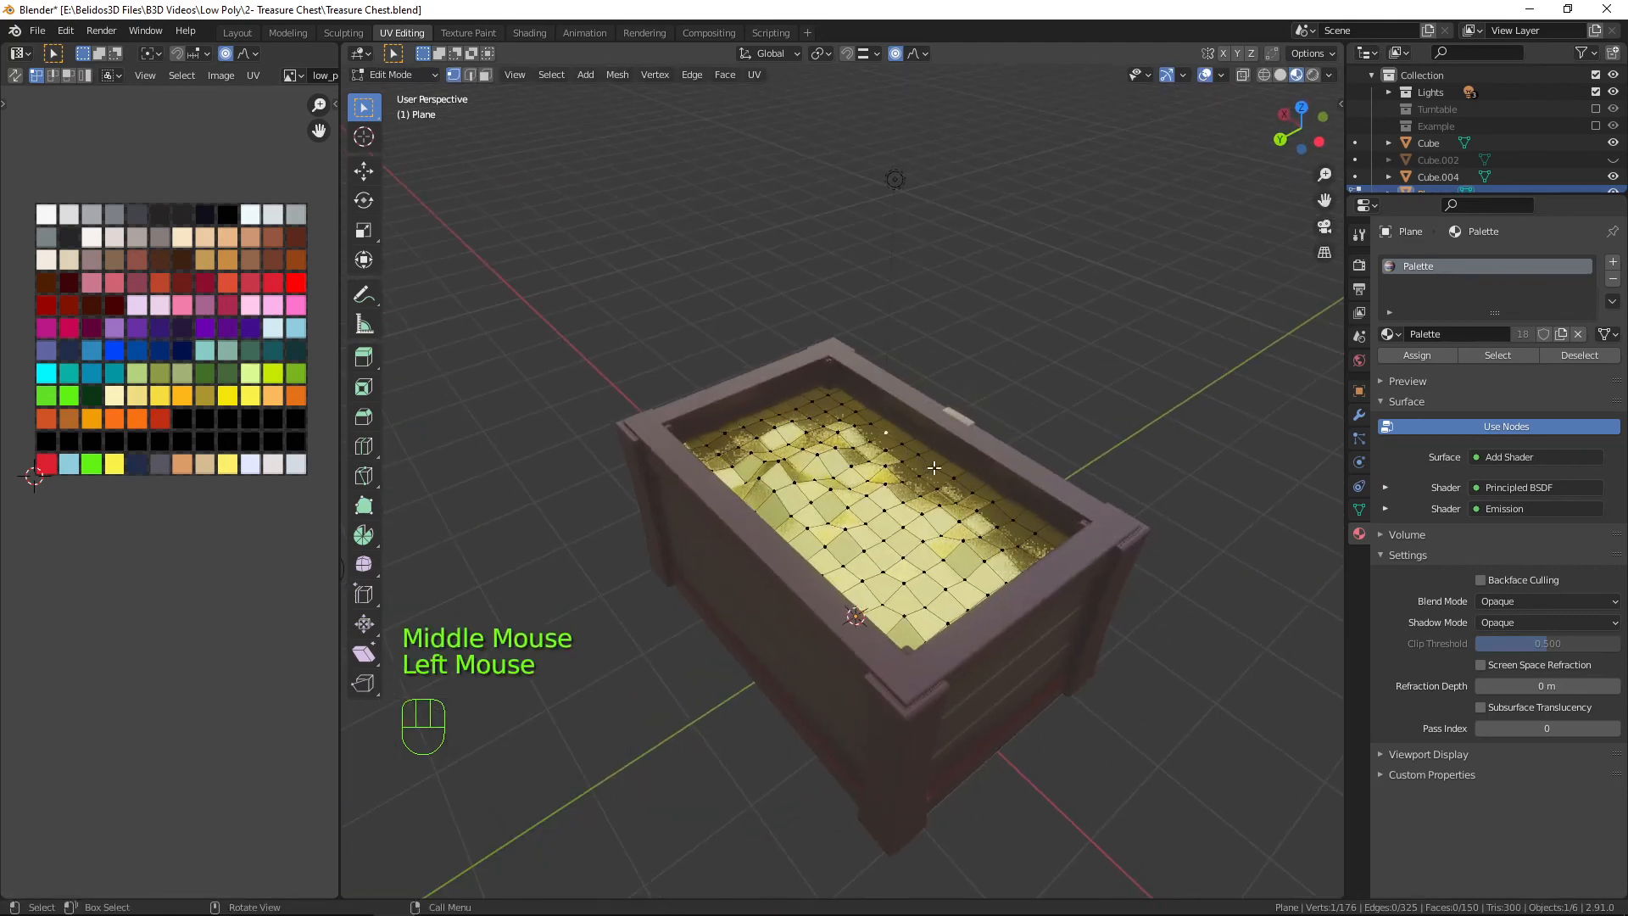
pyautogui.press('g')
pyautogui.press('z')
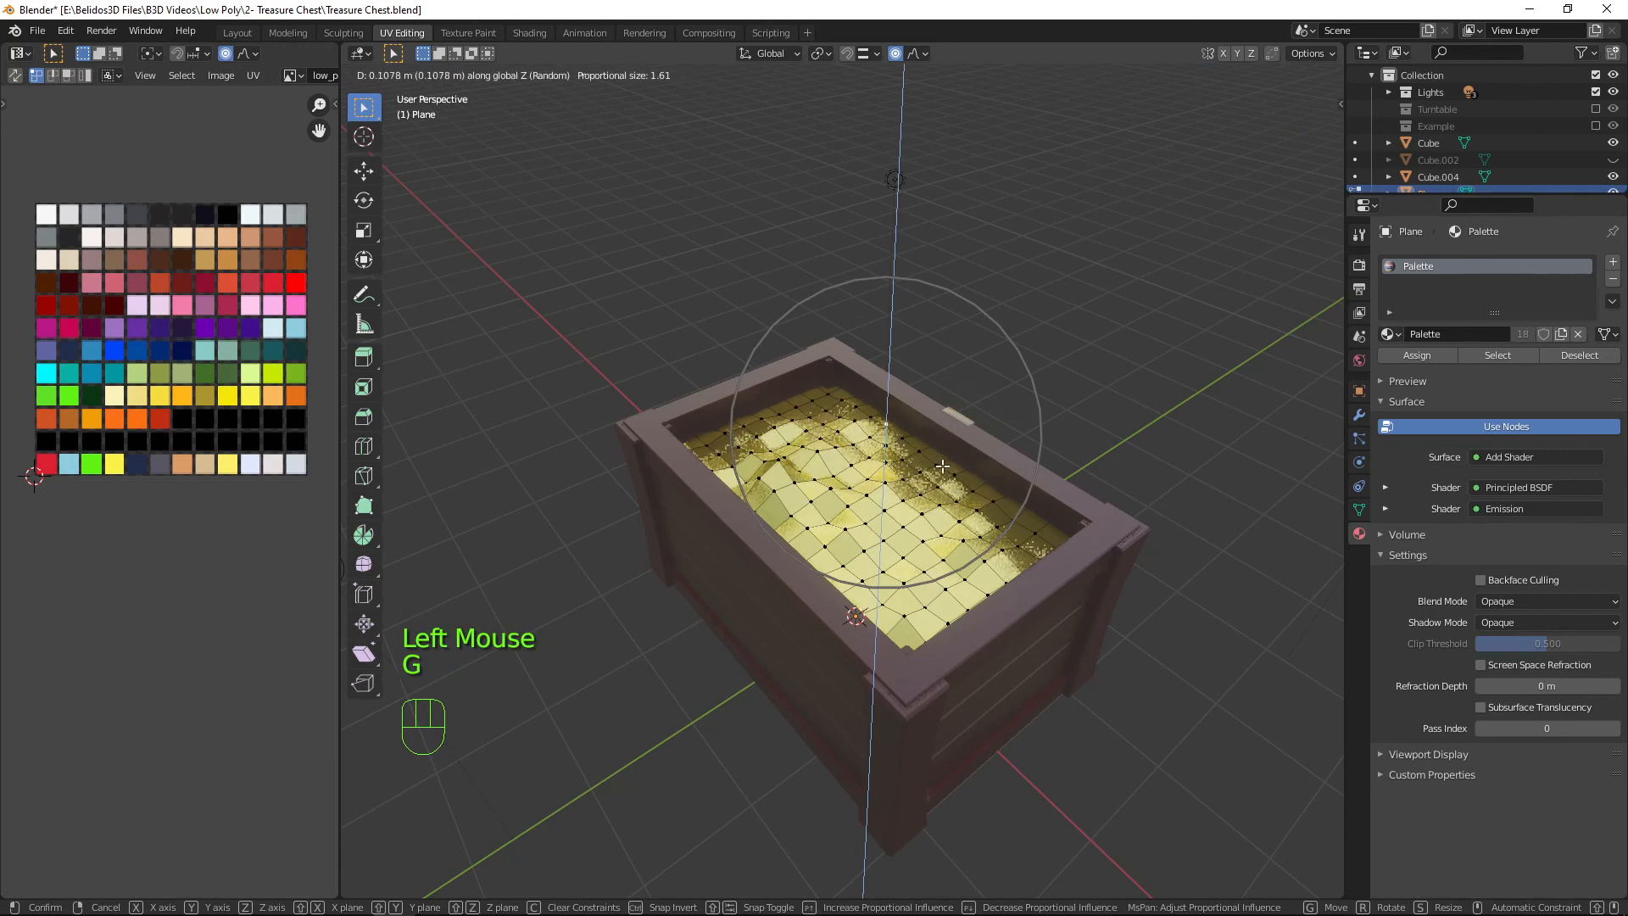
pyautogui.click(903, 451)
pyautogui.moveTo(1015, 379); pyautogui.dragTo(832, 444, button='middle')
pyautogui.press('Tab')
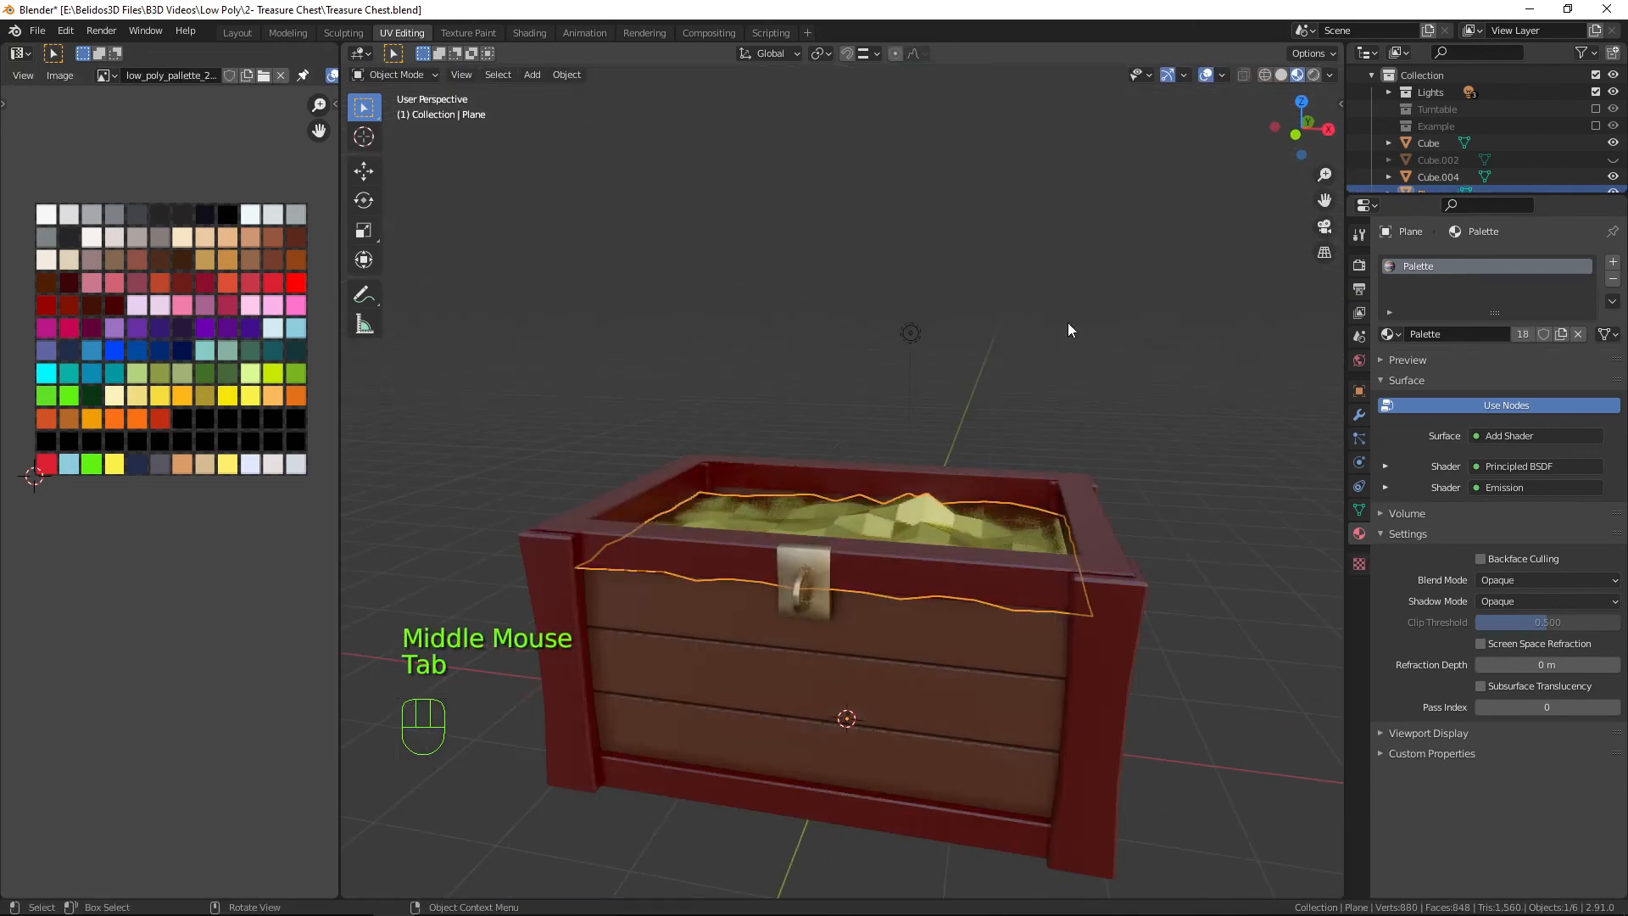
# Unhide the lid, Cube.002, and rotate it -55° about the global X axis to open the chest.
pyautogui.click(1614, 159)
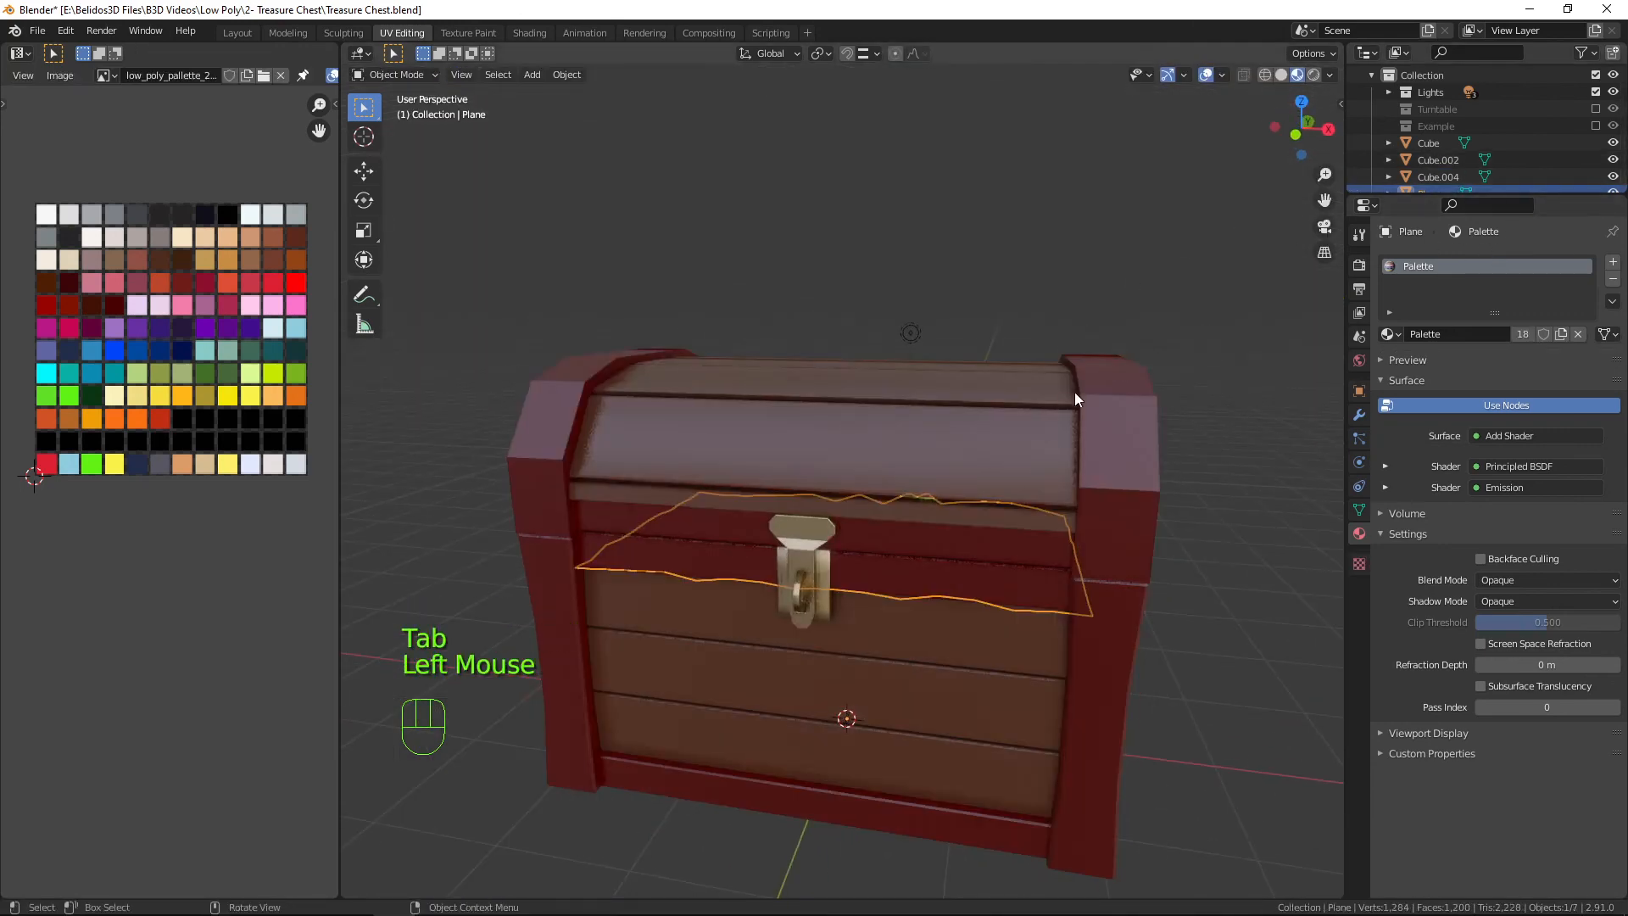
pyautogui.press('a')
pyautogui.click(1035, 453)
pyautogui.moveTo(1034, 452); pyautogui.dragTo(1122, 622, button='middle')
pyautogui.write('r')
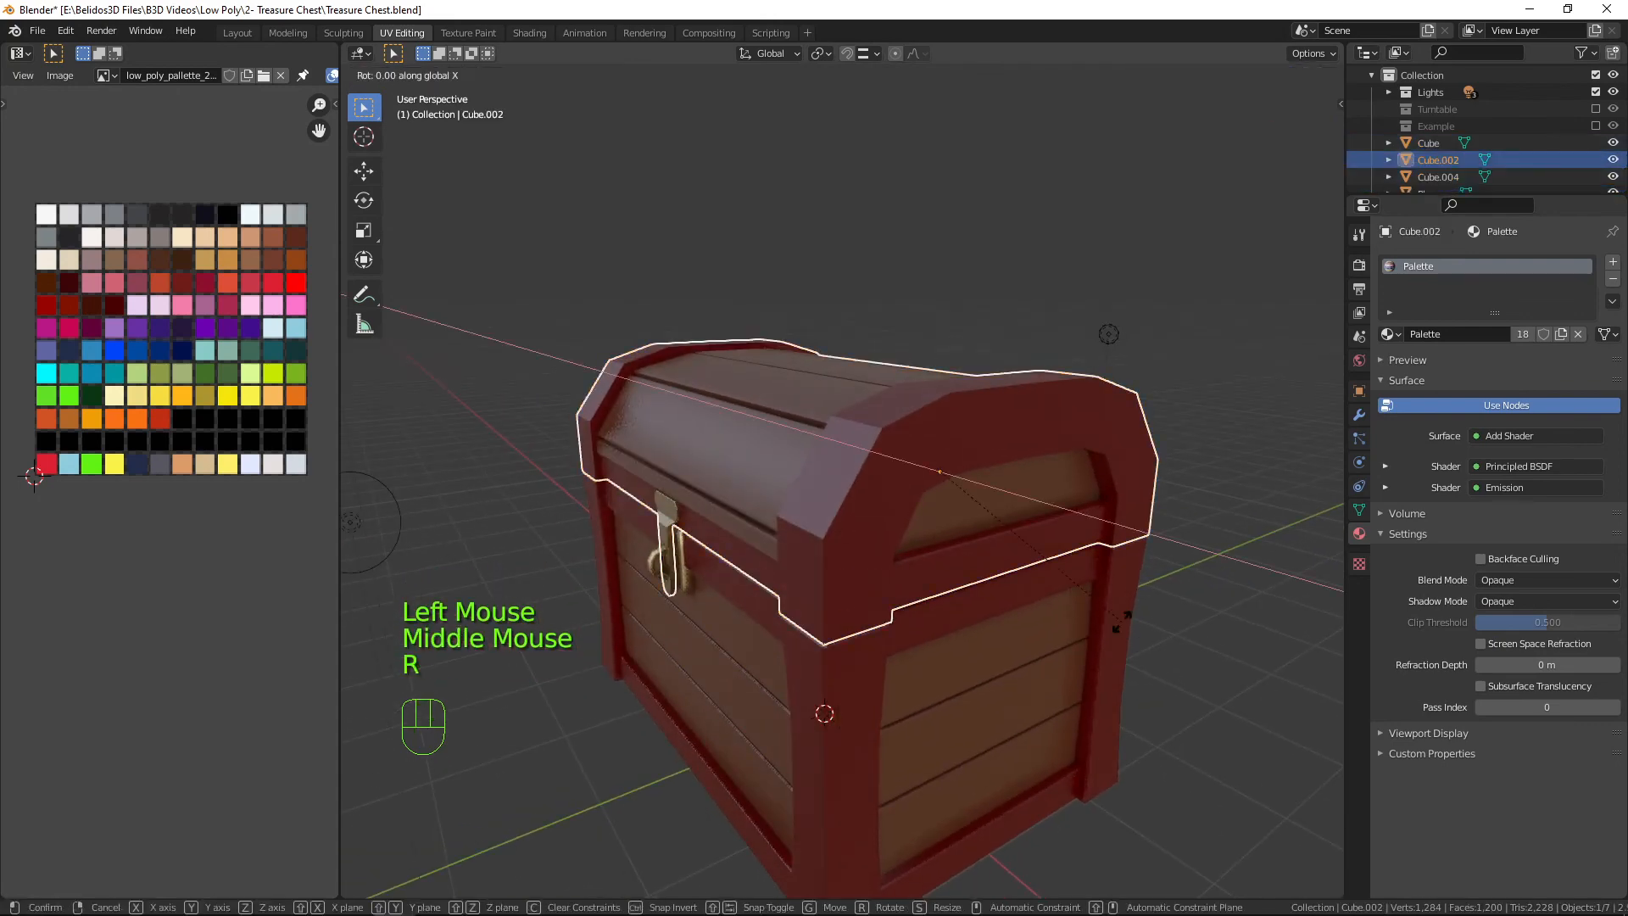
pyautogui.write('-55')
pyautogui.press('Return')
pyautogui.scroll(-1, 949, 581)
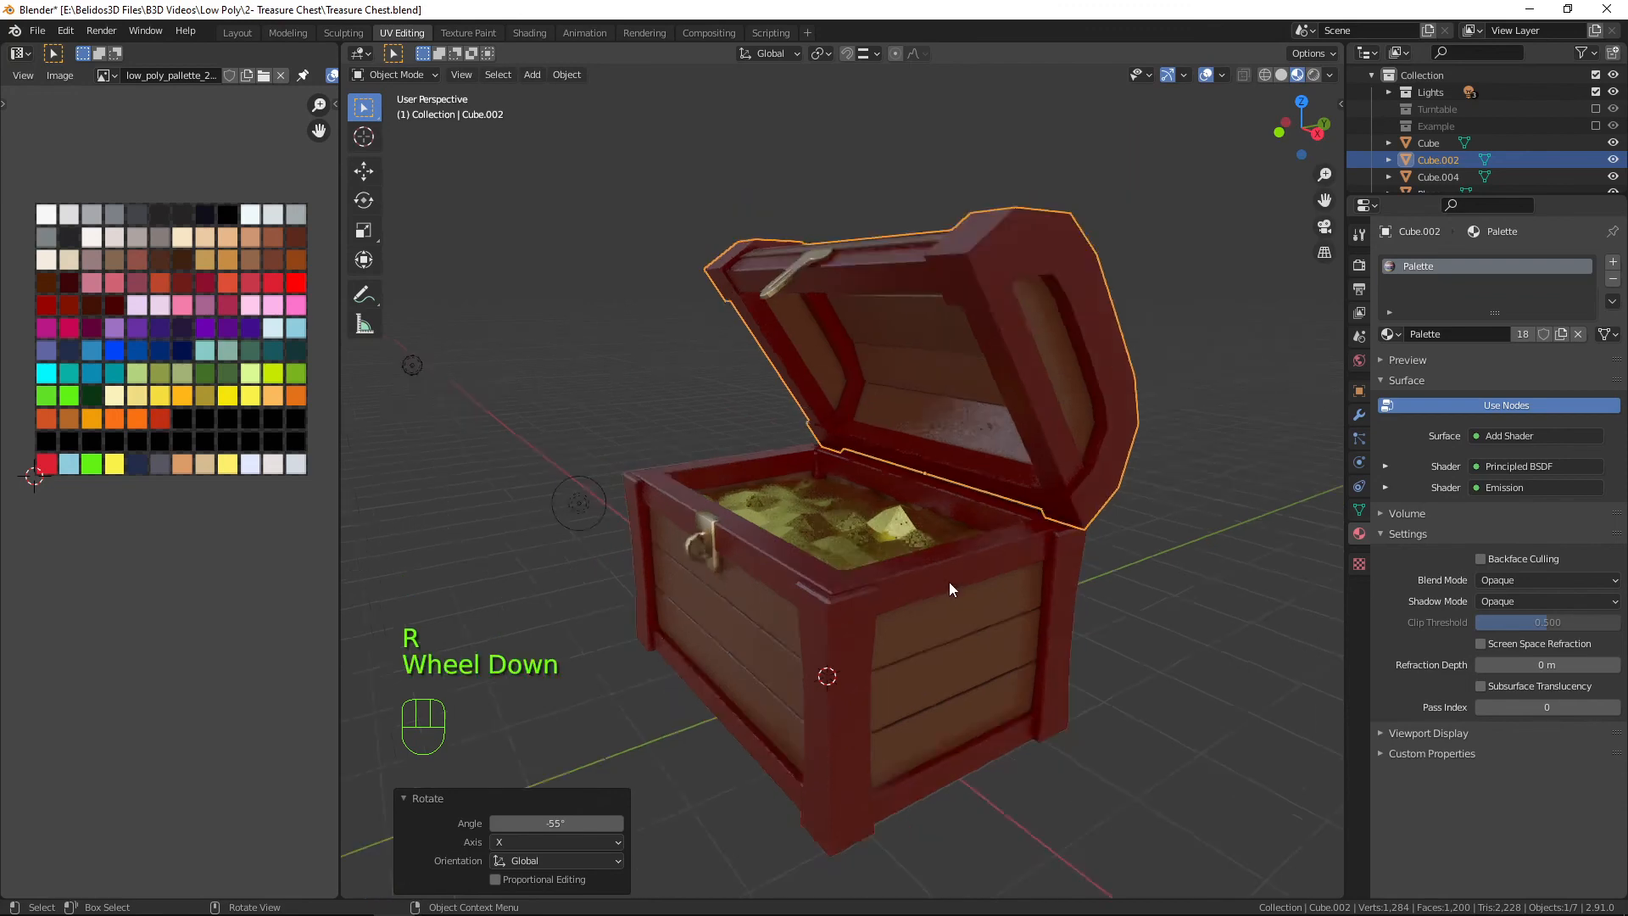
pyautogui.scroll(-2, 949, 583)
pyautogui.moveTo(950, 583); pyautogui.dragTo(938, 497, button='middle')
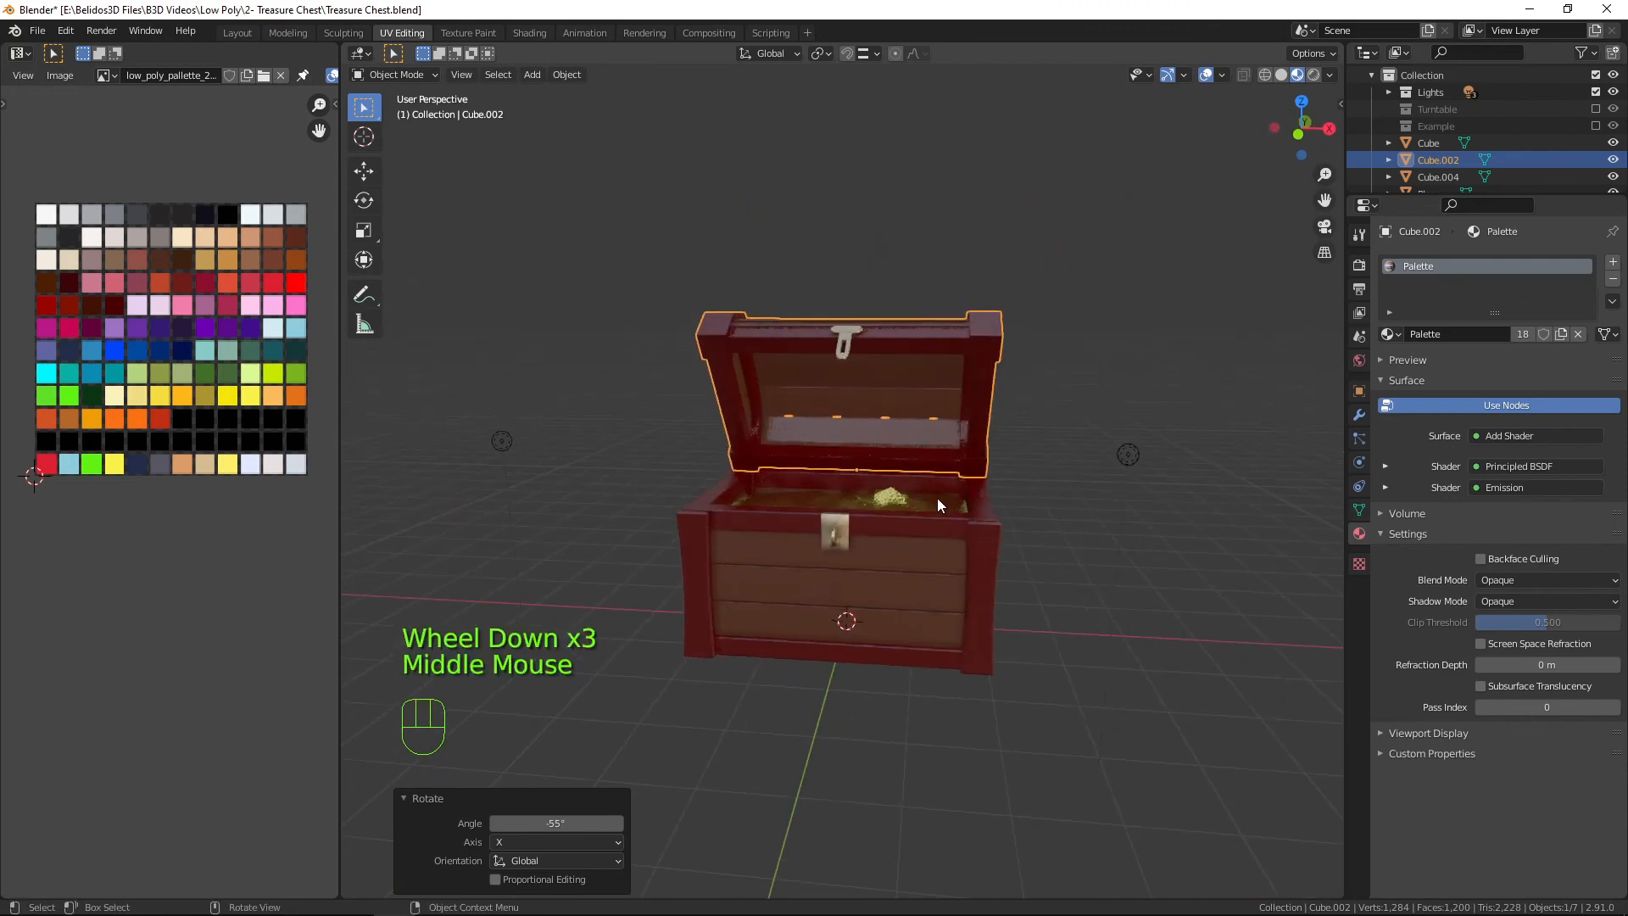
# Enable the Turntable collection and set the transform pivot point to 3D Cursor.
pyautogui.click(1596, 108)
pyautogui.scroll(-2, 923, 464)
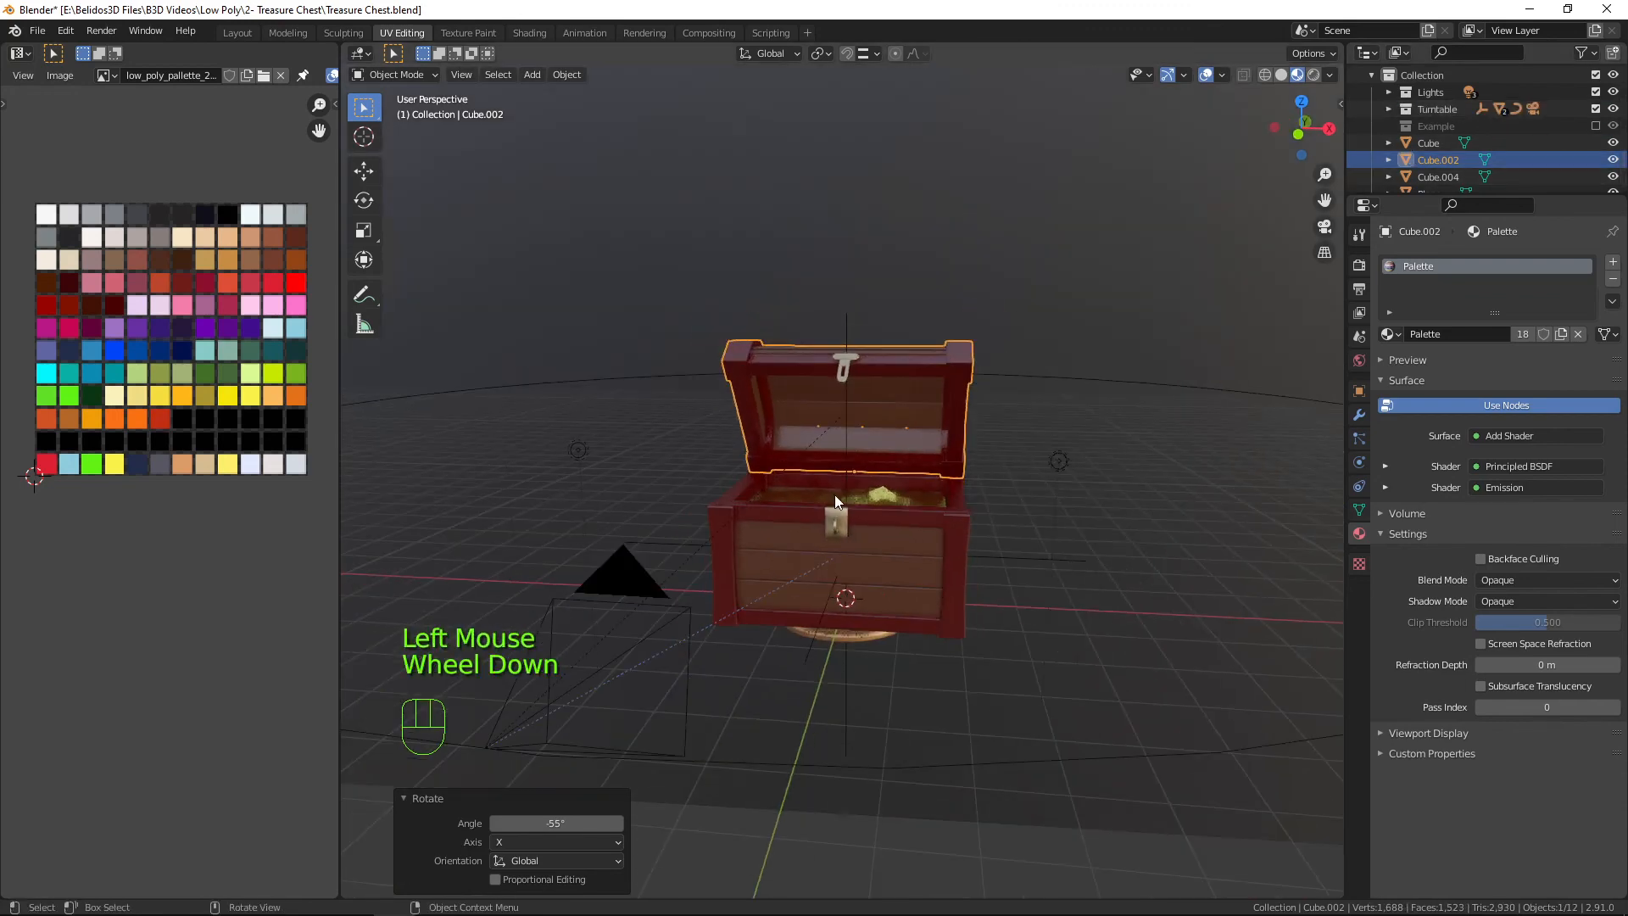
pyautogui.moveTo(834, 495); pyautogui.dragTo(864, 476, button='middle')
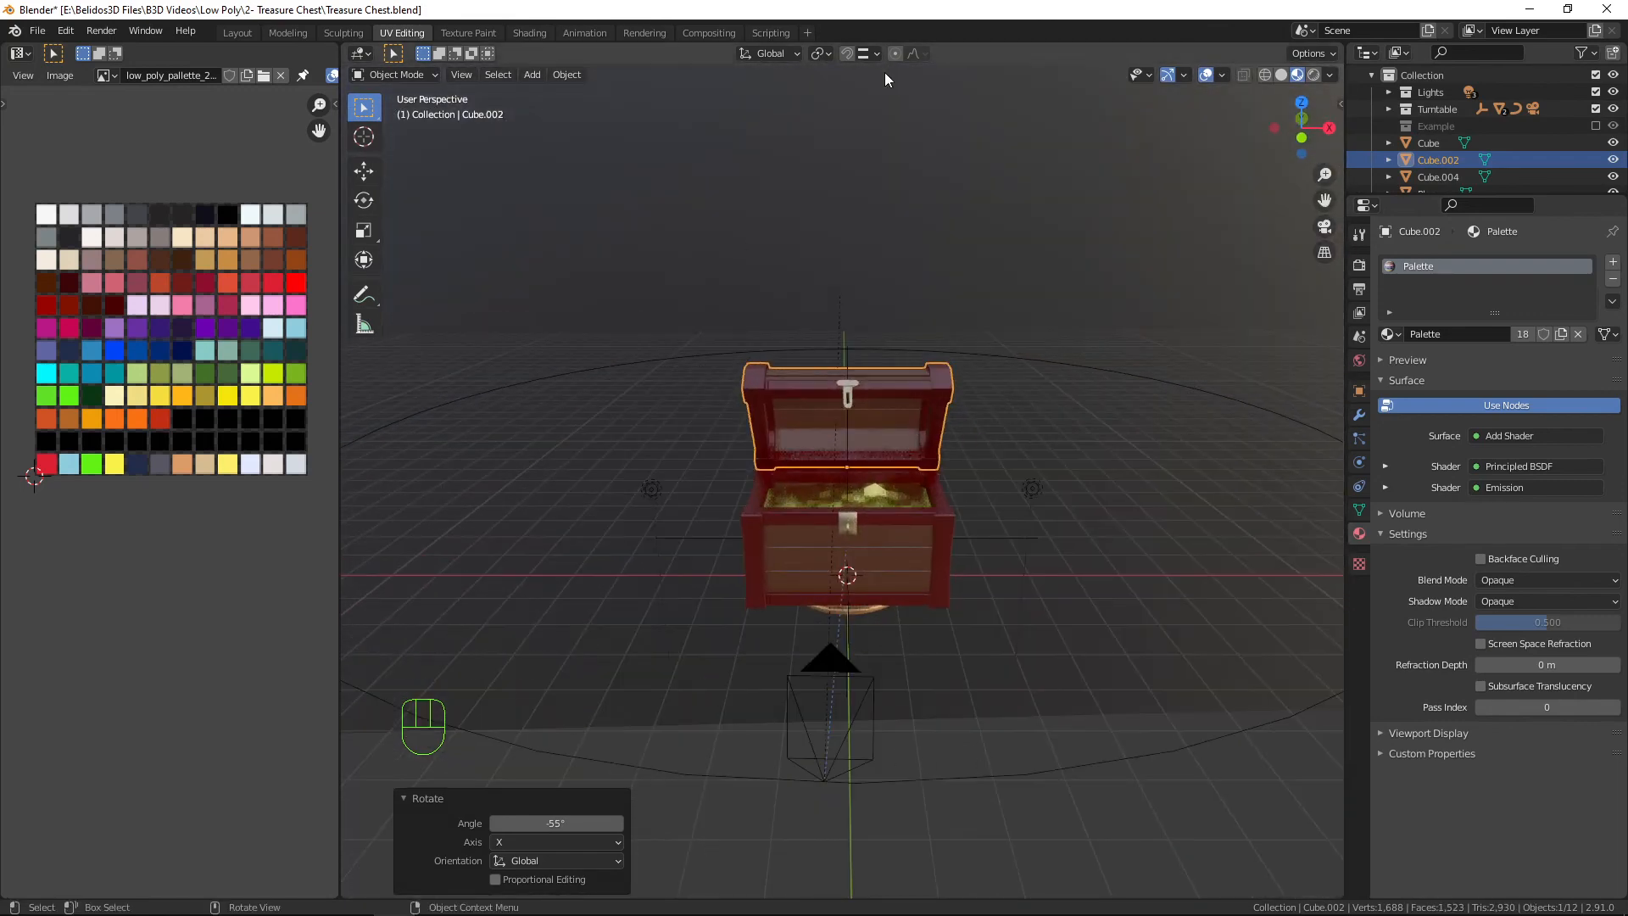
pyautogui.click(819, 53)
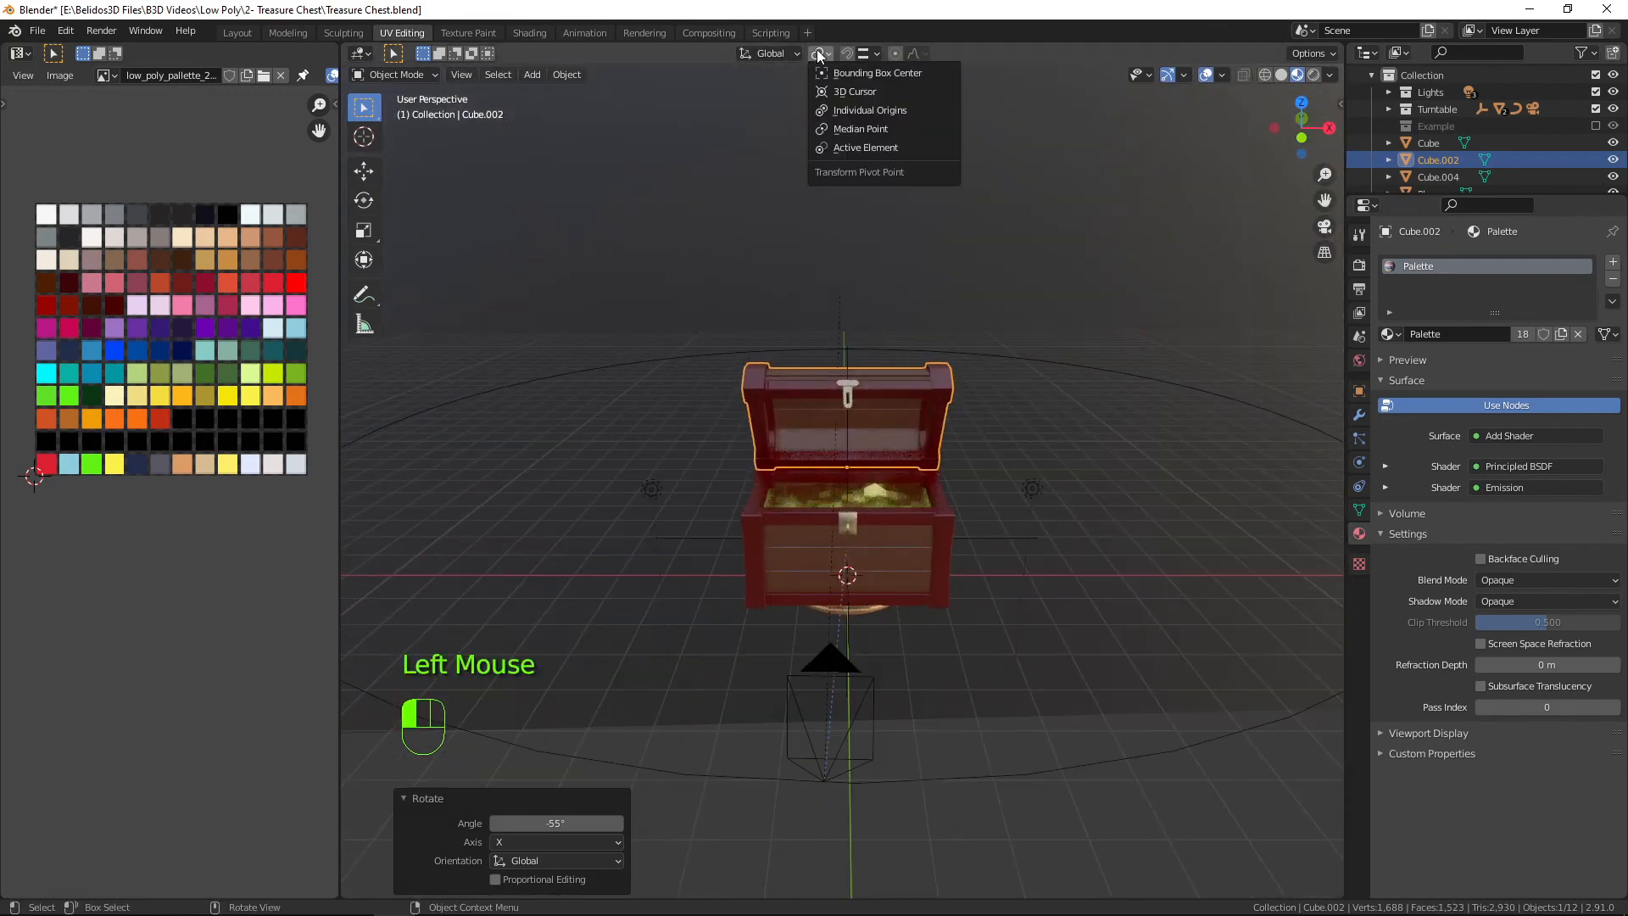
pyautogui.click(858, 91)
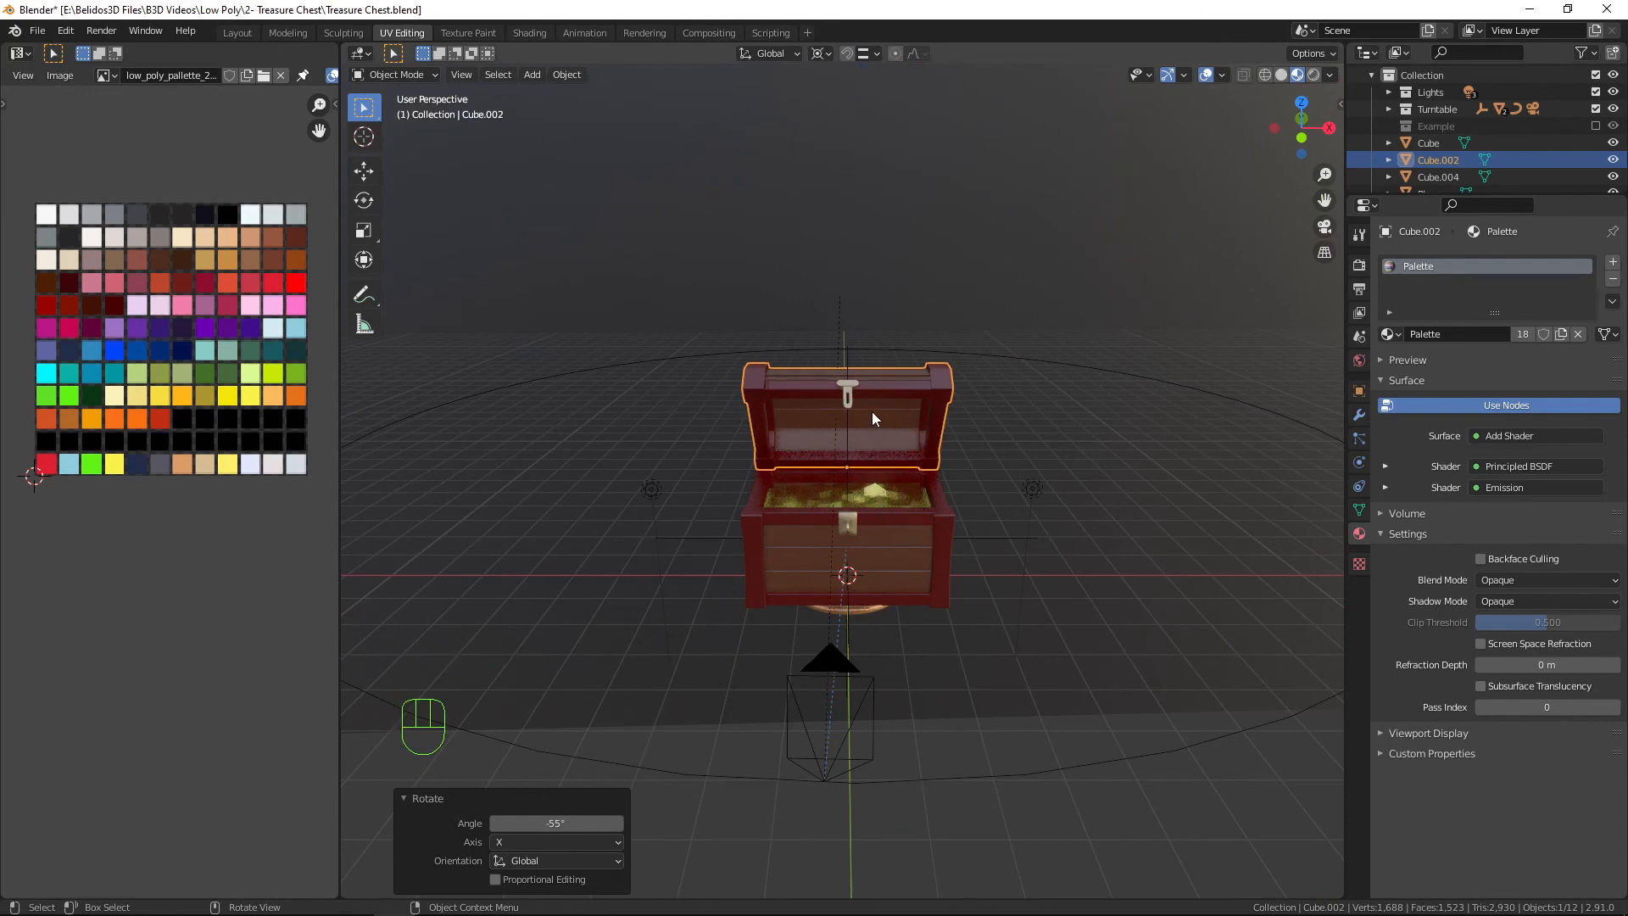
# Try to scale the lid, treasure plane and chest body down together in front view to fit the turntable base.
pyautogui.click(881, 390)
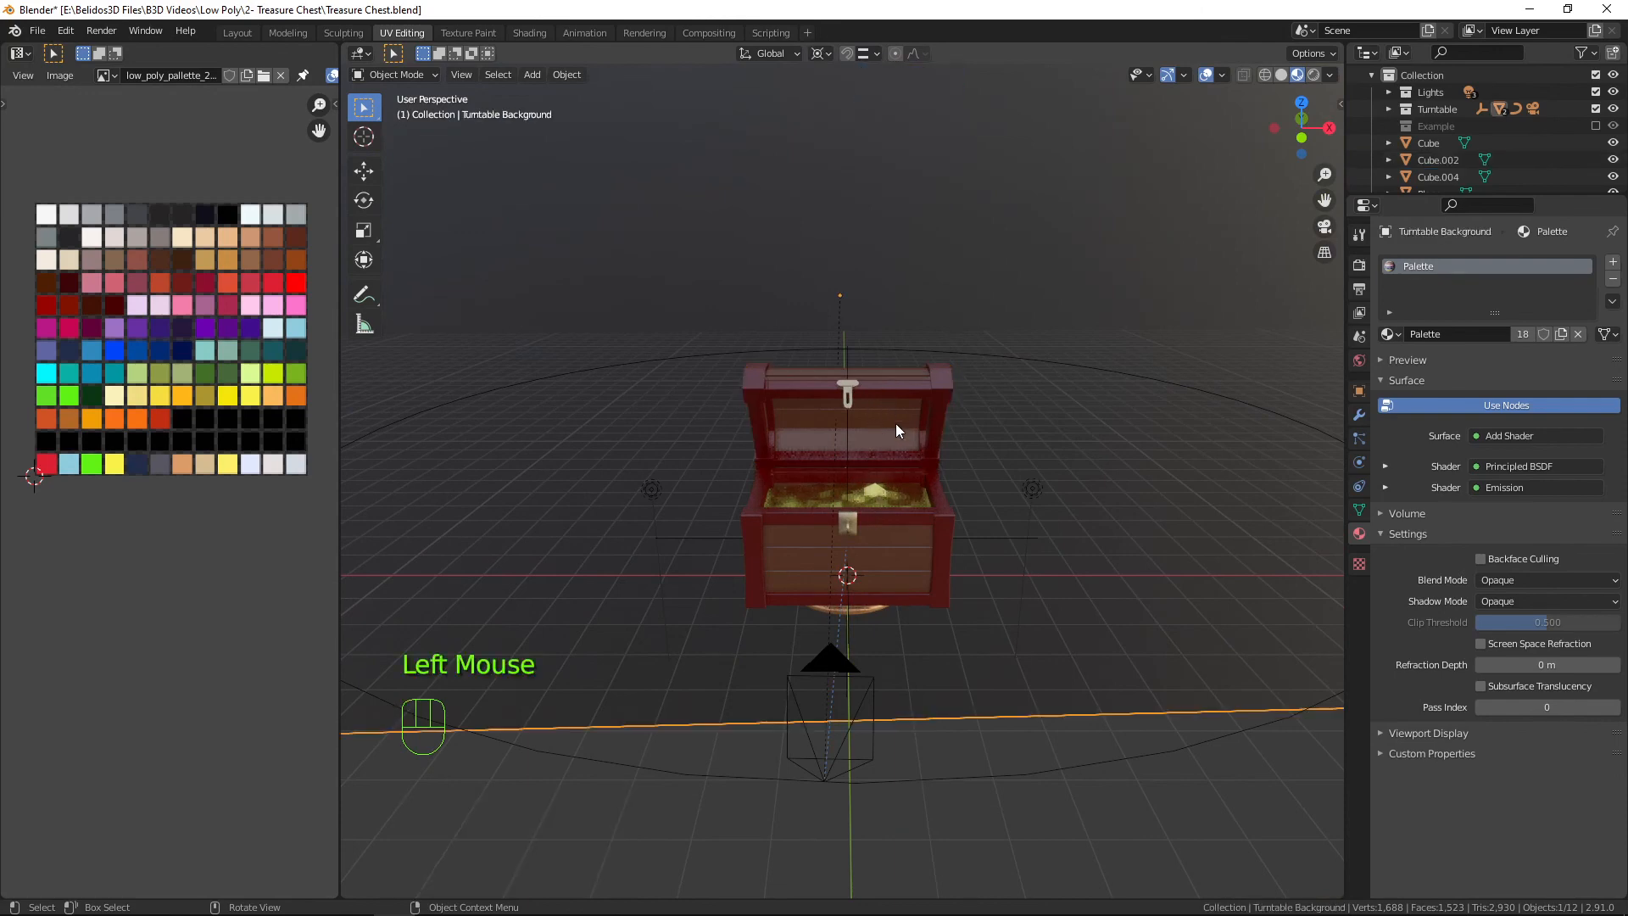
pyautogui.keyDown('shift'); pyautogui.click(888, 494); pyautogui.keyUp('shift')
pyautogui.keyDown('shift'); pyautogui.click(904, 548); pyautogui.keyUp('shift')
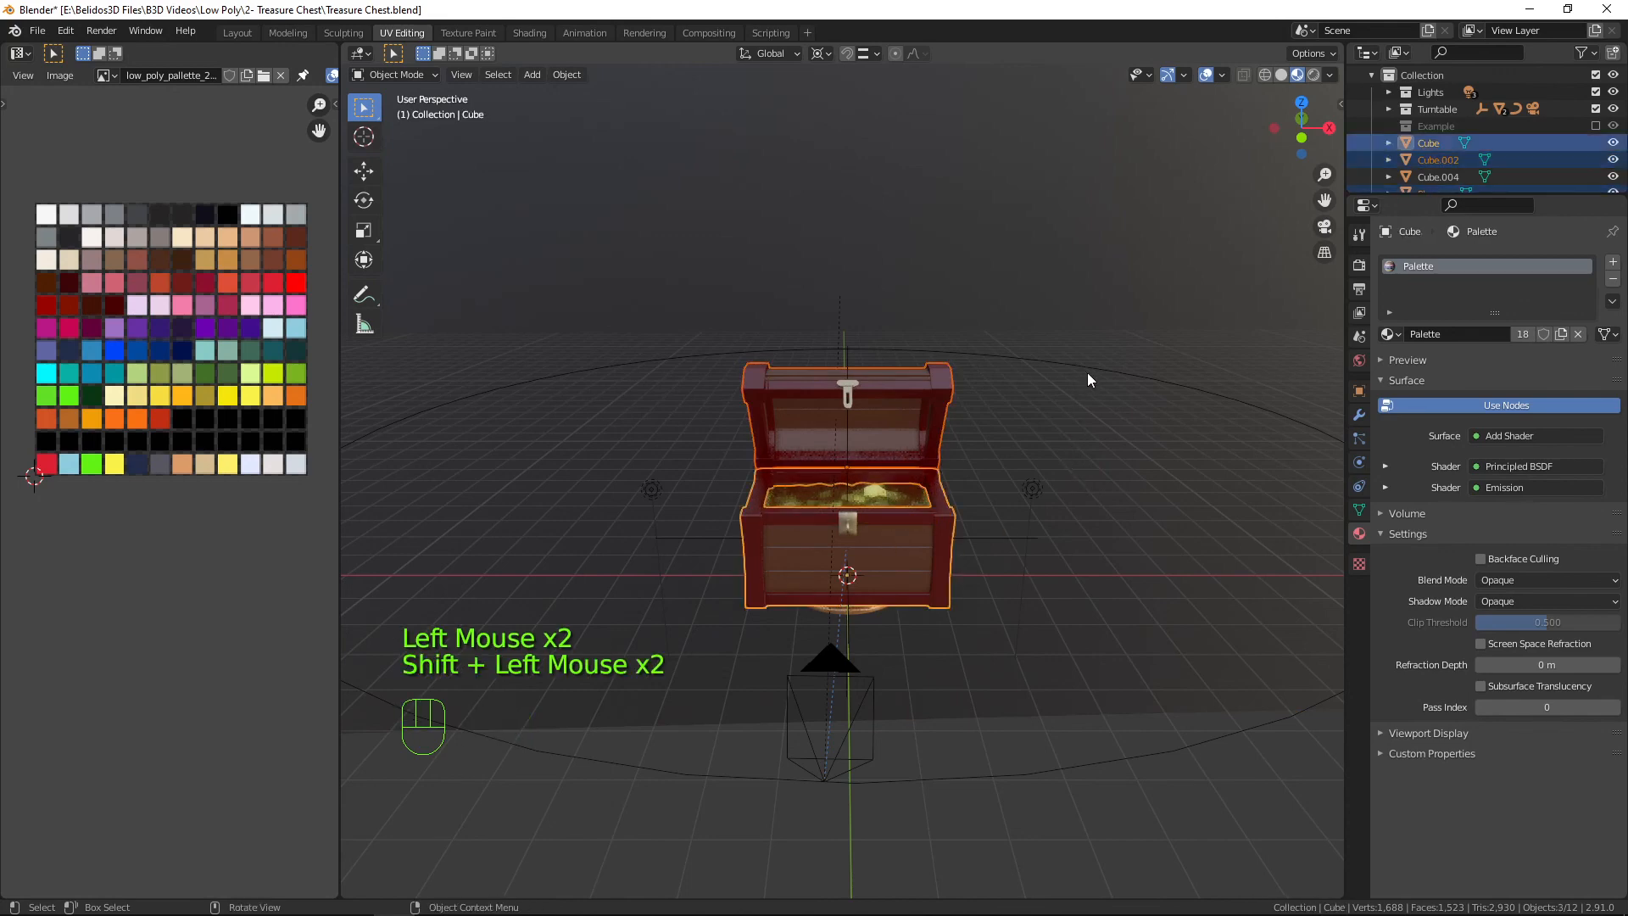
pyautogui.press('KP_1')
pyautogui.scroll(2, 1087, 373)
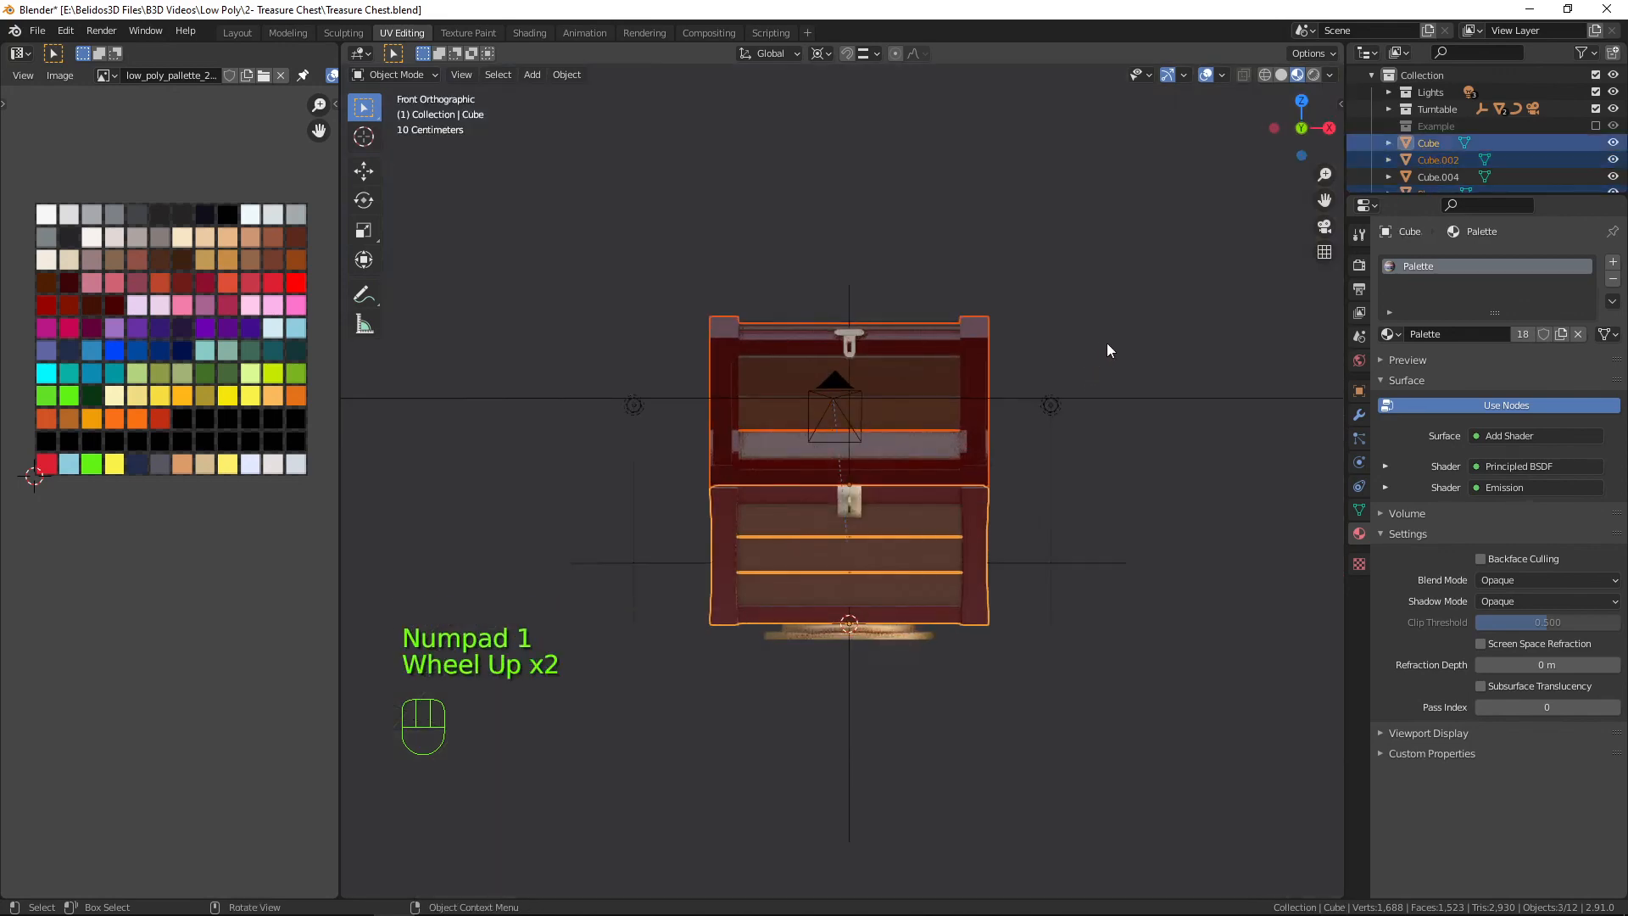
pyautogui.press('s')
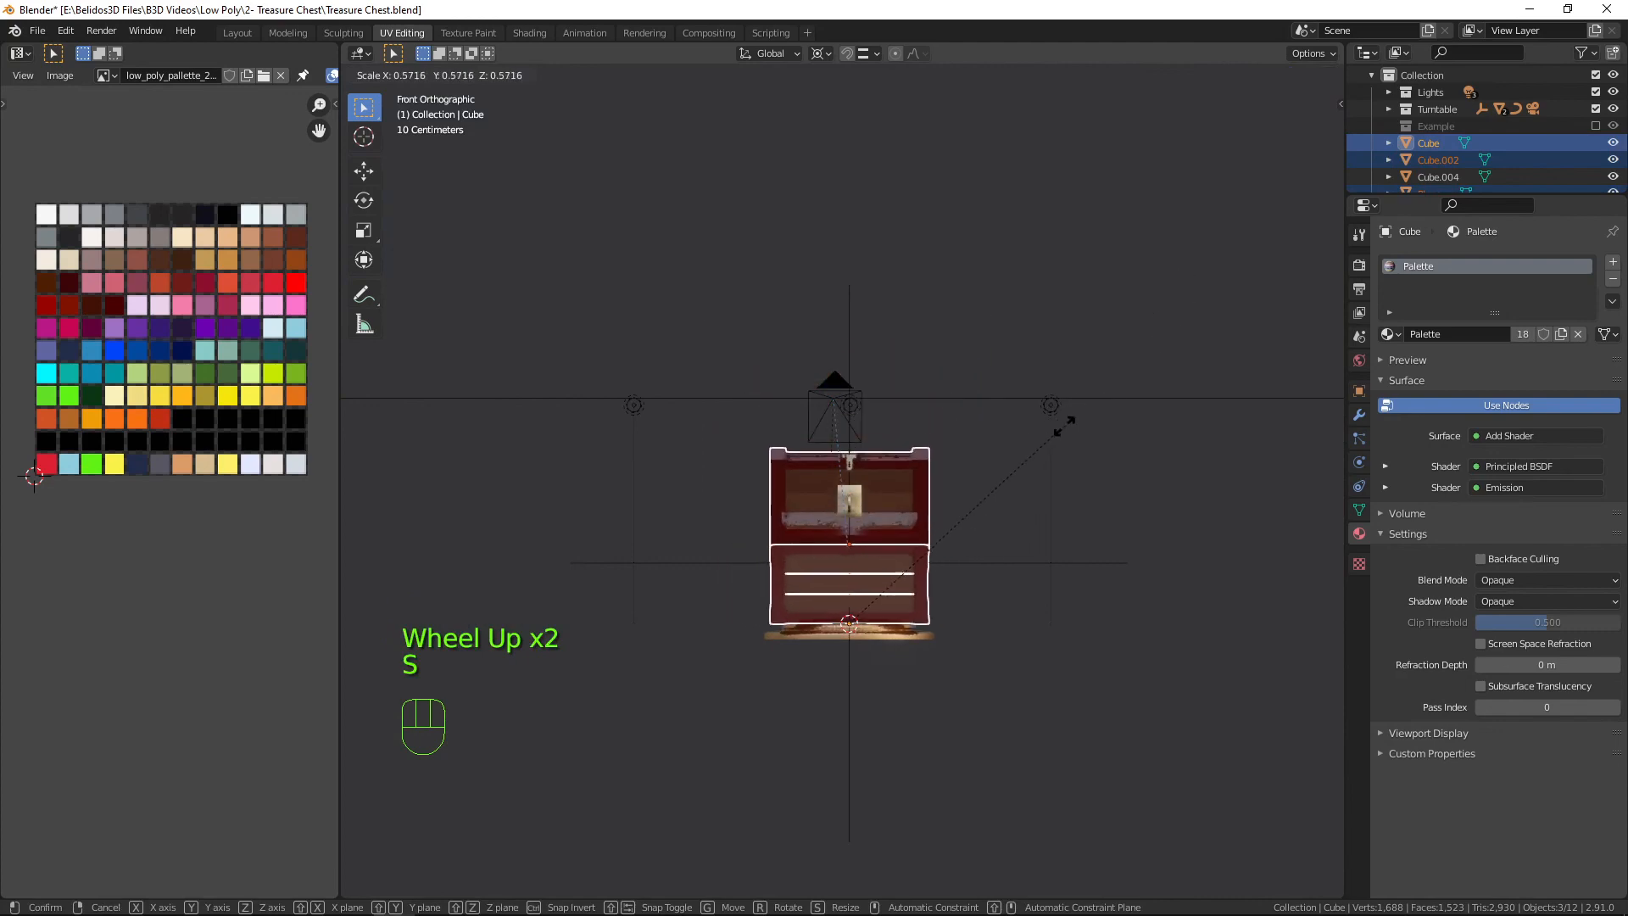
pyautogui.click(1007, 501)
# Check the scaled chest from several angles and undo the scaling that left the front lock behind.
pyautogui.moveTo(833, 197); pyautogui.dragTo(860, 305, button='middle')
pyautogui.press('a')
pyautogui.press('a')
pyautogui.press('a')
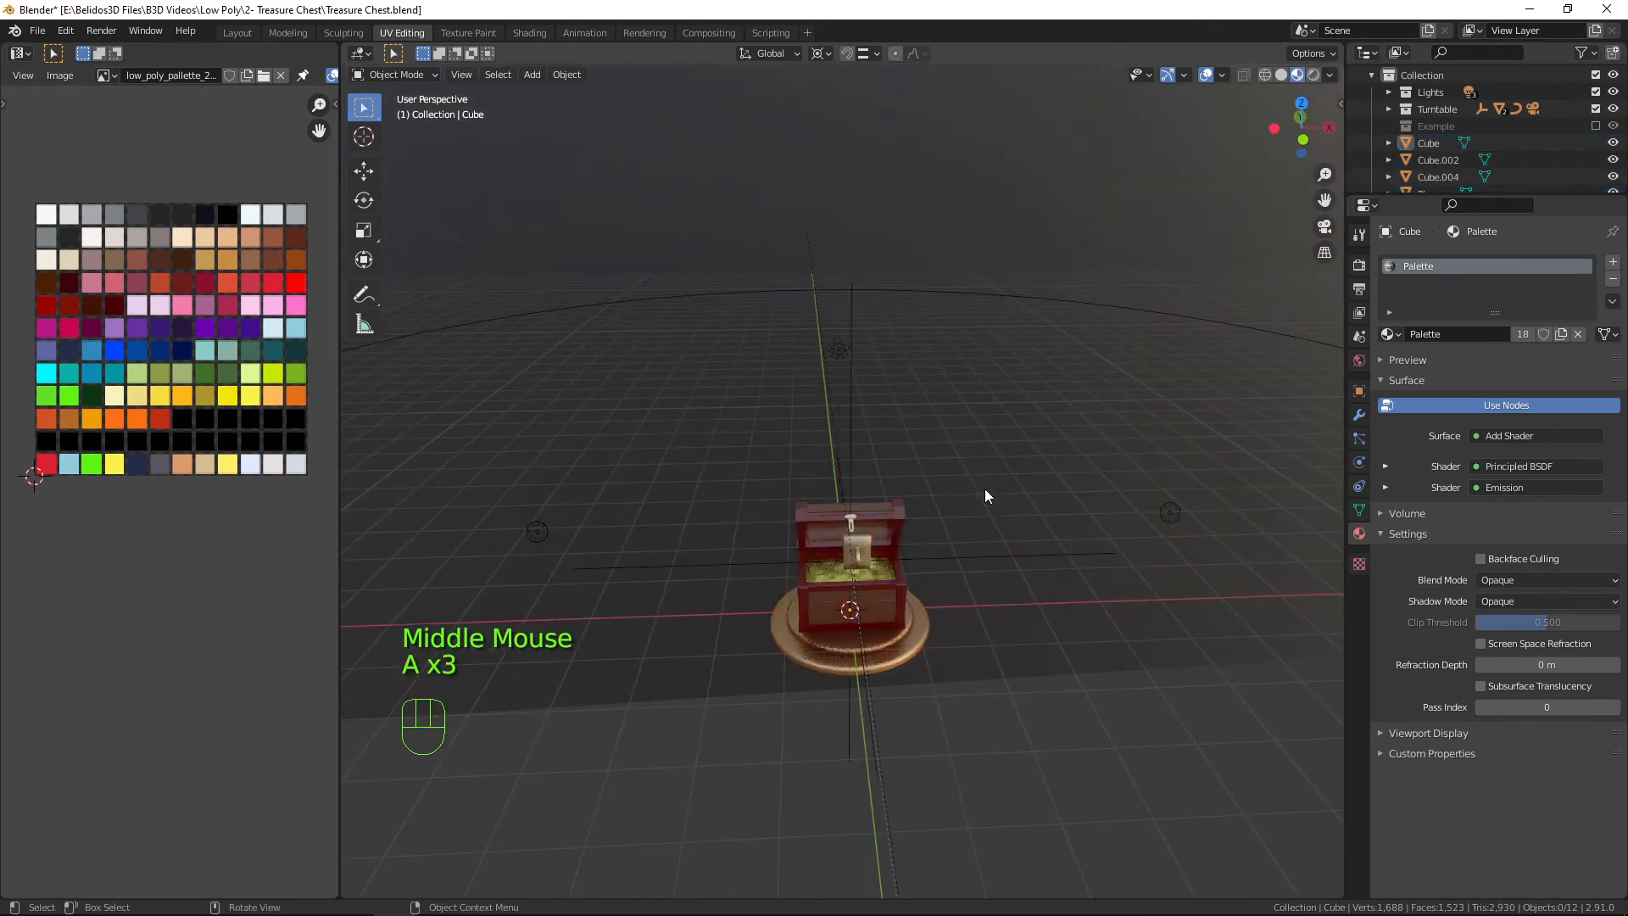
pyautogui.moveTo(985, 494); pyautogui.dragTo(1071, 438, button='middle')
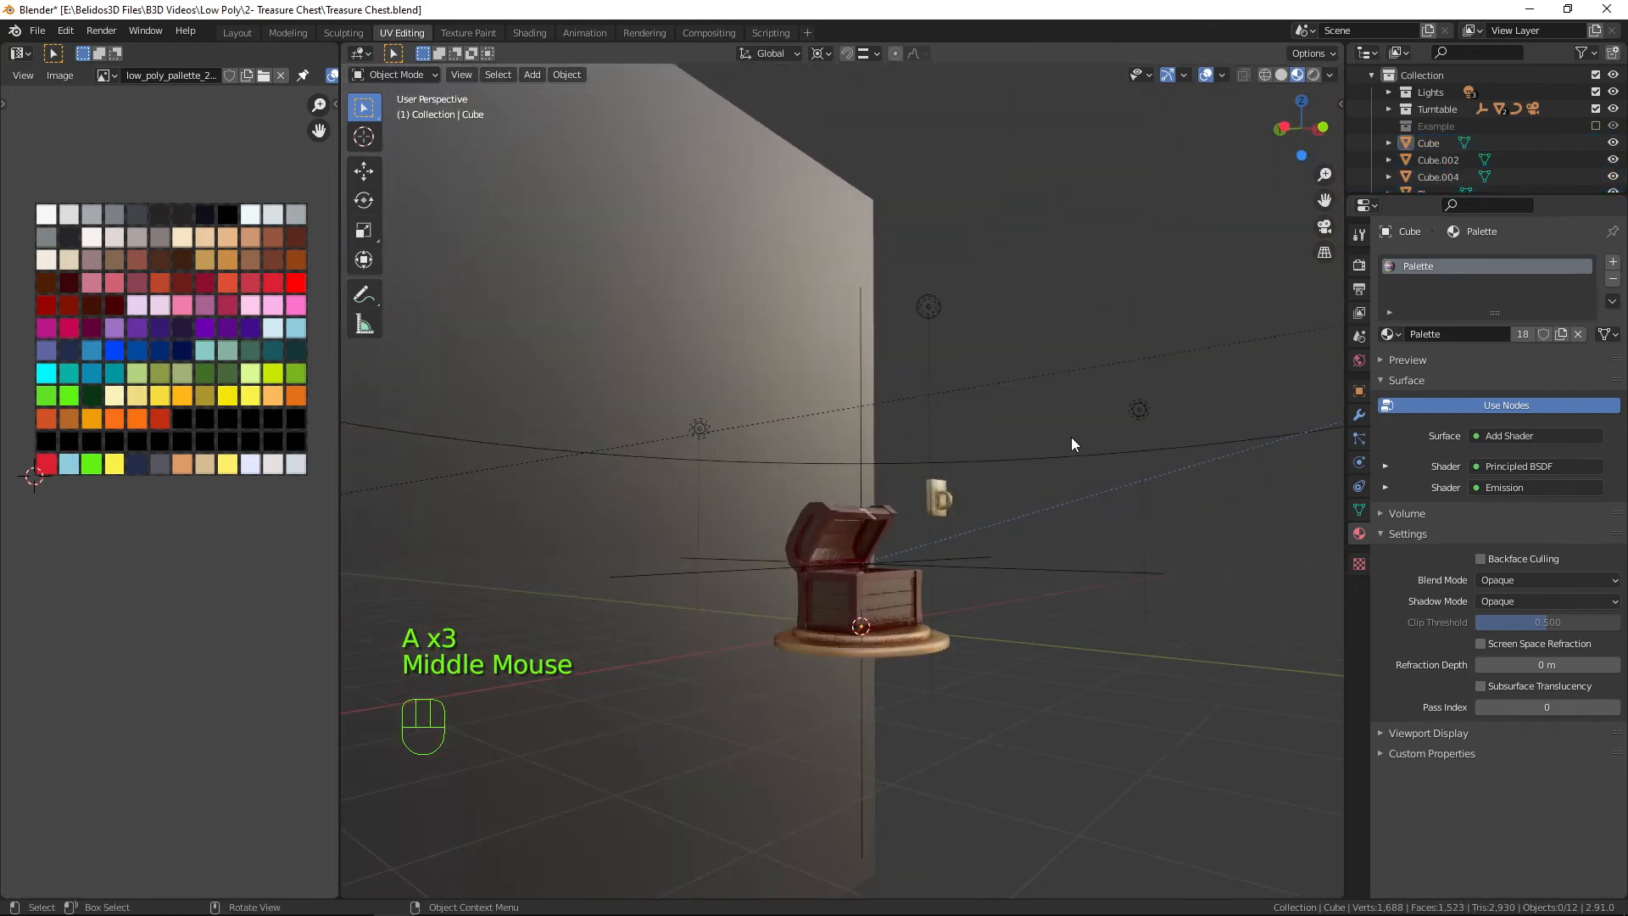
pyautogui.hotkey('ctrl', 'z')
pyautogui.hotkey('ctrl', 'z')
pyautogui.hotkey('ctrl', 'z')
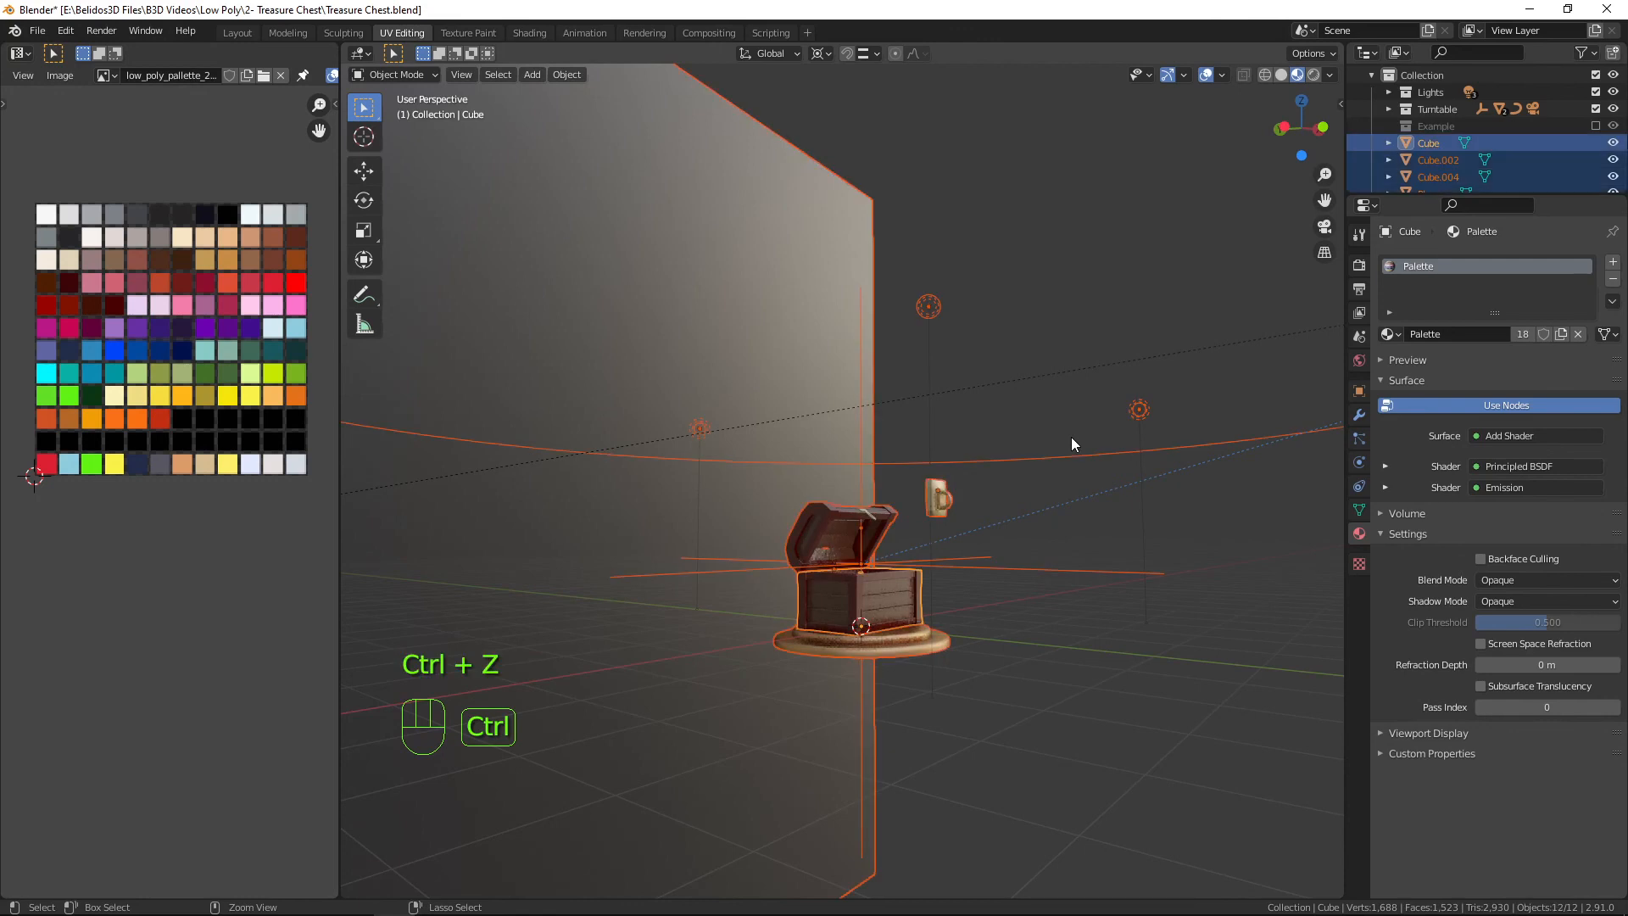
# Join the front lock, Cube.004, to the chest body, Cube.
pyautogui.click(942, 491)
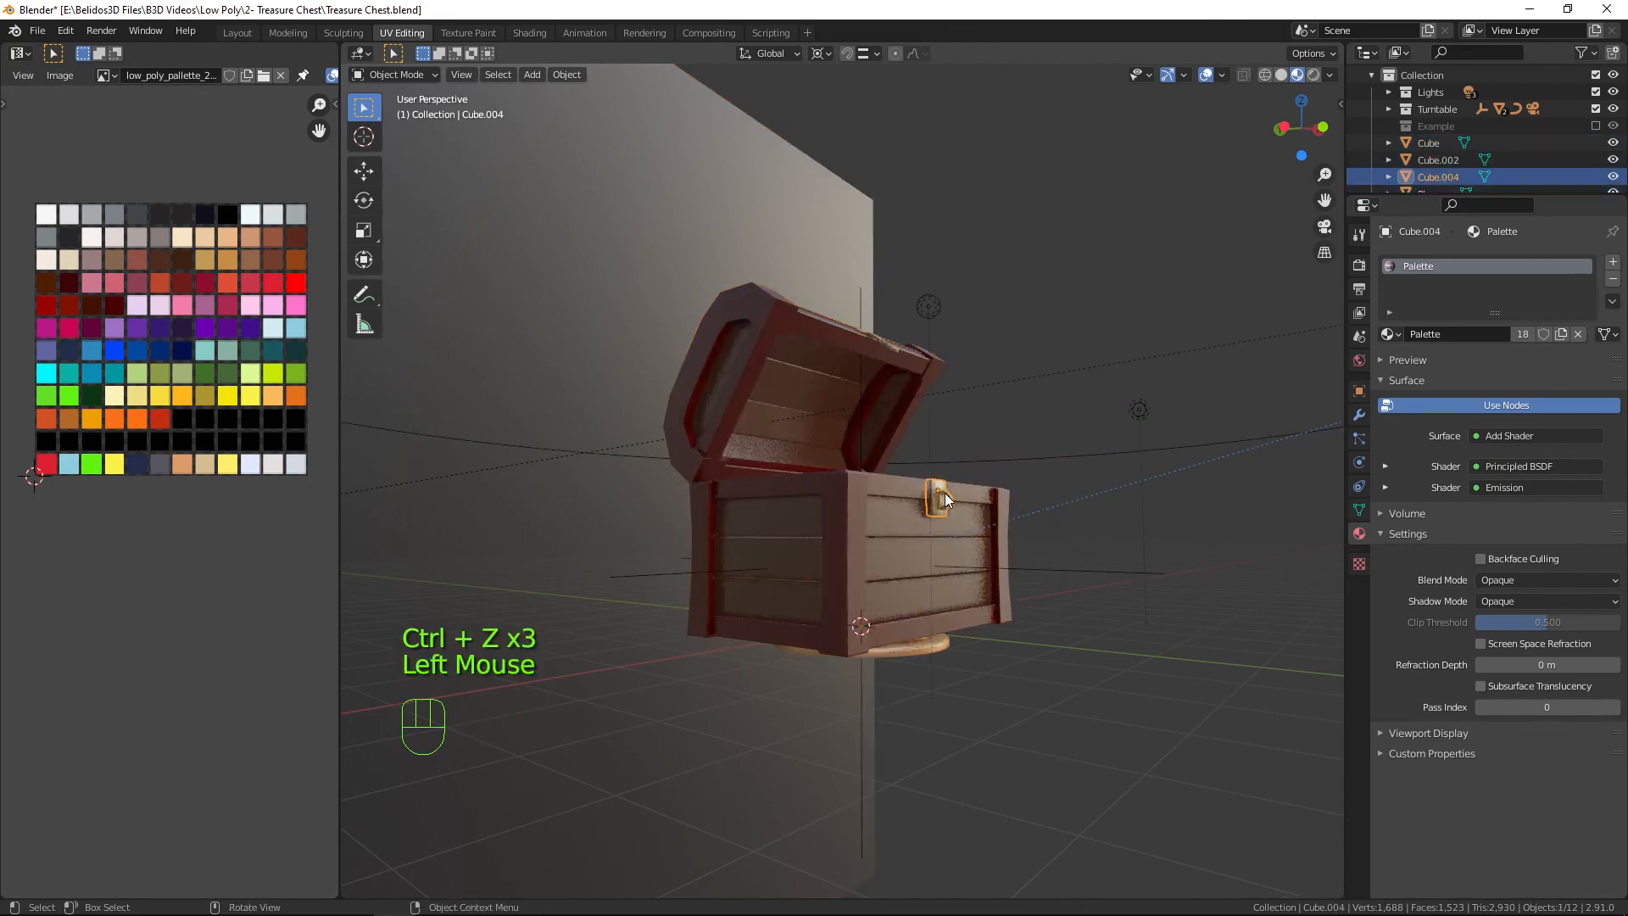
pyautogui.keyDown('shift'); pyautogui.click(803, 549); pyautogui.keyUp('shift')
pyautogui.hotkey('ctrl', 'j')
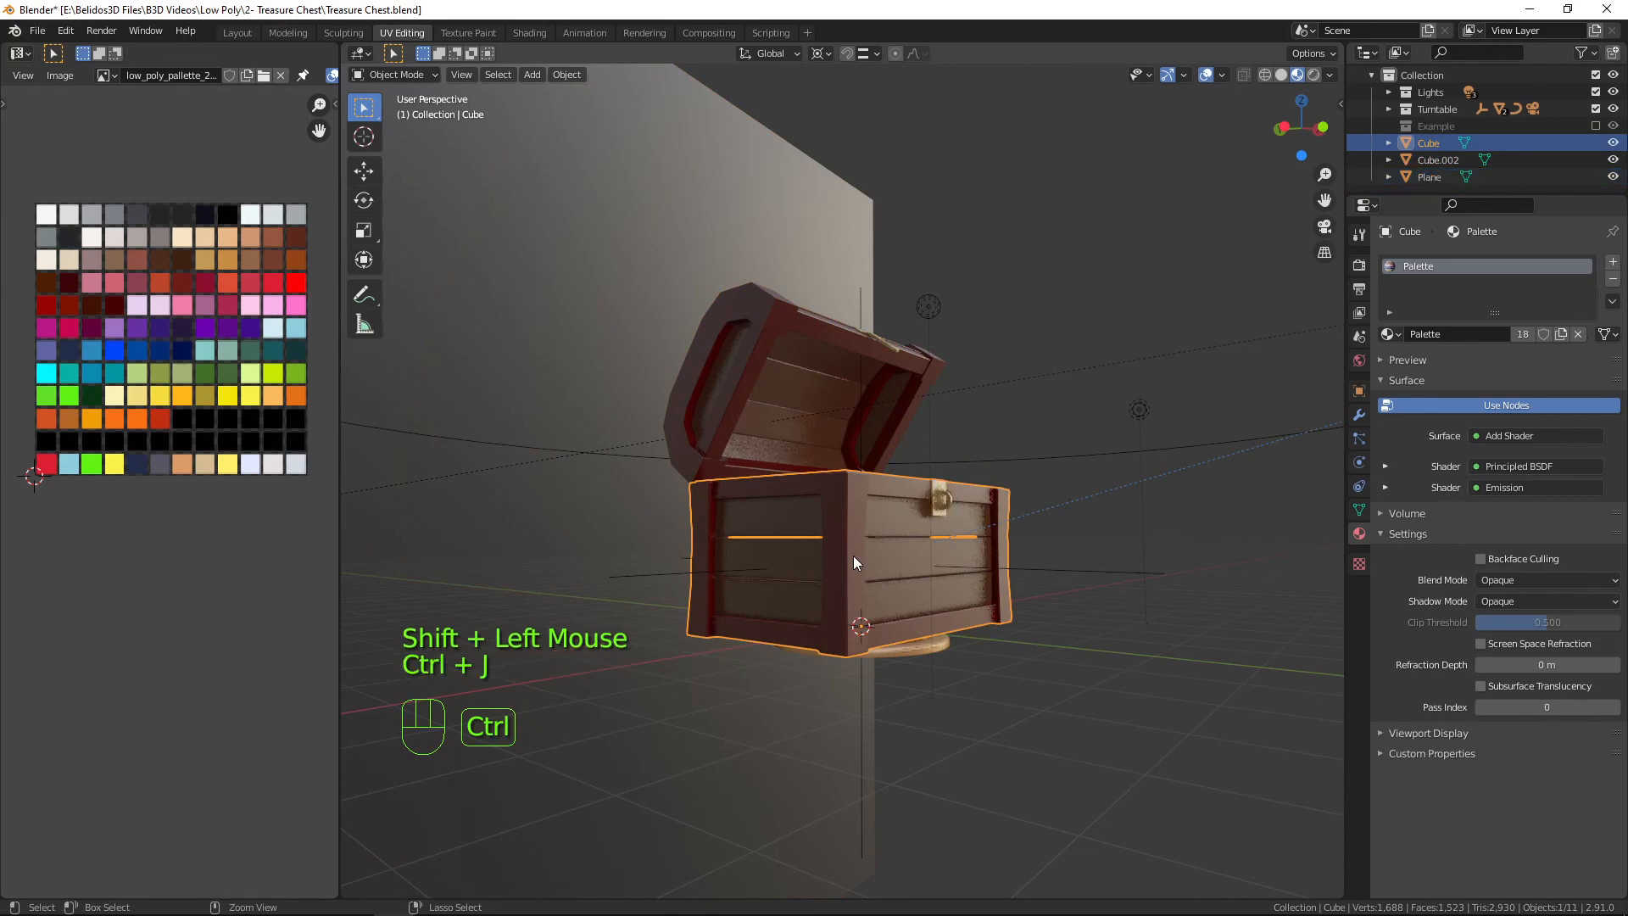
# Scale the lid, treasure plane and chest body together to 0.426 in front view so they fit the turntable base.
pyautogui.moveTo(852, 557); pyautogui.dragTo(895, 457, button='middle')
pyautogui.click(858, 337)
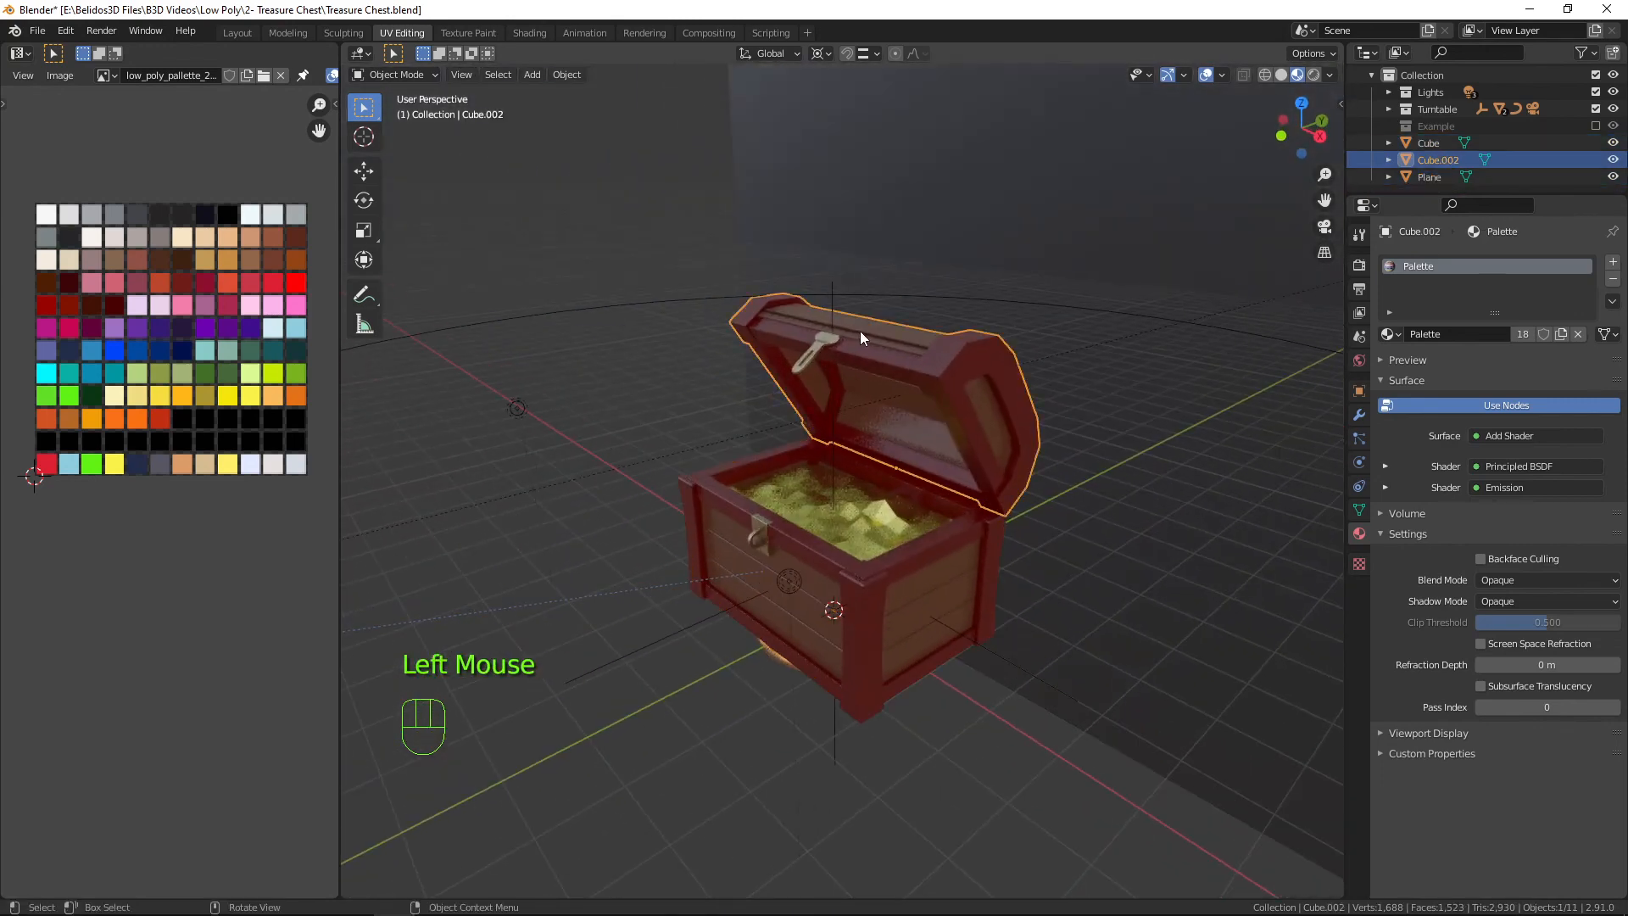
pyautogui.keyDown('shift'); pyautogui.click(832, 492); pyautogui.keyUp('shift')
pyautogui.keyDown('shift'); pyautogui.click(753, 608); pyautogui.keyUp('shift')
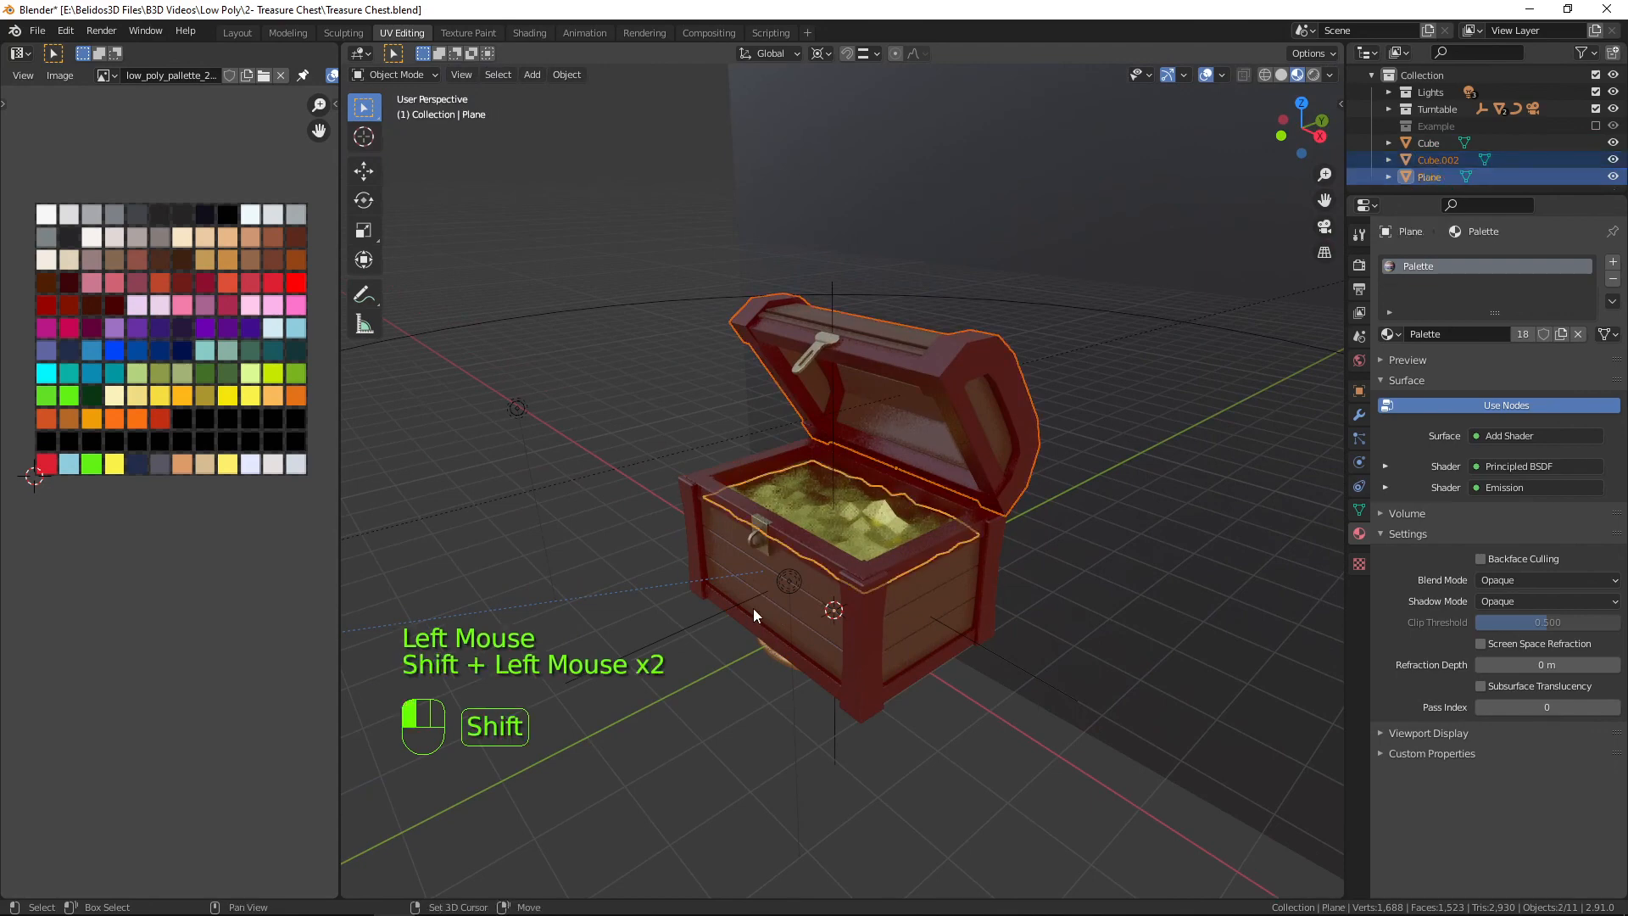
pyautogui.press('KP_1')
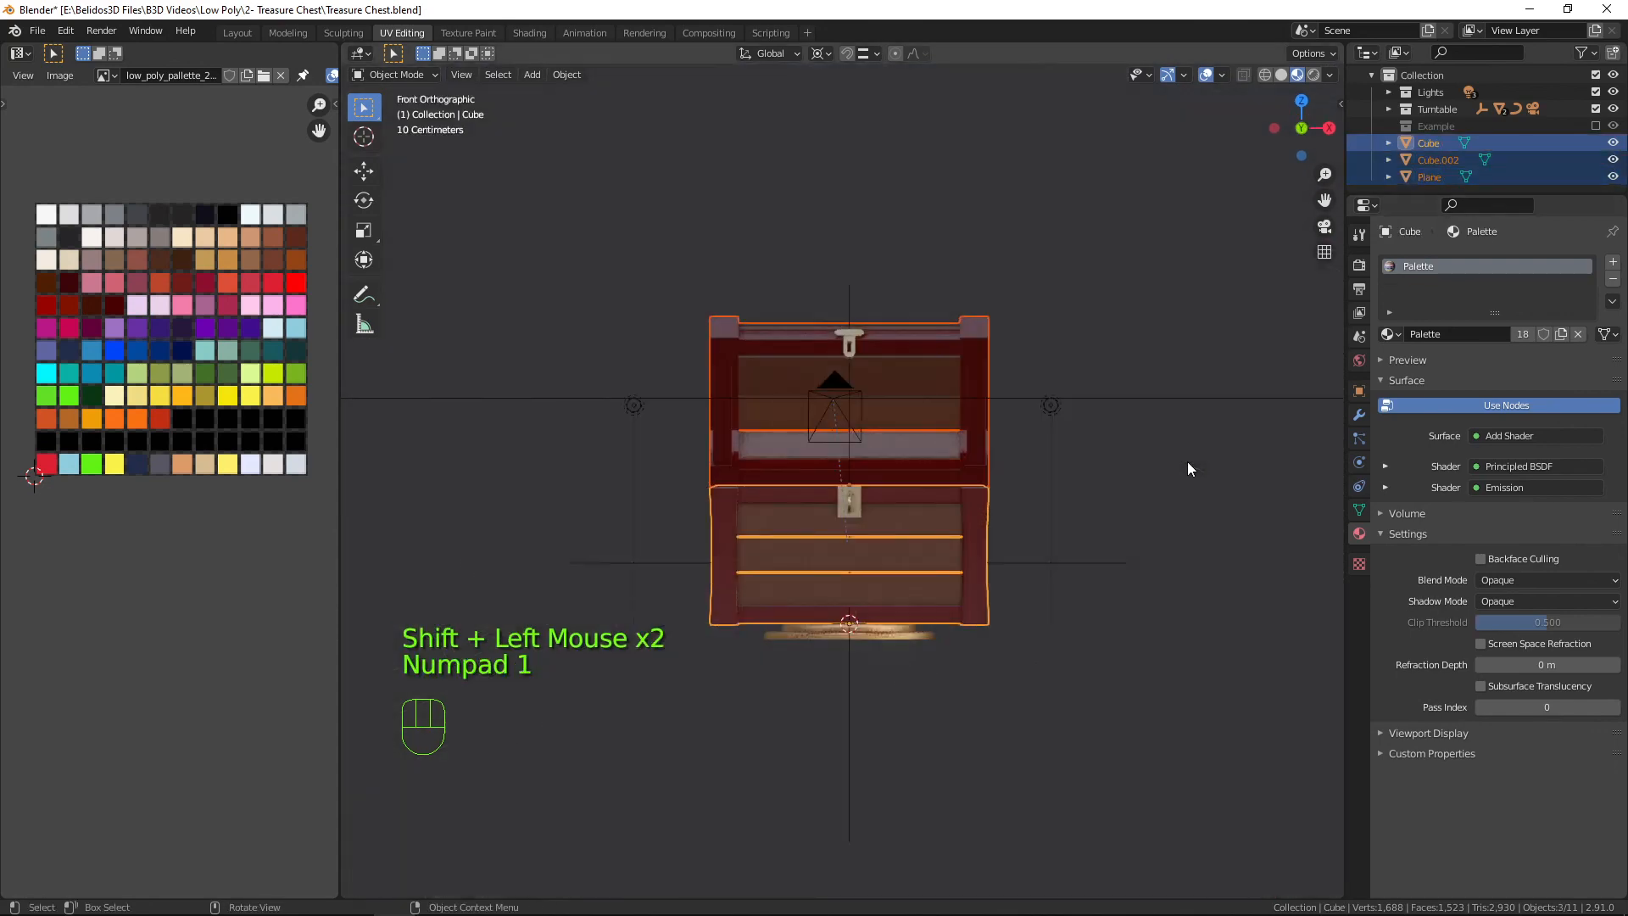
pyautogui.press('s')
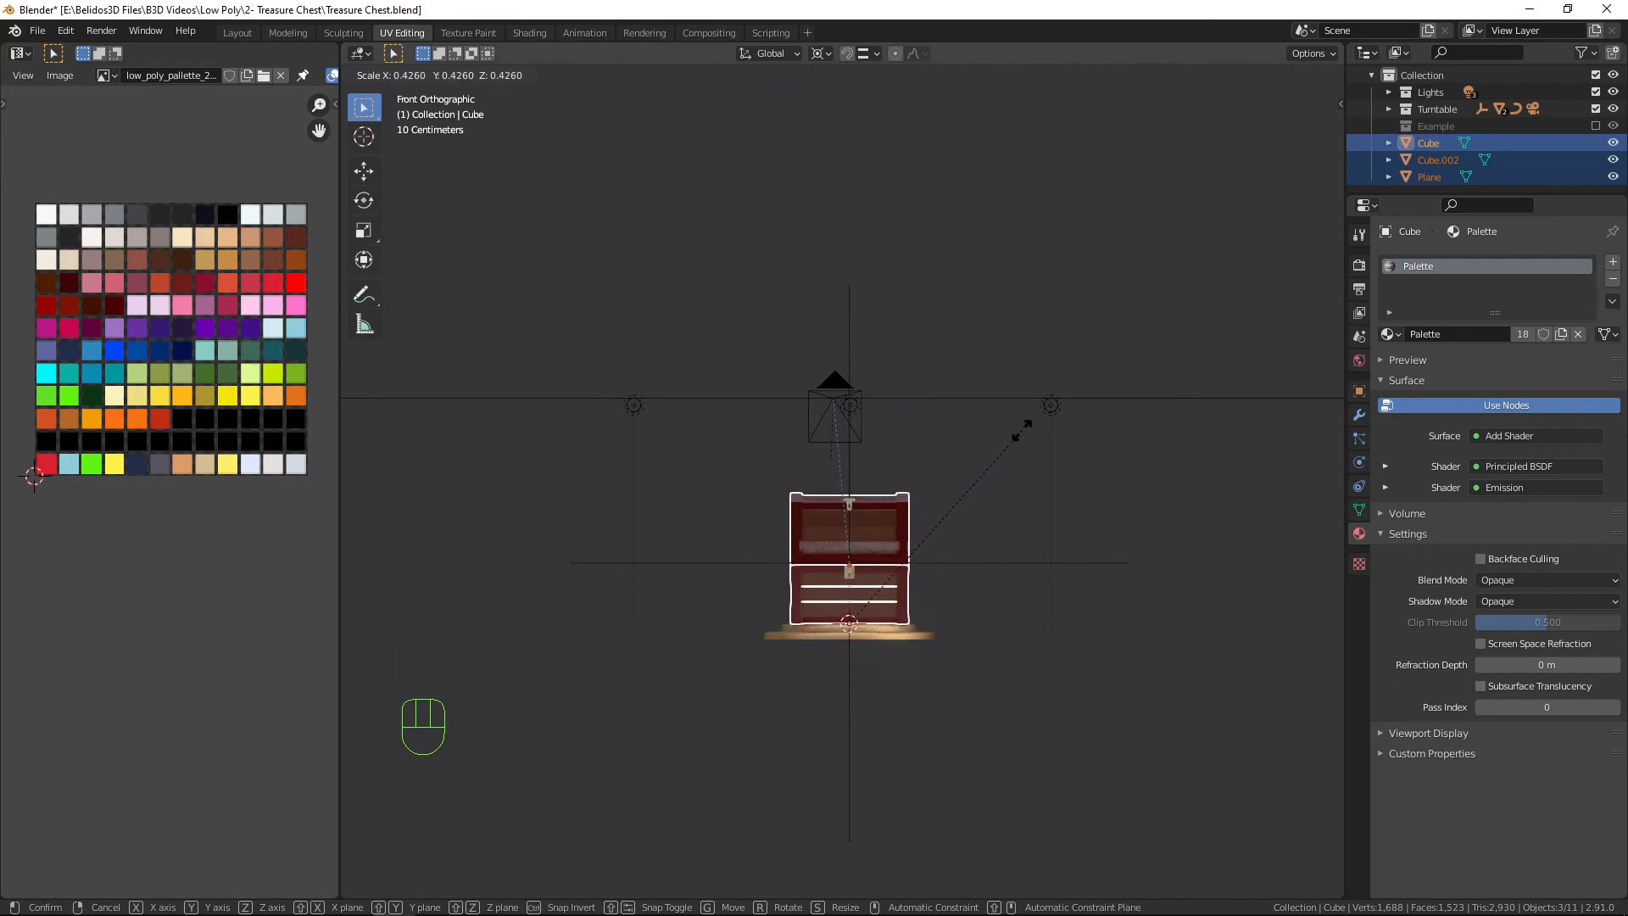
pyautogui.click(1021, 431)
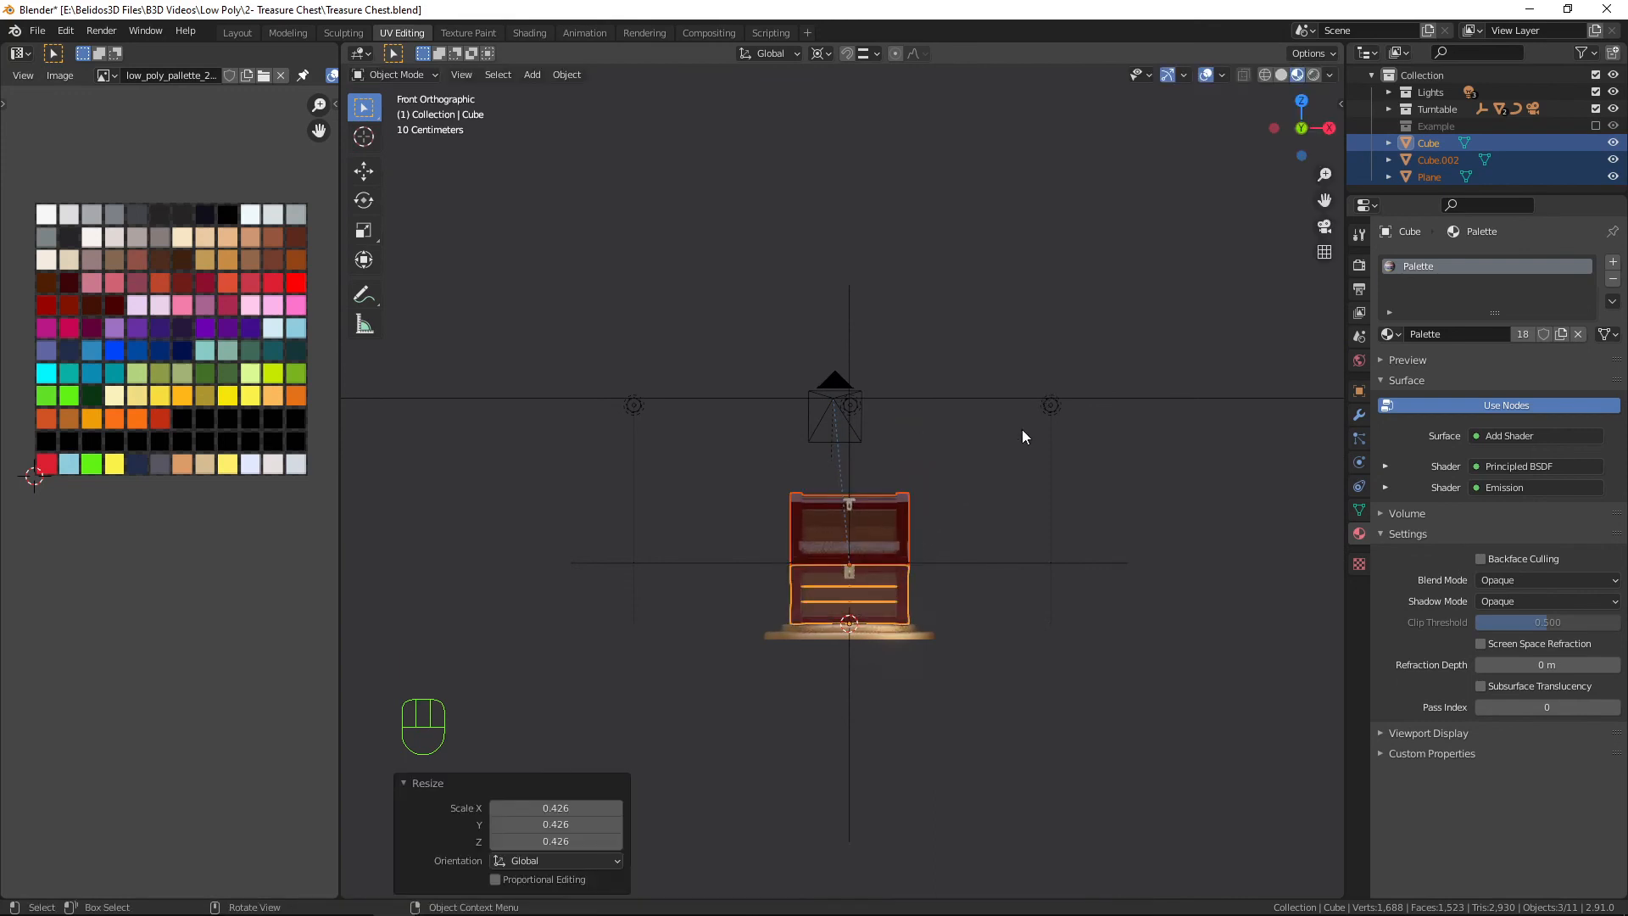
# Switch to the Layout workspace and view the chest rotating on the turntable in rendered shading.
pyautogui.click(218, 32)
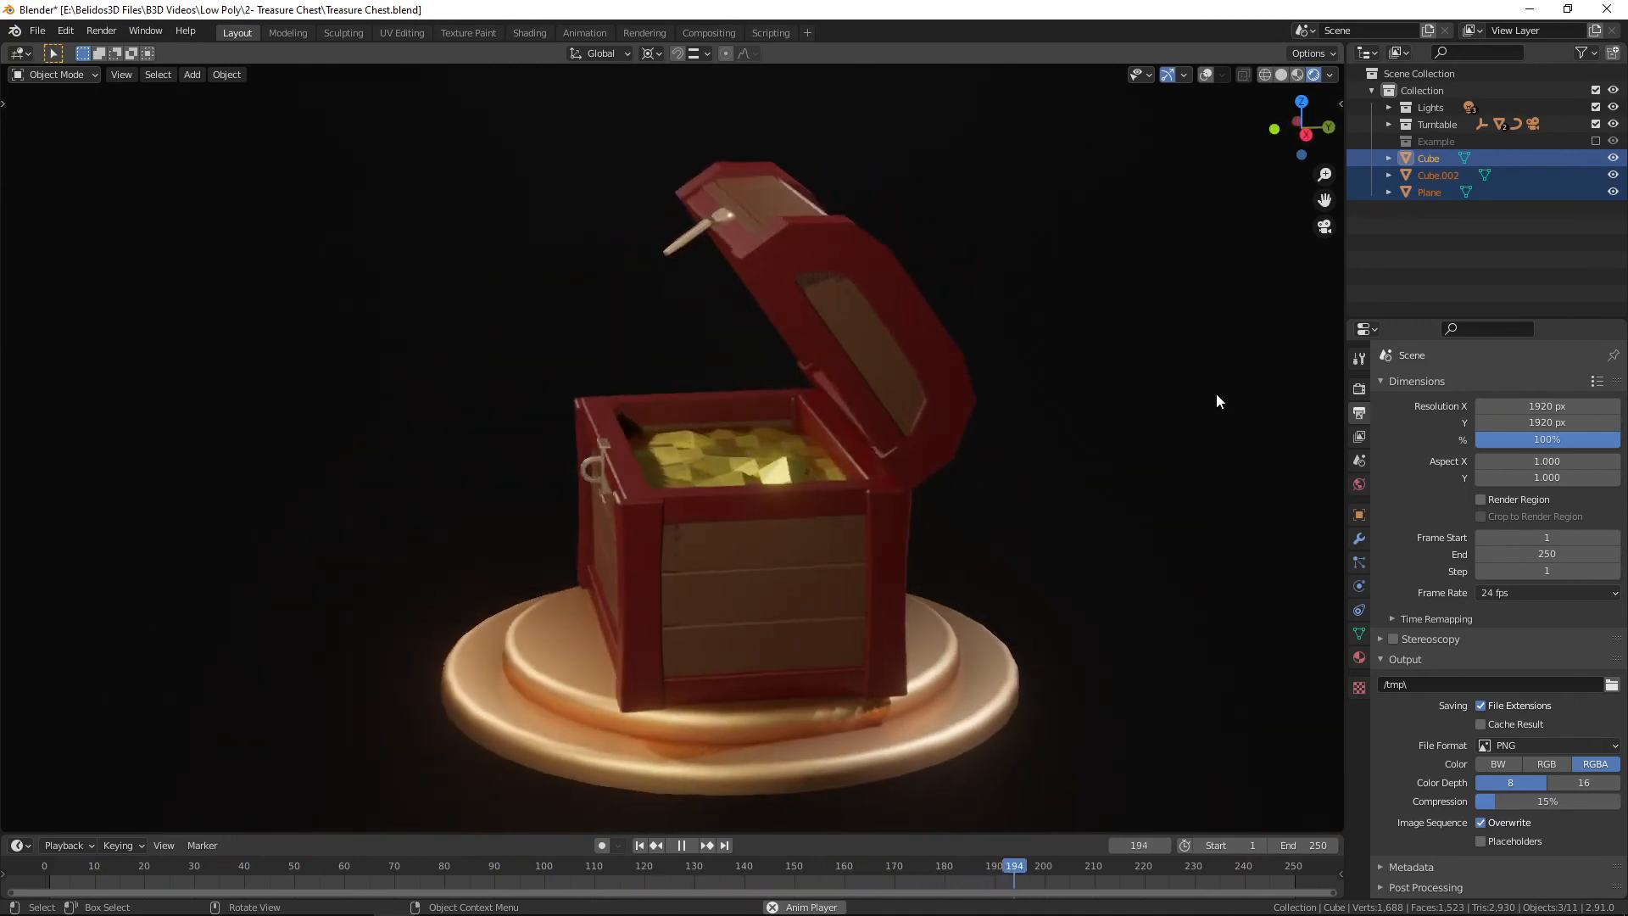
pyautogui.moveTo(1215, 401); pyautogui.dragTo(1153, 399, button='middle')
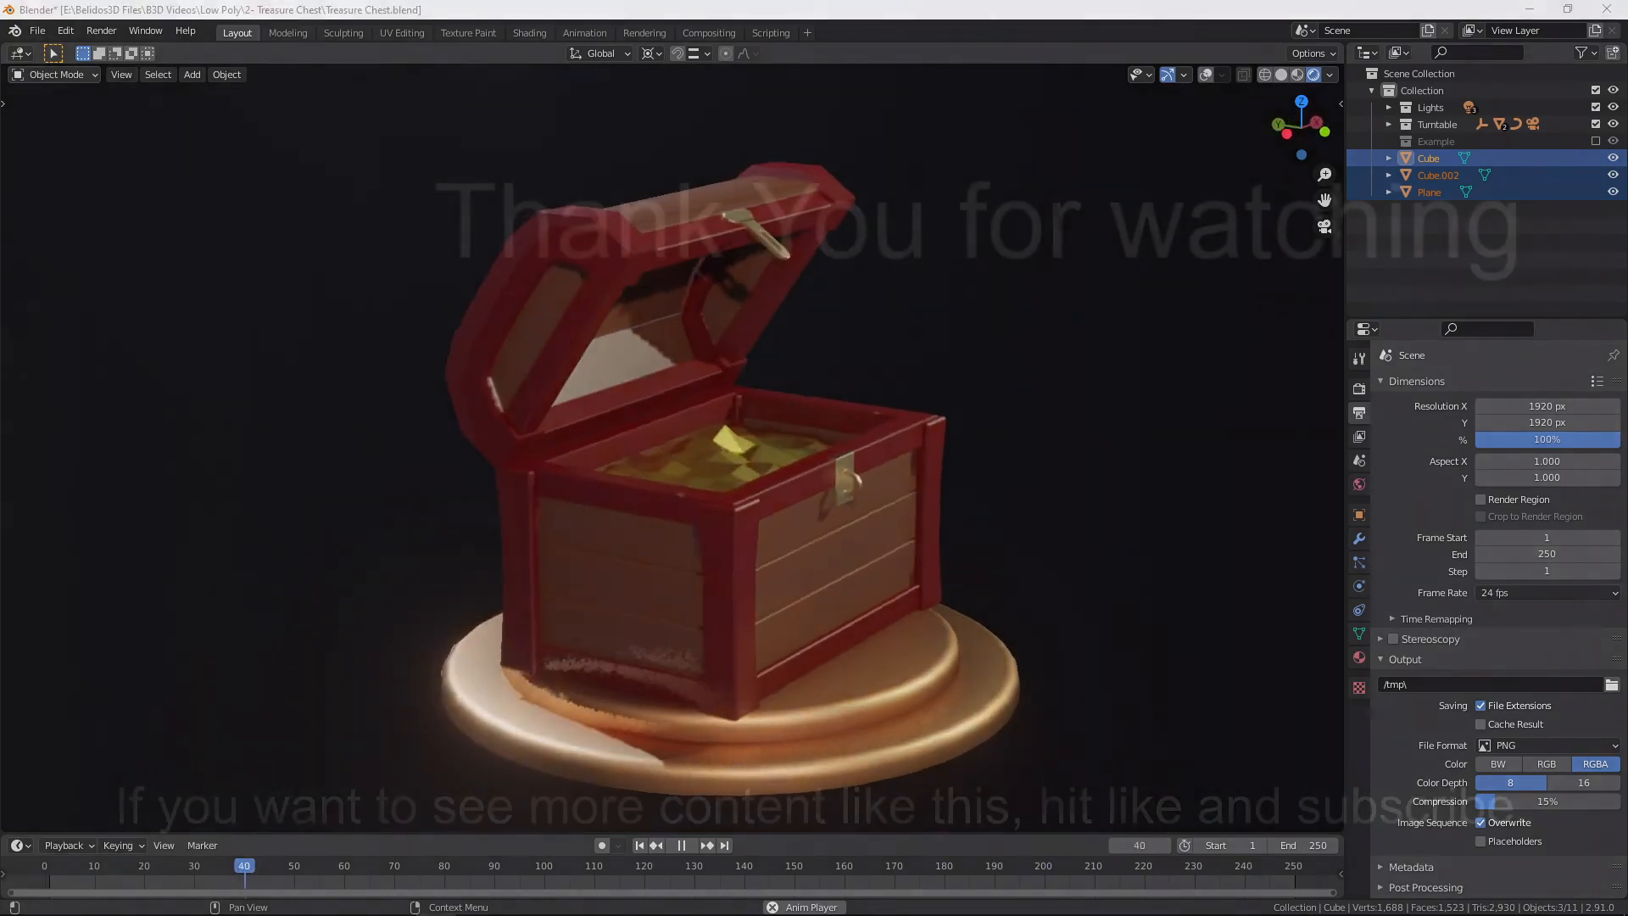